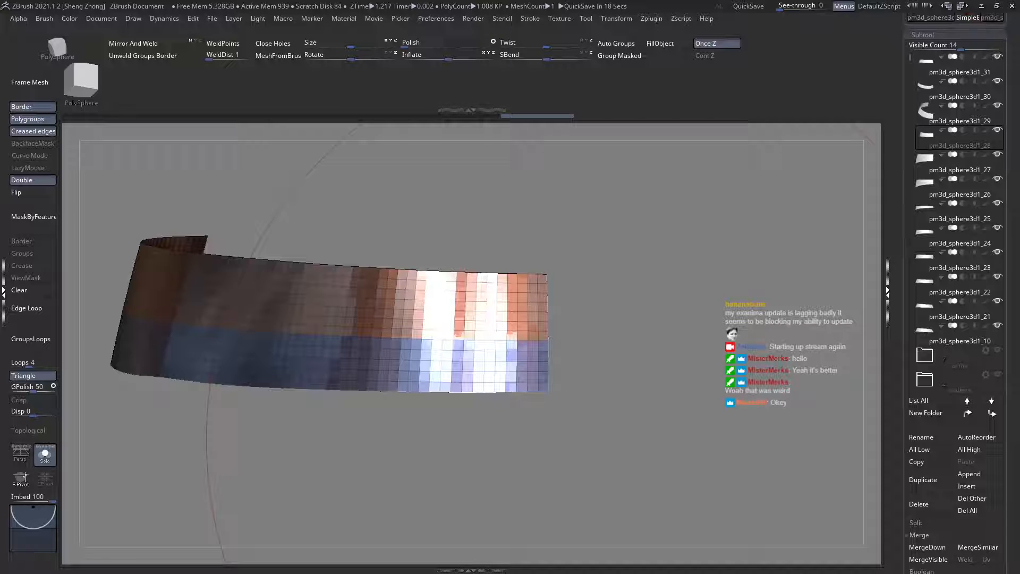
Step: Merge the upper and lower polygroups of the pm3d_sphere3d1_28 plate, keeping its end faces as a separate polygroup
mouse_move(830, 343)
left_mouse_down()
mouse_move(649, 344)
mouse_move(735, 343)
left_mouse_up()
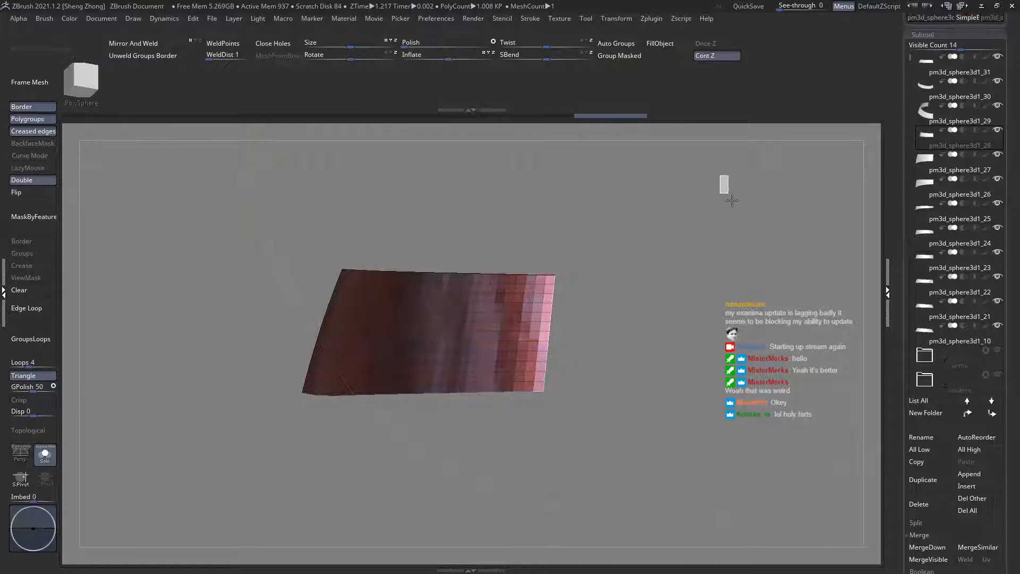
left_click_drag(725, 182, 747, 219)
left_click_drag(676, 155, 686, 300)
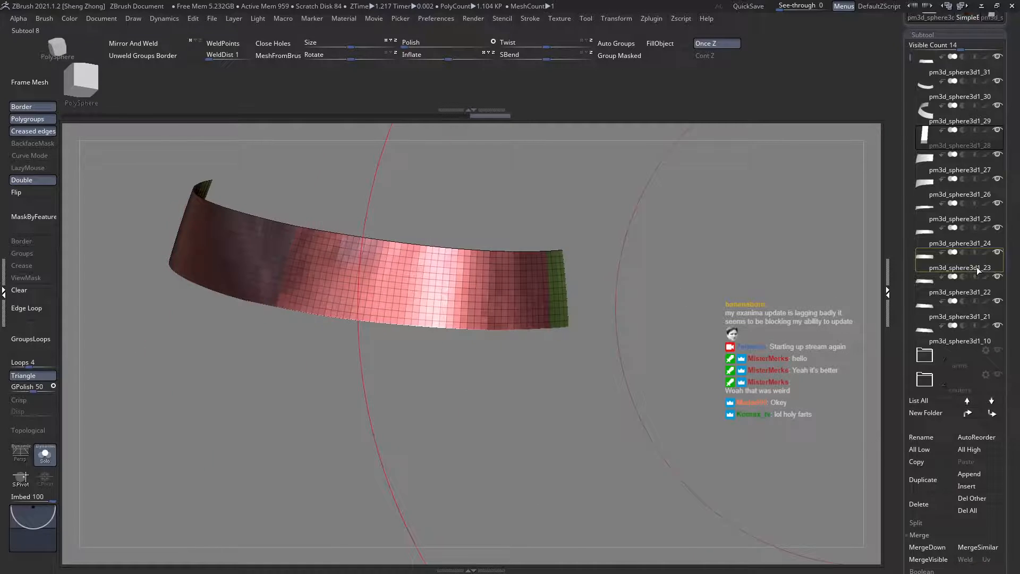
Step: Select pm3d_sphere3d1_27, hide its end faces and merge the main section's upper and lower polygroups into one
left_click(922, 170)
left_click_drag(691, 250, 648, 330)
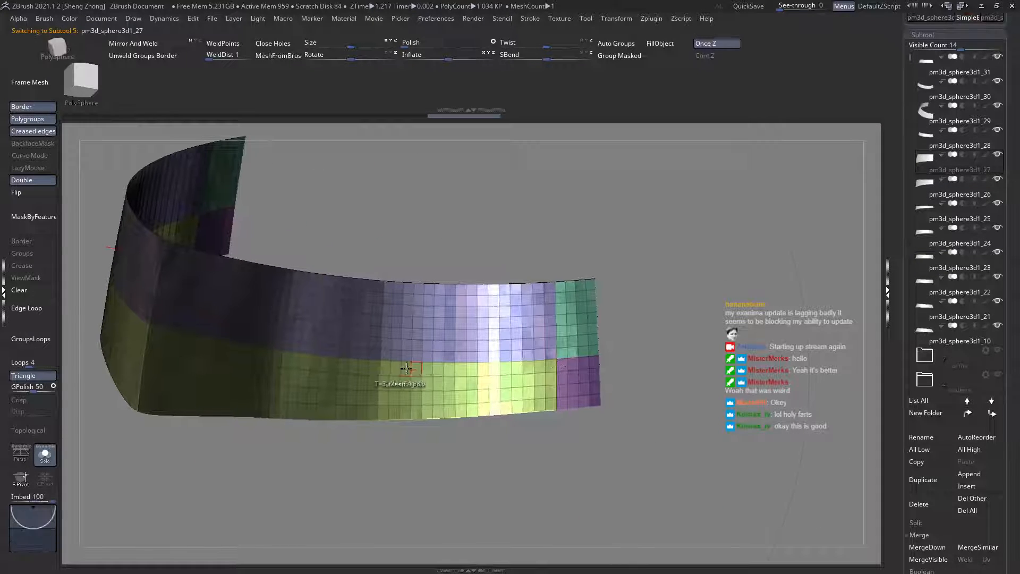
left_click_drag(406, 368, 616, 173)
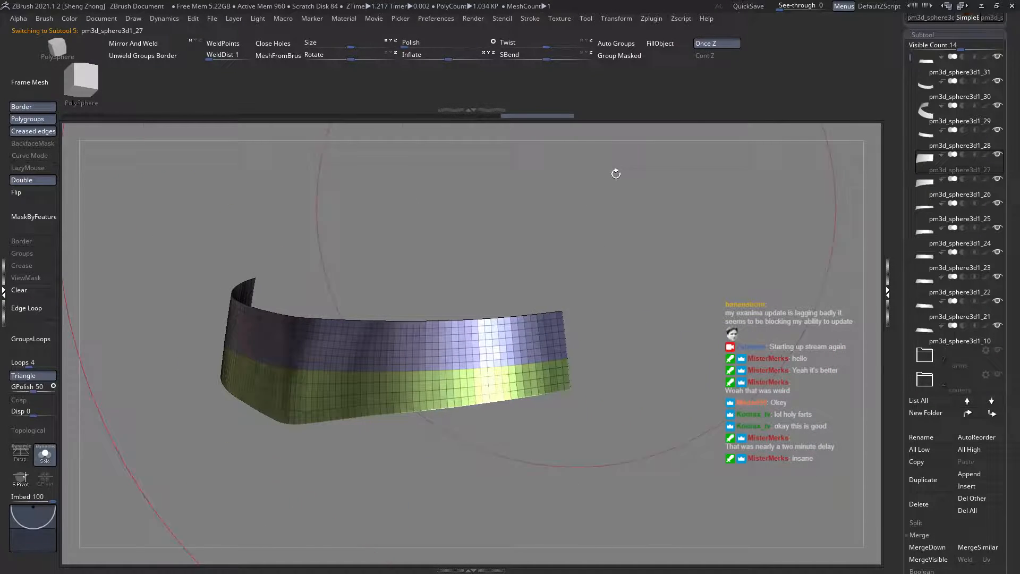
left_click(642, 59)
left_click(651, 207, "ctrl+shift")
mouse_move(648, 263)
left_mouse_down()
mouse_move(644, 229)
mouse_move(679, 240)
left_mouse_up()
Step: Isolate the end faces of pm3d_sphere3d1_27, combine them into one polygroup and show the whole plate again
left_click(552, 340, "ctrl+shift")
left_click(659, 57)
left_click(753, 189, "ctrl+shift")
left_click_drag(813, 336, 810, 249, "alt")
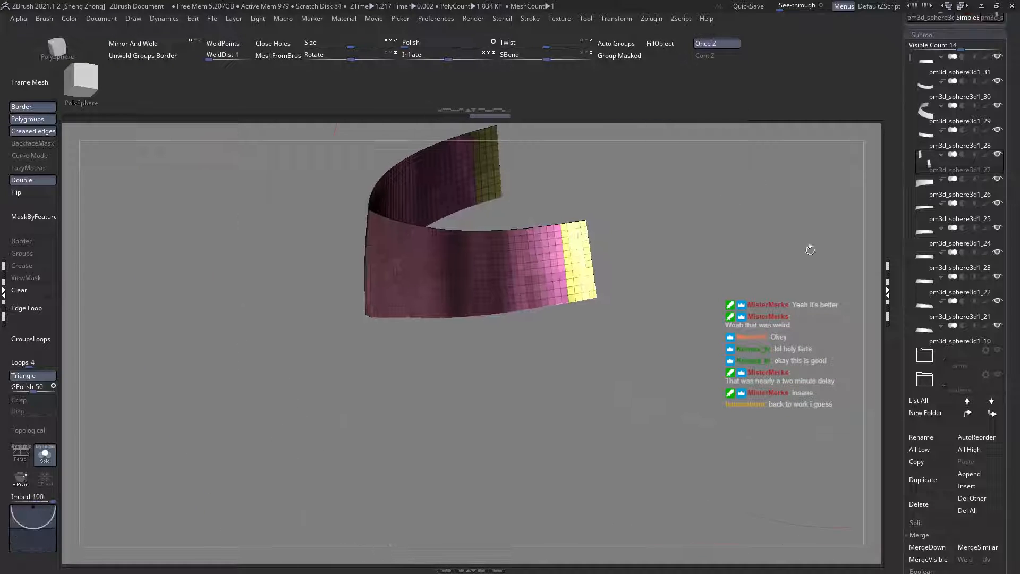
Step: Select pm3d_sphere3d1_26 and examine the layout of its polygroups
left_click(931, 199)
left_click_drag(690, 237, 681, 286, "alt")
right_click_drag(681, 286, 855, 223, "ctrl")
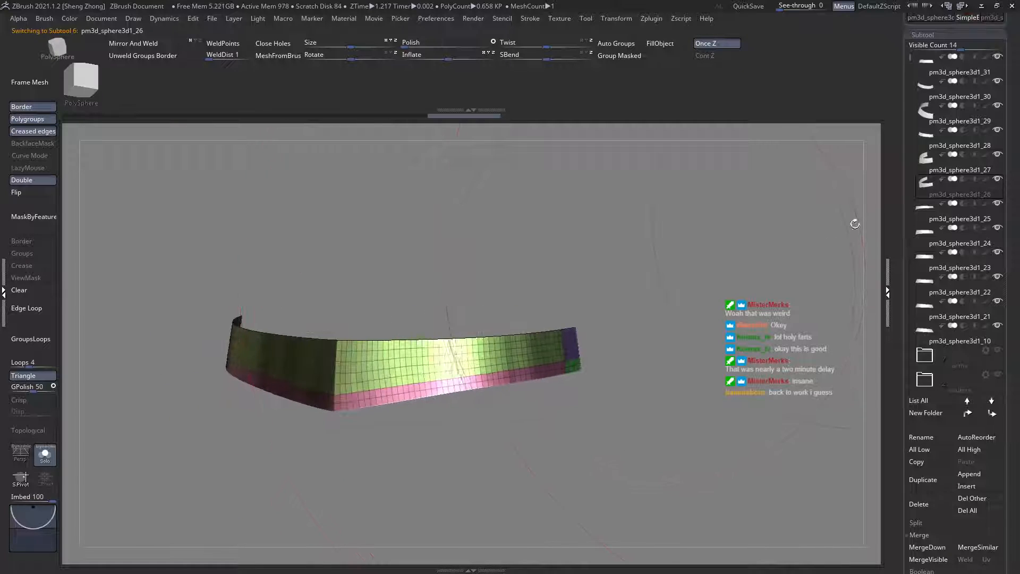
Step: Select pm3d_sphere3d1_25, turn off Solo mode and hide the plate's front portion beside the hip
left_click(923, 211)
right_click_drag(816, 285, 539, 331)
left_click(46, 466)
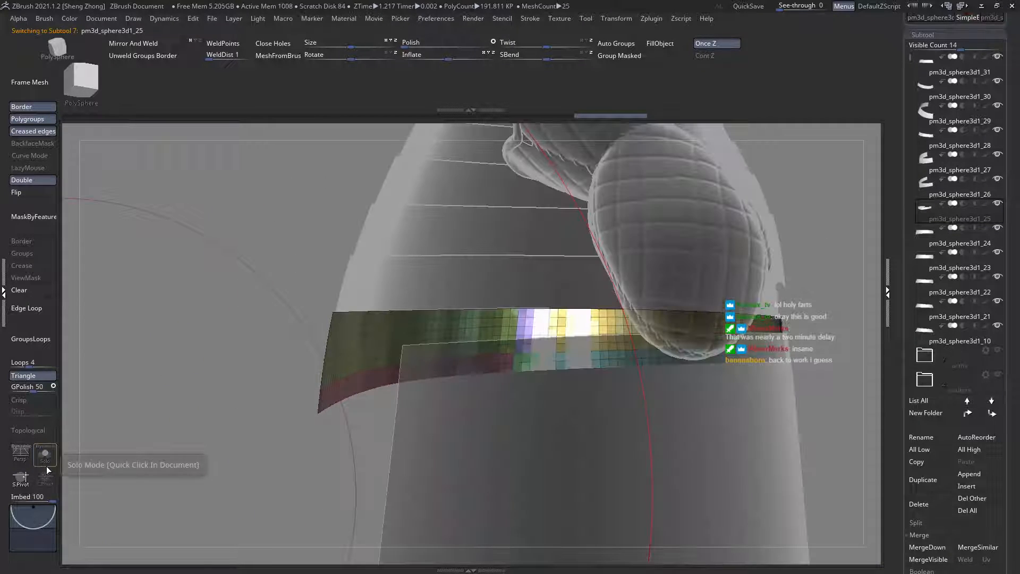
left_click(450, 354, "ctrl+shift")
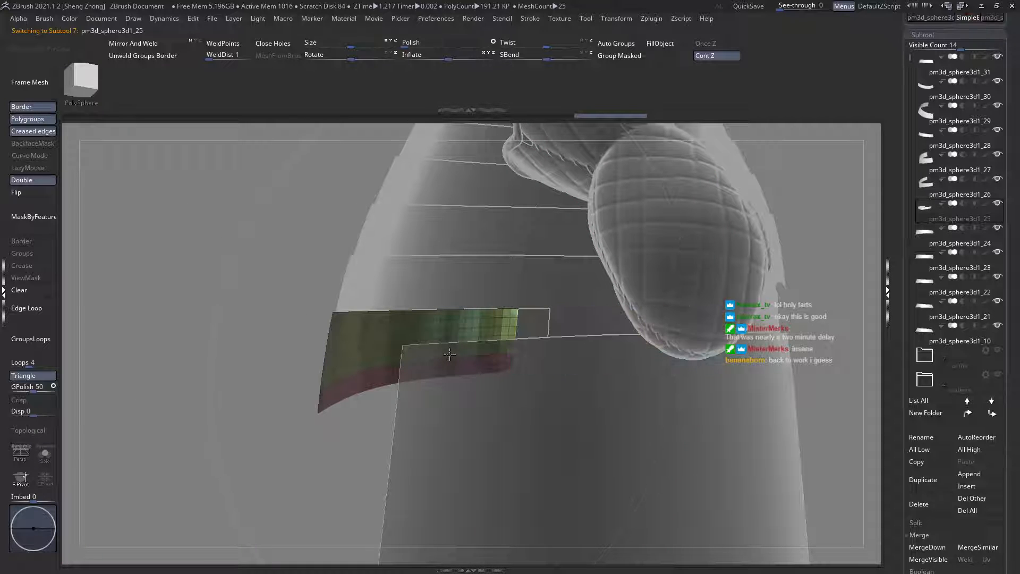
left_click(445, 358, "ctrl+shift")
mouse_move(381, 364)
right_mouse_down("ctrl")
mouse_move(396, 336)
mouse_move(431, 373)
right_mouse_up("ctrl")
Step: Examine the rear skirt plates pm3d_sphere3d1_26, pm3d_sphere3d1_29 and pm3d_sphere3d1_30 in turn
left_click(375, 333, "alt")
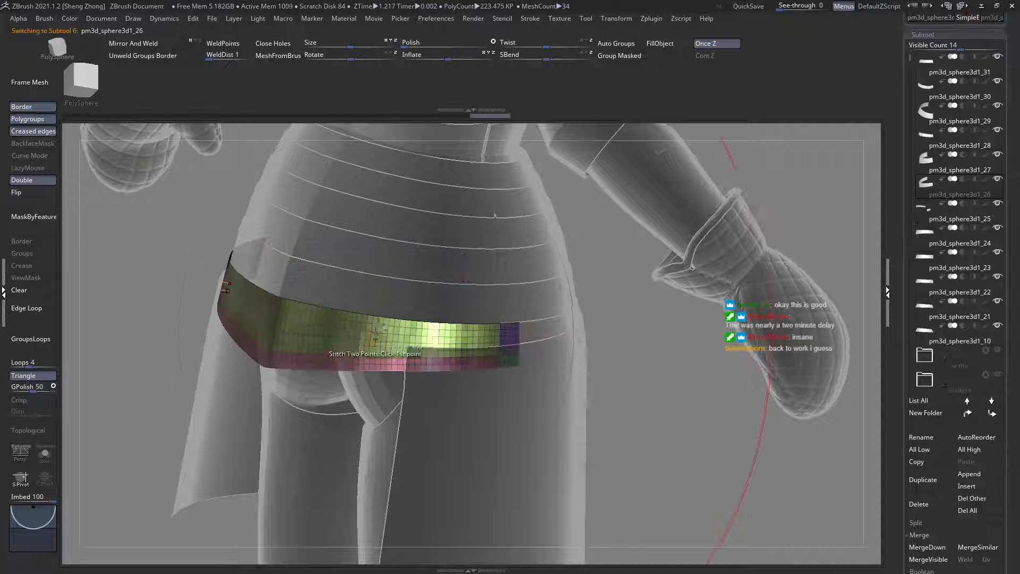
left_click(490, 221, "alt")
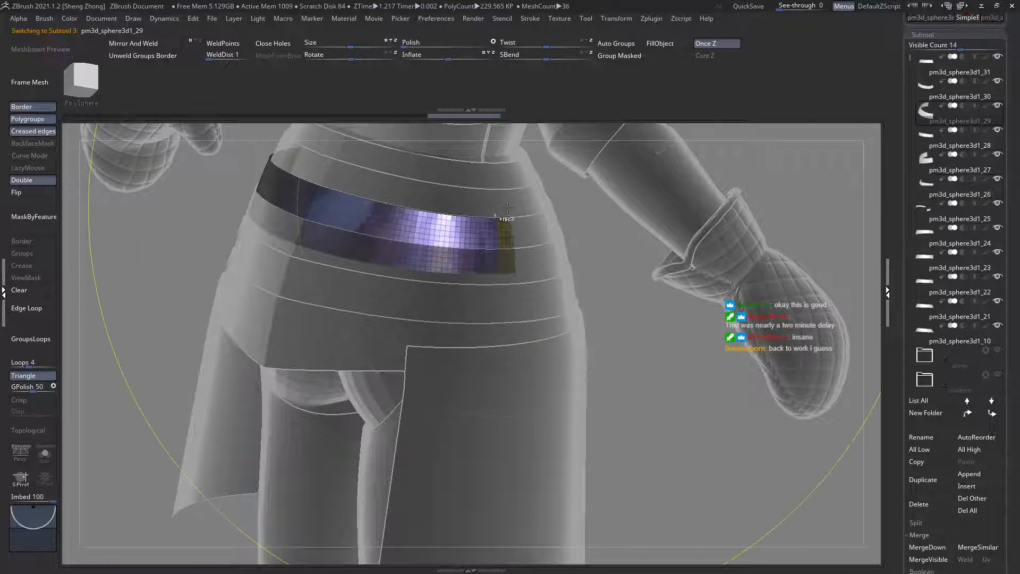
right_click_drag(490, 223, 449, 432, "ctrl")
right_click_drag(461, 194, 469, 223, "alt")
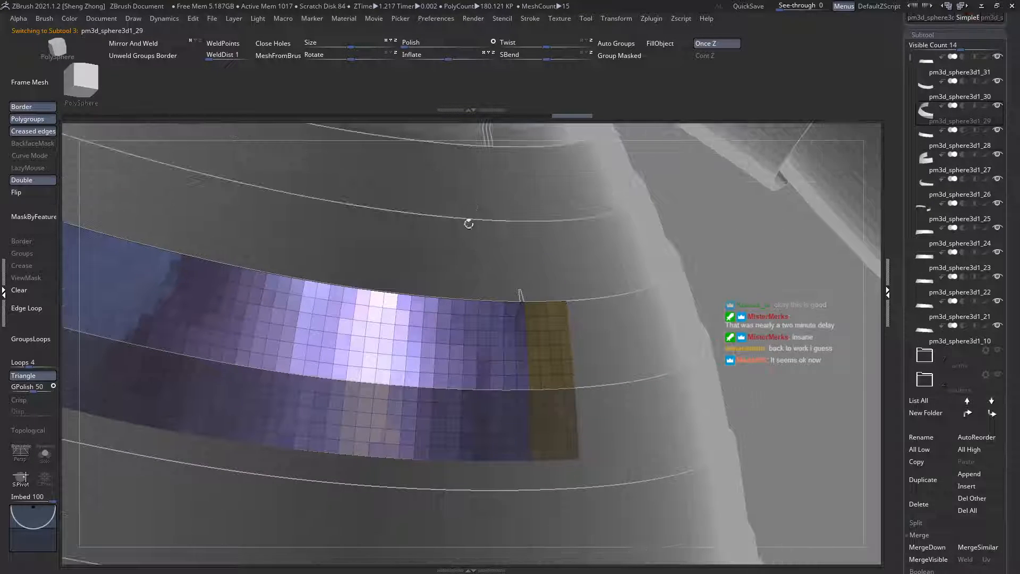
left_click(482, 278, "alt")
right_click_drag(482, 278, 492, 311)
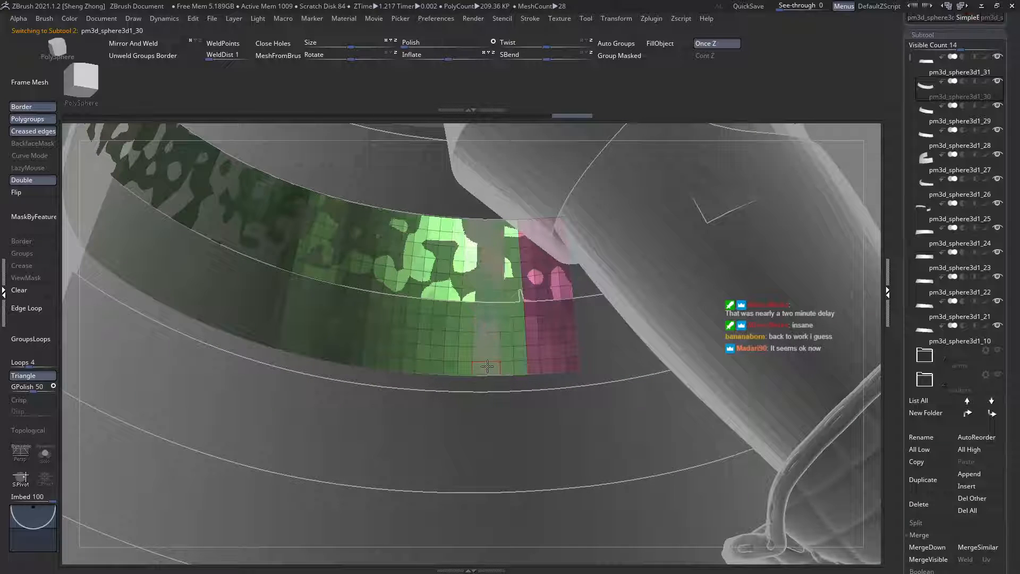
Step: Select the pm3d_sphere3d1_22 plate and hide its rear portion behind the hand
left_click(478, 379, "alt")
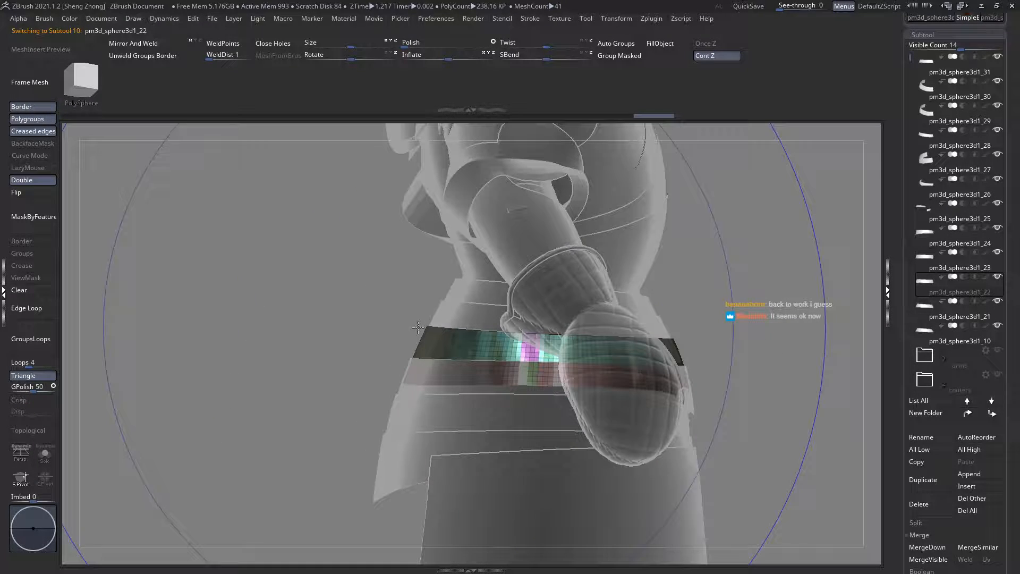
left_click_drag(338, 268, 512, 432, "ctrl+shift")
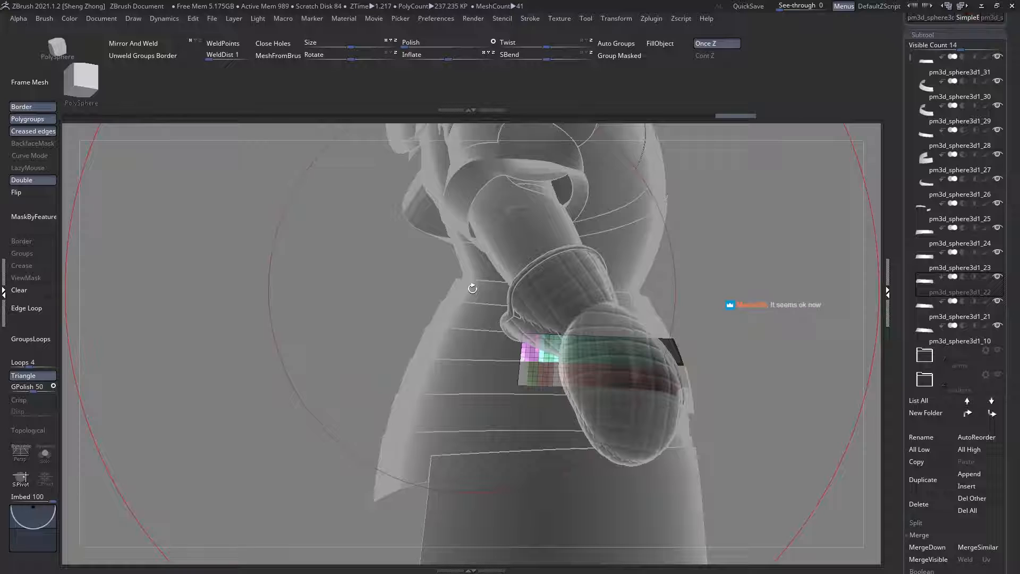
Step: Select the uppermost rear skirt plate, pm3d_sphere3d1_31, and choose the ZModeler brush
left_click(473, 290, "alt")
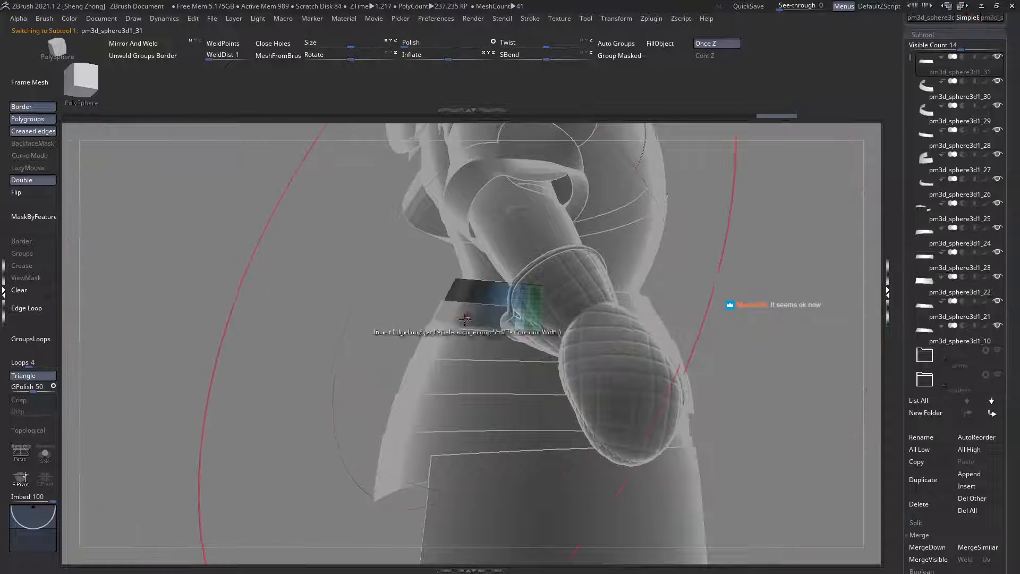
right_click_drag(435, 314, 477, 339)
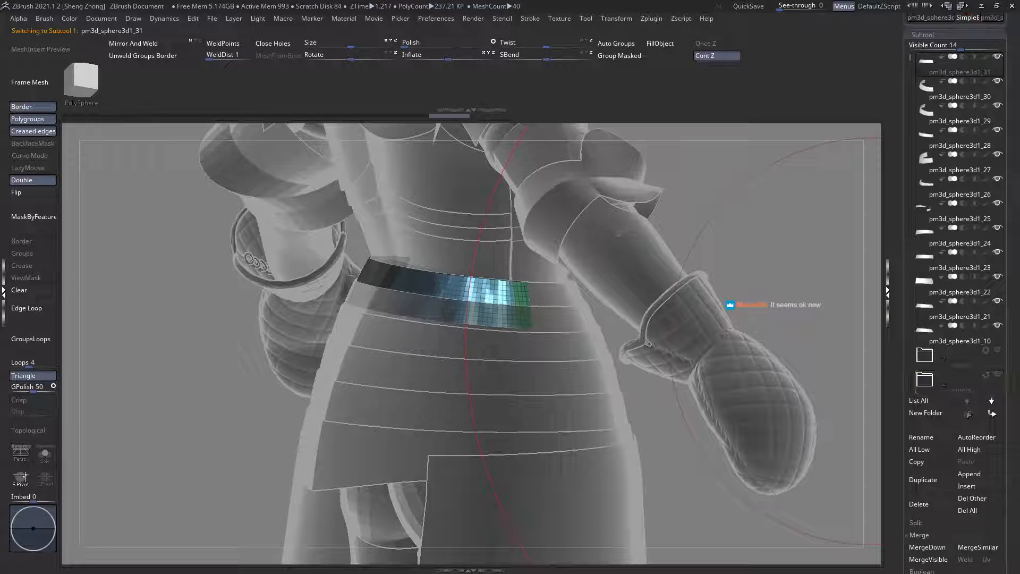
right_click_drag(583, 353, 730, 310, "ctrl")
key("space")
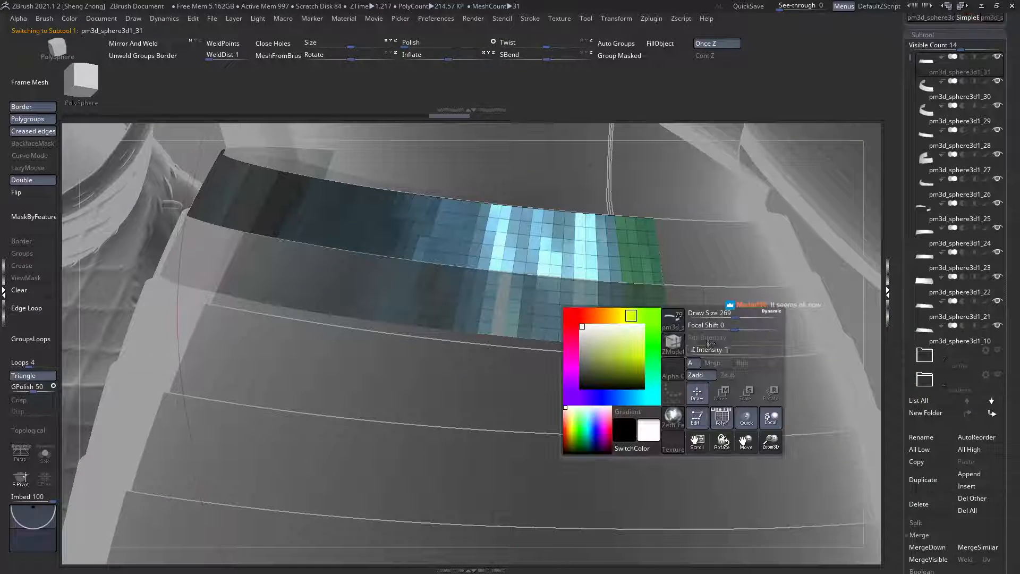
left_click(673, 344)
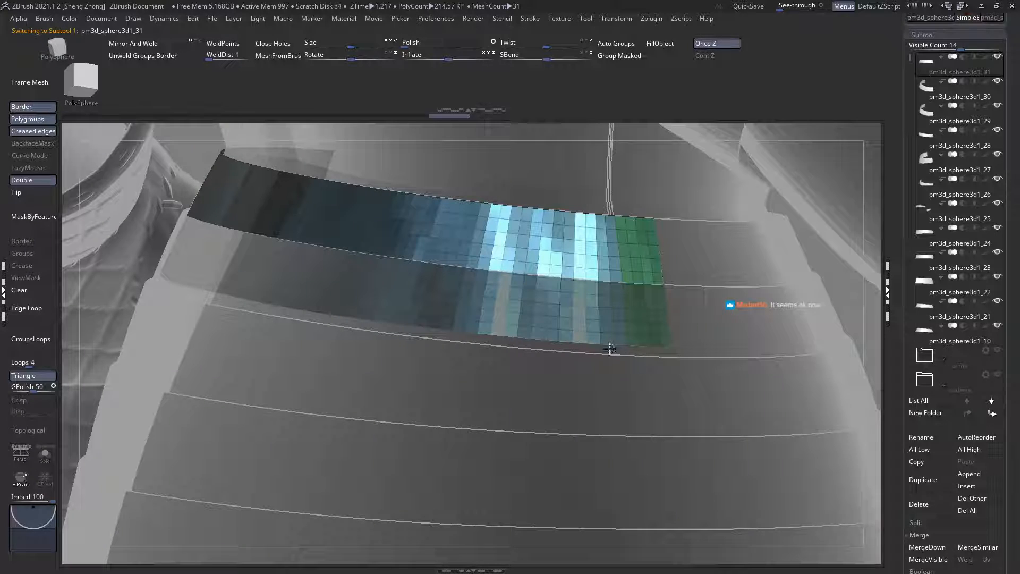
left_click(609, 348, "alt")
Step: Select the pm3d_sphere3d1_21 plate and inspect the rear section where it overlaps another plate
right_click_drag(485, 308, 446, 326, "ctrl")
right_click_drag(664, 321, 576, 323)
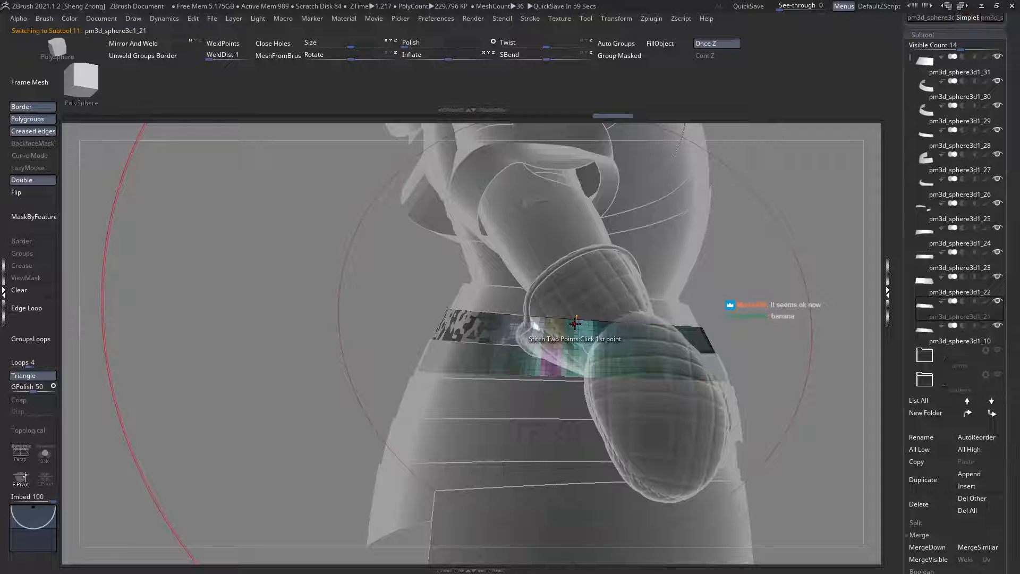
right_click_drag(575, 324, 590, 355)
right_click_drag(467, 320, 393, 320, "shift")
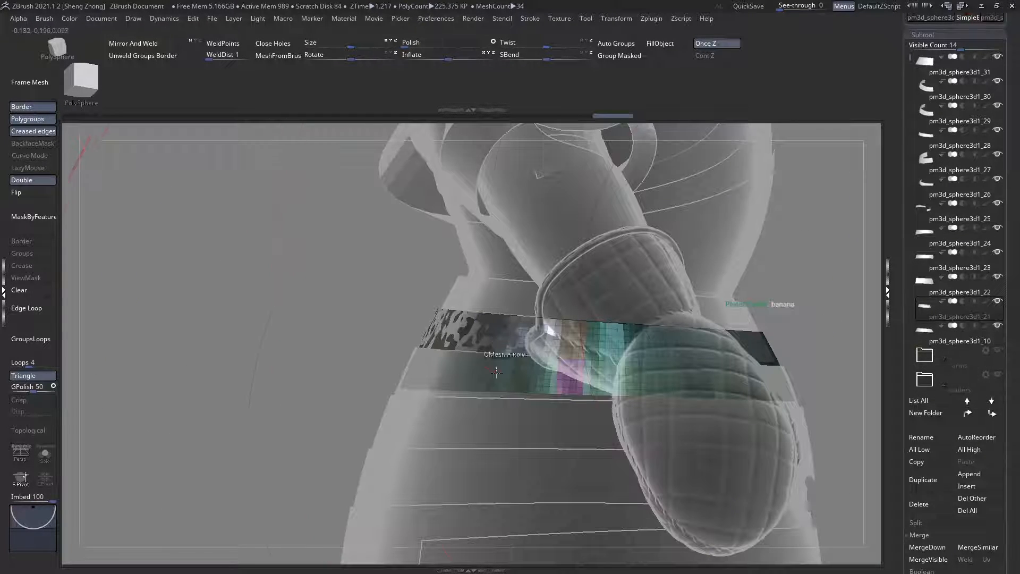
right_click_drag(466, 391, 458, 345, "ctrl")
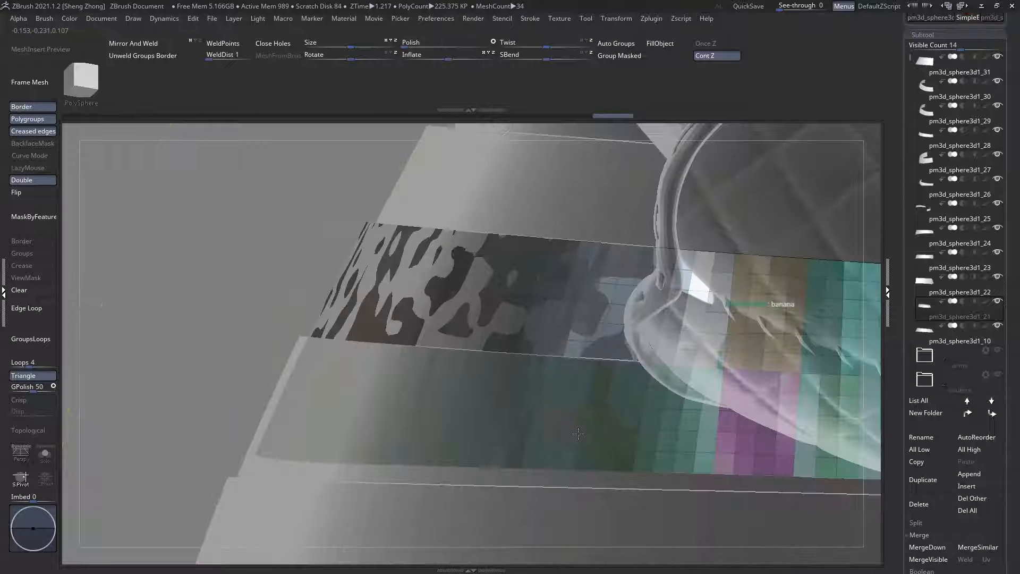
Step: Try to insert an edge loop in the rear section of pm3d_sphere3d1_21 and undo it
left_click(446, 309)
key("ctrl+z")
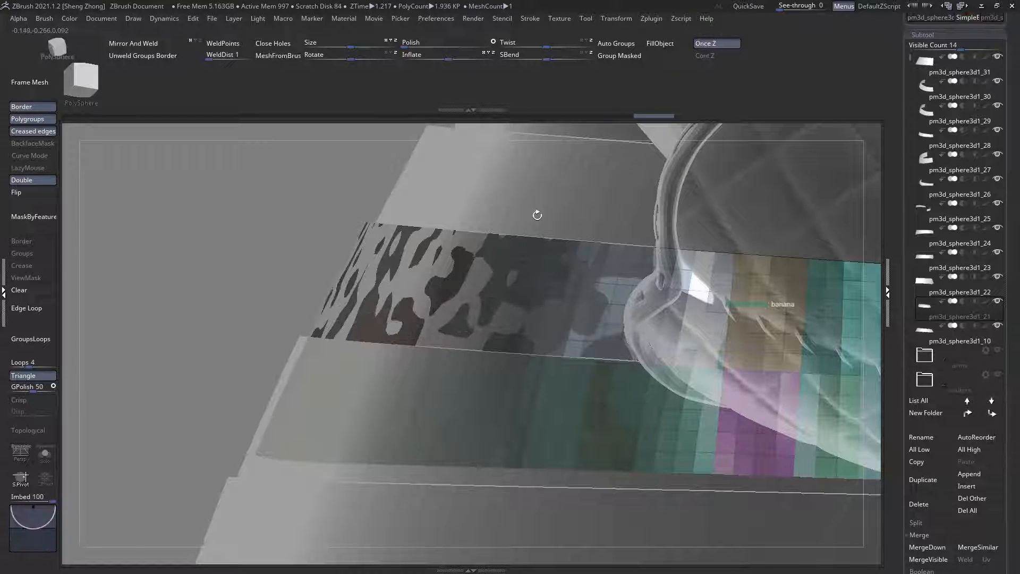
Step: Hide the overlapping rear portion of the pm3d_sphere3d1_21 plate
right_click_drag(501, 242, 494, 309, "ctrl")
left_click_drag(401, 186, 616, 355, "ctrl+alt+shift")
right_click_drag(619, 286, 622, 327, "alt")
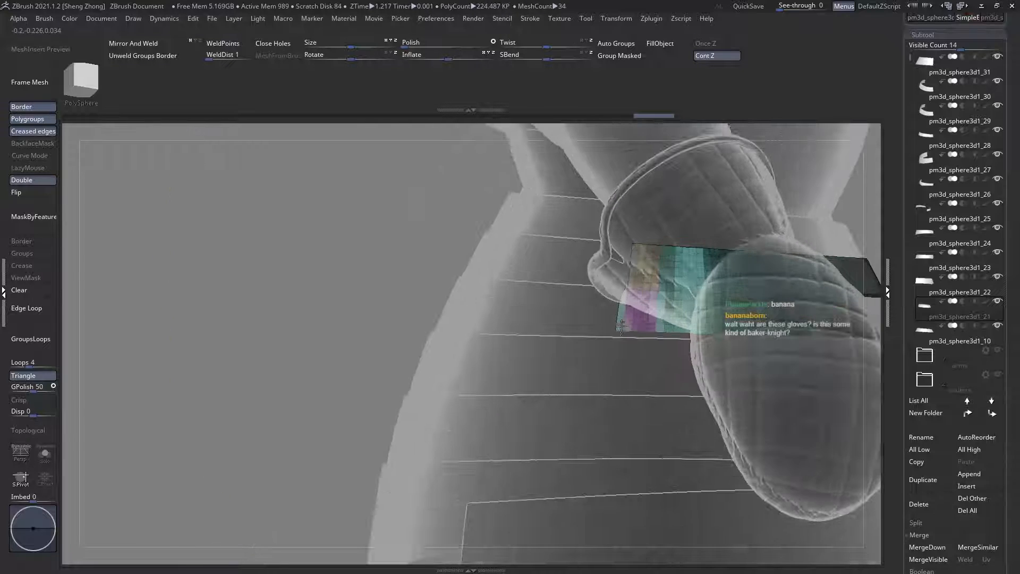
Step: Move the rear plate pm3d_sphere3d1_30 to the start of the subtool list, with the ZModeler brush active
left_click(537, 255, "alt")
key("b")
key("z")
key("m")
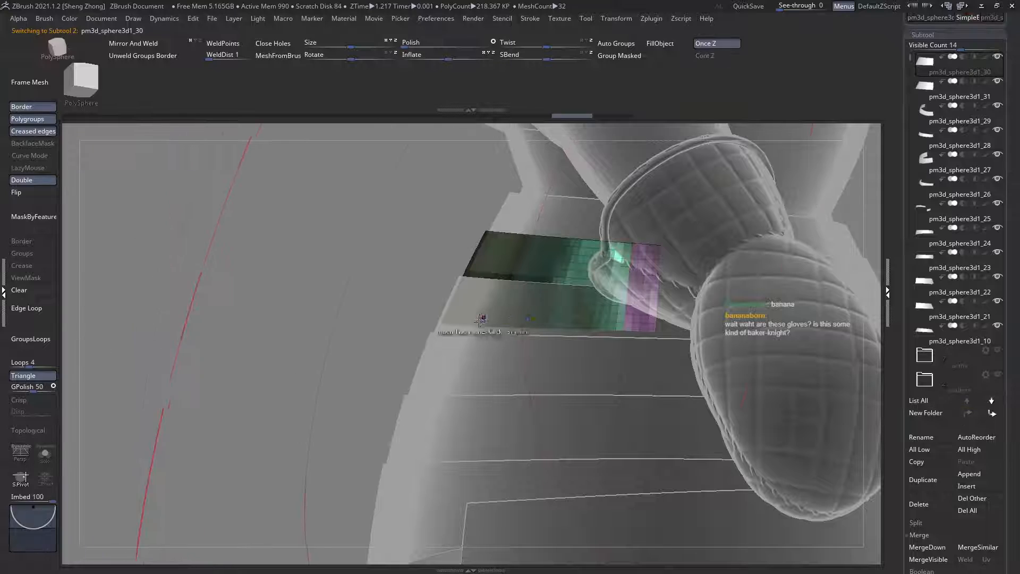
Step: Move the rear plates pm3d_sphere3d1_29, pm3d_sphere3d1_28 and pm3d_sphere3d1_27 one after another to the start of the subtool list
left_click(482, 332, "alt")
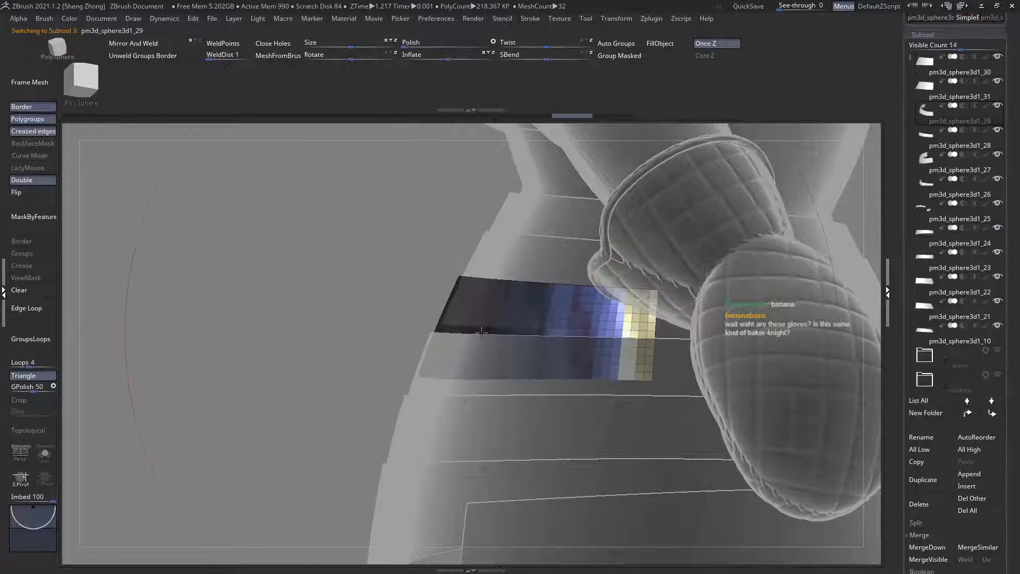
left_click(968, 413, "shift")
left_click(508, 385, "alt")
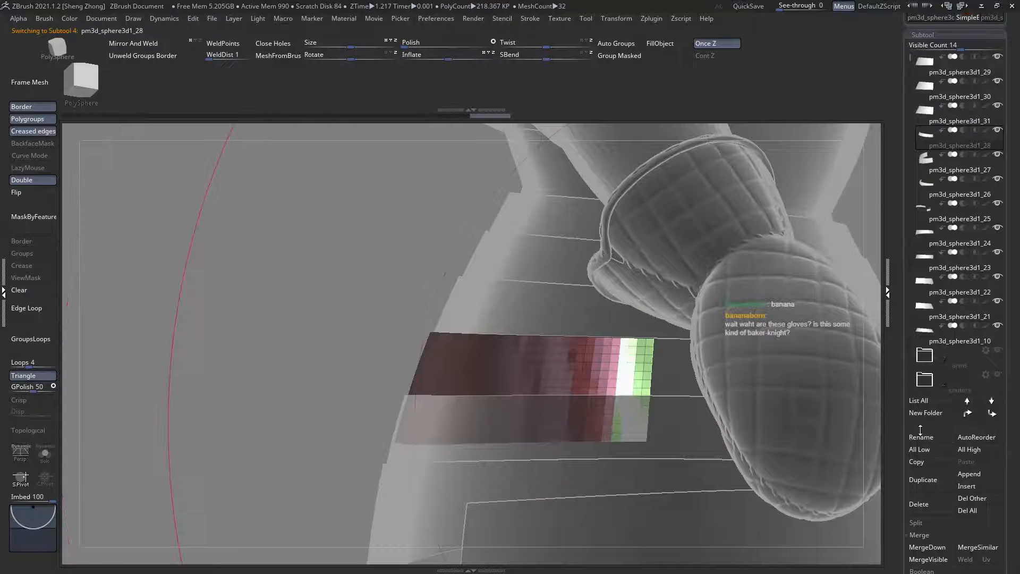
left_click(968, 413, "shift")
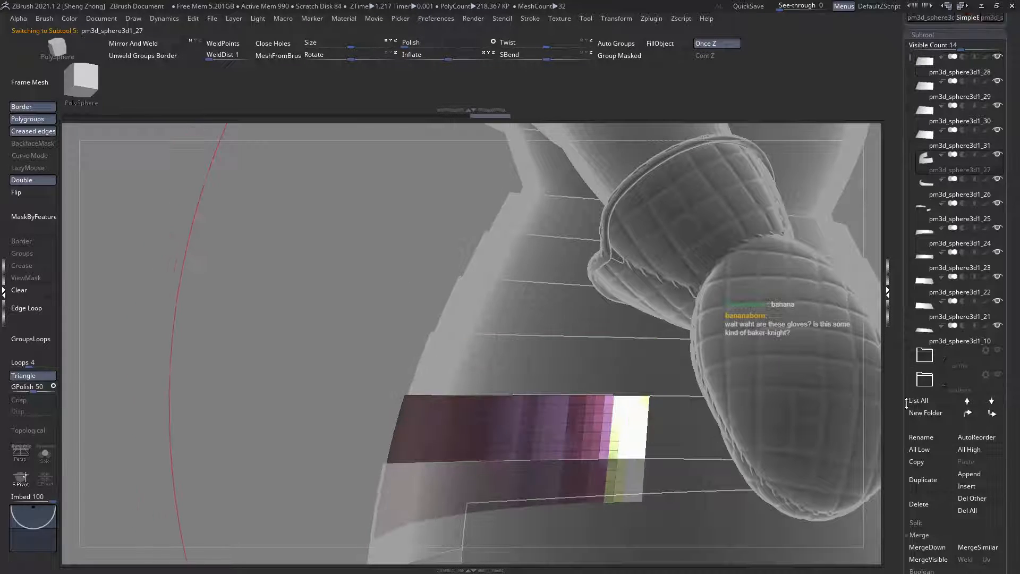
left_click(966, 414, "shift")
Step: Select the lowest rear plate, pm3d_sphere3d1_26, and move it to the start of the subtool list
right_click_drag(546, 469, 530, 360, "alt")
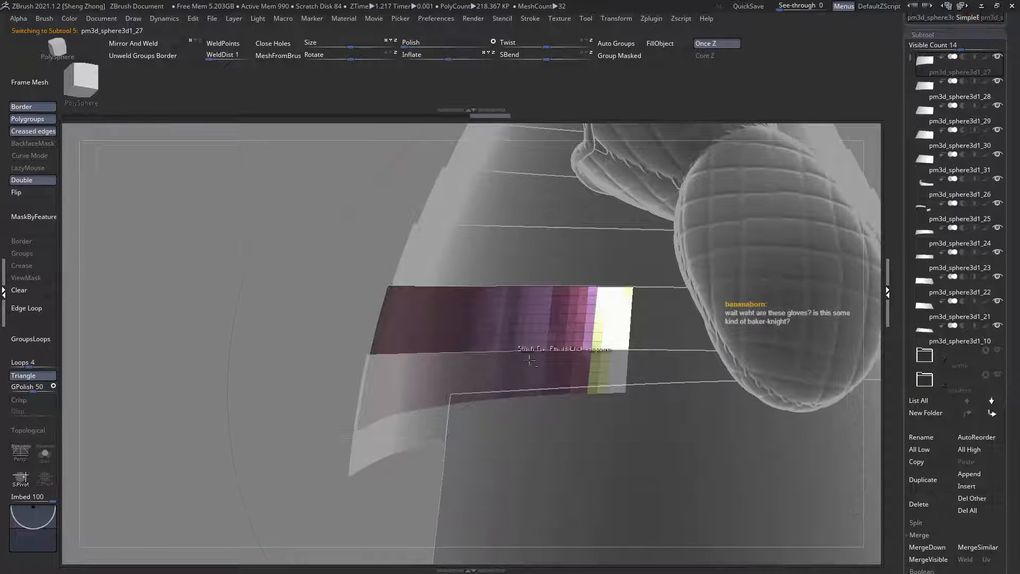
left_click(415, 423, "alt")
right_click_drag(426, 428, 463, 435)
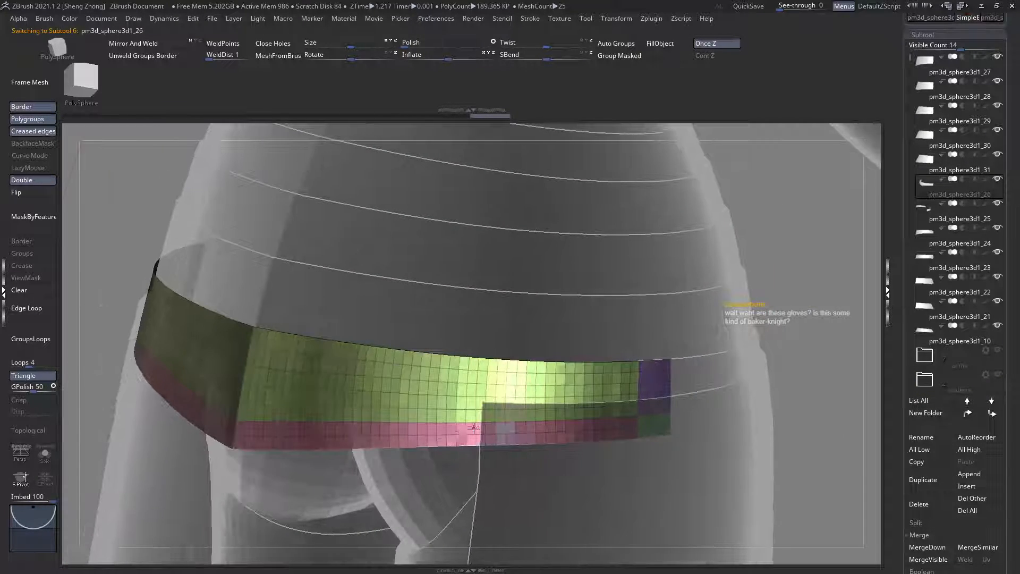
left_click(967, 412, "shift")
Step: Isolate the end faces of pm3d_sphere3d1_26, merge them into a single polygroup and show the full plate again
key("space")
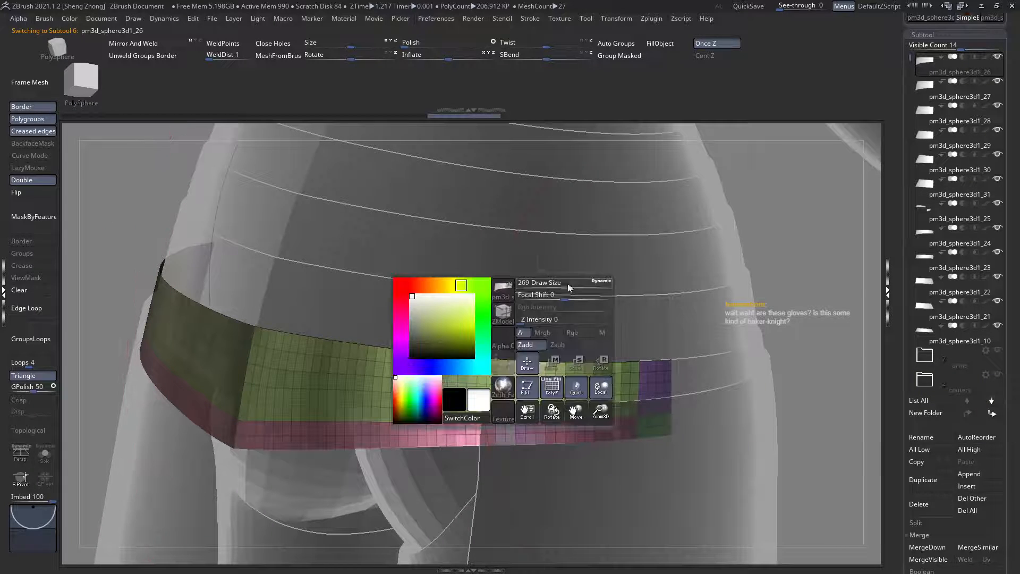
left_click(501, 312)
left_click(626, 405)
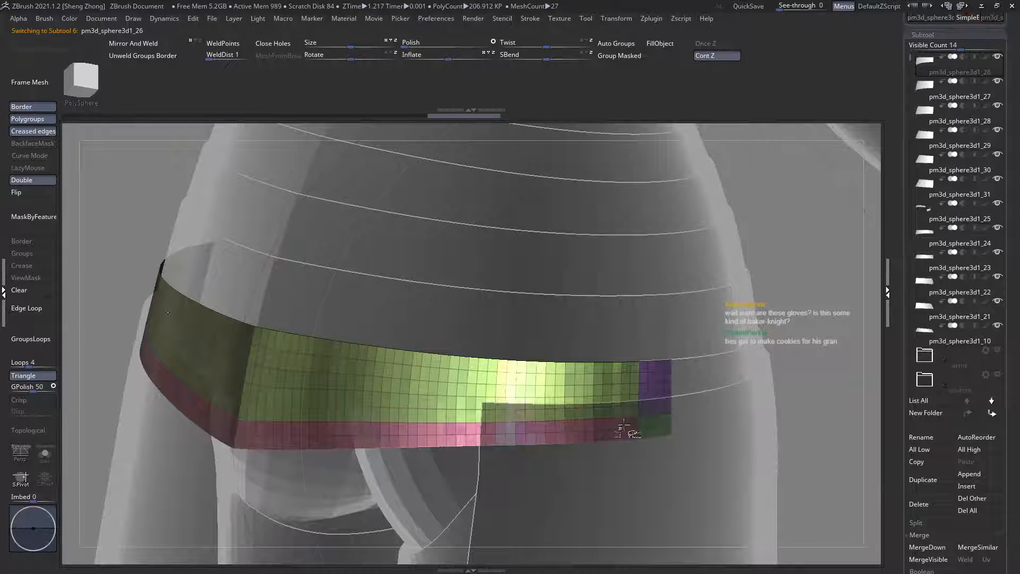
left_click(644, 414, "ctrl+shift")
left_click(631, 56)
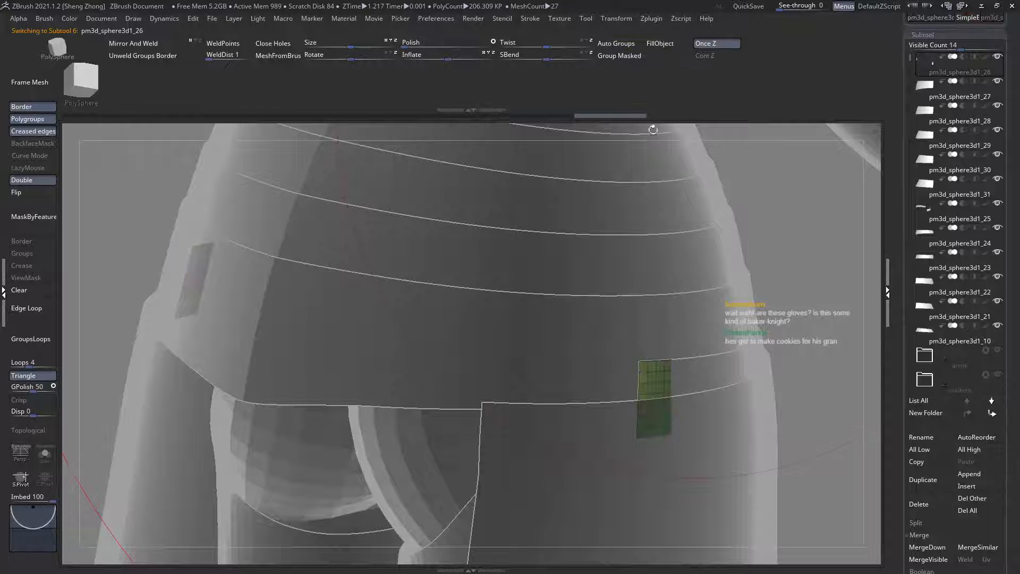
left_click(620, 307, "ctrl+shift")
Step: Check the rear skirt plates from several angles and select the uppermost one, pm3d_sphere3d1_31
right_click_drag(620, 307, 474, 291, "ctrl")
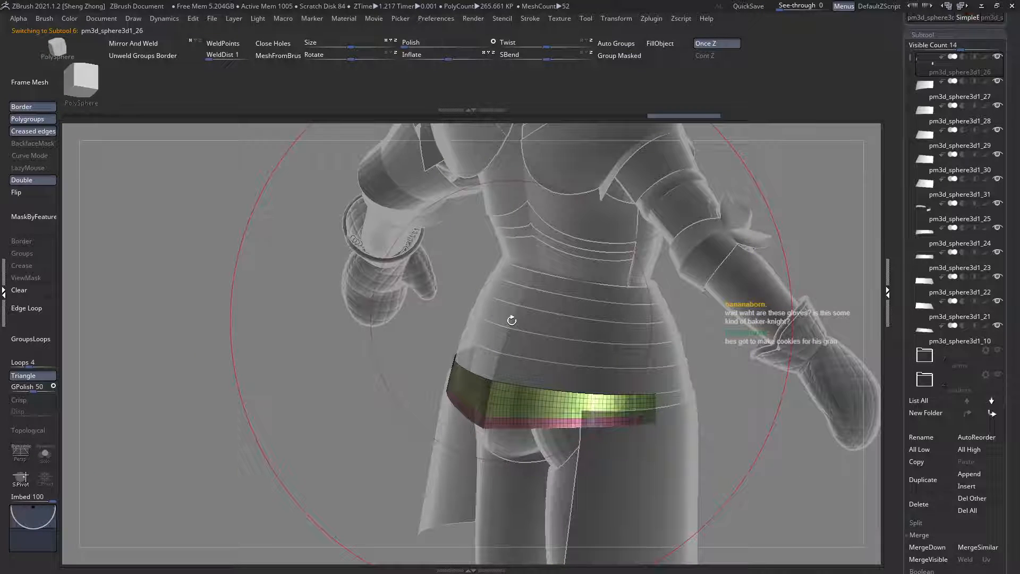
right_click_drag(622, 386, 673, 335)
right_click_drag(610, 346, 515, 348, "ctrl")
right_click_drag(639, 382, 771, 422, "ctrl")
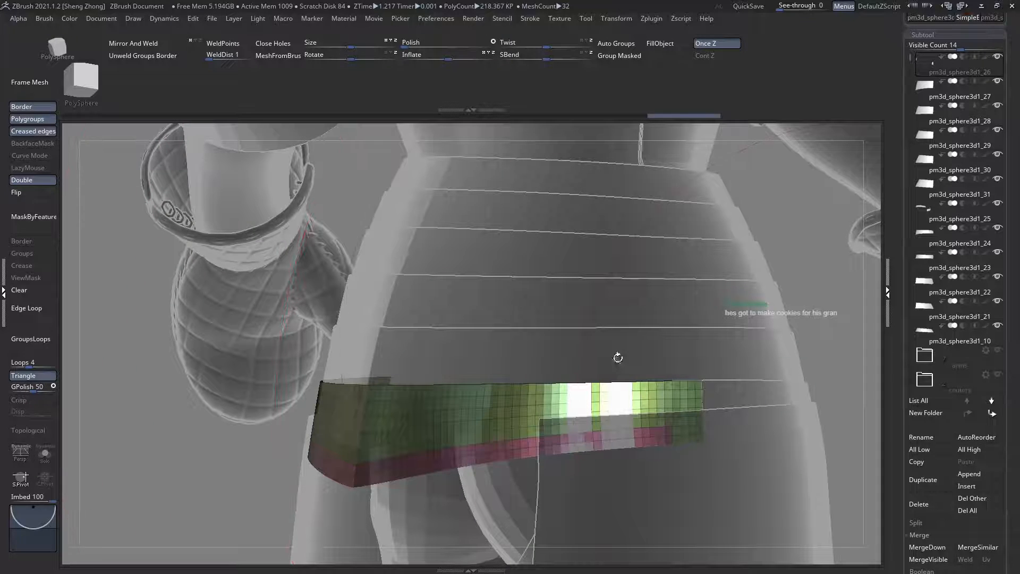
left_click(617, 357, "alt")
left_click(589, 178, "alt")
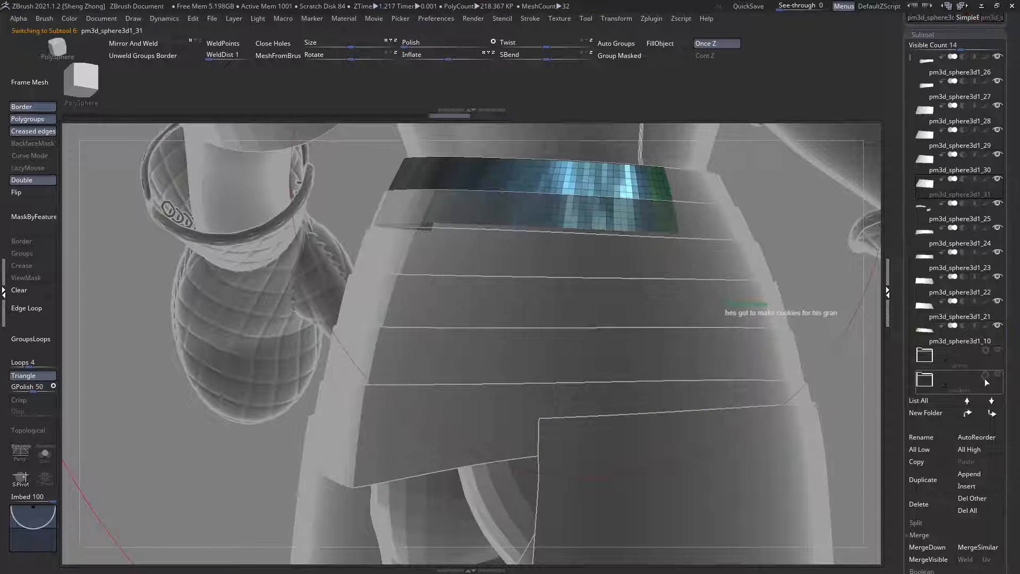
Step: Select the lowest rear plate, pm3d_sphere3d1_26, and merge the rear plates below it in the list into one subtool
scroll(984, 379, "up", 2)
left_click(925, 108)
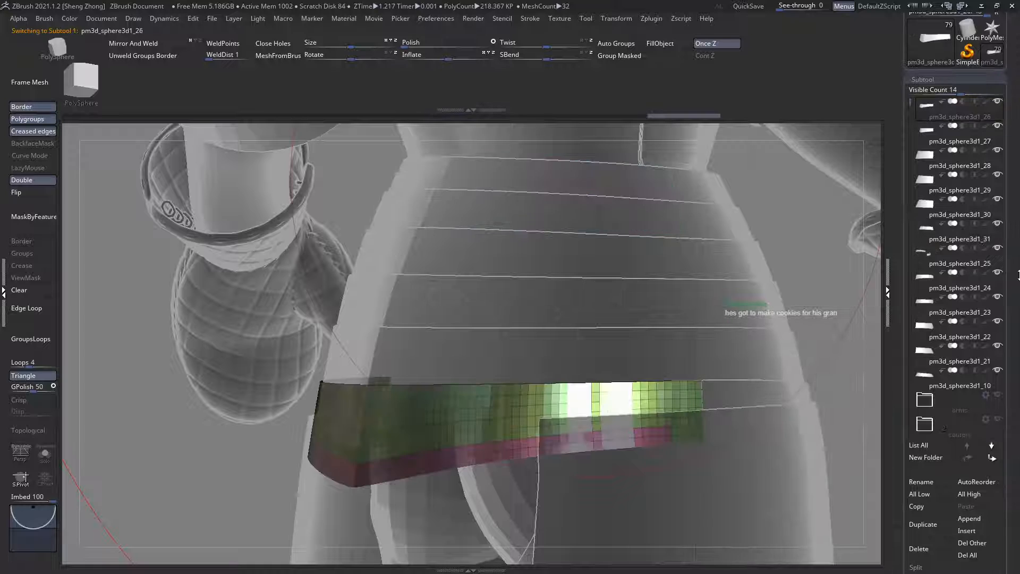
left_click_drag(1013, 379, 1013, 251)
left_click(928, 464)
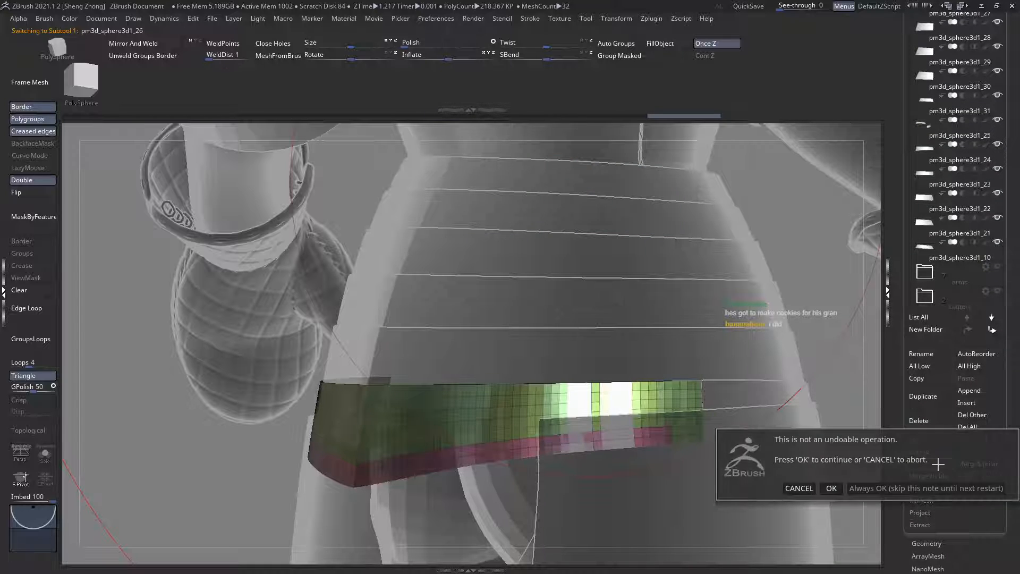
key("Return")
left_click(941, 464)
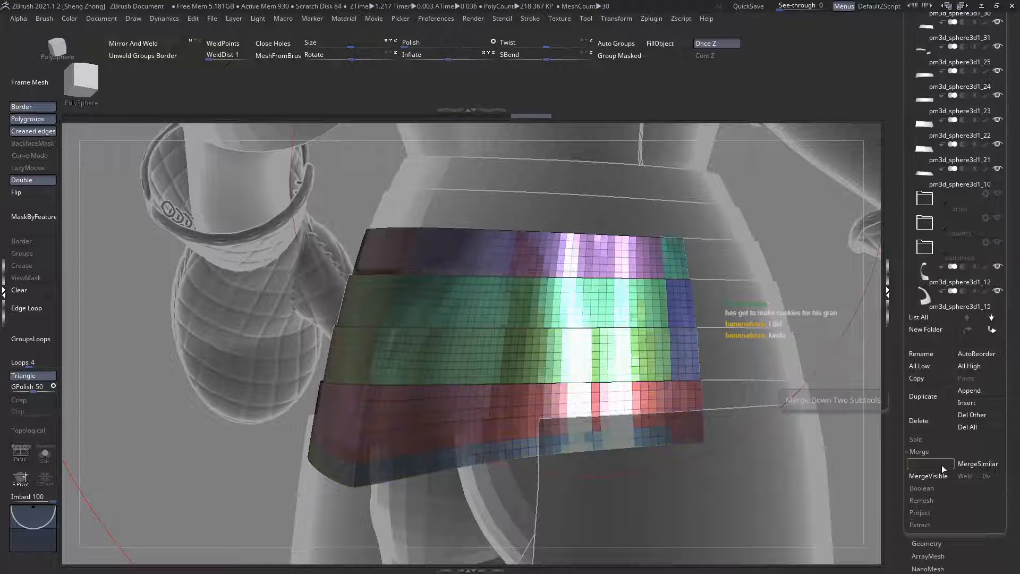
left_click(941, 464)
left_click(941, 464)
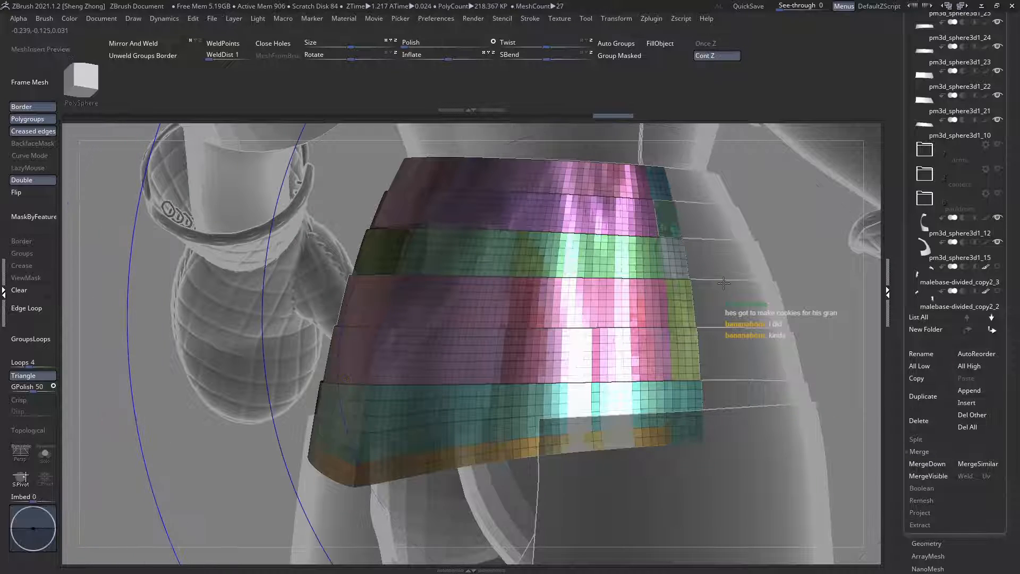
Step: Mirror the merged rear plates across the body and split their two halves into separate polygroups, with masking and polyframe cleared
right_click_drag(721, 370, 640, 342)
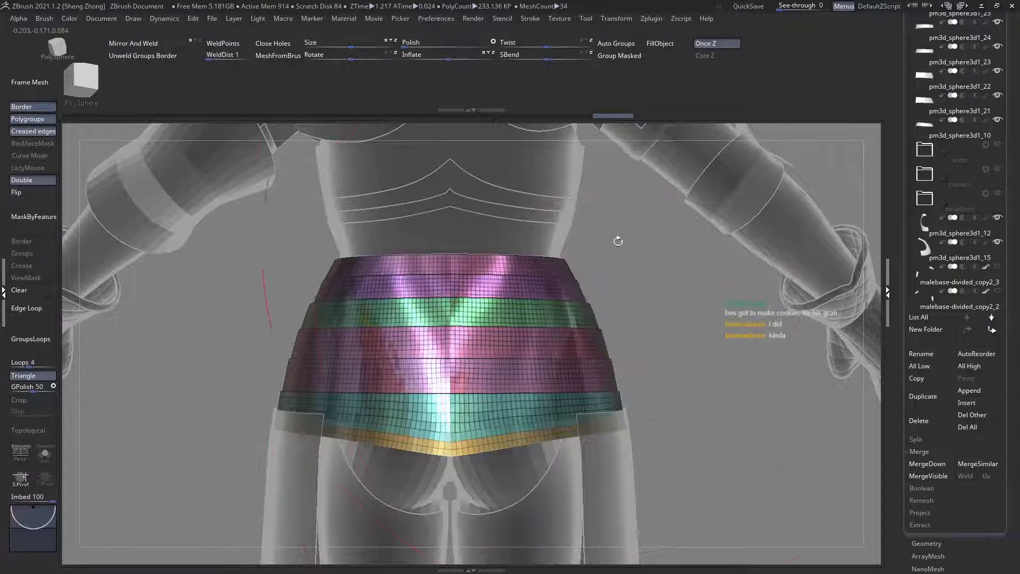
left_click_drag(179, 200, 449, 498, "ctrl+alt+shift")
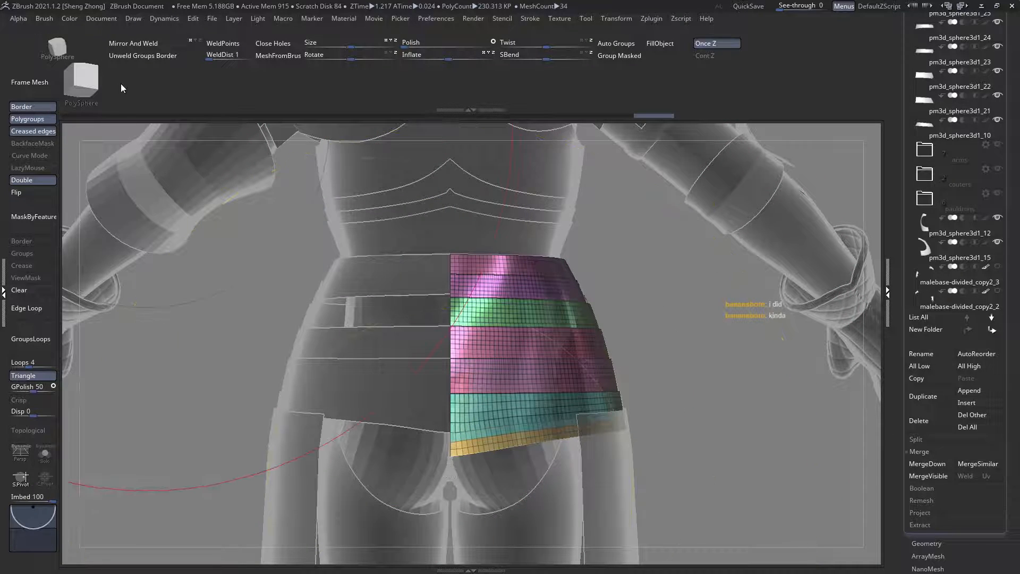
left_click(150, 56)
left_click(239, 46)
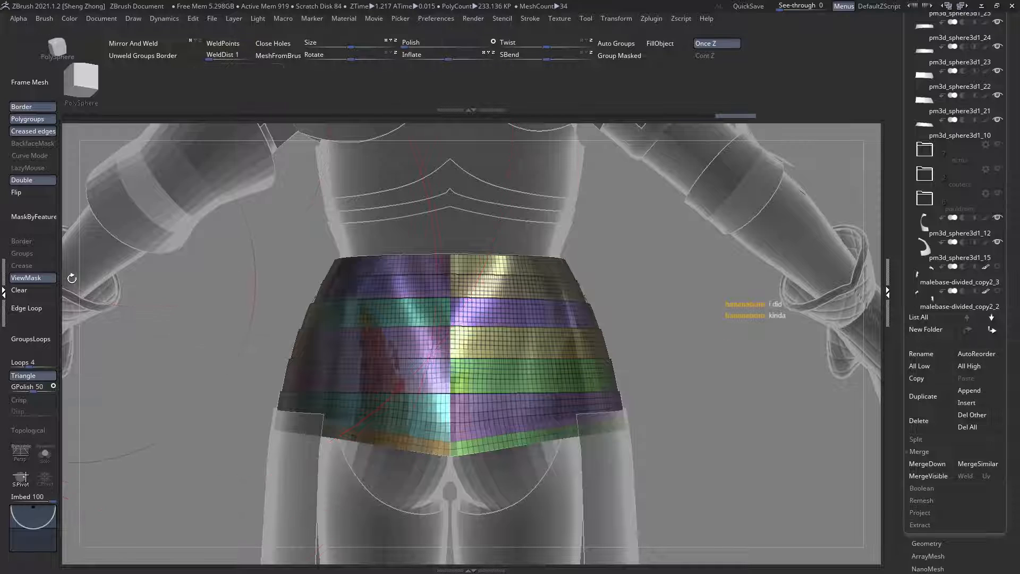
left_click(38, 294)
right_click_drag(405, 248, 361, 237, "ctrl")
key("shift+f")
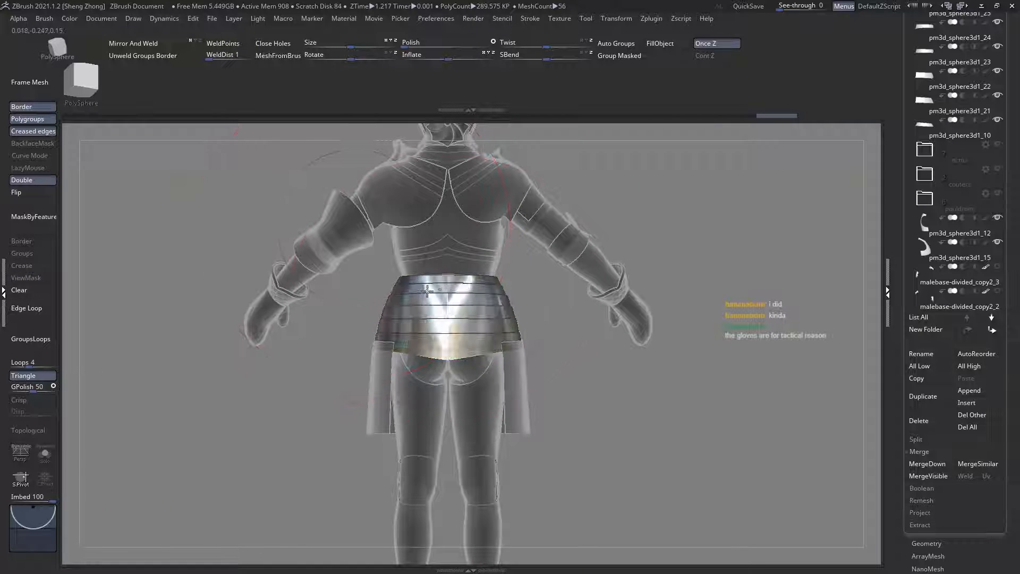
Step: Select the lowest front plate, pm3d_sphere3d1_25, isolate its outer end faces and merge them into a single polygroup
right_click_drag(494, 288, 550, 297)
left_click(579, 352, "alt")
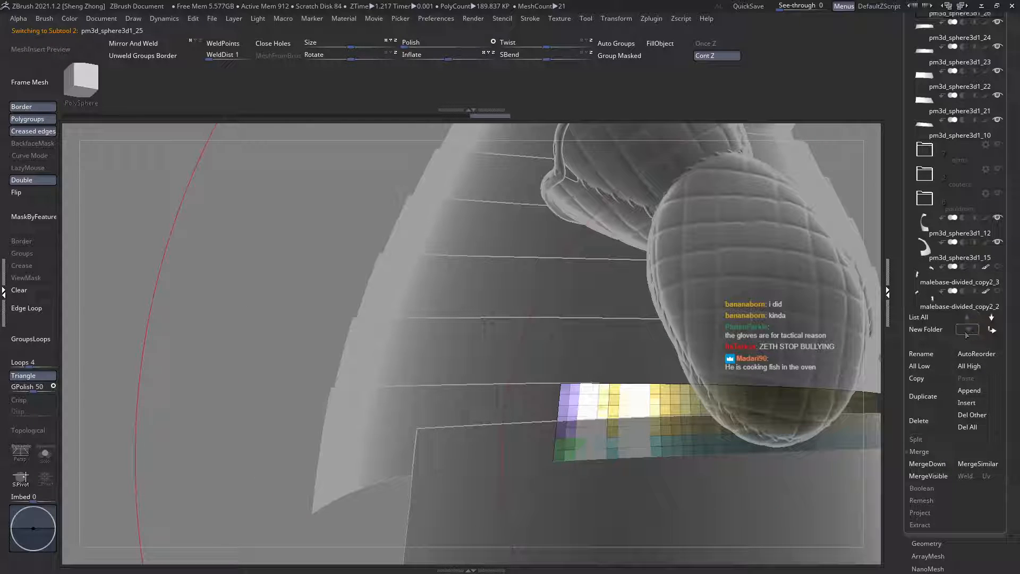
right_click_drag(584, 365, 357, 336, "alt")
right_click(379, 296)
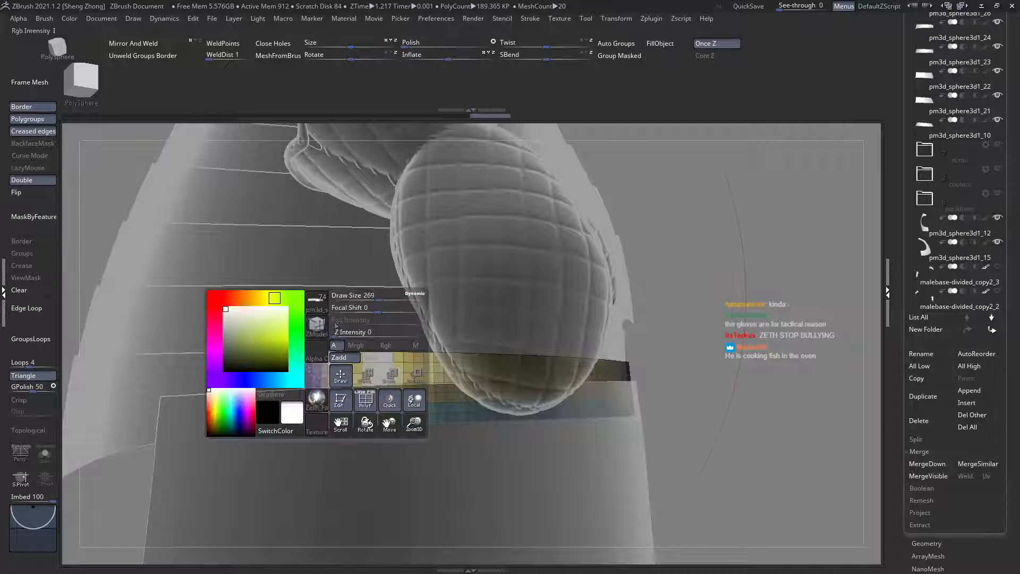
left_click(317, 301)
left_click(309, 399, "ctrl+shift")
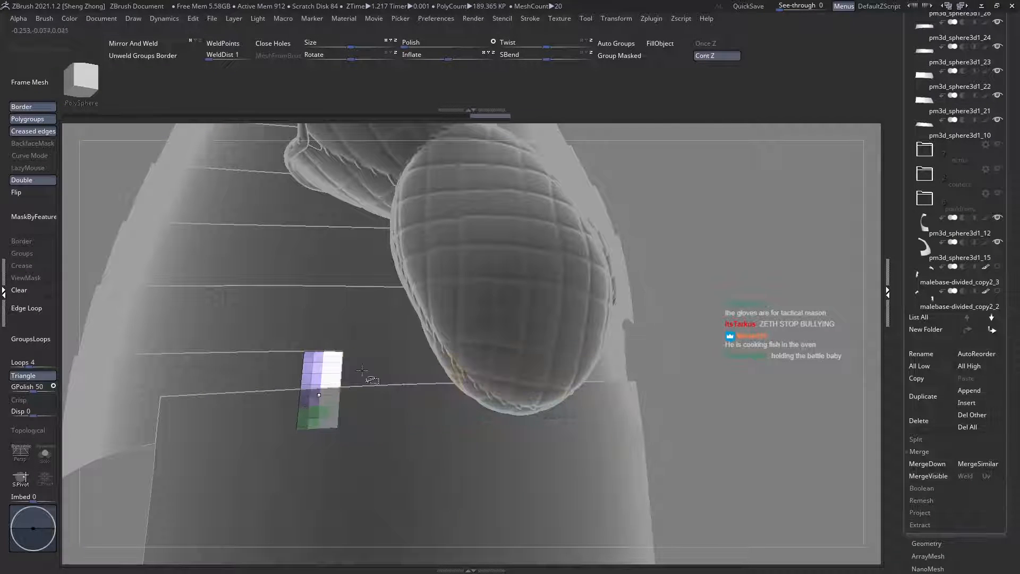
left_click(623, 56)
left_click(733, 278, "ctrl+shift")
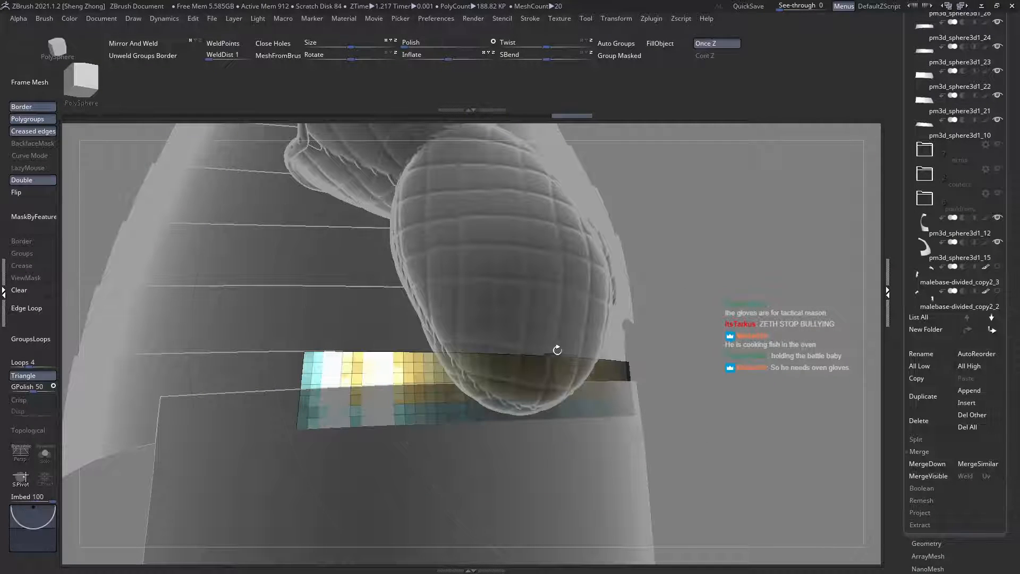
Step: Merge the inner end and lower band faces of pm3d_sphere3d1_25 into one polygroup and show the whole plate again
right_click_drag(555, 349, 494, 359)
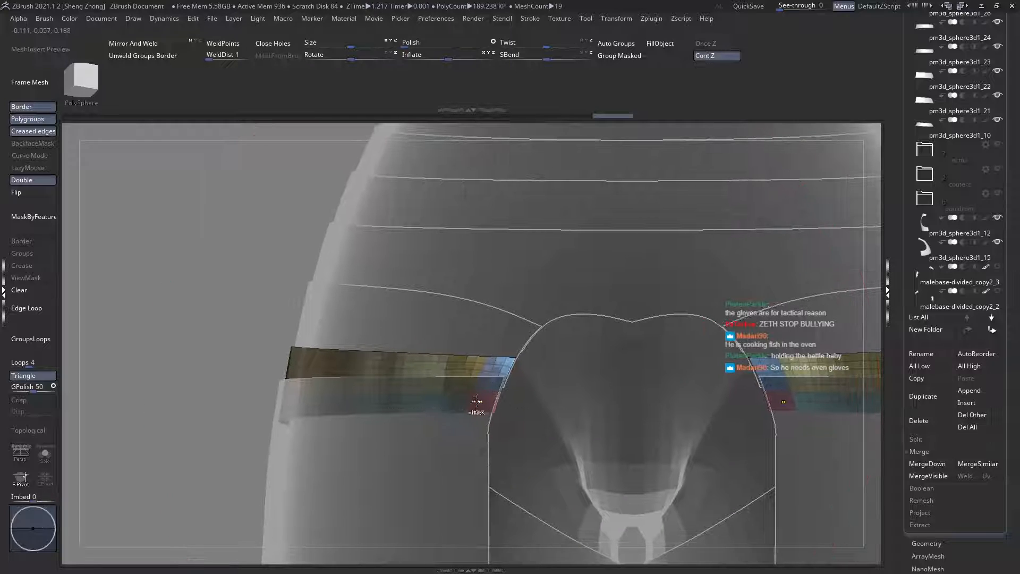
left_click(470, 406, "ctrl+shift")
left_click(471, 404, "ctrl+shift")
left_click(494, 380, "ctrl+shift")
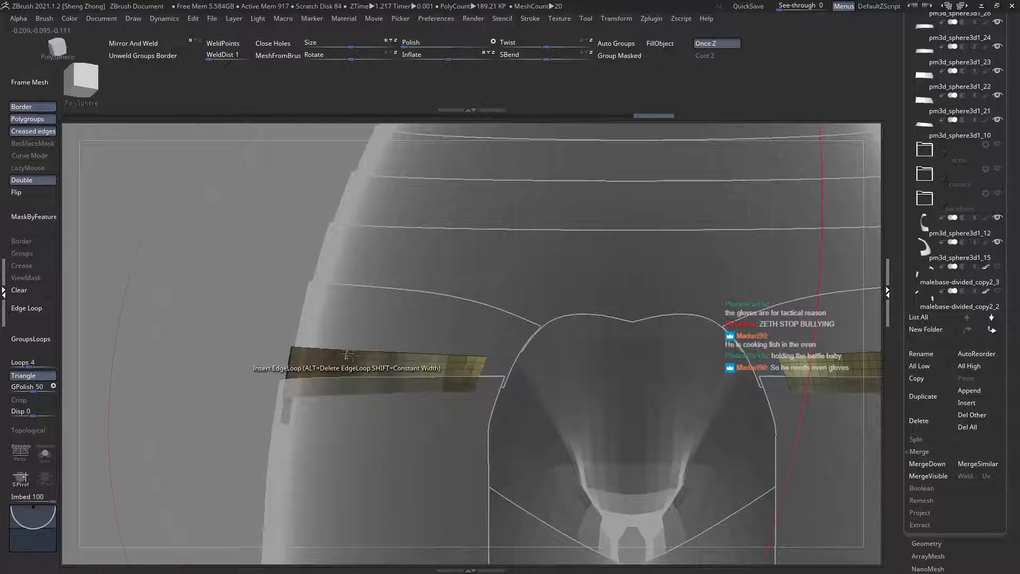
right_click_drag(347, 358, 475, 355)
right_click_drag(390, 354, 573, 357, "alt")
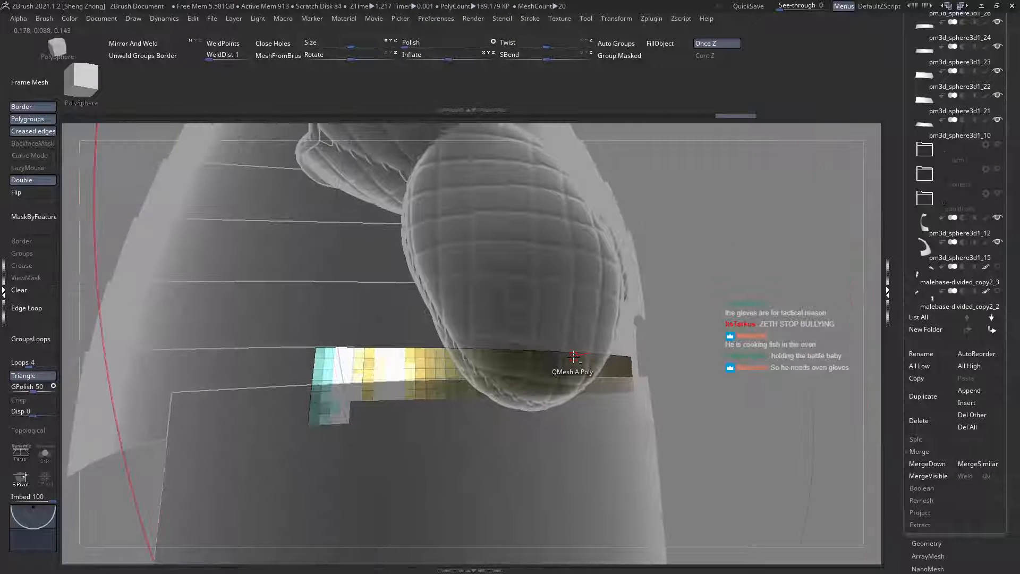
left_click_drag(326, 260, 337, 269, "ctrl+shift")
right_click_drag(480, 301, 367, 289)
left_click(640, 59)
left_click(581, 332, "ctrl+shift")
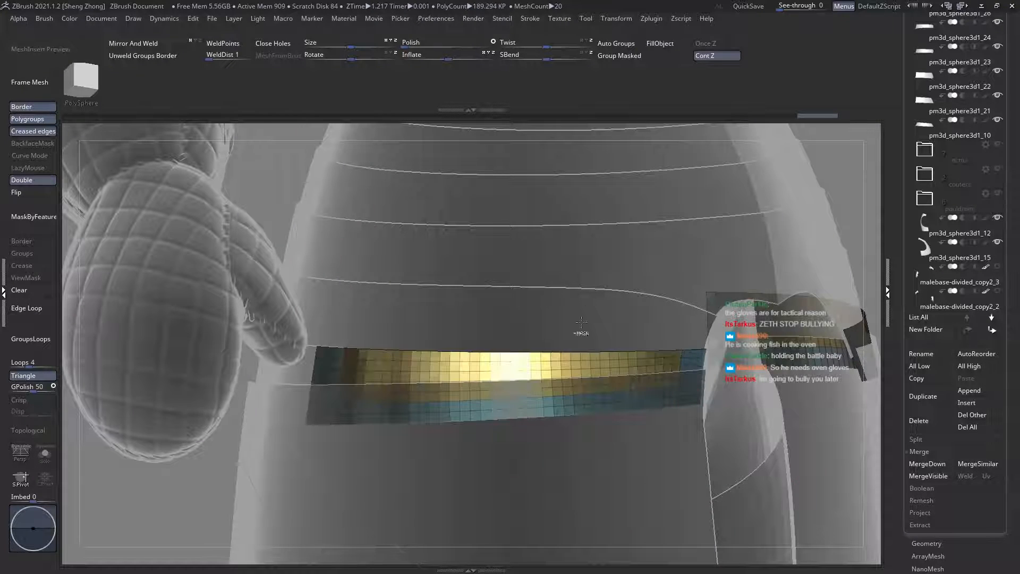
left_click(574, 337, "alt")
Step: Regroup pm3d_sphere3d1_24 with its main faces in one polygroup and its end strips in another
right_click_drag(551, 366, 605, 389)
left_click(606, 389, "ctrl+shift")
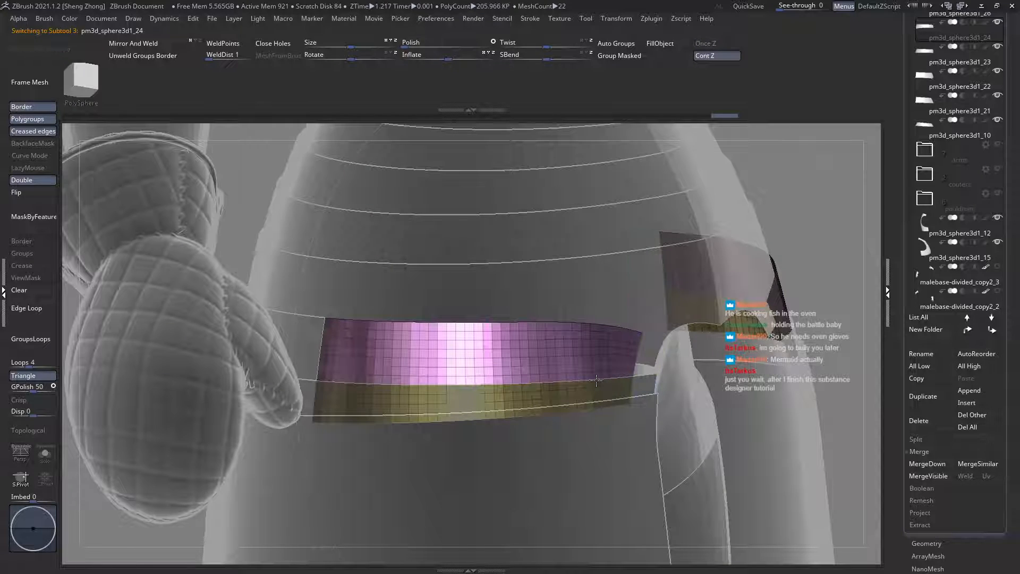
left_click(606, 388, "ctrl+shift")
left_click(629, 59)
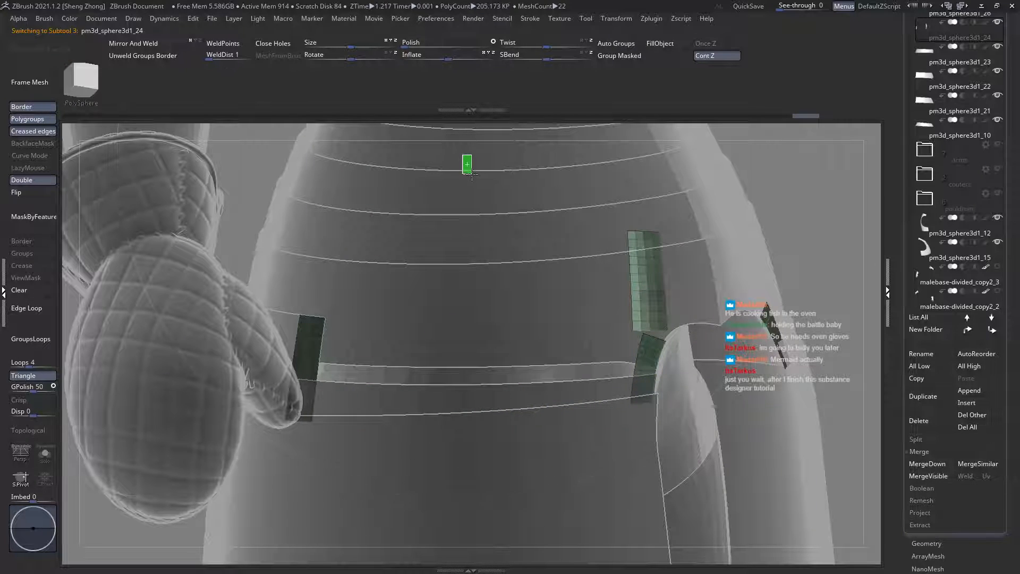
left_click_drag(472, 174, 472, 176, "ctrl+shift")
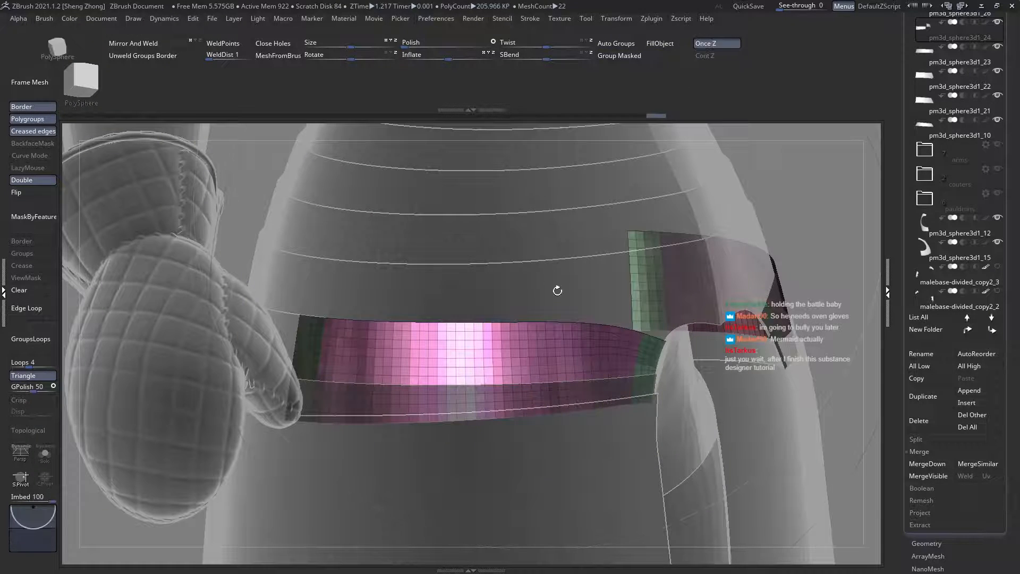
left_click(557, 291, "alt")
Step: Select the plate pm3d_sphere3d1_23 and remove the section that extends behind its side end
right_click_drag(531, 293, 733, 255)
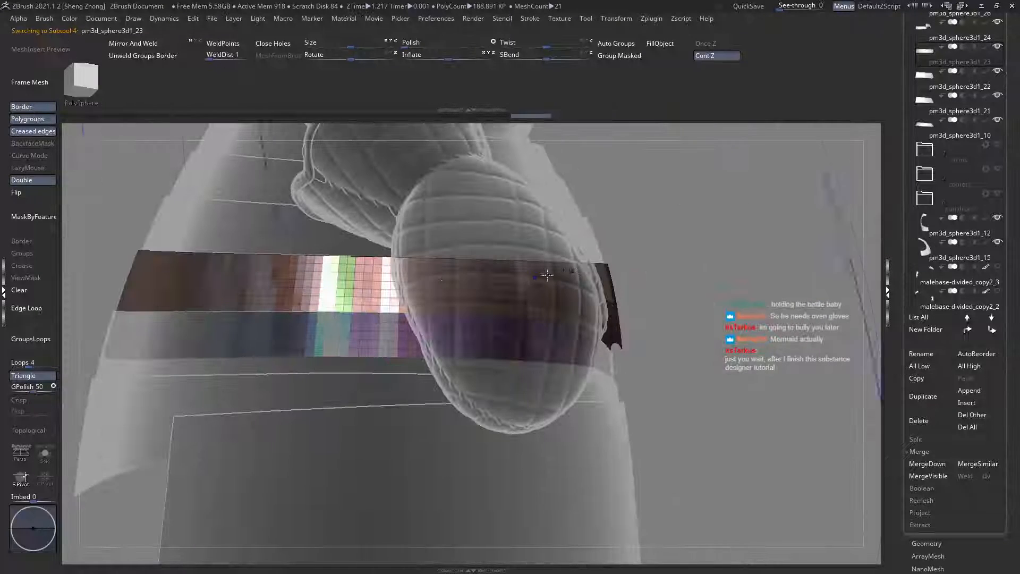
right_click_drag(101, 220, 305, 239, "alt")
left_click_drag(234, 211, 474, 441, "ctrl")
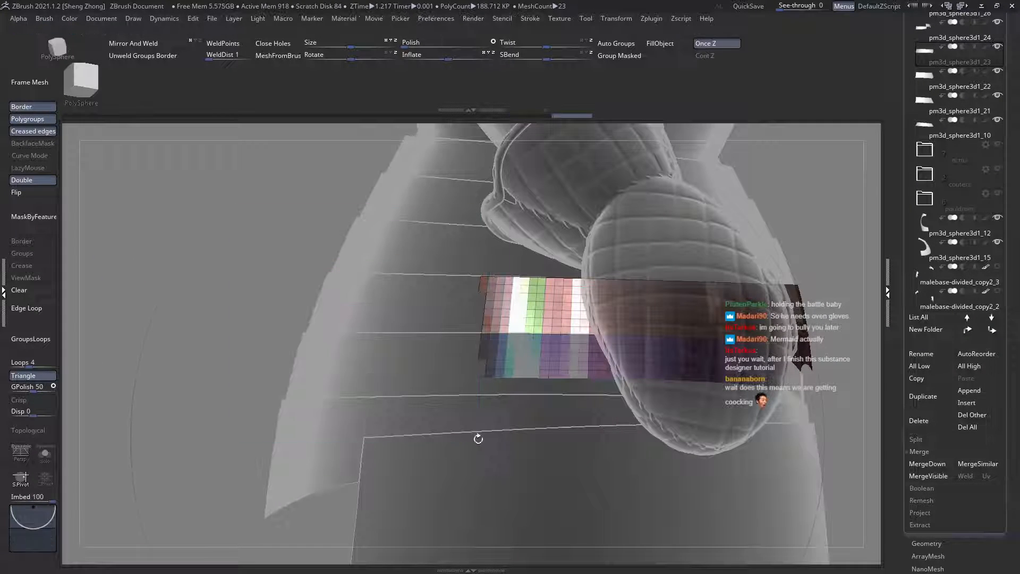
mouse_move(443, 323)
right_mouse_down("ctrl")
mouse_move(460, 342)
mouse_move(329, 340)
right_mouse_up("ctrl")
Step: Regroup pm3d_sphere3d1_23 with its main faces in one polygroup and its end strips and cut-out rim in another
mouse_move(658, 330)
right_mouse_down("alt")
mouse_move(576, 336)
mouse_move(593, 378)
right_mouse_up("alt")
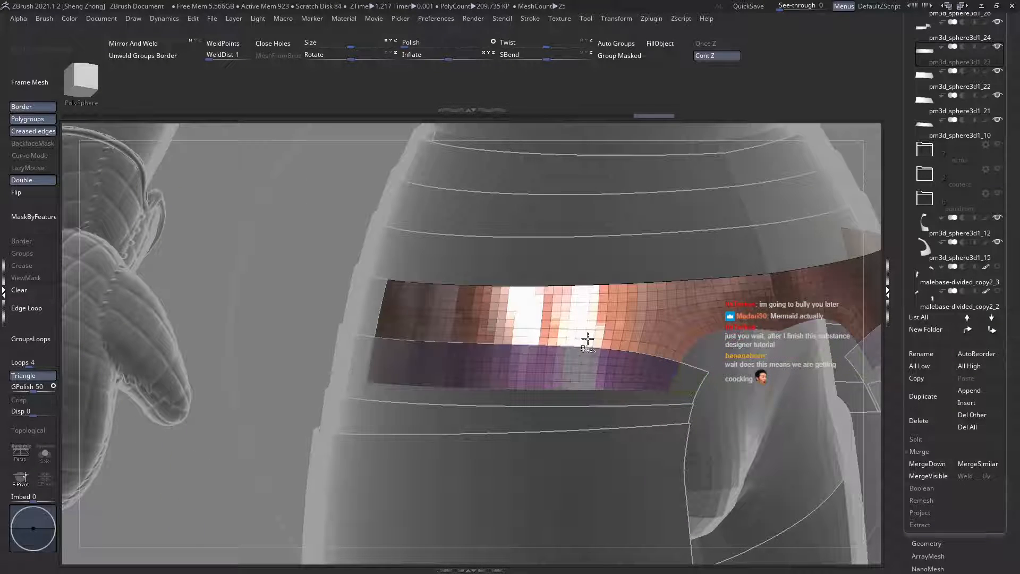
mouse_move(587, 337)
right_mouse_down()
mouse_move(513, 301)
mouse_move(570, 279)
right_mouse_up()
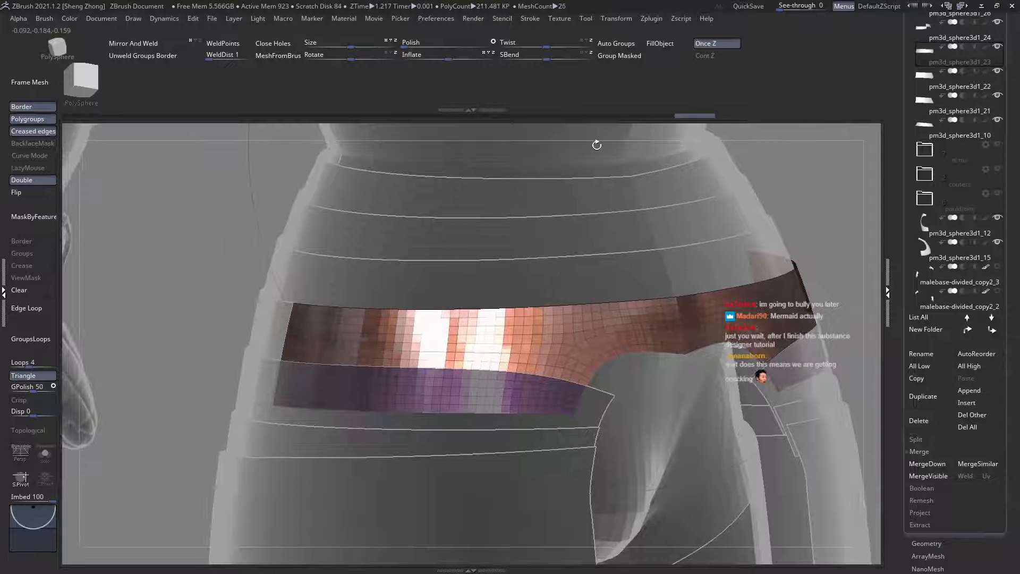
right_click_drag(566, 249, 548, 232, "alt")
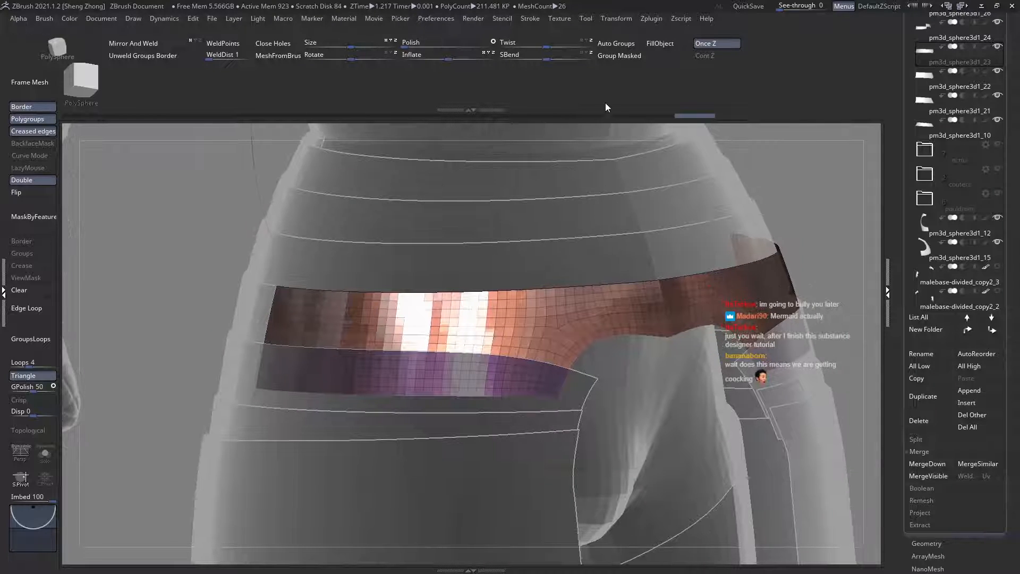
left_click(632, 55)
left_click_drag(468, 170, 470, 172, "ctrl+shift")
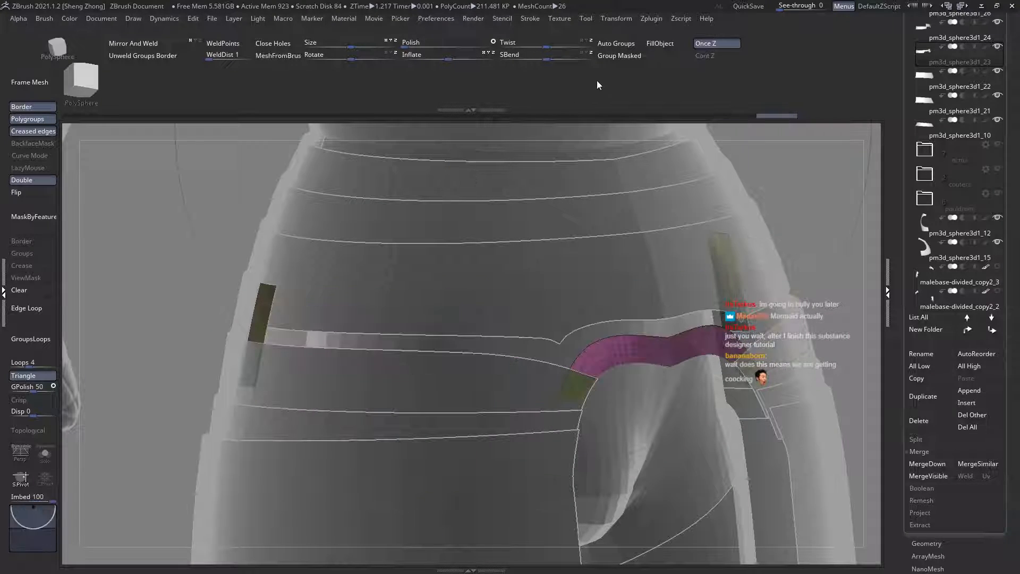
left_click(622, 56)
left_click(486, 183, "ctrl+shift")
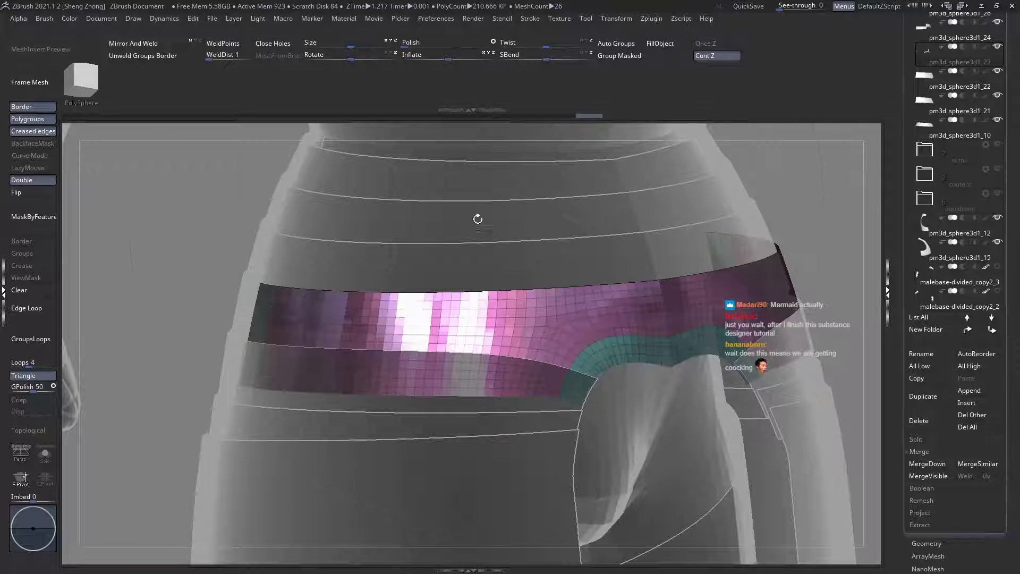
Step: Check the front waist plates with transparency off and on, comparing pm3d_sphere3d1_22 with the plate below it
left_click_drag(473, 260, 472, 287)
left_click(460, 294, "alt")
right_click_drag(460, 292, 393, 298, "ctrl")
key("ctrl+t")
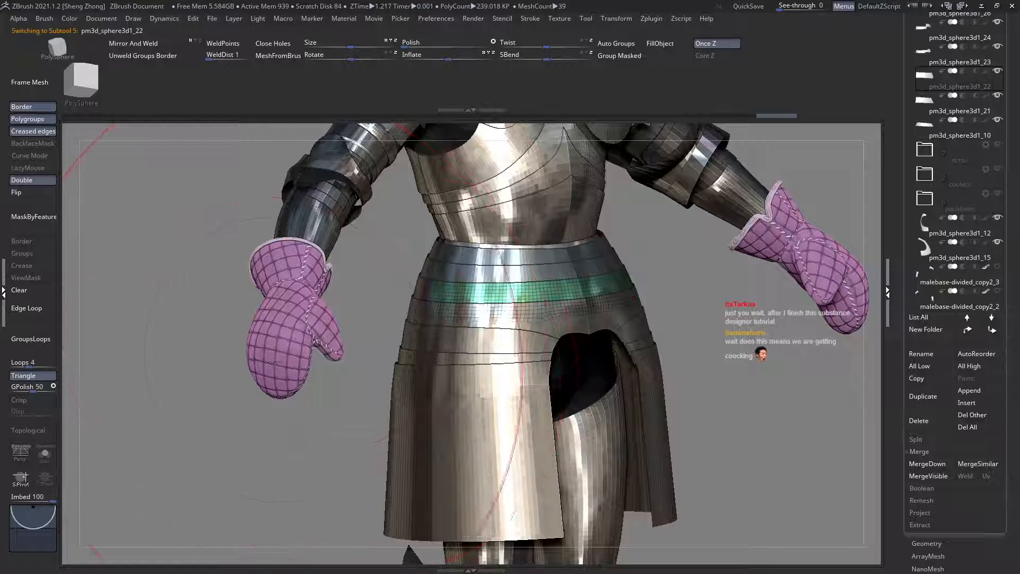
right_click_drag(525, 250, 527, 292, "ctrl")
key("ctrl+t")
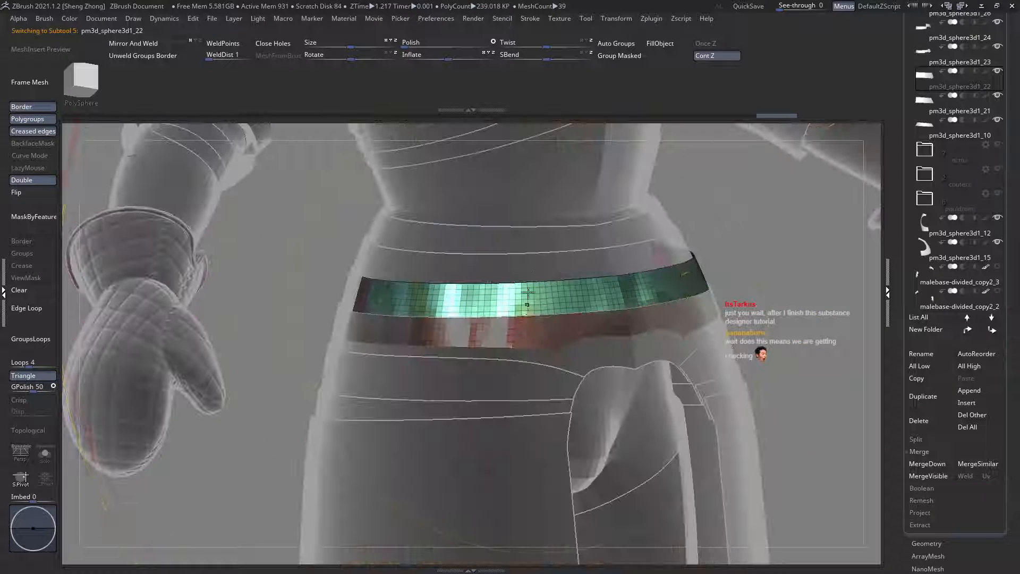
left_click(457, 271, "alt")
right_click_drag(455, 272, 559, 368)
left_click(580, 332, "alt")
left_click(589, 375, "alt")
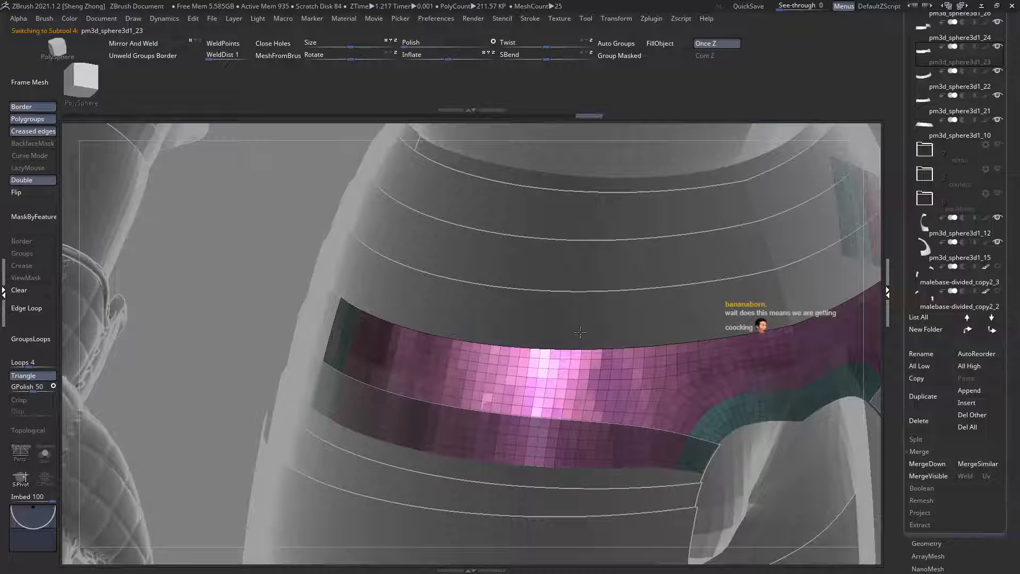
Step: Select pm3d_sphere3d1_22 and regroup it with the main faces in one polygroup and both end strips in another
left_click(580, 333, "alt")
right_click_drag(580, 332, 391, 296)
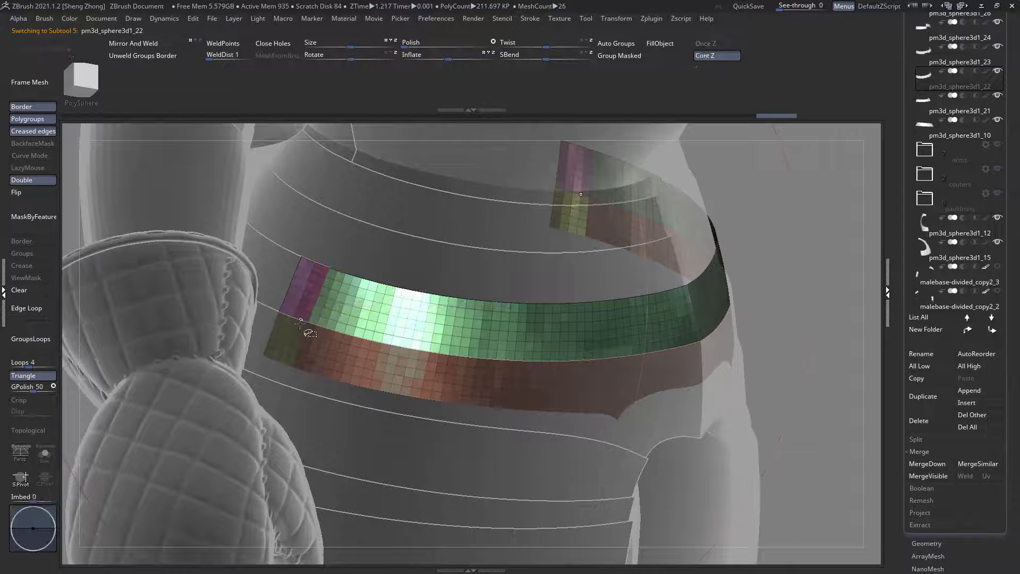
left_click(301, 321, "ctrl+shift")
left_click(301, 320, "ctrl+shift")
right_click_drag(622, 348, 567, 309)
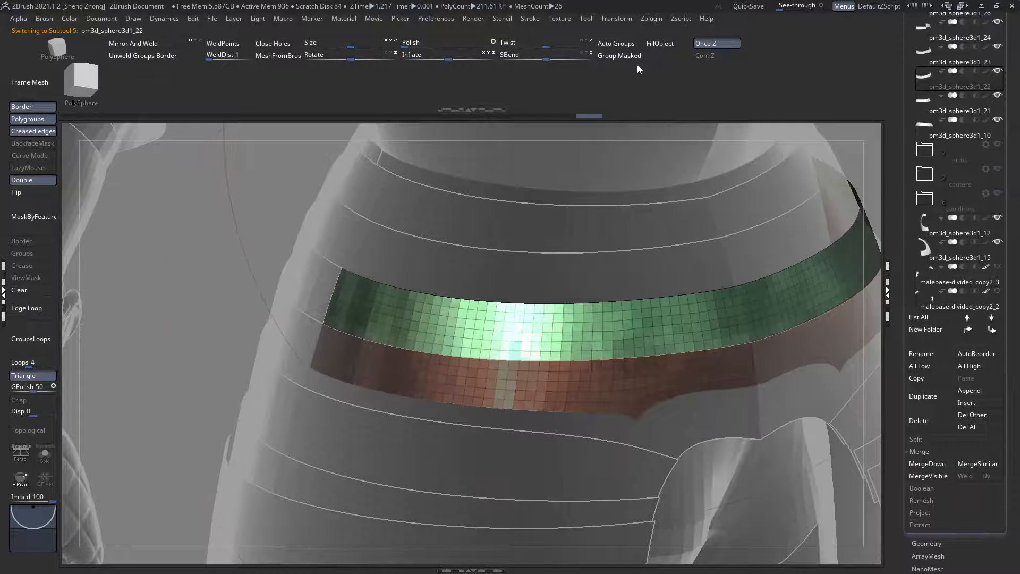
key("ctrl+w")
left_click_drag(483, 191, 486, 193, "ctrl+shift")
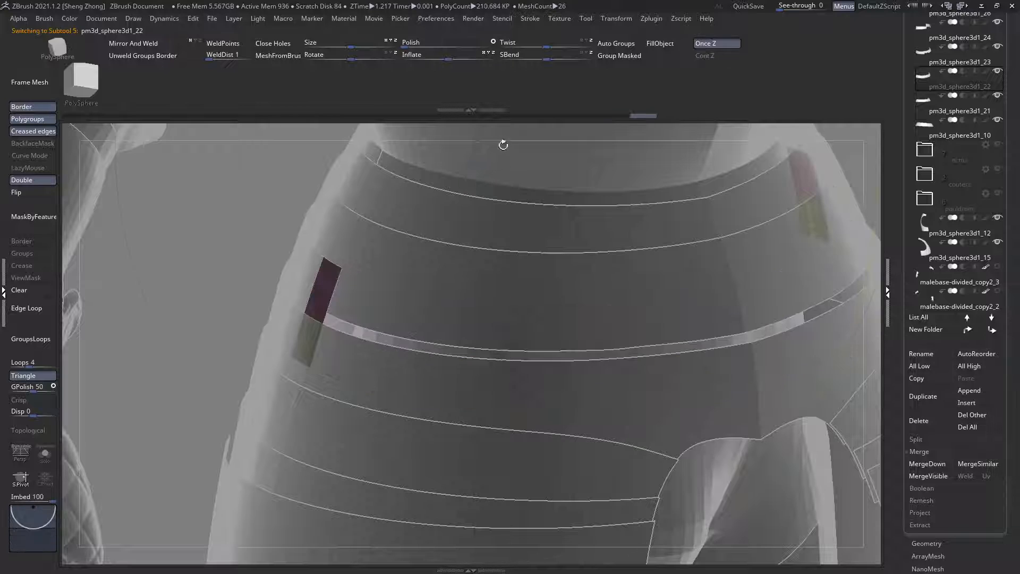
right_click_drag(494, 145, 431, 206, "alt")
left_click(449, 237, "ctrl+shift")
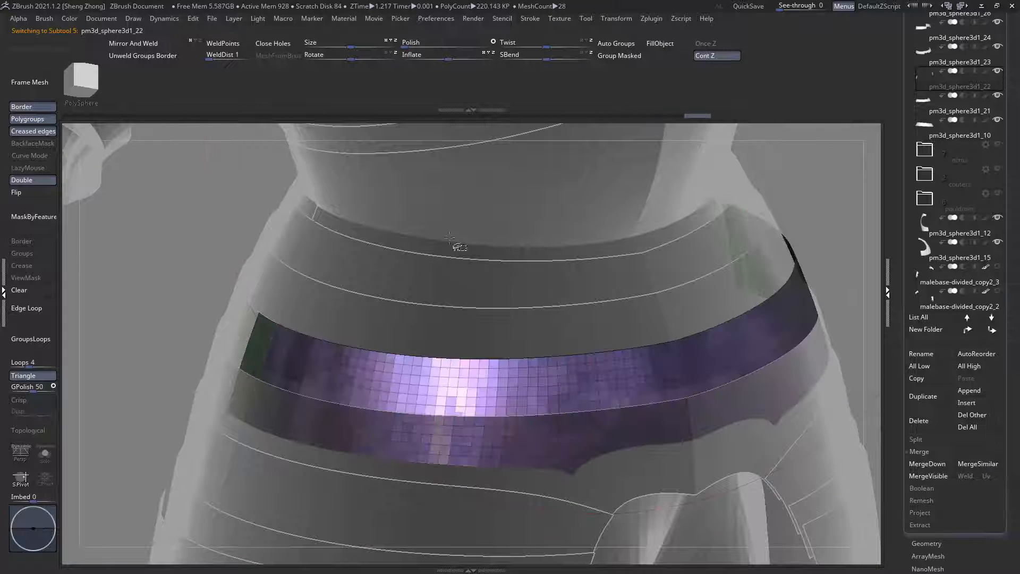
Step: Select the plate pm3d_sphere3d1_21 and regroup it with the main faces in one polygroup and both end strips in another
left_click(315, 283, "alt")
mouse_move(316, 283)
right_mouse_down()
mouse_move(318, 291)
mouse_move(308, 272)
mouse_move(295, 286)
right_mouse_up()
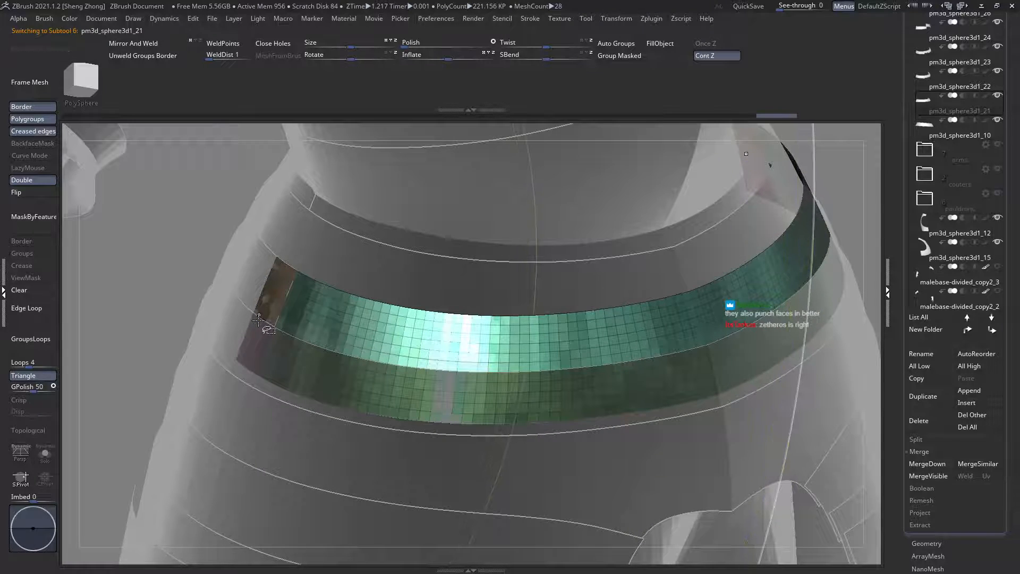
left_click(276, 295, "ctrl+shift")
left_click_drag(562, 143, 566, 146, "ctrl+shift")
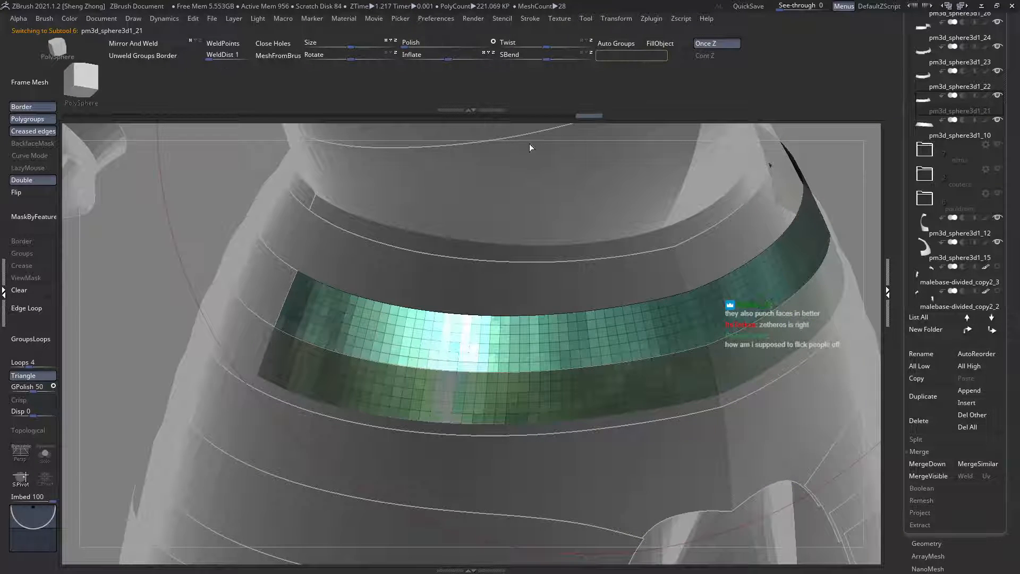
key("ctrl+w")
left_click_drag(441, 193, 460, 218, "ctrl+shift")
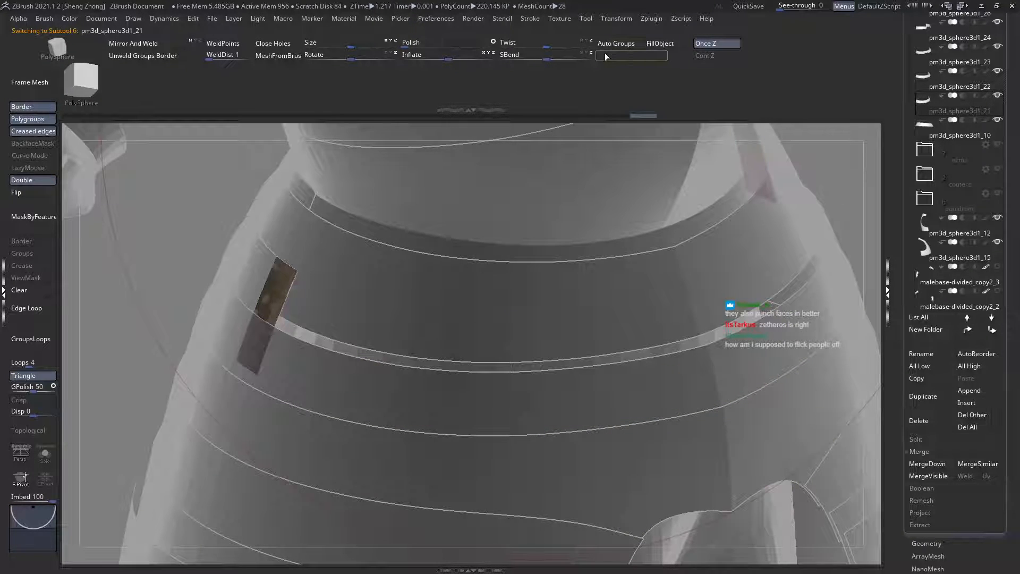
left_click(511, 177, "ctrl+shift")
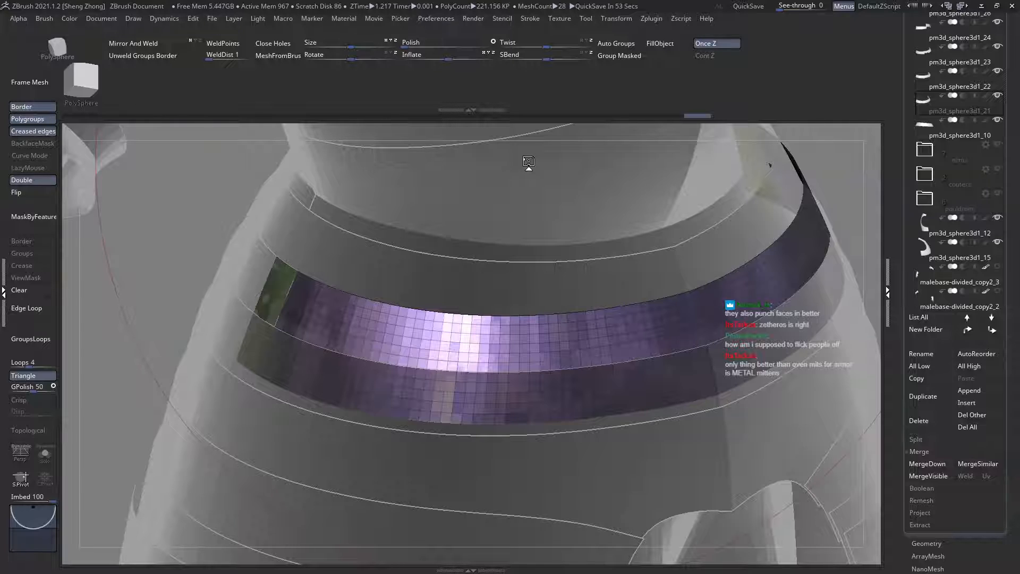
Step: Select the uppermost front plate pm3d_sphere3d1_10 and remove the section that extends behind its side end
left_click(526, 296, "alt")
right_click_drag(295, 245, 362, 255)
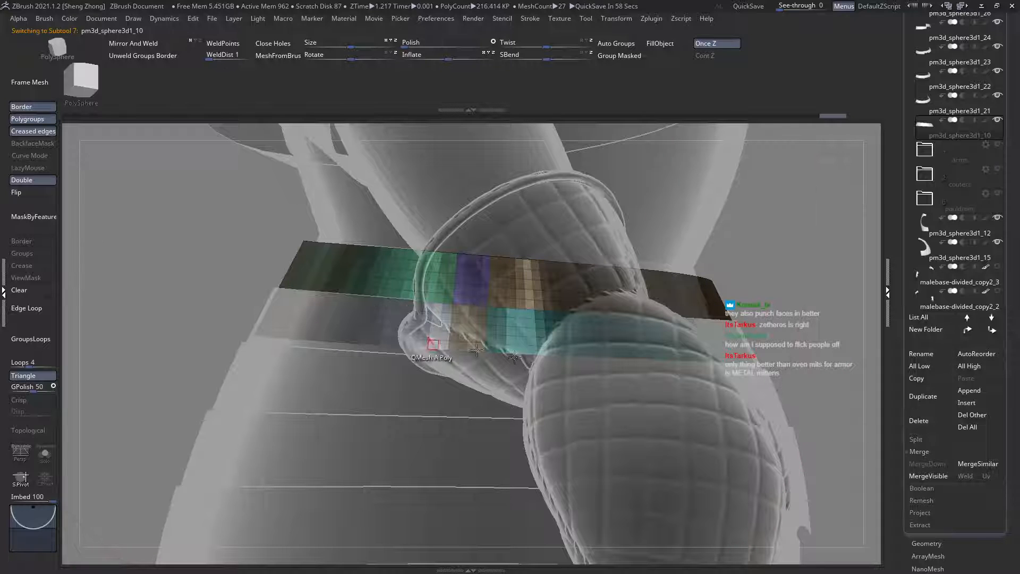
right_click_drag(513, 357, 602, 375, "alt")
left_click_drag(223, 192, 512, 408, "ctrl+alt+shift")
left_click(529, 323, "ctrl+shift")
right_click_drag(387, 305, 366, 298, "ctrl")
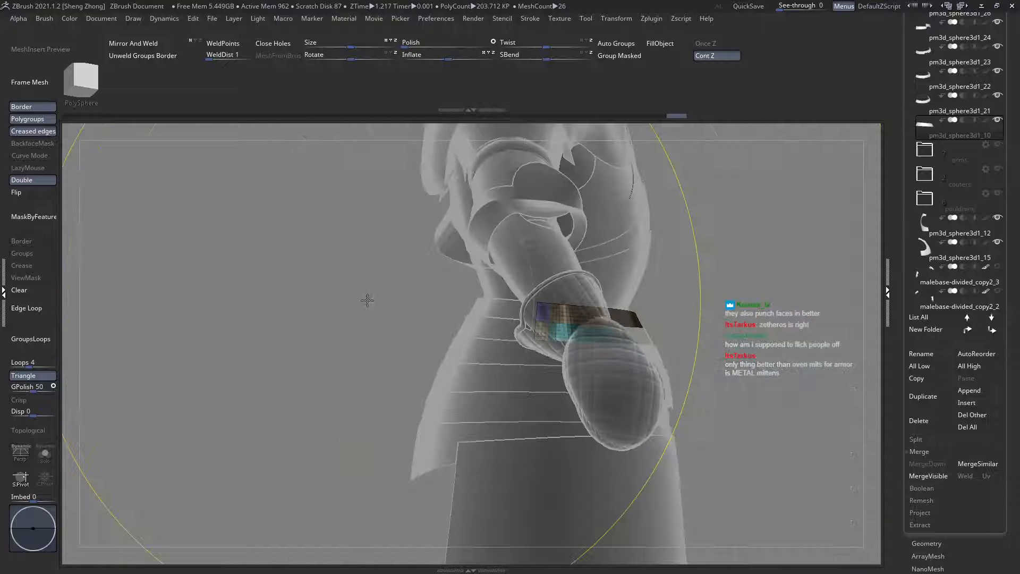
right_click_drag(728, 265, 613, 341)
Step: Regroup pm3d_sphere3d1_10 with its main faces in one polygroup and its end strips in a clearly different one
left_click(605, 322, "ctrl+shift")
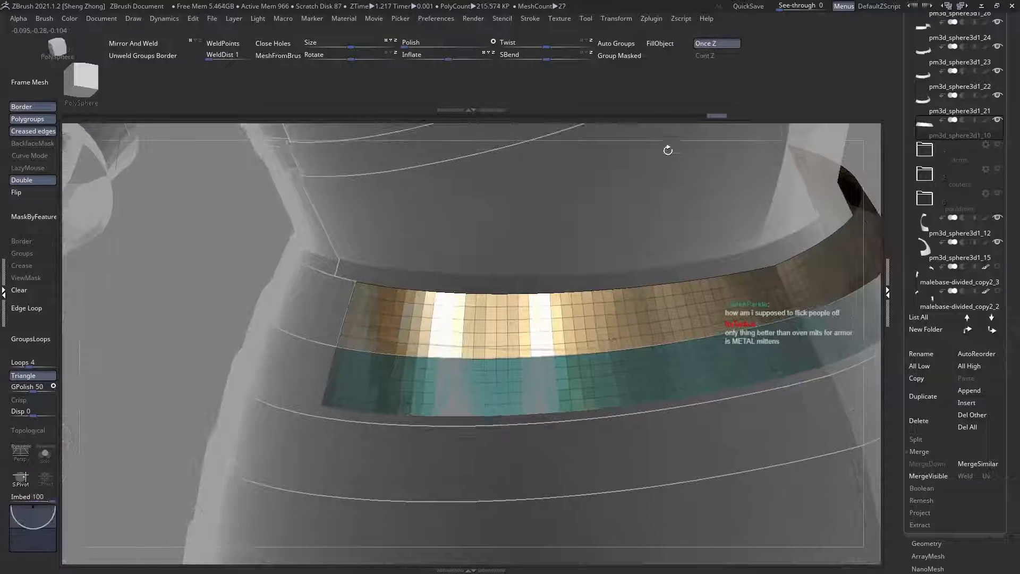
left_click(648, 58)
left_click_drag(528, 153, 543, 174, "ctrl+shift")
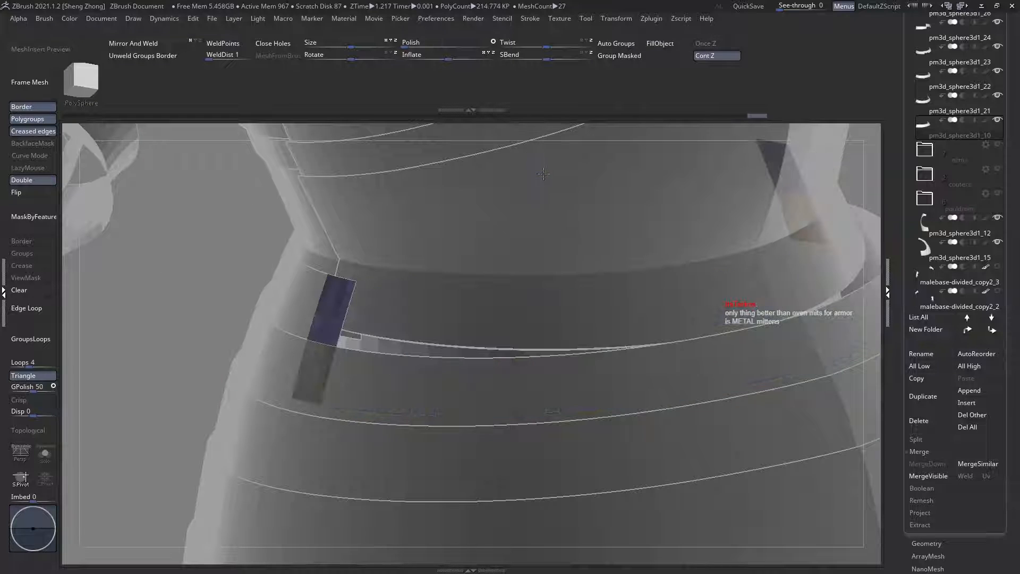
left_click(638, 59)
left_click(568, 189, "ctrl+shift")
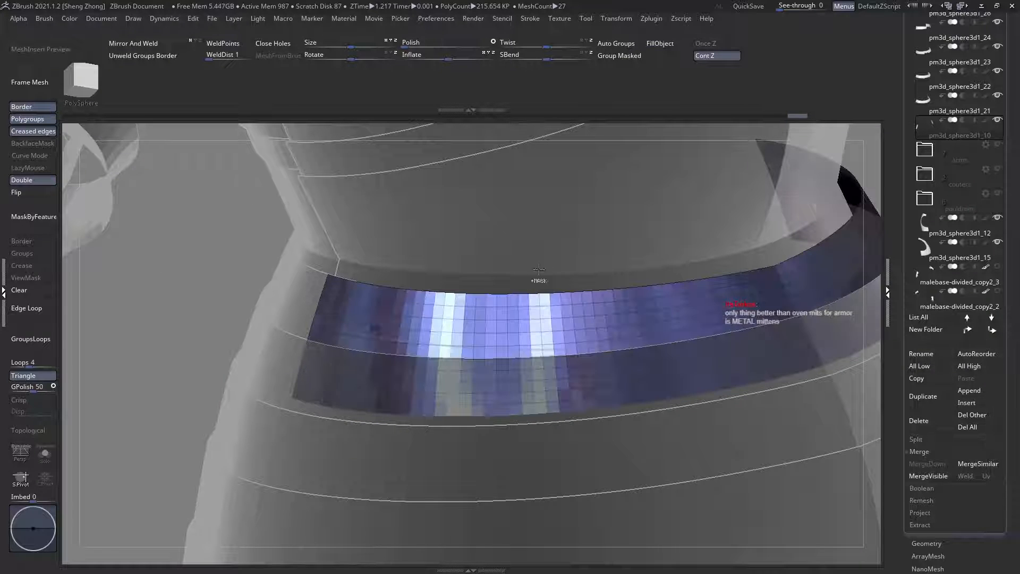
right_click_drag(539, 279, 493, 252, "ctrl")
key("ctrl+z")
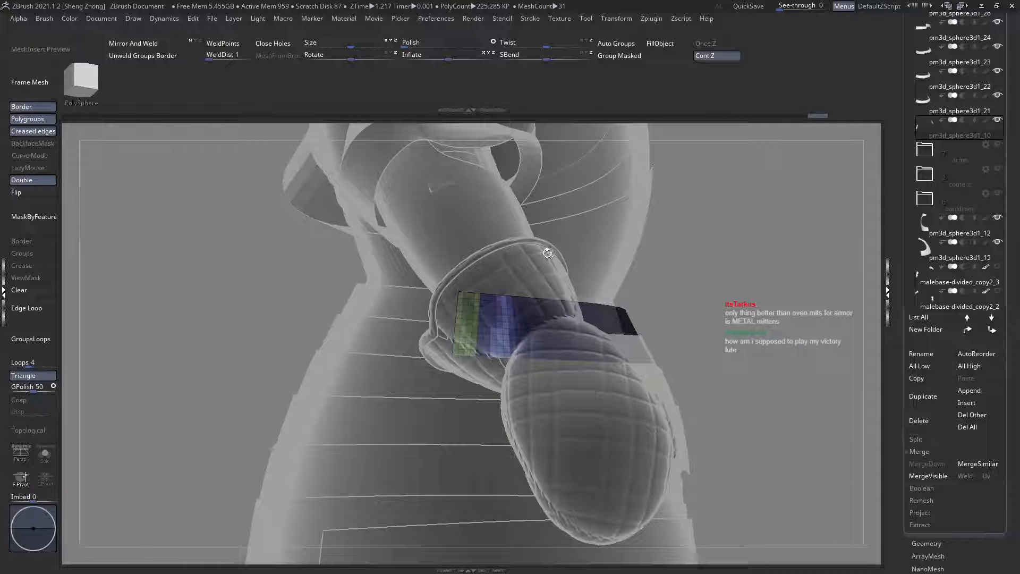
Step: Examine the whole armour with transparency off, and the side ends of the rear waist plates pm3d_sphere3d1_26 up close
right_click_drag(531, 223, 540, 210)
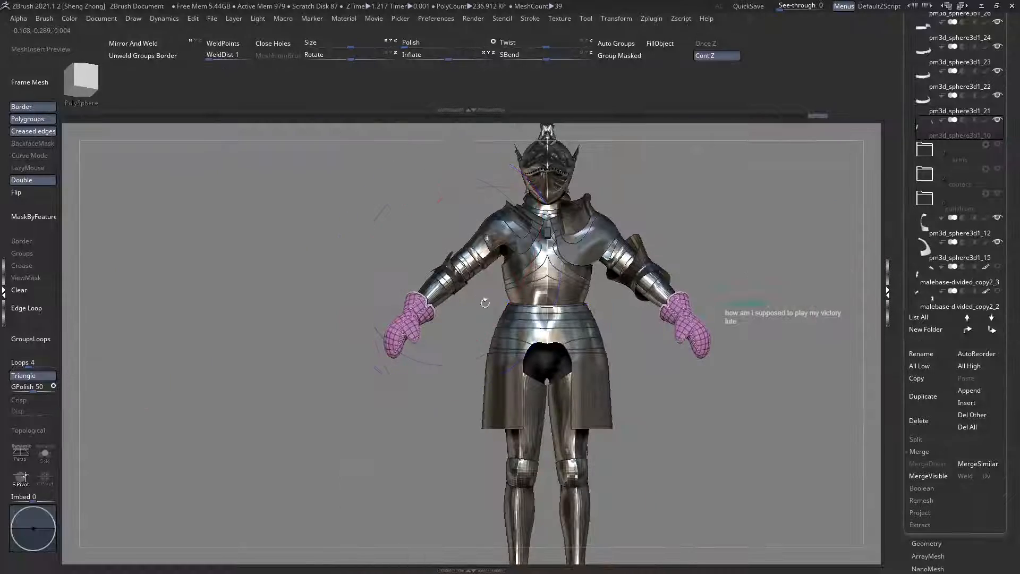
right_click_drag(483, 298, 550, 331)
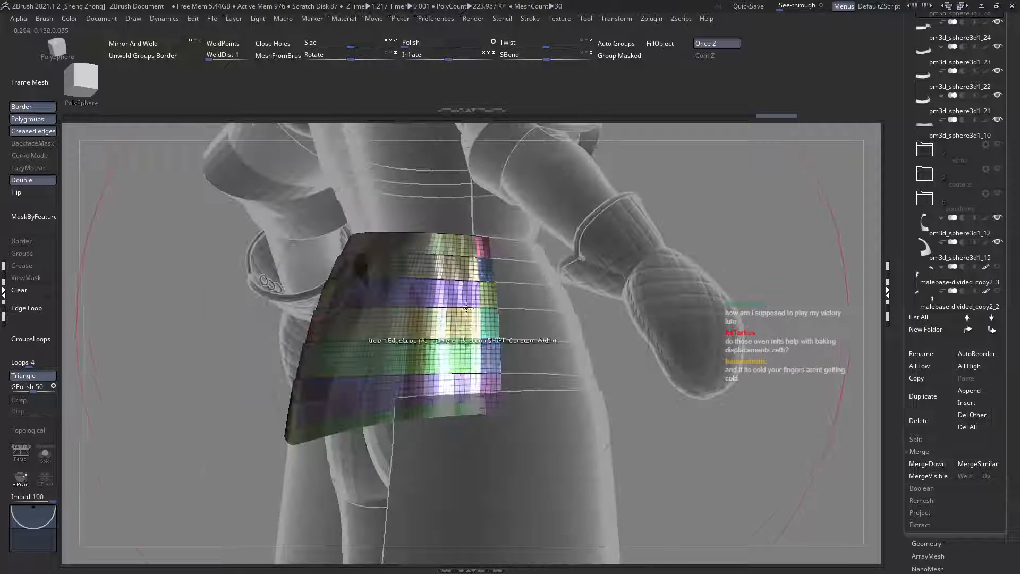
mouse_move(466, 308)
right_mouse_down()
mouse_move(487, 317)
mouse_move(481, 307)
right_mouse_up()
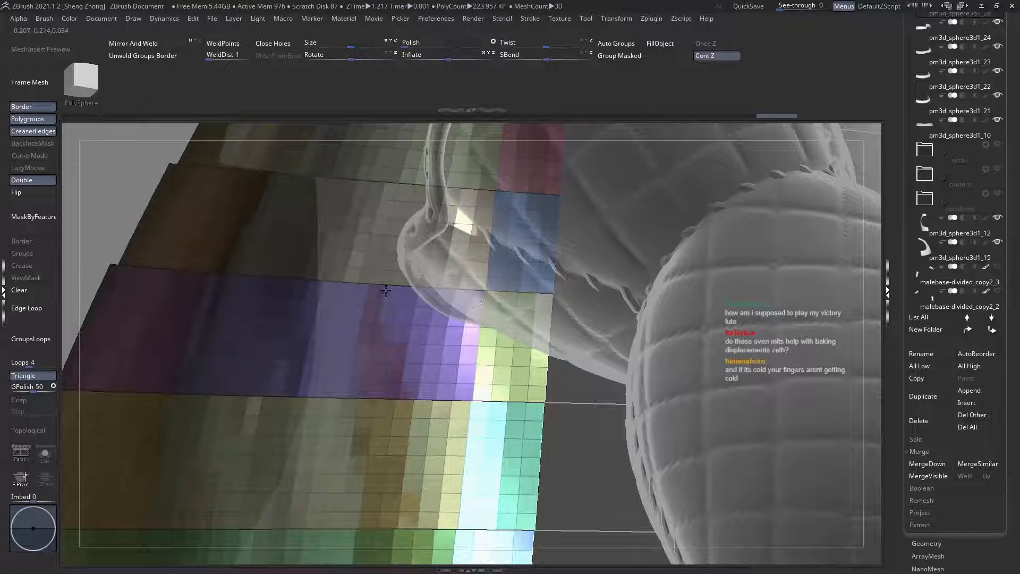
key("space")
key("b")
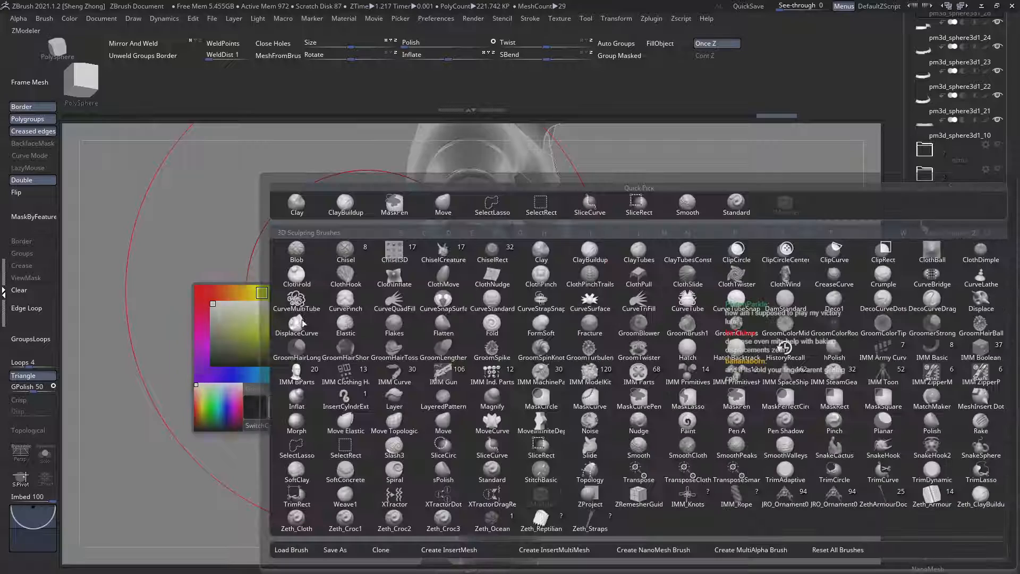
mouse_move(519, 397)
right_mouse_down("ctrl")
mouse_move(497, 372)
mouse_move(533, 425)
mouse_move(486, 388)
mouse_move(508, 416)
mouse_move(469, 420)
mouse_move(512, 367)
mouse_move(457, 367)
mouse_move(477, 385)
mouse_move(503, 380)
right_mouse_up("ctrl")
right_click_drag(439, 391, 460, 392, "alt")
right_click_drag(460, 392, 562, 452, "ctrl")
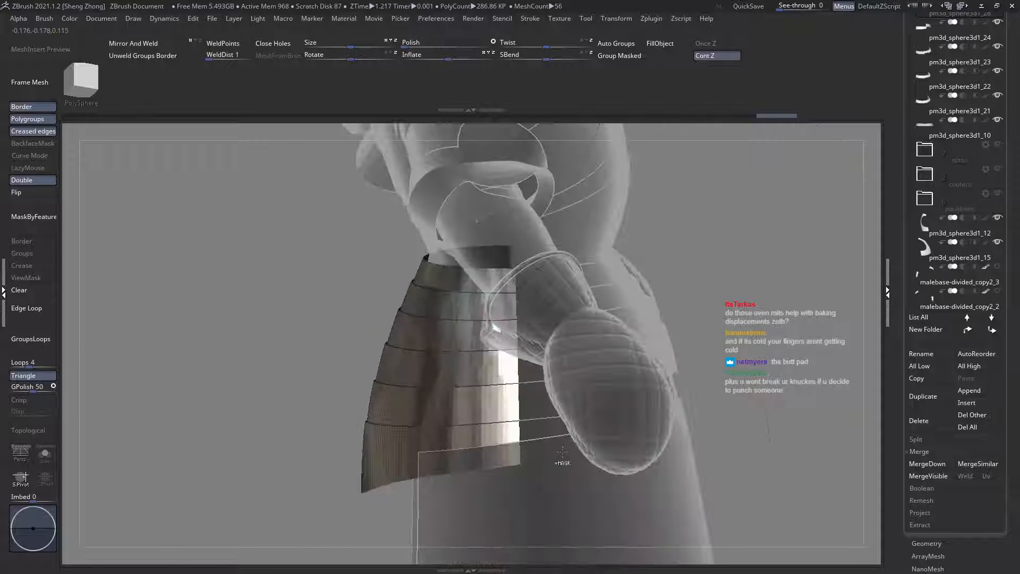
Step: Compare the rear waist plates with the front plates around the hip, checking how their ends overlap
right_click_drag(405, 441, 486, 407)
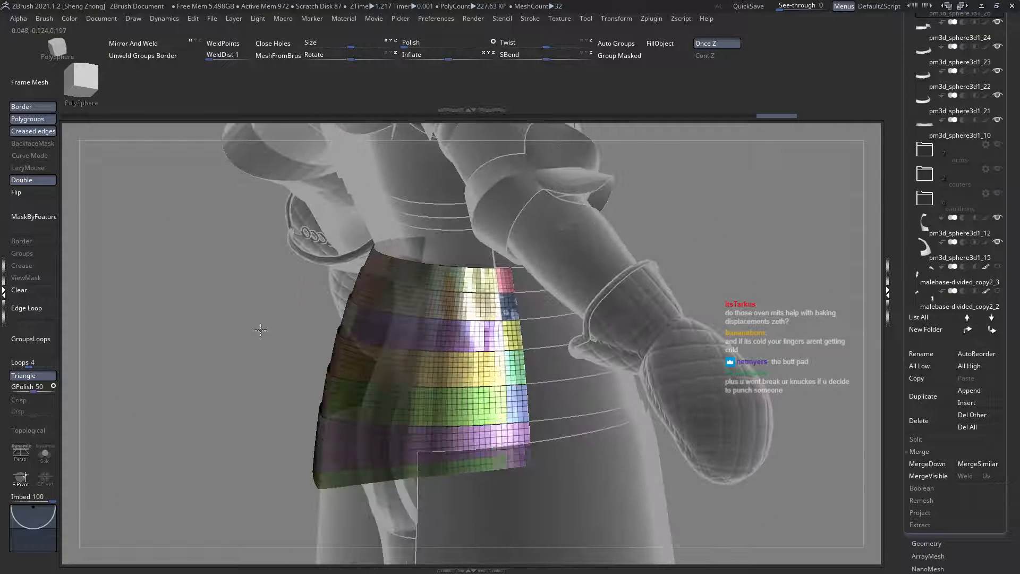
key("space")
left_click(198, 335)
left_click(508, 445)
mouse_move(420, 407)
right_mouse_down()
mouse_move(510, 362)
mouse_move(383, 317)
mouse_move(476, 317)
mouse_move(525, 368)
mouse_move(631, 410)
mouse_move(603, 412)
mouse_move(624, 303)
right_mouse_up()
left_click(546, 380, "alt")
key("ctrl+t")
Step: Move the front plates pm3d_sphere3d1_10, _21, _22, _23 and _24 in turn to the start of the subtool list
left_click(624, 302, "alt")
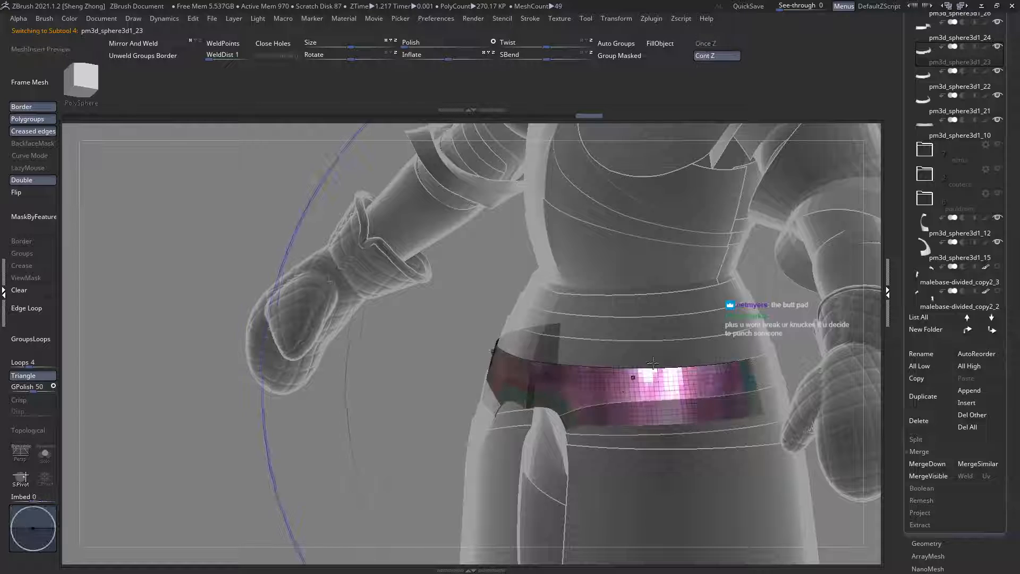
left_click(968, 330, "shift")
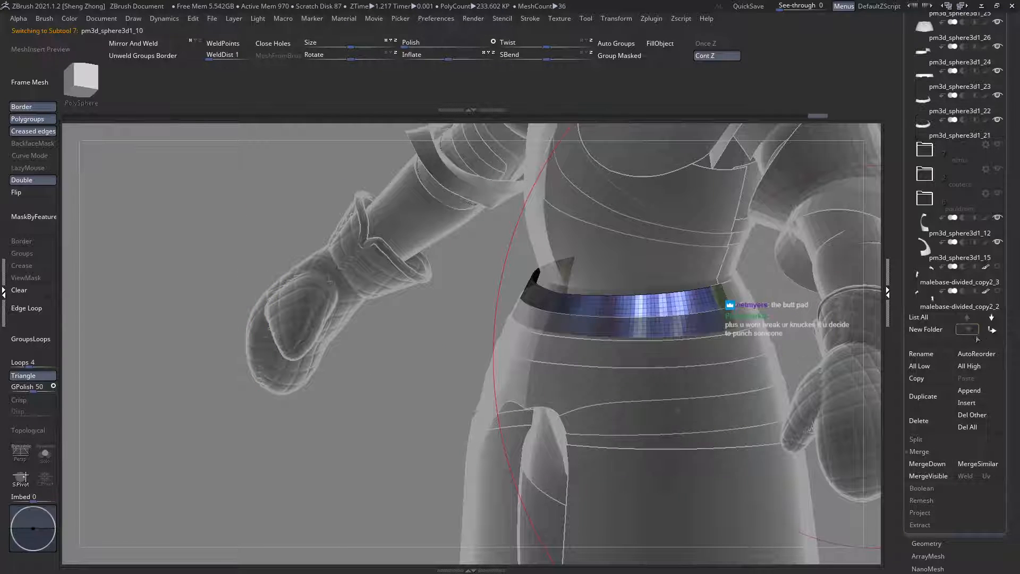
key("f")
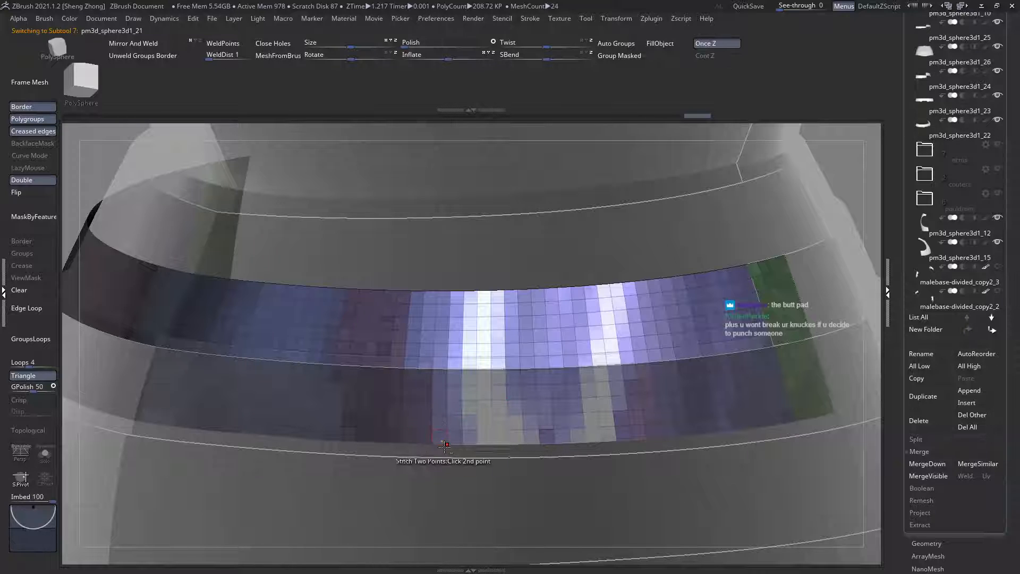
key("f")
left_click(969, 331, "shift")
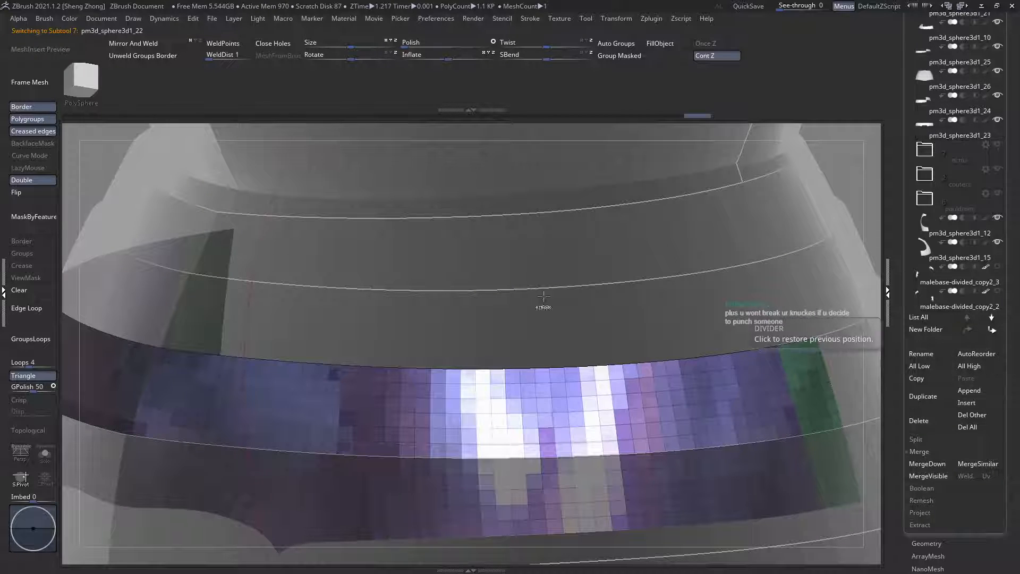
right_click_drag(541, 296, 375, 378, "ctrl")
left_click(359, 487, "alt")
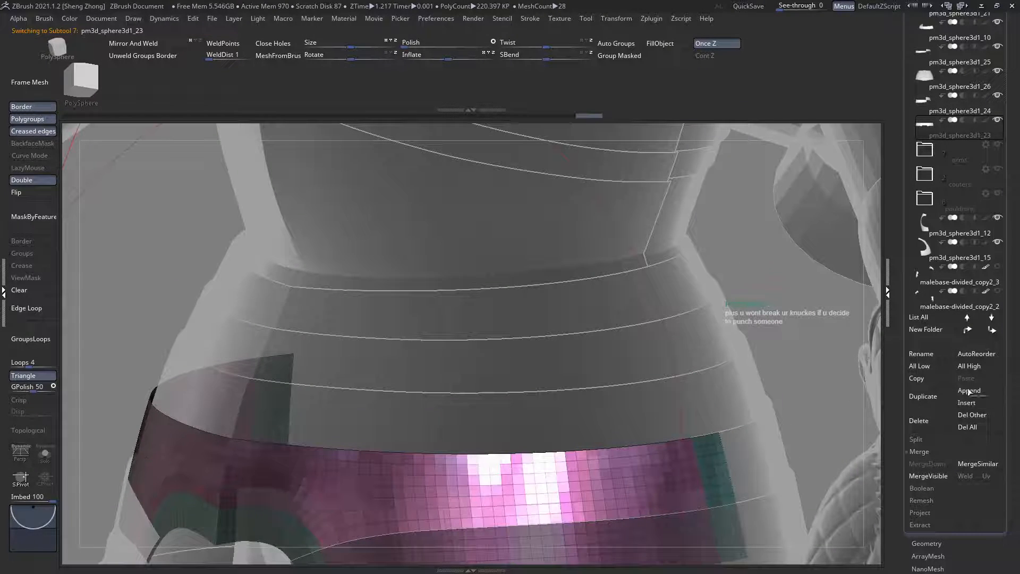
left_click(968, 330, "shift")
key("f")
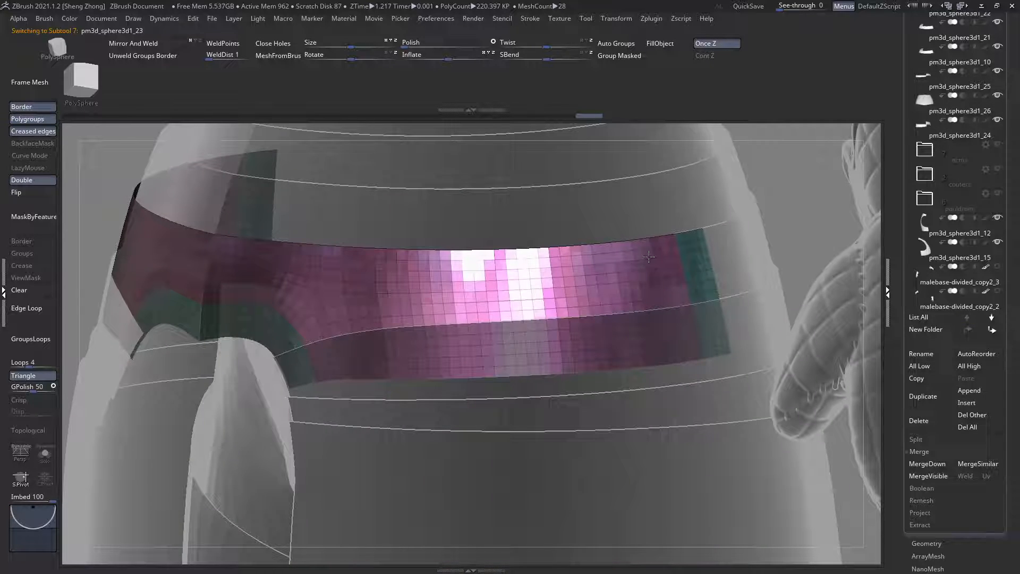
left_click(311, 391, "alt")
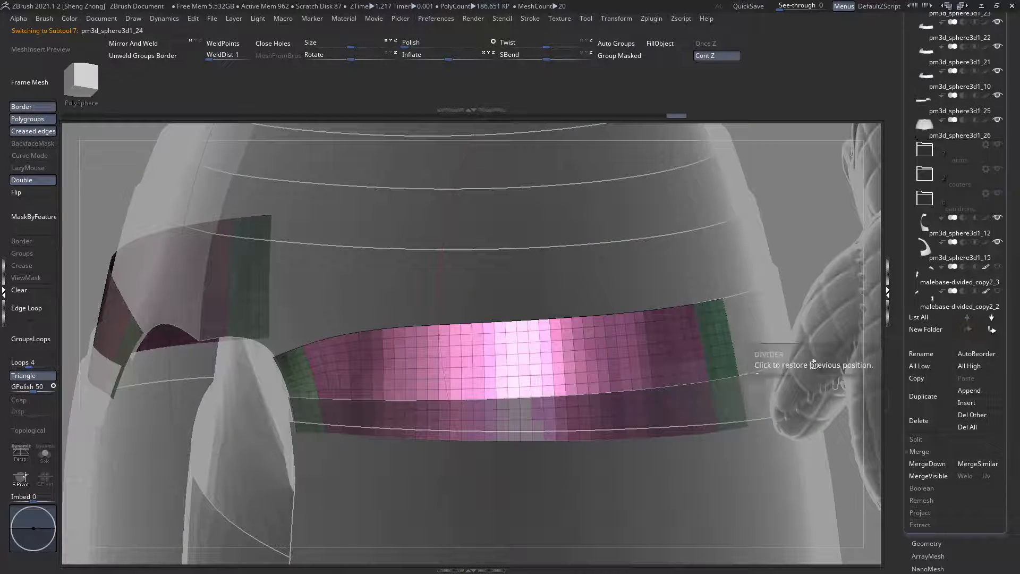
Step: Select the lowest narrow front plate pm3d_sphere3d1_25 and move it above pm3d_sphere3d1_24 in the subtool list
left_click(758, 406, "alt")
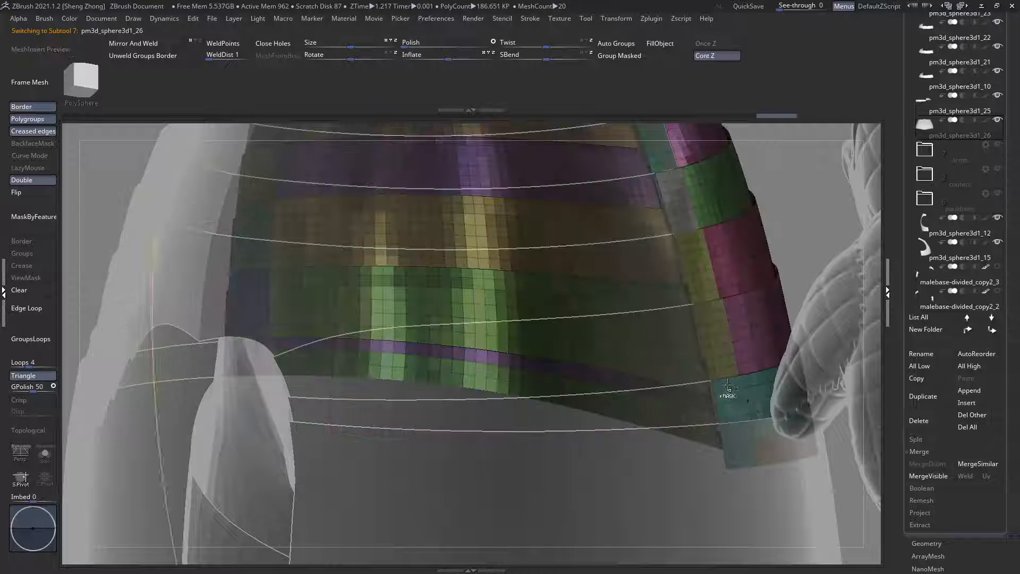
left_click_drag(667, 419, 644, 468)
left_click_drag(616, 346, 610, 341)
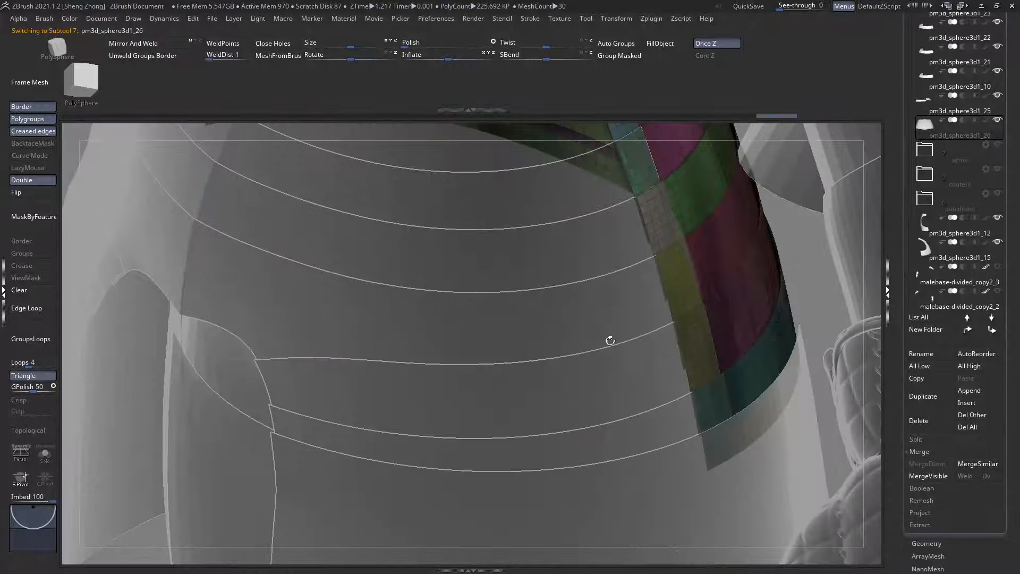
left_click(635, 435, "alt")
left_click_drag(515, 371, 476, 342, "alt")
left_click_drag(612, 321, 641, 328)
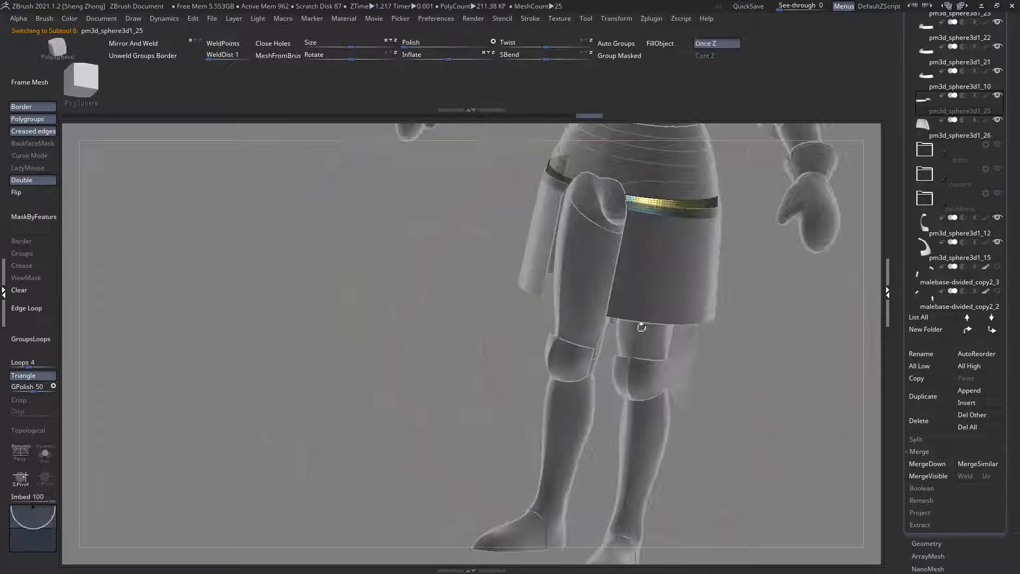
left_click(968, 330, "shift")
Step: Merge the front waist plates down one after another, from pm3d_sphere3d1_25 through pm3d_sphere3d1_10, into a single subtool
left_click(927, 463)
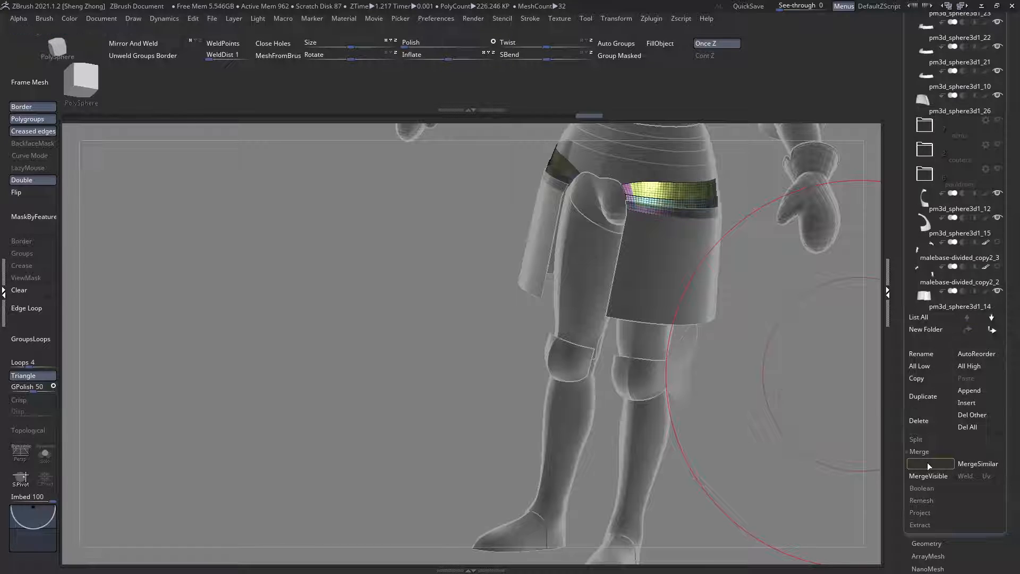
left_click(927, 463)
left_click(928, 463)
left_click(928, 463)
left_click_drag(738, 309, 692, 399, "alt")
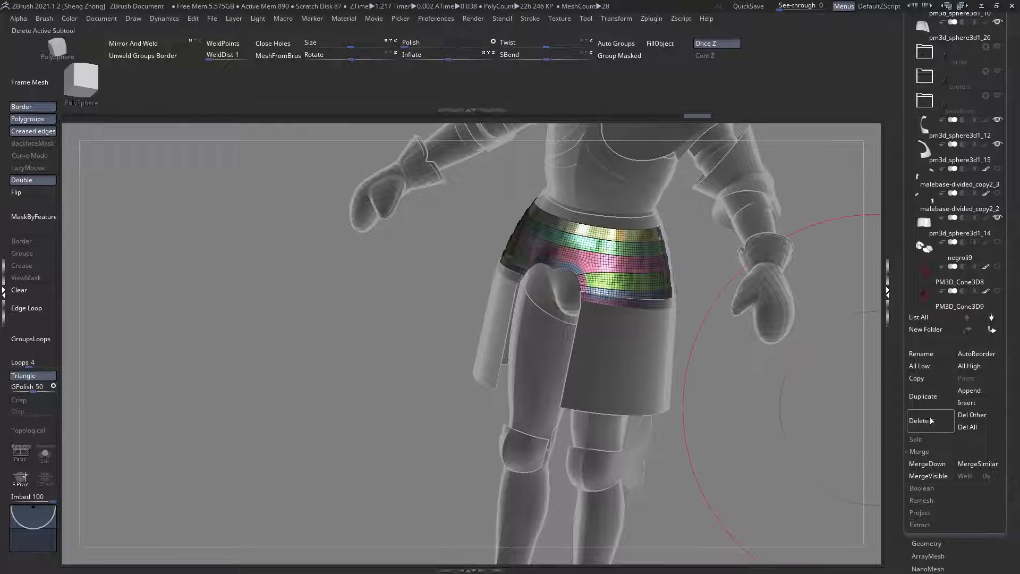
left_click(932, 463)
Step: Examine the merged front waist plates and the side skirt plate pm3d_sphere3d1_14 from several angles with transparency on and off
left_click_drag(663, 320, 485, 404, "shift")
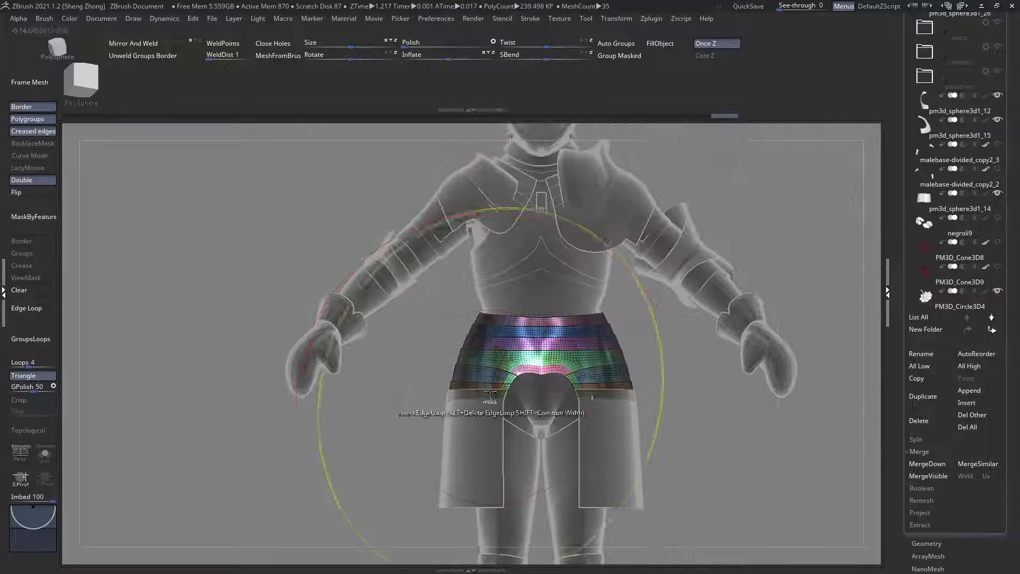
key("ctrl+t")
right_click_drag(498, 321, 526, 321)
key("shift+f")
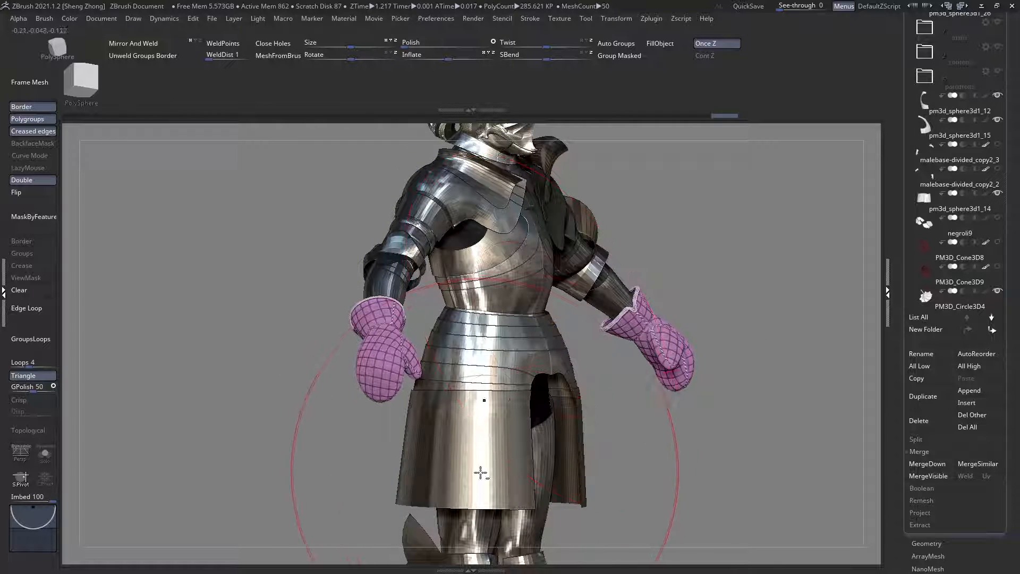
left_click(478, 472, "alt")
right_click_drag(472, 464, 446, 425)
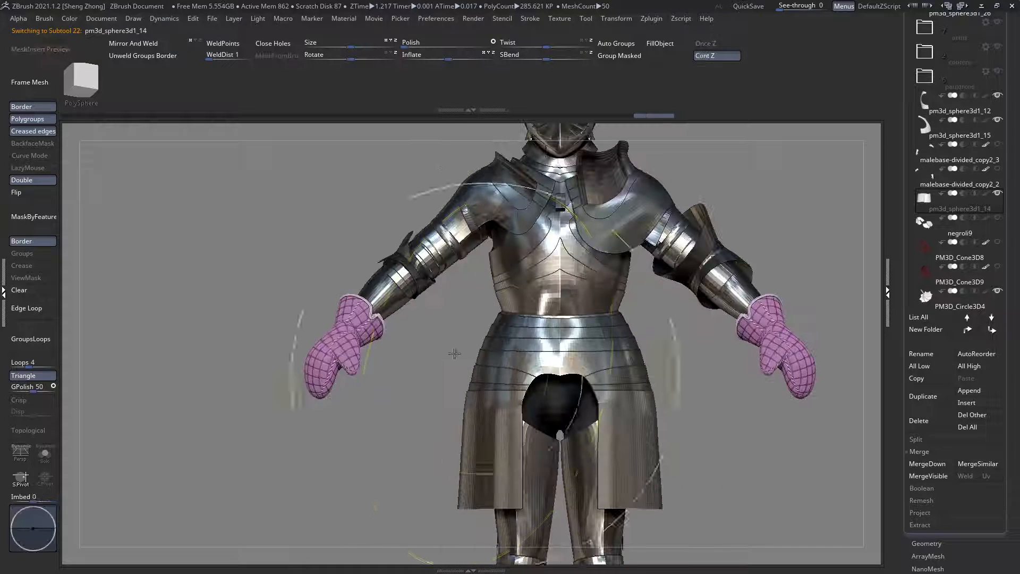
right_click_drag(455, 354, 505, 463, "ctrl")
key("ctrl+t")
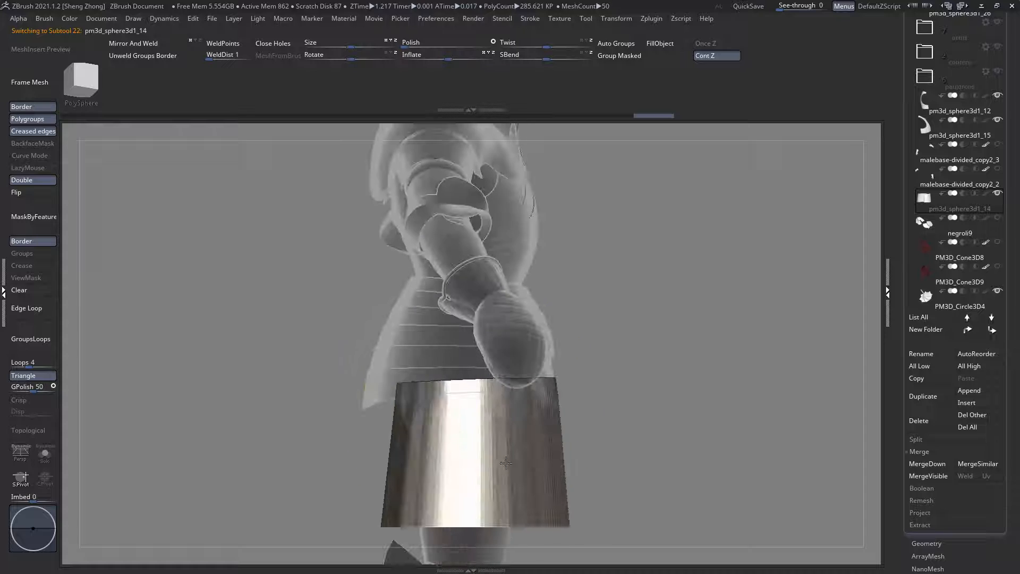
right_click_drag(396, 375, 358, 345)
key("ctrl+t")
right_click_drag(357, 400, 413, 457)
Step: Compare the rear waist plates pm3d_sphere3d1_26 with the skirt plate below them, and select pm3d_sphere3d1_14
left_click(457, 350, "alt")
key("shift+f")
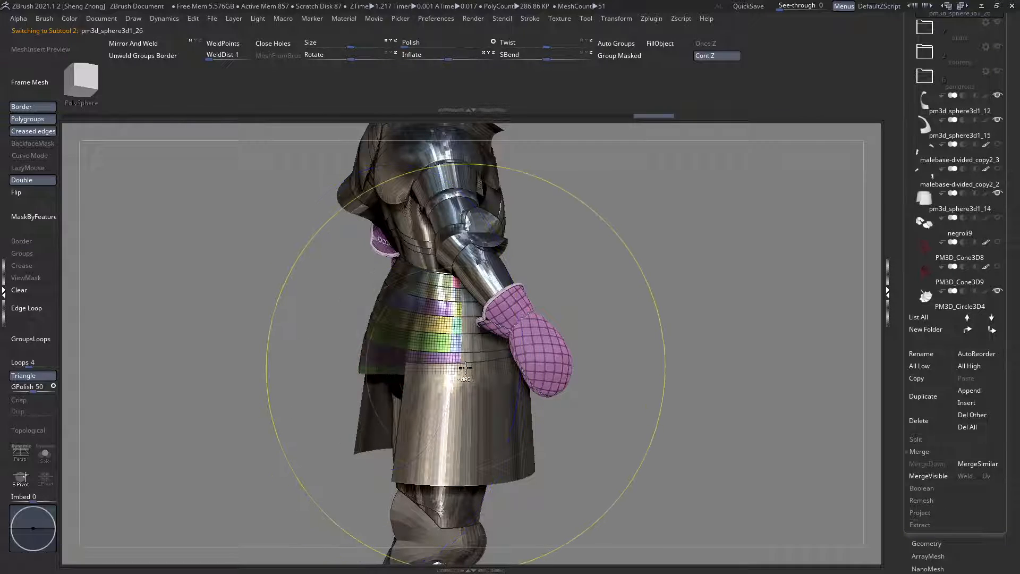
key("ctrl+t")
mouse_move(461, 385)
right_mouse_down()
mouse_move(410, 366)
mouse_move(466, 427)
mouse_move(466, 381)
right_mouse_up()
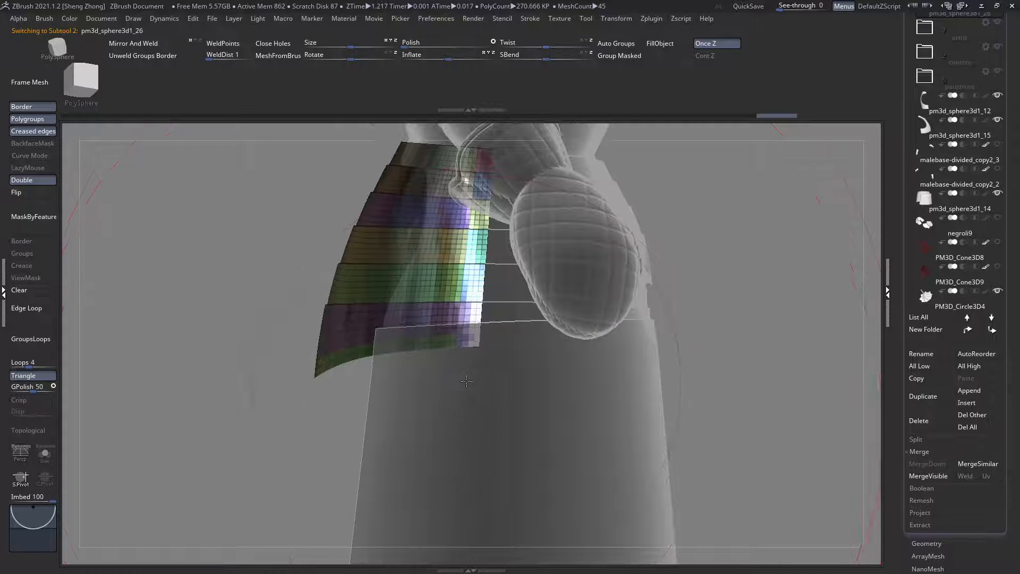
left_click(455, 357, "alt")
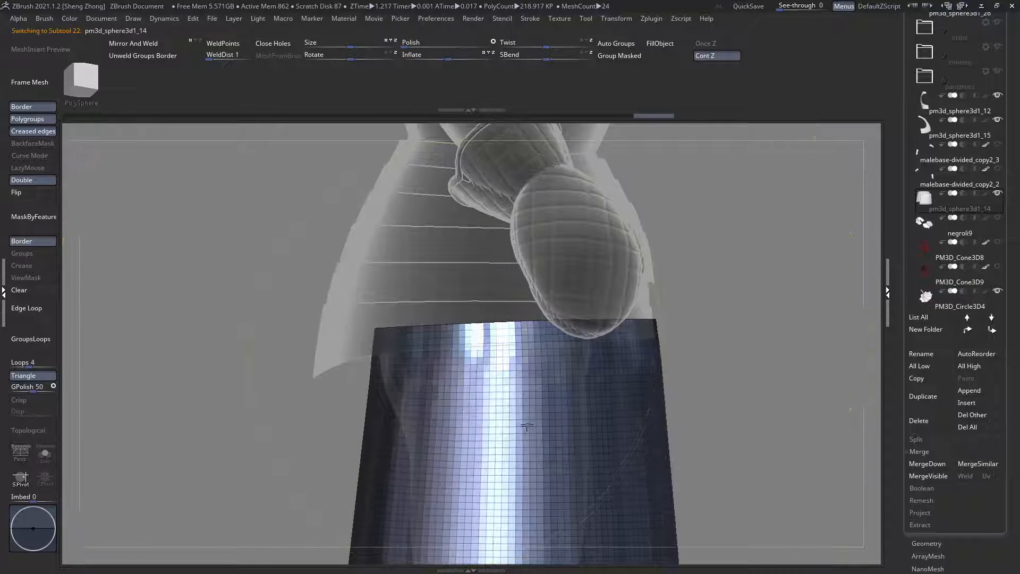
Step: Compare the lower edge of the rear waist plates with the top of the skirt plate pm3d_sphere3d1_14 by switching between them
right_click_drag(526, 425, 265, 354, "ctrl")
left_click(444, 352, "alt")
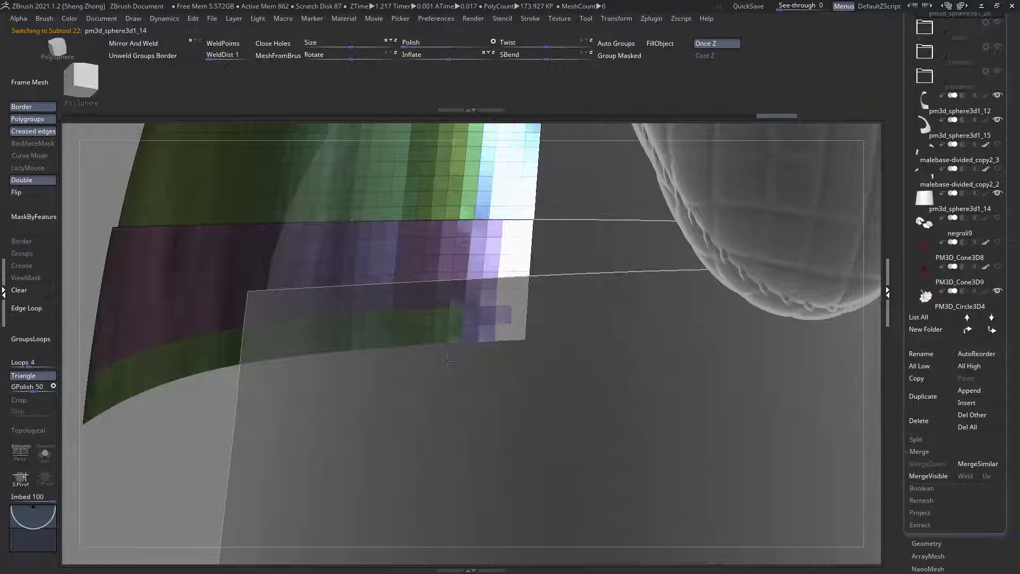
left_click(450, 359, "alt")
key("ctrl+shift")
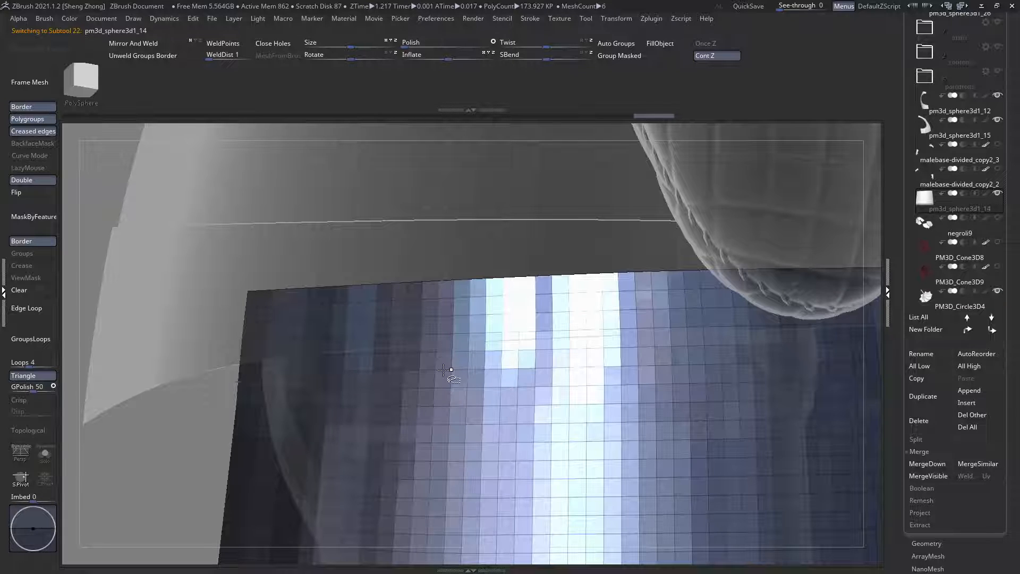
key("space")
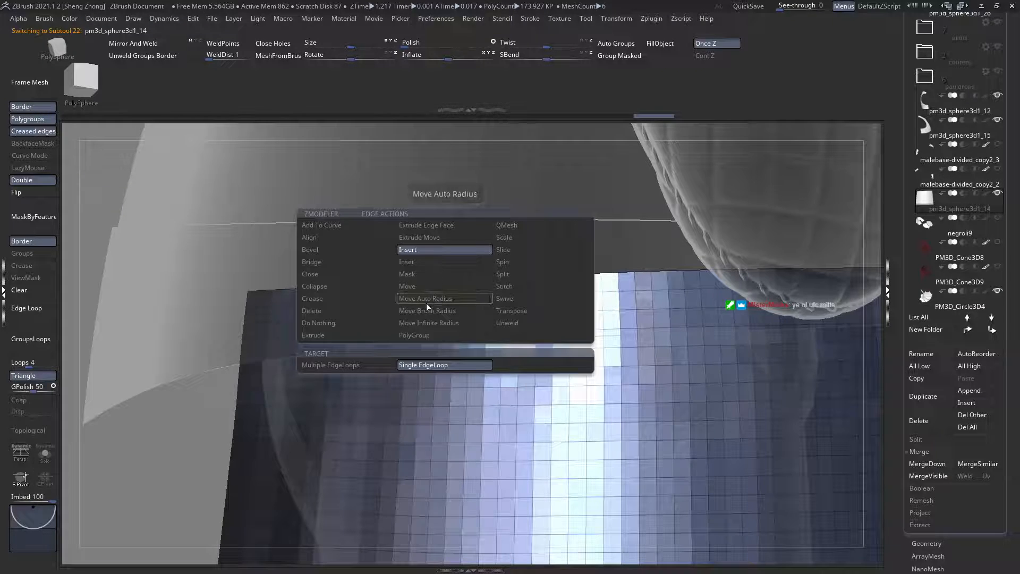
key("space")
key("b")
key("s")
key("t")
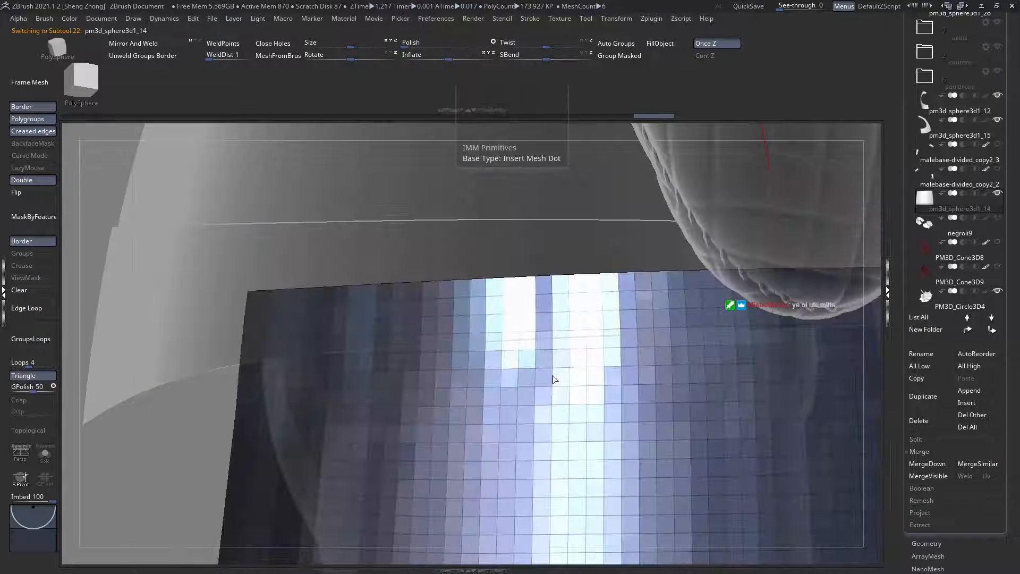
key("space")
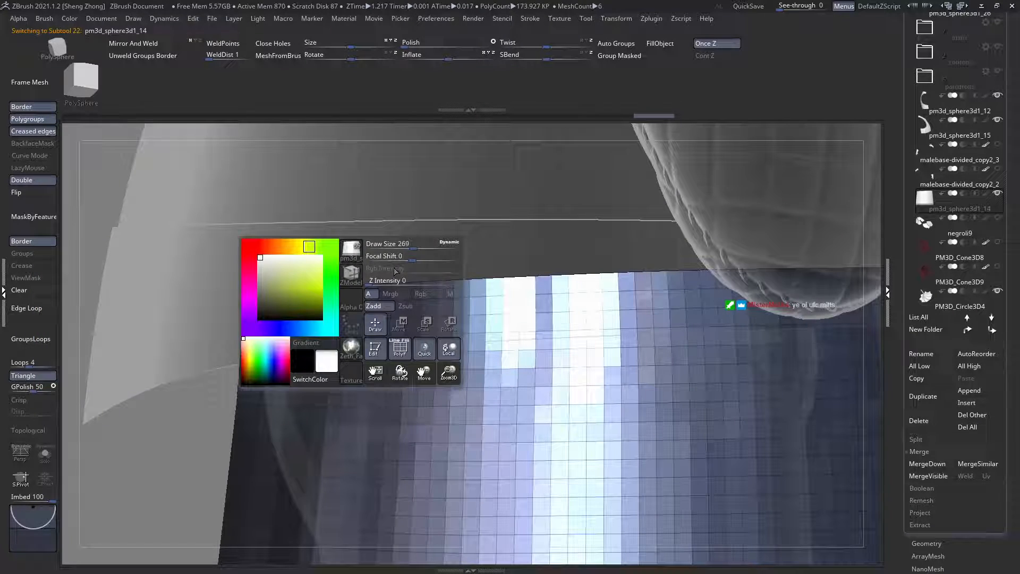
left_click(358, 279)
key("Escape")
key("space")
left_click(399, 283)
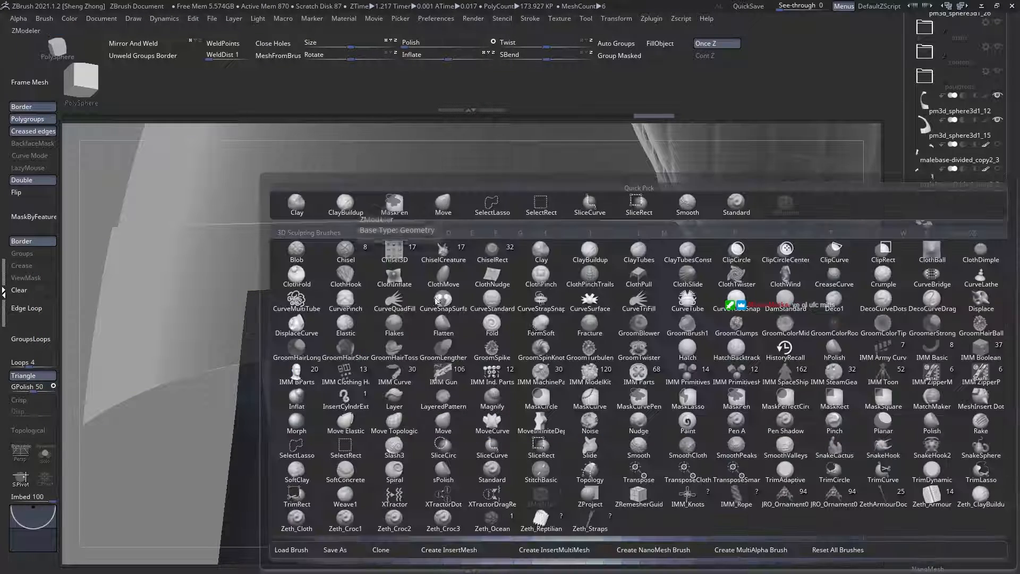
key("s")
key("t")
right_click_drag(421, 251, 408, 266, "ctrl")
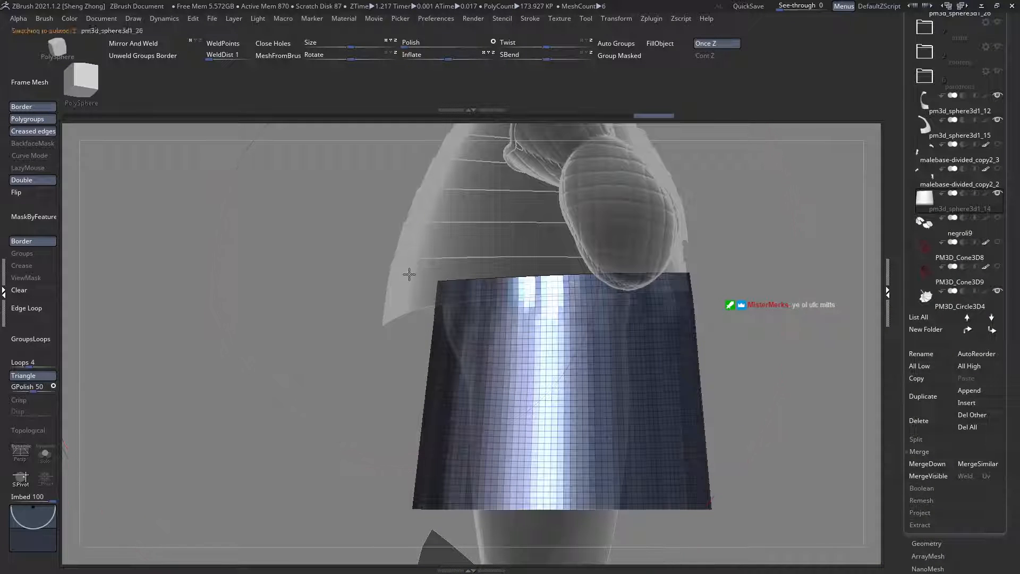
Step: Slice the skirt plate pm3d_sphere3d1_14 from top to bottom with a near-vertical cut and hide its rear strip
left_click(409, 274, "alt")
left_click(509, 307, "alt")
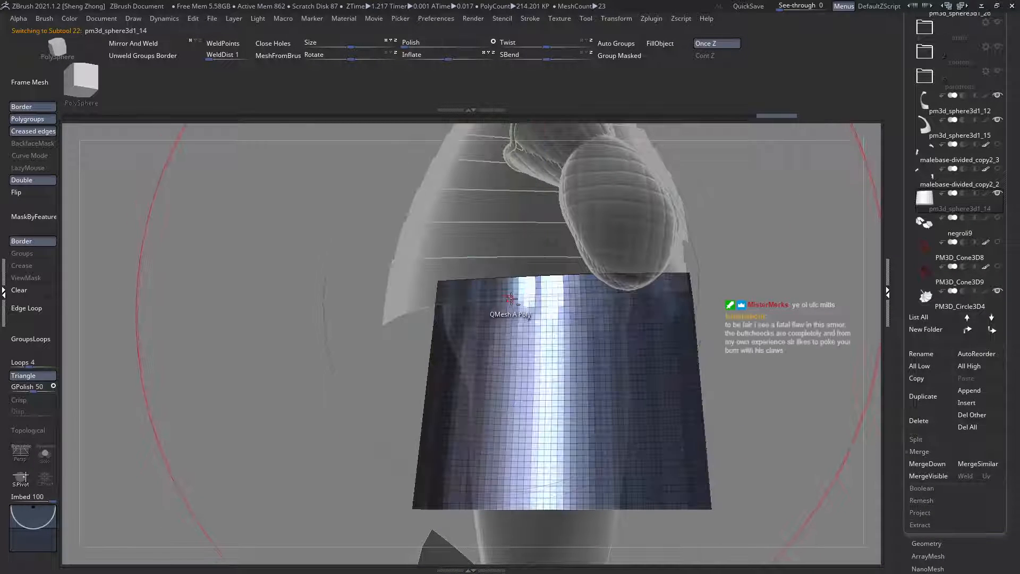
left_click_drag(504, 329, 496, 564, "ctrl+shift")
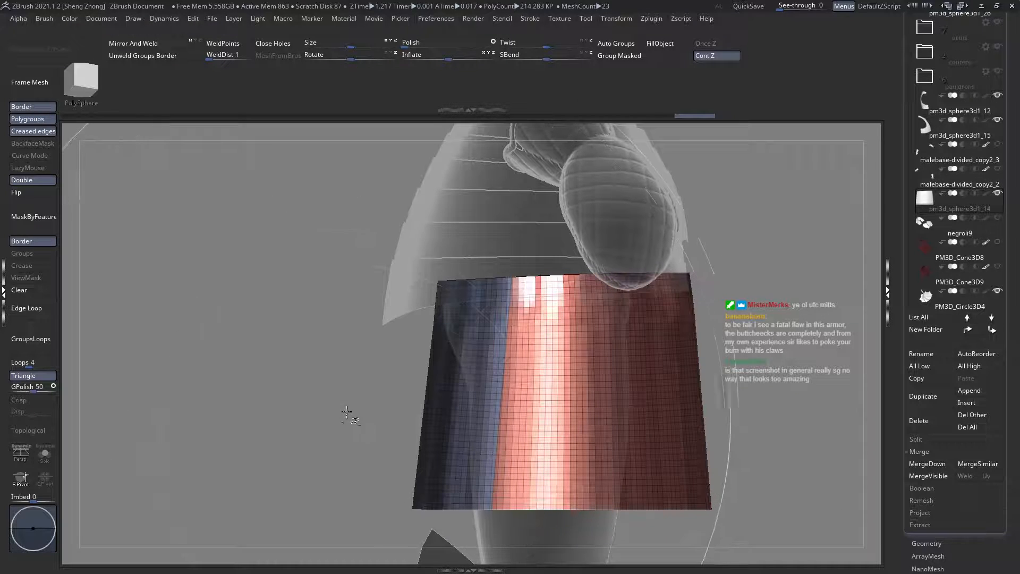
left_click(441, 383, "ctrl+shift")
left_click(441, 383, "ctrl+shift")
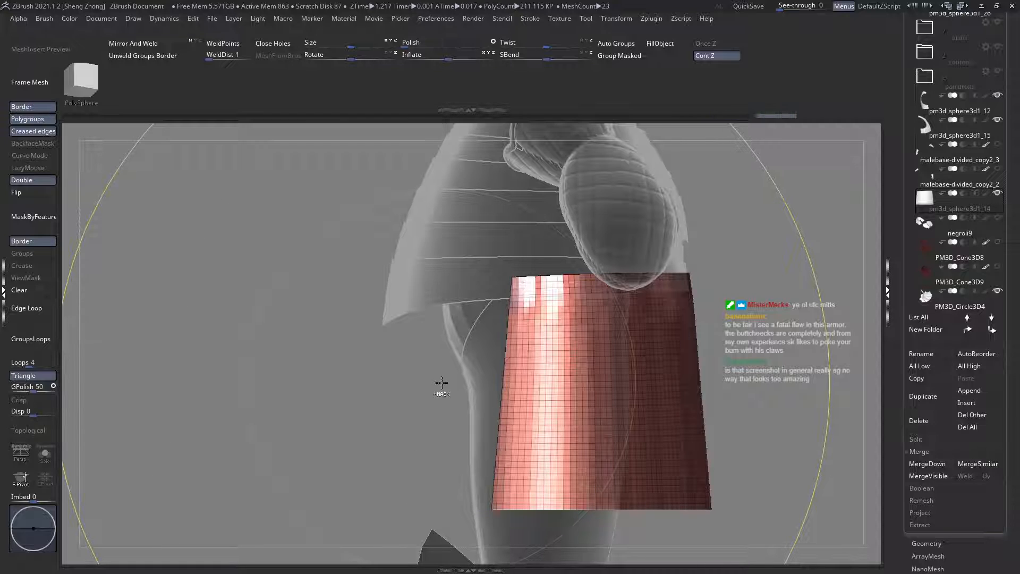
Step: Turn off the polyframe and ZRemesh the narrowed skirt plates with KeepGroups and Double enabled
left_click(442, 278, "alt")
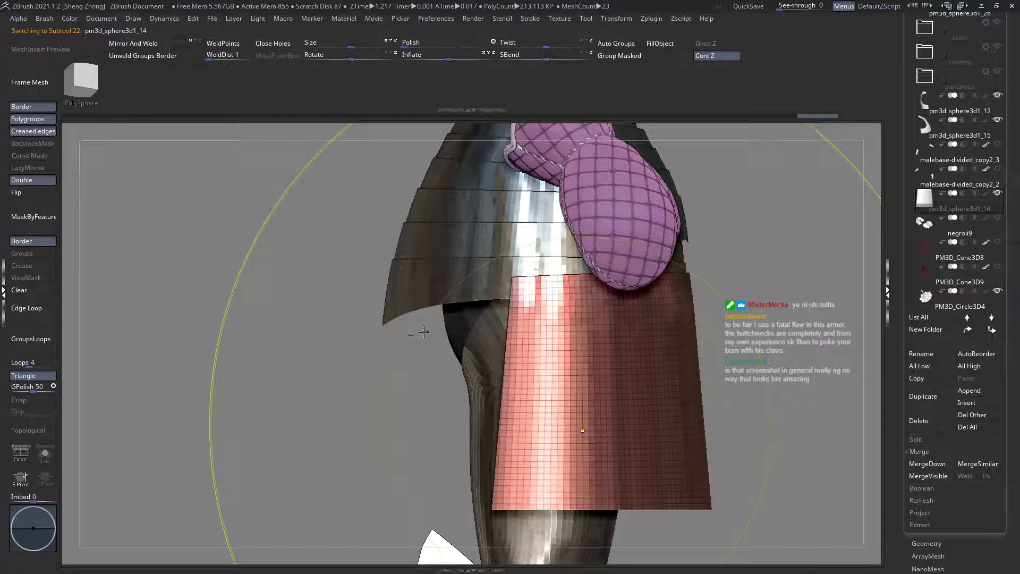
right_click_drag(423, 332, 526, 375, "ctrl")
key("ctrl+t")
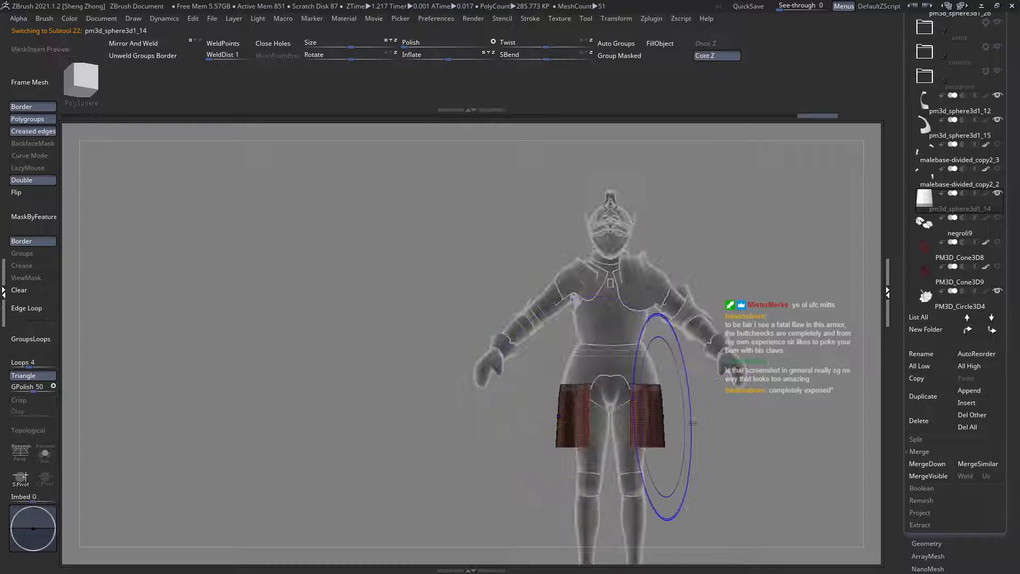
key("shift+f")
left_click(926, 542)
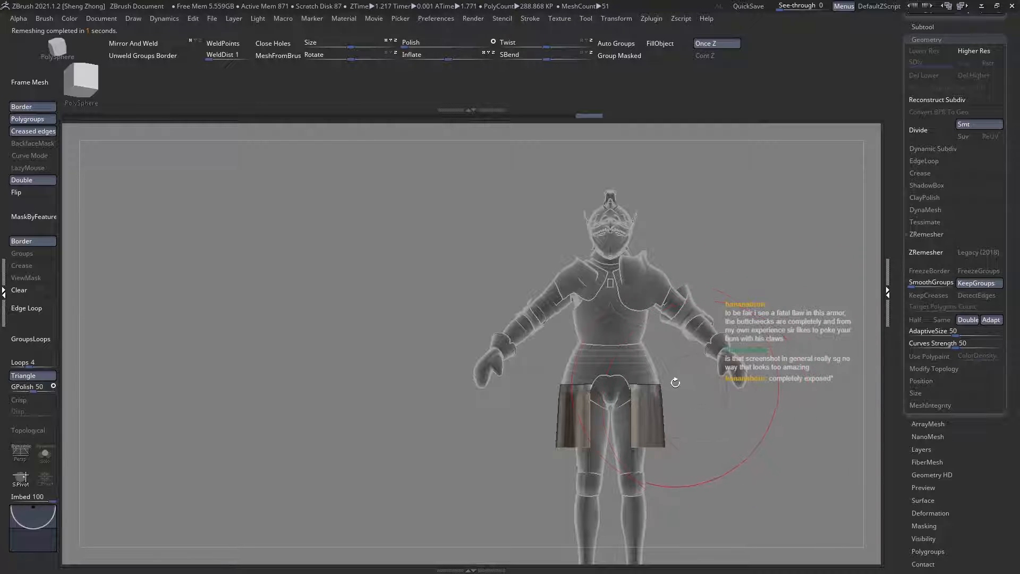
Step: Examine the proportions of the narrowed skirt plates on the full knight, with transparency and polyframe off
right_click_drag(685, 378, 553, 361, "alt")
right_click_drag(432, 370, 539, 345, "ctrl")
key("ctrl+t")
right_click_drag(540, 410, 638, 374, "ctrl")
key("shift+f")
key("shift+f")
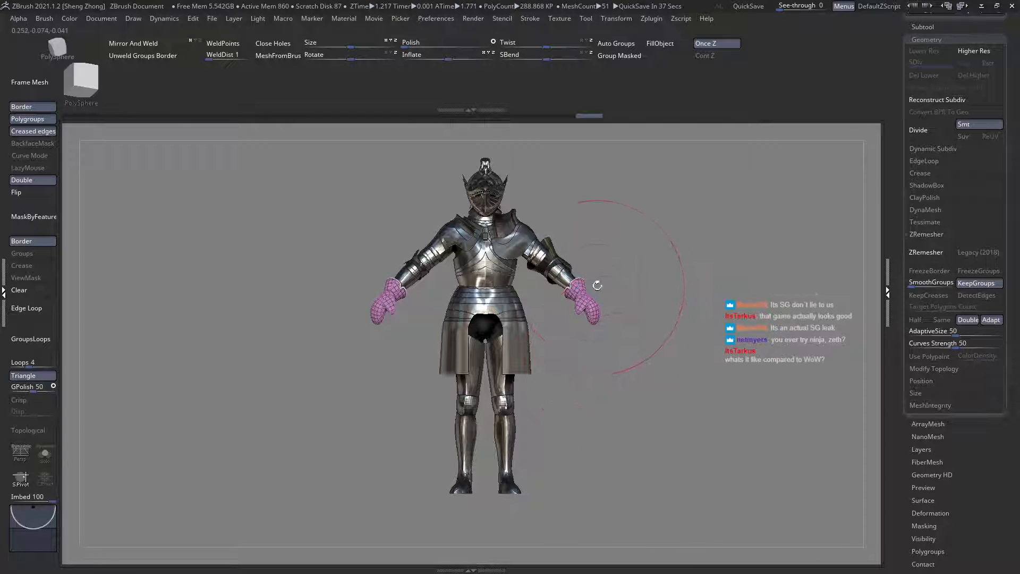
right_click_drag(582, 367, 558, 343, "alt")
mouse_move(518, 306)
right_mouse_down("ctrl")
mouse_move(520, 329)
mouse_move(557, 326)
mouse_move(478, 297)
right_mouse_up("ctrl")
right_click_drag(638, 314, 569, 314, "alt")
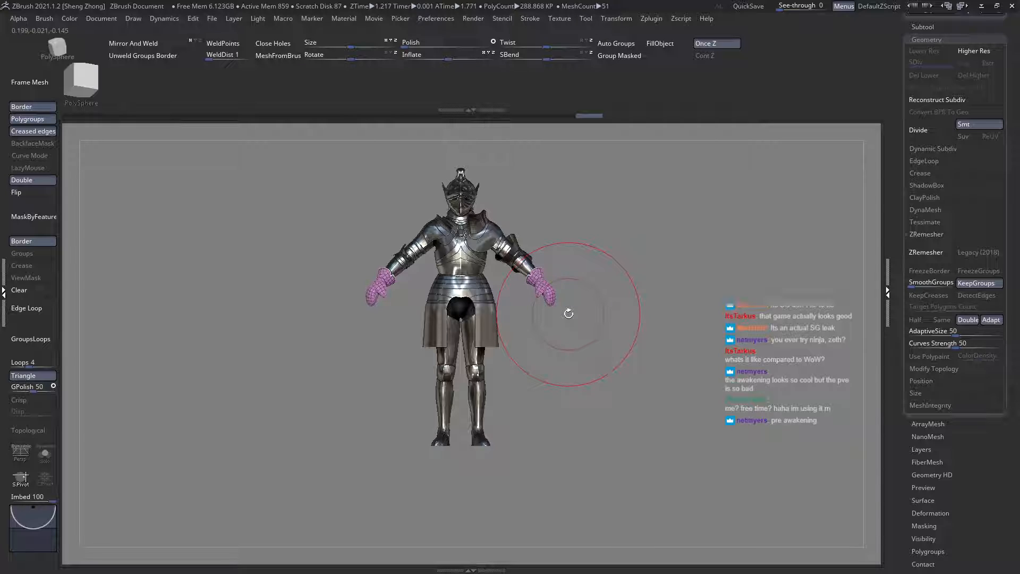
Step: Inspect the skirt plates up close from the front and side with transparency switched on
right_click_drag(449, 303, 451, 370, "ctrl")
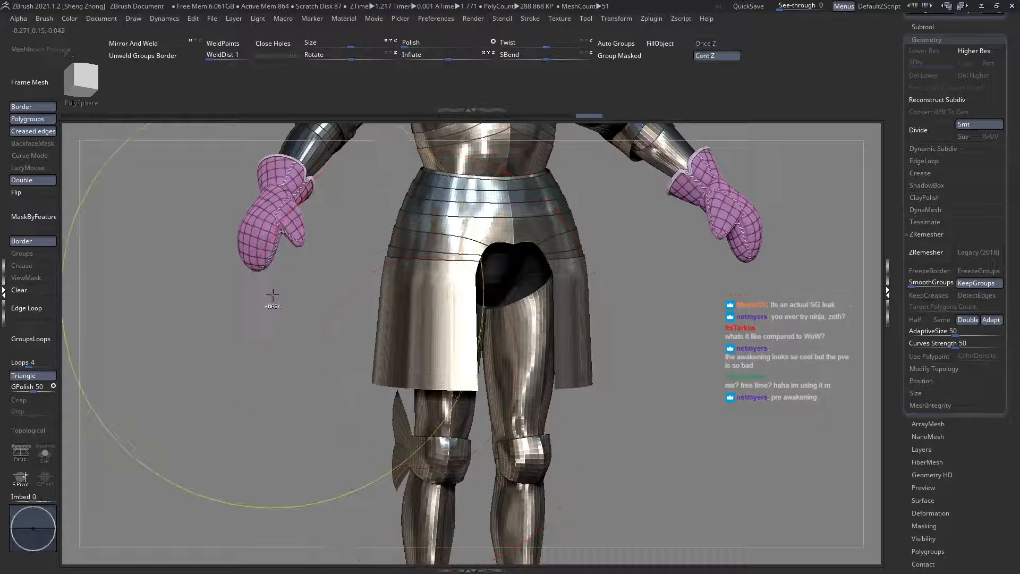
key("ctrl+t")
mouse_move(286, 305)
right_mouse_down("ctrl")
mouse_move(294, 339)
mouse_move(292, 315)
mouse_move(304, 311)
mouse_move(286, 309)
mouse_move(297, 308)
right_mouse_up("ctrl")
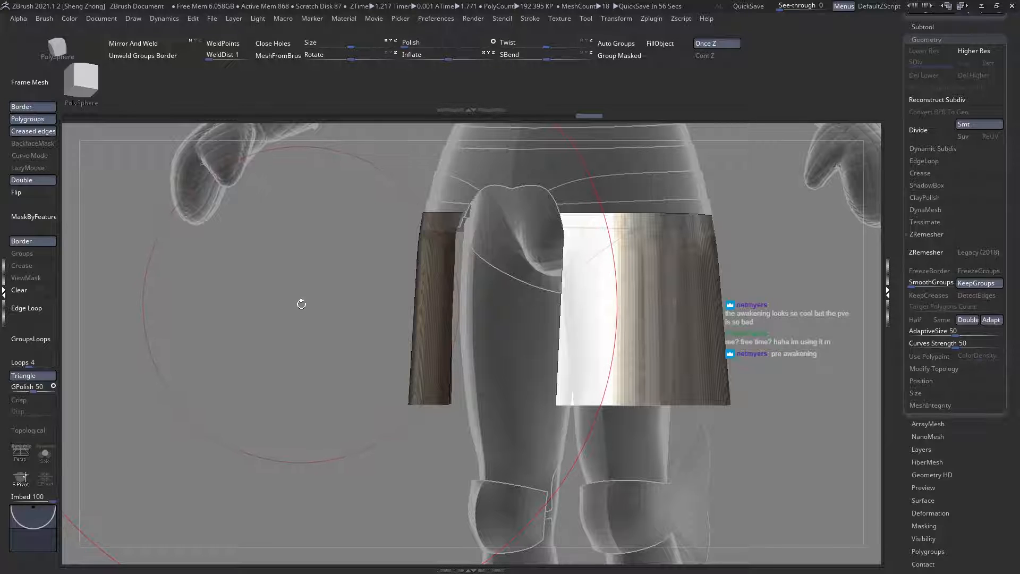
right_click_drag(300, 304, 376, 290)
right_click_drag(357, 250, 362, 303, "ctrl")
right_click_drag(284, 290, 306, 340, "alt")
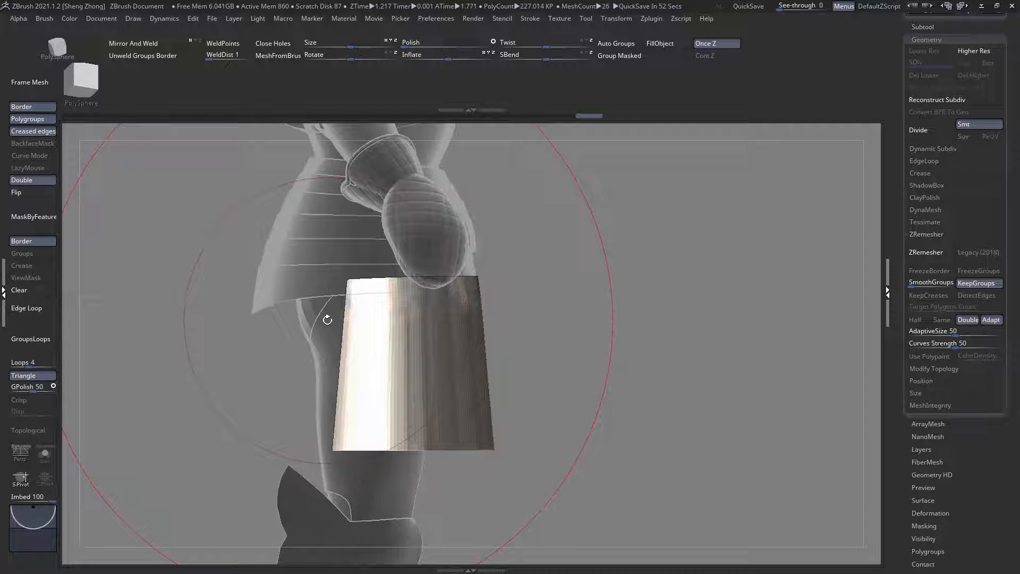
right_click_drag(328, 320, 379, 266)
right_click(379, 265)
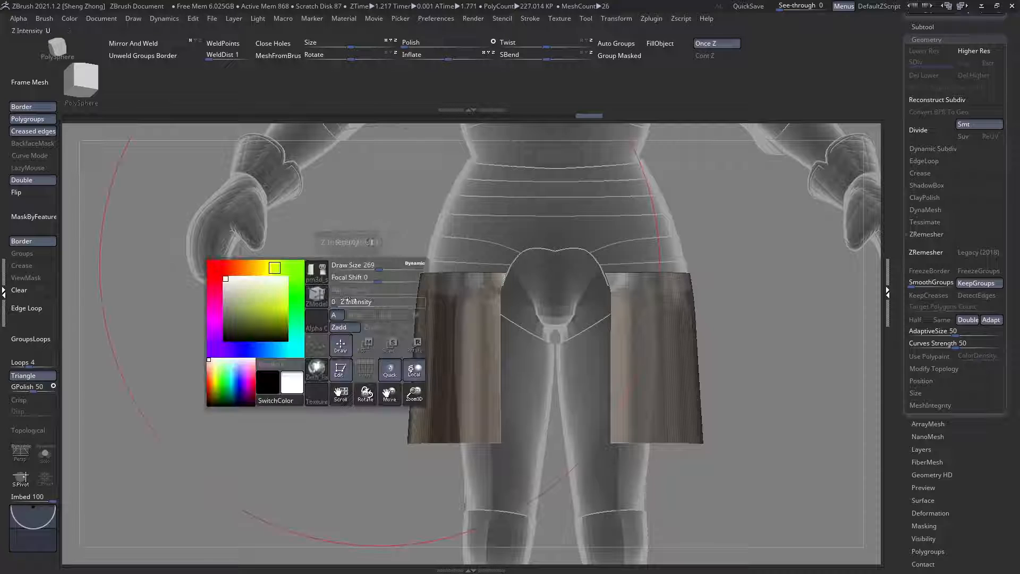
right_click_drag(546, 349, 372, 319)
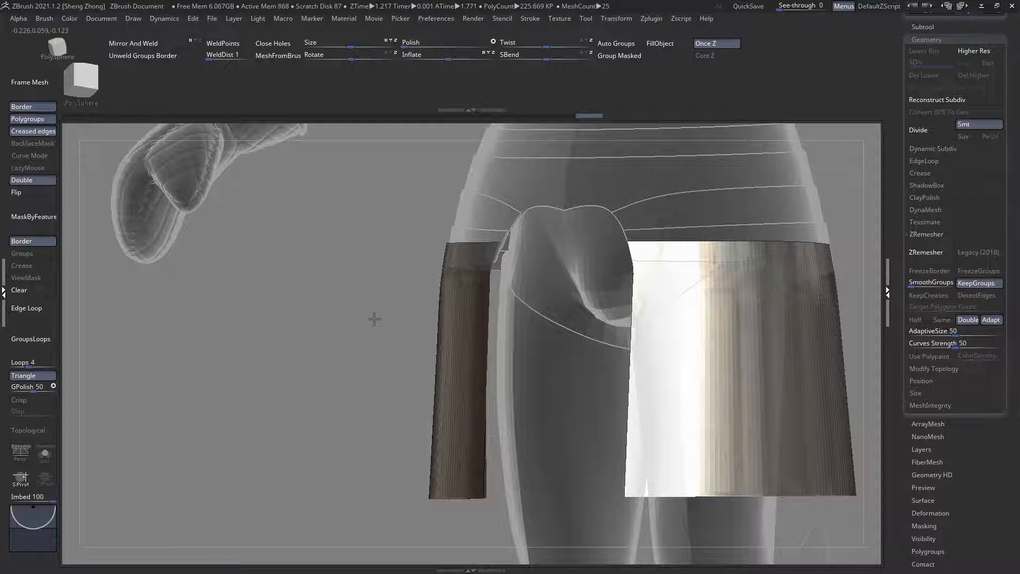
right_click_drag(373, 318, 375, 318)
right_click(375, 308)
left_click(312, 319)
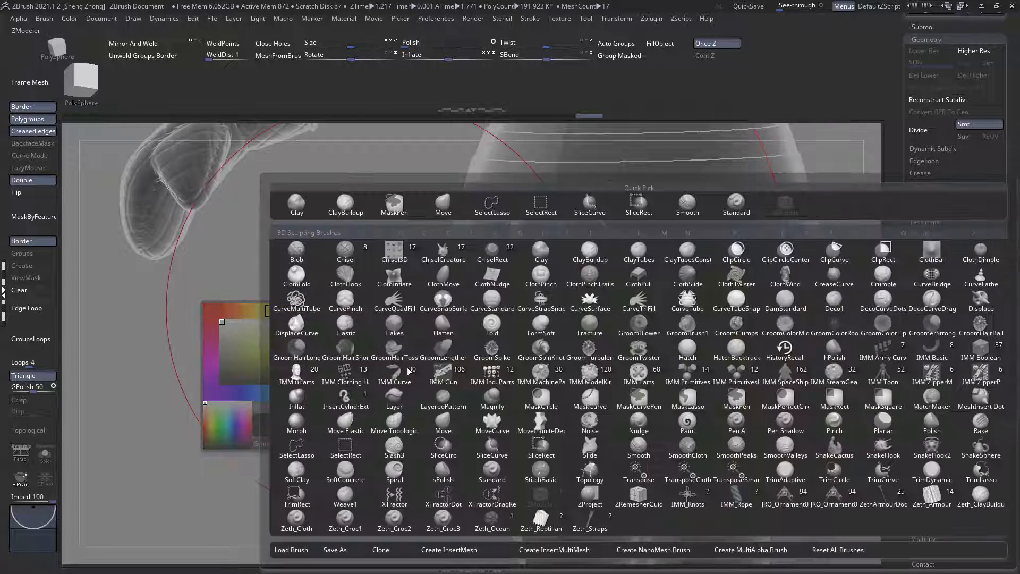
left_click(555, 402)
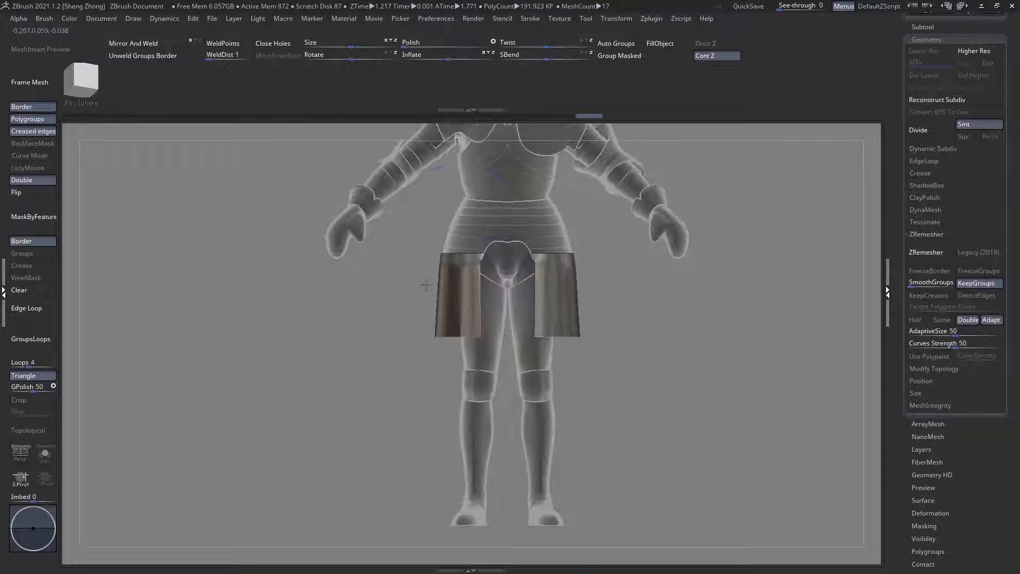
mouse_move(426, 285)
right_mouse_down("ctrl")
mouse_move(499, 320)
mouse_move(466, 324)
right_mouse_up("ctrl")
right_click_drag(412, 299, 402, 304)
right_click(402, 305)
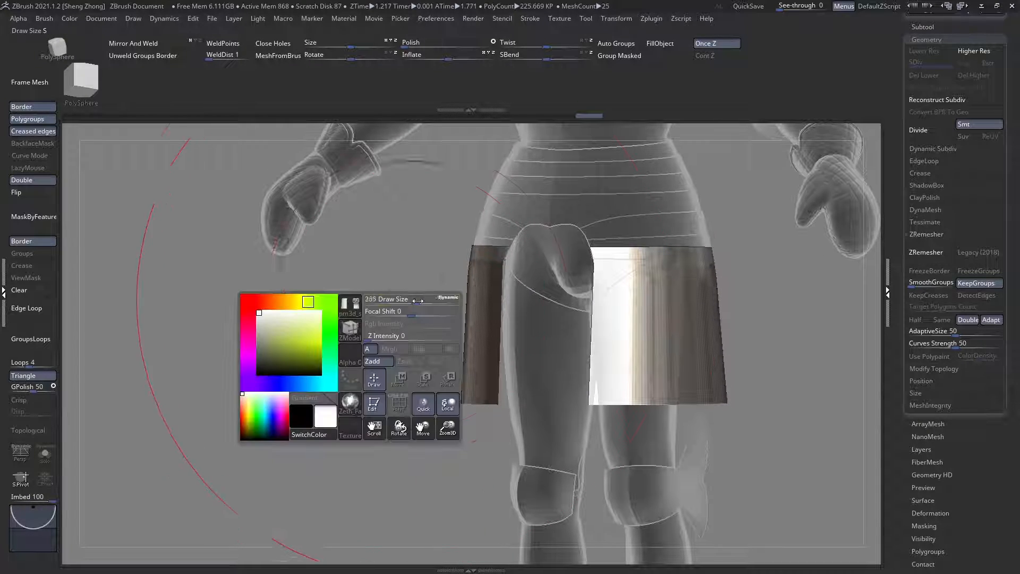
right_click_drag(383, 253, 412, 310)
right_click(365, 256)
Step: Examine how the skirt plates meet the front waist plates pm3d_sphere3d1_25 from the front and side with the polyframe on
right_click_drag(644, 373, 535, 355)
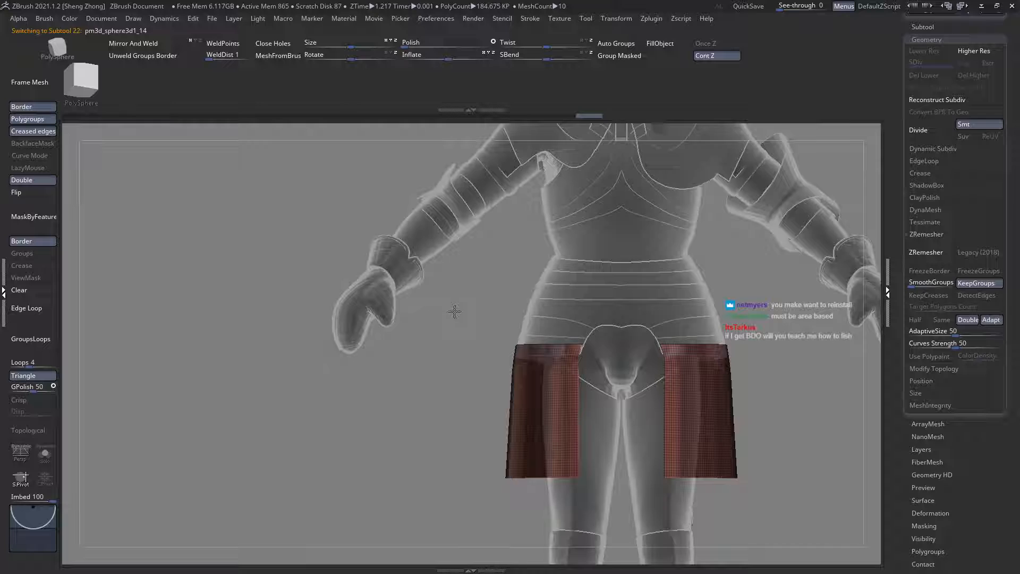
left_click_drag(456, 308, 392, 381, "alt")
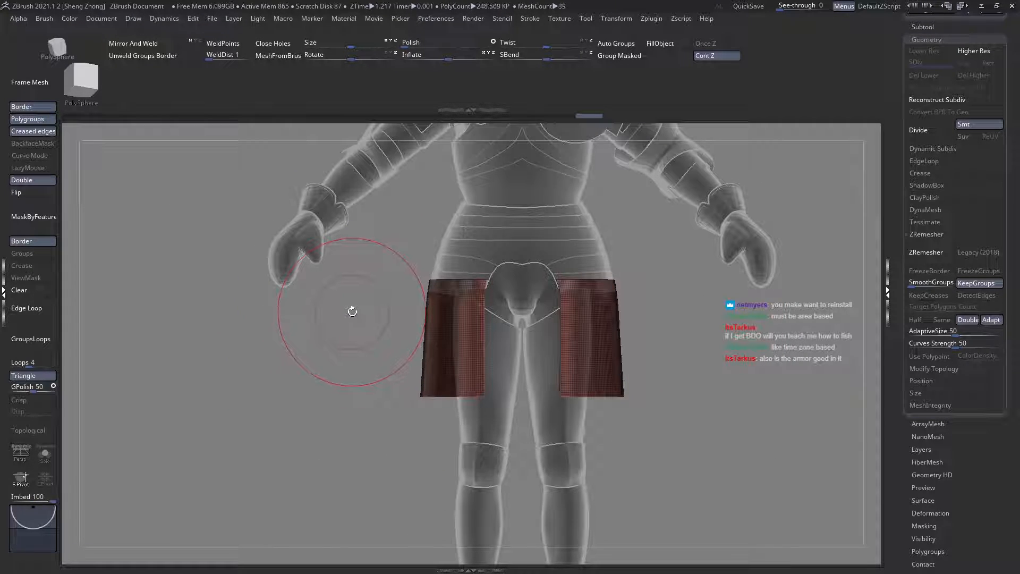
mouse_move(347, 309)
left_mouse_down()
mouse_move(285, 269)
mouse_move(289, 300)
mouse_move(334, 321)
left_mouse_up()
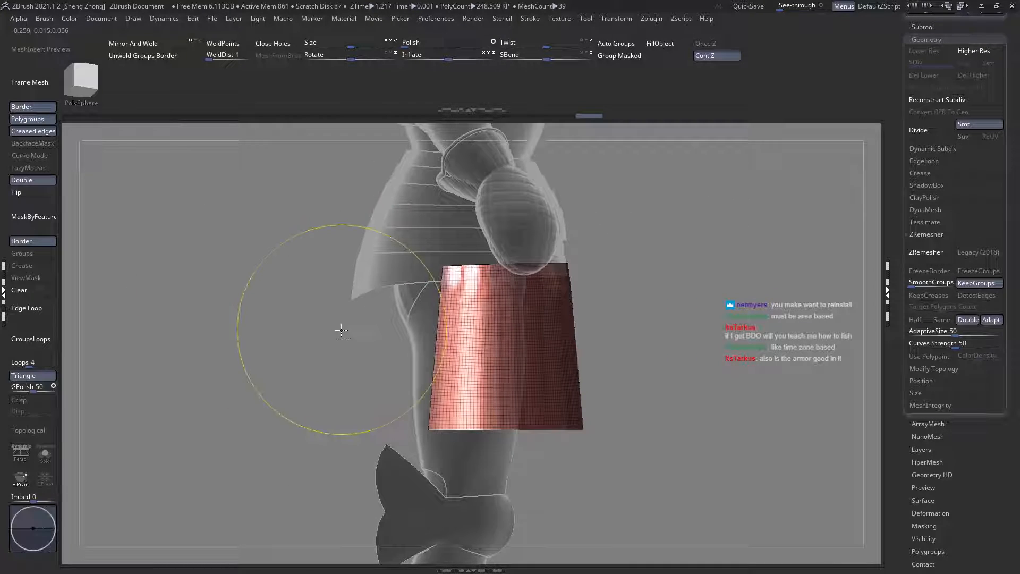
right_click_drag(342, 330, 337, 337, "ctrl")
left_click_drag(656, 397, 581, 405)
right_click_drag(580, 405, 503, 396, "shift")
right_click_drag(421, 362, 368, 371, "alt")
left_click_drag(367, 371, 384, 339)
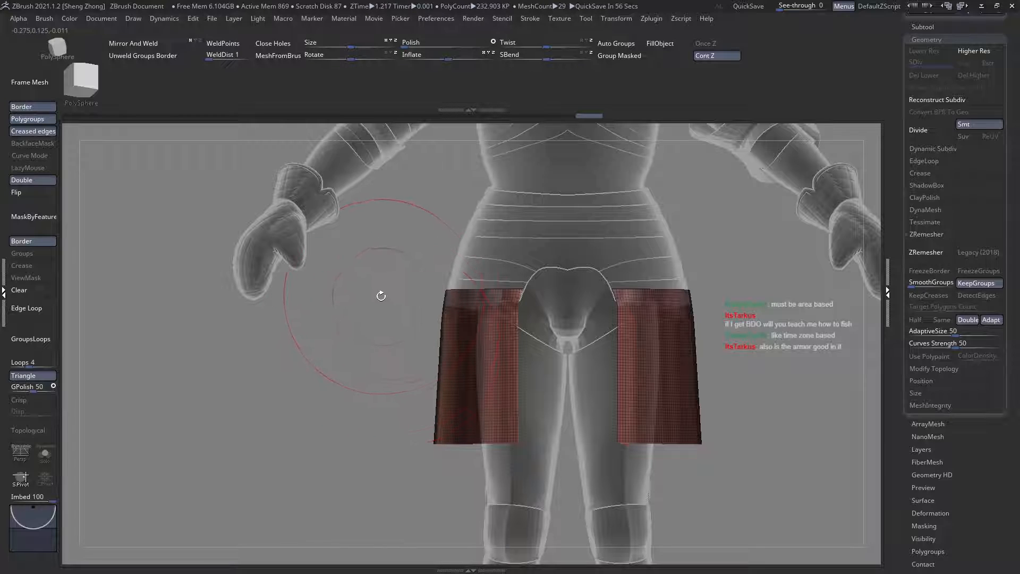
mouse_move(381, 296)
left_mouse_down("alt")
mouse_move(404, 258)
mouse_move(451, 239)
mouse_move(382, 296)
left_mouse_up("alt")
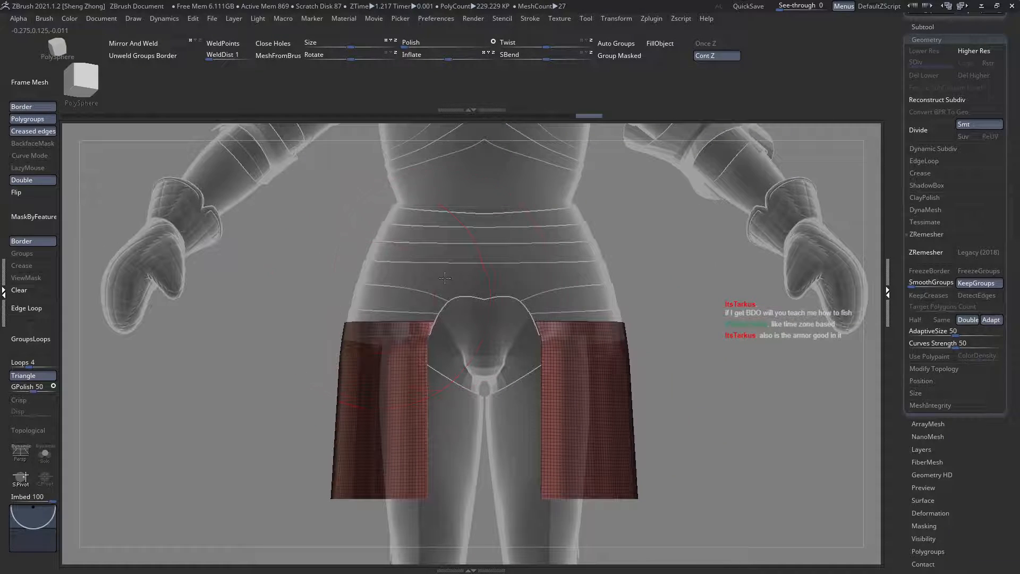
Step: Check the overlap at the waist by alternating between the front waist plates and the skirt plates, ending on pm3d_sphere3d1_14
left_click(445, 278, "alt")
right_click_drag(462, 257, 463, 284, "ctrl")
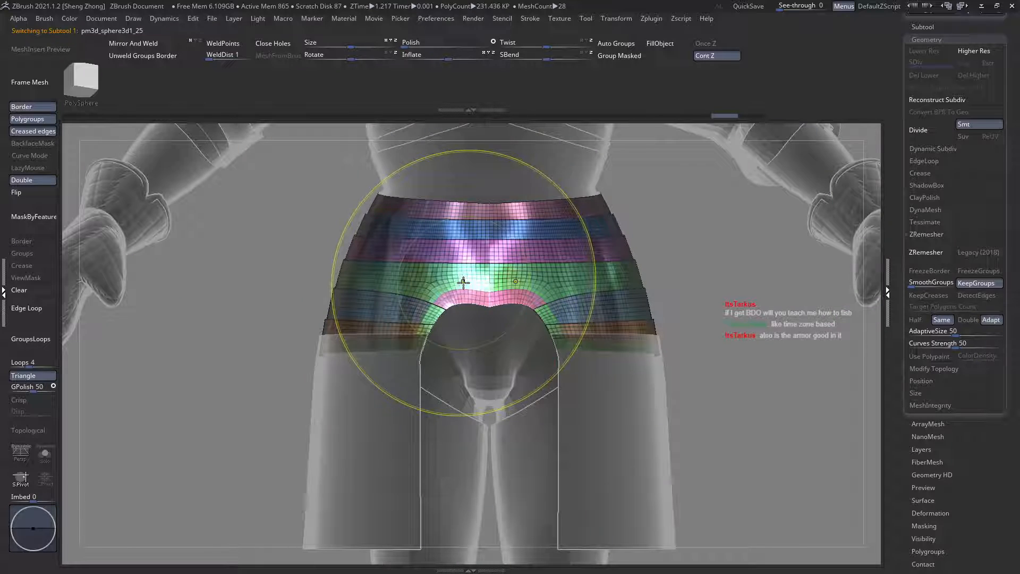
left_click(409, 421, "alt")
right_click_drag(413, 418, 429, 350, "alt")
key("space")
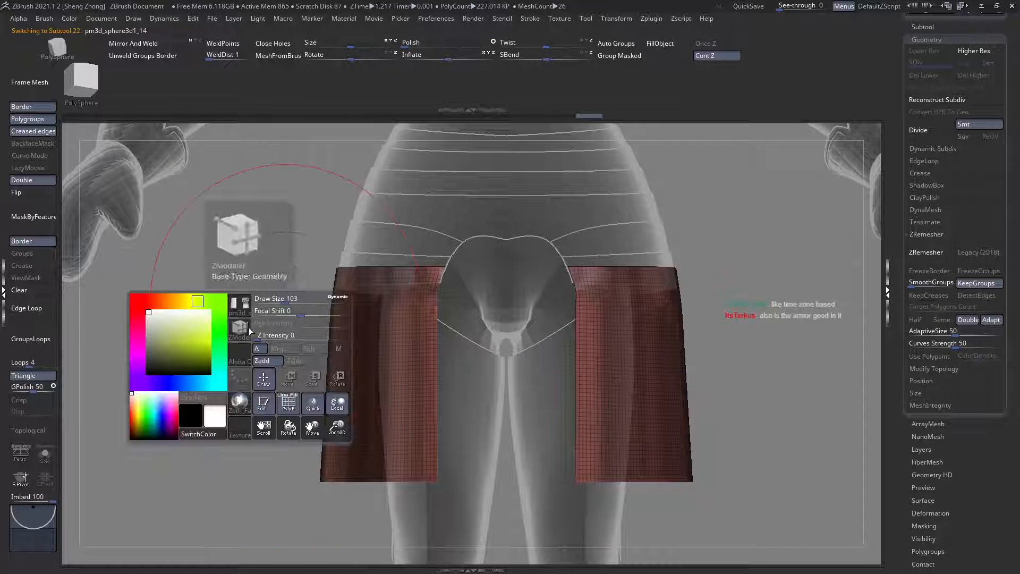
left_click(240, 325)
key("s")
key("t")
right_click_drag(443, 348, 461, 337, "alt")
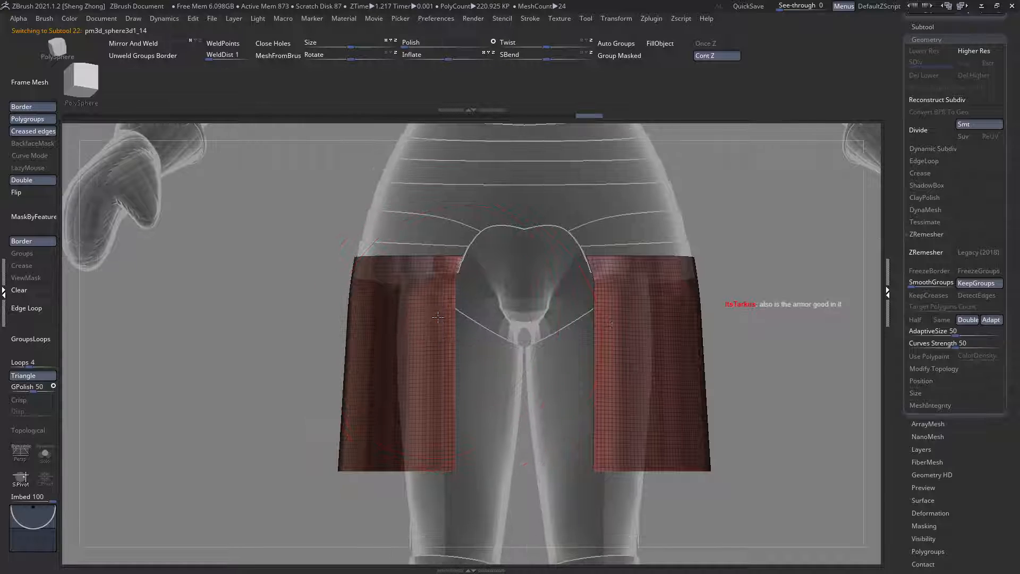
right_click_drag(433, 208, 435, 273, "ctrl")
left_click(440, 225, "alt")
left_click(434, 309, "alt")
right_click_drag(439, 308, 355, 250, "ctrl")
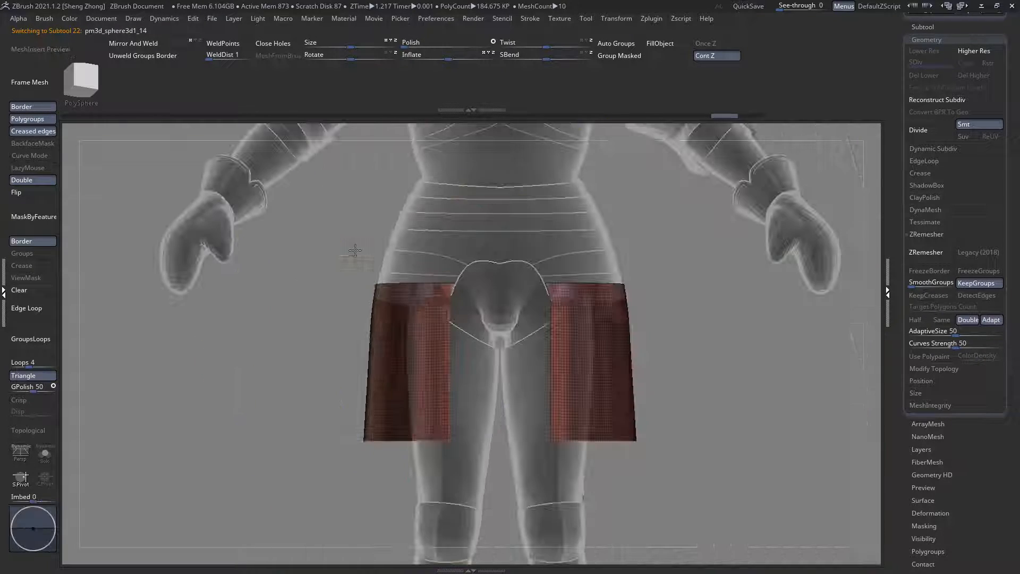
Step: Try a vertical slice down the inner front edge of the side skirt plate, undo it, and review the plate from the side
mouse_move(417, 290)
right_mouse_down("ctrl")
mouse_move(427, 324)
mouse_move(433, 256)
mouse_move(432, 276)
mouse_move(459, 257)
right_mouse_up("ctrl")
key("b")
key("m")
key("v")
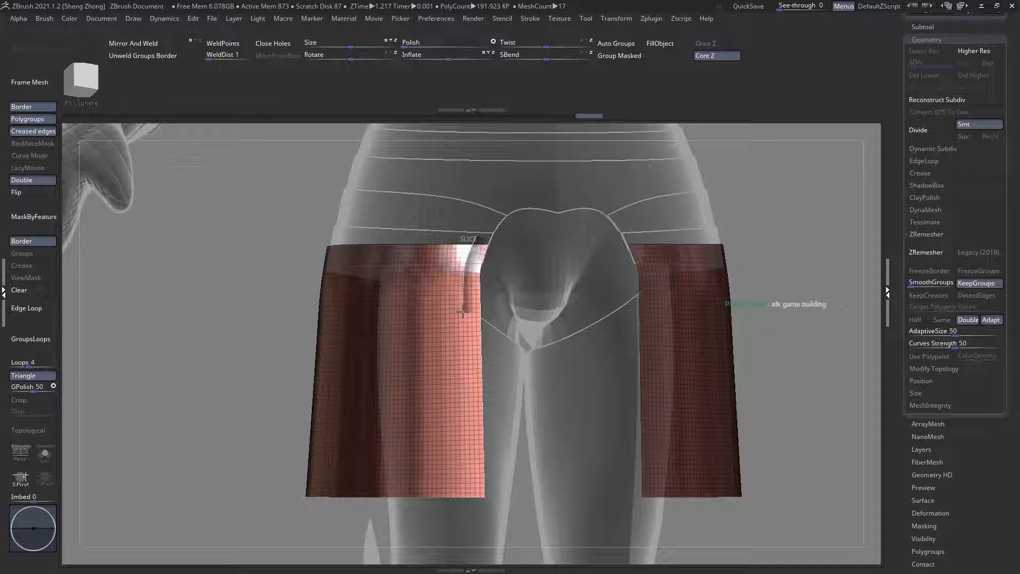
left_click_drag(462, 311, 463, 332, "ctrl+shift")
key("ctrl+z")
mouse_move(451, 335)
right_mouse_down("ctrl")
mouse_move(447, 312)
mouse_move(459, 343)
mouse_move(455, 324)
mouse_move(415, 327)
mouse_move(393, 367)
mouse_move(426, 359)
mouse_move(435, 335)
right_mouse_up("ctrl")
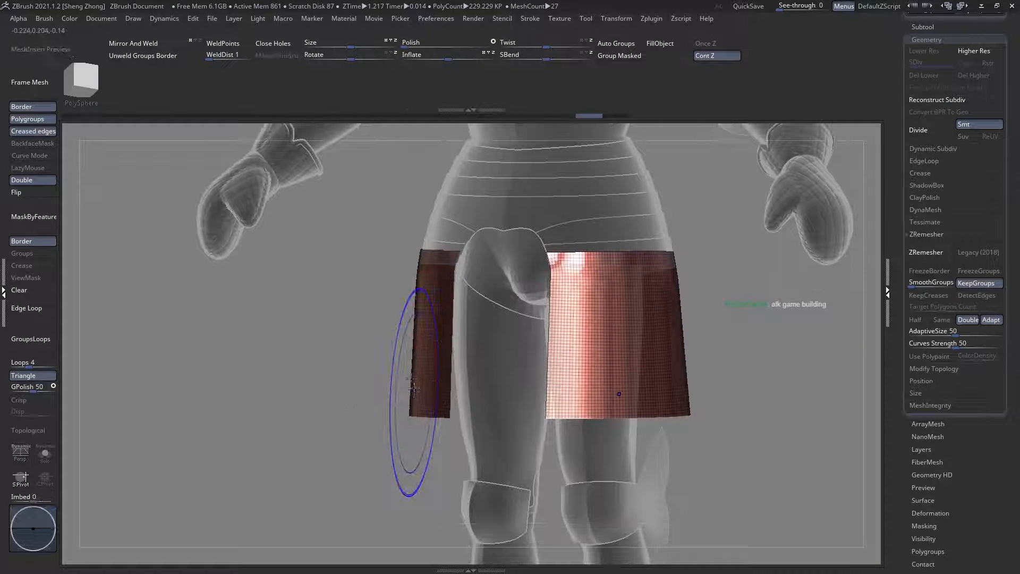
mouse_move(416, 375)
right_mouse_down("shift")
mouse_move(364, 383)
mouse_move(417, 373)
right_mouse_up("shift")
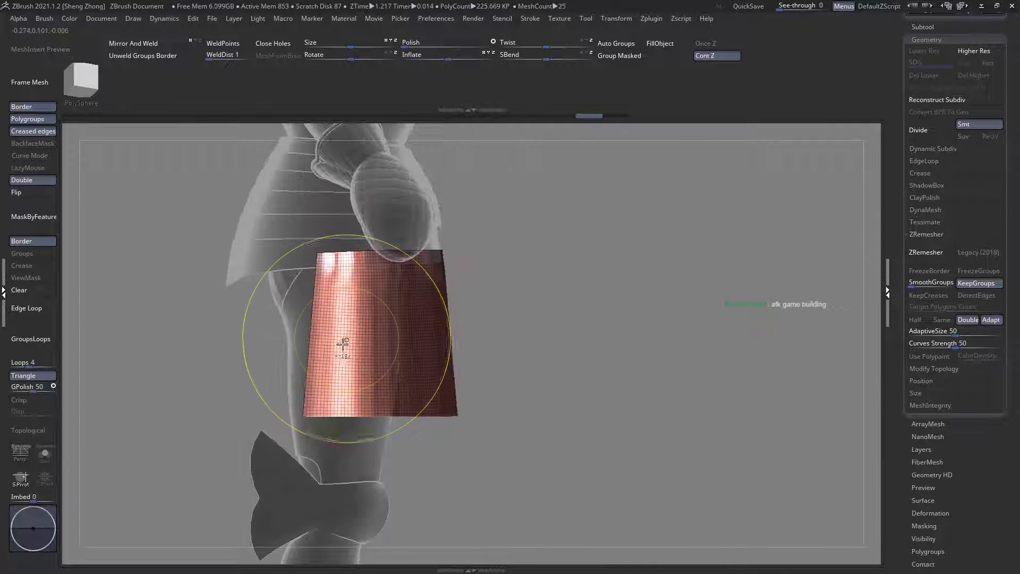
Step: Frame the side skirt plates from the front and choose the Move brush for reshaping them
right_click_drag(344, 346, 334, 431, "ctrl")
key("s")
right_click_drag(673, 366, 600, 367)
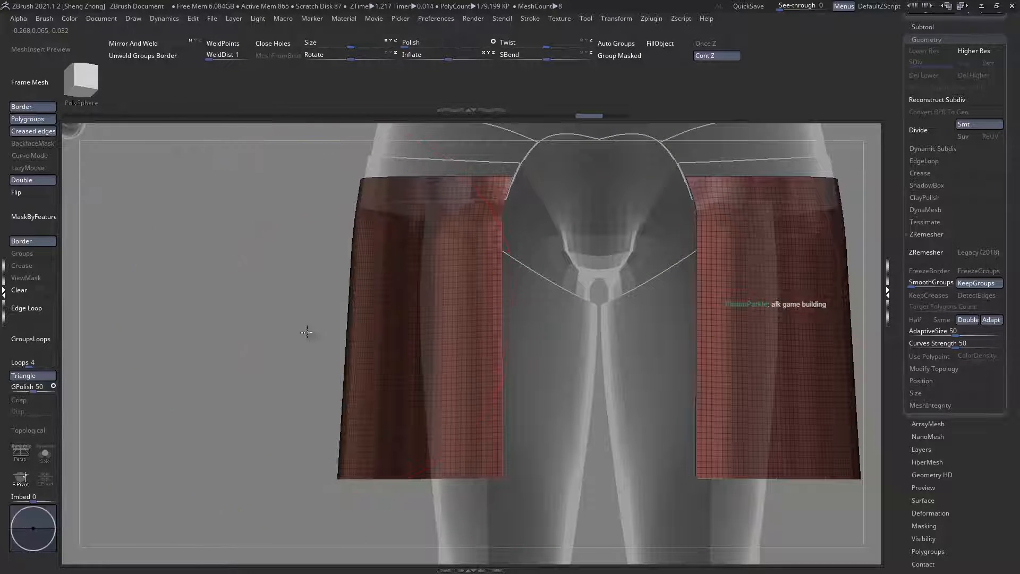
right_click_drag(308, 333, 288, 299, "ctrl")
key("space")
left_click(246, 331)
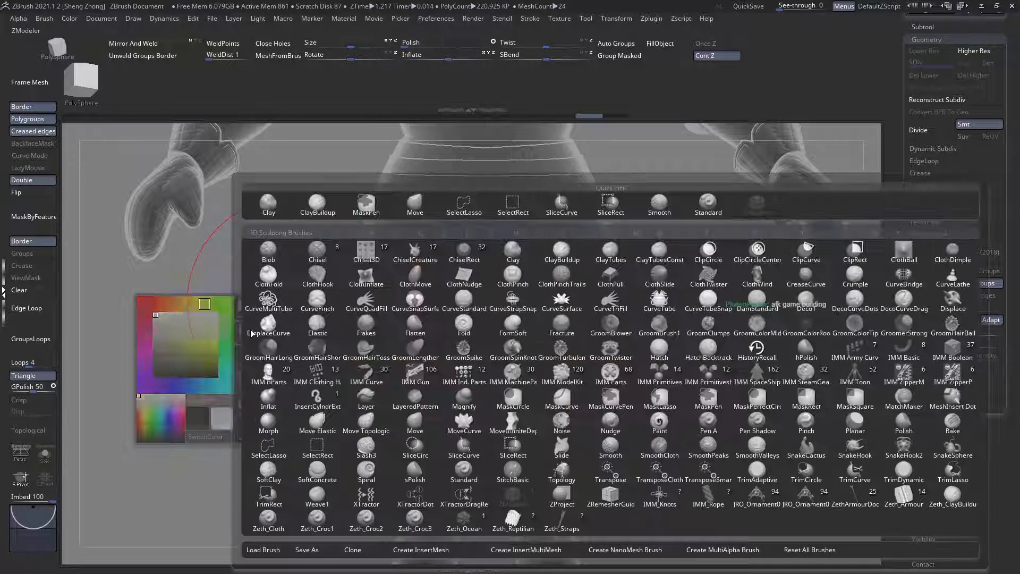
left_click(559, 374)
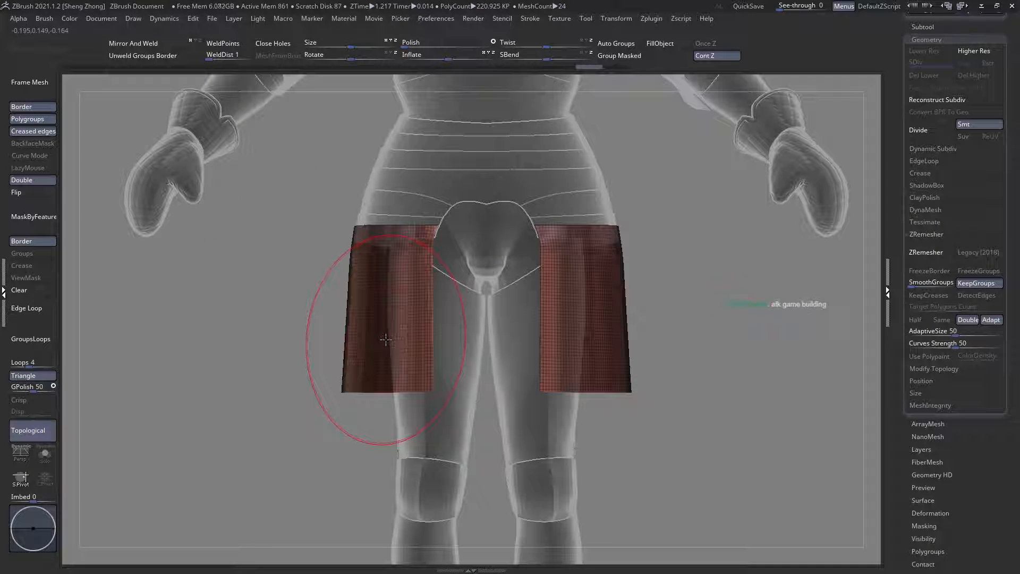
Step: Compare the side skirt plates with the waist and torso plates from the front and side, with transparency on and off
right_click_drag(385, 339, 437, 392, "ctrl")
mouse_move(421, 230)
right_mouse_down("alt")
mouse_move(407, 298)
mouse_move(406, 231)
right_mouse_up("alt")
left_click(415, 279, "alt")
left_click(389, 362, "alt")
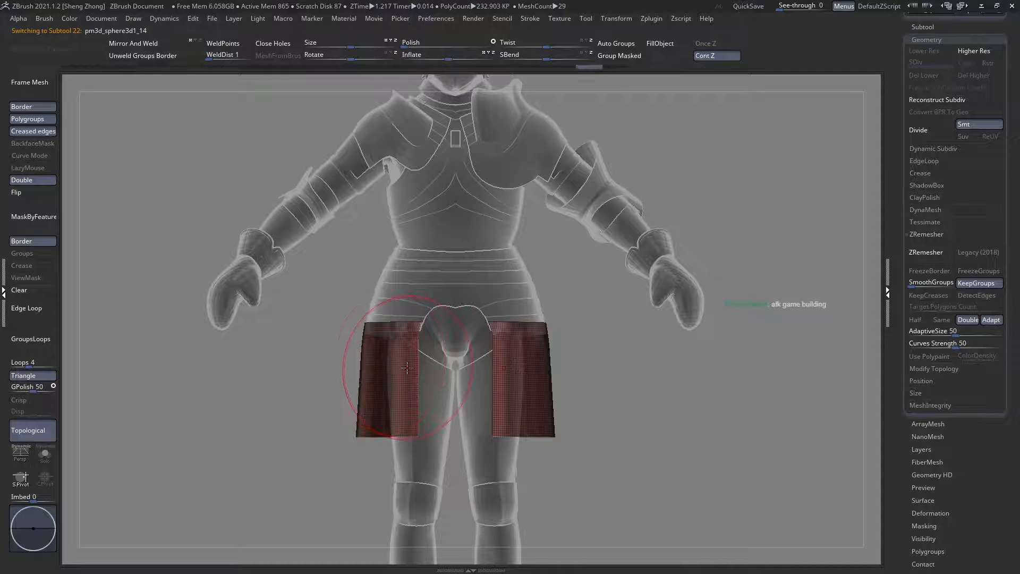
right_click_drag(406, 367, 415, 357, "alt")
left_click(463, 228, "alt")
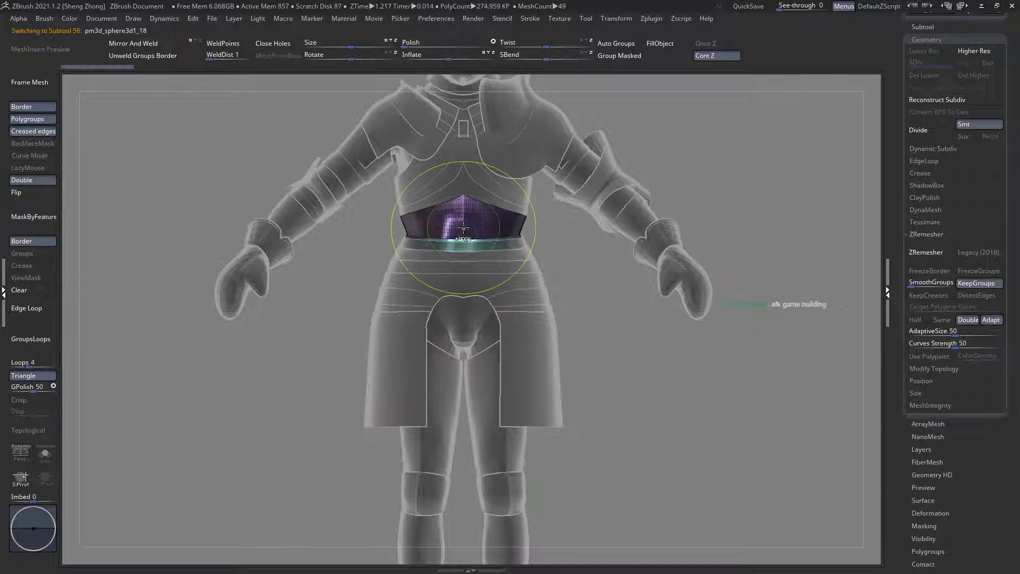
key("shift+t")
right_click_drag(396, 293, 419, 290)
mouse_move(479, 291)
right_mouse_down()
mouse_move(553, 285)
mouse_move(444, 298)
right_mouse_up()
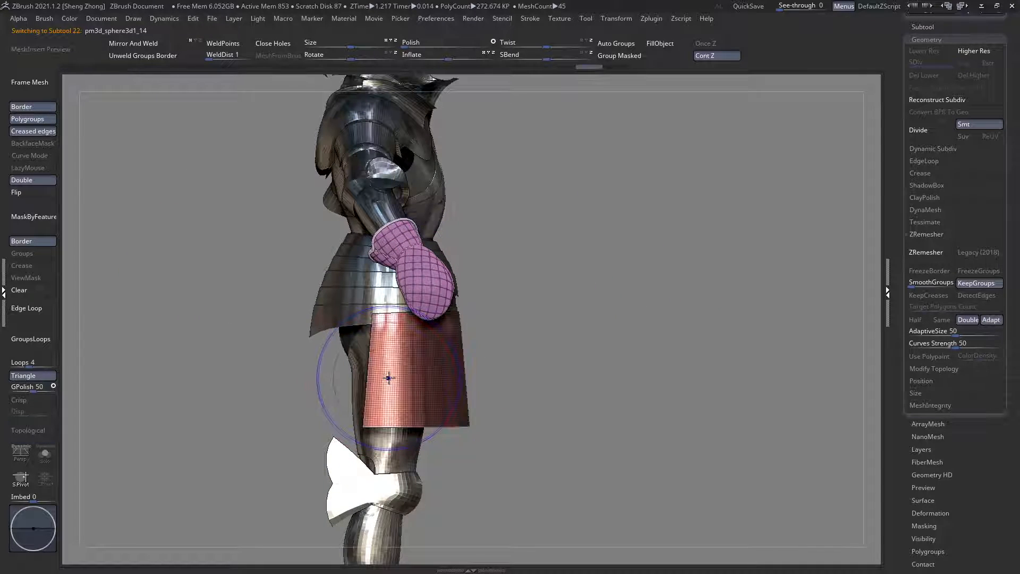
right_click_drag(389, 372, 393, 404, "ctrl")
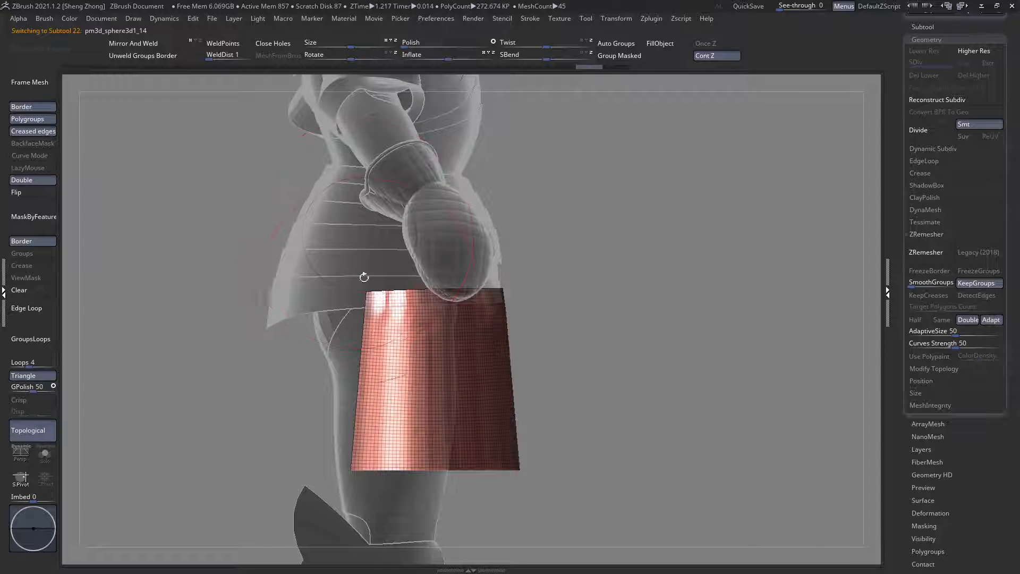
right_click_drag(370, 351, 428, 319)
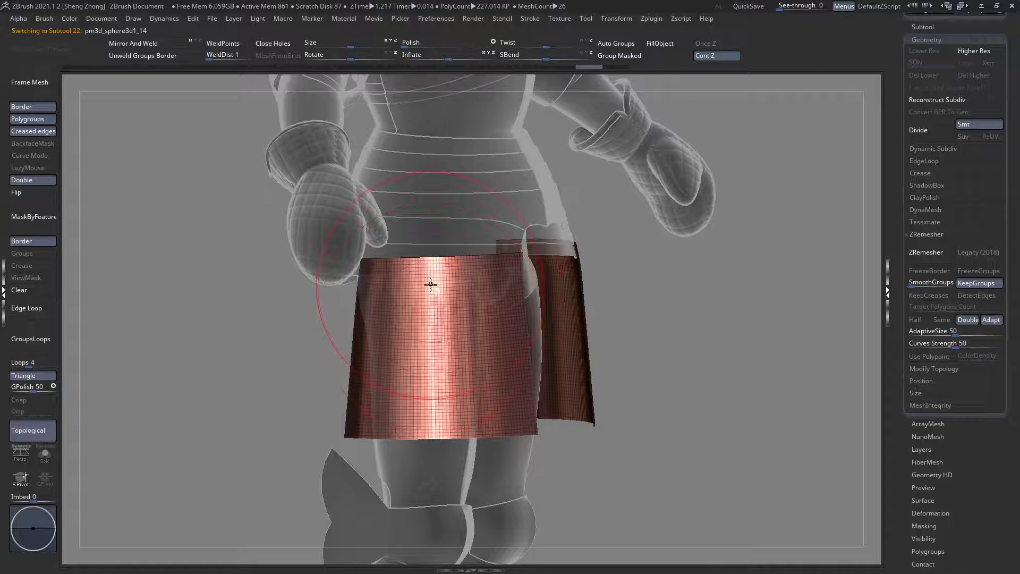
Step: Review the skirt plates from several angles with transparency and polyframe toggled, ending on a close side view of the lower edge
right_click_drag(431, 393, 377, 358)
key("shift+t")
right_click_drag(462, 367, 405, 375)
right_click_drag(506, 396, 594, 446, "ctrl")
key("shift+t")
key("shift+f")
key("shift+f")
left_click_drag(688, 427, 266, 492, "ctrl")
right_click_drag(564, 502, 562, 480, "ctrl")
left_click(562, 480, "ctrl")
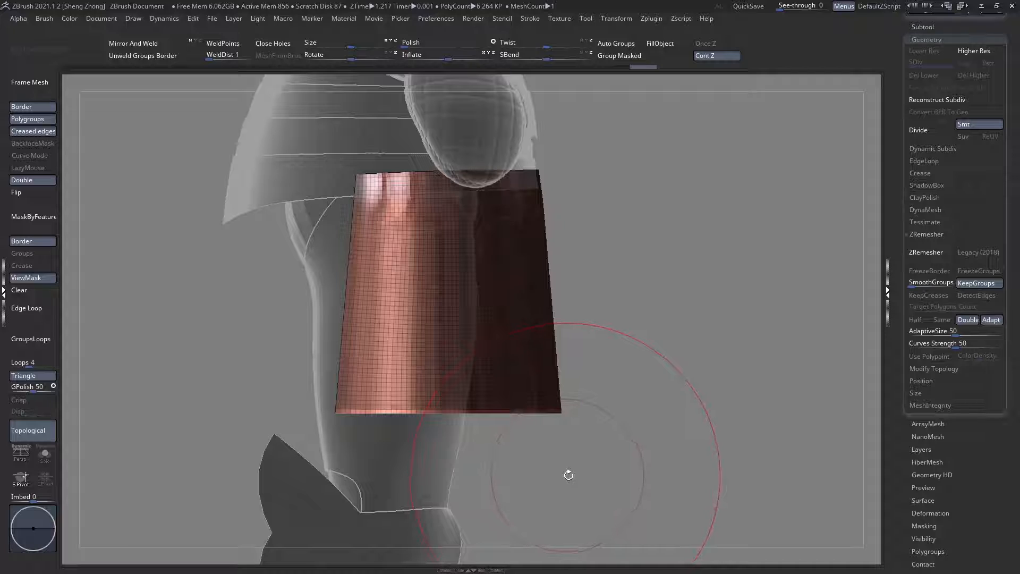
Step: Try adjusting the side skirt plate with a Transpose line laid along its bottom edge, then undo the change
key("ctrl+b")
key("ctrl+b")
key("ctrl+b")
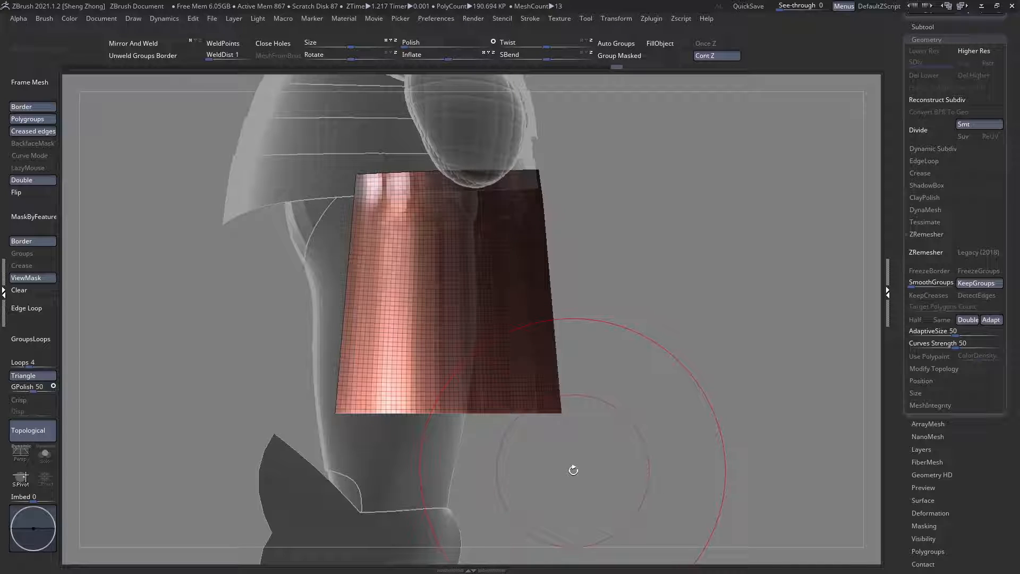
key("w")
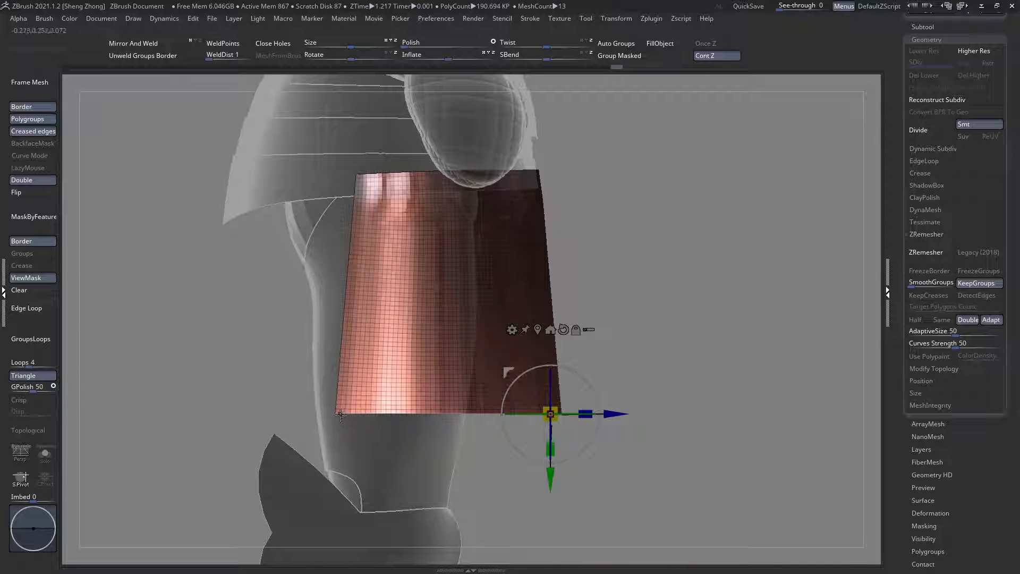
left_click(612, 24)
left_click(630, 69)
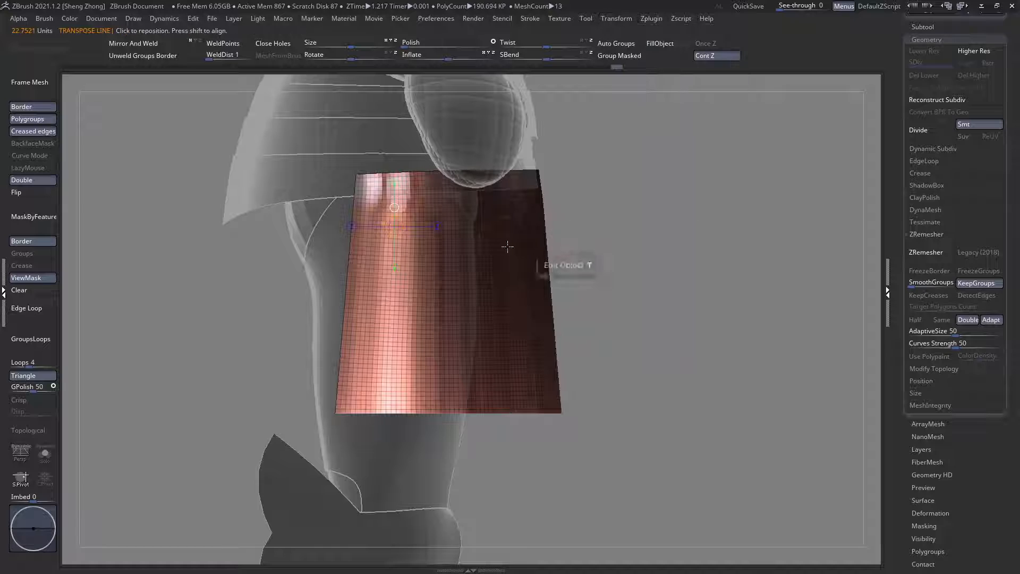
left_click_drag(334, 411, 561, 417)
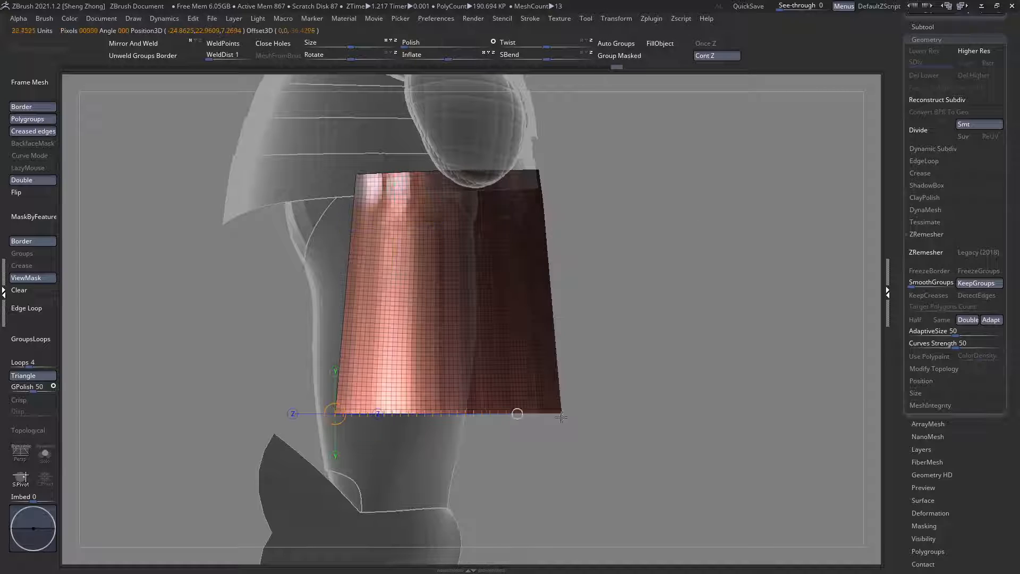
left_click_drag(641, 416, 605, 423)
key("ctrl+z")
key("q")
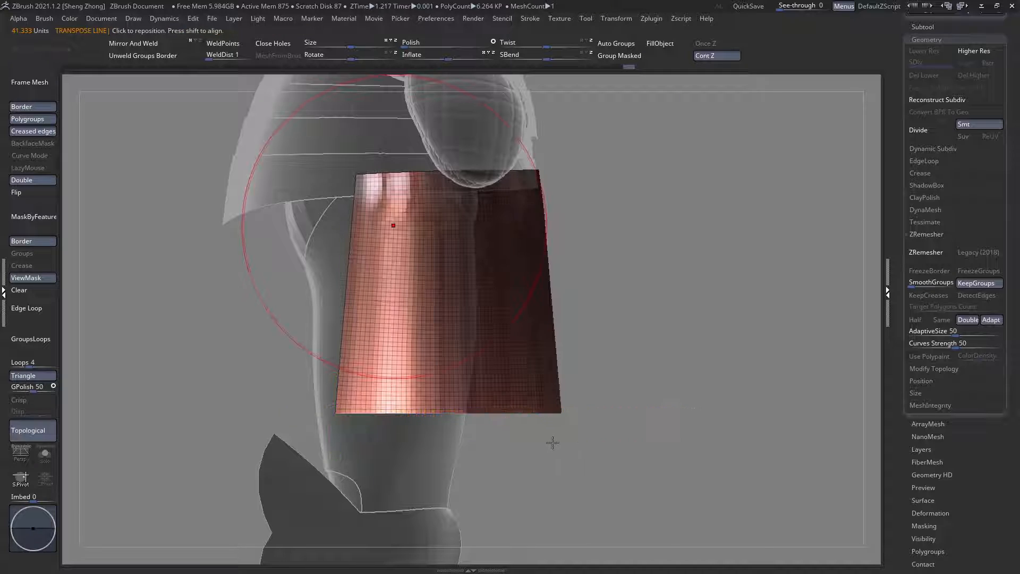
Step: Clear the mask and turn the armour around to review the skirt plates from the back
mouse_move(551, 442)
right_mouse_down("ctrl")
mouse_move(451, 412)
mouse_move(408, 417)
mouse_move(446, 404)
right_mouse_up("ctrl")
key("shift+f")
mouse_move(540, 372)
right_mouse_down("ctrl")
mouse_move(407, 322)
mouse_move(356, 333)
mouse_move(334, 308)
right_mouse_up("ctrl")
right_click_drag(366, 347, 439, 336)
right_click_drag(384, 317, 279, 322, "ctrl")
left_click(19, 293)
mouse_move(374, 296)
right_mouse_down()
mouse_move(423, 235)
mouse_move(471, 204)
mouse_move(466, 266)
mouse_move(339, 256)
right_mouse_up()
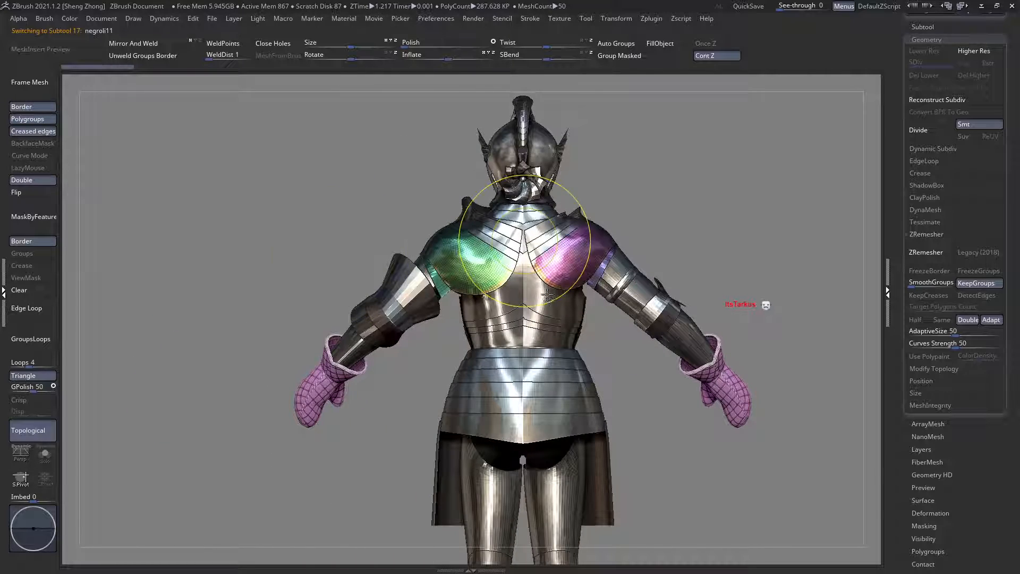
Step: Inspect the shoulder plates negroli11 from the back and front with transparency on and the polyframe off
right_click_drag(548, 295, 474, 287, "ctrl")
key("shift+f")
key("ctrl+t")
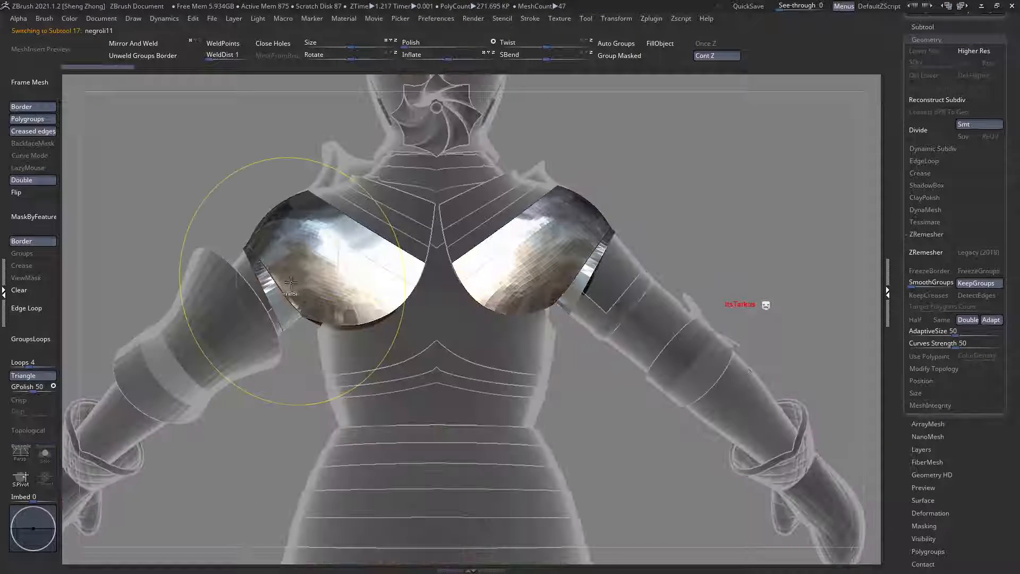
right_click_drag(290, 282, 278, 328, "ctrl")
right_click_drag(365, 254, 257, 265, "alt")
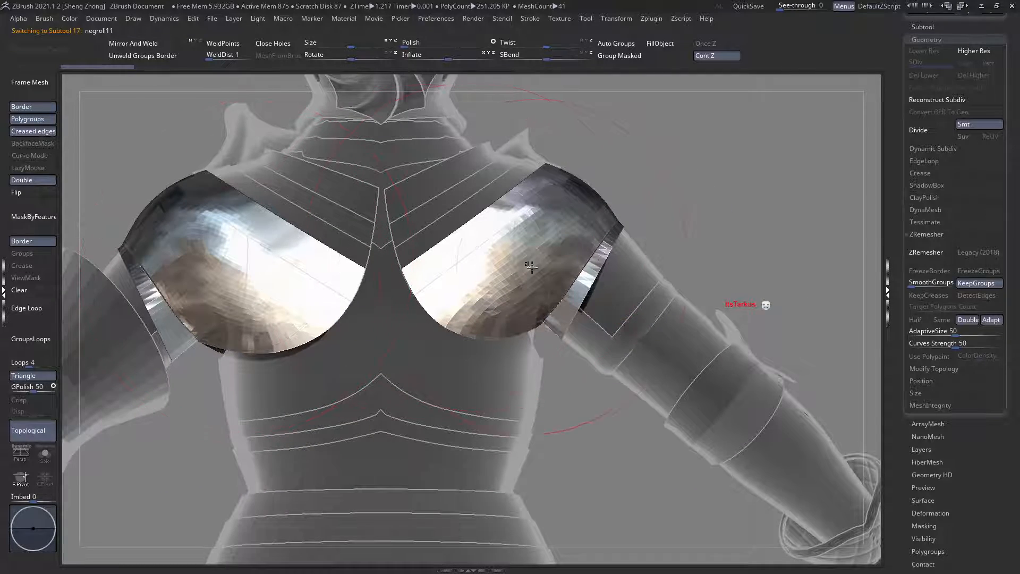
right_click_drag(532, 267, 425, 269)
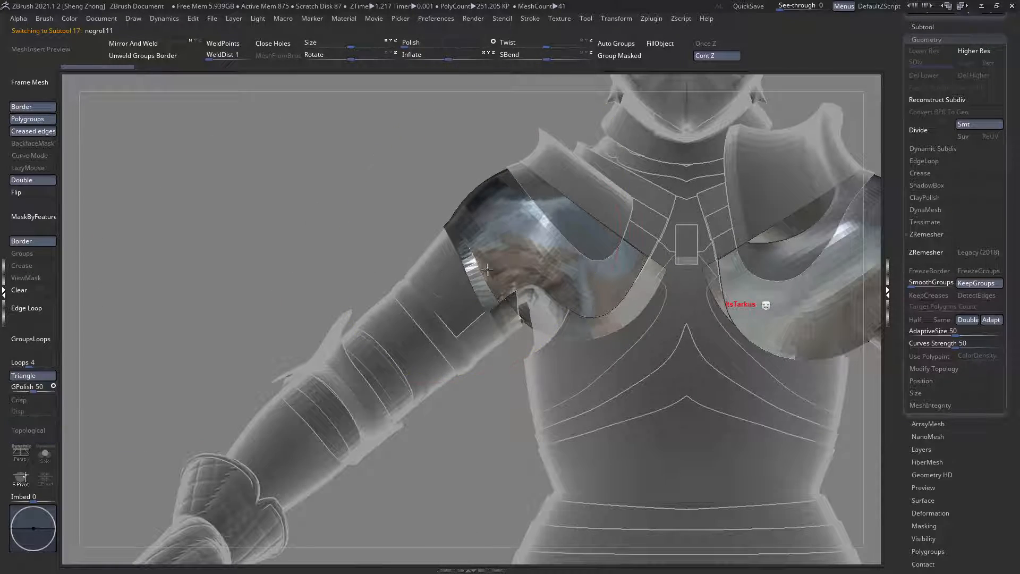
right_click_drag(487, 269, 429, 306, "ctrl")
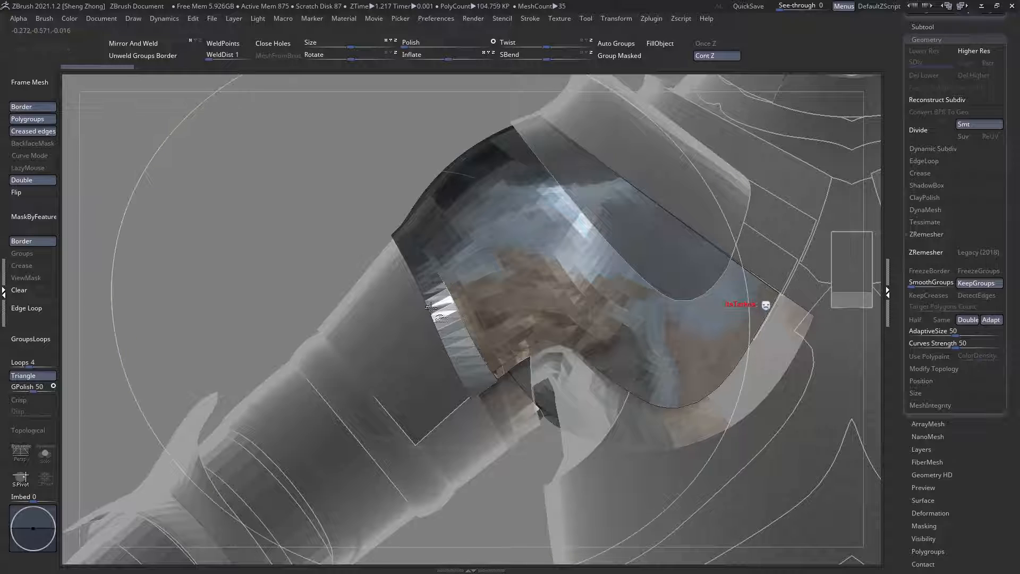
Step: Examine the arm-side edge of the shoulder plate up close and turn the polyframe back on
left_click(431, 307, "ctrl+shift")
key("ctrl+z")
right_click_drag(493, 274, 507, 289, "ctrl")
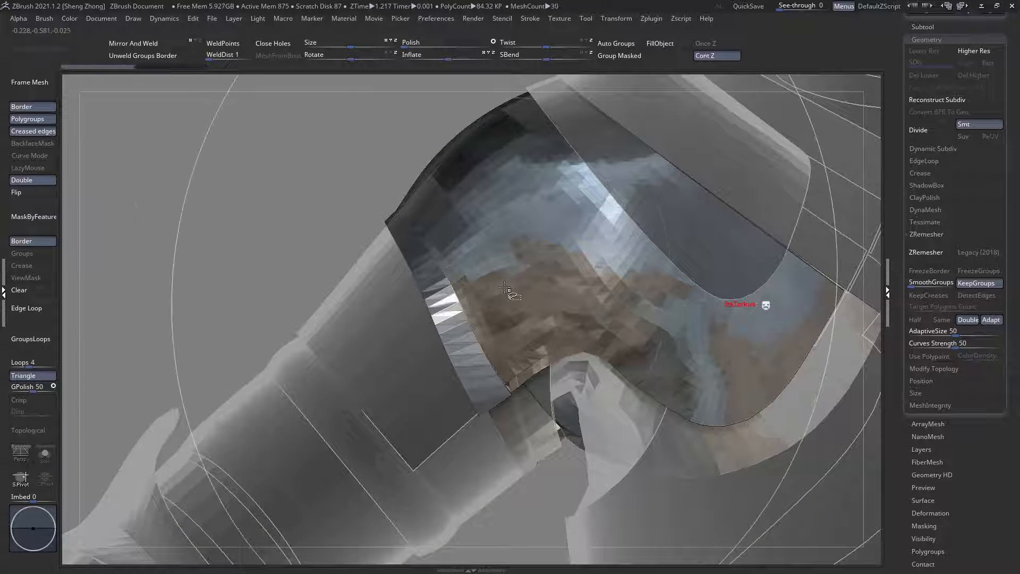
left_click(508, 290, "ctrl+shift")
key("ctrl+z")
key("shift+f")
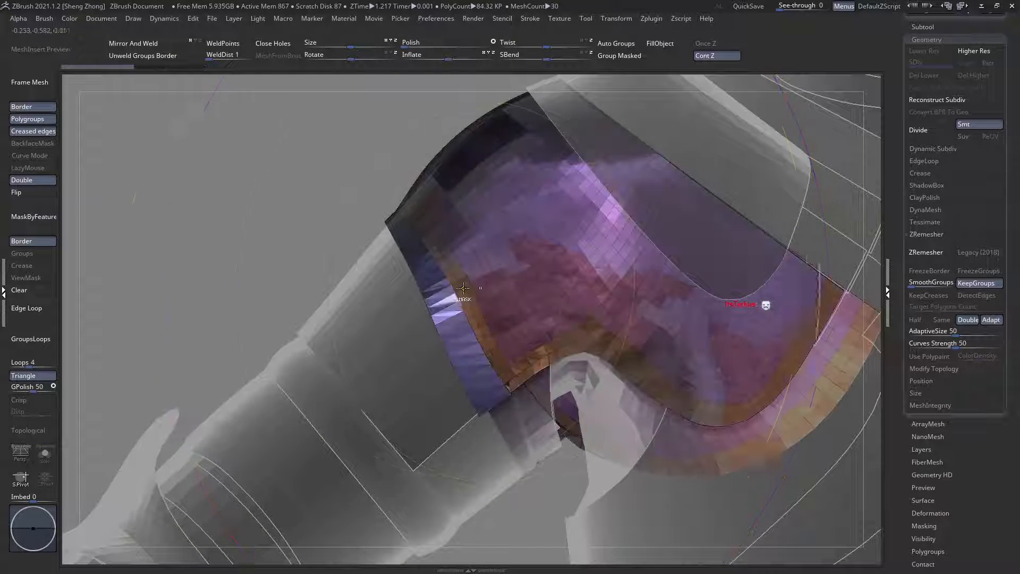
Step: Hide and isolate the strip along the shoulder plate's arm-side edge to check it, then show the whole plate again
right_click_drag(491, 298, 457, 314, "ctrl")
left_click(482, 306, "ctrl+shift")
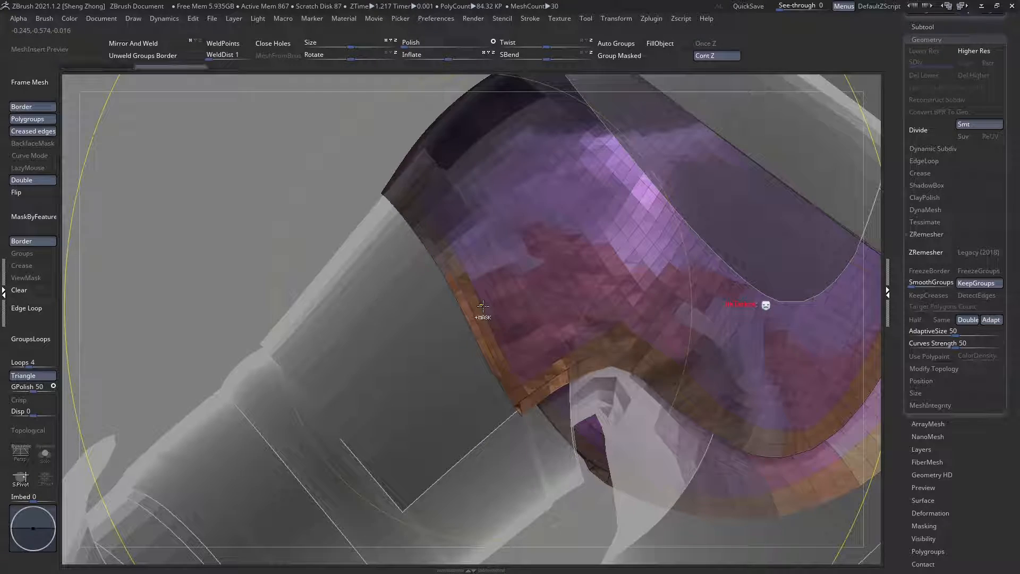
key("ctrl+z")
right_click_drag(514, 391, 479, 347, "alt")
left_click(432, 332, "ctrl+shift")
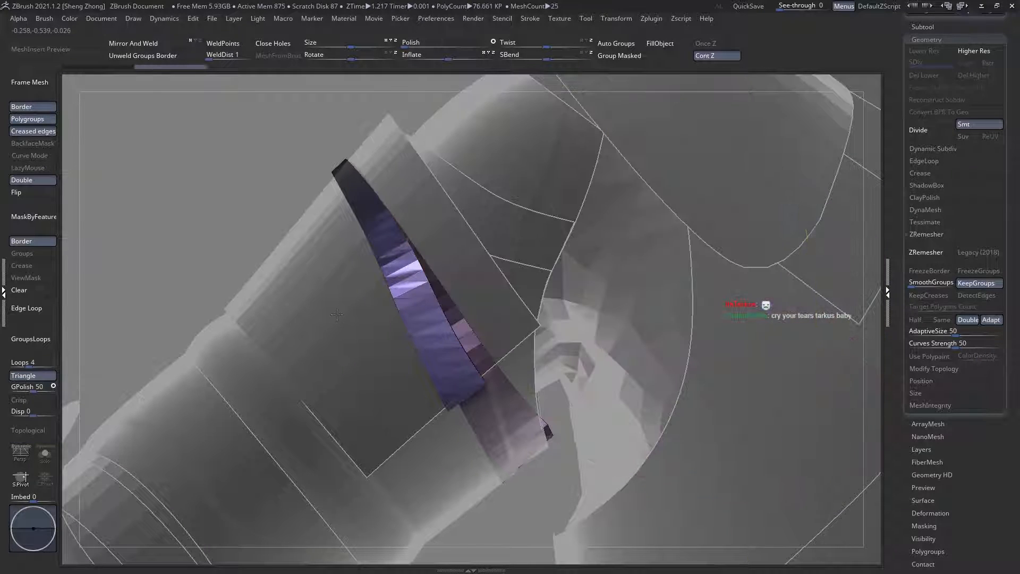
left_click(337, 314, "ctrl+shift")
Step: Adjust the Move brush's draw size and nudge the strip along the shoulder plate's arm-side edge
key("space")
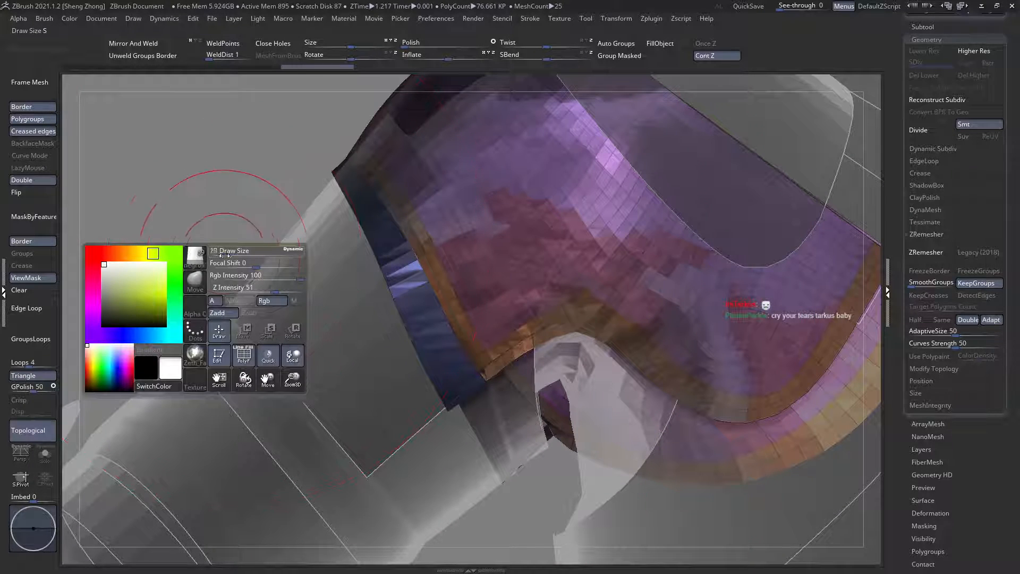
left_click_drag(225, 255, 227, 255)
mouse_move(431, 245)
right_mouse_down()
mouse_move(438, 272)
mouse_move(424, 221)
mouse_move(392, 257)
mouse_move(461, 314)
mouse_move(516, 340)
mouse_move(467, 348)
mouse_move(474, 373)
mouse_move(511, 394)
right_mouse_up()
Step: Reshape the strip's pointed underarm corner on the shoulder plate with the Move brush
key("space")
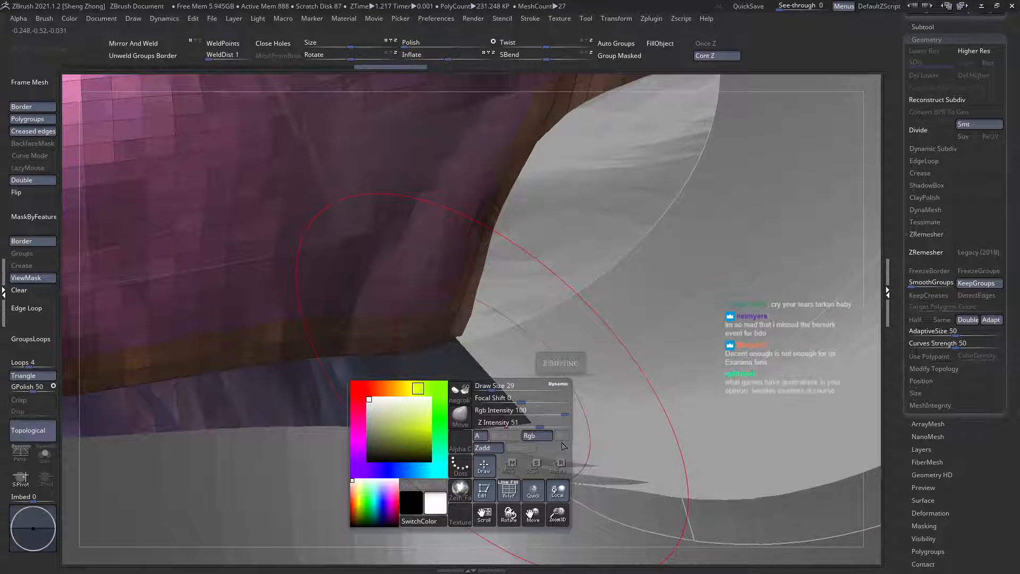
key("b")
key("m")
key("v")
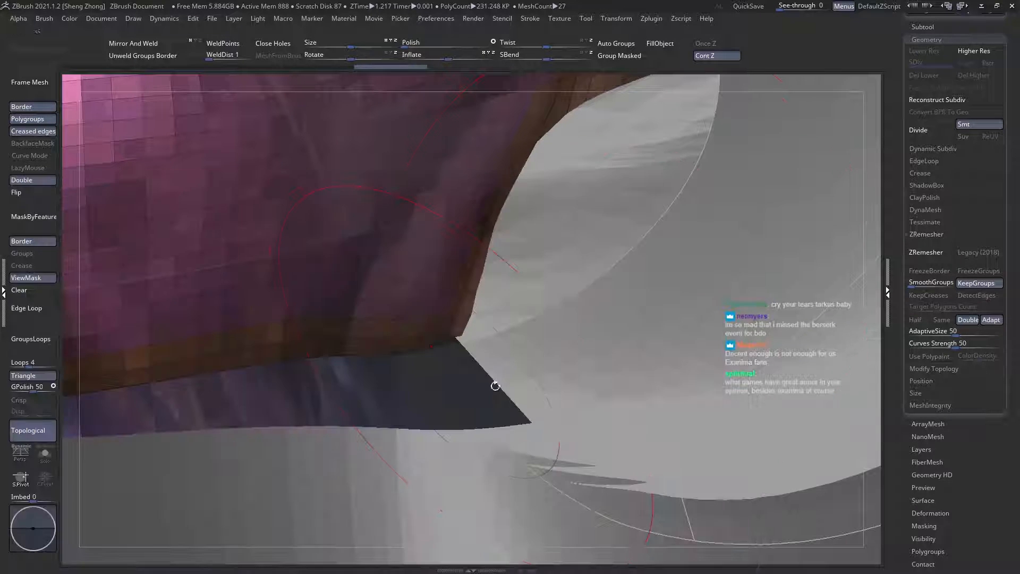
mouse_move(413, 369)
right_mouse_down()
mouse_move(562, 321)
mouse_move(483, 359)
right_mouse_up()
key("s")
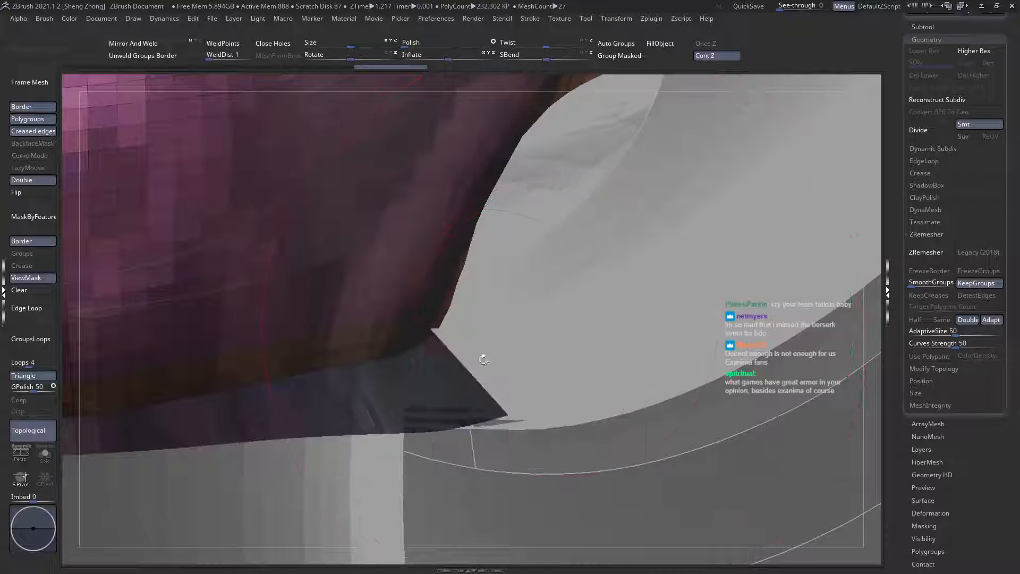
left_click_drag(396, 361, 422, 374)
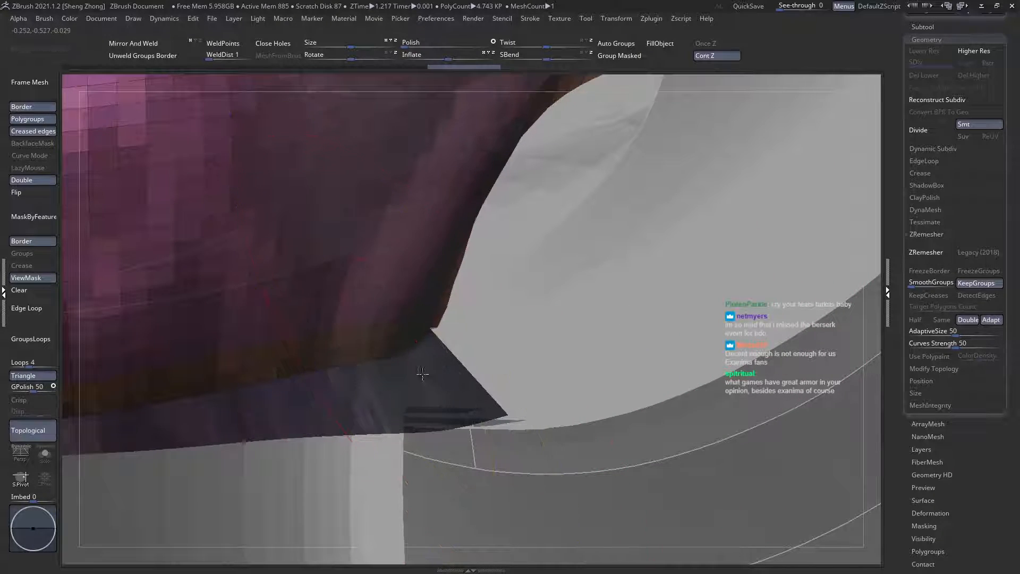
mouse_move(414, 366)
right_mouse_down("ctrl")
mouse_move(401, 303)
mouse_move(383, 359)
mouse_move(351, 345)
mouse_move(436, 305)
mouse_move(446, 282)
mouse_move(475, 363)
mouse_move(405, 304)
mouse_move(433, 325)
mouse_move(407, 334)
mouse_move(481, 316)
mouse_move(481, 332)
mouse_move(446, 300)
mouse_move(460, 317)
mouse_move(445, 320)
mouse_move(456, 299)
mouse_move(439, 313)
right_mouse_up("ctrl")
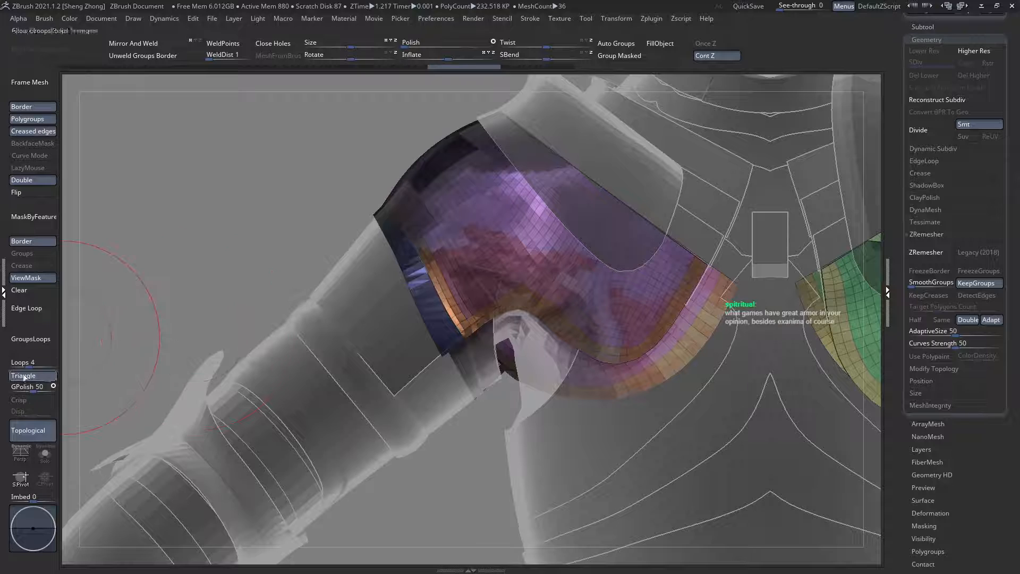
Step: Isolate the shoulder plates in Solo mode, adjust the draw size, and shape the notch beside the underarm corner
left_click(42, 460)
mouse_move(314, 380)
right_mouse_down()
mouse_move(378, 242)
mouse_move(487, 308)
mouse_move(428, 242)
mouse_move(439, 283)
right_mouse_up()
key("space")
left_click_drag(443, 290, 443, 301)
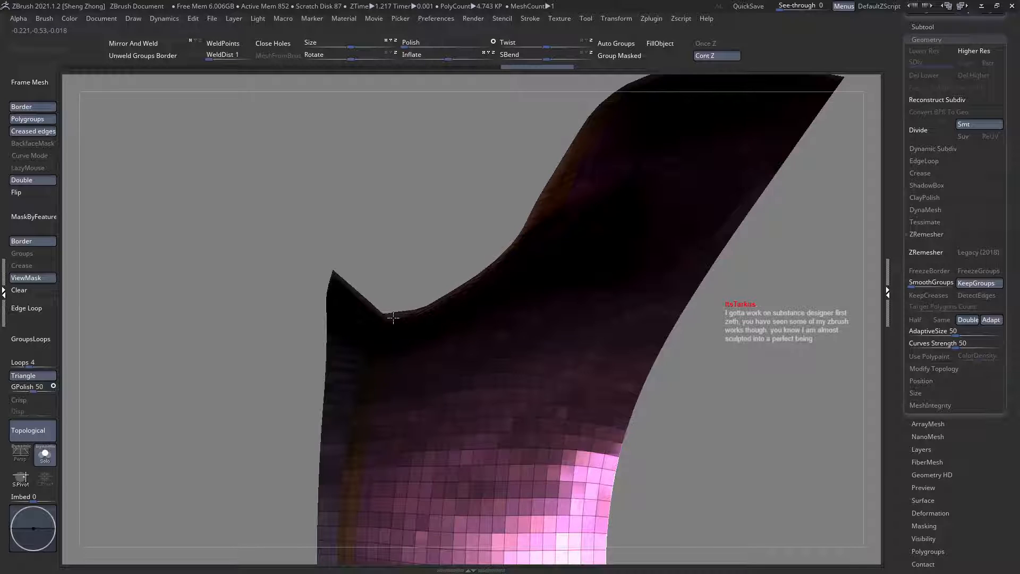
right_click_drag(395, 302, 434, 406)
mouse_move(435, 298)
right_mouse_down()
mouse_move(439, 207)
mouse_move(435, 296)
mouse_move(454, 357)
right_mouse_up()
key("space")
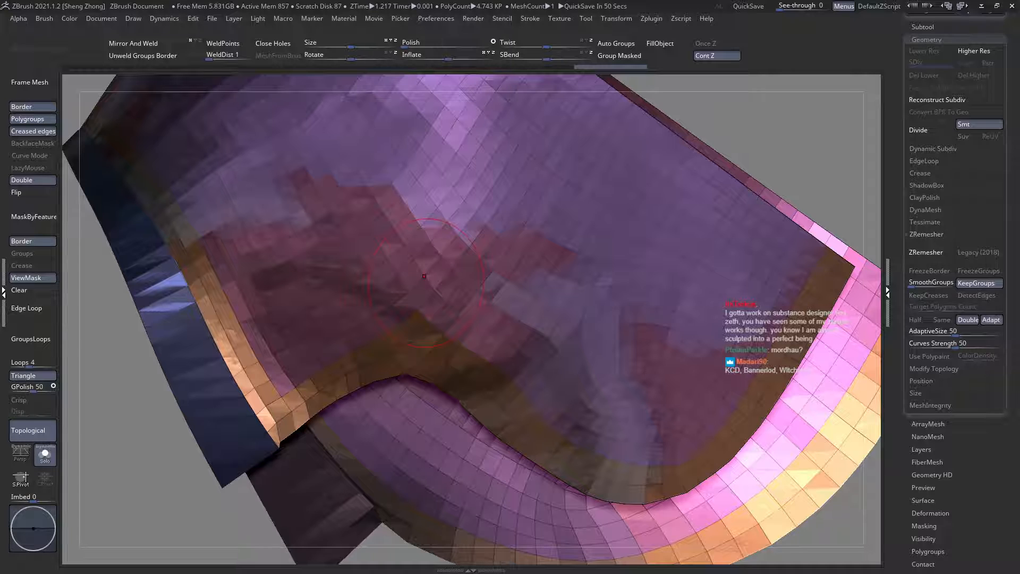
Step: Nudge the shoulder plate's border band around the pointed underarm corner with the Move brush
left_click(424, 276, "ctrl")
right_click_drag(423, 302, 451, 307)
right_click_drag(512, 296, 341, 258, "ctrl")
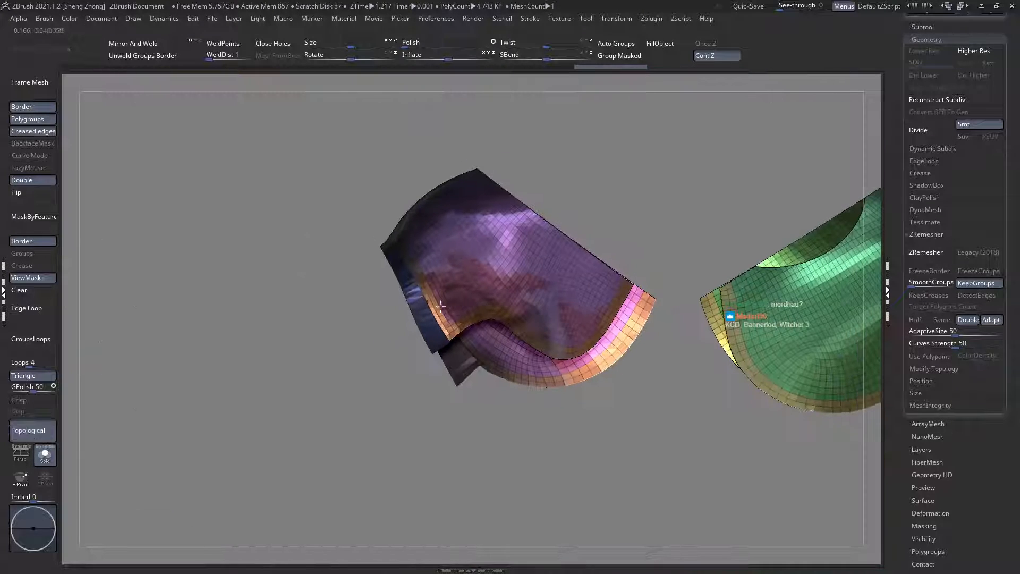
right_click_drag(492, 312, 440, 223, "alt")
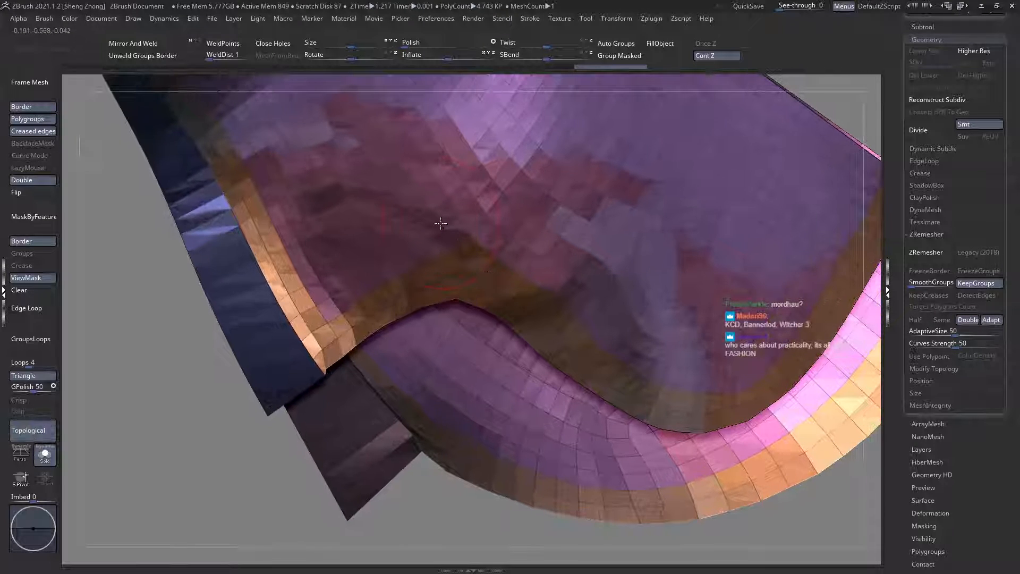
right_click_drag(453, 268, 494, 406, "alt")
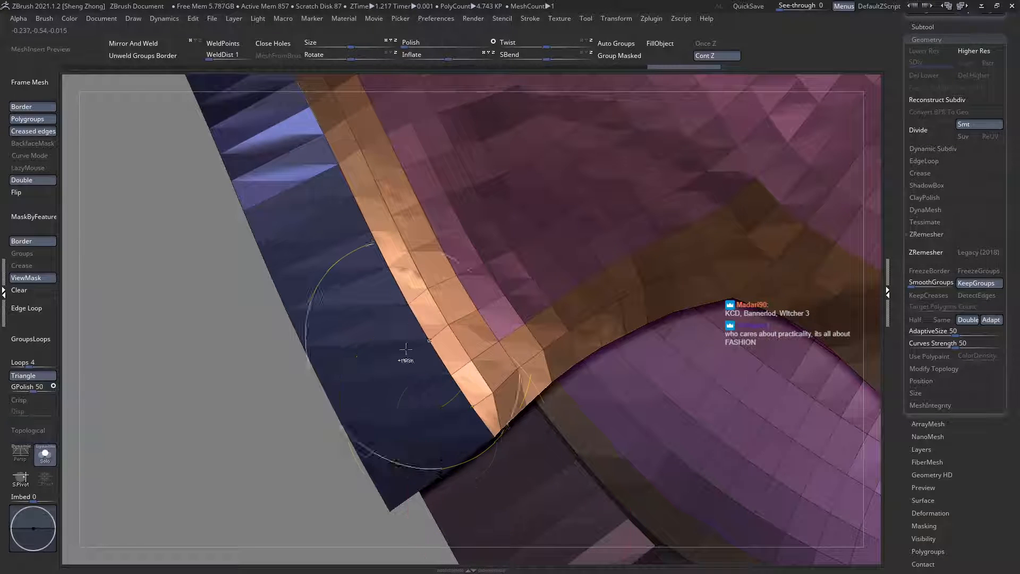
right_click_drag(406, 352, 427, 282)
right_click(442, 341)
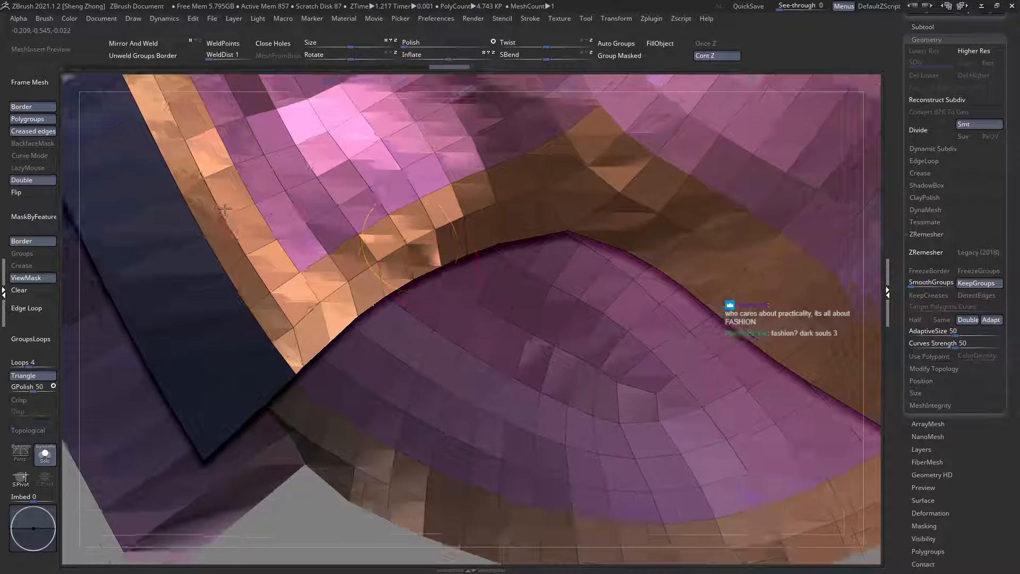
right_click_drag(225, 209, 359, 345, "ctrl")
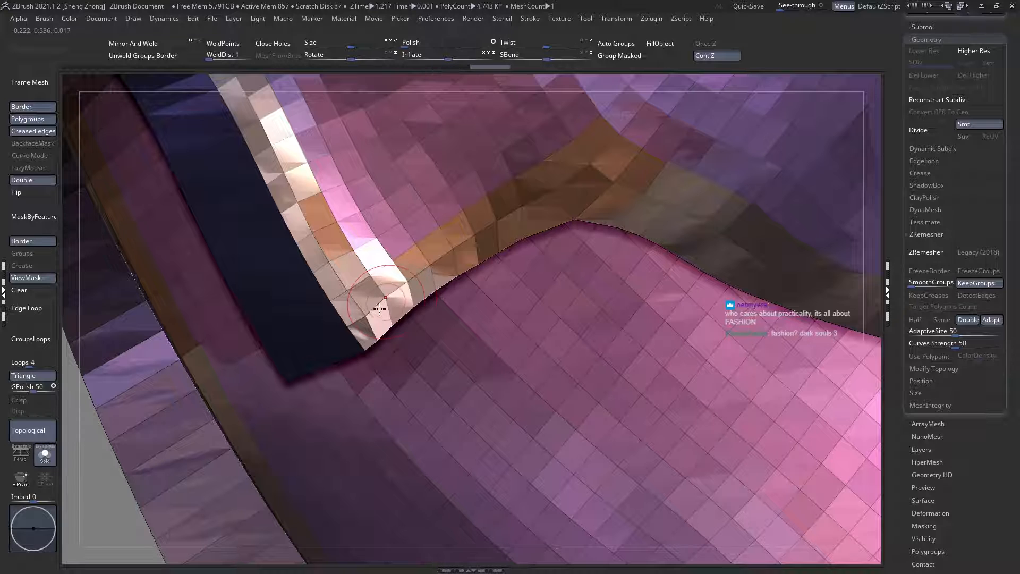
right_click_drag(380, 309, 372, 281, "ctrl")
right_click_drag(372, 281, 365, 319)
Step: Refine the short edge between the shoulder plate's underarm corner and the notch with the Move brush
right_click_drag(223, 266, 201, 194, "ctrl")
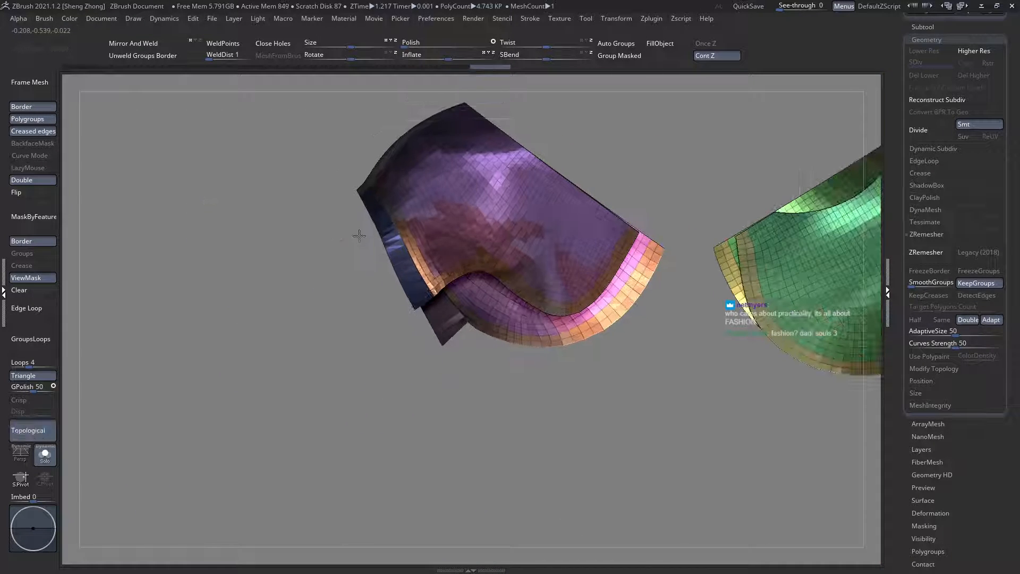
right_click_drag(359, 236, 367, 324)
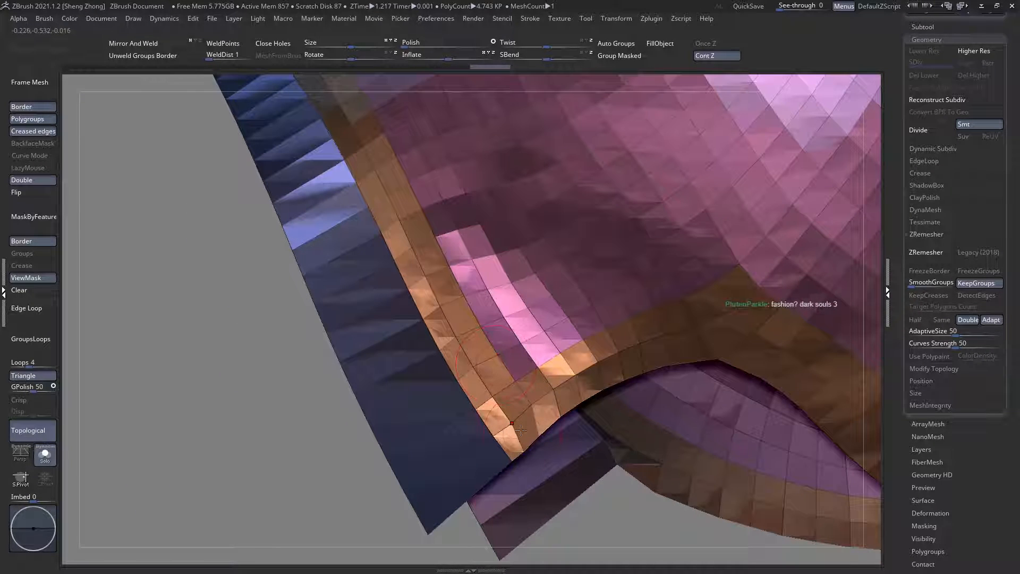
left_click_drag(520, 409, 549, 420)
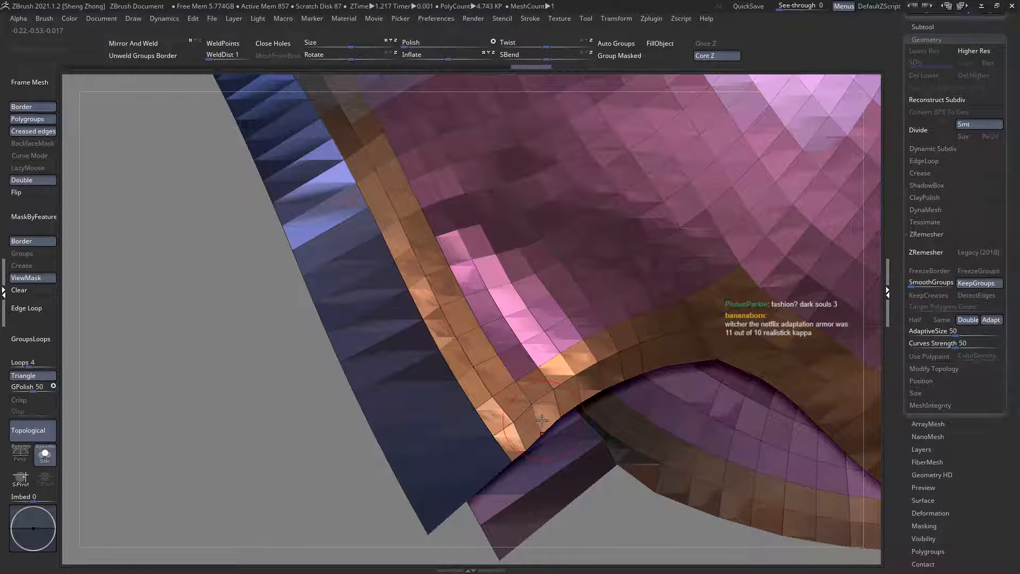
right_click_drag(542, 420, 443, 344, "ctrl")
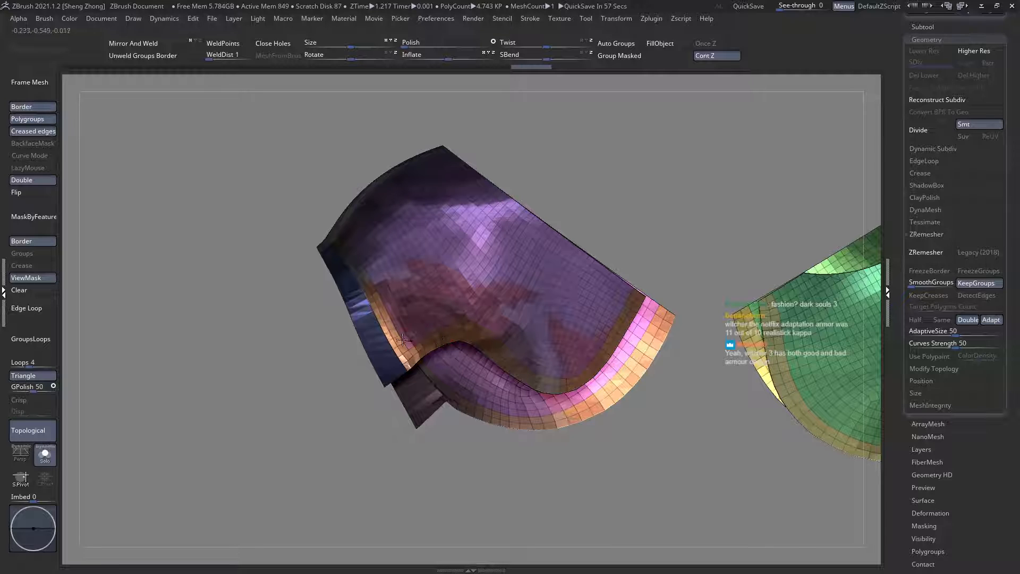
right_click_drag(430, 349, 396, 371, "ctrl")
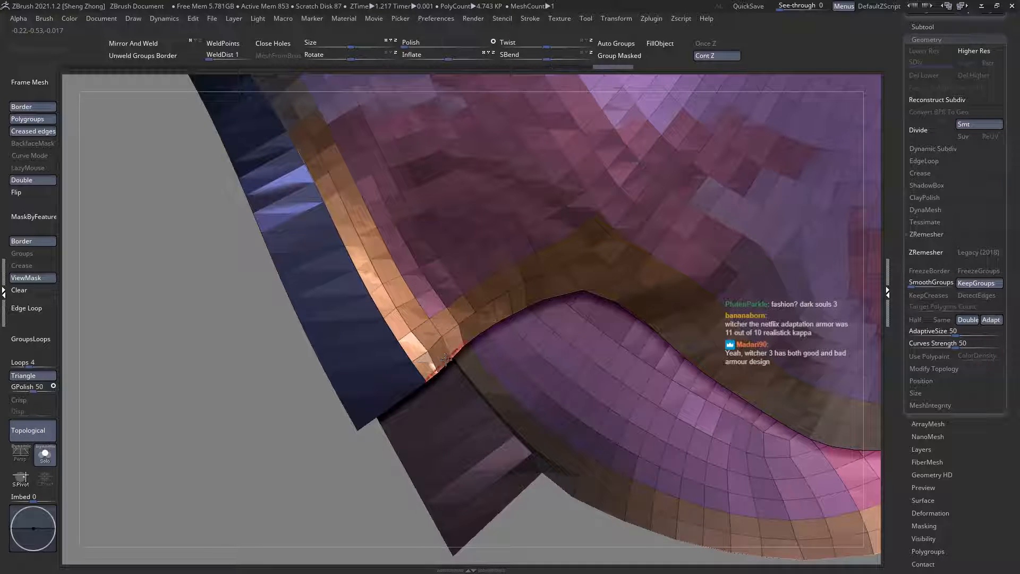
scroll(446, 360, "up", 3)
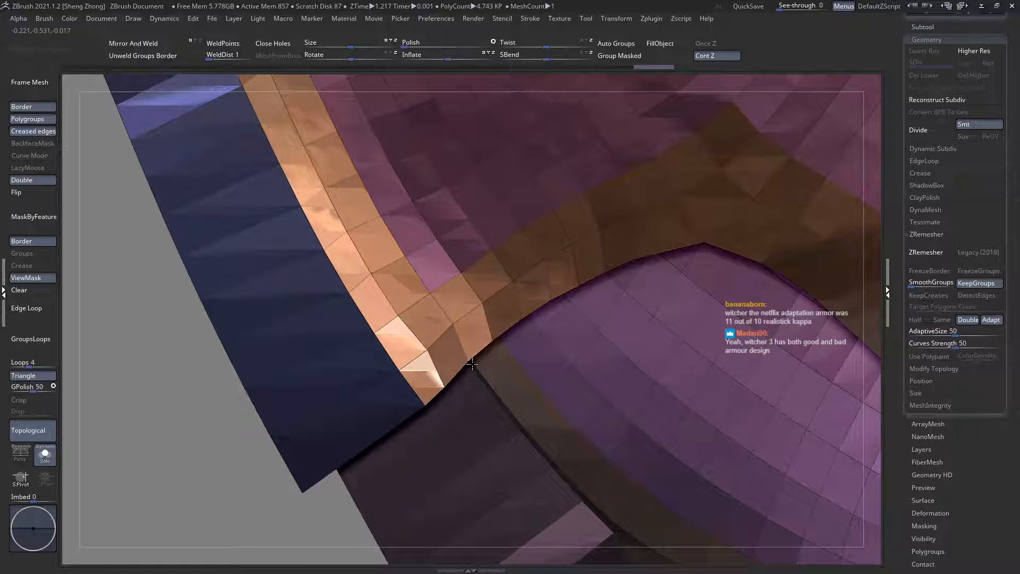
right_click_drag(420, 331, 255, 320, "ctrl")
left_click(22, 288)
right_click_drag(349, 288, 336, 255)
right_click_drag(336, 255, 454, 358, "ctrl")
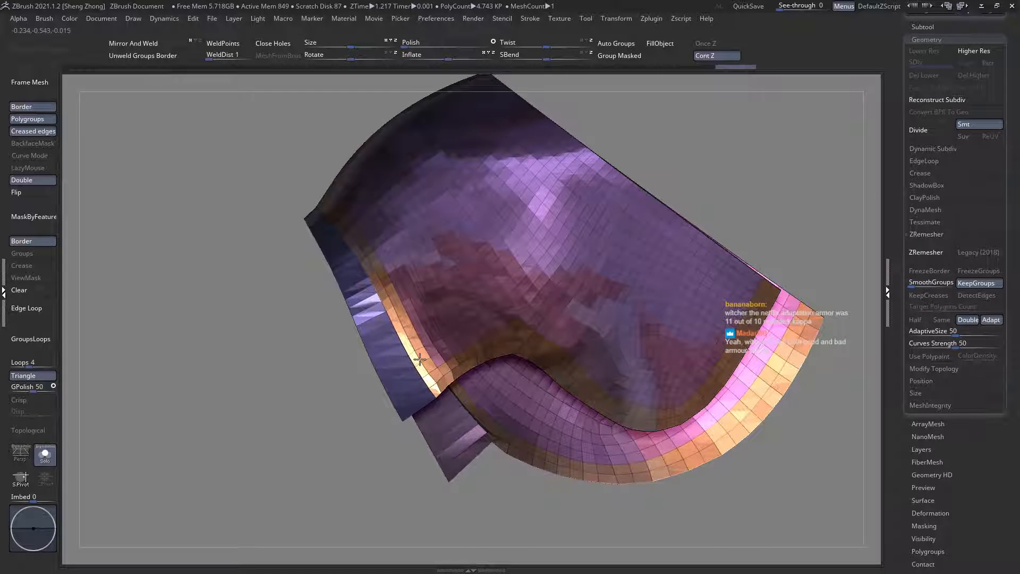
Step: Isolate the thin strip along the shoulder plate's arm-side edge, hiding the rest of the plates
left_click(420, 359, "ctrl+shift")
right_click_drag(372, 372, 454, 364, "ctrl")
left_click(373, 378, "ctrl+shift")
key("f")
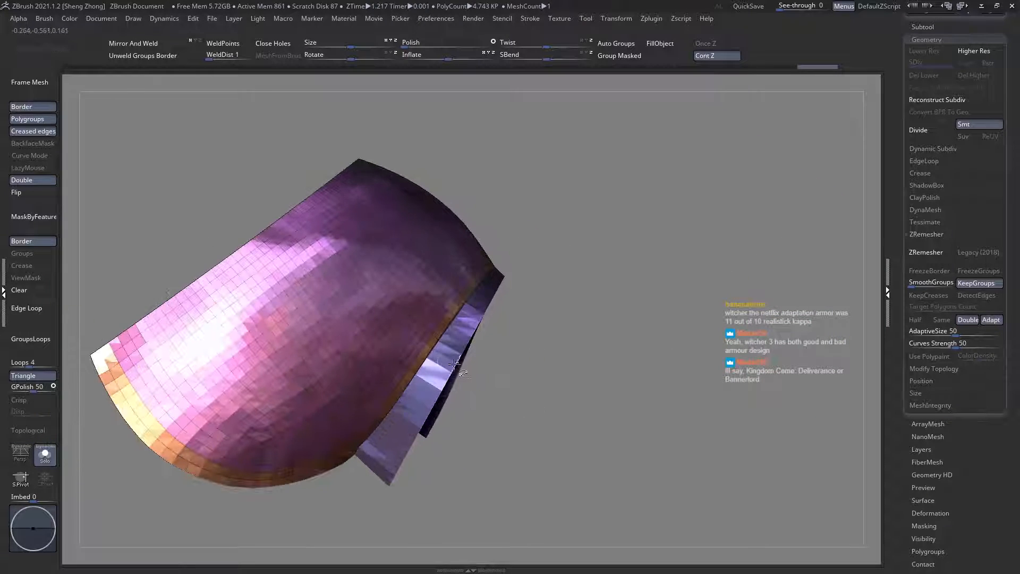
left_click(453, 366, "ctrl+shift")
right_click_drag(425, 404, 471, 379, "alt")
left_click(458, 434, "ctrl+shift")
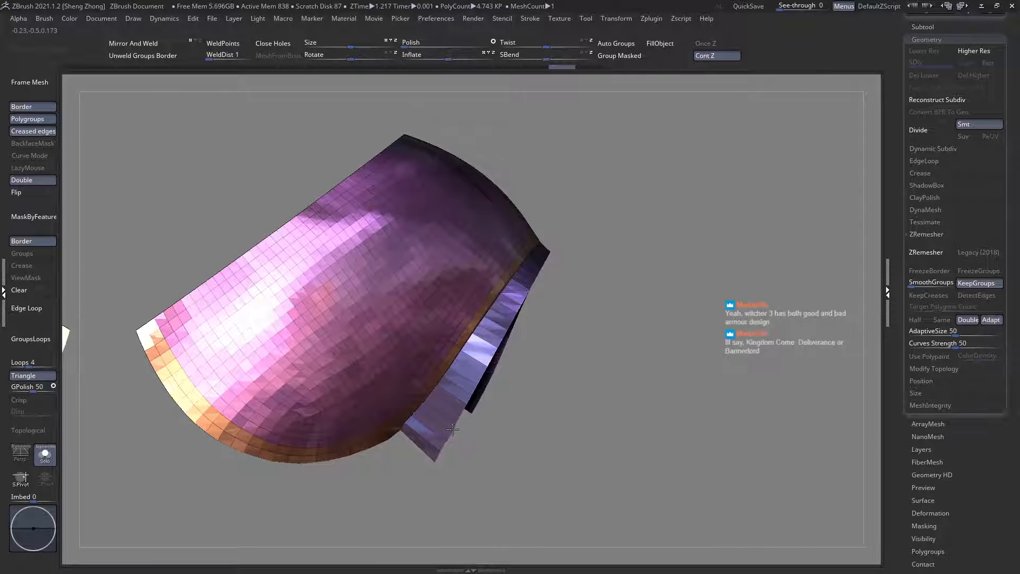
left_click(453, 429, "ctrl+shift")
mouse_move(453, 428)
right_mouse_down("ctrl")
mouse_move(264, 321)
mouse_move(376, 394)
mouse_move(496, 381)
mouse_move(401, 368)
right_mouse_up("ctrl")
Step: Trim the isolated strip straight along its length with the ClipCurve brush
right_click(262, 293)
key("b")
key("c")
key("b")
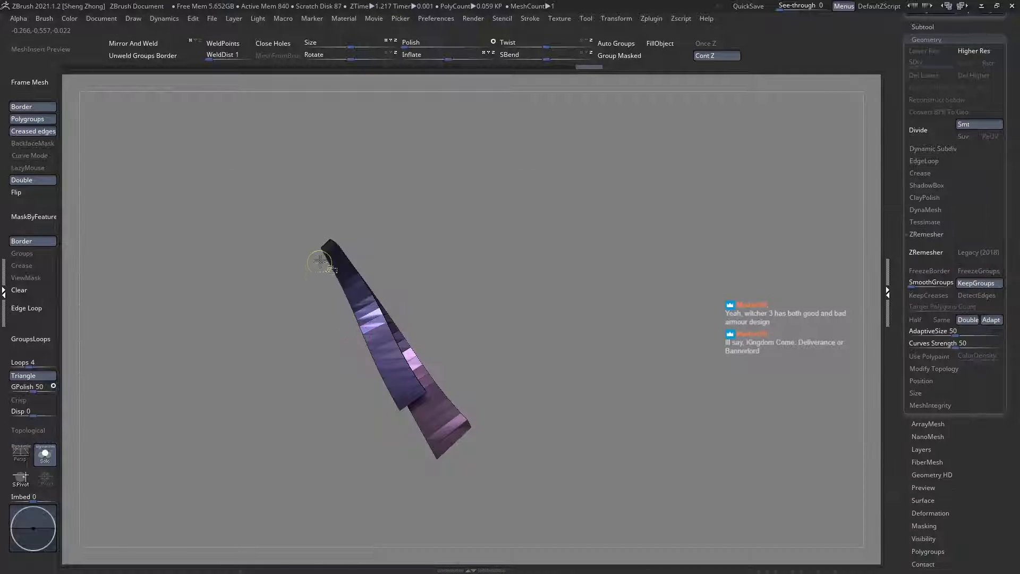
left_click_drag(478, 449, 485, 462)
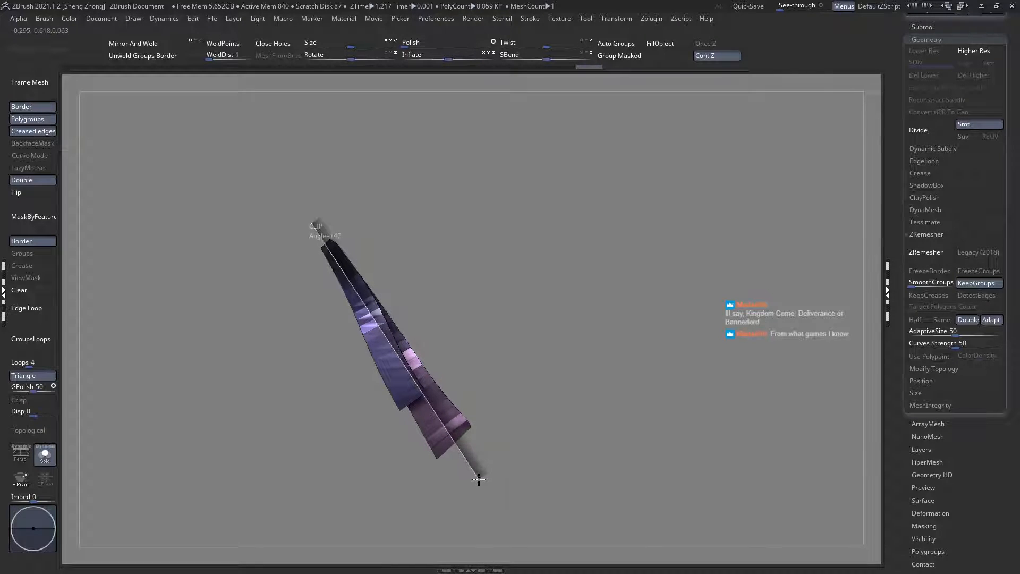
left_click_drag(579, 477, 640, 442)
Step: Show the whole shoulder plate again and hide only the arm-side strip to expose the plate's border band
left_click(324, 349, "ctrl+shift")
right_click_drag(325, 348, 348, 342)
right_click_drag(348, 342, 400, 364, "ctrl")
right_click_drag(412, 400, 633, 412)
right_click_drag(537, 359, 531, 301, "alt")
mouse_move(532, 300)
right_mouse_down("ctrl")
mouse_move(516, 359)
mouse_move(526, 371)
right_mouse_up("ctrl")
left_click(539, 350, "ctrl+shift")
left_click(539, 350, "ctrl+shift")
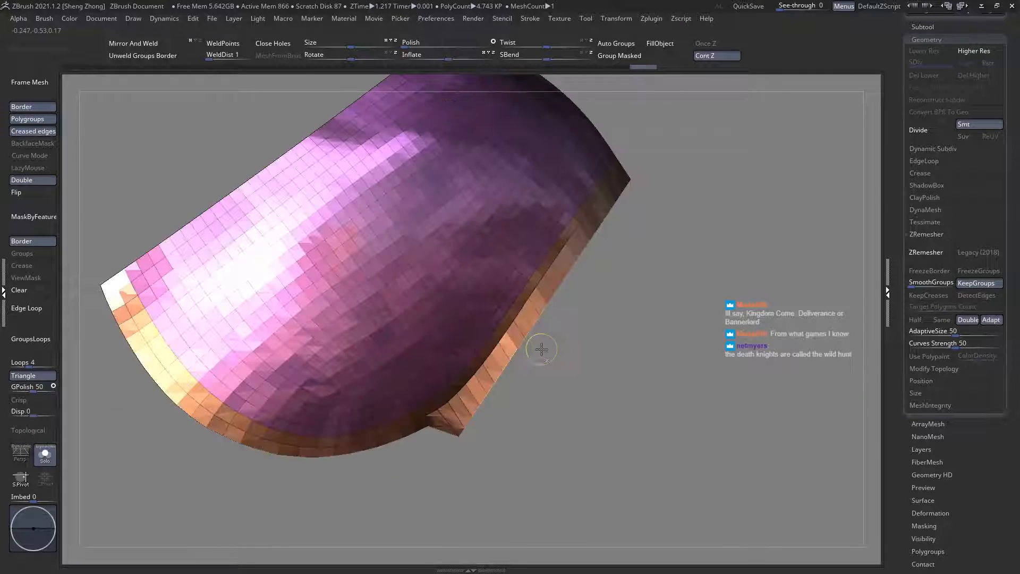
Step: Clip the plate's arm-side border band along a straight line down to the underarm corner, and unhide the strip
key("space")
left_click(646, 375)
left_click(609, 244)
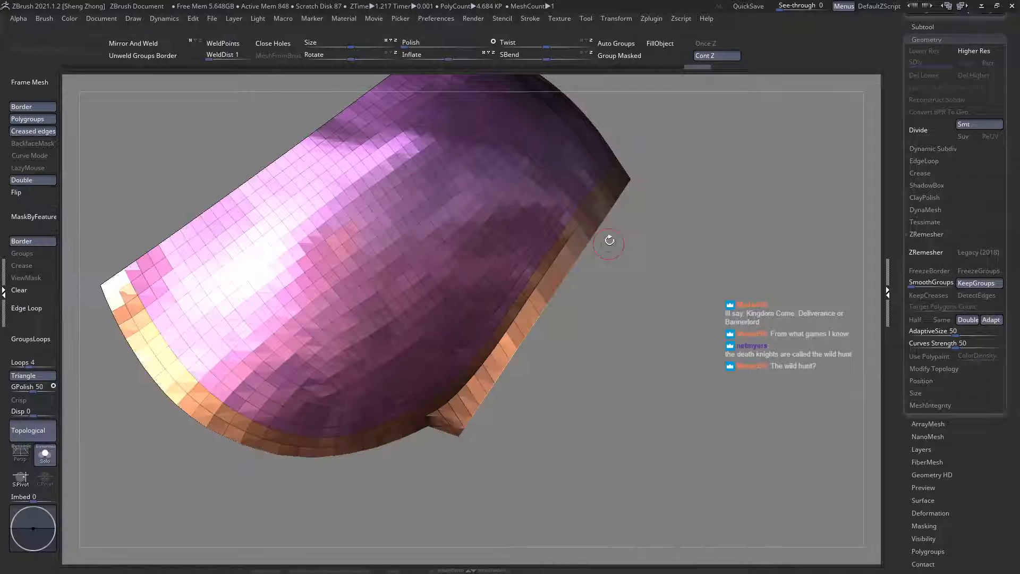
left_click_drag(638, 158, 435, 445, "ctrl+shift")
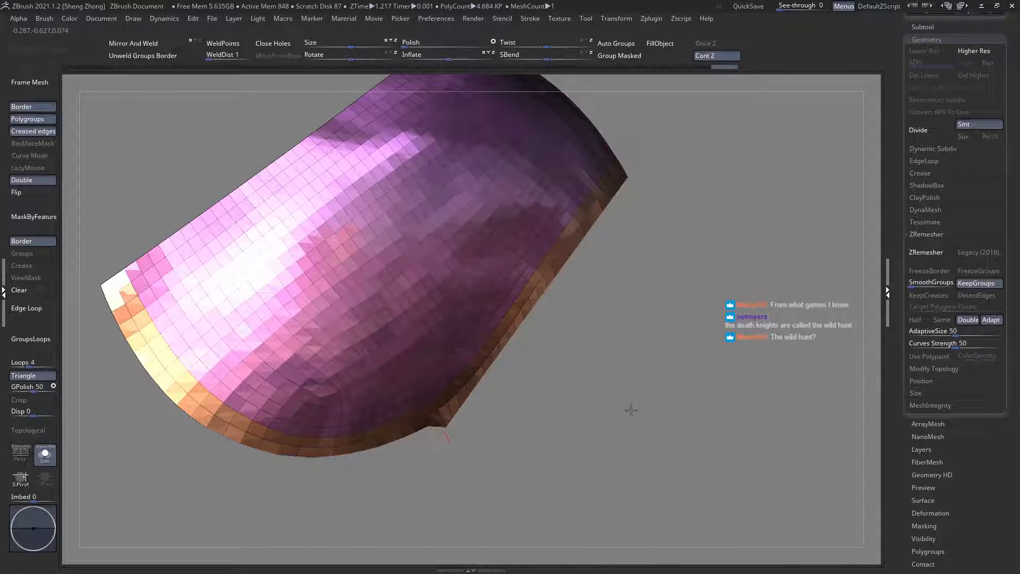
left_click(631, 410, "ctrl+shift")
Step: Examine the clipped arm-side edge from the opposite side, isolating the strip and showing the full plate again
right_click_drag(611, 398, 485, 425)
left_click_drag(521, 489, 306, 97, "ctrl+shift")
right_click_drag(352, 227, 236, 197, "alt")
right_click_drag(566, 295, 436, 286, "alt")
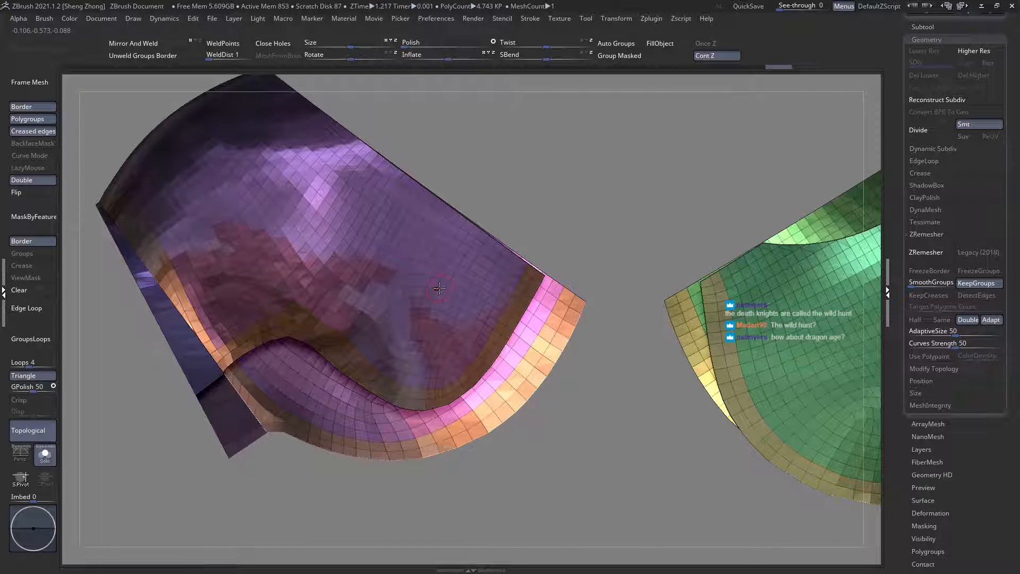
right_click_drag(193, 283, 317, 338, "alt")
left_click(285, 330, "ctrl+shift")
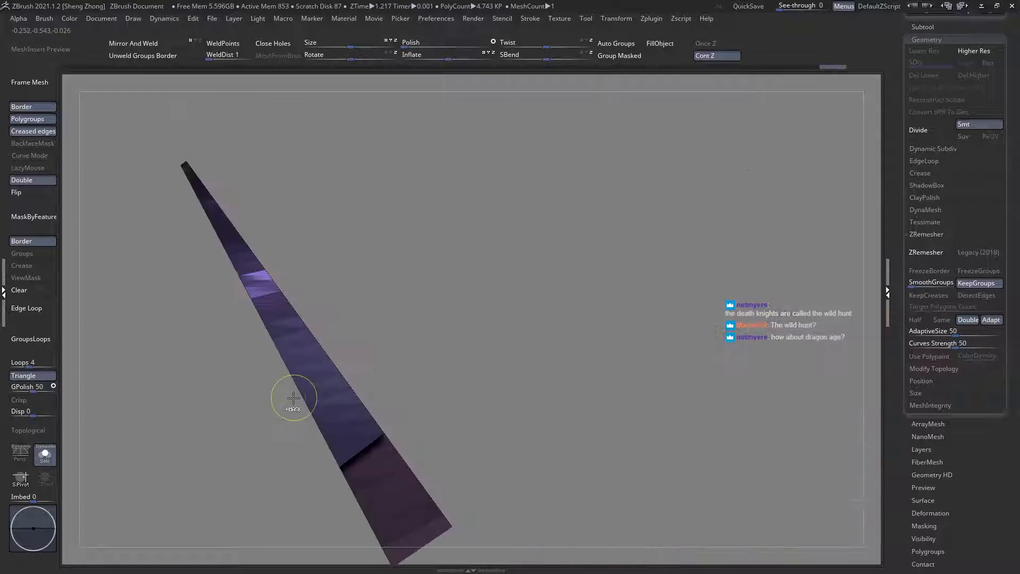
left_click(229, 393, "ctrl+shift")
Step: Adjust the Move brush's draw size and shift the border band's underarm corner along the clipped strip
key("space")
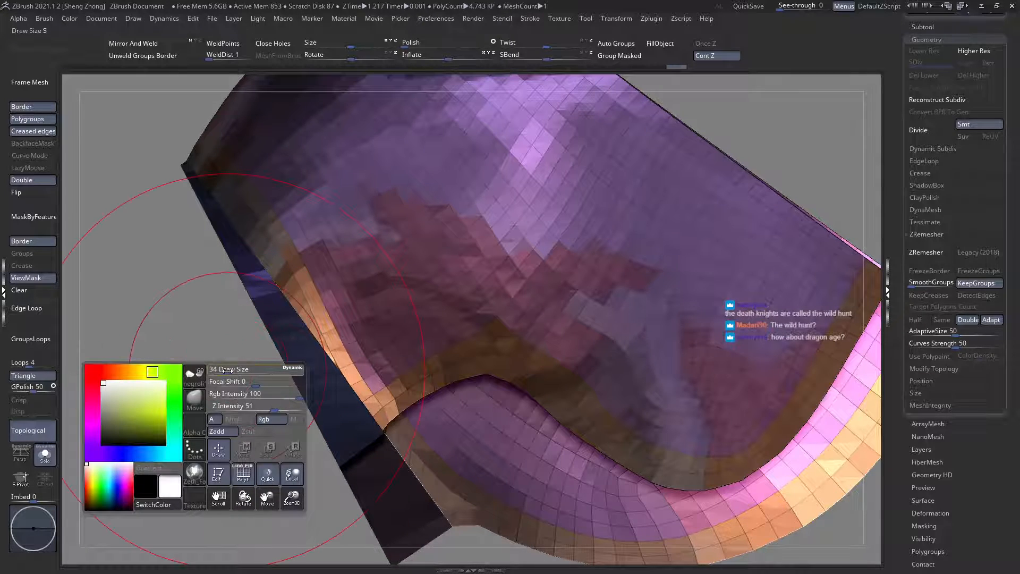
right_click_drag(236, 432, 342, 430)
mouse_move(425, 433)
right_mouse_down()
mouse_move(358, 429)
mouse_move(366, 421)
mouse_move(348, 418)
mouse_move(373, 401)
mouse_move(366, 371)
mouse_move(365, 401)
right_mouse_up()
key("space")
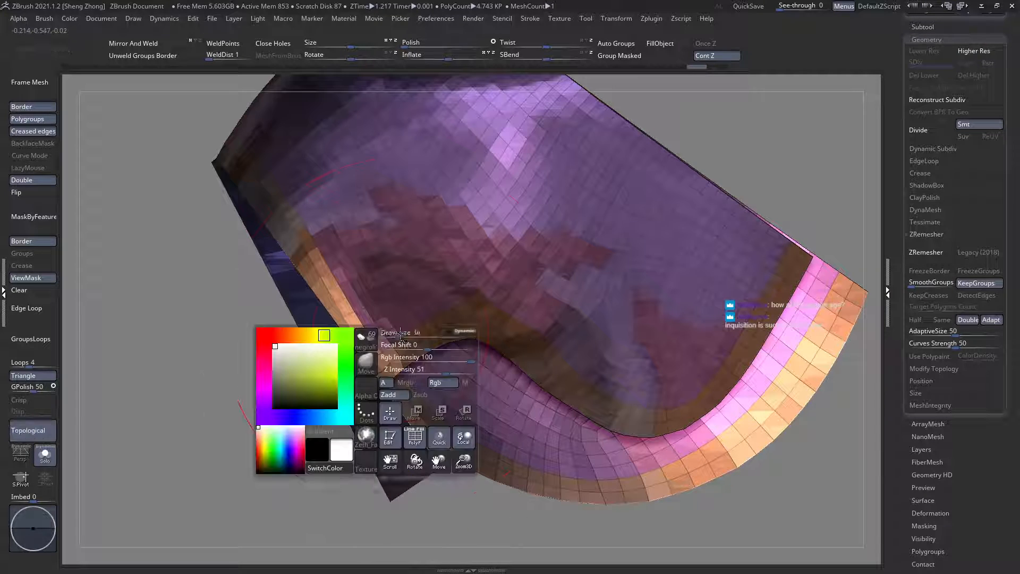
left_click_drag(407, 337, 397, 338)
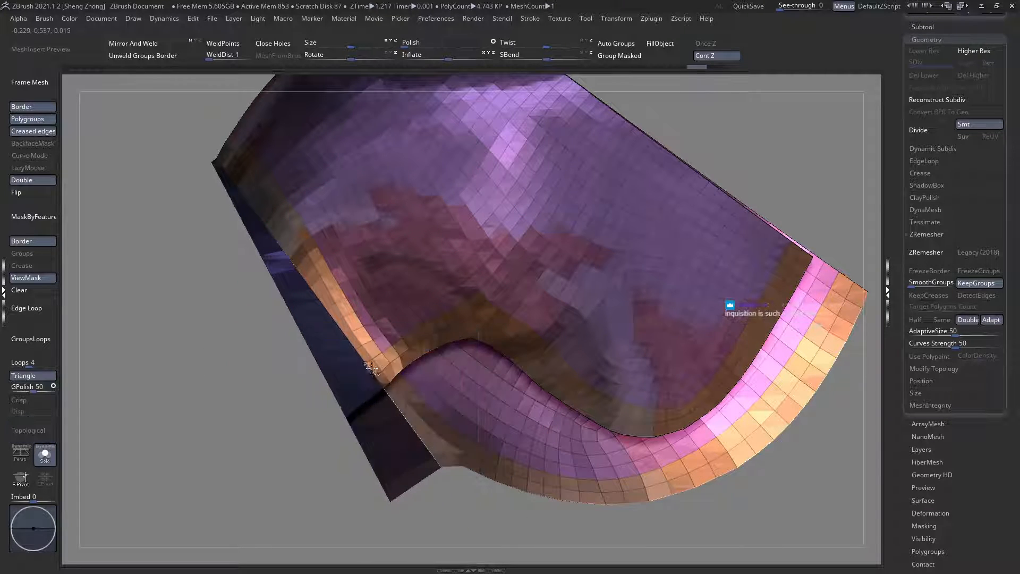
right_click_drag(392, 374, 407, 413, "ctrl")
right_click_drag(440, 346, 307, 332, "ctrl")
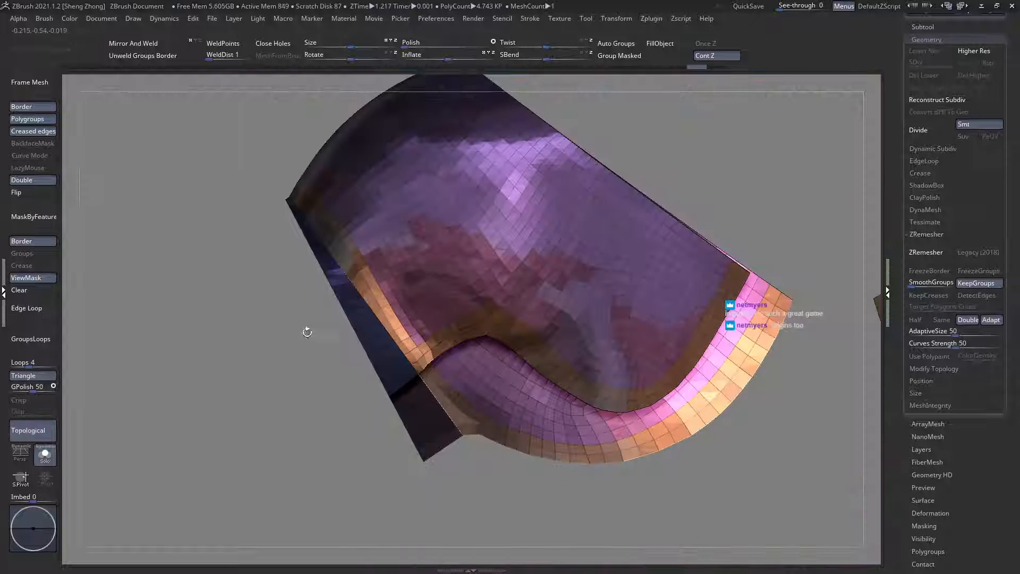
Step: Even out the border polygons at the underarm corner with close-up Move strokes, adjusting the draw size
key("space")
right_click_drag(372, 367, 472, 378)
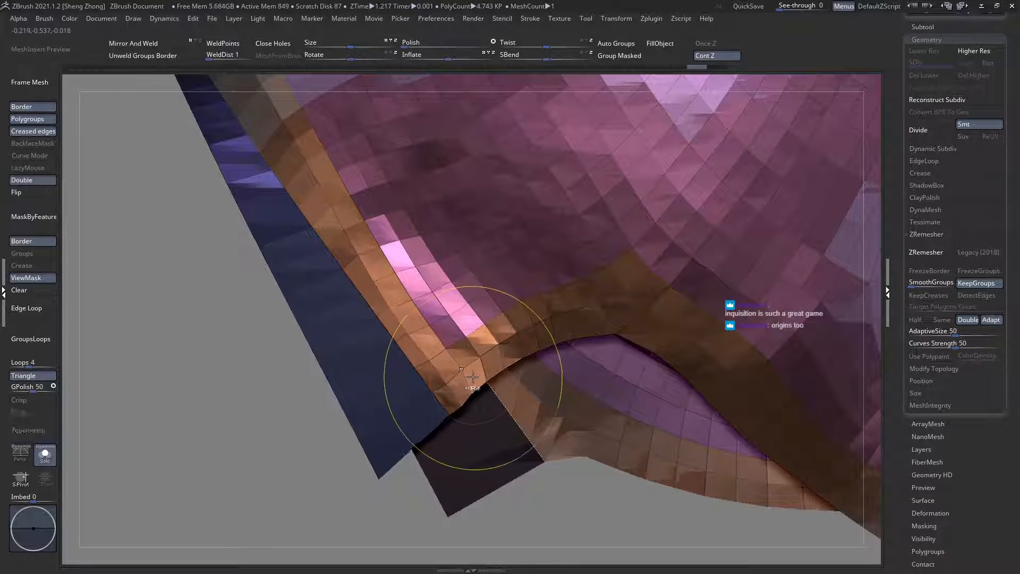
key("space")
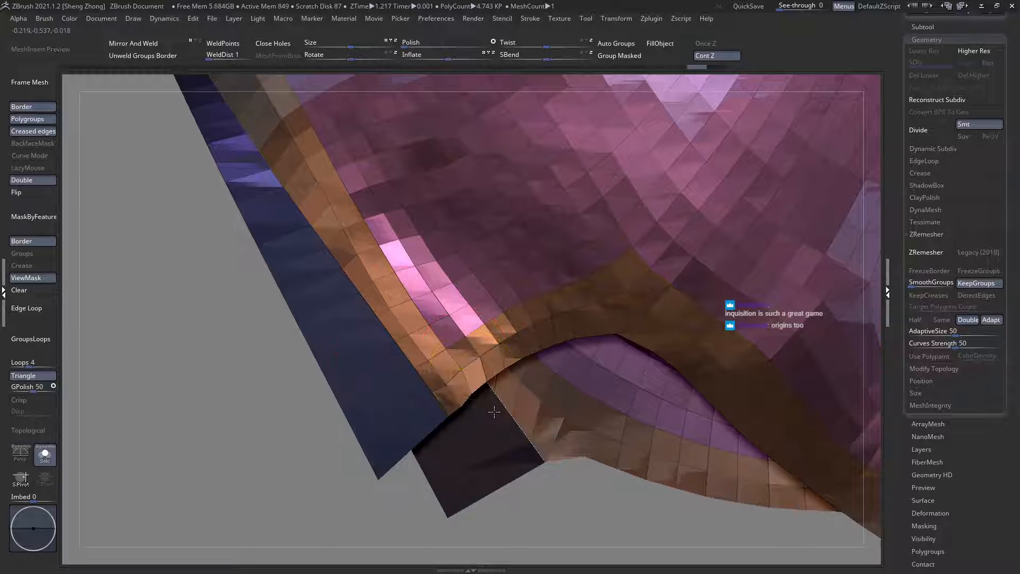
right_click_drag(496, 413, 492, 375, "ctrl")
key("space")
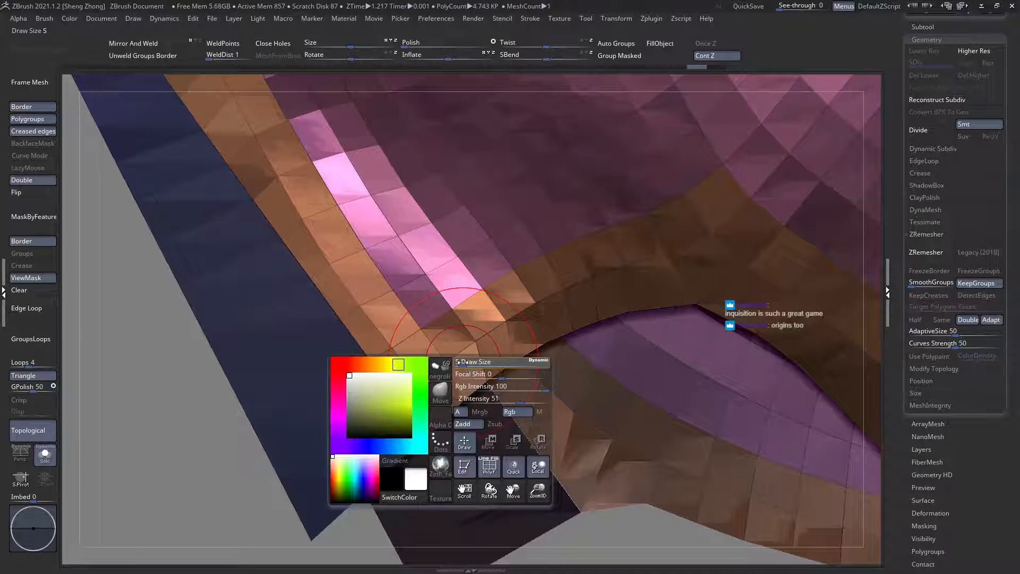
mouse_move(459, 362)
right_mouse_down("ctrl")
mouse_move(466, 391)
mouse_move(466, 360)
right_mouse_up("ctrl")
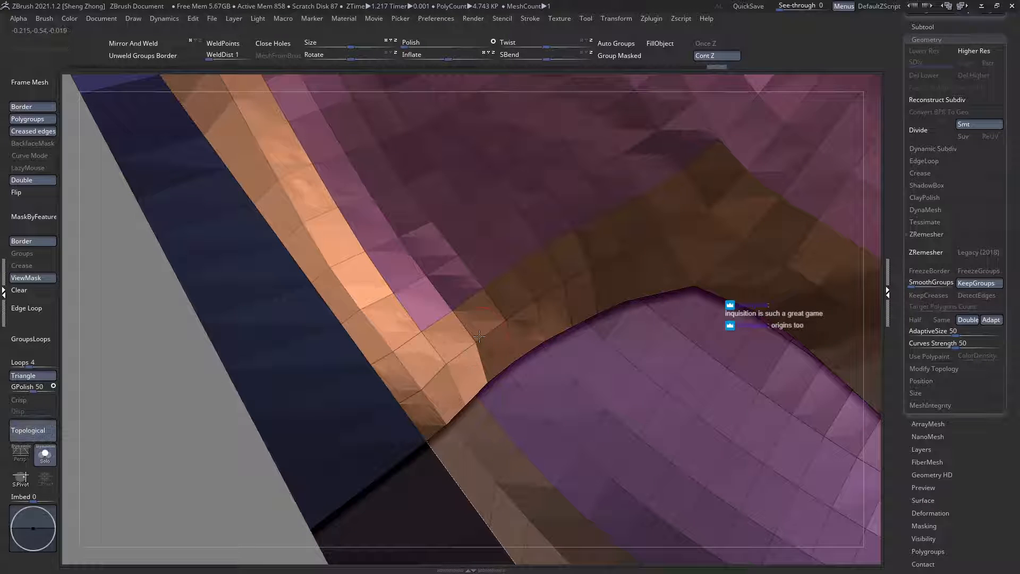
key("space")
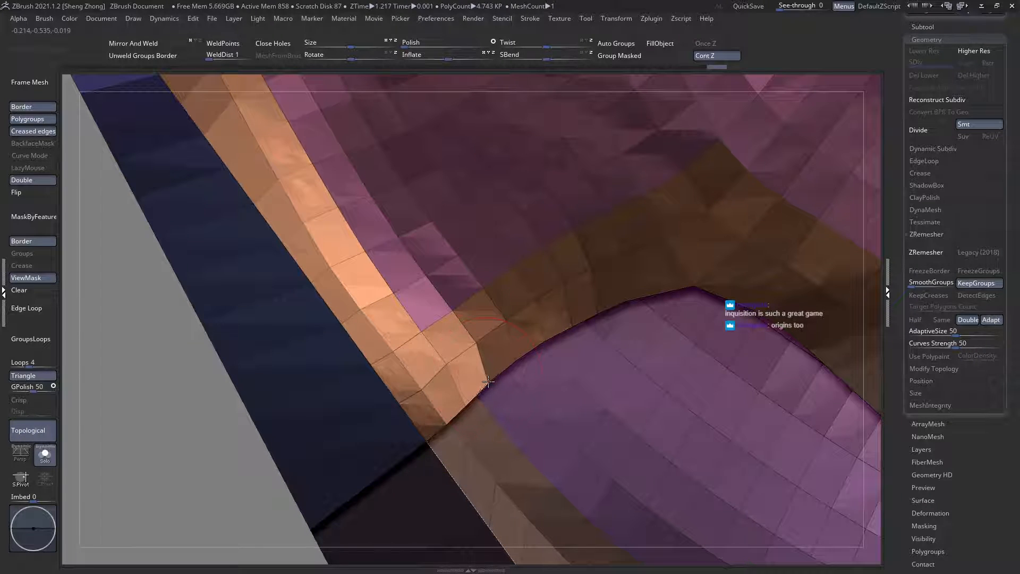
right_click_drag(167, 279, 166, 196, "ctrl")
Step: Clean up the pointed polygons at the peak of the border band above the notch with the ZModeler brush
right_click_drag(478, 354, 444, 396, "alt")
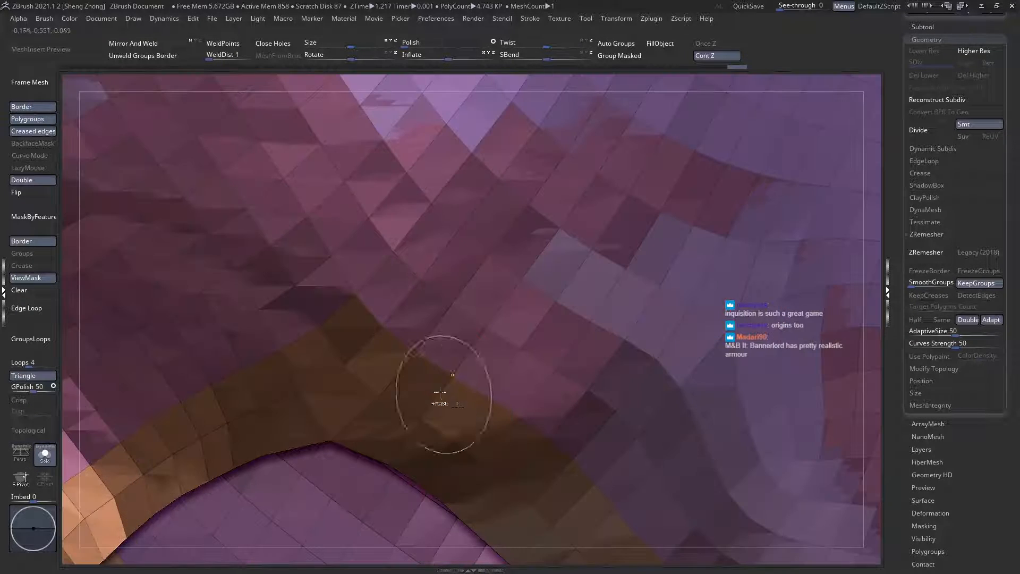
key("space")
key("b")
key("z")
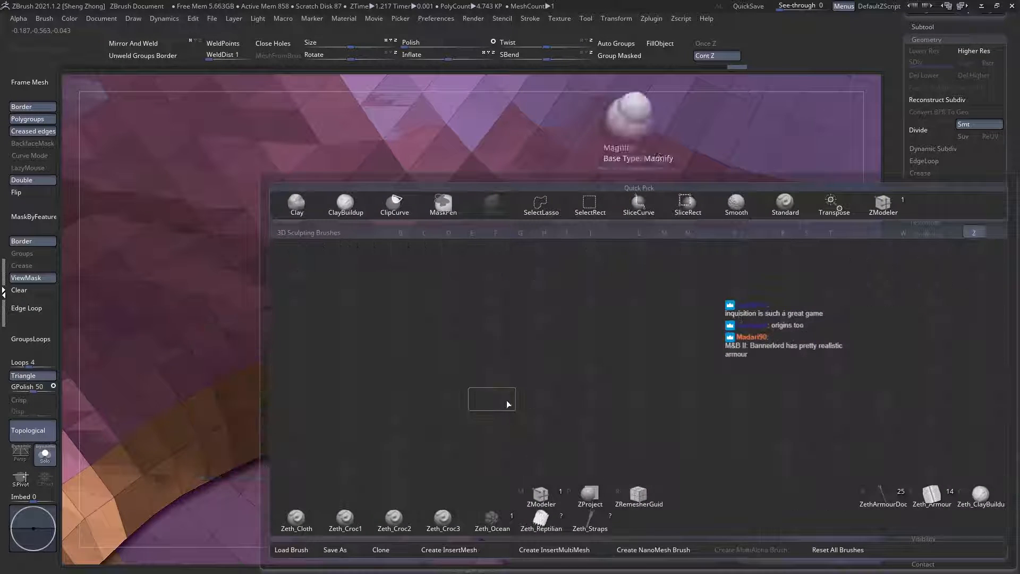
left_click(553, 502)
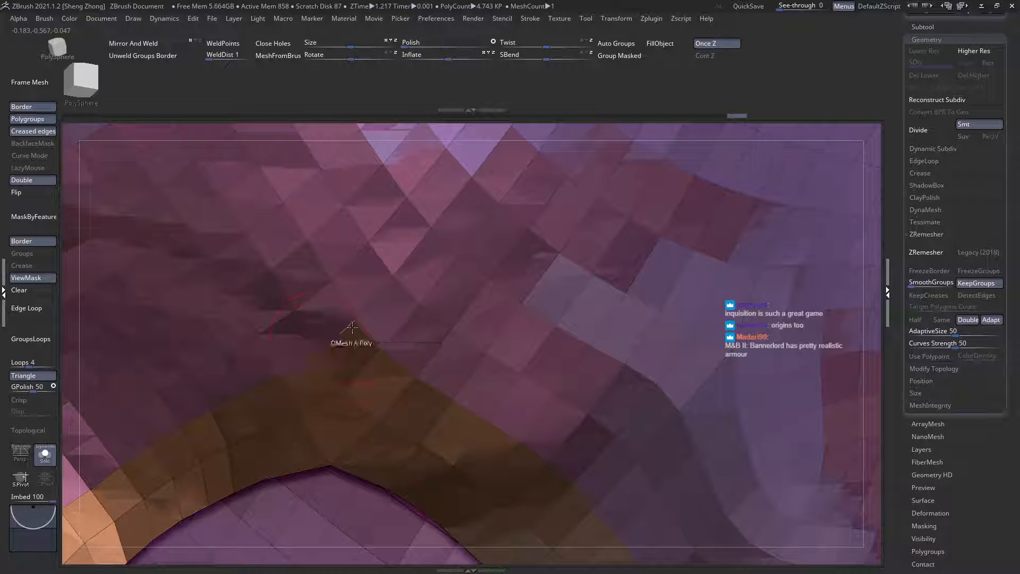
left_click(407, 333)
left_click(353, 320)
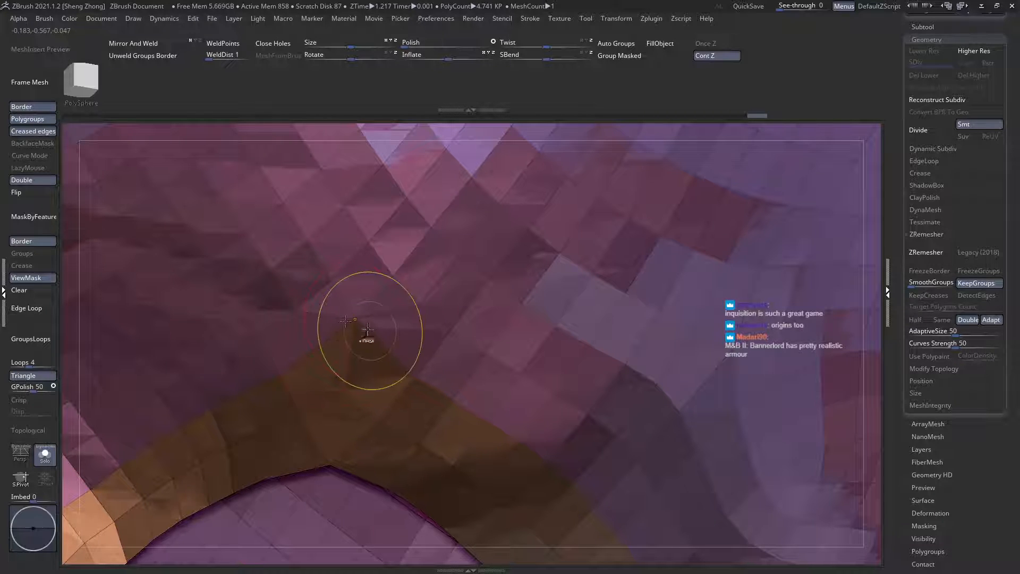
right_click_drag(367, 333, 162, 266, "ctrl")
Step: Round off the peak of the purple plate's border band above the notch with the Move brush
key("space")
left_click(152, 299)
key("m")
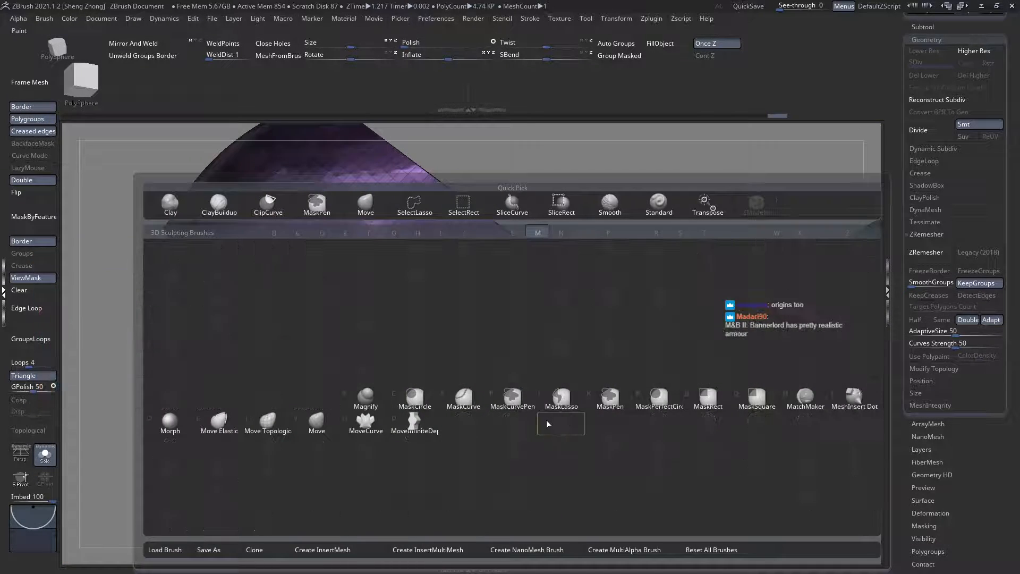
key("v")
mouse_move(392, 375)
right_mouse_down("ctrl")
mouse_move(474, 413)
mouse_move(494, 452)
right_mouse_up("ctrl")
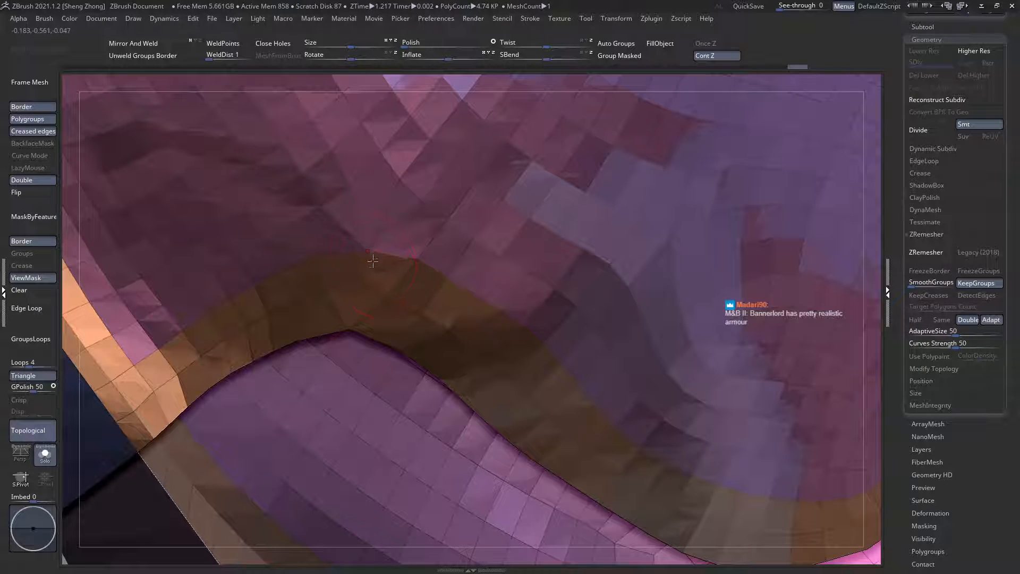
right_click_drag(396, 270, 348, 213)
mouse_move(353, 250)
right_mouse_down()
mouse_move(372, 319)
mouse_move(383, 263)
mouse_move(419, 278)
mouse_move(352, 239)
mouse_move(237, 251)
mouse_move(518, 266)
mouse_move(460, 264)
mouse_move(382, 297)
mouse_move(814, 331)
right_mouse_up()
Step: Isolate the arm-side strip of the opposite, green shoulder plate
key("shift+f")
key("shift+f")
left_click(384, 334, "ctrl+shift")
left_click(356, 325, "ctrl+shift")
right_click_drag(388, 340, 406, 374, "ctrl")
left_click(476, 395, "ctrl+shift")
left_click(391, 381, "ctrl+shift")
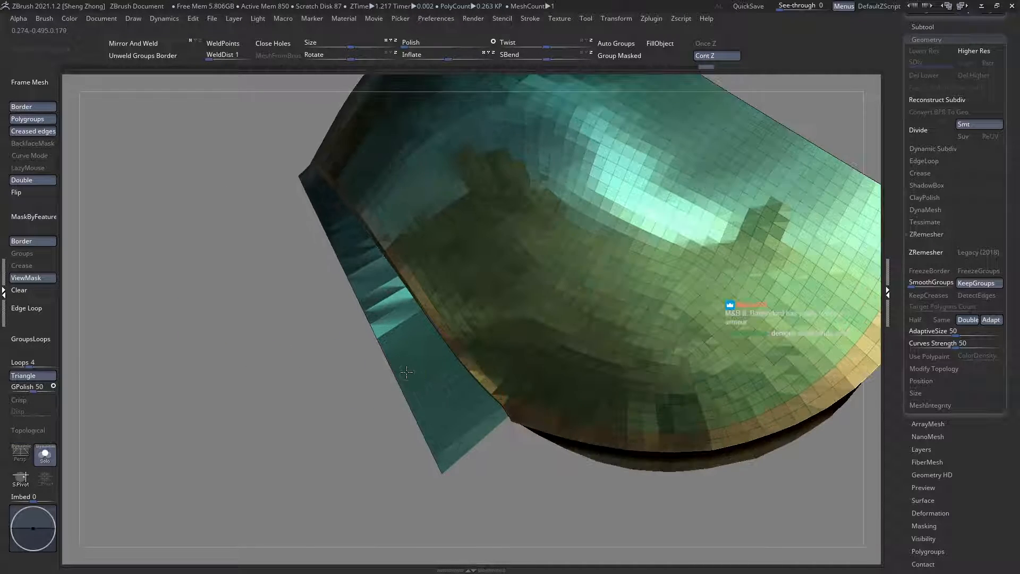
left_click(417, 374, "ctrl+shift")
Step: Clear the mask and straighten the long edges of the isolated arm-side strip
key("space")
key("b")
key("z")
key("m")
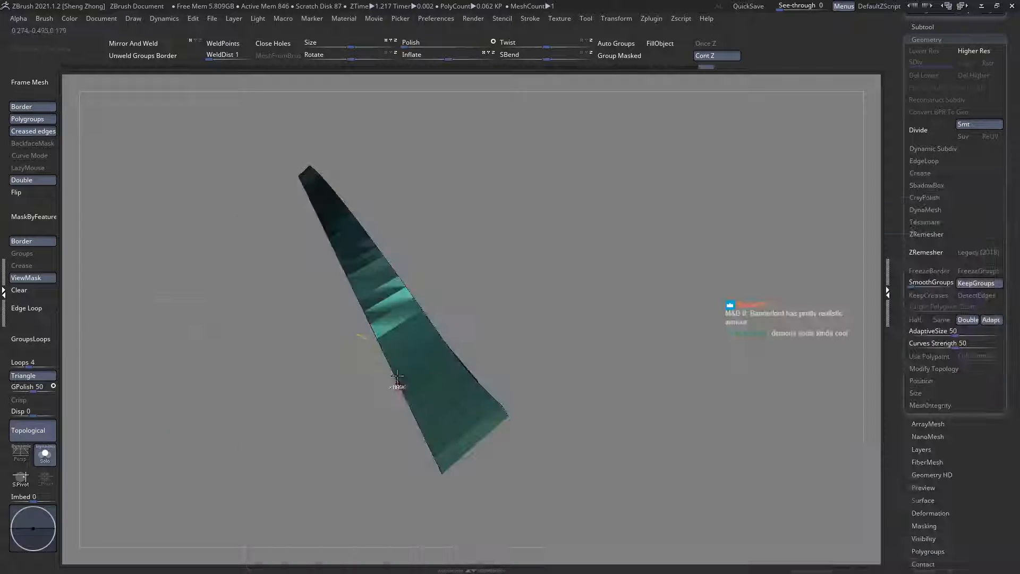
left_click(33, 292)
right_click_drag(372, 380, 587, 483, "ctrl")
right_click_drag(354, 348, 313, 373, "alt")
left_click_drag(251, 161, 446, 408, "ctrl+shift")
mouse_move(473, 449)
left_mouse_down("ctrl+shift")
mouse_move(706, 387)
mouse_move(741, 361)
left_mouse_up("ctrl+shift")
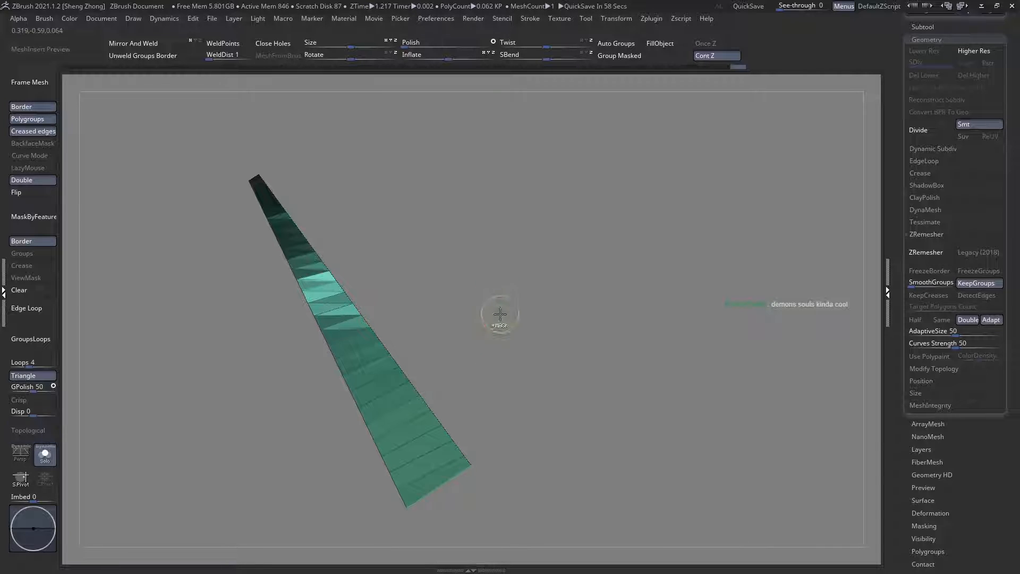
left_click_drag(494, 314, 399, 313)
left_click_drag(254, 257, 388, 268)
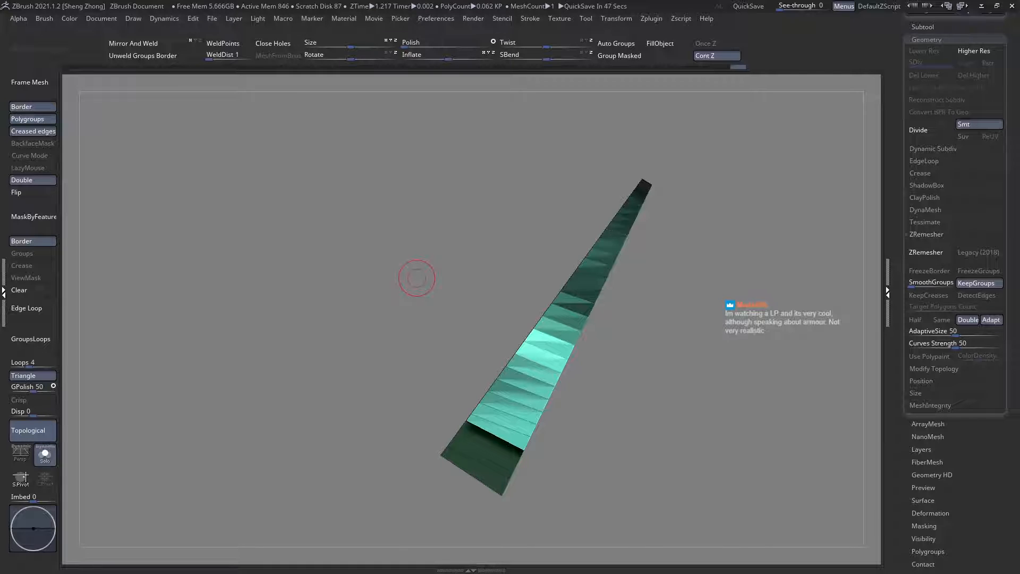
Step: Bring back the green shoulder plate's hidden parts and isolate its border band
left_click_drag(449, 275, 489, 313, "alt")
left_click(560, 312, "ctrl+shift")
mouse_move(425, 333)
right_mouse_down()
mouse_move(372, 329)
mouse_move(462, 326)
mouse_move(483, 337)
mouse_move(379, 348)
right_mouse_up()
left_click(462, 325, "ctrl+shift")
right_click_drag(508, 354, 525, 429, "alt")
right_click(386, 317)
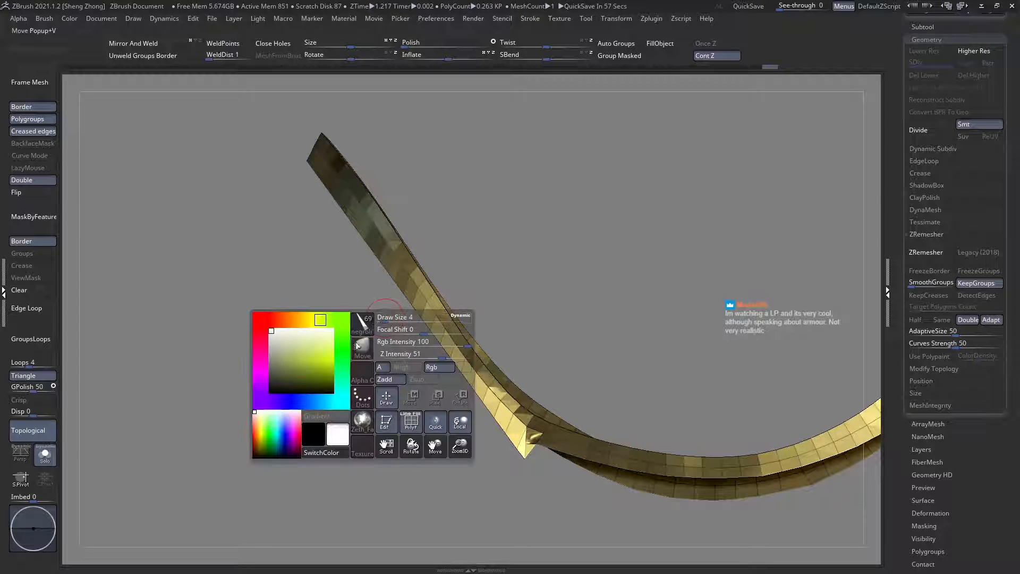
Step: Try to clip the border band's arm-side edge along a straight line down to the underarm tip
key("b")
key("c")
key("b")
mouse_move(528, 498)
left_mouse_down("ctrl+shift")
mouse_move(387, 352)
mouse_move(330, 246)
mouse_move(342, 242)
mouse_move(329, 202)
left_mouse_up("ctrl+shift")
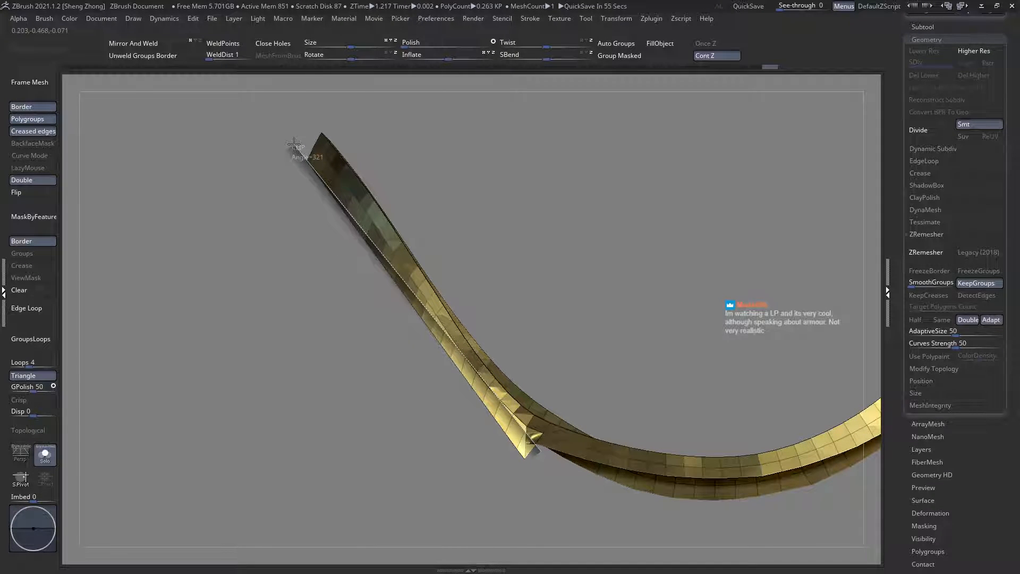
left_click_drag(293, 144, 294, 144, "ctrl+shift")
right_click_drag(344, 207, 501, 449, "ctrl")
right_click_drag(286, 348, 384, 344, "alt")
key("ctrl+z")
Step: Try to adjust the pointed tip of the isolated border band at the underarm corner
key("ctrl+z")
key("ctrl+z")
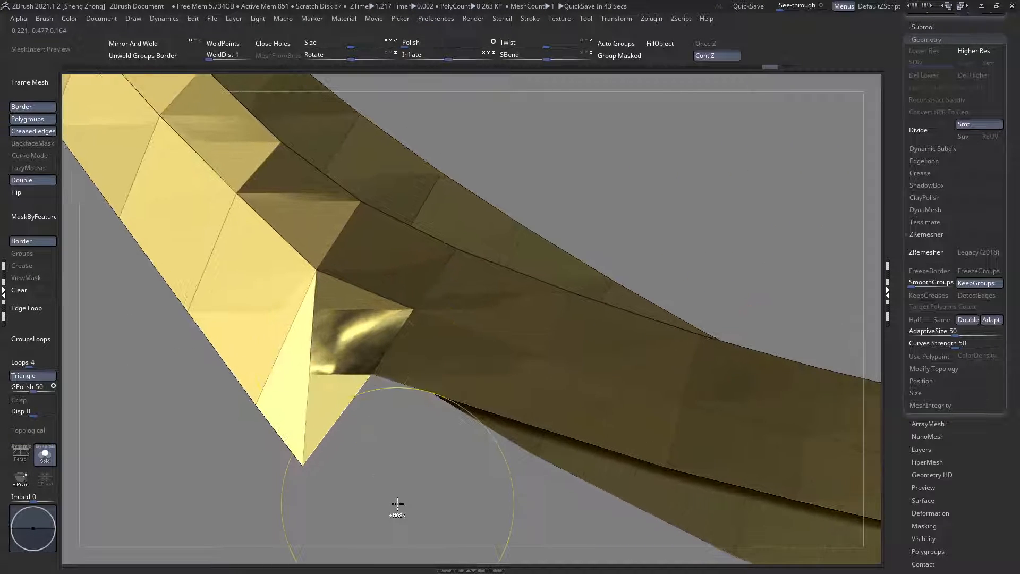
left_click_drag(395, 501, 243, 424, "ctrl")
left_click(243, 424, "ctrl")
key("ctrl+z")
key("ctrl+z")
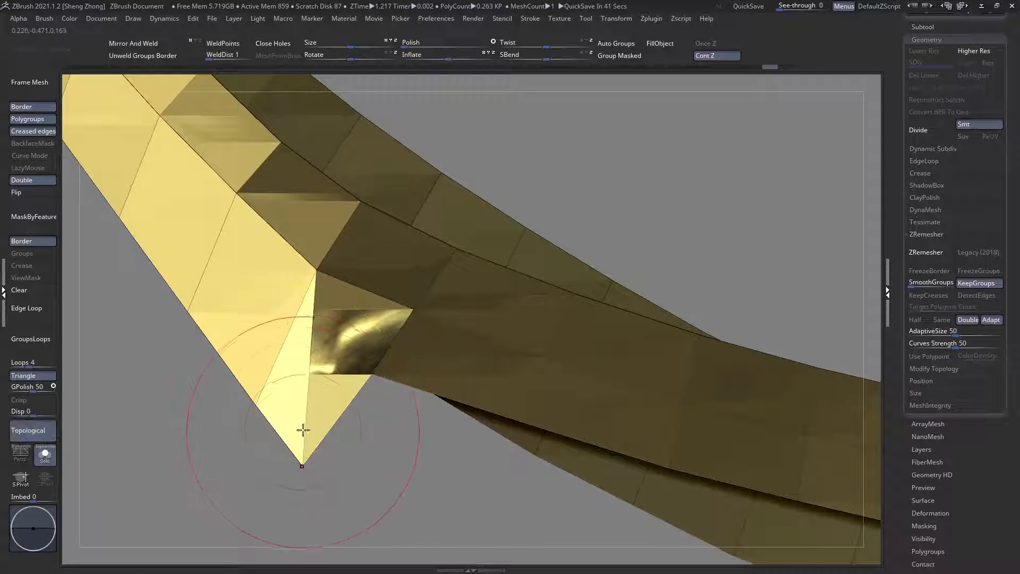
mouse_move(303, 429)
right_mouse_down()
mouse_move(292, 412)
mouse_move(303, 427)
right_mouse_up()
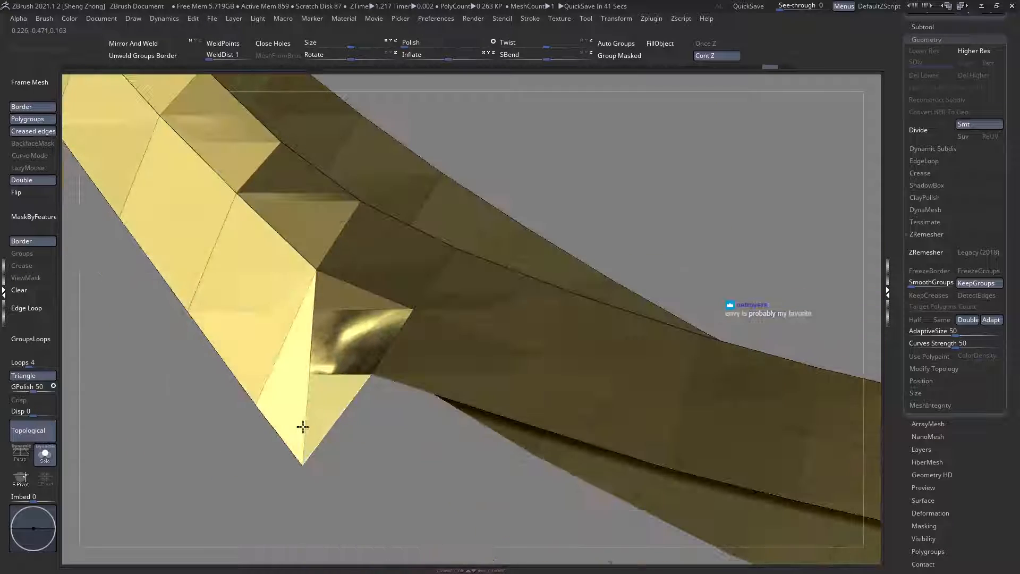
right_click_drag(366, 435, 291, 456, "ctrl")
left_click(291, 455, "ctrl+shift")
mouse_move(329, 428)
right_mouse_down()
mouse_move(371, 401)
mouse_move(416, 390)
mouse_move(437, 437)
right_mouse_up()
left_click(382, 401, "ctrl+shift")
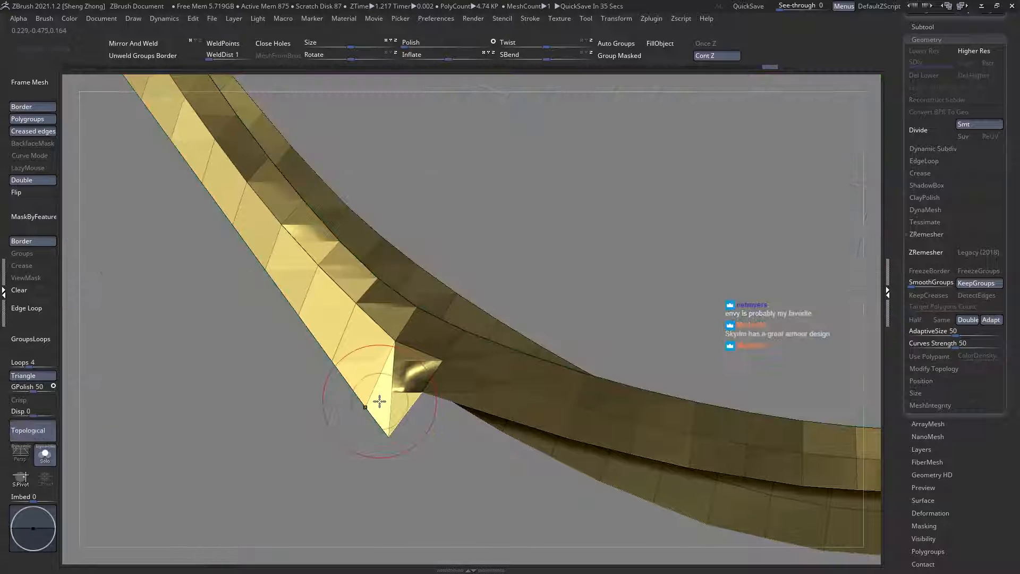
Step: Show the full plate and try to stitch the border band's tip to the neighbouring notch point with the ZModeler brush
key("space")
left_click(287, 419)
key("z")
left_click(526, 485)
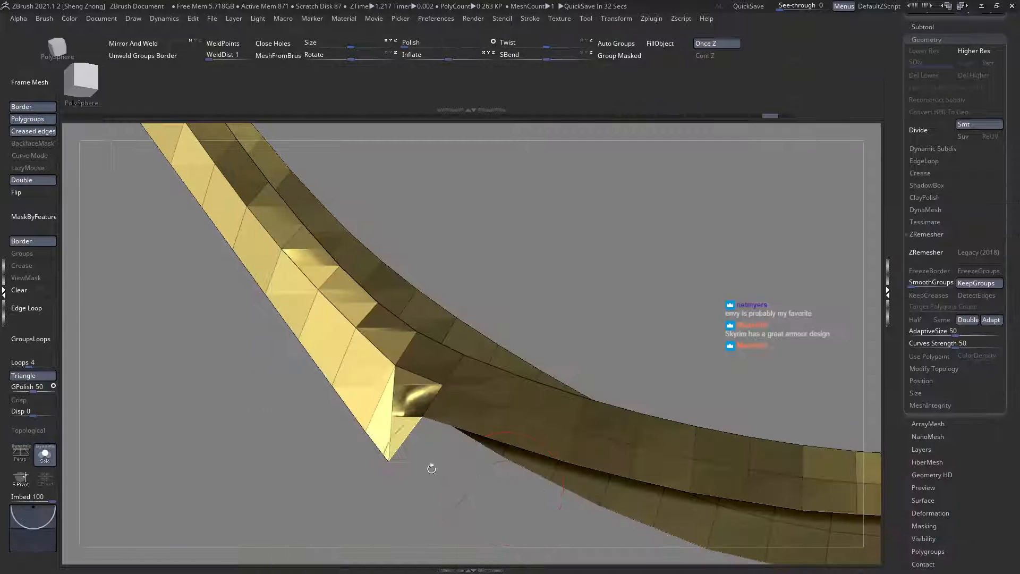
left_click(278, 410, "ctrl+shift")
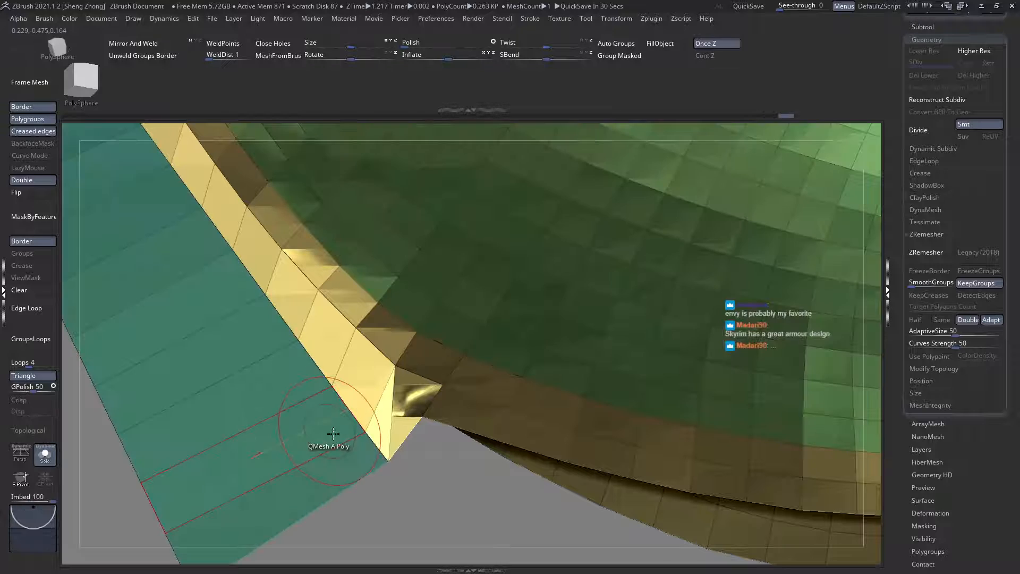
left_click(387, 460)
left_click(423, 418)
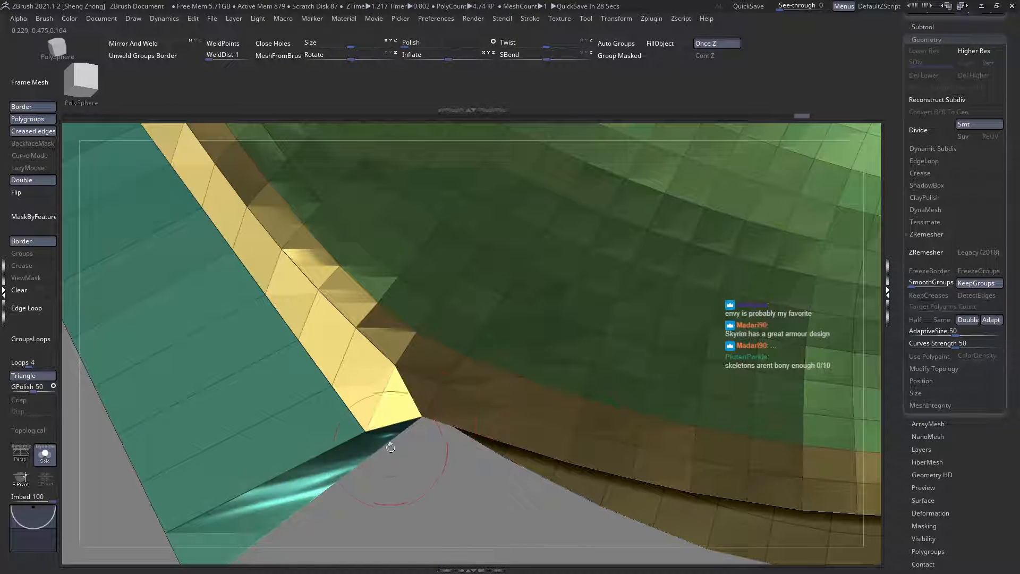
key("ctrl+z")
key("ctrl+z")
left_click(422, 417)
key("ctrl+z")
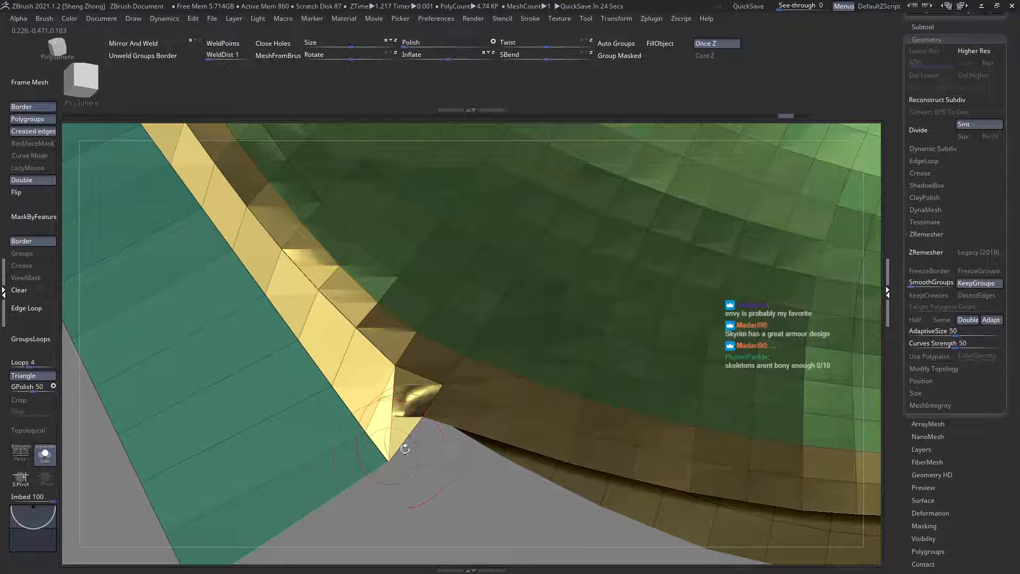
Step: Try stitching the notch point back to the strip's lower corner point from a steeper angle
key("ctrl+shift+z")
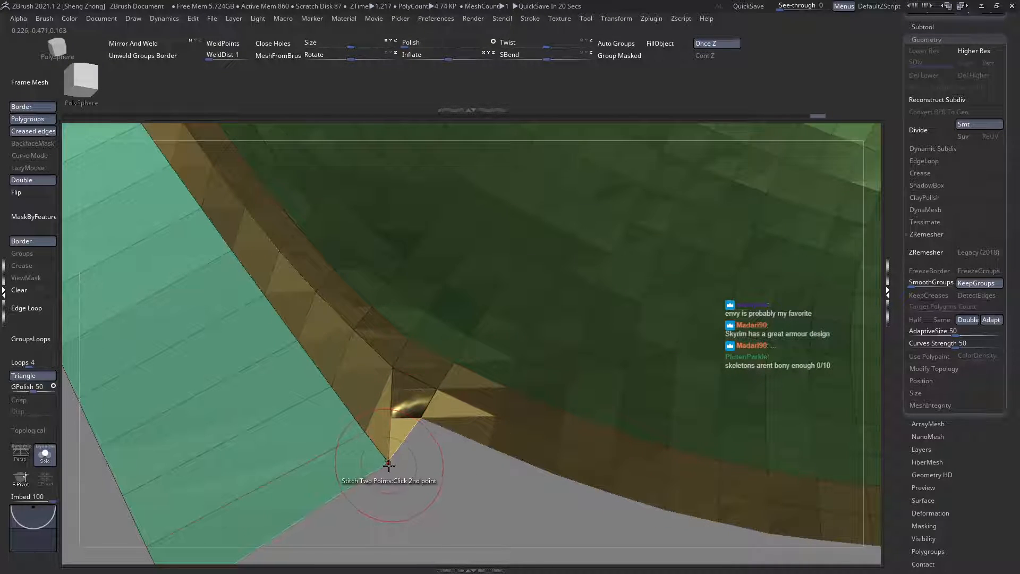
right_click_drag(405, 432, 398, 458)
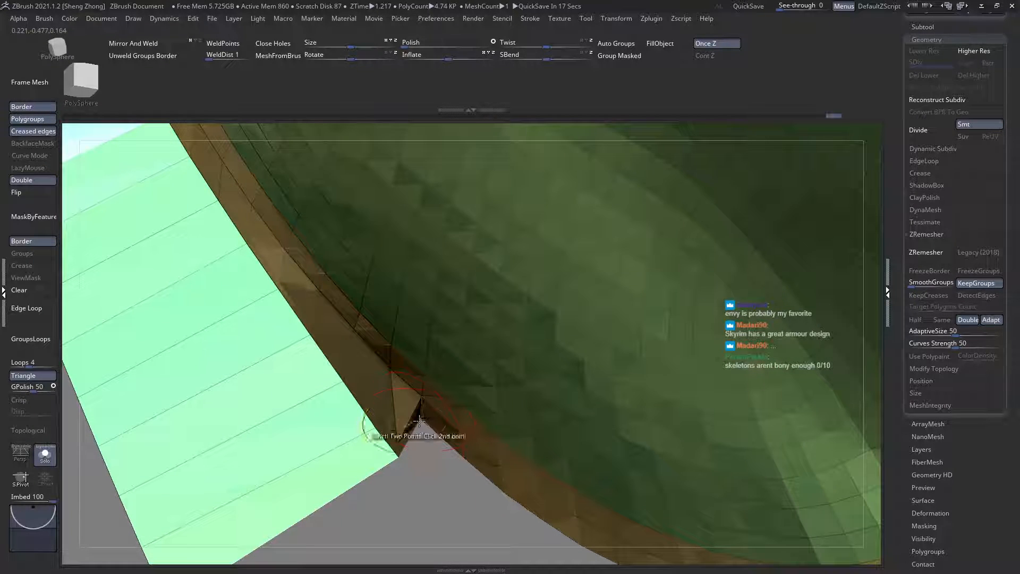
left_click(420, 419)
left_click(419, 419)
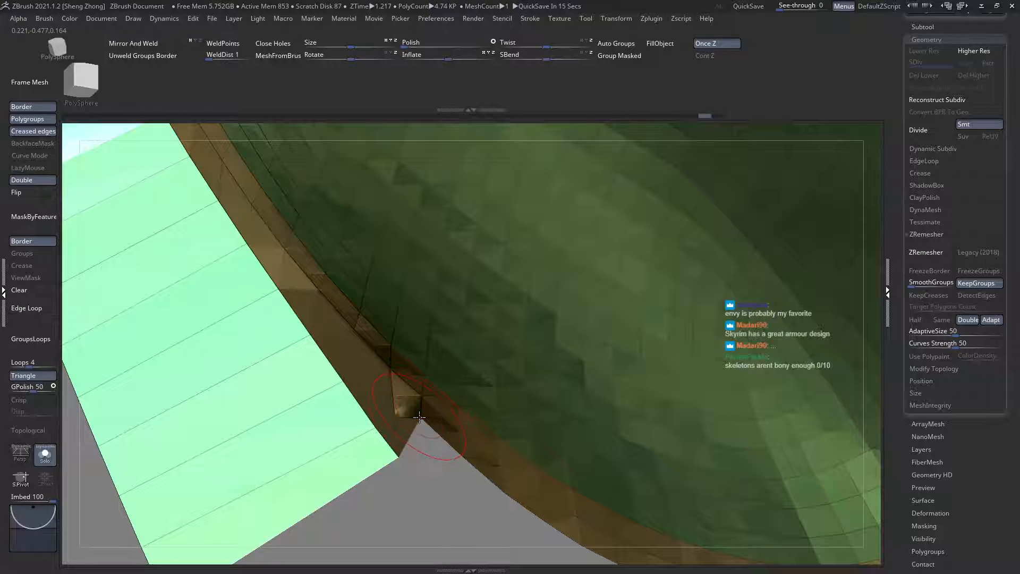
left_click(400, 456)
right_click_drag(383, 422, 226, 286)
key("ctrl+z")
Step: Examine the underarm corner from outside and inside, switching double-sided display off and on again
right_click_drag(409, 366, 437, 419, "ctrl")
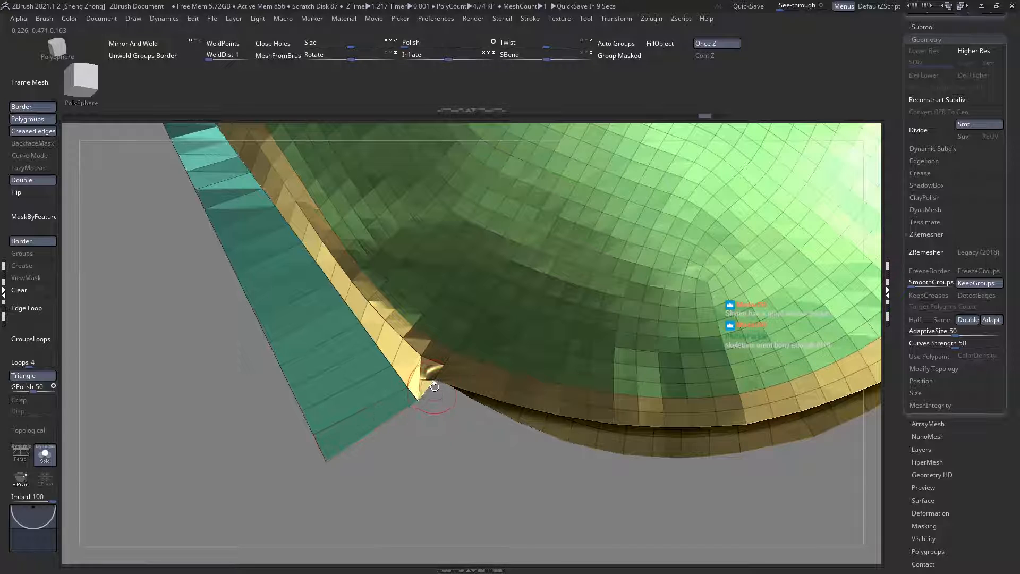
right_click_drag(434, 381, 362, 286)
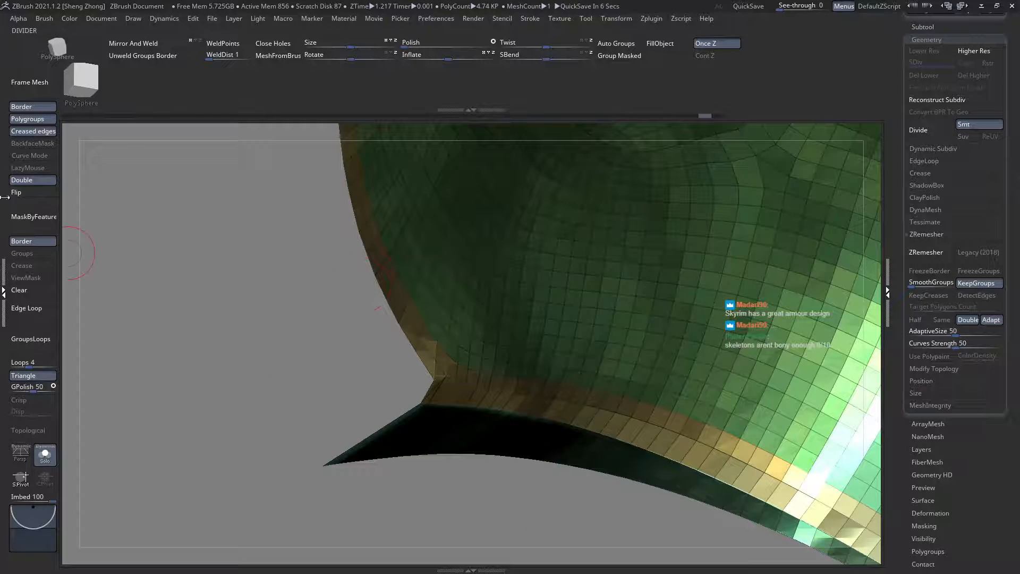
left_click(20, 179)
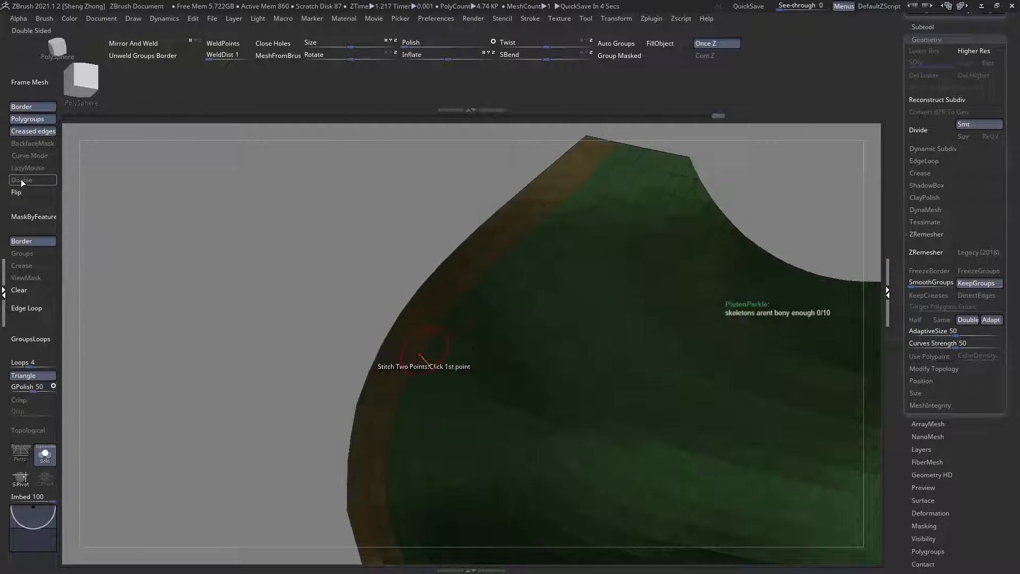
left_click(20, 180)
mouse_move(248, 276)
right_mouse_down()
mouse_move(282, 296)
mouse_move(328, 371)
mouse_move(456, 394)
right_mouse_up()
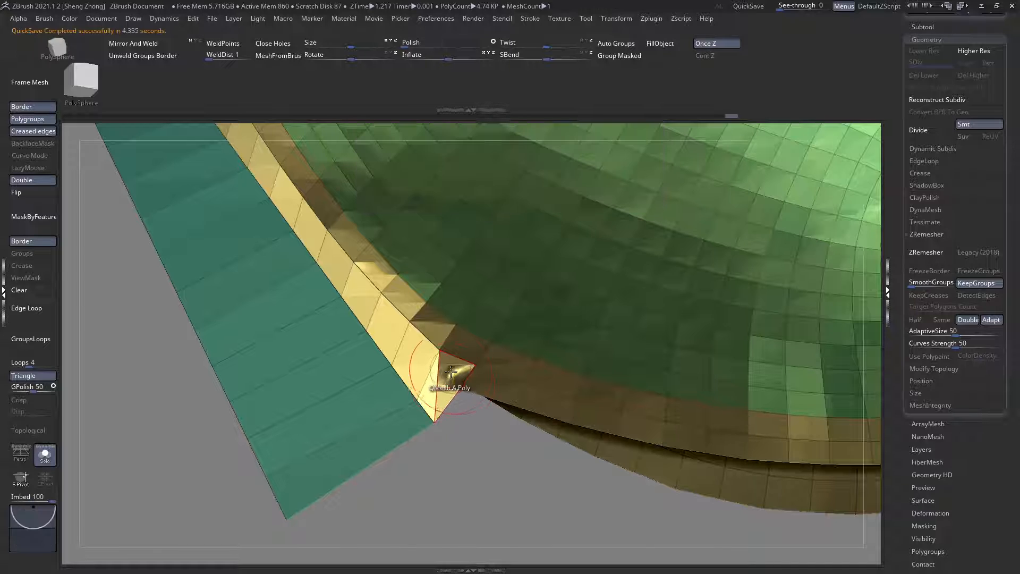
Step: Pull the folded border polygons at the underarm corner down and outward with a Move brush to fill the notch
right_click(451, 383)
right_click(148, 373)
left_click(154, 339)
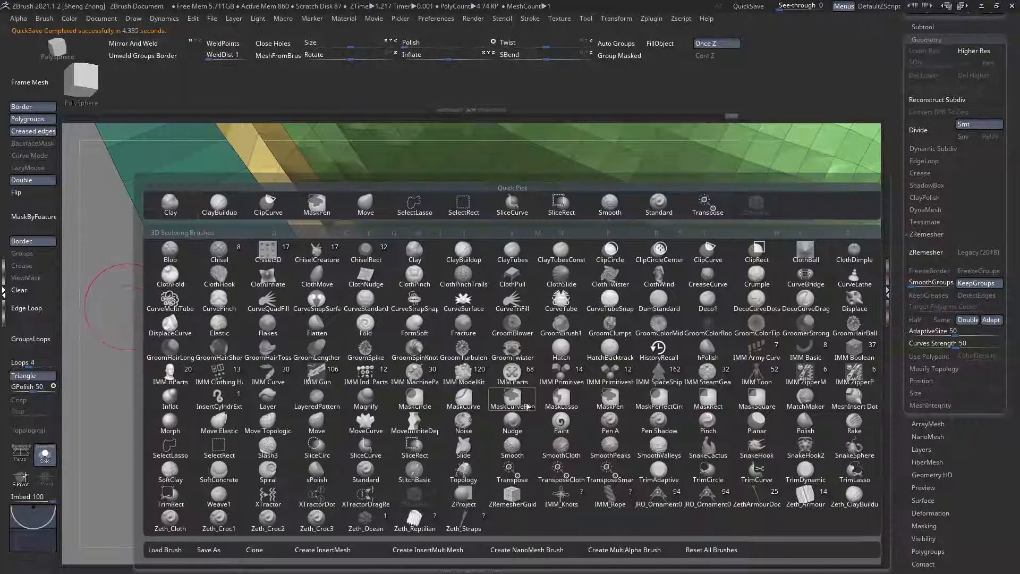
key("m")
key("t")
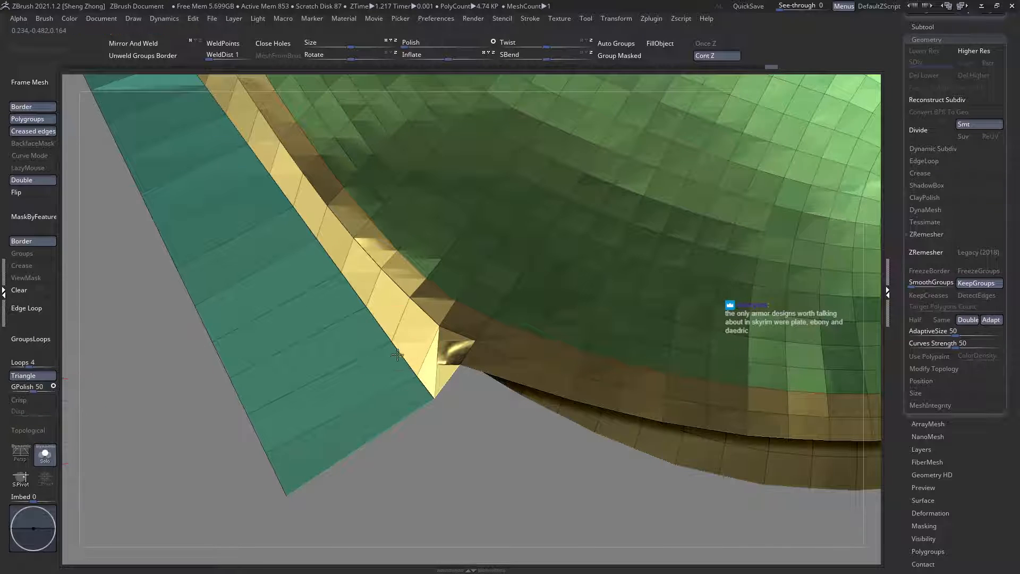
right_click_drag(397, 355, 443, 358)
mouse_move(469, 364)
left_mouse_down()
mouse_move(457, 437)
mouse_move(470, 425)
left_mouse_up()
right_click_drag(471, 399, 468, 366)
mouse_move(467, 366)
left_mouse_down()
mouse_move(480, 399)
mouse_move(511, 399)
left_mouse_up()
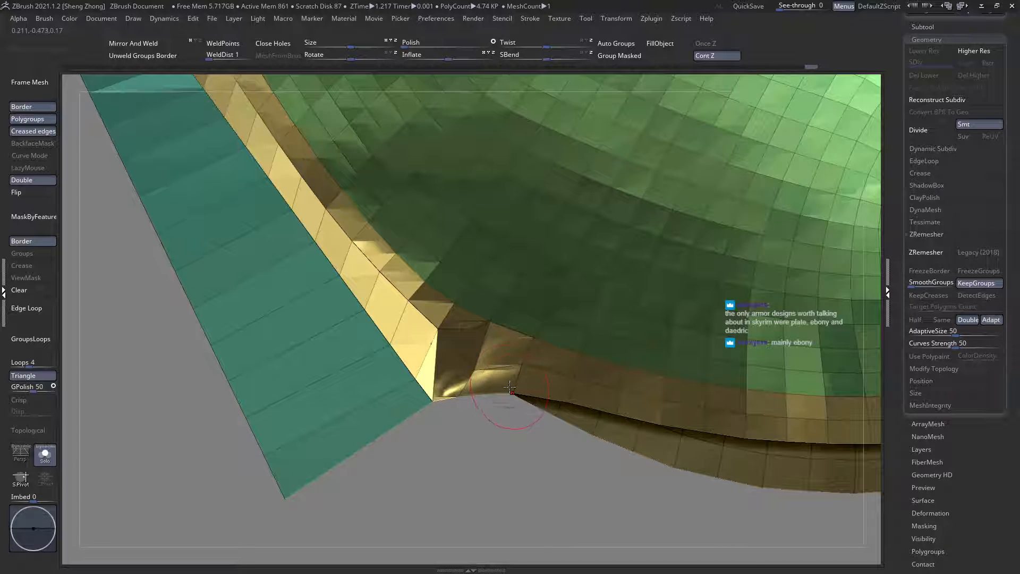
Step: Examine both shoulder plates from other angles, isolating the purple plate's border bands and showing the full plates again
key("f")
left_click_drag(206, 244, 428, 311)
right_click_drag(213, 303, 262, 310)
key("shift+f")
right_click_drag(408, 309, 403, 345, "alt")
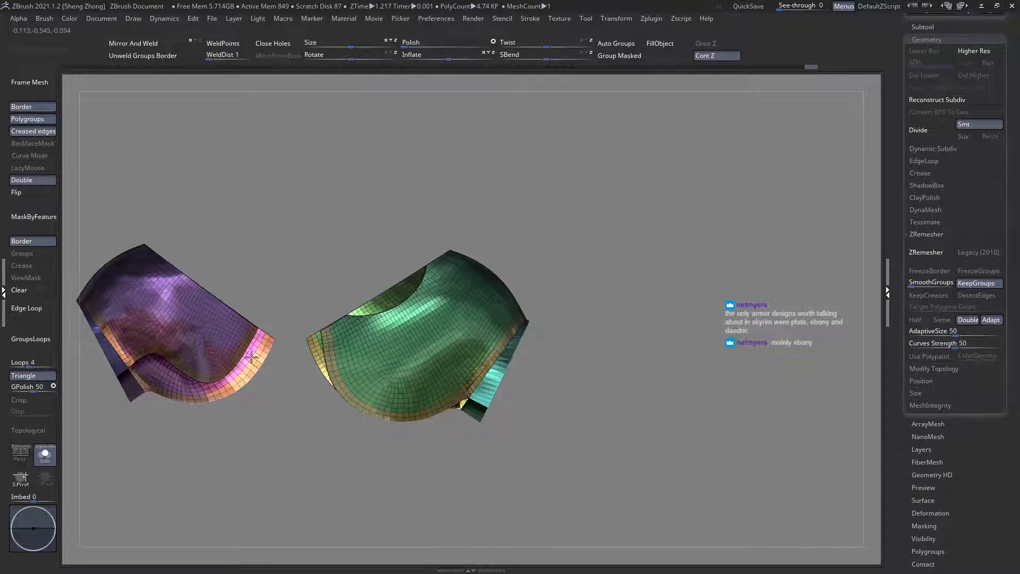
right_click_drag(209, 352, 333, 425, "alt")
right_click_drag(257, 366, 371, 381, "ctrl")
left_click(32, 295)
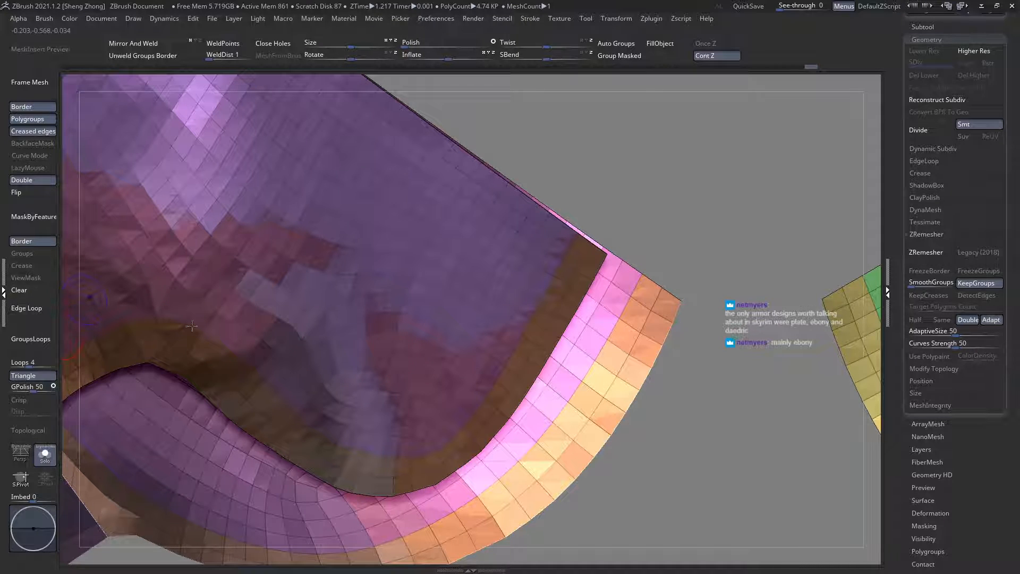
key("shift+f")
key("shift+f")
left_click(416, 484, "ctrl+shift")
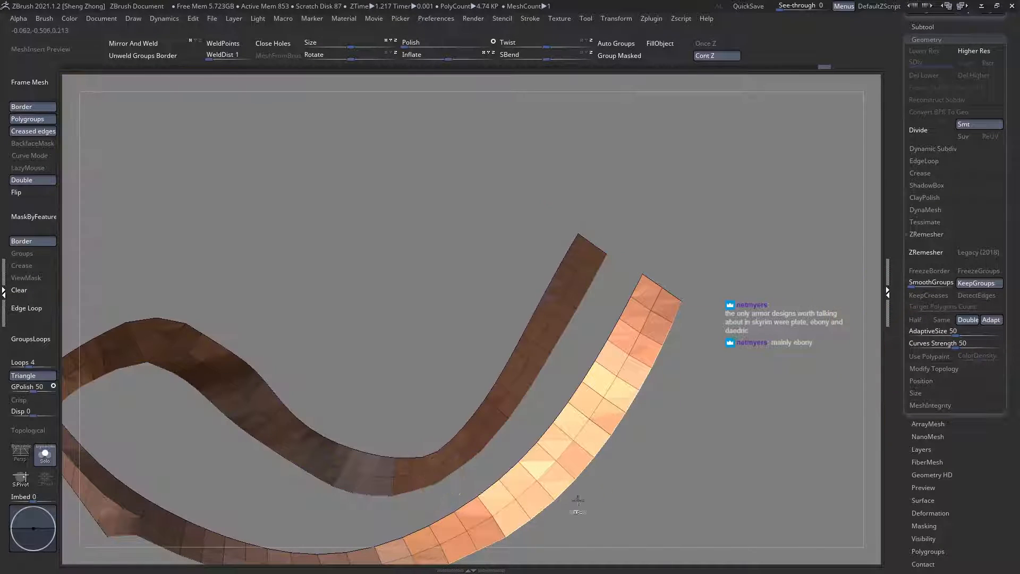
right_click_drag(578, 498, 318, 345, "ctrl")
left_click(569, 517, "ctrl")
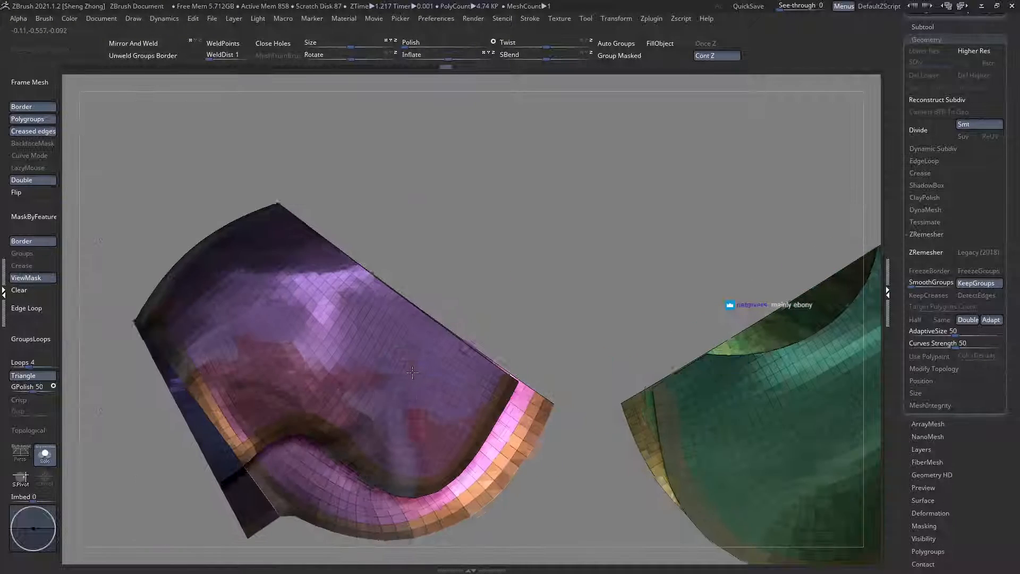
Step: Rework the surface of the purple plate's lower lobe with brush strokes, viewing it from several angles
key("space")
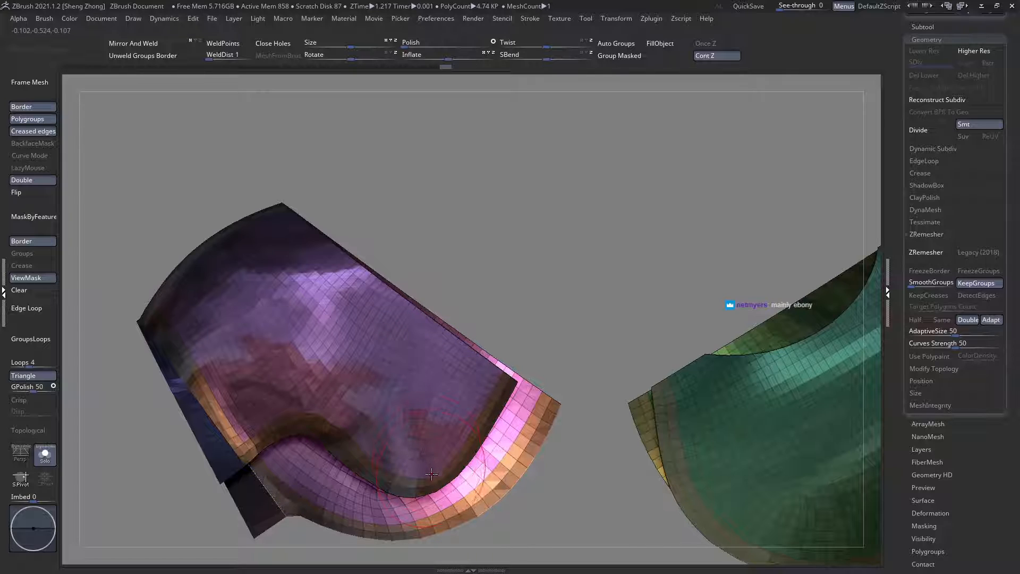
mouse_move(417, 457)
right_mouse_down("ctrl")
mouse_move(437, 474)
mouse_move(434, 452)
mouse_move(452, 507)
right_mouse_up("ctrl")
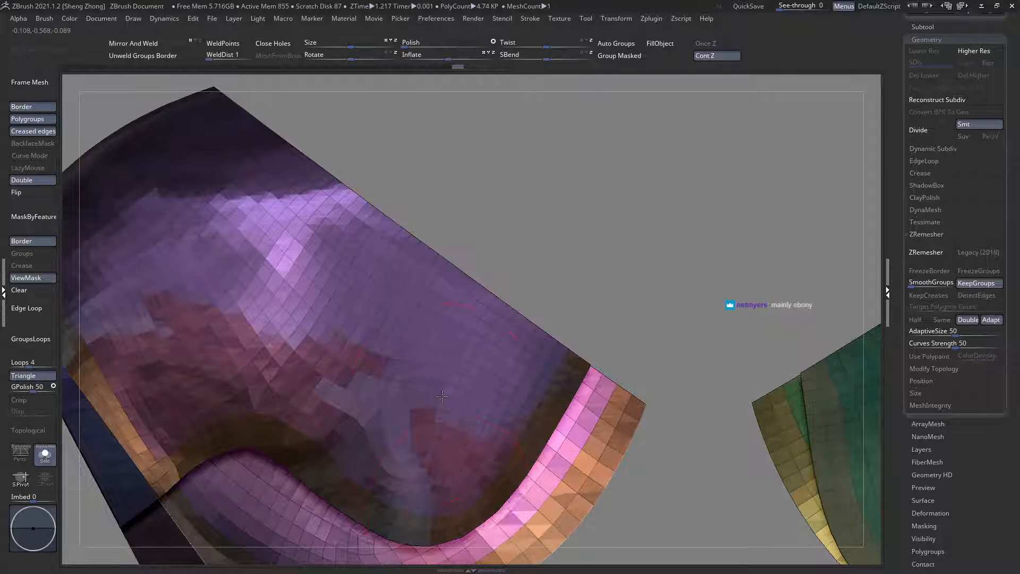
key("space")
left_click_drag(455, 516, 436, 486)
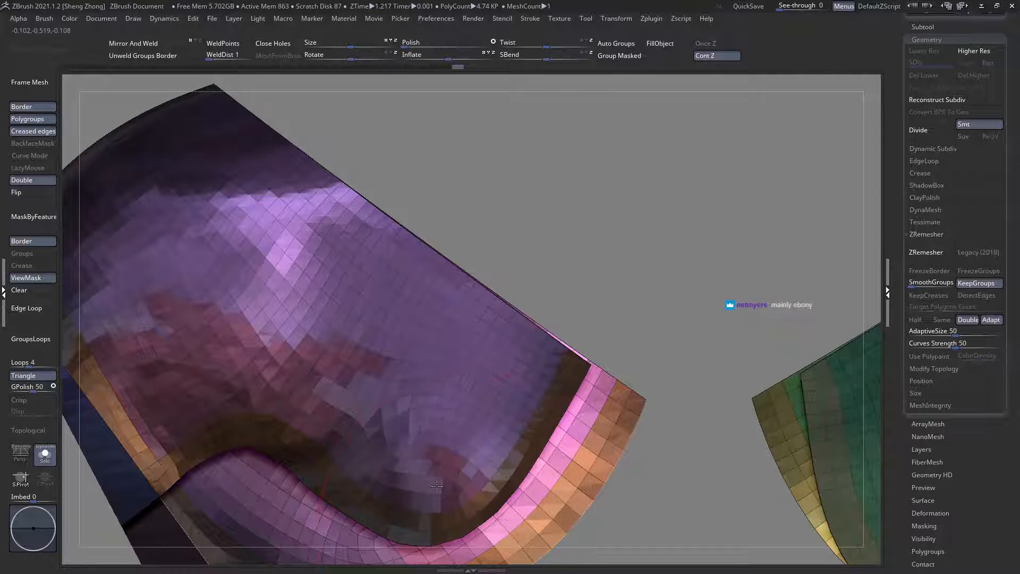
right_click_drag(462, 509, 478, 457)
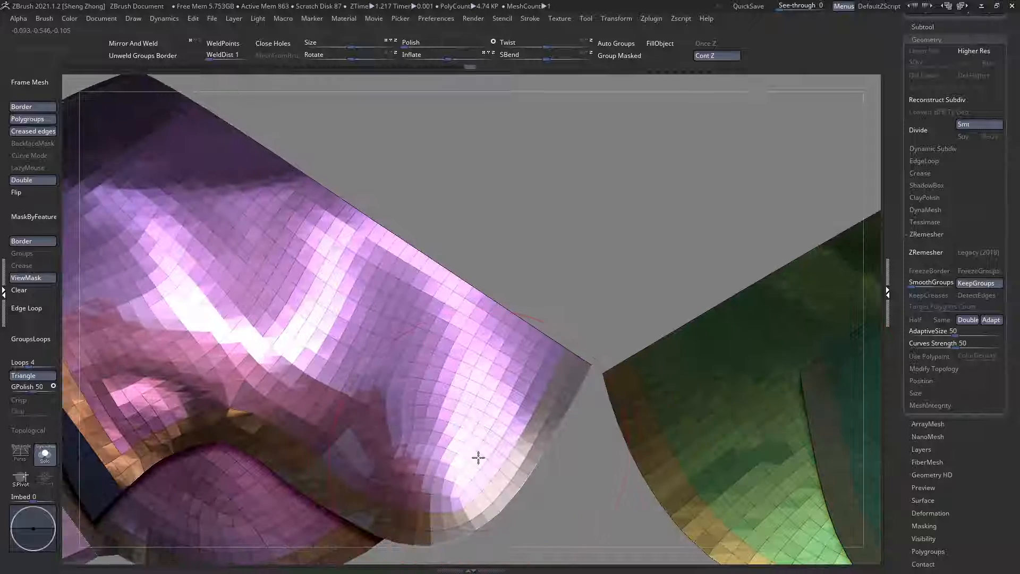
key("space")
right_click_drag(413, 413, 417, 369)
mouse_move(443, 434)
right_mouse_down()
mouse_move(449, 420)
mouse_move(452, 435)
right_mouse_up()
right_click(451, 437)
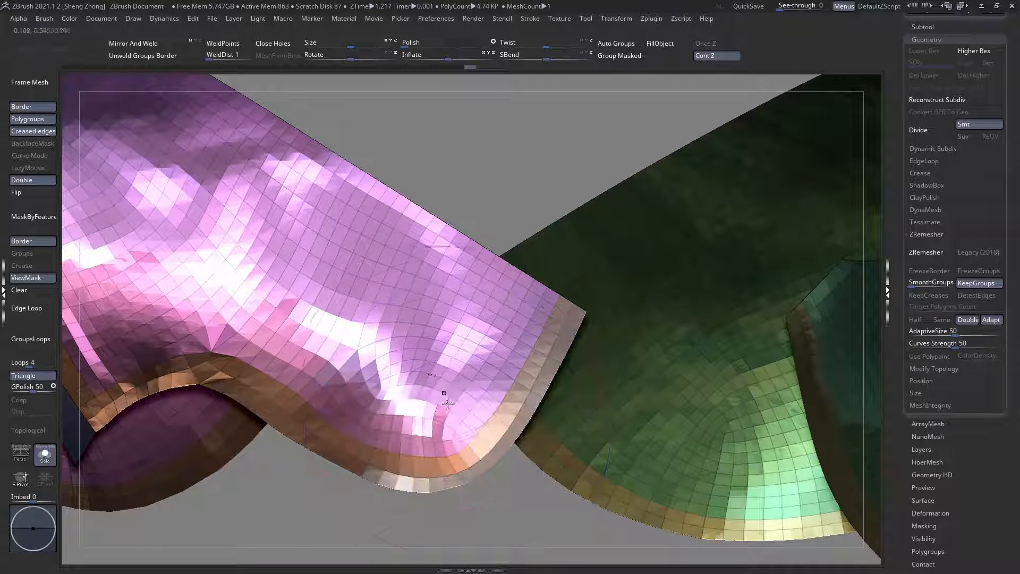
right_click_drag(444, 394, 436, 397)
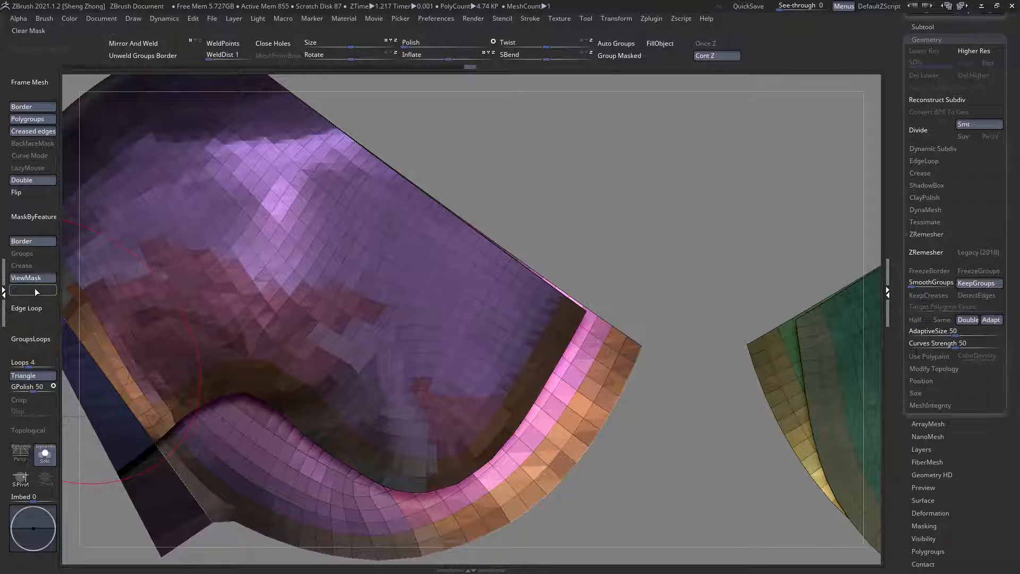
Step: Clear the mask and isolate the purple plate's main panel, hiding its border bands and the surrounding armour pieces
left_click(34, 291)
right_click_drag(430, 346, 521, 351, "ctrl")
left_click(395, 312, "ctrl+shift")
left_click_drag(642, 237, 333, 532, "ctrl+shift")
right_click_drag(444, 396, 415, 398)
right_click_drag(520, 391, 507, 359, "alt")
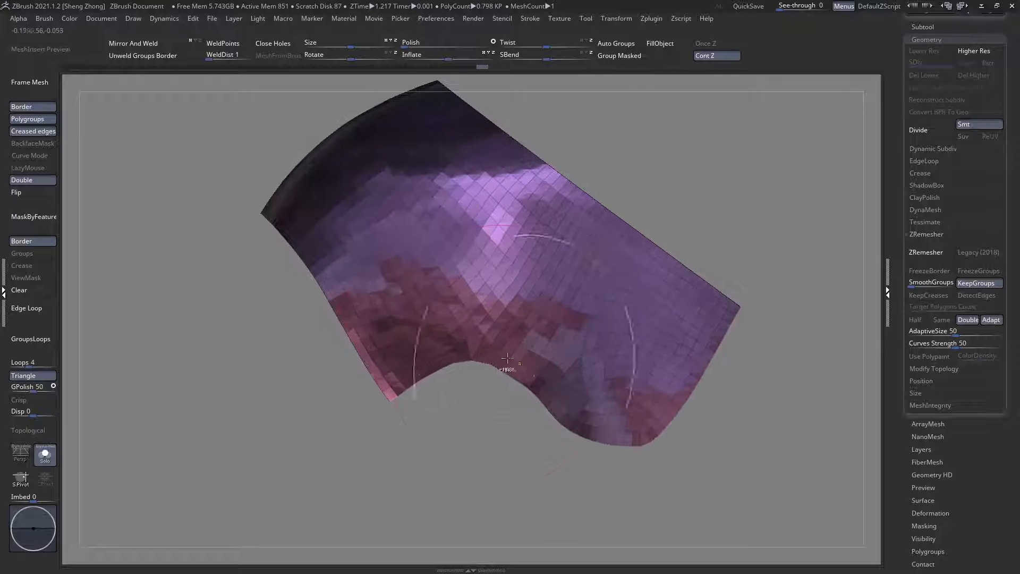
Step: Try clipping the isolated panel's arm-side edge and lower lobe along a smoother curved outline with the ClipCurve brush
key("space")
left_click(419, 314)
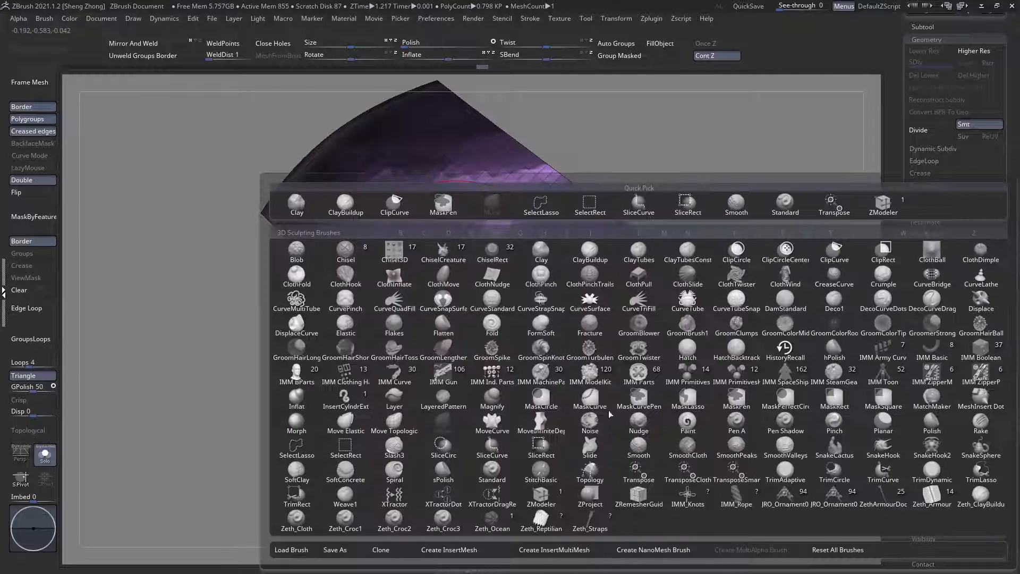
left_click(638, 497)
right_click_drag(661, 368, 596, 335, "ctrl")
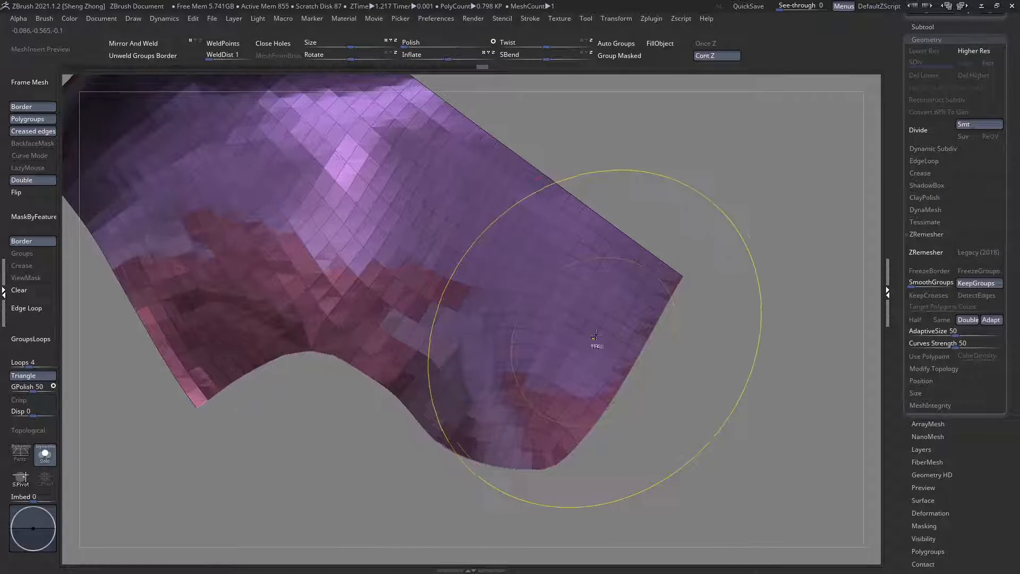
right_click_drag(792, 268, 318, 196, "ctrl")
right_click_drag(594, 246, 535, 251, "alt")
left_click_drag(798, 260, 593, 249, "ctrl+shift")
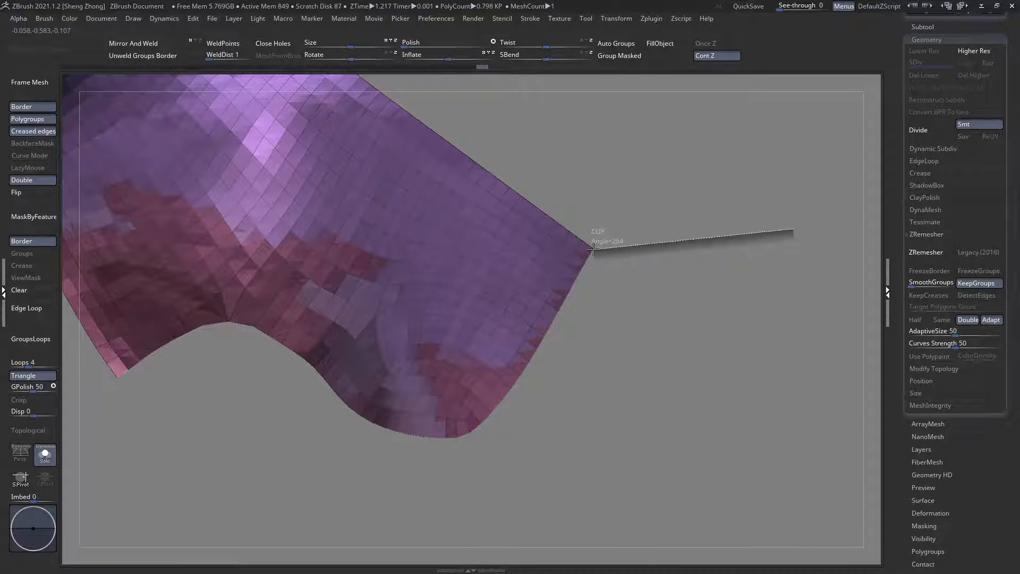
left_click_drag(560, 293, 548, 309, "ctrl+shift")
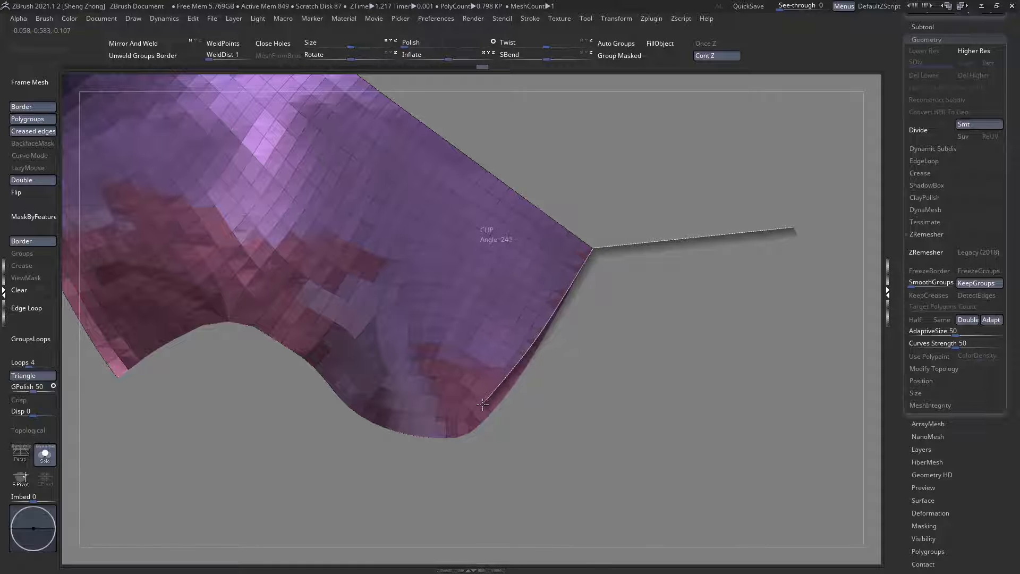
left_click_drag(482, 404, 432, 423, "ctrl+shift")
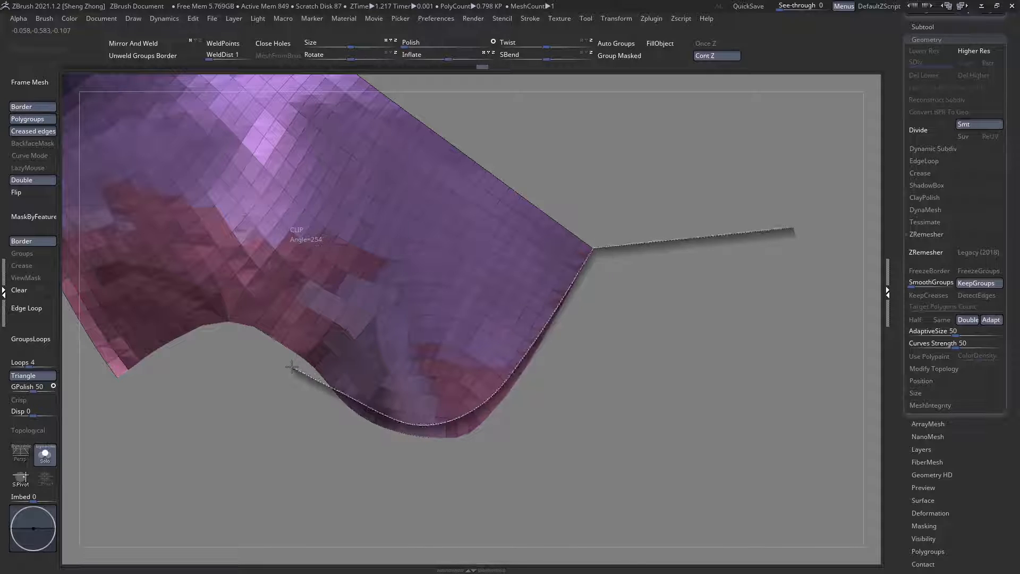
left_click_drag(291, 367, 119, 432, "ctrl+shift")
key("ctrl+z")
Step: Redraw the clip curve starting from the isolated panel's outer arm-side corner
left_click_drag(628, 233, 596, 251, "ctrl+shift")
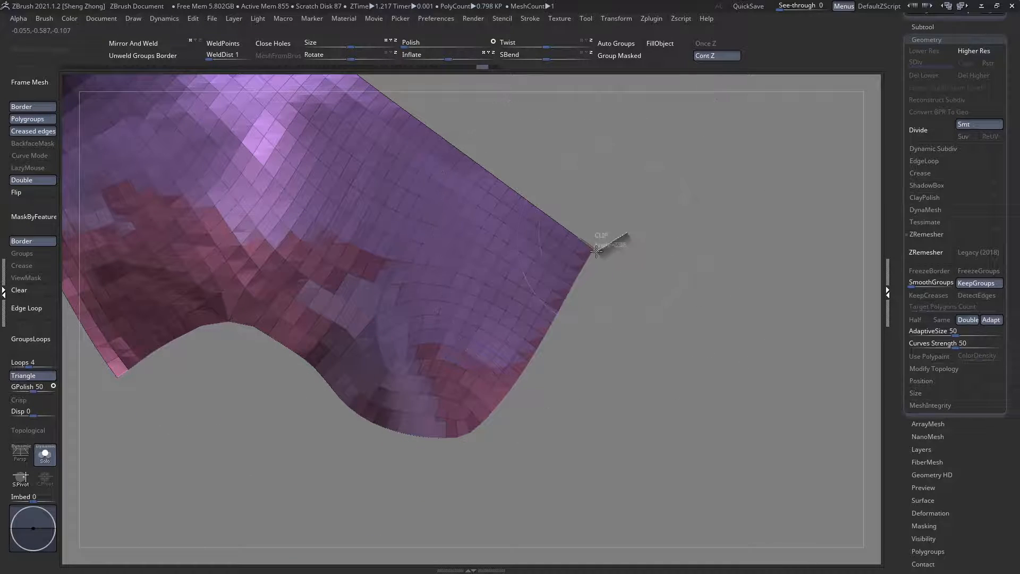
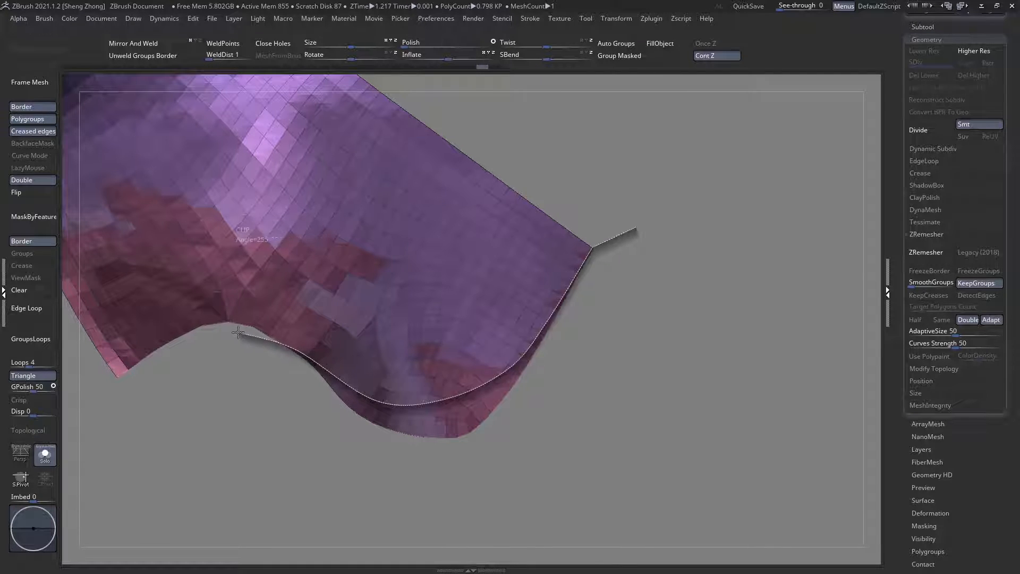
Step: Try clipping the isolated panel along the curve around its lower lobe, and bring back the surrounding armour pieces
left_click_drag(185, 343, 80, 446, "ctrl+shift")
right_click_drag(407, 375, 291, 441, "ctrl")
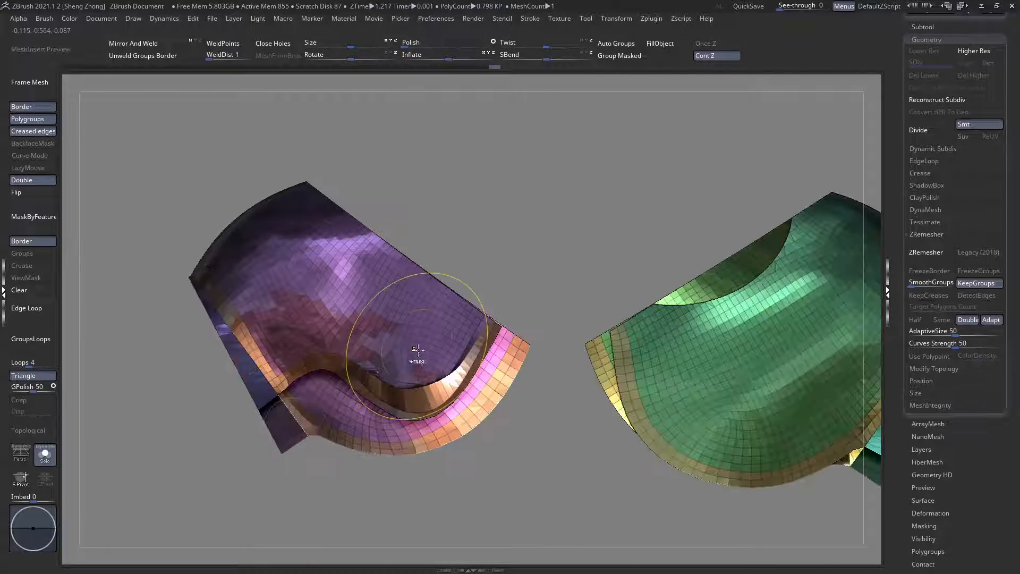
right_click_drag(410, 365, 429, 432, "ctrl")
left_click(422, 407, "ctrl+shift")
left_click(604, 444, "ctrl+shift")
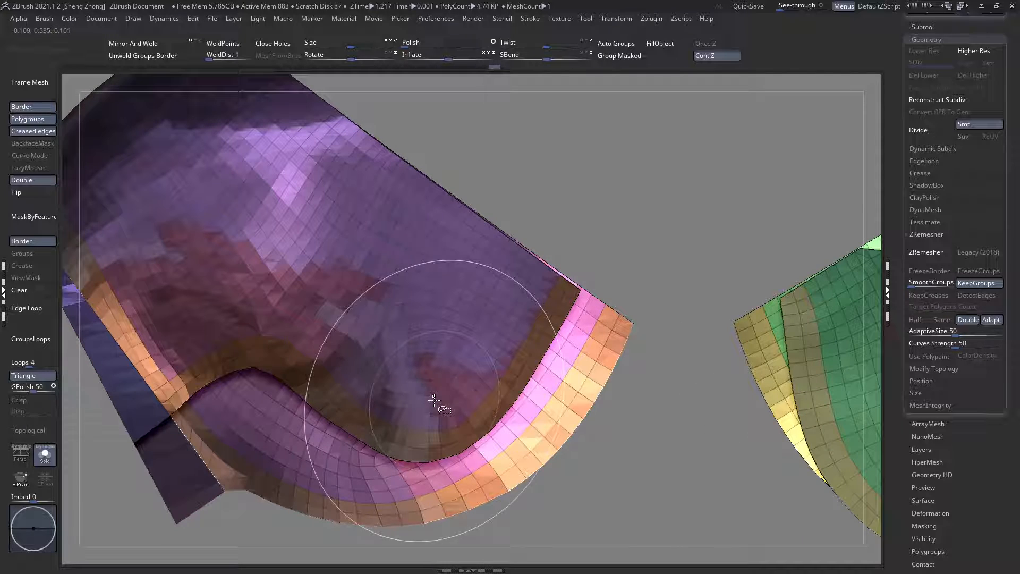
Step: Isolate the purple plate's main panel again, hiding its border bands and the neighbouring plates
left_click(445, 349, "ctrl+shift")
right_click_drag(445, 349, 443, 319, "ctrl")
left_click_drag(686, 209, 295, 443, "ctrl+shift")
right_click_drag(321, 419, 505, 335)
Step: Clip the isolated panel with a smooth ClipCurve from its outer corner around the lower lobe to its inner corner, and show all pieces again
mouse_move(697, 226)
left_mouse_down("ctrl+shift")
mouse_move(606, 287)
mouse_move(585, 350)
mouse_move(507, 431)
left_mouse_up("ctrl+shift")
key("alt")
key("alt")
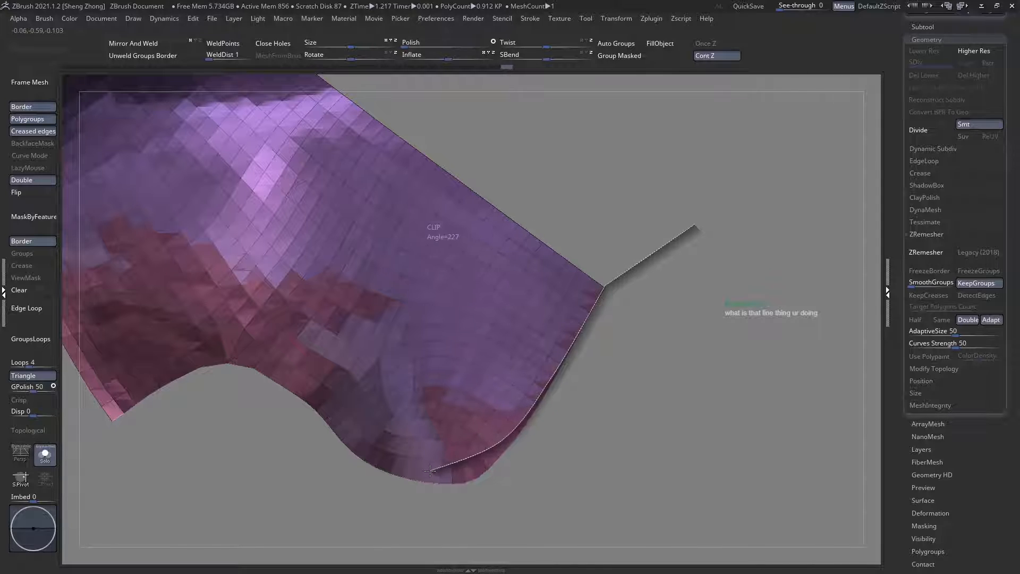
left_click_drag(439, 462, 365, 452, "ctrl+shift")
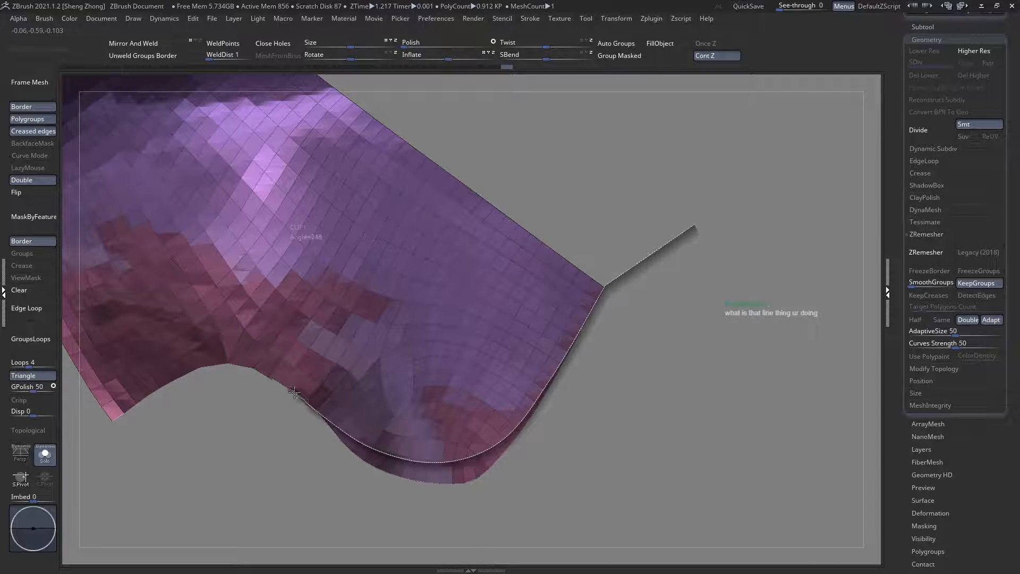
left_click_drag(286, 382, 235, 370, "ctrl+shift")
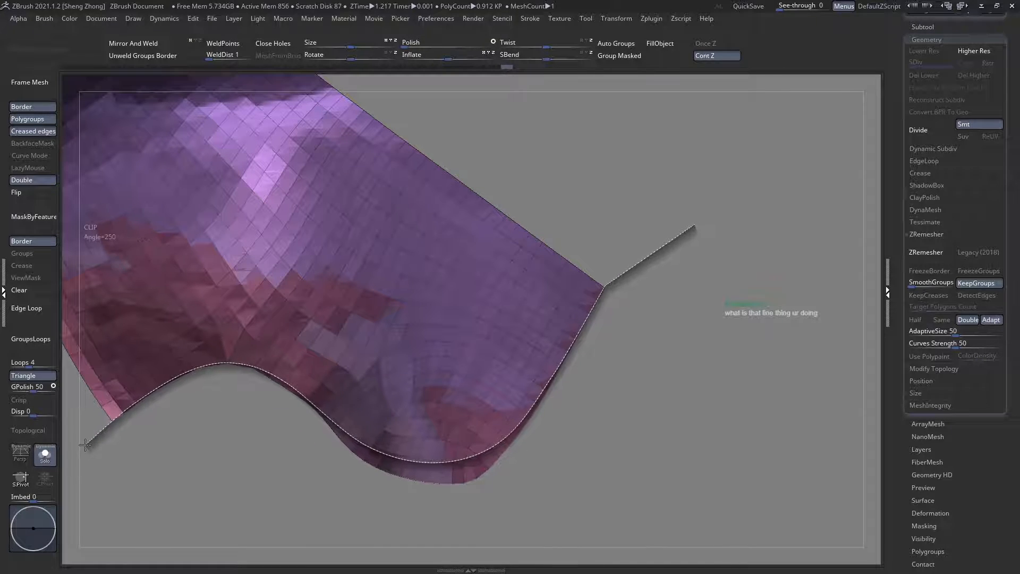
left_click_drag(85, 444, 126, 444, "ctrl+shift")
left_click(265, 403, "ctrl+shift")
key("f")
left_click_drag(269, 346, 414, 371)
right_click_drag(414, 371, 491, 399)
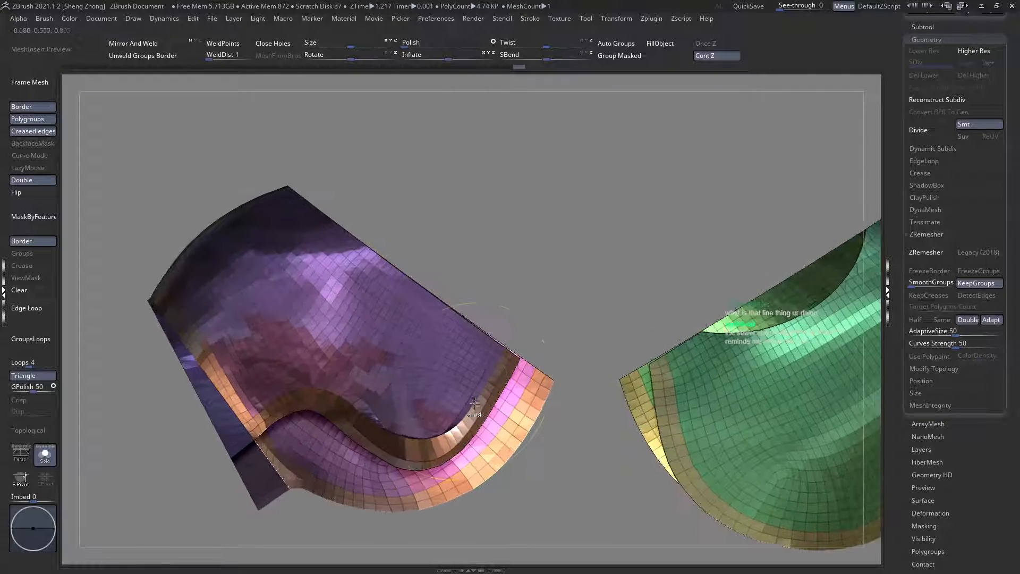
Step: Isolate the brown border band of the purple main panel and hide the portion on its far side
left_click(419, 364, "ctrl+shift")
right_click_drag(419, 364, 382, 333, "ctrl")
key("ctrl+z")
left_click(413, 389, "ctrl+shift")
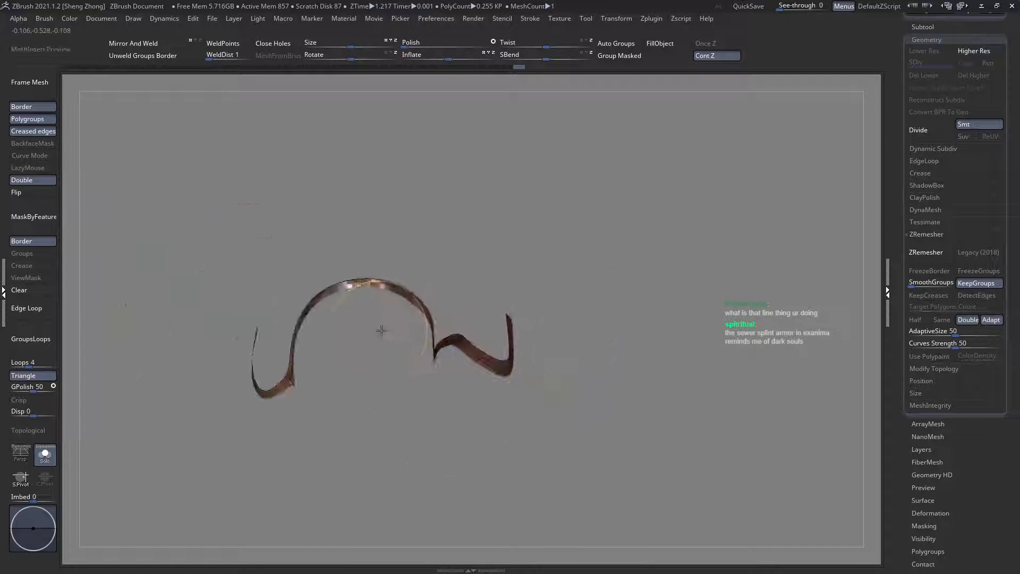
left_click_drag(173, 203, 356, 432, "ctrl+alt+shift")
right_click_drag(442, 328, 553, 441)
right_click_drag(536, 352, 544, 376, "alt")
Step: Clip the border band's lower edge along a smooth S-shaped curve from its outer end to its inner corner, and restore the hidden pieces
left_click_drag(714, 247, 649, 280, "ctrl+shift")
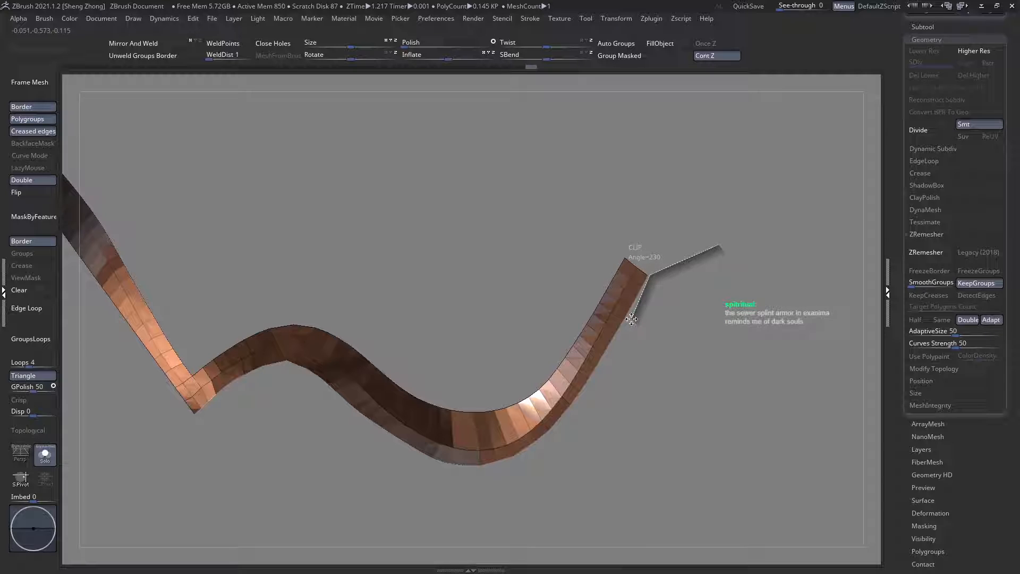
left_click_drag(631, 319, 630, 317, "ctrl+shift")
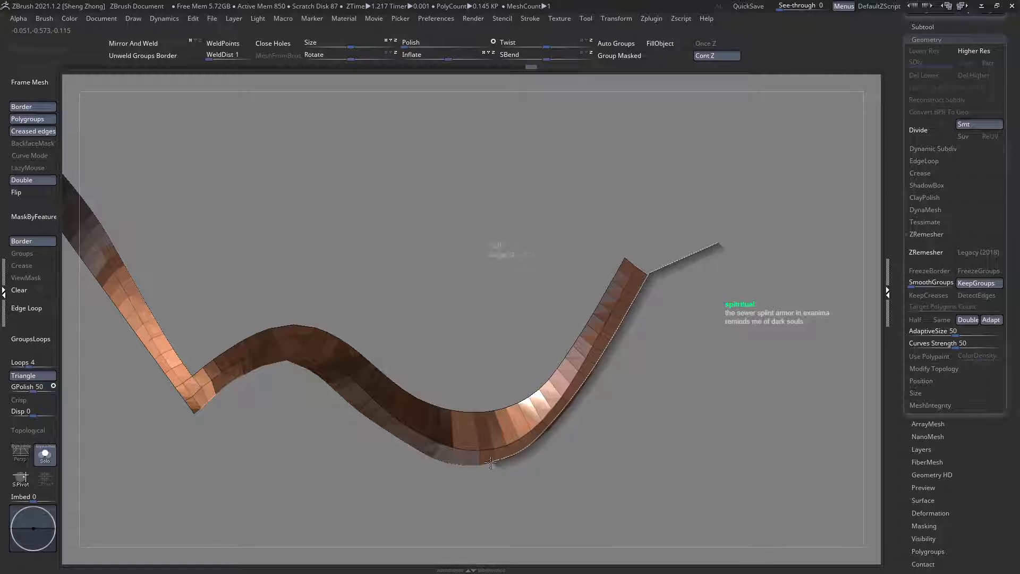
left_click_drag(471, 463, 417, 451, "ctrl+shift")
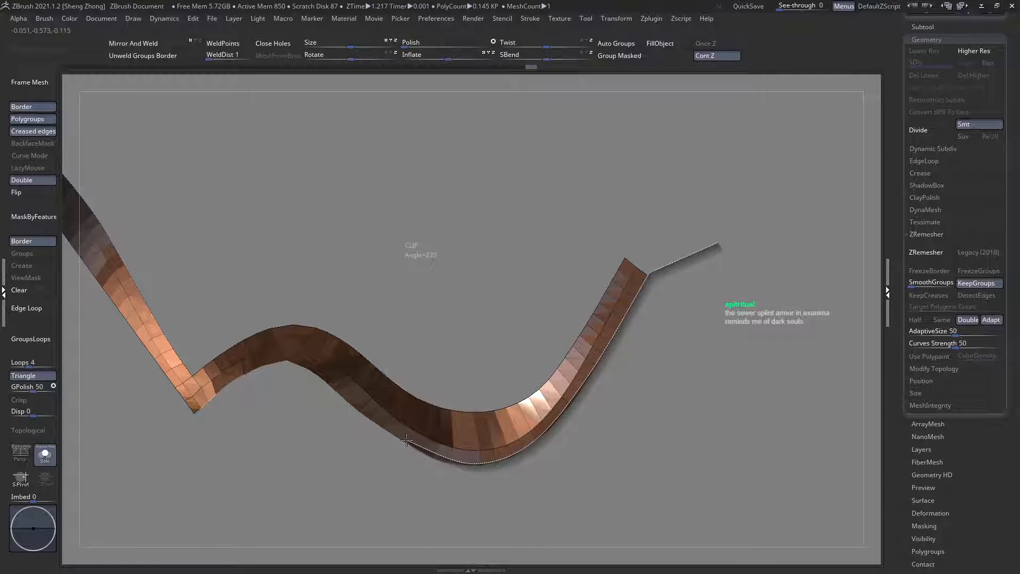
left_click_drag(323, 393, 316, 374, "ctrl+shift")
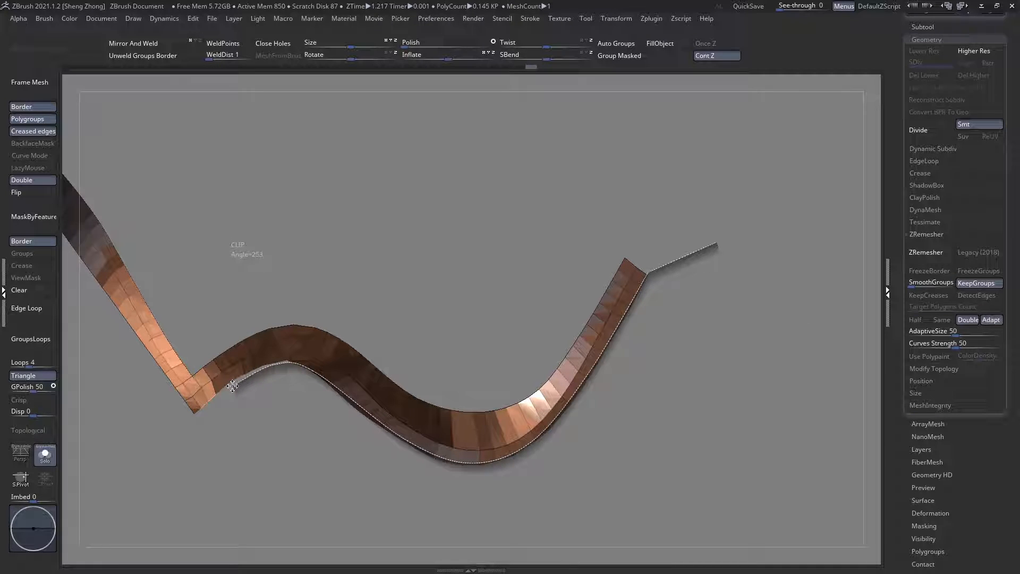
left_click_drag(232, 385, 165, 439, "ctrl+shift")
right_click_drag(262, 433, 302, 376, "ctrl")
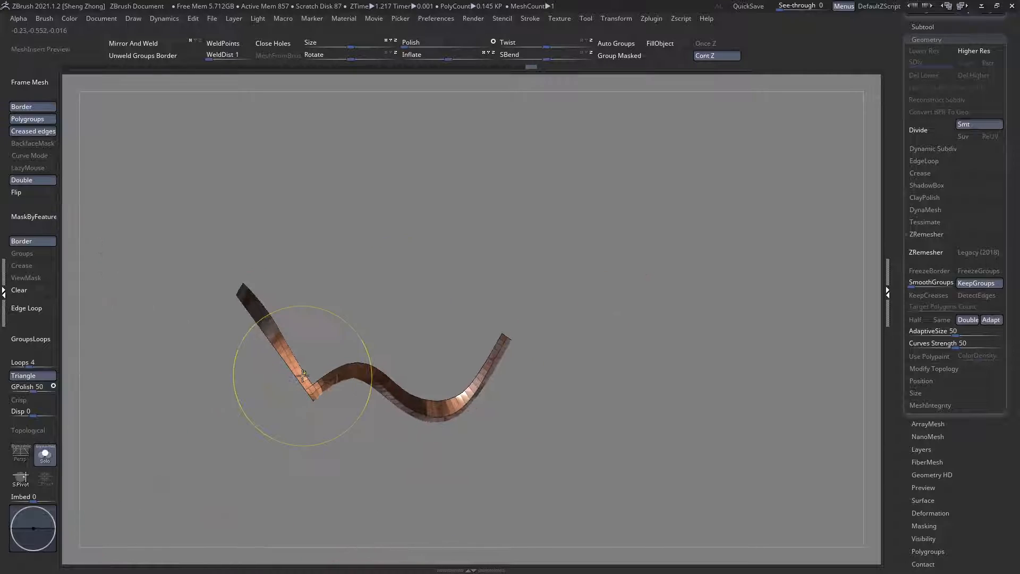
left_click(222, 421, "ctrl+shift")
right_click_drag(449, 434, 408, 340)
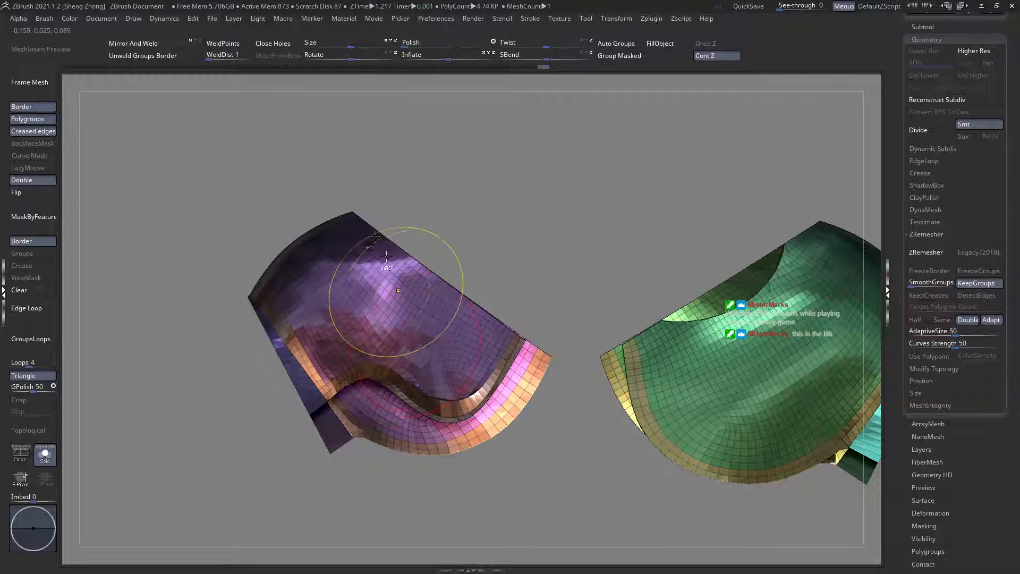
right_click_drag(397, 292, 416, 361, "ctrl")
mouse_move(417, 361)
right_mouse_down("alt")
mouse_move(348, 260)
mouse_move(422, 355)
right_mouse_up("alt")
Step: Isolate the full border band, mask it by its border features, and try adjusting its shape with the Move brush
left_click(422, 355, "ctrl+shift")
left_click_drag(374, 399, 345, 404, "ctrl+shift")
left_click(28, 221)
key("space")
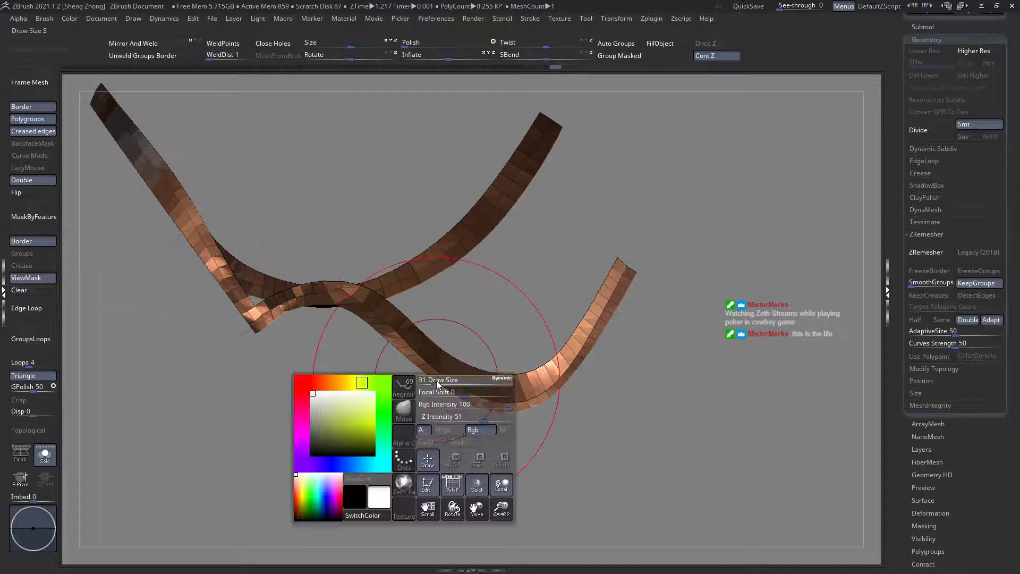
right_click_drag(502, 376, 478, 332)
left_click(207, 327, "ctrl+shift")
key("ctrl+z")
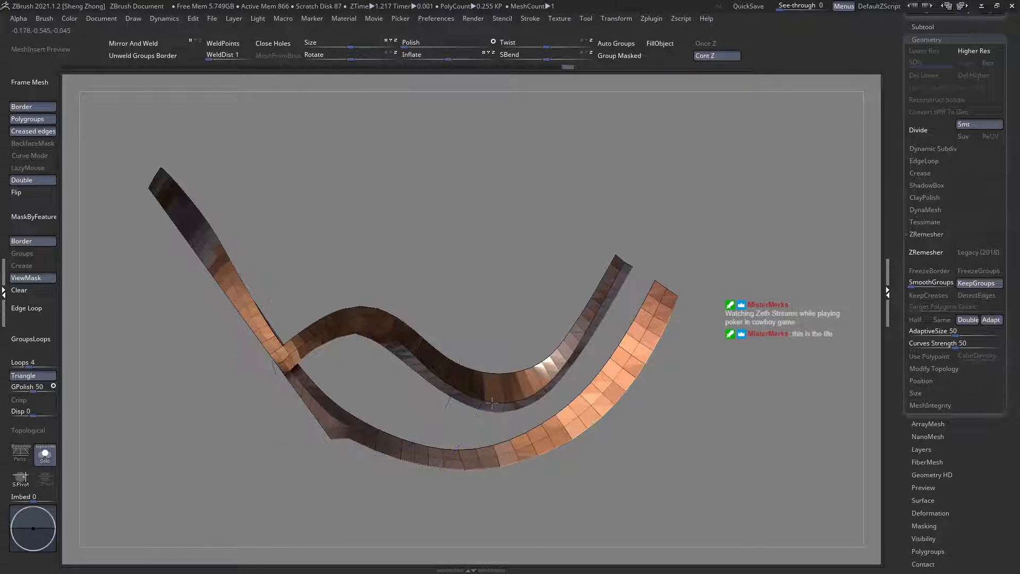
Step: Clear the mask on the isolated border band and apply a fresh mask from its border features
mouse_move(492, 402)
right_mouse_down()
mouse_move(366, 362)
mouse_move(63, 303)
right_mouse_up()
left_click(16, 289)
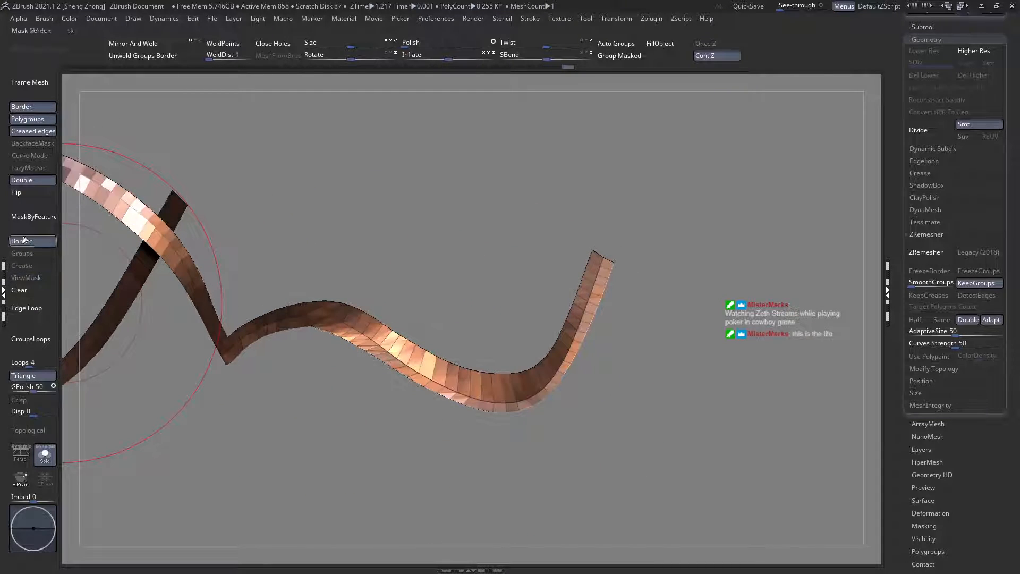
left_click(37, 241)
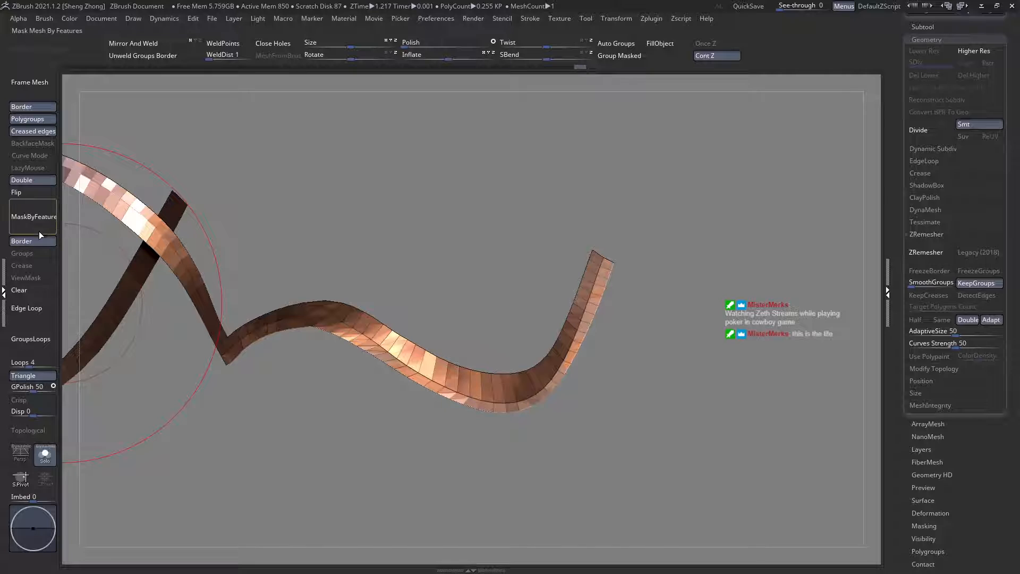
Step: Reshape the masked border band's arm-side lobe with Move brush strokes, checking the curve from several angles
right_click_drag(565, 344, 494, 249, "shift")
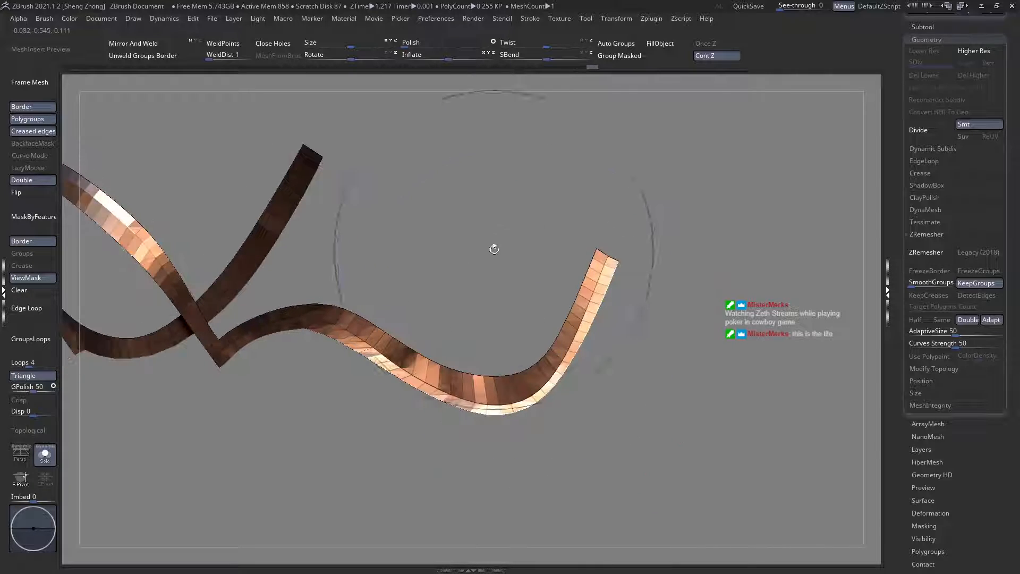
right_click(494, 250, "shift")
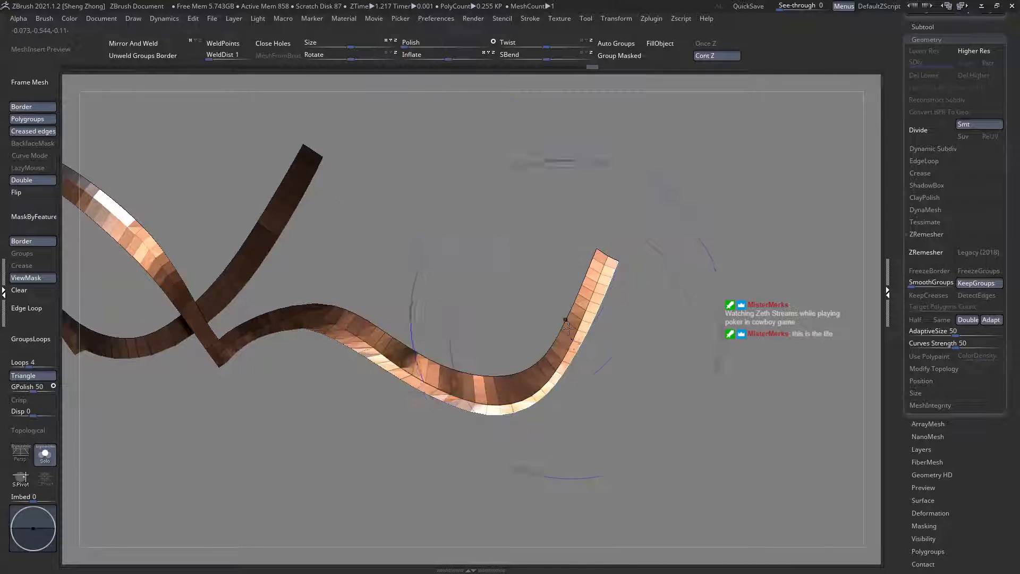
right_click_drag(394, 353, 380, 350)
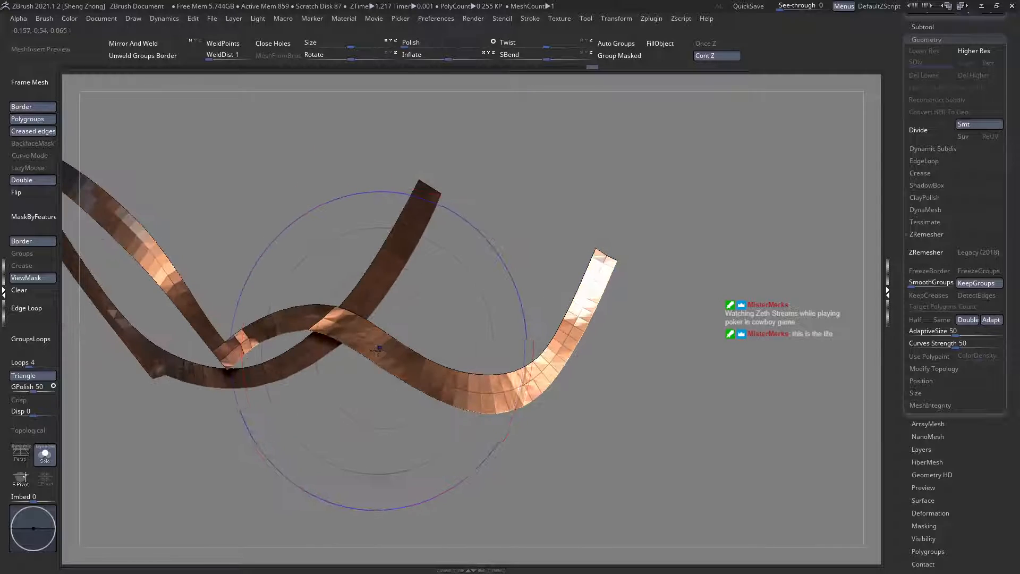
left_click_drag(376, 349, 374, 347, "shift")
mouse_move(374, 347)
right_mouse_down()
mouse_move(365, 340)
mouse_move(344, 355)
mouse_move(348, 330)
mouse_move(325, 321)
right_mouse_up()
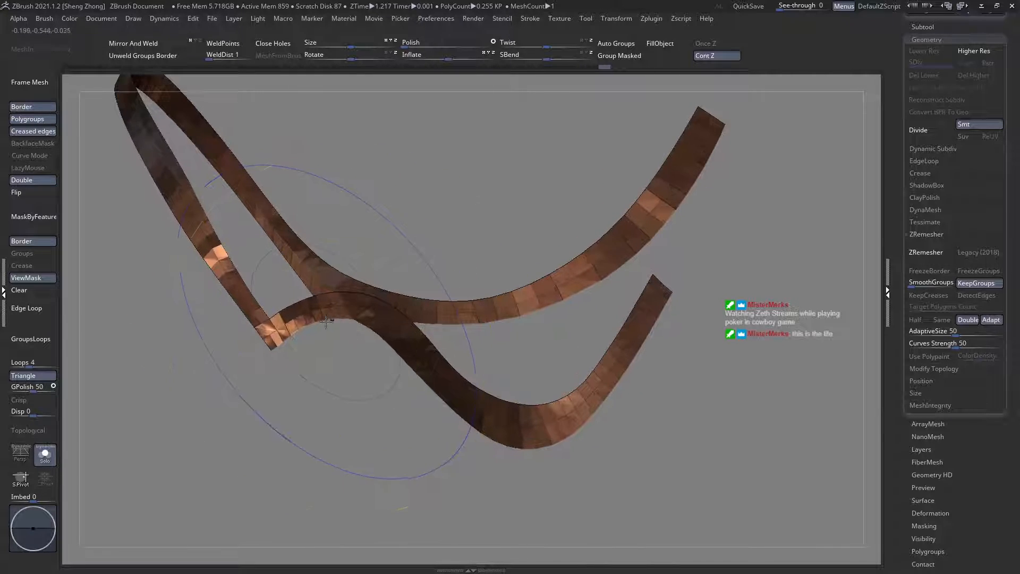
Step: Adjust the border band around its inner corner, undo the last stroke, and compare it with the wireframe display switched off and on
mouse_move(326, 321)
left_mouse_down("shift")
mouse_move(283, 329)
mouse_move(241, 307)
left_mouse_up("shift")
mouse_move(239, 302)
right_mouse_down("ctrl")
mouse_move(215, 239)
mouse_move(221, 271)
mouse_move(290, 333)
right_mouse_up("ctrl")
right_click_drag(264, 272, 345, 382)
right_click_drag(258, 290, 269, 315)
mouse_move(213, 261)
right_mouse_down()
mouse_move(200, 141)
mouse_move(342, 214)
mouse_move(248, 230)
mouse_move(381, 333)
mouse_move(334, 278)
mouse_move(324, 359)
mouse_move(369, 320)
mouse_move(358, 301)
mouse_move(234, 270)
mouse_move(74, 259)
right_mouse_up()
key("ctrl+z")
key("shift+f")
key("shift+f")
Step: Clear the mask, restore the hidden pieces, and mask everything except the purple plate's main and lower inner panels
left_click(350, 295, "ctrl+shift")
left_click(349, 294, "ctrl+shift")
left_click(25, 290)
left_click(289, 276, "ctrl+shift")
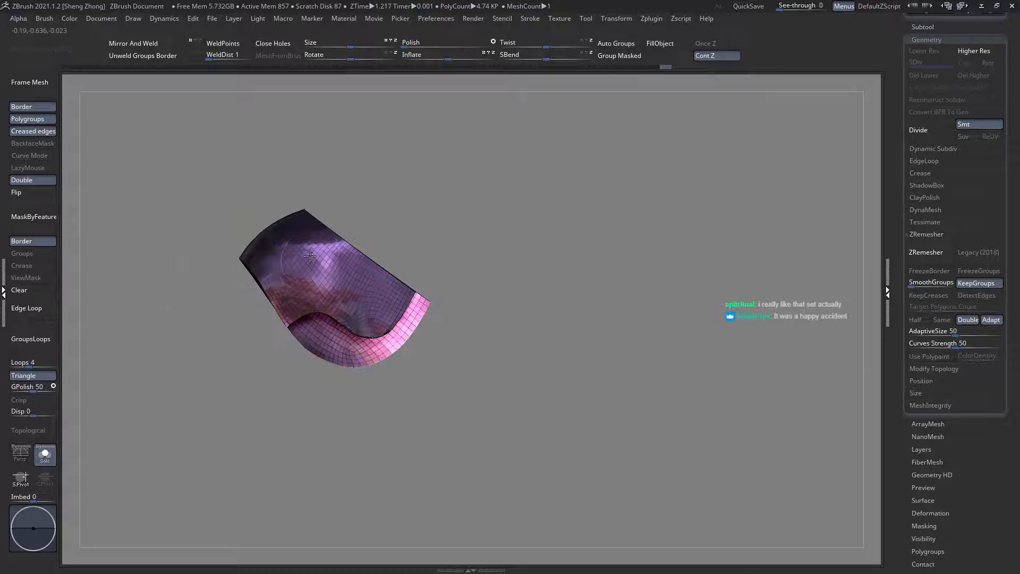
left_click(290, 277, "ctrl+shift")
left_click(186, 214, "ctrl")
left_click(185, 212, "ctrl+shift")
Step: Smooth the bulges on the purple main panel above its lower lobe with resized Move brush strokes
right_click_drag(327, 262, 338, 371, "ctrl")
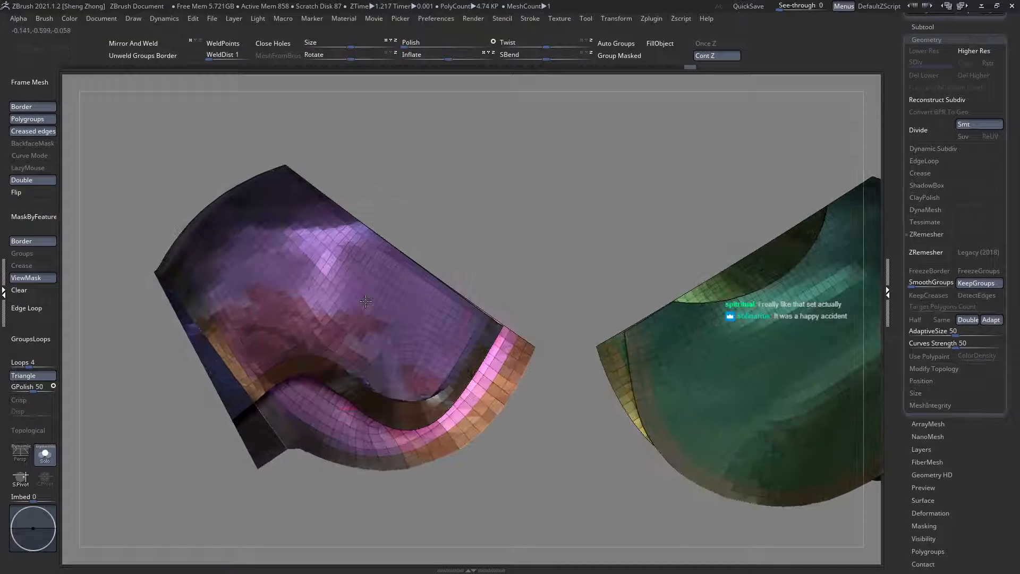
right_click(337, 371)
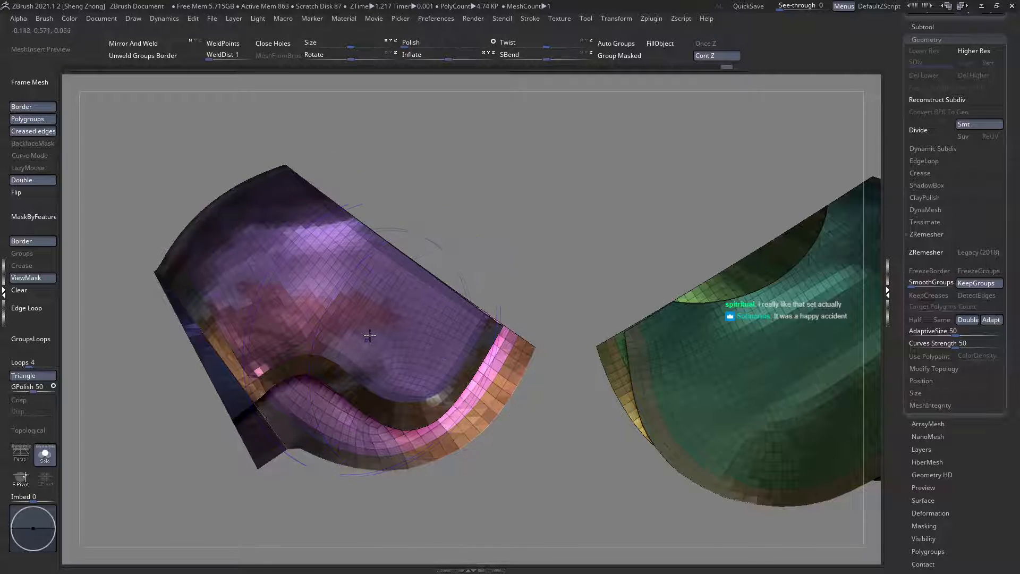
key("space")
left_click_drag(422, 353, 428, 353)
right_click_drag(424, 342, 423, 355, "ctrl")
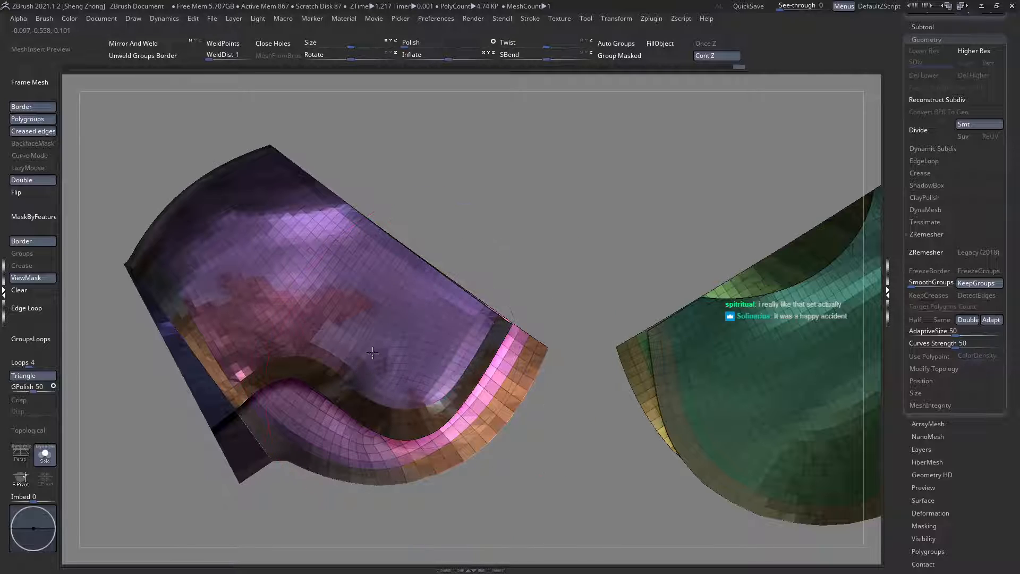
Step: Refine the purple plate's curvature with Move brush strokes from the top and back, varying the brush size
mouse_move(377, 356)
right_mouse_down()
mouse_move(330, 296)
mouse_move(369, 303)
right_mouse_up()
key("space")
left_click_drag(290, 249, 300, 250)
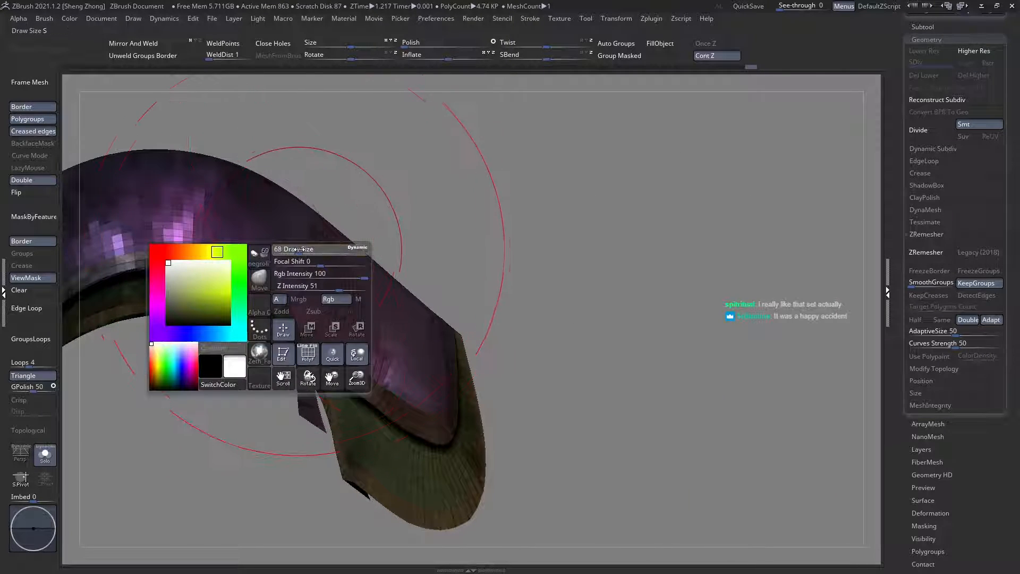
mouse_move(393, 346)
right_mouse_down()
mouse_move(356, 340)
mouse_move(324, 351)
mouse_move(315, 316)
mouse_move(340, 298)
mouse_move(342, 319)
right_mouse_up()
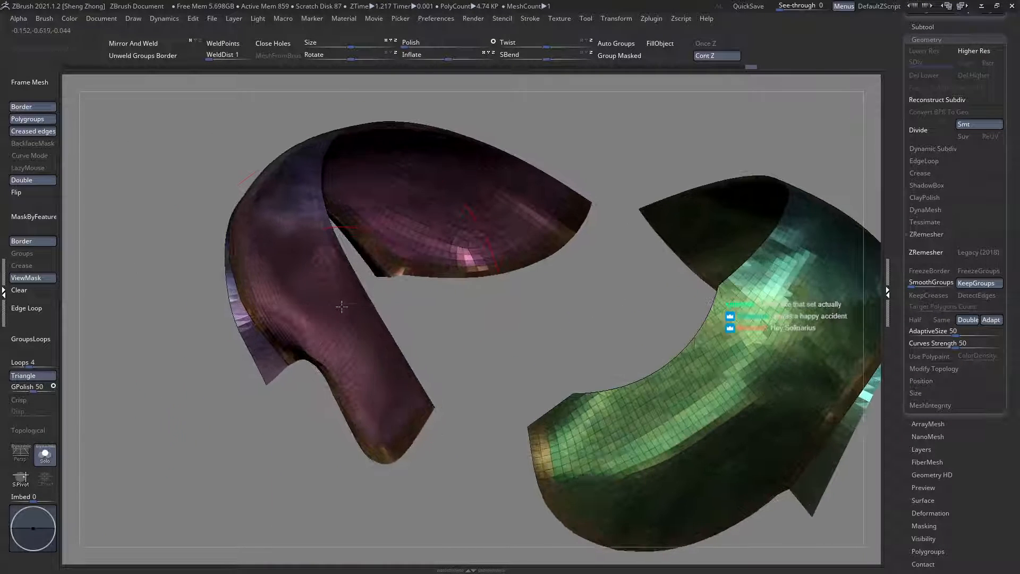
key("space")
left_click_drag(348, 307, 337, 307)
right_click_drag(294, 330, 70, 310)
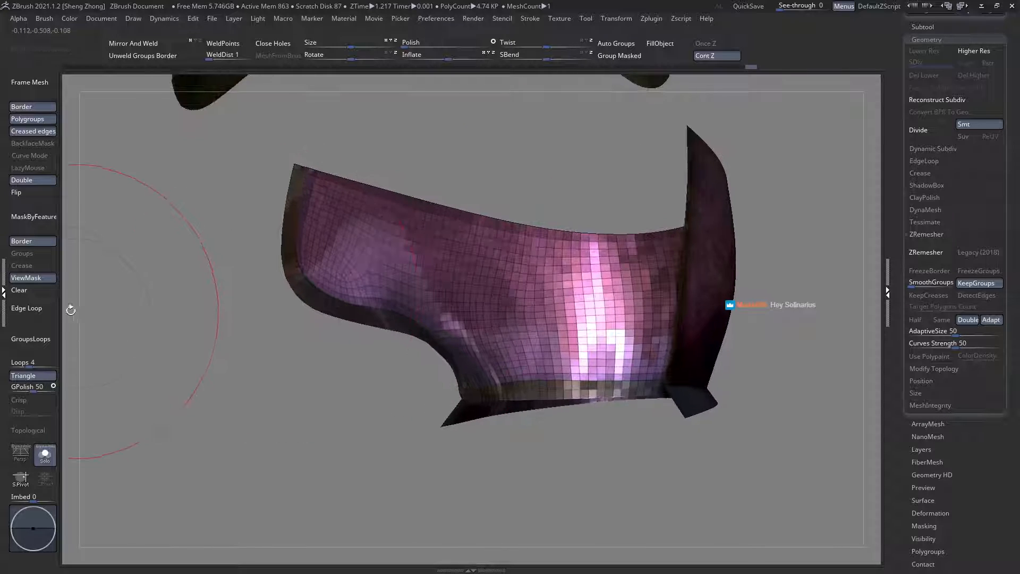
Step: Clear the mask and isolate the main panel's border band, viewed almost edge-on
left_click(39, 290)
left_click(330, 307, "ctrl+shift")
right_click_drag(380, 324, 418, 316)
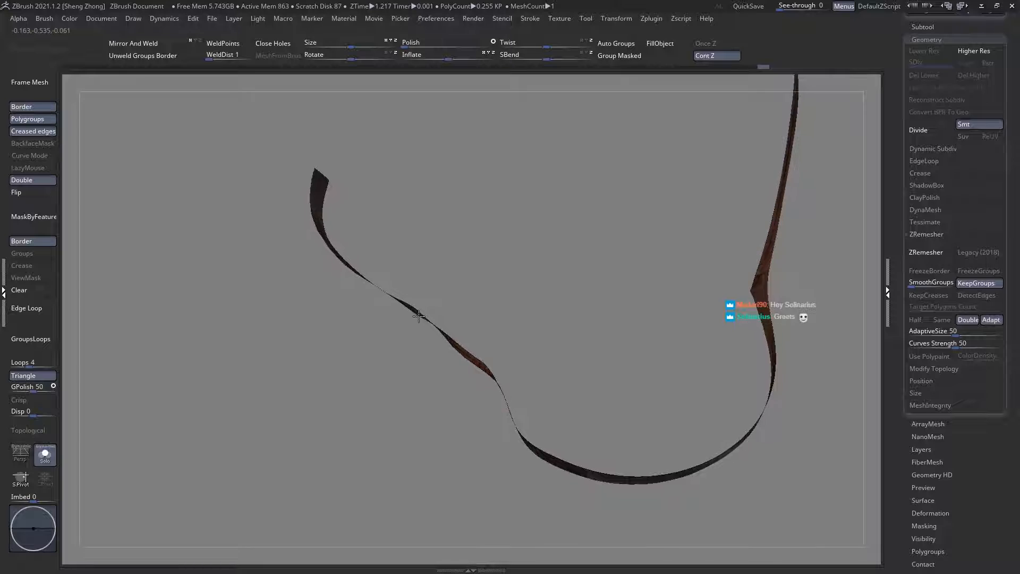
Step: Clip the isolated border band's wavy side with a ClipCurve drawn from below its inner corner up to its outer end
key("space")
key("b")
key("c")
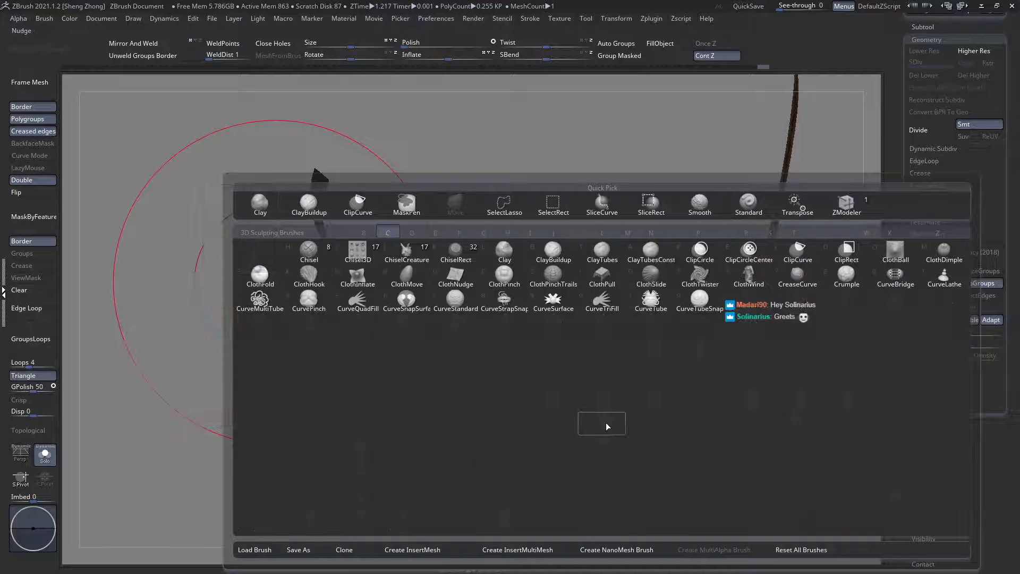
key("t")
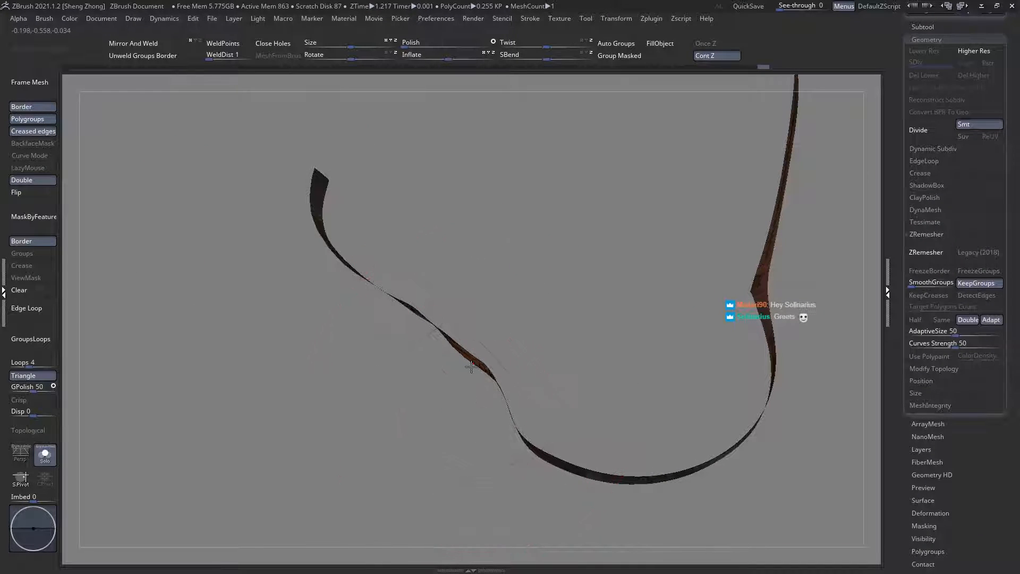
right_click_drag(471, 366, 478, 371)
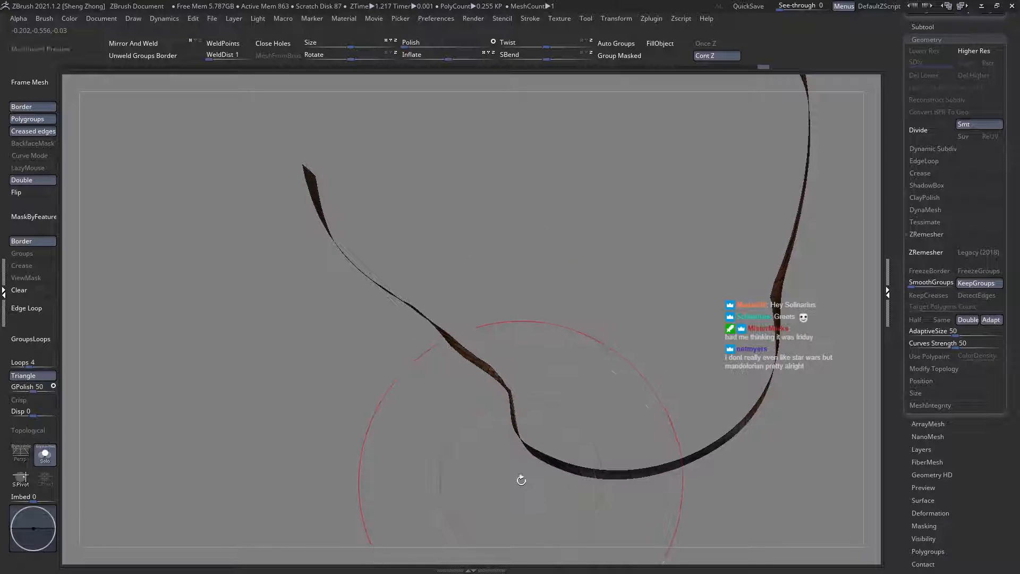
right_click_drag(521, 478, 514, 468)
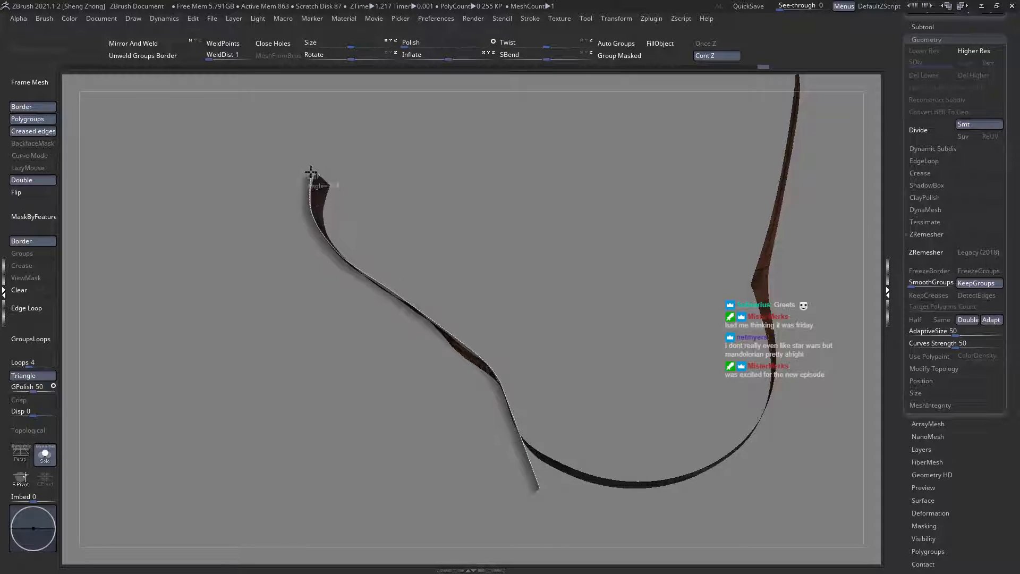
left_click_drag(315, 158, 315, 159, "ctrl+shift")
left_click_drag(367, 271, 201, 184, "alt")
Step: Restore the other armour pieces, reapply the feature mask, and inspect the purple plate's lower edge from another angle
left_click(201, 185, "ctrl")
left_click(200, 190, "ctrl+shift")
left_click(40, 220)
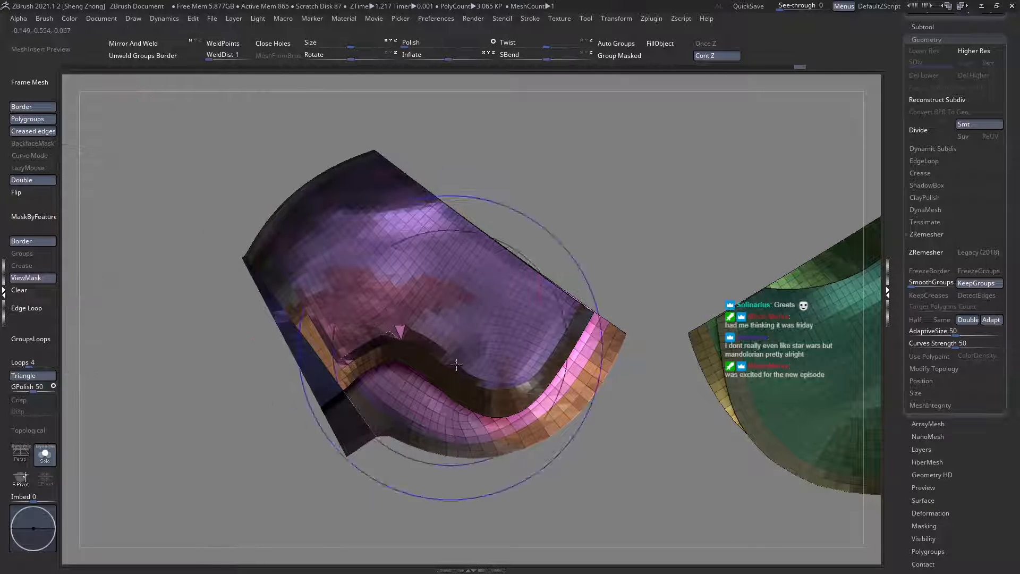
right_click_drag(420, 370, 434, 319)
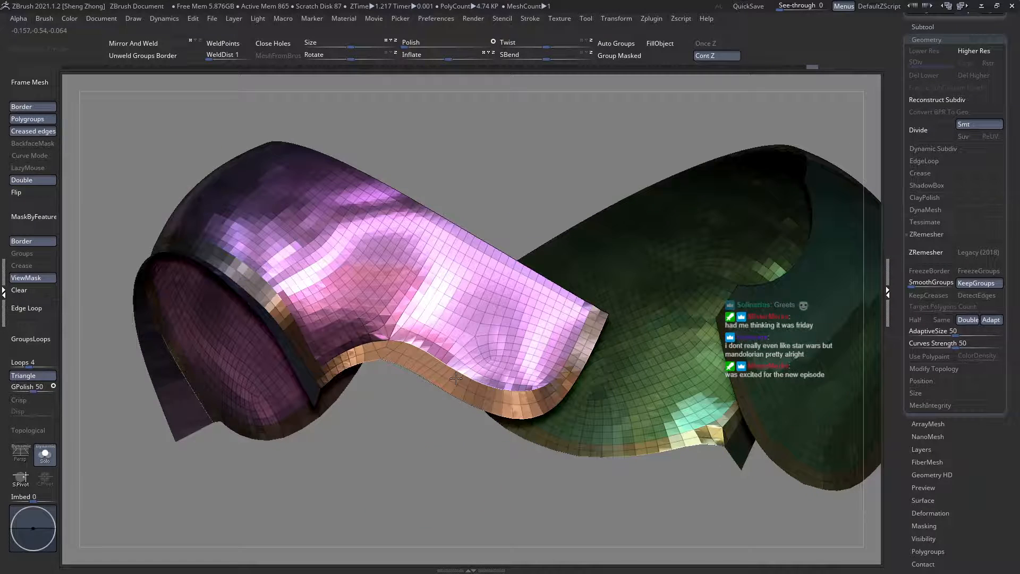
Step: Clear the feature mask, hide the polygroup wireframe, and inspect both shoulder plates from the front and below
right_click(435, 320)
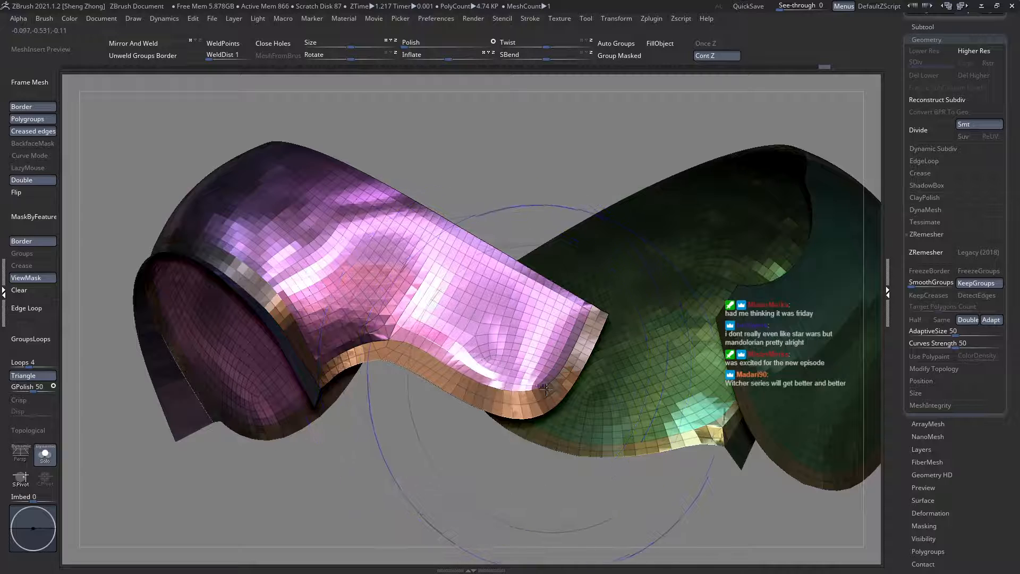
right_click_drag(369, 343, 255, 308, "shift")
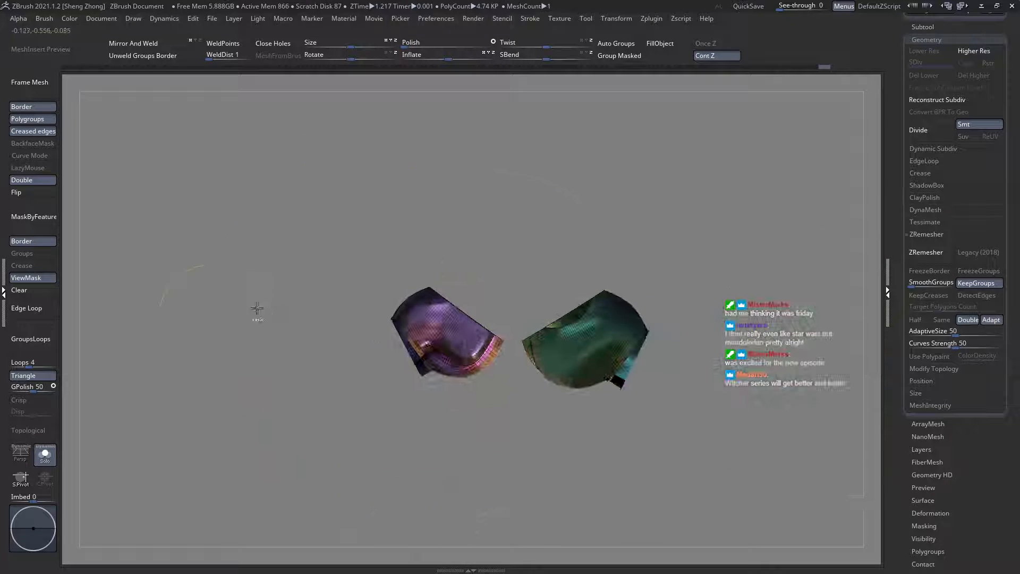
left_click(46, 294)
key("shift+f")
right_click_drag(465, 367, 470, 411)
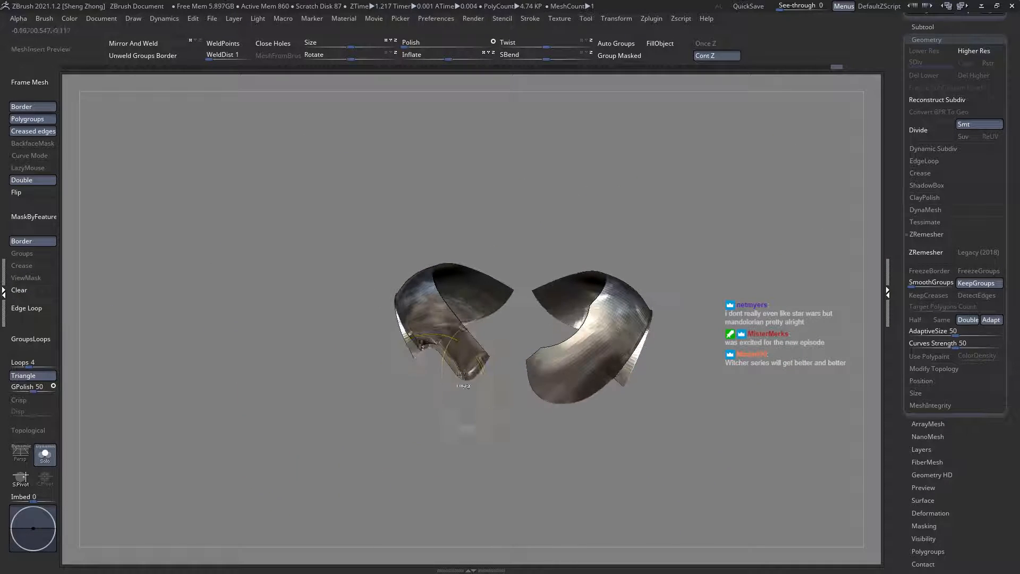
Step: Isolate the shoulder plates' main panels without the arm-side strips, mask them, and restore the strips unmasked
key("shift+f")
right_click_drag(600, 374, 551, 379)
key("shift+f")
left_click(521, 357, "ctrl+shift")
left_click(521, 358, "ctrl+shift")
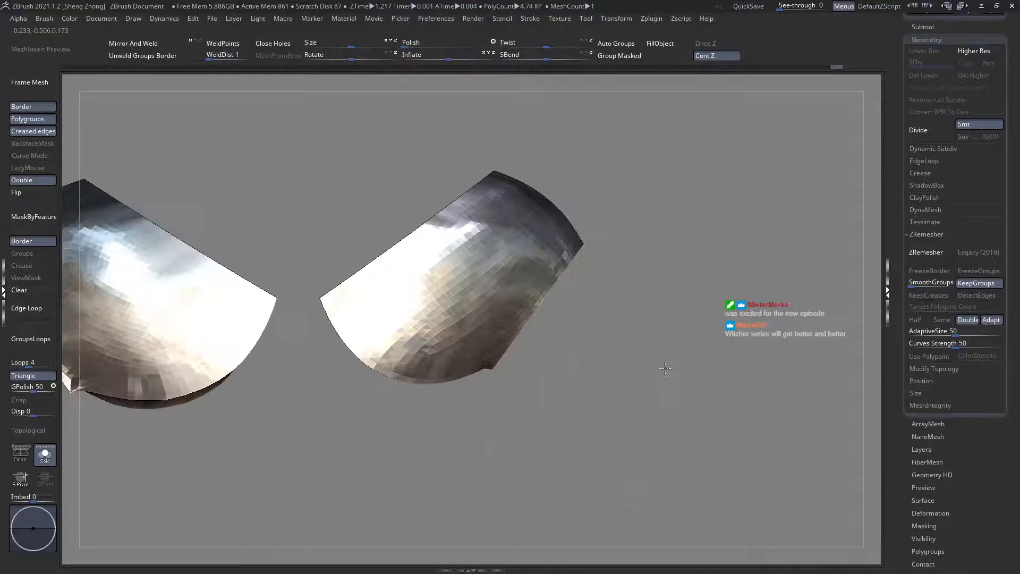
left_click(665, 367, "ctrl")
left_click(648, 369, "ctrl+shift")
Step: Draw a transpose line from the unmasked strip's upper outer corner past its lower end and swing the strip outward
key("w")
left_click_drag(514, 344, 628, 379)
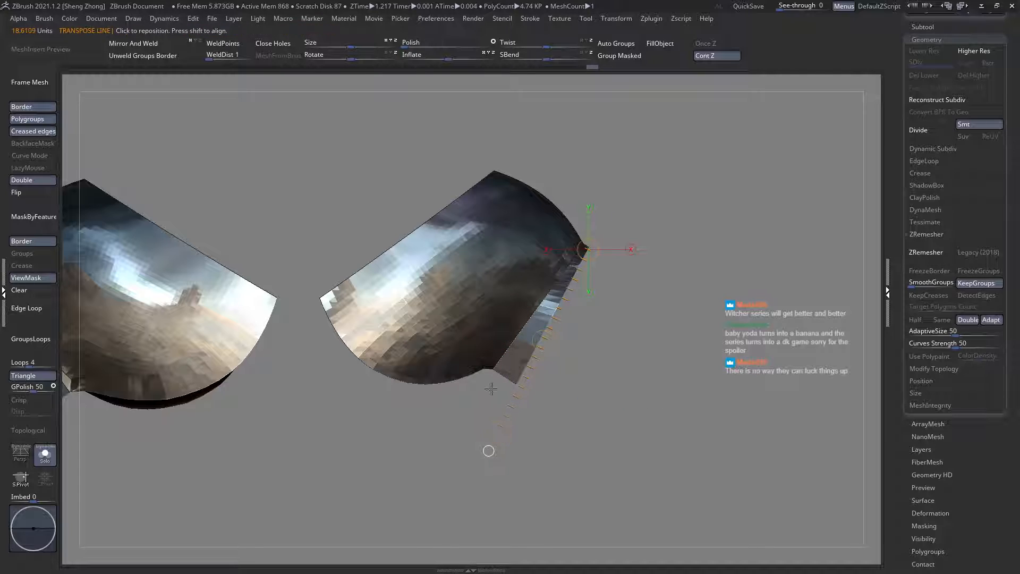
right_click_drag(491, 390, 417, 352)
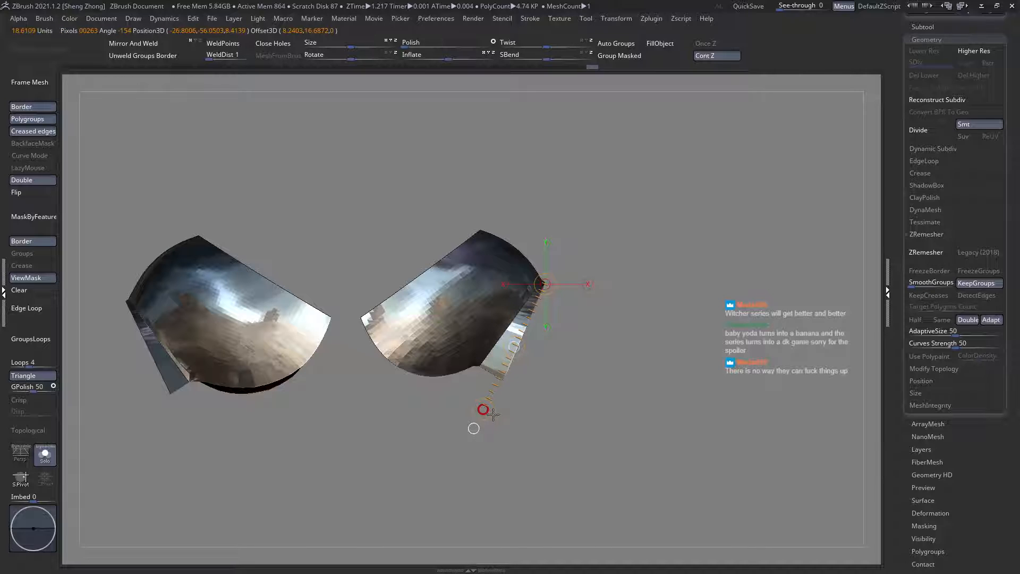
key("q")
Step: Adjust the arm-side strip slightly with the transpose line from the front and clear the mask
right_click_drag(481, 371, 360, 362)
mouse_move(501, 351)
right_mouse_down()
mouse_move(415, 349)
mouse_move(419, 416)
right_mouse_up()
key("w")
left_click_drag(420, 429, 410, 436)
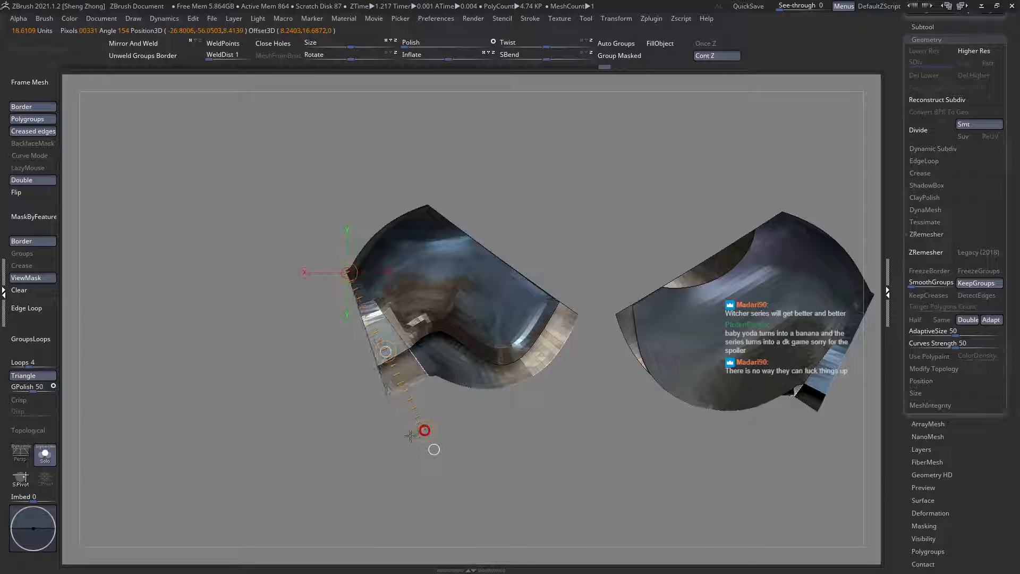
key("q")
mouse_move(419, 416)
right_mouse_down("ctrl")
mouse_move(471, 336)
mouse_move(384, 319)
mouse_move(232, 339)
mouse_move(90, 307)
right_mouse_up("ctrl")
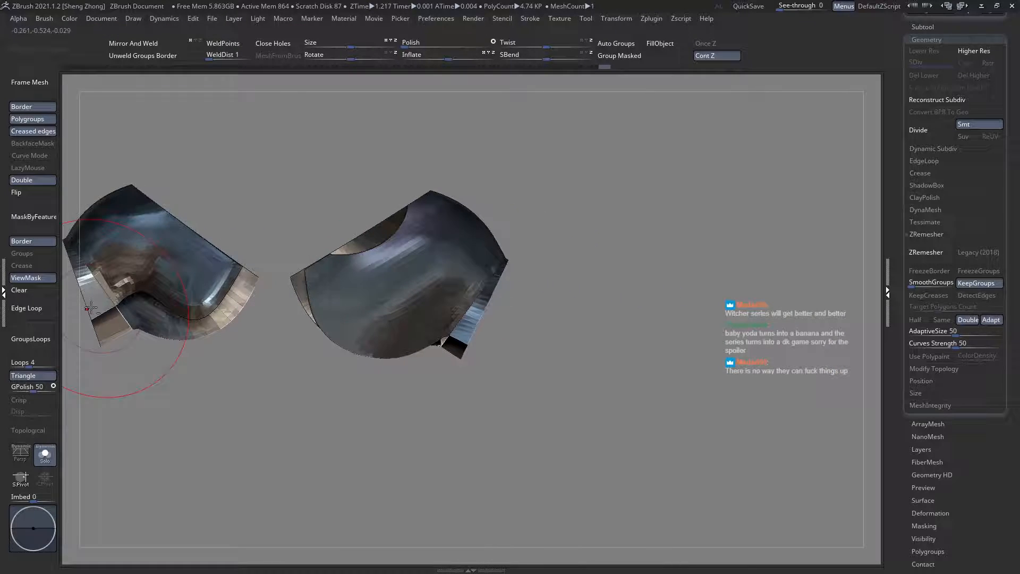
left_click(39, 290)
Step: Mask the main panels again and rotate the free arm-side strips farther outward around their upper corners
right_click_drag(457, 313, 477, 338, "ctrl")
left_click(477, 337, "ctrl+shift")
left_click_drag(654, 350, 671, 362, "ctrl+shift")
left_click(669, 364, "ctrl")
left_click(667, 364, "ctrl+shift")
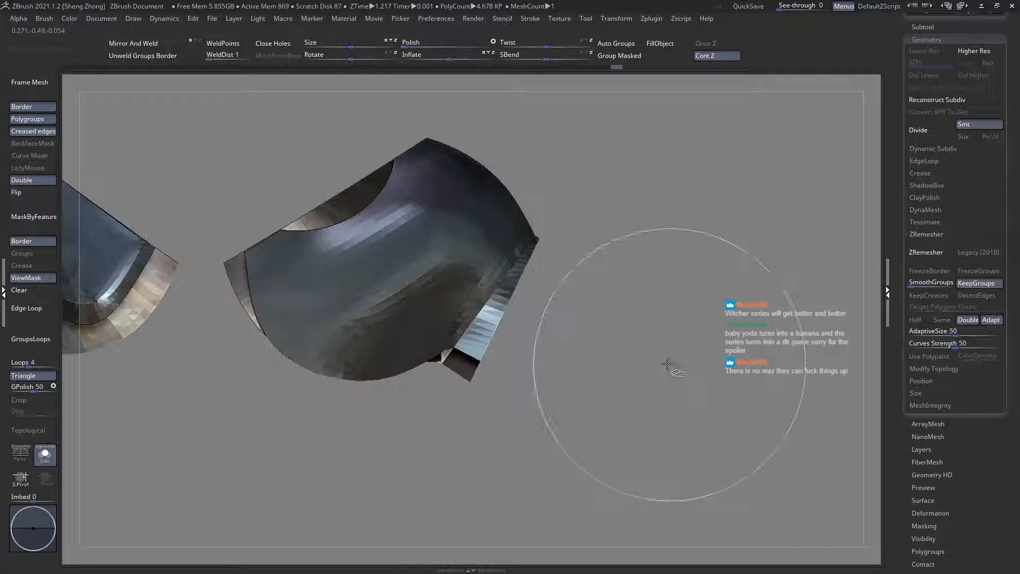
key("w")
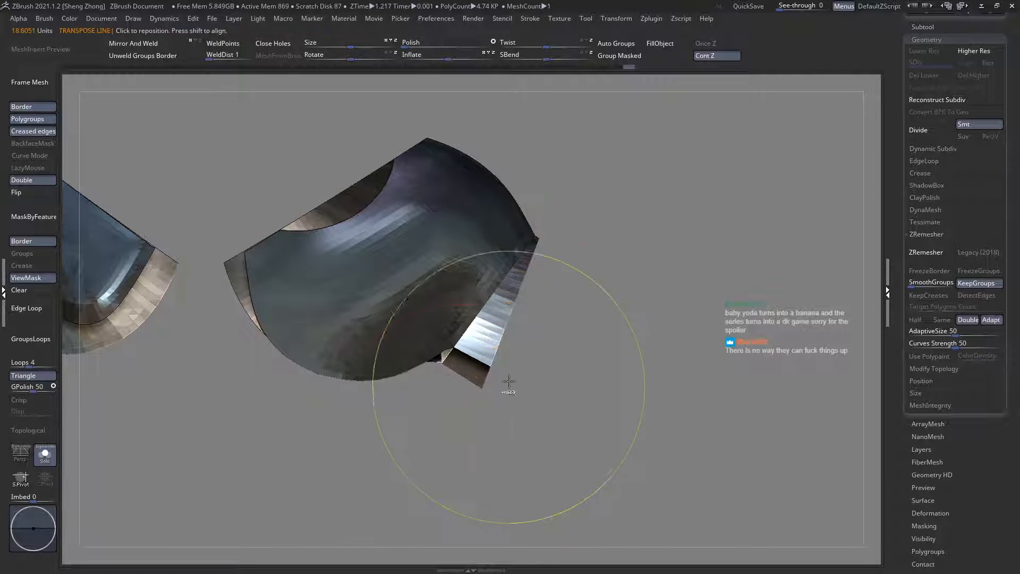
right_click_drag(509, 381, 467, 369, "ctrl")
Step: Clear the mask, leave solo mode, and frame the shoulder plates with the full suit of armour
key("shift+f")
key("shift+f")
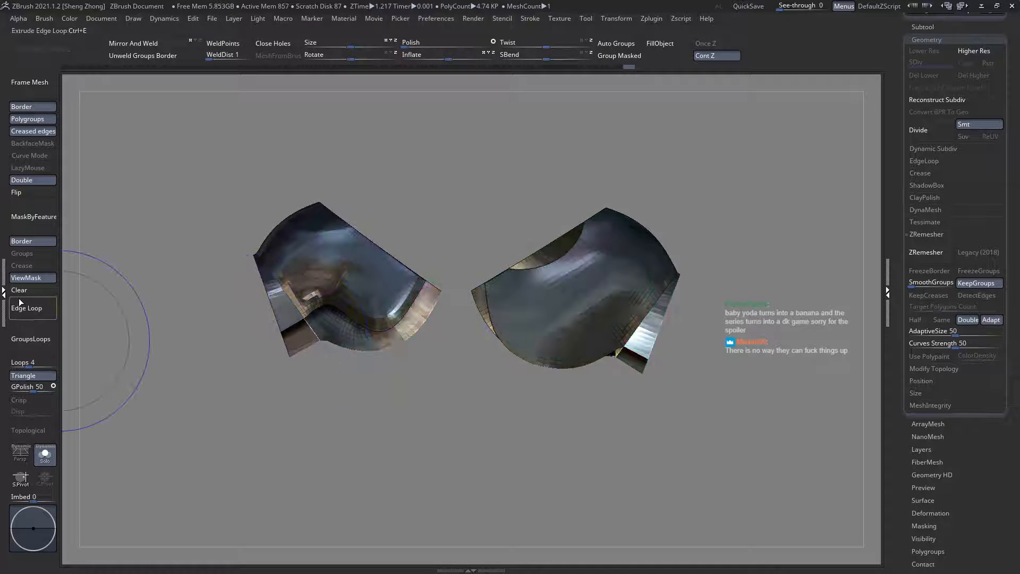
left_click(20, 292)
left_click(46, 453)
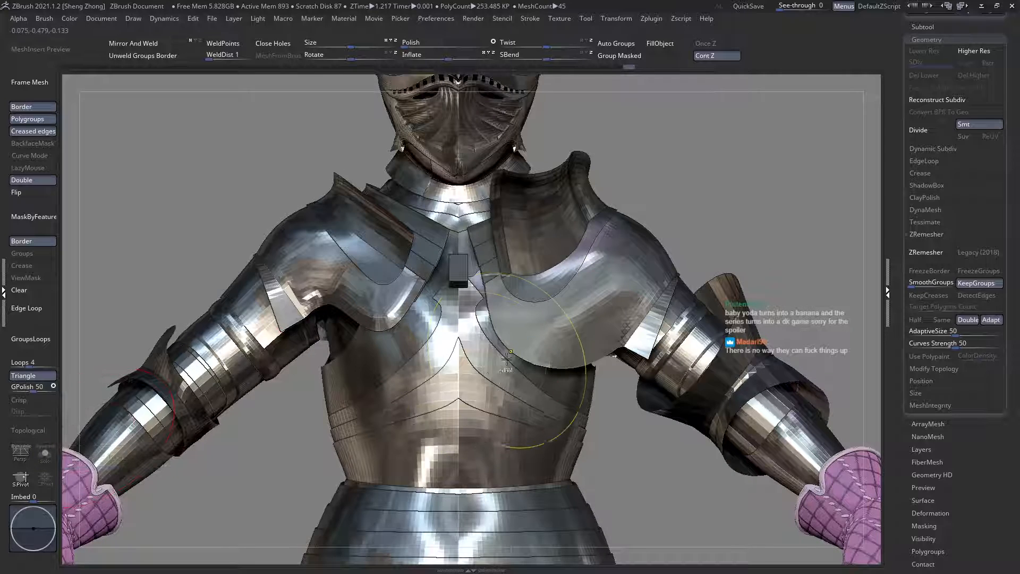
key("f")
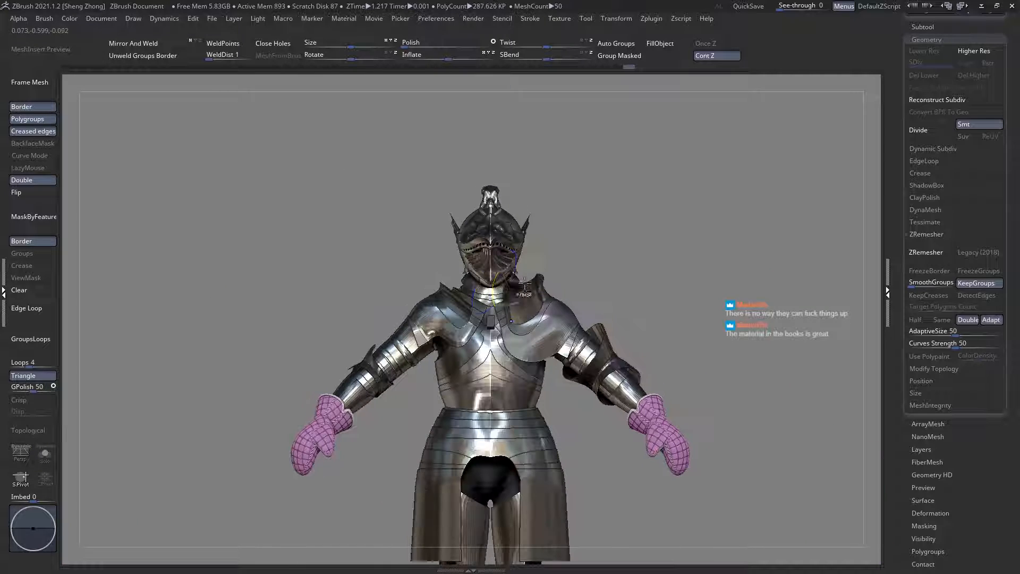
Step: Ghost the surrounding armour, isolate the arm-side strip from above, and mask the main panels with the strips left free
right_click_drag(524, 284, 541, 328, "ctrl")
left_click(541, 329, "alt")
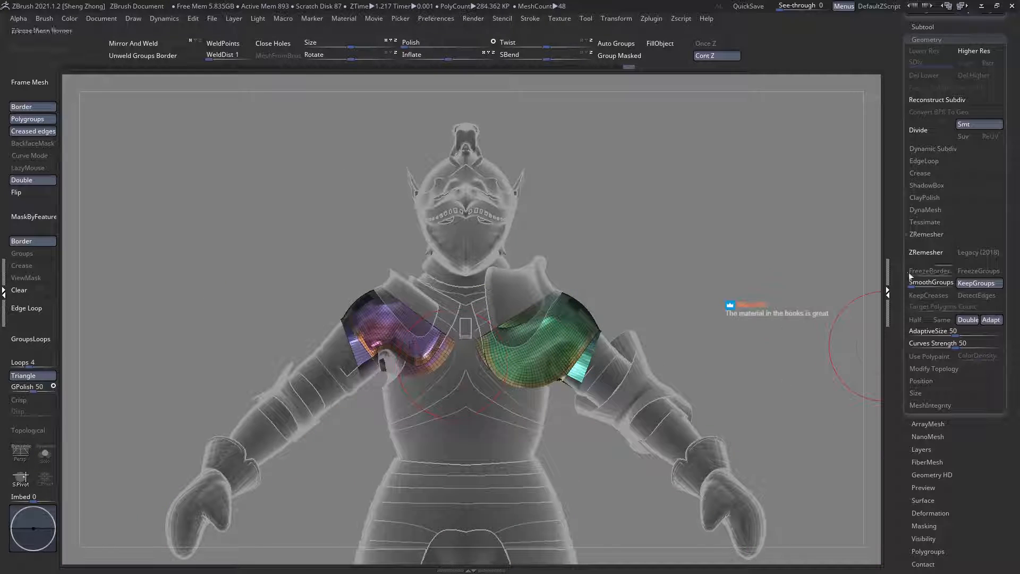
right_click_drag(387, 328, 471, 468)
left_click(428, 277, "ctrl+shift")
right_click_drag(433, 319, 475, 402)
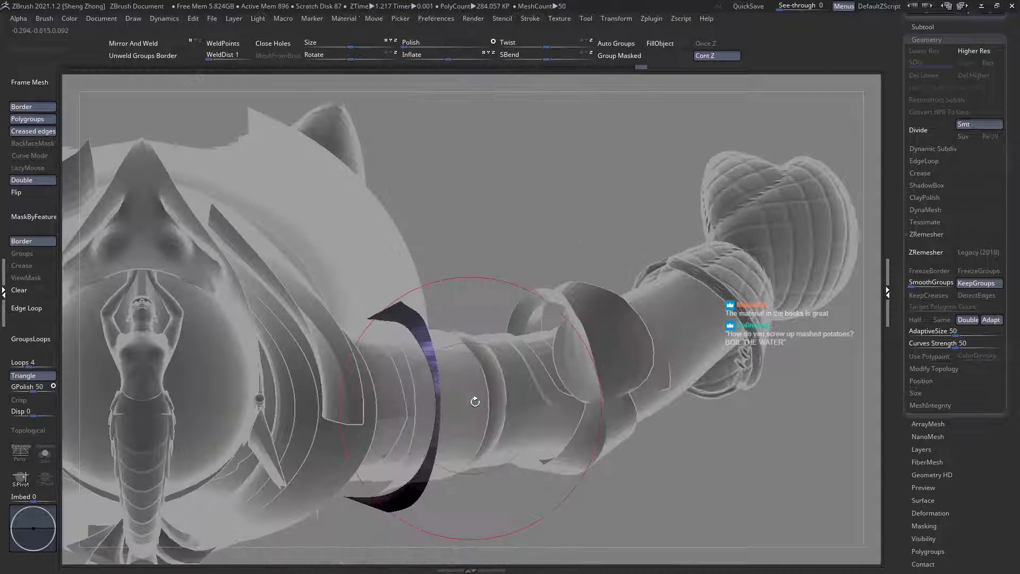
left_click(563, 304, "ctrl+shift")
left_click(423, 330, "ctrl+shift")
left_click(513, 281, "ctrl")
left_click(513, 281, "ctrl+shift")
left_click(513, 280, "ctrl")
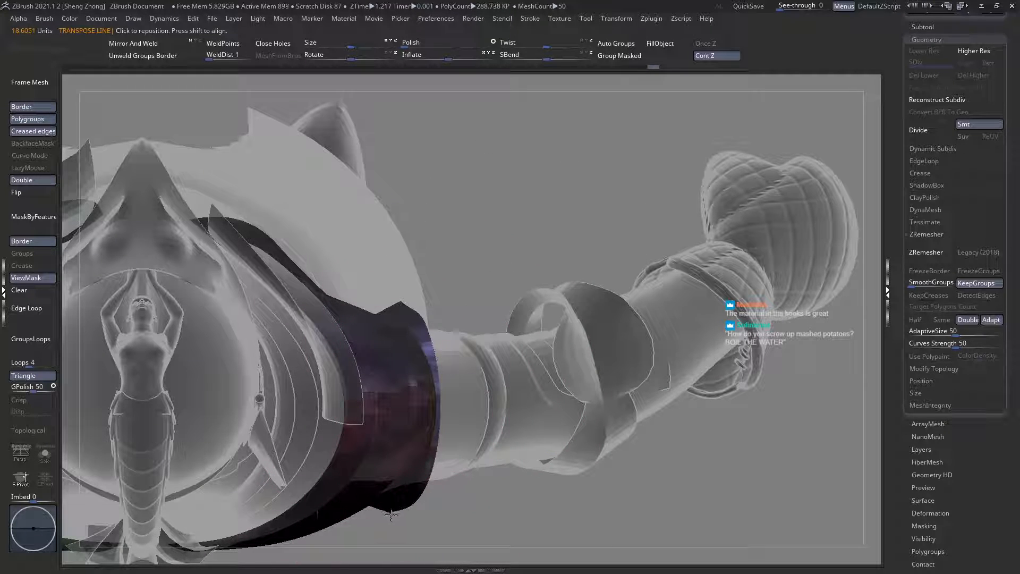
Step: Extend the unmasked strip's upper end across the arm using a transpose line drawn along it from above
left_click_drag(391, 514, 439, 262, "shift")
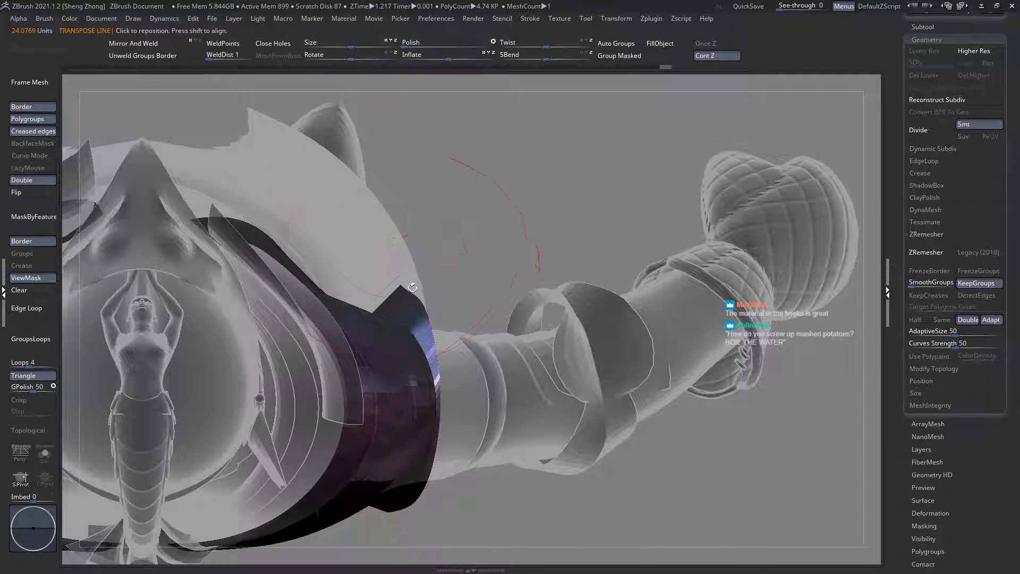
right_click_drag(412, 288, 509, 265)
right_click_drag(576, 317, 508, 327)
Step: Resize the brush and pull the arm-side strip's upper corner down toward the arm with the Move brush
key("space")
left_click_drag(559, 273, 565, 273)
mouse_move(346, 242)
right_mouse_down("ctrl")
mouse_move(388, 254)
mouse_move(295, 266)
mouse_move(452, 287)
right_mouse_up("ctrl")
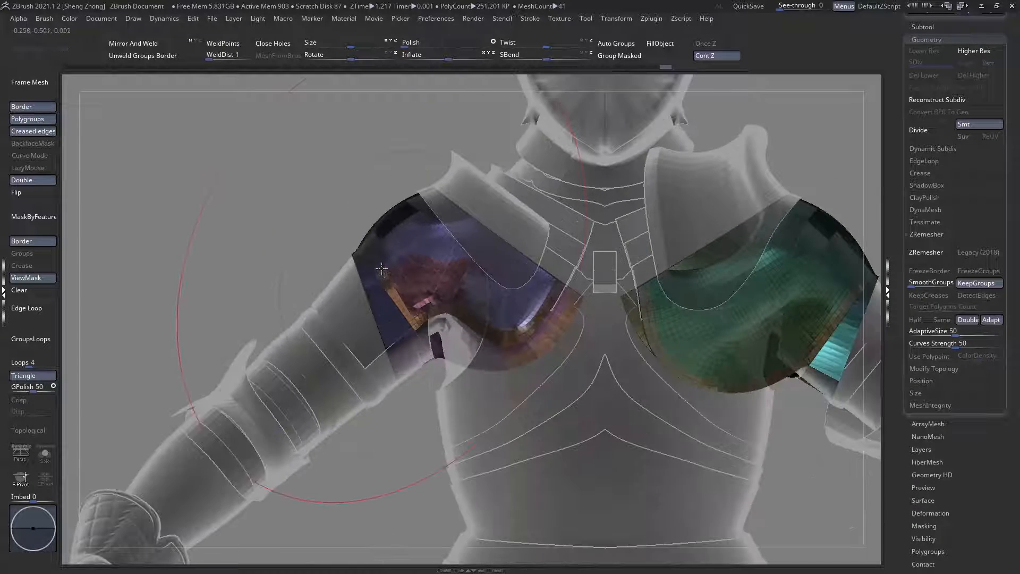
right_click_drag(377, 254, 375, 270)
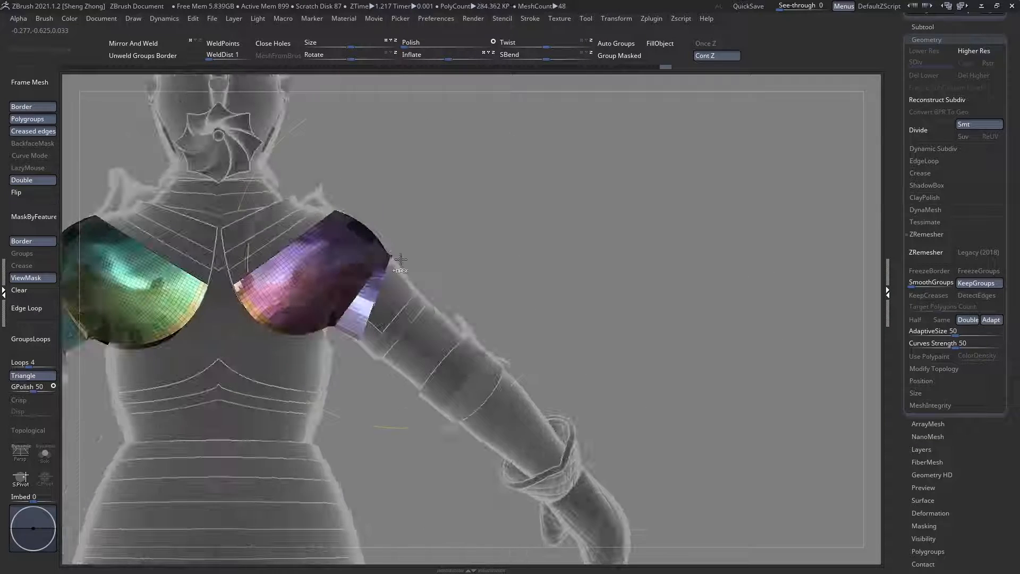
right_click_drag(481, 268, 360, 303)
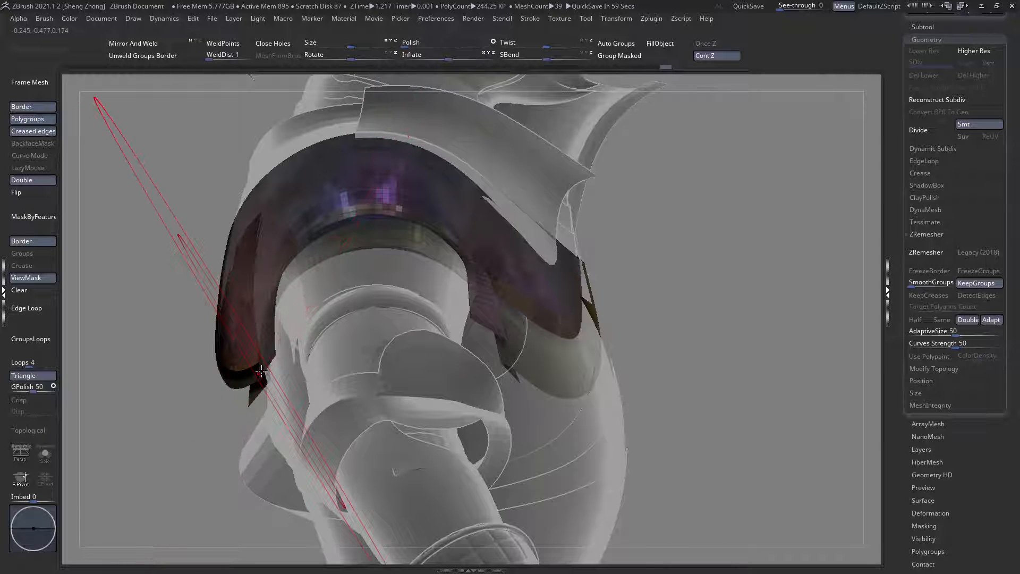
Step: Pull the purple plate's arm-side strip around the upper arm with resized Move brush strokes from the side
right_click_drag(262, 375, 292, 358)
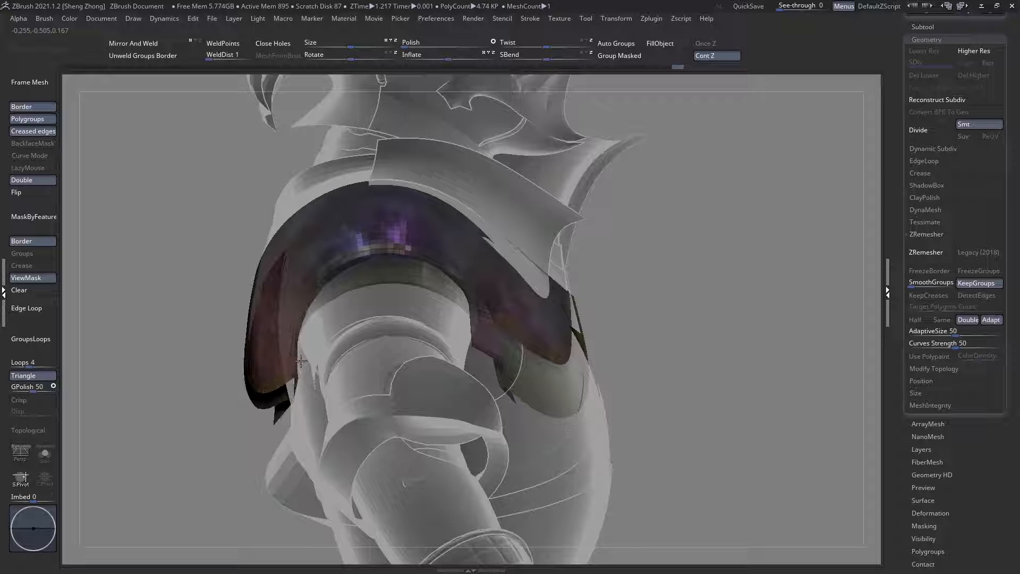
key("space")
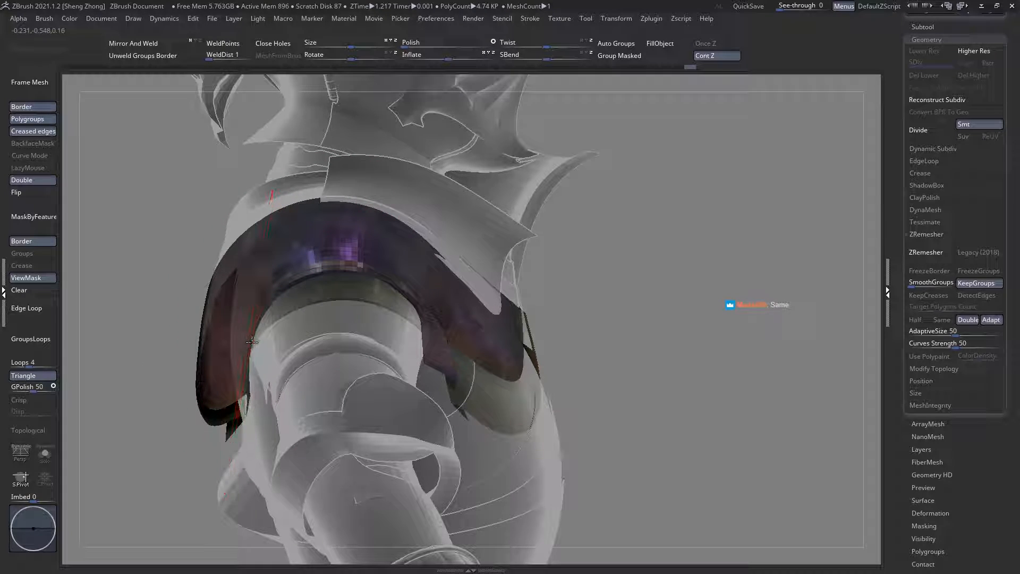
mouse_move(263, 319)
right_mouse_down("ctrl")
mouse_move(260, 275)
mouse_move(252, 282)
right_mouse_up("ctrl")
right_click_drag(339, 289, 343, 306, "ctrl")
Step: Compare the shoulder plates with the solid armour, then ghost the surroundings again from the opposite arm's side
key("ctrl+t")
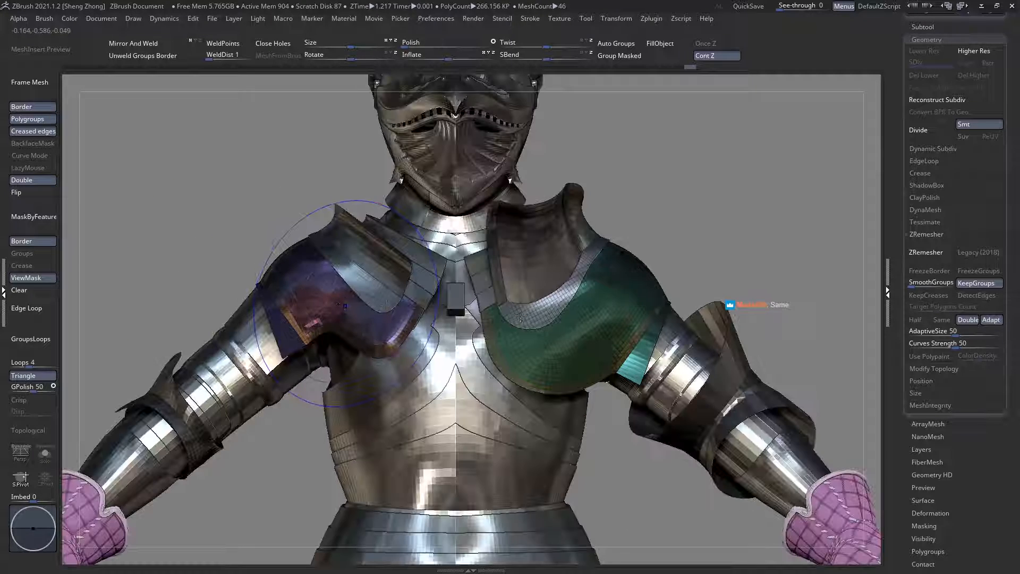
key("shift+f")
right_click_drag(536, 325, 635, 318)
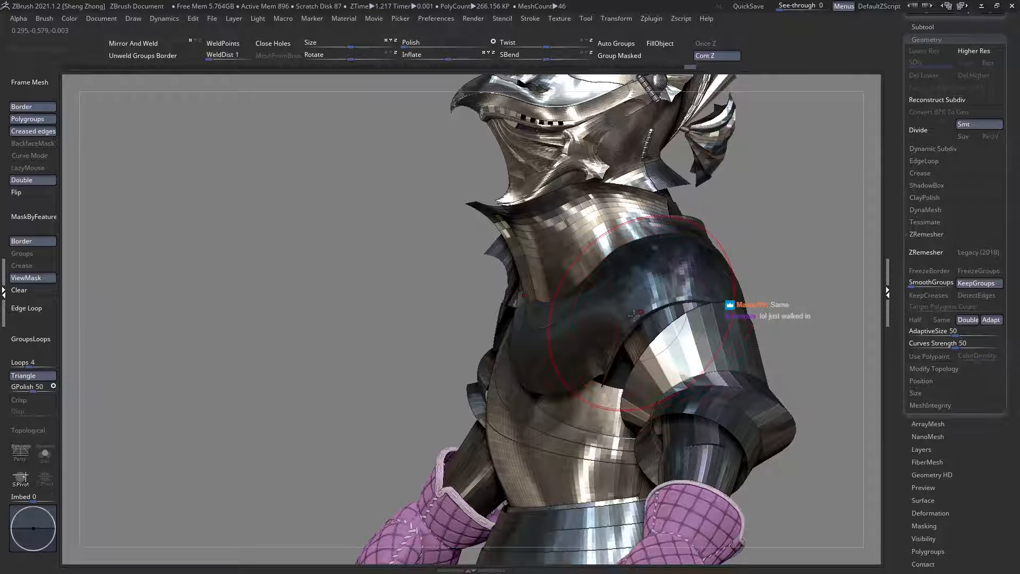
right_click_drag(574, 319, 600, 289)
key("ctrl+t")
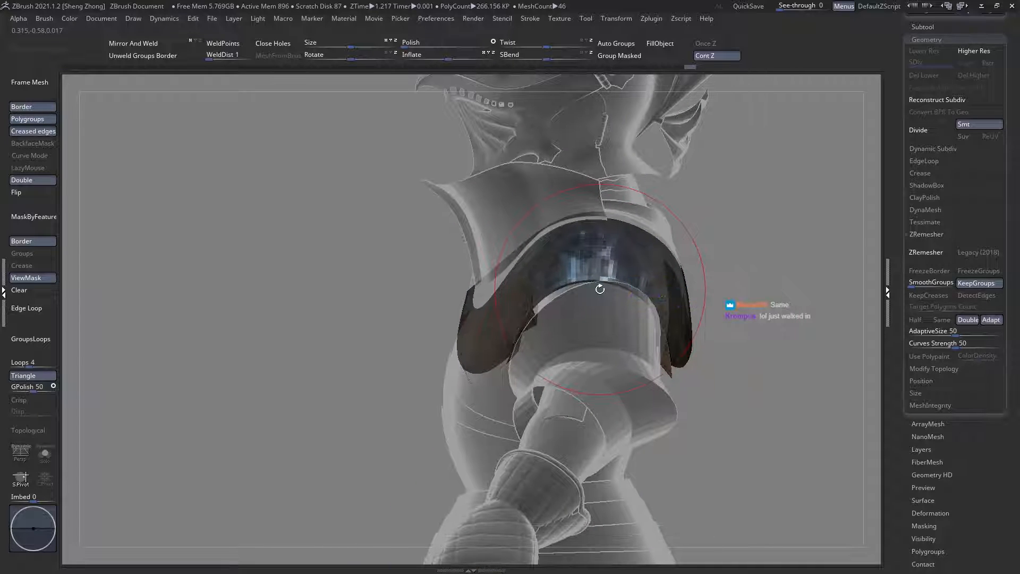
Step: Adjust the opposite plate's arm-side strip around the upper arm with Move brush strokes from the side
right_click_drag(515, 292, 518, 261, "ctrl")
right_click_drag(563, 298, 607, 296)
right_click_drag(461, 316, 458, 330, "ctrl")
left_click_drag(358, 202, 586, 371, "ctrl")
mouse_move(600, 334)
right_mouse_down()
mouse_move(531, 318)
mouse_move(521, 303)
mouse_move(539, 363)
right_mouse_up()
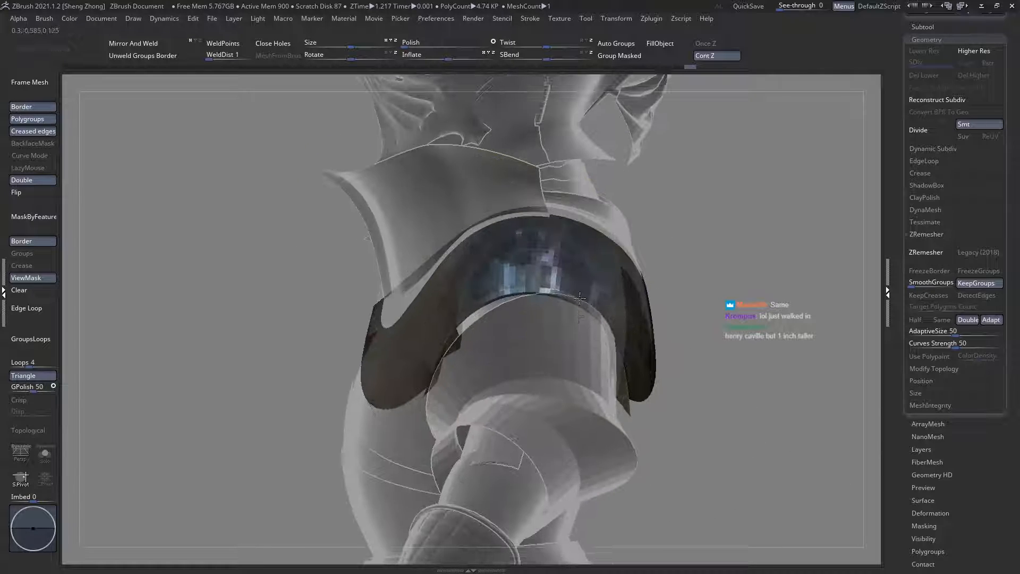
Step: Change the brush size and nudge the strip's rear lower corner with the Move brush
key("space")
left_click_drag(585, 335, 600, 335)
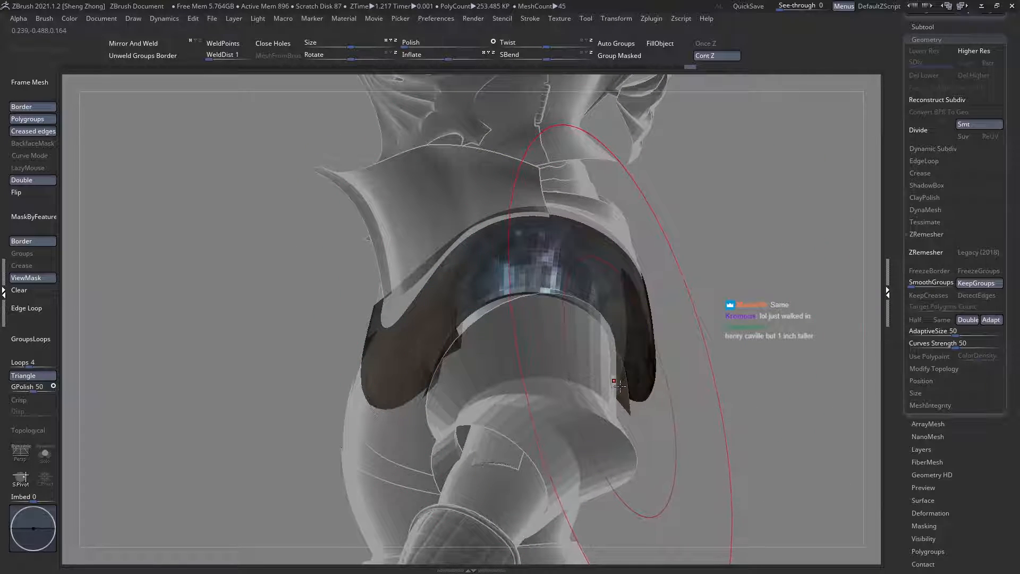
left_click_drag(620, 386, 620, 386)
Step: Isolate the arm-side strip from the back to check its shape, restore the full plates, and clear the mask
mouse_move(605, 382)
right_mouse_down()
mouse_move(184, 318)
mouse_move(392, 280)
right_mouse_up()
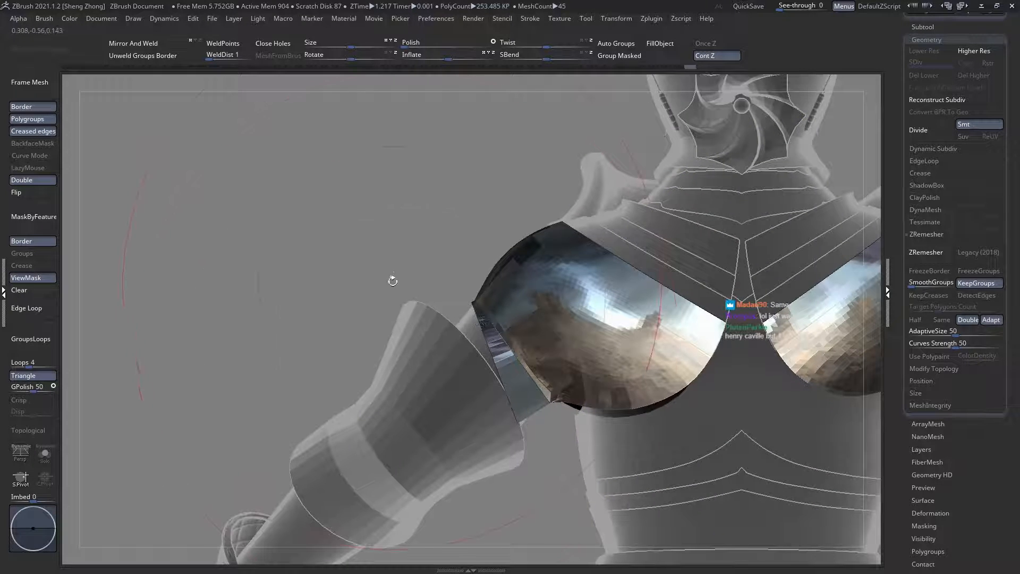
left_click(501, 383, "ctrl+shift")
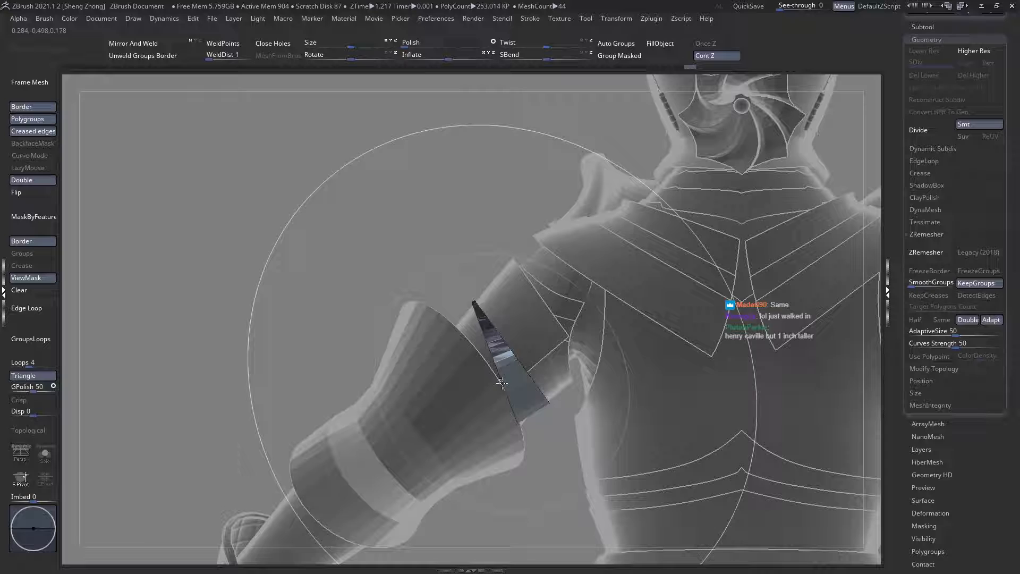
left_click_drag(270, 336, 275, 327, "ctrl")
left_click(273, 327, "ctrl+shift")
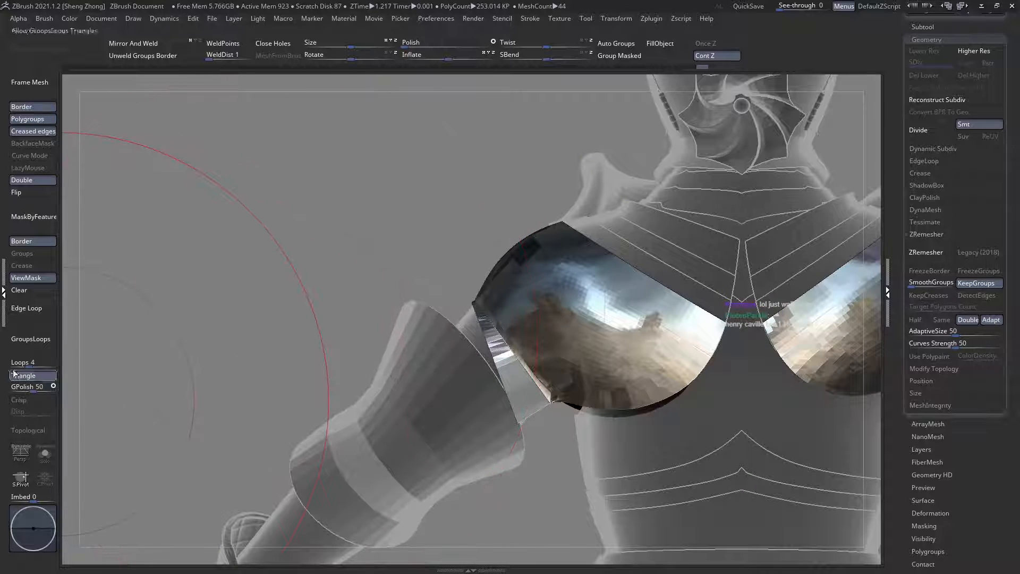
left_click(25, 277)
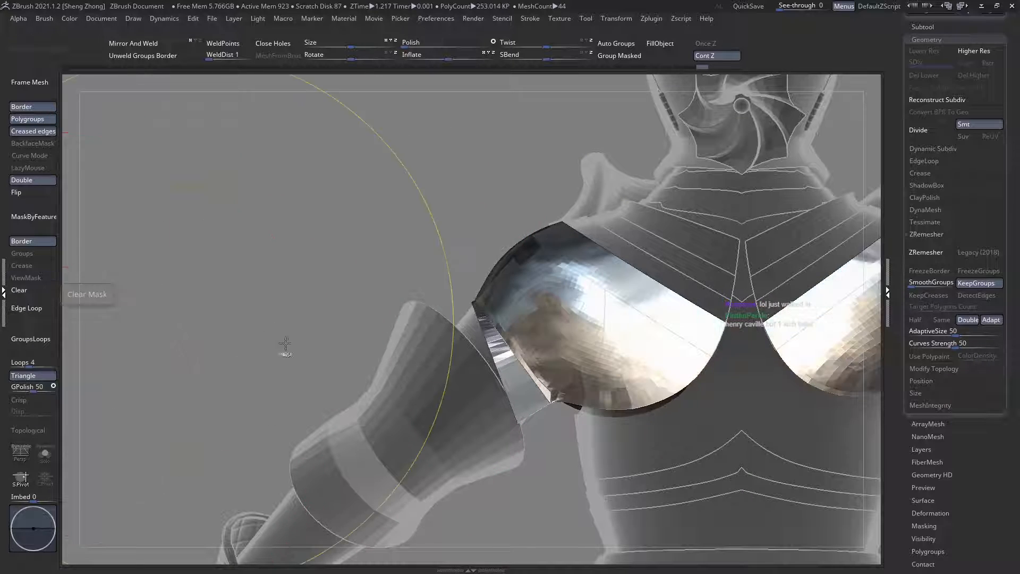
Step: Remask the main panels through visibility isolation, keeping the arm-side strips unmasked, and return to the arm's side view
left_click(496, 383, "ctrl+shift")
left_click(495, 383, "ctrl+shift")
left_click(321, 336, "ctrl")
left_click(339, 336, "ctrl+shift")
left_click_drag(339, 336, 451, 316)
left_click(455, 316, "alt")
right_click(430, 271)
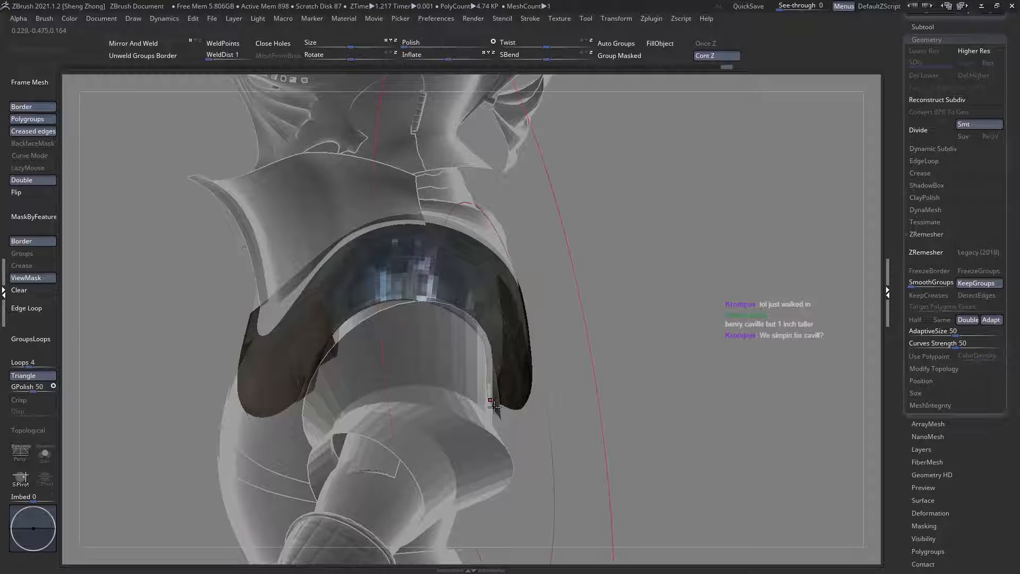
Step: Refine the unmasked strip's edge and lower corners around the upper arm with Move brush strokes
mouse_move(364, 306)
right_mouse_down()
mouse_move(448, 277)
mouse_move(364, 306)
right_mouse_up()
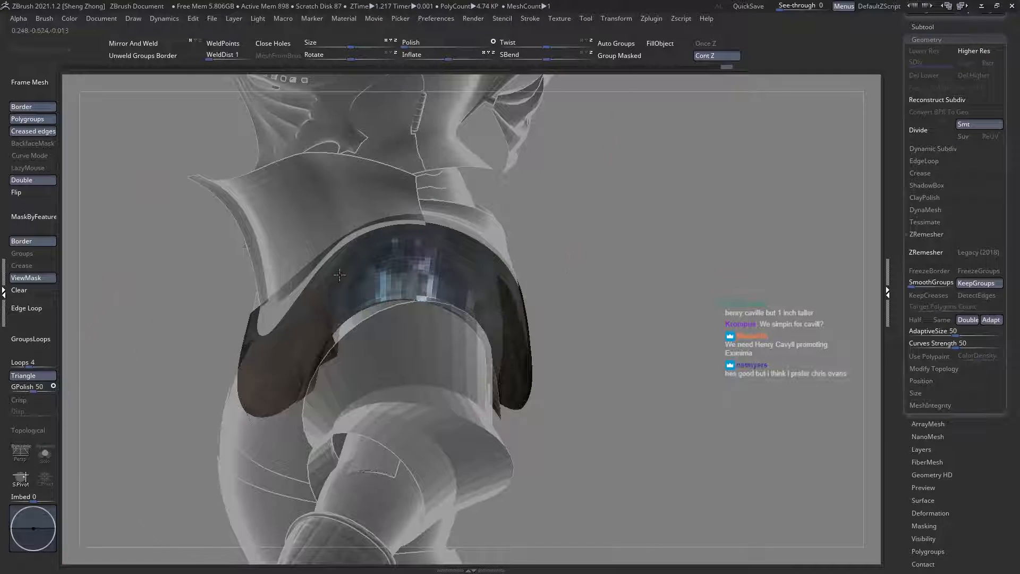
right_click(279, 342)
right_click_drag(334, 369, 396, 348, "alt")
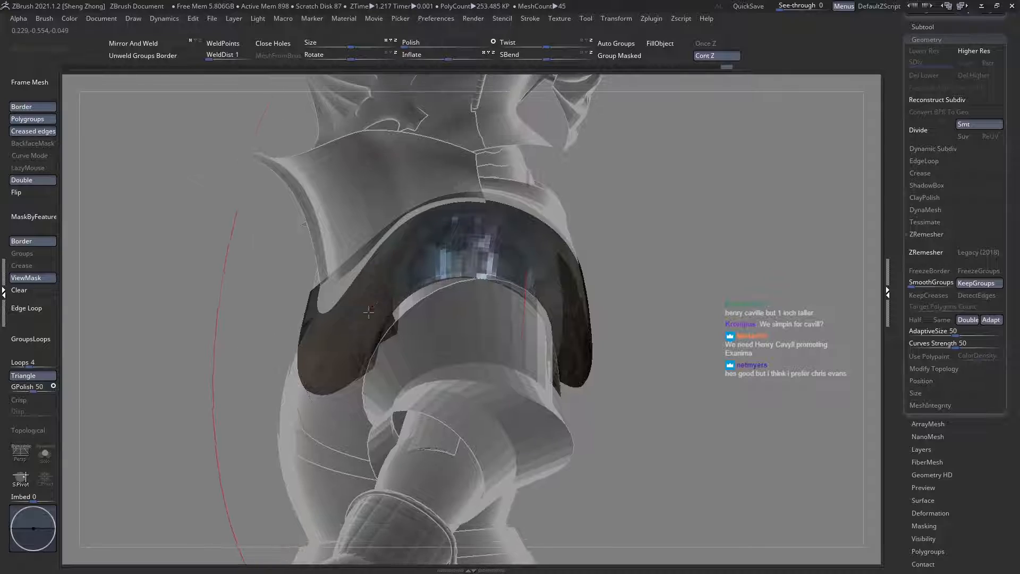
right_click(313, 340)
Step: Check the arm-side strip's fit from the side against the complete armour without ghosting
right_click(492, 314)
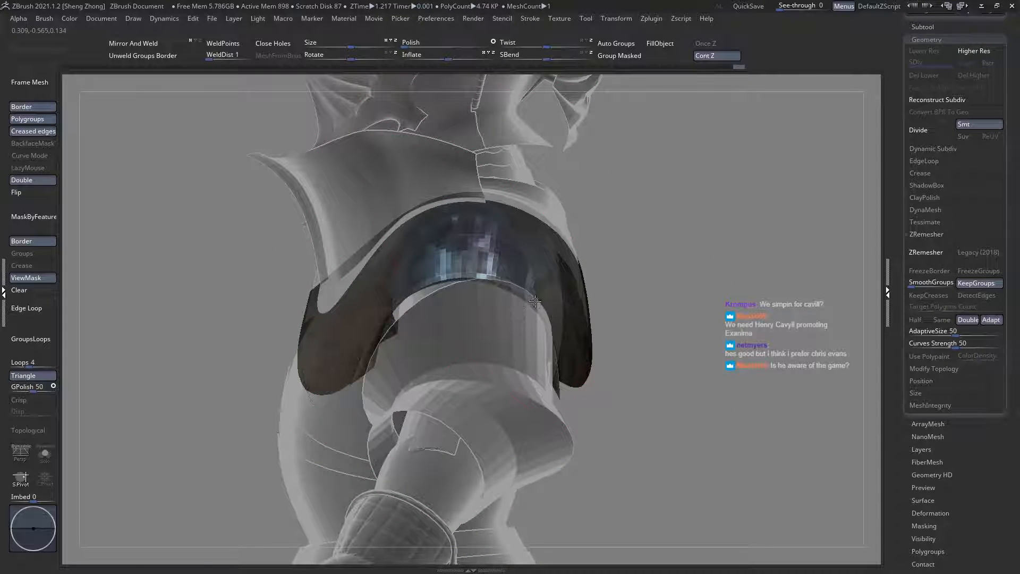
right_click_drag(534, 302, 461, 326, "shift")
key("shift+t")
key("shift+d")
key("d")
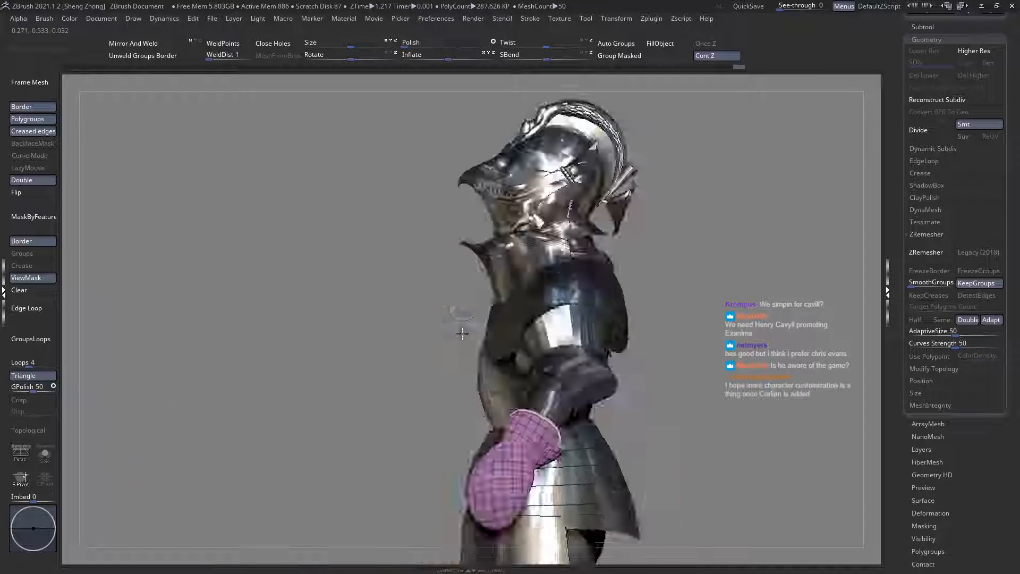
Step: Ghost the surrounding armour again and nudge the unmasked strip's edge around the upper arm with a resized Move brush
left_click(502, 339, "alt")
key("shift+t")
right_click_drag(588, 366, 588, 402, "ctrl")
key("space")
left_click_drag(612, 335, 633, 337)
left_click_drag(653, 373, 654, 375)
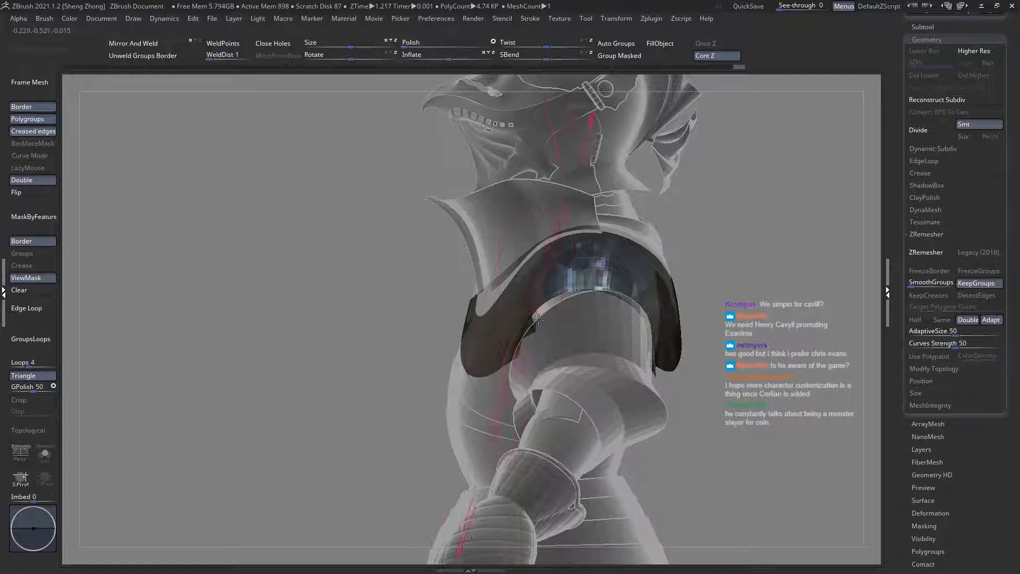
right_click_drag(559, 288, 547, 260)
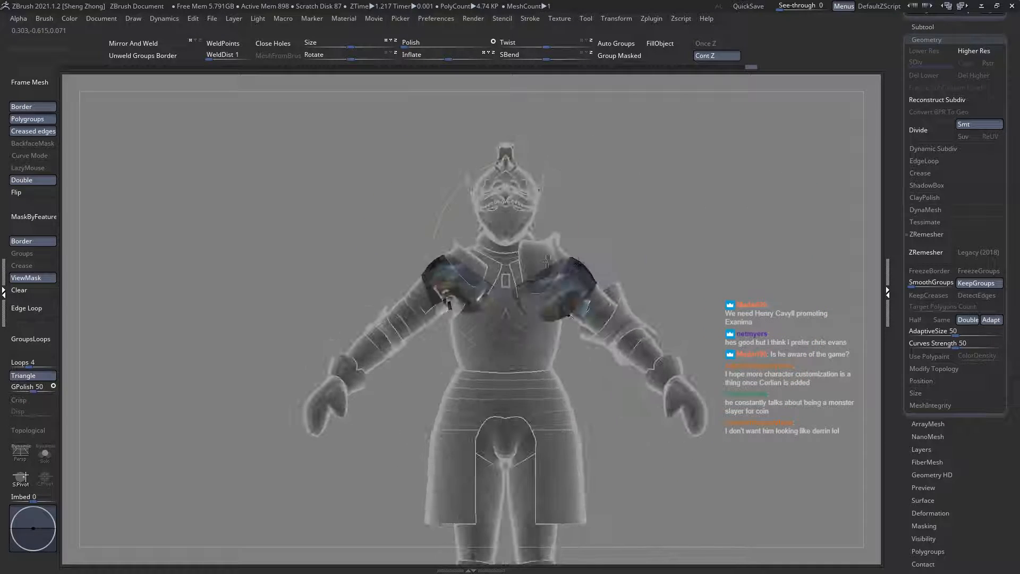
Step: Adjust the arm-side strips from the front with Move brush strokes and clear the mask
right_click_drag(436, 262, 450, 295, "ctrl")
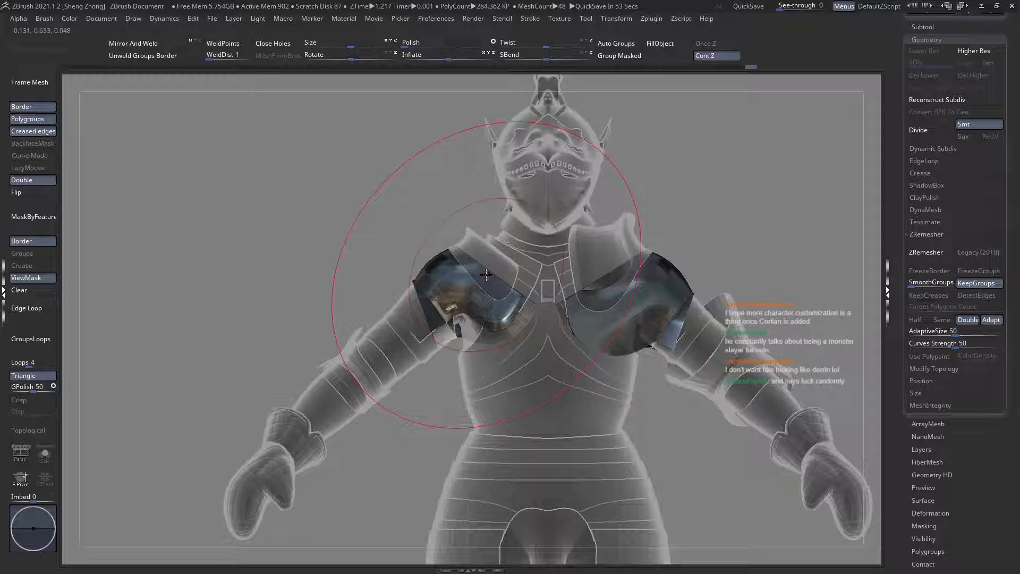
right_click_drag(447, 278, 464, 298, "ctrl")
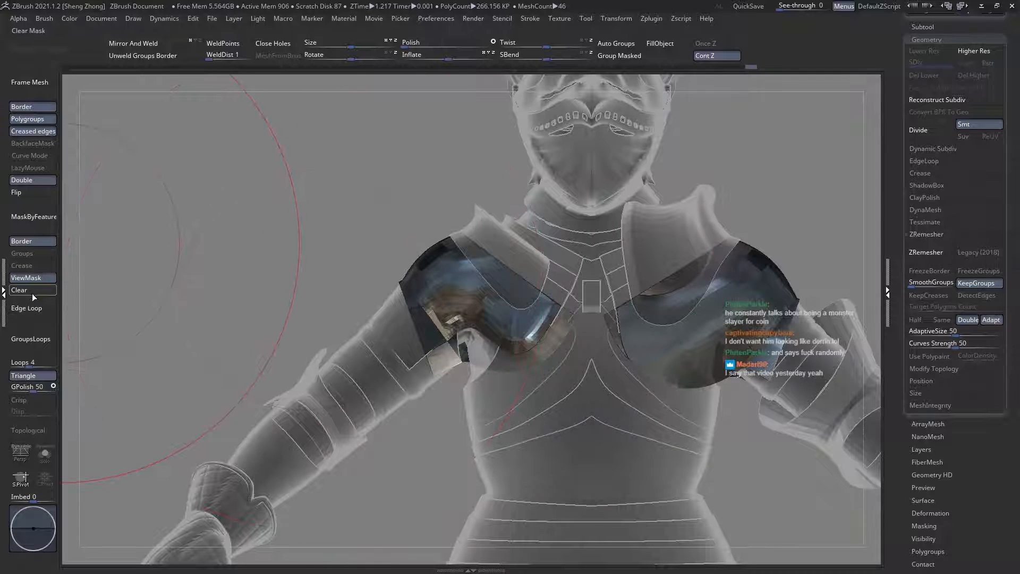
left_click(26, 277)
Step: Inspect the shoulder plates' silhouette on the full solid armour from the front and slightly above
key("ctrl+t")
right_click_drag(400, 262, 362, 250, "ctrl")
left_click(566, 299, "alt")
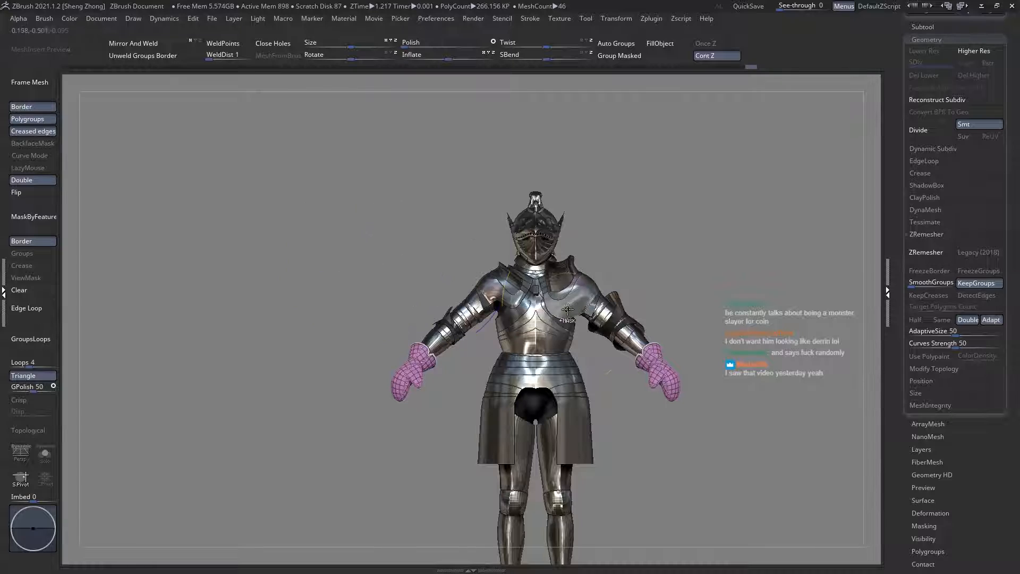
right_click_drag(567, 299, 594, 381, "ctrl")
right_click_drag(534, 283, 501, 341)
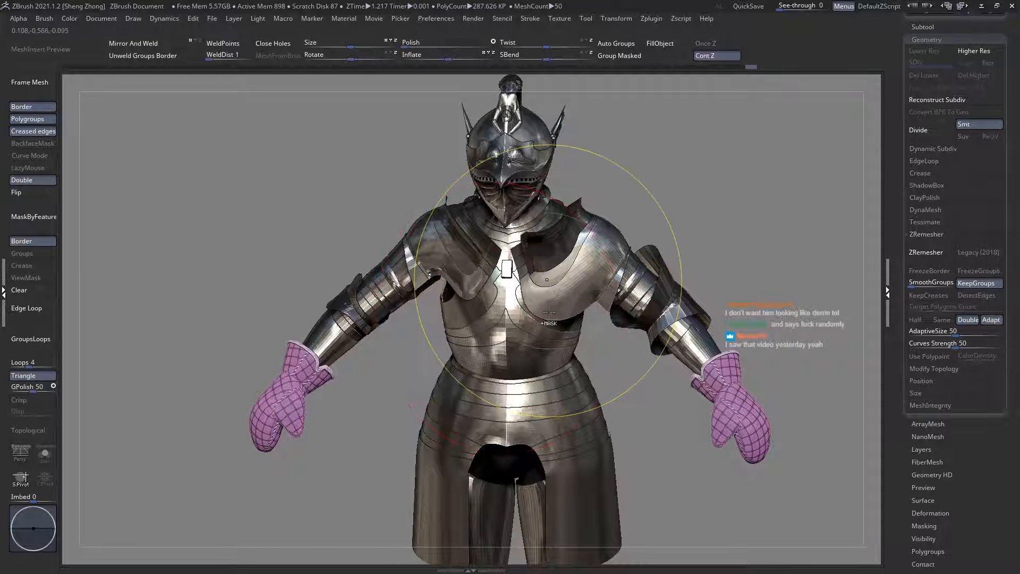
right_click_drag(547, 282, 454, 276, "ctrl")
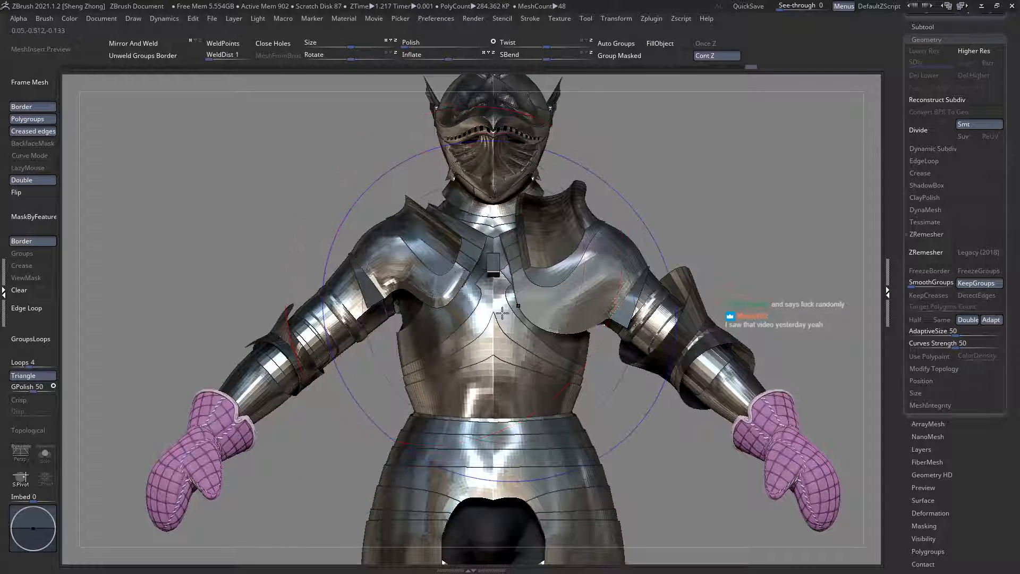
Step: Show the shoulder plates' polygroups and examine their arm-side borders from the side and the front
key("shift+f")
mouse_move(568, 290)
right_mouse_down("ctrl")
mouse_move(582, 337)
mouse_move(729, 405)
right_mouse_up("ctrl")
right_click_drag(467, 305, 642, 338)
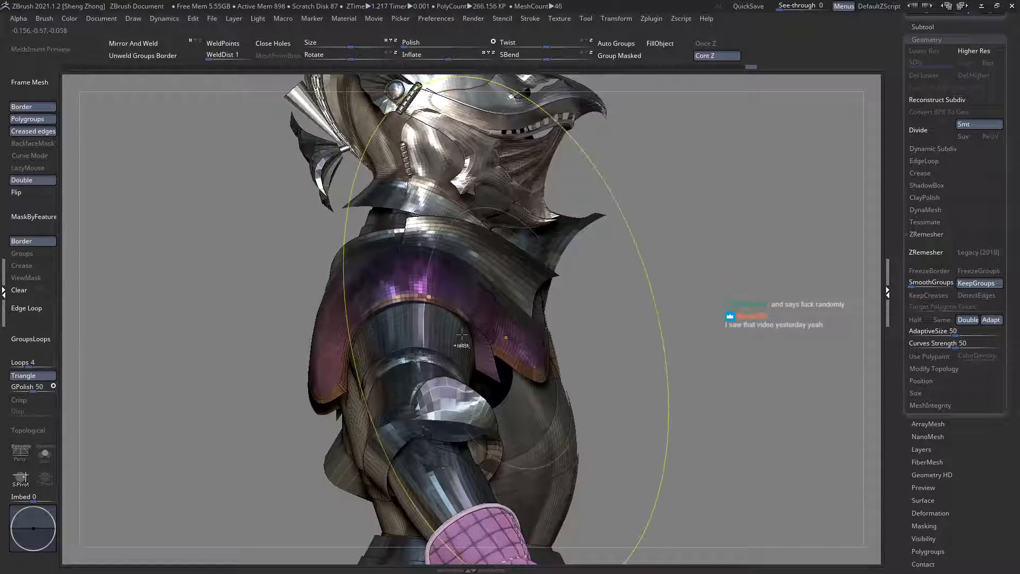
right_click_drag(461, 334, 452, 234, "ctrl")
mouse_move(329, 313)
right_mouse_down()
mouse_move(477, 324)
mouse_move(319, 330)
right_mouse_up()
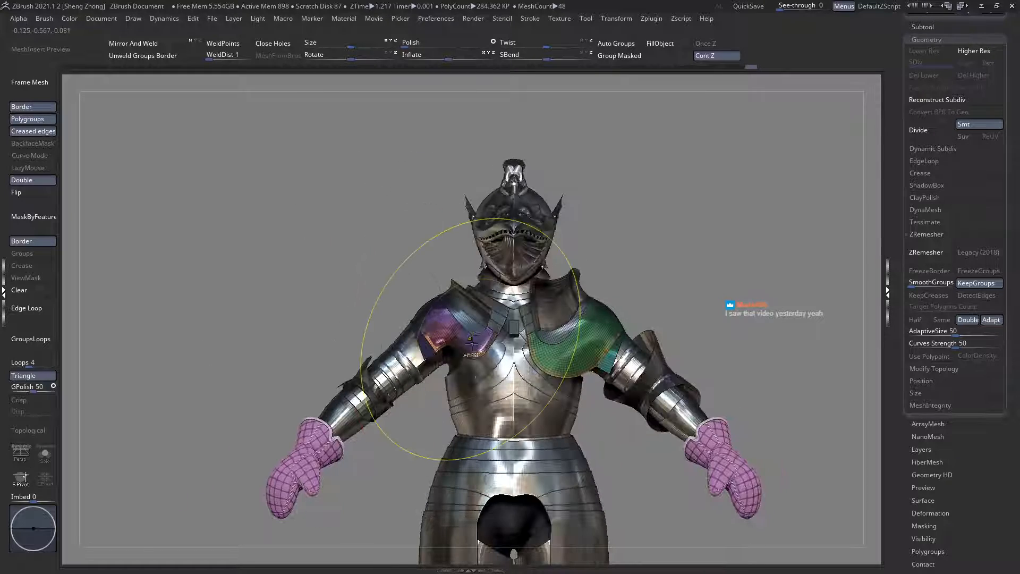
right_click_drag(471, 343, 475, 424, "ctrl")
left_click(486, 338, "ctrl+shift")
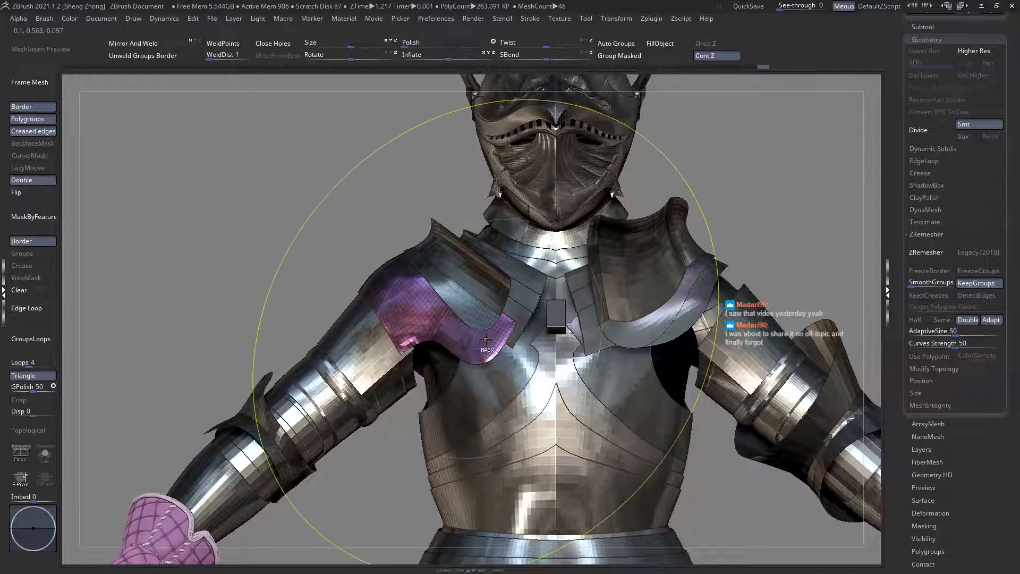
key("ctrl+t")
left_click(320, 291, "ctrl+shift")
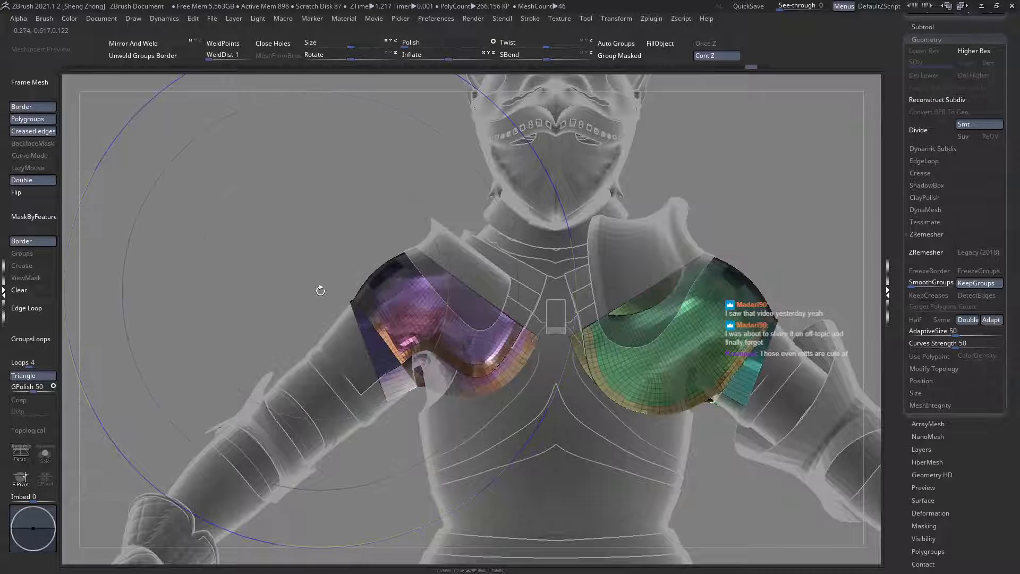
Step: Hide the polygroup display and review how the shoulder plates sit over the chest and upper arms
key("ctrl+t")
key("shift+f")
right_click_drag(508, 370, 542, 362, "ctrl")
mouse_move(498, 297)
right_mouse_down()
mouse_move(489, 332)
mouse_move(456, 321)
mouse_move(486, 299)
mouse_move(496, 351)
right_mouse_up()
left_click(488, 396, "alt")
right_click_drag(511, 387, 430, 364, "ctrl")
right_click_drag(462, 315, 356, 340)
left_click(455, 367, "alt")
right_click_drag(455, 366, 409, 379, "ctrl")
Step: Make the upper-arm plate beneath the shoulder plate the active subtool, with the surrounding armour ghosted
left_click(405, 237, "alt")
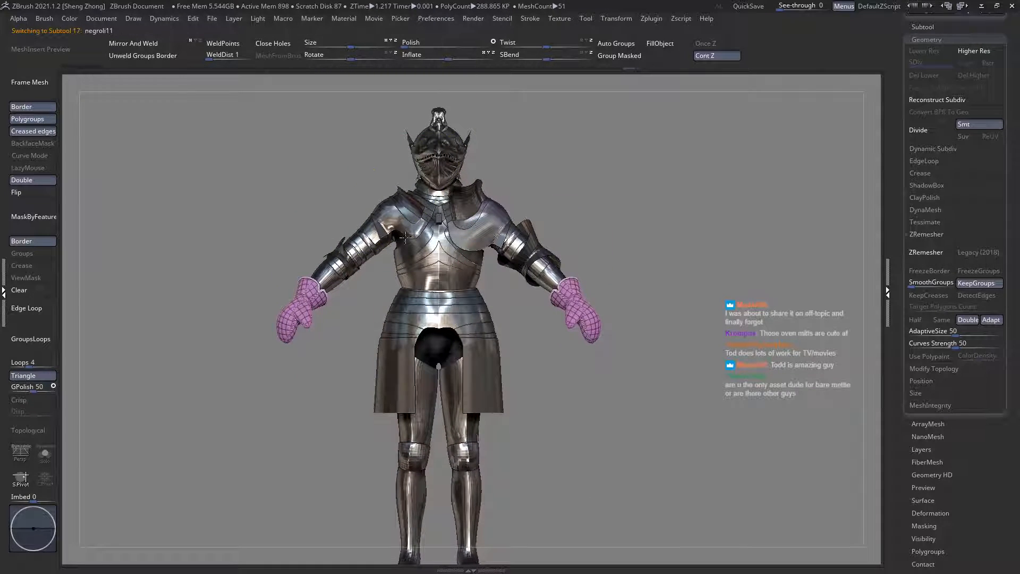
right_click_drag(406, 238, 392, 292, "ctrl")
key("shift+t")
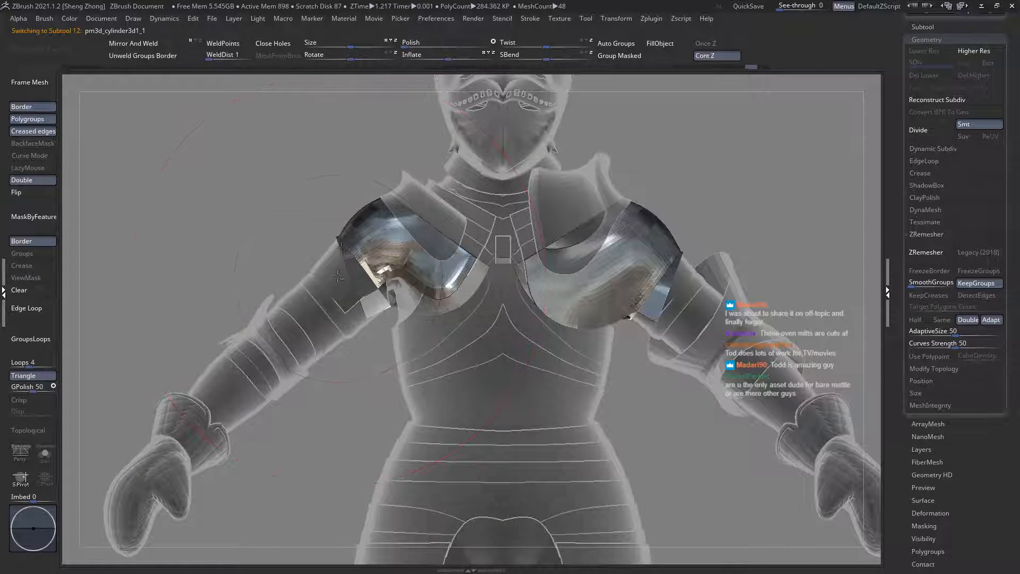
mouse_move(341, 247)
right_mouse_down("ctrl")
mouse_move(382, 314)
mouse_move(360, 321)
right_mouse_up("ctrl")
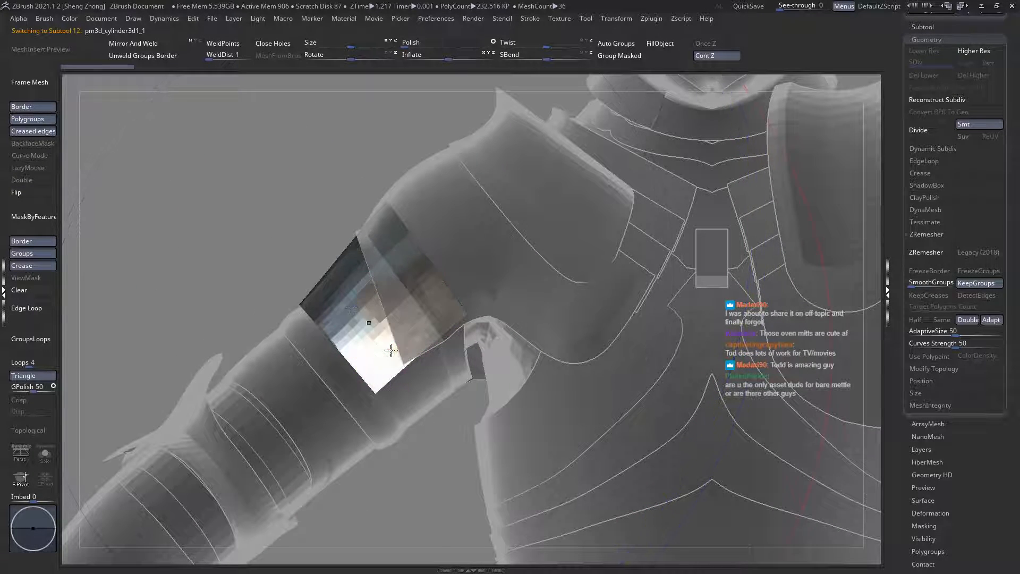
right_click_drag(392, 350, 312, 292, "ctrl")
Step: Examine the upper-arm plate's overlap with the shoulder plate using the polygroup wireframe display
key("space")
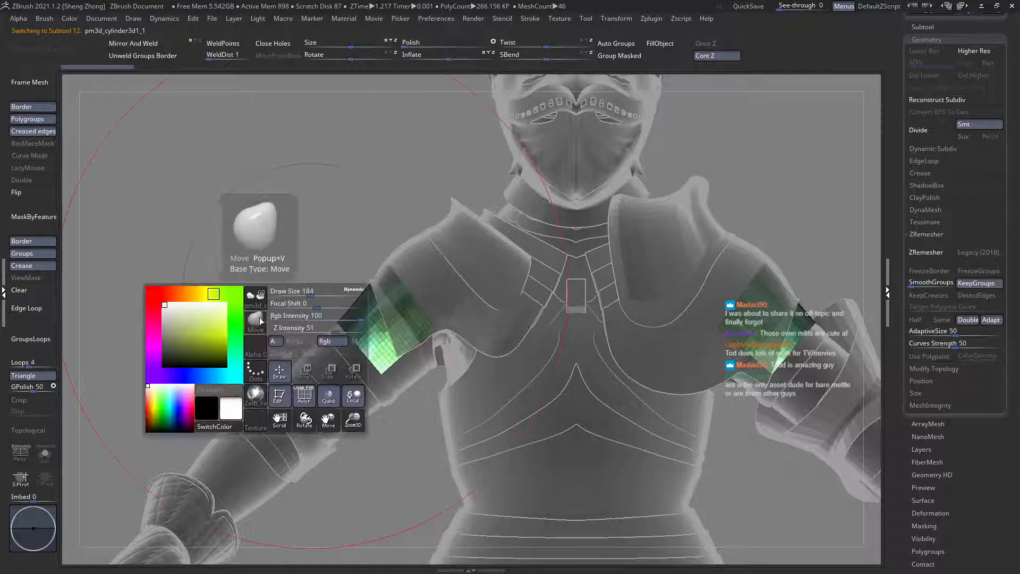
key("b")
key("s")
key("t")
right_click_drag(412, 345, 420, 368, "ctrl")
mouse_move(408, 323)
right_mouse_down("ctrl")
mouse_move(411, 339)
mouse_move(453, 302)
right_mouse_up("ctrl")
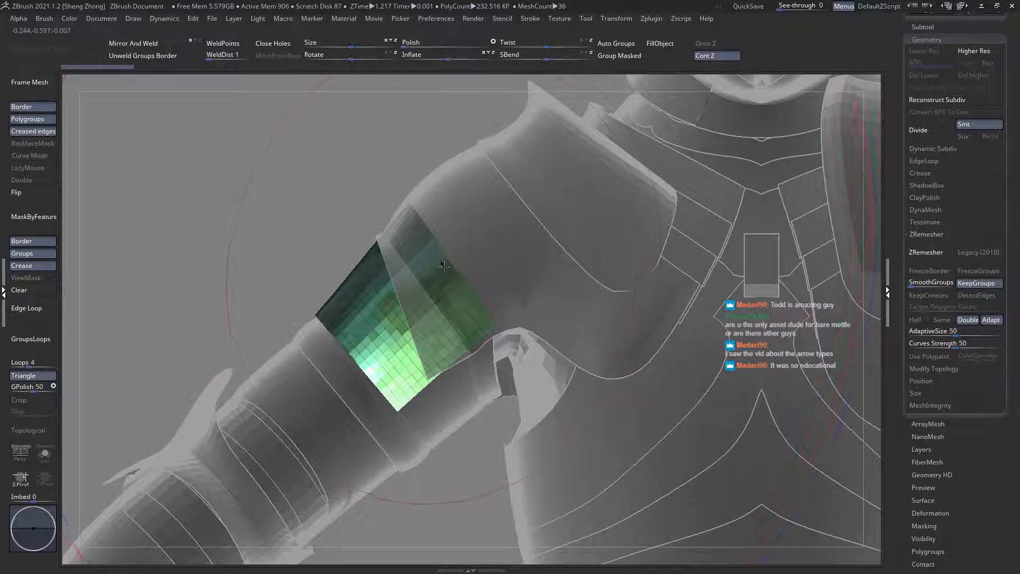
key("shift+f")
key("shift+f")
right_click_drag(403, 183, 447, 212, "alt")
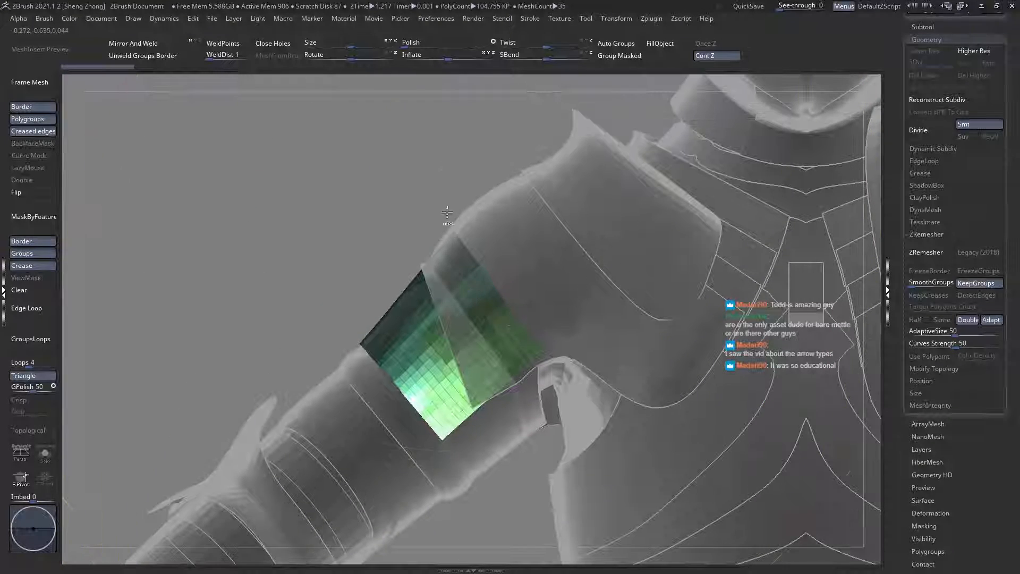
Step: Try masking the upper-arm plate along its shoulder-side edge with a mask curve, and clear the mask
left_click_drag(444, 228, 551, 387, "ctrl")
left_click_drag(328, 212, 337, 228, "ctrl")
key("space")
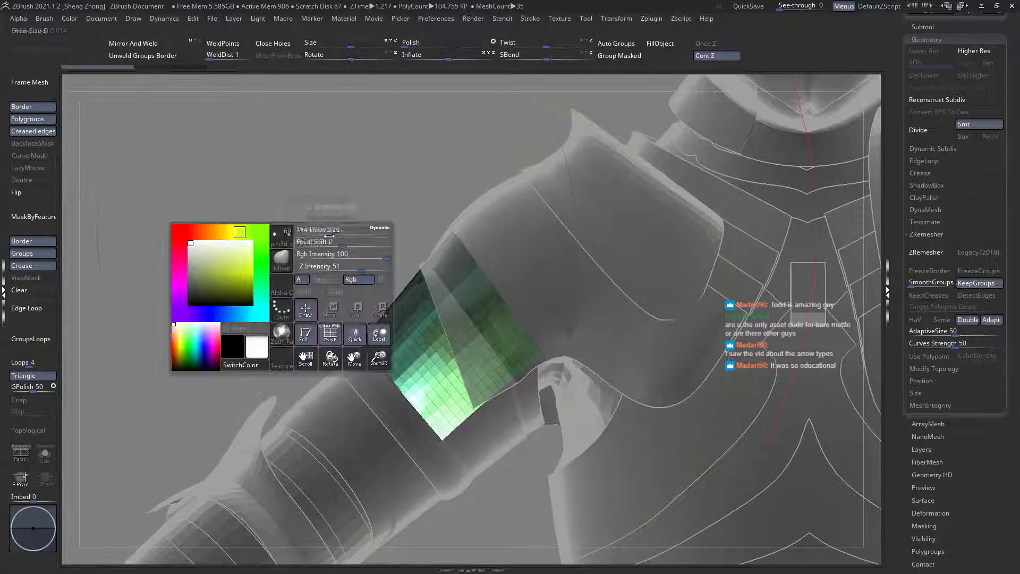
left_click(282, 264)
key("m")
key("l")
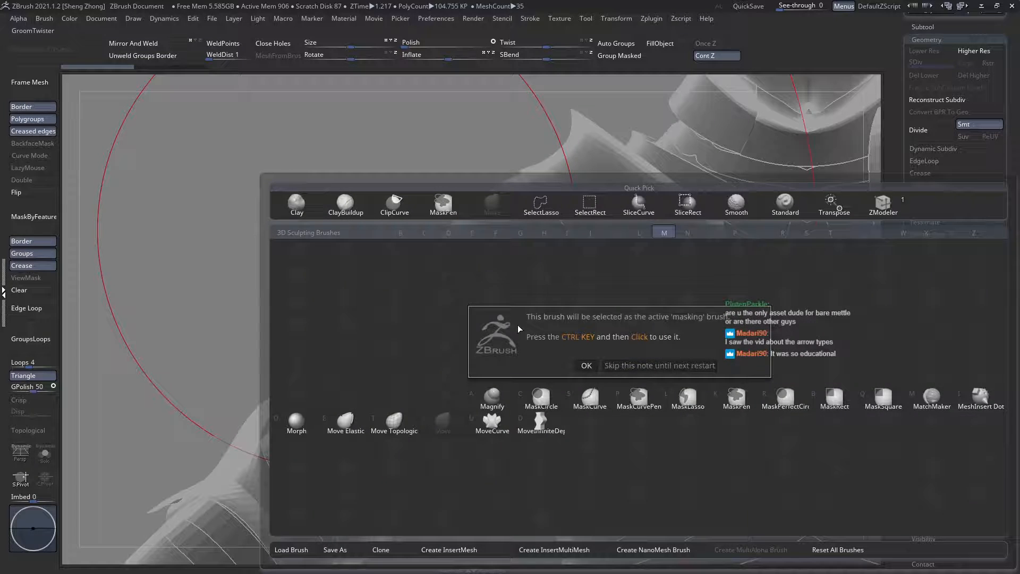
left_click(622, 366)
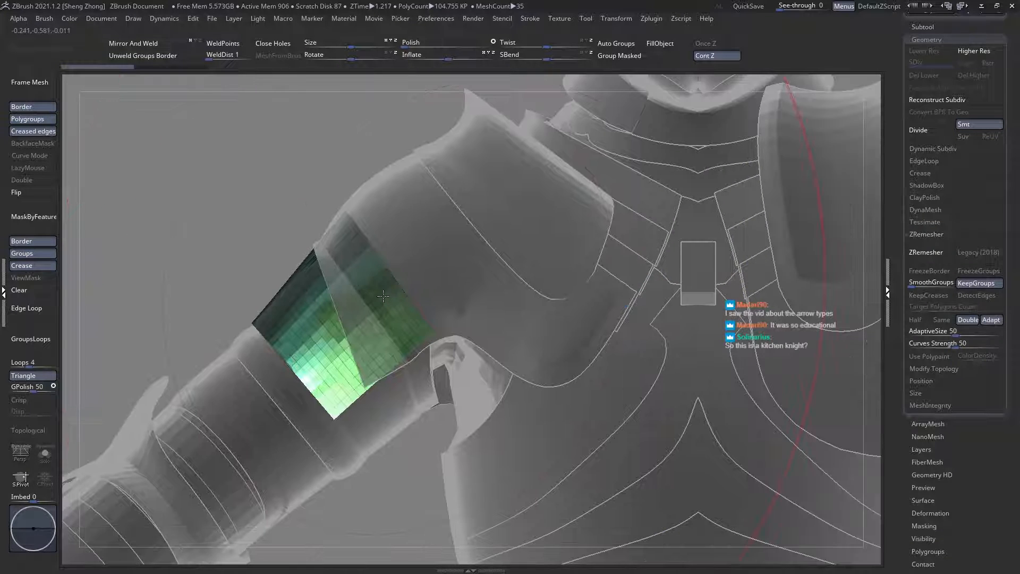
left_click_drag(348, 216, 437, 341, "ctrl")
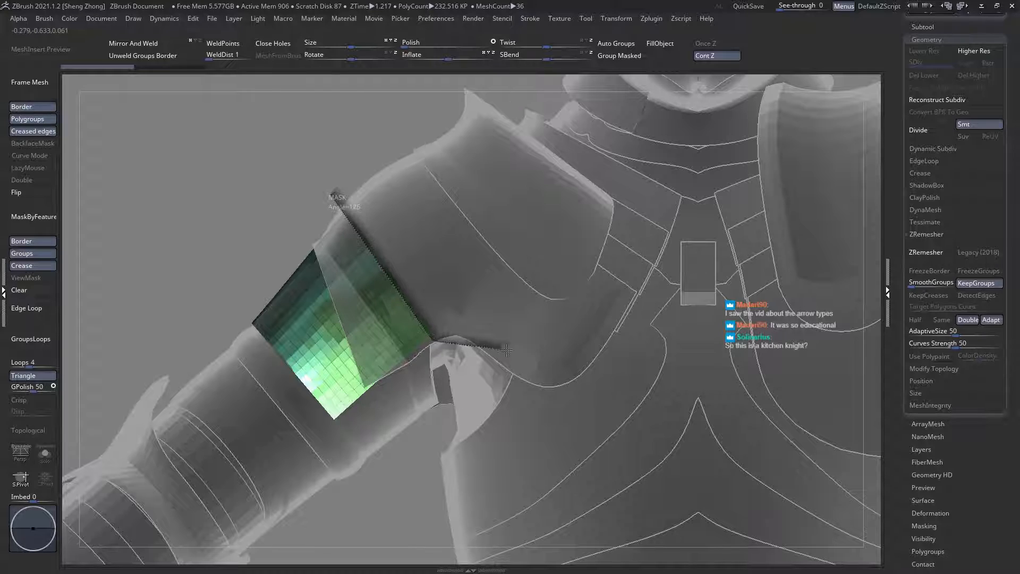
left_click_drag(506, 349, 638, 236, "ctrl")
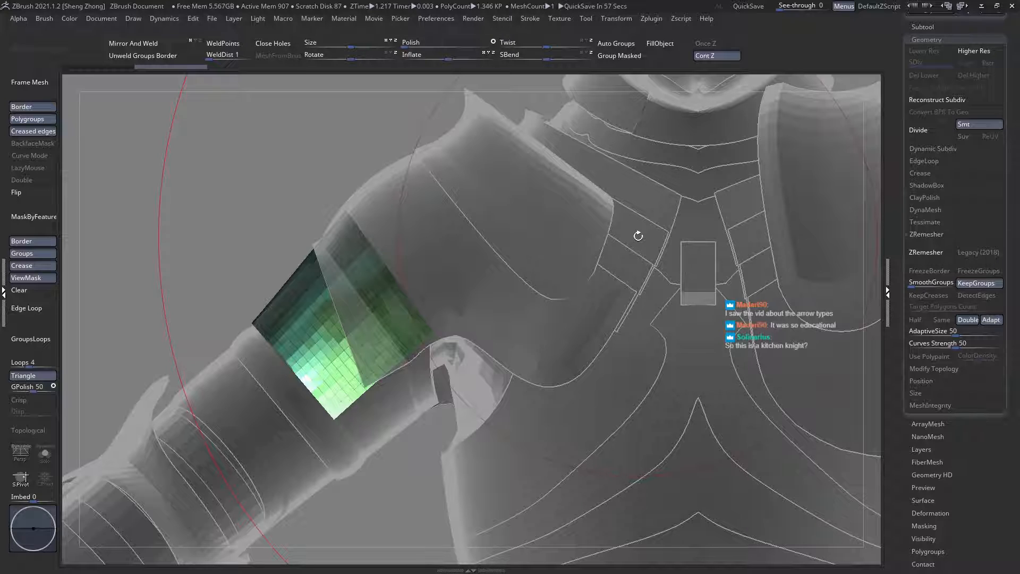
right_click_drag(340, 307, 369, 310, "alt")
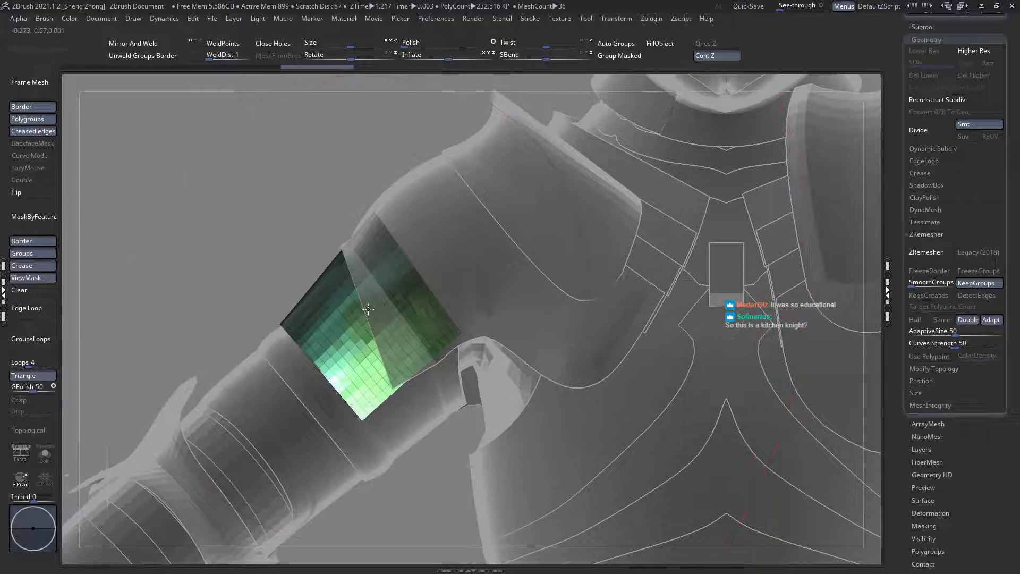
left_click(34, 294)
Step: Slice the upper-arm plate along a curved line across its lower part with the SliceCurve brush
right_click(238, 265)
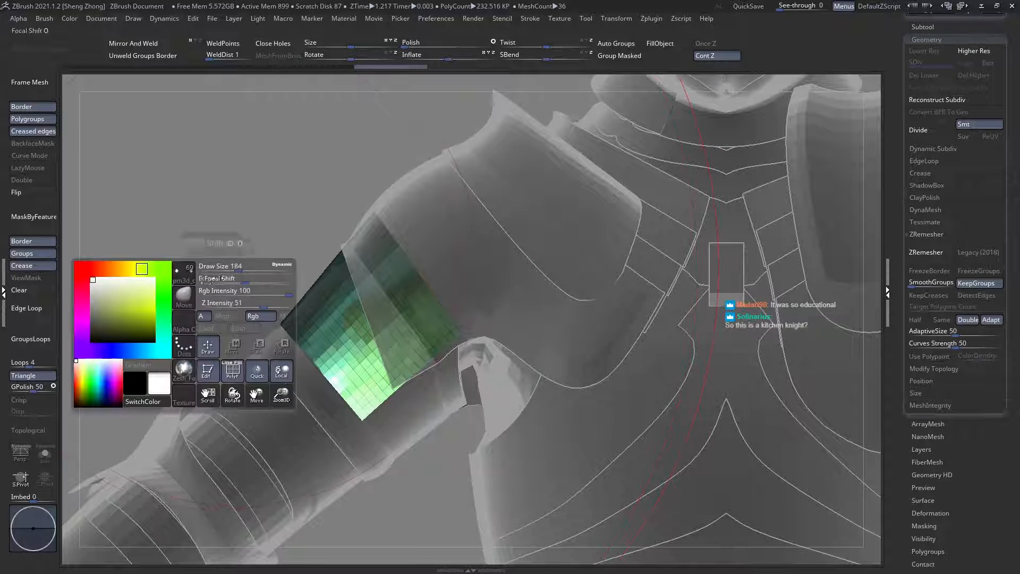
key("b")
key("s")
key("i")
right_click_drag(334, 354, 398, 345, "alt")
left_click_drag(669, 426, 493, 359, "ctrl+shift")
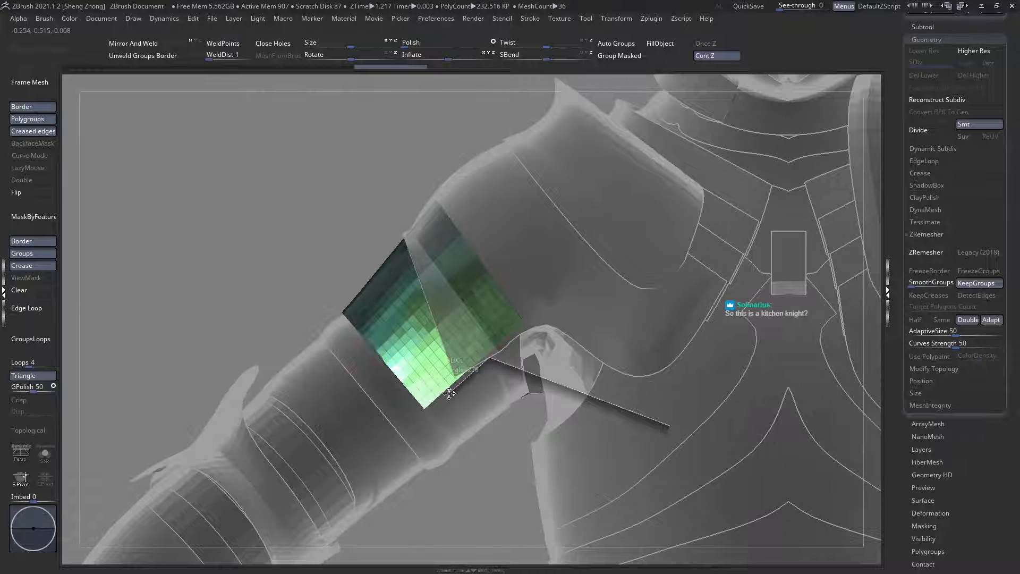
left_click_drag(448, 394, 447, 394, "ctrl+shift")
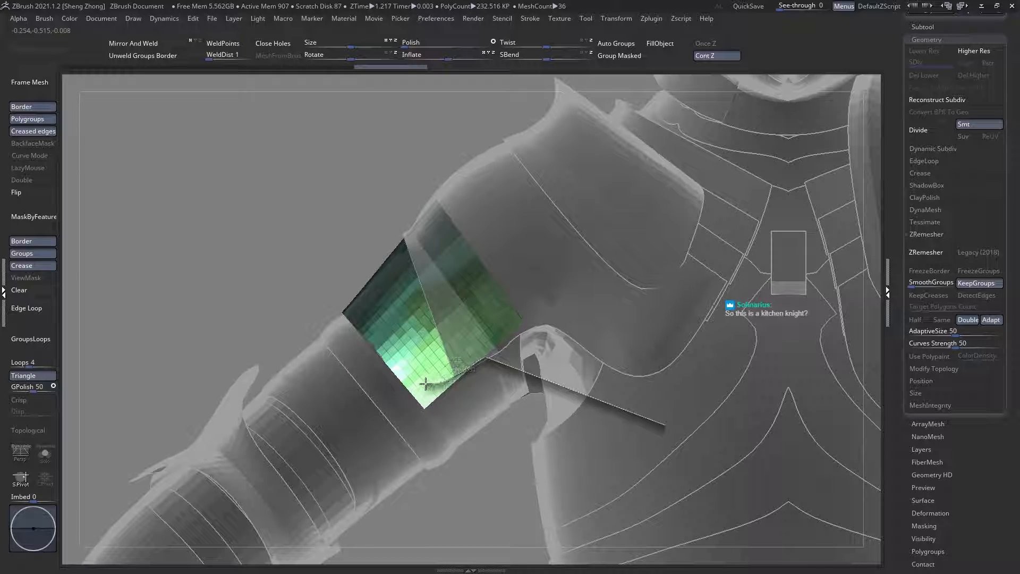
left_click_drag(404, 372, 164, 241, "ctrl+shift")
Step: Check the sliced upper-arm plate from the back and front, and mirror and weld it onto the opposite arm
left_click(287, 397, "ctrl+alt+shift")
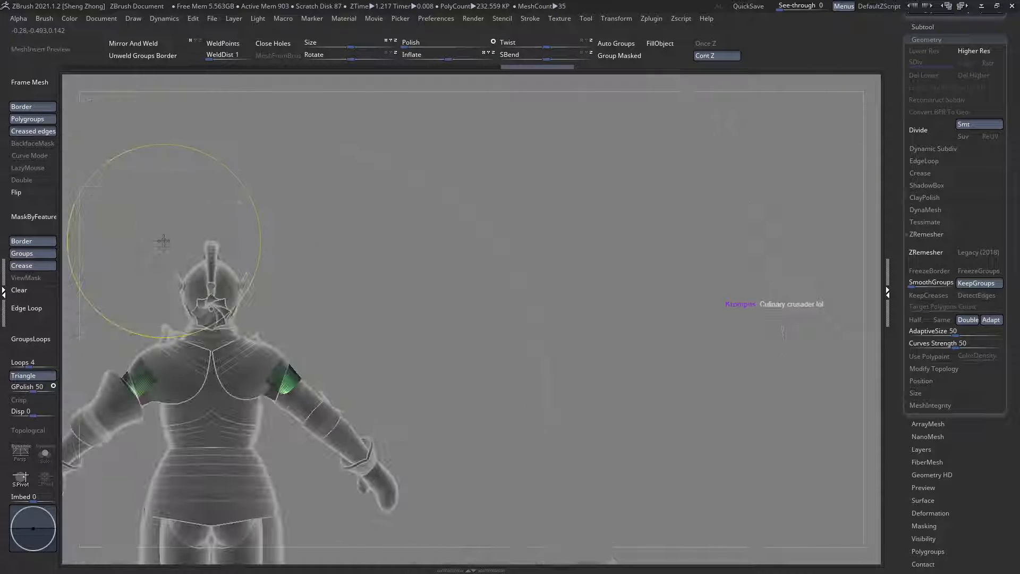
key("shift+t")
left_click_drag(312, 364, 209, 371)
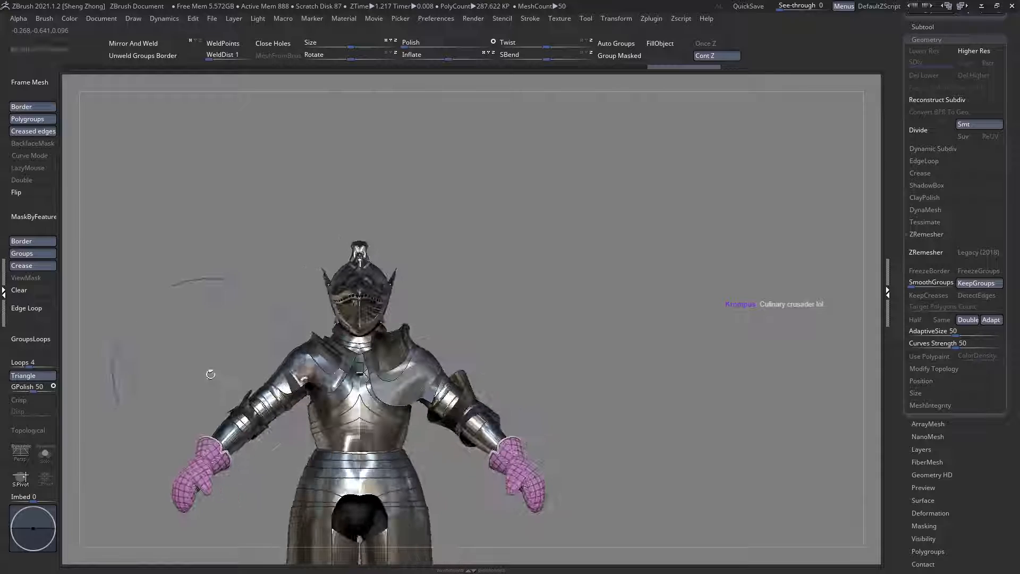
key("ctrl+t")
right_click_drag(297, 400, 306, 430, "ctrl")
right_click_drag(259, 320, 271, 279, "alt")
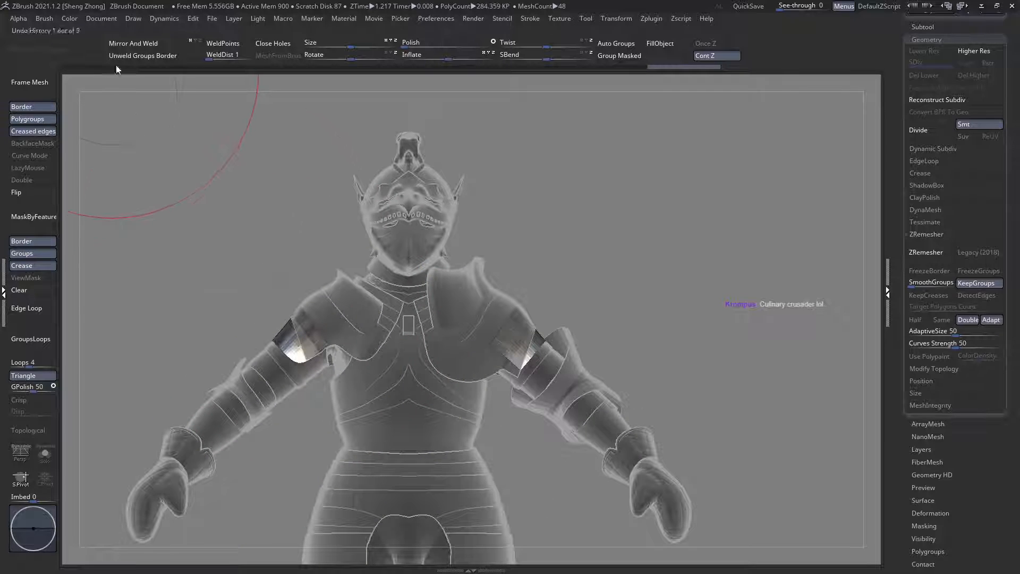
left_click(139, 47)
Step: Make the shoulder plates the active subtool again, with polygroups shown and the other armour ghosted
mouse_move(342, 250)
right_mouse_down()
mouse_move(334, 292)
mouse_move(319, 292)
mouse_move(300, 402)
mouse_move(193, 326)
mouse_move(255, 338)
mouse_move(368, 291)
mouse_move(364, 336)
mouse_move(348, 361)
right_mouse_up()
key("ctrl+t")
left_click(415, 285, "alt")
key("shift+f")
key("ctrl+t")
right_click_drag(239, 291, 384, 332, "alt")
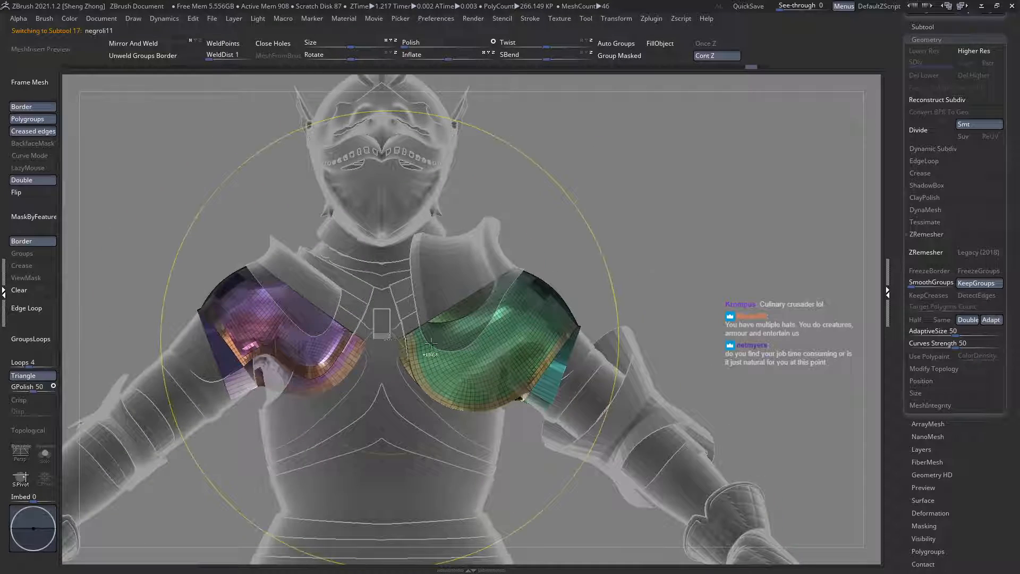
Step: Compare the shoulder plates with the full armour and examine their arm-side strips in the ghosted polygroup view
key("ctrl+t")
key("f")
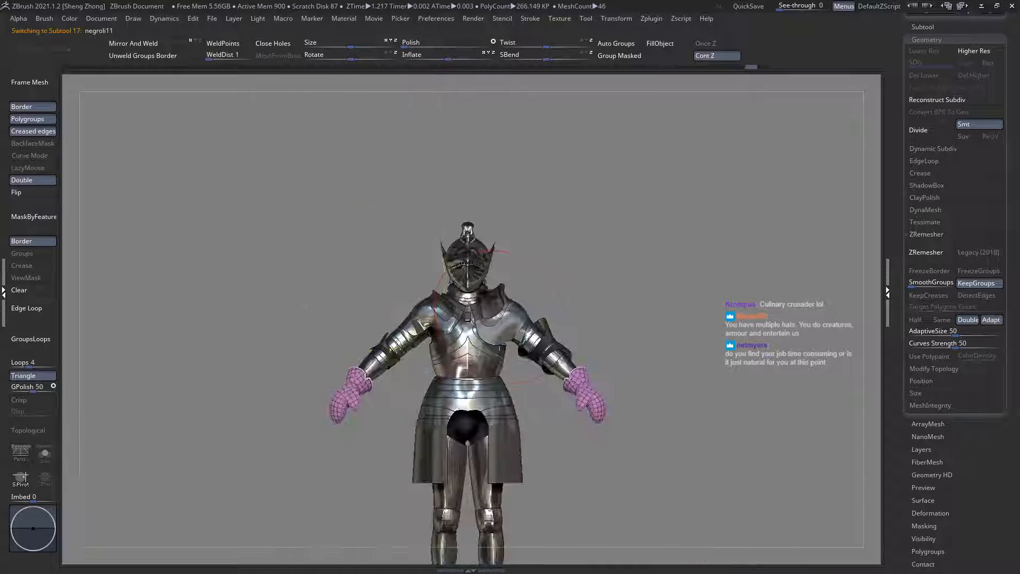
left_click_drag(345, 269, 487, 329)
left_click(485, 328, "alt")
right_click_drag(485, 328, 378, 330, "ctrl")
key("shift+f")
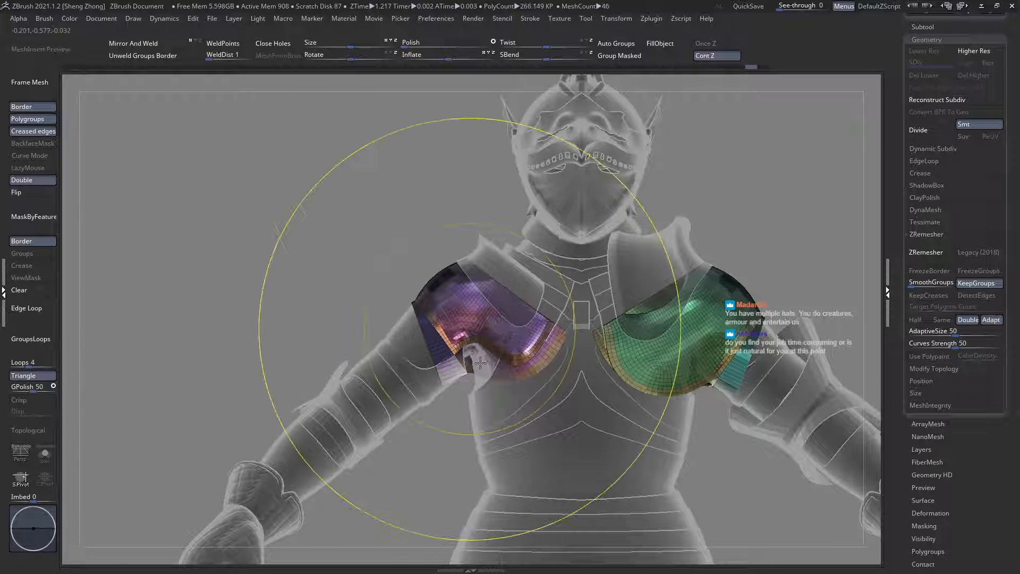
right_click_drag(473, 329, 342, 324, "ctrl")
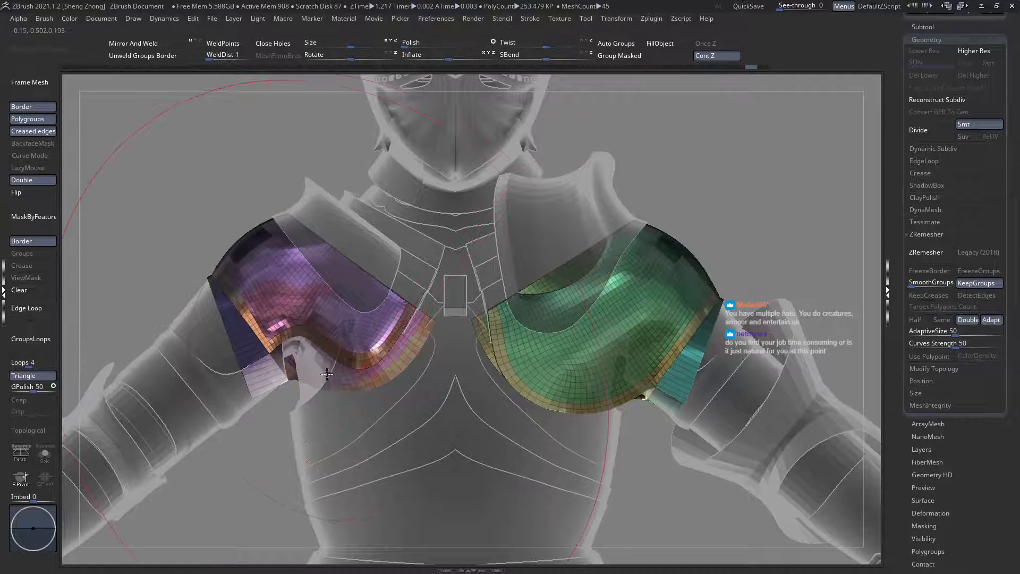
Step: Hide one of the two shoulder plates and split it off into its own subtool with the Split Hidden command
left_click_drag(166, 179, 447, 440, "ctrl+shift")
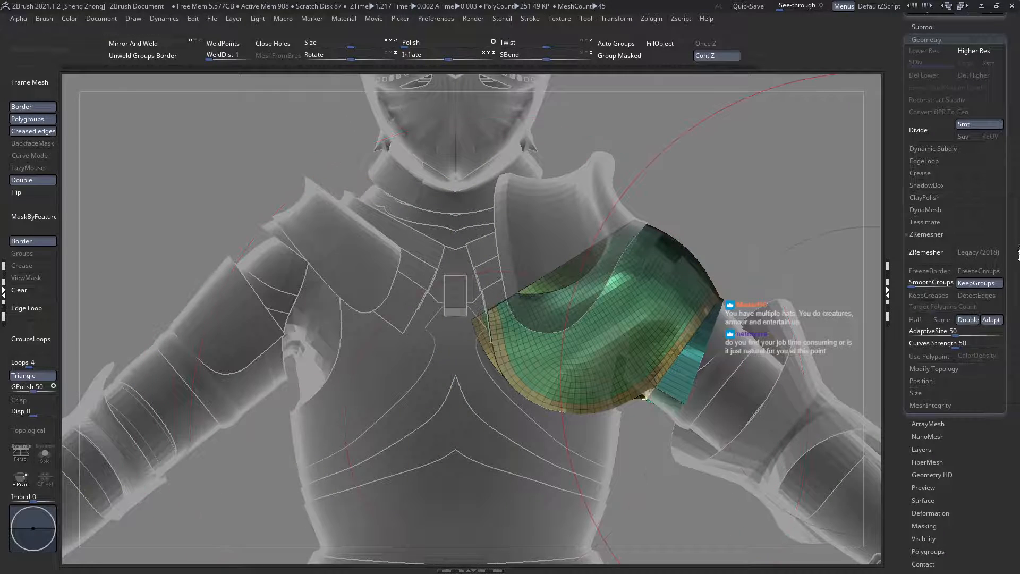
left_click(936, 26)
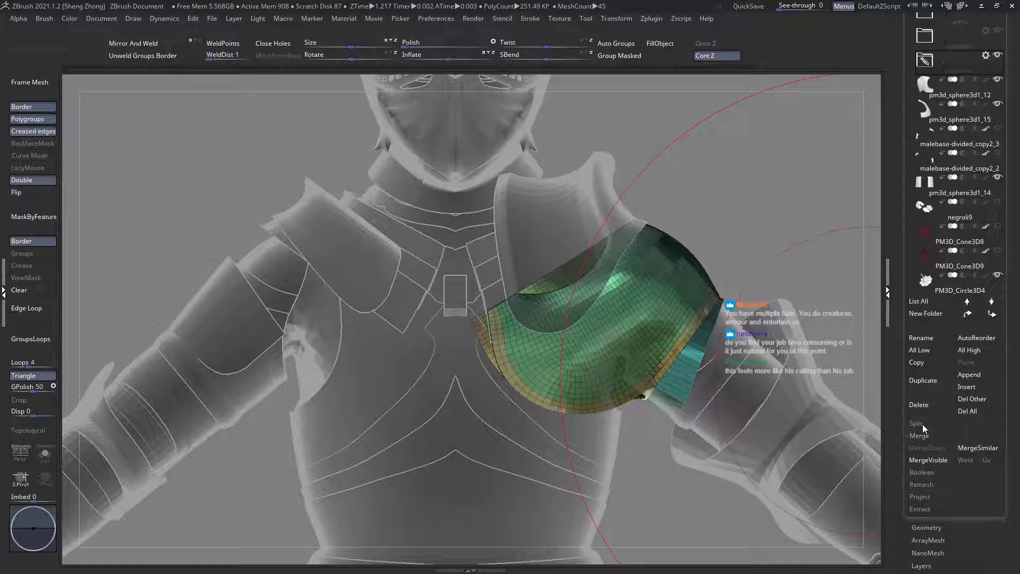
left_click(922, 425)
left_click(922, 440)
Step: Remesh the shoulder plate on the larger pauldron's side with ZRemesher, using Double density and KeepGroups
left_click(930, 564)
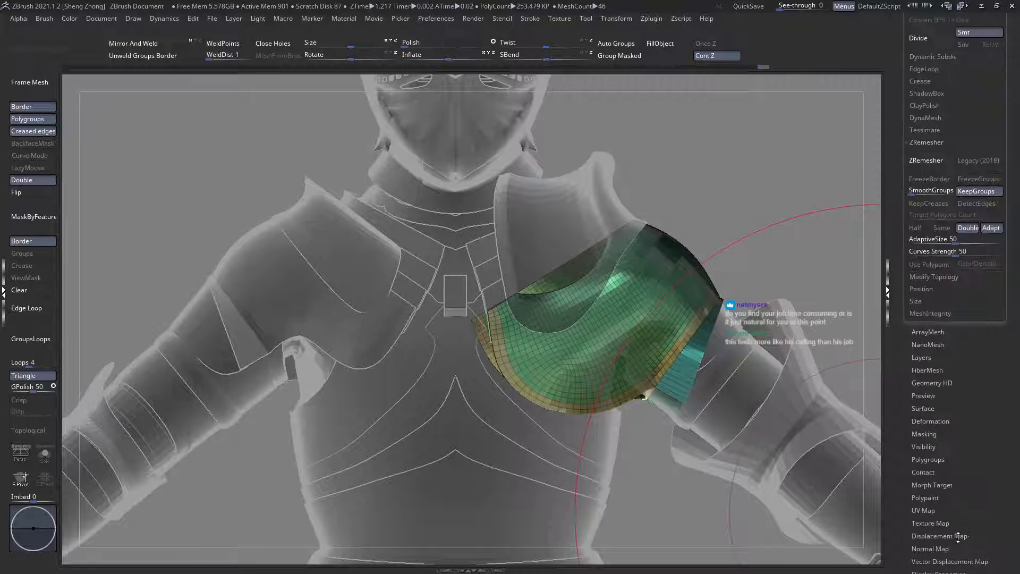
left_click_drag(957, 537, 969, 494)
left_click_drag(744, 349, 760, 313)
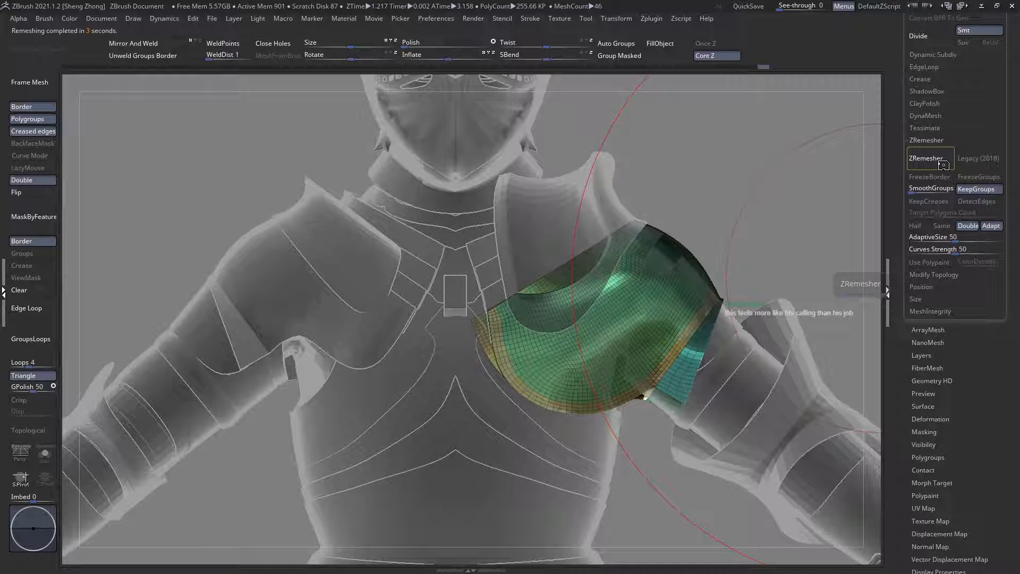
Step: Make the opposite shoulder plate the active subtool and remesh it with ZRemesher at Double density with KeepGroups
left_click_drag(773, 261, 840, 267, "alt")
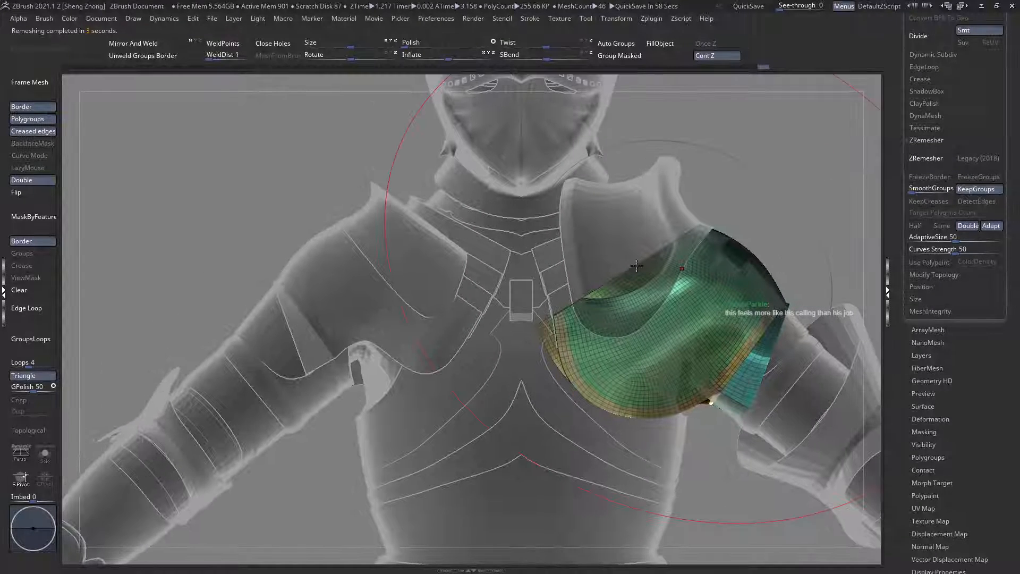
left_click_drag(440, 291, 455, 319)
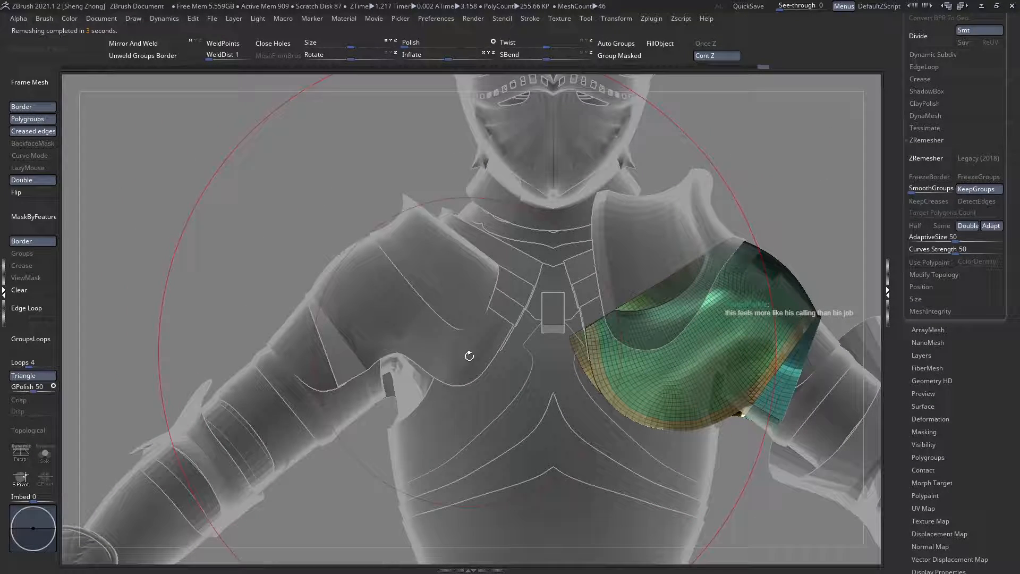
left_click(457, 325, "alt")
left_click(421, 334, "alt")
mouse_move(421, 334)
right_mouse_down("alt")
mouse_move(462, 329)
mouse_move(458, 307)
mouse_move(426, 364)
right_mouse_up("alt")
left_click_drag(964, 373, 964, 464)
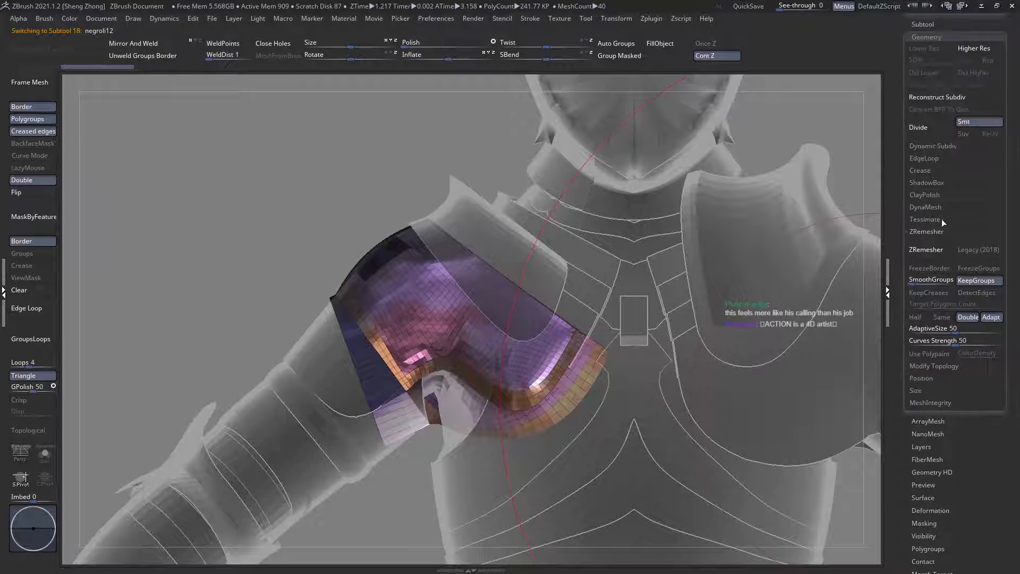
left_click(937, 251)
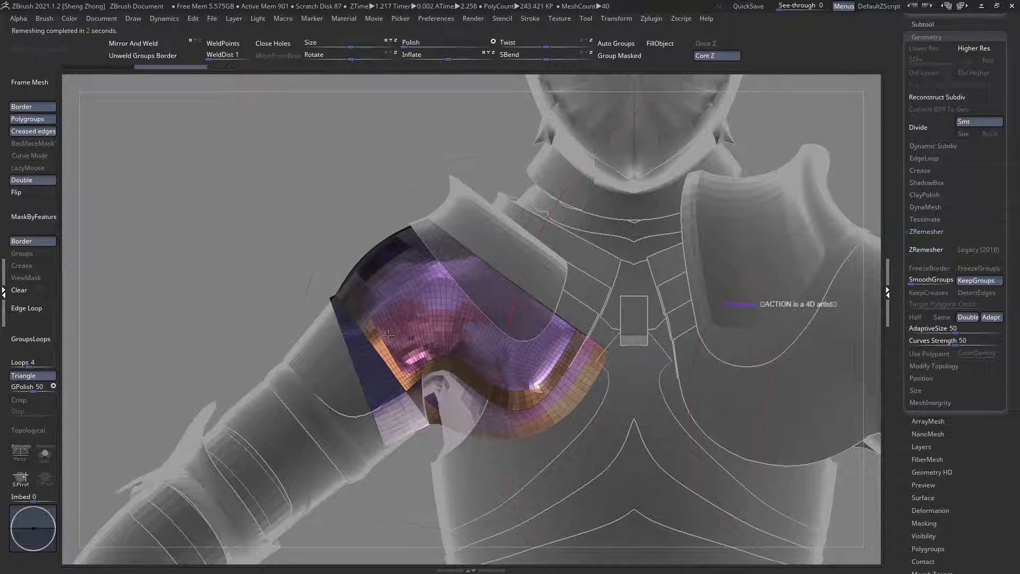
Step: Check the remeshed shoulder plate from the front and back, and compare it with the full armour and the strips beneath it
right_click_drag(399, 330, 327, 256, "ctrl")
right_click_drag(512, 337, 537, 425, "ctrl")
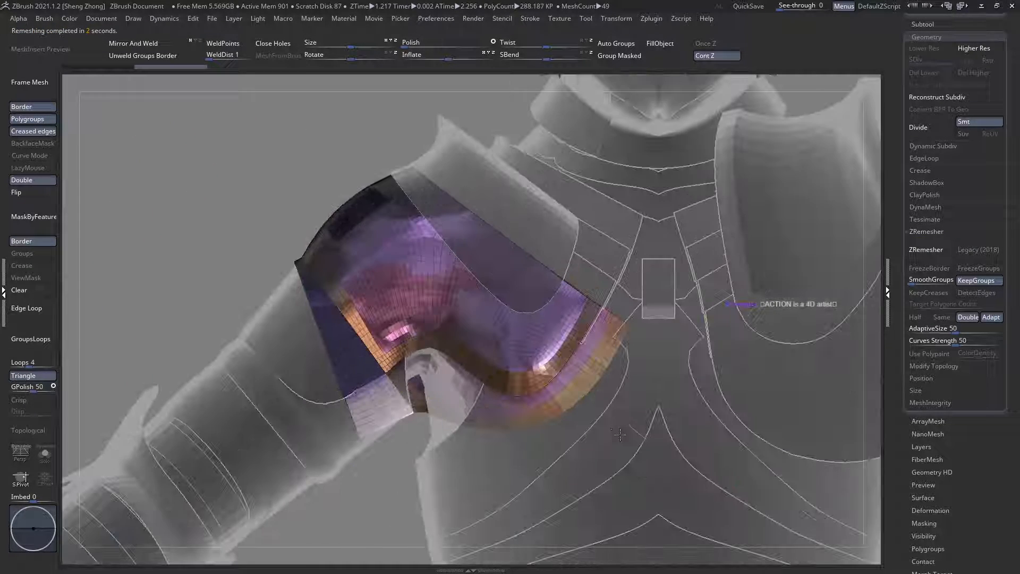
right_click_drag(544, 355, 547, 279)
right_click_drag(479, 302, 485, 319, "ctrl")
key("shift+f")
key("shift+f")
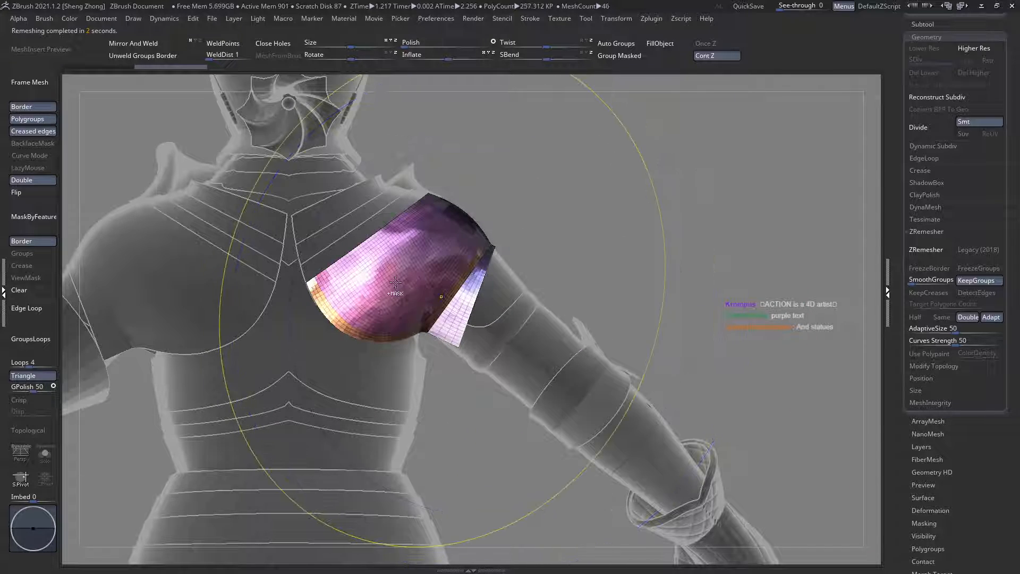
key("shift+t")
key("shift+t")
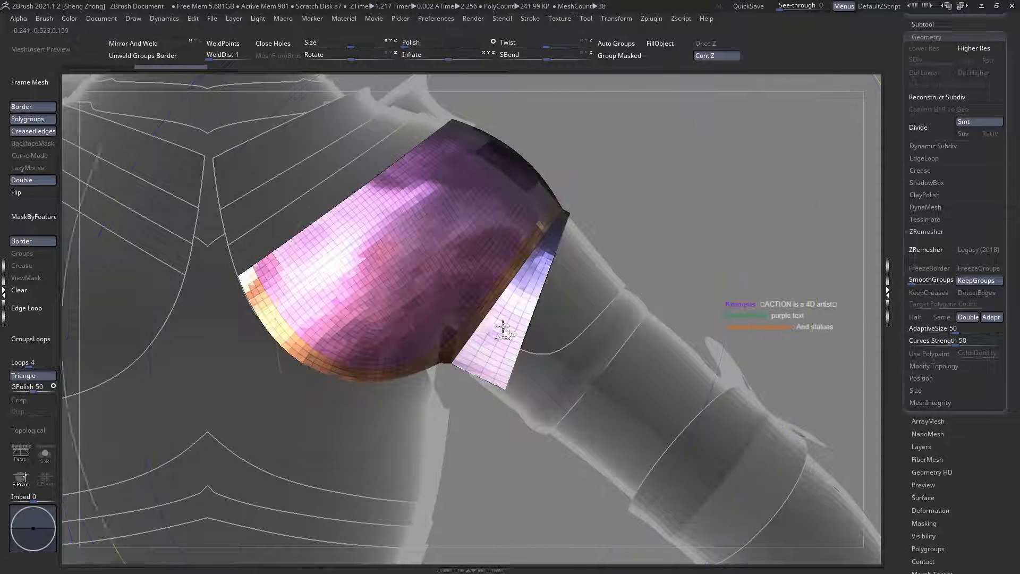
right_click_drag(496, 328, 337, 255, "ctrl")
key("shift+t")
right_click_drag(374, 285, 489, 328, "ctrl")
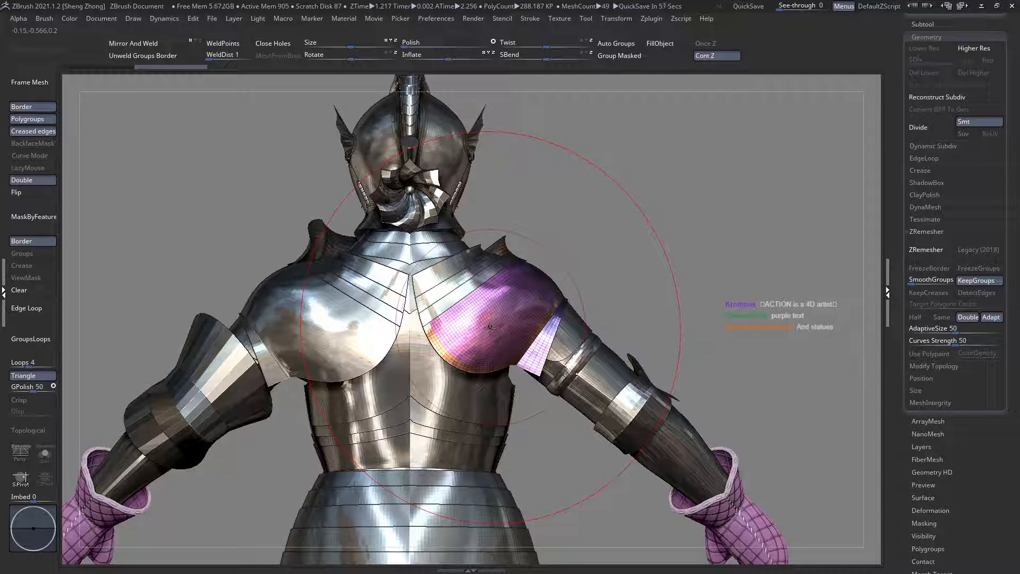
right_click_drag(527, 315, 507, 333, "ctrl")
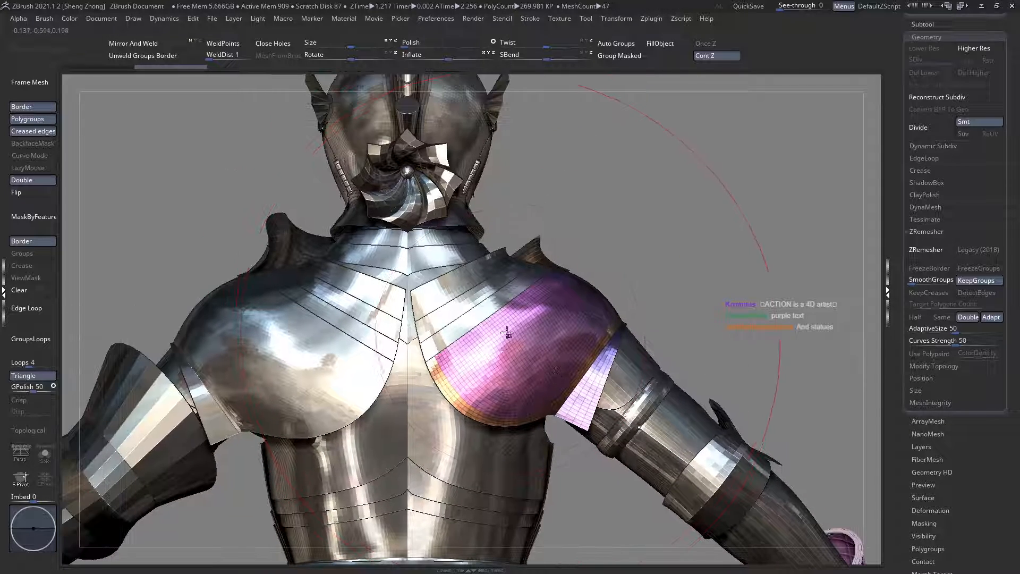
left_click(476, 284, "alt")
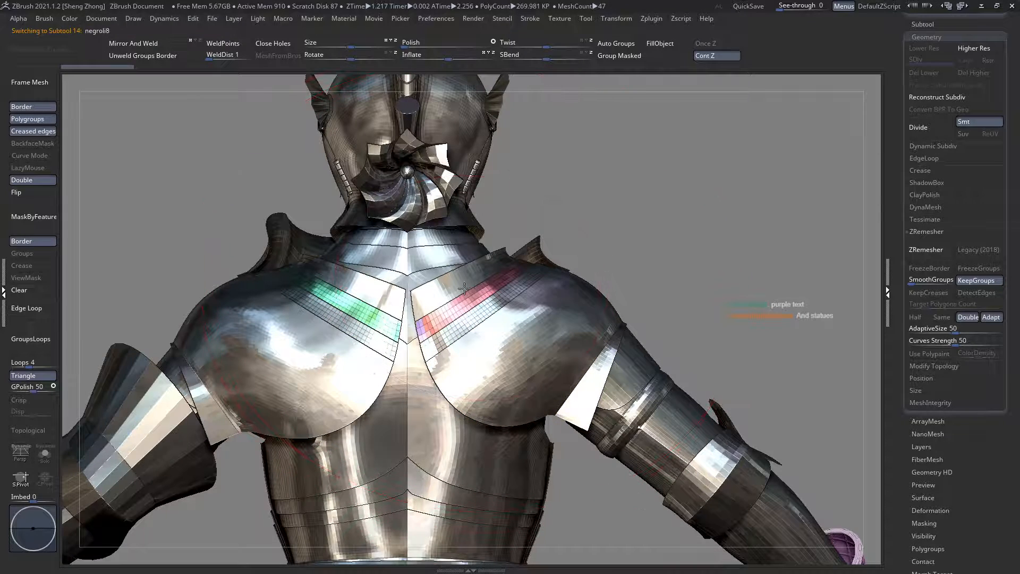
left_click(446, 301, "alt")
right_click_drag(447, 301, 485, 311)
right_click_drag(555, 310, 454, 306)
left_click(518, 361, "alt")
Step: Make the upper-arm plates the active subtool and remesh them with ZRemesher set to Same
right_click_drag(653, 404, 697, 537)
left_click(577, 419, "alt")
right_click_drag(592, 392, 555, 459)
right_click_drag(700, 362, 736, 411, "ctrl")
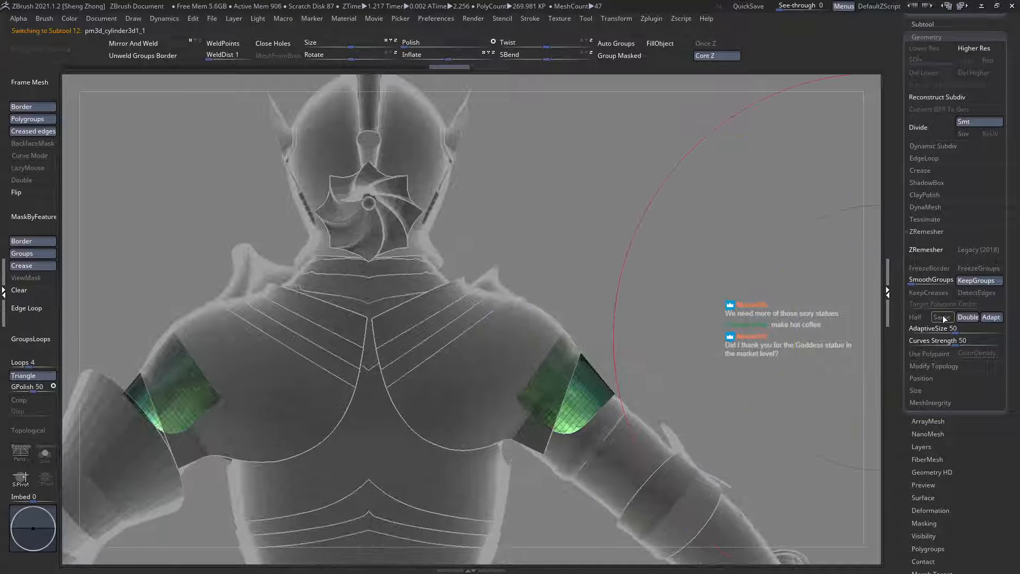
left_click(934, 247)
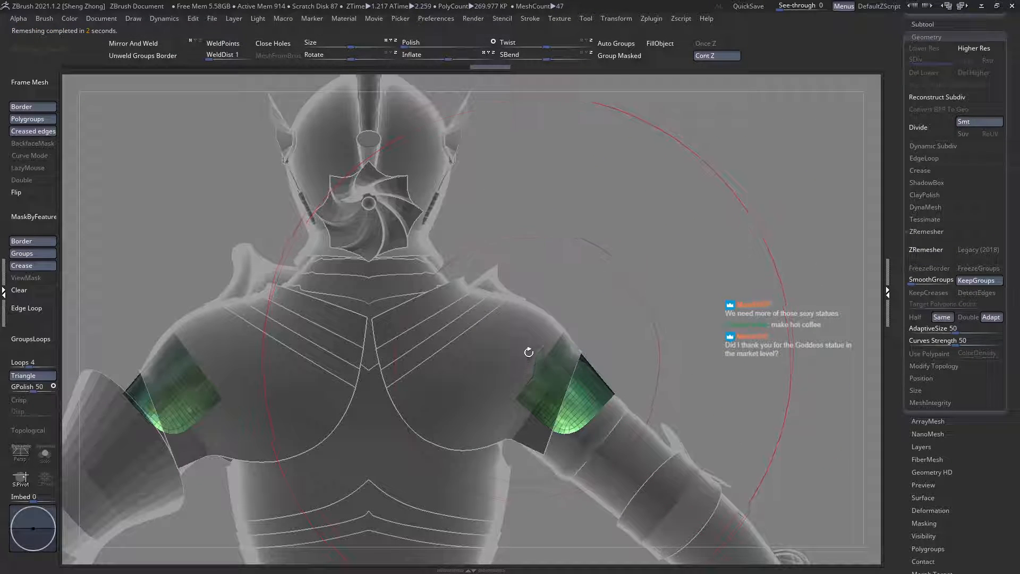
Step: Examine the upper-arm plates from the side, then make the shoulder plate active again and inspect its front
right_click_drag(524, 353, 495, 360)
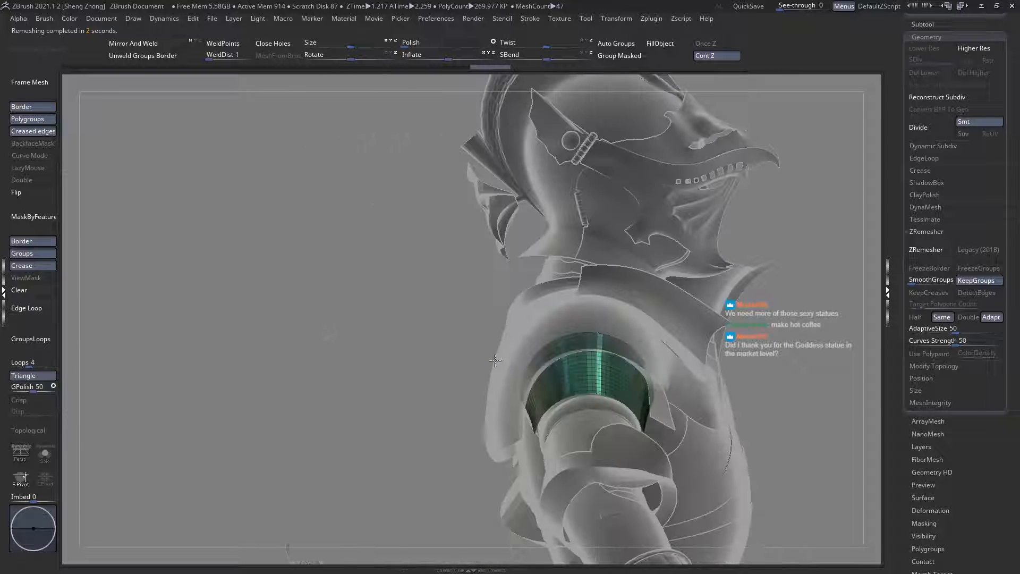
left_click(590, 319, "alt")
right_click_drag(592, 323, 640, 355)
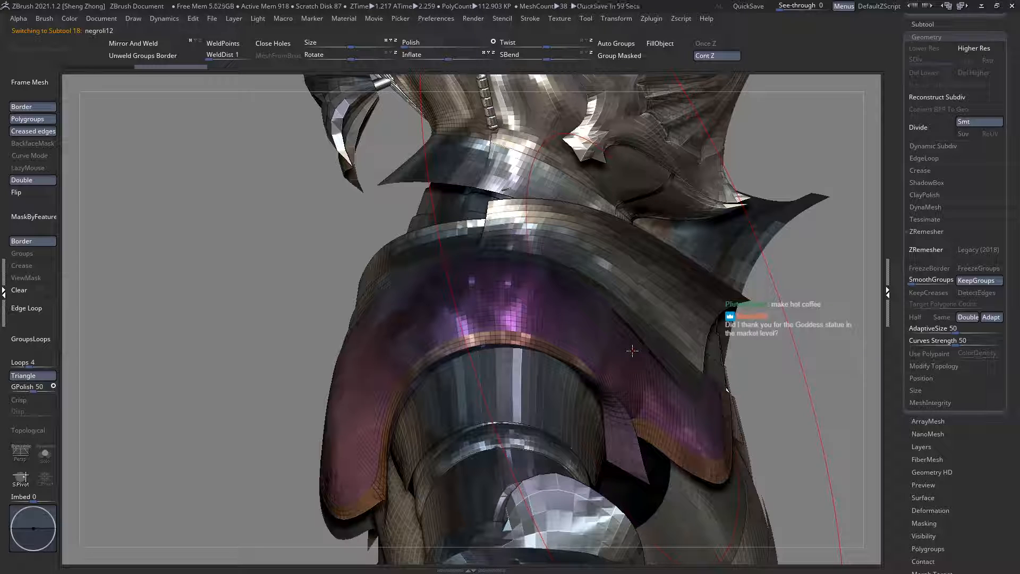
right_click_drag(695, 337, 587, 363)
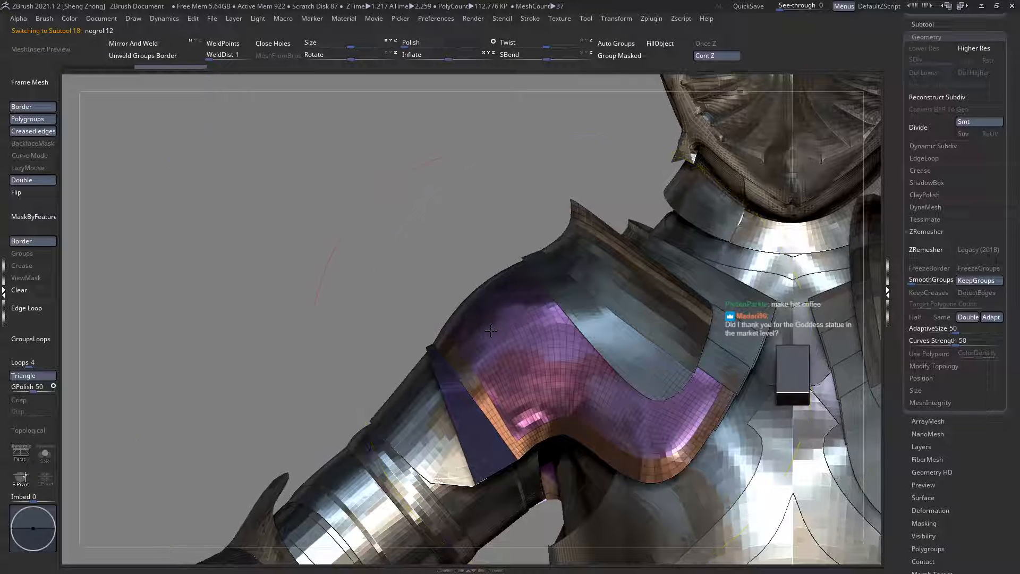
right_click_drag(492, 331, 542, 371, "ctrl")
right_click_drag(542, 371, 494, 346, "alt")
key("shift+t")
right_click_drag(561, 386, 502, 340, "ctrl")
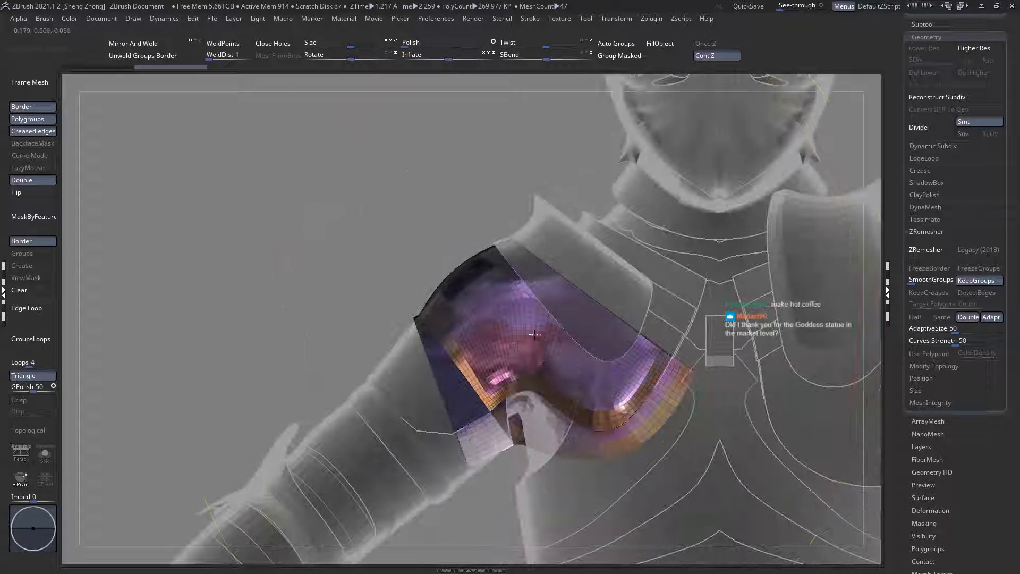
Step: Mask the shoulder plate's borders with MaskByFeature and smooth the unmasked surface
left_click(492, 329, "ctrl+shift")
left_click(492, 329, "ctrl+shift")
left_click(328, 268, "ctrl+shift")
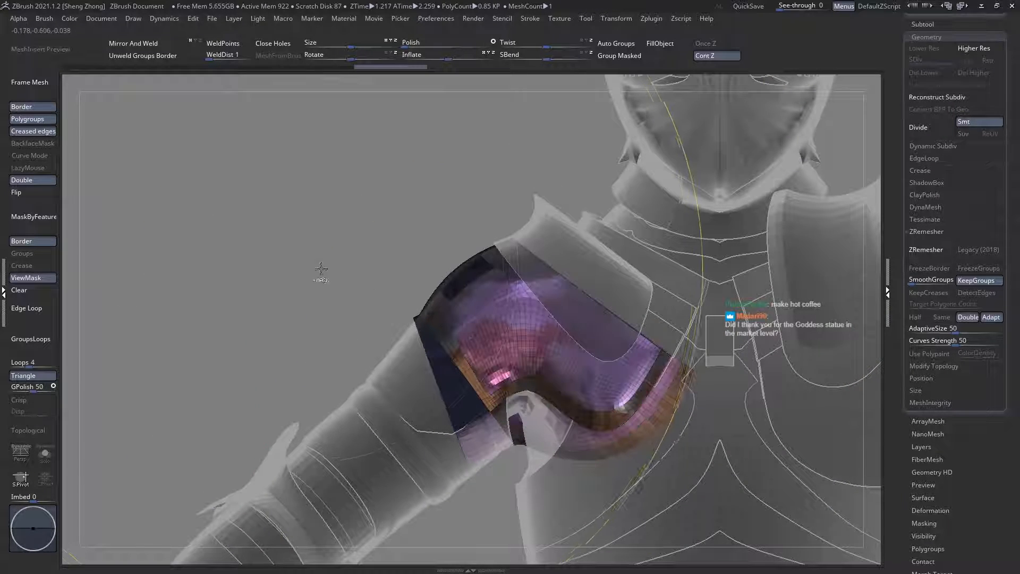
left_click(39, 221)
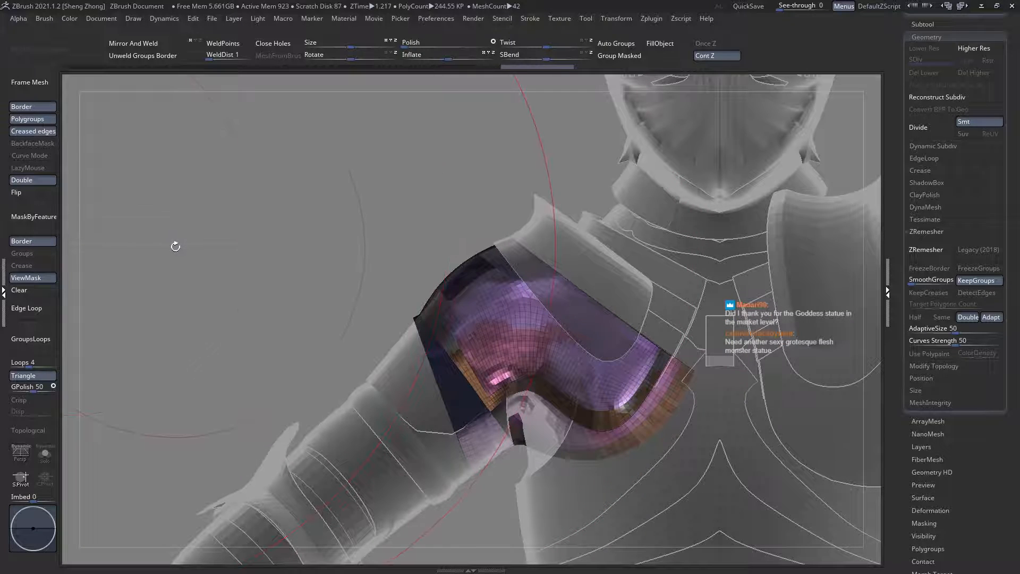
key("space")
left_click_drag(513, 320, 502, 320)
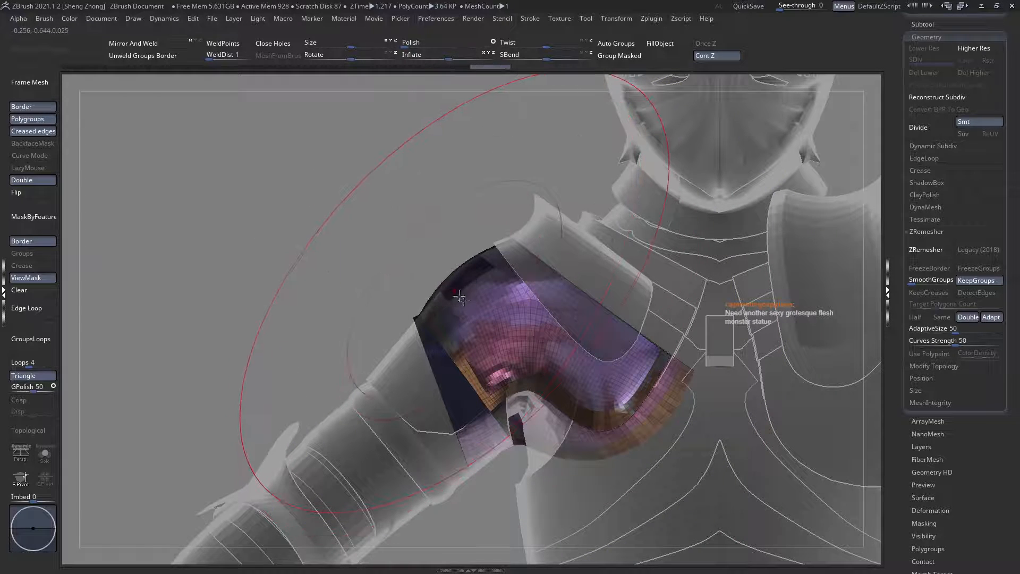
Step: Check the smoothed shoulder plate from the back and against the full armour, and clear its mask
right_click_drag(457, 290, 562, 294)
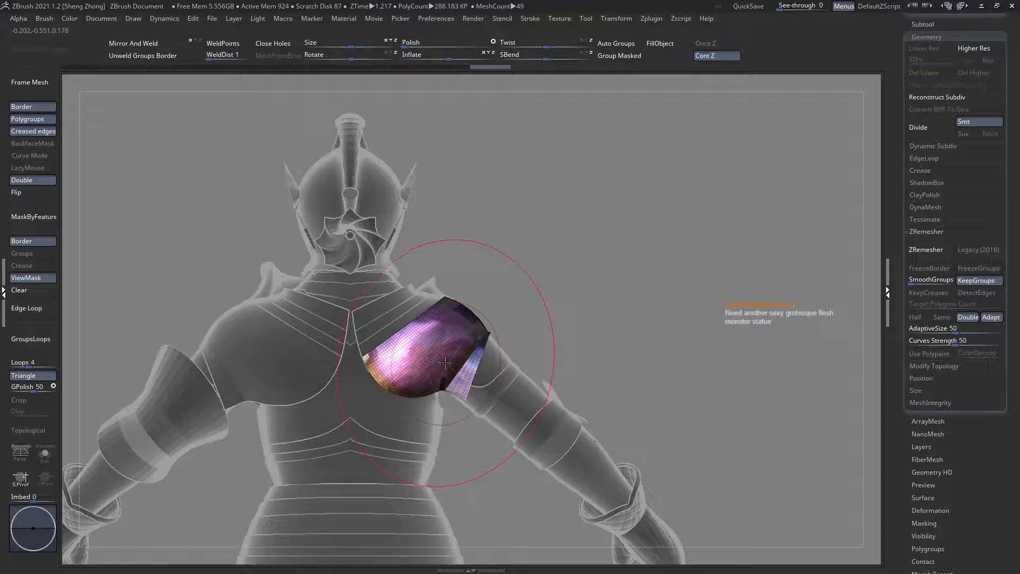
mouse_move(445, 363)
right_mouse_down()
mouse_move(381, 365)
mouse_move(425, 346)
mouse_move(480, 401)
mouse_move(415, 382)
right_mouse_up()
key("shift+f")
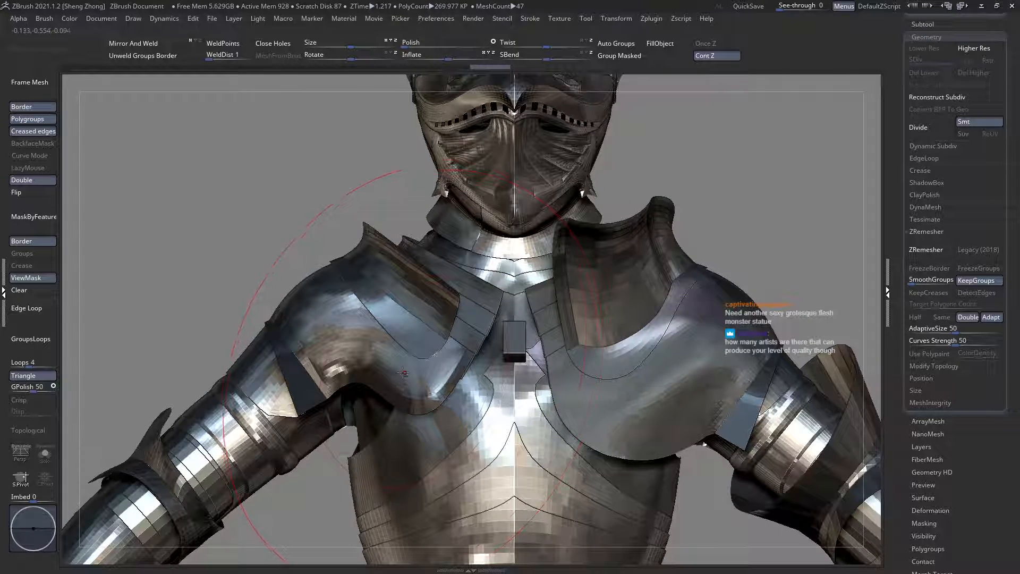
right_click_drag(114, 321, 204, 331, "alt")
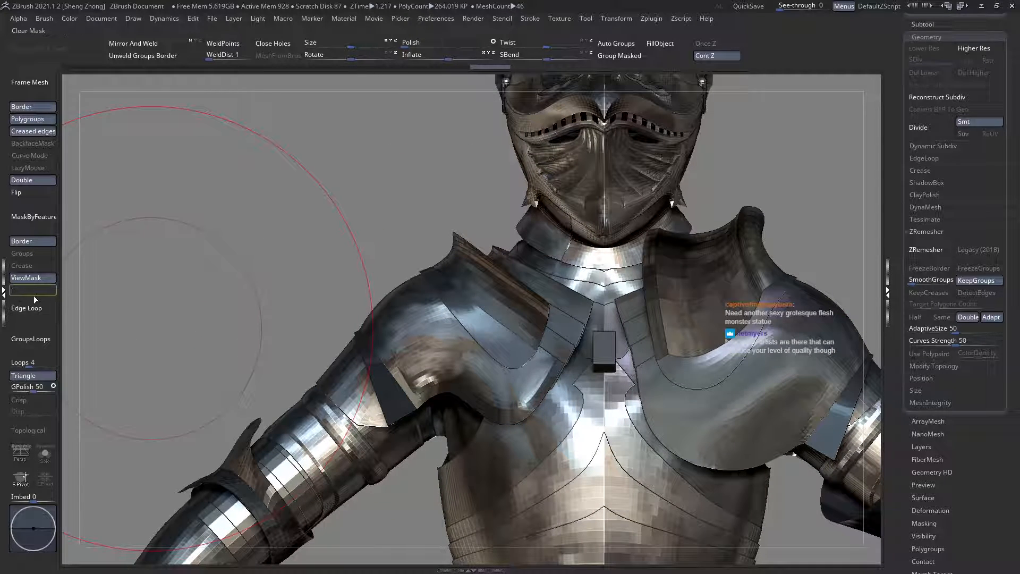
left_click(34, 296)
Step: Mask the shoulder plate's edges again in the ghosted polygroup view, touch up its unmasked surface, and clear the mask
right_click_drag(453, 347, 502, 409, "ctrl")
key("ctrl+t")
key("shift+f")
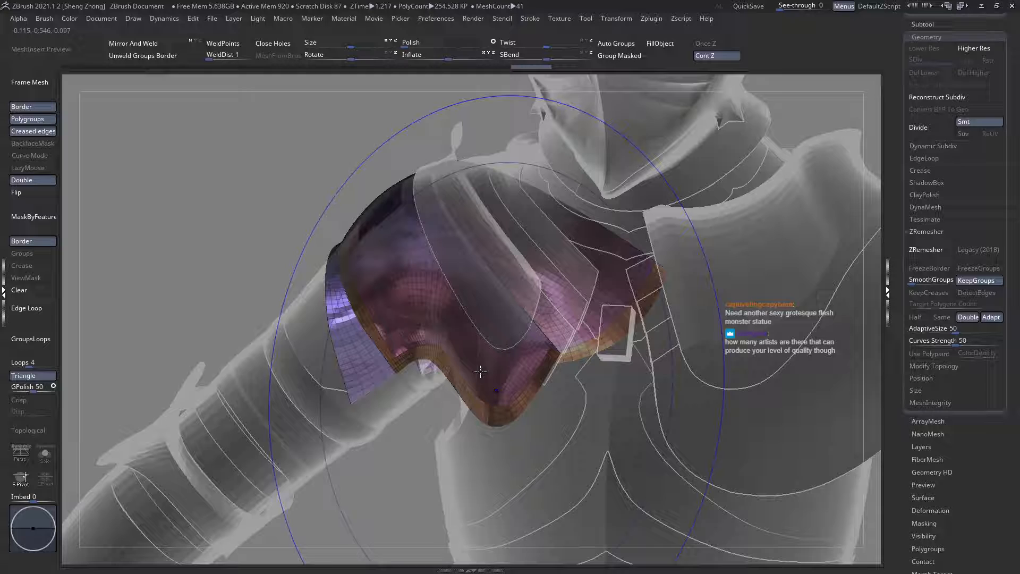
left_click(448, 301, "ctrl+shift")
left_click(448, 302, "ctrl+shift")
left_click(228, 208, "ctrl")
left_click(226, 209, "ctrl+shift")
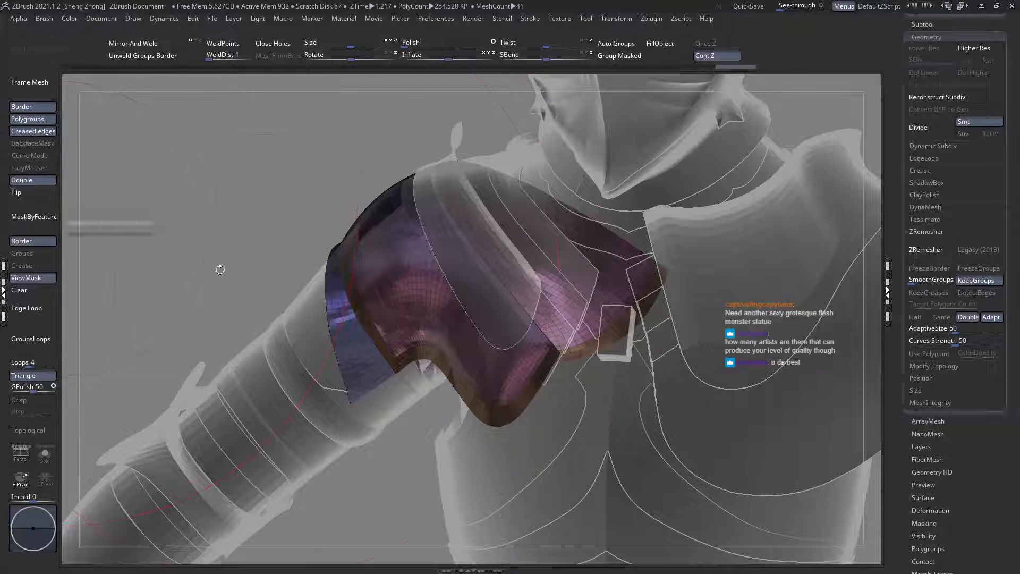
right_click_drag(456, 348, 448, 314, "shift")
key("ctrl+t")
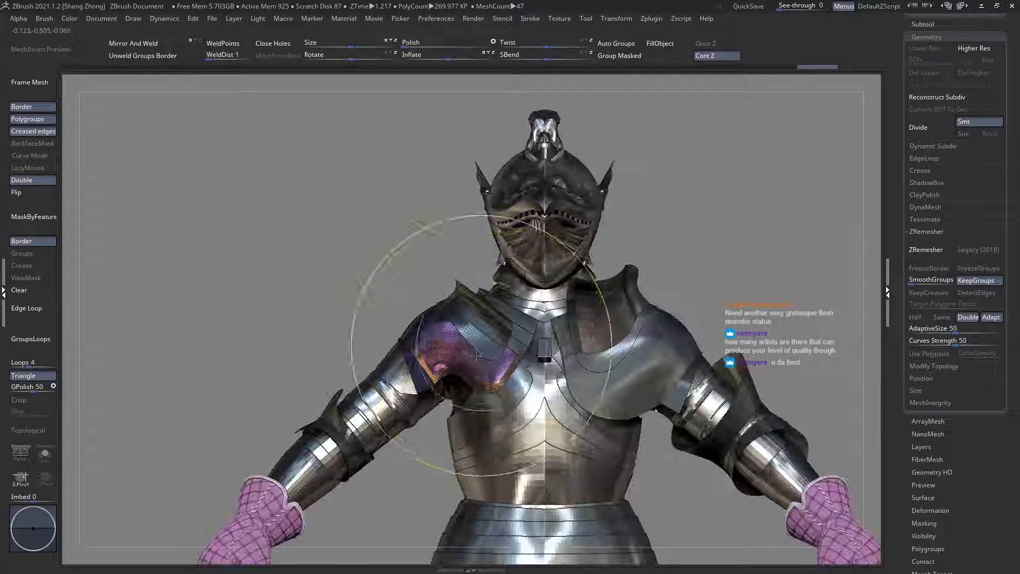
Step: Review the shoulder plates on the full armour, and bring the opposite plate's inner front edge into close view, ghosted
right_click_drag(481, 344, 446, 353, "ctrl")
key("shift+f")
right_click_drag(666, 392, 521, 349, "alt")
key("shift+f")
key("ctrl+t")
right_click_drag(630, 392, 512, 392, "alt")
mouse_move(492, 340)
right_mouse_down()
mouse_move(467, 349)
mouse_move(461, 380)
right_mouse_up()
Step: Clip the shoulder plate's inner front edge along a curve beside the chest strips with the ClipCurve brush
key("space")
left_click(355, 294)
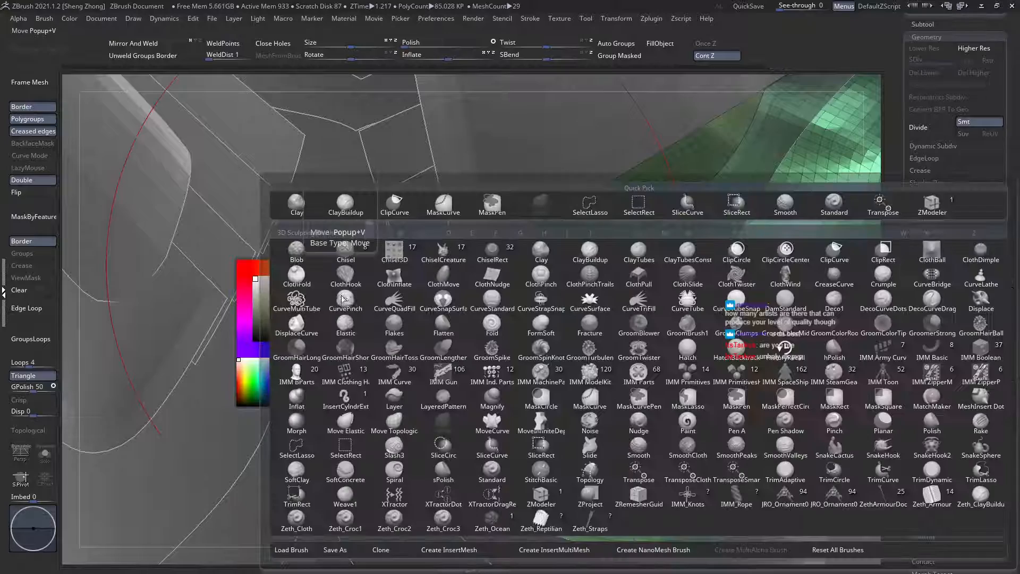
left_click(665, 392, "ctrl")
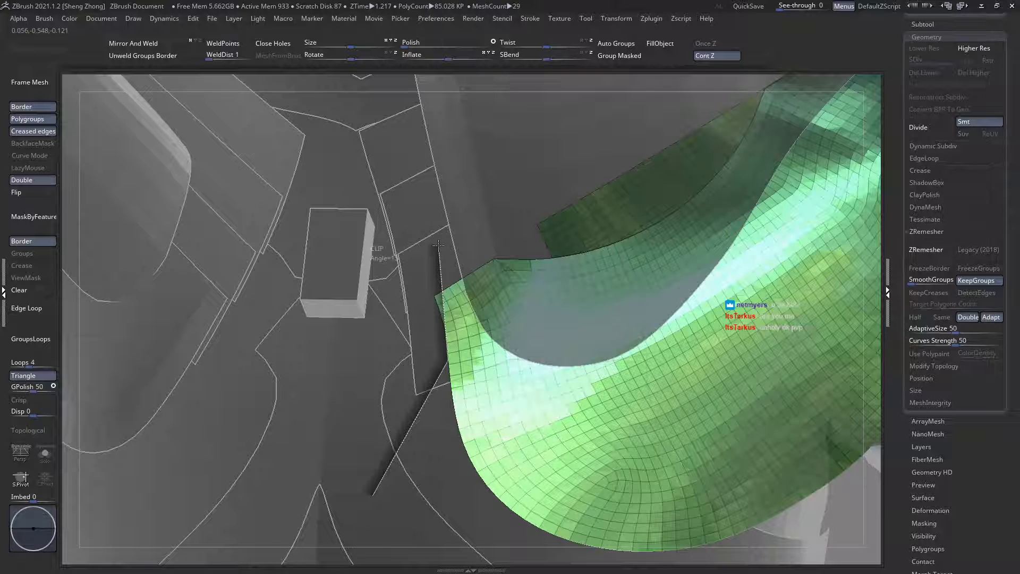
left_click_drag(438, 244, 438, 246, "ctrl+shift")
left_click(422, 211, "ctrl+shift")
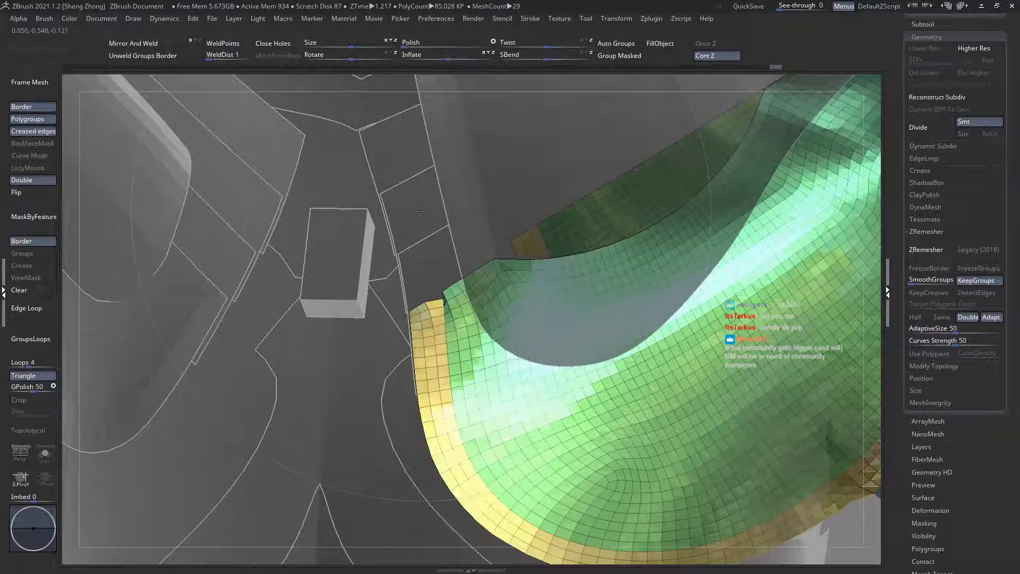
right_click_drag(465, 312, 443, 322, "shift")
left_click(497, 338, "ctrl+shift")
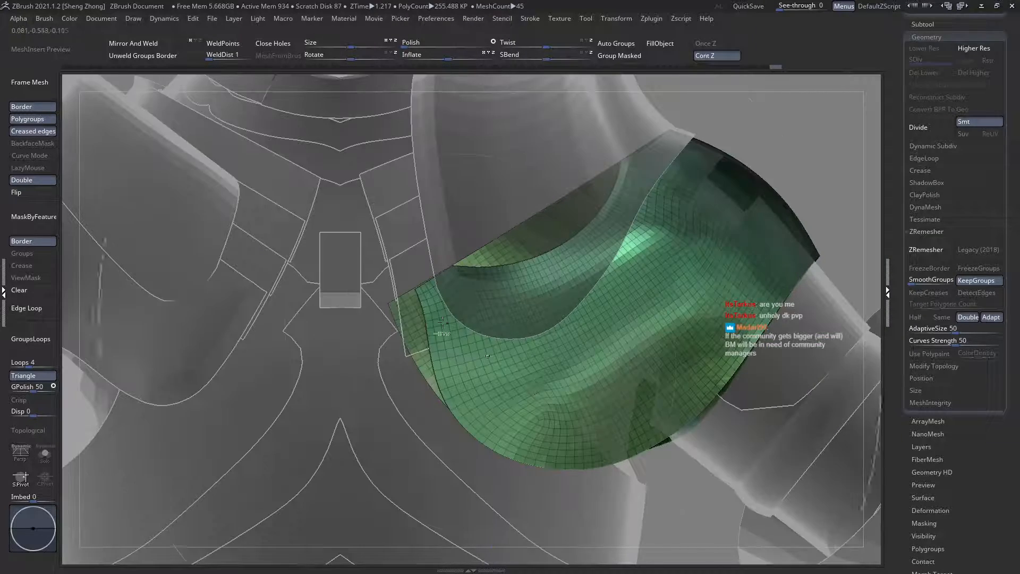
left_click(373, 283, "ctrl+shift")
Step: Check the clipped shoulder plate from the back and front, and make the strips beneath the shoulder plates the active subtool
right_click_drag(556, 392, 420, 333, "ctrl")
right_click_drag(508, 334, 481, 335)
right_click_drag(585, 349, 585, 348, "shift")
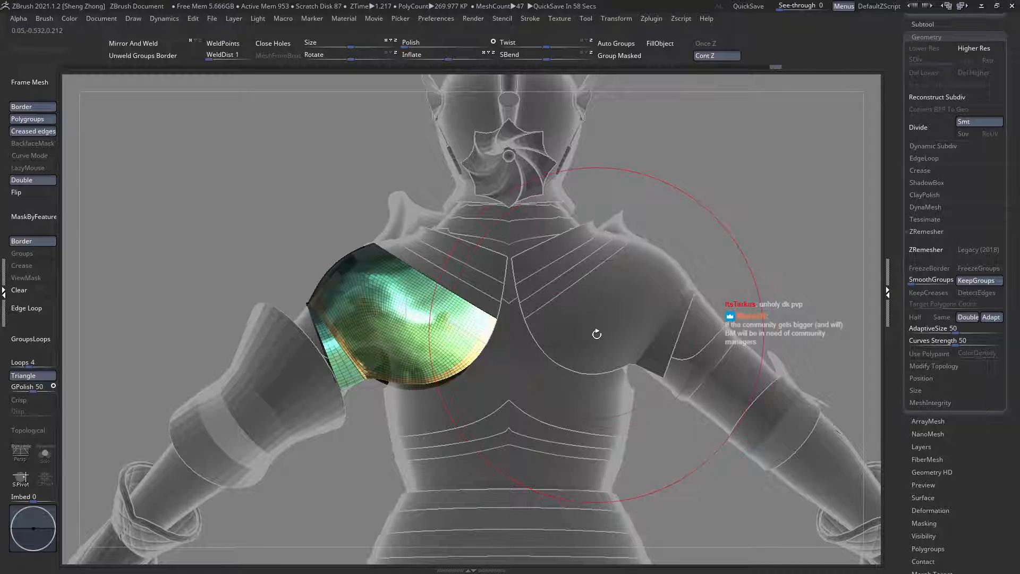
left_click(609, 309, "alt")
right_click_drag(547, 269, 507, 365, "alt")
left_click(526, 332, "alt")
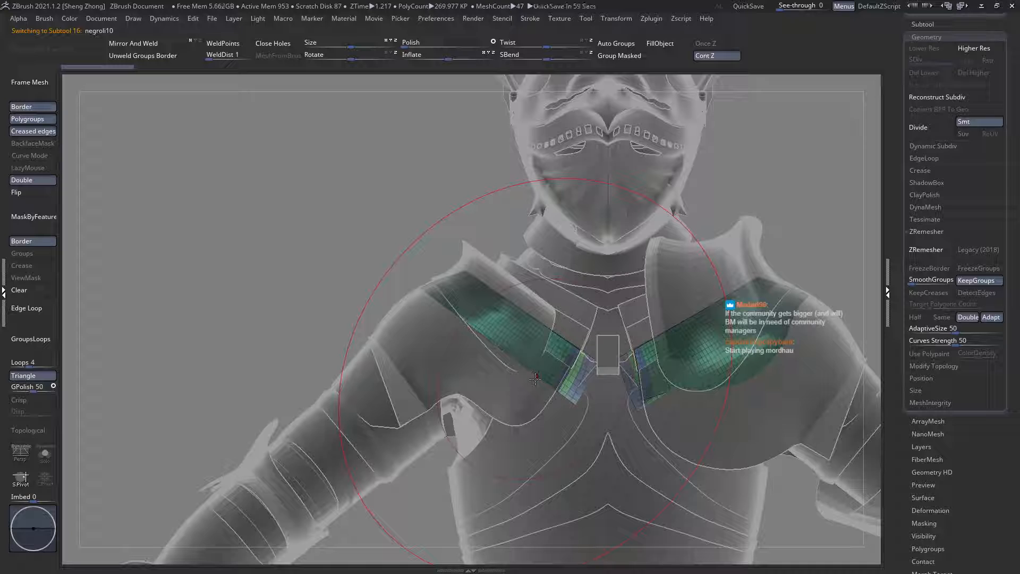
Step: Remesh the lowest pair of strips beneath the shoulder plates from behind with ZRemesher, undo it, and remesh them again with KeepGroups on
right_click_drag(535, 379, 498, 354, "alt")
right_click_drag(513, 351, 488, 328, "ctrl")
right_click_drag(570, 321, 432, 348, "ctrl")
right_click_drag(524, 336, 472, 355, "alt")
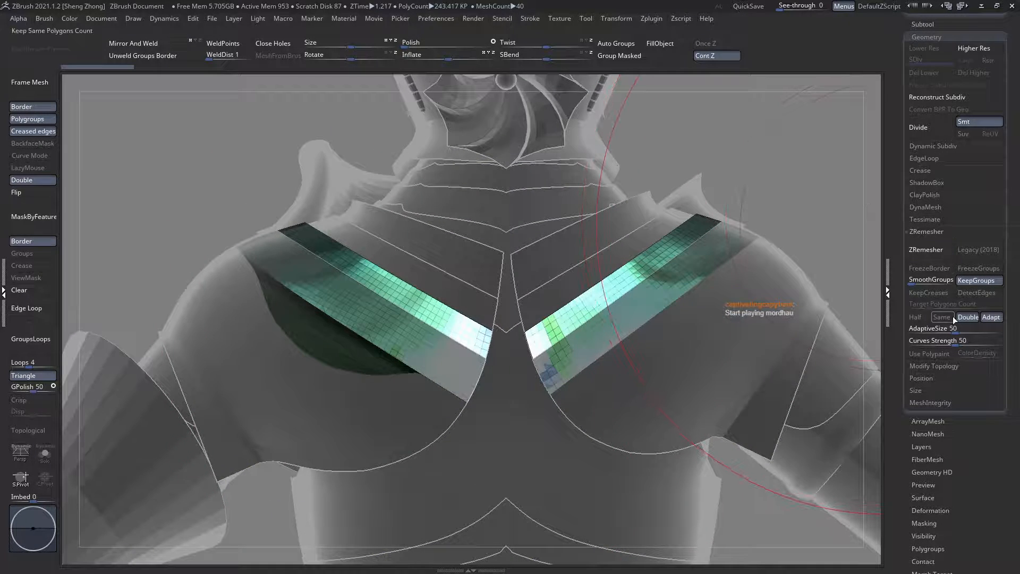
left_click(926, 250)
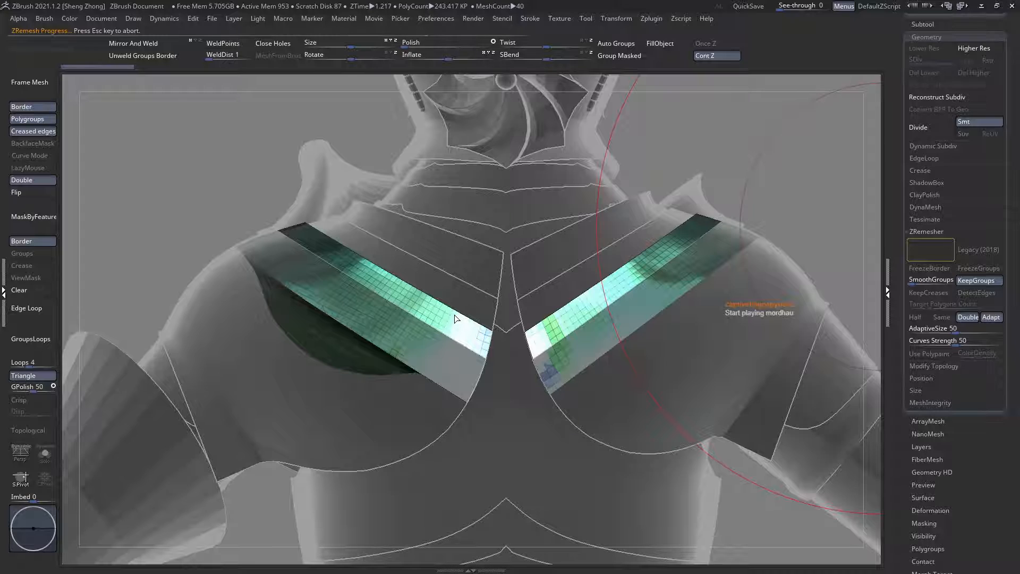
right_click_drag(451, 317, 698, 281)
key("ctrl+z")
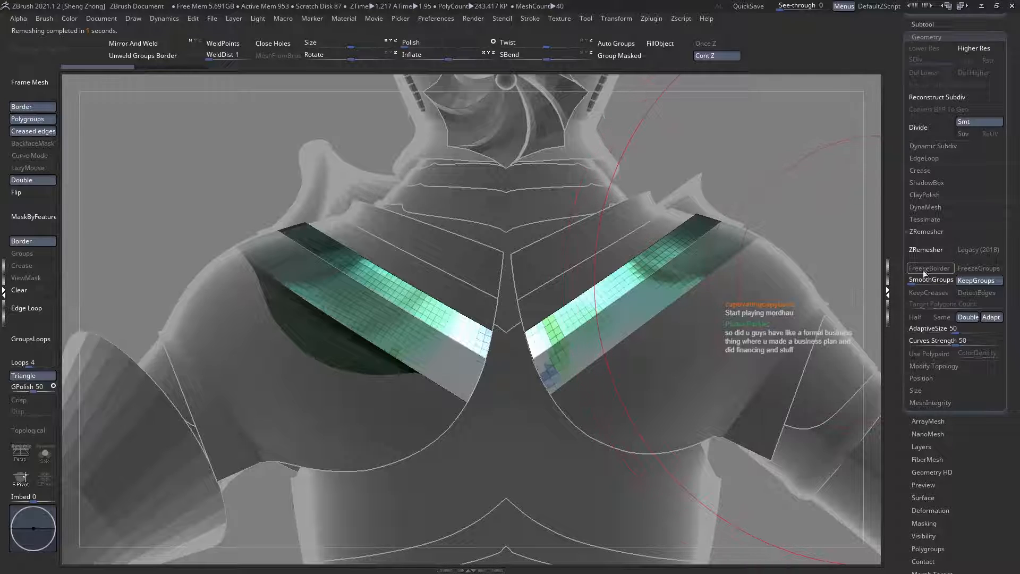
left_click(933, 250)
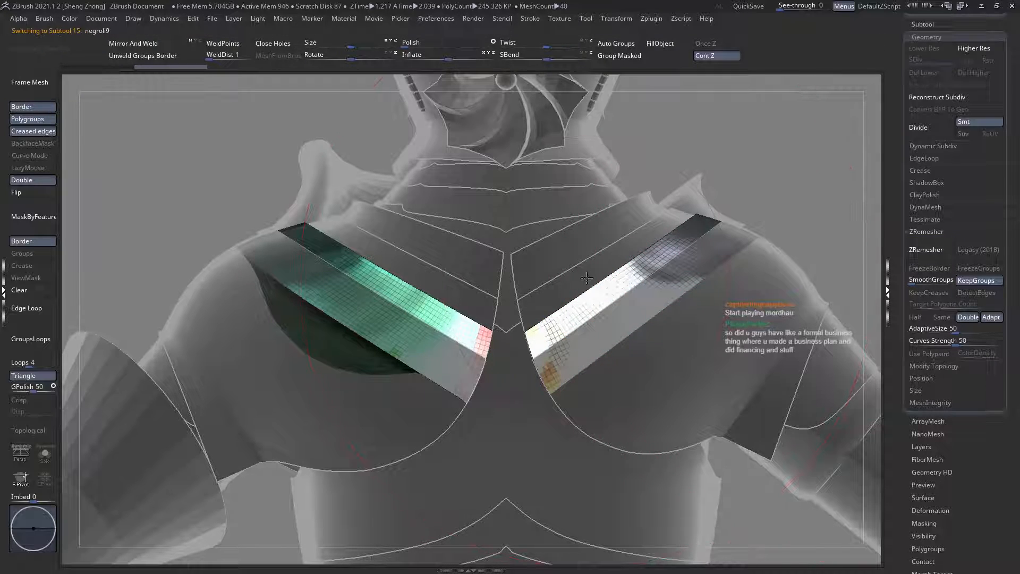
Step: Make the uppermost strips beneath the shoulder plates the active subtool and remesh them with ZRemesher, keeping their polygroups
right_click_drag(586, 278, 511, 334)
right_click_drag(604, 325, 896, 285)
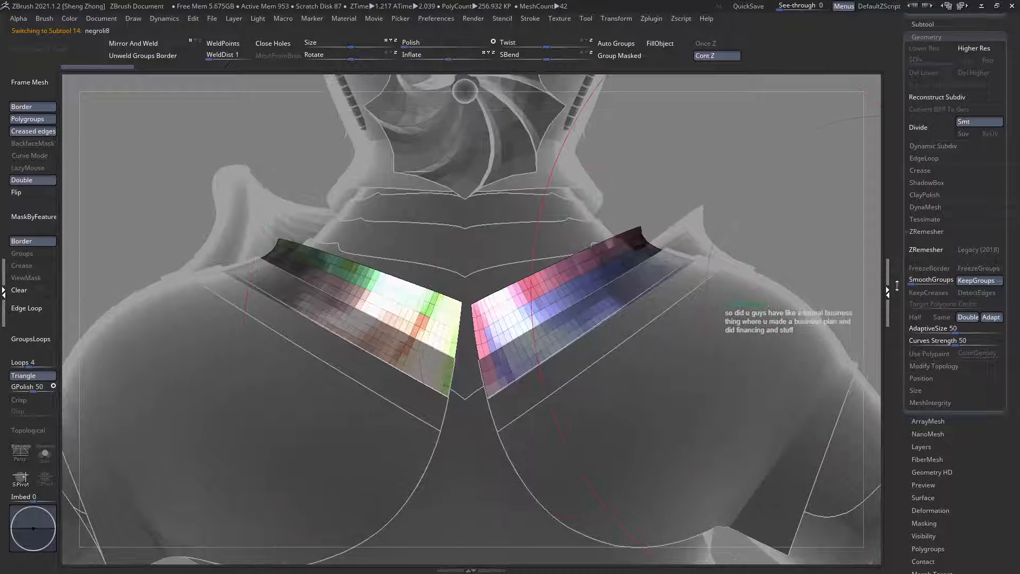
left_click(920, 251)
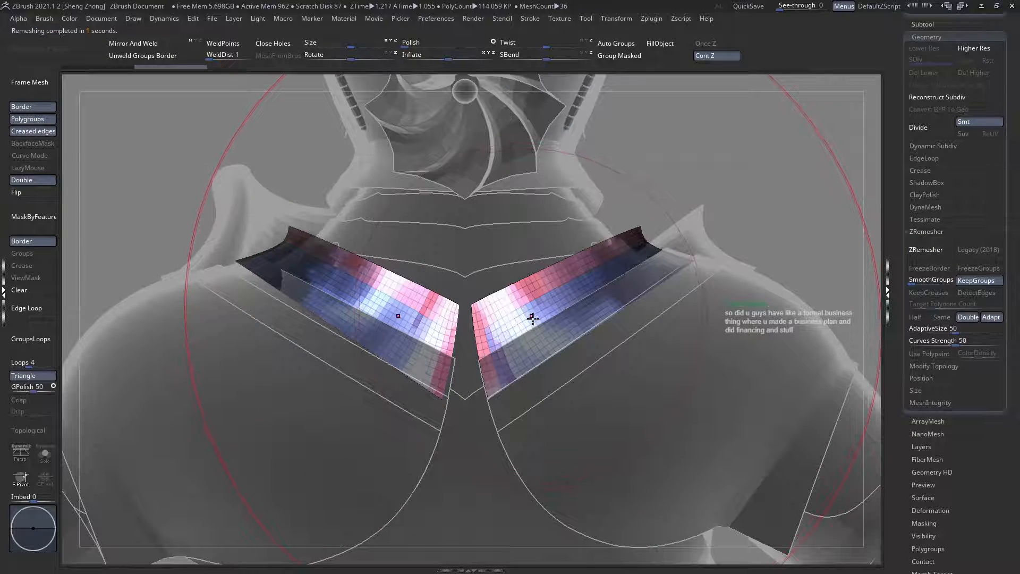
right_click_drag(531, 316, 486, 319)
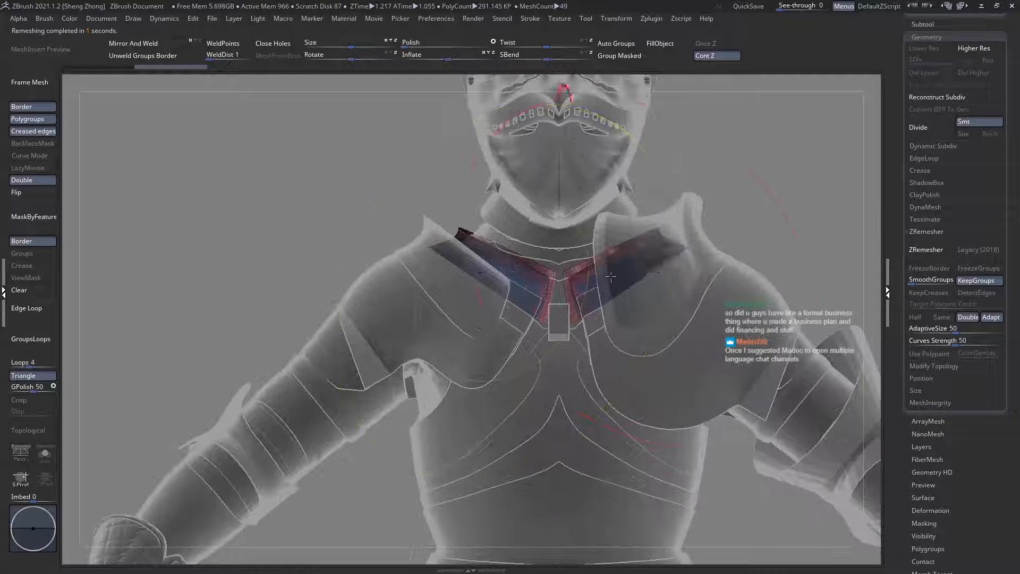
Step: Make the flared upper shoulder plates the active subtool and examine their topology from the side and front
left_click(677, 228, "alt")
right_click_drag(677, 227, 622, 292)
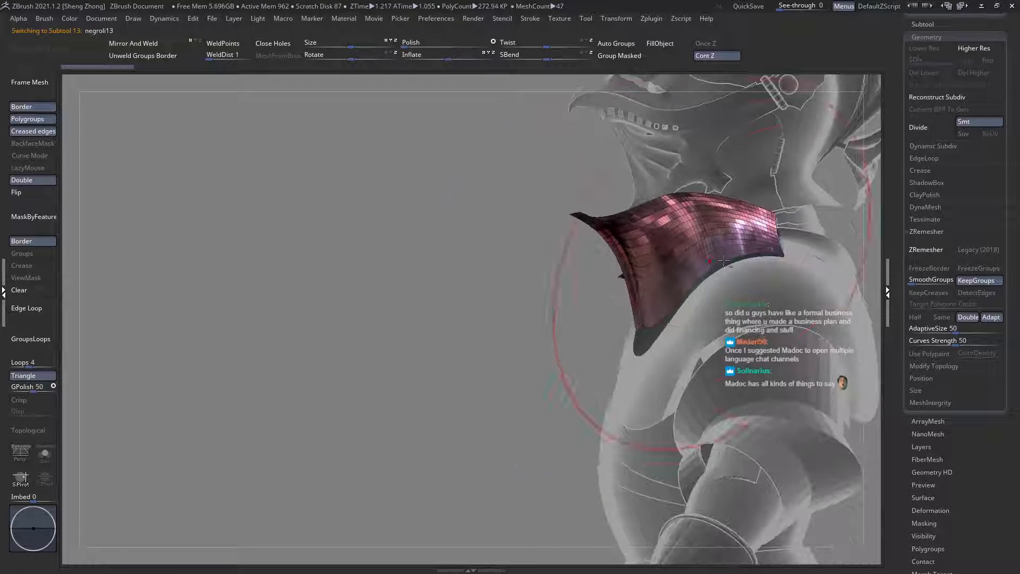
mouse_move(712, 255)
right_mouse_down("alt")
mouse_move(632, 292)
mouse_move(627, 324)
right_mouse_up("alt")
right_click_drag(620, 261, 636, 296, "ctrl")
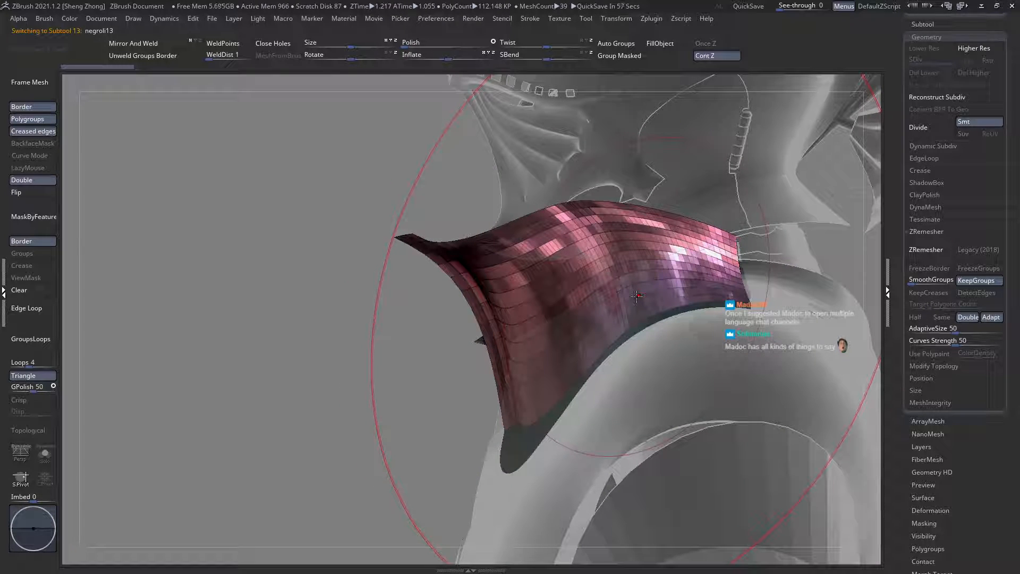
mouse_move(598, 297)
right_mouse_down("ctrl")
mouse_move(579, 260)
mouse_move(504, 319)
mouse_move(348, 391)
right_mouse_up("ctrl")
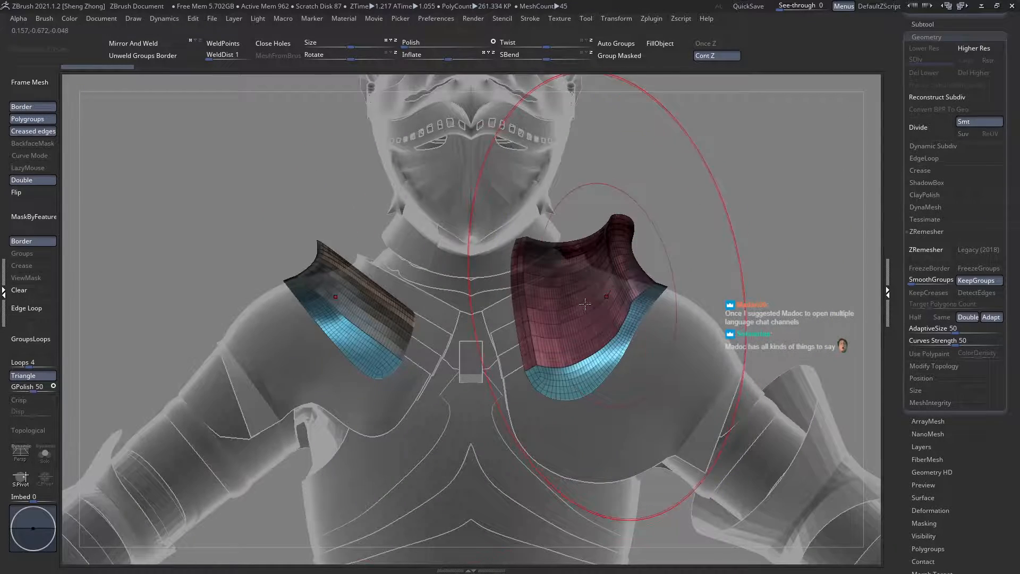
Step: Make the breastplate the active subtool and show its polygroups in a close view of the armhole side
left_click(348, 391, "alt")
key("t")
right_click_drag(481, 380, 449, 436, "ctrl")
left_click(395, 404, "alt")
key("t")
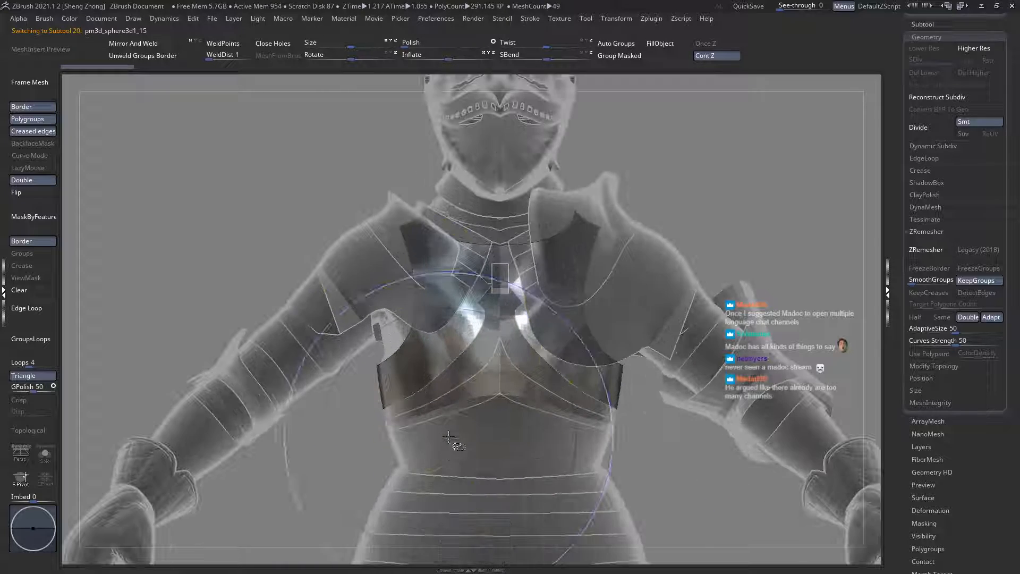
key("shift+f")
right_click_drag(424, 355, 438, 396, "ctrl")
right_click_drag(411, 354, 441, 349, "alt")
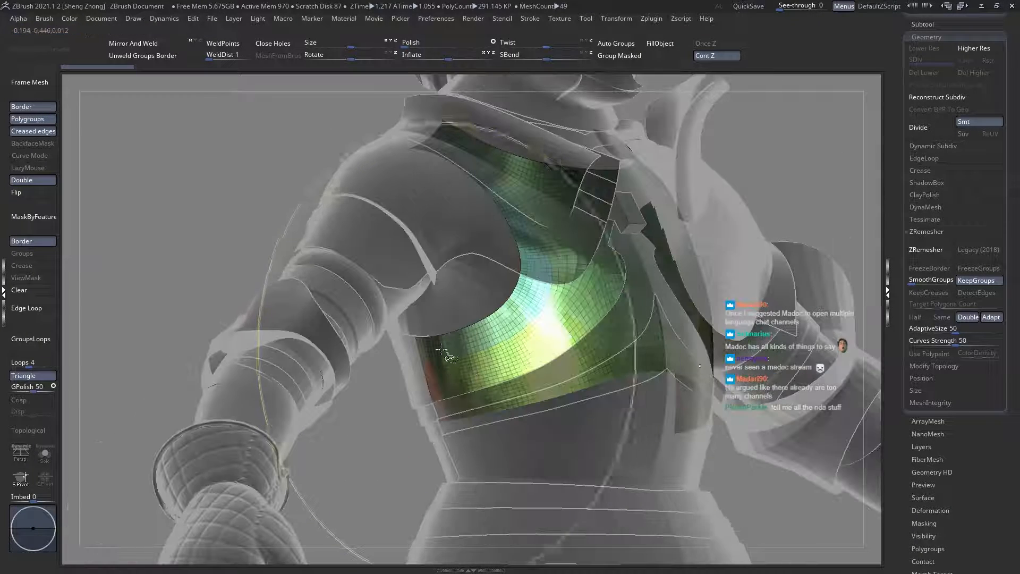
Step: Try isolating the polygroup band along the breastplate's armhole, and undo the last visibility changes
left_click(439, 348, "ctrl+shift")
left_click(439, 348, "ctrl+shift")
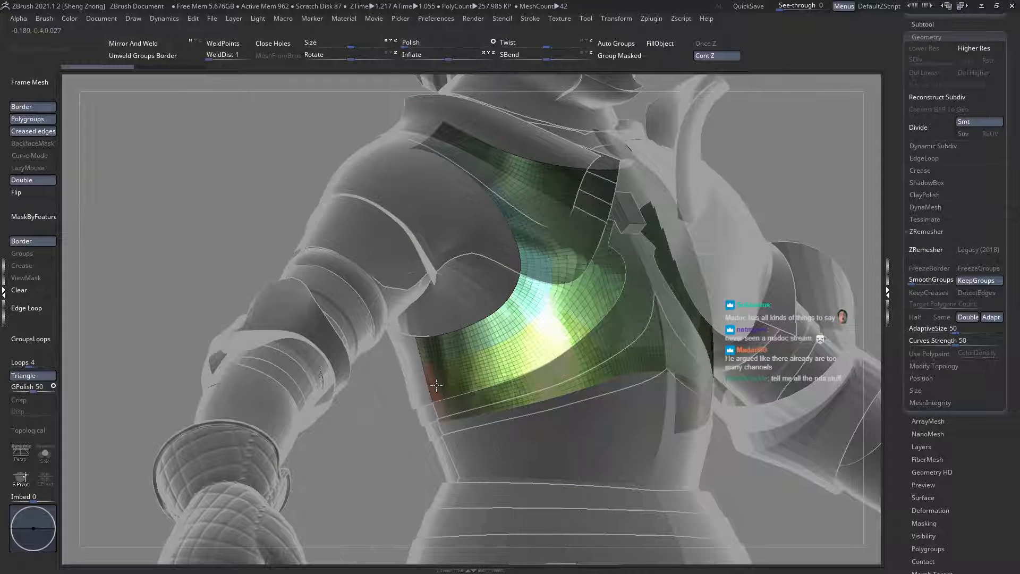
left_click(436, 385, "ctrl+shift")
left_click(439, 388, "ctrl+shift")
left_click(455, 393, "ctrl+shift")
left_click_drag(301, 321, 310, 340, "ctrl+shift")
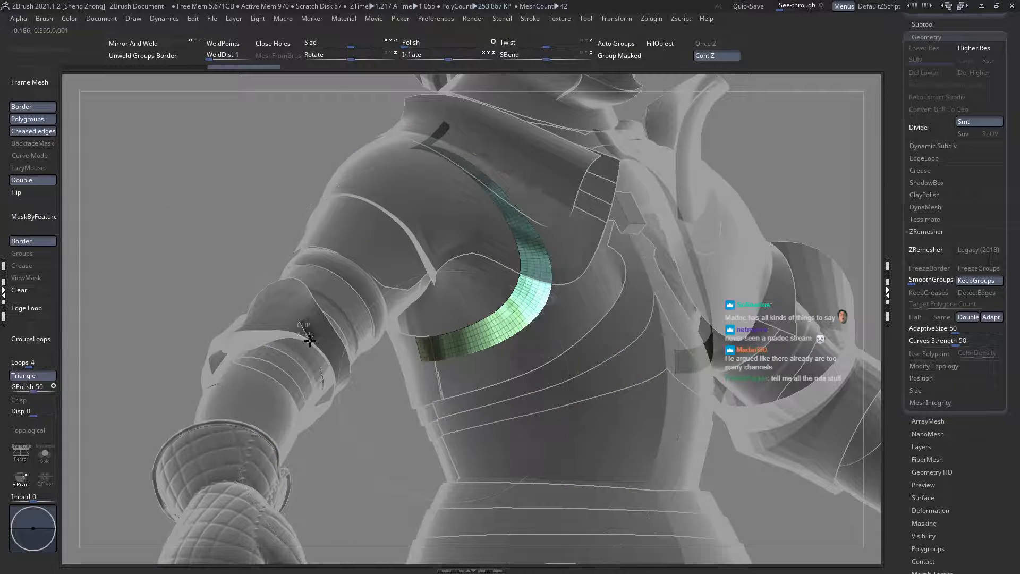
key("ctrl+z")
key("ctrl+z")
key("ctrl+z")
key("ctrl+z")
key("ctrl+z")
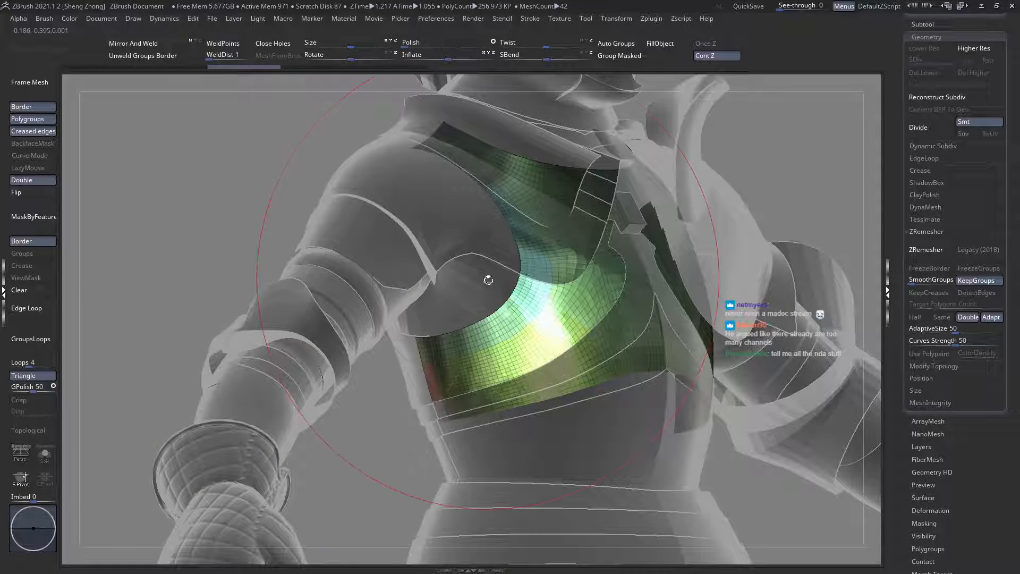
Step: Hide the breastplate's armhole band and combine the remaining surface into one polygroup with Group Masked
right_click_drag(488, 280, 485, 321)
key("ctrl+shift+z")
key("ctrl+shift+z")
key("ctrl+shift+z")
right_click_drag(530, 367, 523, 365)
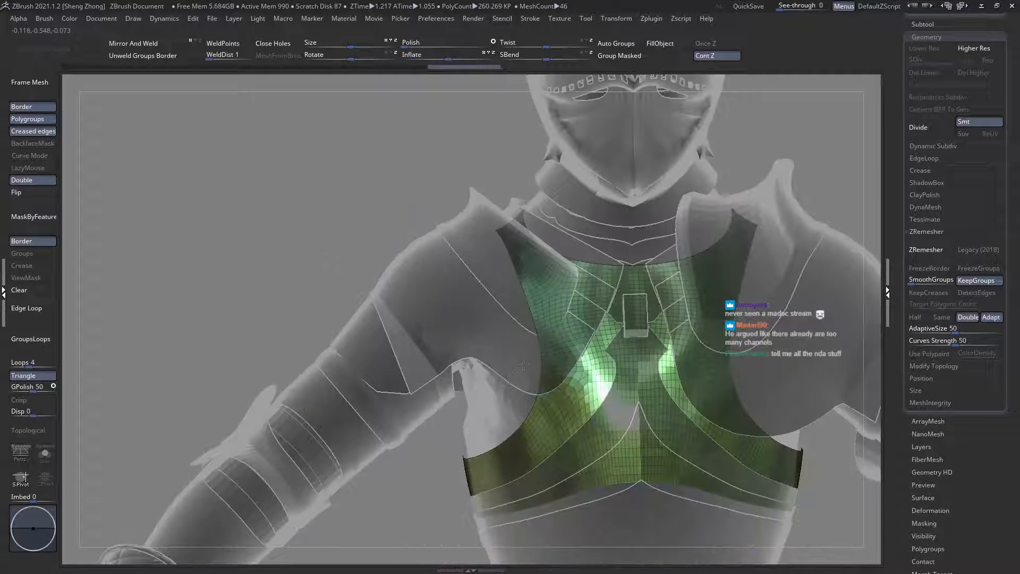
left_click(631, 56)
mouse_move(408, 175)
right_mouse_down()
mouse_move(640, 321)
mouse_move(653, 303)
mouse_move(597, 246)
mouse_move(648, 293)
mouse_move(584, 296)
right_mouse_up()
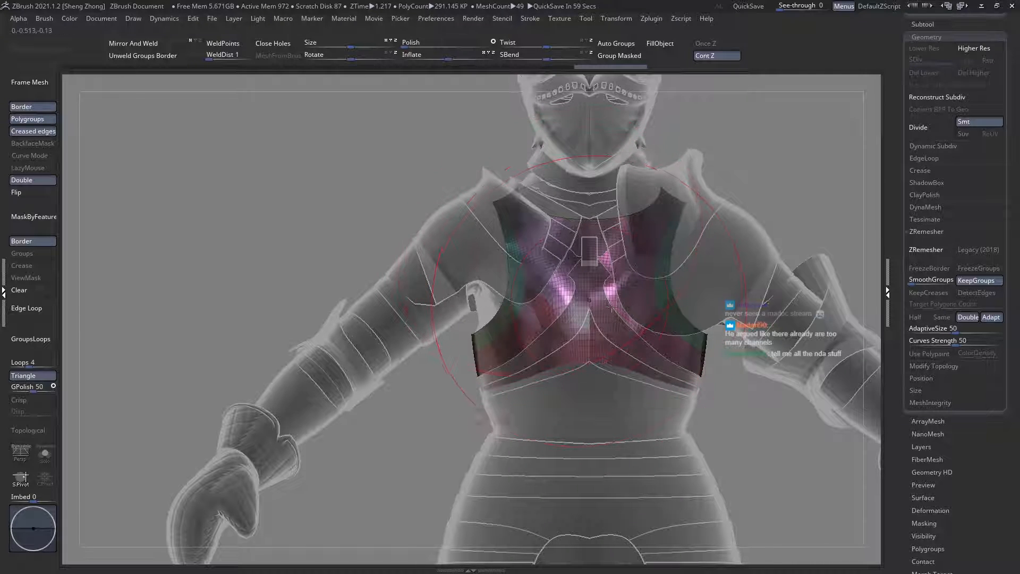
Step: Check the regrouped breastplate from behind, and make the backplate the active subtool with its side edge in close view
right_click_drag(612, 307, 690, 297, "shift")
mouse_move(579, 315)
right_mouse_down("alt")
mouse_move(558, 323)
mouse_move(494, 276)
mouse_move(425, 262)
mouse_move(462, 262)
mouse_move(518, 316)
right_mouse_up("alt")
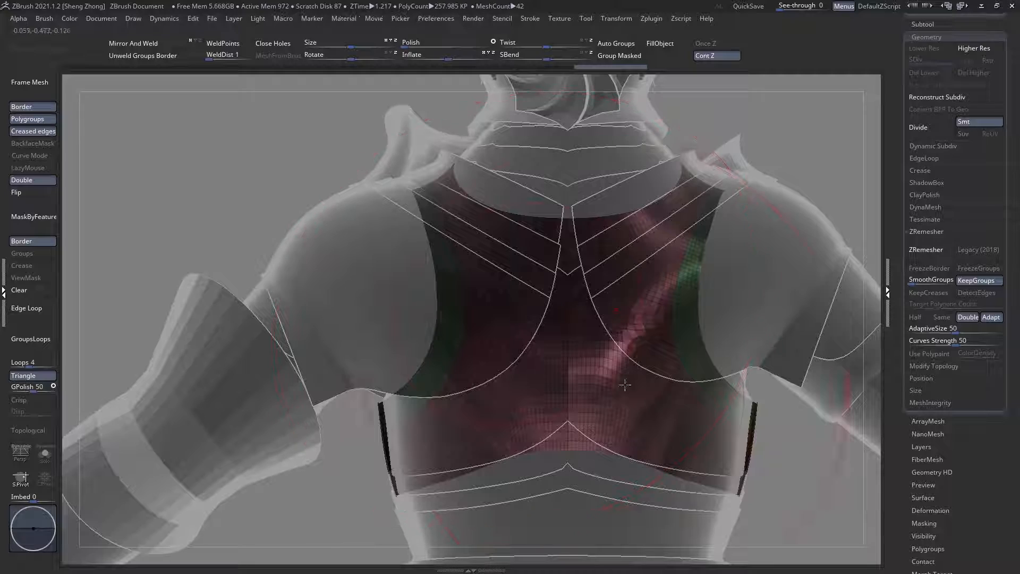
left_click(597, 367, "alt")
right_click_drag(597, 367, 448, 306, "alt")
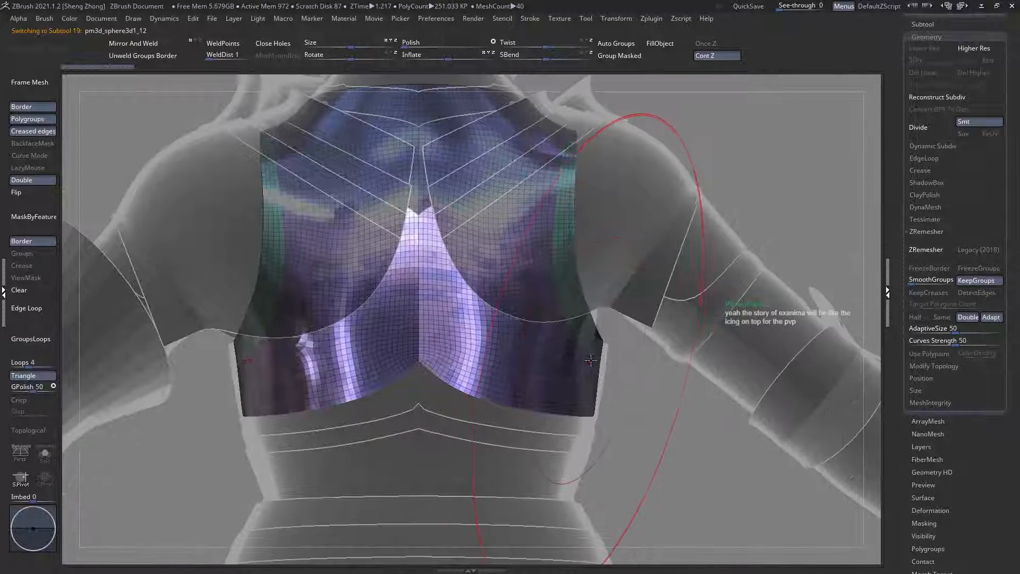
right_click_drag(602, 415, 485, 401, "ctrl")
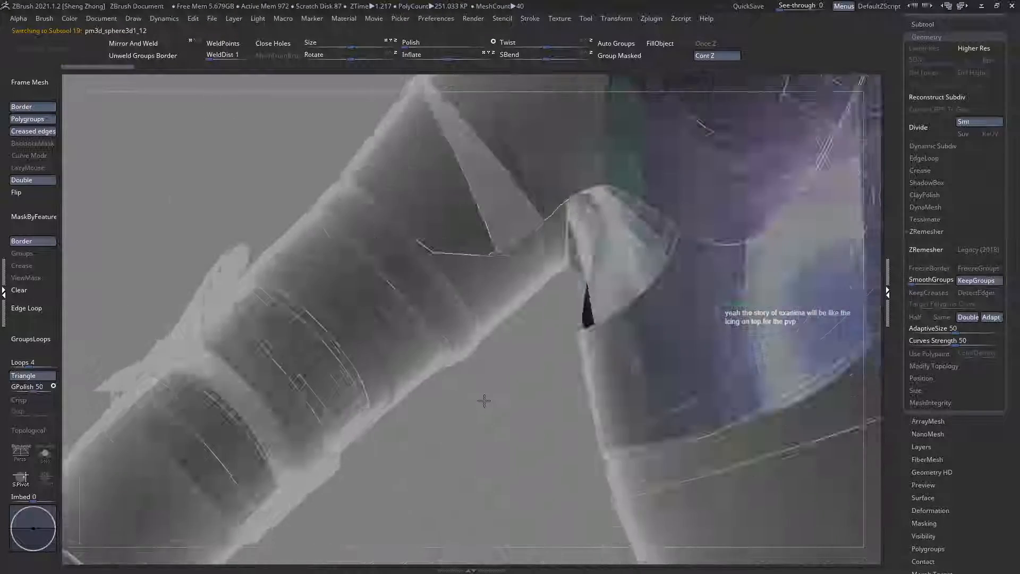
Step: Pull the backplate's side edge outward below the armhole, adjusting the brush between strokes
mouse_move(635, 340)
right_mouse_down("ctrl")
mouse_move(609, 333)
mouse_move(788, 342)
mouse_move(640, 366)
mouse_move(632, 381)
right_mouse_up("ctrl")
key("space")
left_click_drag(671, 317, 668, 316)
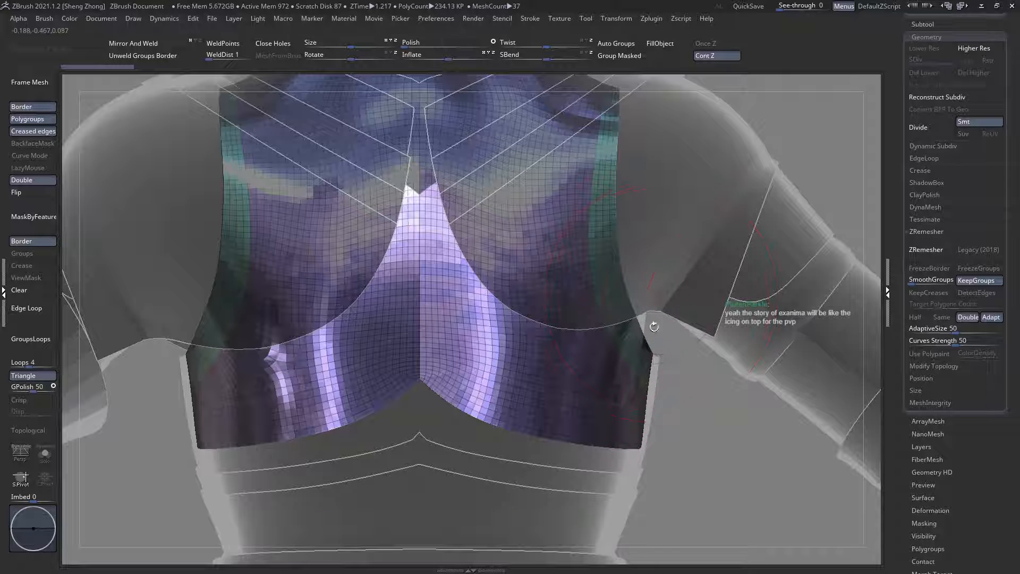
key("space")
left_click_drag(648, 272, 649, 272)
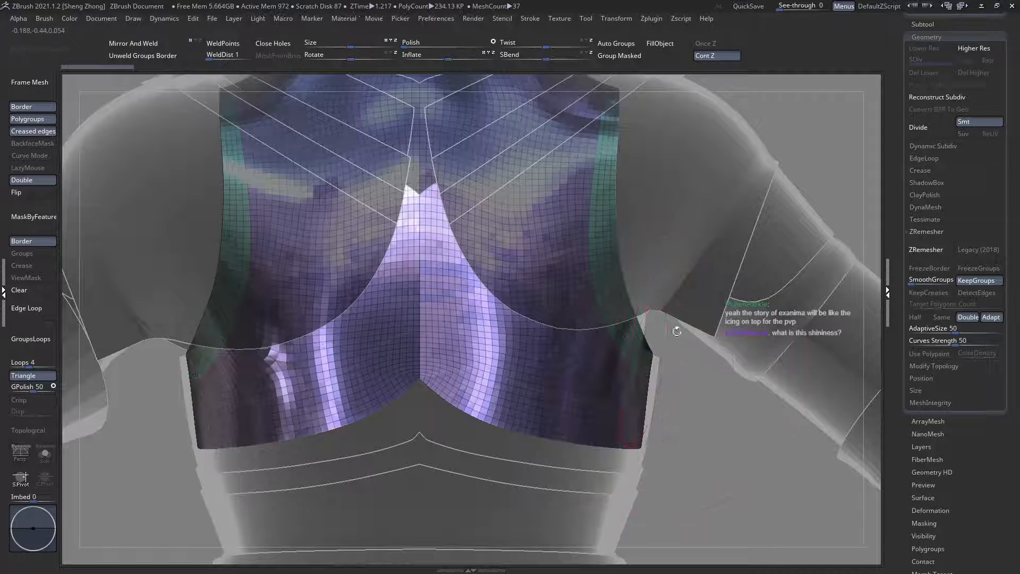
key("space")
key("space")
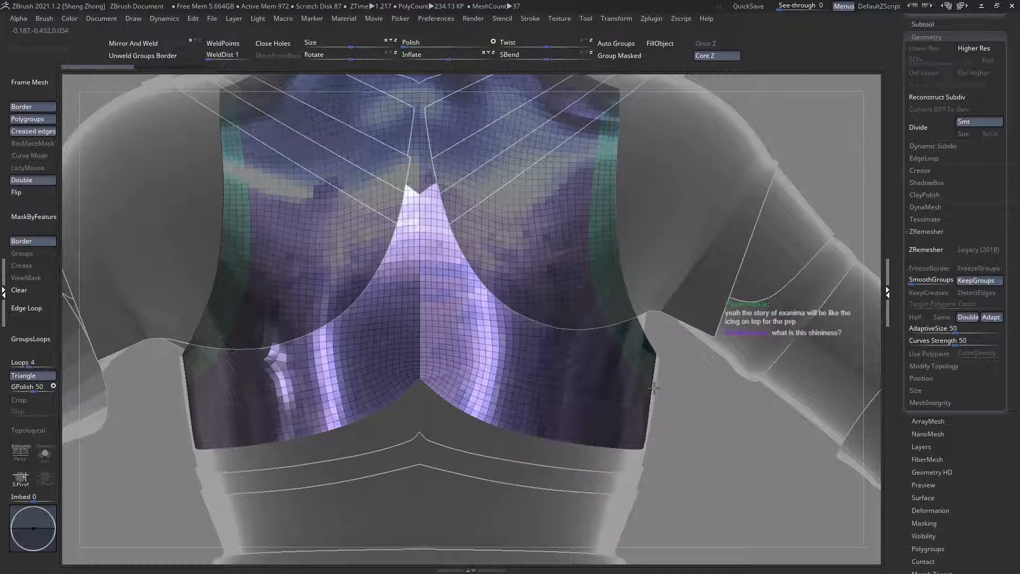
left_click_drag(656, 393, 653, 403)
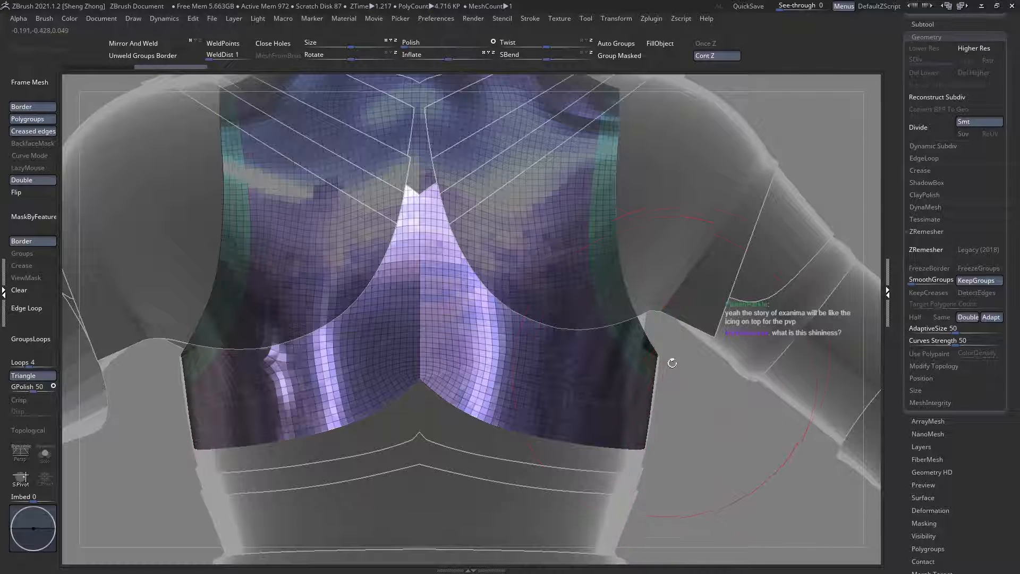
Step: Refine the lower part of the backplate's side edge down to its bottom corner
key("space")
left_click_drag(637, 447, 644, 403)
key("space")
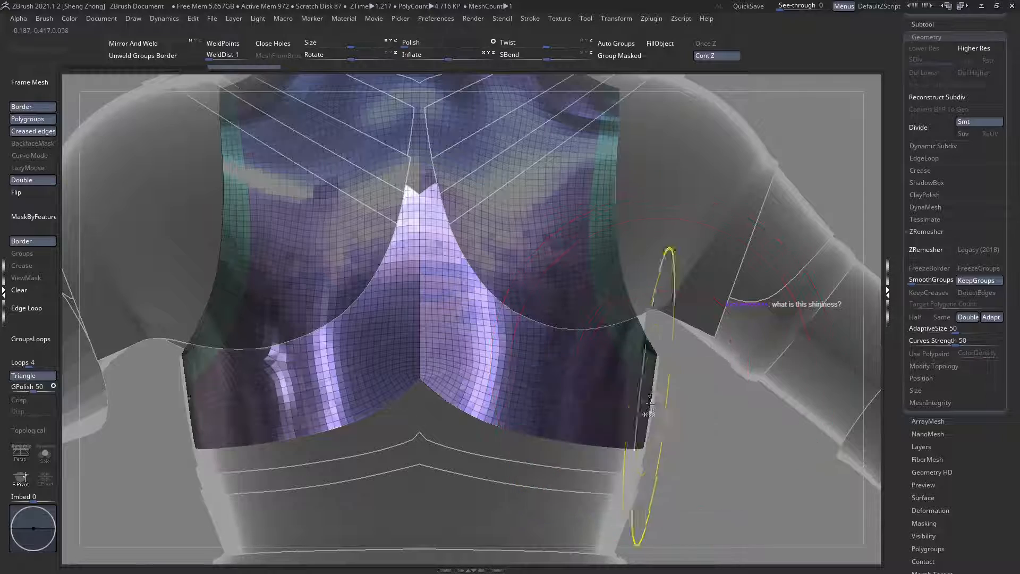
right_click_drag(636, 393, 461, 318, "ctrl")
mouse_move(645, 417)
left_mouse_down()
mouse_move(646, 406)
mouse_move(648, 414)
left_mouse_up()
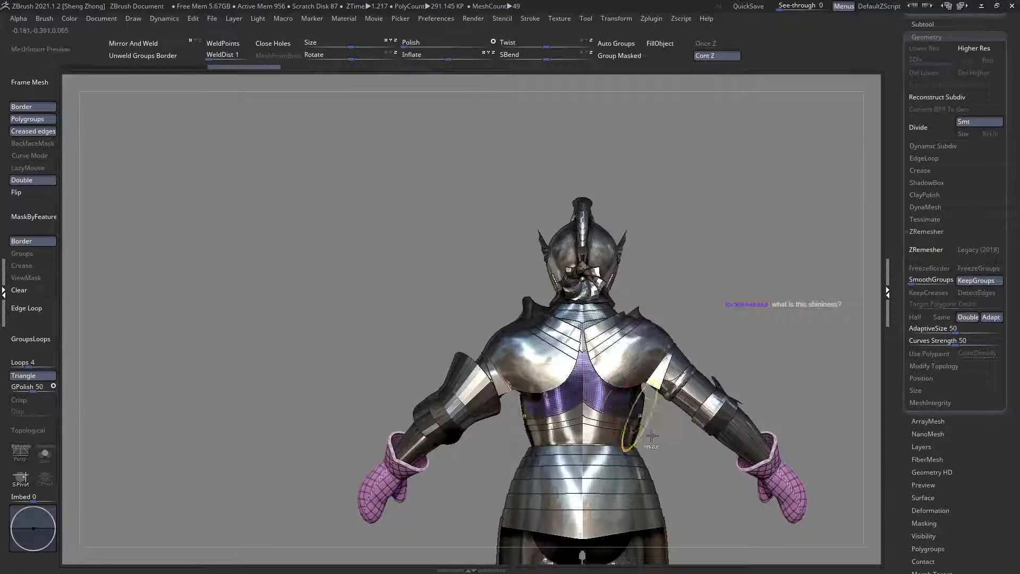
Step: Turn off the polygroup display and examine the backplate and waist plates on the full armour from the back and side
right_click_drag(648, 429, 701, 466, "ctrl")
key("shift+f")
right_click_drag(653, 401, 647, 451, "ctrl")
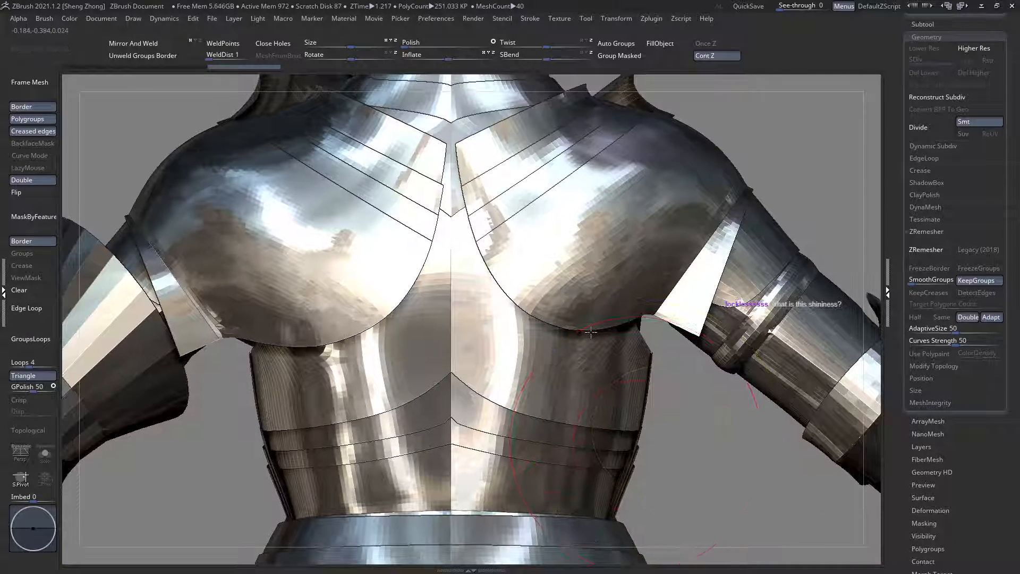
right_click_drag(604, 499, 589, 422, "alt")
left_click(565, 368, "alt")
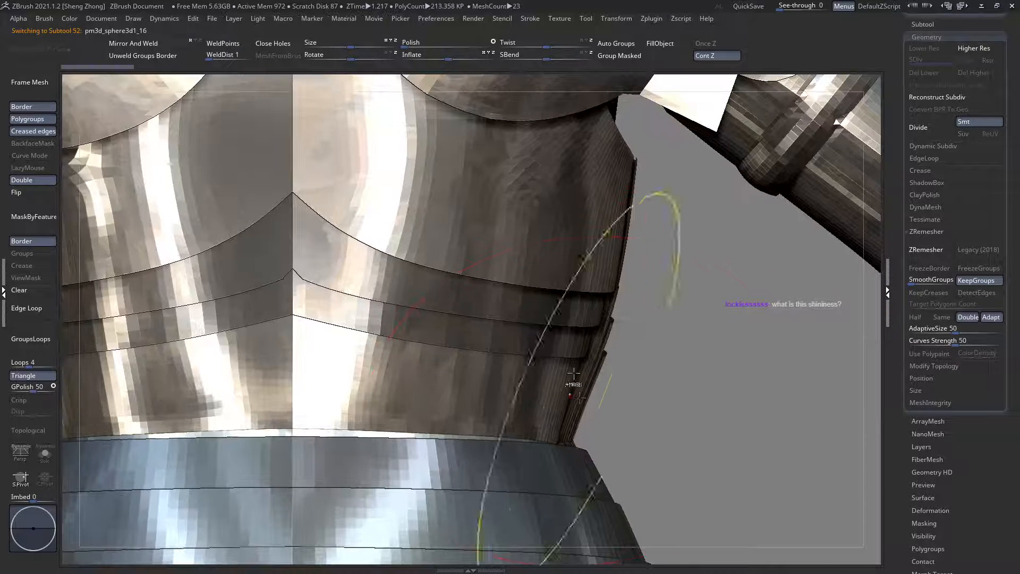
right_click_drag(572, 377, 324, 235, "ctrl")
right_click_drag(494, 334, 546, 338)
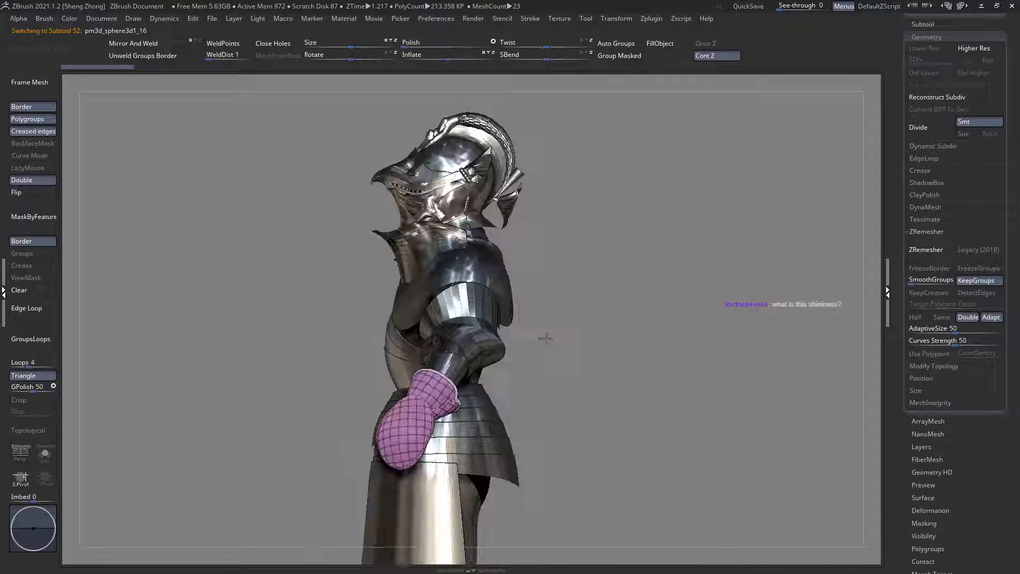
right_click_drag(507, 272, 449, 276)
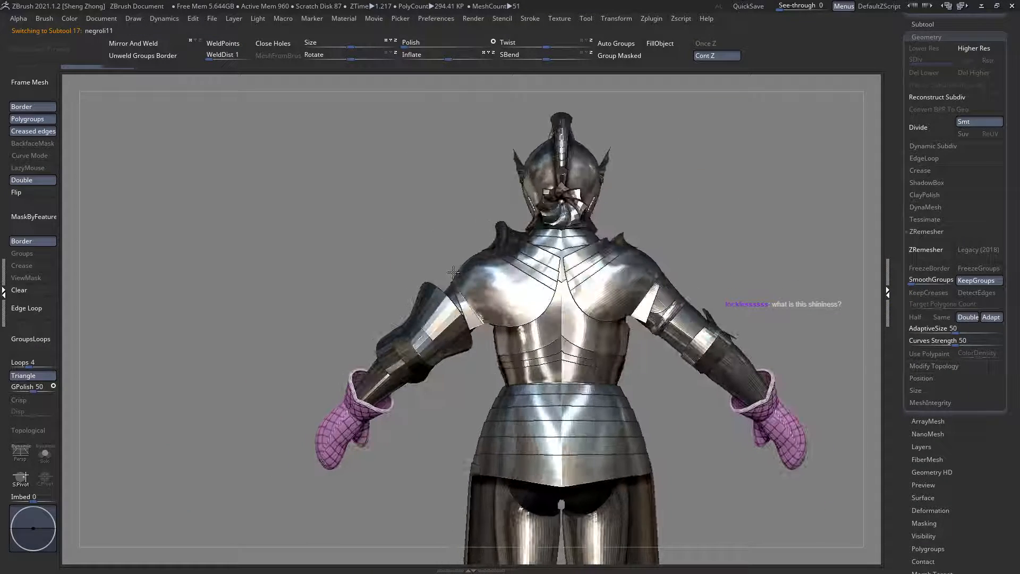
Step: Examine the strips beneath the shoulder plates in the ghosted polygroup view, and review the armour from the front
right_click_drag(602, 281, 457, 312, "ctrl")
key("ctrl+t")
key("shift+f")
left_click(435, 258, "alt")
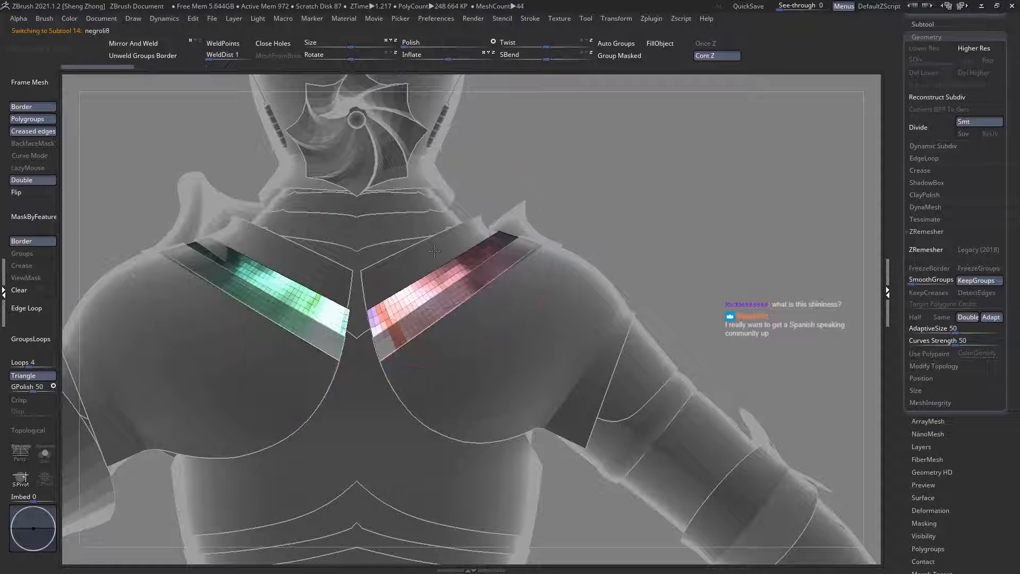
right_click_drag(518, 308, 493, 263, "alt")
left_click(500, 302, "alt")
right_click_drag(442, 314, 417, 307)
mouse_move(521, 342)
right_mouse_down("alt")
mouse_move(406, 305)
mouse_move(455, 355)
mouse_move(503, 321)
right_mouse_up("alt")
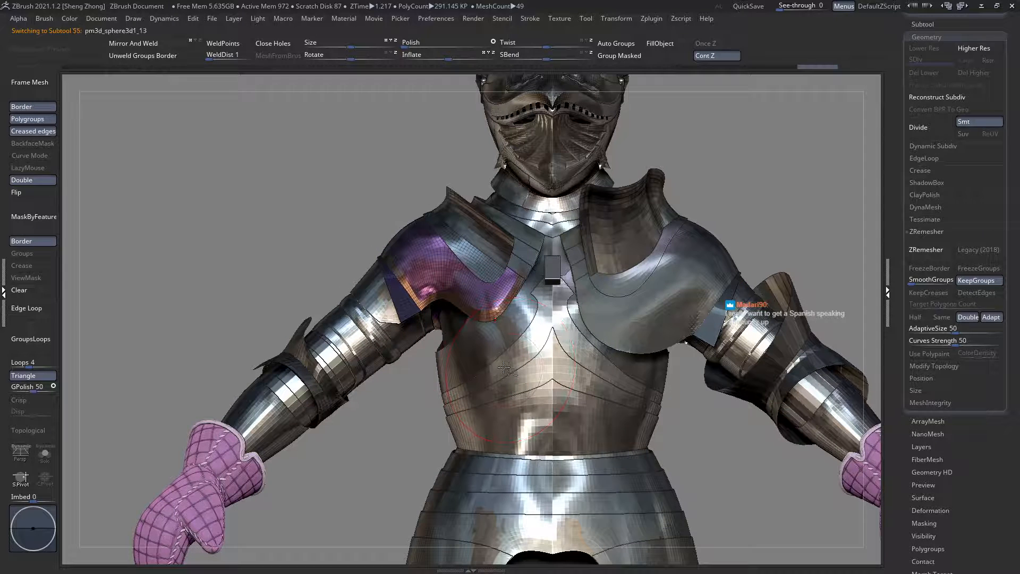
Step: Make the lower breastplate the active subtool and isolate the polygroup band along its waist edge
left_click(503, 367, "alt")
right_click_drag(528, 368, 523, 420, "ctrl")
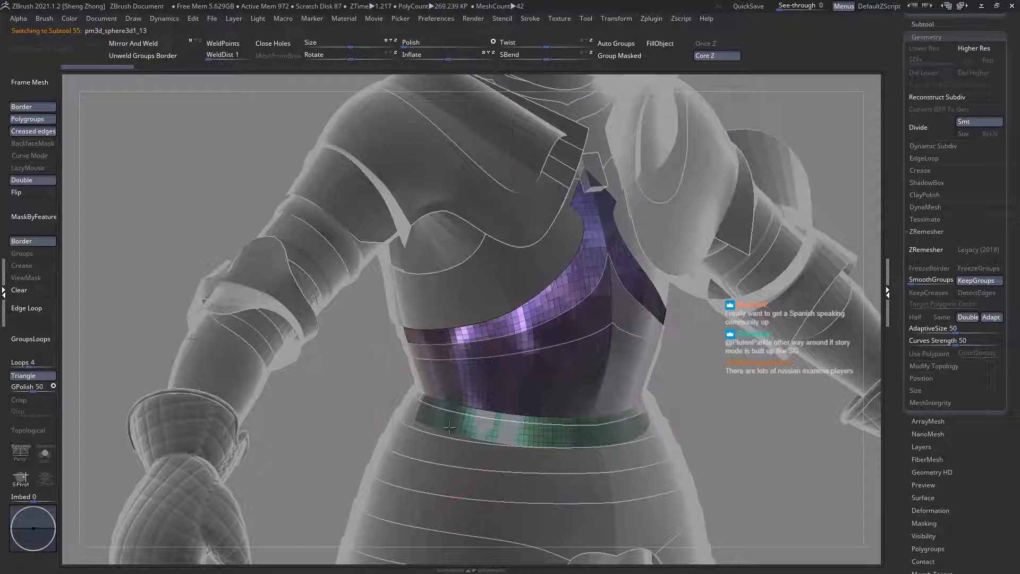
mouse_move(449, 426)
right_mouse_down()
mouse_move(328, 352)
mouse_move(265, 348)
mouse_move(413, 411)
right_mouse_up()
left_click(421, 411, "ctrl+shift")
key("ctrl+z")
left_click(419, 412, "ctrl+shift")
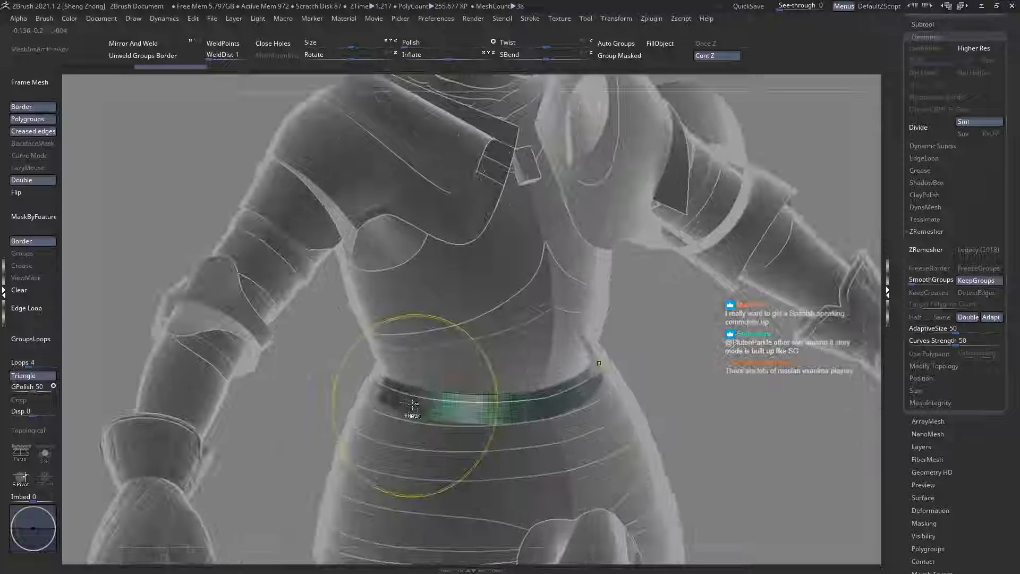
Step: Regroup the lower breastplate's waist band and its upper edge band with Group Masked
left_click(620, 56)
right_click_drag(285, 281, 479, 250)
left_click(633, 61)
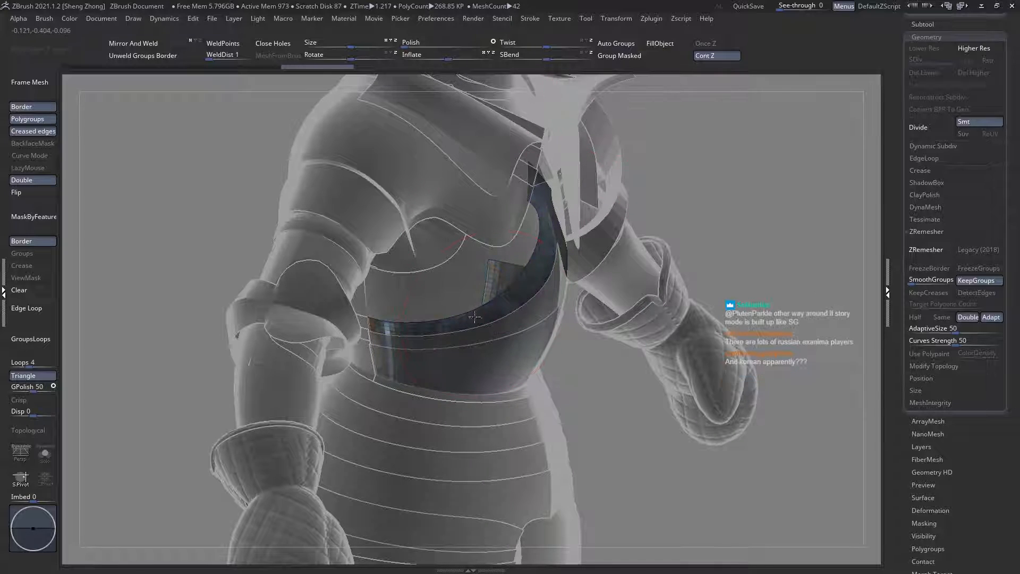
Step: Examine the lower breastplate's upper edge from the front in the ghosted polygroup view, comparing it with the upper breastplate behind it
right_click_drag(611, 223, 419, 287)
left_click(361, 290, "ctrl+shift")
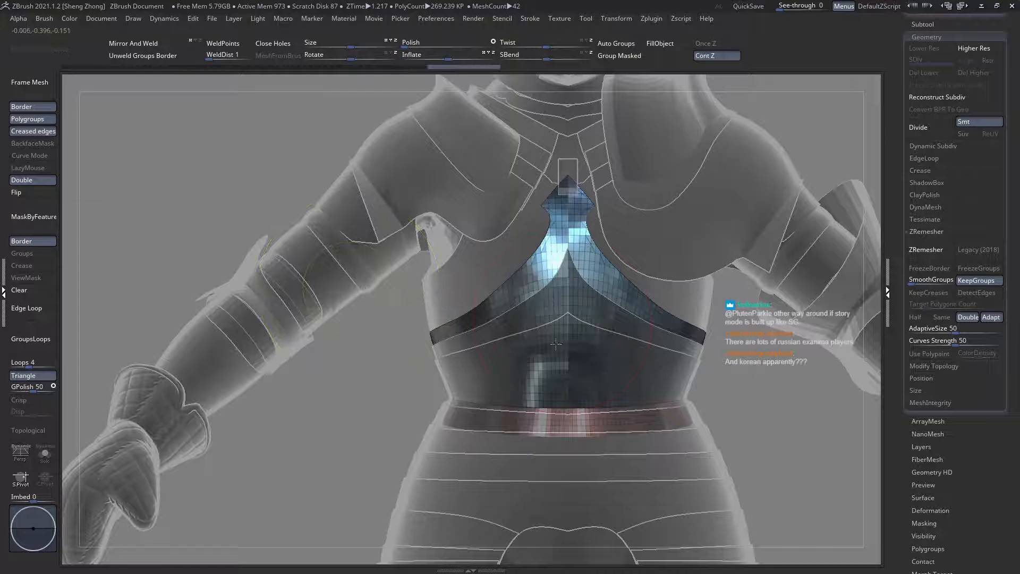
right_click_drag(555, 343, 551, 384, "alt")
right_click_drag(591, 351, 483, 293, "ctrl")
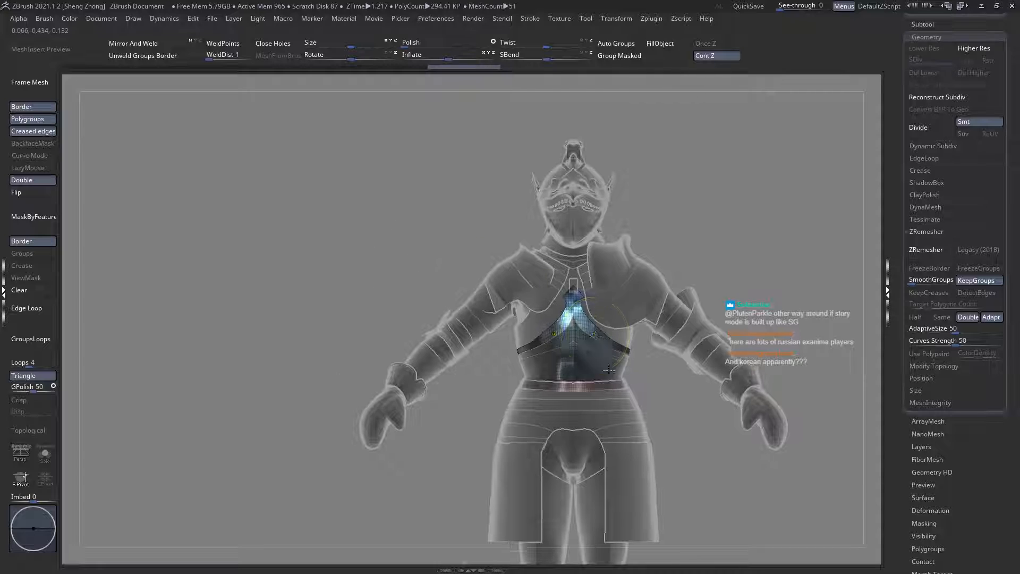
right_click_drag(594, 337, 571, 333, "ctrl")
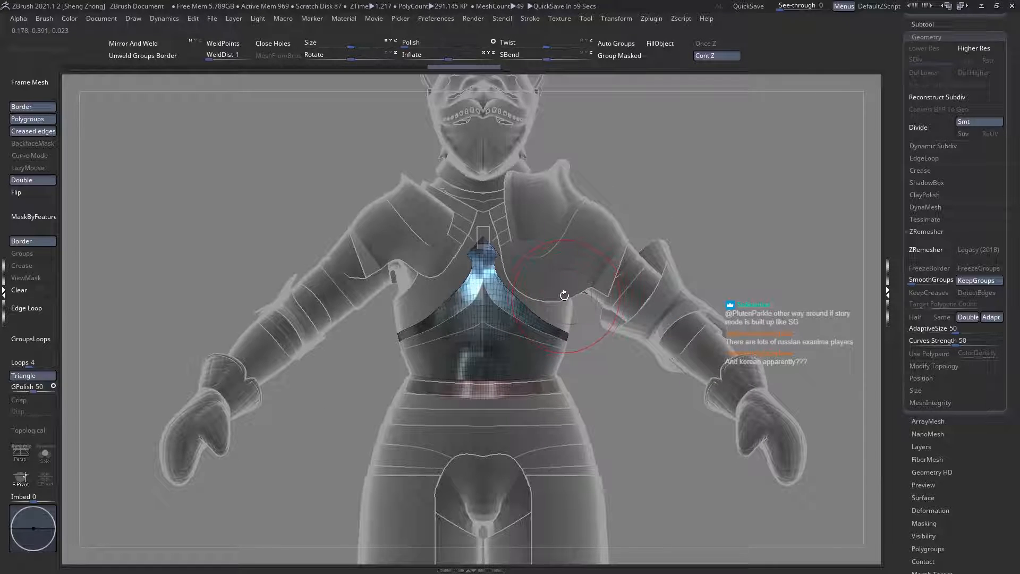
right_click_drag(372, 255, 409, 292, "ctrl")
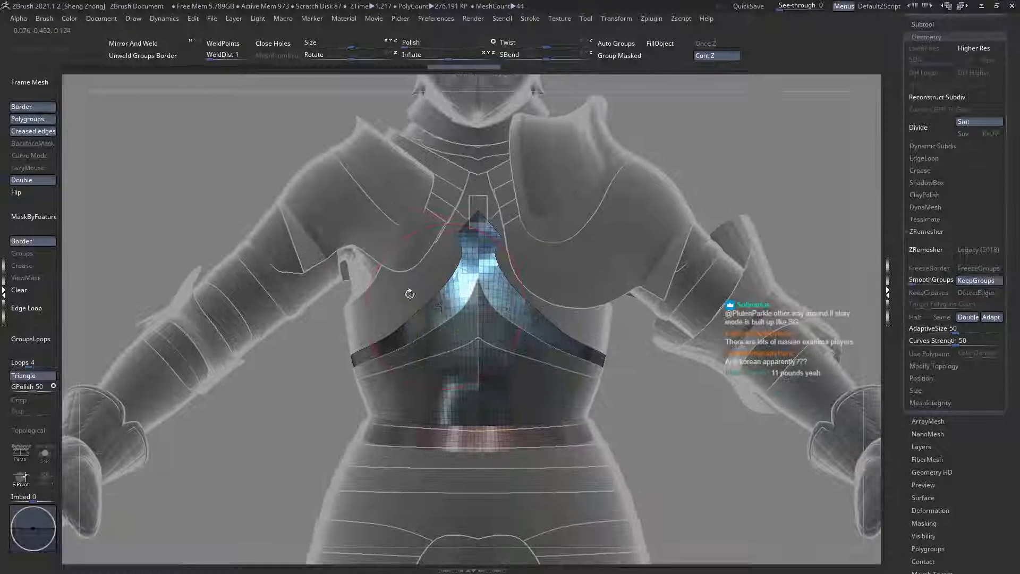
left_click(406, 293, "alt")
left_click(406, 293, "alt")
left_click(406, 293, "alt")
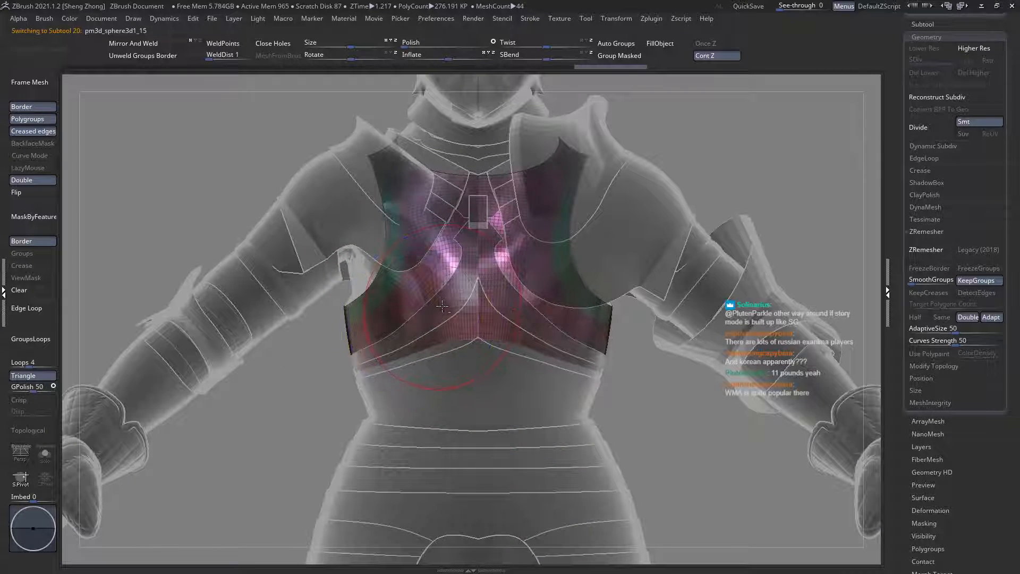
left_click(405, 285, "alt")
mouse_move(406, 284)
right_mouse_down("ctrl")
mouse_move(414, 326)
mouse_move(468, 378)
mouse_move(409, 311)
mouse_move(415, 333)
right_mouse_up("ctrl")
Step: Slice a thin strip along the lower breastplate's curved upper edge with SliceCurve, and apply Mirror And Weld to the plate
key("space")
left_click(375, 362)
key("s")
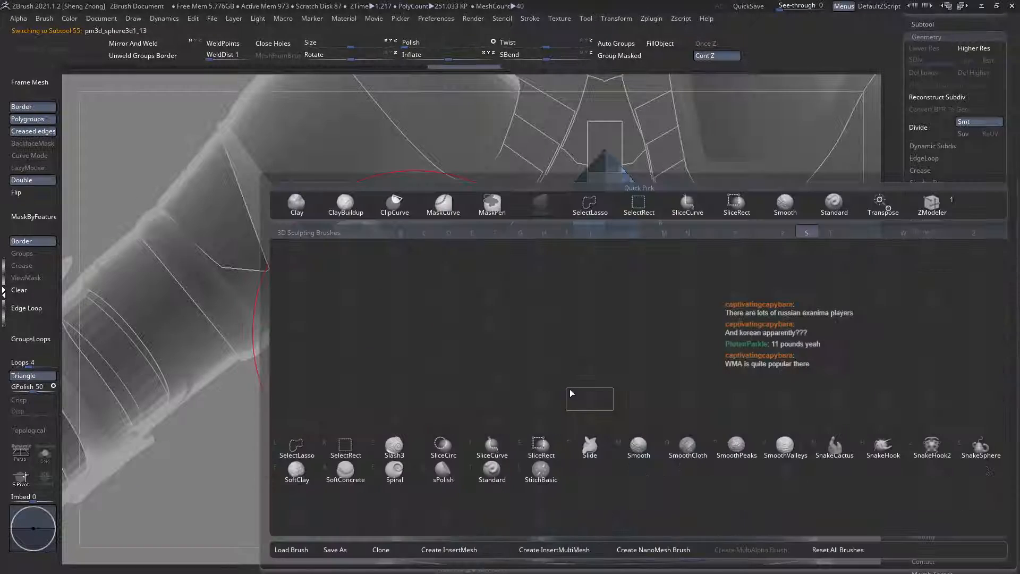
left_click(492, 470)
right_click_drag(425, 387, 461, 404)
mouse_move(230, 397)
left_mouse_down("ctrl+shift")
mouse_move(393, 408)
mouse_move(472, 357)
mouse_move(367, 410)
mouse_move(457, 354)
left_mouse_up("ctrl+shift")
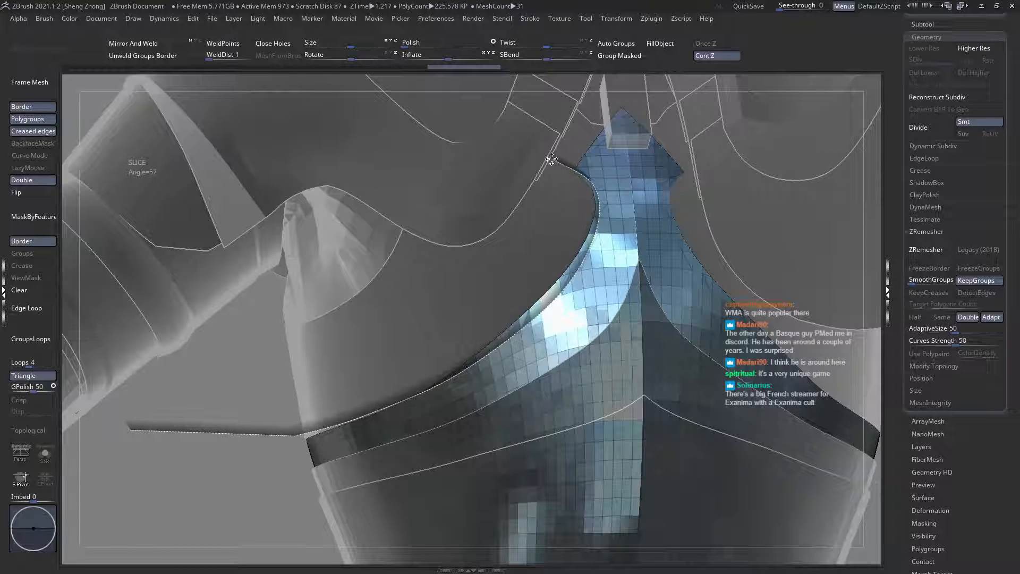
left_click_drag(551, 159, 521, 232, "ctrl+shift")
left_click(158, 49)
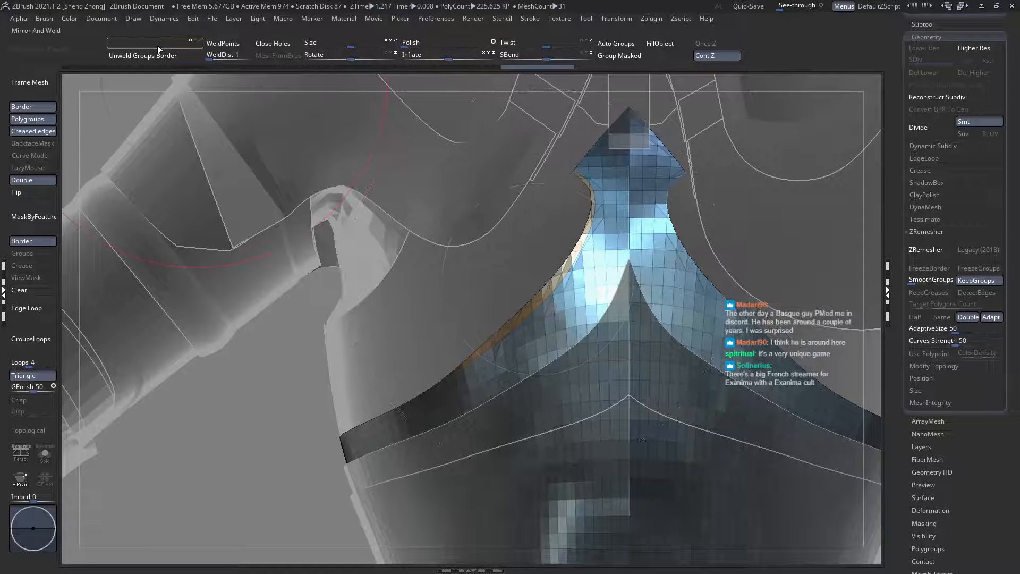
left_click(542, 294, "ctrl+shift")
left_click(542, 294, "ctrl+shift")
right_click_drag(526, 319, 354, 243, "ctrl")
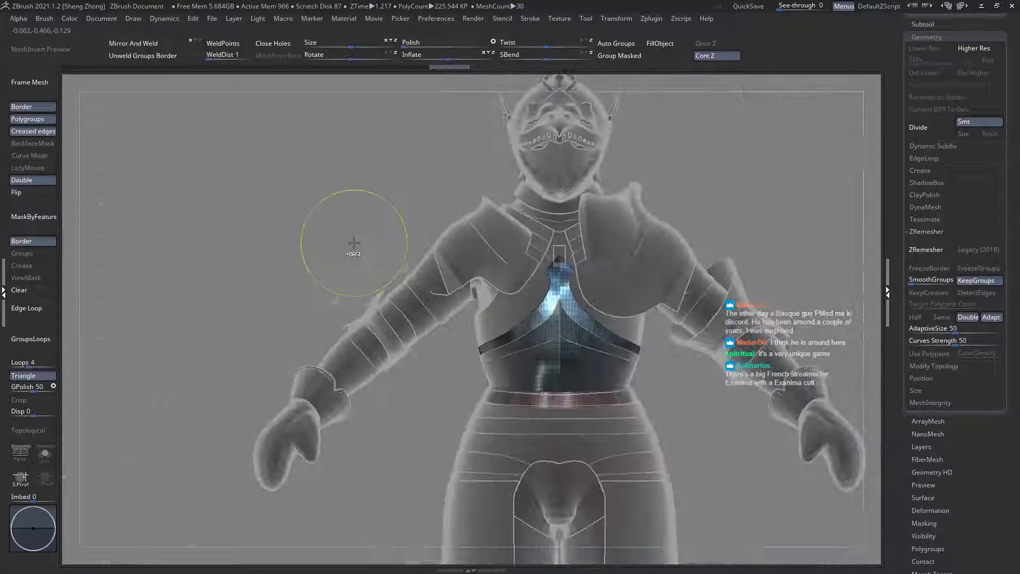
Step: Examine the waist plates and hanging thigh plates on the full armour from the front, side and back
key("Down")
mouse_move(531, 287)
right_mouse_down()
mouse_move(568, 318)
mouse_move(526, 295)
mouse_move(532, 271)
right_mouse_up()
right_click_drag(611, 367, 490, 339)
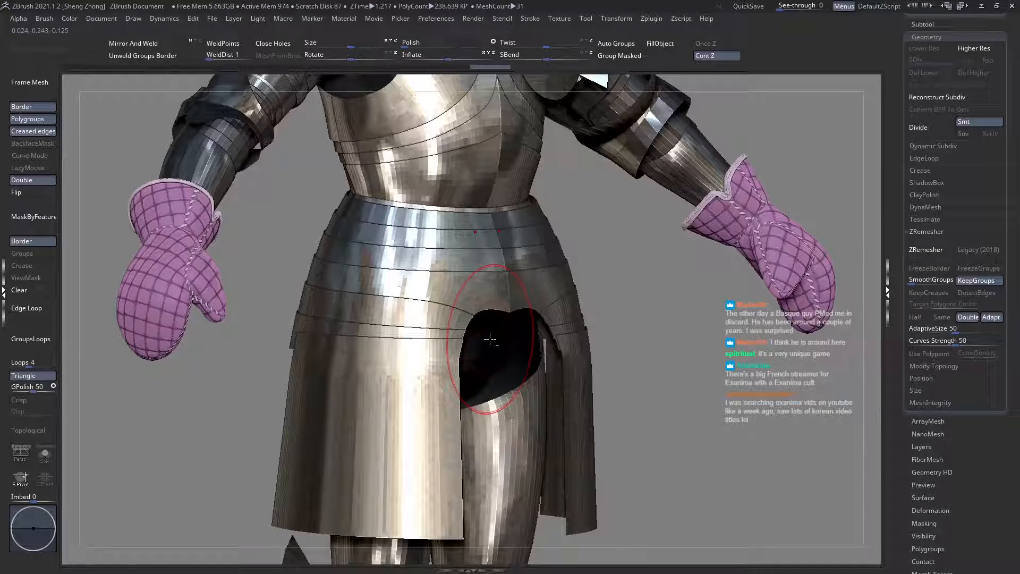
left_click(499, 294, "alt")
key("f")
mouse_move(577, 361)
right_mouse_down()
mouse_move(519, 341)
mouse_move(504, 392)
right_mouse_up()
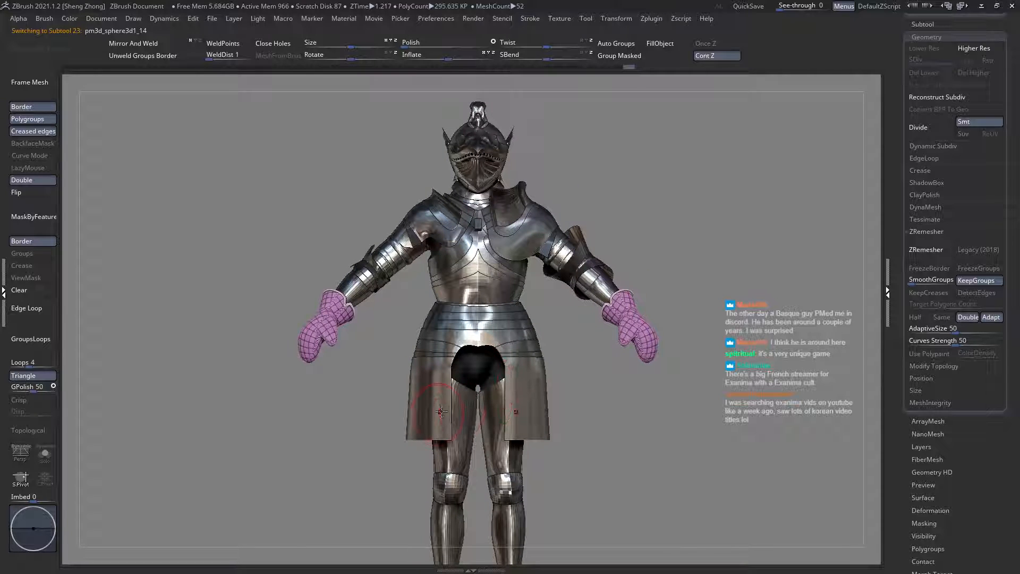
right_click_drag(436, 427, 412, 375)
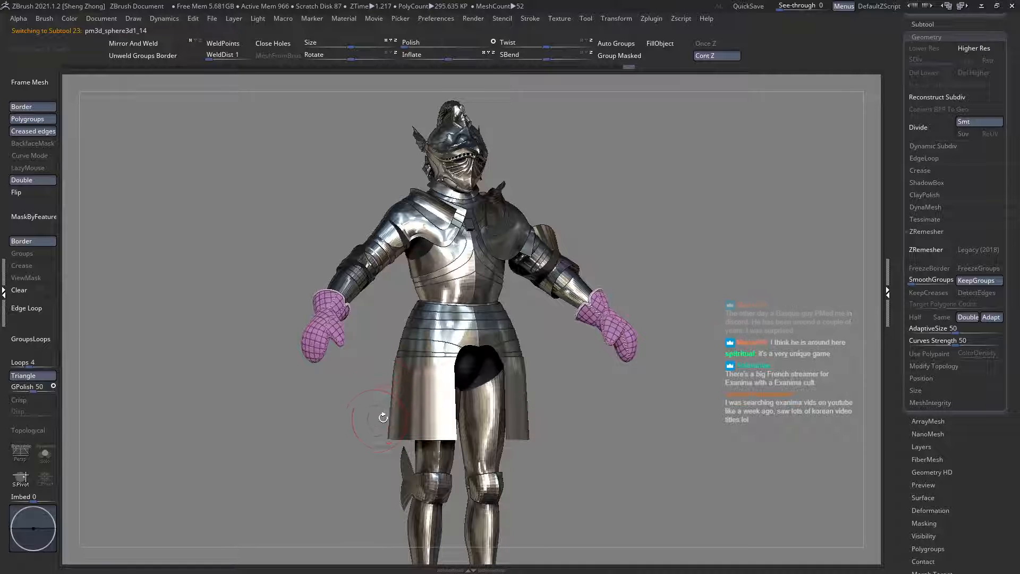
mouse_move(383, 417)
right_mouse_down()
mouse_move(410, 414)
mouse_move(404, 387)
mouse_move(381, 403)
mouse_move(399, 473)
mouse_move(448, 399)
mouse_move(488, 366)
right_mouse_up()
left_click(421, 348, "alt")
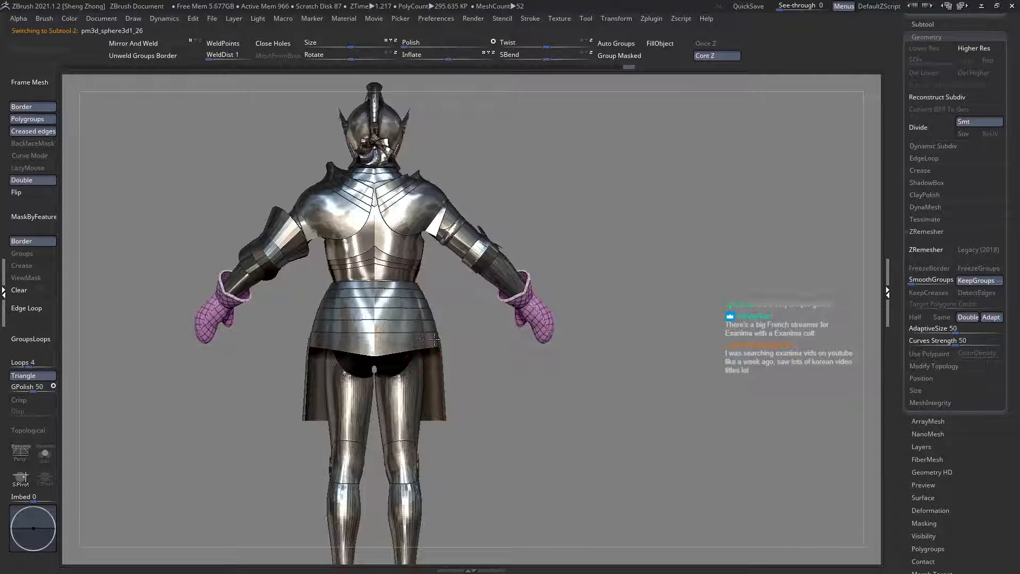
right_click_drag(420, 348, 394, 321)
left_click(502, 392, "alt")
right_click_drag(477, 360, 595, 407)
right_click_drag(595, 407, 641, 385)
right_click_drag(556, 397, 728, 470, "ctrl")
Step: Make the rear waist plates the active subtool and display their polygroups against the ghosted armour near the hem
left_click(485, 297, "alt")
key("shift+f")
key("shift+t")
right_click_drag(499, 314, 549, 372, "ctrl")
left_click(469, 332, "alt")
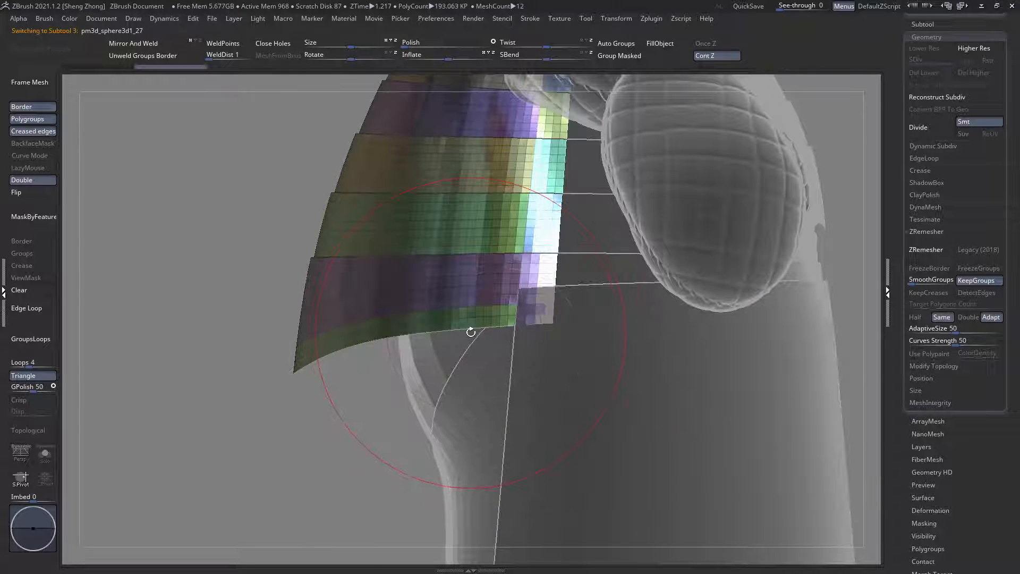
right_click_drag(469, 333, 459, 345, "ctrl")
Step: Slice across the lowest rear waist plate with SliceCurve, continuing the line of the neighbouring side plate's lower edge
key("space")
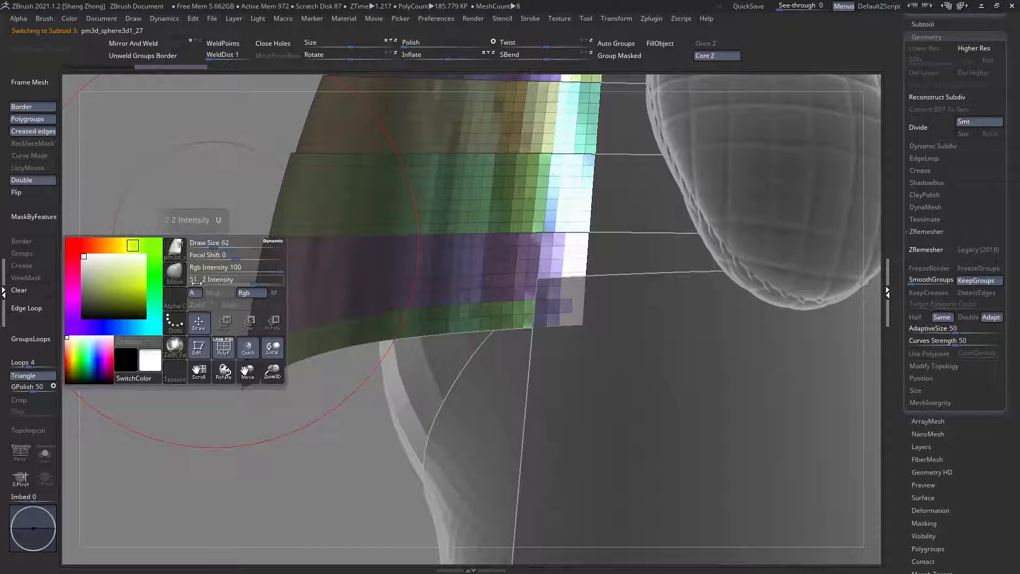
left_click(176, 247)
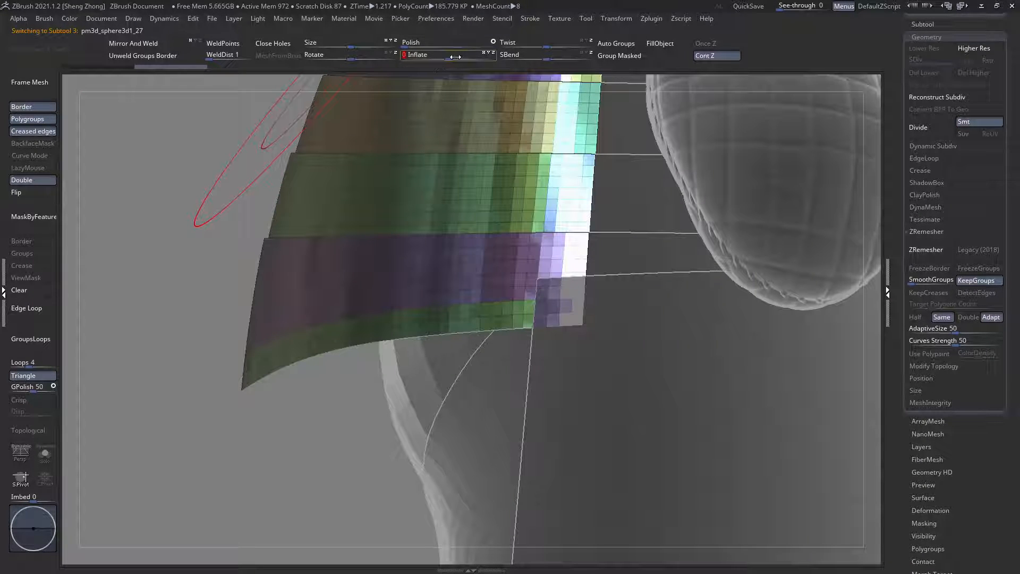
key("space")
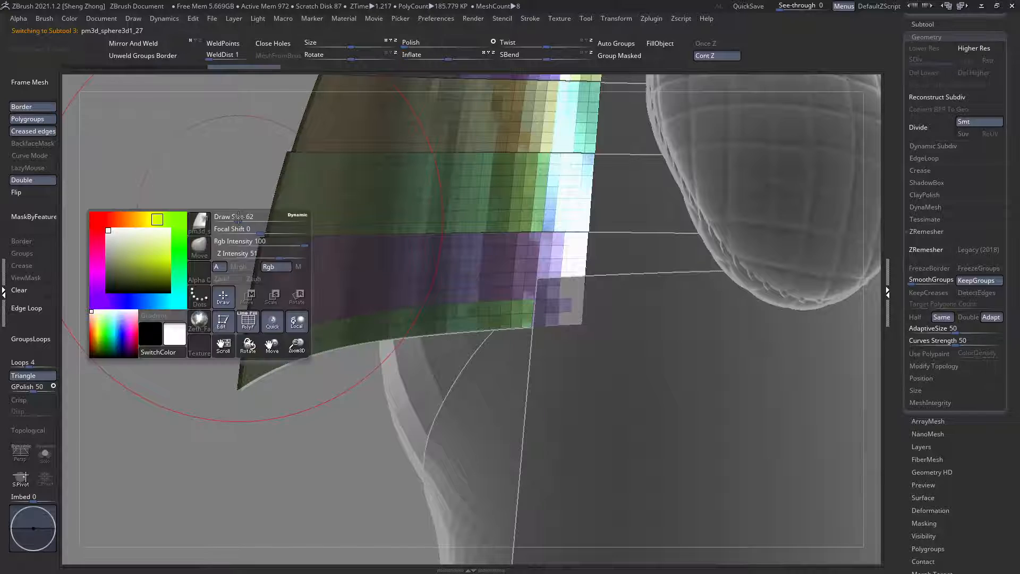
left_click(199, 246)
key("s")
key("t")
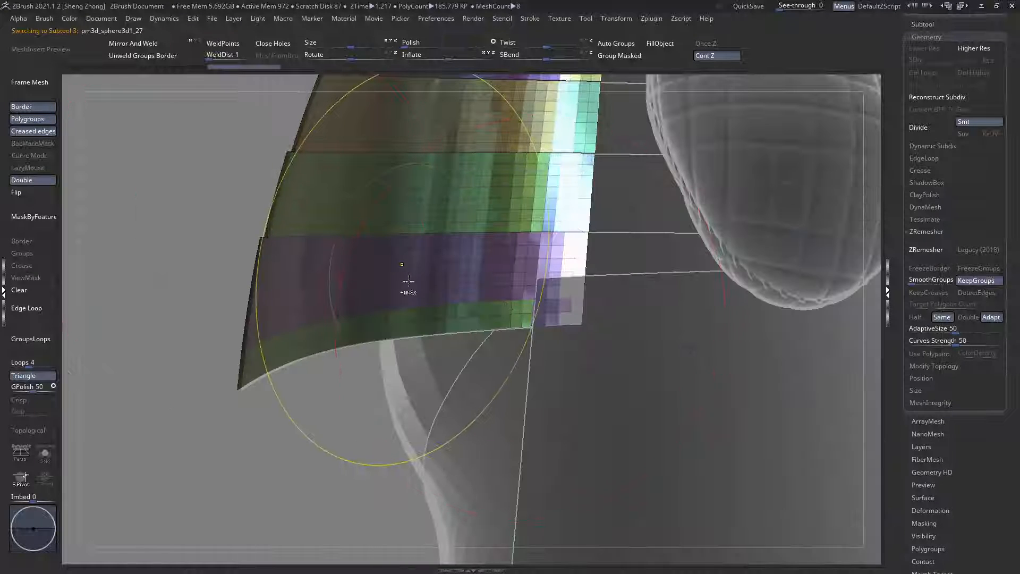
right_click_drag(404, 265, 498, 277, "ctrl")
left_click_drag(684, 284, 444, 288, "ctrl+shift")
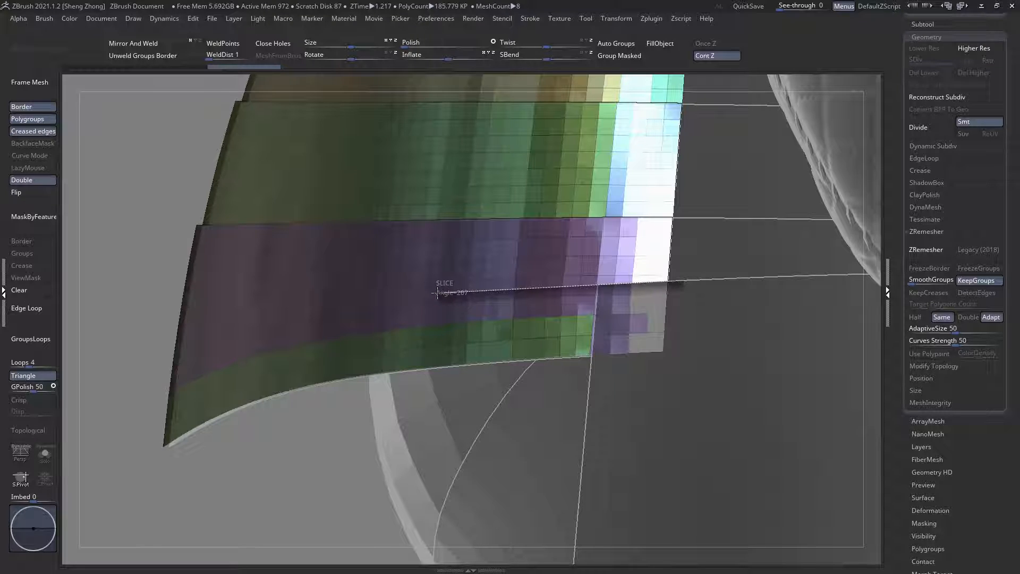
mouse_move(321, 303)
left_mouse_down("ctrl+shift")
mouse_move(196, 321)
mouse_move(221, 322)
mouse_move(85, 292)
mouse_move(63, 345)
mouse_move(125, 342)
left_mouse_up("ctrl+shift")
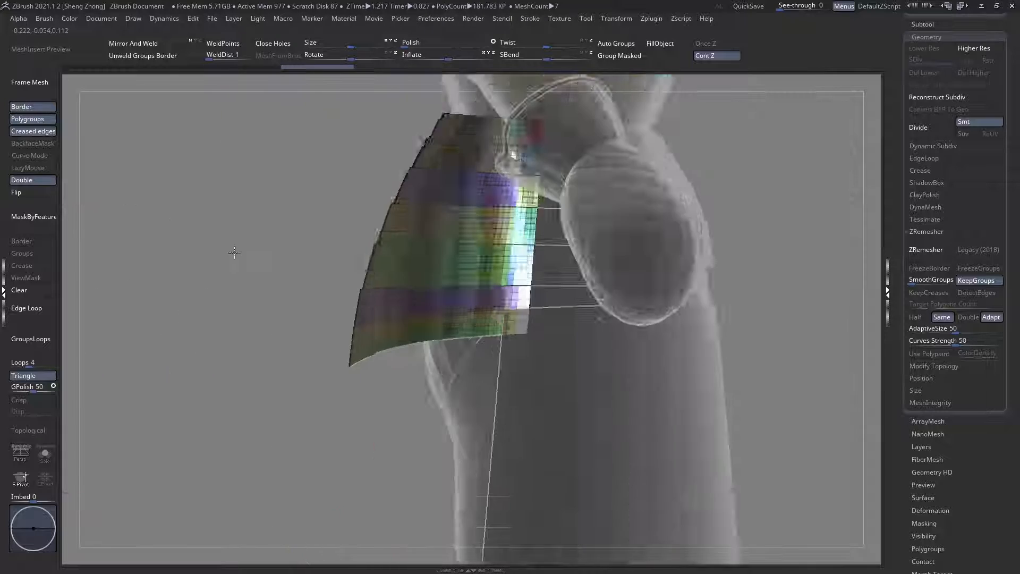
Step: Isolate the polygroups below the new slice so that only the rear waist plate's hem band is displayed
scroll(474, 320, "down", 3)
scroll(499, 320, "up", 9)
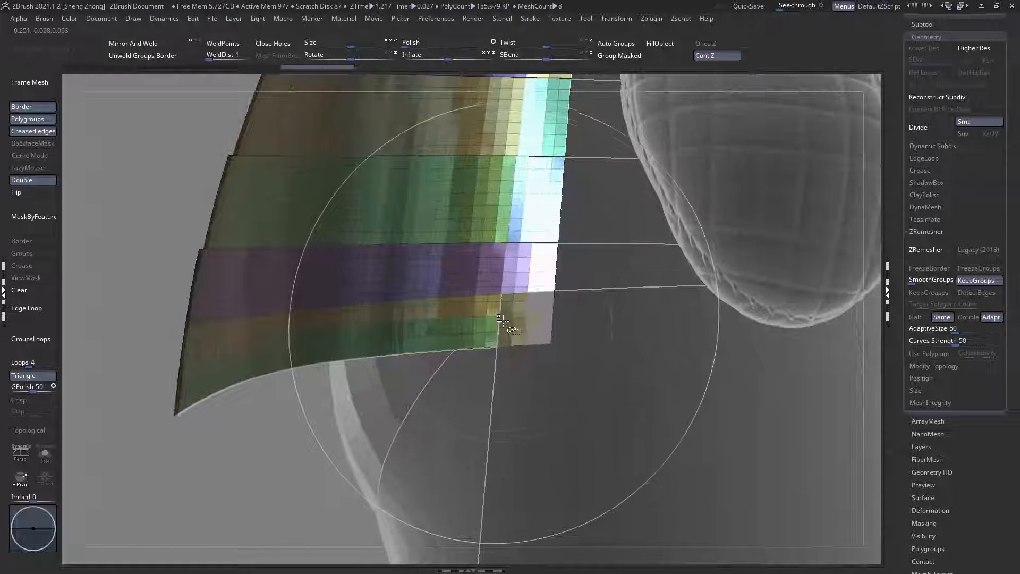
left_click(502, 321, "ctrl+shift")
scroll(503, 321, "down", 8)
right_click_drag(444, 339, 563, 187, "alt")
left_click_drag(556, 138, 536, 324, "ctrl+shift")
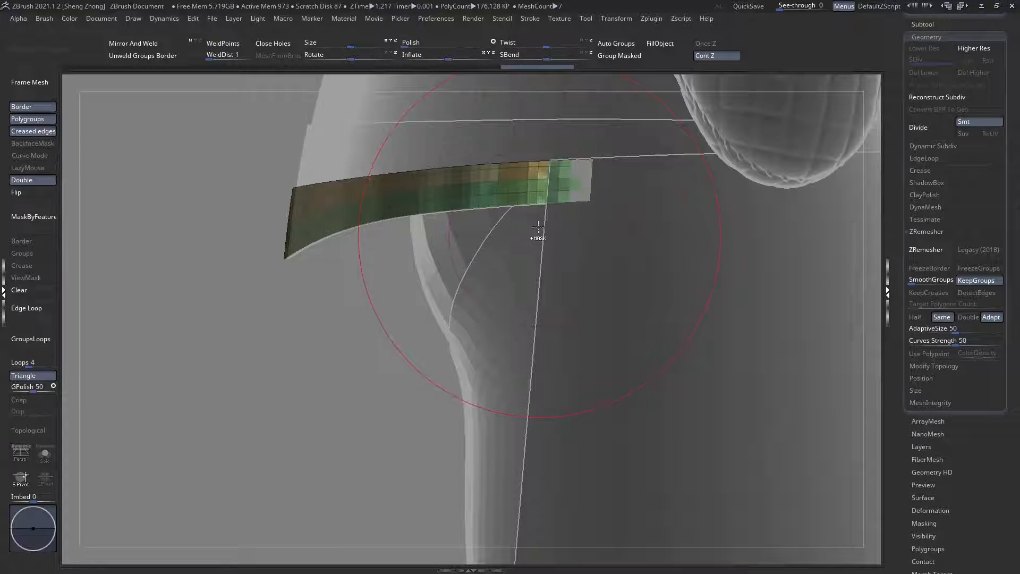
left_click(515, 196, "ctrl+shift")
mouse_move(513, 191)
right_mouse_down("ctrl")
mouse_move(449, 175)
mouse_move(493, 180)
mouse_move(461, 211)
mouse_move(399, 213)
mouse_move(456, 184)
mouse_move(409, 186)
mouse_move(428, 187)
right_mouse_up("ctrl")
Step: Hide one half of the rear hem band up to the centre line, then check the remaining half
key("alt+d")
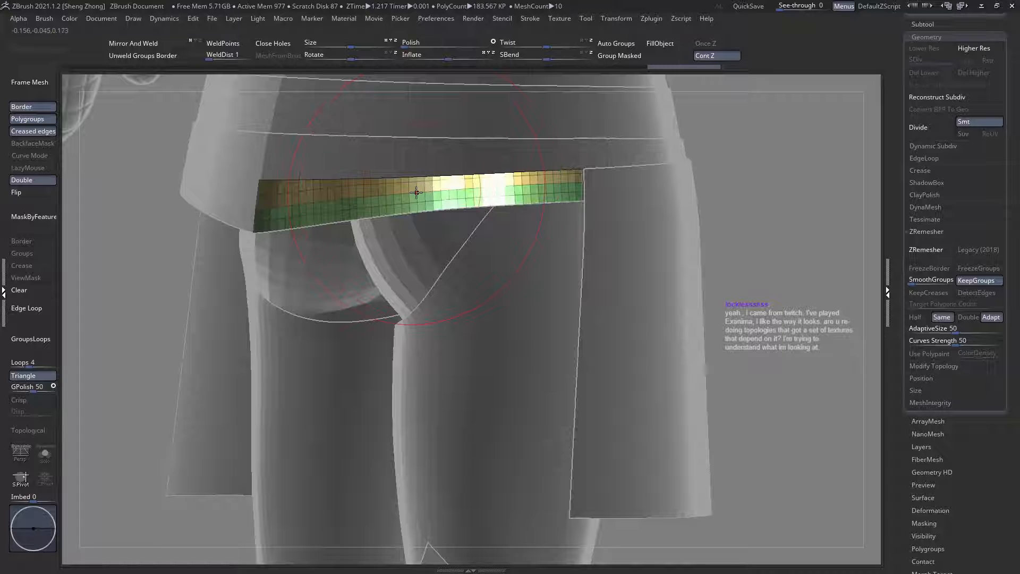
left_click_drag(401, 144, 397, 283, "ctrl+shift")
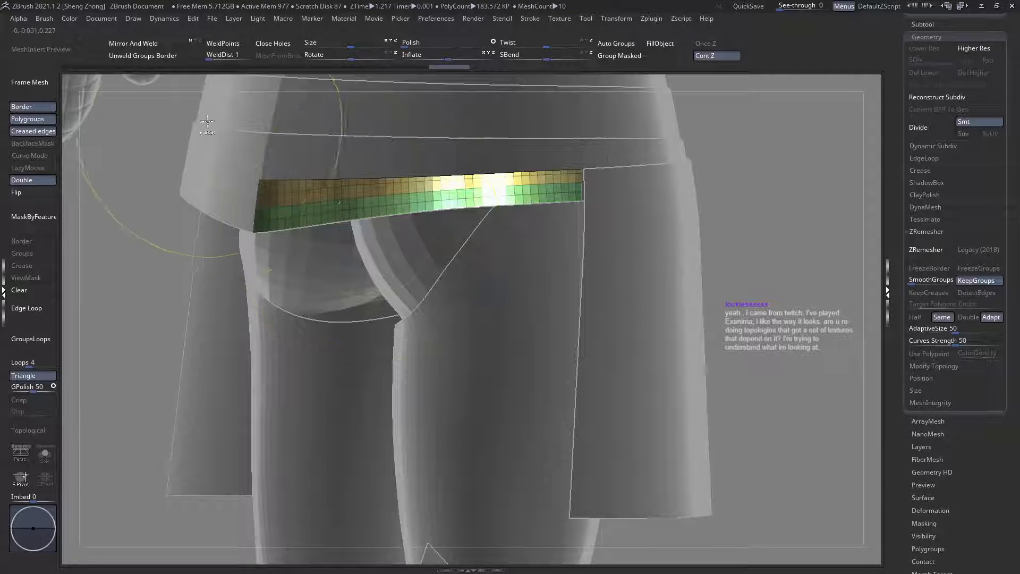
left_click_drag(172, 86, 391, 281, "ctrl+alt+shift")
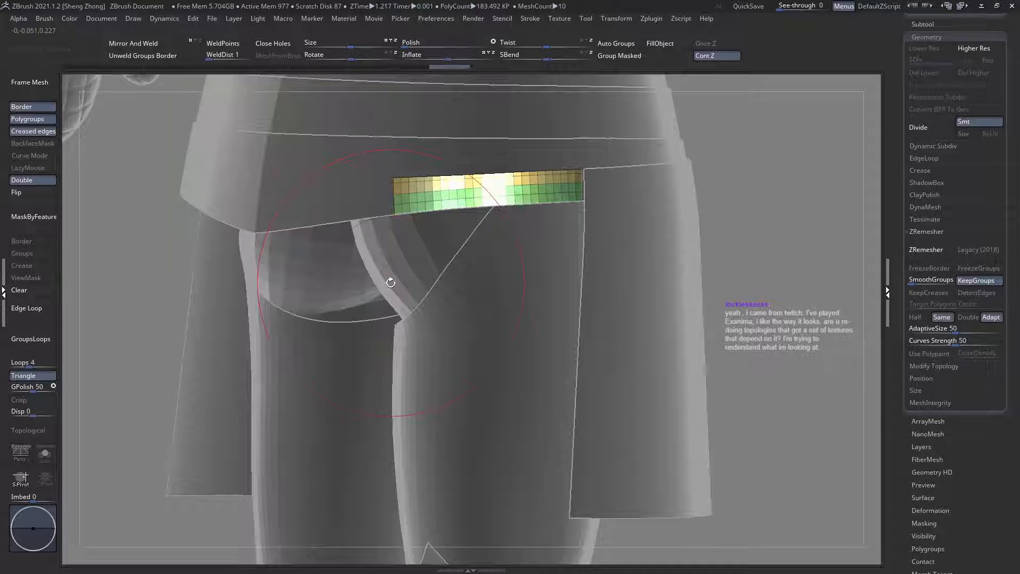
mouse_move(426, 212)
right_mouse_down("ctrl")
mouse_move(412, 182)
mouse_move(509, 271)
right_mouse_up("ctrl")
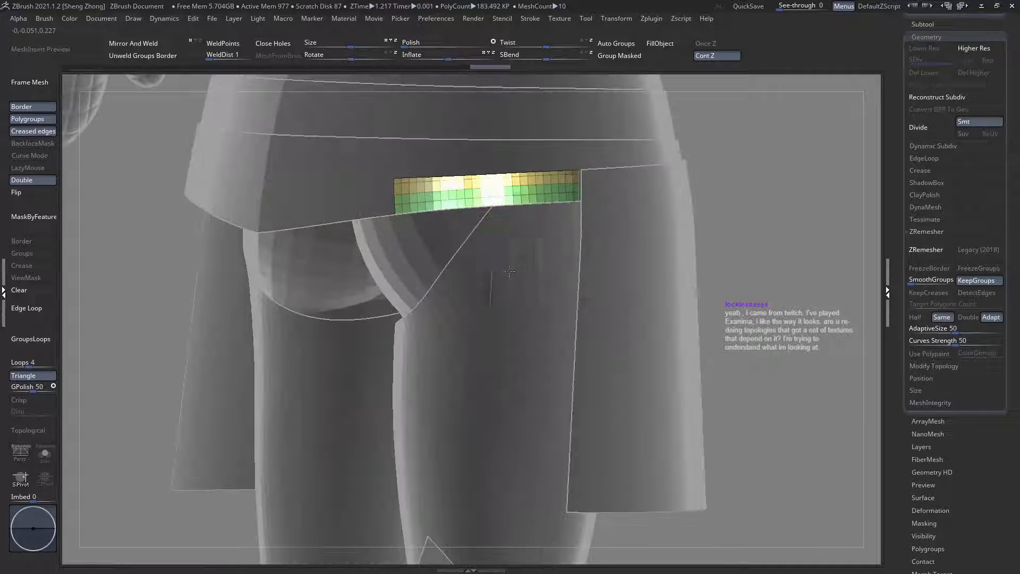
left_click_drag(335, 147, 428, 243, "ctrl+shift")
mouse_move(431, 239)
right_mouse_down("ctrl")
mouse_move(432, 202)
mouse_move(468, 185)
mouse_move(405, 180)
mouse_move(410, 206)
mouse_move(452, 164)
mouse_move(508, 218)
mouse_move(473, 227)
mouse_move(505, 219)
mouse_move(493, 229)
mouse_move(440, 212)
right_mouse_up("ctrl")
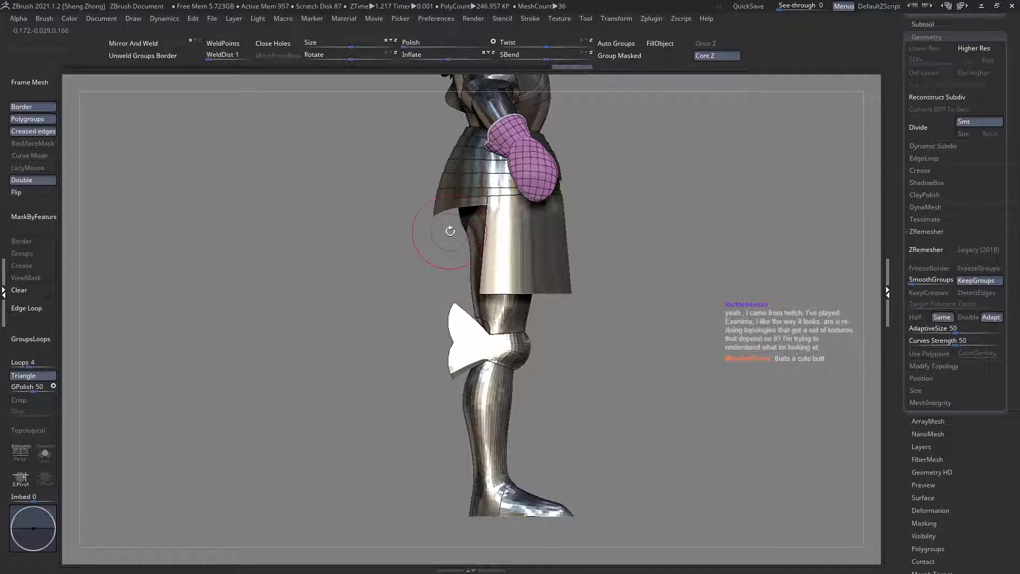
Step: Review the rear hem from the side and toggle the visibility of the pm3d_sphere3d1_27 subtool
right_click_drag(482, 227, 446, 389, "alt")
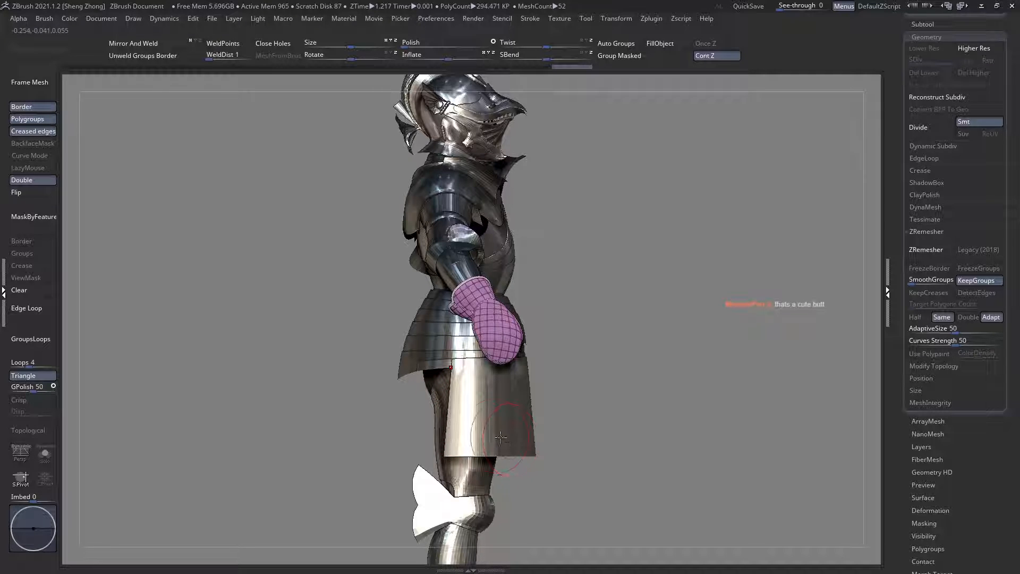
right_click_drag(474, 364, 484, 398, "alt")
scroll(1017, 271, "up", 5)
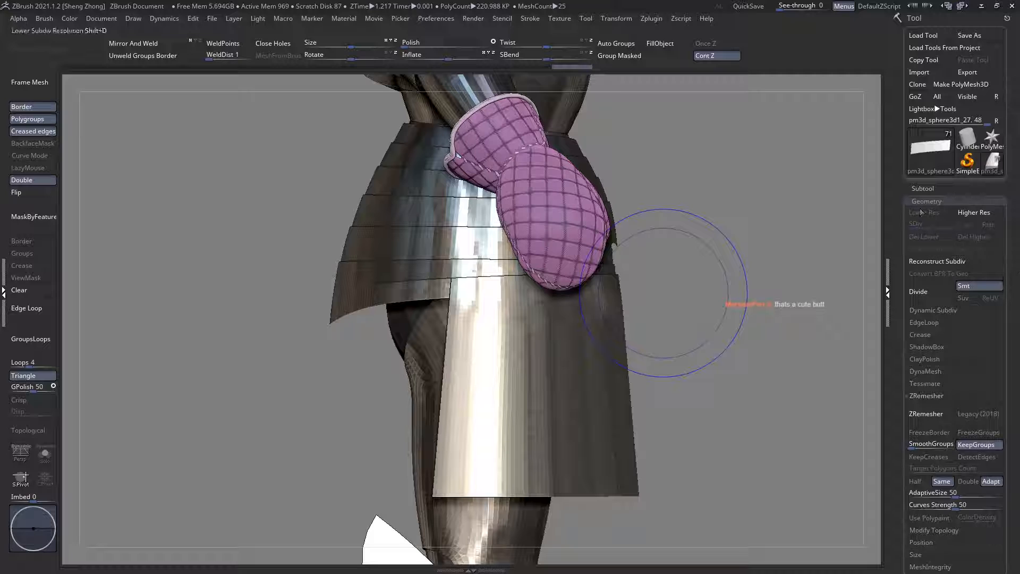
left_click(922, 188)
scroll(999, 306, "down", 2)
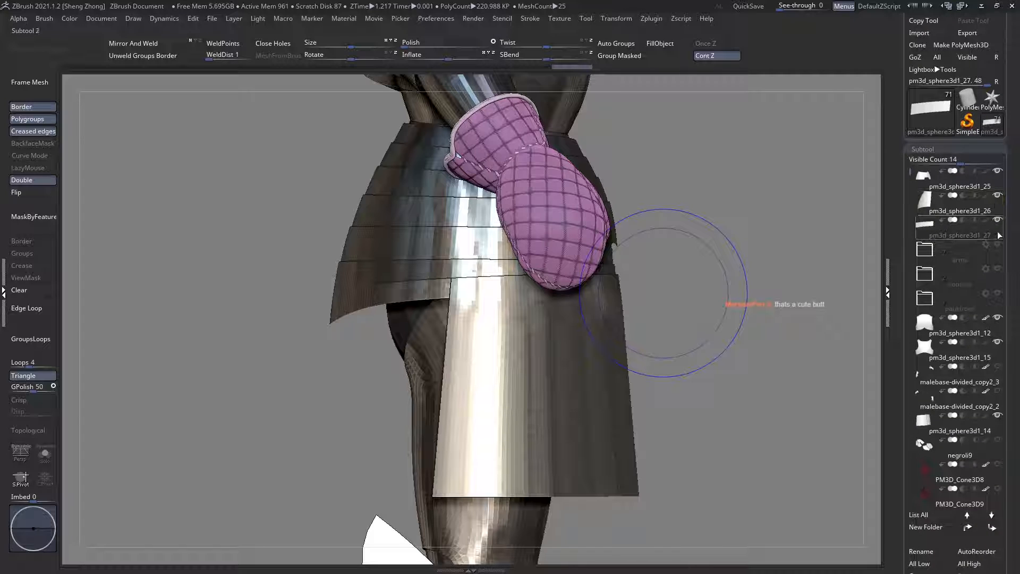
left_click(998, 220)
Step: Make the hanging thigh plate the active subtool, show its polygroup wireframe, and mask all but its rear part
left_click(473, 398, "alt")
right_click_drag(441, 412, 435, 433, "ctrl")
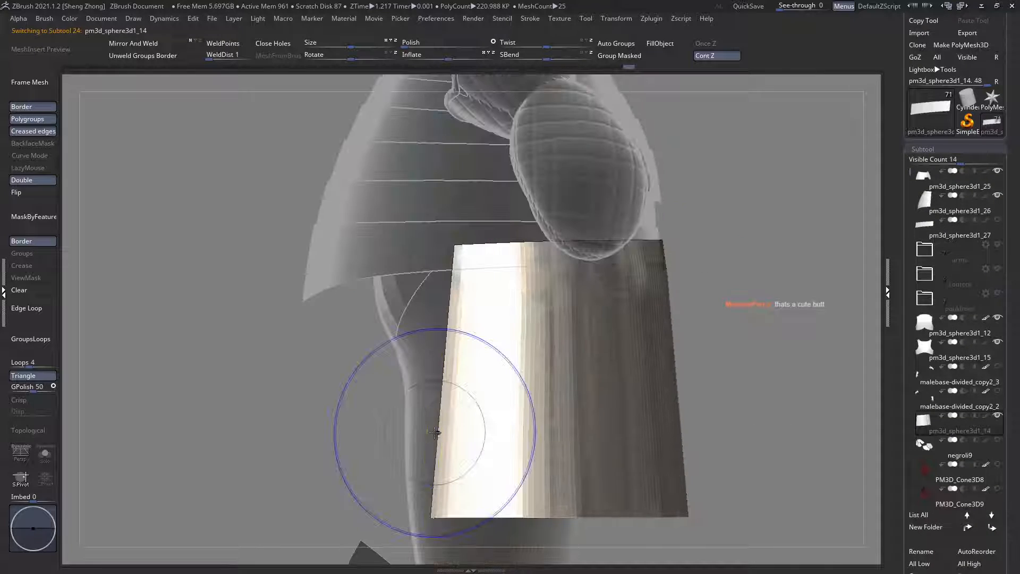
key("shift+f")
left_click_drag(428, 537, 460, 192, "ctrl")
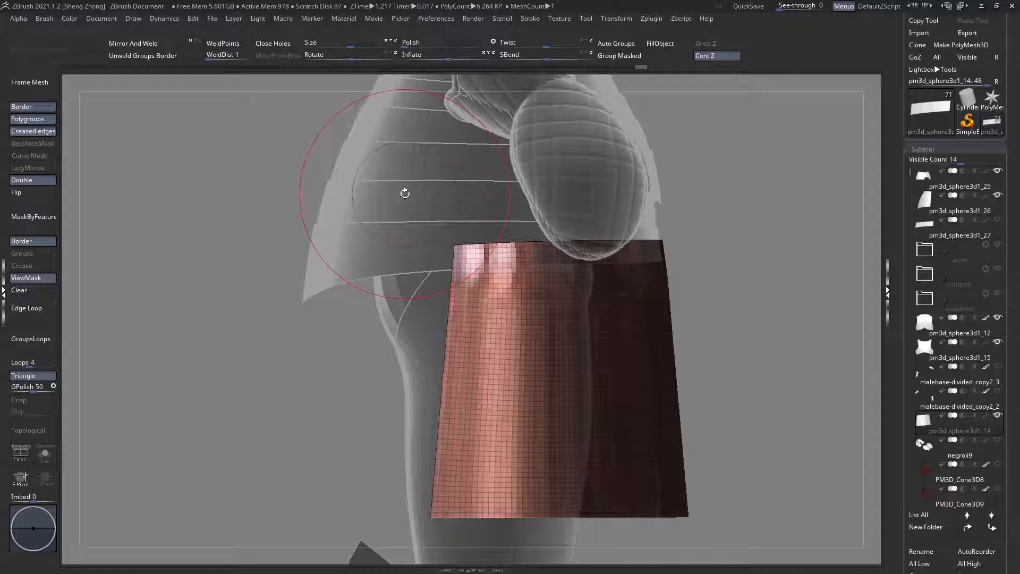
Step: Lay a horizontal transpose line across the thigh plate and move its unmasked rear edge backwards under the rear waist plates
key("w")
right_click_drag(501, 321, 521, 295, "alt")
left_click_drag(620, 355, 434, 341, "shift")
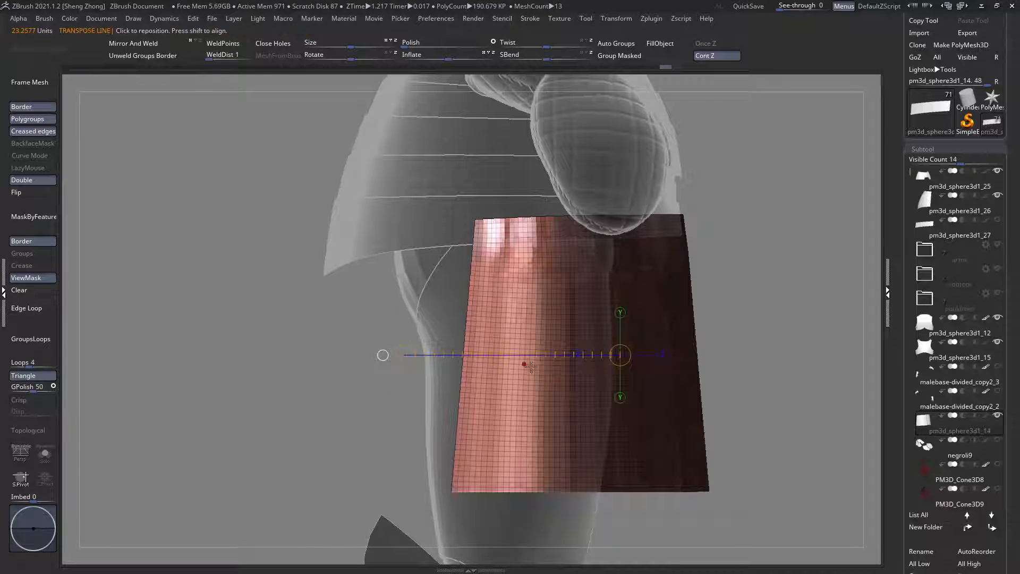
left_click_drag(585, 411, 364, 435, "shift")
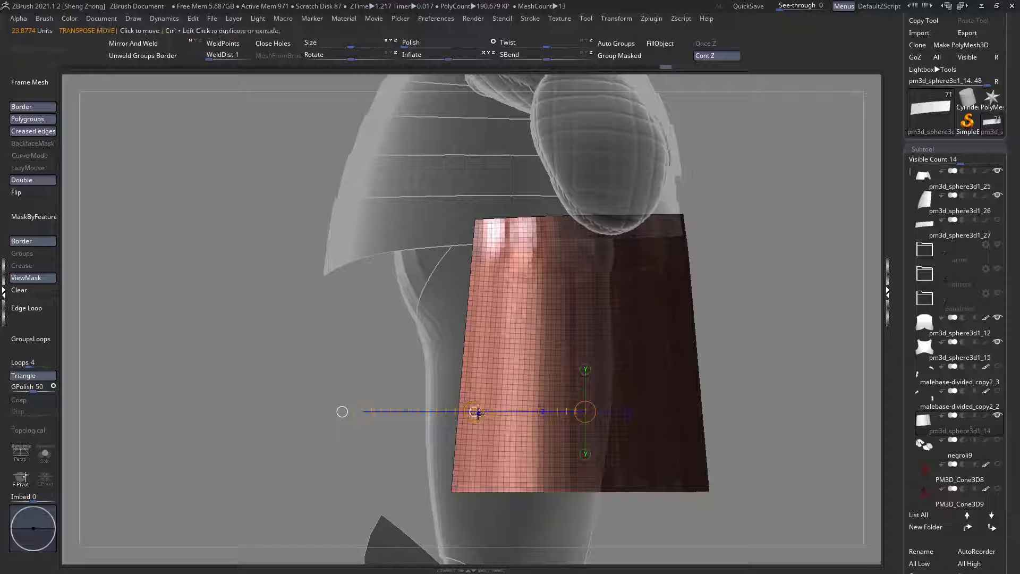
left_click_drag(477, 412, 428, 411)
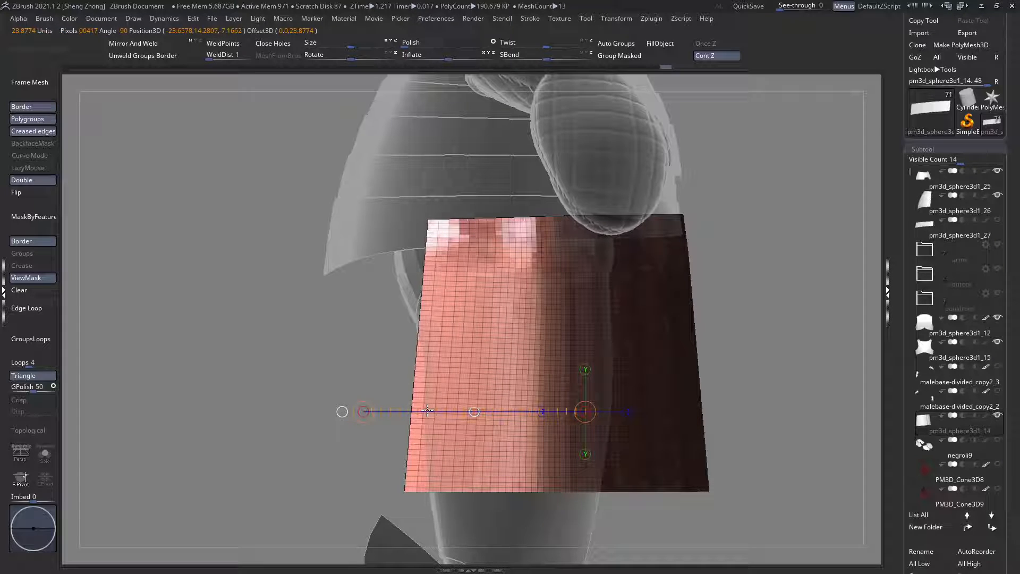
Step: Lay a sideways transpose line across the thigh plate's unmasked rear part from below and rotate that part to follow the leg
key("q")
mouse_move(471, 363)
right_mouse_down()
mouse_move(482, 387)
mouse_move(478, 450)
mouse_move(514, 333)
right_mouse_up()
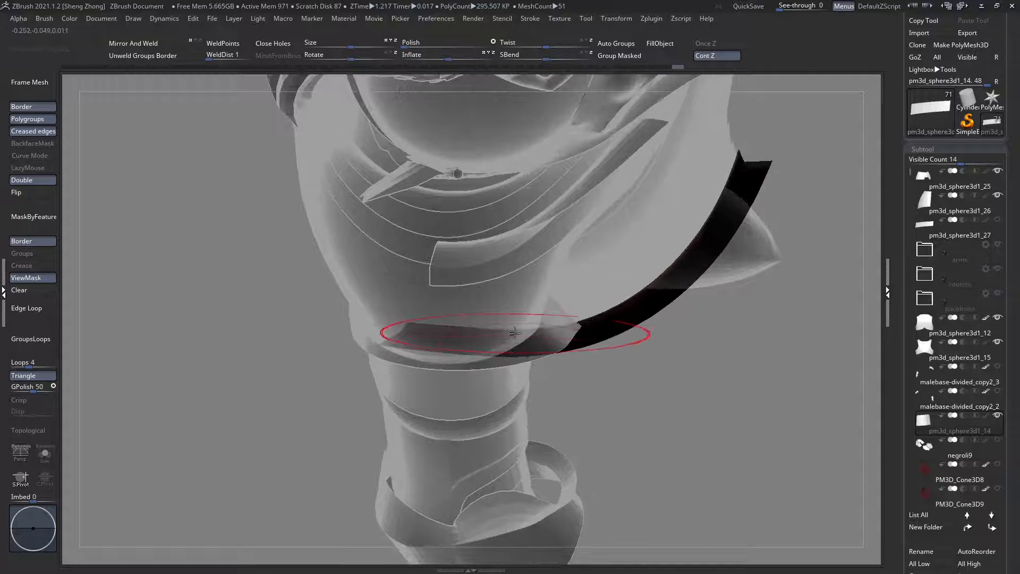
key("w")
left_click_drag(449, 327, 453, 472)
key("r")
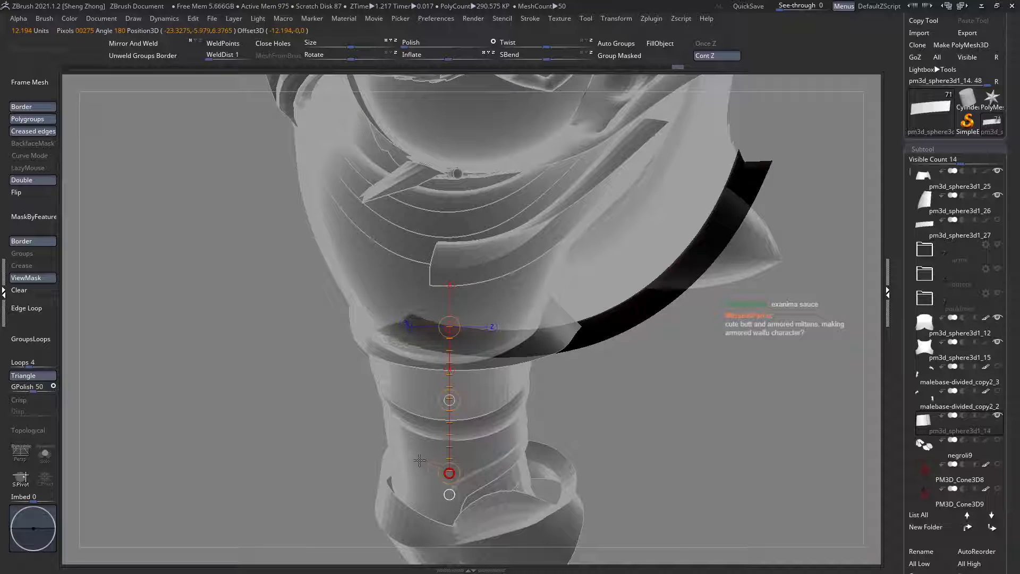
Step: Move the thigh plate's unmasked rear part slightly inwards towards the leg
right_click_drag(436, 373, 505, 244)
key("w")
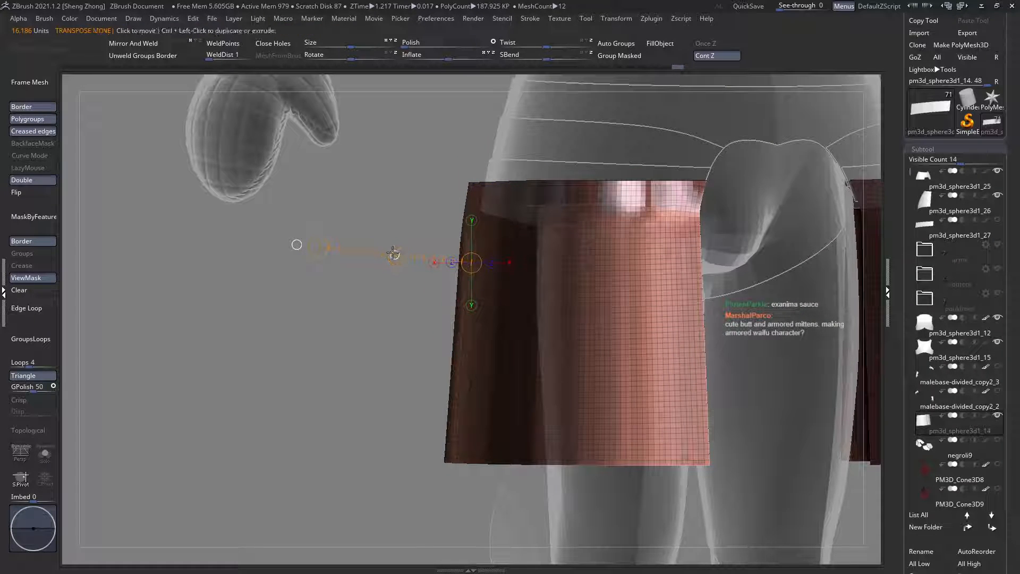
left_click_drag(394, 253, 405, 256)
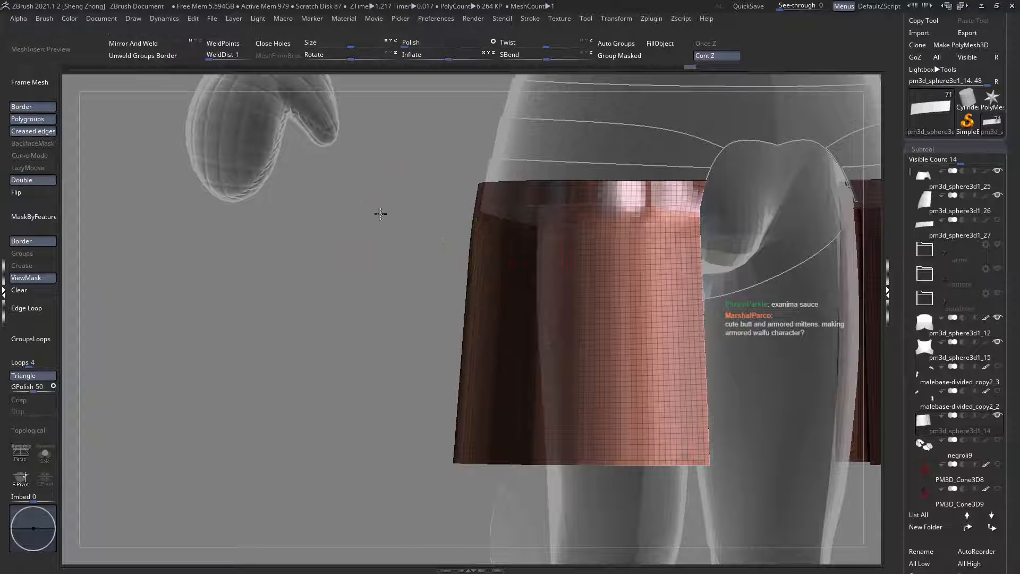
right_click_drag(380, 213, 374, 170, "ctrl")
Step: Examine the thigh plate's rear curve and its fit with the waist plates, with and without the polygroup wireframe and ghosted neighbours
key("shift+t")
right_click_drag(463, 258, 595, 261)
right_click_drag(455, 215, 496, 340, "ctrl")
key("shift+f")
key("shift+t")
right_click_drag(498, 282, 494, 235, "ctrl")
key("shift+f")
right_click_drag(534, 277, 490, 268)
mouse_move(565, 262)
right_mouse_down()
mouse_move(538, 257)
mouse_move(553, 238)
right_mouse_up()
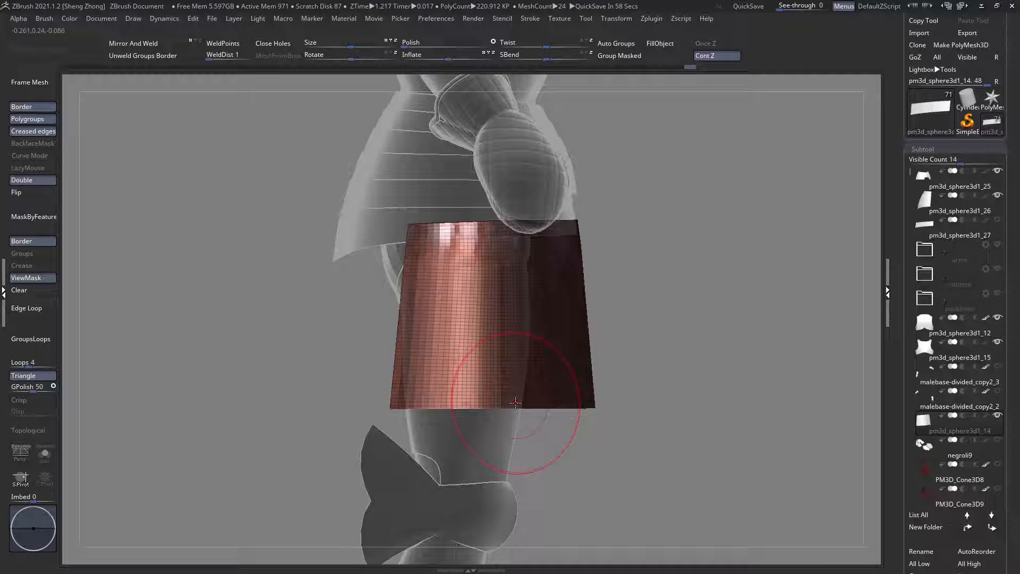
key("shift+f")
key("ctrl+t")
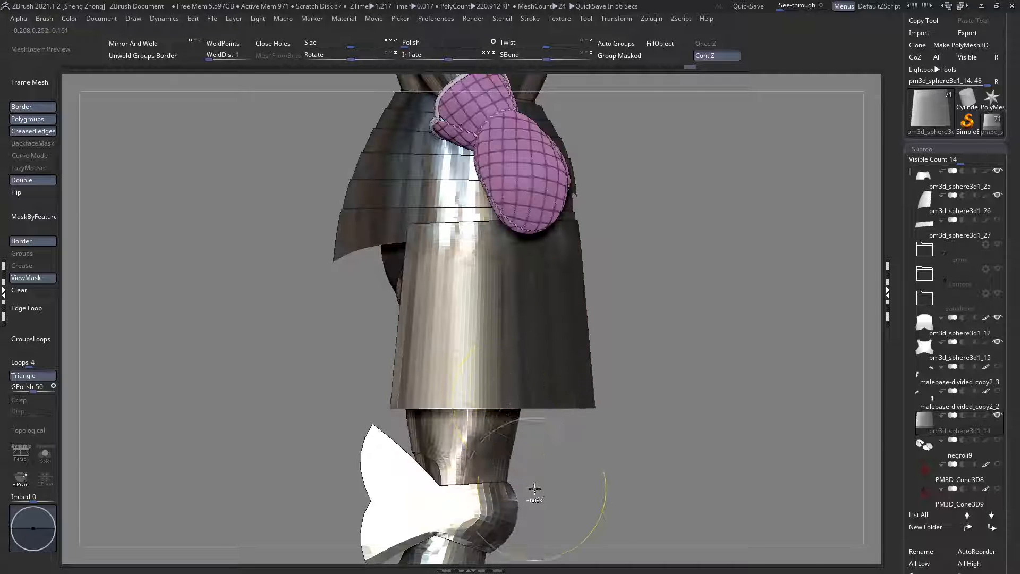
right_click_drag(544, 502, 544, 417, "ctrl")
key("shift+f")
right_click_drag(517, 314, 488, 299, "ctrl")
key("ctrl+t")
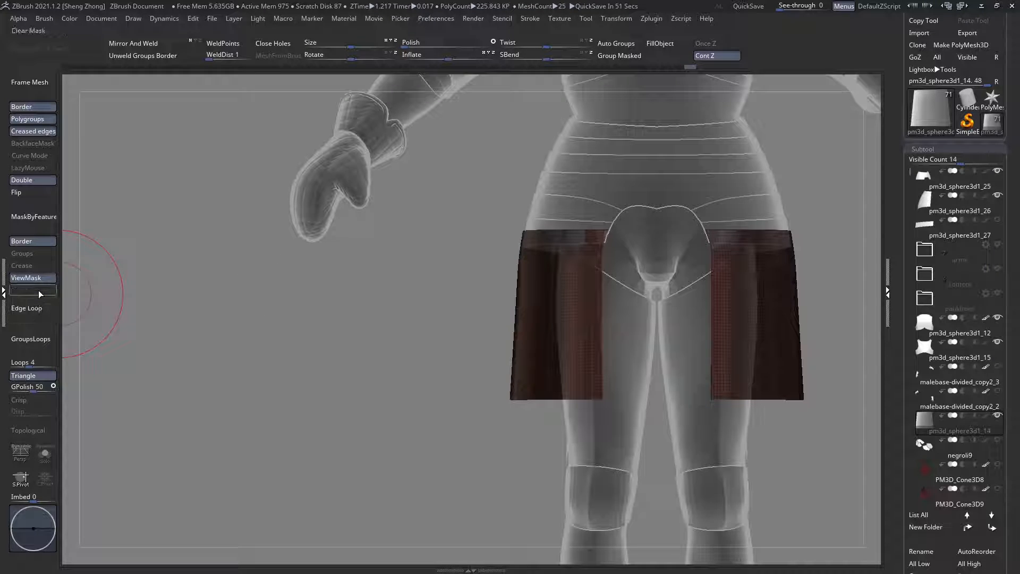
Step: Clear the mask on the thigh plates and check their shape from the front and side
left_click(38, 294)
right_click_drag(425, 326, 352, 323, "alt")
key("ctrl+t")
right_click_drag(425, 310, 556, 343)
right_click_drag(524, 289, 570, 266, "ctrl")
key("ctrl+t")
key("ctrl+t")
mouse_move(523, 296)
right_mouse_down()
mouse_move(477, 300)
mouse_move(427, 285)
mouse_move(436, 298)
right_mouse_up()
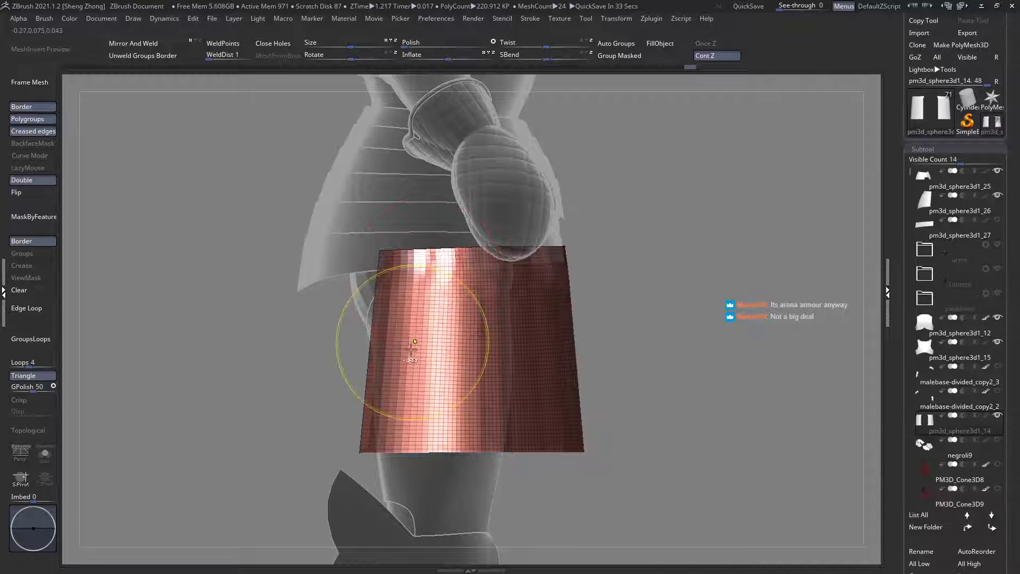
Step: Mask the front part of the thigh plate again and lay a sideways transpose line over its unmasked rear part
right_click_drag(411, 348, 404, 377, "ctrl")
mouse_move(346, 480)
left_mouse_down("ctrl")
mouse_move(359, 391)
mouse_move(359, 408)
left_mouse_up("ctrl")
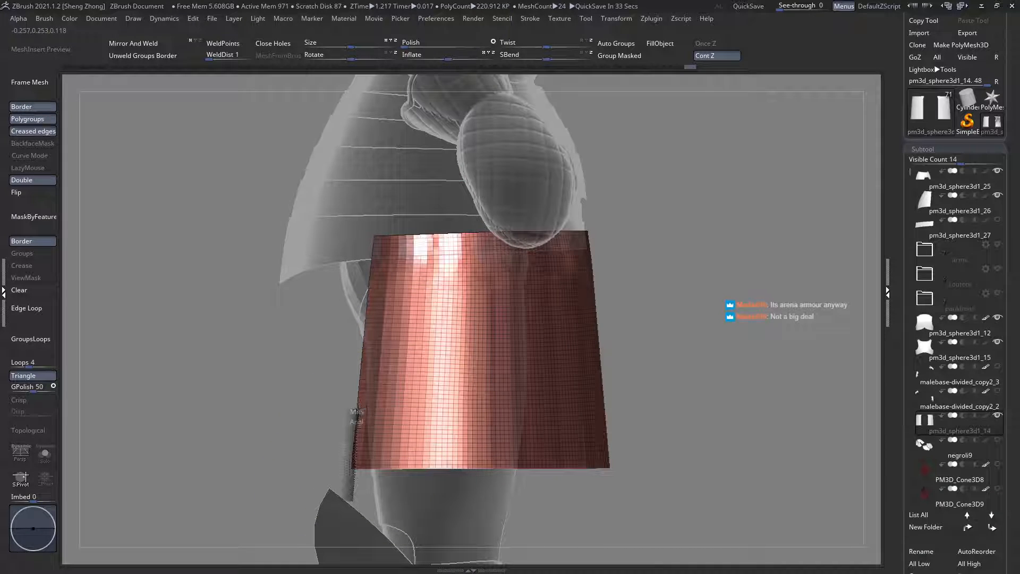
left_click_drag(378, 211, 367, 219, "ctrl")
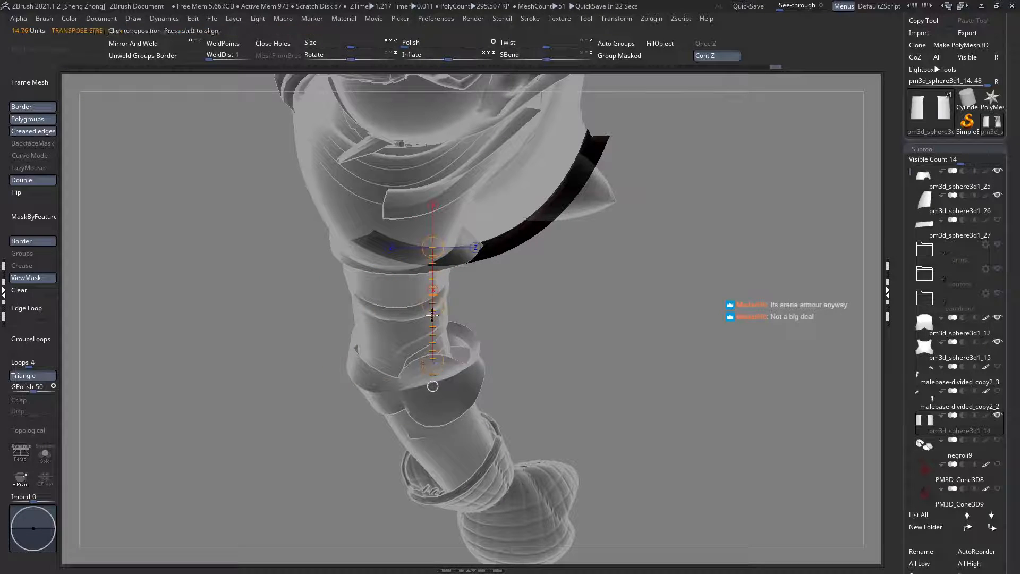
left_click_drag(432, 314, 418, 302)
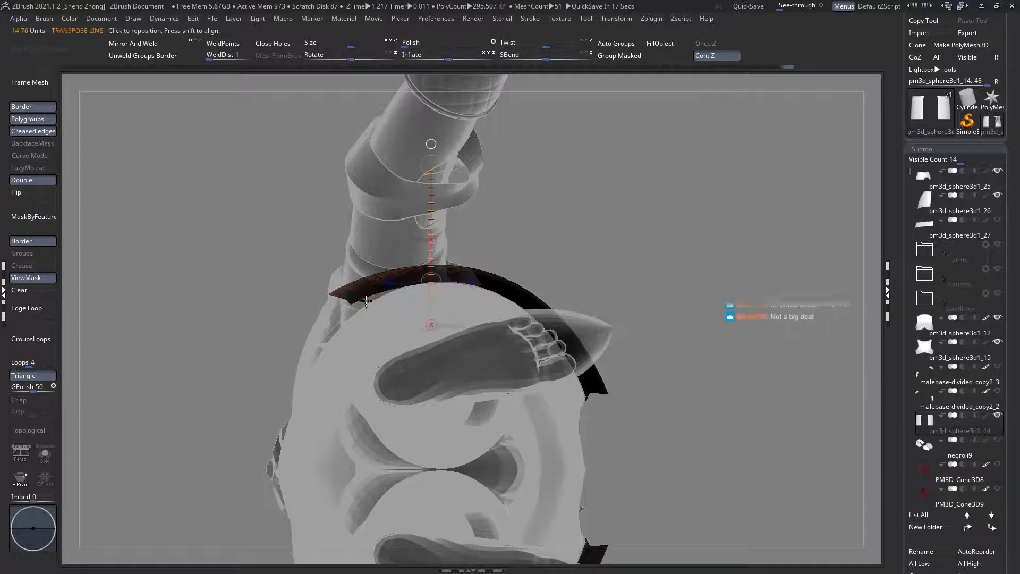
Step: Draw a diagonal transpose line outwards from the thigh plate's rear edge and move the unmasked part slightly inwards along it
left_click_drag(366, 300, 236, 211)
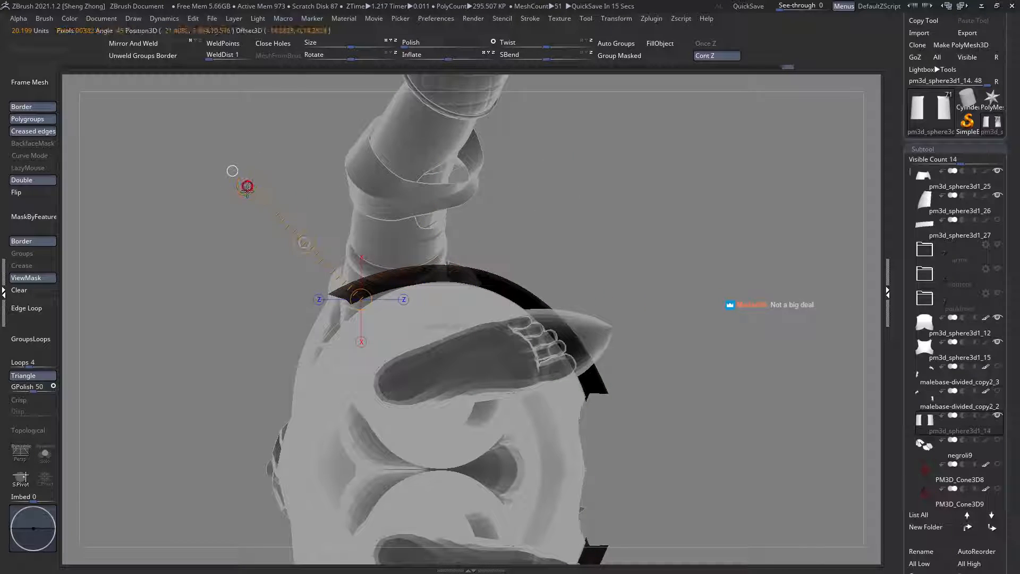
left_click_drag(301, 241, 304, 244)
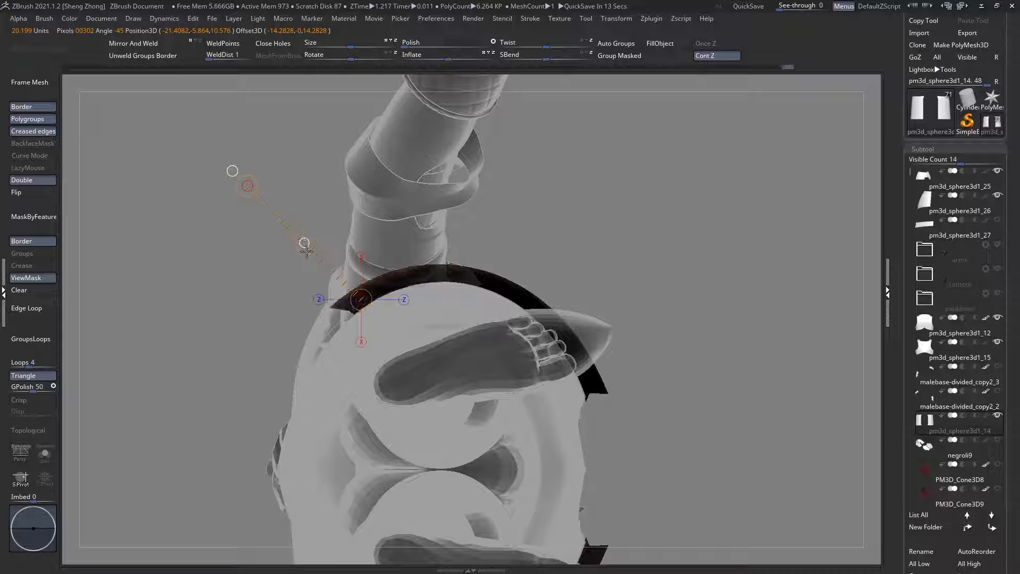
key("q")
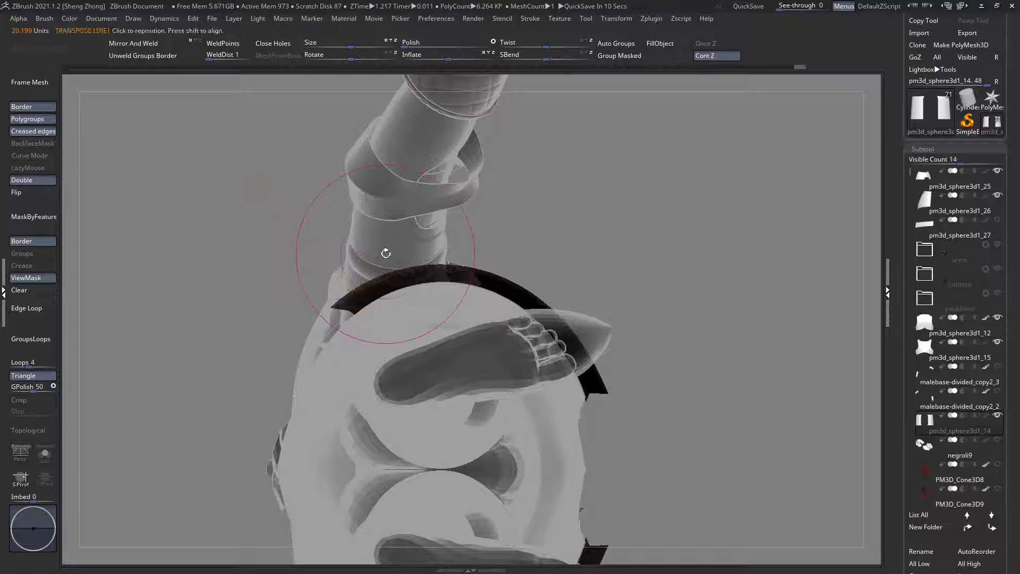
right_click_drag(385, 253, 447, 337)
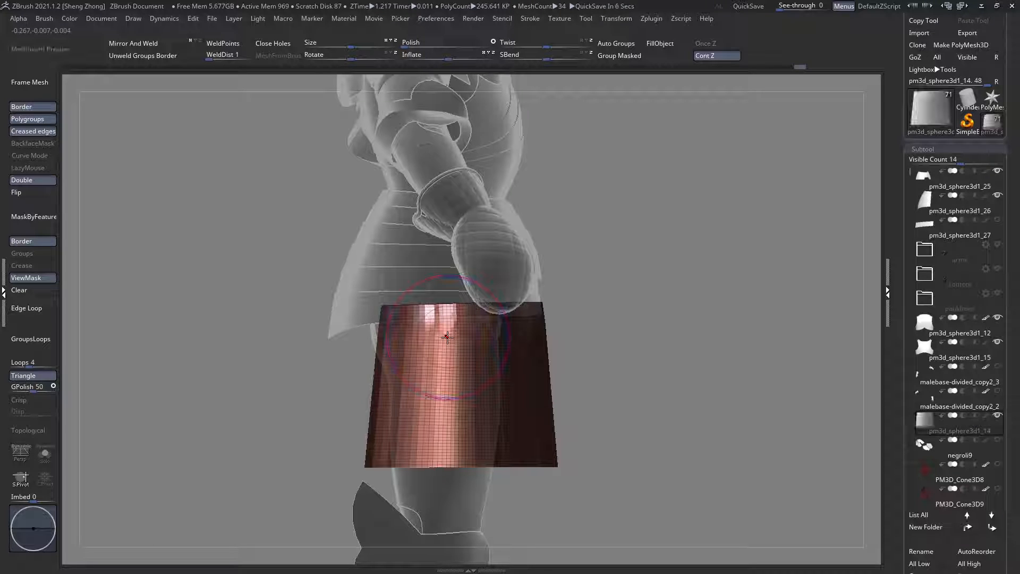
Step: Review the reshaped thigh plates on the whole knight from the side without the wireframe
key("shift+f")
key("f")
key("shift+t")
right_click_drag(395, 342, 521, 346)
key("f")
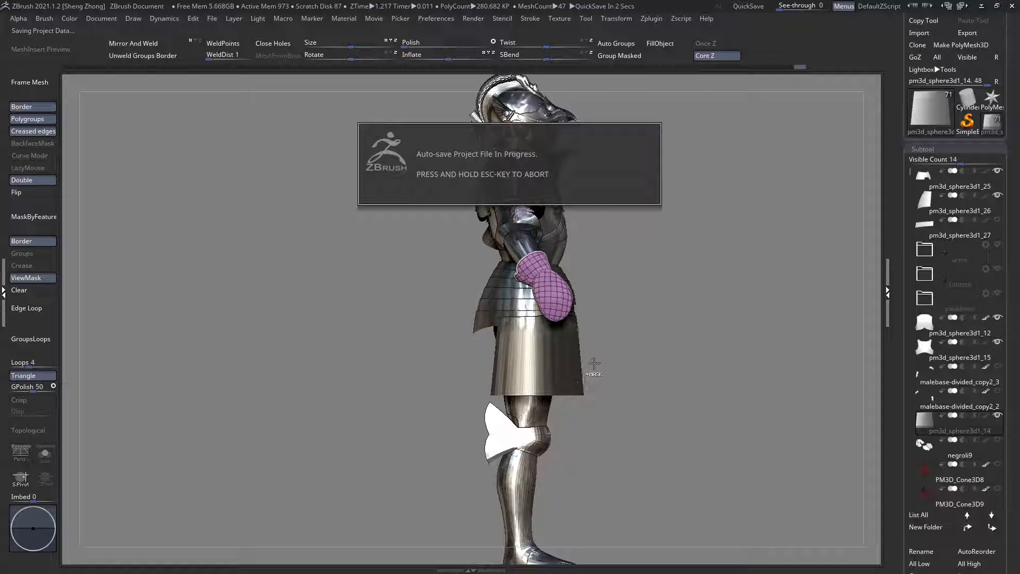
right_click_drag(594, 363, 595, 362, "ctrl")
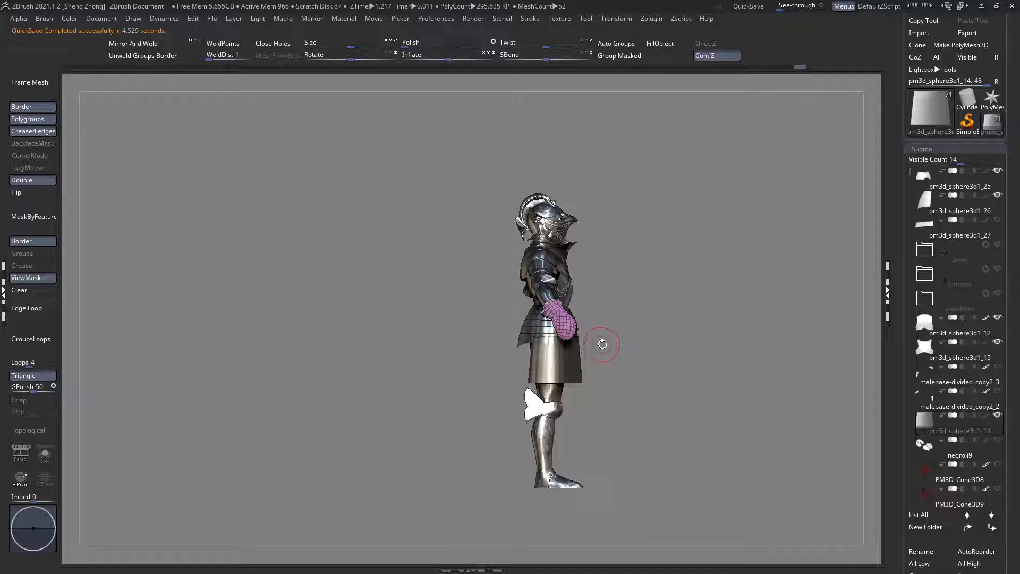
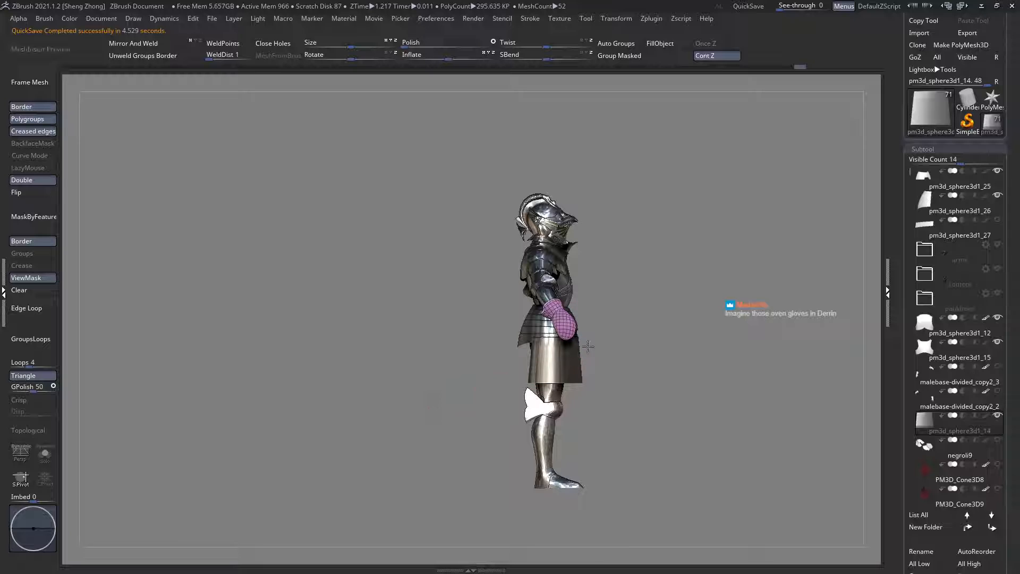
Step: Show the wireframe on the thigh plates, check them from the front and choose the Standard brush
right_click_drag(588, 346, 619, 371, "ctrl")
key("shift+f")
right_click_drag(573, 339, 423, 349, "ctrl")
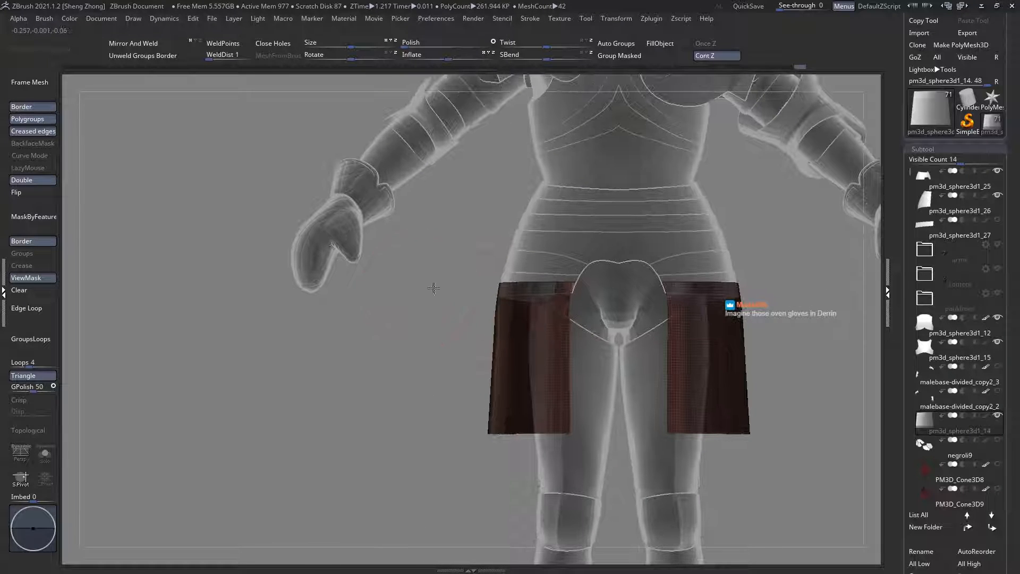
right_click_drag(434, 288, 440, 275)
right_click_drag(489, 374, 503, 385, "alt")
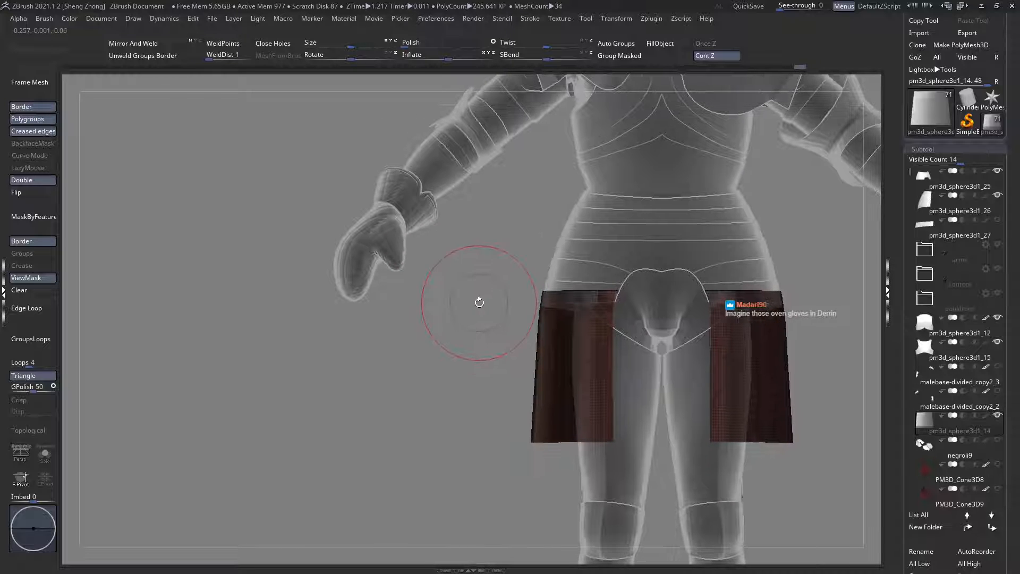
key("space")
left_click(440, 337)
key("s")
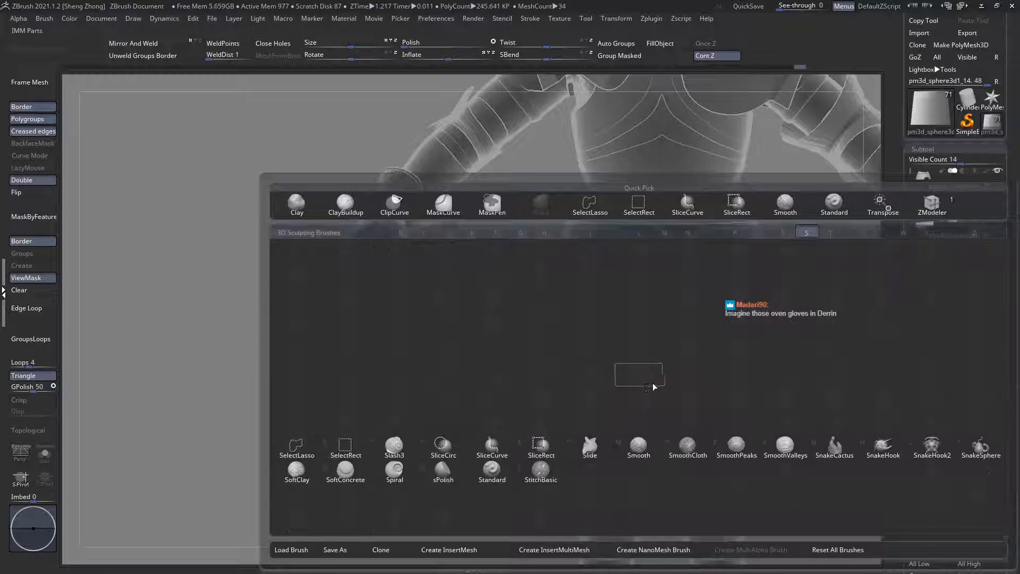
key("t")
left_click_drag(565, 338, 569, 342, "ctrl")
mouse_move(569, 342)
right_mouse_down("ctrl")
mouse_move(505, 312)
mouse_move(580, 339)
mouse_move(573, 372)
mouse_move(562, 339)
mouse_move(578, 337)
mouse_move(522, 337)
mouse_move(587, 359)
mouse_move(536, 414)
mouse_move(511, 396)
right_mouse_up("ctrl")
key("shift+f")
key("shift+f")
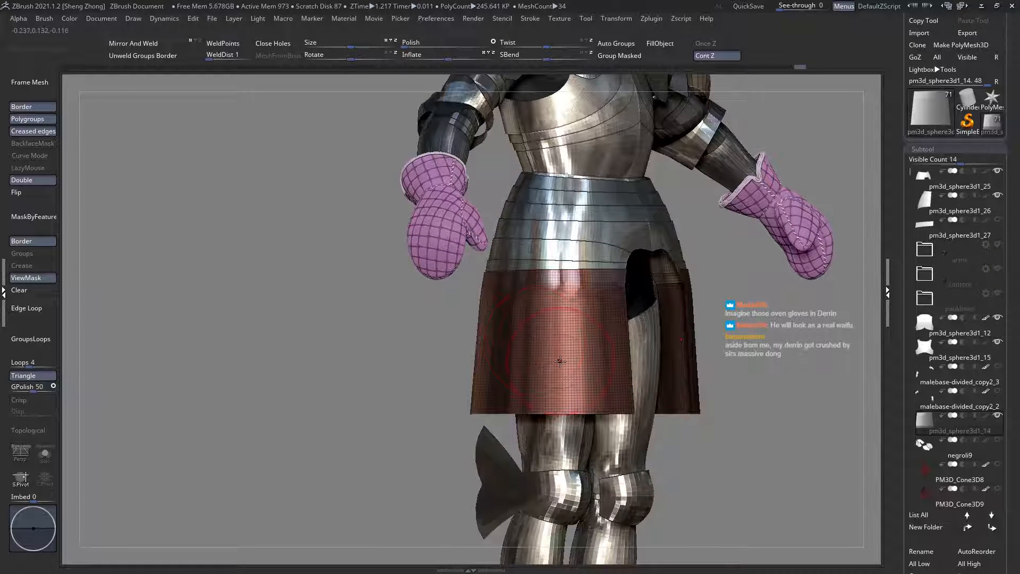
Step: Remesh the thigh plates with ZRemesher, using the KeepGroups and Same options
right_click_drag(560, 362, 564, 366)
scroll(929, 474, "down", 5)
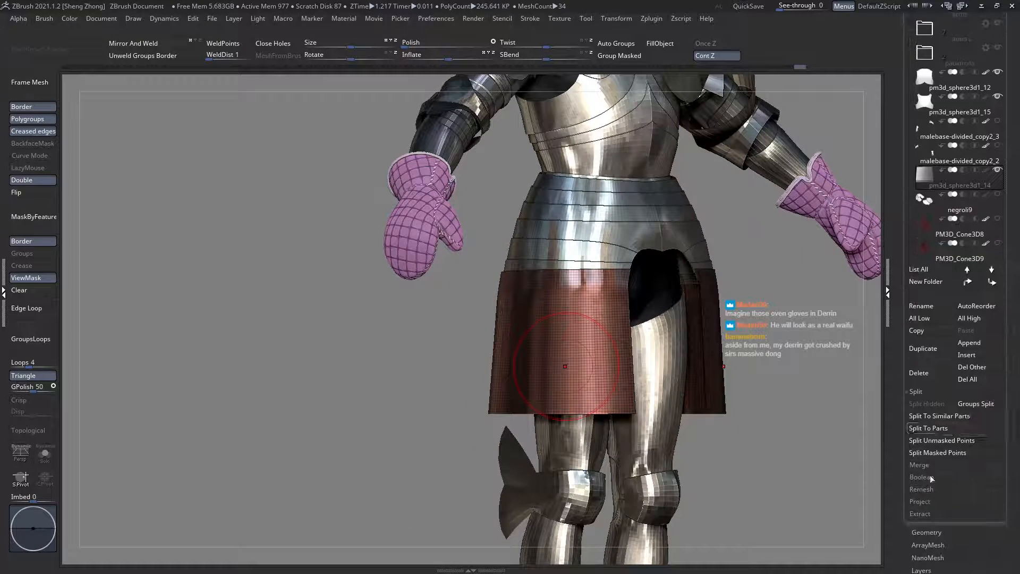
left_click(927, 532)
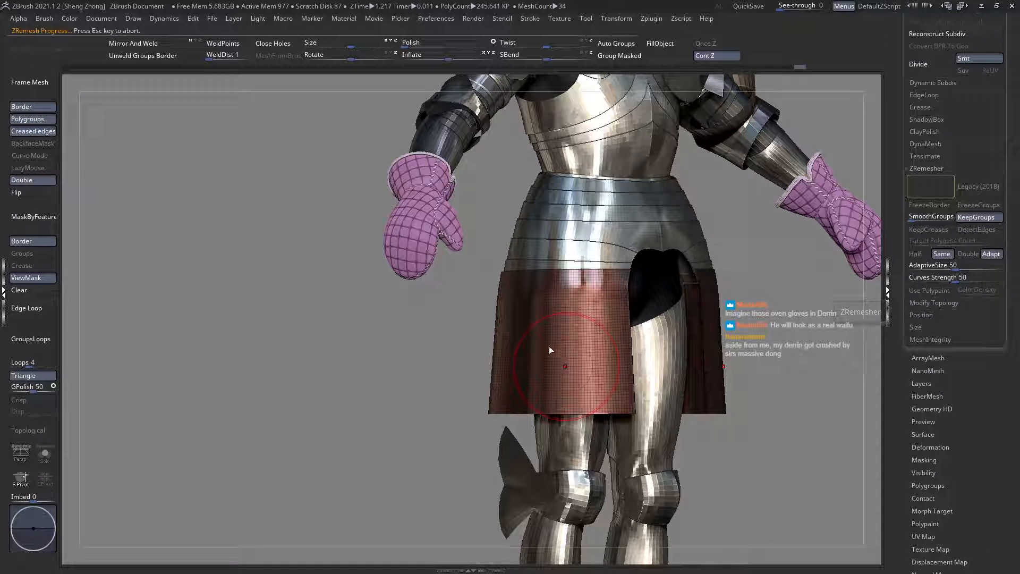
right_click_drag(584, 327, 656, 329)
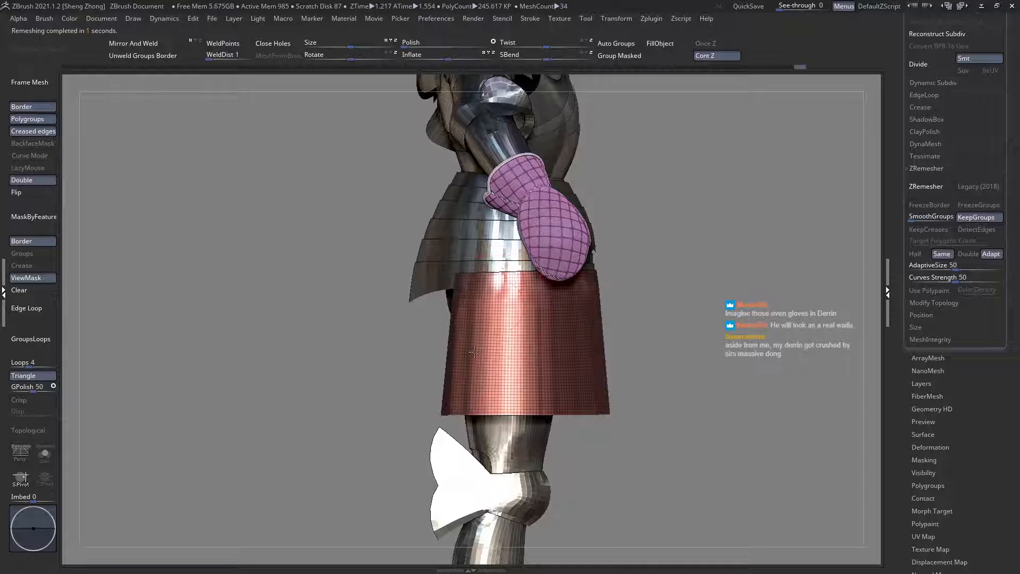
Step: Select the waist plates and isolate the narrow green end strips beside the groin opening
right_click_drag(397, 340, 496, 322, "ctrl")
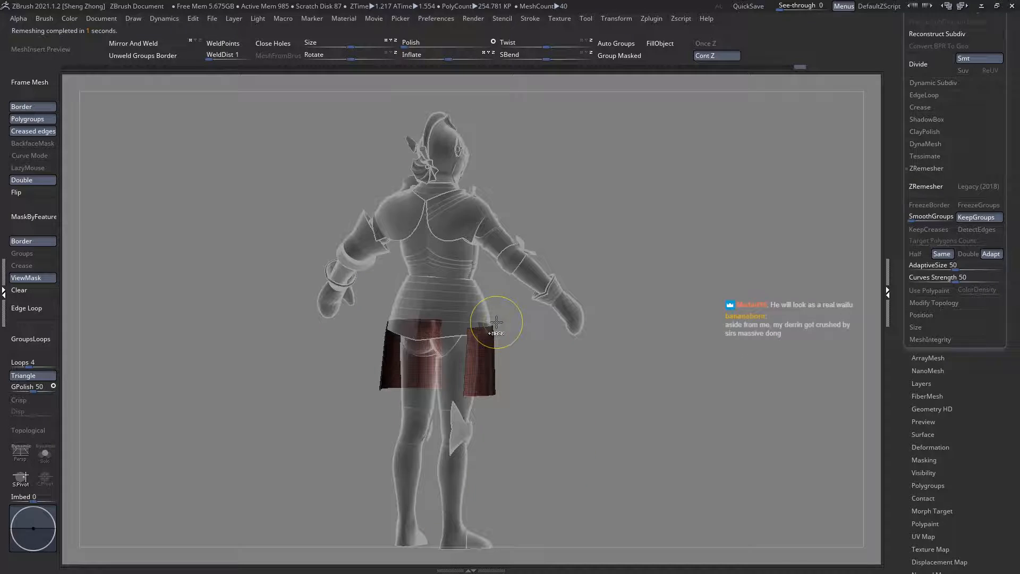
right_click_drag(451, 290, 449, 293, "ctrl")
left_click(449, 293, "alt")
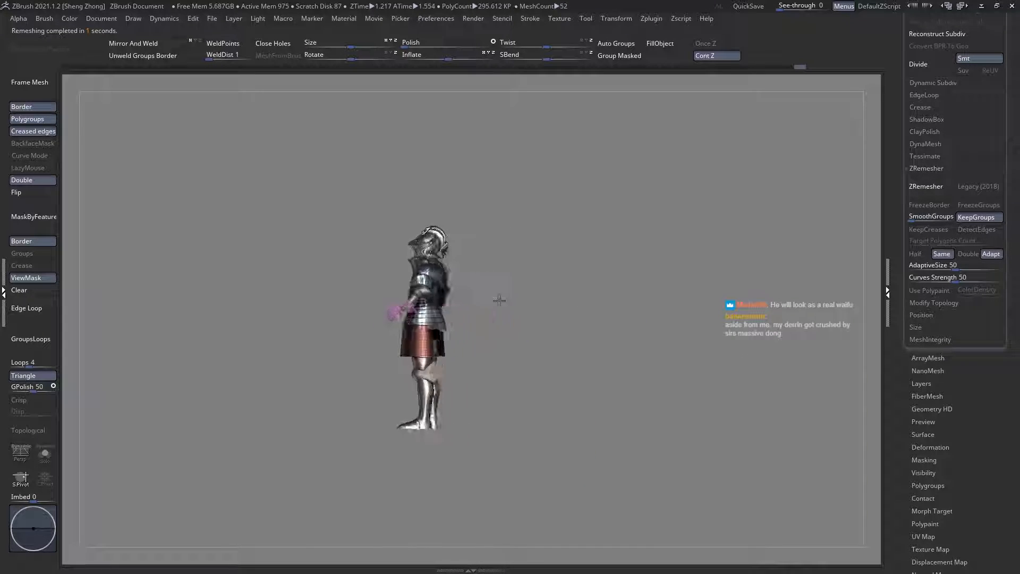
right_click_drag(519, 296, 435, 331, "ctrl")
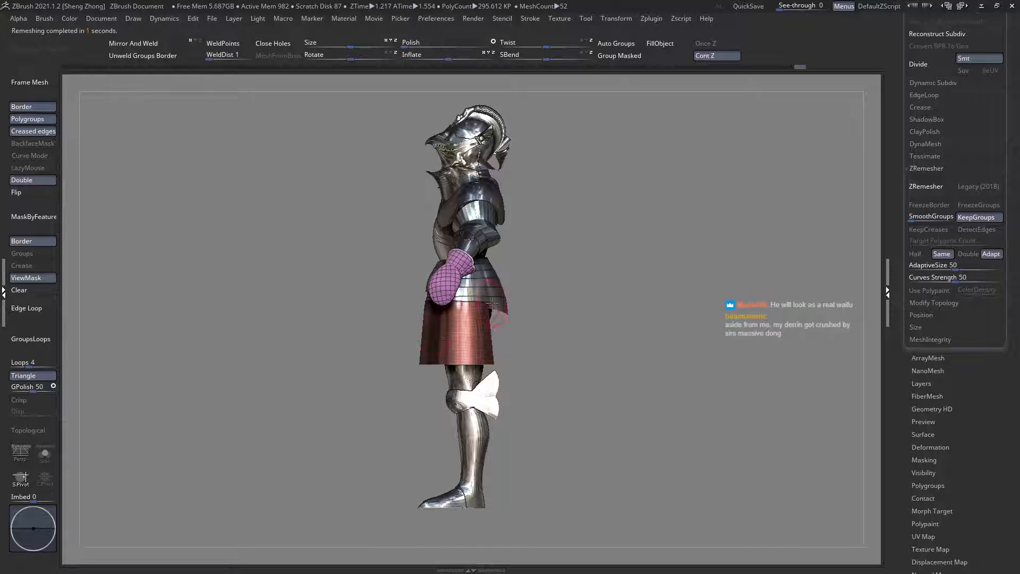
right_click_drag(492, 303, 590, 372, "ctrl")
left_click(439, 287, "alt")
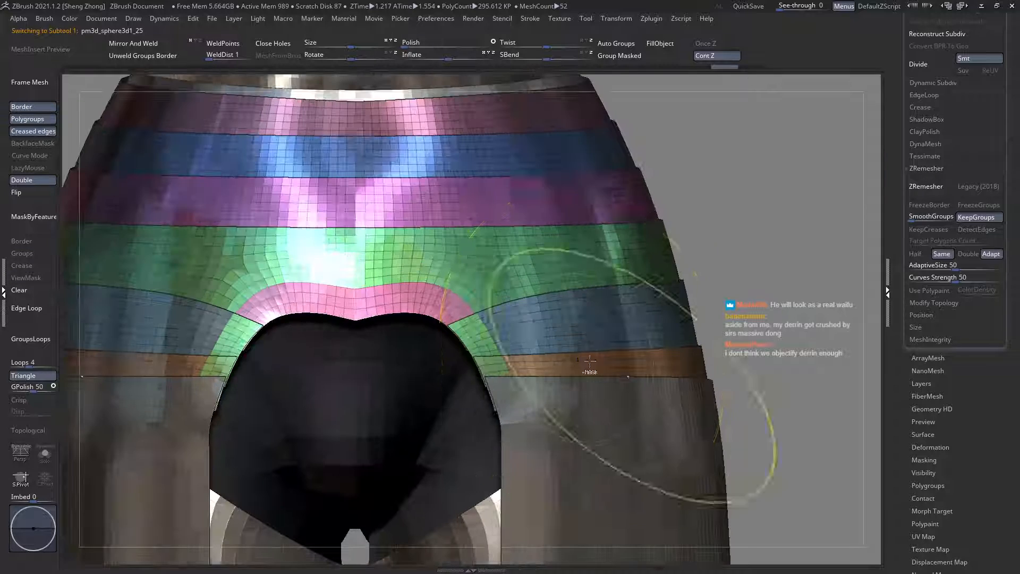
key("space")
left_click_drag(476, 301, 472, 303)
right_click_drag(473, 306, 500, 332, "ctrl")
left_click(499, 334, "ctrl+shift")
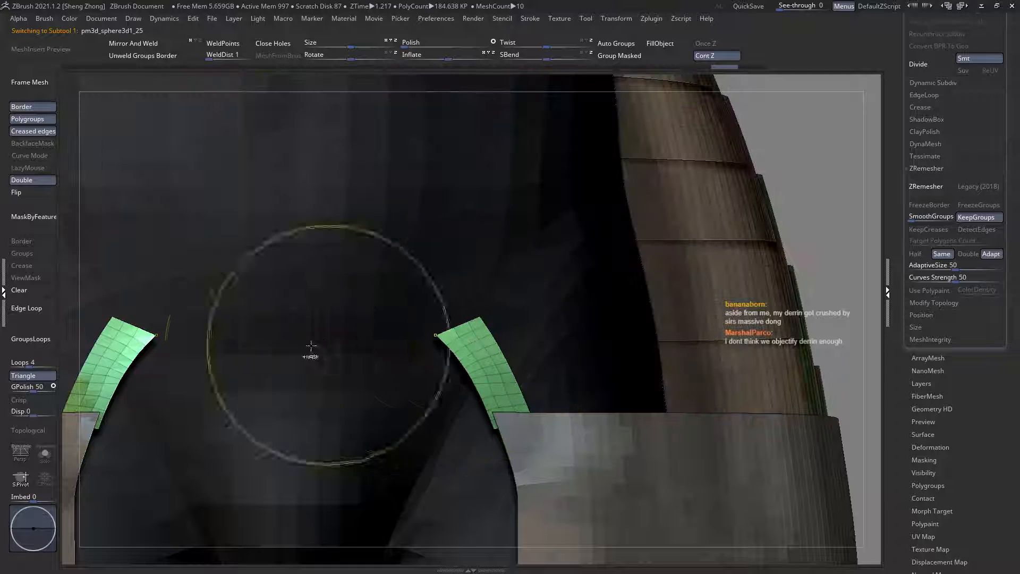
Step: Mask the waist plates around the green strips, leaving the strips' upper ends free, and show all the plates again
left_click_drag(360, 311, 435, 339, "ctrl")
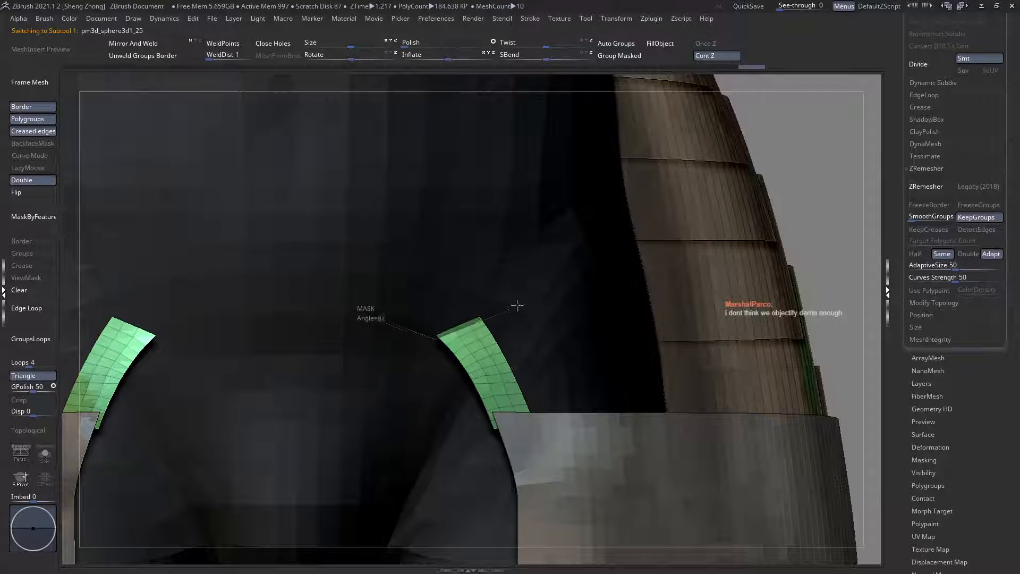
left_click_drag(547, 290, 528, 312, "ctrl")
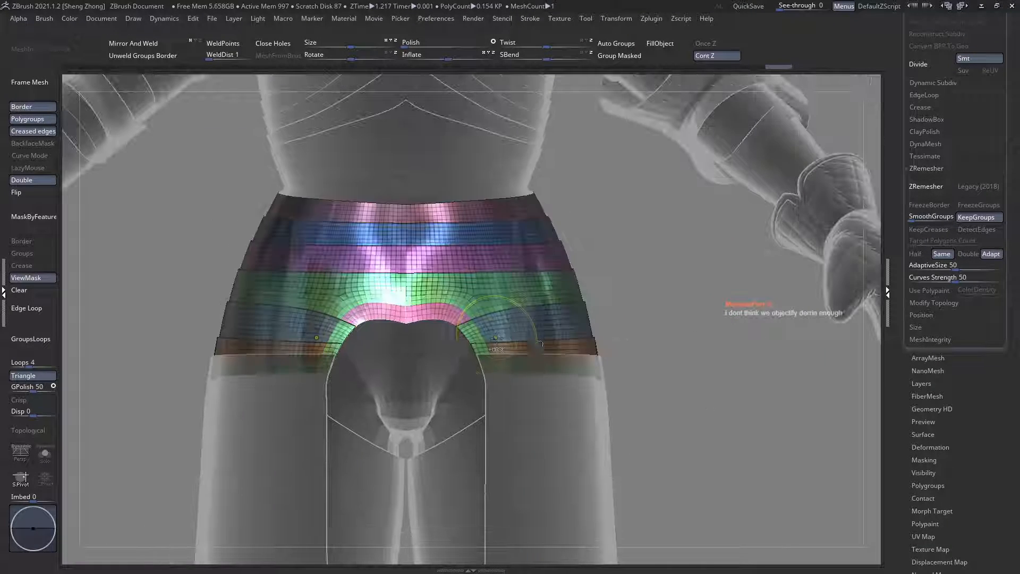
left_click(739, 389, "ctrl")
right_click_drag(399, 322, 421, 342, "ctrl")
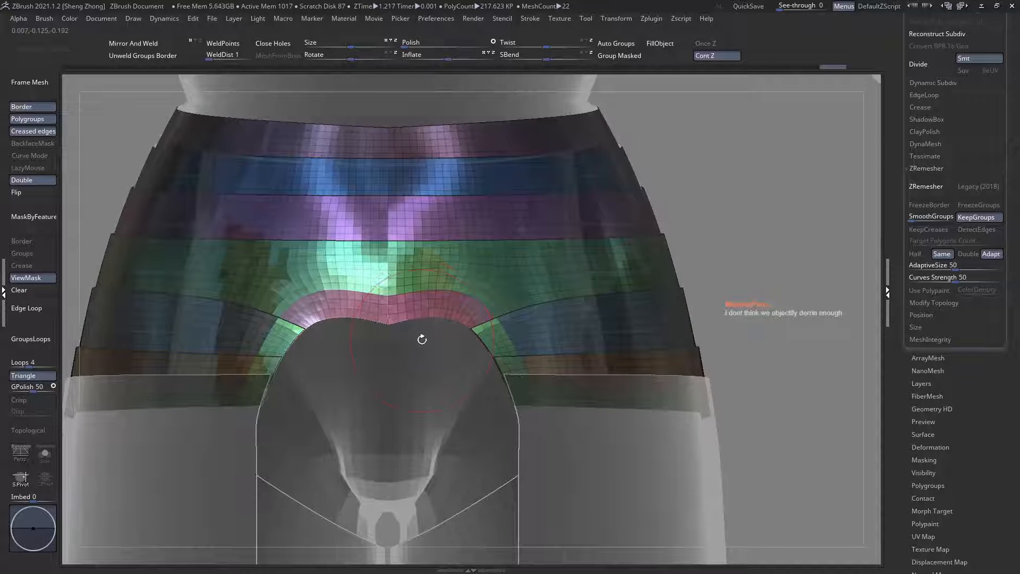
Step: Draw a diagonal transpose line along the green strip, then move its free end upwards and rotate it towards the pink centre plate
right_click_drag(473, 314, 514, 371, "ctrl")
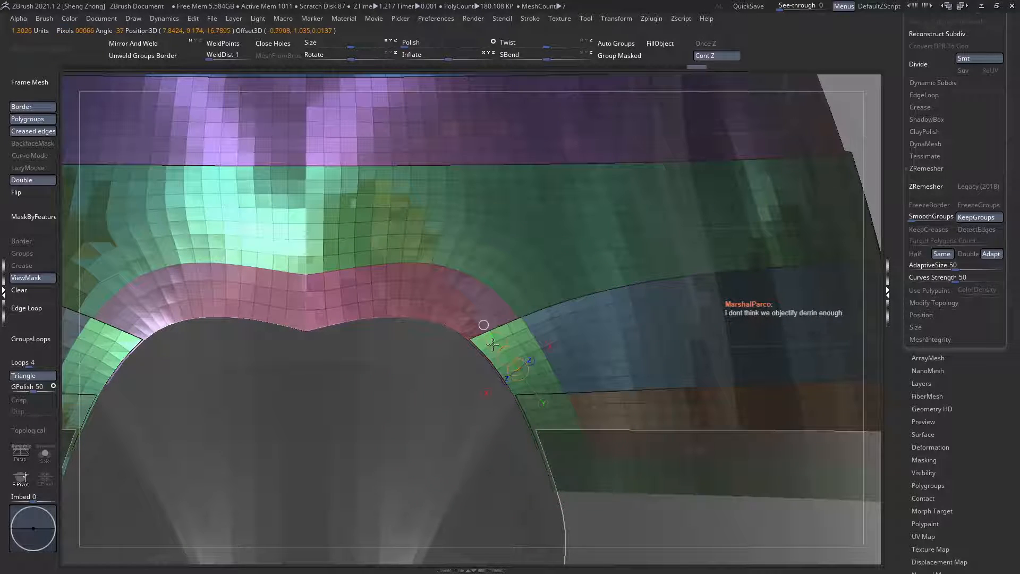
left_click_drag(506, 352, 482, 306)
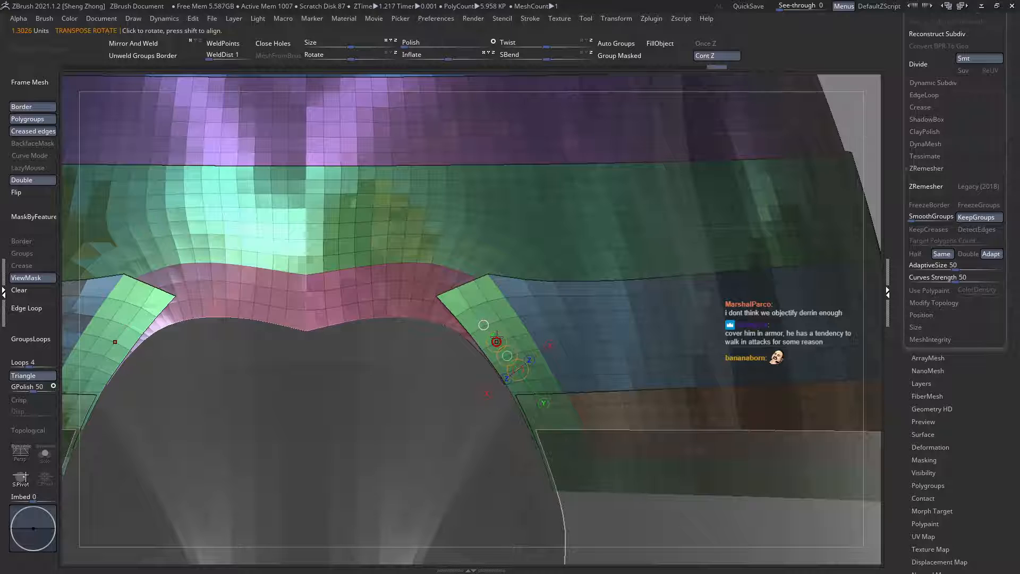
left_click_drag(493, 338, 486, 342)
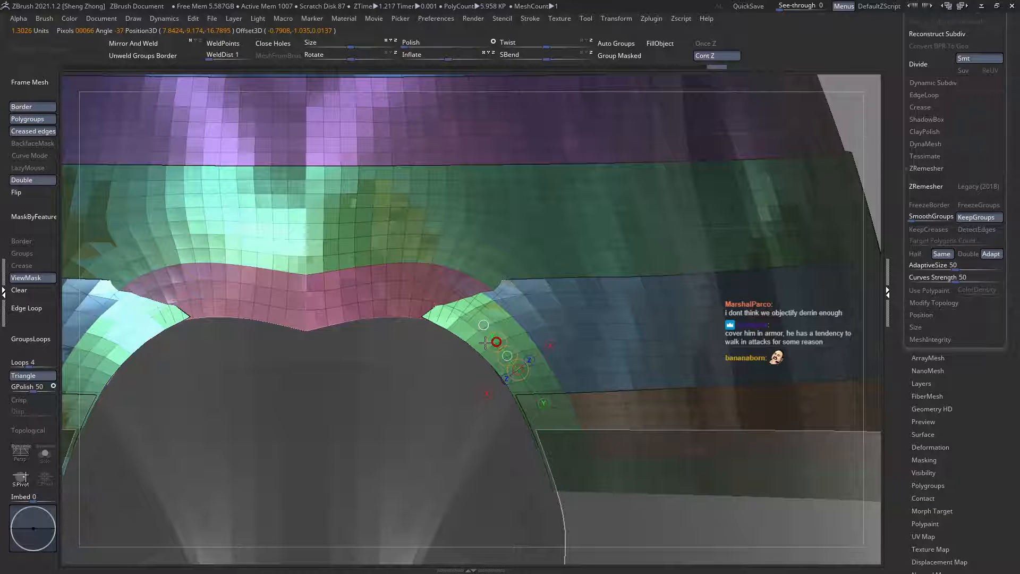
Step: Reshape the green strip's upper corners with a resized Move brush so they meet the ends of the pink centre plate
key("q")
key("space")
left_click(469, 280)
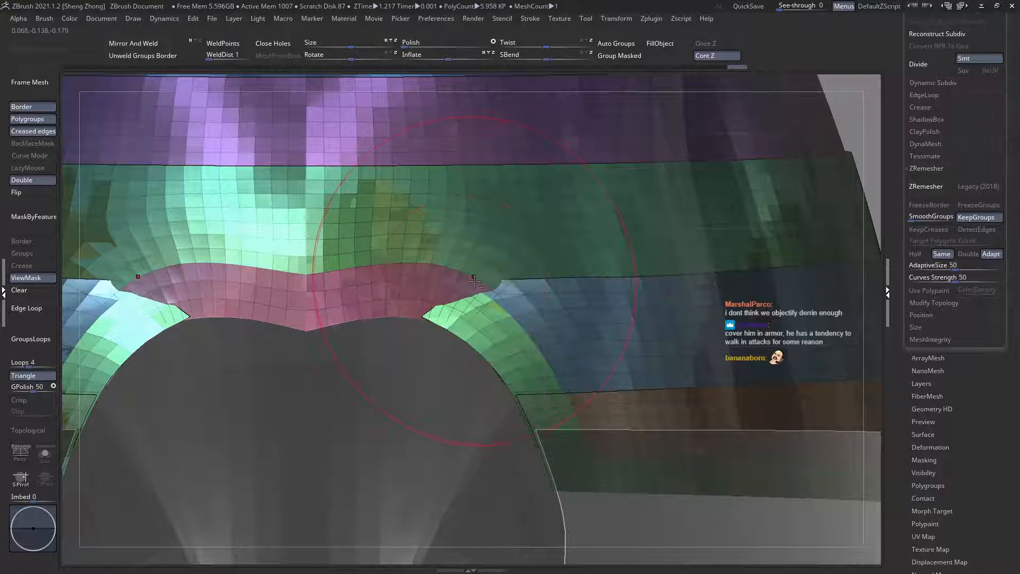
left_click_drag(474, 280, 495, 272)
right_click_drag(482, 320, 481, 313, "ctrl")
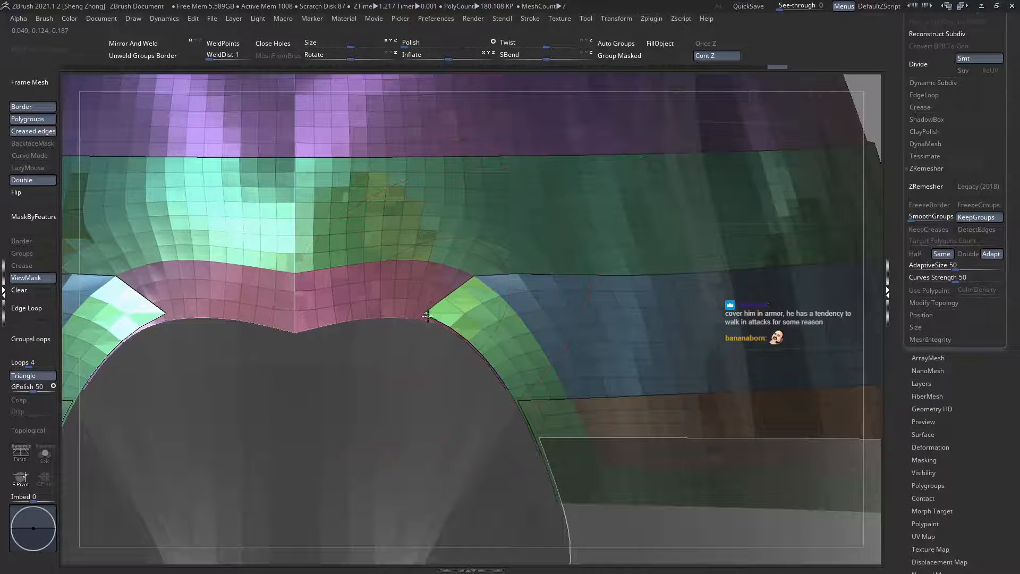
left_click_drag(428, 316, 433, 329)
right_click(497, 293)
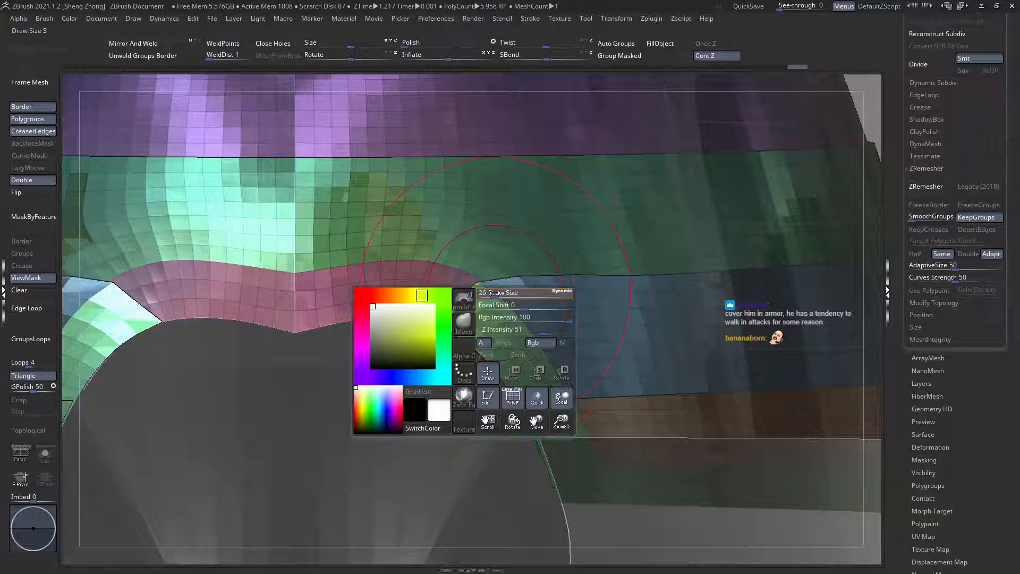
left_click_drag(495, 293, 501, 281)
left_click_drag(437, 312, 439, 322)
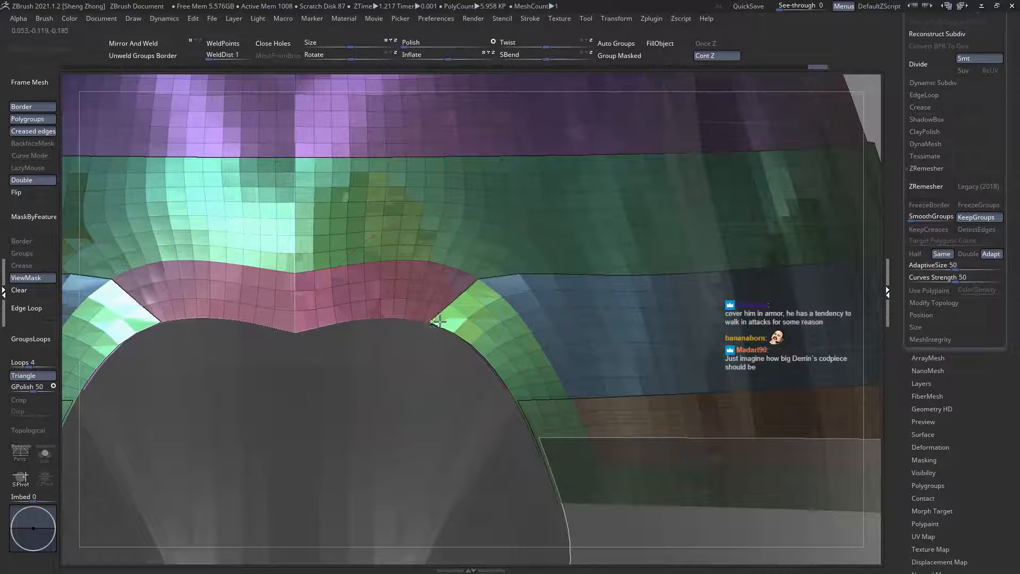
Step: Clear the waist plates' mask and adjust the seam between the green and blue plates with the Move brush
right_click_drag(226, 237, 257, 228, "ctrl")
key("shift+t")
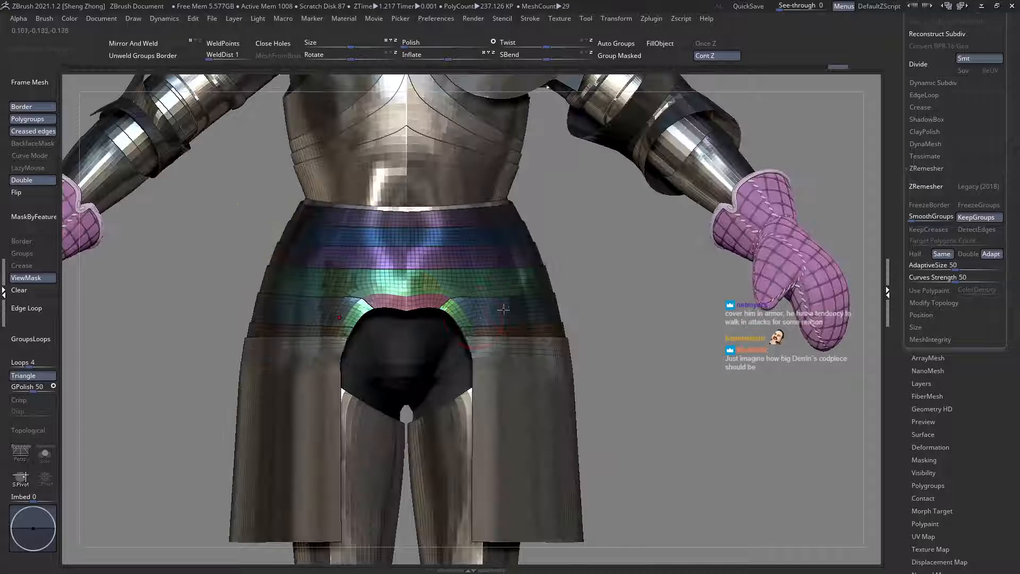
right_click_drag(622, 361, 613, 352, "ctrl")
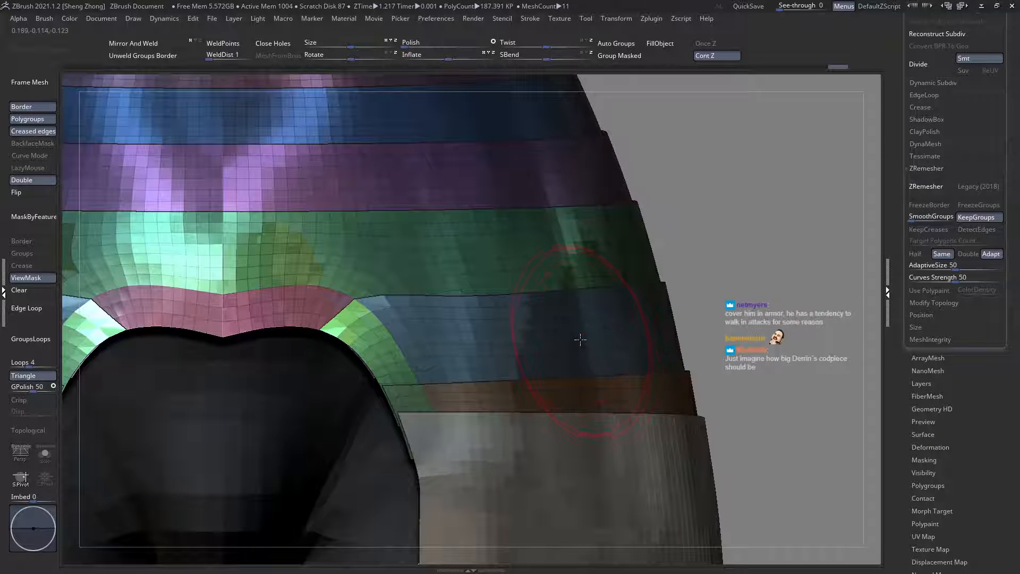
left_click(33, 289)
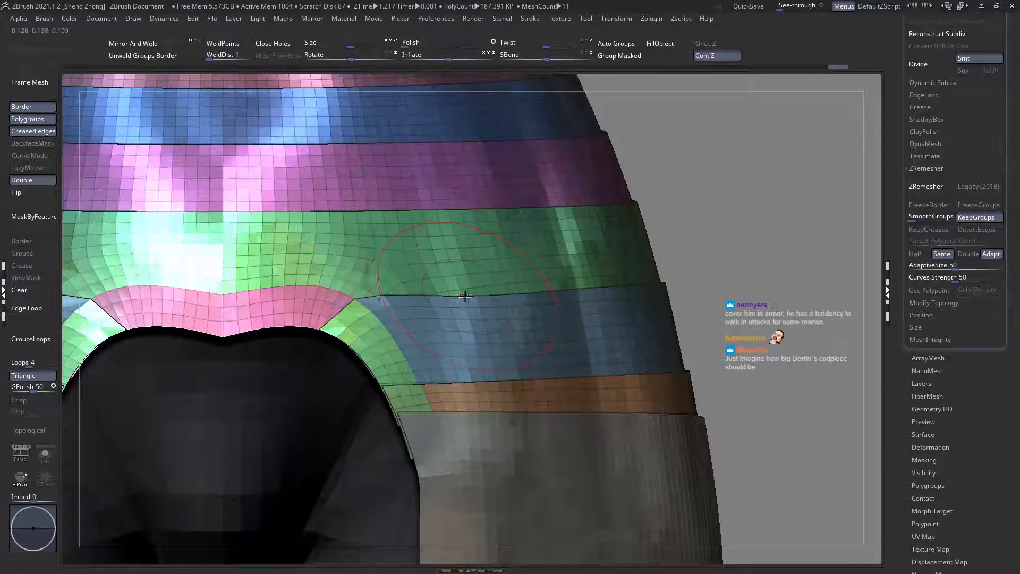
key("space")
key("space")
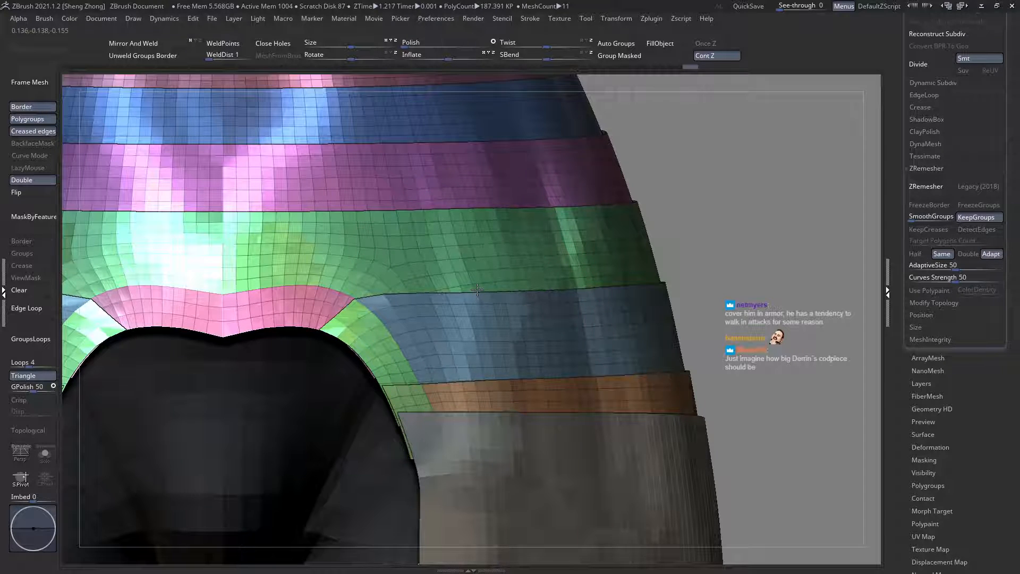
right_click_drag(477, 307, 355, 293, "ctrl")
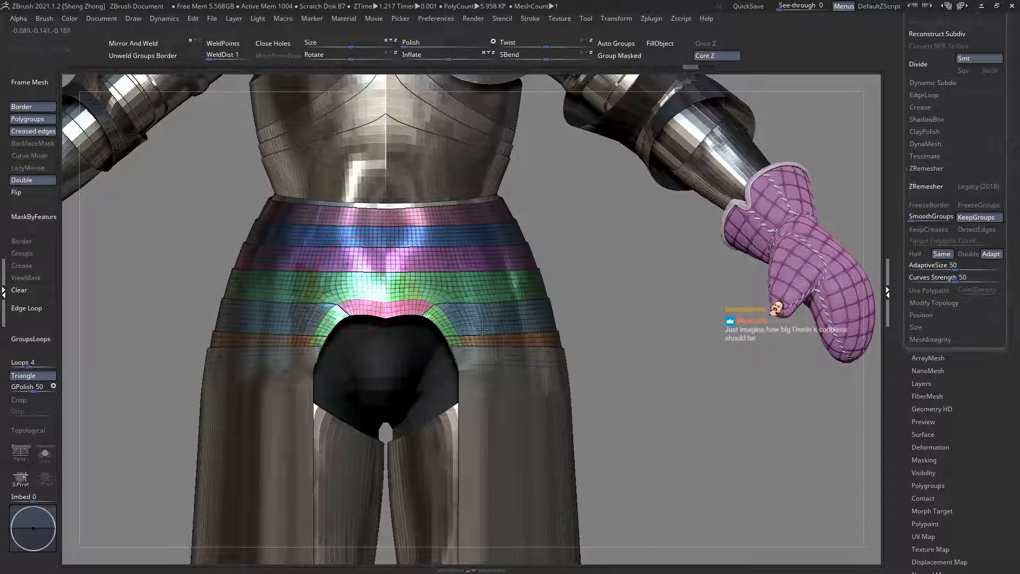
Step: Turn on topological masking and nudge the green and blue plates' seam slightly upwards on the opposite hip with the Move brush
right_click_drag(284, 305, 435, 336, "alt")
right_click(404, 304)
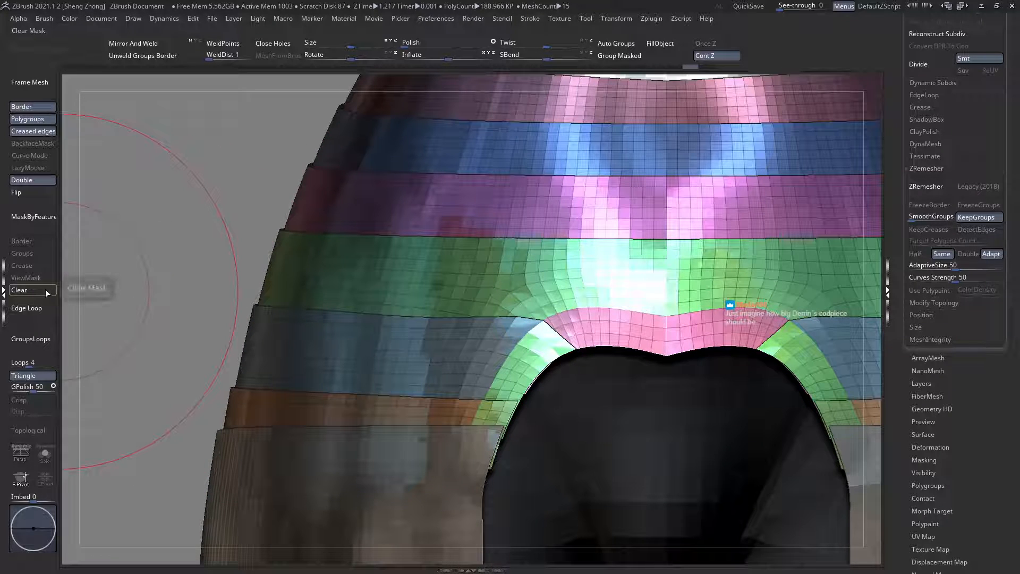
right_click_drag(404, 376, 405, 387, "ctrl")
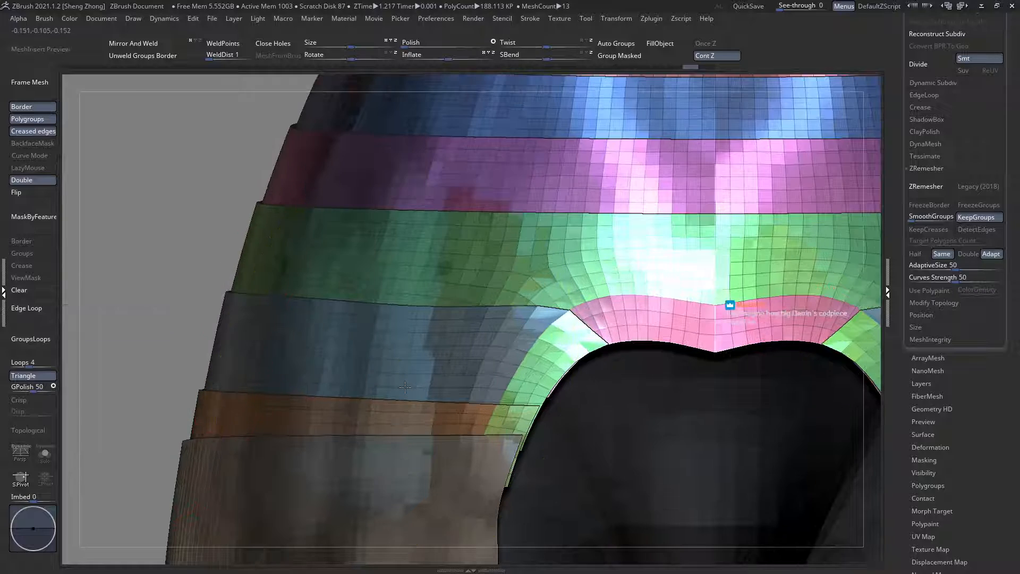
right_click(447, 308)
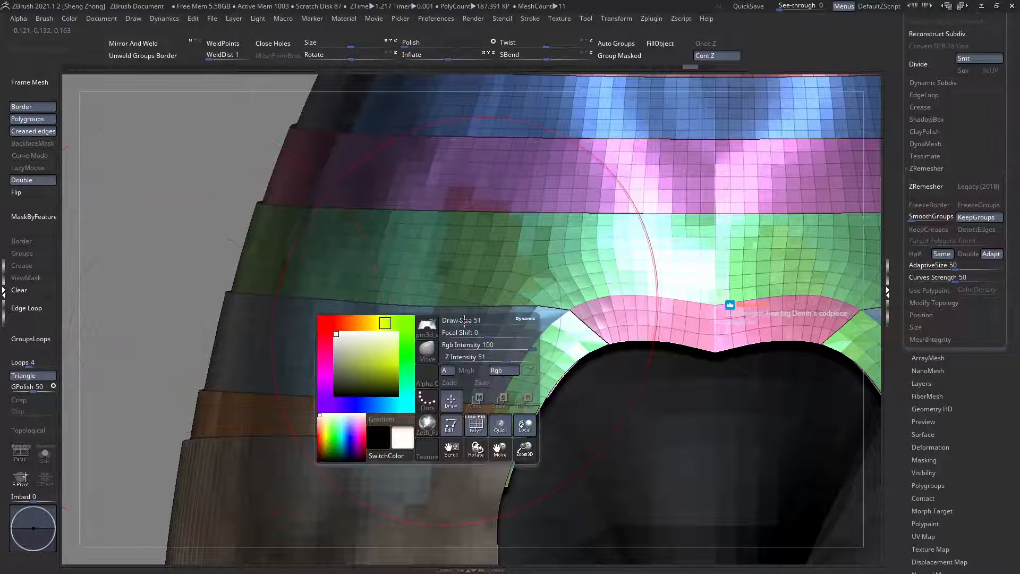
left_click(36, 436)
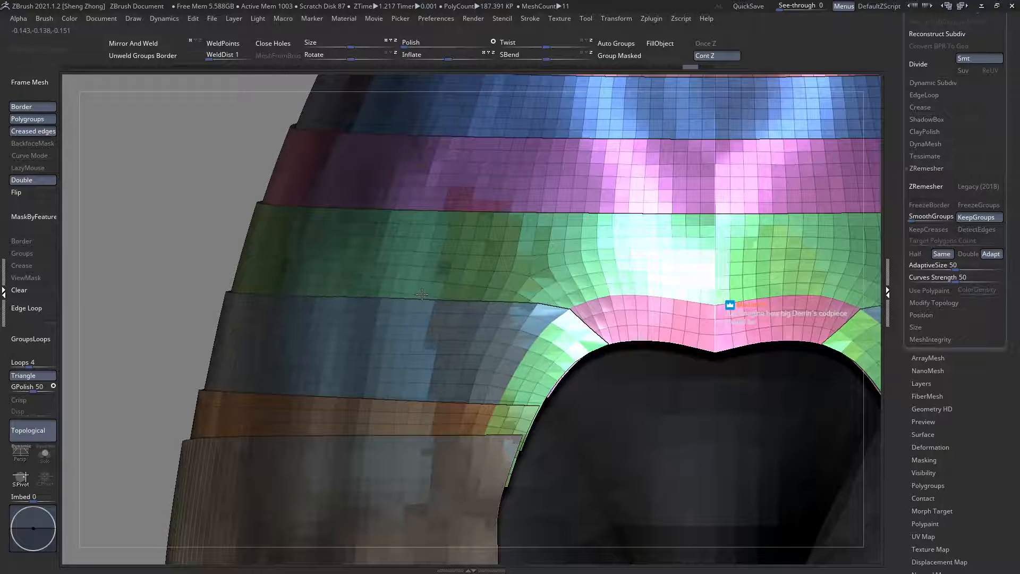
right_click_drag(385, 301, 308, 257, "ctrl")
right_click_drag(421, 335, 424, 357, "ctrl")
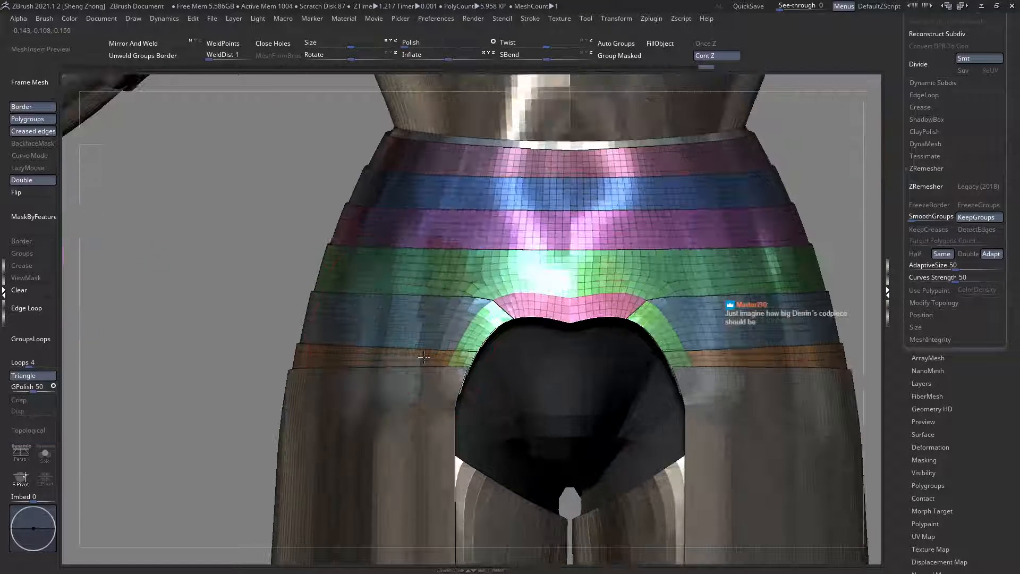
right_click_drag(440, 321, 508, 287)
Step: Check the fit between the waist and thigh plates from both sides without the wireframe and select the thigh plates
right_click_drag(507, 287, 500, 314, "ctrl")
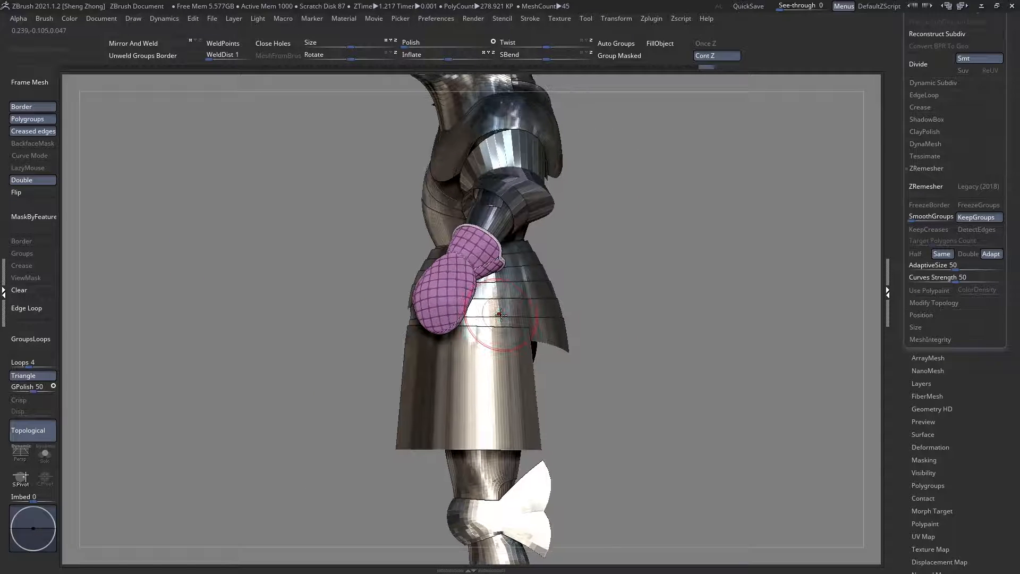
right_click_drag(593, 343, 600, 320, "alt")
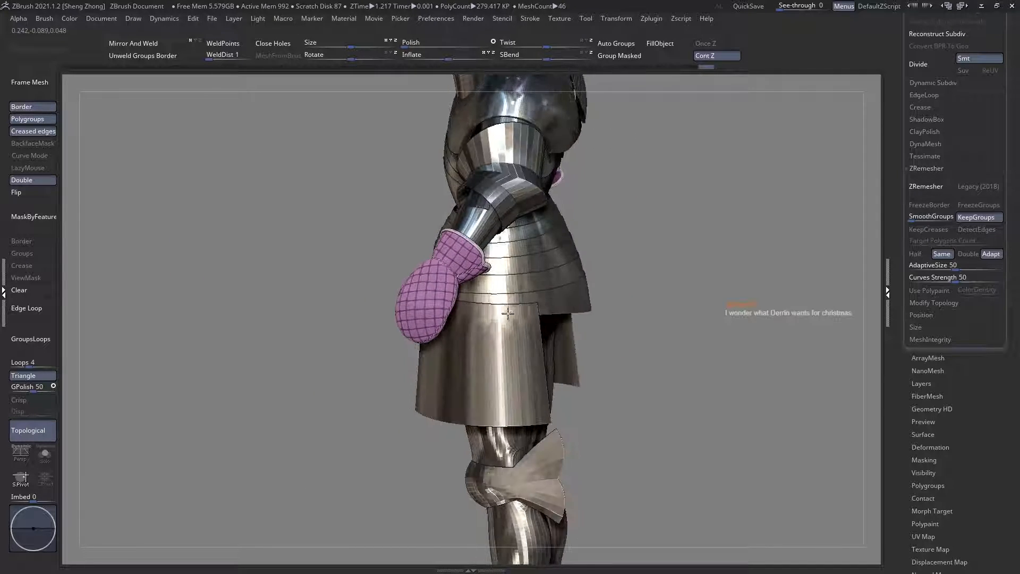
right_click_drag(508, 313, 545, 272)
right_click_drag(463, 372, 511, 317, "shift")
left_click(459, 401, "alt")
right_click_drag(473, 410, 462, 452, "ctrl")
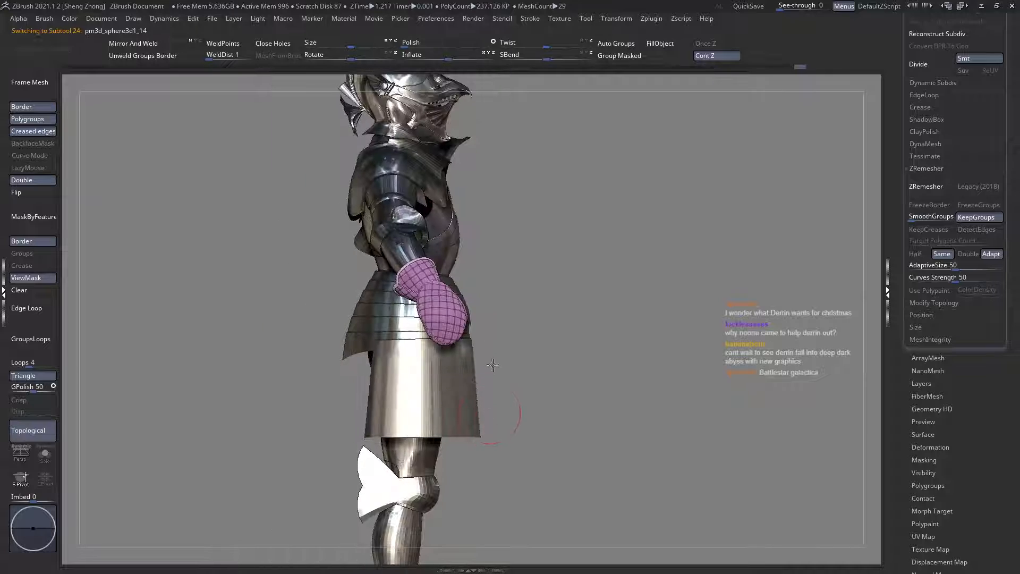
Step: Show the thigh plates with their wireframe against a ghosted body from the front
right_click_drag(495, 364, 494, 316, "alt")
right_click_drag(494, 403, 481, 341, "ctrl")
key("ctrl+t")
key("shift+f")
key("shift+f")
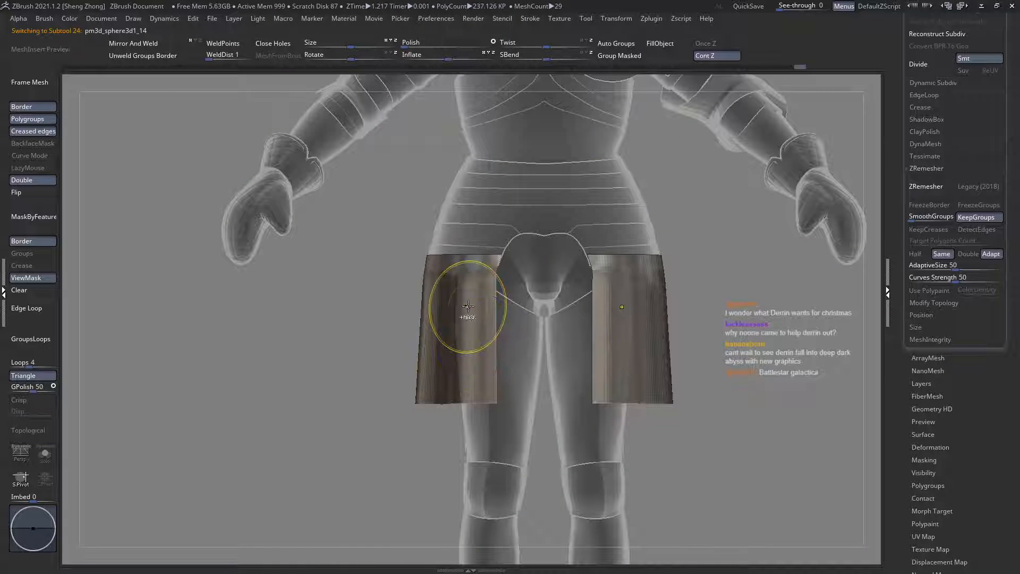
mouse_move(467, 303)
right_mouse_down("ctrl")
mouse_move(478, 321)
mouse_move(464, 294)
right_mouse_up("ctrl")
key("shift+f")
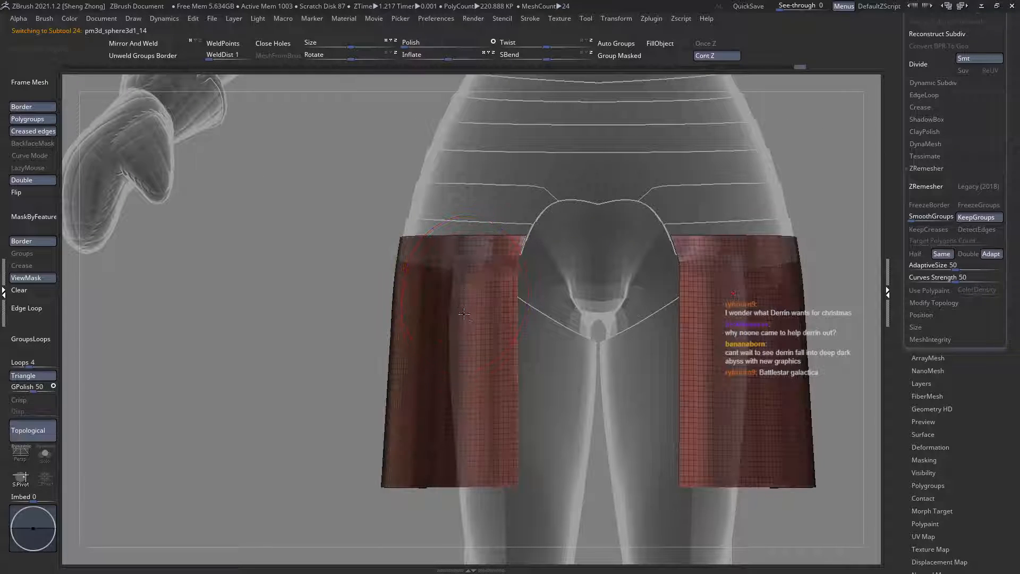
Step: Adjust the thigh plates' upper inner corners with a resized Move brush so they follow the curved waist opening
right_click_drag(515, 260, 500, 263, "alt")
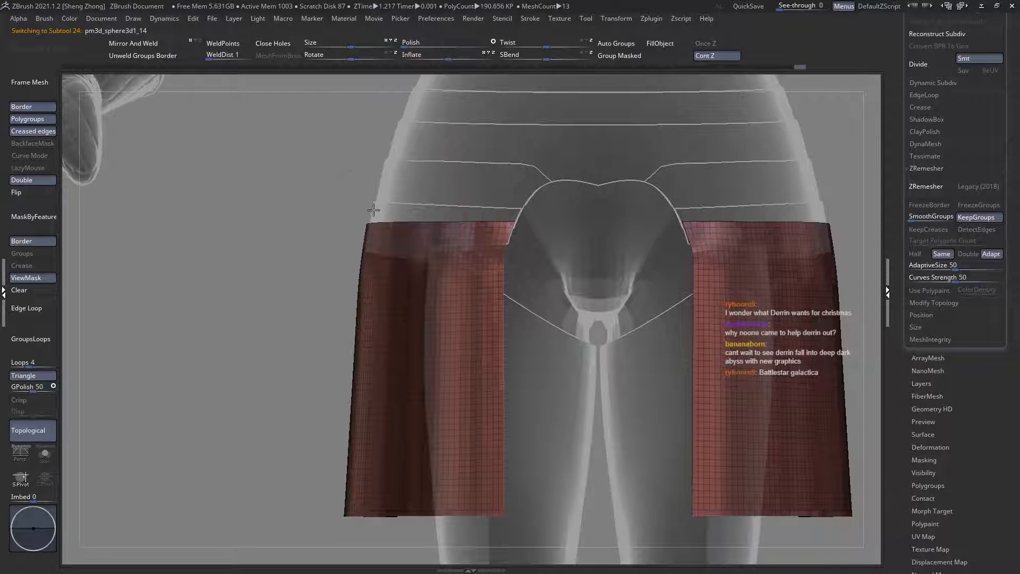
key("space")
left_click(336, 214)
key("s")
key("l")
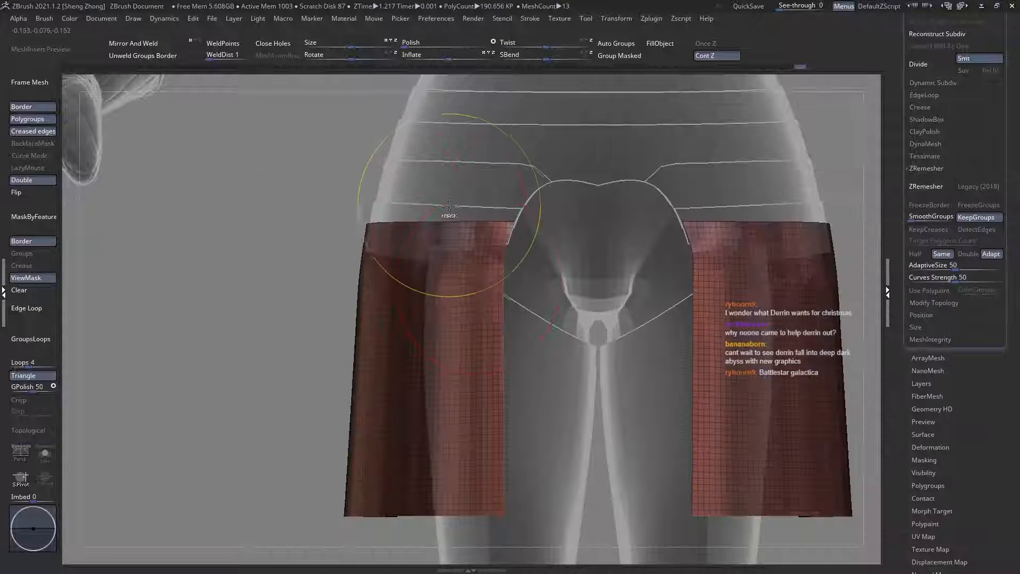
right_click_drag(450, 216, 515, 243, "ctrl")
left_click(519, 224, "ctrl+shift")
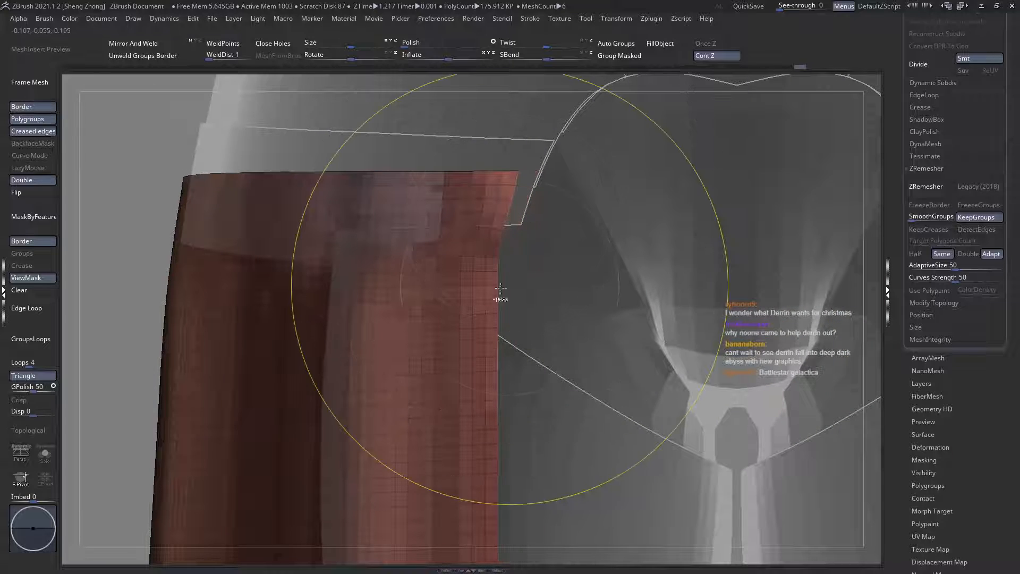
Step: Mask all but the inner edge strip of the thigh plates, shift that strip slightly inwards with a transpose line and clear the mask
right_click_drag(501, 296, 282, 261, "ctrl")
left_click(282, 260, "ctrl")
left_click(282, 259, "ctrl+shift")
right_click_drag(486, 273, 523, 313, "ctrl")
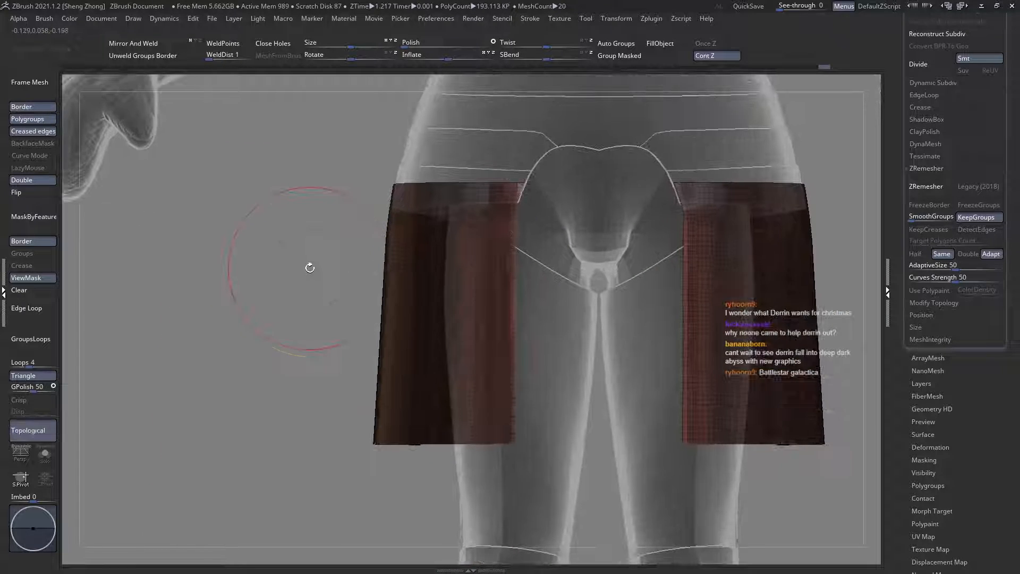
right_click_drag(445, 299, 393, 301, "alt")
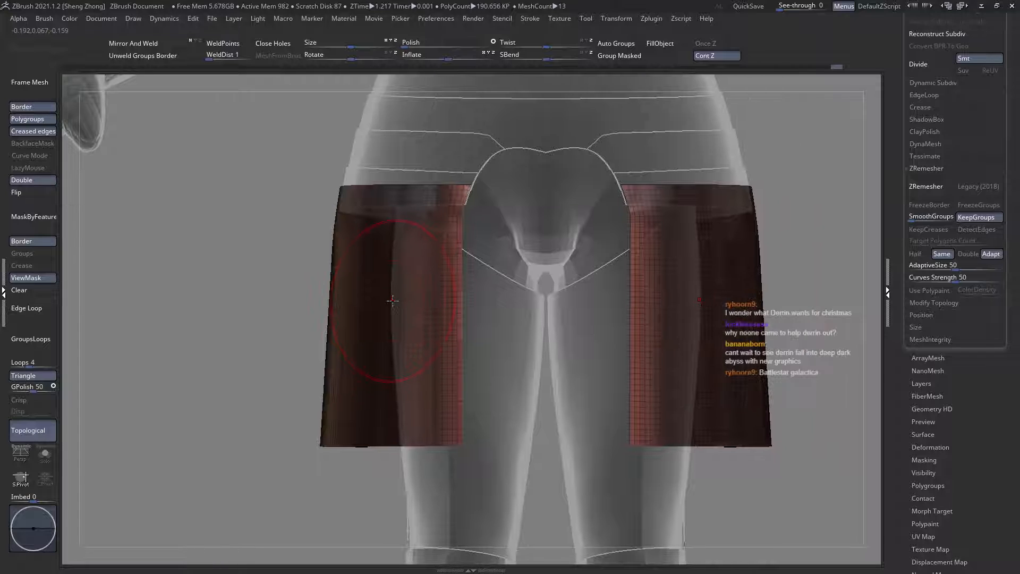
key("w")
left_click_drag(359, 312, 551, 309, "shift")
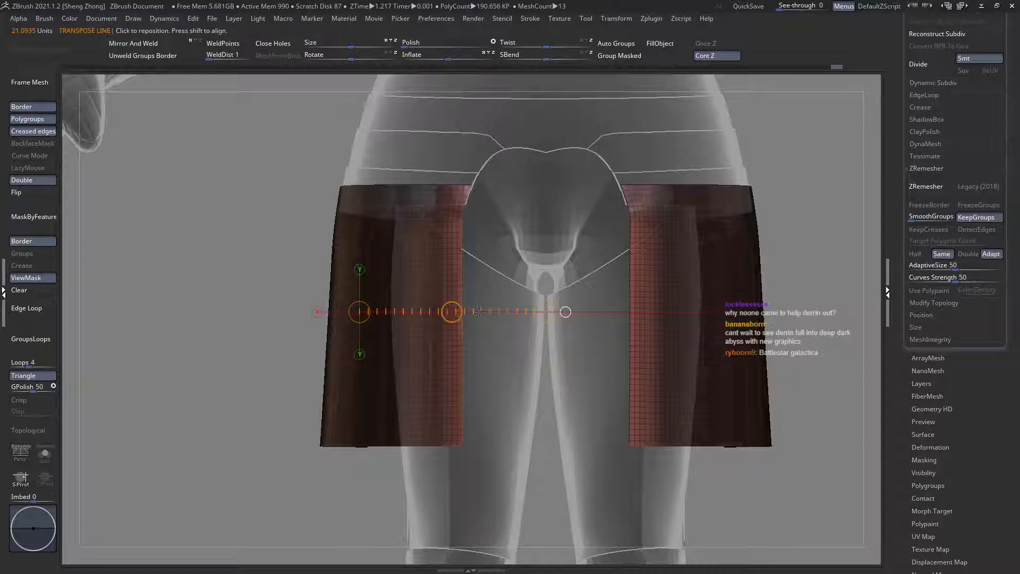
left_click_drag(452, 308, 455, 307)
key("q")
mouse_move(452, 308)
right_mouse_down("ctrl")
mouse_move(342, 301)
mouse_move(353, 315)
mouse_move(420, 331)
mouse_move(387, 303)
mouse_move(407, 330)
right_mouse_up("ctrl")
left_click(34, 290)
Step: Check the thigh plates against the full armour from the front, and reselect them with wireframe and ghosted surroundings
key("shift+t")
key("shift+f")
right_click_drag(407, 331, 470, 368)
left_click(339, 318, "alt")
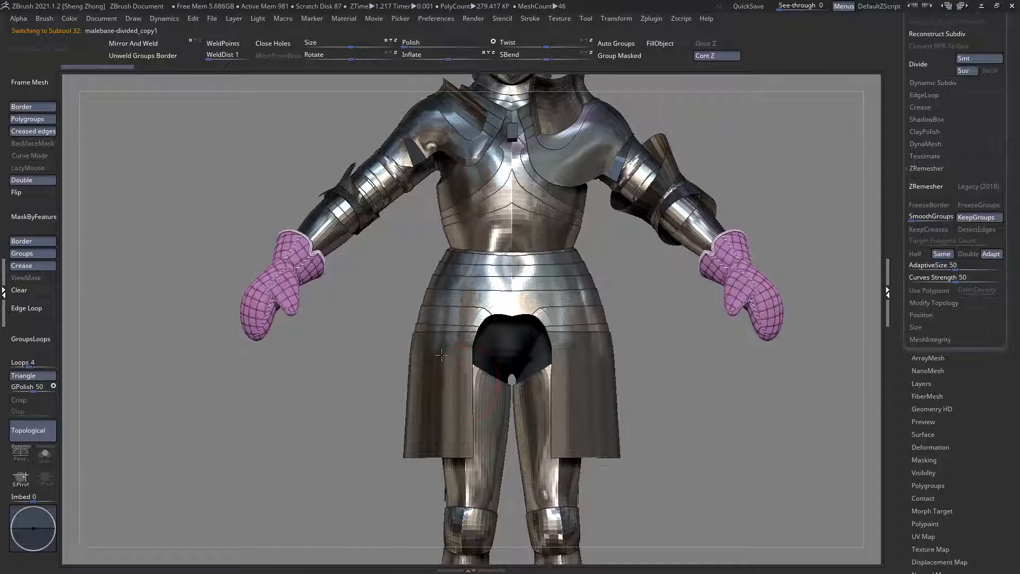
right_click_drag(458, 409, 452, 361, "alt")
left_click(452, 363, "alt")
mouse_move(473, 356)
right_mouse_down("alt")
mouse_move(455, 341)
mouse_move(476, 334)
mouse_move(437, 316)
mouse_move(443, 337)
mouse_move(393, 331)
mouse_move(405, 307)
mouse_move(419, 319)
mouse_move(407, 326)
mouse_move(312, 291)
mouse_move(290, 319)
mouse_move(335, 362)
mouse_move(374, 367)
mouse_move(404, 318)
mouse_move(420, 343)
mouse_move(410, 314)
right_mouse_up("alt")
key("ctrl+t")
key("shift+f")
left_click(422, 325, "alt")
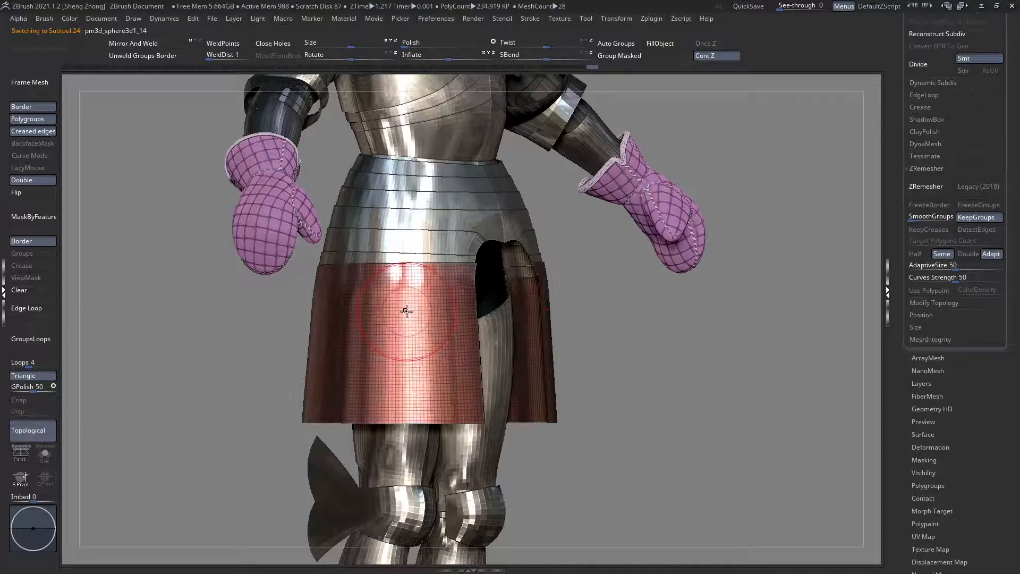
right_click_drag(307, 272, 325, 274)
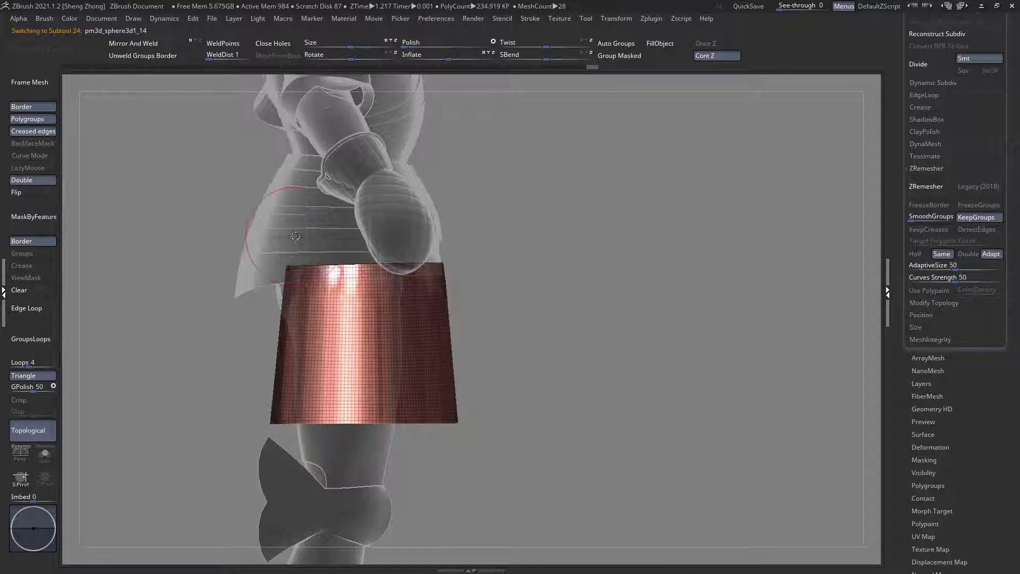
Step: Hide a vertical edge loop towards the front of the thigh plates to separate a front panel
right_click(264, 269)
key("b")
key("s")
key("t")
mouse_move(415, 340)
right_mouse_down()
mouse_move(403, 330)
mouse_move(415, 359)
right_mouse_up()
mouse_move(419, 289)
right_mouse_down("ctrl")
mouse_move(437, 326)
mouse_move(414, 300)
right_mouse_up("ctrl")
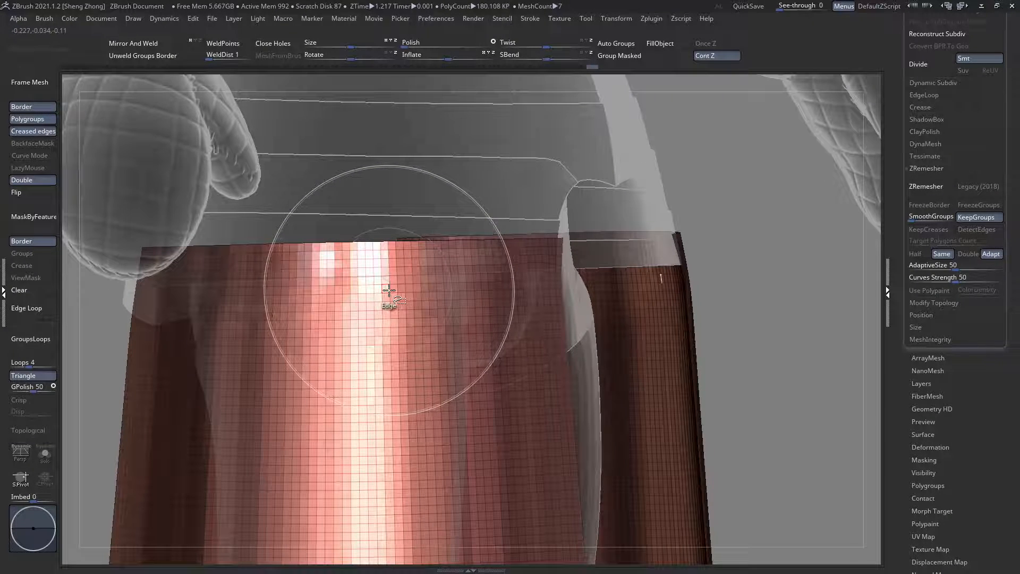
left_click(386, 292, "ctrl+shift")
right_click_drag(386, 292, 351, 239, "ctrl")
right_click_drag(287, 292, 340, 345)
right_click_drag(307, 311, 329, 341)
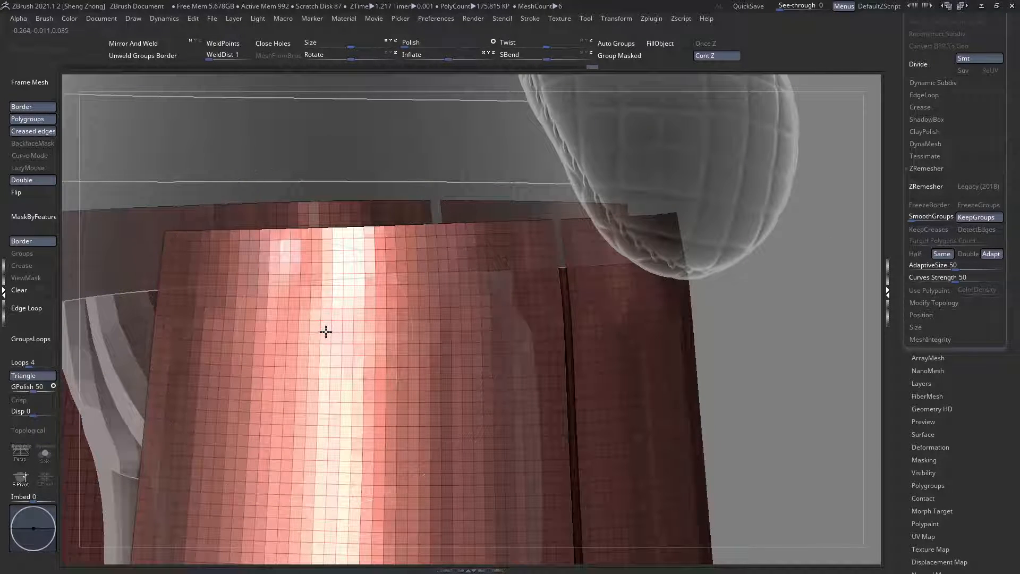
Step: Hide a second vertical edge loop towards the rear of the thigh plates, dividing each plate into three panels
left_click(326, 332, "ctrl+shift")
right_click_drag(376, 316, 340, 255, "ctrl")
right_click_drag(406, 318, 526, 457)
key("ctrl+shift+z")
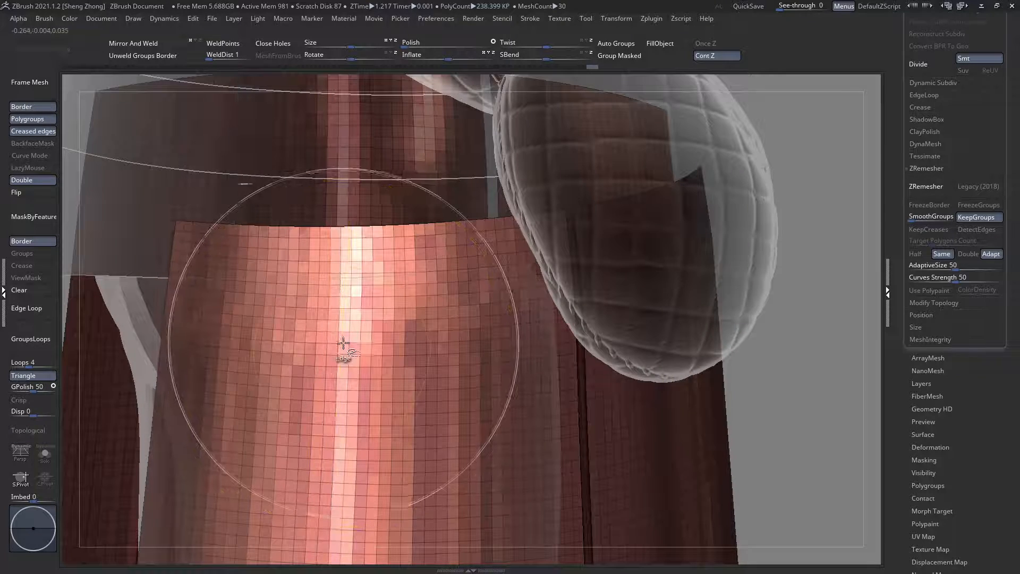
right_click_drag(191, 220, 178, 136, "ctrl")
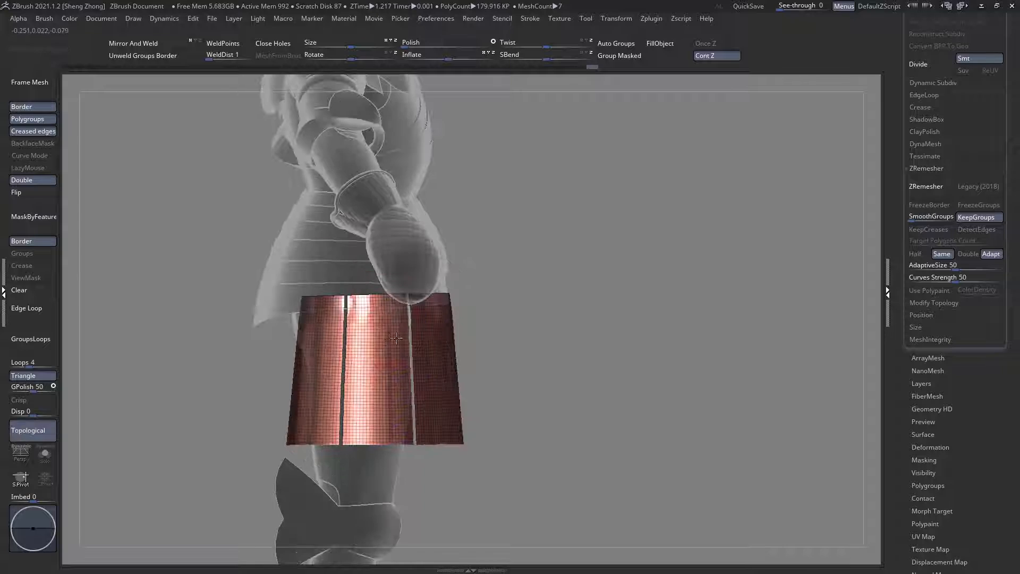
Step: Hide a horizontal edge loop in each of the three thigh panels, at heights stepping down from rear to front
right_click_drag(292, 340, 427, 321)
left_click(432, 368, "ctrl+shift")
right_click_drag(336, 348, 373, 342)
right_click_drag(276, 311, 279, 327, "ctrl")
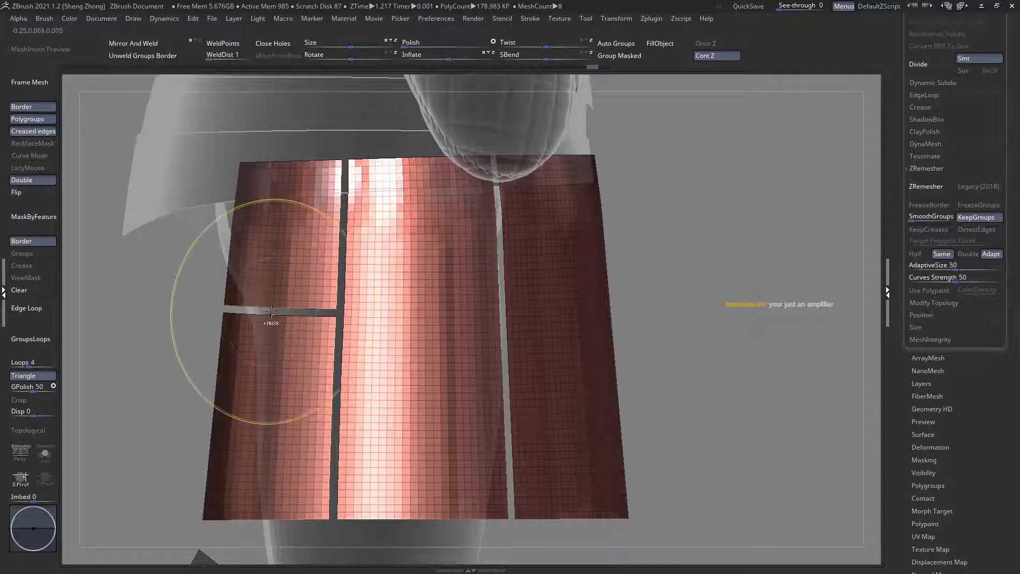
left_click(269, 312)
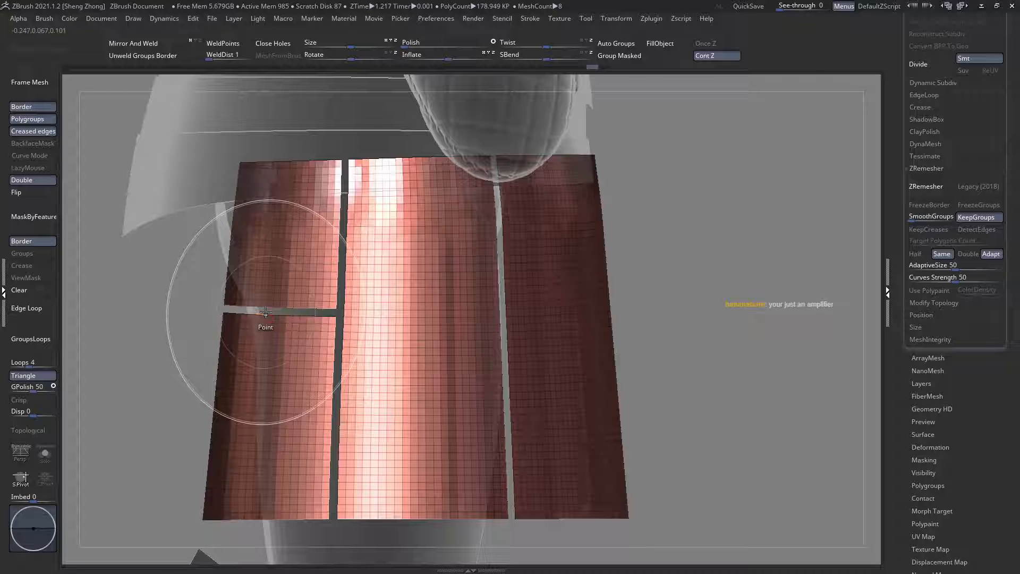
left_click(394, 381)
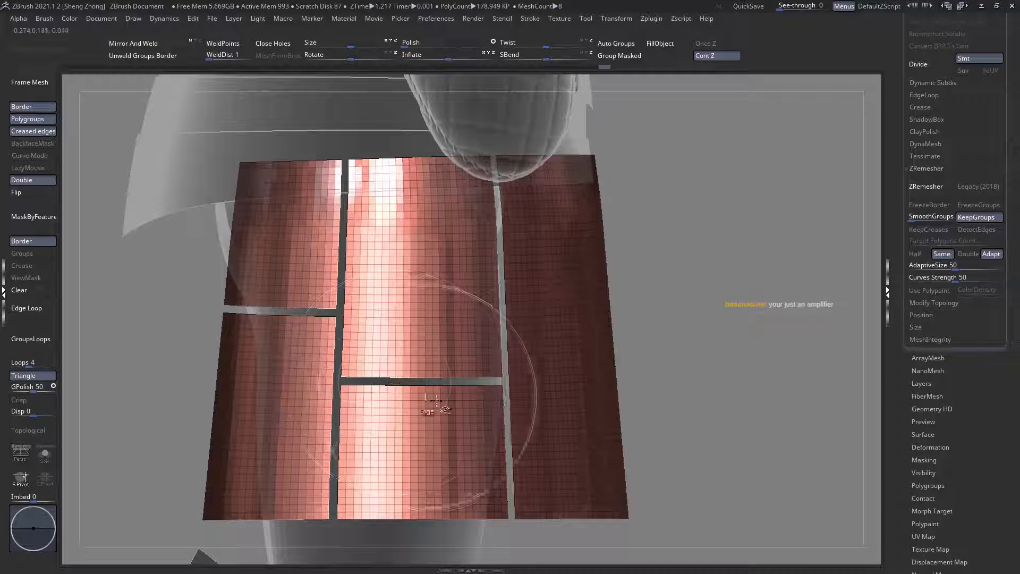
left_click(536, 461)
Step: Auto-group the thigh panels, move the cut-off lower pieces down with an enlarged Move brush and hide them
right_click_drag(390, 451, 447, 144, "ctrl")
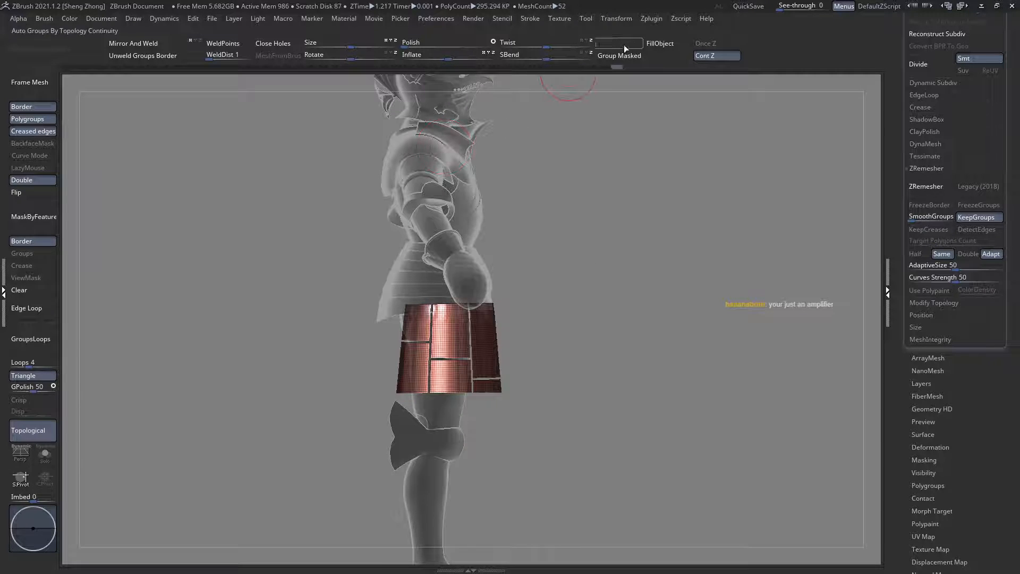
key("space")
left_click_drag(236, 181, 282, 215)
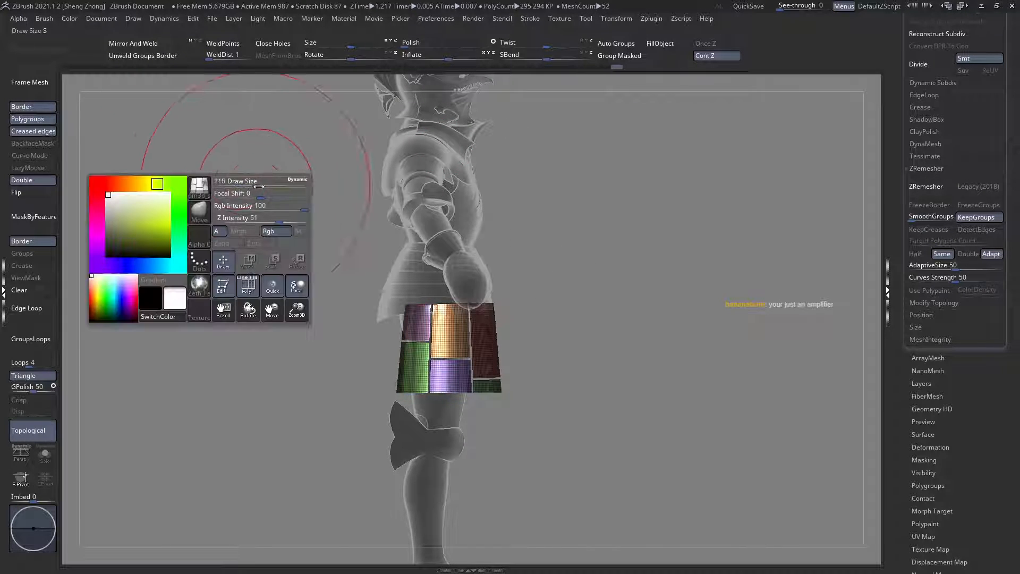
left_click_drag(421, 372, 448, 418)
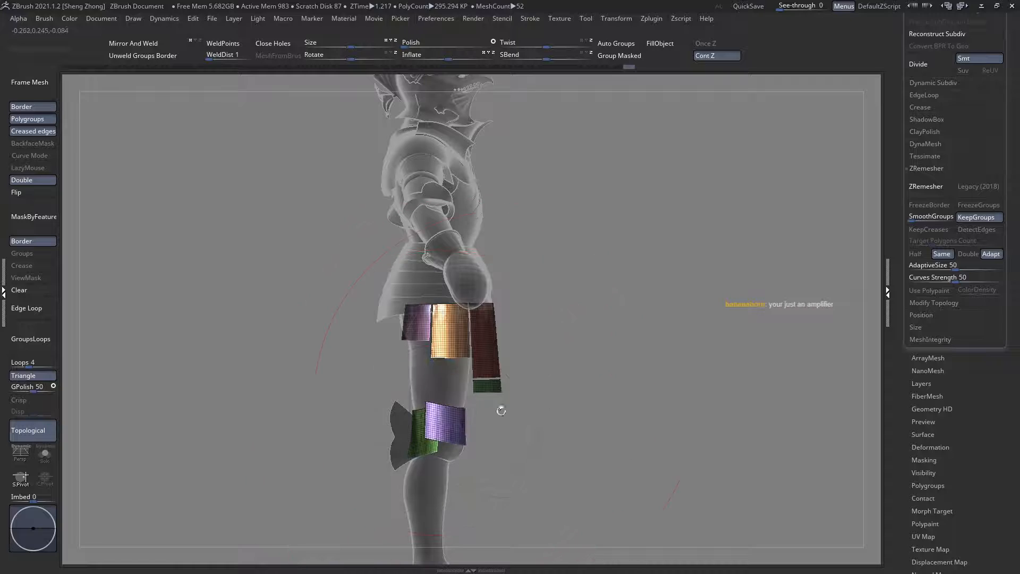
left_click_drag(352, 387, 500, 475, "ctrl+alt+shift")
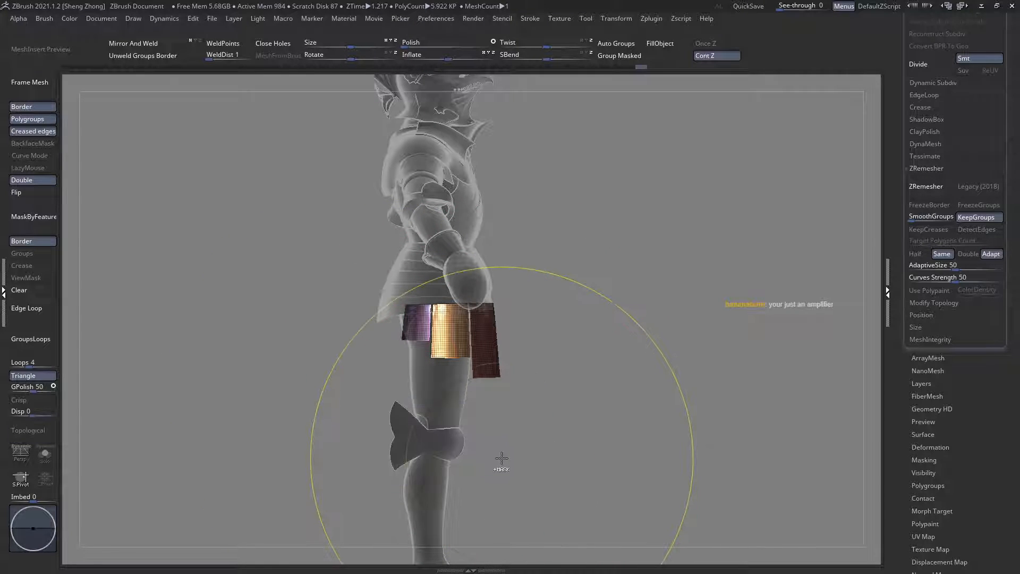
left_click(470, 287, "alt")
Step: Examine the stepped thigh plates on the whole knight from the front, without wireframe or ghosting
right_click_drag(480, 376, 616, 184)
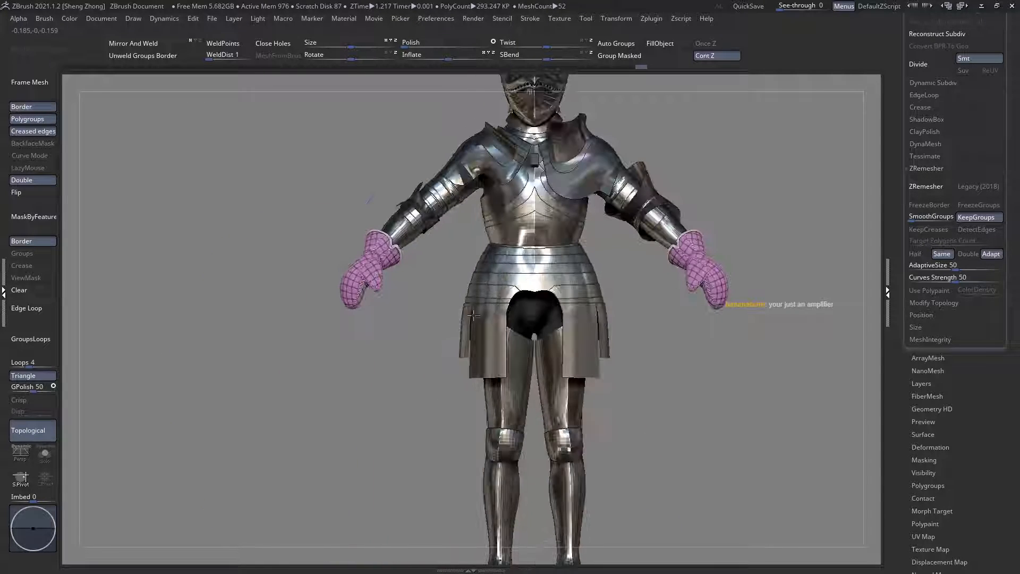
right_click_drag(541, 293, 507, 260, "alt")
right_click_drag(508, 261, 497, 312)
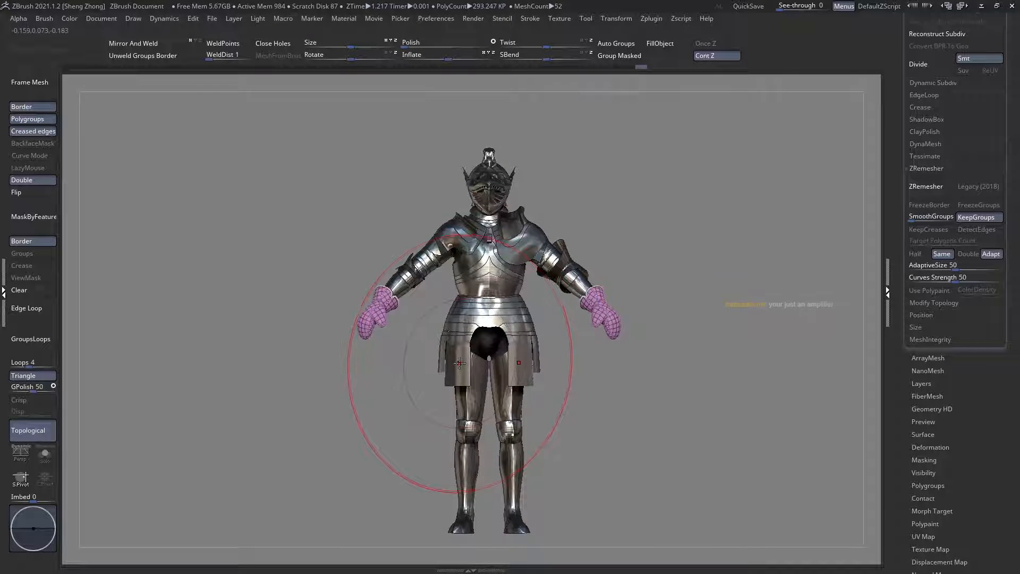
mouse_move(460, 363)
right_mouse_down()
mouse_move(480, 359)
mouse_move(497, 336)
mouse_move(447, 298)
mouse_move(453, 285)
mouse_move(406, 261)
mouse_move(438, 282)
mouse_move(459, 277)
mouse_move(318, 232)
right_mouse_up()
Step: Select the waist plates, show their wireframe and switch to the Move Topological brush
key("shift+f")
right_click(316, 233)
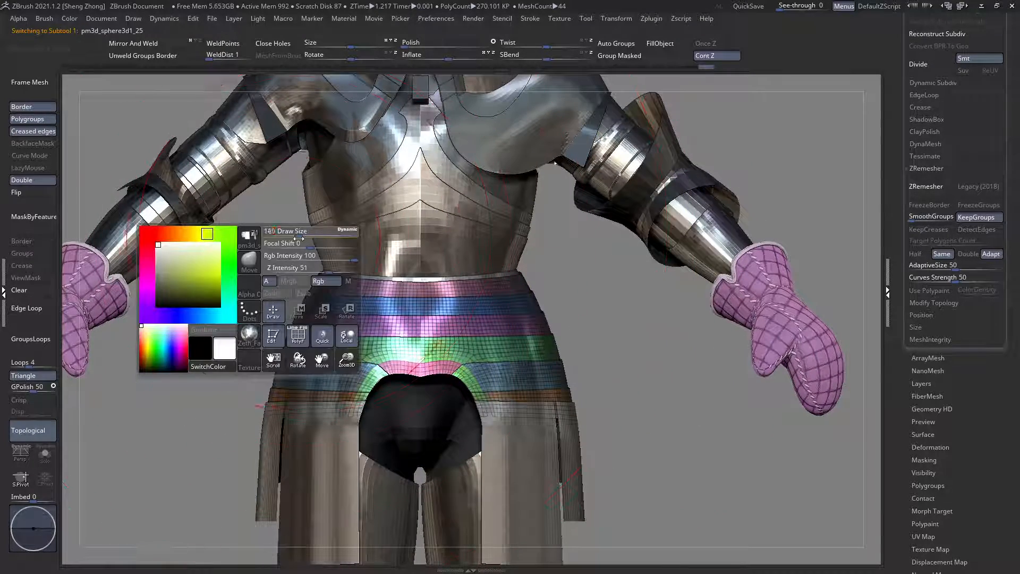
mouse_move(336, 272)
right_mouse_down()
mouse_move(331, 285)
mouse_move(342, 268)
right_mouse_up()
right_click_drag(379, 314, 457, 404, "ctrl")
key("b")
key("m")
key("t")
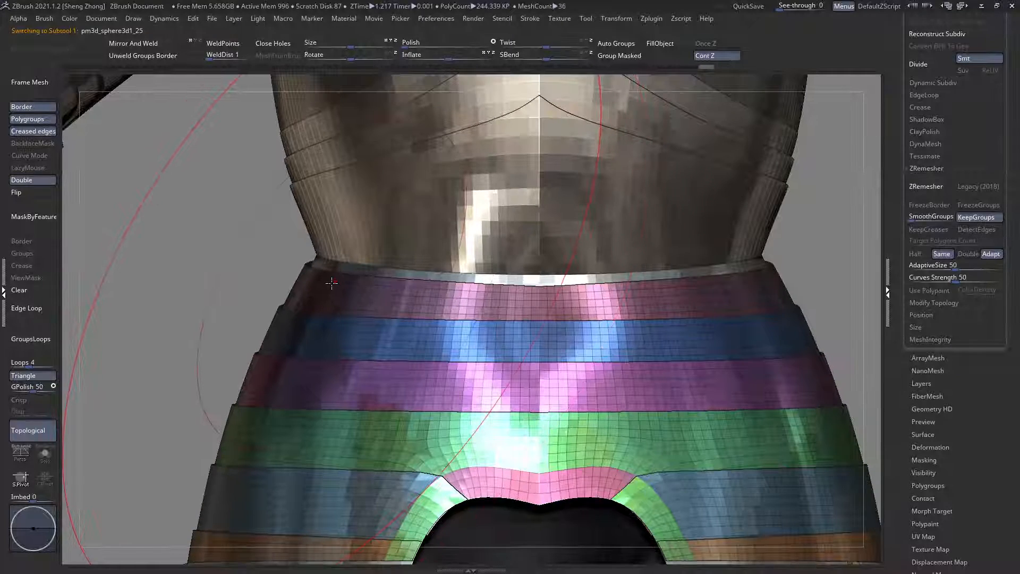
key("space")
left_click_drag(326, 281, 329, 260)
key("ctrl+z")
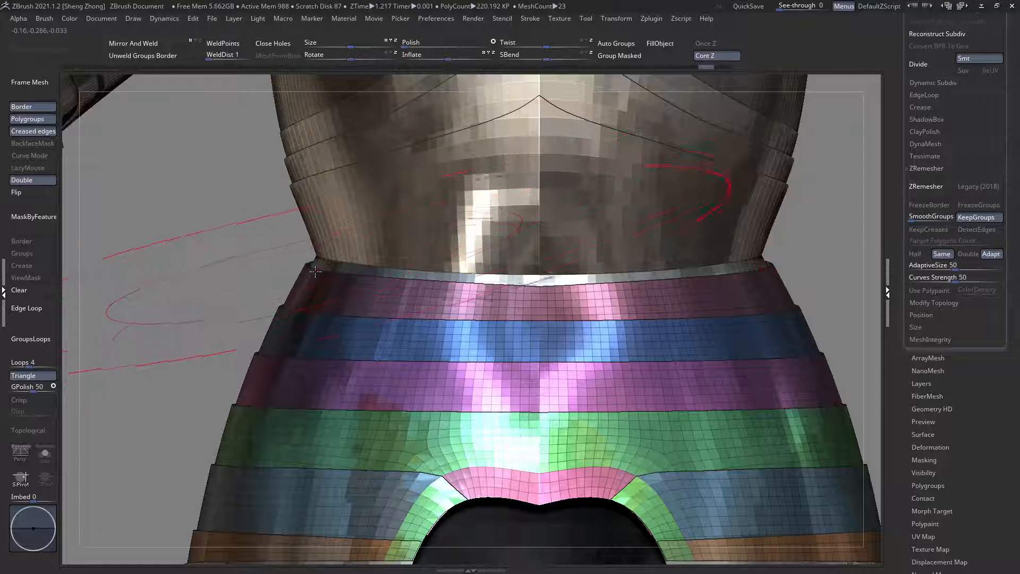
Step: Adjust the waist plates' top edge from the side corners towards the centre with a resized Move brush to fit the torso armour
left_click_drag(319, 270, 324, 260)
right_click_drag(340, 267, 356, 239, "ctrl")
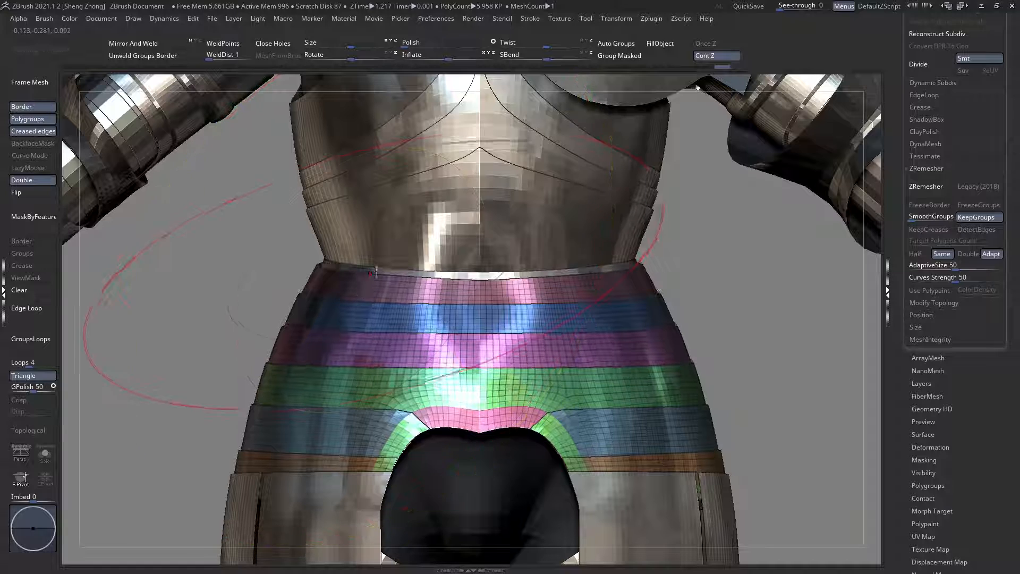
right_click_drag(376, 274, 438, 270, "ctrl")
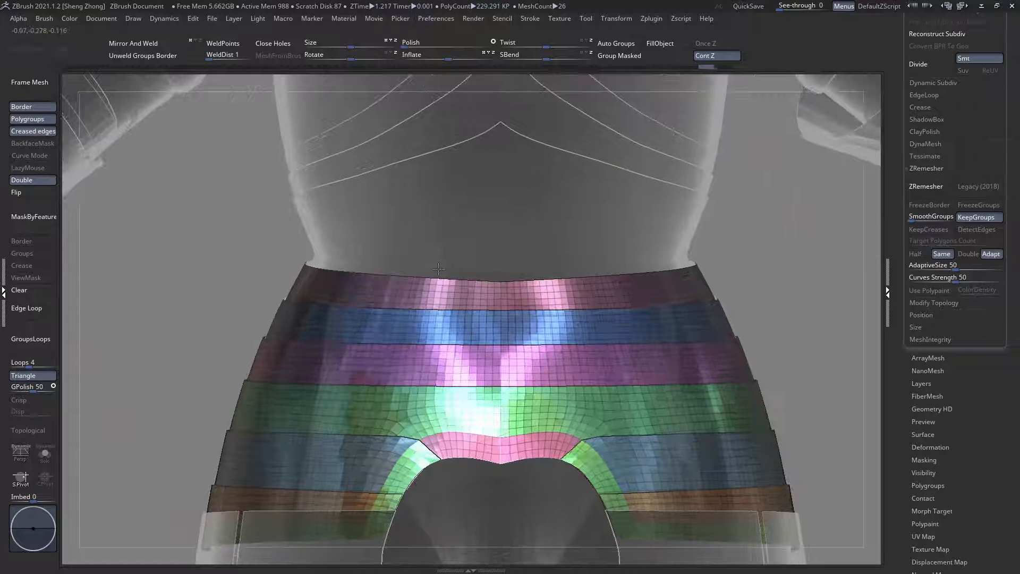
key("space")
key("space")
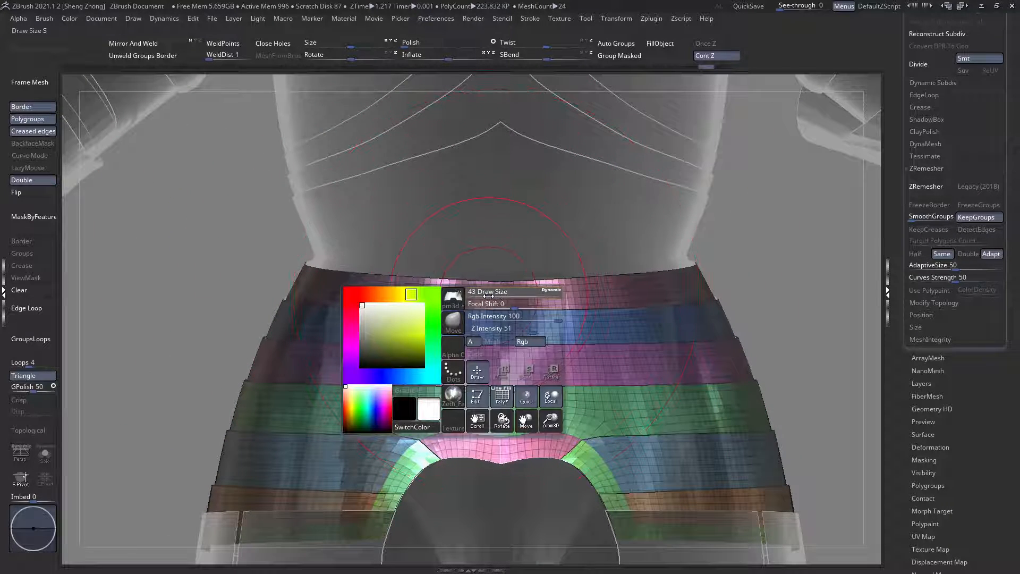
right_click_drag(500, 288, 460, 310)
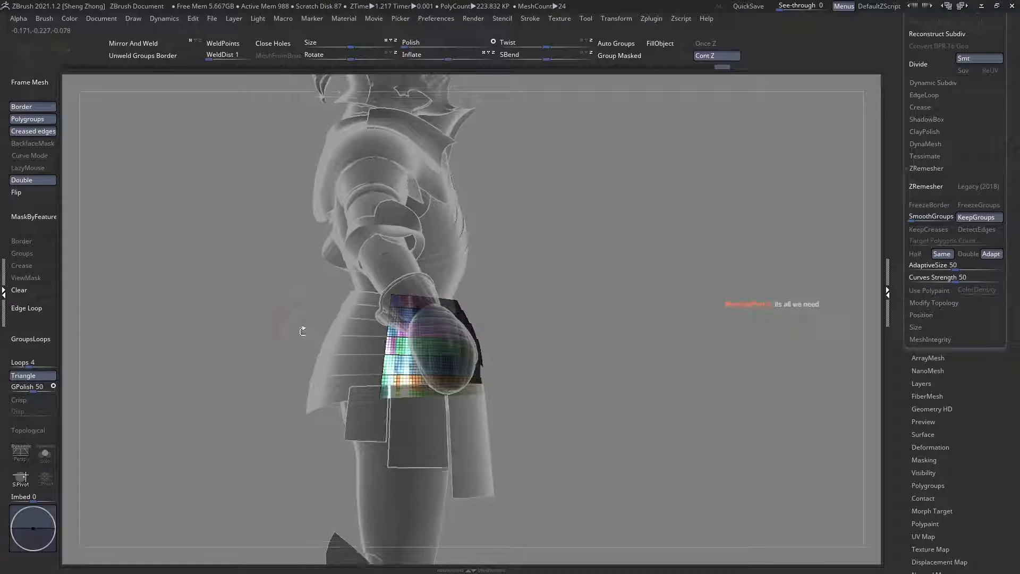
Step: Isolate the outer end of the green strip below the orange waist plate, where it overlaps the thigh plates at the hip
right_click_drag(301, 327, 382, 328)
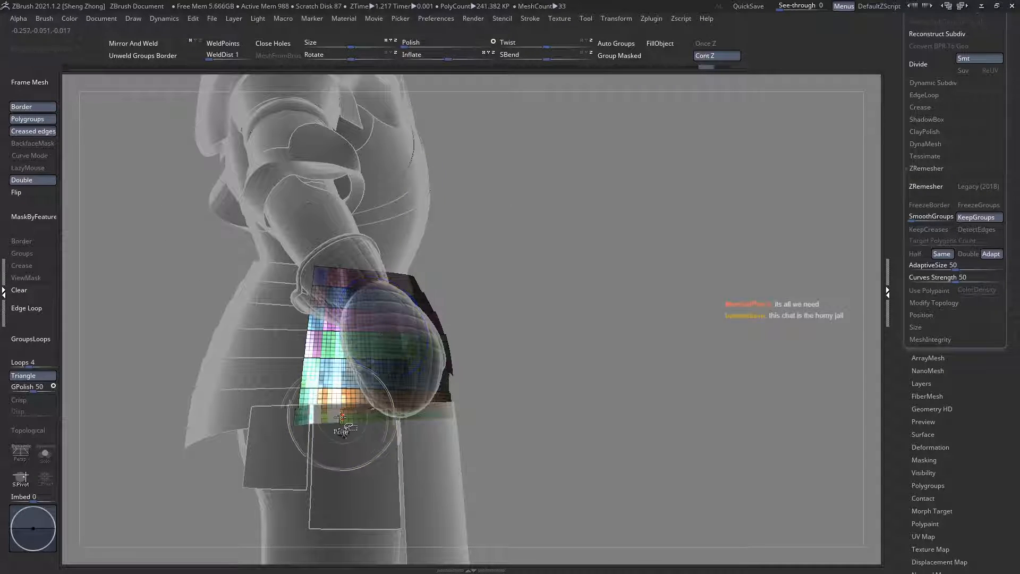
key("space")
left_click(187, 354)
left_click(438, 414)
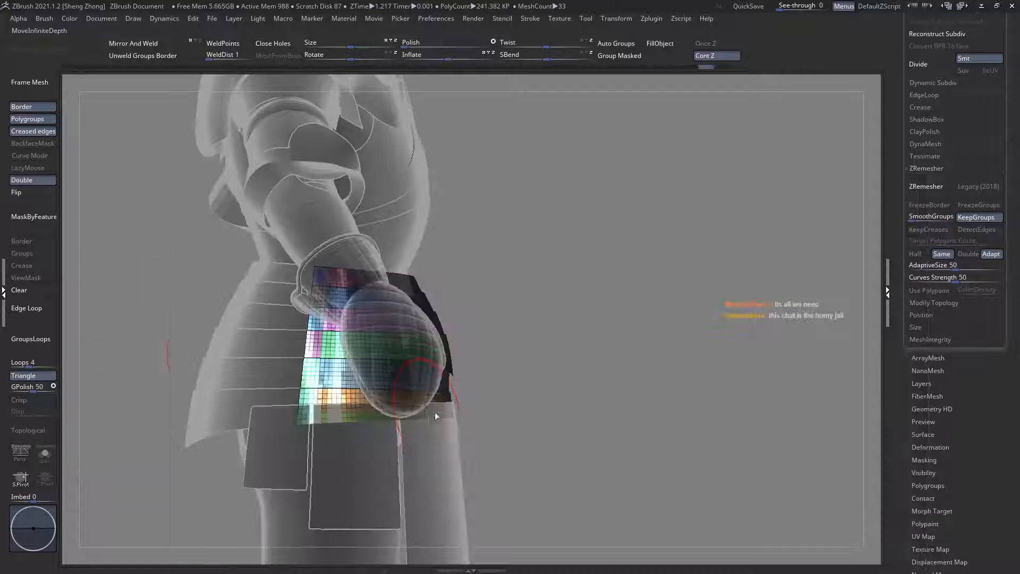
right_click_drag(341, 409, 339, 420, "ctrl")
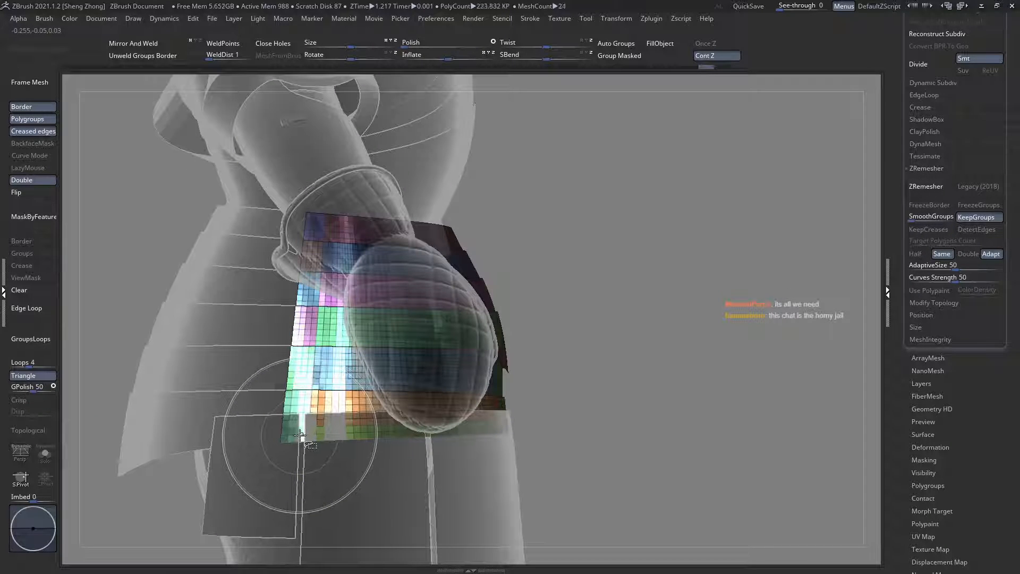
right_click_drag(250, 448, 457, 523, "ctrl")
left_click_drag(464, 528, 203, 406, "ctrl+shift")
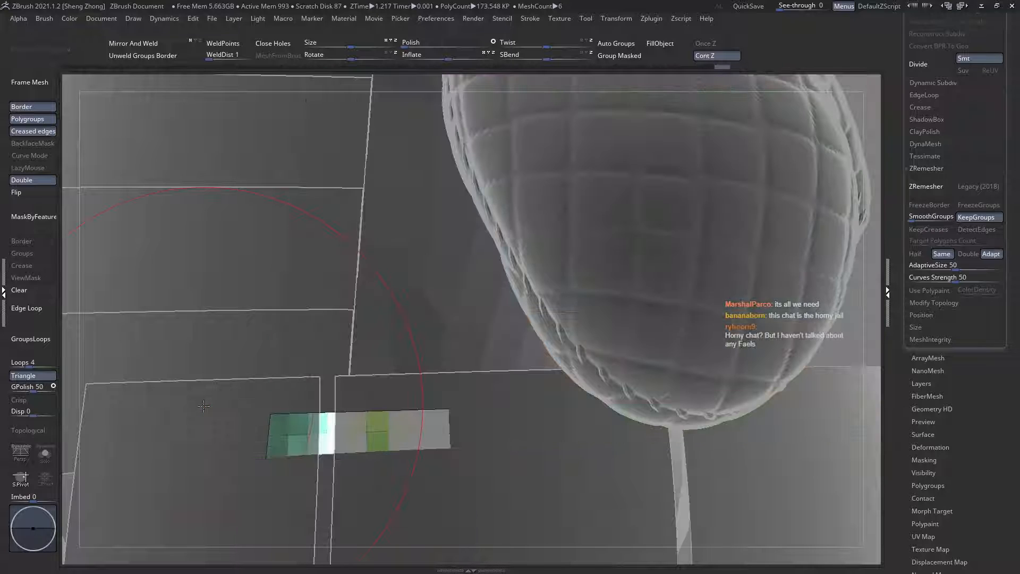
Step: Show the hidden waist plates again and isolate the full length of the green bottom strip below the orange plate
left_click(208, 176, "ctrl+shift")
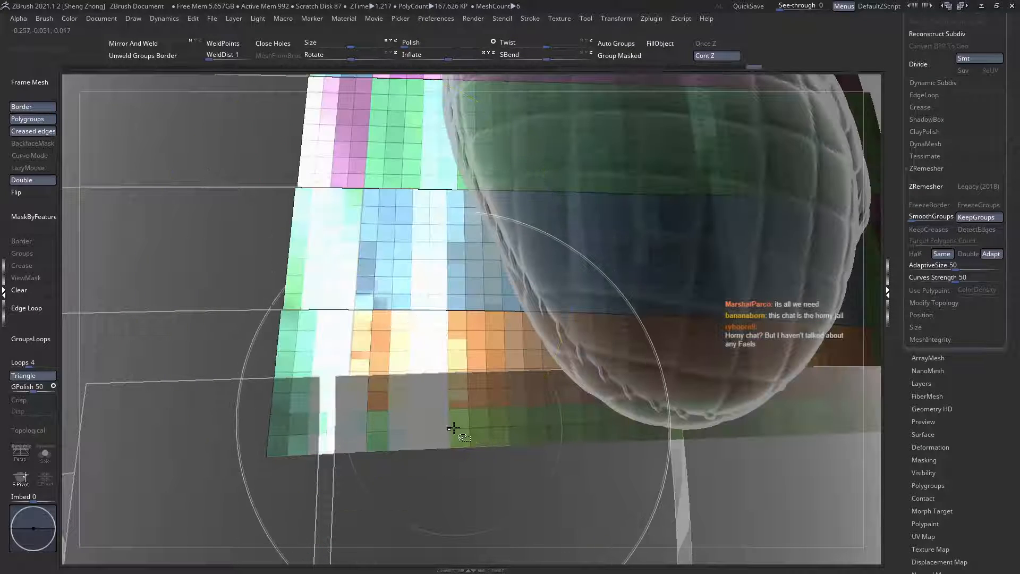
left_click(455, 428, "ctrl+shift")
mouse_move(455, 420)
right_mouse_down("ctrl")
mouse_move(454, 332)
mouse_move(502, 380)
mouse_move(503, 324)
mouse_move(563, 324)
right_mouse_up("ctrl")
left_click_drag(147, 276, 182, 312, "ctrl+shift")
right_click_drag(197, 309, 272, 370)
left_click_drag(152, 270, 293, 483, "ctrl+shift")
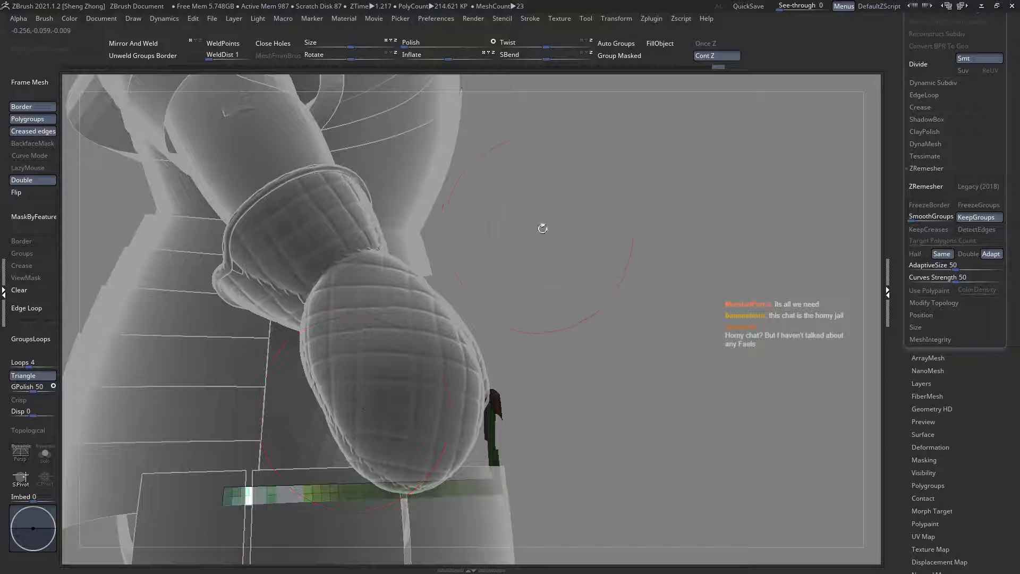
Step: Regroup the waist plates' bottom strip and crotch arch by topology continuity with Auto Groups
left_click(634, 48)
left_click(614, 302, "ctrl+shift")
right_click_drag(531, 298, 444, 280, "ctrl")
right_click_drag(421, 333, 227, 294, "alt")
key("ctrl+z")
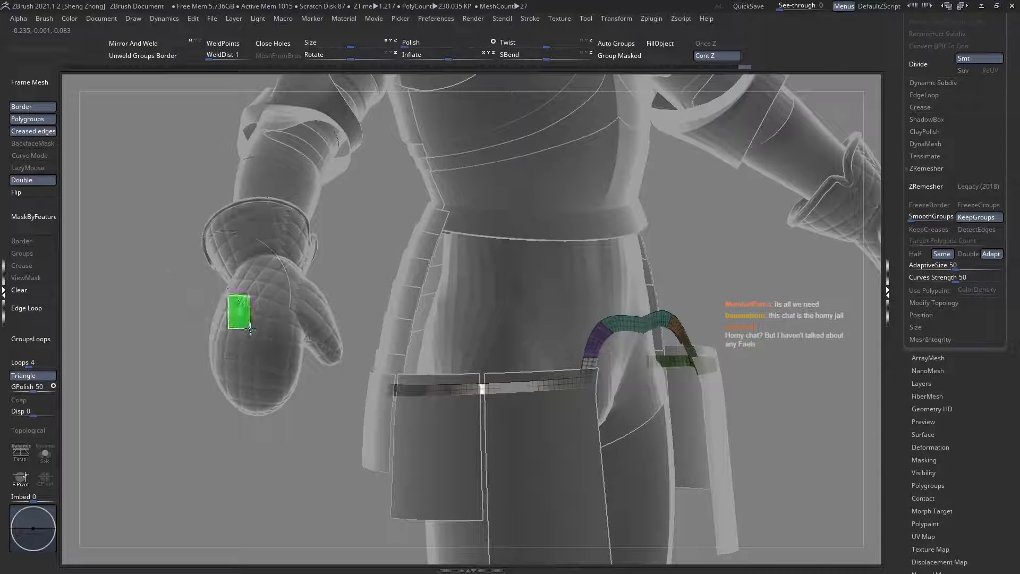
left_click_drag(249, 328, 250, 329, "ctrl+shift")
left_click(622, 43)
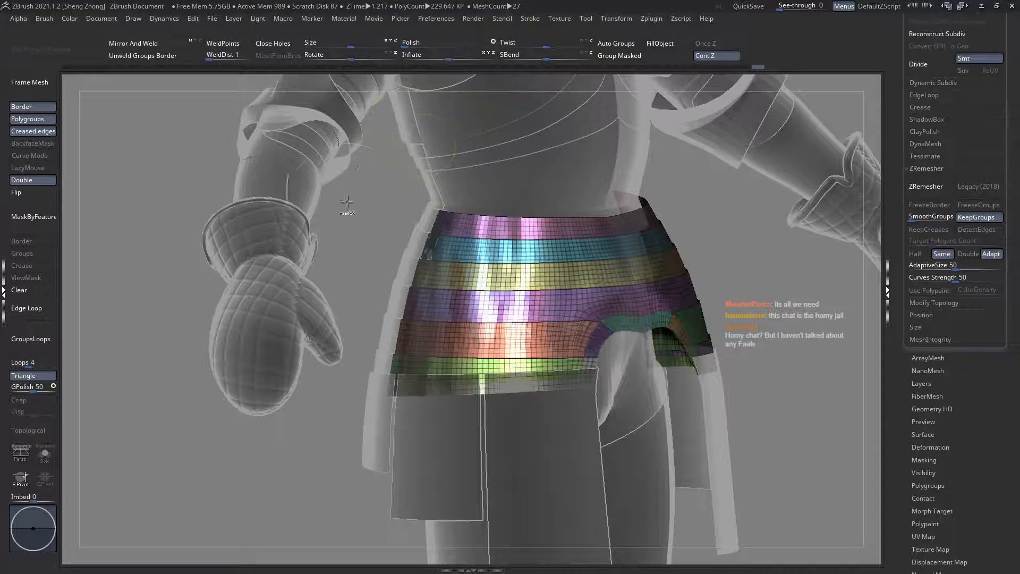
Step: Hide one half of the waist plates in front view, mirror and weld the remaining half, and clear the mask
right_click_drag(361, 246, 478, 255)
right_click_drag(531, 308, 372, 297)
right_click_drag(577, 273, 490, 306, "shift")
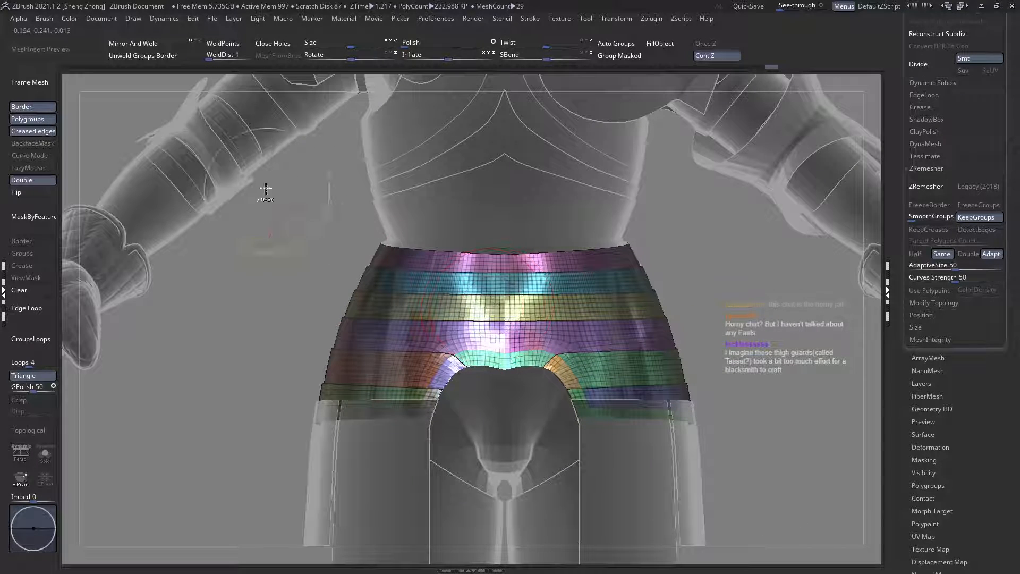
left_click_drag(228, 151, 505, 458, "ctrl+shift")
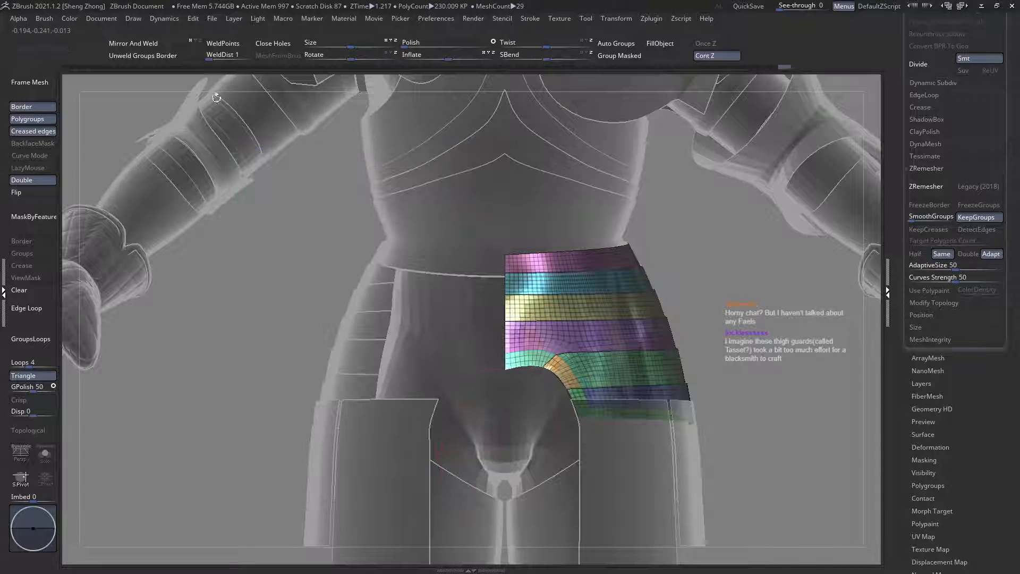
left_click(180, 47)
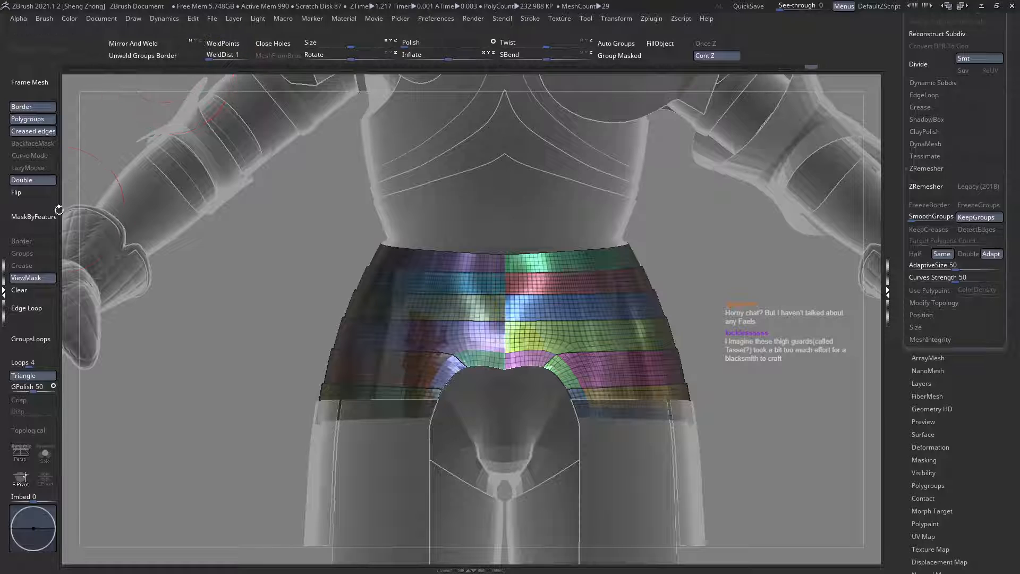
left_click(30, 291)
Step: Select the waist plates, switch to the Standard brush and inspect the lowest plate and its side edge at the hip
right_click_drag(478, 305, 521, 333, "alt")
right_click_drag(628, 392, 318, 292)
right_click(315, 289)
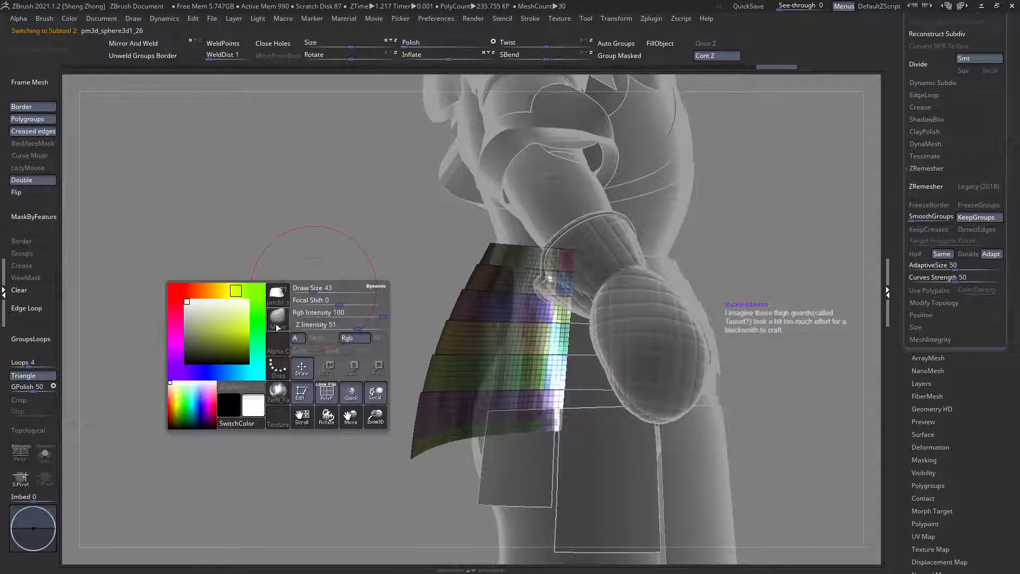
key("b")
key("s")
key("t")
left_click(547, 405, "ctrl+shift")
left_click(547, 406, "ctrl+shift")
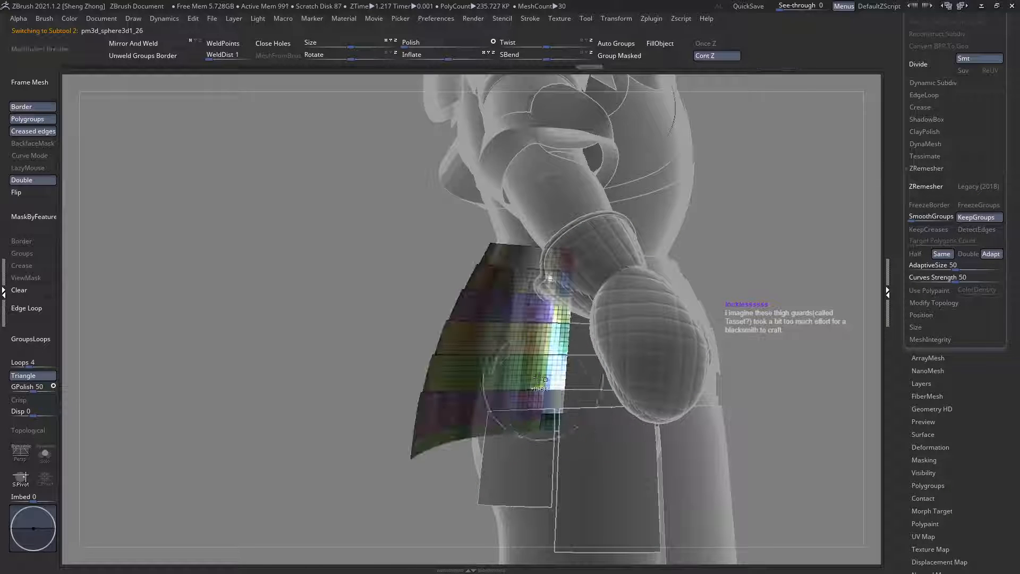
right_click_drag(379, 330, 510, 339)
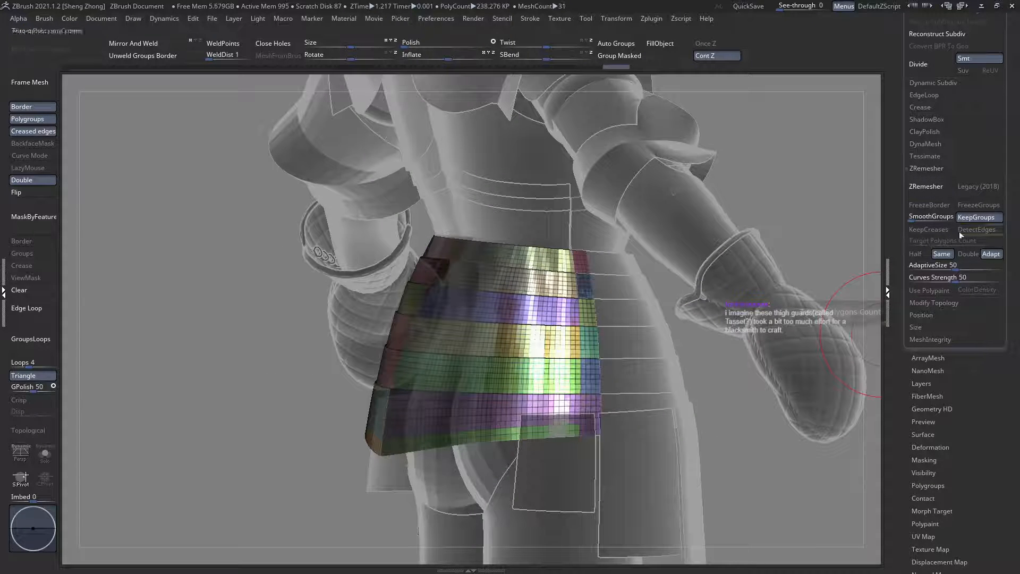
Step: Remesh the waist plates with ZRemesher set to Double, keeping their polygroups
left_click(968, 253)
left_click_drag(992, 154, 993, 235)
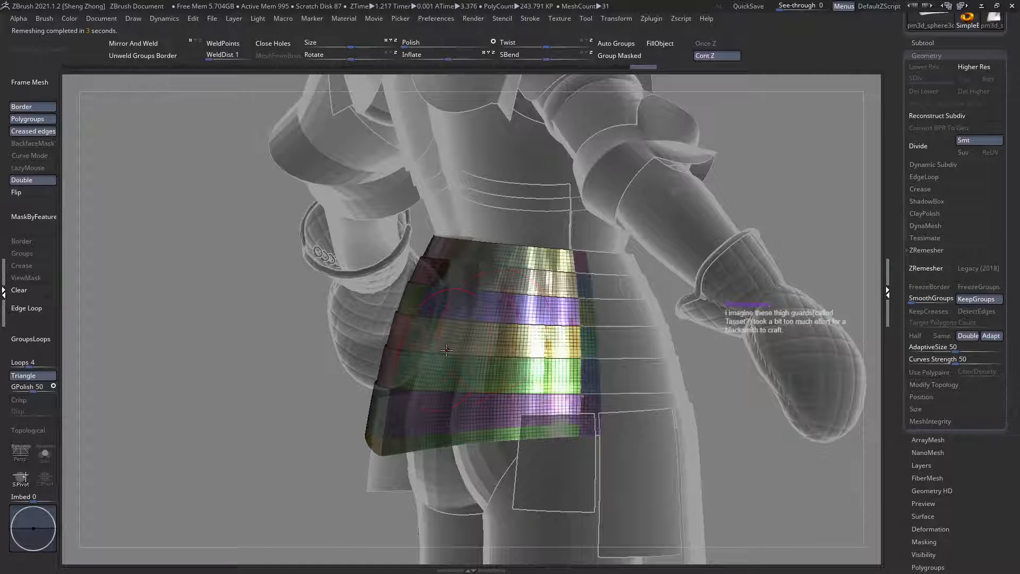
mouse_move(408, 349)
right_mouse_down()
mouse_move(454, 349)
mouse_move(448, 328)
right_mouse_up()
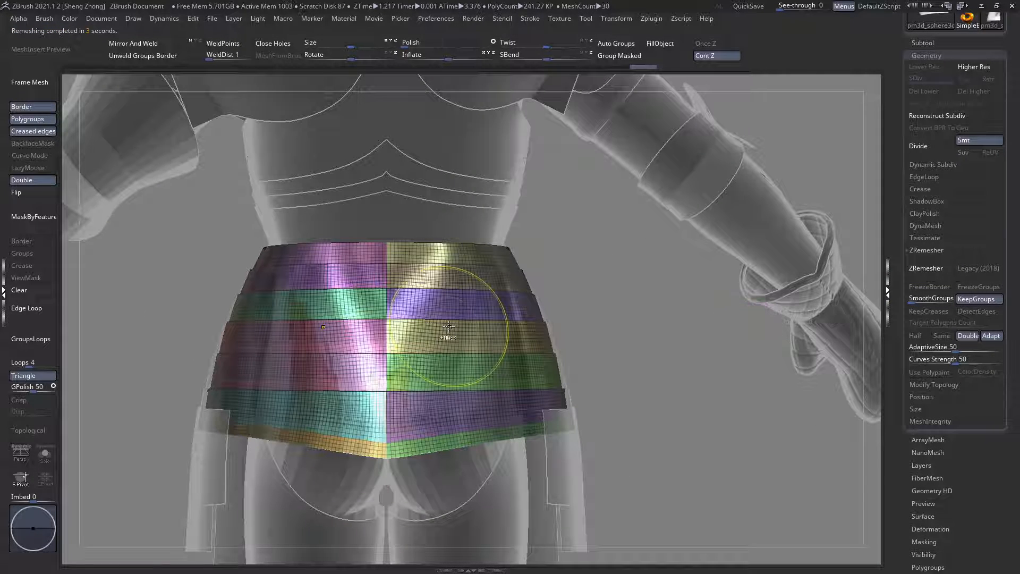
key("ctrl+z")
left_click(927, 268)
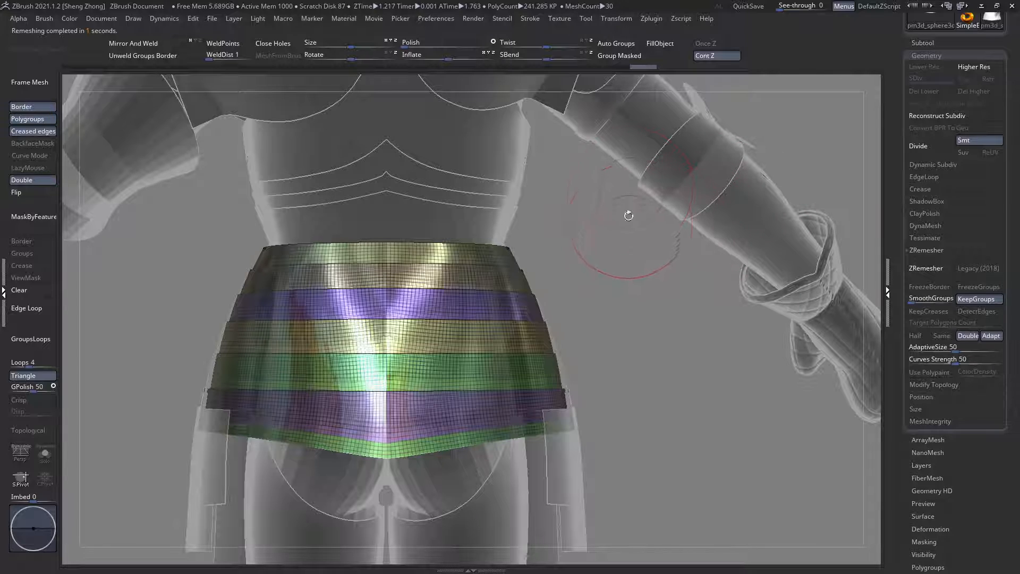
Step: Hide one half of the remeshed waist plates in back view, mirror the remaining half across, and clear the mask
right_click_drag(427, 298, 417, 322)
mouse_move(339, 285)
right_mouse_down("alt")
mouse_move(381, 288)
mouse_move(419, 324)
right_mouse_up("alt")
right_click_drag(399, 247, 359, 250, "ctrl")
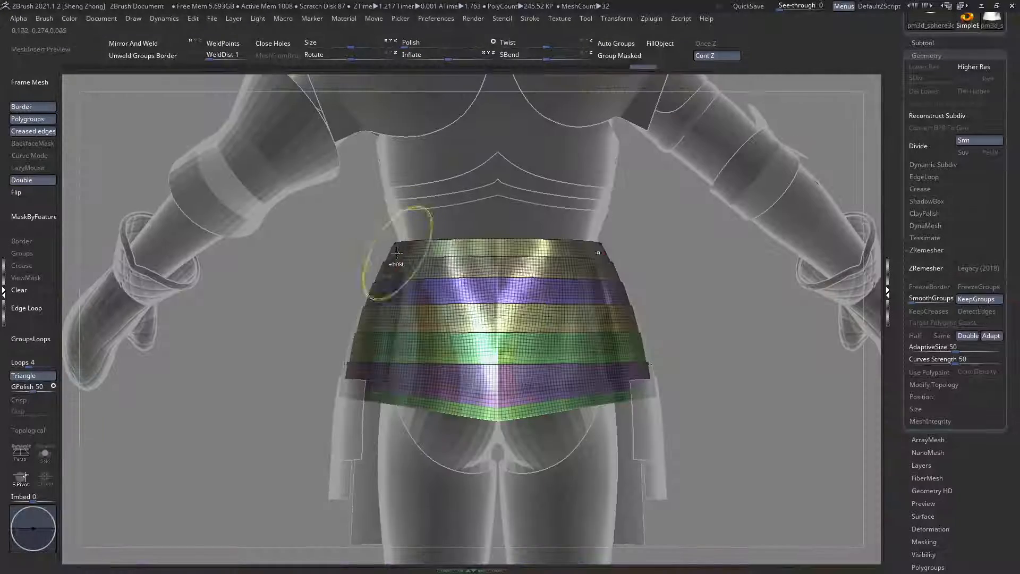
left_click_drag(239, 184, 497, 465, "ctrl+alt+shift")
left_click_drag(256, 184, 497, 460, "ctrl+shift")
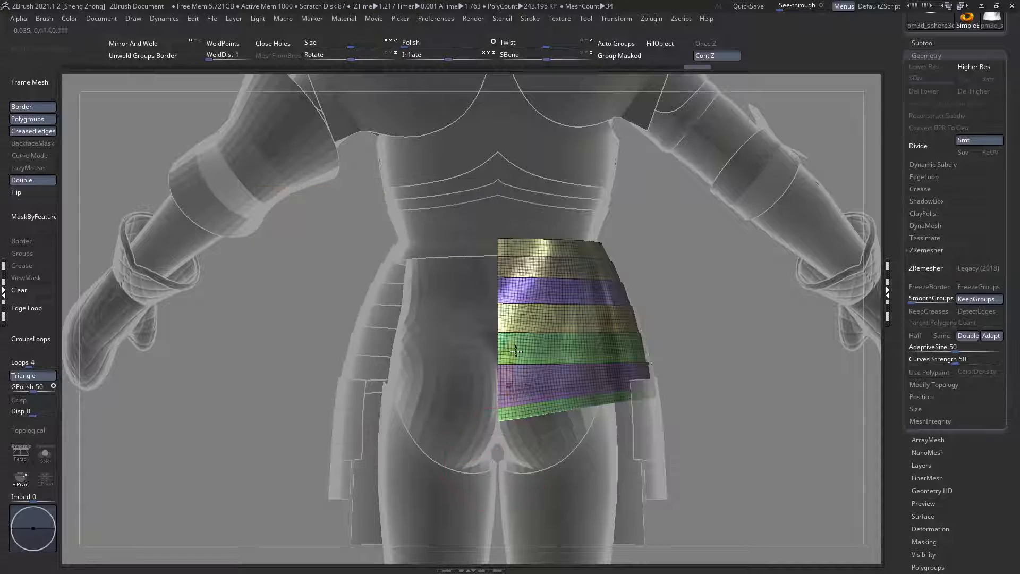
right_click_drag(505, 340, 347, 196, "ctrl")
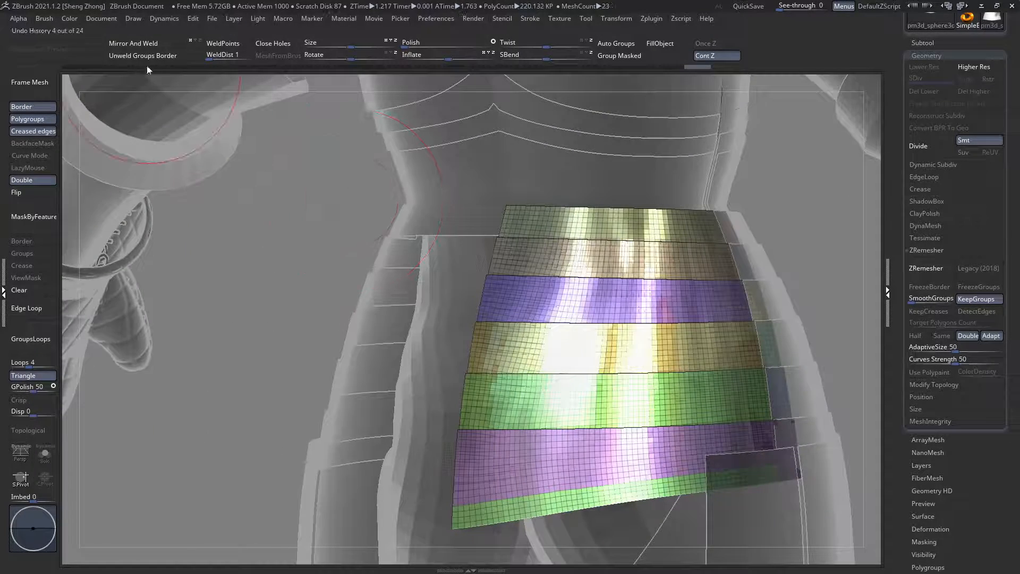
right_click_drag(100, 202, 293, 222)
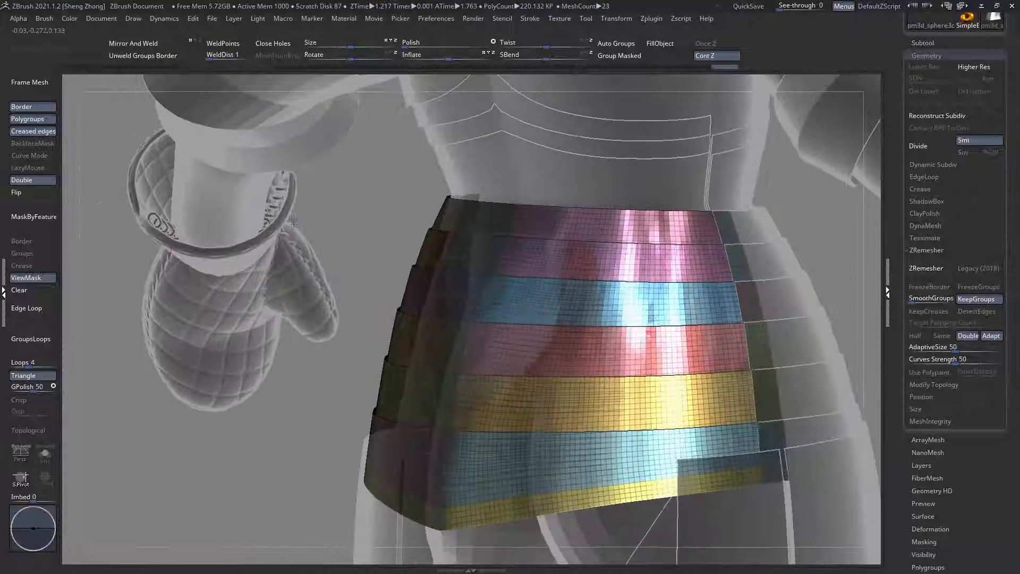
left_click(30, 294)
Step: Isolate the waist strip at the back that has a notch in its lower edge at the centre line
right_click_drag(328, 287, 437, 289, "ctrl")
right_click_drag(525, 307, 496, 266, "ctrl")
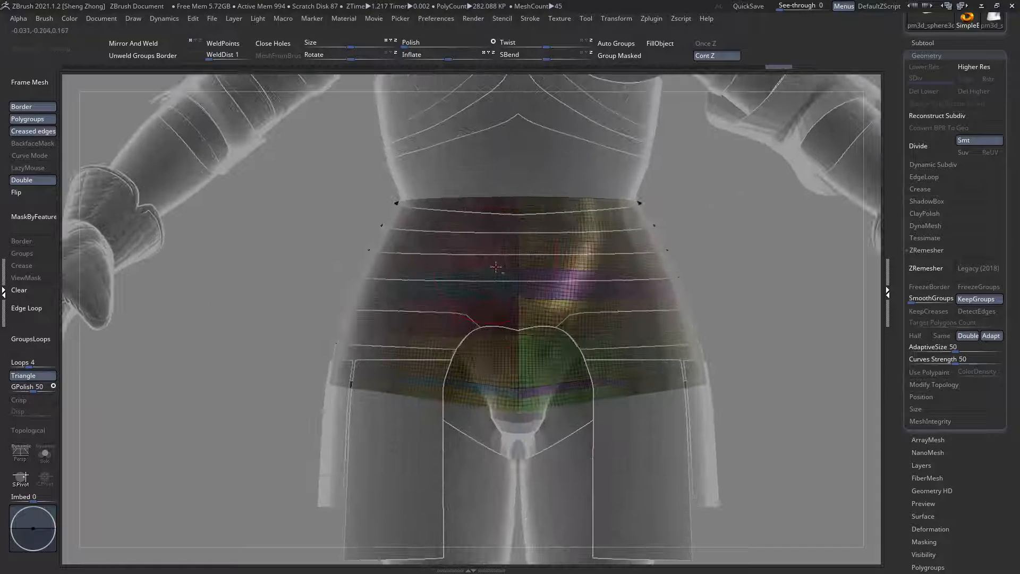
left_click(495, 265, "alt")
right_click_drag(499, 366, 455, 244)
left_click(500, 271, "alt")
left_click(453, 241, "ctrl+shift")
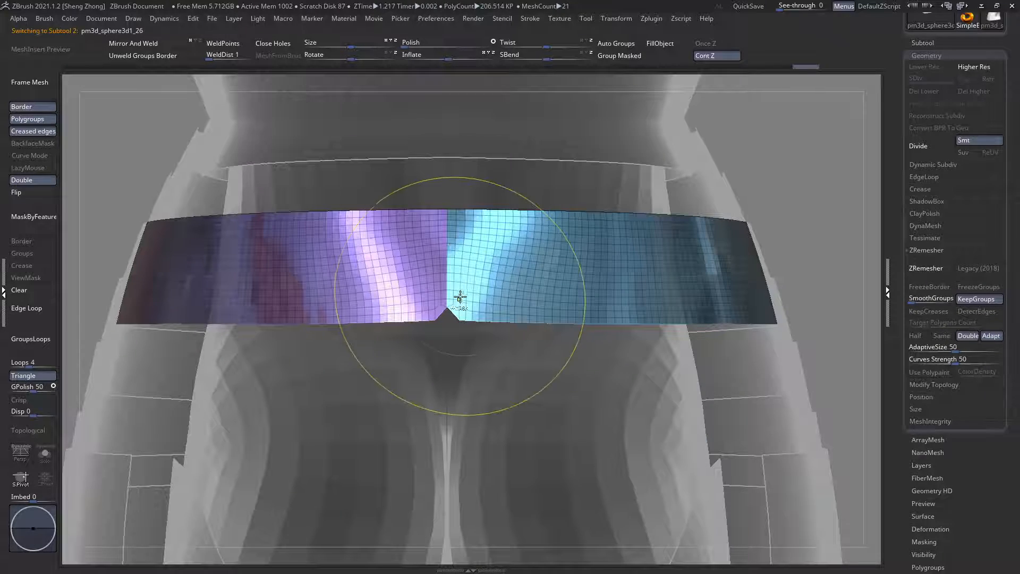
right_click_drag(458, 298, 450, 257, "ctrl")
Step: Try to close the notch in the strip's lower edge by pulling its points towards the centre, with Mirror and Weld
key("space")
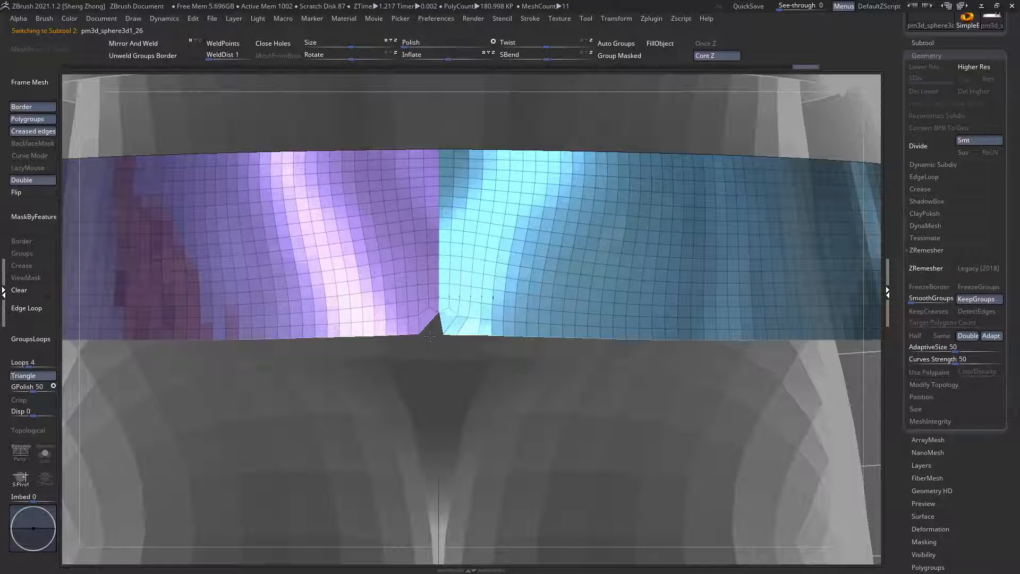
mouse_move(455, 332)
right_mouse_down()
mouse_move(447, 338)
mouse_move(454, 318)
right_mouse_up()
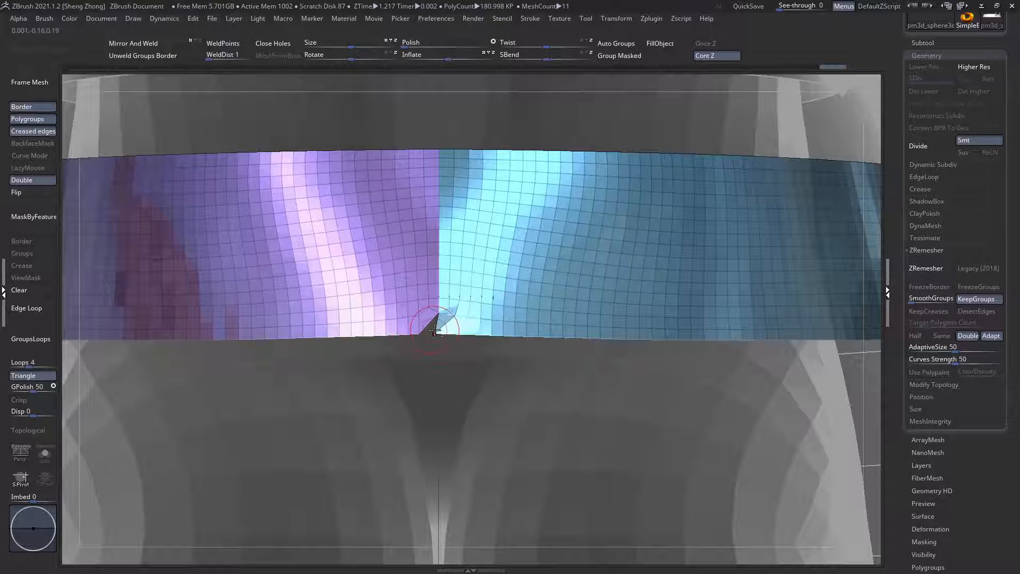
right_click_drag(435, 330, 499, 392, "ctrl")
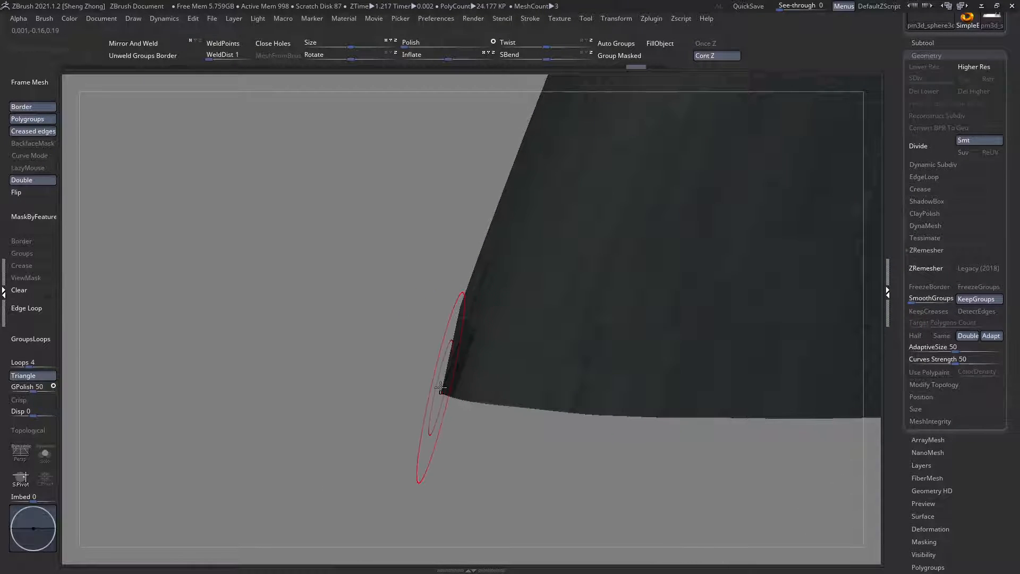
right_click(413, 323)
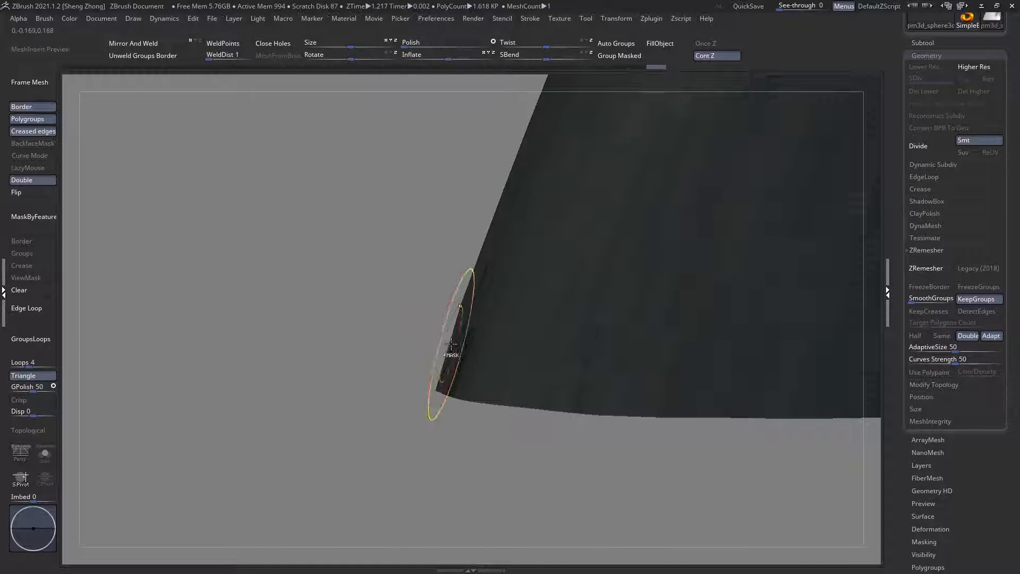
right_click_drag(442, 353, 462, 323)
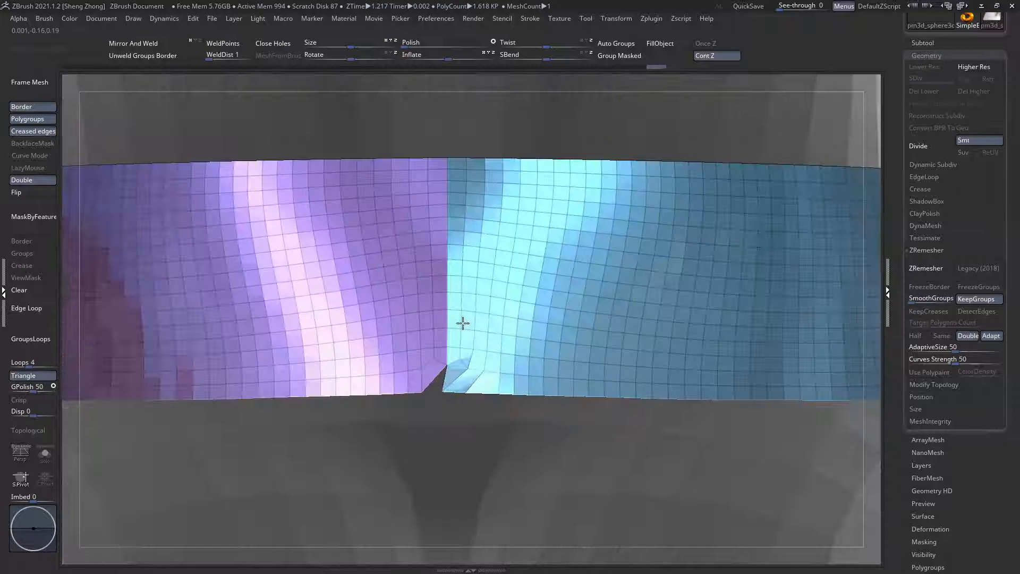
left_click(132, 47)
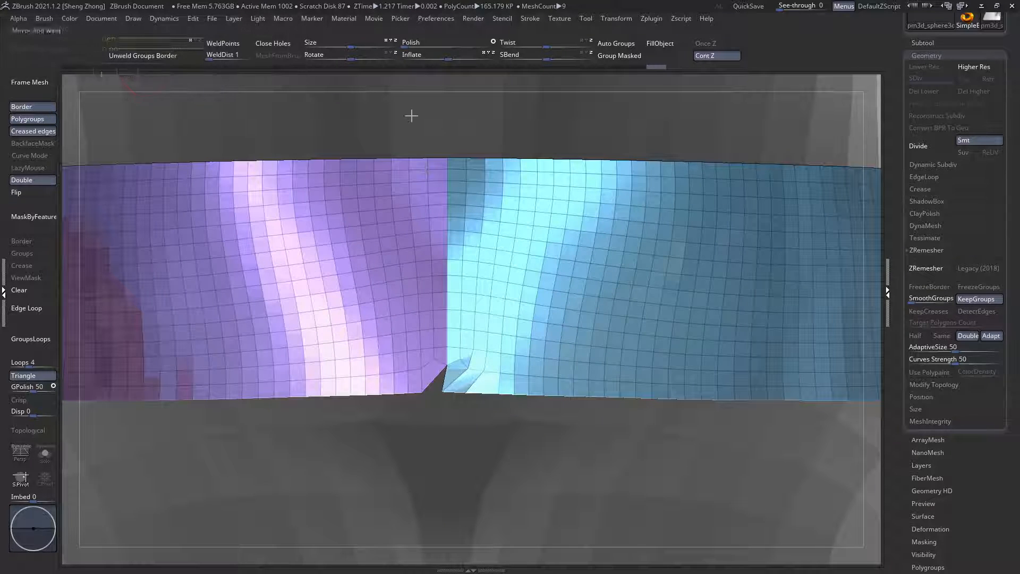
Step: Show all the waist plates and mirror and weld them across the centre line to match both halves
left_click(519, 129, "ctrl+shift")
right_click_drag(500, 221, 261, 120, "ctrl")
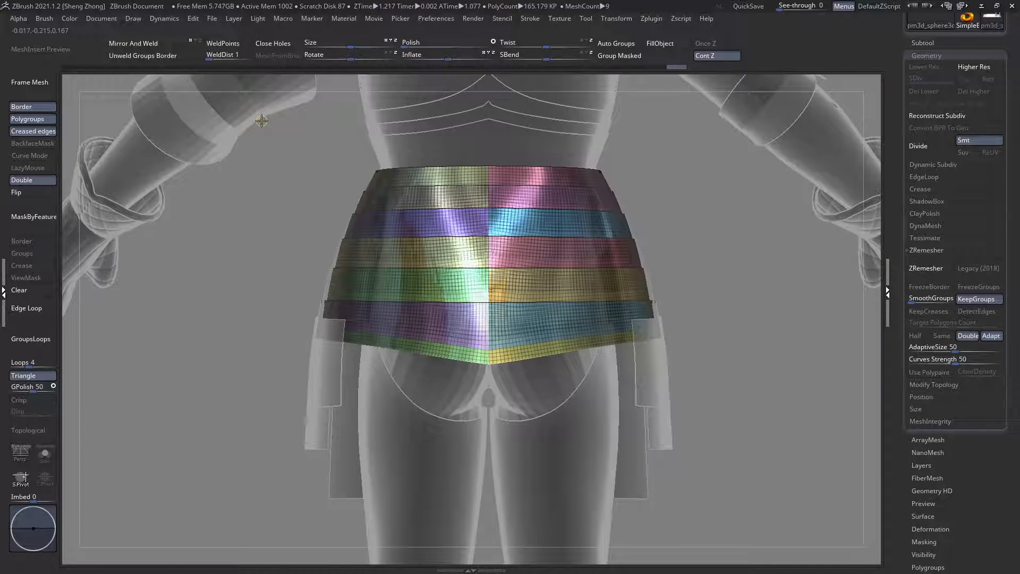
left_click(171, 43)
left_click_drag(232, 108, 528, 269, "ctrl+shift")
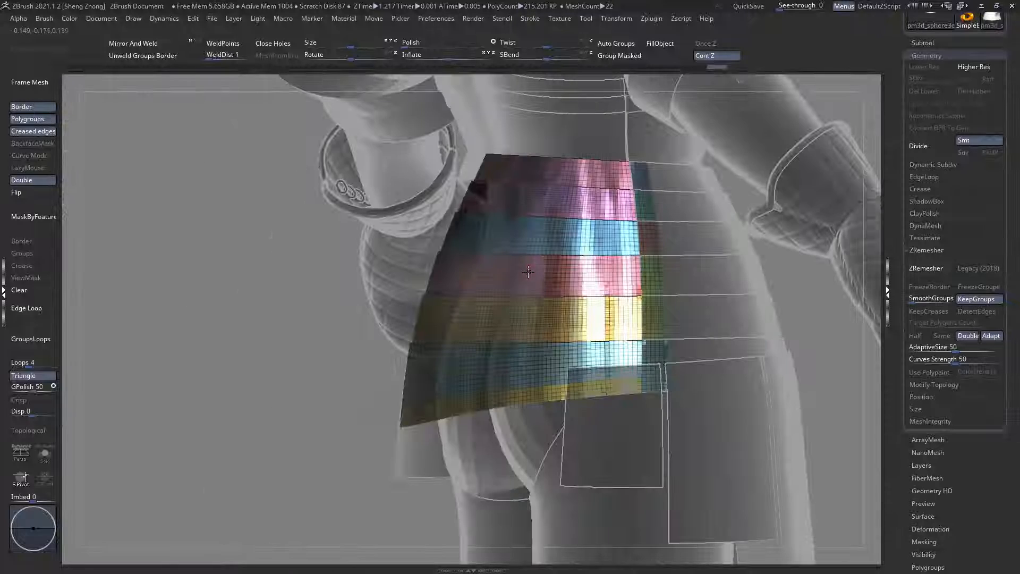
right_click_drag(536, 308, 425, 297)
left_click(155, 55)
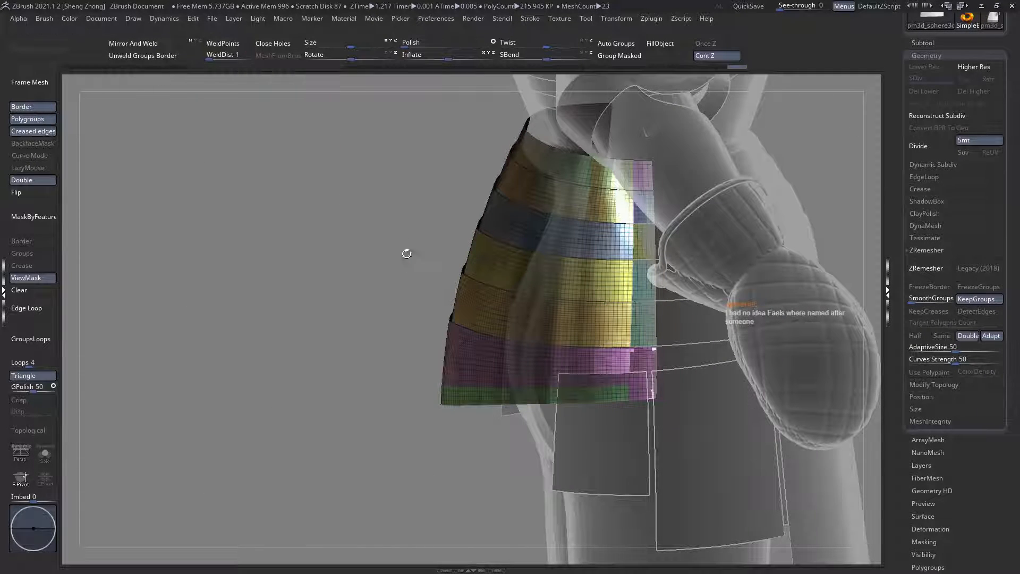
right_click_drag(472, 279, 497, 275)
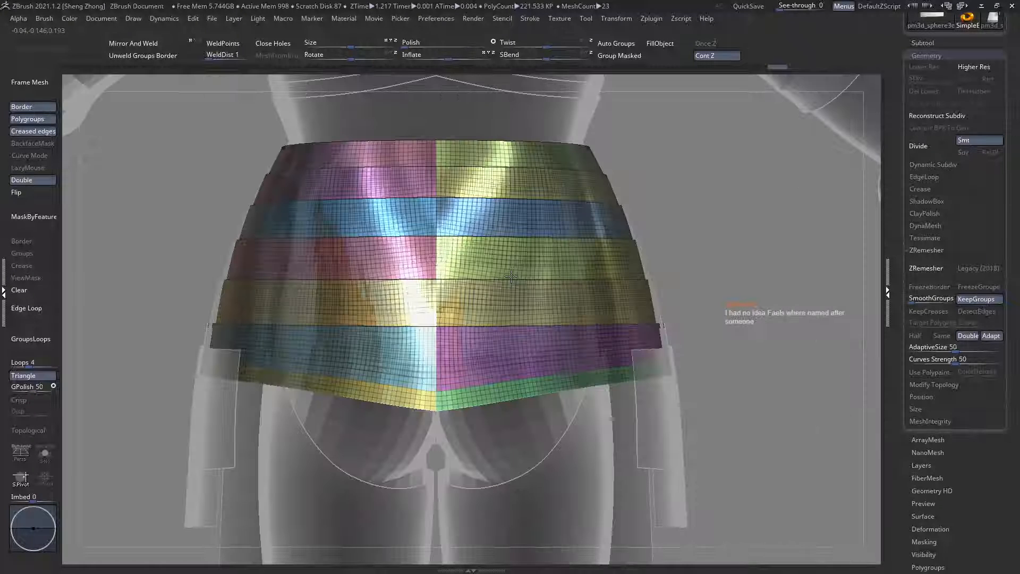
Step: Remesh the waist plates with ZRemesher set to Same and show them alone in Solo mode
left_click(928, 273)
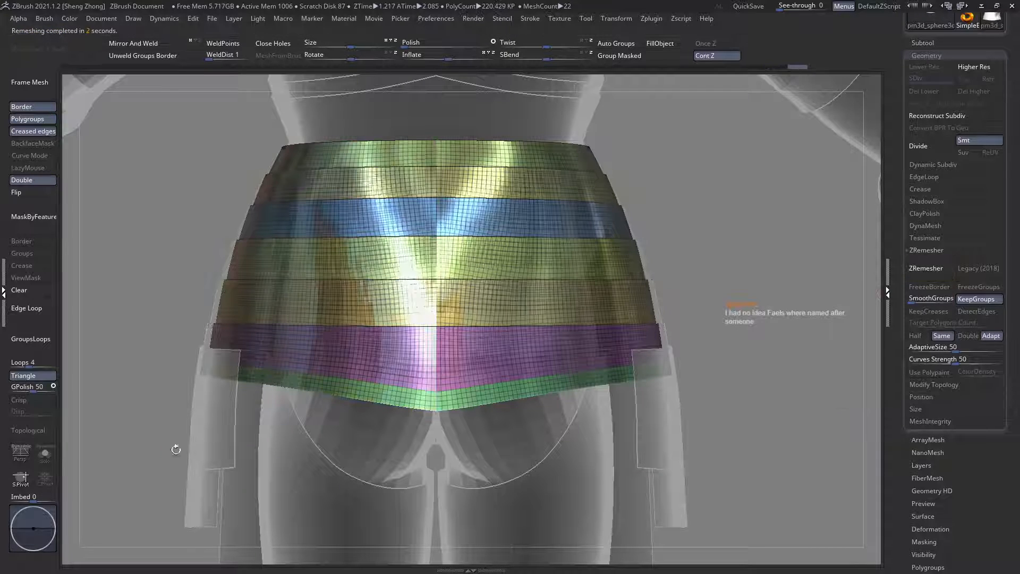
left_click(46, 453)
right_click_drag(200, 340, 596, 326)
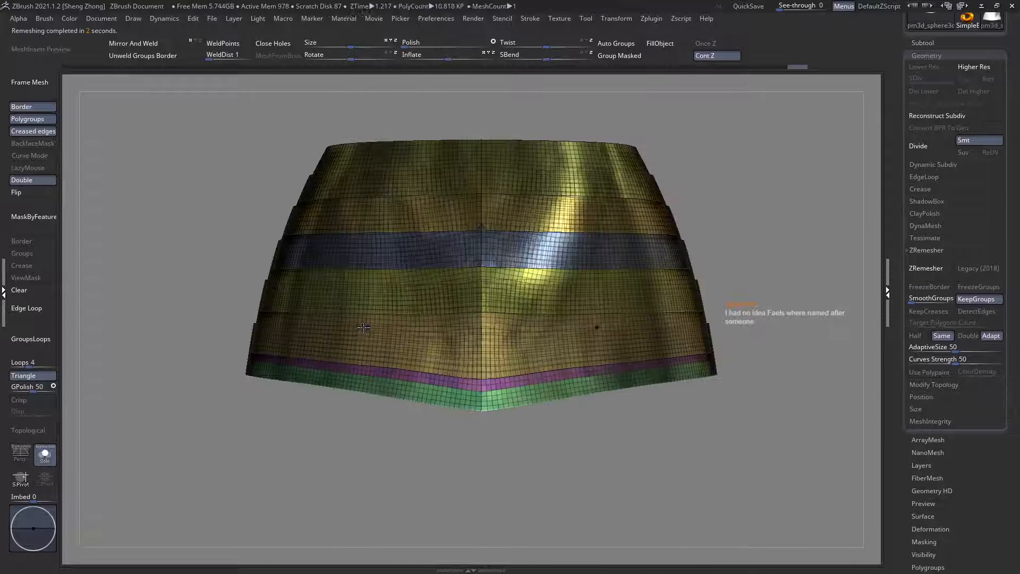
key("shift+f")
key("shift+f")
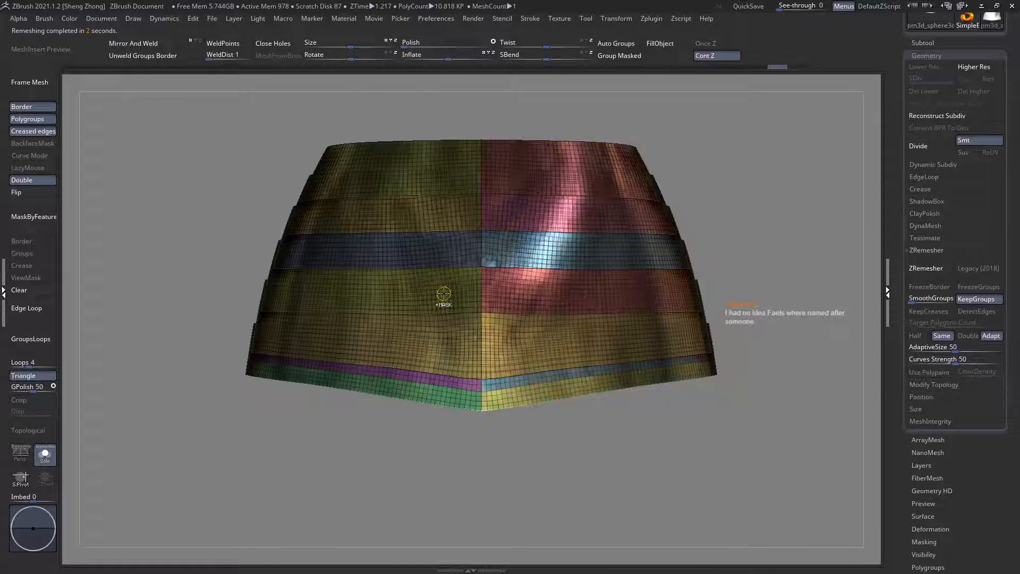
Step: Rerun ZRemesher on the soloed waist plates and check the surface with and without wireframe
left_click(934, 272)
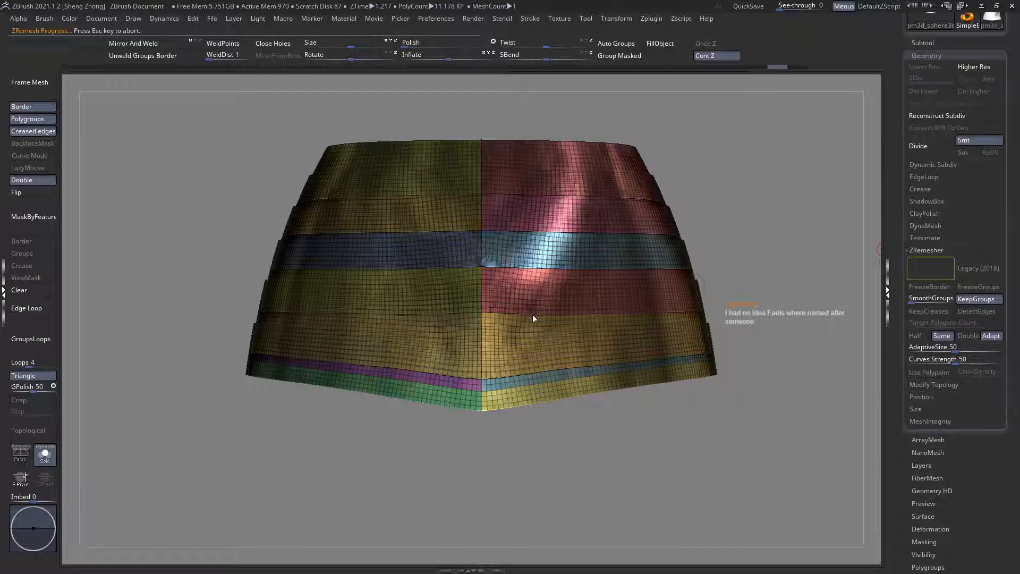
right_click_drag(476, 244, 228, 101)
key("shift+f")
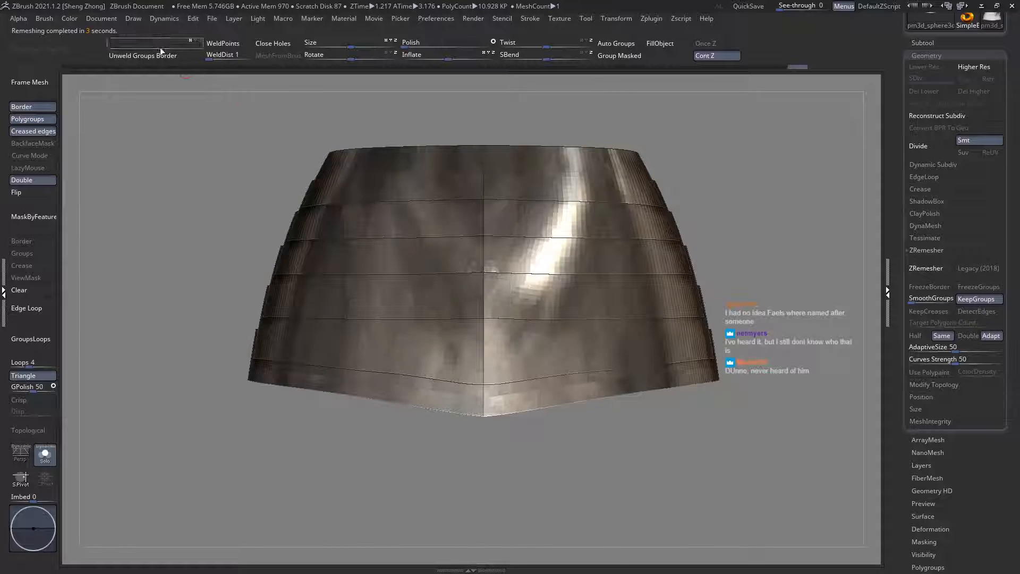
key("shift+f")
right_click_drag(494, 250, 647, 418)
right_click_drag(607, 392, 323, 231, "ctrl")
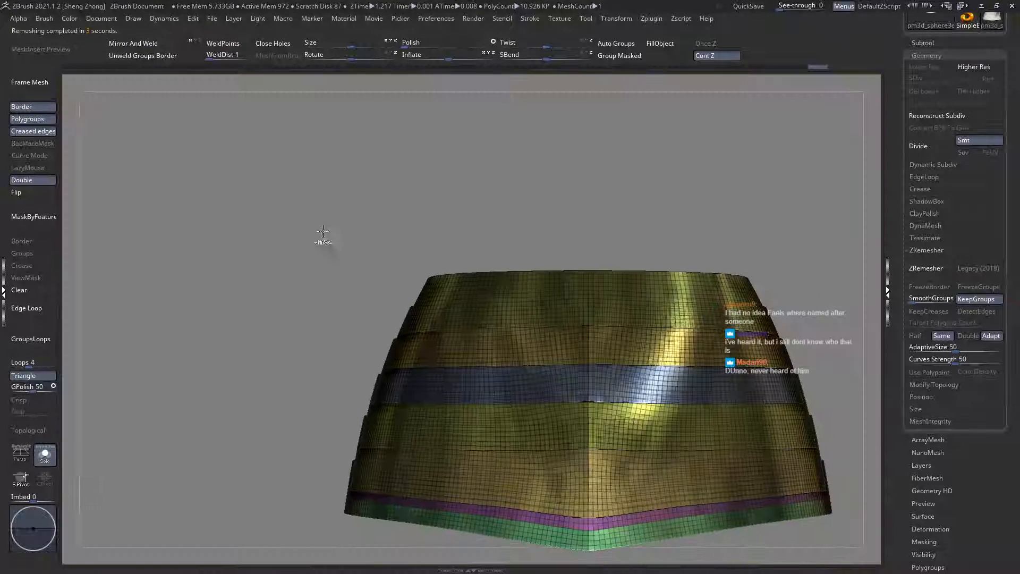
Step: Mask one half of the pointed waist plates, split the strips into separate polygroups at the centre line, and clear the mask
right_click_drag(479, 353, 430, 302, "alt")
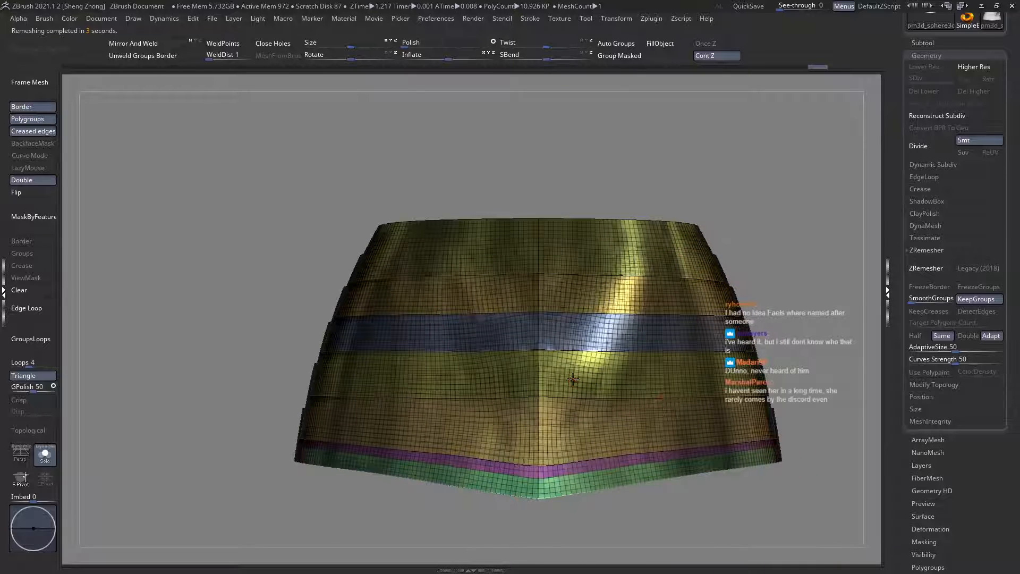
left_click_drag(212, 163, 535, 558, "ctrl+shift")
left_click(109, 57)
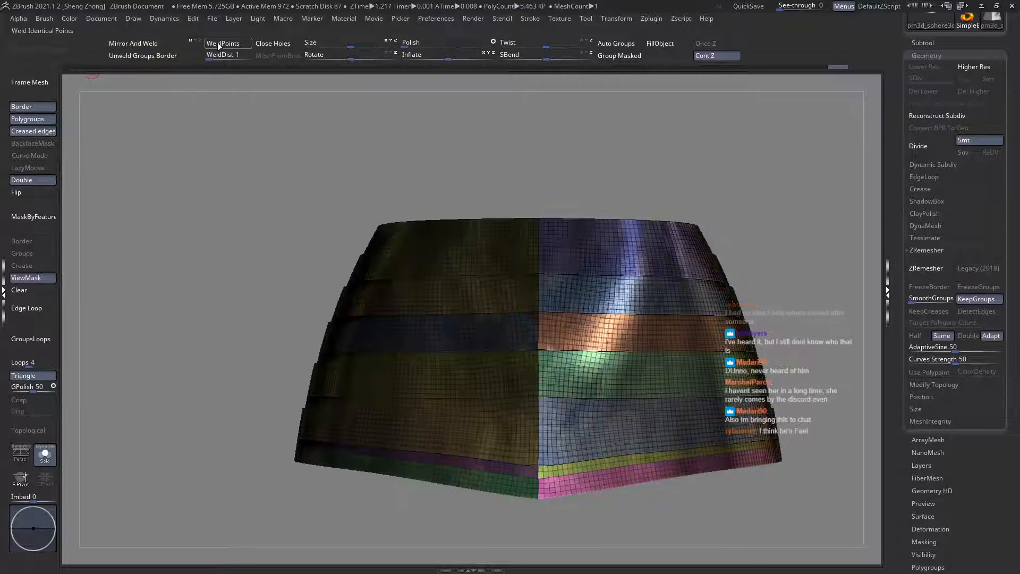
left_click(20, 291)
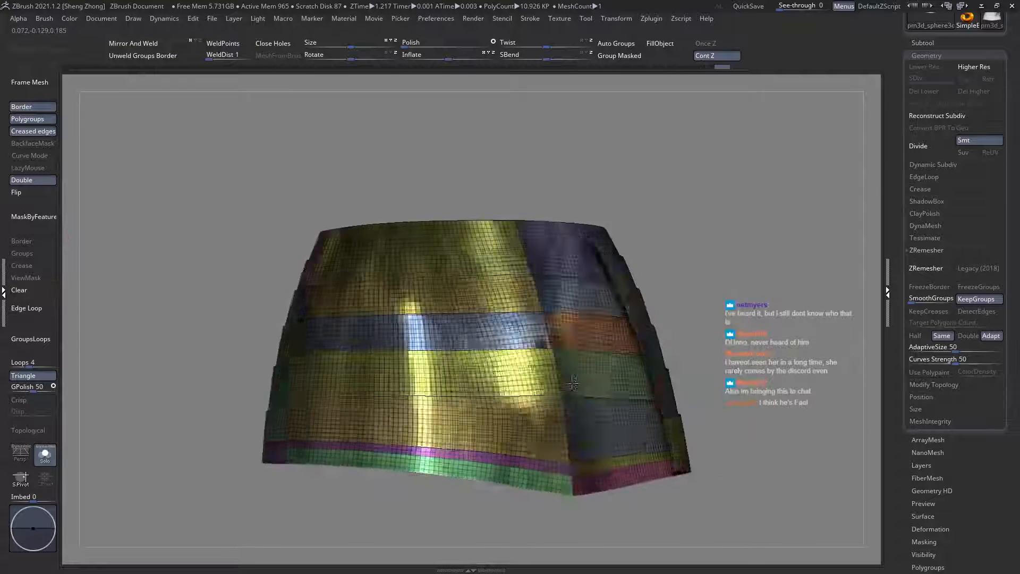
right_click_drag(643, 360, 531, 362, "alt")
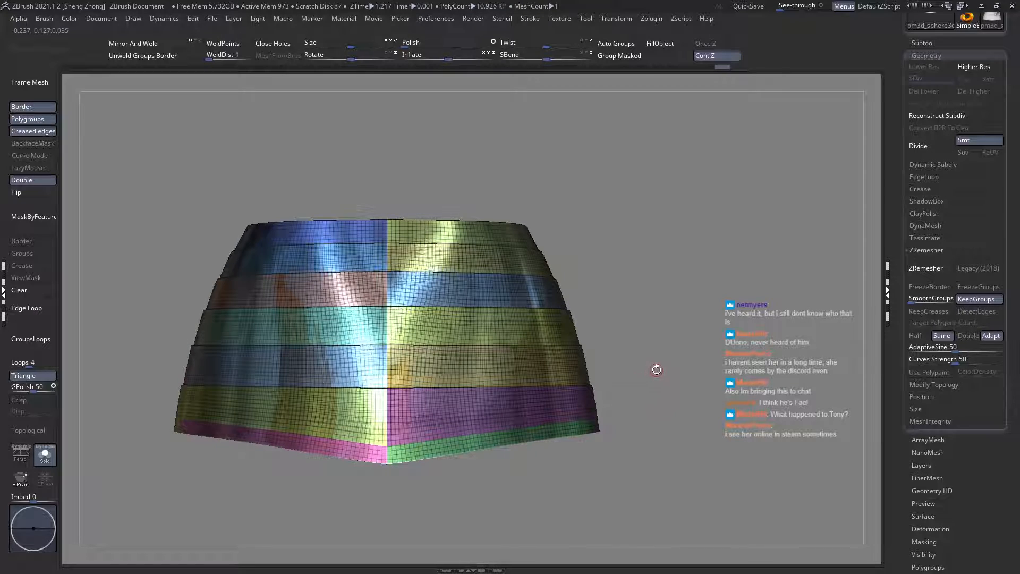
right_click_drag(626, 334, 670, 317, "alt")
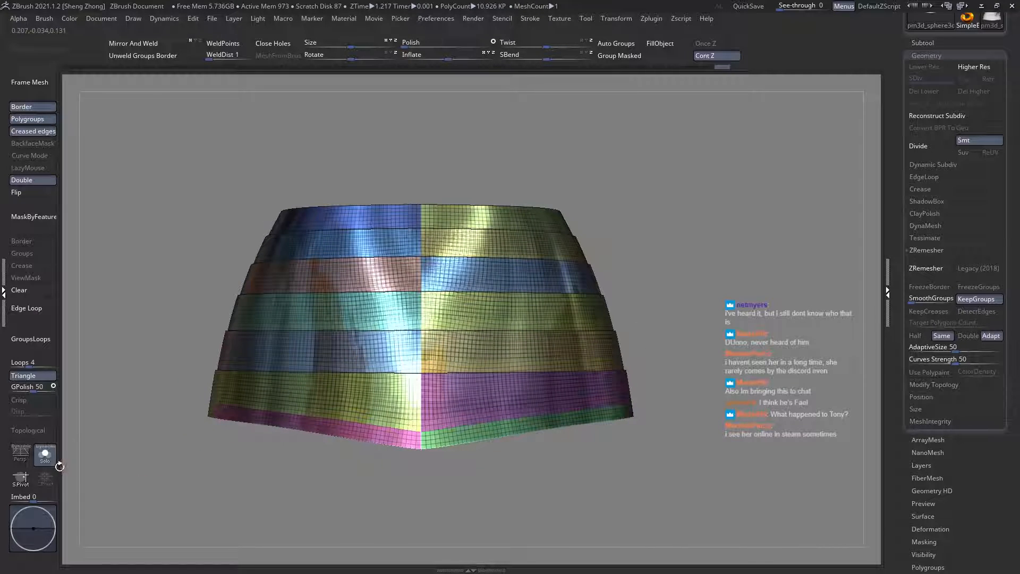
Step: Leave Solo mode, select the waist plates with the arched cutout, and remesh them with ZRemesher set to Double
left_click(47, 457)
right_click_drag(685, 411, 475, 409)
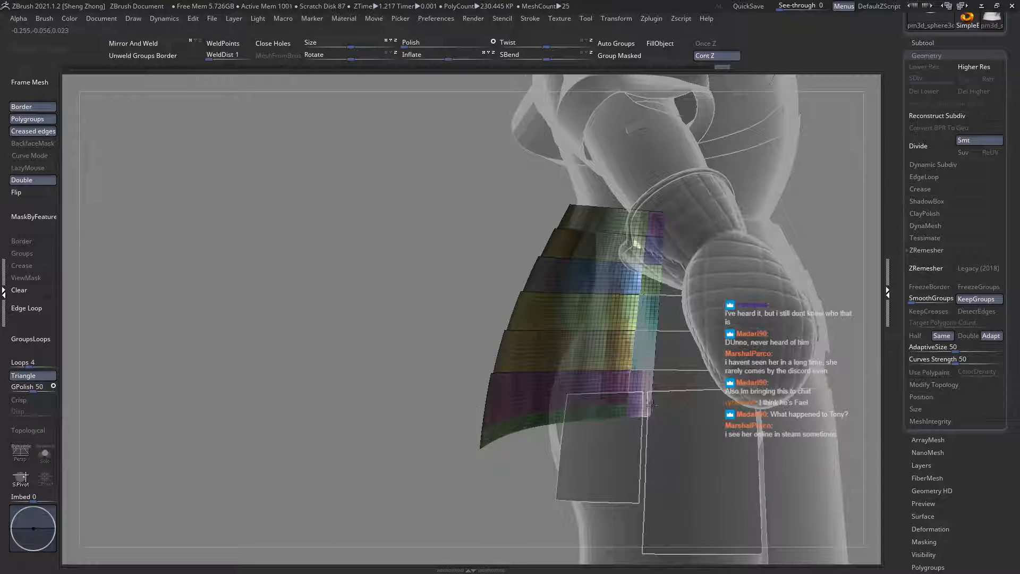
right_click_drag(675, 394, 609, 393, "alt")
left_click(611, 383, "alt")
right_click_drag(738, 396, 564, 388, "shift")
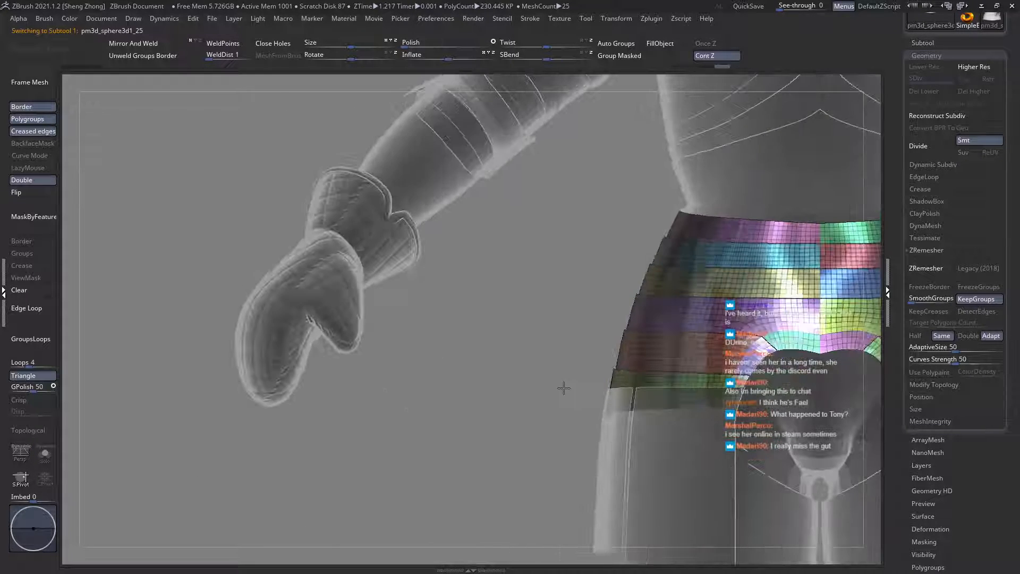
right_click_drag(713, 354, 484, 351, "alt")
right_click_drag(655, 323, 670, 347, "ctrl")
left_click(967, 335)
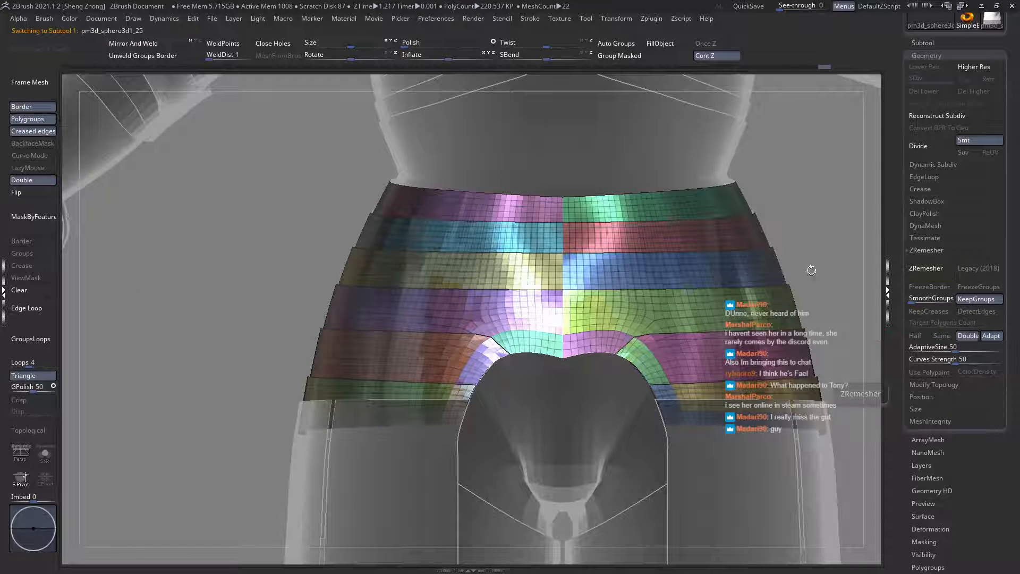
right_click_drag(867, 298, 805, 300, "alt")
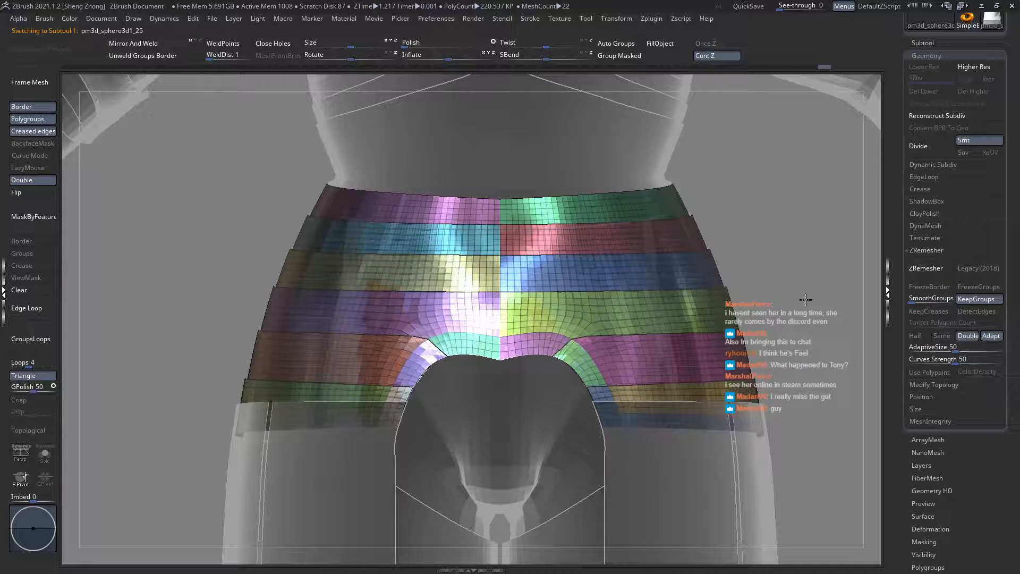
left_click(924, 269)
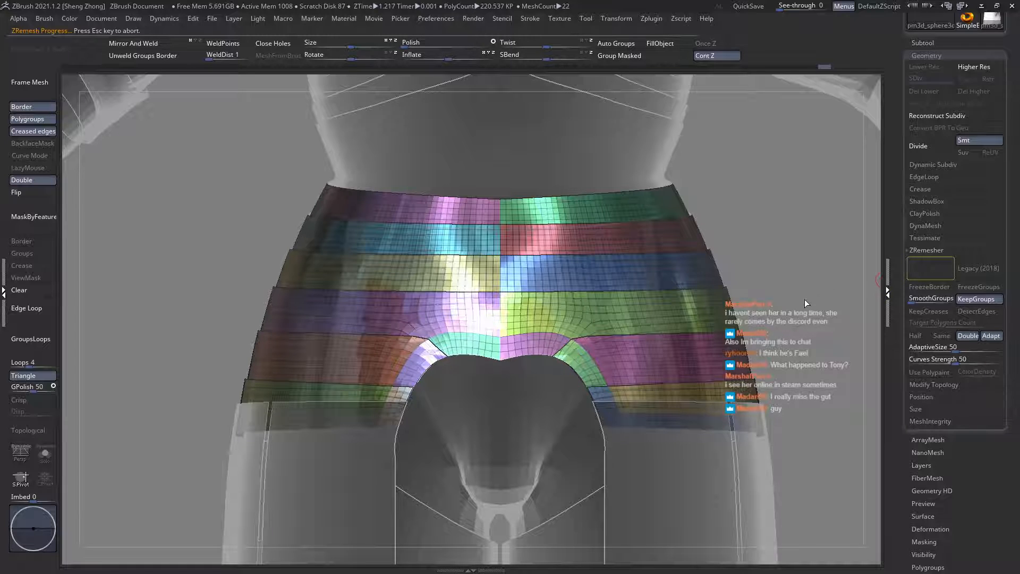
Step: Solo the arched waist plates and examine their remeshed surface and upper edge with and without wireframe
right_click_drag(479, 283, 524, 287)
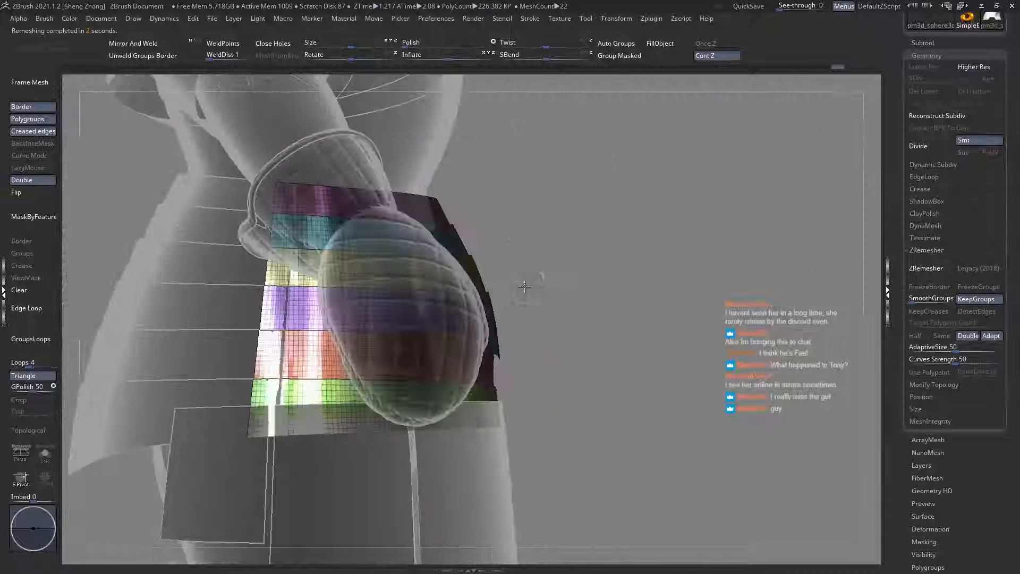
right_click_drag(389, 322, 462, 305)
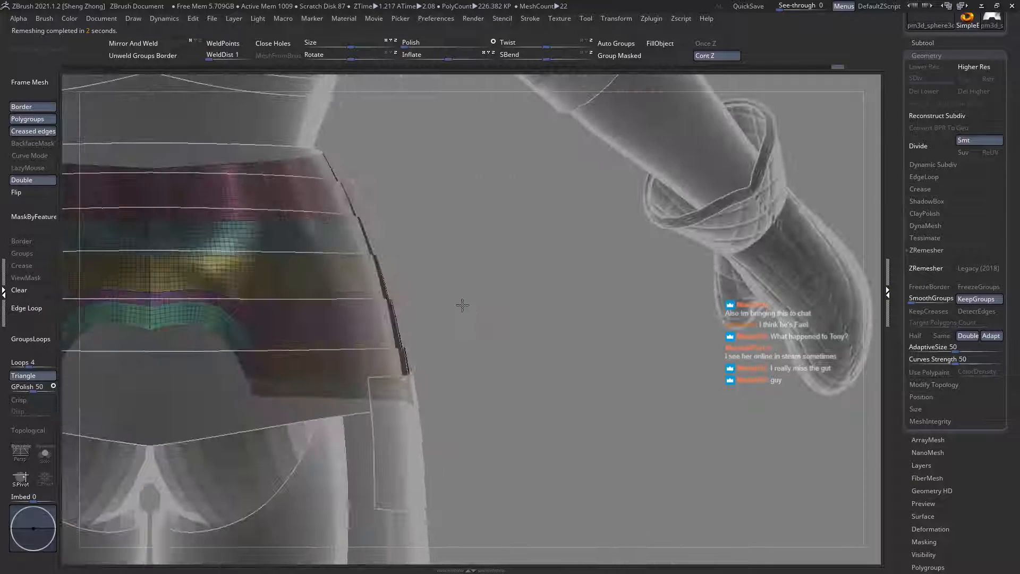
right_click_drag(260, 294, 88, 405)
left_click(45, 455)
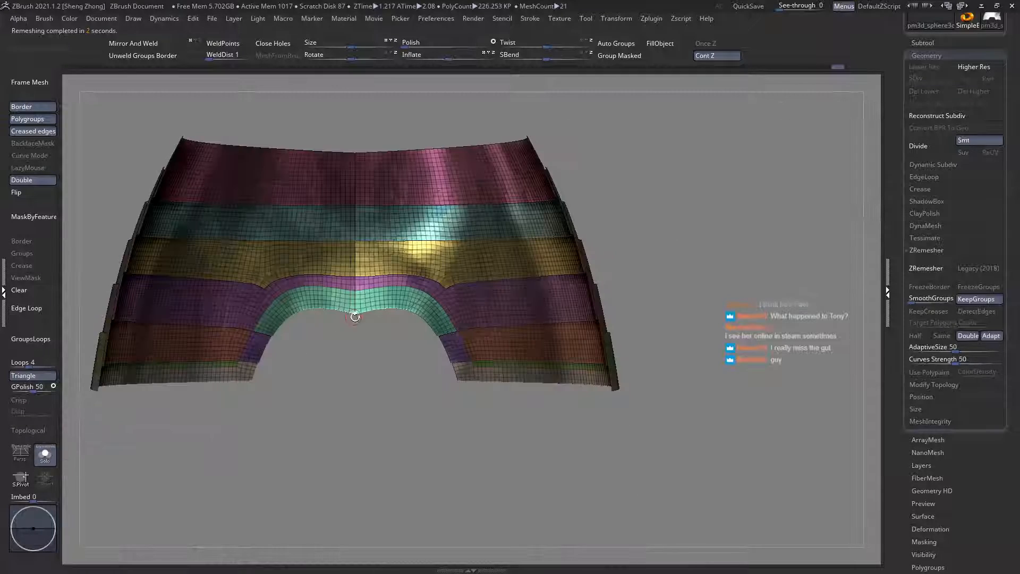
right_click_drag(353, 314, 491, 323)
key("shift+f")
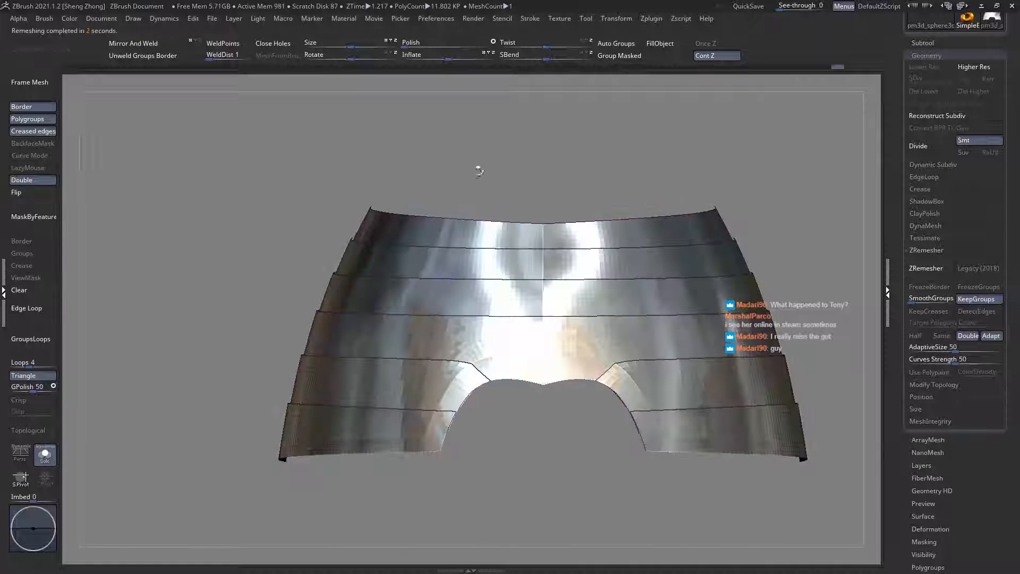
right_click_drag(522, 249, 420, 308, "ctrl")
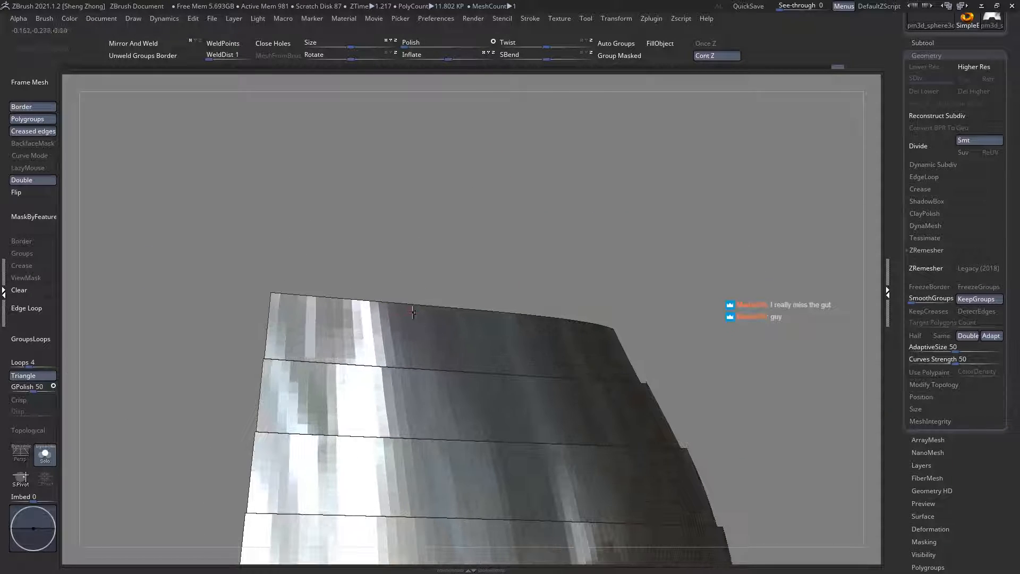
key("shift+f")
right_click_drag(483, 303, 413, 323)
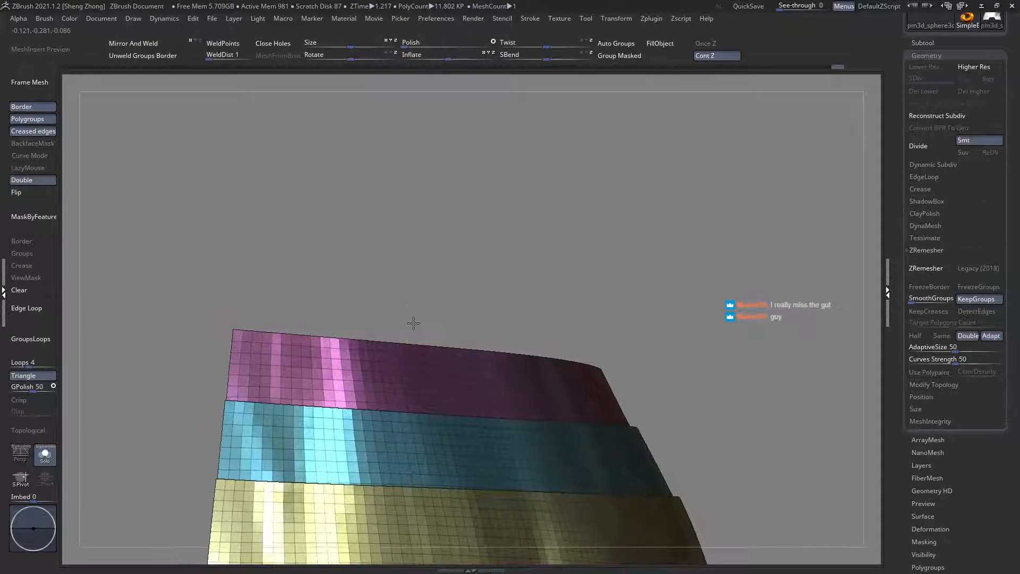
Step: Try to add a thin strip along the upper edge of the arched waist plates with a curve brush
right_click(342, 314)
key("b")
key("c")
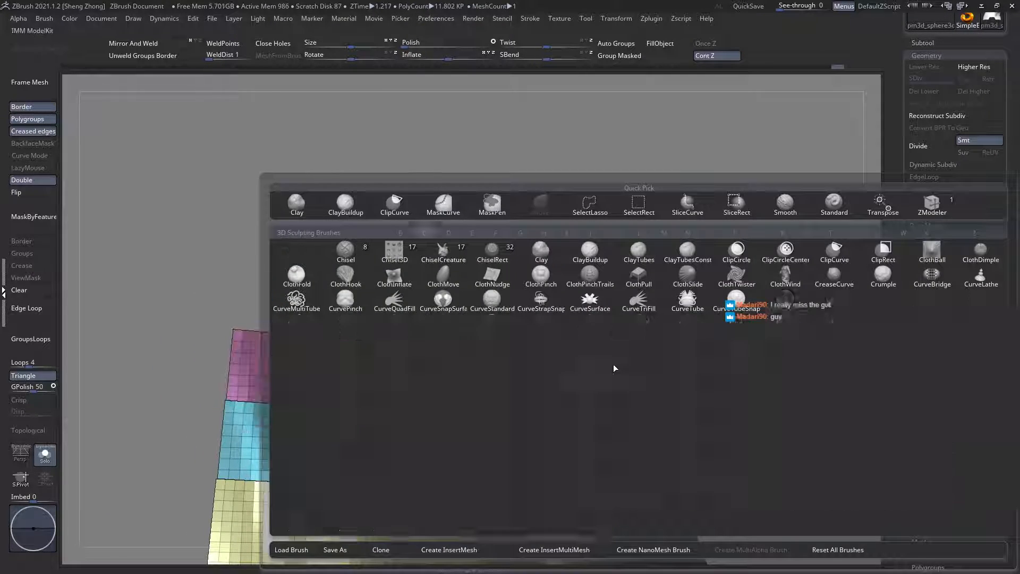
key("b")
mouse_move(629, 399)
right_mouse_down("ctrl")
mouse_move(448, 382)
mouse_move(215, 338)
right_mouse_up("ctrl")
mouse_move(150, 317)
left_mouse_down("ctrl+shift")
mouse_move(615, 339)
mouse_move(711, 368)
left_mouse_up("ctrl+shift")
right_click(455, 303)
key("b")
key("s")
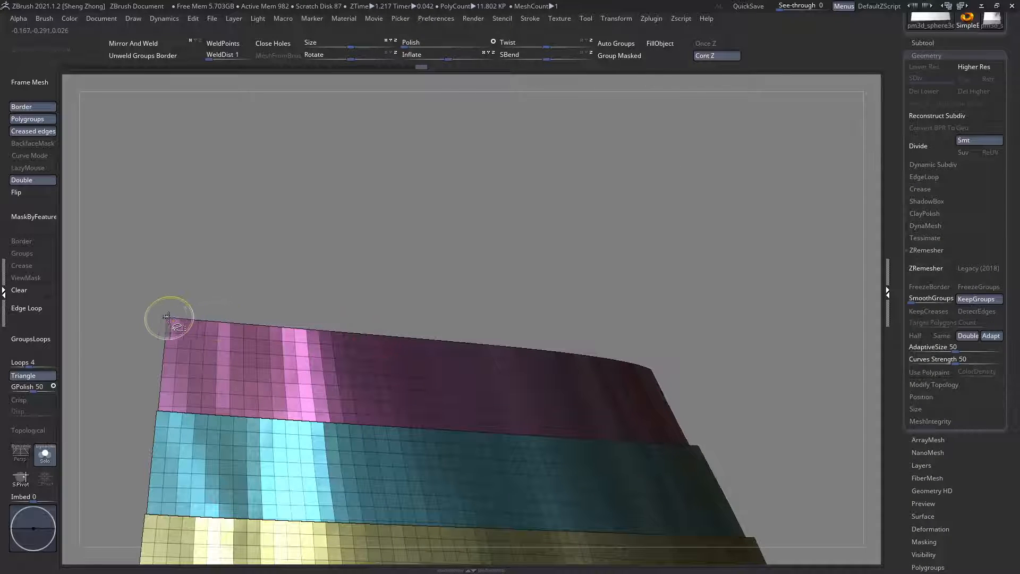
left_click_drag(167, 318, 746, 381, "ctrl+shift")
right_click_drag(632, 384, 487, 372)
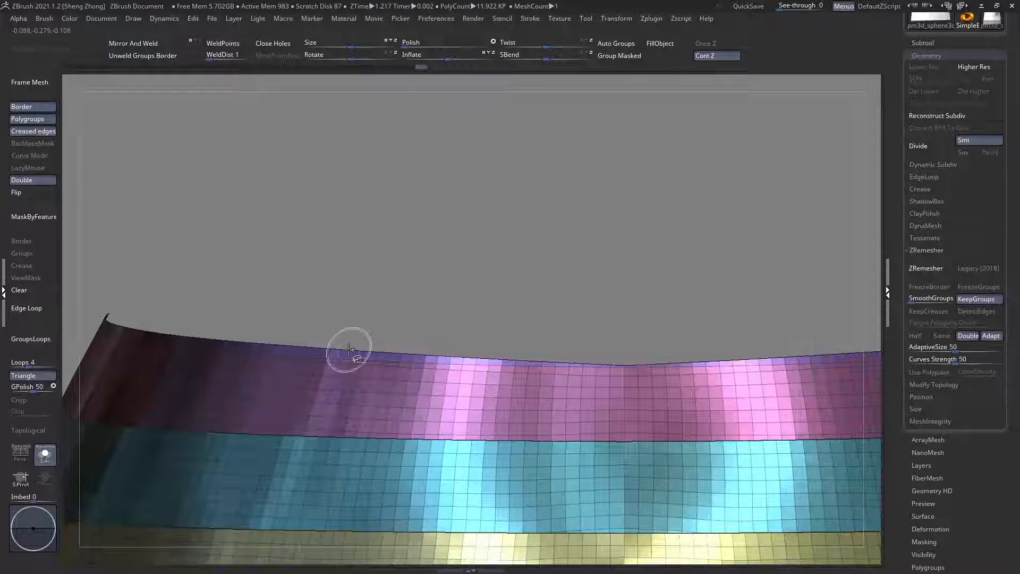
left_click(349, 350, "ctrl+shift")
left_click(349, 350, "ctrl+shift")
right_click_drag(349, 350, 214, 295, "ctrl")
right_click_drag(313, 348, 371, 353)
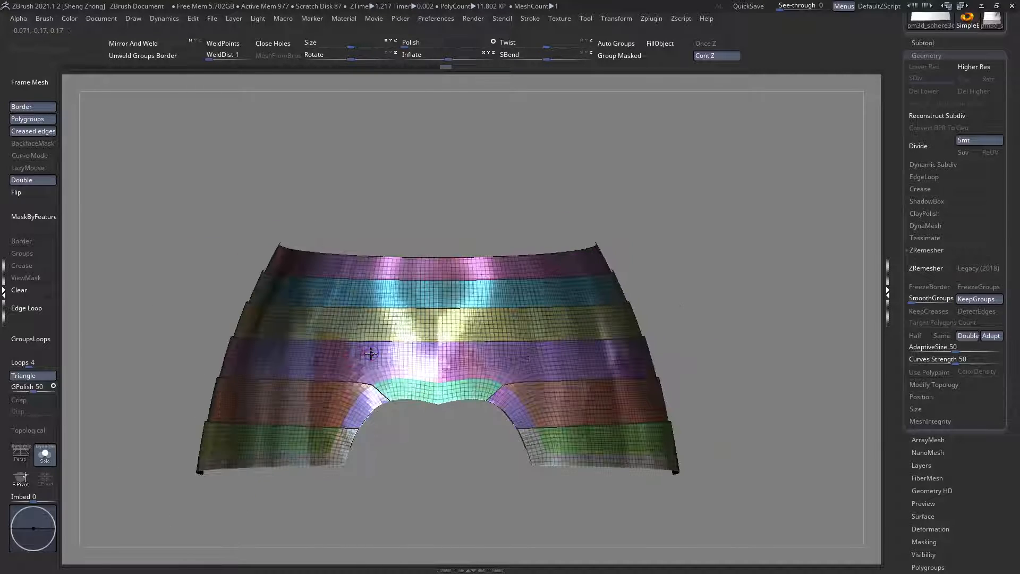
Step: Set ZRemesher to Same, leave Solo mode, and remesh the arched waist plates again
right_click_drag(507, 346, 563, 366, "ctrl")
right_click_drag(776, 342, 834, 348, "alt")
left_click(940, 338)
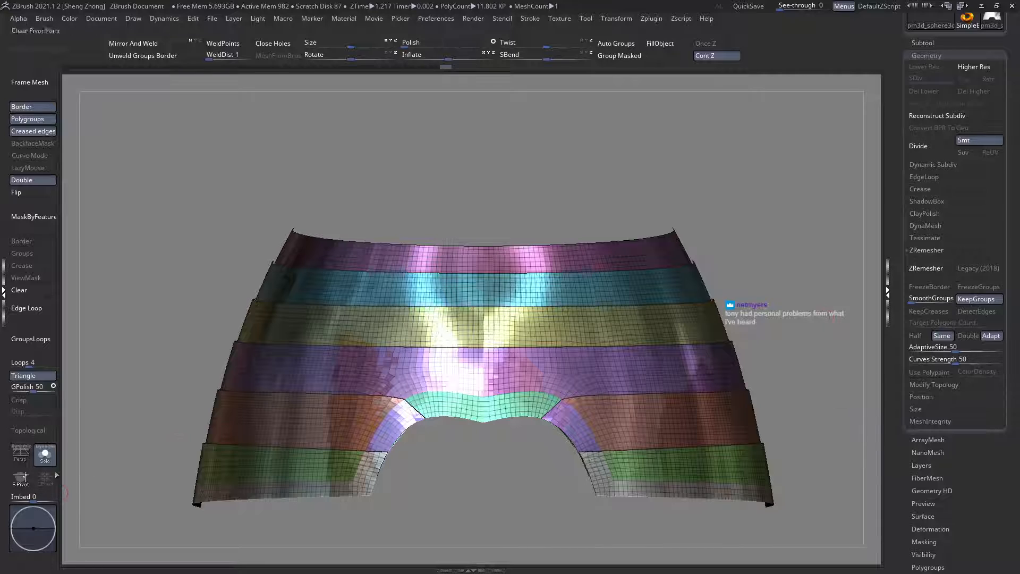
left_click(44, 453)
mouse_move(427, 389)
right_mouse_down()
mouse_move(437, 384)
mouse_move(284, 374)
mouse_move(372, 430)
mouse_move(431, 398)
right_mouse_up()
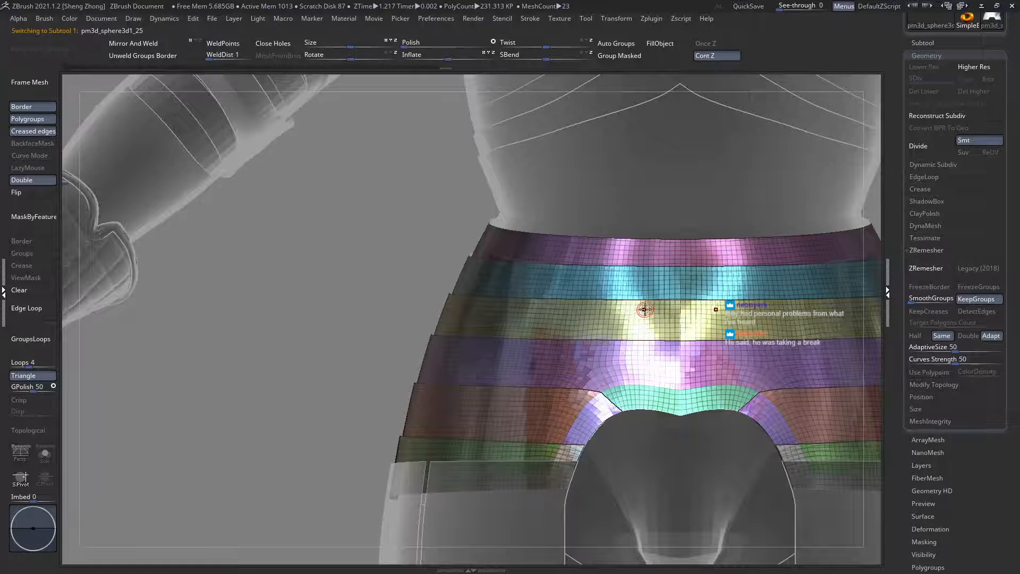
right_click_drag(691, 339, 541, 340, "alt")
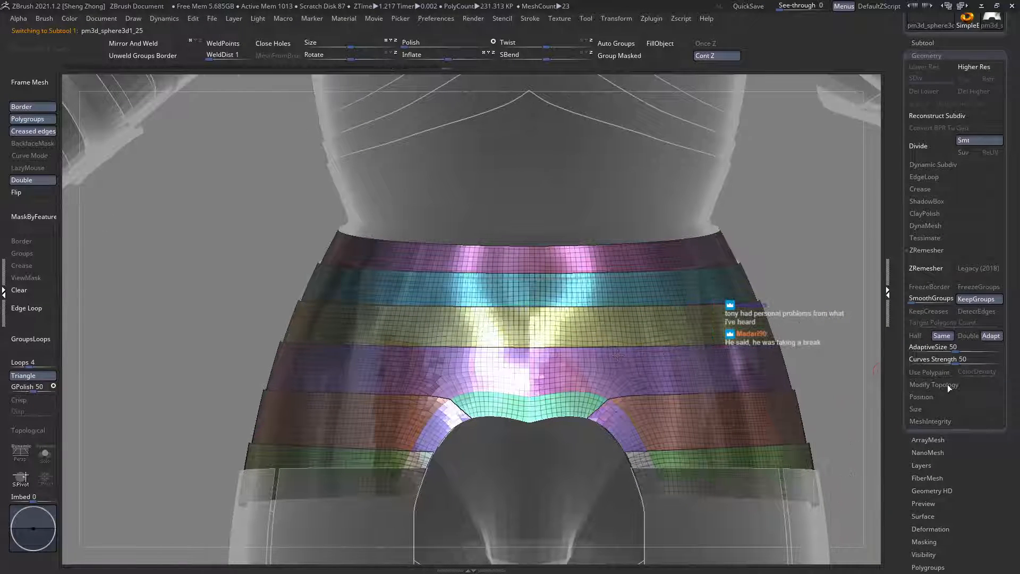
left_click(932, 272)
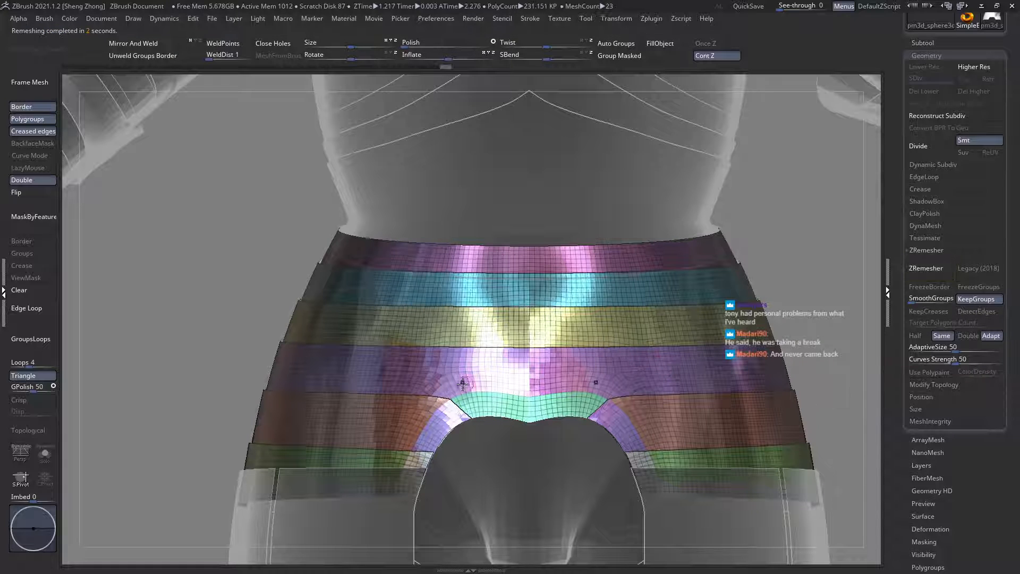
Step: Isolate the curved purple strips beside the arched cutout and try to trim their pointed upper corner with a clip curve
right_click_drag(447, 318, 458, 254, "alt")
right_click_drag(457, 399, 468, 436, "ctrl")
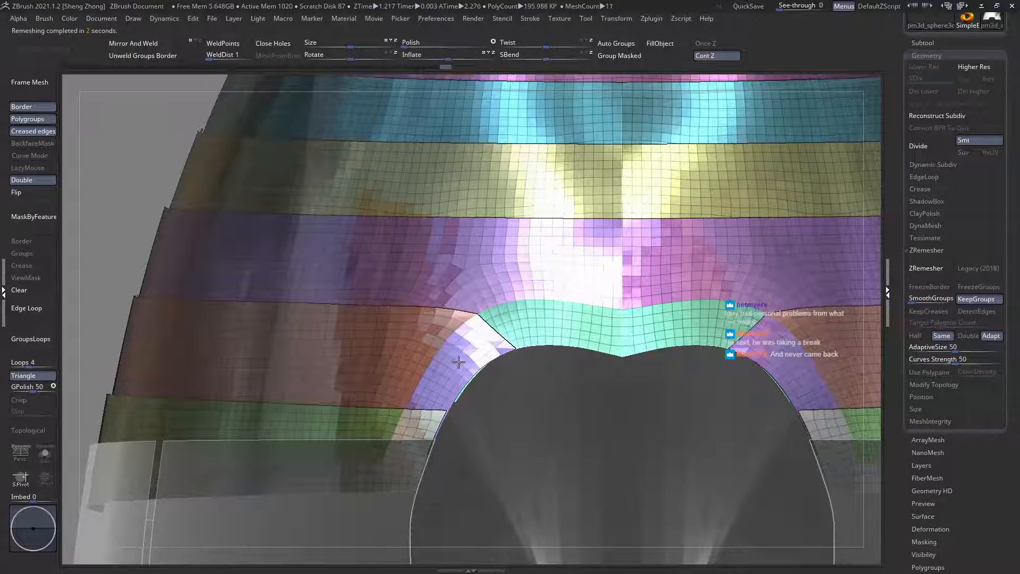
left_click(457, 360, "ctrl+shift")
mouse_move(498, 347)
right_mouse_down("ctrl")
mouse_move(536, 335)
mouse_move(530, 324)
mouse_move(485, 343)
right_mouse_up("ctrl")
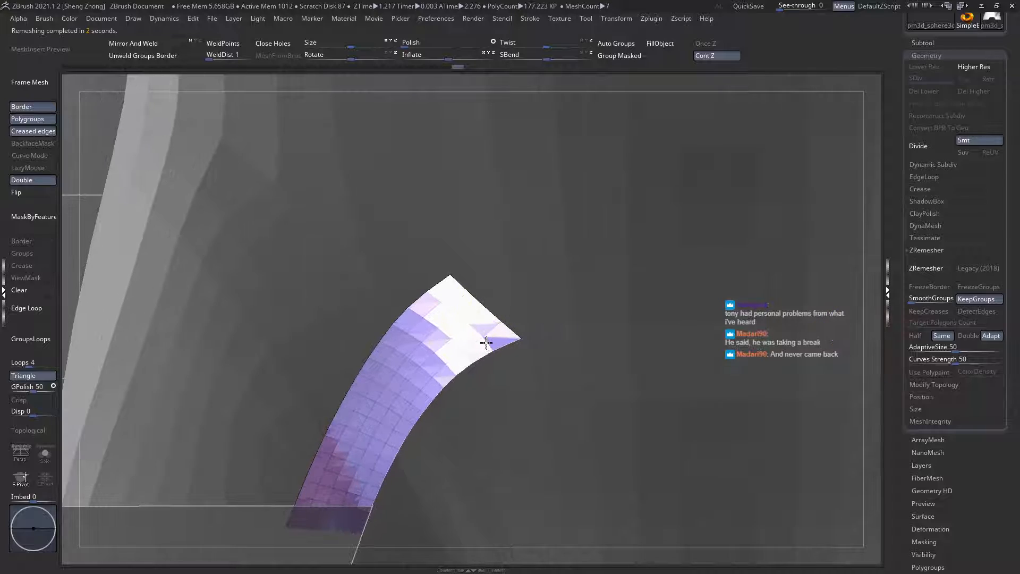
key("space")
left_click(470, 278)
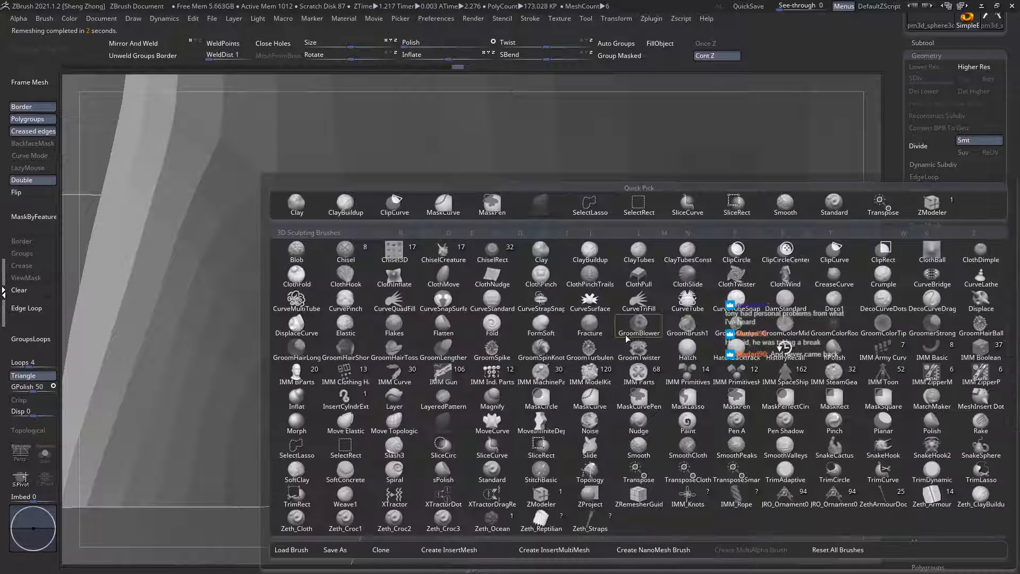
left_click(630, 341)
right_click_drag(490, 311, 385, 279, "ctrl")
right_click_drag(471, 302, 486, 232, "ctrl")
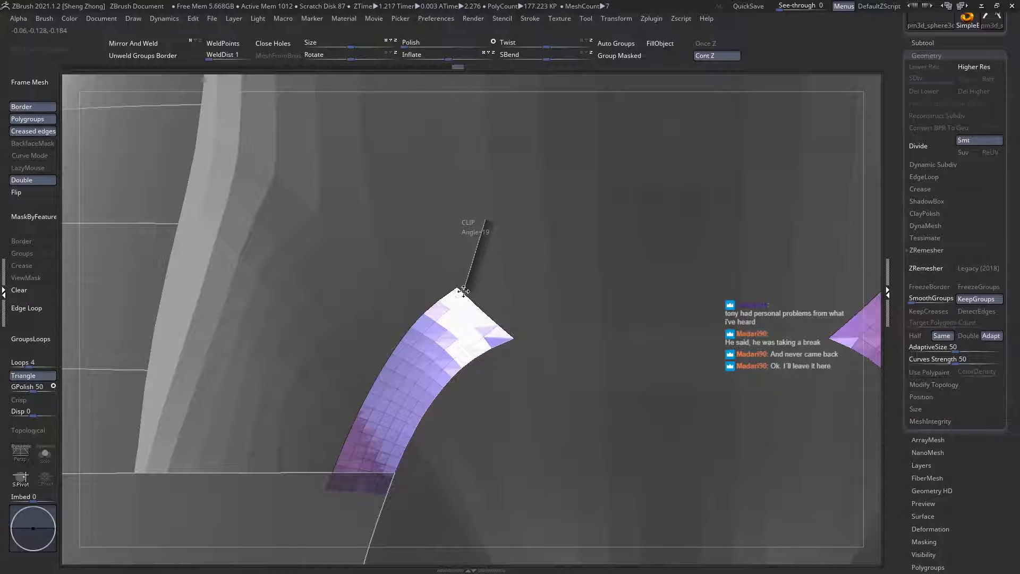
left_click_drag(463, 291, 471, 307, "ctrl+shift")
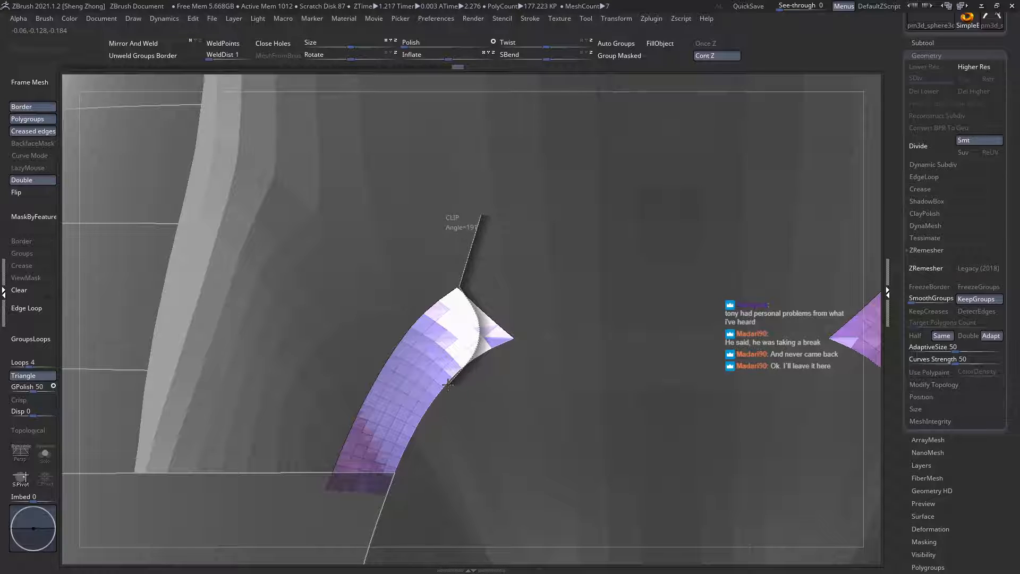
left_click_drag(448, 385, 429, 518, "ctrl+shift")
key("ctrl+z")
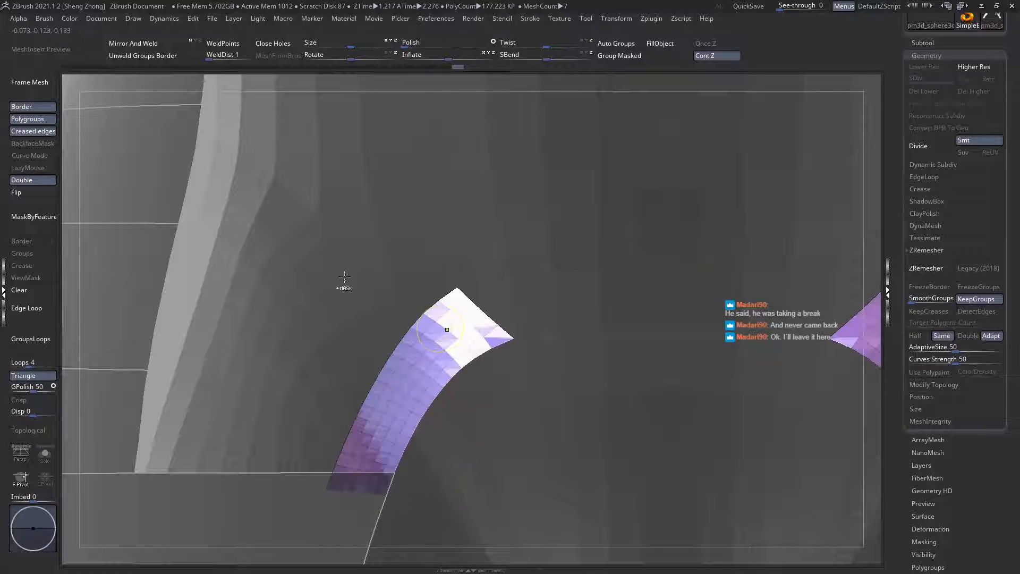
right_click_drag(344, 277, 517, 365, "ctrl")
left_click(553, 463, "ctrl+shift")
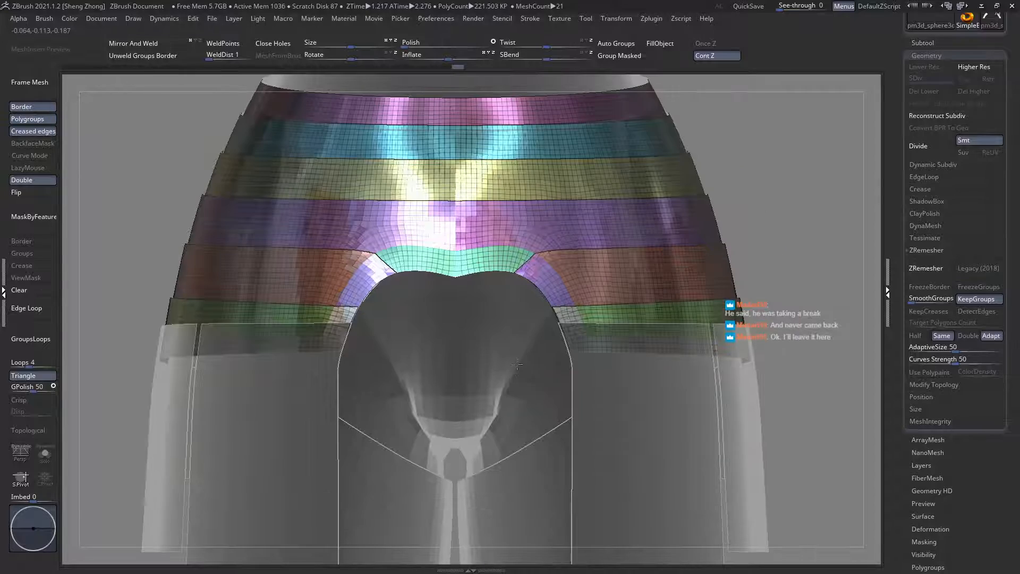
right_click_drag(505, 283, 385, 436, "ctrl")
left_click(687, 286, "ctrl+shift")
key("ctrl+z")
key("ctrl+z")
key("ctrl+shift+z")
right_click_drag(494, 361, 526, 409, "ctrl")
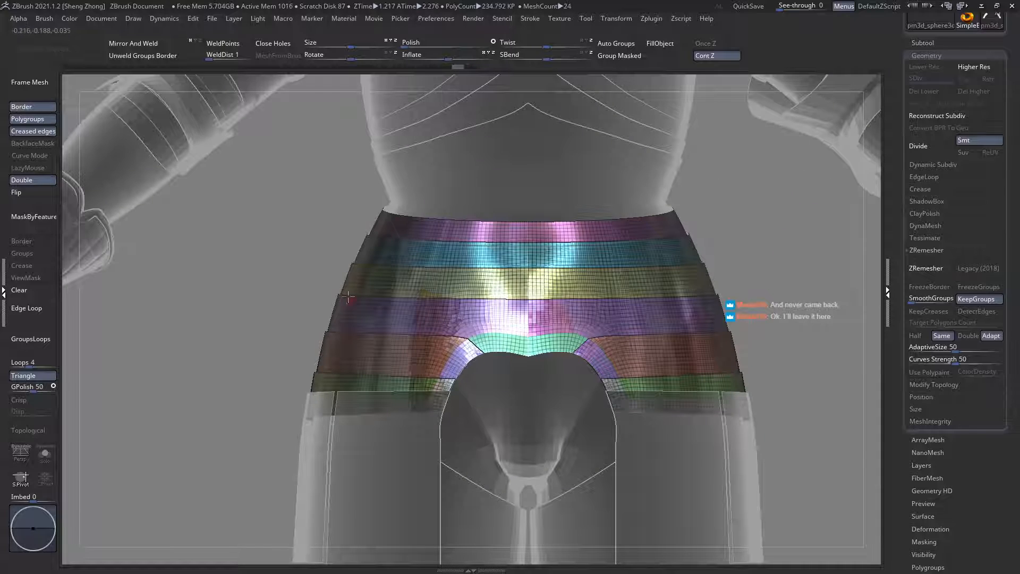
Step: Isolate the purple strips again and try to cut back their pointed upper end with a steeper clip curve
right_click_drag(435, 345, 462, 396, "ctrl")
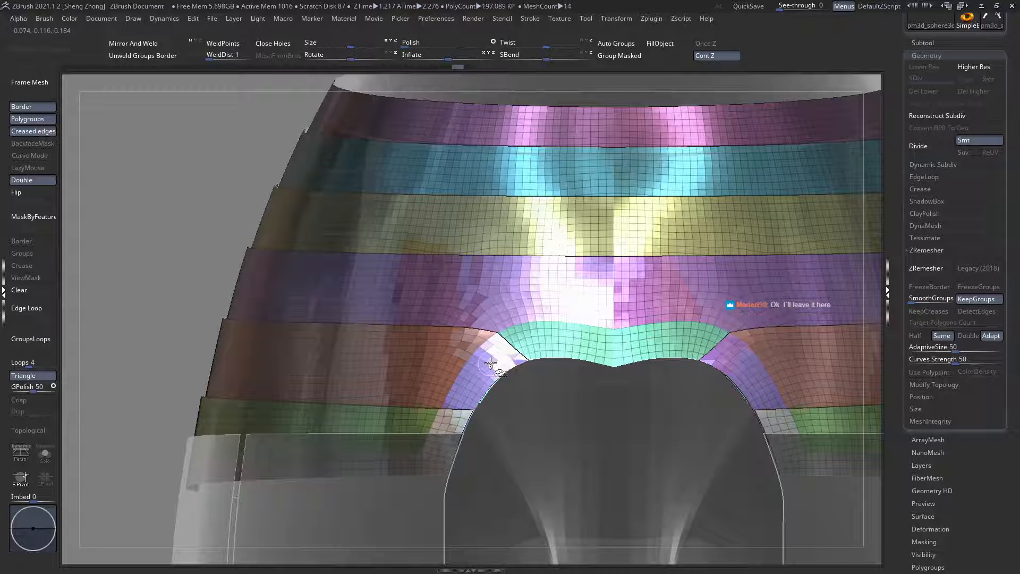
left_click(490, 363, "ctrl+shift")
right_click_drag(490, 363, 536, 384)
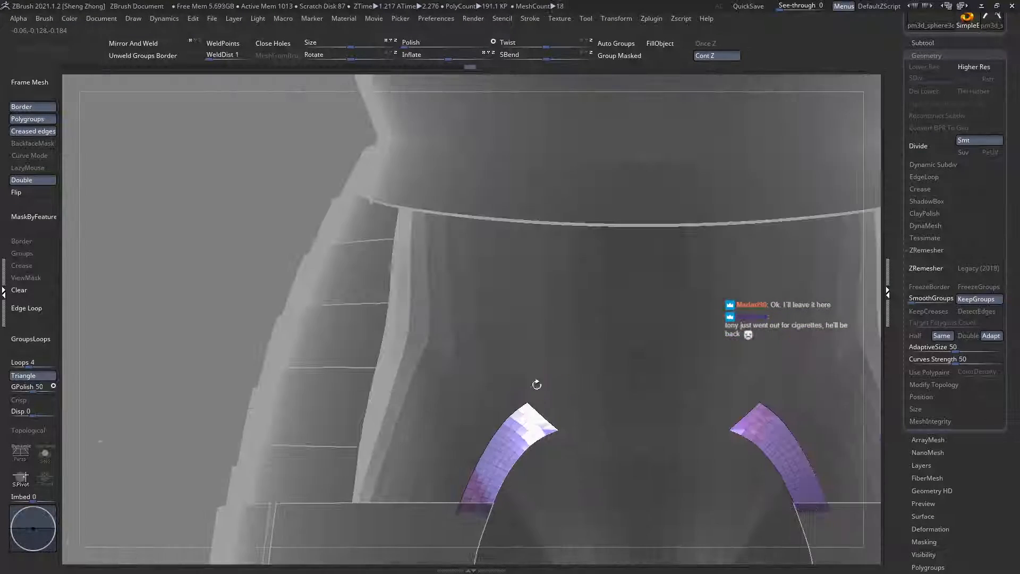
right_click_drag(541, 450, 532, 375, "ctrl")
left_click_drag(537, 286, 521, 332, "ctrl+shift")
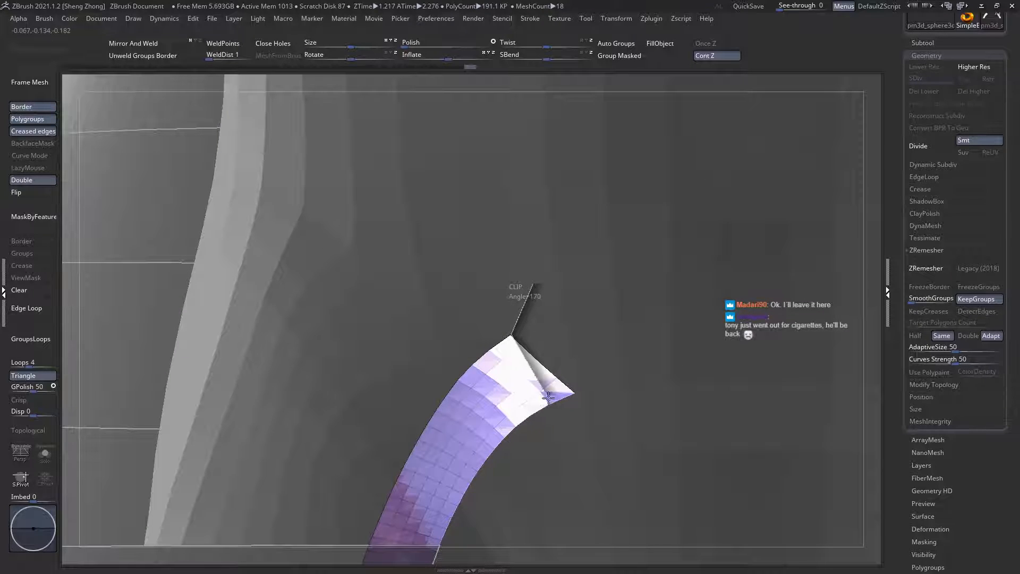
left_click_drag(565, 433, 565, 433, "ctrl+shift")
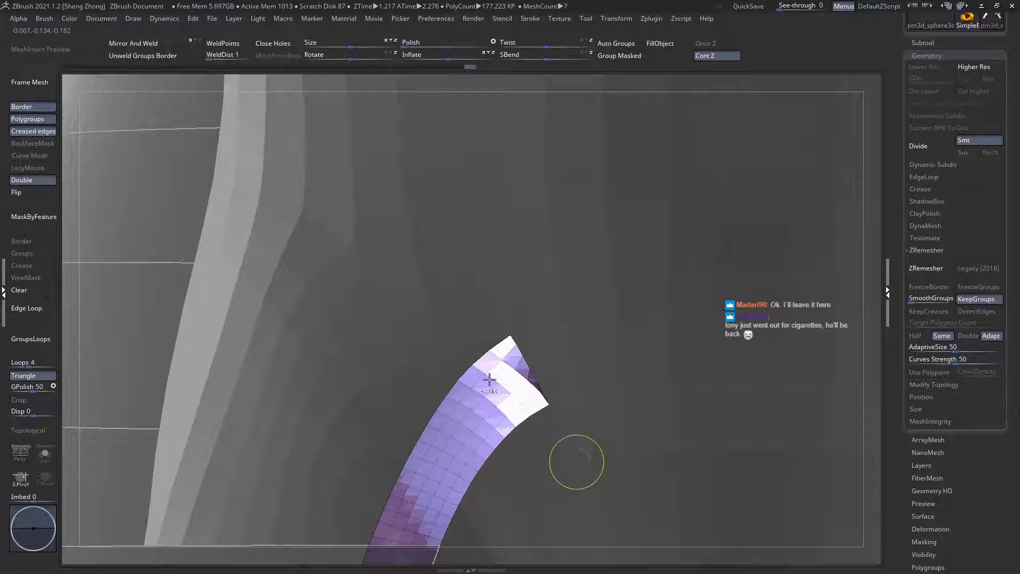
key("ctrl+z")
Step: Separate the pointed tip of the purple strip beside the cutout and regroup it with the green arch piece
key("space")
left_click(395, 348)
left_click(651, 402)
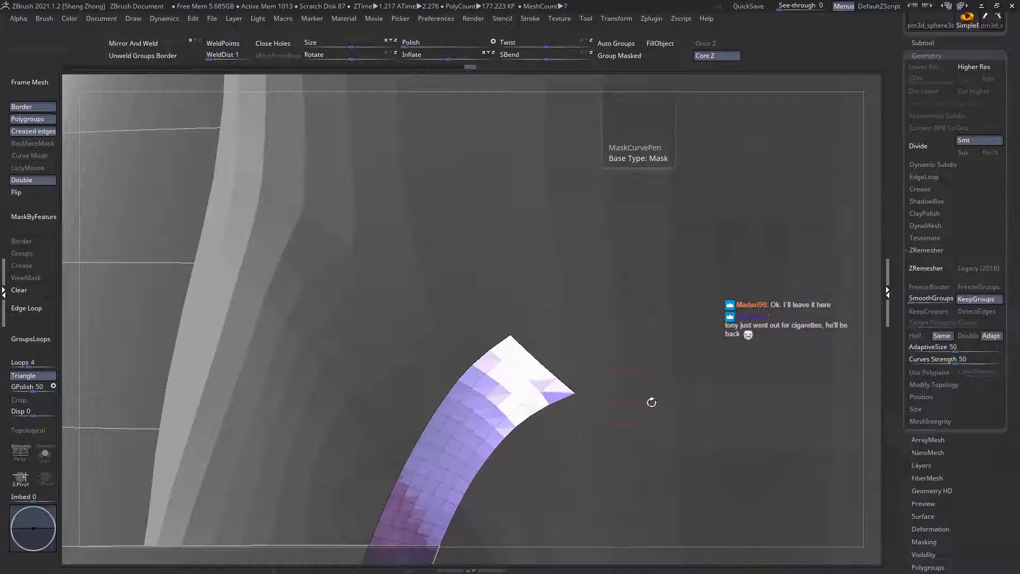
left_click_drag(580, 461, 571, 459, "ctrl+shift")
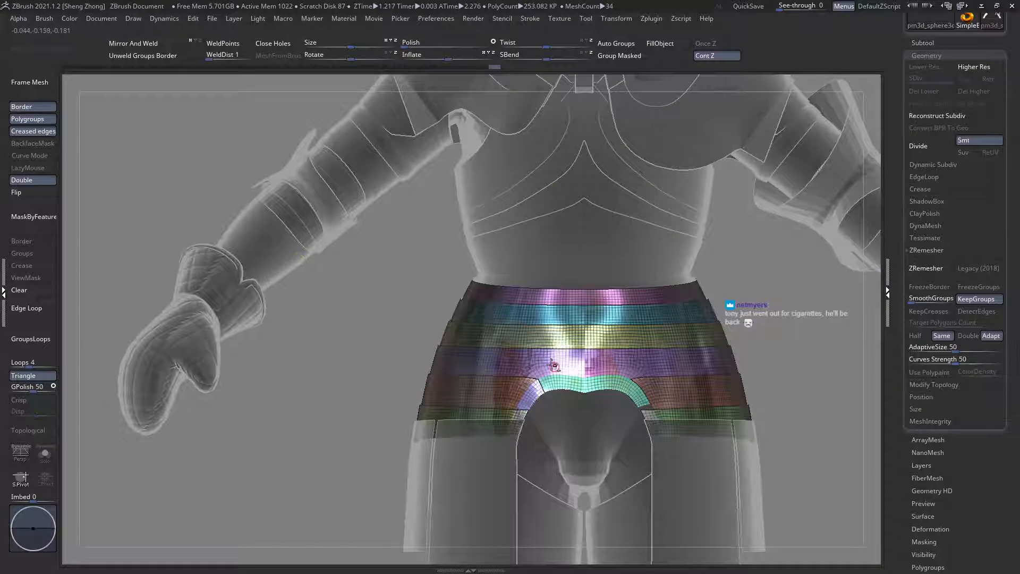
right_click_drag(553, 365, 562, 446, "alt")
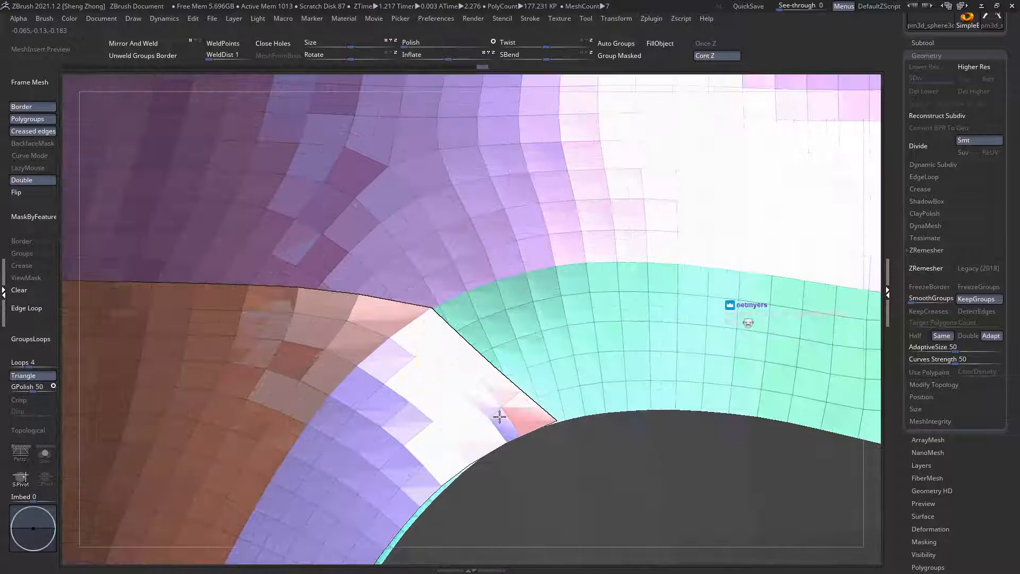
left_click(519, 394, "ctrl+shift")
left_click(520, 394, "ctrl+shift")
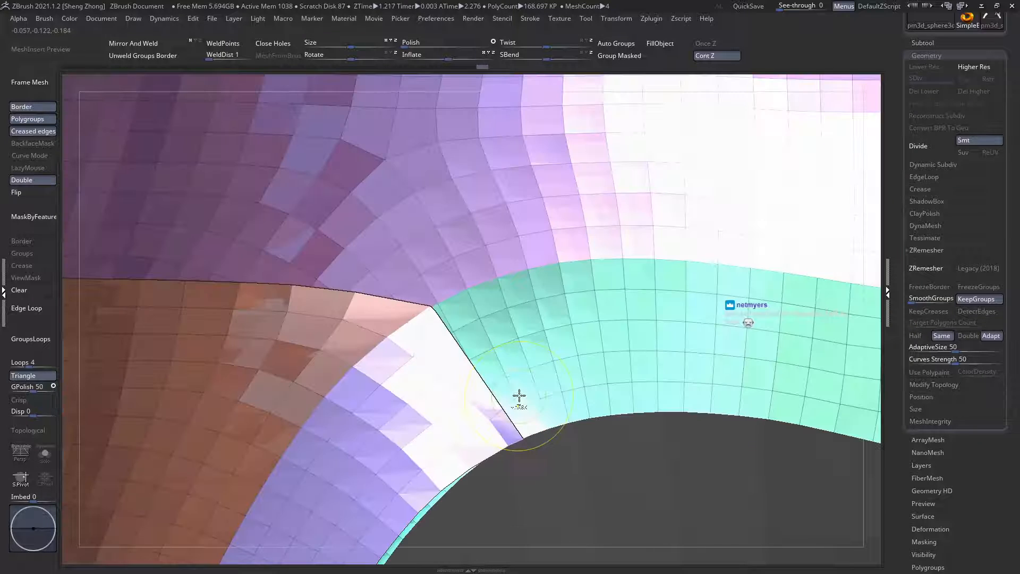
Step: Solo the waist plates and remesh them with ZRemesher, keeping the polygroups
key("space")
key("b")
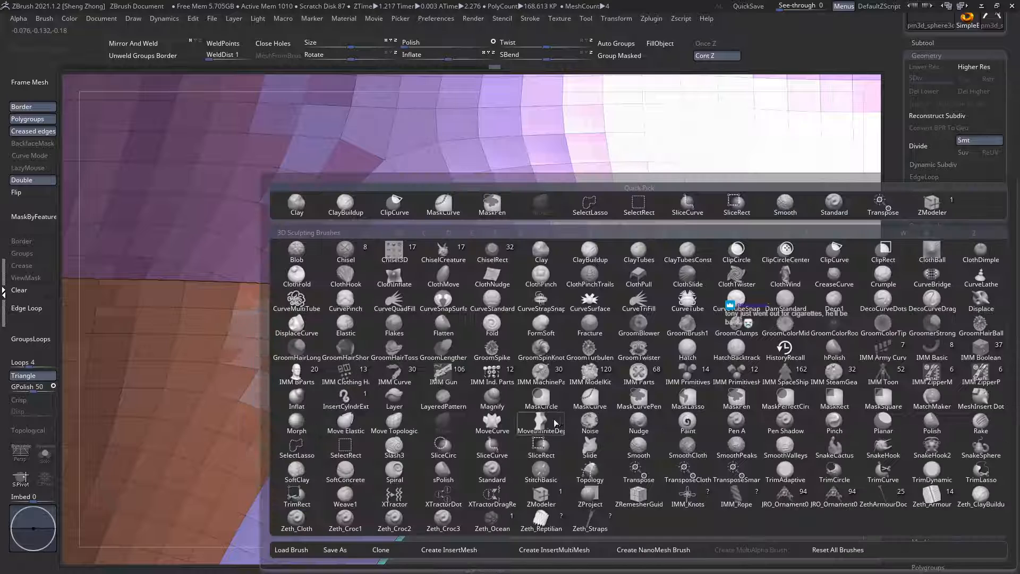
key("z")
left_click(541, 494)
key("f")
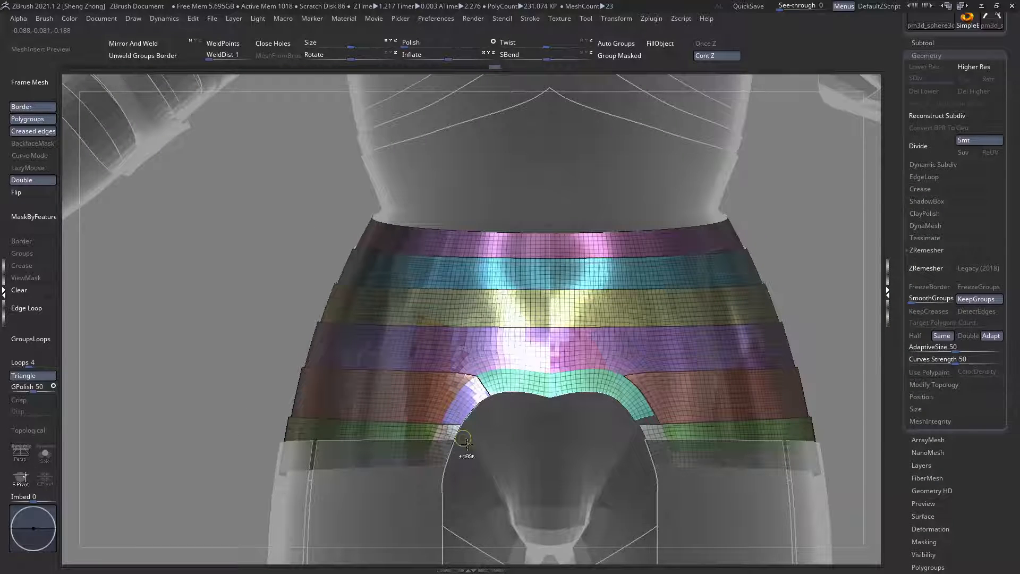
right_click_drag(466, 444, 497, 442, "ctrl")
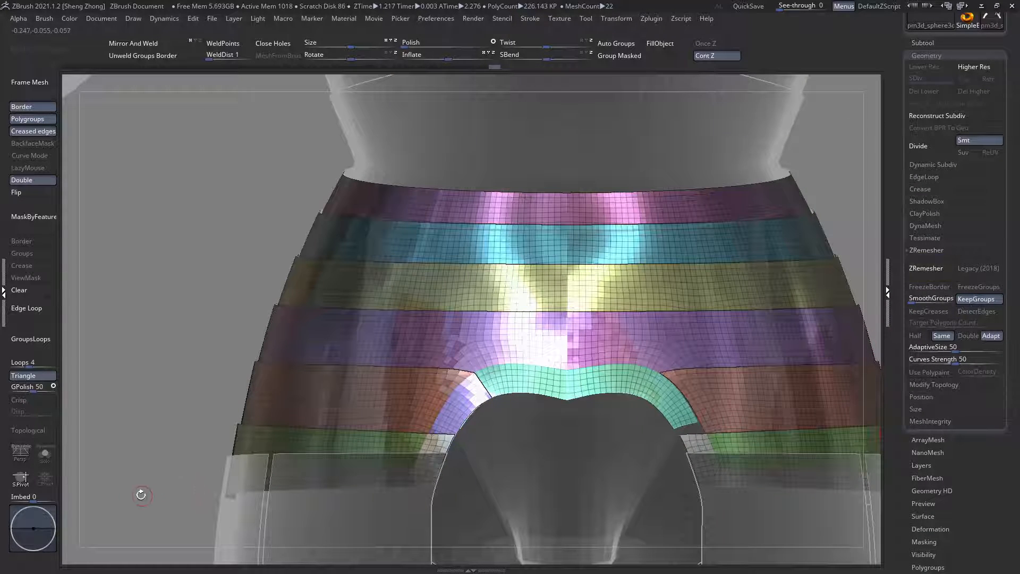
left_click(47, 458)
right_click_drag(476, 408, 414, 413, "shift")
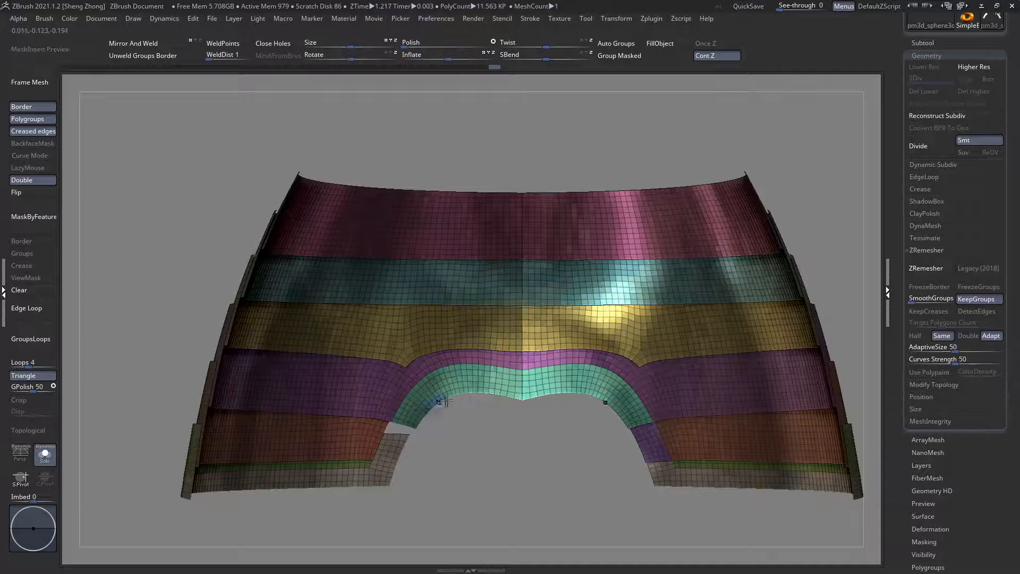
left_click(929, 268)
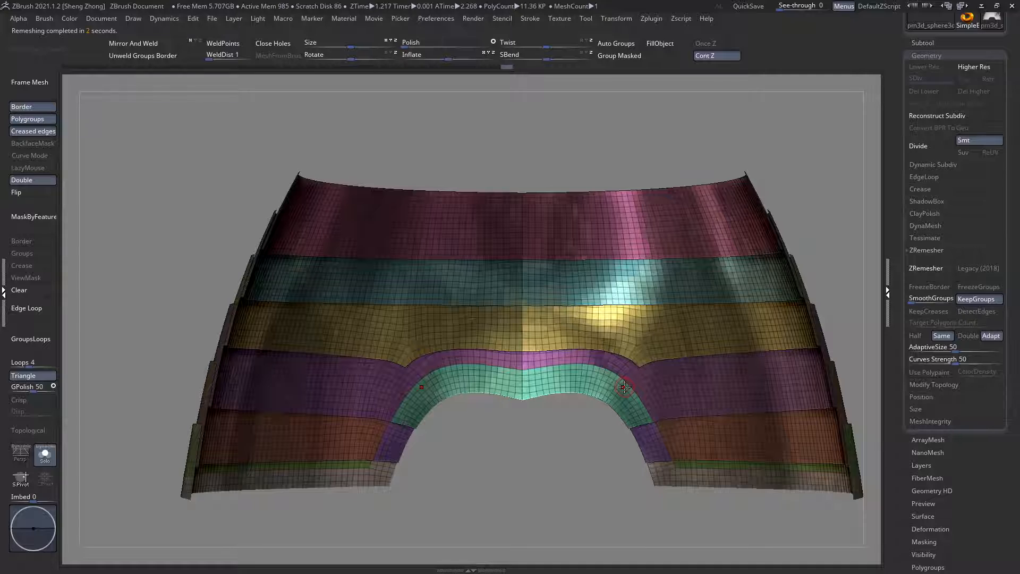
Step: Try another ZRemesher pass on the waist plates around the arched cutout
right_click_drag(558, 348, 659, 445)
mouse_move(394, 428)
right_mouse_down()
mouse_move(399, 449)
mouse_move(429, 461)
right_mouse_up()
right_click_drag(419, 410, 831, 273, "ctrl")
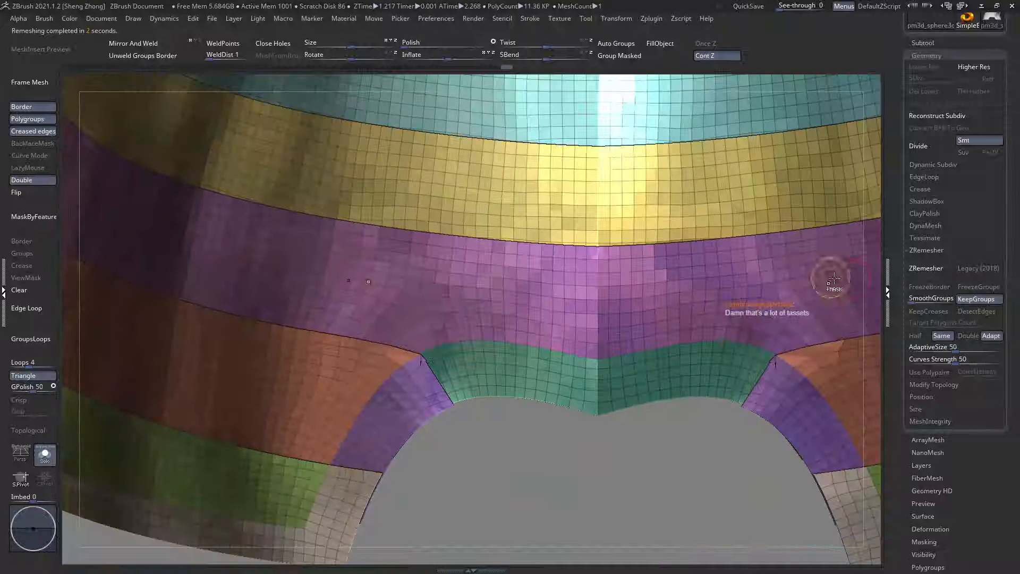
left_click(930, 267)
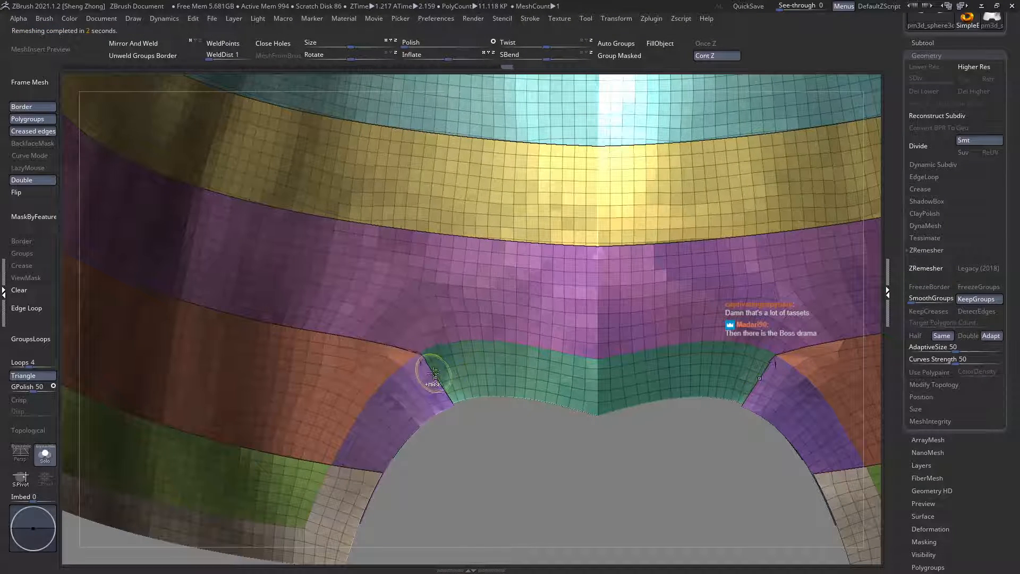
Step: Switch to ZModeler and isolate the orange and purple strips at the arch's upper corner
right_click_drag(581, 444, 392, 372, "ctrl")
right_click(392, 374)
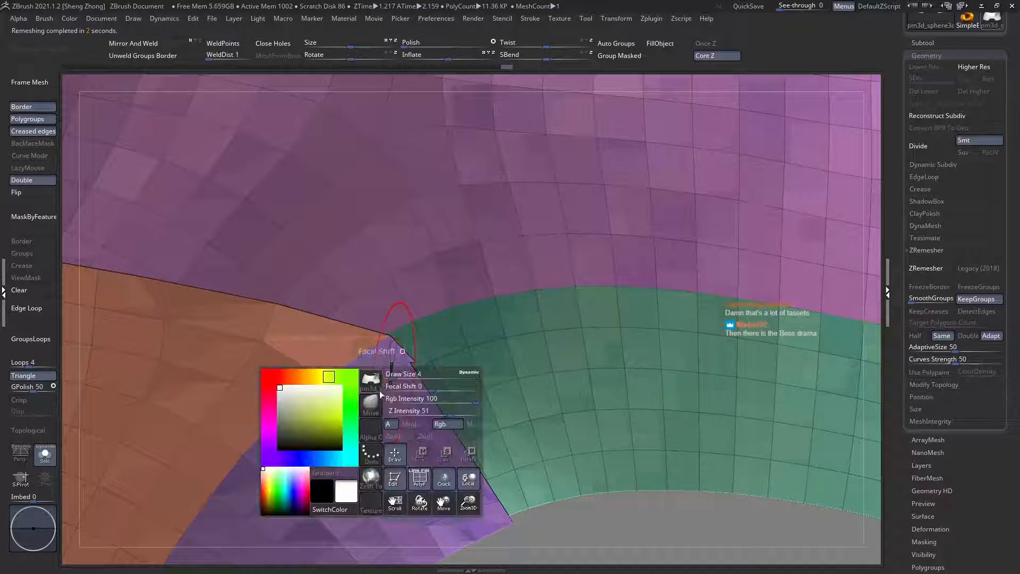
key("b")
key("z")
key("m")
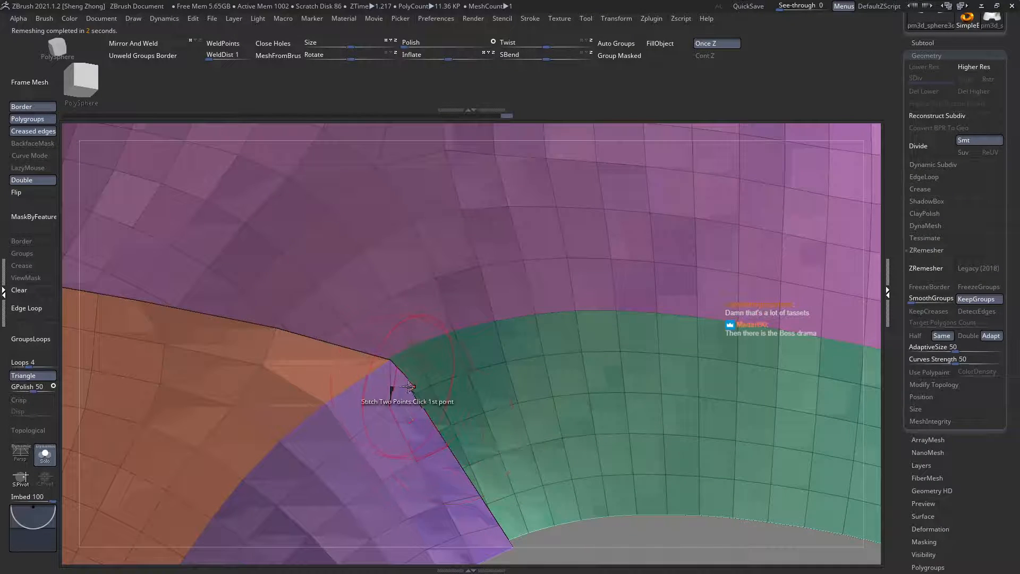
left_click(394, 386, "ctrl+shift")
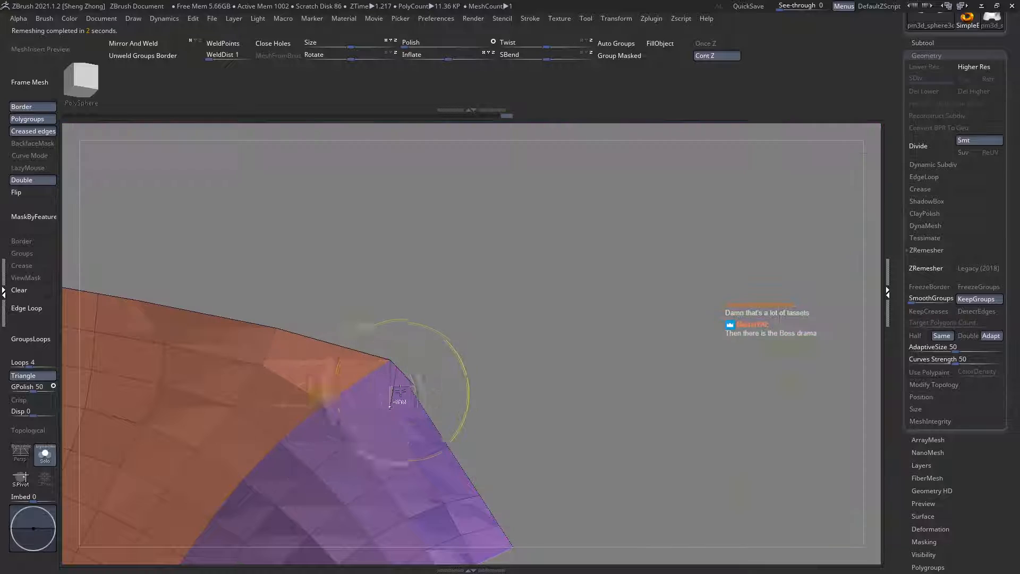
Step: Stitch the stray points together at the purple strip's pointed upper corner with ZModeler
left_click(398, 365)
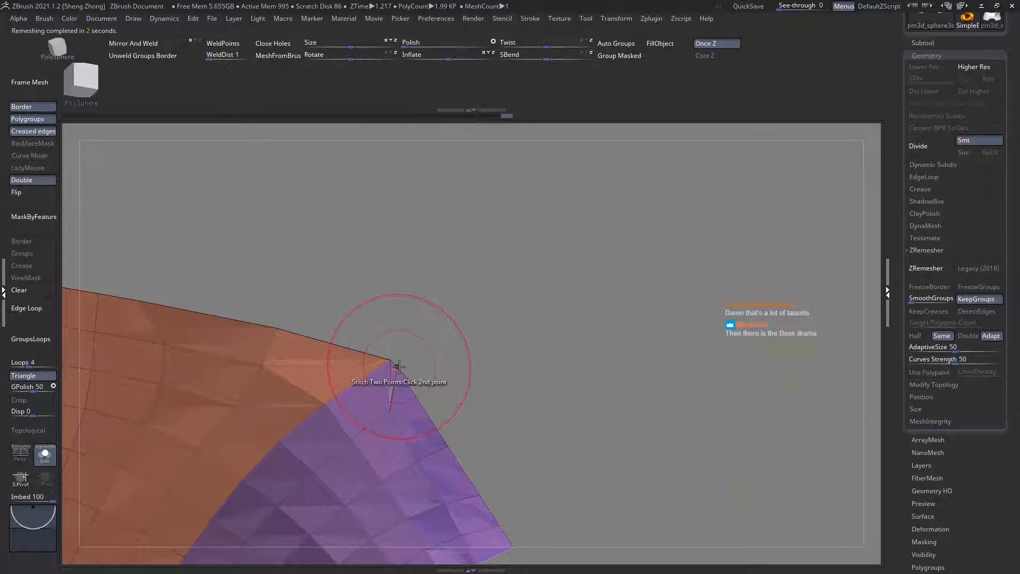
left_click(392, 361)
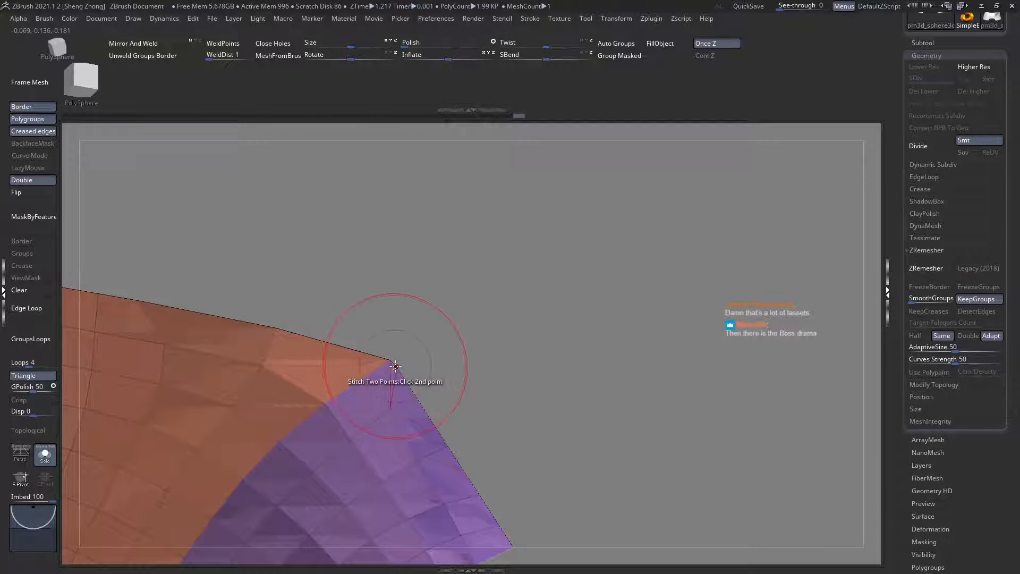
left_click(396, 366)
left_click(392, 361)
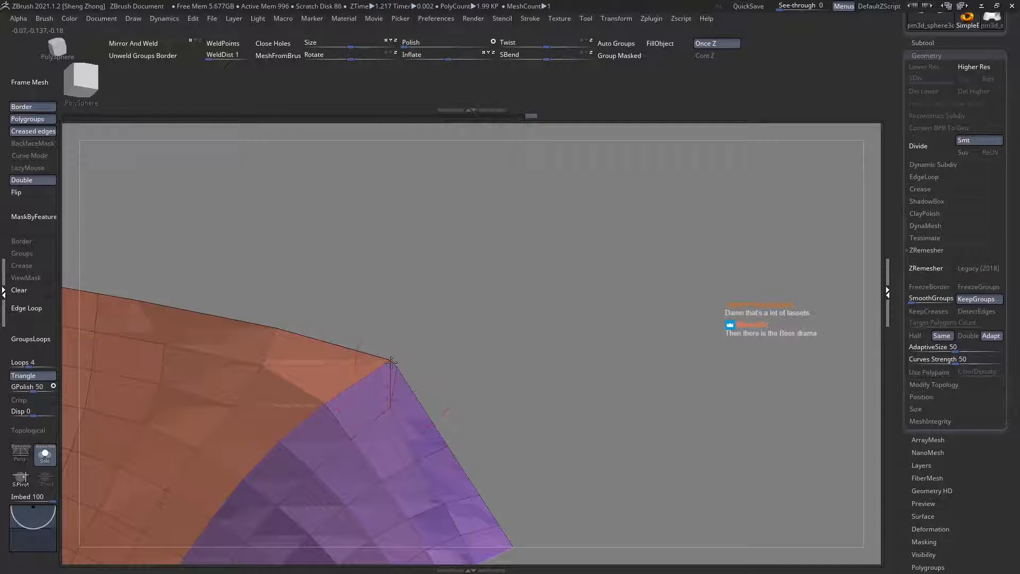
left_click(397, 366)
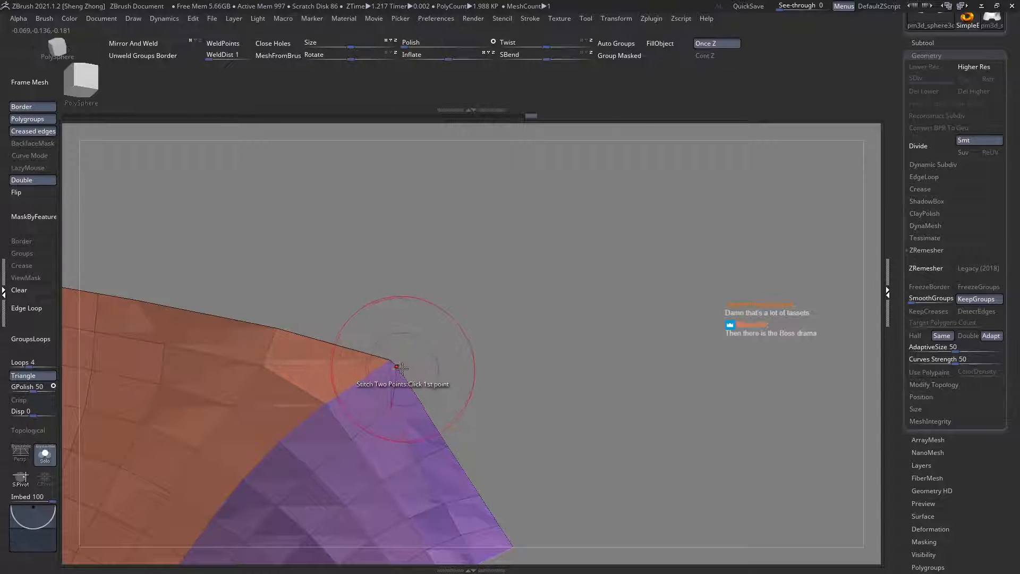
left_click(391, 361)
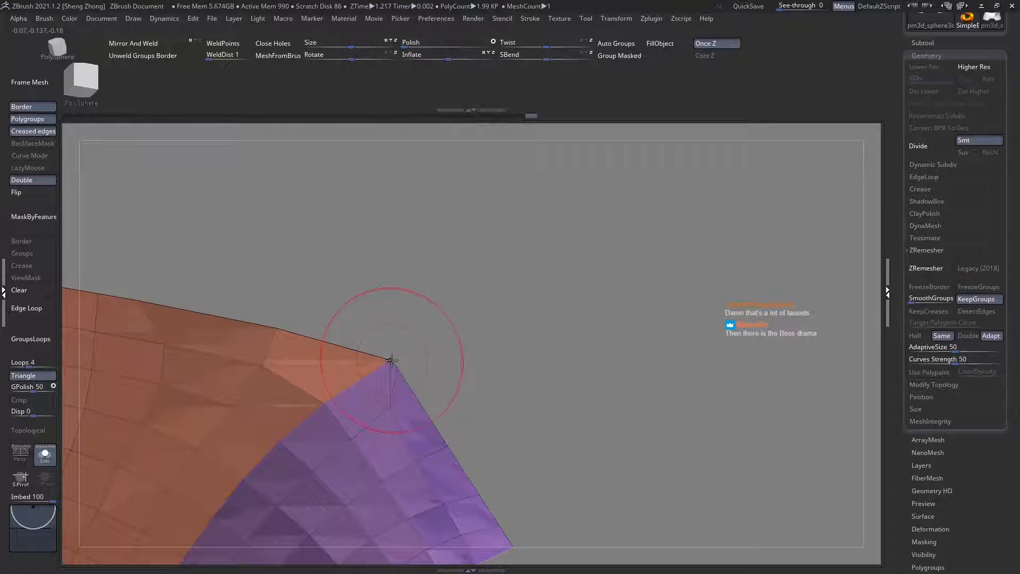
left_click(394, 365)
Step: Show all the waist plates, leave Solo mode, and examine them on the full knight from the side and front
right_click_drag(473, 383, 298, 349, "ctrl")
left_click(428, 335, "ctrl+shift")
key("shift+f")
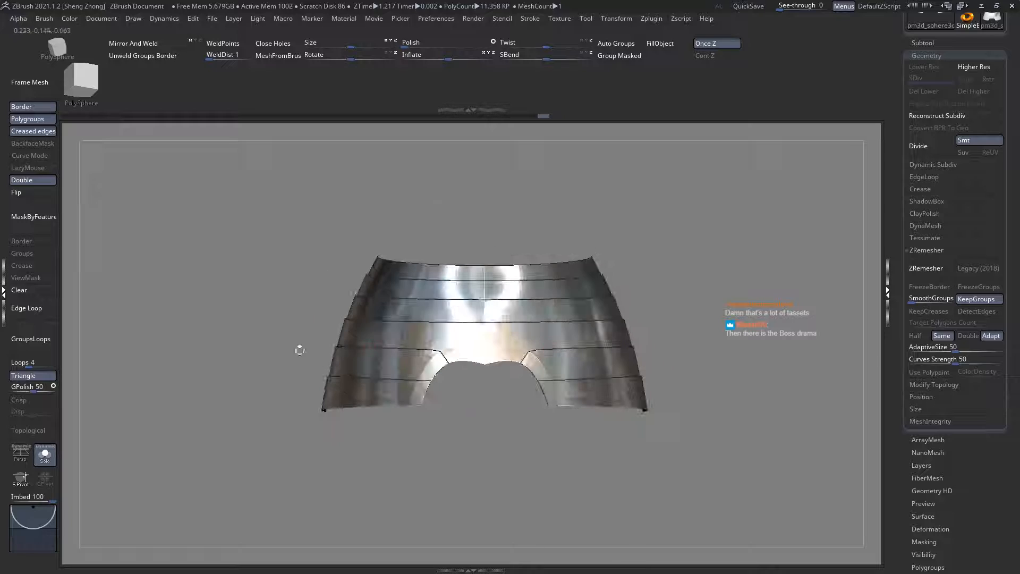
left_click(45, 454)
key("shift+f")
right_click_drag(296, 387, 312, 390)
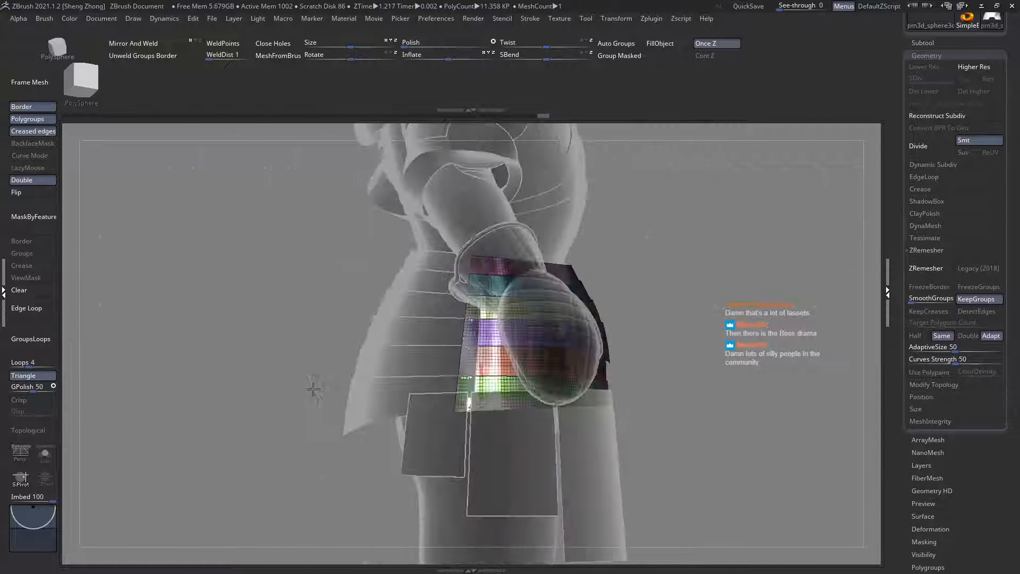
right_click_drag(344, 333, 313, 281, "ctrl")
right_click_drag(484, 330, 361, 343)
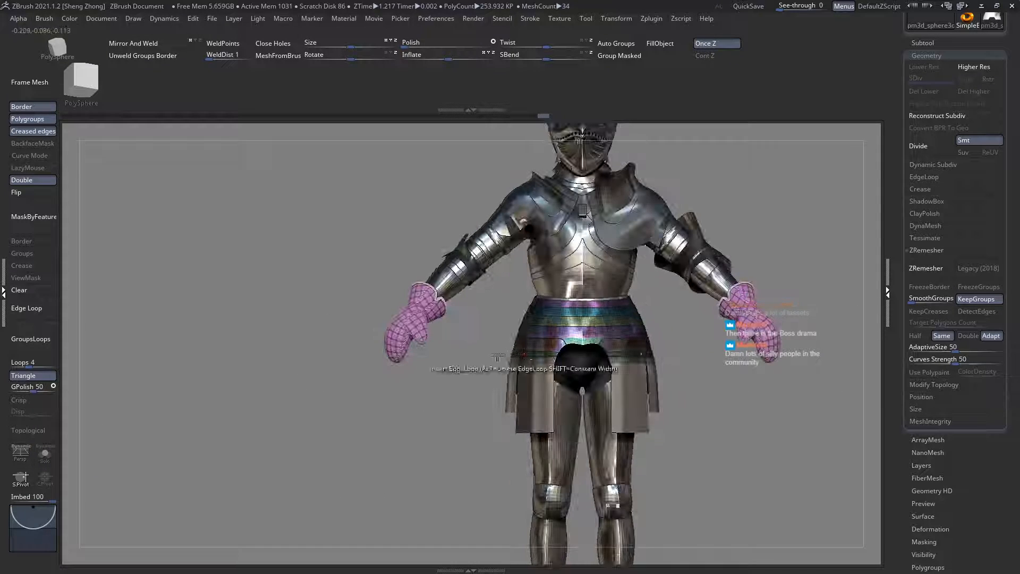
Step: Select the subtool of the rectangular tassets hanging below the waist plates
right_click_drag(510, 359, 496, 367, "shift")
left_click(490, 427, "alt")
key("space")
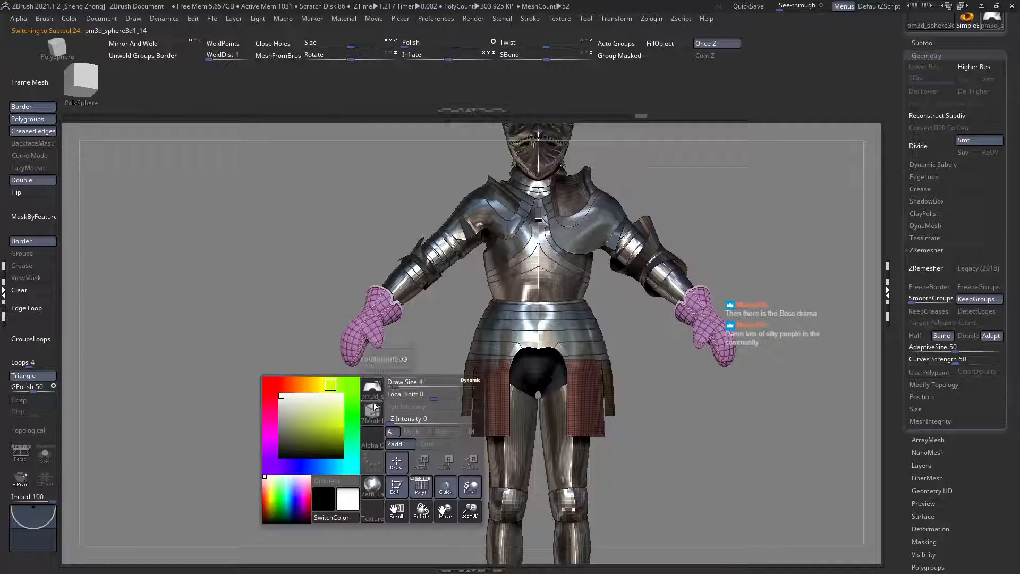
left_click(373, 389)
key("s")
key("t")
mouse_move(472, 361)
right_mouse_down("ctrl")
mouse_move(482, 425)
mouse_move(538, 416)
mouse_move(432, 390)
mouse_move(435, 430)
mouse_move(430, 441)
mouse_move(419, 436)
mouse_move(405, 415)
mouse_move(435, 415)
mouse_move(444, 425)
mouse_move(469, 397)
mouse_move(423, 406)
mouse_move(499, 430)
mouse_move(548, 403)
right_mouse_up("ctrl")
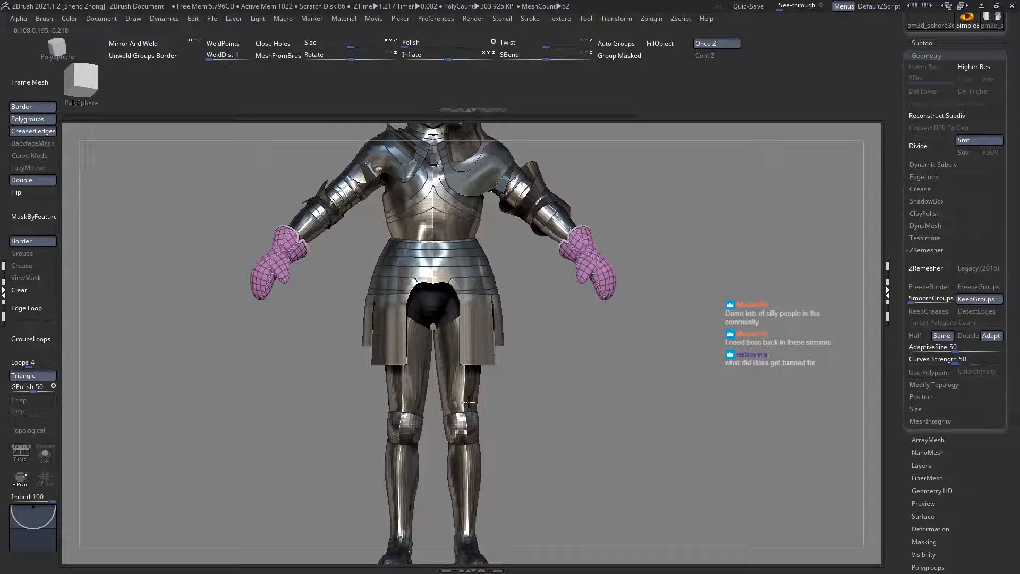
Step: Solo the hanging tassets and display their wireframe and polygroups close to the lower edge
right_click_drag(171, 389, 213, 388, "alt")
right_click_drag(257, 349, 314, 401, "ctrl")
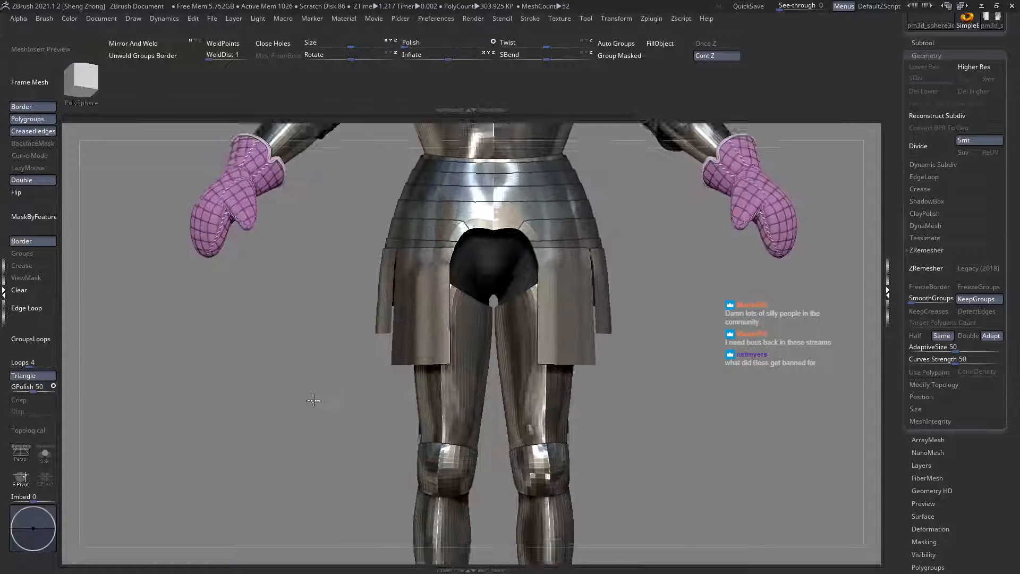
left_click(42, 460)
right_click_drag(377, 364, 442, 479, "ctrl")
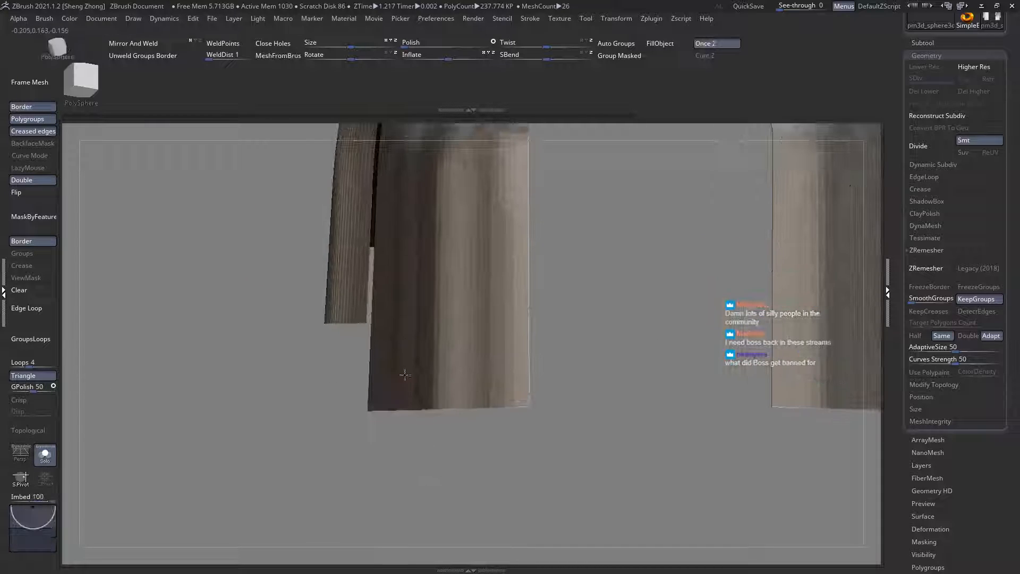
right_click_drag(406, 376, 406, 410, "alt")
key("shift+f")
Step: Cut an S-shaped curve with SliceCurve across the front tasset's inner lower corner, from the side edge to the bottom edge
key("space")
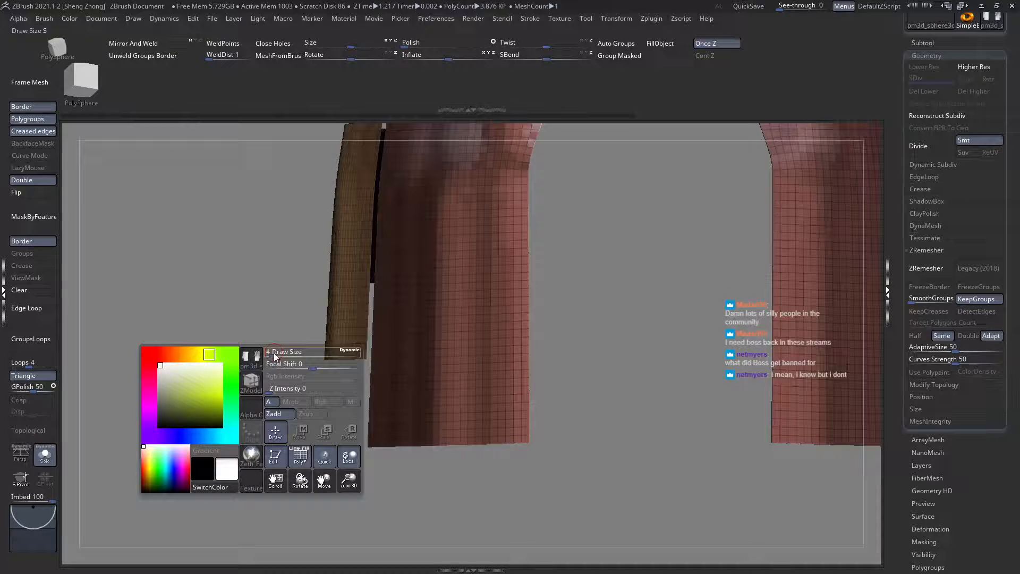
left_click(257, 390)
key("s")
key("c")
right_click_drag(468, 411, 481, 391, "ctrl")
mouse_move(489, 321)
right_mouse_down("ctrl")
mouse_move(508, 333)
mouse_move(477, 314)
right_mouse_up("ctrl")
right_click_drag(477, 316, 471, 394)
right_click_drag(471, 394, 494, 357, "alt")
right_click_drag(332, 356, 337, 339, "alt")
right_click_drag(527, 339, 558, 390, "ctrl")
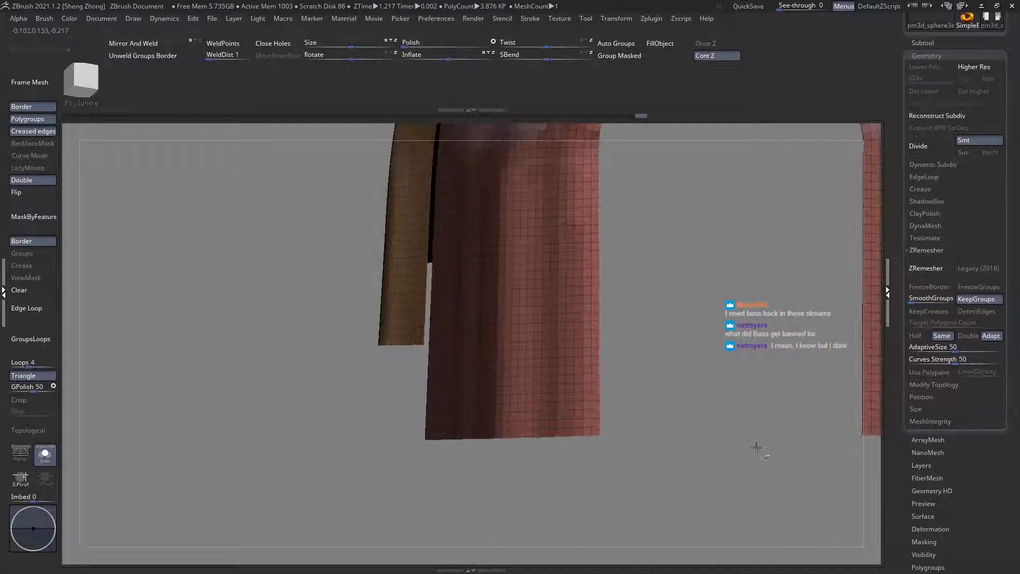
mouse_move(868, 520)
left_mouse_down("ctrl+shift")
mouse_move(644, 303)
mouse_move(606, 330)
mouse_move(560, 395)
mouse_move(554, 388)
mouse_move(612, 388)
mouse_move(612, 344)
left_mouse_up("ctrl+shift")
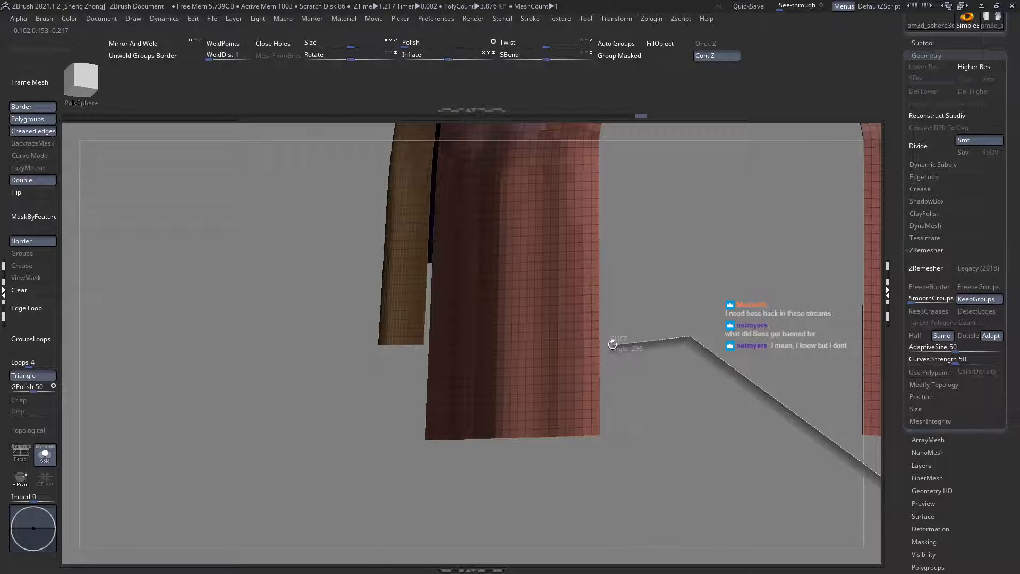
mouse_move(579, 397)
left_mouse_down("ctrl+shift")
mouse_move(573, 389)
mouse_move(588, 378)
left_mouse_up("ctrl+shift")
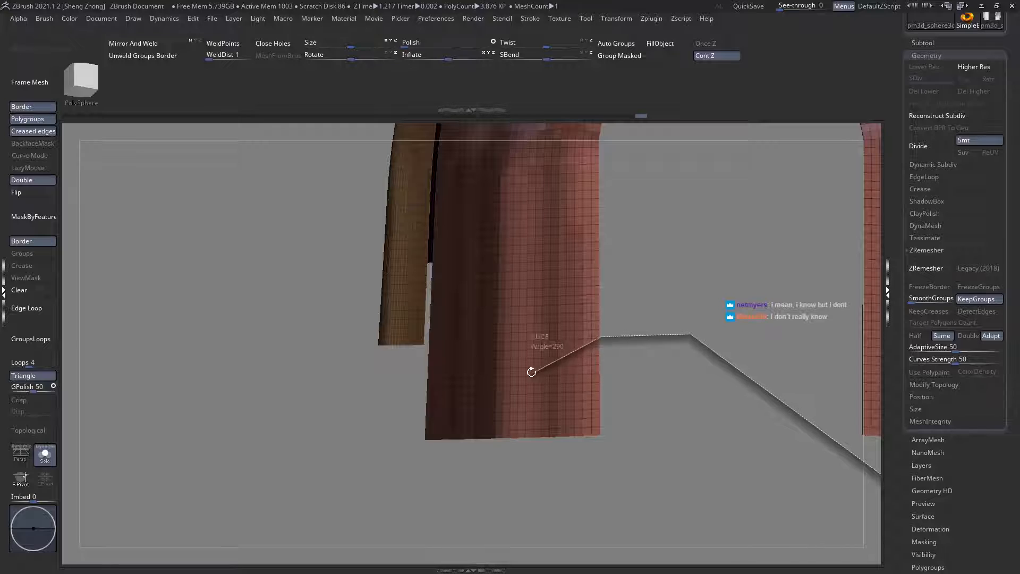
mouse_move(513, 379)
left_mouse_down("ctrl+shift")
mouse_move(448, 448)
mouse_move(508, 416)
mouse_move(519, 391)
mouse_move(428, 445)
mouse_move(405, 446)
mouse_move(542, 380)
mouse_move(571, 386)
mouse_move(588, 364)
mouse_move(550, 397)
mouse_move(547, 388)
mouse_move(490, 417)
mouse_move(477, 459)
left_mouse_up("ctrl+shift")
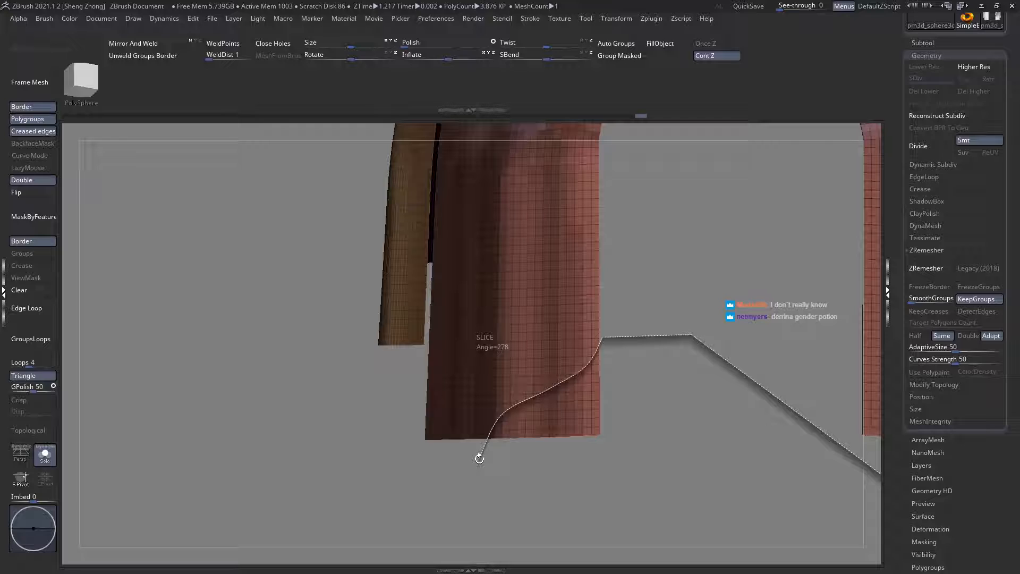
mouse_move(479, 458)
left_mouse_down("ctrl+shift")
mouse_move(494, 444)
mouse_move(464, 464)
mouse_move(503, 423)
mouse_move(547, 421)
mouse_move(540, 428)
mouse_move(537, 414)
mouse_move(599, 487)
mouse_move(519, 400)
mouse_move(546, 428)
mouse_move(524, 412)
left_mouse_up("ctrl+shift")
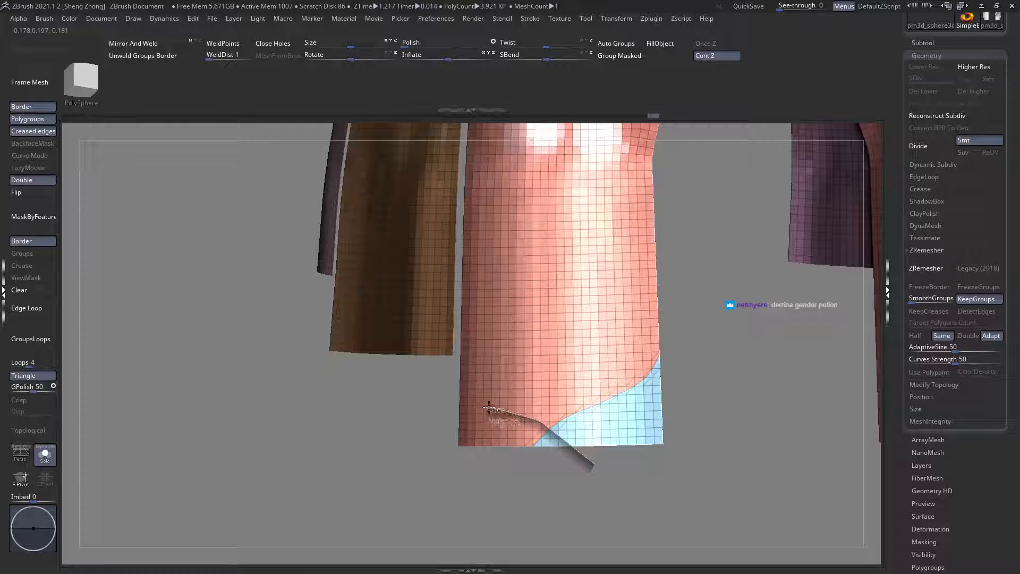
Step: Slice the front tasset's outer lower corner with a matching curve that meets the inner cut near the bottom centre
mouse_move(489, 407)
left_mouse_down("ctrl+shift")
mouse_move(460, 391)
mouse_move(460, 365)
left_mouse_up("ctrl+shift")
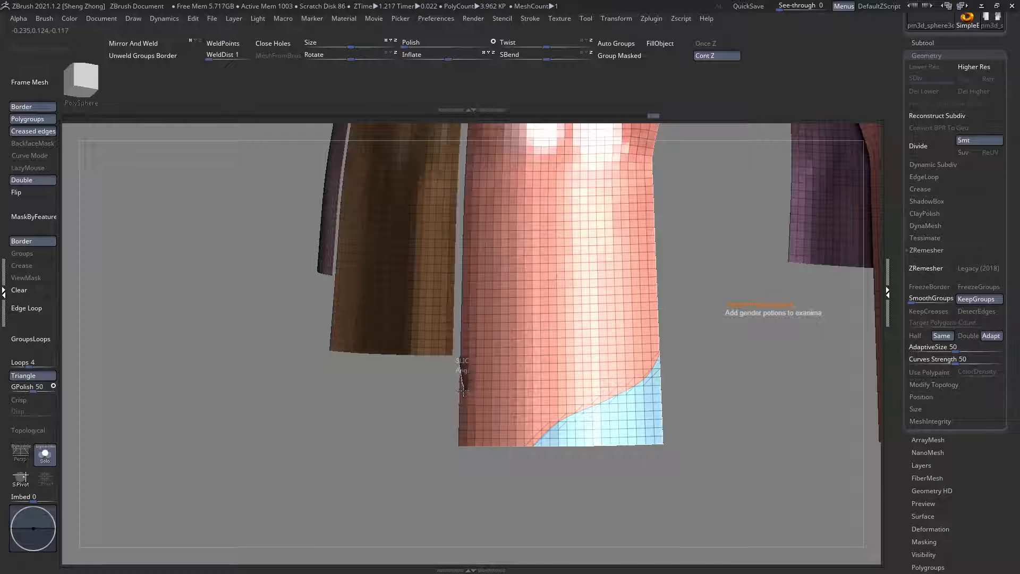
left_click_drag(475, 404, 477, 400, "ctrl+shift")
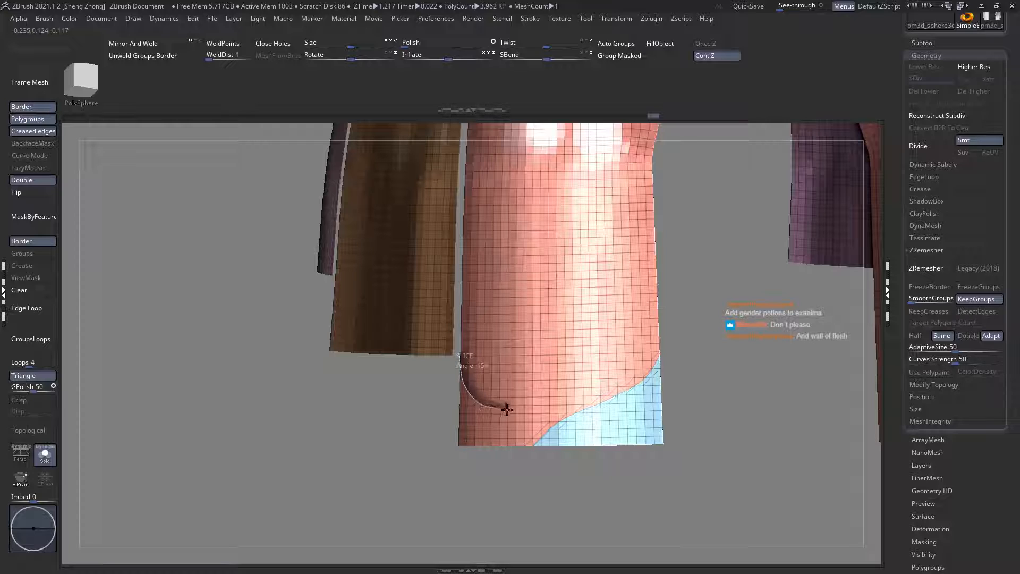
mouse_move(542, 423)
left_mouse_down("ctrl+shift")
mouse_move(580, 449)
mouse_move(587, 539)
left_mouse_up("ctrl+shift")
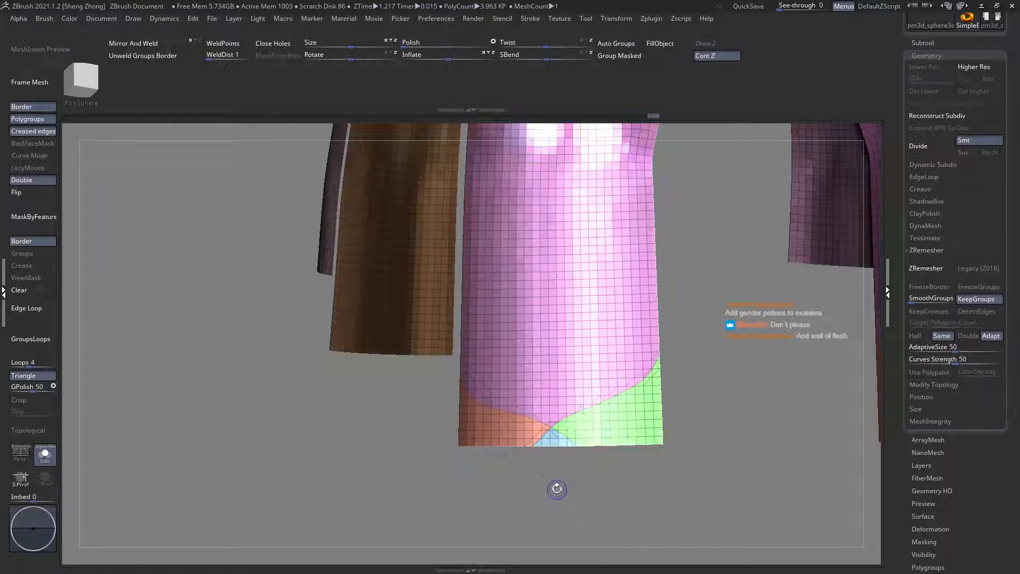
Step: Delete the sliced-off lower pieces of the front tasset, leaving rounded corners with a central point
left_click_drag(556, 485, 567, 438)
left_click(569, 436, "ctrl+shift")
left_click(570, 437, "ctrl+shift")
left_click(516, 447, "ctrl+shift")
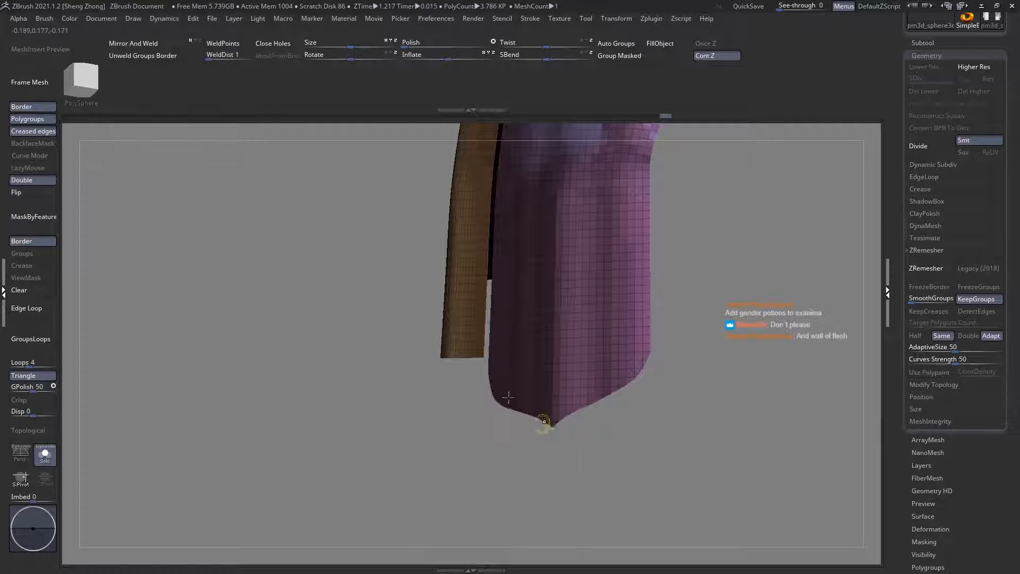
key("f")
key("shift+f")
Step: Isolate the side tasset beside the front one and slice its front lower corner with a curve ending near the bottom centre
right_click_drag(540, 378, 574, 432)
right_click_drag(500, 379, 626, 383, "alt")
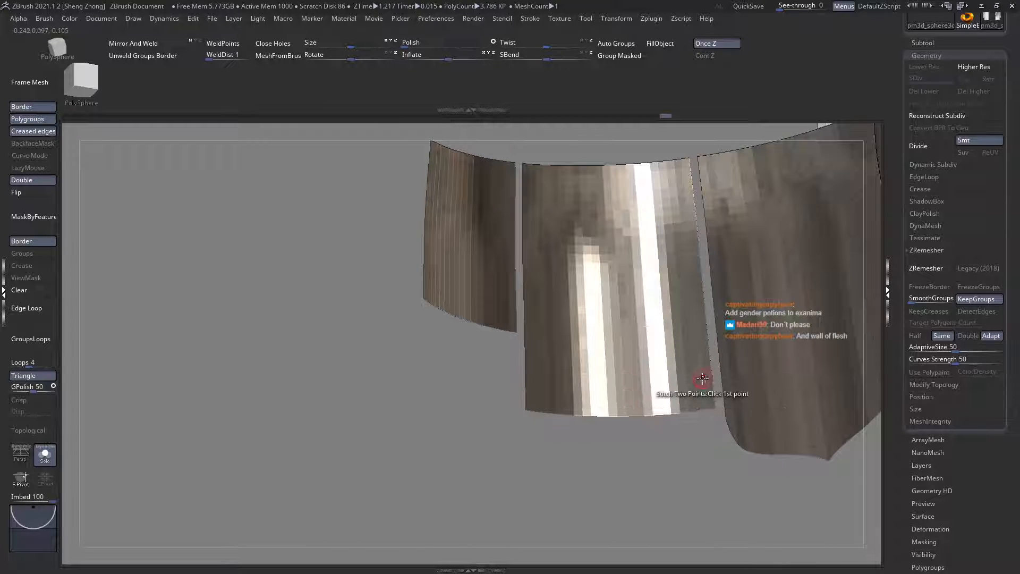
right_click_drag(701, 381, 724, 407)
left_click(681, 384, "ctrl+shift")
key("shift+f")
left_click_drag(838, 444, 785, 407, "ctrl+shift")
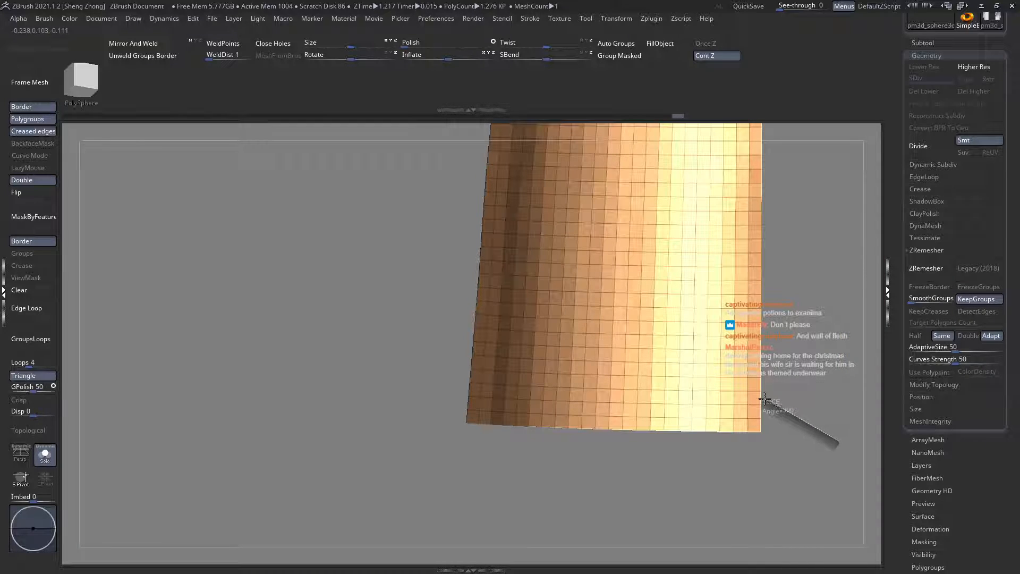
mouse_move(737, 439)
left_mouse_down("ctrl+shift")
mouse_move(735, 407)
mouse_move(749, 383)
mouse_move(750, 393)
left_mouse_up("ctrl+shift")
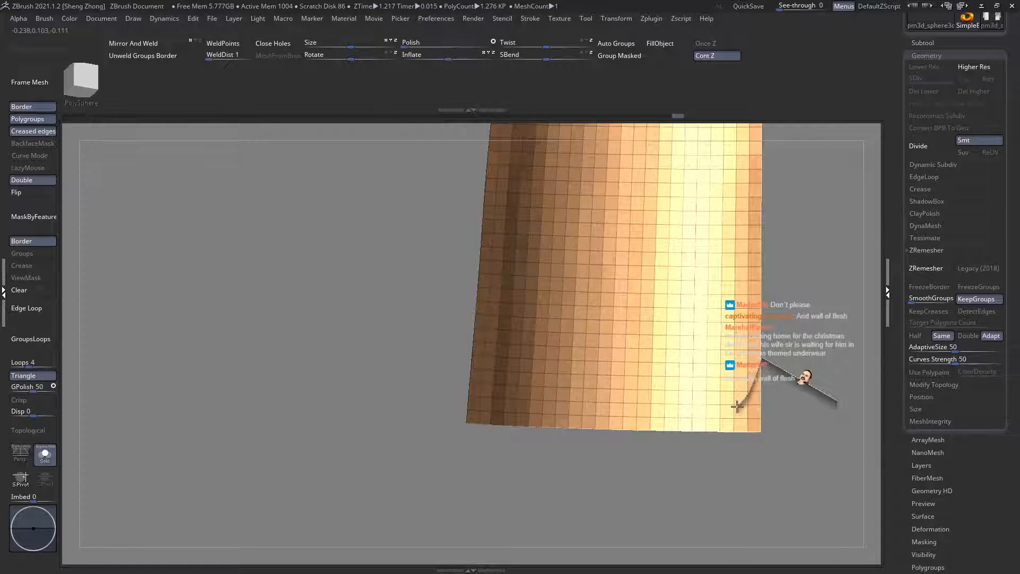
mouse_move(716, 413)
left_mouse_down("ctrl+shift")
mouse_move(717, 399)
mouse_move(562, 435)
left_mouse_up("ctrl+shift")
Step: Undo the last action on the side tasset and slice its rear lower corner with a curve crossing the front cut
mouse_move(665, 487)
left_mouse_down("ctrl+shift")
mouse_move(495, 354)
mouse_move(597, 410)
mouse_move(491, 414)
mouse_move(467, 369)
mouse_move(465, 289)
mouse_move(476, 375)
mouse_move(510, 394)
left_mouse_up("ctrl+shift")
key("ctrl+z")
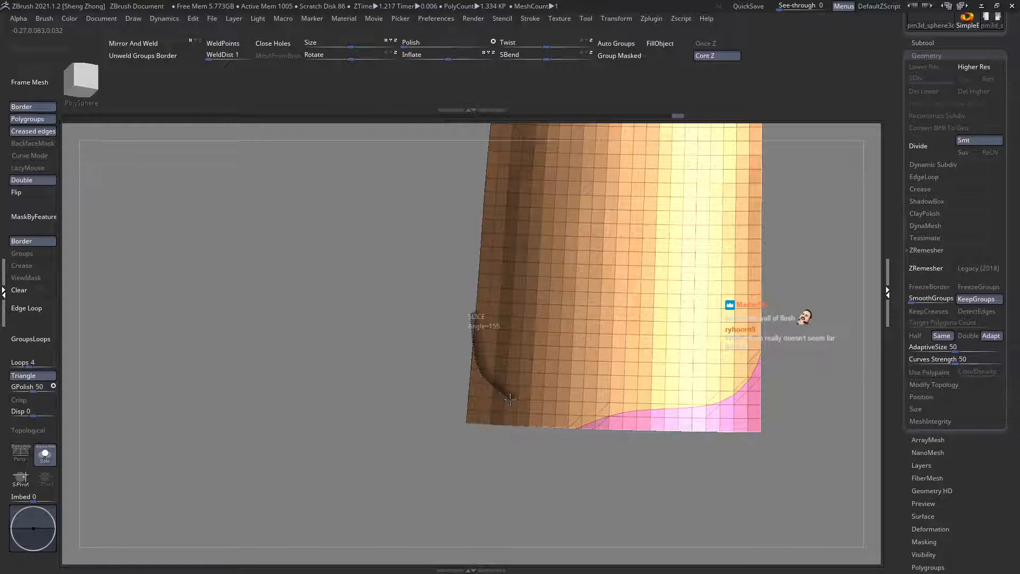
left_click_drag(593, 429, 612, 447, "ctrl+shift")
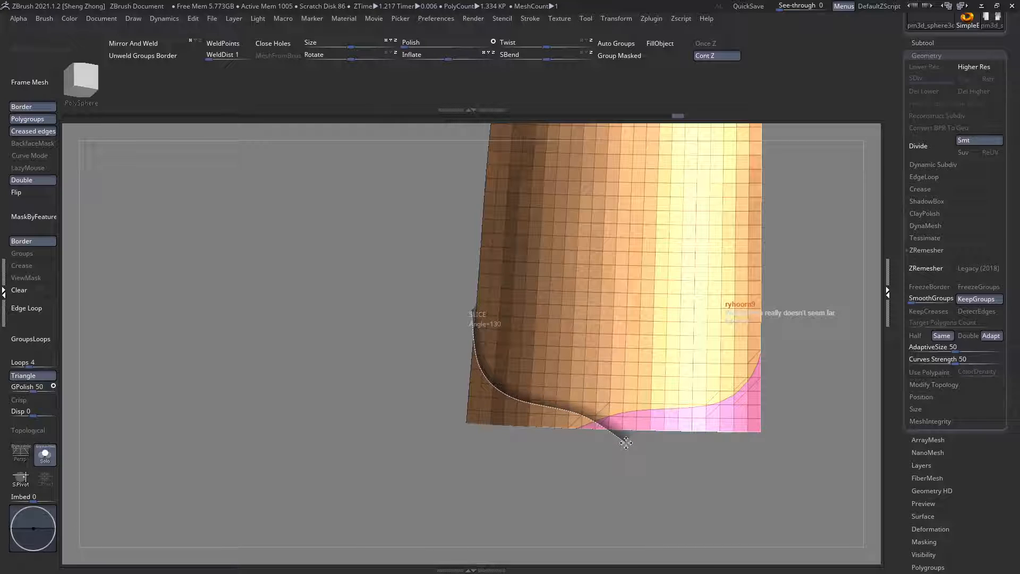
left_click_drag(626, 443, 625, 444, "ctrl+shift")
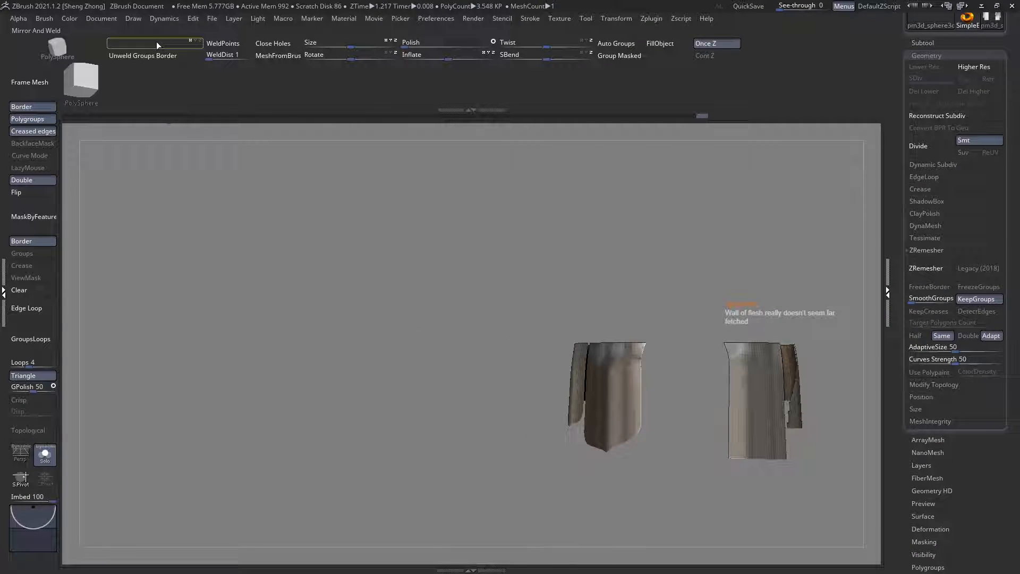
Step: Mirror and weld the trimmed tassets to the opposite side of the body
left_click(158, 46)
left_click_drag(490, 269, 380, 216, "alt")
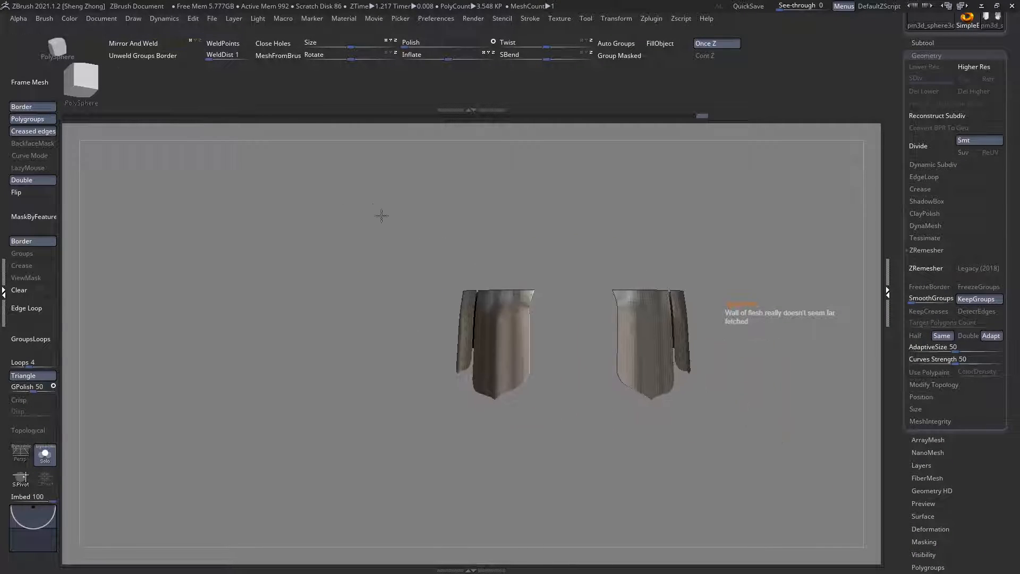
left_click_drag(388, 265, 544, 312)
left_click_drag(534, 365, 595, 311, "alt")
right_click_drag(595, 311, 603, 365, "ctrl")
right_click_drag(542, 298, 692, 360, "alt")
right_click_drag(651, 326, 640, 369, "ctrl")
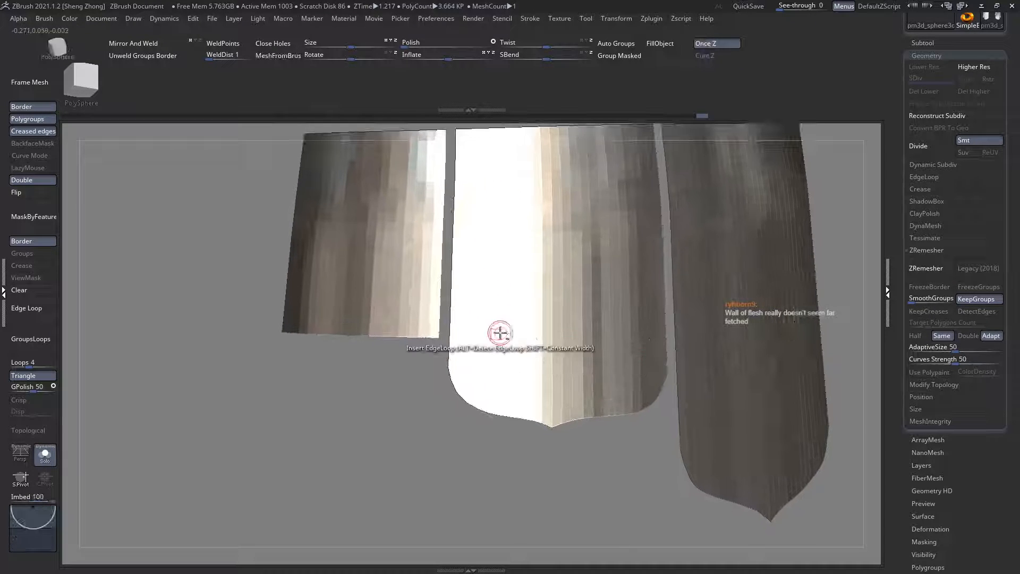
Step: Isolate the short rear tasset and slice its front lower corner with an S-shaped curve down to the bottom centre
right_click_drag(499, 333, 633, 346, "alt")
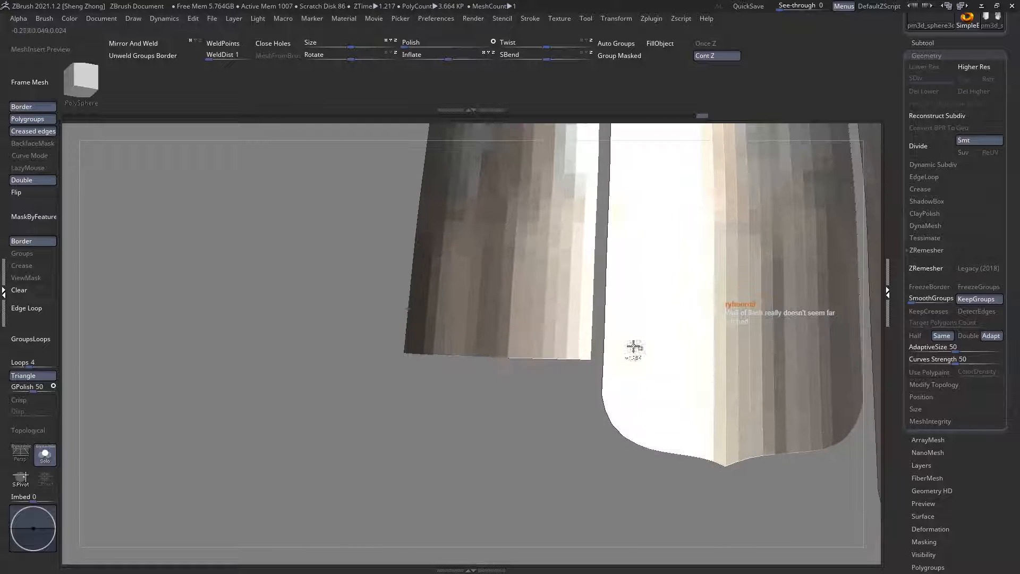
left_click(536, 310, "ctrl+shift")
mouse_move(538, 313)
right_mouse_down("ctrl")
mouse_move(558, 357)
mouse_move(628, 365)
right_mouse_up("ctrl")
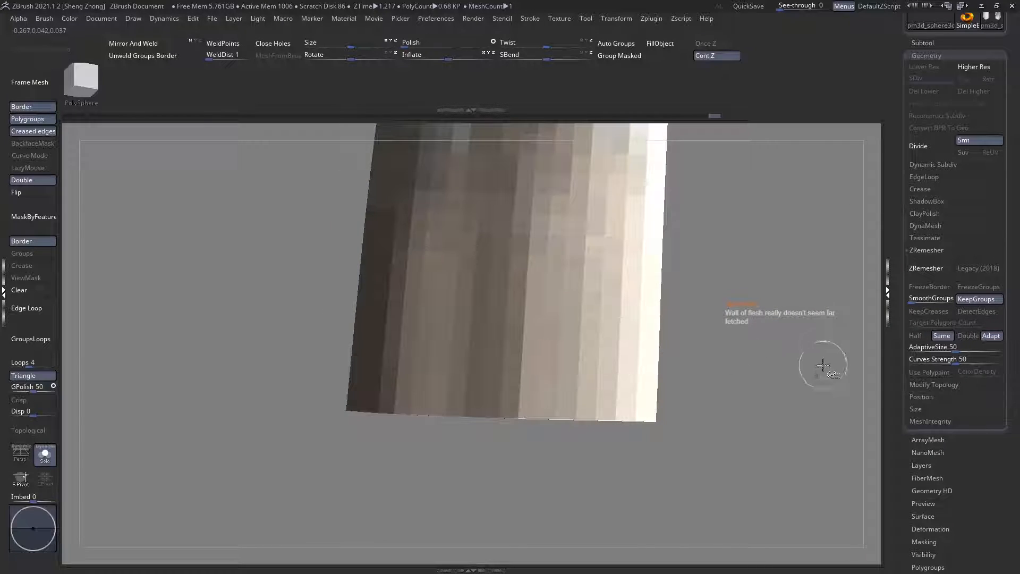
mouse_move(823, 365)
left_mouse_down("ctrl+shift")
mouse_move(658, 367)
mouse_move(677, 341)
mouse_move(662, 342)
mouse_move(641, 397)
mouse_move(647, 378)
mouse_move(534, 406)
mouse_move(532, 398)
left_mouse_up("ctrl+shift")
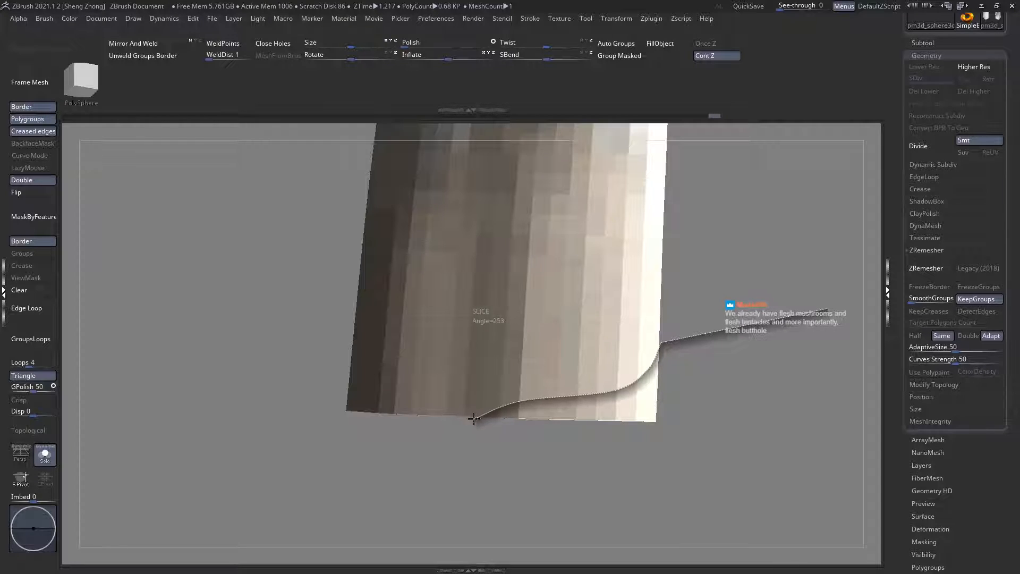
left_click_drag(464, 426, 464, 427, "ctrl+shift")
Step: Display the rear tasset's wireframe and slice its rear lower corner with a curve meeting the front cut at the bottom centre
key("shift+f")
right_click_drag(471, 381, 483, 406, "alt")
mouse_move(294, 318)
left_mouse_down("ctrl+shift")
mouse_move(372, 359)
mouse_move(376, 389)
left_mouse_up("ctrl+shift")
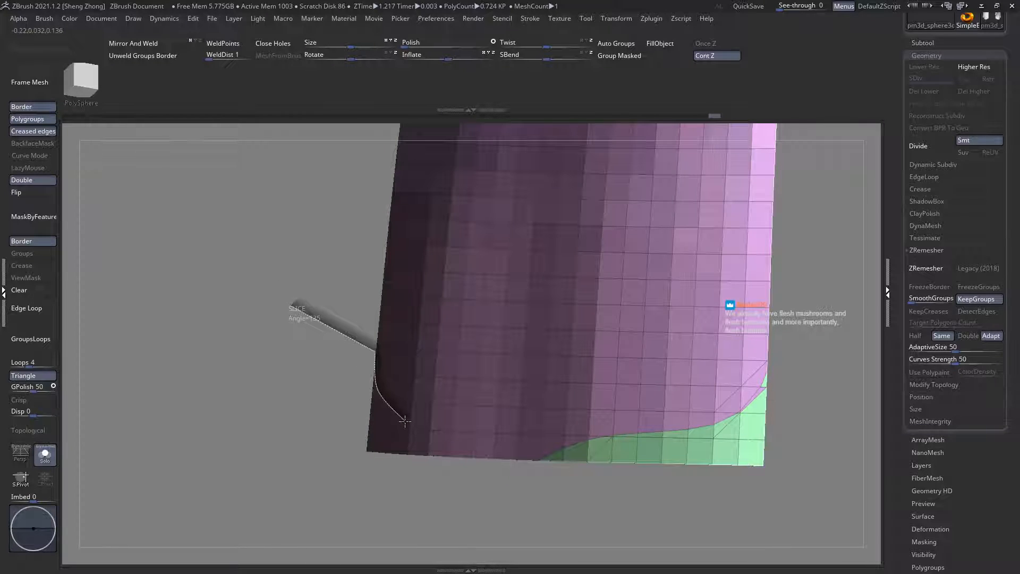
left_click_drag(404, 421, 405, 418, "ctrl+shift")
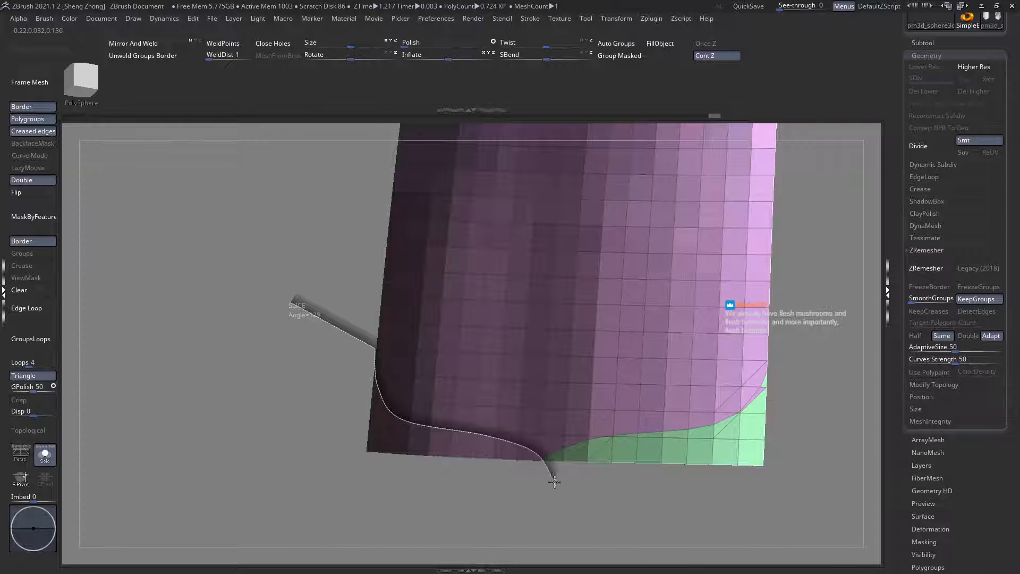
left_click_drag(569, 498, 571, 491, "ctrl+shift")
right_click_drag(521, 464, 330, 412, "ctrl")
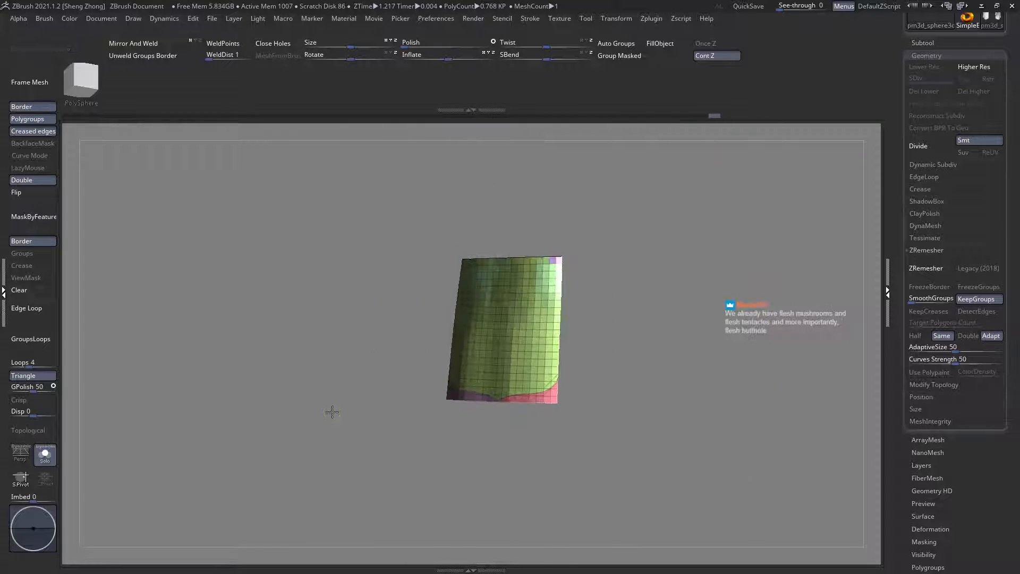
Step: Regroup the rear tasset's small upper patch apart from the cut corner, and delete the sliced-off lower pieces
left_click(330, 413, "ctrl+shift")
right_click_drag(546, 412, 525, 238, "ctrl")
left_click(571, 186, "ctrl+shift")
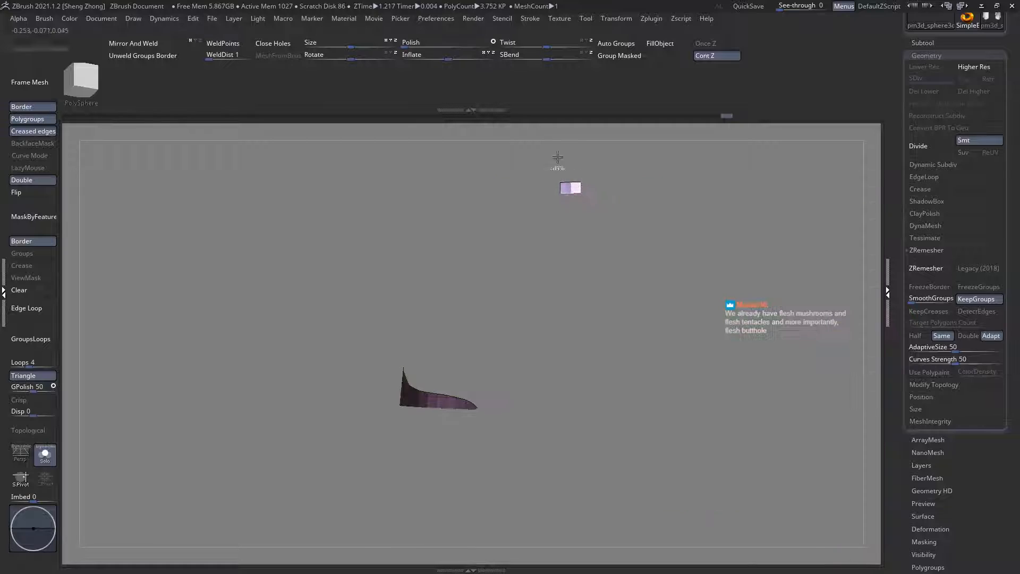
left_click(523, 175, "ctrl+shift")
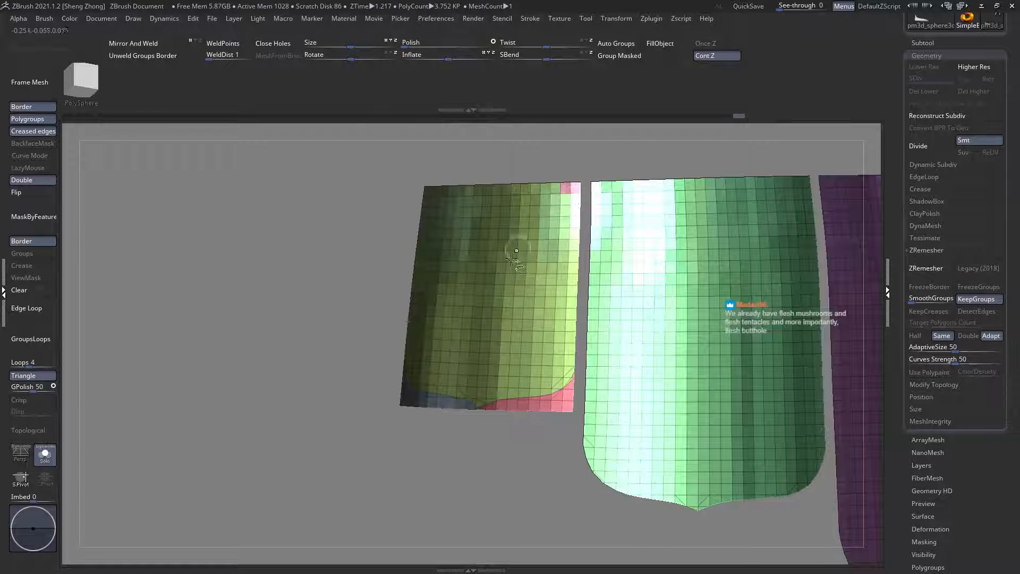
left_click(448, 407, "ctrl+shift")
left_click(474, 410, "ctrl+shift")
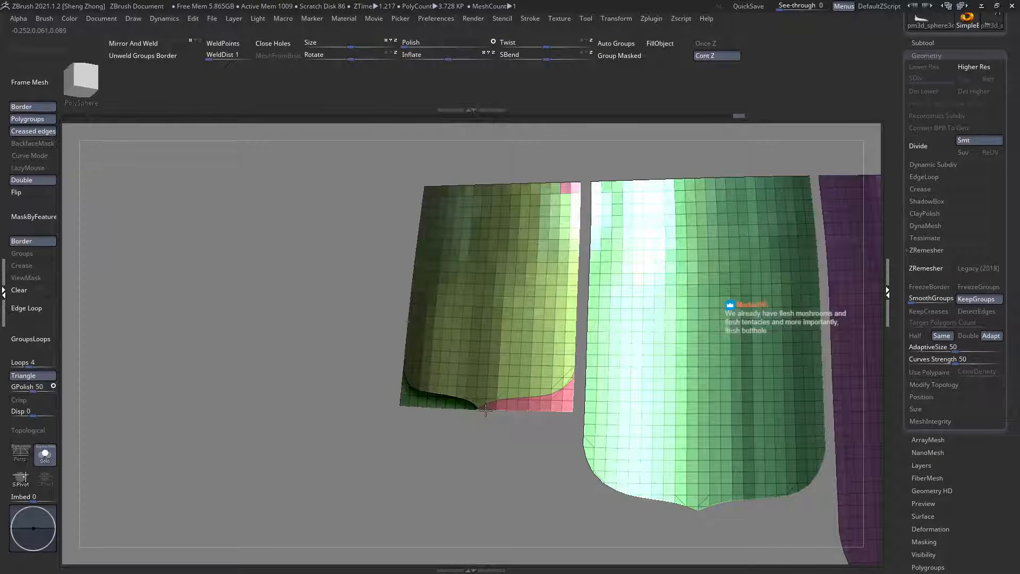
left_click(482, 409, "ctrl+alt+shift")
Step: Stitch the stray point on the rear tasset's front lower curve to its neighbour with ZModeler
right_click_drag(648, 457, 576, 365, "ctrl")
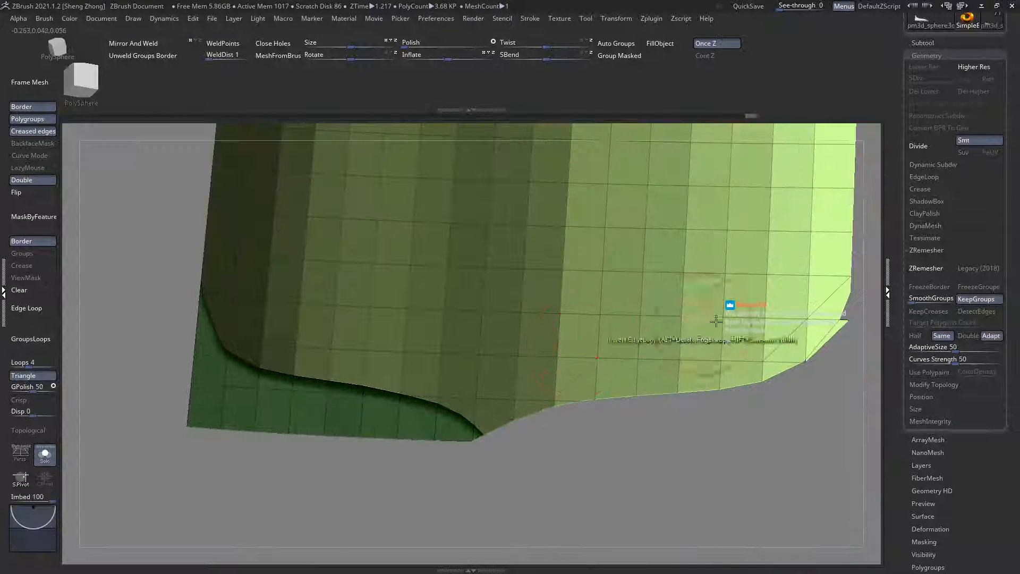
right_click_drag(784, 313, 649, 330, "alt")
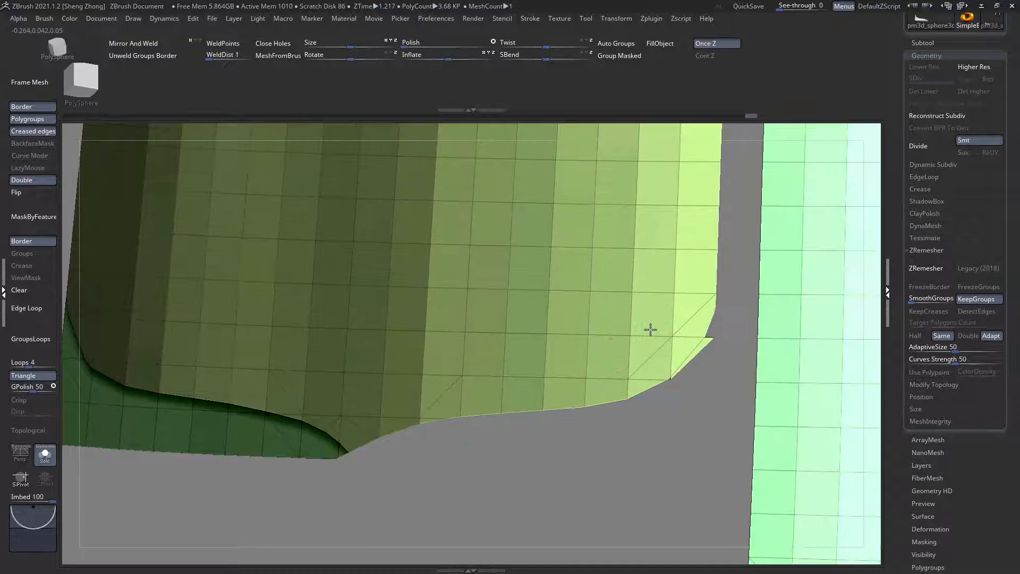
left_click_drag(739, 362, 710, 335, "ctrl+alt+shift")
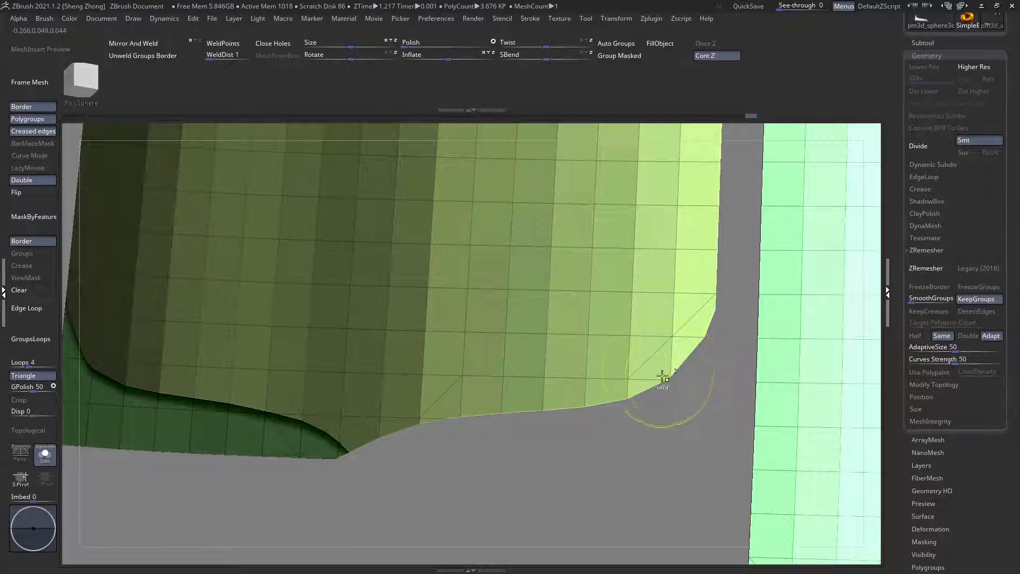
Step: Apply Auto Groups to the tassets, and mirror and weld them to the opposite side
right_click_drag(629, 377, 351, 219, "ctrl")
left_click(614, 45)
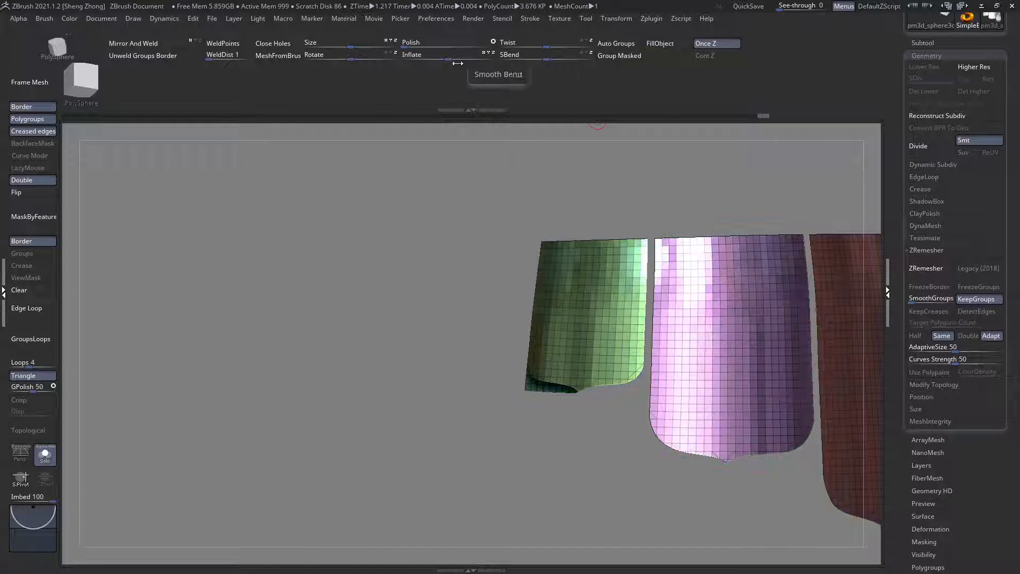
left_click(131, 48)
right_click_drag(329, 144, 560, 302, "ctrl")
key("shift+f")
right_click_drag(560, 302, 275, 366)
key("shift+f")
Step: Leave Solo mode, hide the wireframe display, and examine the shaped tassets against the waist plates from the front
left_click(46, 455)
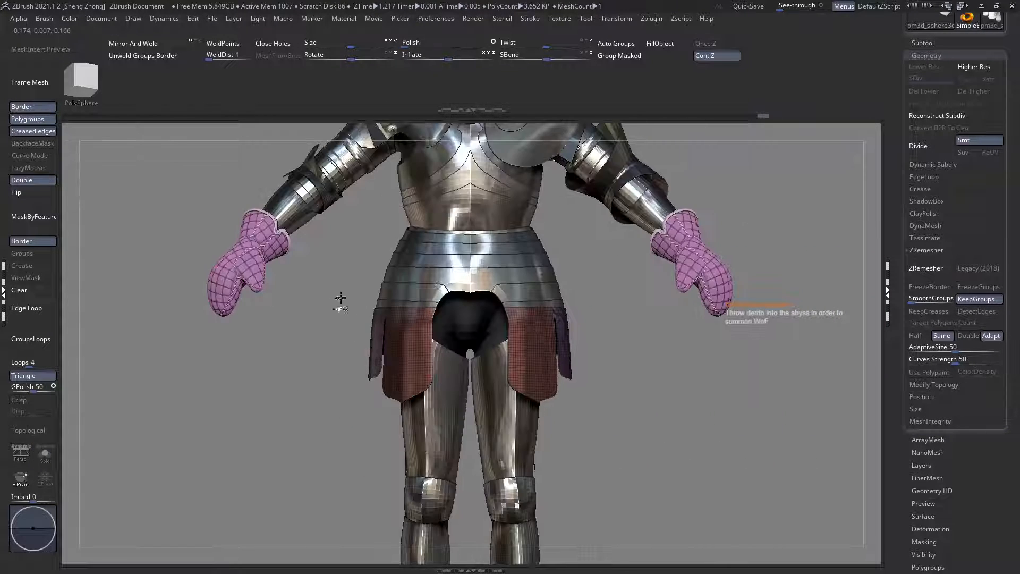
key("shift+f")
right_click_drag(365, 309, 488, 363, "ctrl")
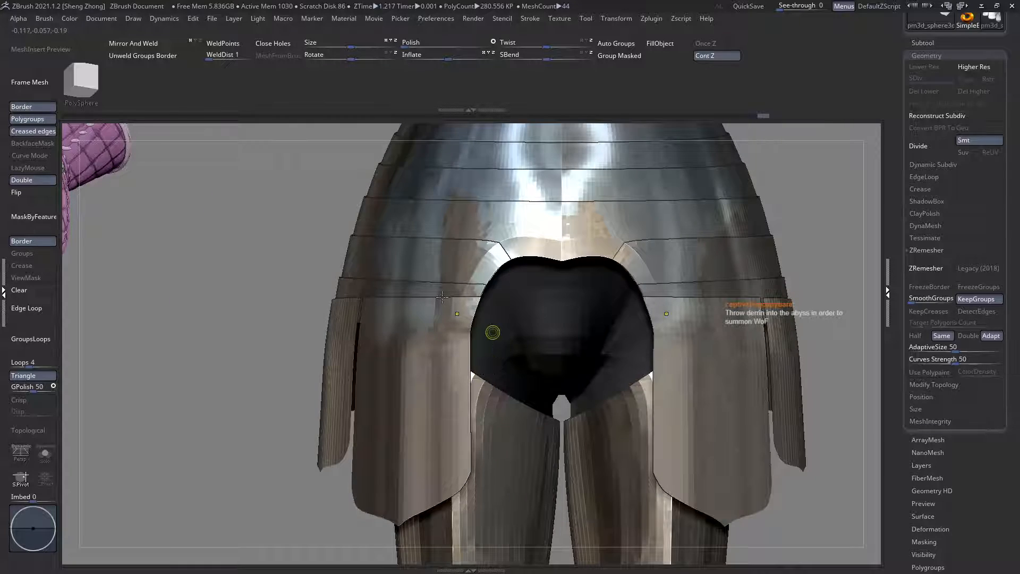
right_click_drag(442, 298, 468, 346, "ctrl")
Step: Ghost the surrounding armour, show the polygroups, and slice off the front tasset's upper inner corner at an angle
key("shift+t")
right_click_drag(503, 313, 506, 340, "ctrl")
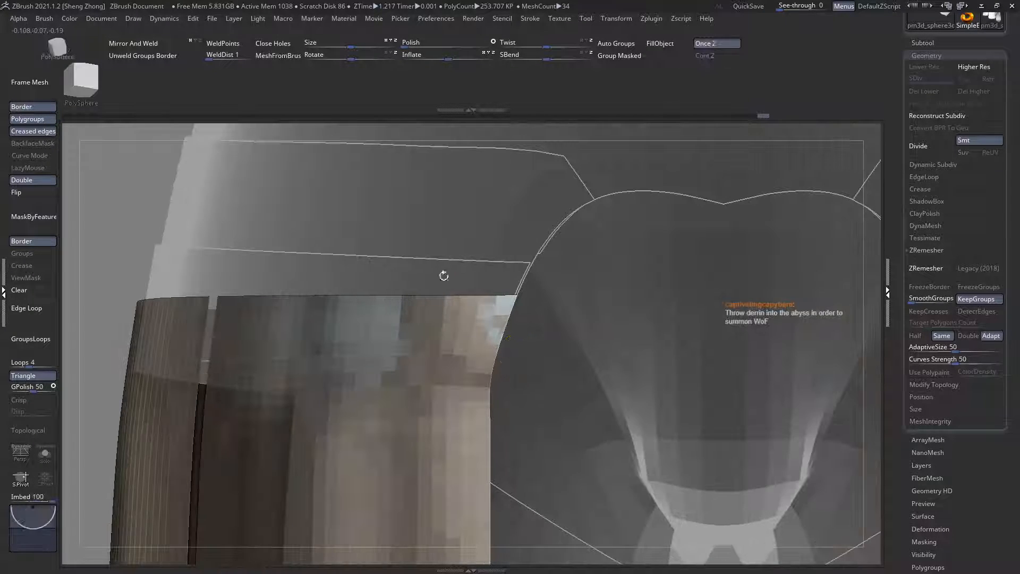
right_click(415, 331)
key("b")
key("s")
key("t")
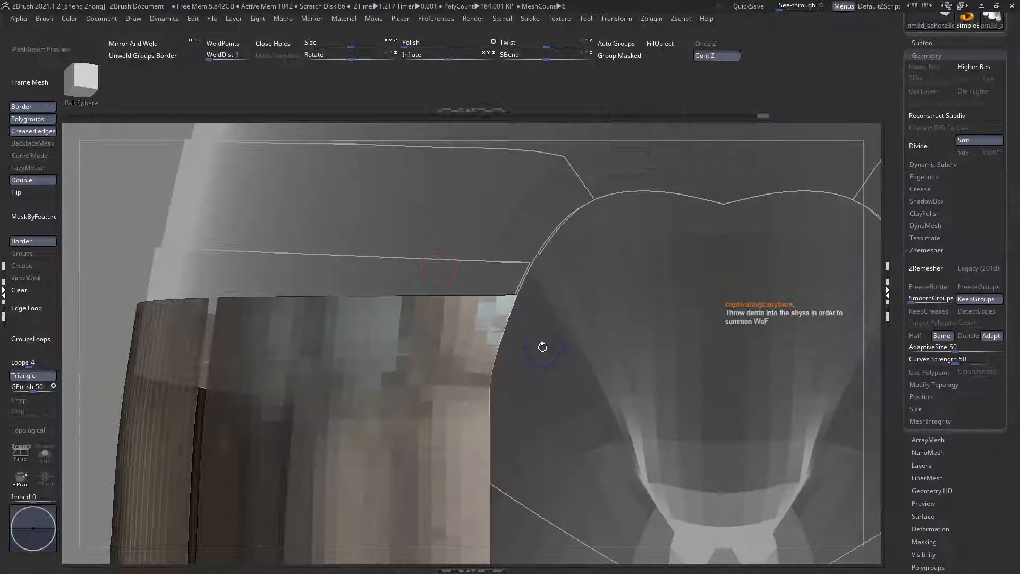
key("shift+f")
right_click_drag(458, 305, 466, 325, "ctrl")
mouse_move(447, 281)
left_mouse_down("ctrl+shift")
mouse_move(528, 348)
mouse_move(576, 344)
left_mouse_up("ctrl+shift")
left_click(526, 299, "ctrl+shift")
left_click(526, 299, "ctrl+shift")
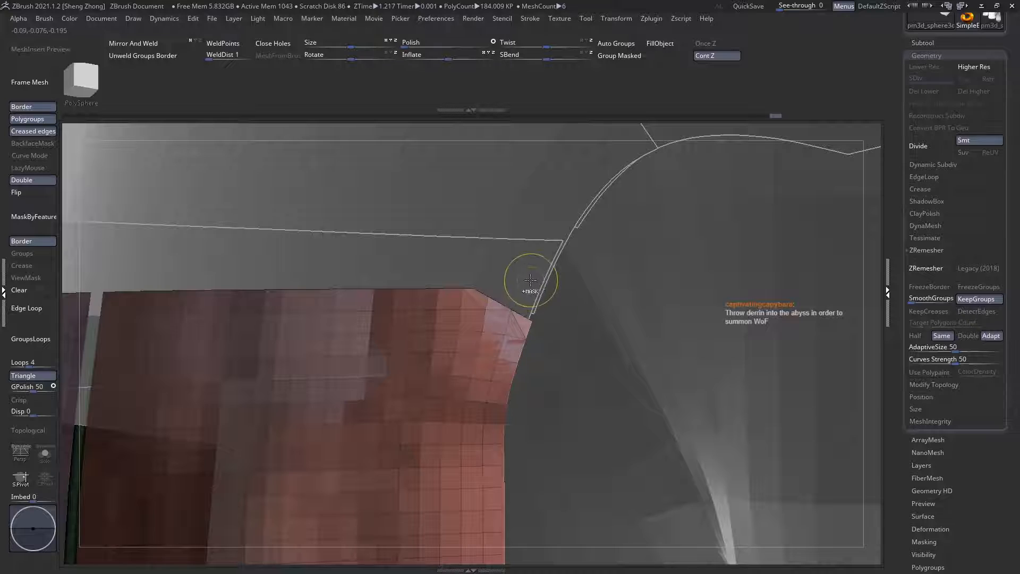
key("ctrl+alt+d")
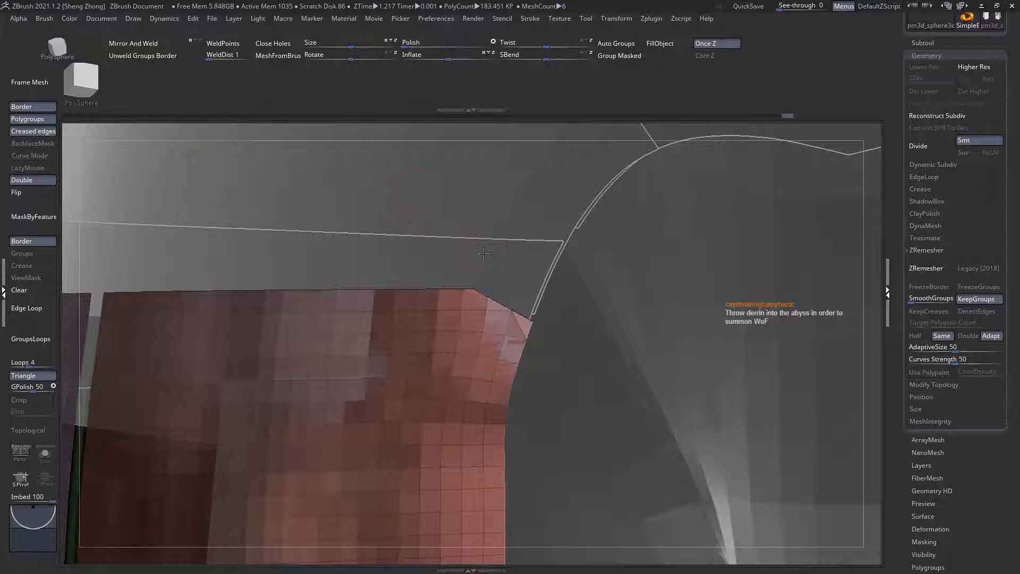
Step: Select the lowest waist plate and slice its upper inner corner at an angle parallel to the tasset's cut corner
left_click(484, 231, "alt")
left_click_drag(579, 278, 578, 277, "ctrl+shift")
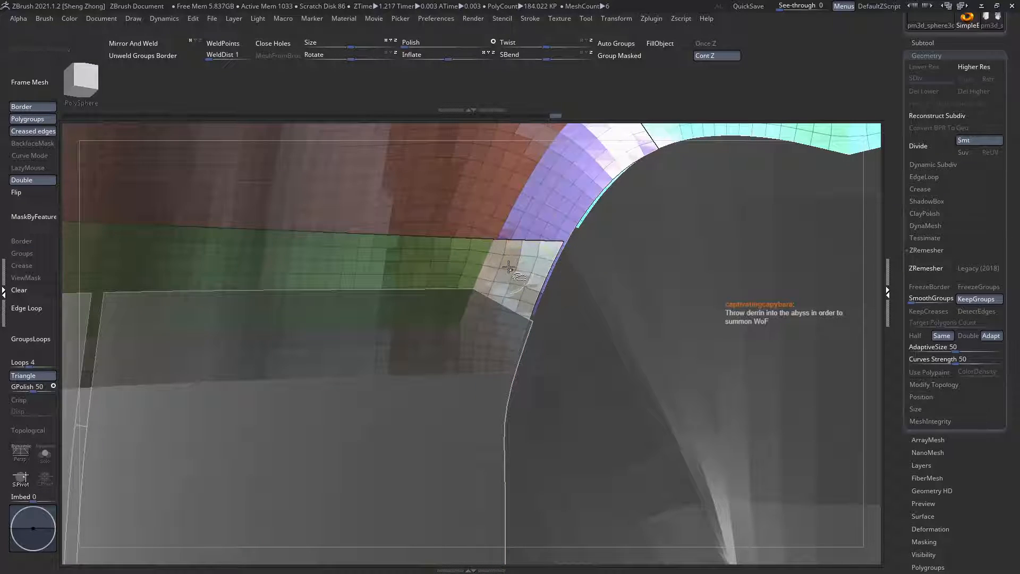
left_click(519, 272, "ctrl+shift")
right_click_drag(531, 272, 569, 345, "ctrl")
key("ctrl+z")
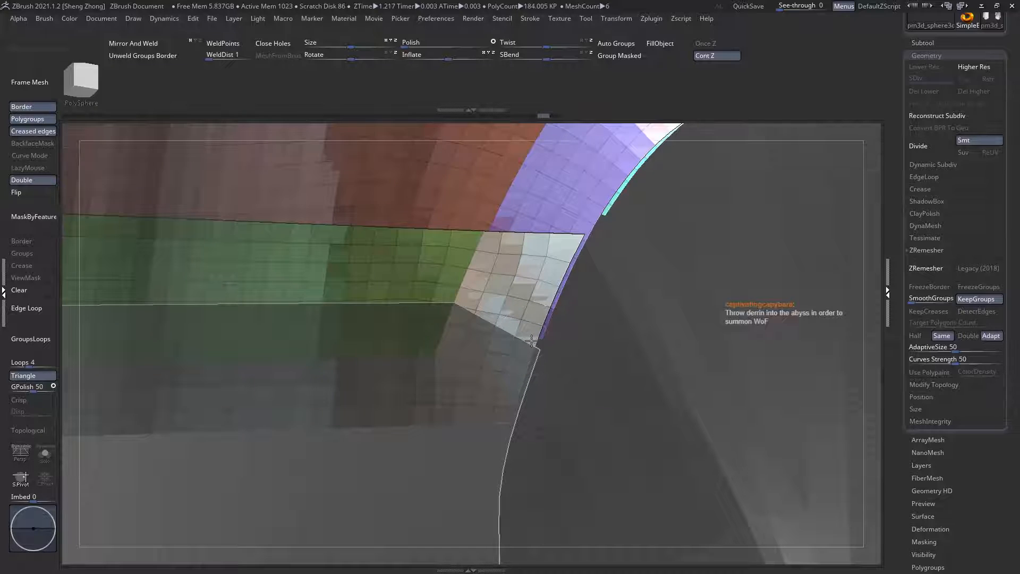
left_click(531, 340, "ctrl+shift")
mouse_move(489, 222)
left_mouse_down("ctrl+shift")
mouse_move(628, 314)
mouse_move(622, 291)
left_mouse_up("ctrl+shift")
left_click(587, 255, "ctrl+shift")
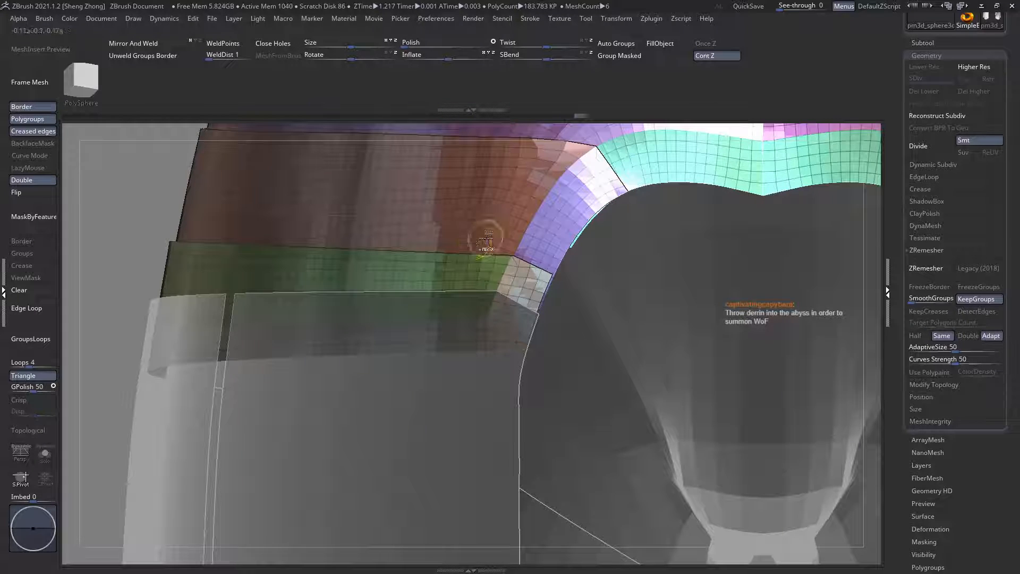
Step: Try ZRemesher and Mirror And Weld on the waist plates, and undo both operations
key("space")
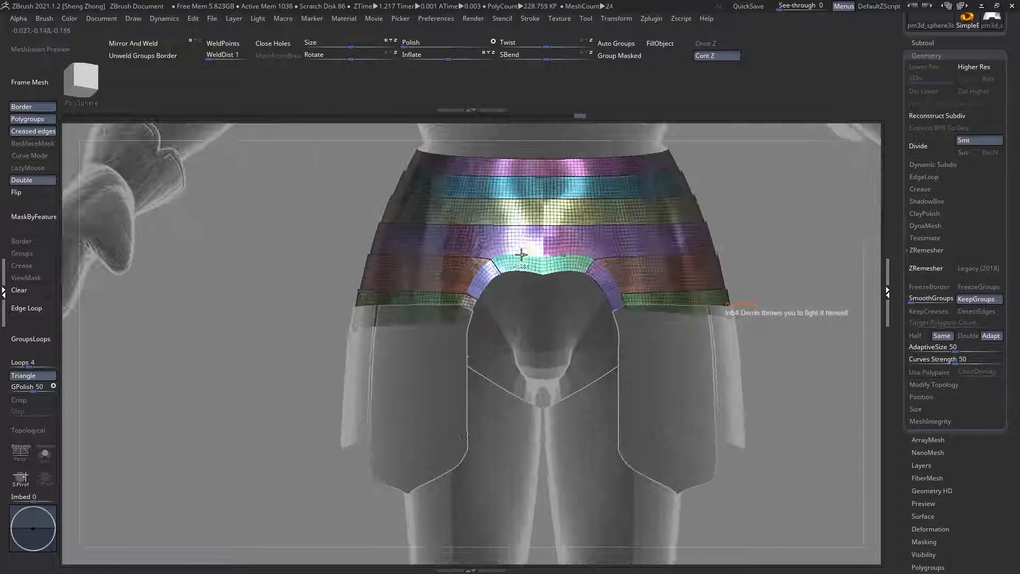
left_click(923, 270)
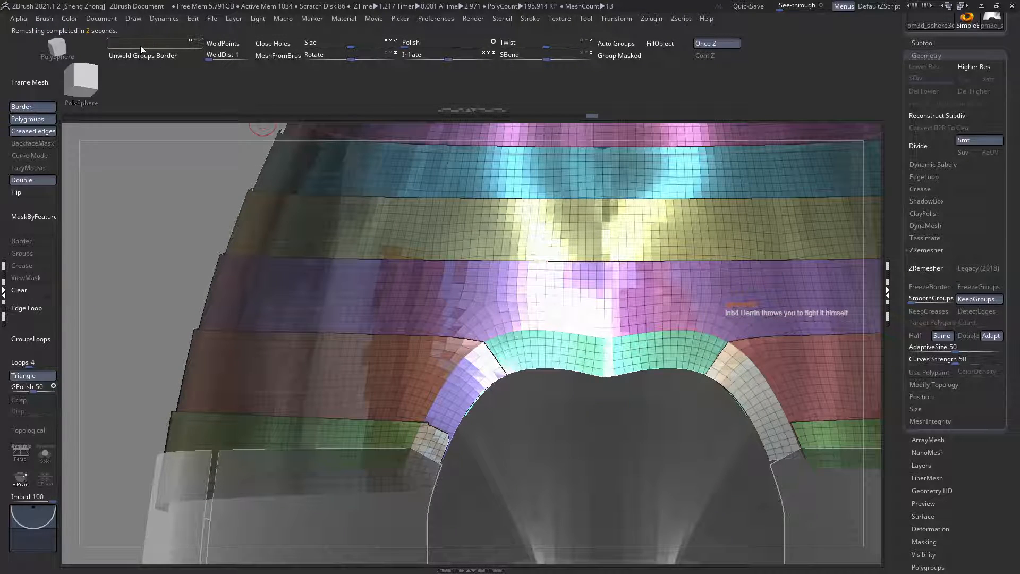
left_click(140, 45)
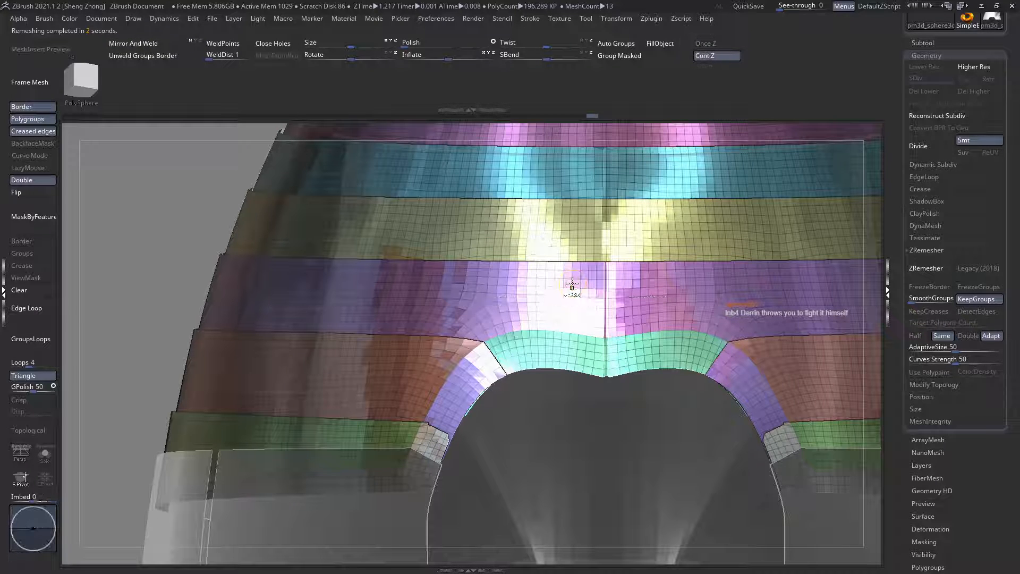
key("ctrl+z")
key("ctrl+shift+z")
key("ctrl+z")
key("ctrl+z")
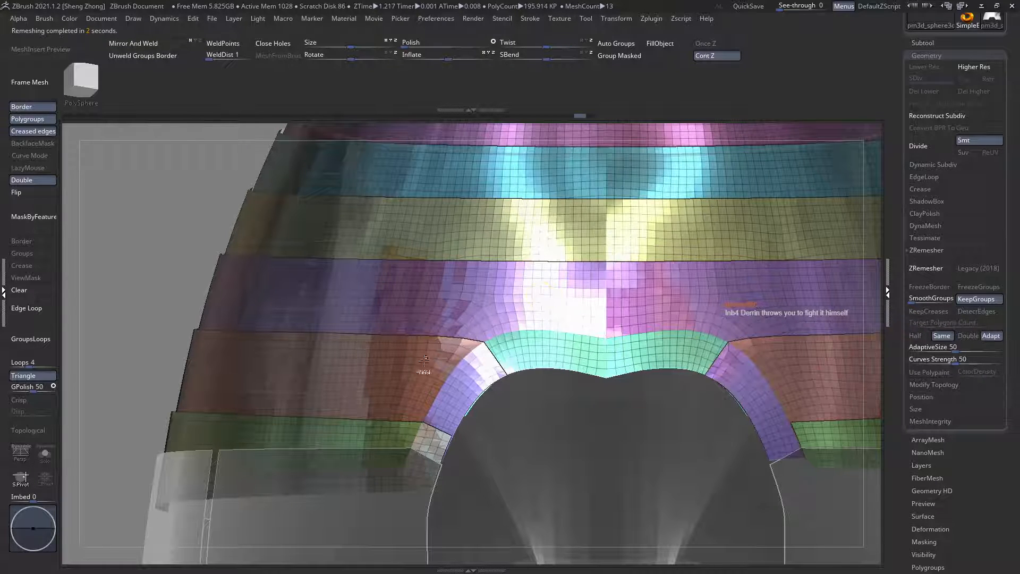
Step: Hide the lowest waist plate and split it off from the other plates into its own subtool
right_click_drag(417, 438, 221, 321, "ctrl")
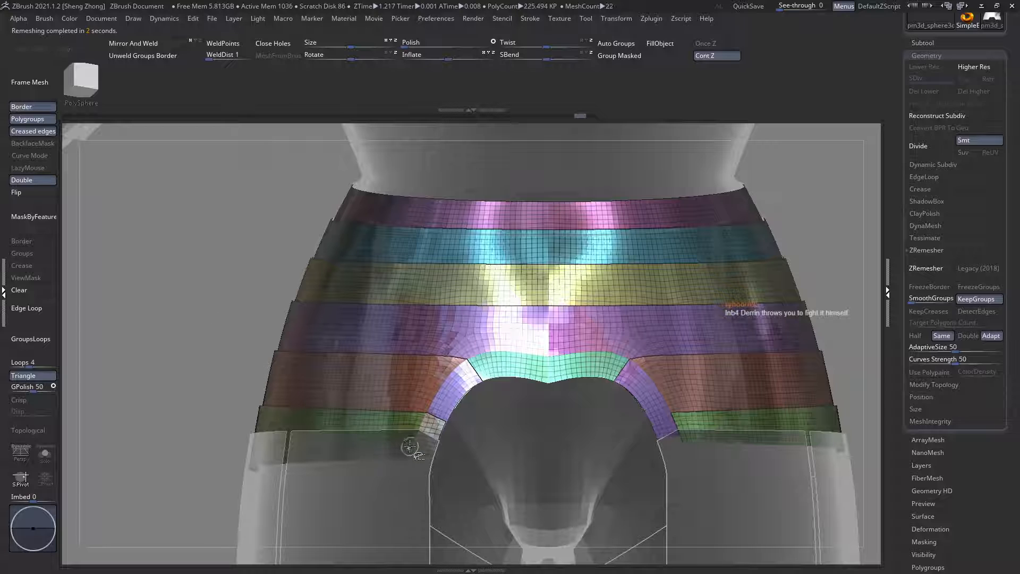
key("ctrl+z")
key("ctrl+shift+z")
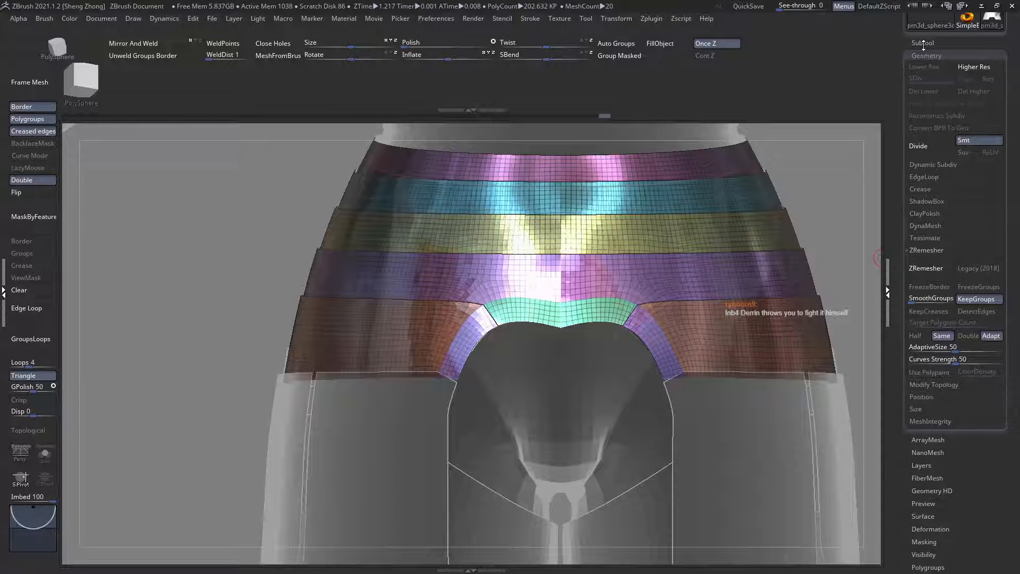
left_click(922, 42)
left_click(929, 343)
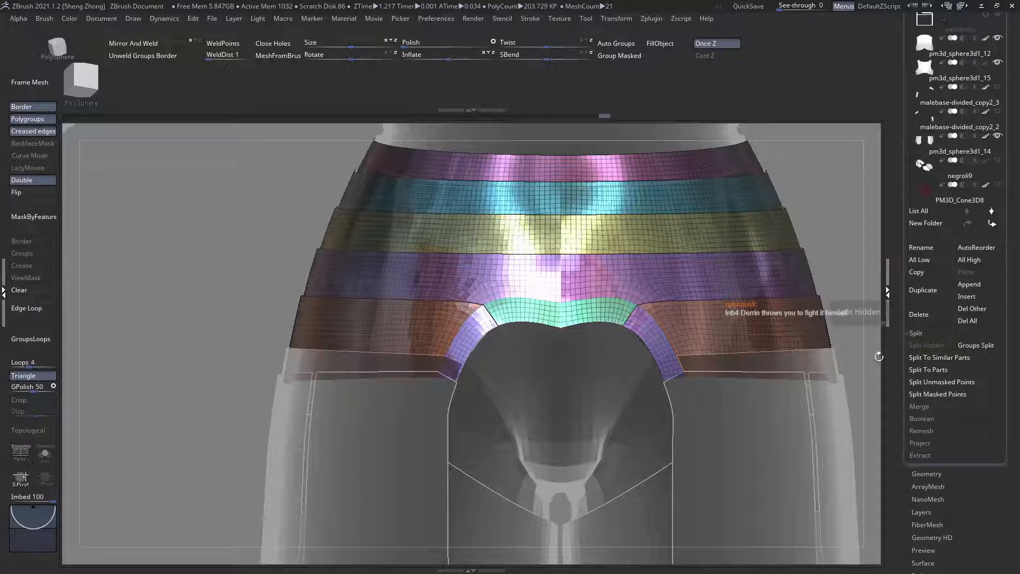
Step: Select the split-off plate, stitch the stray points near its upper inner corner with ZModeler, and set the edge action to Delete
right_click_drag(492, 384, 533, 353, "alt")
right_click_drag(355, 346, 310, 357, "ctrl")
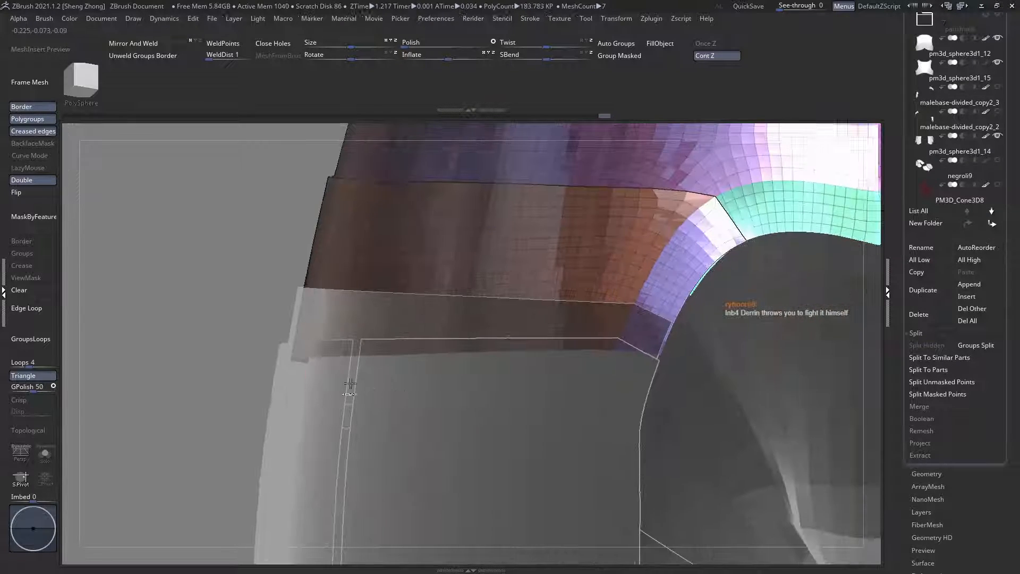
left_click(300, 314, "alt")
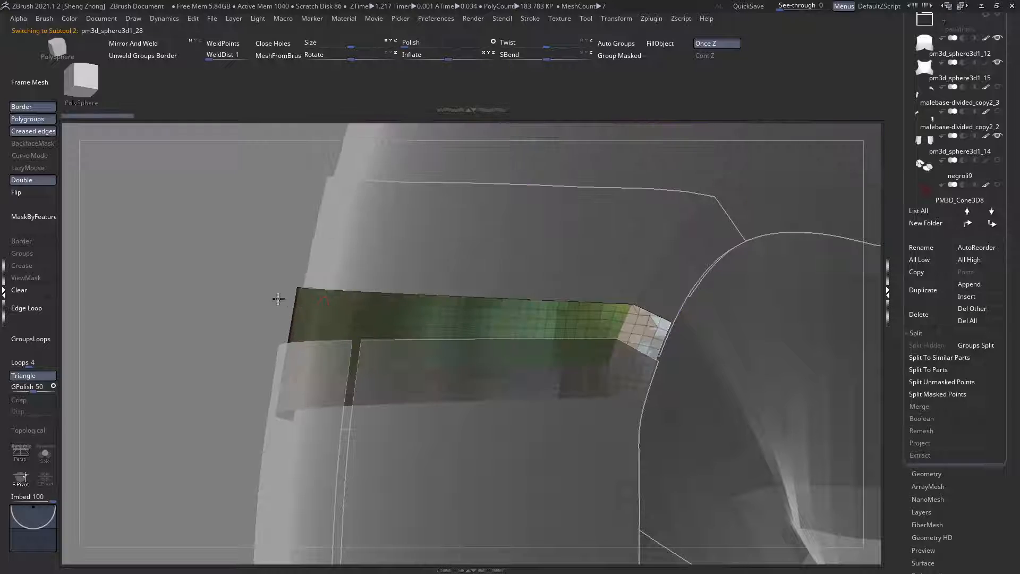
right_click_drag(651, 323, 619, 393, "alt")
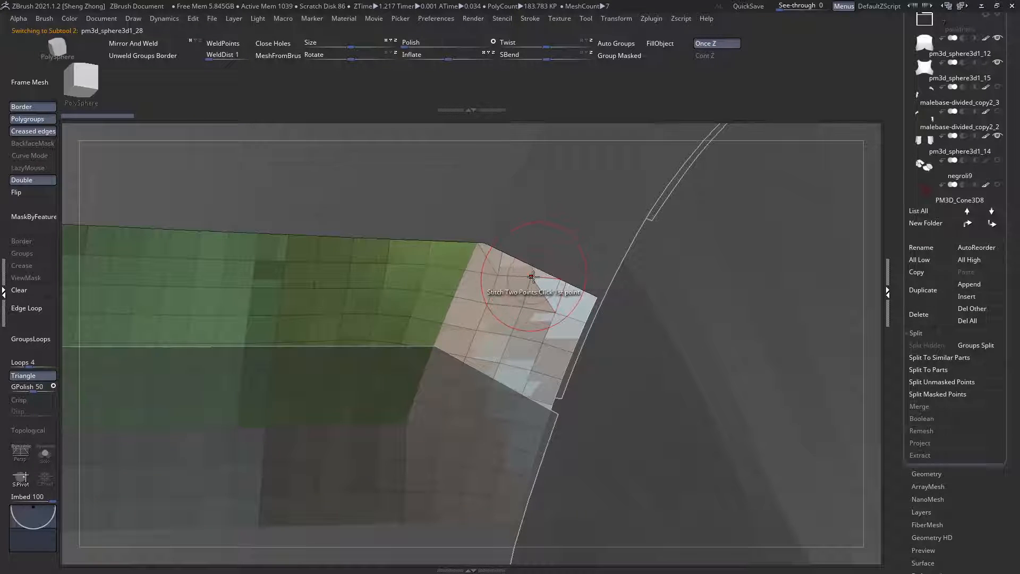
right_click_drag(533, 277, 575, 281, "ctrl")
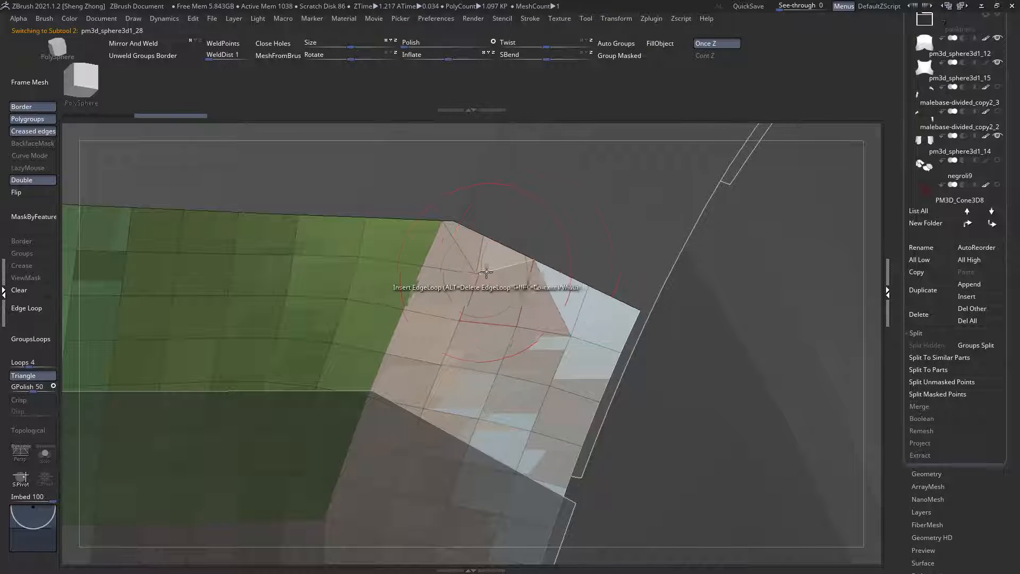
left_click(517, 327)
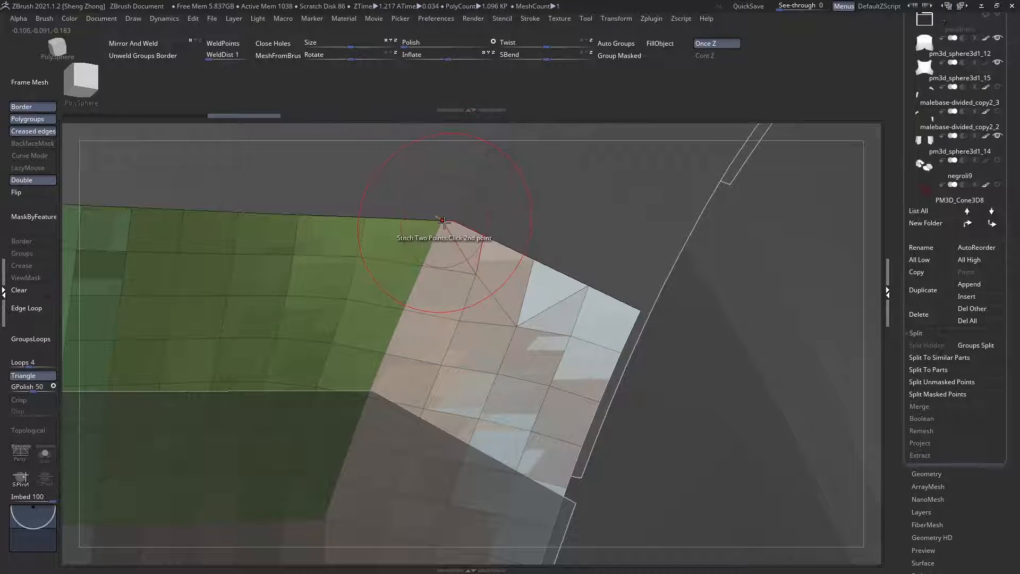
key("space")
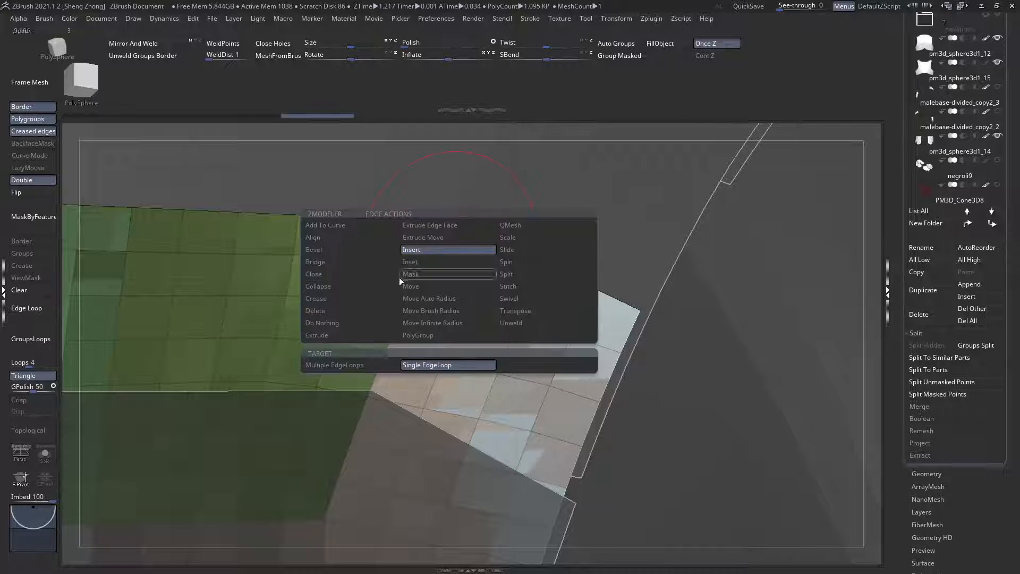
left_click(311, 312)
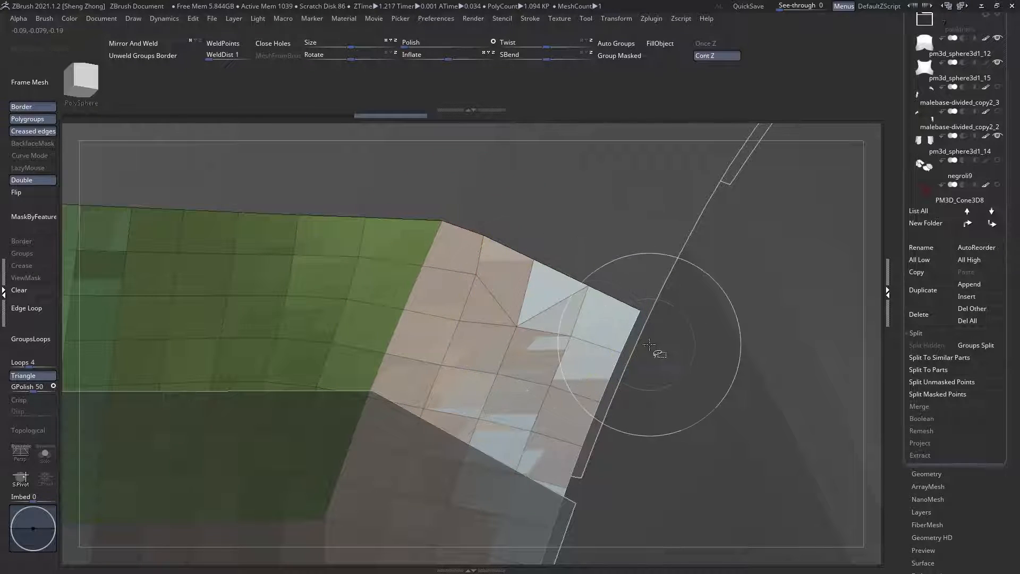
Step: Isolate the plate's inner corner patch and regroup it as a single polygroup
mouse_move(641, 338)
left_mouse_down("ctrl+shift")
mouse_move(485, 277)
mouse_move(518, 288)
left_mouse_up("ctrl+shift")
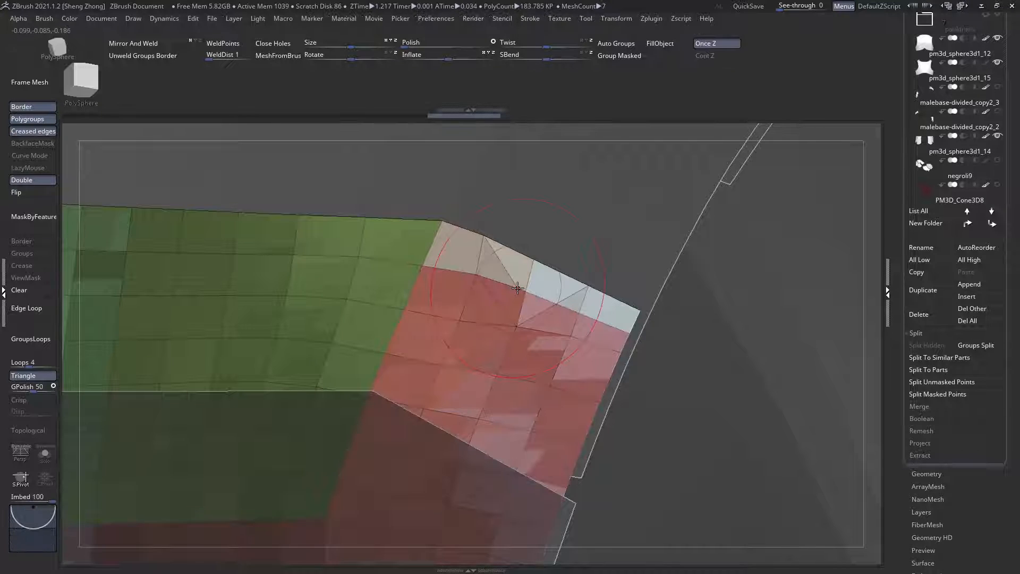
left_click(472, 270, "ctrl+shift")
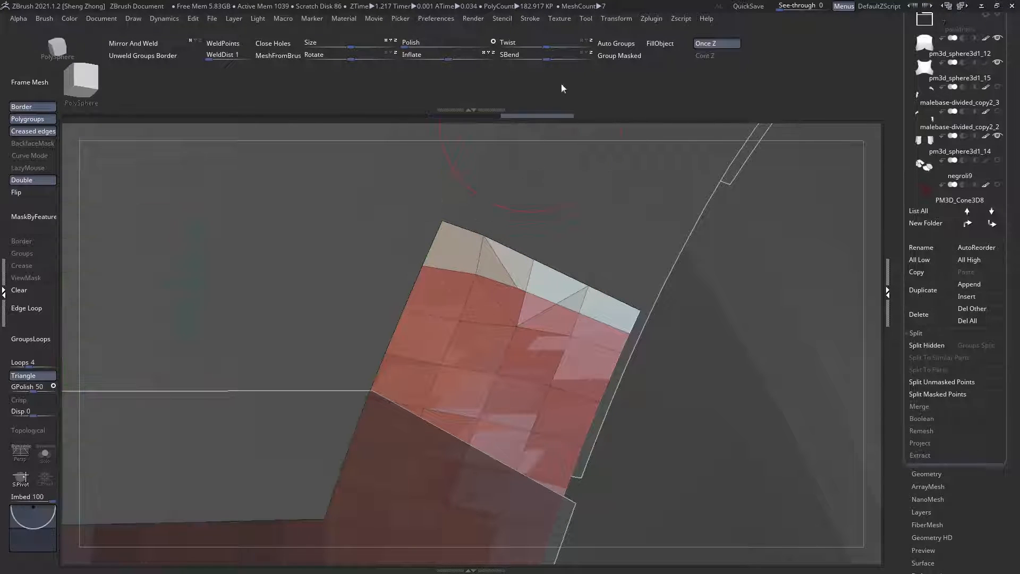
left_click(612, 58)
left_click(547, 223, "ctrl+shift")
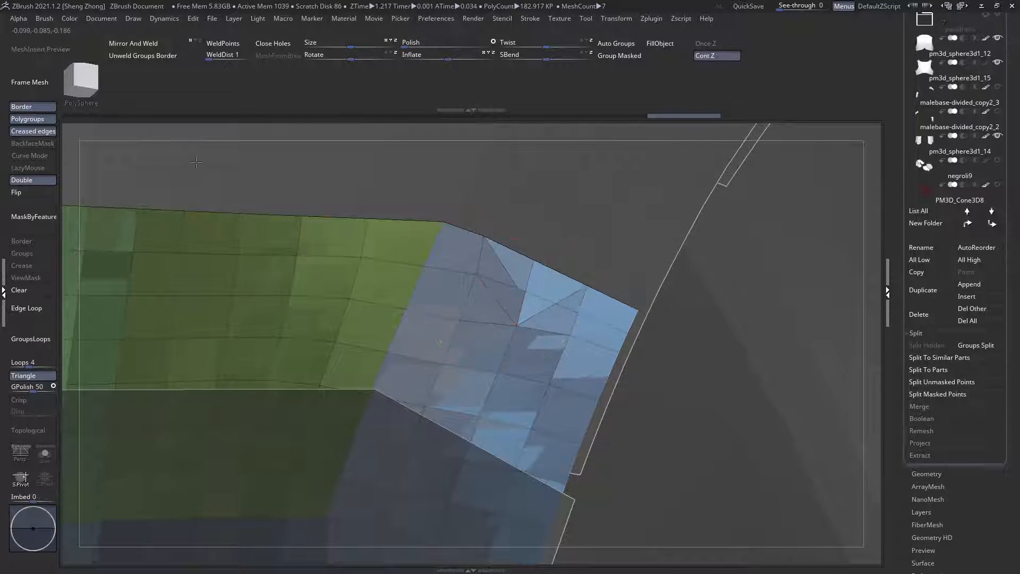
Step: Clean up the leftover triangles in the corner patch with ZModeler, and mirror and weld the plate to the opposite side
mouse_move(509, 289)
right_mouse_down("ctrl")
mouse_move(466, 272)
mouse_move(744, 281)
mouse_move(387, 287)
mouse_move(616, 285)
right_mouse_up("ctrl")
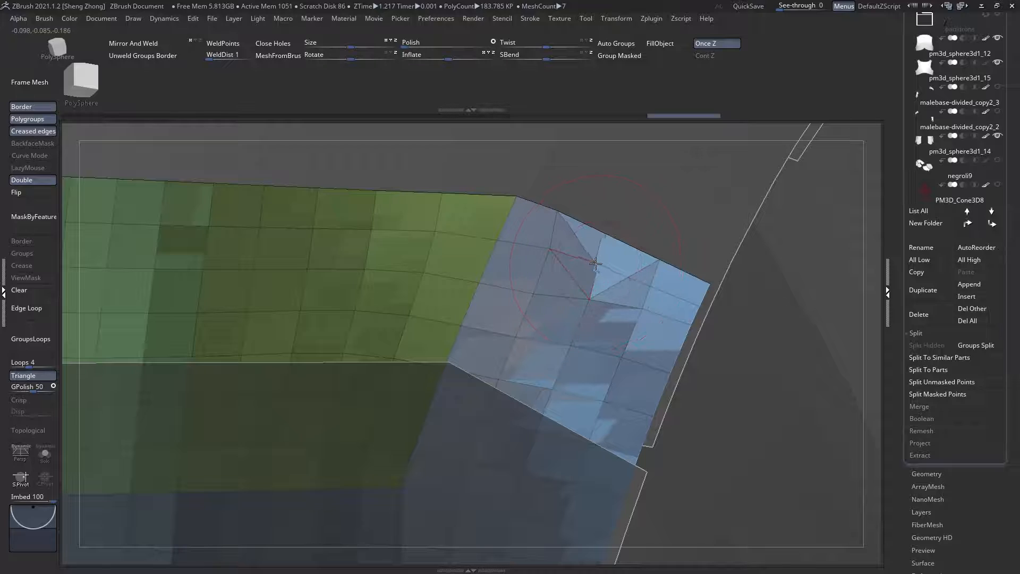
left_click(575, 282)
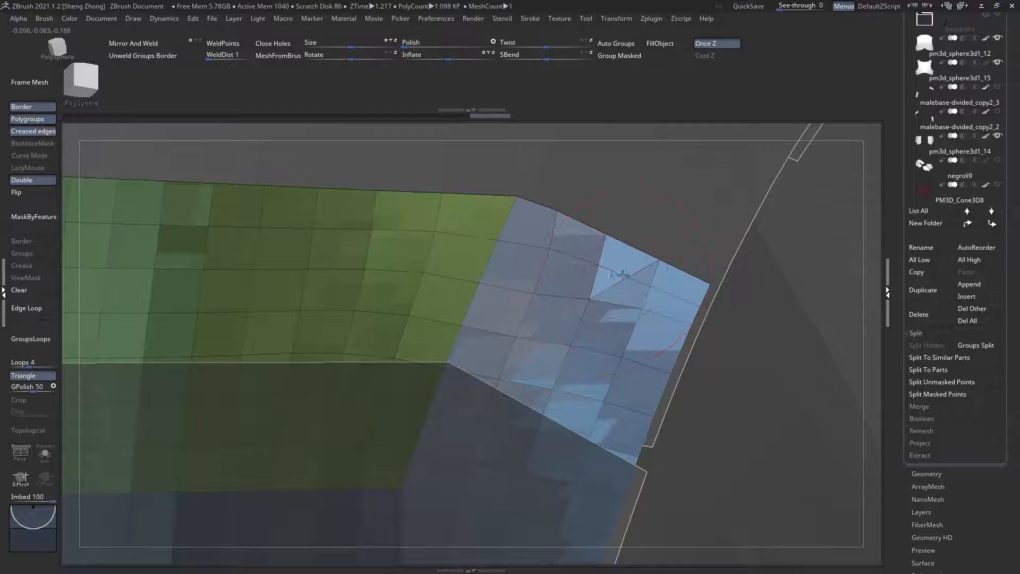
left_click(632, 261)
right_click_drag(542, 282, 289, 185, "ctrl")
right_click_drag(492, 267, 297, 168, "ctrl")
left_click(123, 47)
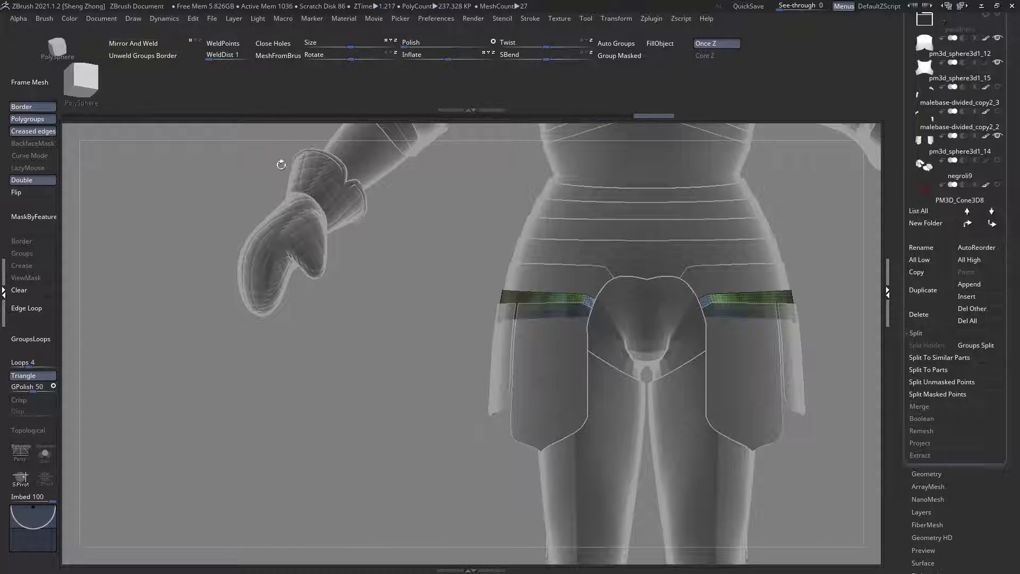
Step: Examine the waist plates and tassets against the whole knight from the front, side and back
right_click_drag(560, 280, 440, 289, "alt")
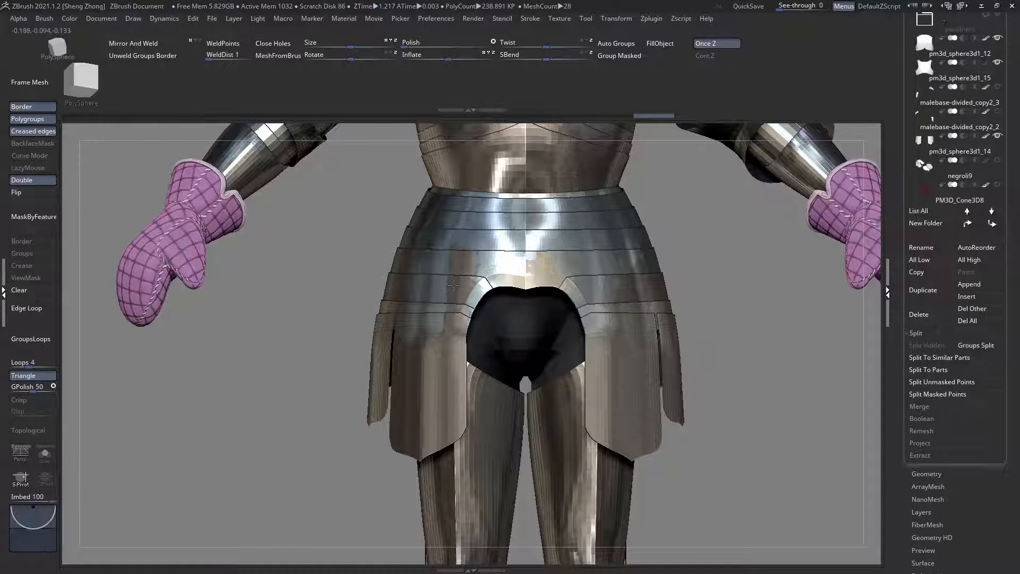
right_click_drag(590, 295, 481, 302)
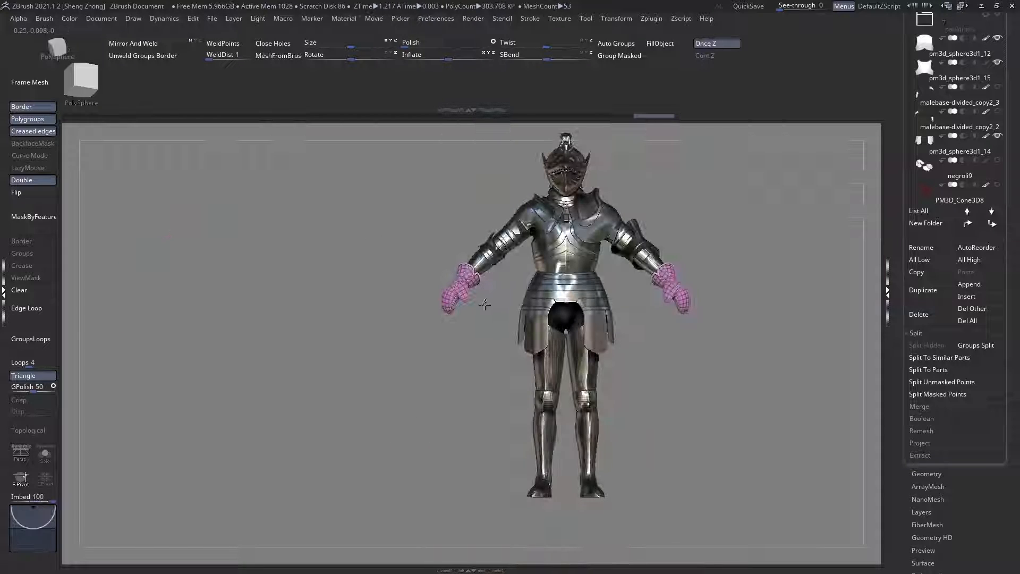
right_click_drag(457, 321, 507, 363)
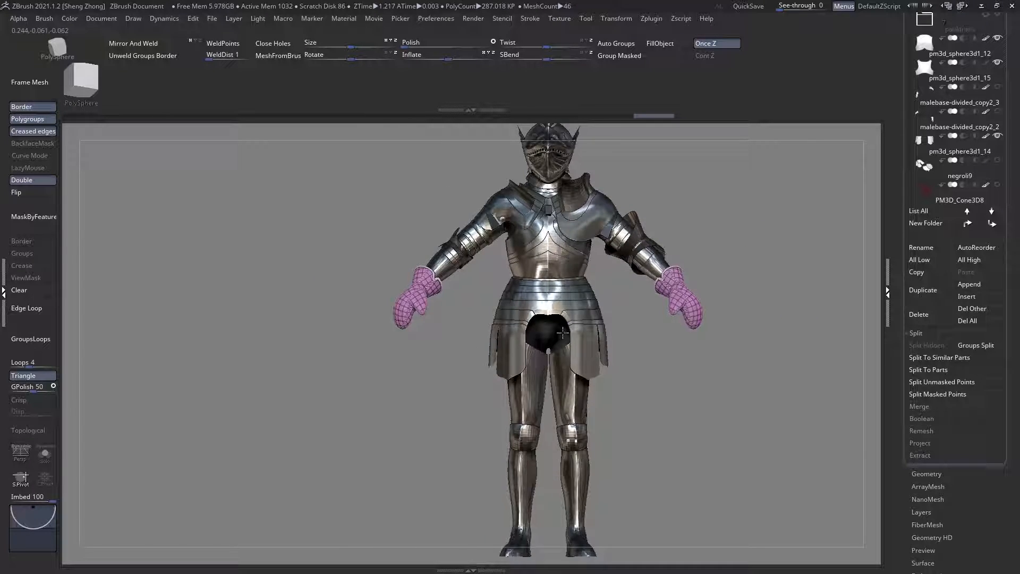
right_click_drag(563, 332, 553, 331, "shift")
right_click_drag(650, 323, 582, 360, "alt")
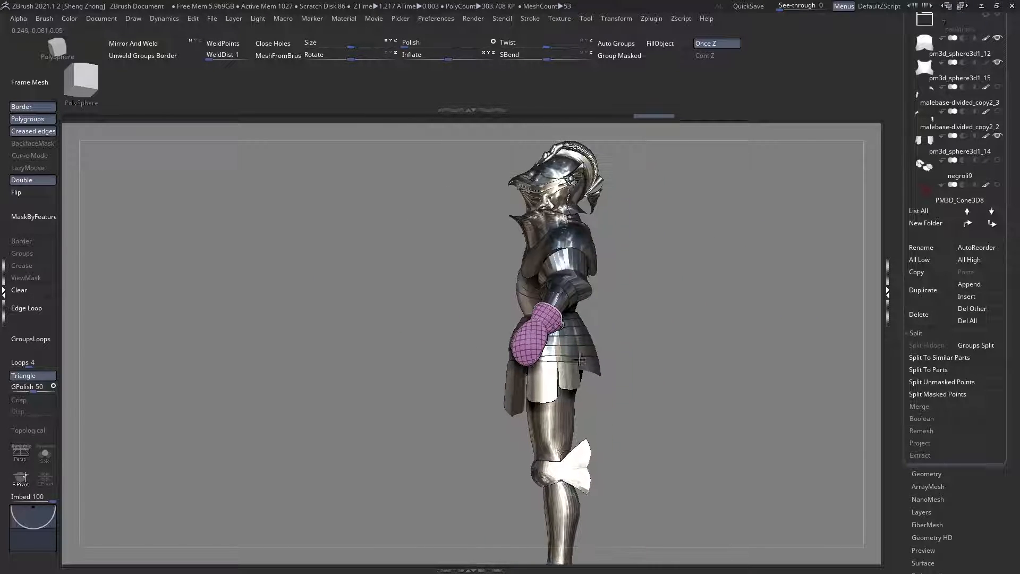
left_click(918, 211)
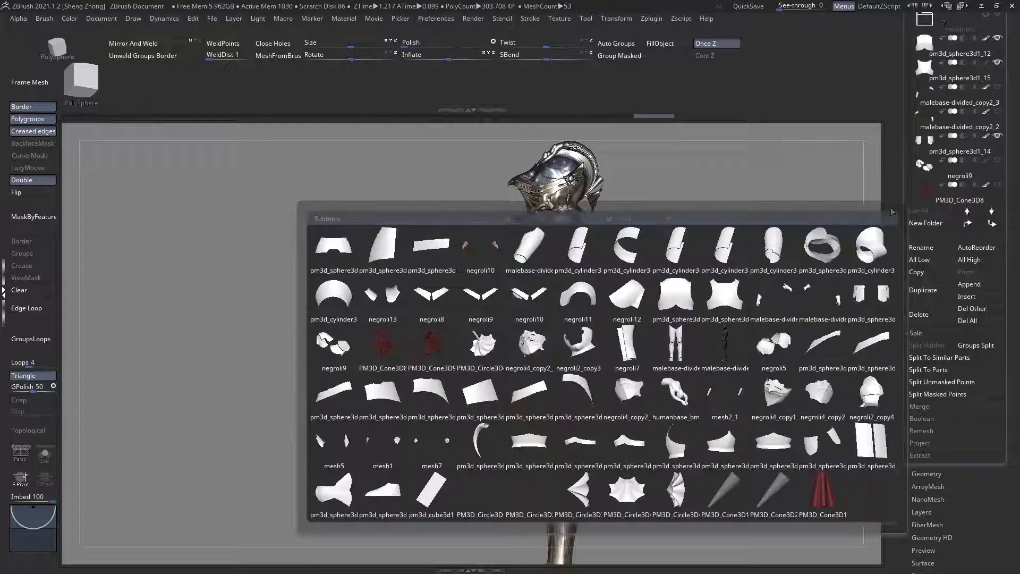
left_click(499, 314)
mouse_move(498, 314)
right_mouse_down()
mouse_move(425, 308)
mouse_move(499, 277)
mouse_move(529, 368)
mouse_move(528, 359)
mouse_move(523, 413)
mouse_move(496, 262)
mouse_move(503, 257)
mouse_move(518, 290)
mouse_move(585, 273)
mouse_move(538, 363)
right_mouse_up()
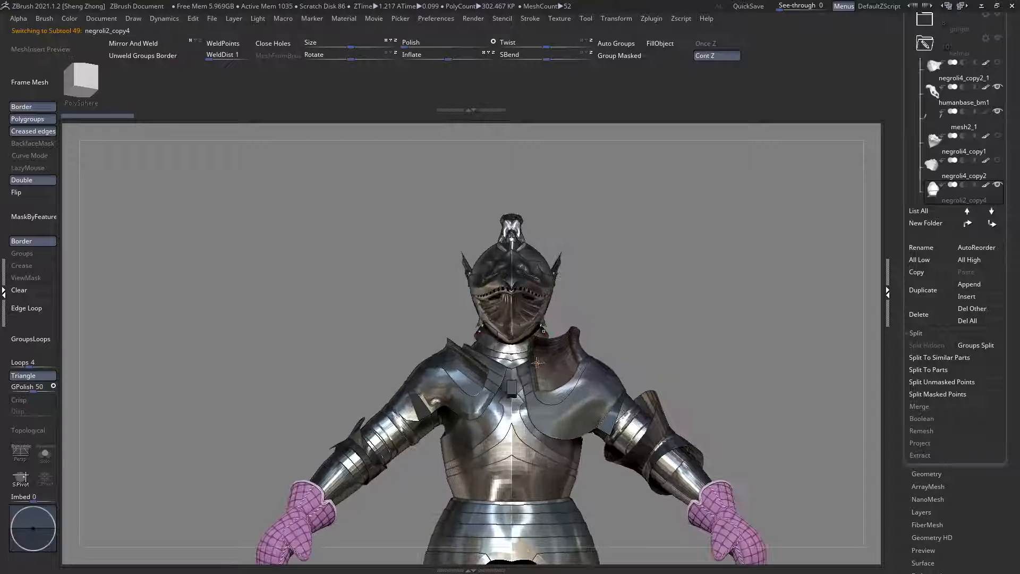
mouse_move(546, 475)
right_mouse_down("alt")
mouse_move(569, 321)
mouse_move(478, 334)
right_mouse_up("alt")
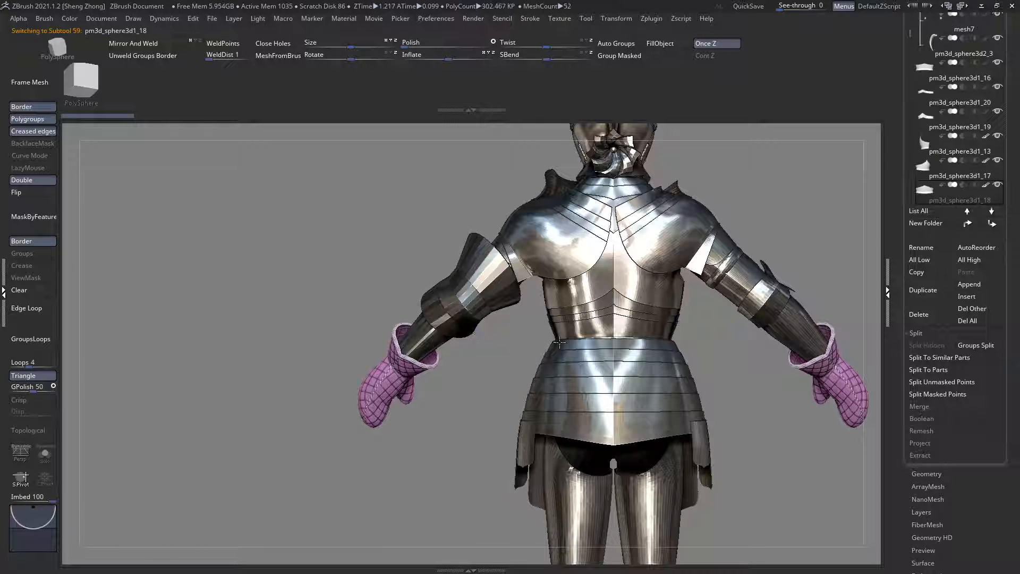
right_click_drag(559, 343, 471, 387, "alt")
right_click_drag(552, 307, 558, 212)
Step: Select the leg armour subtool and display its polygroups with the surrounding armour ghosted
left_click(560, 275, "alt")
left_click(600, 408, "alt")
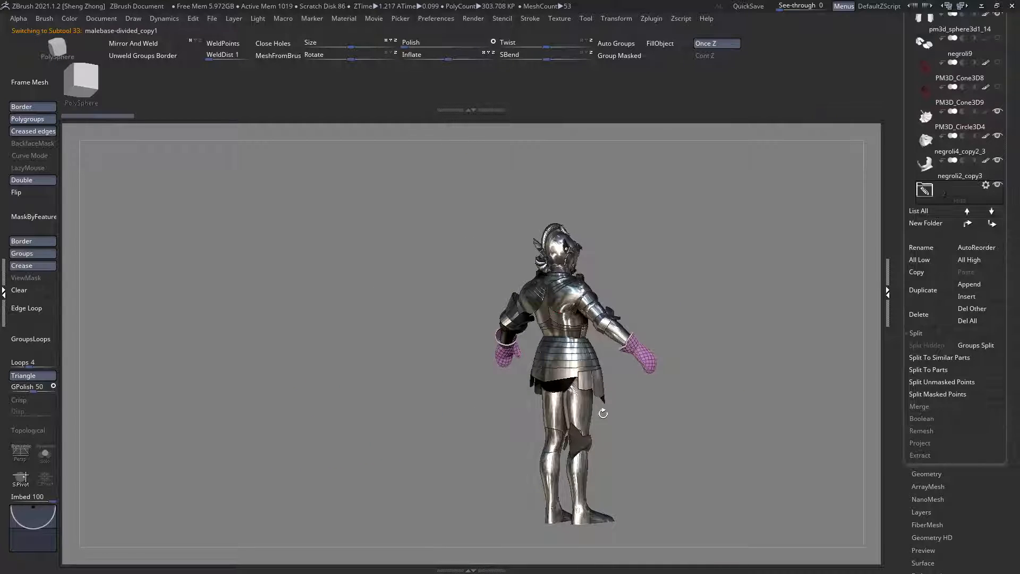
right_click_drag(600, 410, 569, 457)
left_click(570, 423, "alt")
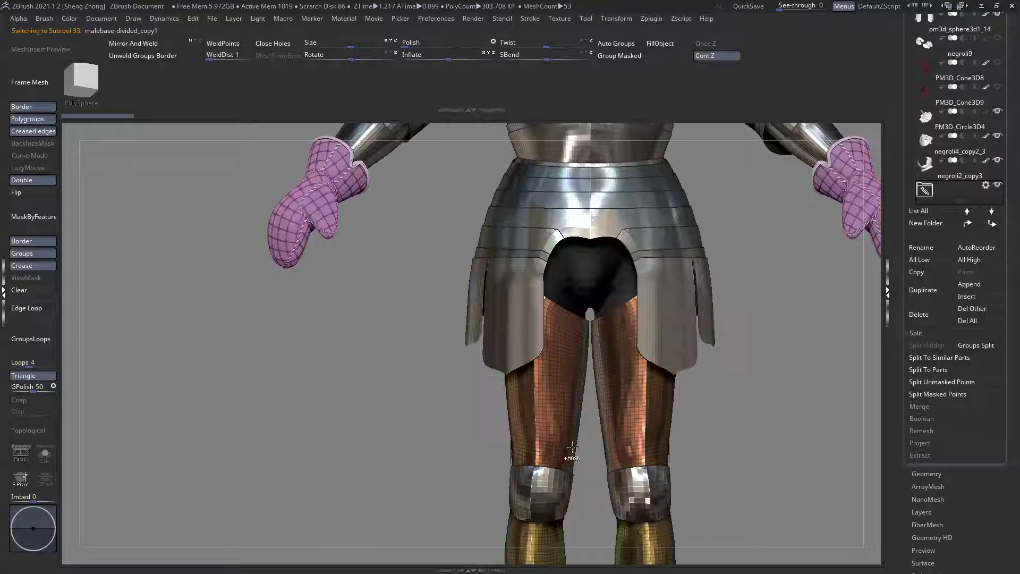
mouse_move(543, 366)
right_mouse_down()
mouse_move(591, 369)
mouse_move(529, 361)
right_mouse_up()
key("shift+f")
key("ctrl+t")
key("shift+f")
Step: Hide the outer front thigh polygroups, restore the full leg mesh, and mask it
key("space")
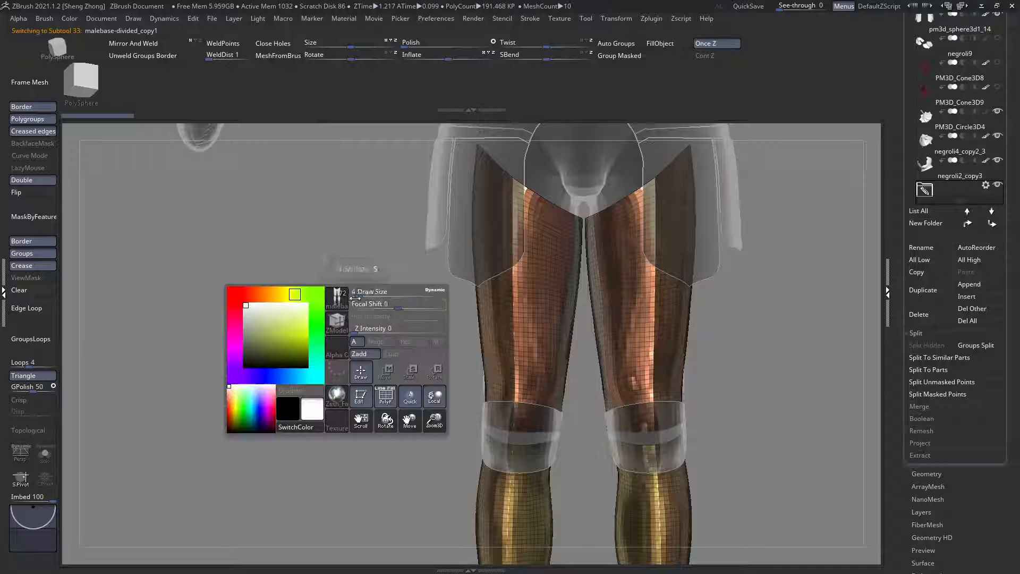
left_click(338, 296)
left_click(420, 394)
left_click(491, 306, "ctrl+shift")
left_click(492, 306, "ctrl+shift")
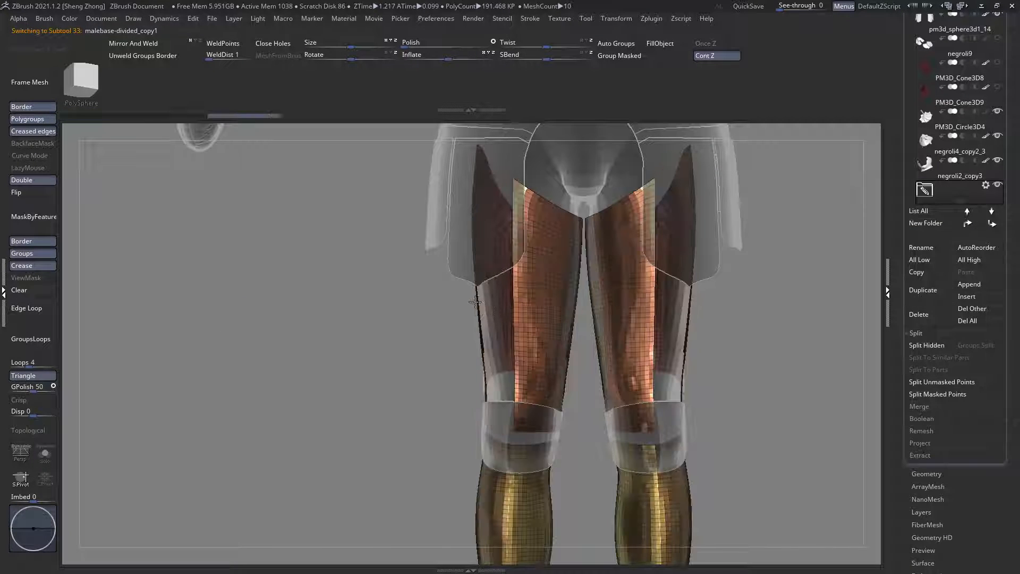
left_click(405, 312, "ctrl+shift")
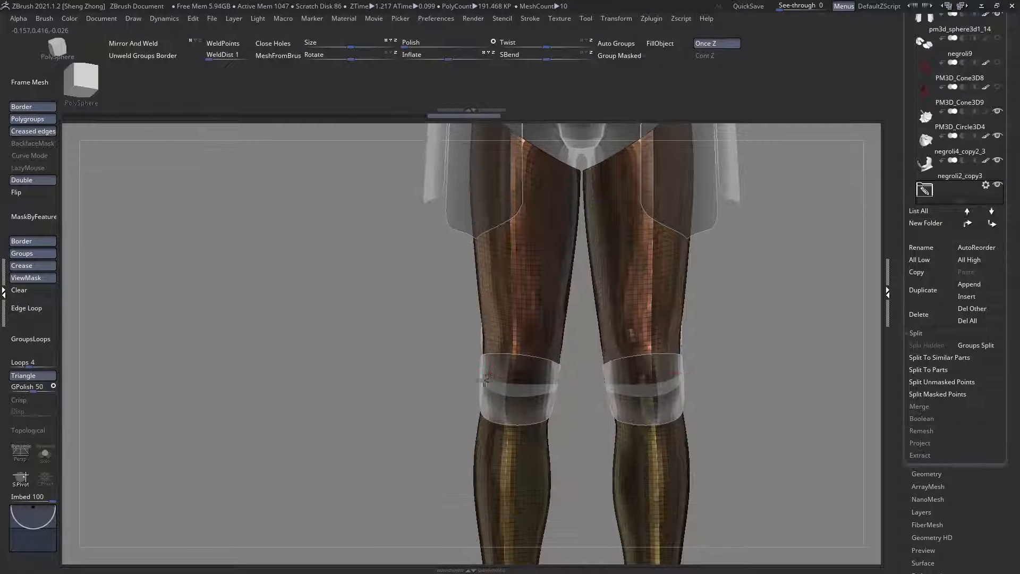
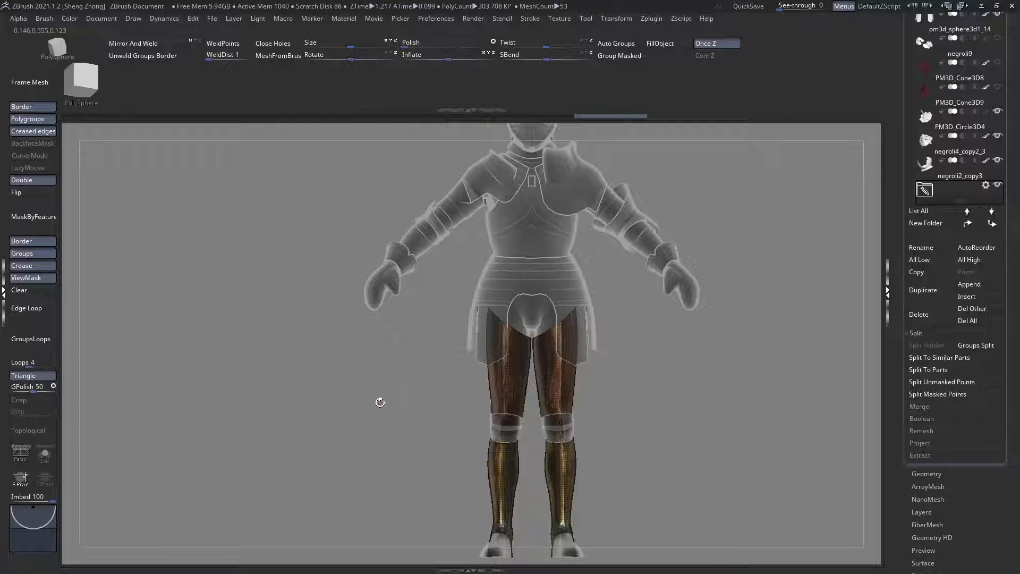
Step: Try to stretch the leg armour sideways with a horizontal Transpose line drawn across the thigh
right_click_drag(542, 328, 493, 402, "ctrl")
key("w")
left_click_drag(482, 440, 340, 433)
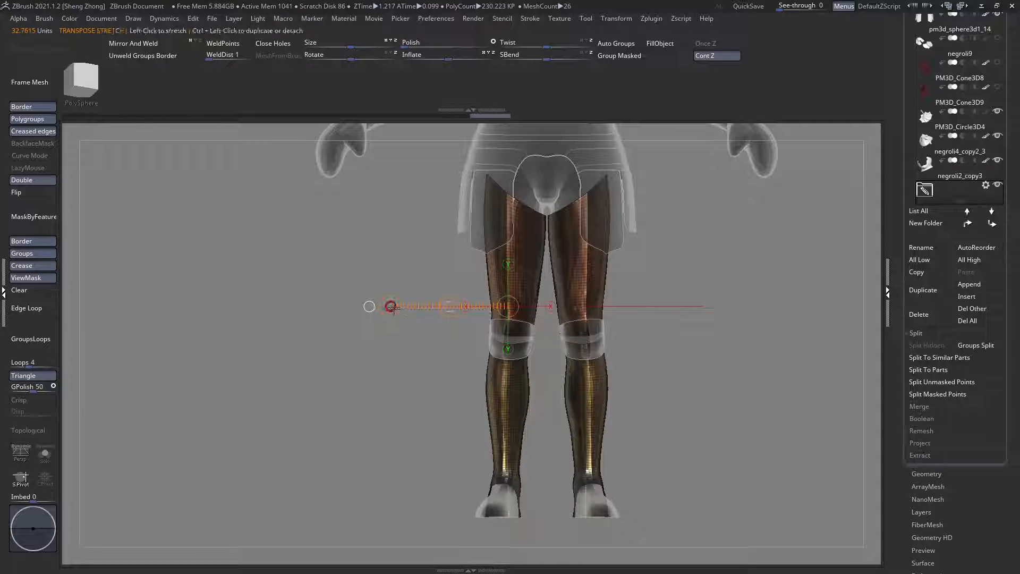
left_click_drag(449, 308, 447, 307)
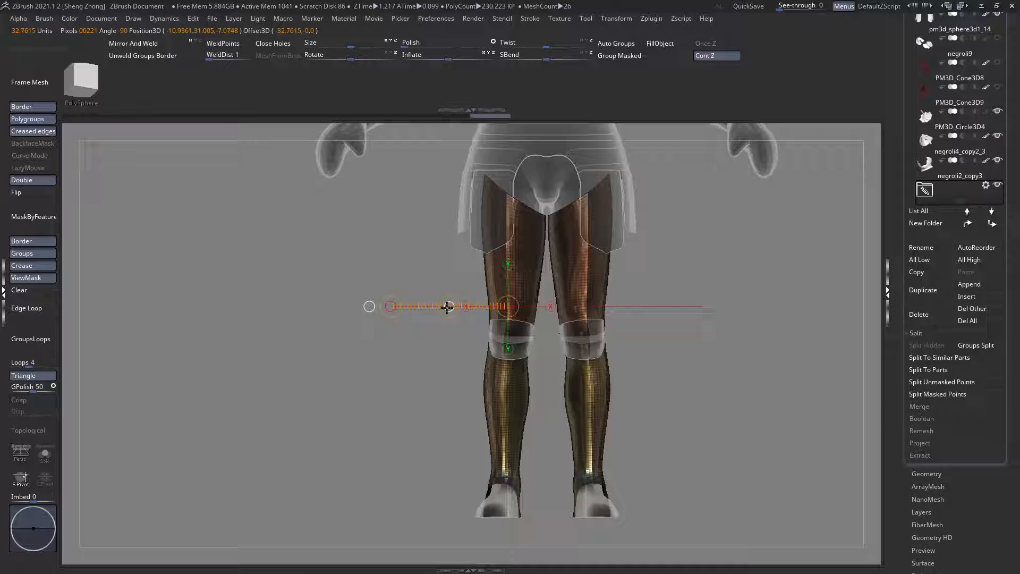
Step: Switch to a large Move brush and reshape the outer contour of both thighs from the back
key("q")
key("space")
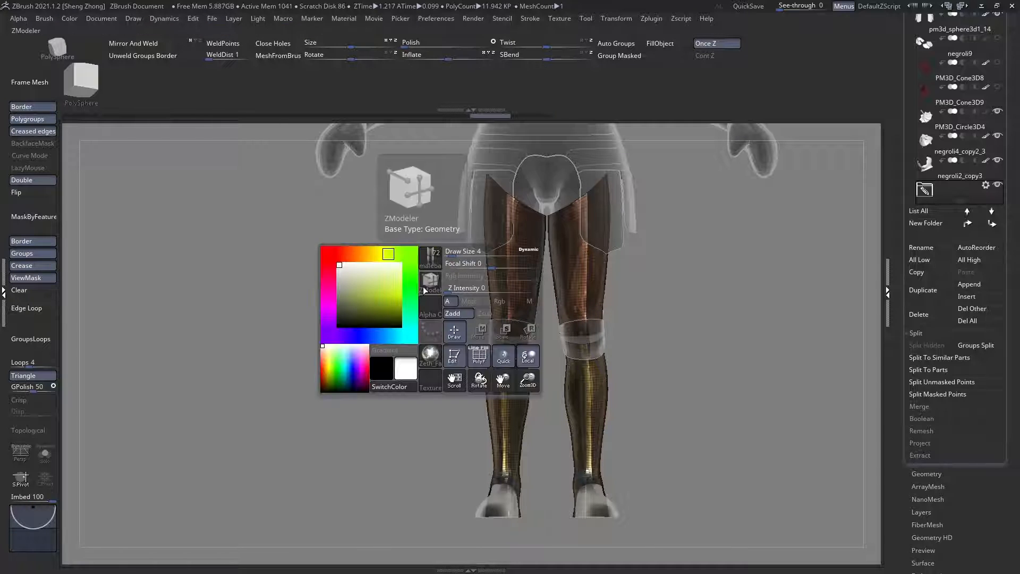
left_click(425, 289)
key("m")
key("v")
key("space")
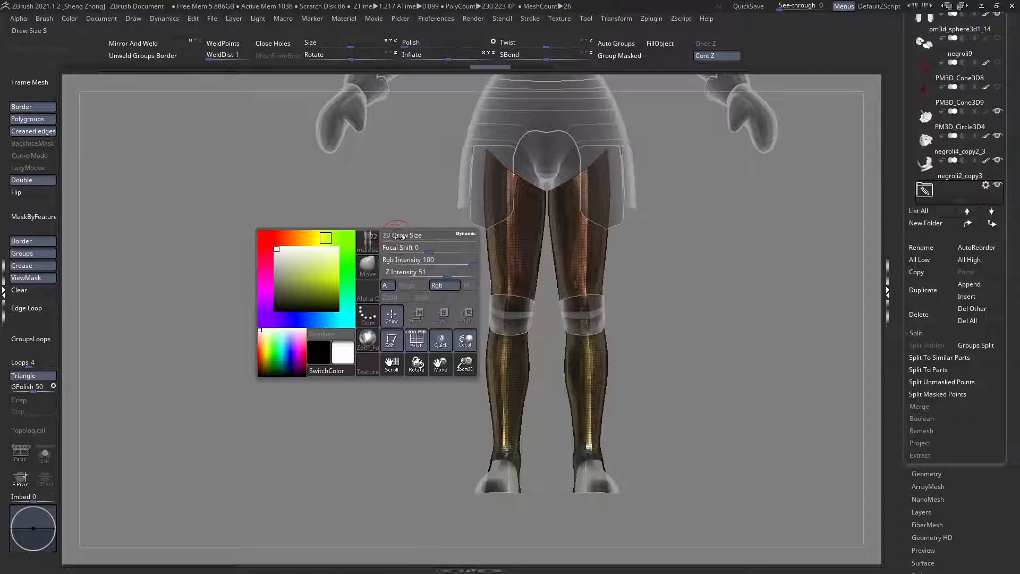
mouse_move(399, 237)
left_mouse_down()
mouse_move(572, 230)
mouse_move(547, 235)
mouse_move(505, 273)
mouse_move(491, 249)
mouse_move(485, 289)
mouse_move(512, 211)
mouse_move(496, 206)
left_mouse_up()
key("space")
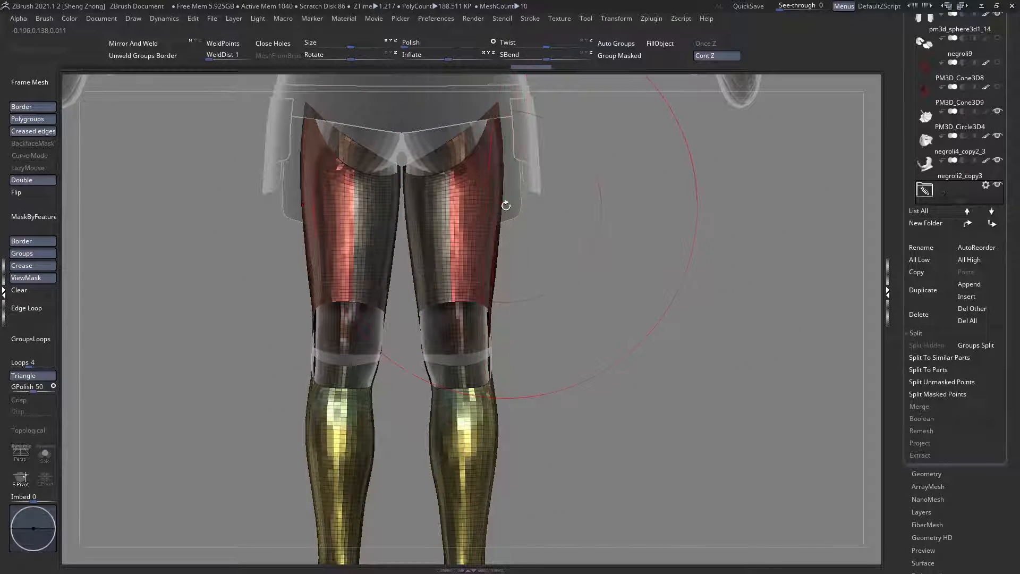
key("space")
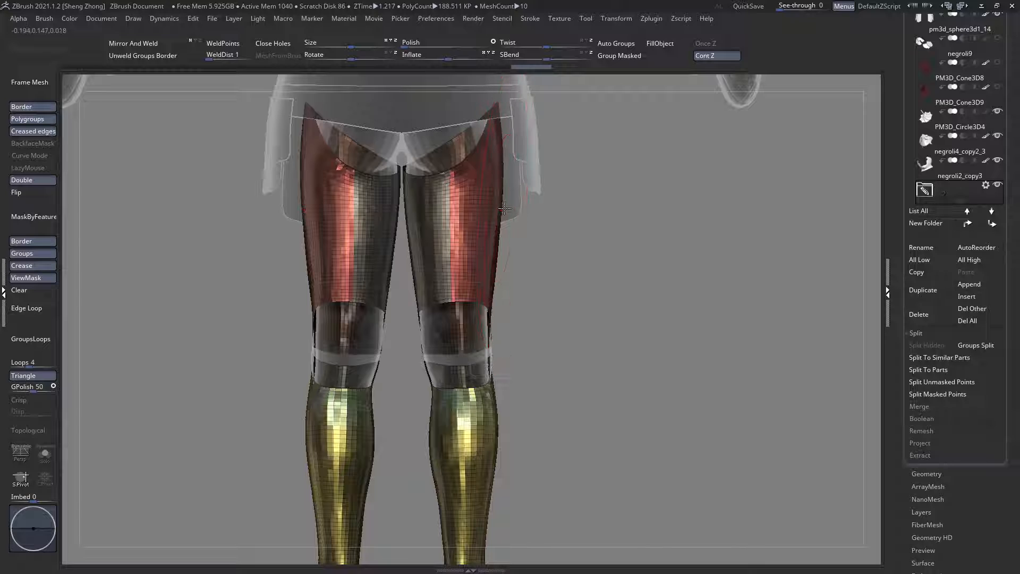
left_click_drag(505, 209, 508, 208)
mouse_move(514, 292)
left_mouse_down("alt")
mouse_move(505, 240)
mouse_move(503, 279)
left_mouse_up("alt")
Step: Adjust the draw size and reshape the outer contour of both upper calves from the back
key("space")
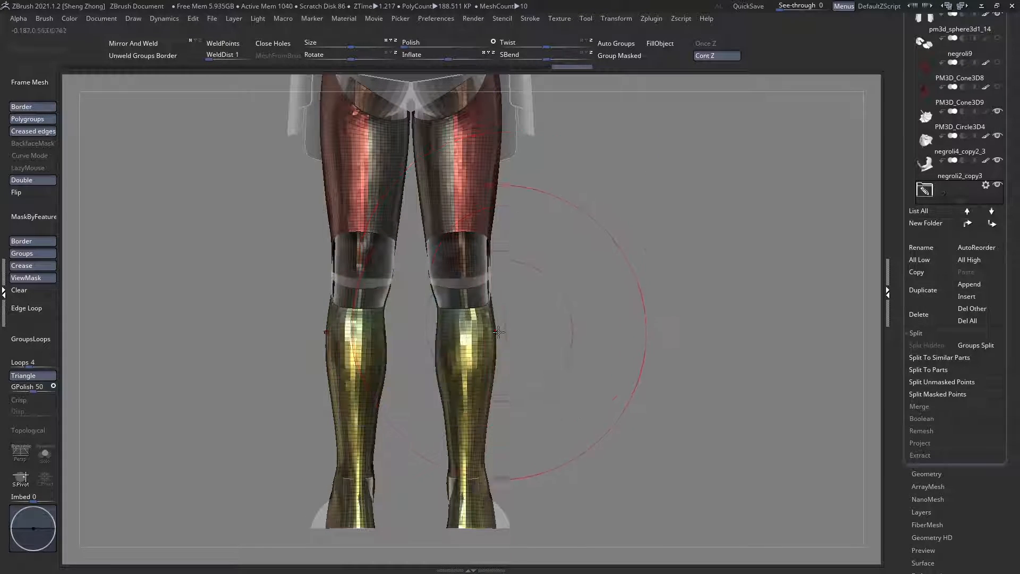
mouse_move(500, 336)
left_mouse_down()
mouse_move(404, 346)
mouse_move(495, 351)
left_mouse_up()
mouse_move(421, 266)
left_mouse_down("alt")
mouse_move(420, 220)
mouse_move(543, 286)
left_mouse_up("alt")
right_click_drag(490, 321, 568, 320)
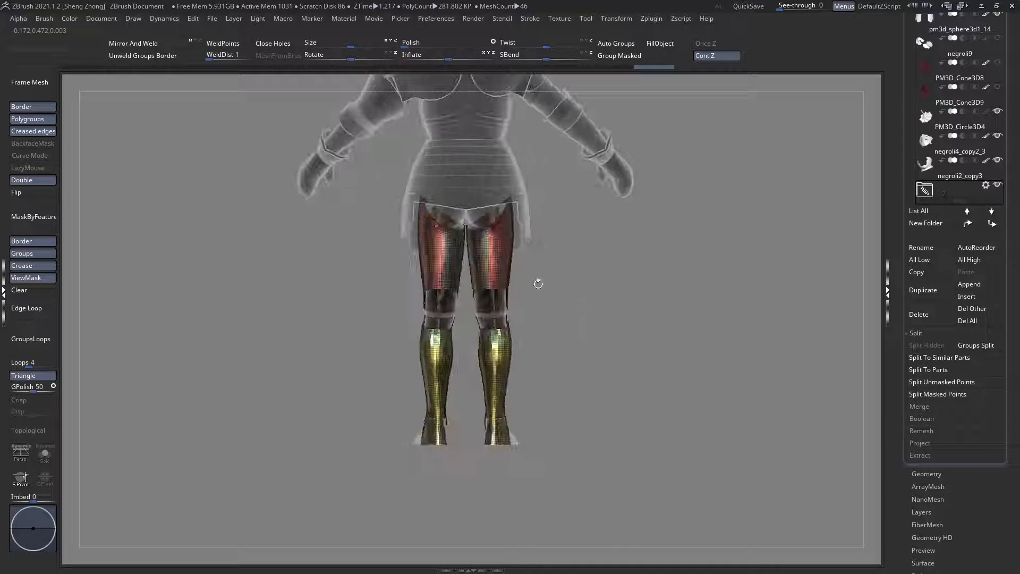
Step: Display the surrounding armour solid and adjust the outer contour of the lower thighs against the whole knight
key("shift+t")
right_click_drag(502, 223, 495, 287)
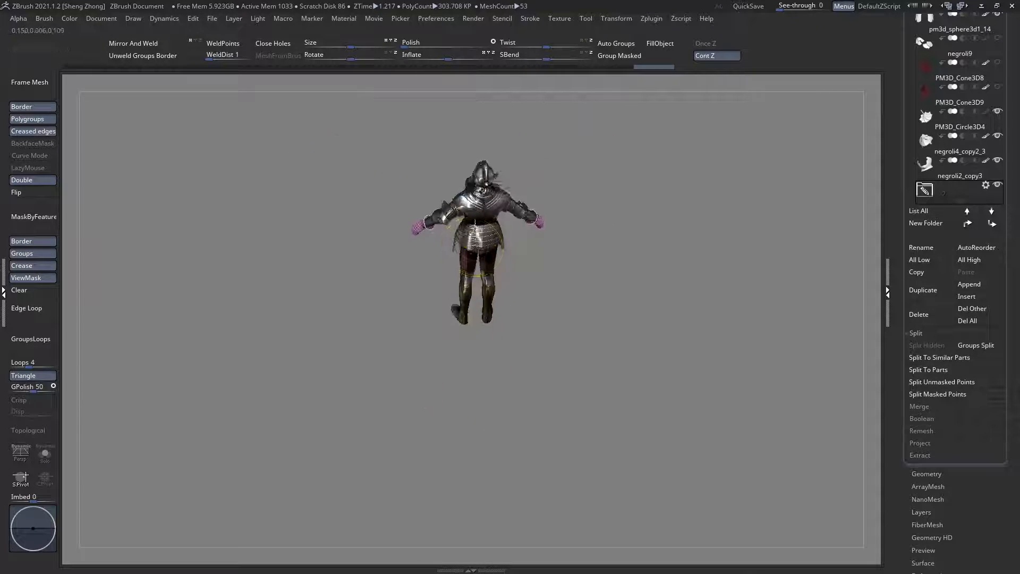
right_click_drag(540, 311, 519, 289, "ctrl")
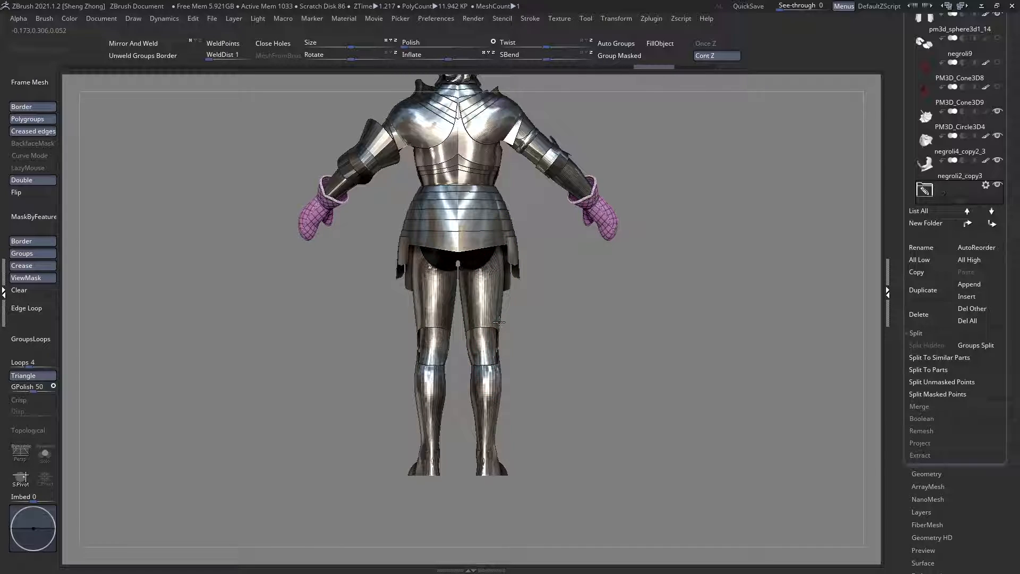
right_click_drag(499, 320, 495, 339, "ctrl")
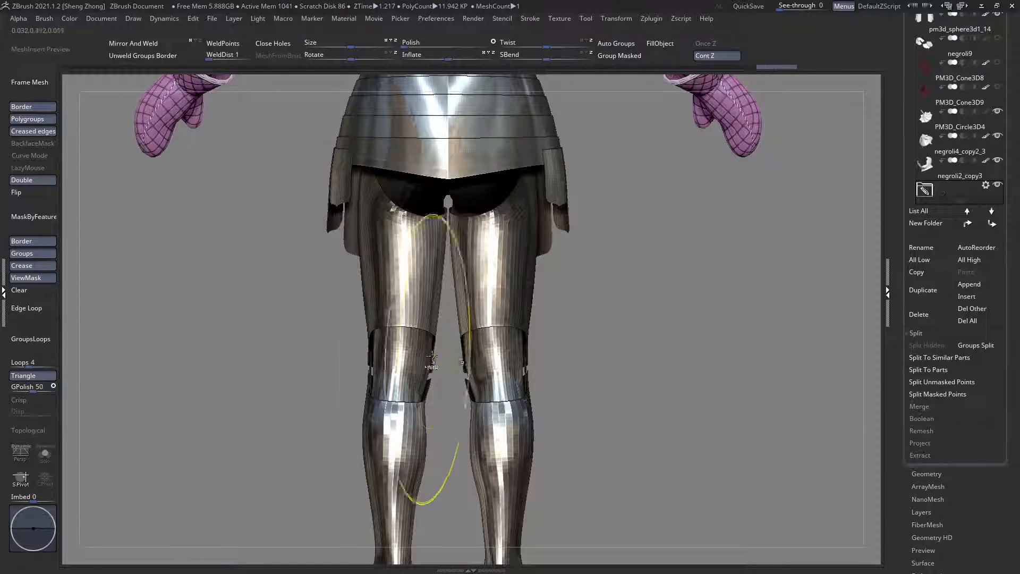
Step: Reshape the inner contour of the lower thighs around the back of the knees with a smaller Move brush
key("space")
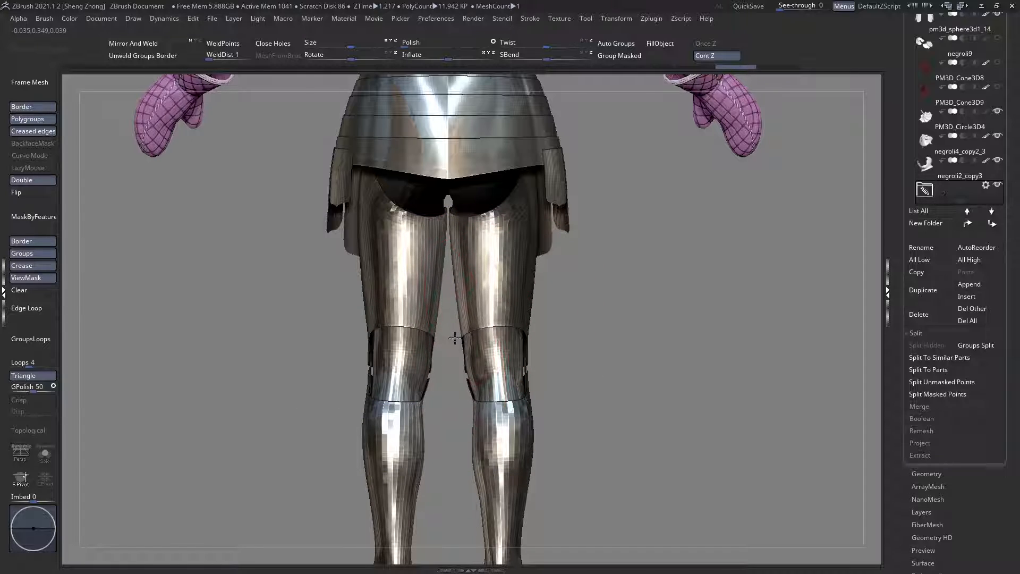
left_click(470, 320)
mouse_move(470, 320)
right_mouse_down()
mouse_move(452, 321)
mouse_move(472, 337)
right_mouse_up()
key("space")
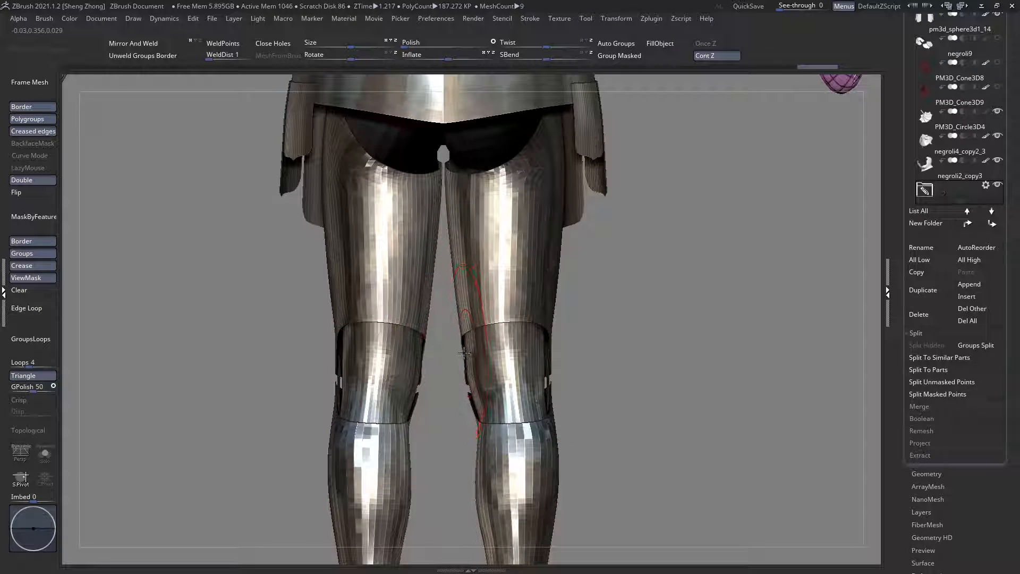
left_click_drag(464, 353, 457, 353)
mouse_move(460, 352)
right_mouse_down("ctrl")
mouse_move(454, 318)
mouse_move(531, 476)
right_mouse_up("ctrl")
right_click_drag(531, 475, 452, 270, "alt")
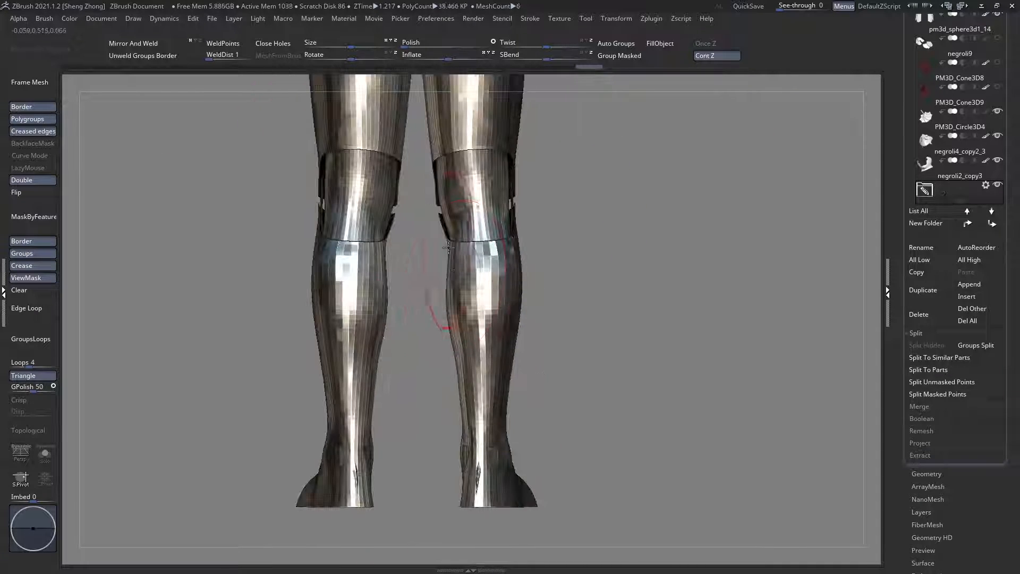
Step: Reshape the inner side of the upper calves just below the knees from the back
key("space")
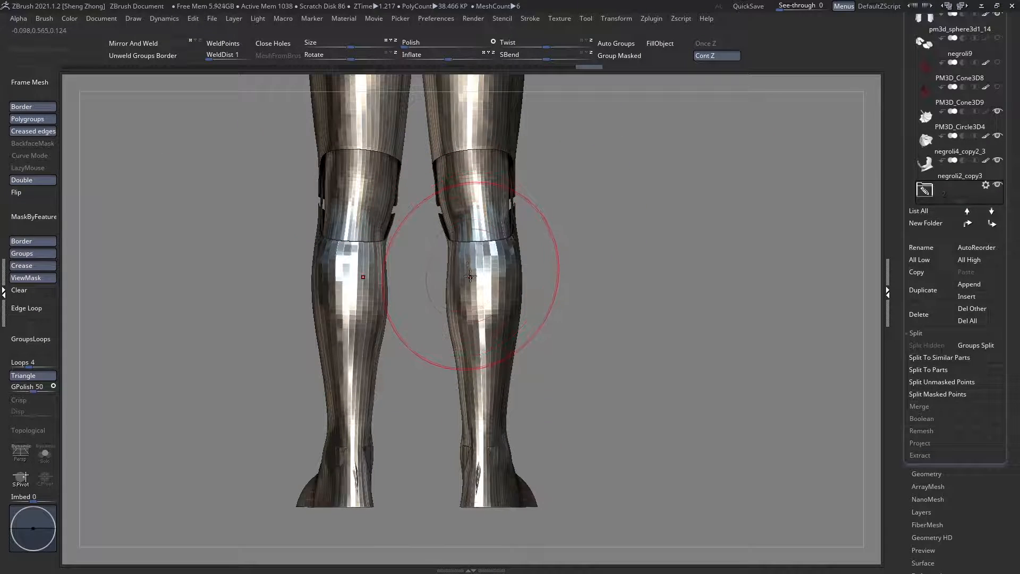
right_click_drag(472, 294, 476, 292, "alt")
key("space")
key("space")
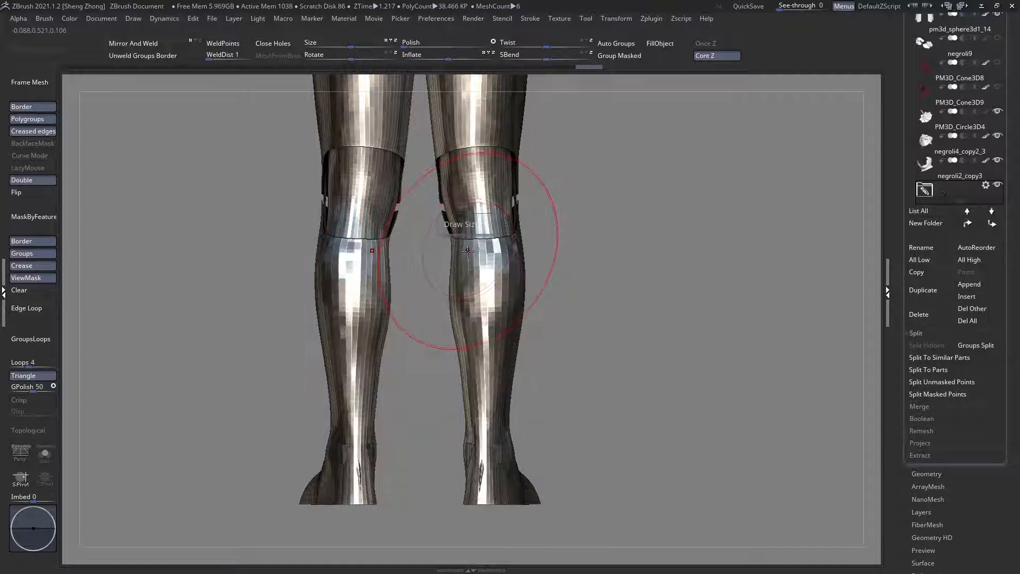
right_click_drag(462, 247, 475, 259)
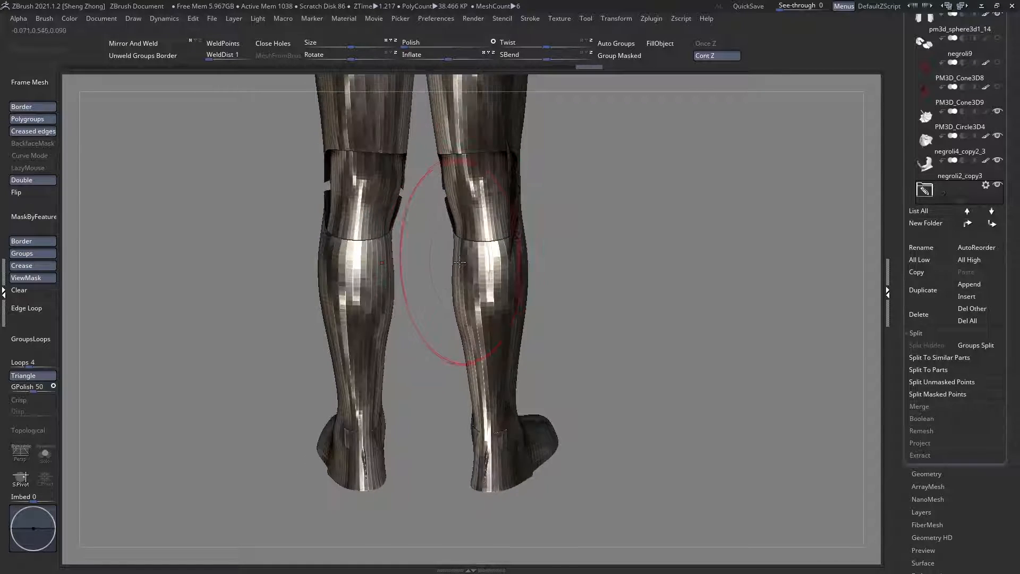
left_click_drag(474, 259, 479, 295)
mouse_move(462, 257)
right_mouse_down("shift")
mouse_move(453, 205)
mouse_move(454, 277)
right_mouse_up("shift")
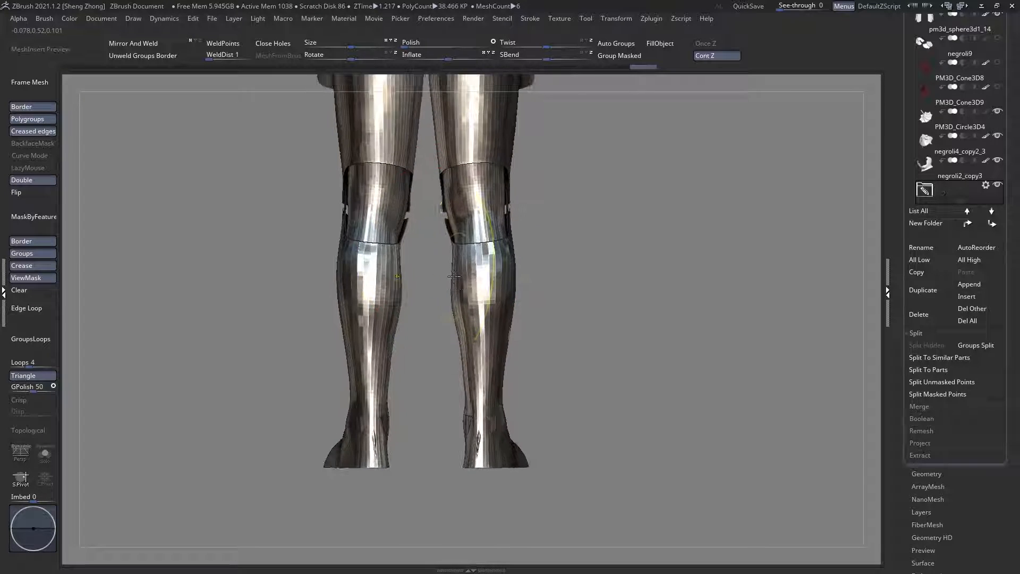
Step: Adjust the inner edges of the leg plates at the knee openings from the back
right_click_drag(449, 218, 461, 265, "ctrl")
right_click(462, 264)
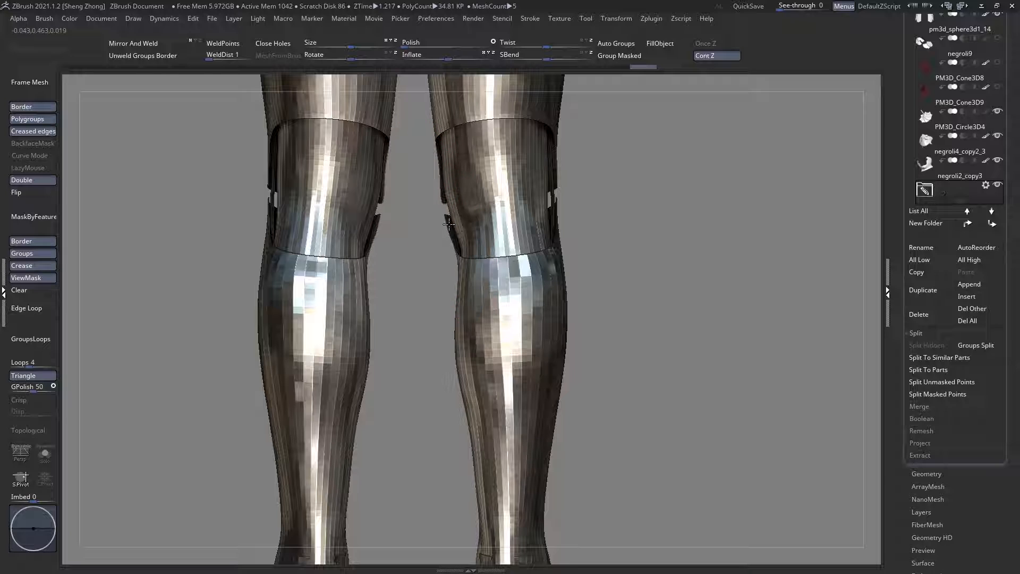
right_click_drag(449, 224, 451, 191, "ctrl")
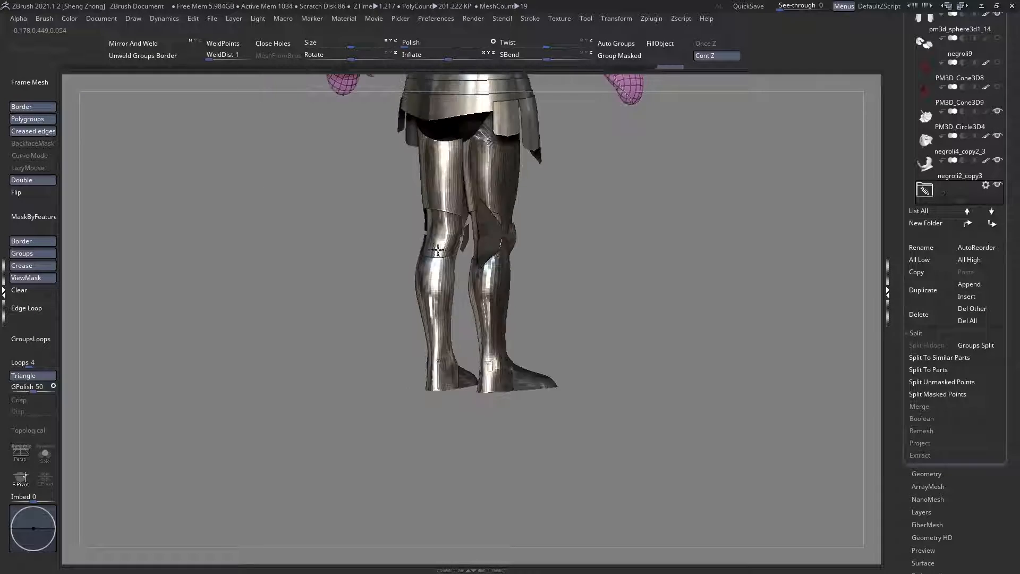
right_click_drag(404, 239, 423, 248)
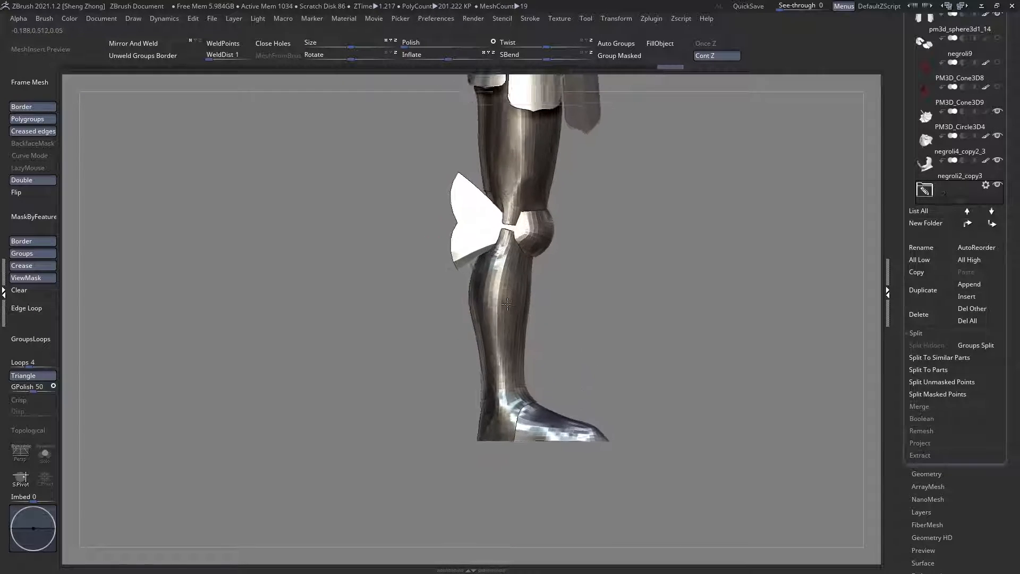
right_click_drag(507, 303, 431, 312)
Step: Refine the inner contour of the lower shins and ankles from the front
right_click_drag(535, 394, 489, 290, "alt")
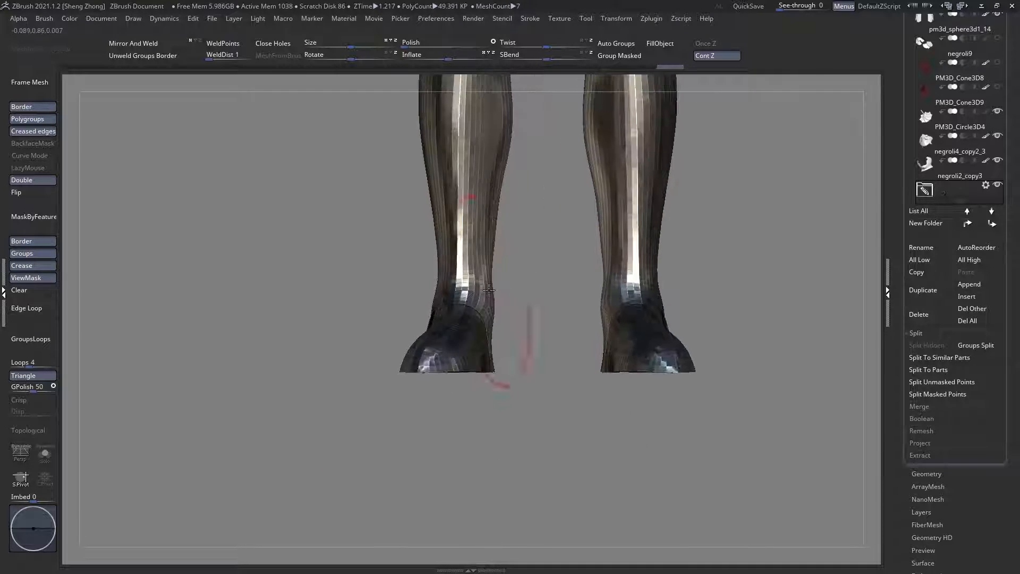
right_click(488, 290)
mouse_move(518, 327)
right_mouse_down()
mouse_move(485, 354)
mouse_move(485, 319)
mouse_move(486, 328)
mouse_move(474, 317)
mouse_move(494, 297)
mouse_move(496, 314)
mouse_move(475, 308)
mouse_move(452, 346)
mouse_move(465, 266)
right_mouse_up()
right_click(494, 291)
right_click(468, 242)
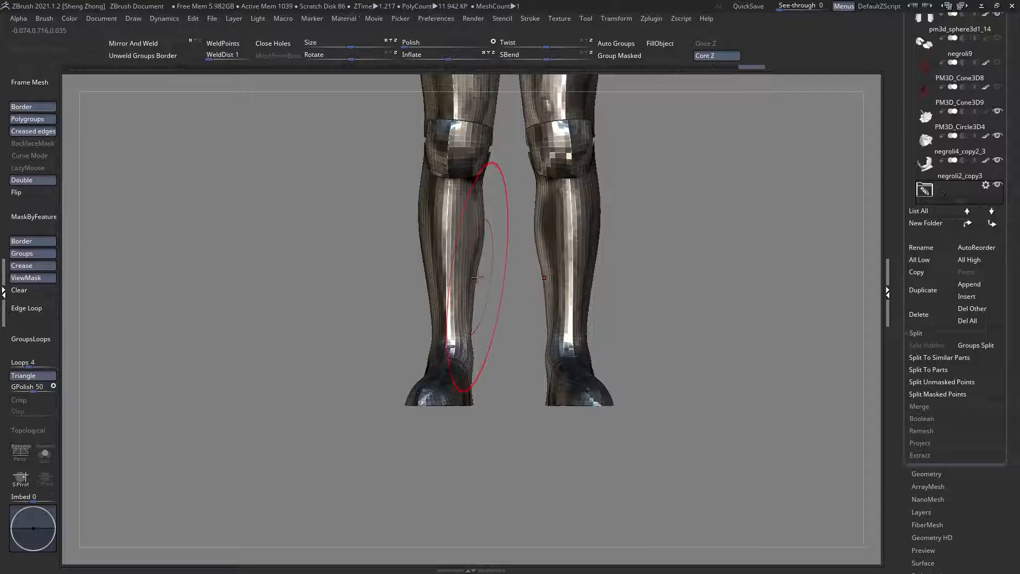
Step: Reshape the inner contour of the shins from the front and ghost the surrounding armour in side view
right_click_drag(482, 275, 425, 277)
right_click_drag(472, 305, 473, 272, "ctrl")
right_click_drag(518, 204, 423, 298, "alt")
right_click_drag(558, 324, 577, 402, "ctrl")
left_click(480, 371, "alt")
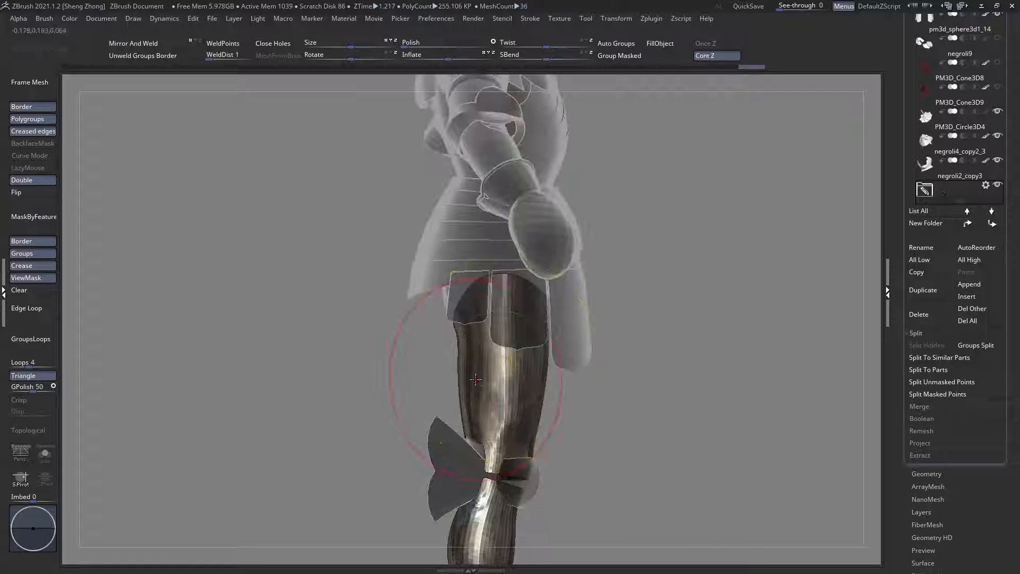
Step: Display the polygroups and reshape the rear contour of the thighs from the side with the Move brush
right_click_drag(480, 371, 427, 288, "alt")
key("shift+f")
key("space")
left_click_drag(428, 288, 436, 294)
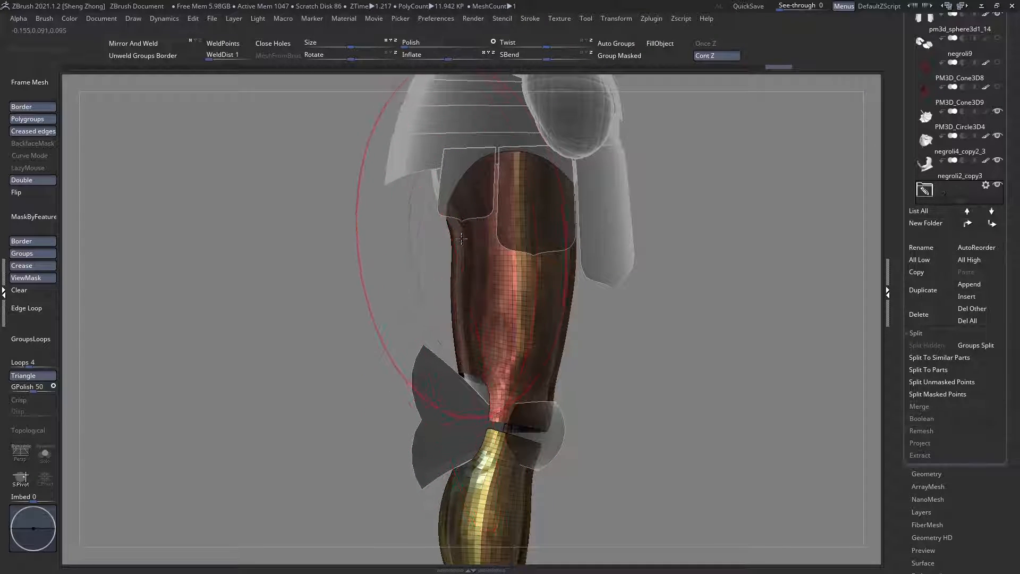
left_click_drag(445, 222, 521, 235)
left_click_drag(280, 241, 297, 261, "ctrl")
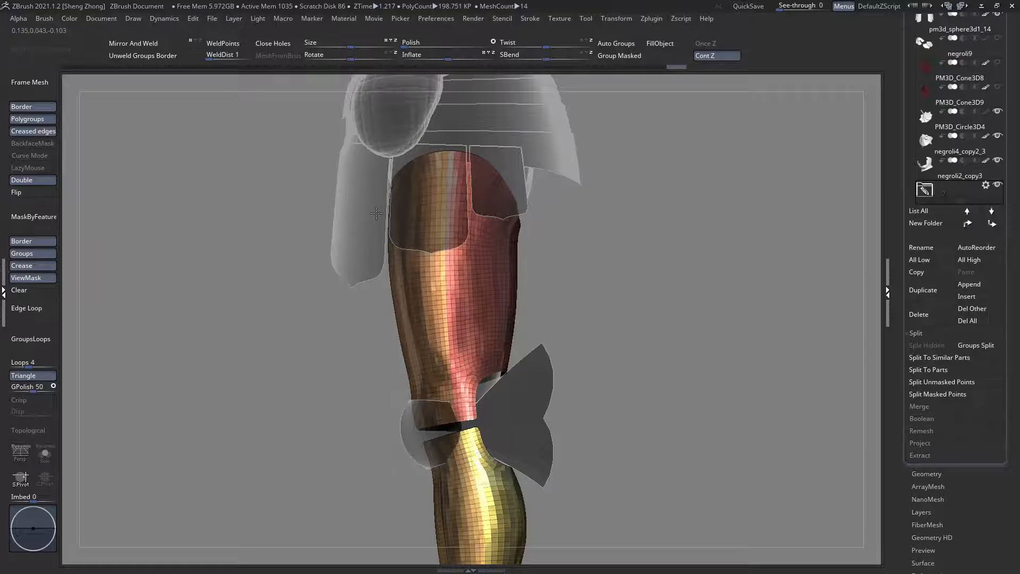
left_click_drag(383, 217, 475, 214, "shift")
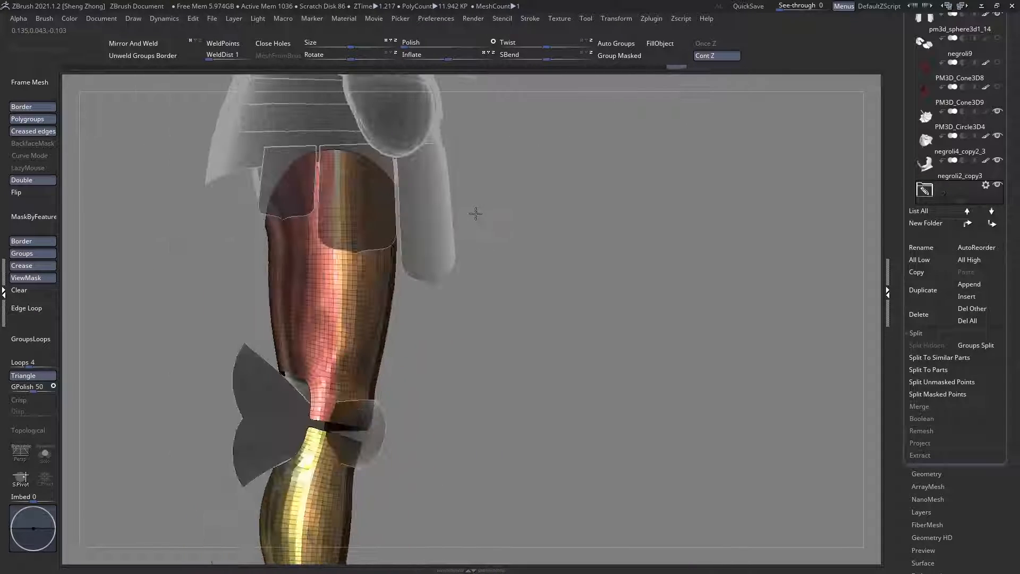
right_click_drag(373, 226, 455, 224)
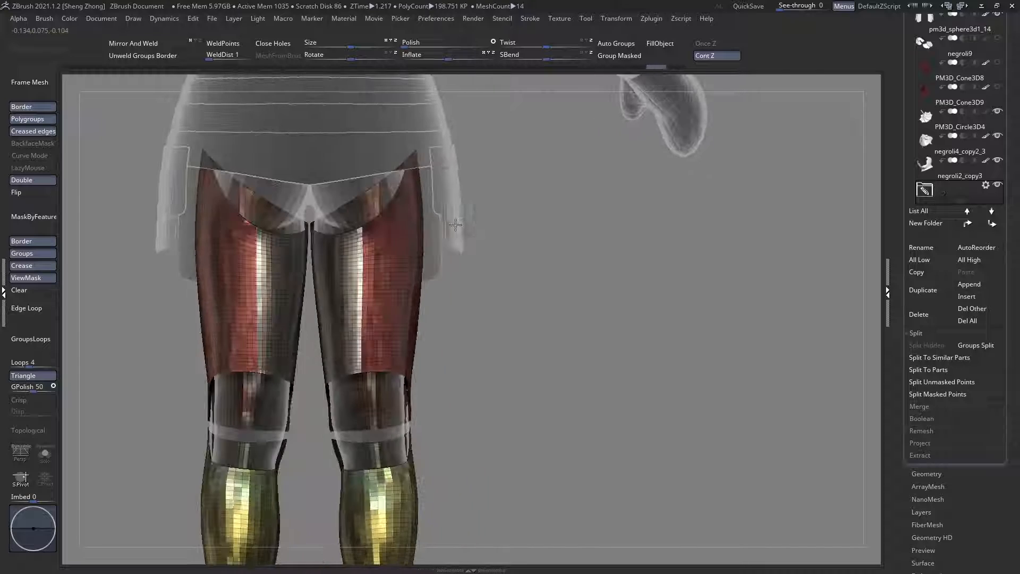
Step: Check the thigh surface without polygroup display and clear the mask from the leg armour
key("shift+f")
right_click_drag(380, 268, 346, 278)
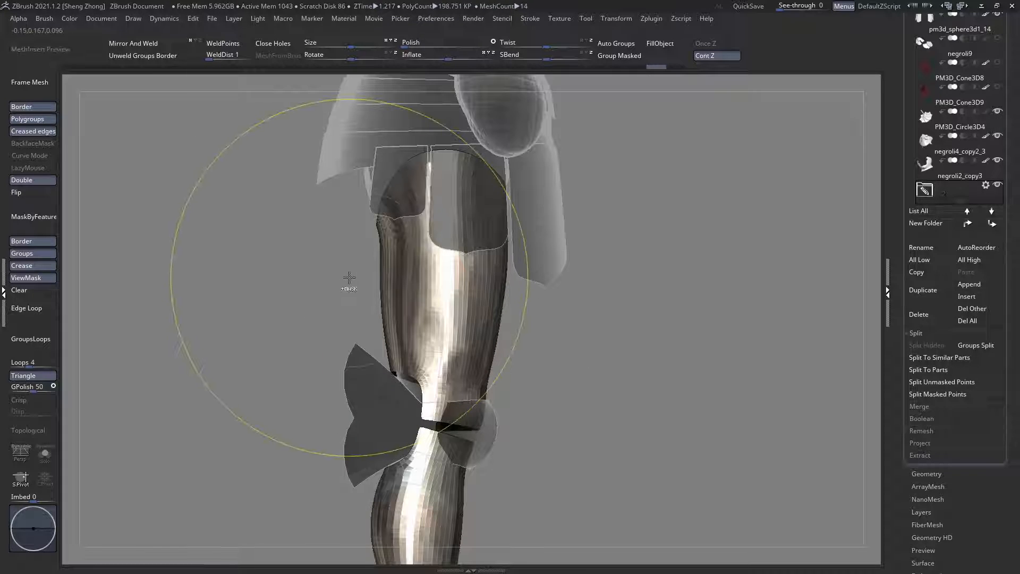
key("shift+f")
left_click(40, 289)
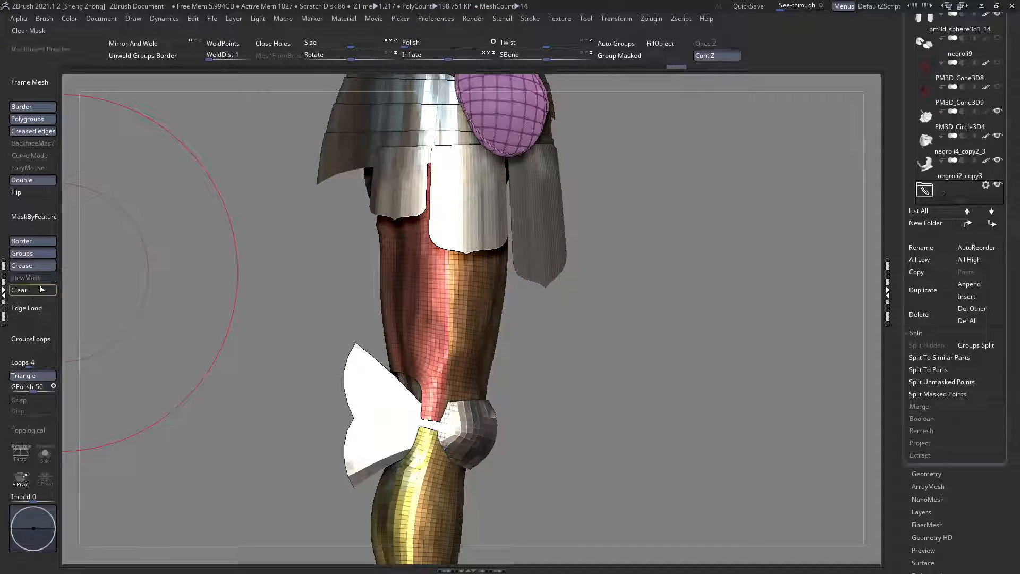
key("shift+f")
key("shift+f")
Step: Adjust the upper thigh plates behind the tassets from the side with the Move brush
mouse_move(386, 237)
right_mouse_down()
mouse_move(423, 239)
mouse_move(344, 242)
mouse_move(433, 236)
right_mouse_up()
key("space")
left_click_drag(457, 230, 460, 231)
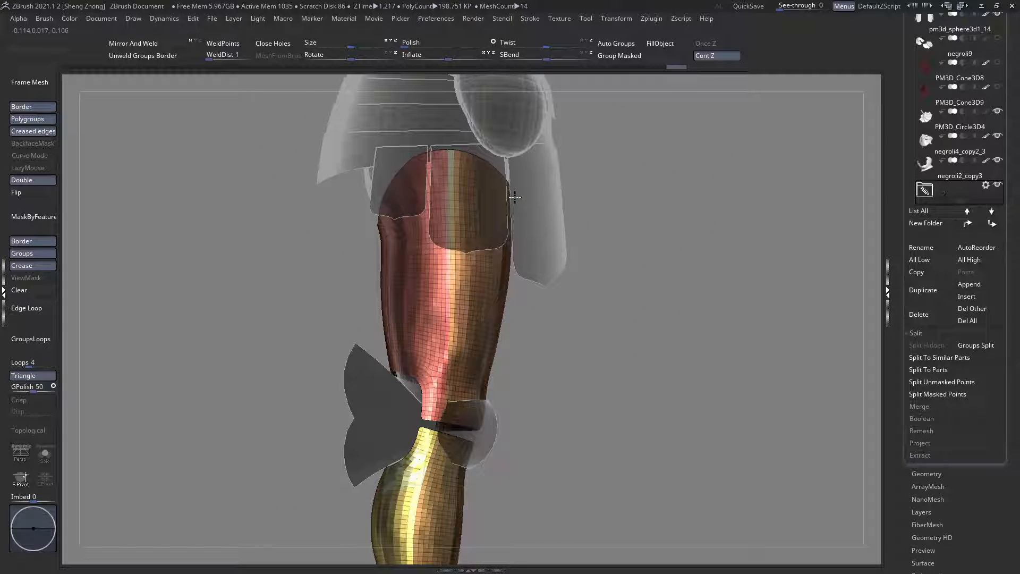
left_click_drag(512, 196, 508, 194)
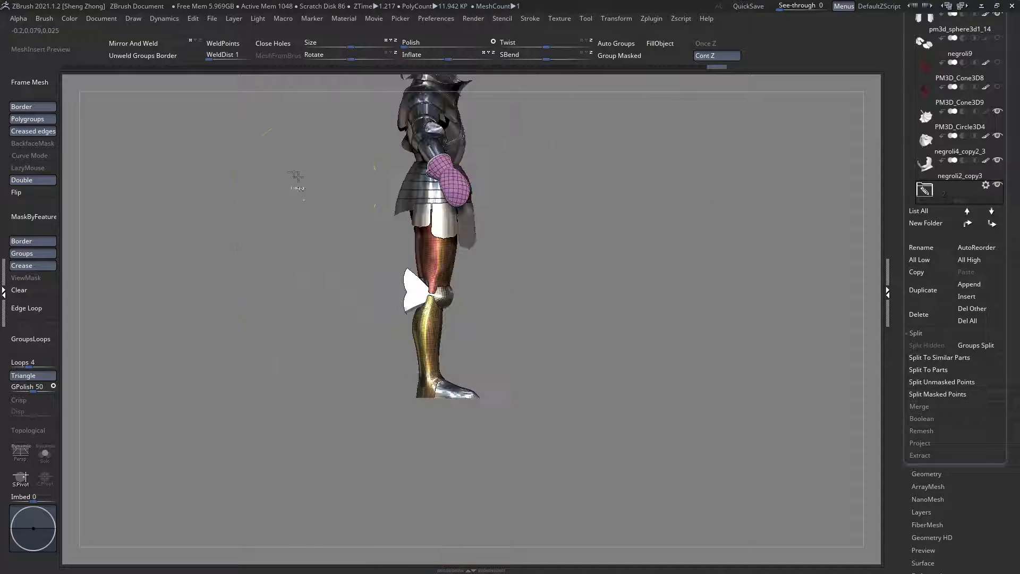
Step: Select the red cloth skirt subtool PM3D_Cone3D1_1 and bring it back into view beneath the waist armour
left_click_drag(501, 296, 443, 276, "alt")
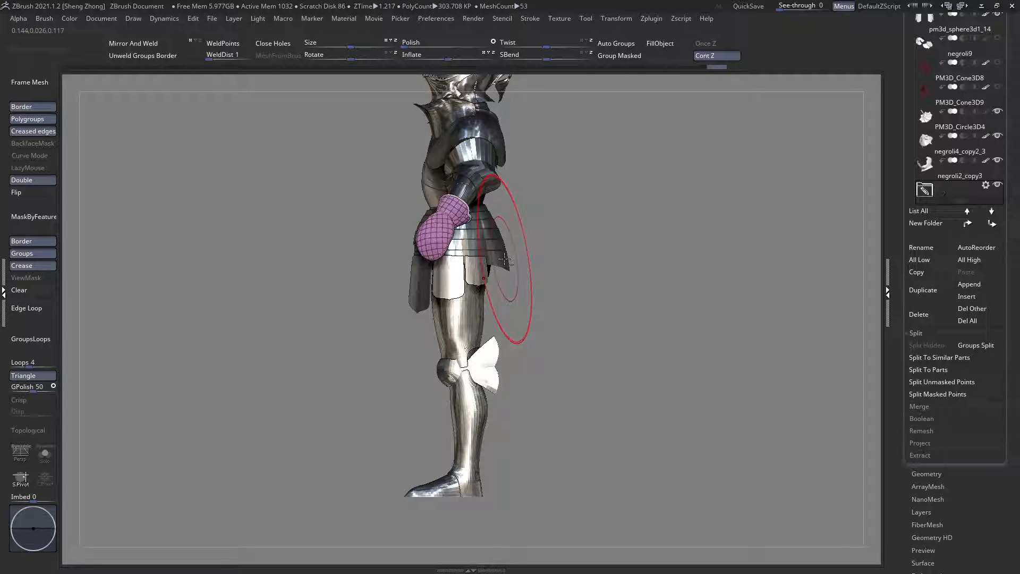
left_click(523, 249, "alt")
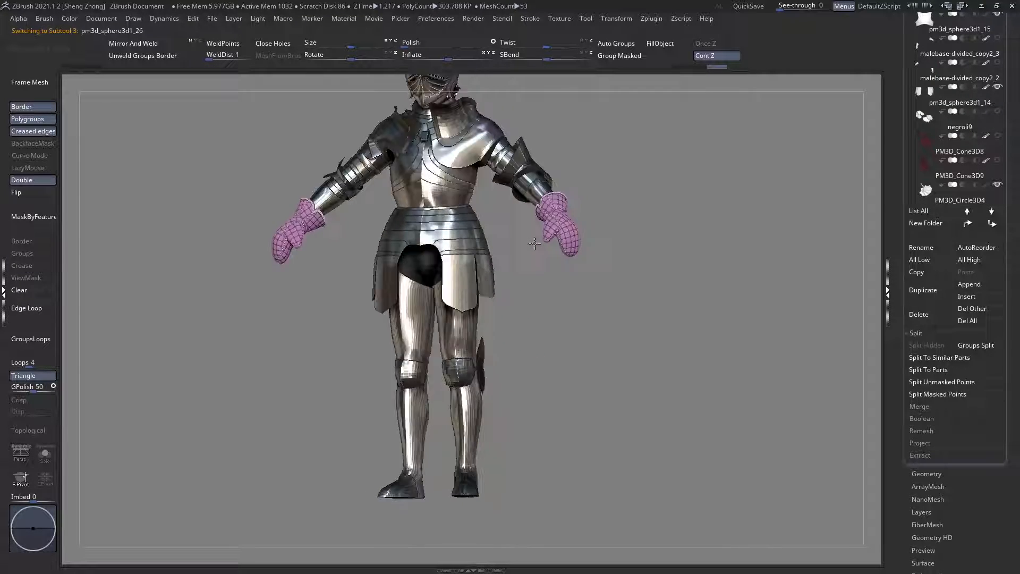
left_click_drag(535, 243, 550, 303)
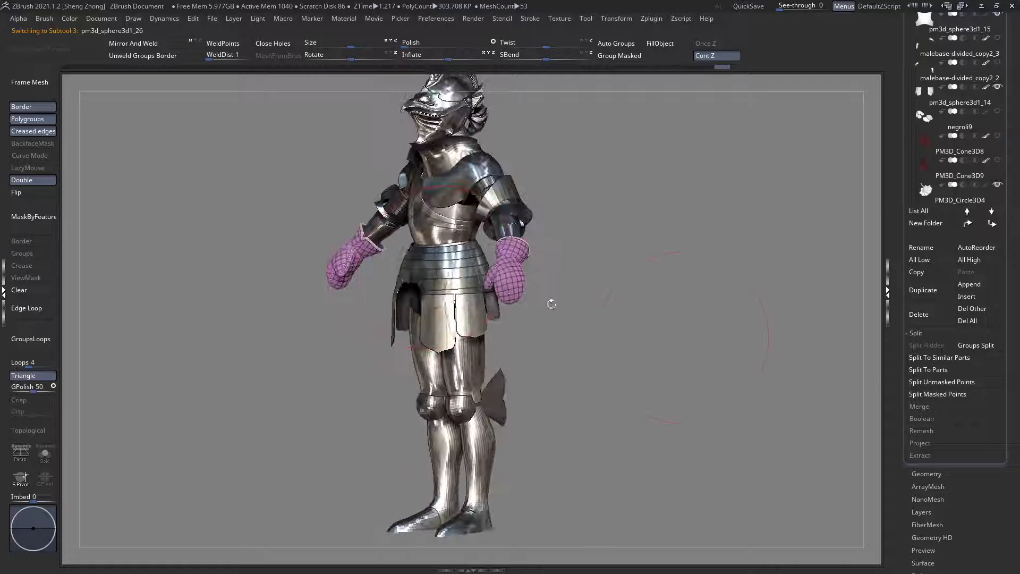
left_click(924, 213)
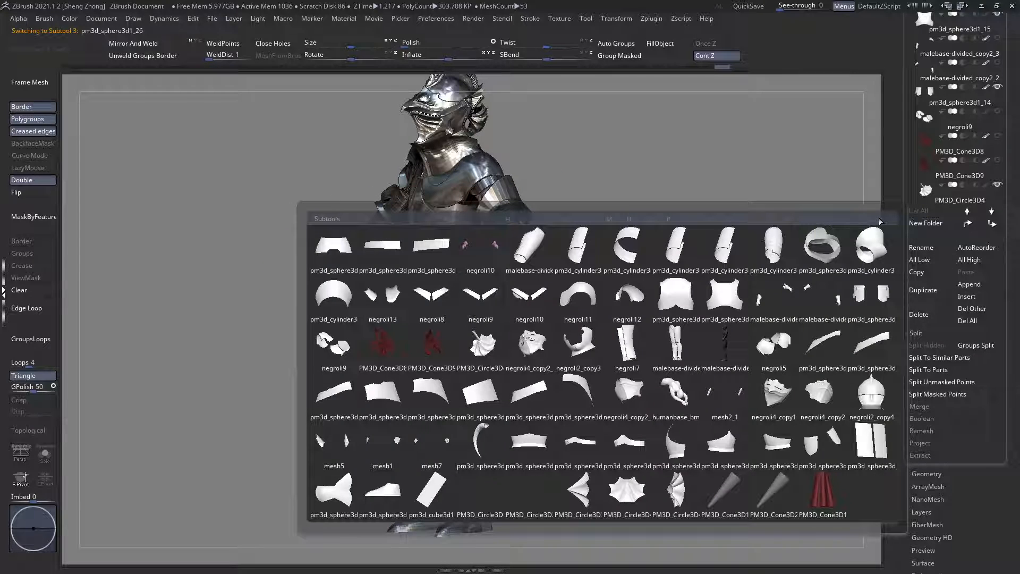
left_click(815, 484)
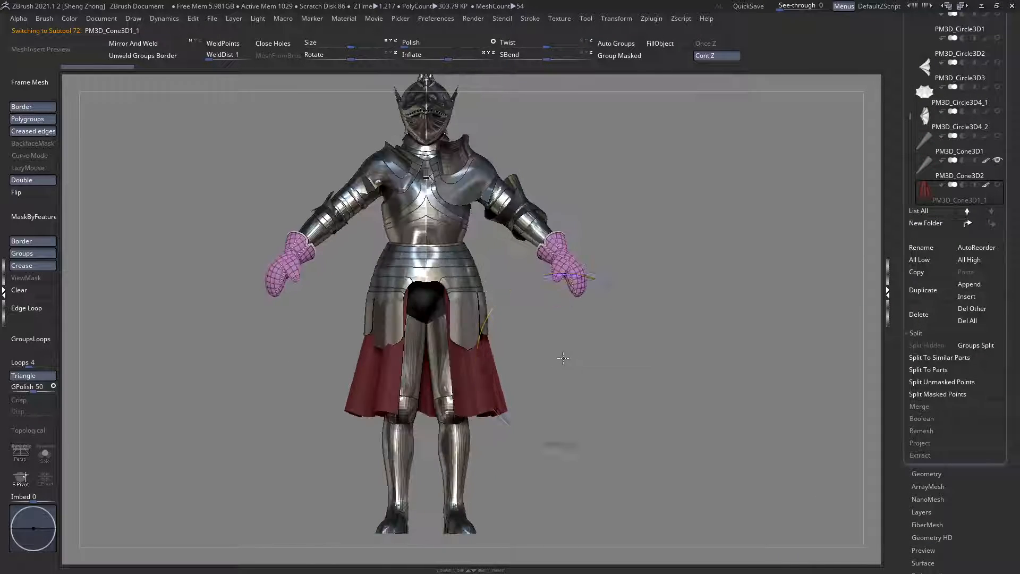
Step: Display the polygroups on the skirt and mask its top edge along the waist from the front
key("shift+f")
key("shift+f")
right_click_drag(467, 296, 469, 337, "ctrl")
key("w")
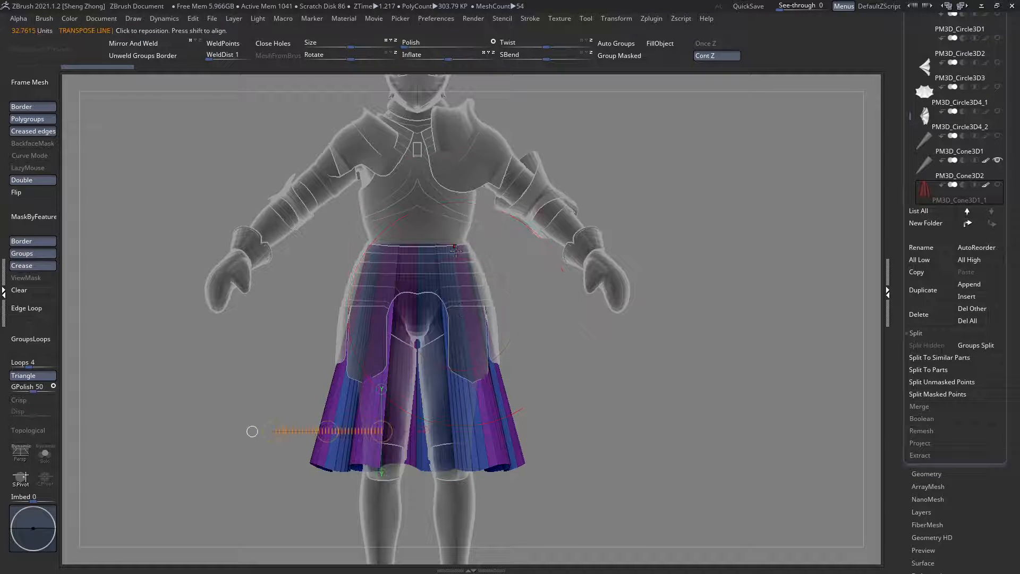
key("q")
left_click_drag(284, 243, 650, 264, "ctrl")
right_click_drag(421, 294, 450, 227, "alt")
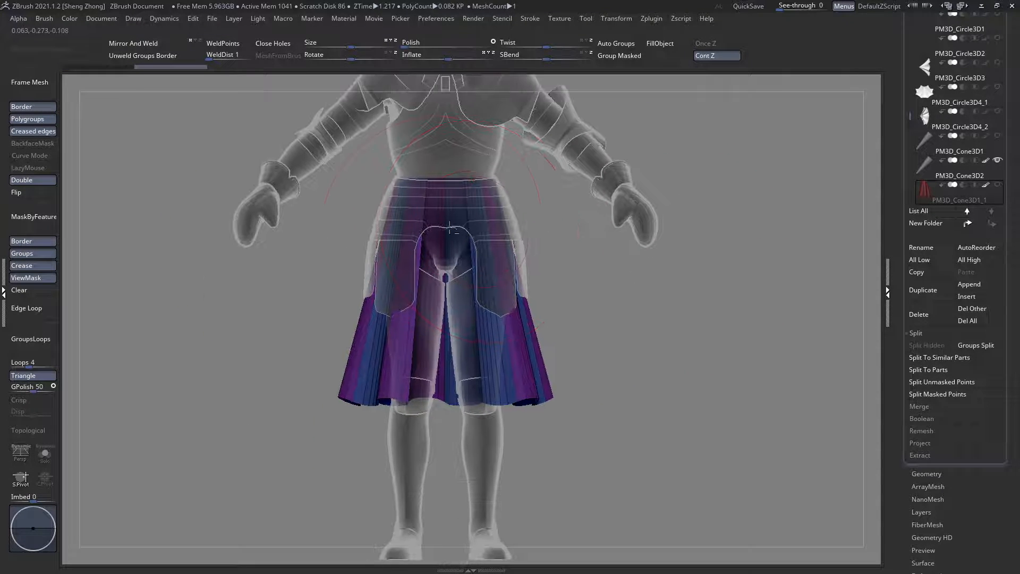
Step: Shorten the skirt to mid-thigh length by scaling it vertically from the waist with a Transpose line
key("w")
left_click_drag(399, 180, 399, 319)
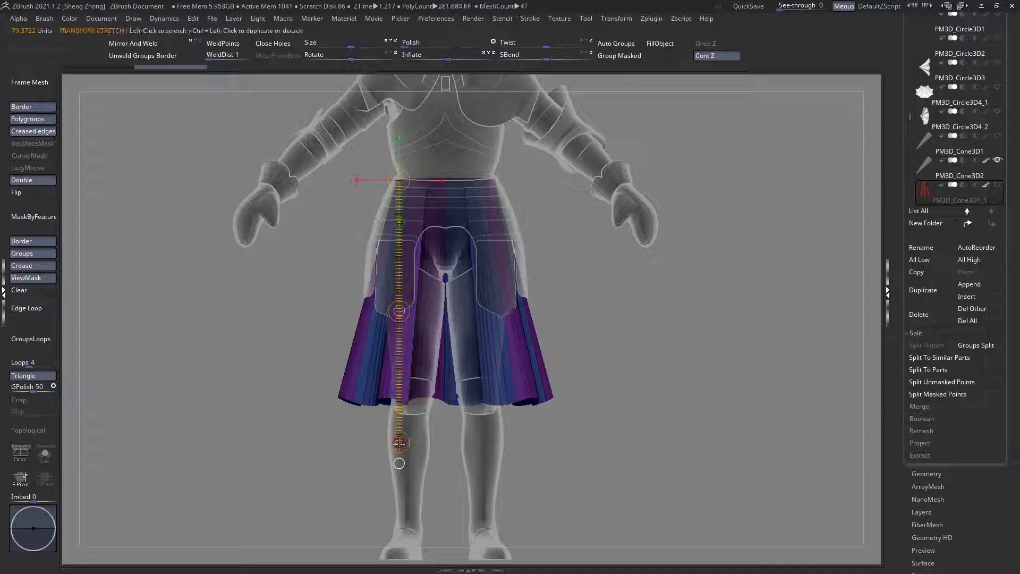
left_click_drag(399, 441, 394, 360)
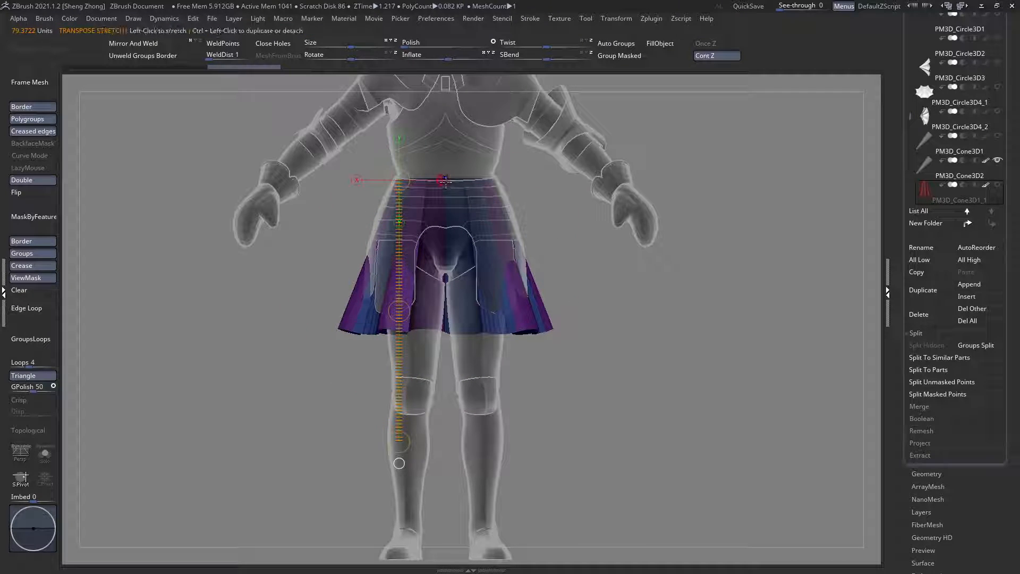
key("q")
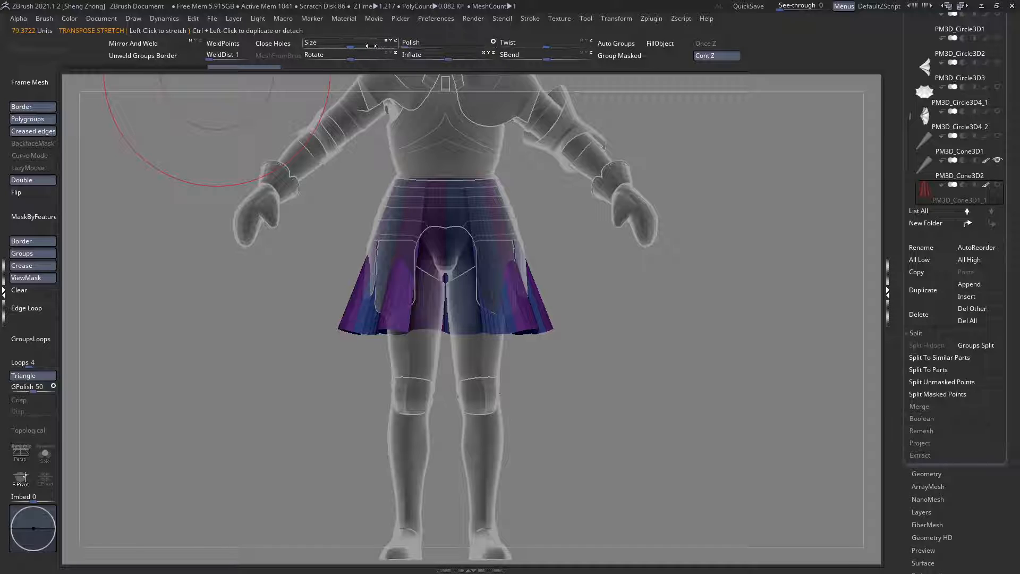
Step: Narrow the lower skirt with the Size deformation and shorten it slightly to end just below the tassets
left_click_drag(348, 44, 330, 48)
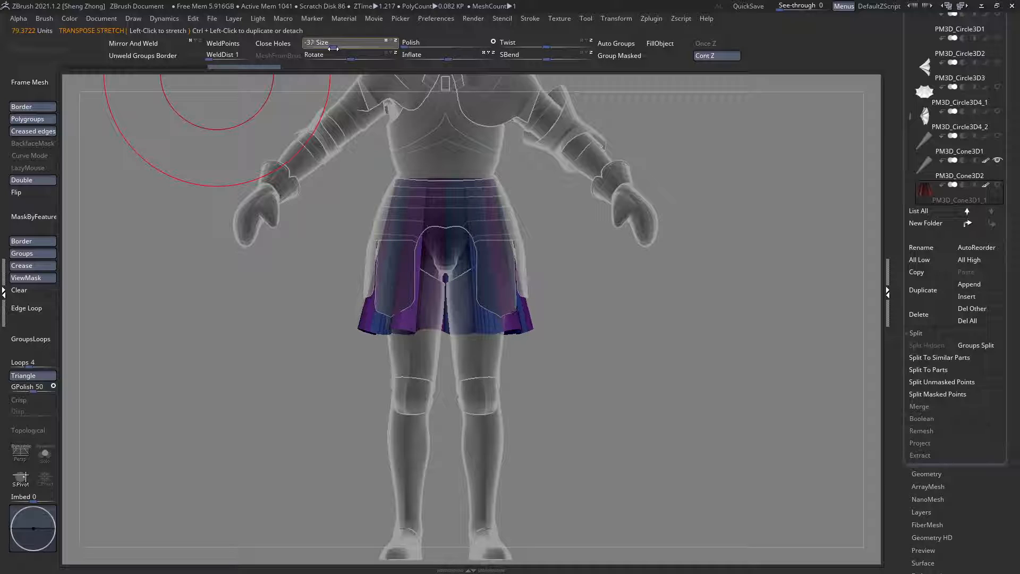
left_click_drag(331, 49, 330, 48)
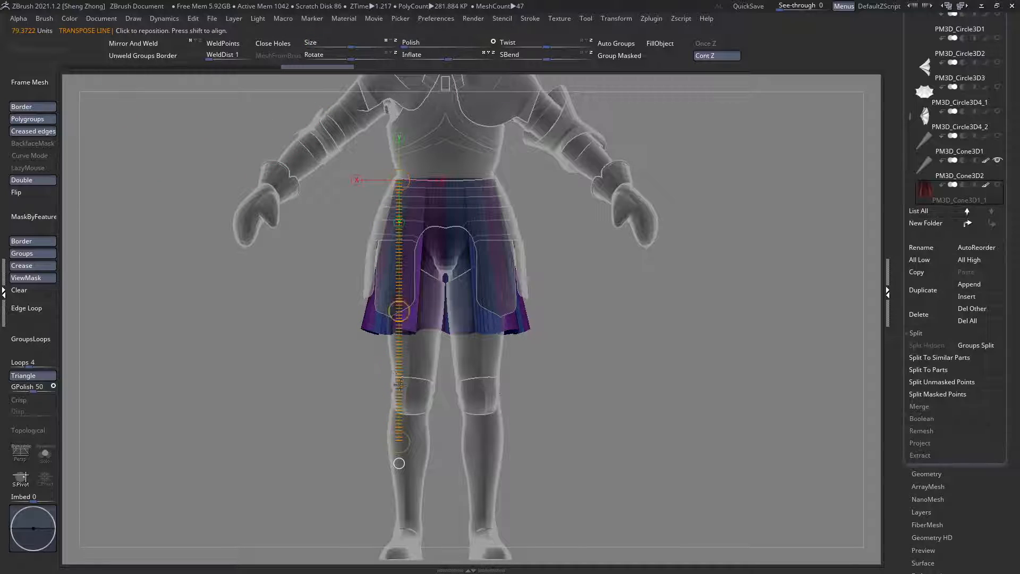
mouse_move(399, 311)
left_mouse_down()
mouse_move(400, 289)
mouse_move(398, 310)
left_mouse_up()
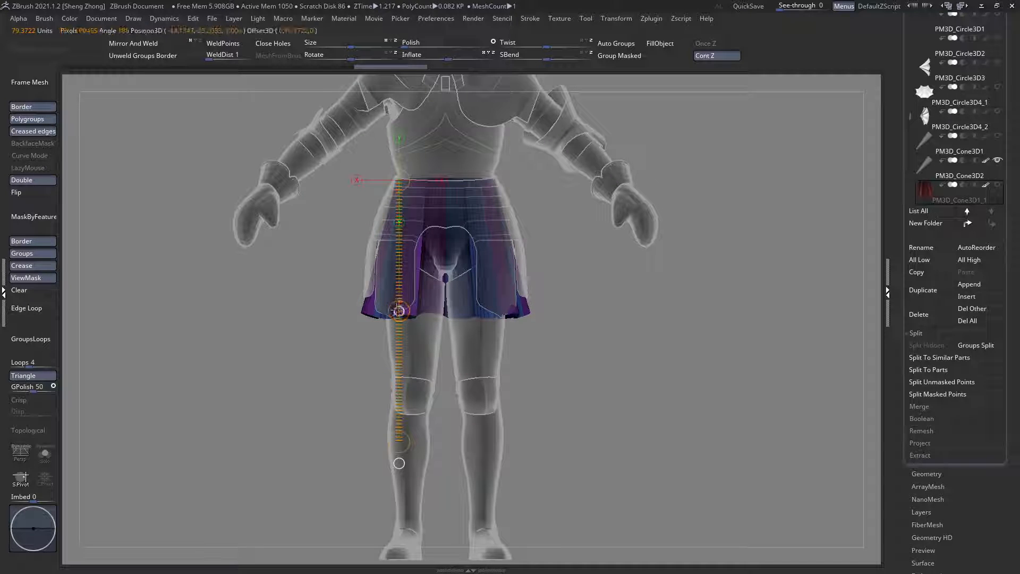
key("q")
key("shift+f")
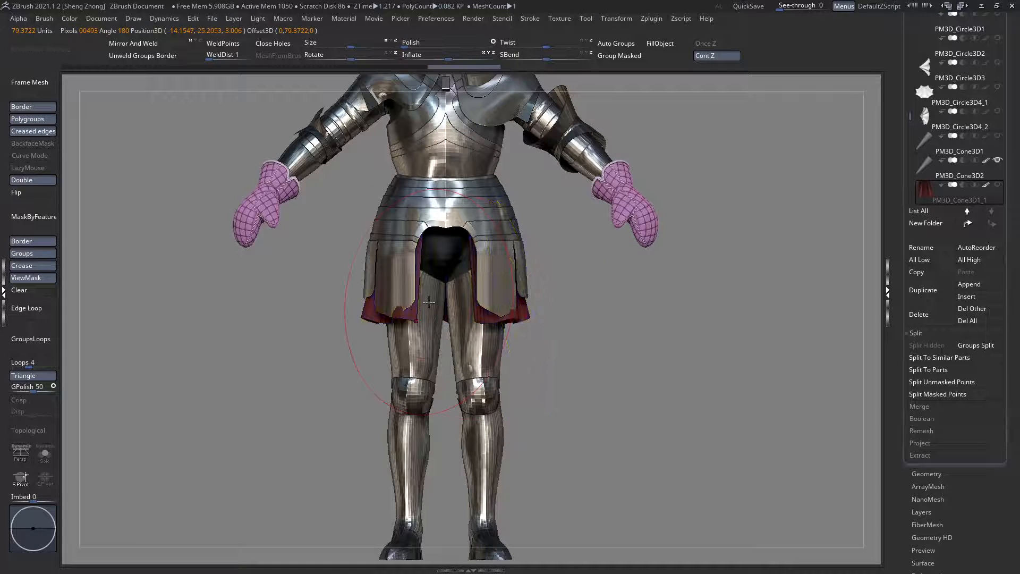
left_click_drag(449, 340, 375, 297)
key("f")
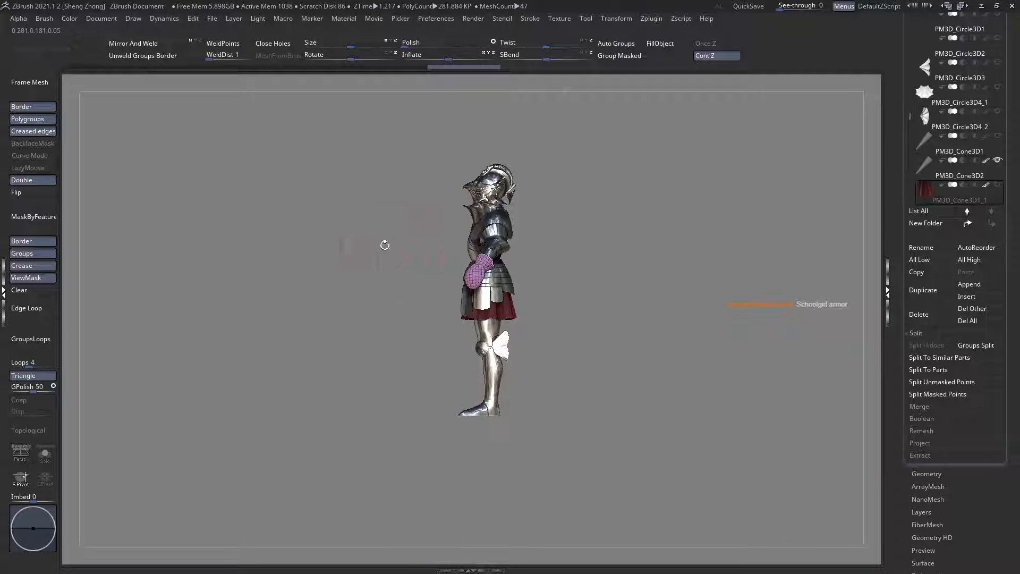
Step: Clear the skirt's mask and adjust its contour beneath the waist armour from the side with the Move brush
left_click(44, 294)
key("space")
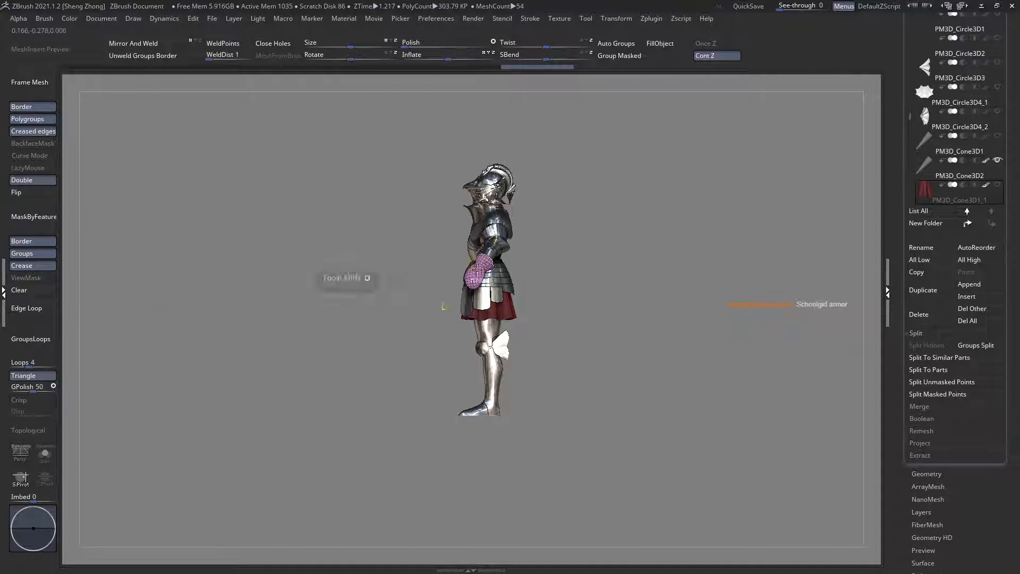
left_click_drag(444, 305, 502, 365, "alt")
left_click_drag(393, 375, 327, 321)
left_click_drag(505, 319, 403, 317)
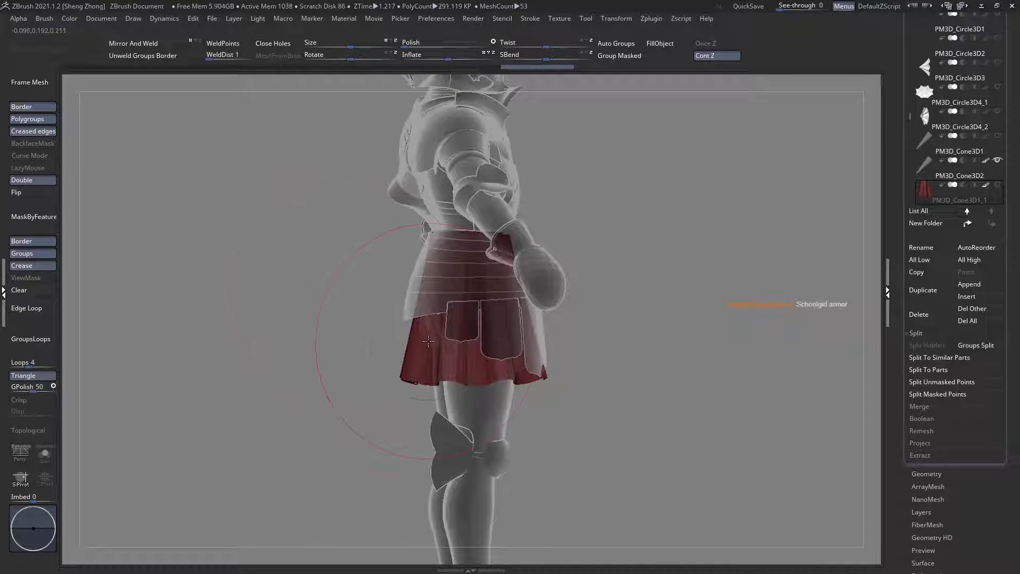
Step: Choose a darker, muted red and fill the whole skirt with it
key("space")
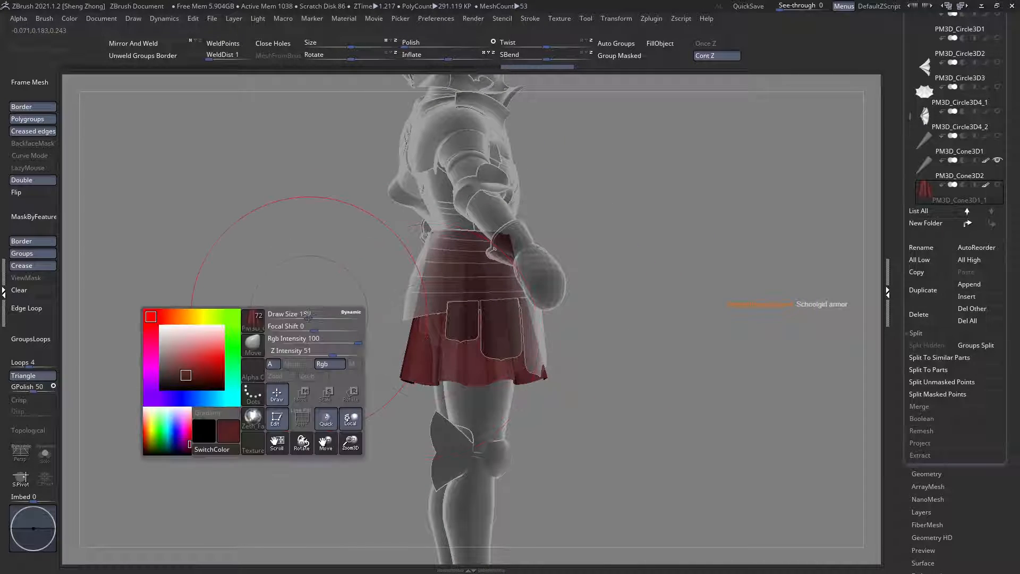
left_click(175, 376)
key("space")
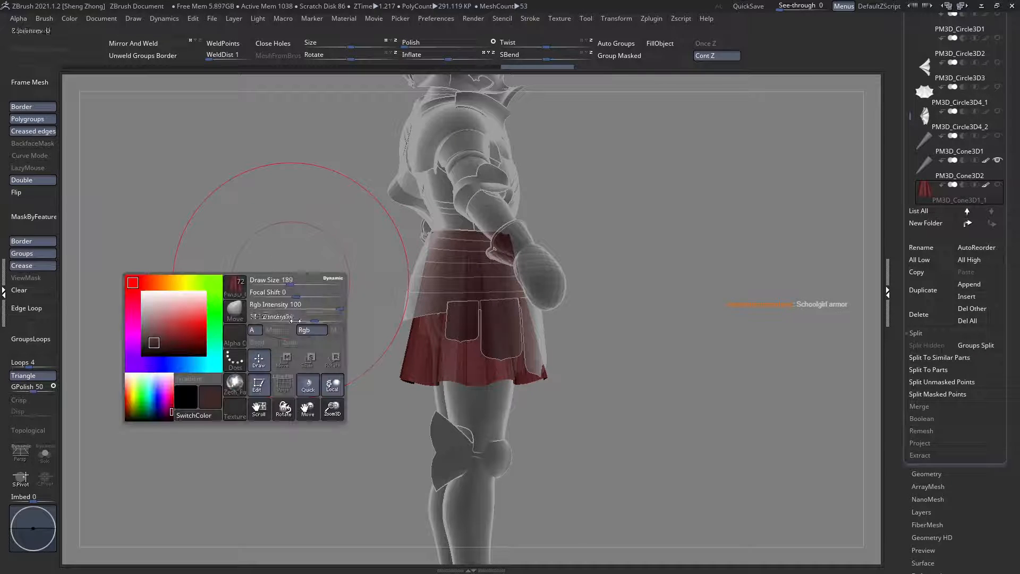
key("shift+t")
key("ctrl+z")
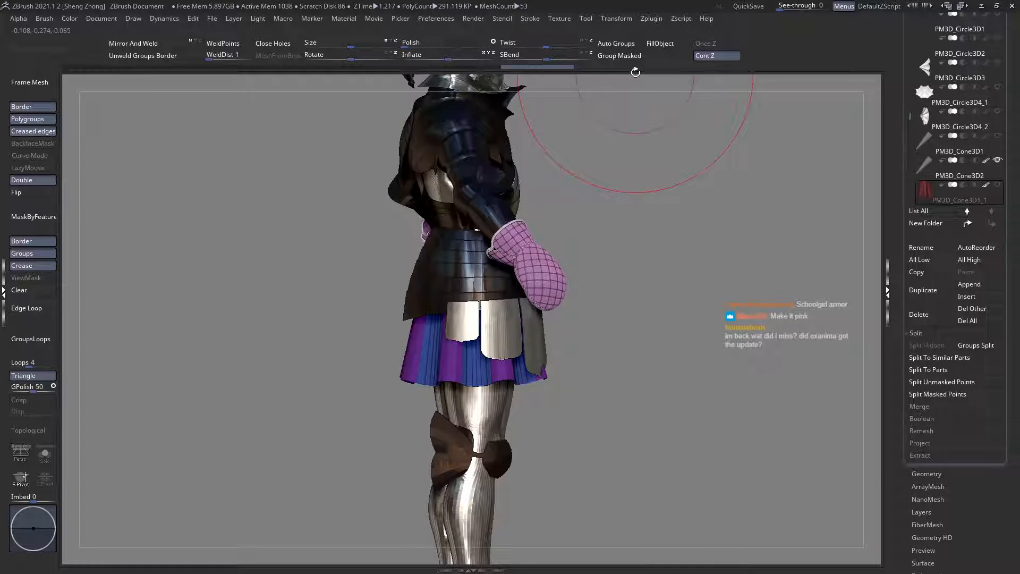
left_click(667, 46)
right_click_drag(436, 265, 532, 287)
key("shift+t")
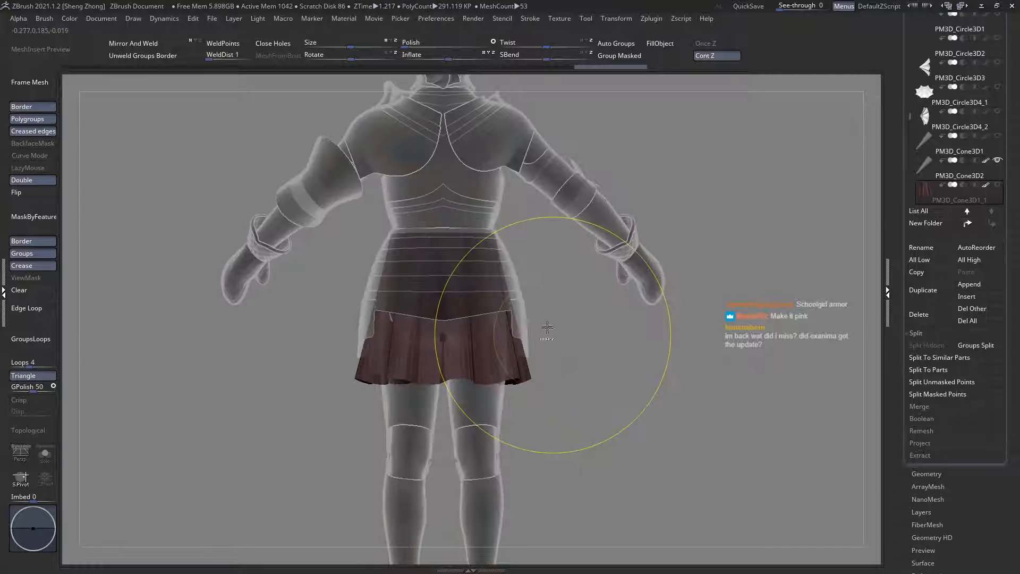
Step: Mask the upper skirt from the rear, adjust the lower part's shape, and clear the mask
key("shift+t")
right_click_drag(546, 328, 439, 260, "ctrl")
right_click_drag(485, 295, 446, 318, "ctrl")
left_click_drag(692, 324, 294, 330, "ctrl")
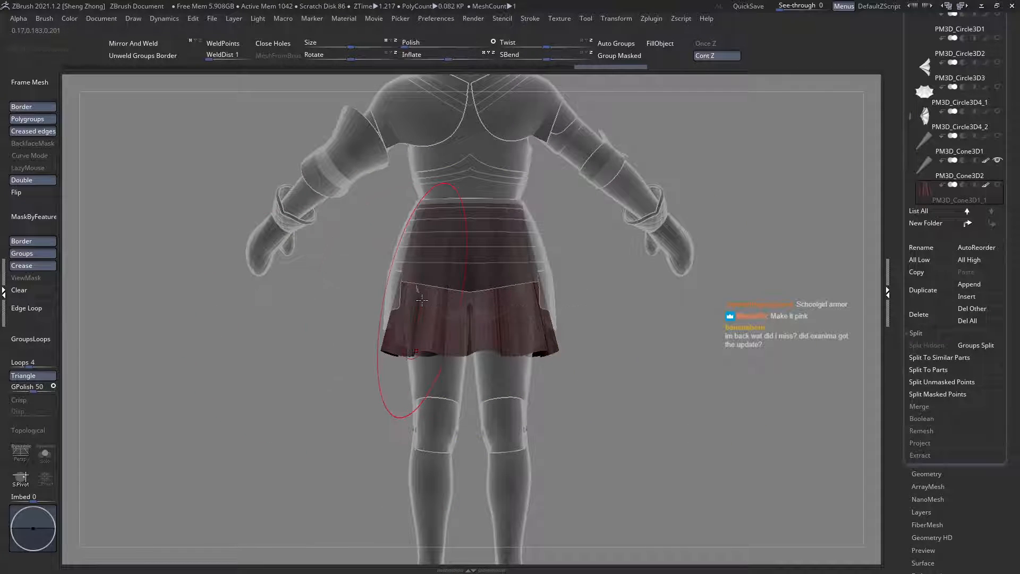
left_click_drag(675, 357, 266, 266, "ctrl")
right_click_drag(342, 279, 476, 287)
right_click_drag(414, 226, 415, 298, "alt")
left_click(23, 293)
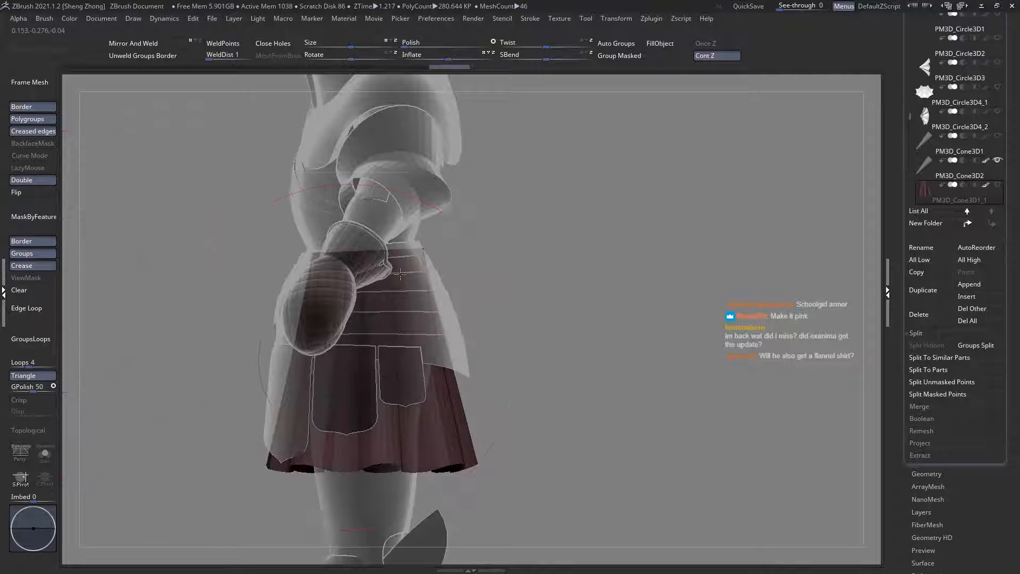
Step: Reshape the skirt's side contour around the side tassets with the Move brush
right_click_drag(341, 400, 399, 330, "alt")
key("shift+t")
right_click_drag(457, 313, 484, 367, "ctrl")
right_click_drag(471, 332, 405, 291)
right_click(422, 305)
key("shift+t")
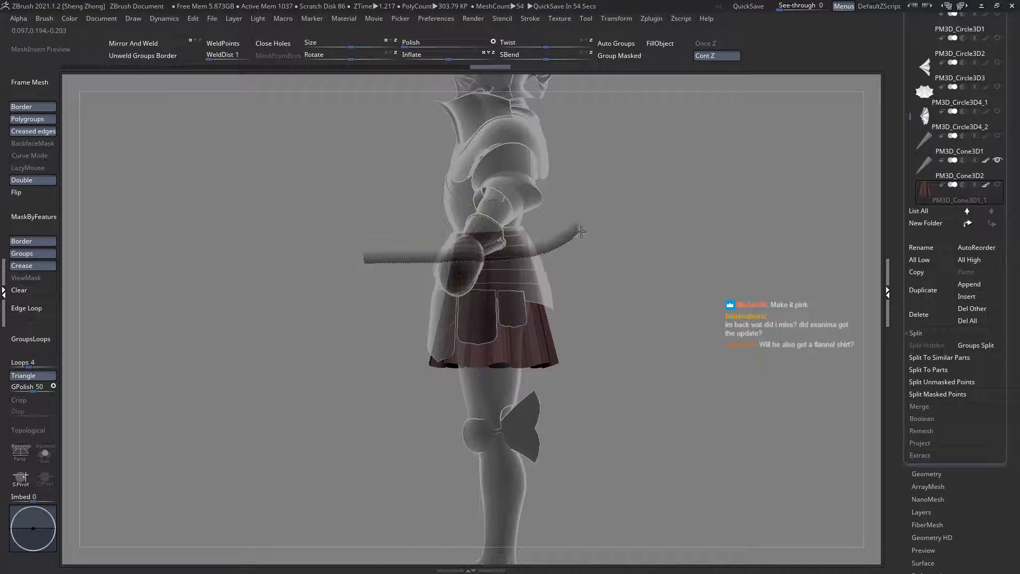
Step: Mask the skirt's waist area from the side and adjust the unmasked lower section with the Move brush
left_click_drag(581, 231, 622, 202, "ctrl")
right_click_drag(603, 207, 584, 226, "ctrl")
left_click(690, 308, "ctrl")
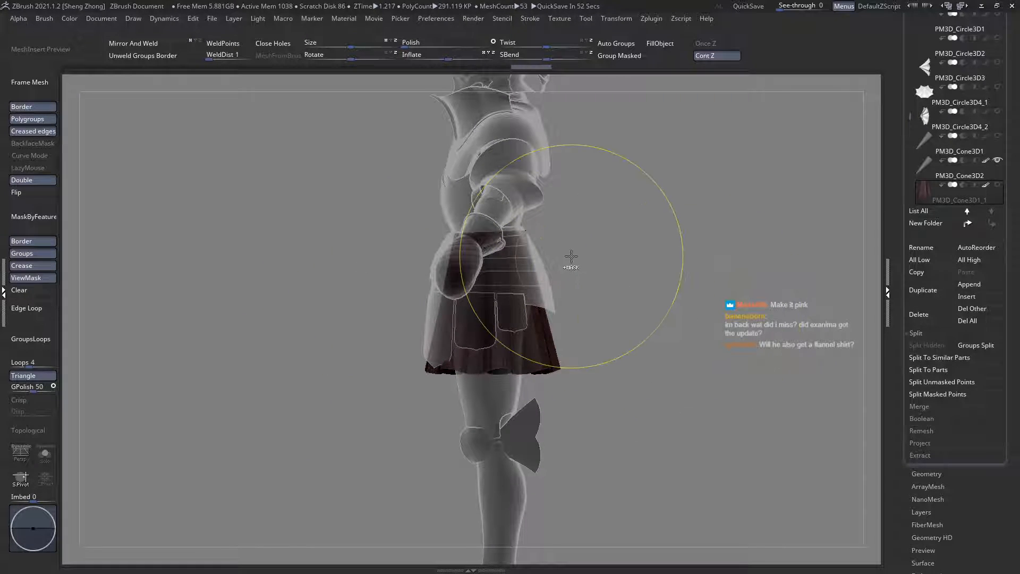
mouse_move(284, 275)
left_mouse_down("ctrl")
mouse_move(478, 261)
mouse_move(619, 199)
mouse_move(712, 229)
left_mouse_up("ctrl")
right_click_drag(499, 250, 485, 272, "ctrl")
Step: Place a horizontal Transpose line across the skirt's waist in side view, refine the skirt's fit, and clear the mask
key("w")
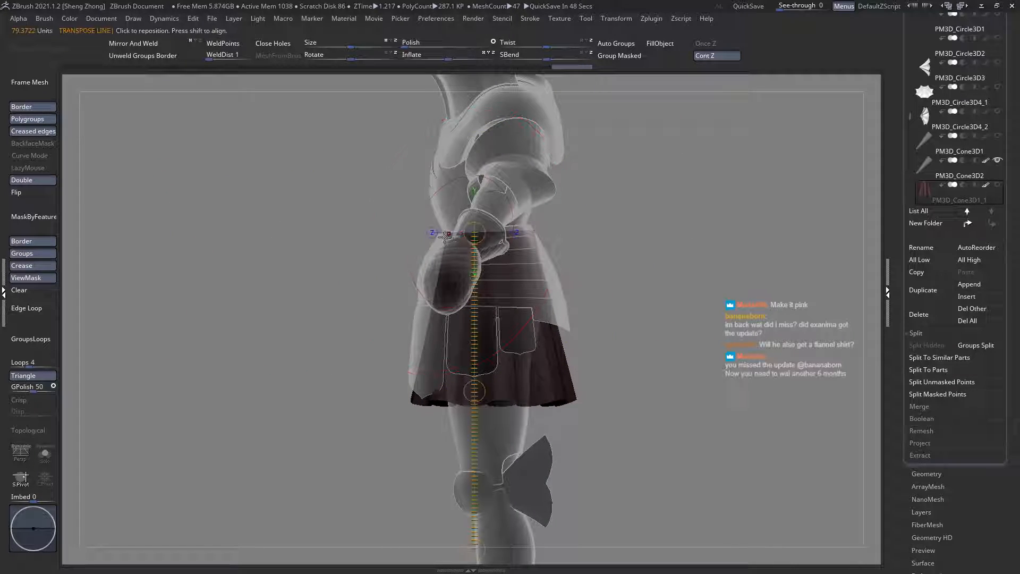
left_click_drag(448, 234, 477, 231, "shift")
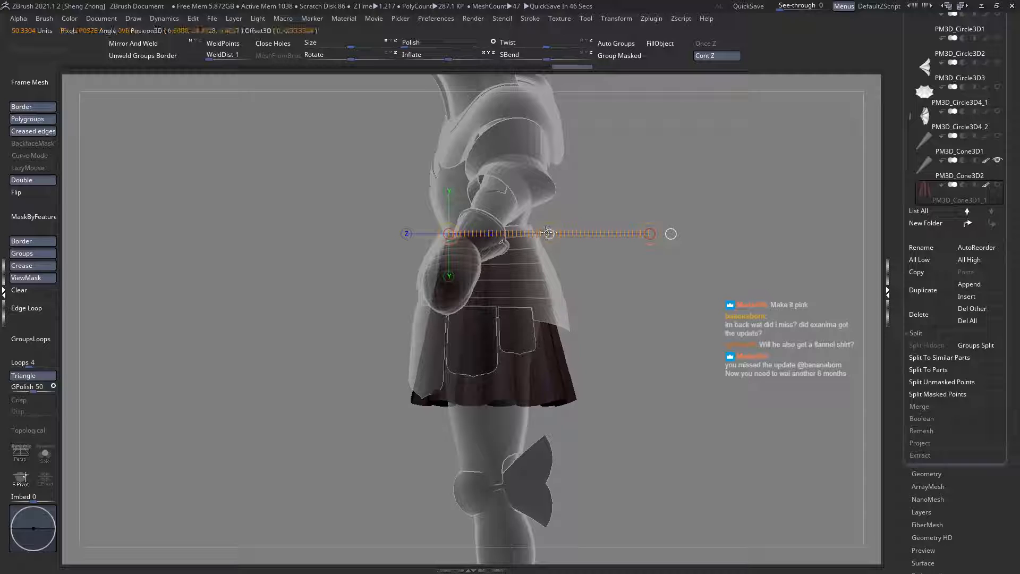
key("q")
mouse_move(467, 231)
right_mouse_down("ctrl")
mouse_move(540, 275)
mouse_move(543, 292)
mouse_move(452, 239)
mouse_move(511, 265)
mouse_move(476, 297)
right_mouse_up("ctrl")
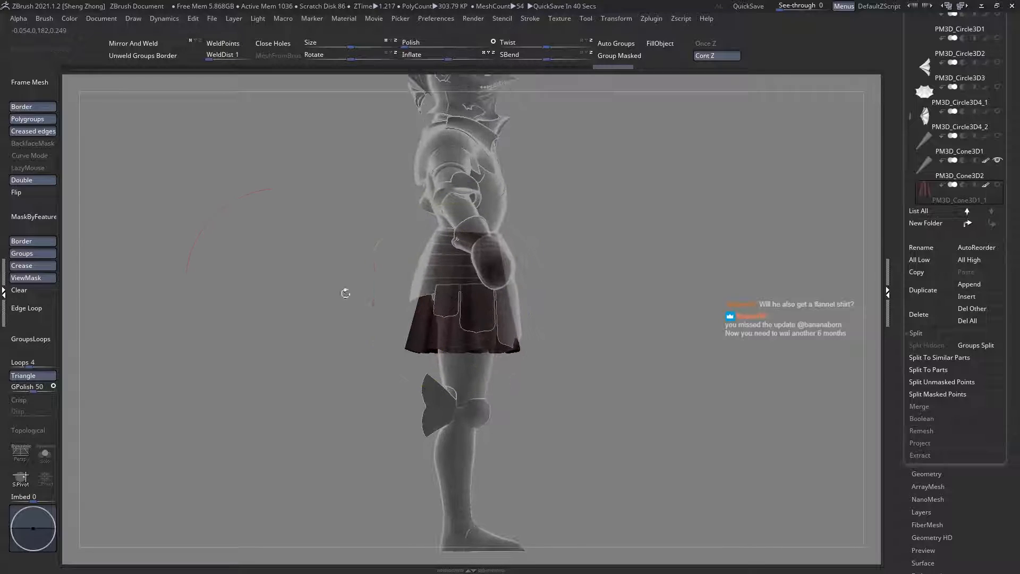
left_click(34, 289)
right_click_drag(381, 278, 392, 337, "ctrl")
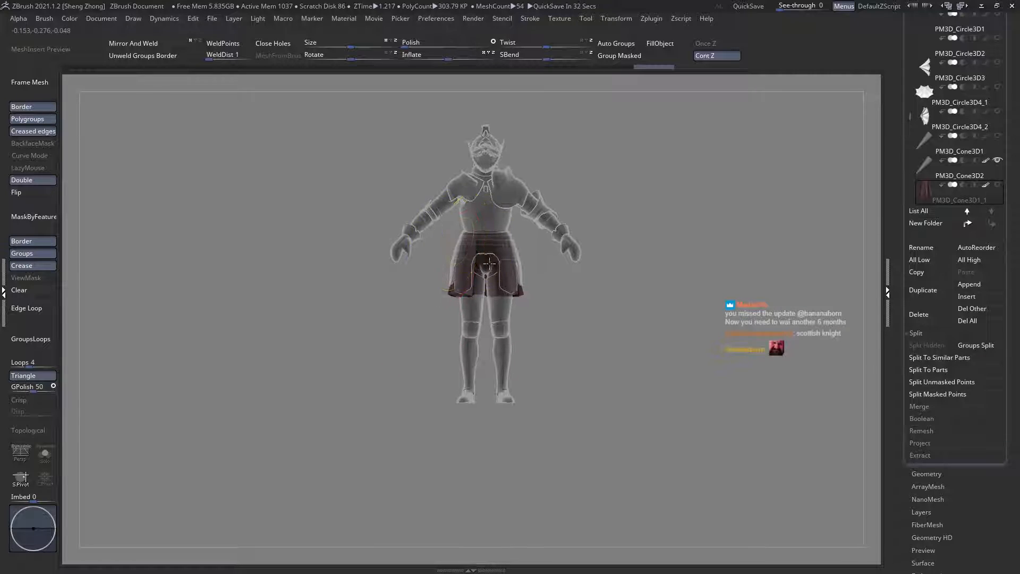
Step: Check the skirt's fit under the armour from the front, side and rear, with and without ghosting
right_click_drag(454, 257, 478, 303, "ctrl")
key("ctrl+t")
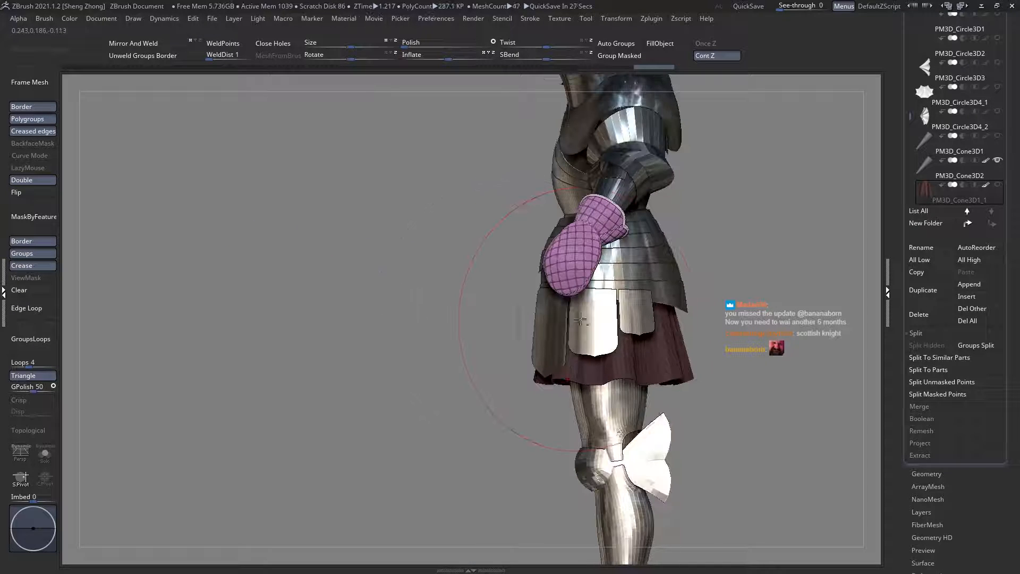
right_click_drag(614, 306, 517, 316, "alt")
key("ctrl+t")
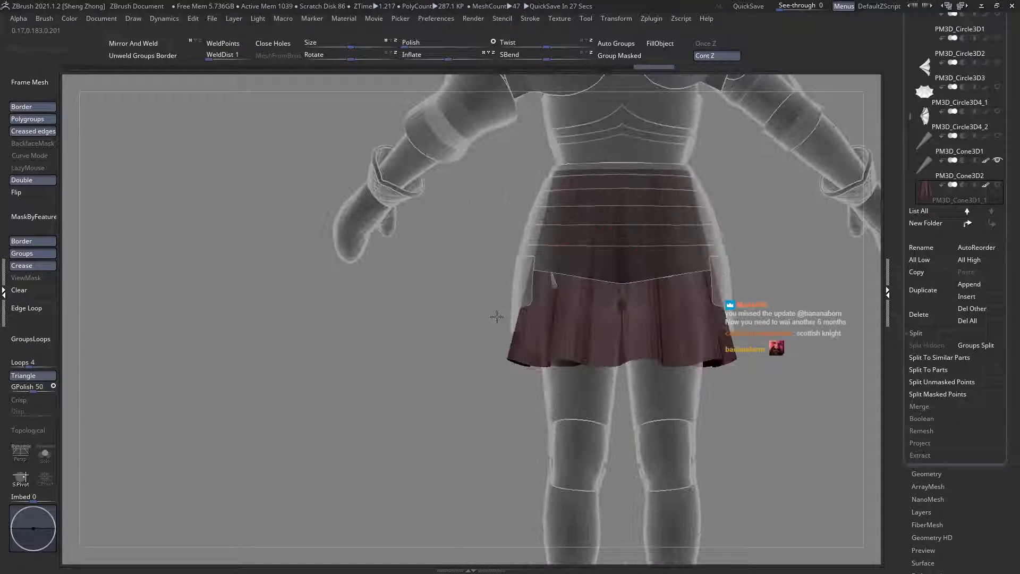
right_click_drag(608, 278, 587, 296, "ctrl")
right_click_drag(543, 258, 519, 261, "ctrl")
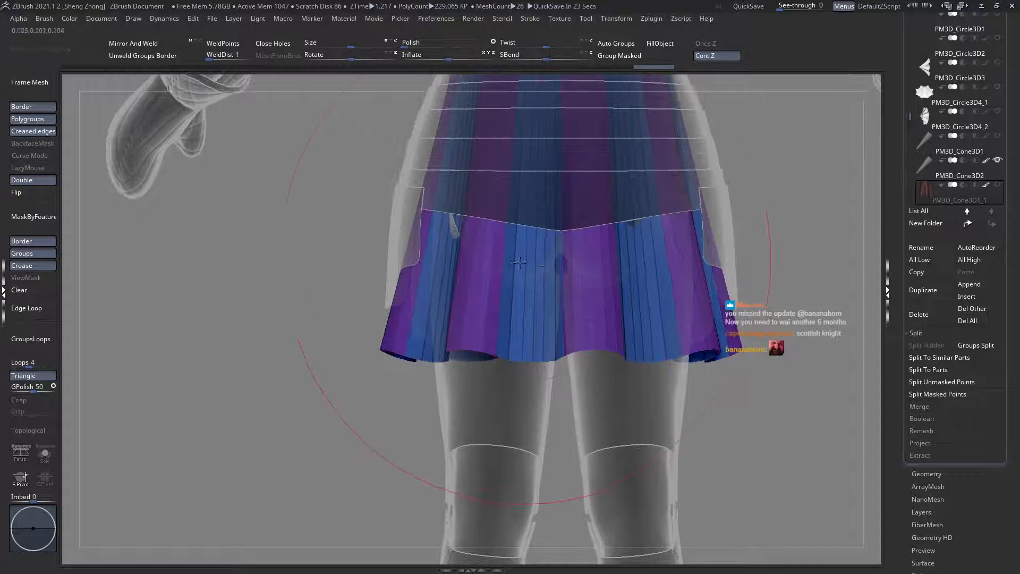
Step: Switch to the ZModeler brush and set its edge action to Insert with Multiple EdgeLoops as the target
right_click_drag(338, 182, 337, 203)
key("space")
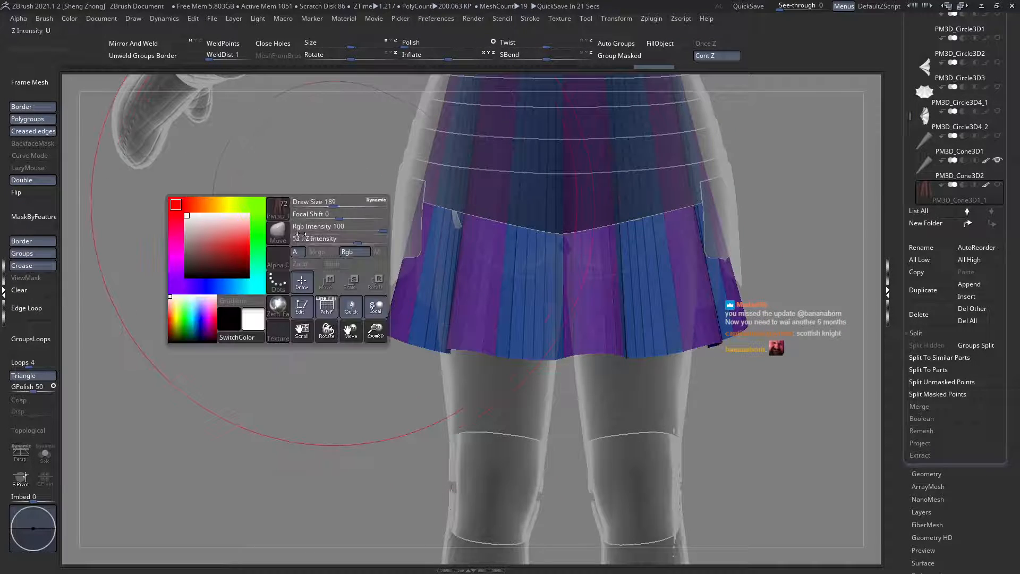
left_click(270, 240)
key("z")
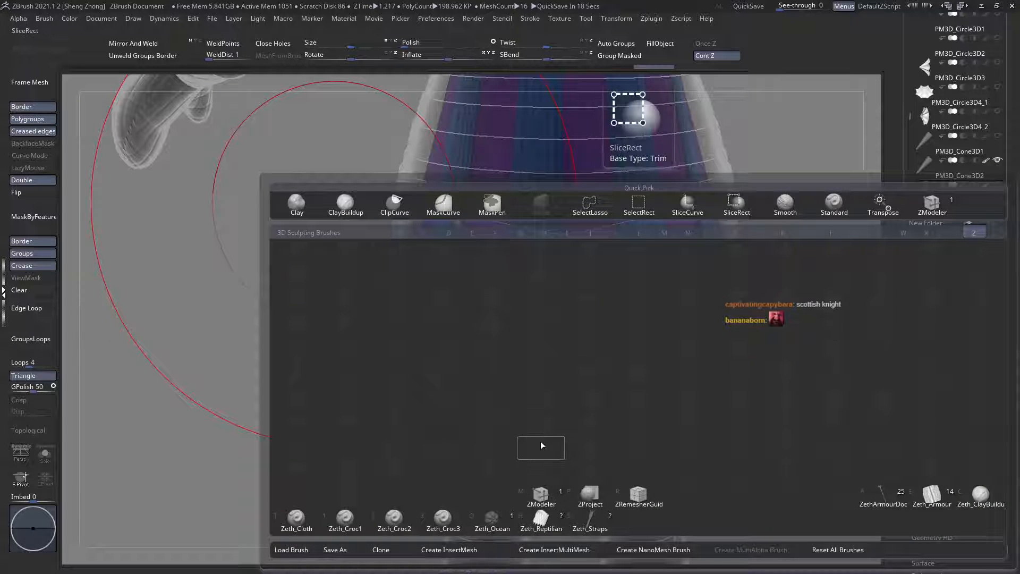
left_click(541, 493)
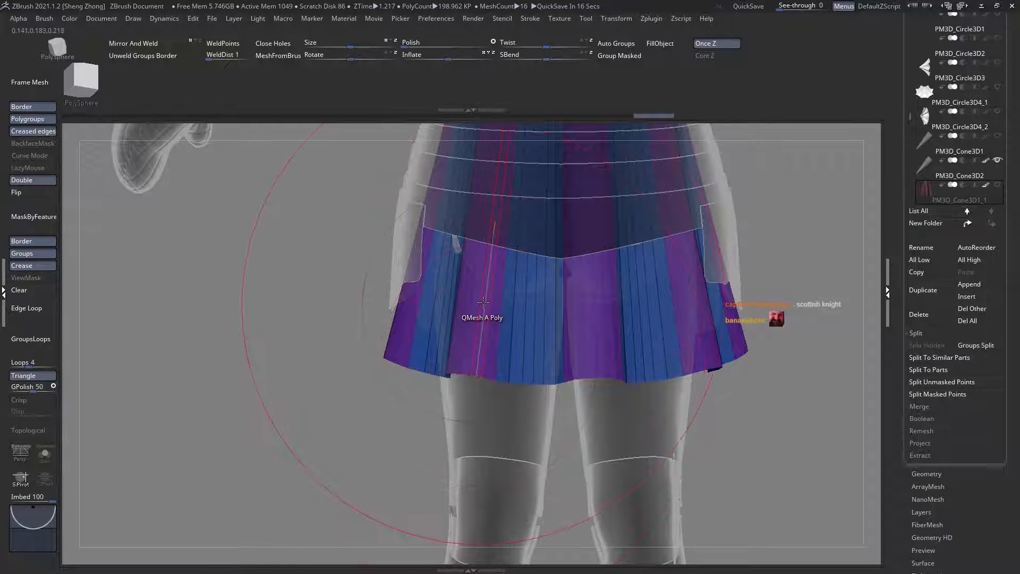
key("space")
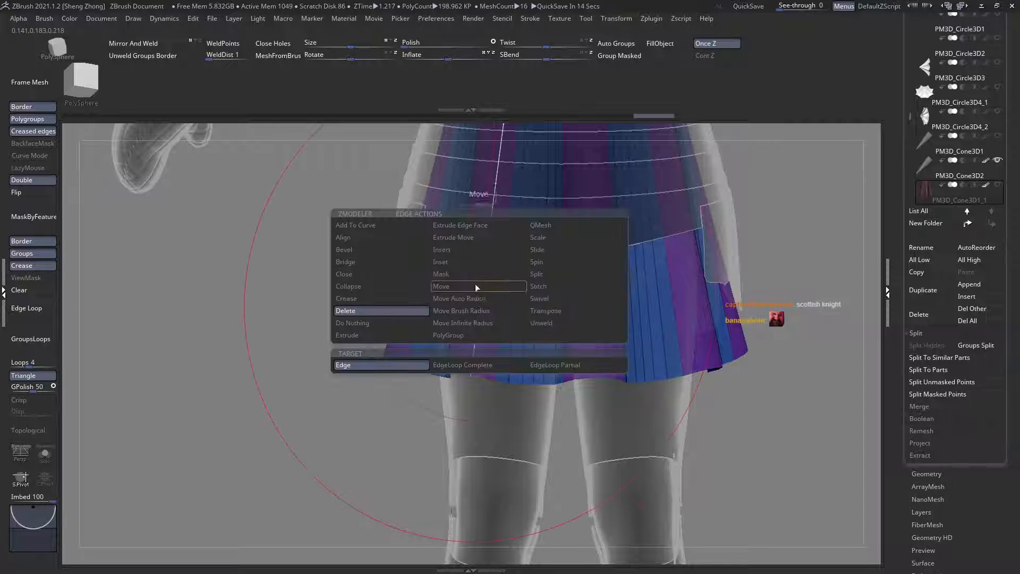
left_click(460, 250)
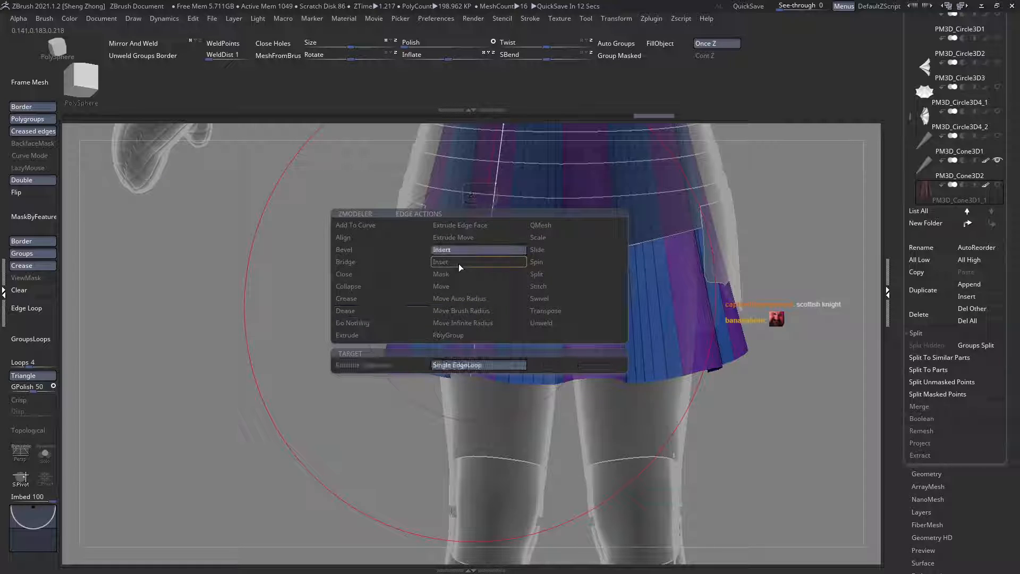
left_click(396, 365)
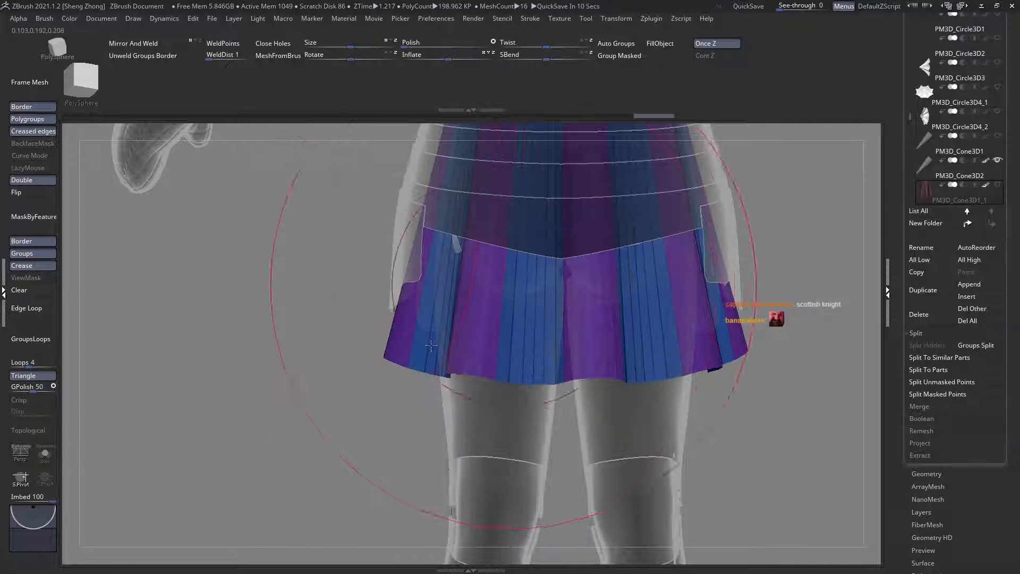
Step: Insert evenly spaced horizontal edge loops around the skirt using Interactive Resolution and the Keep Polygroup modifier
right_click_drag(500, 290, 402, 363, "alt")
key("space")
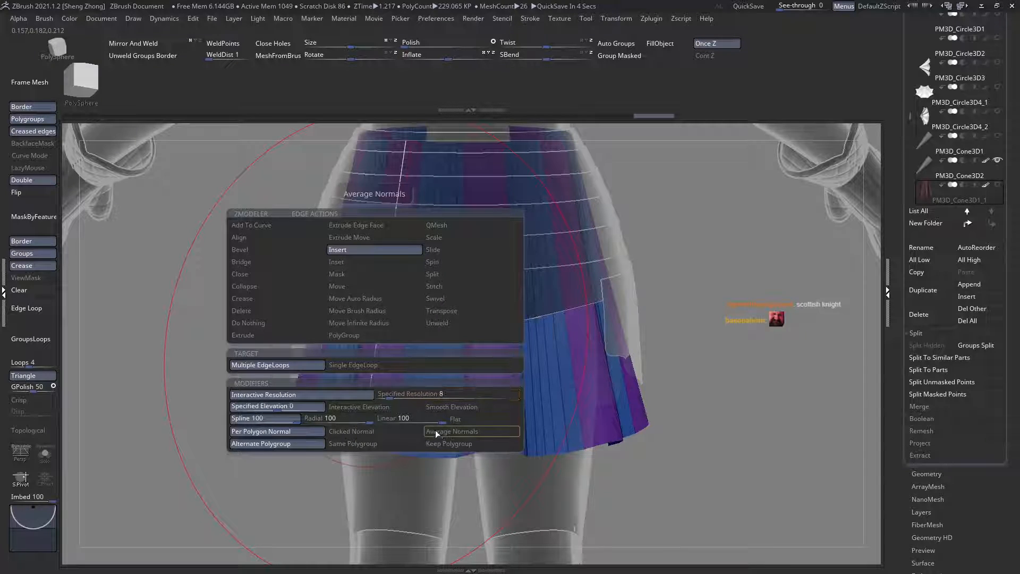
left_click(442, 442)
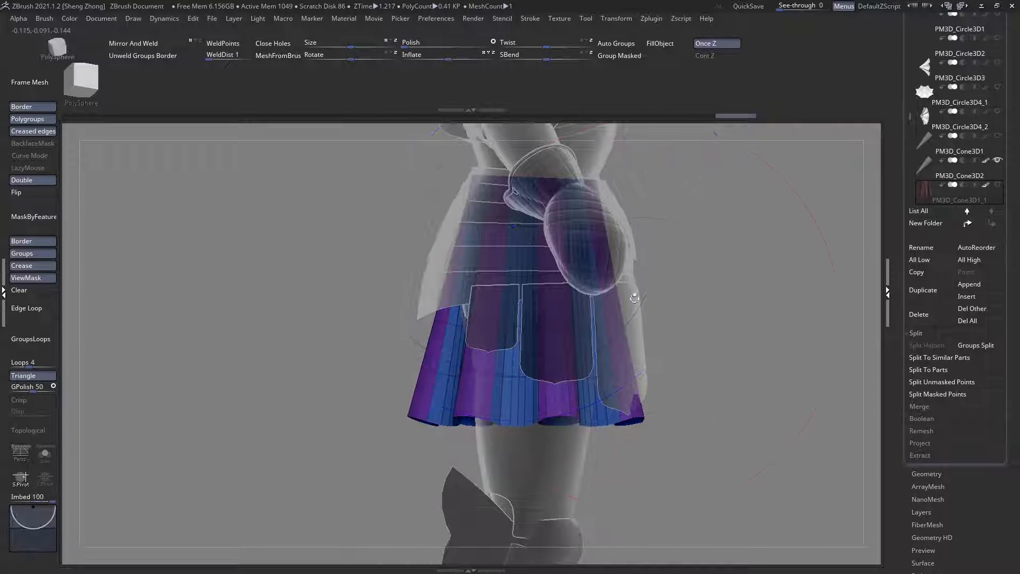
Step: Mask the skirt's hem and waist with mask curves and place a horizontal Transpose line across the middle from the centre
mouse_move(618, 377)
left_mouse_down("ctrl")
mouse_move(91, 387)
mouse_move(88, 375)
left_mouse_up("ctrl")
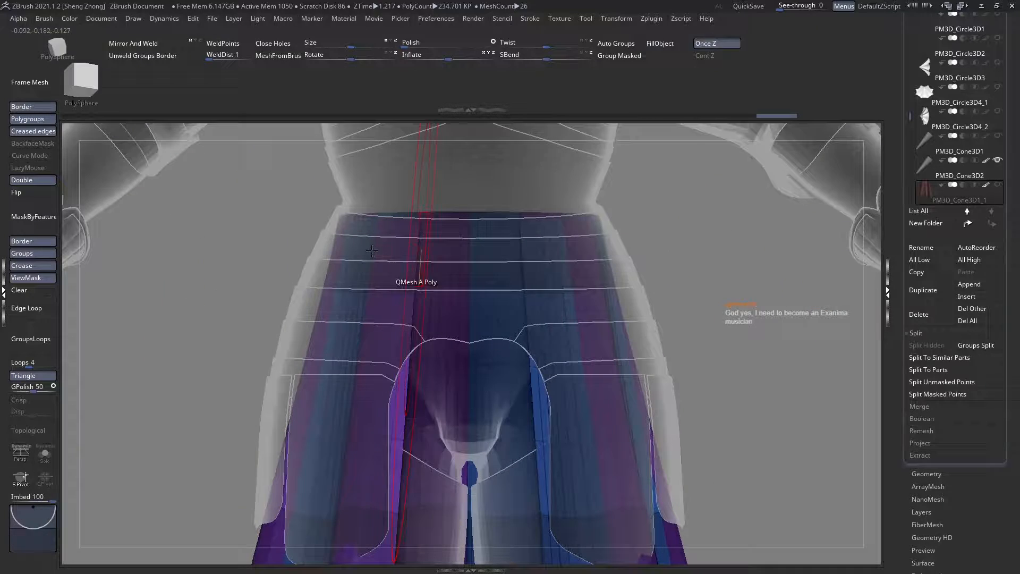
mouse_move(239, 213)
left_mouse_down("ctrl")
mouse_move(407, 253)
mouse_move(850, 226)
left_mouse_up("ctrl")
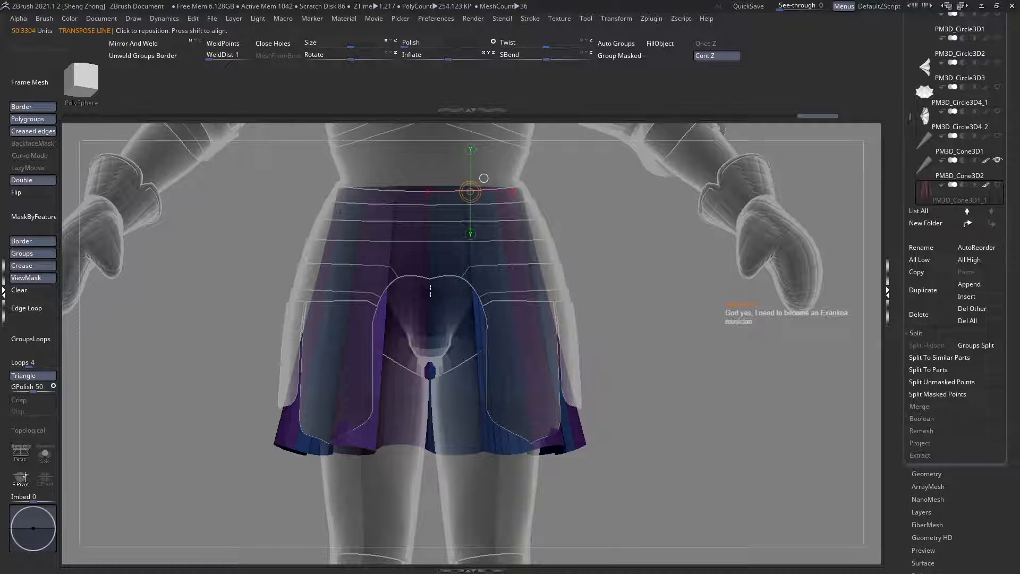
left_click_drag(429, 291, 313, 291)
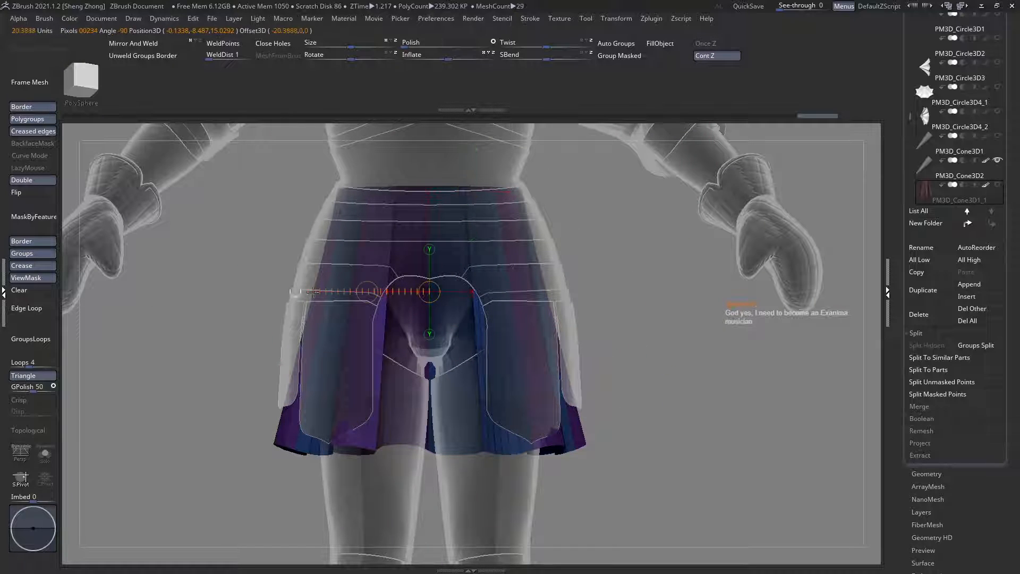
left_click_drag(213, 293, 138, 291)
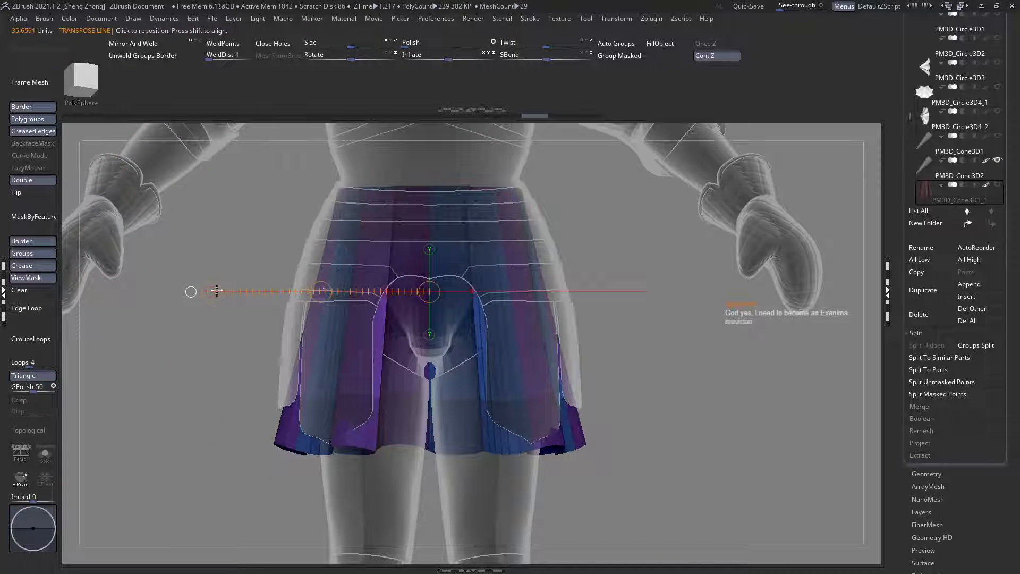
left_click_drag(212, 292, 204, 292)
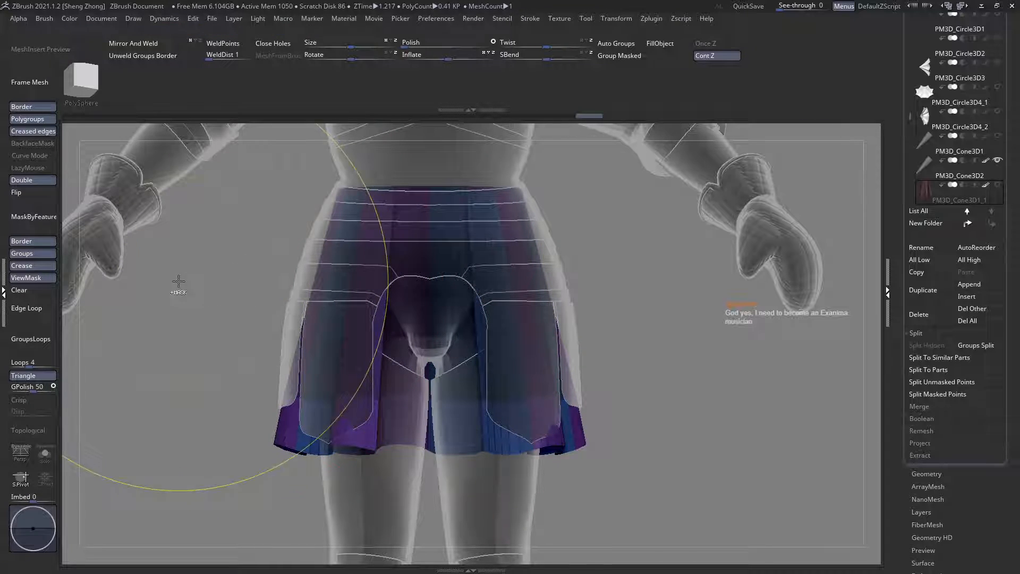
Step: Try to narrow the skirt's unmasked section with another mask curve and the Transpose line, and clear the mask
mouse_move(177, 280)
left_mouse_down()
mouse_move(683, 308)
mouse_move(773, 263)
mouse_move(718, 116)
left_mouse_up()
right_click_drag(426, 336, 462, 263, "alt")
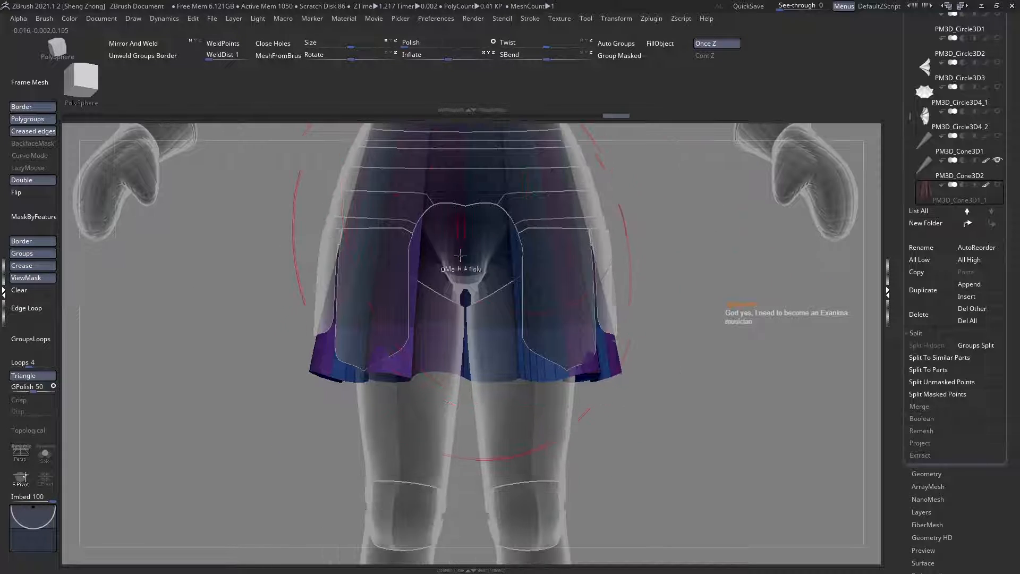
key("w")
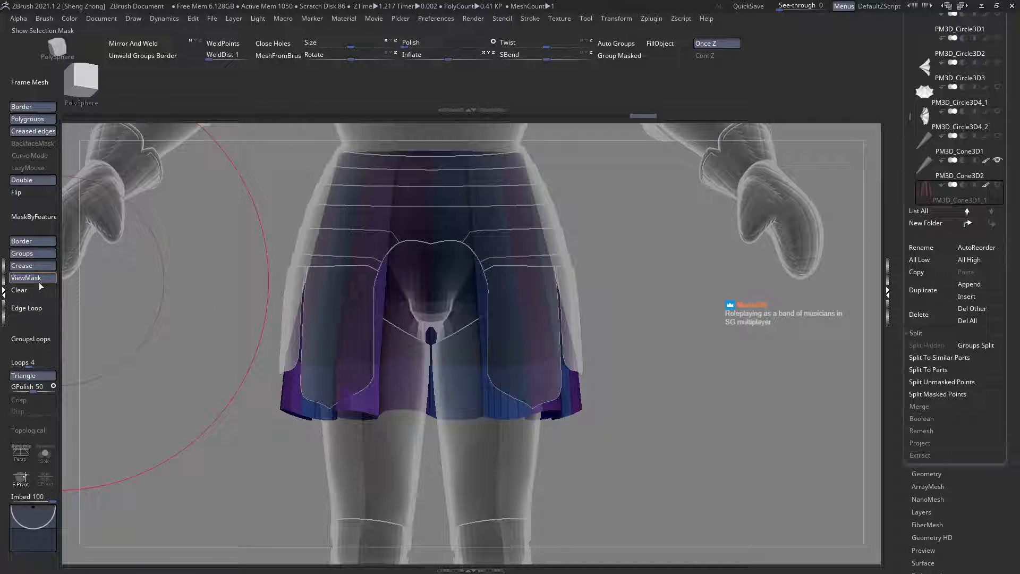
left_click(41, 288)
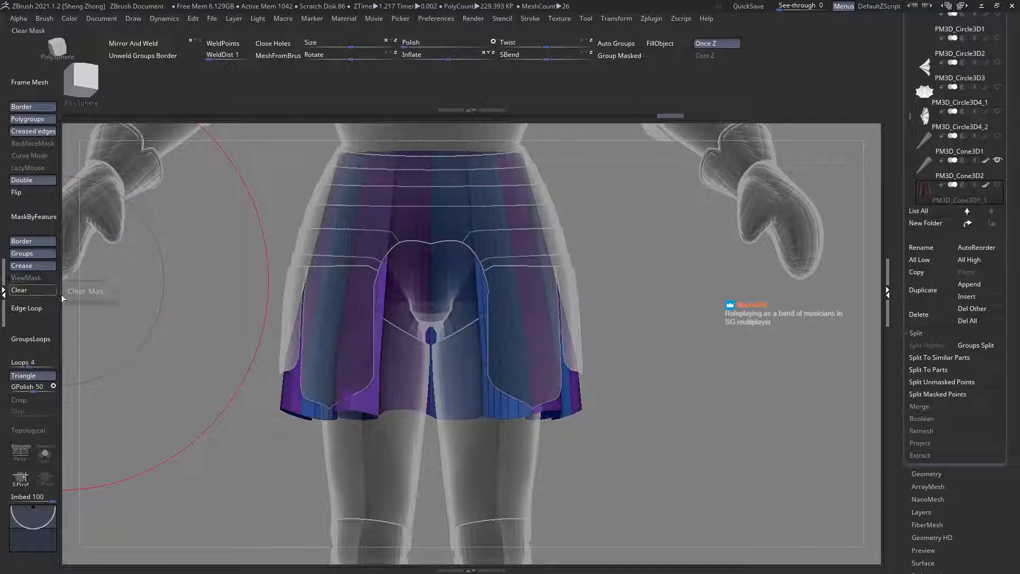
Step: Mask the upper skirt in stages with mask curves from the front and try adjusting the rest with a horizontal Transpose line
left_click_drag(162, 316, 301, 322, "ctrl")
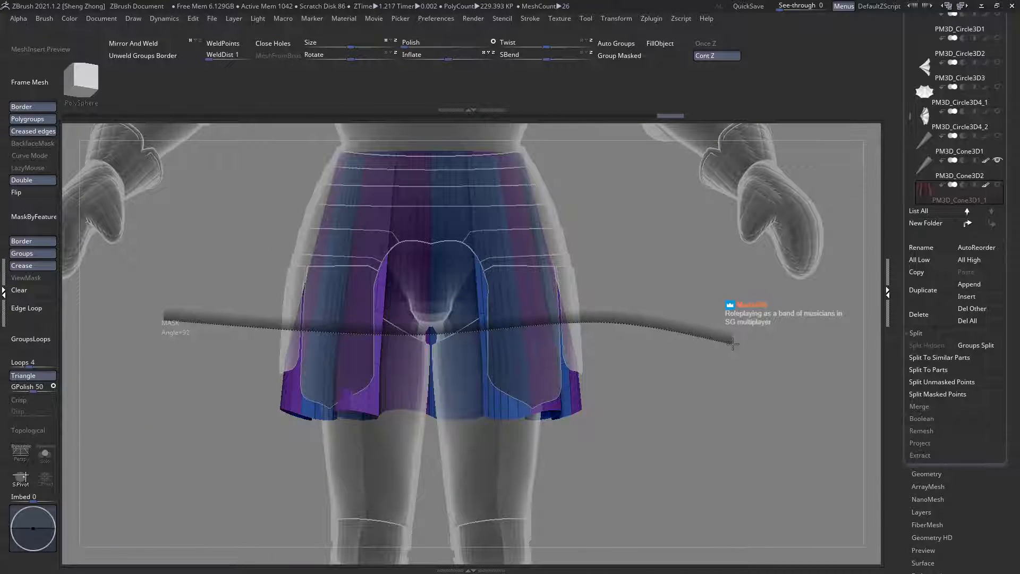
left_click_drag(733, 344, 733, 343, "ctrl")
mouse_move(238, 318)
left_mouse_down("ctrl")
mouse_move(396, 340)
mouse_move(592, 321)
mouse_move(753, 416)
mouse_move(541, 349)
mouse_move(888, 349)
mouse_move(788, 308)
left_mouse_up("ctrl")
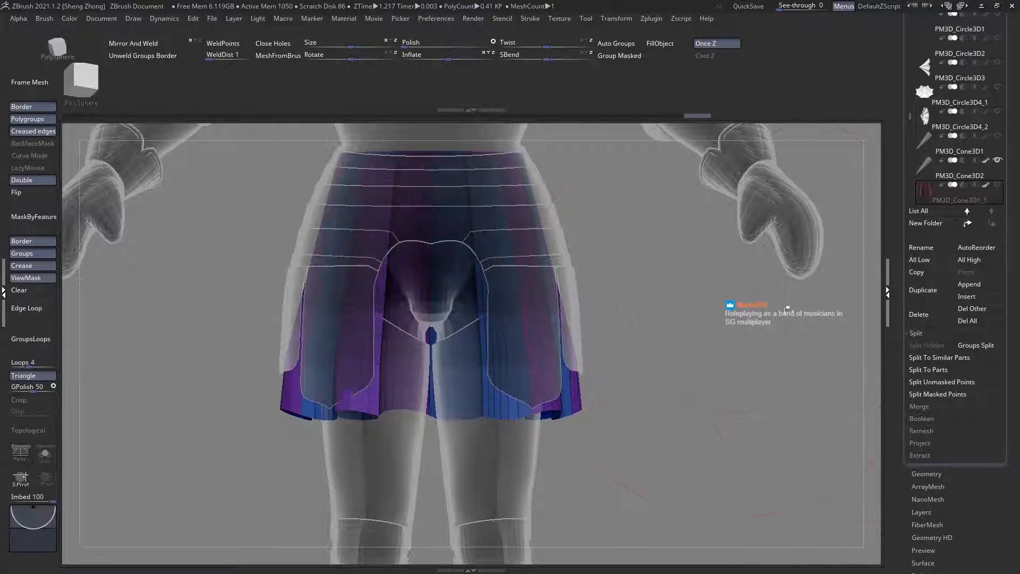
right_click_drag(787, 308, 780, 350, "ctrl")
left_click_drag(170, 269, 348, 265, "ctrl")
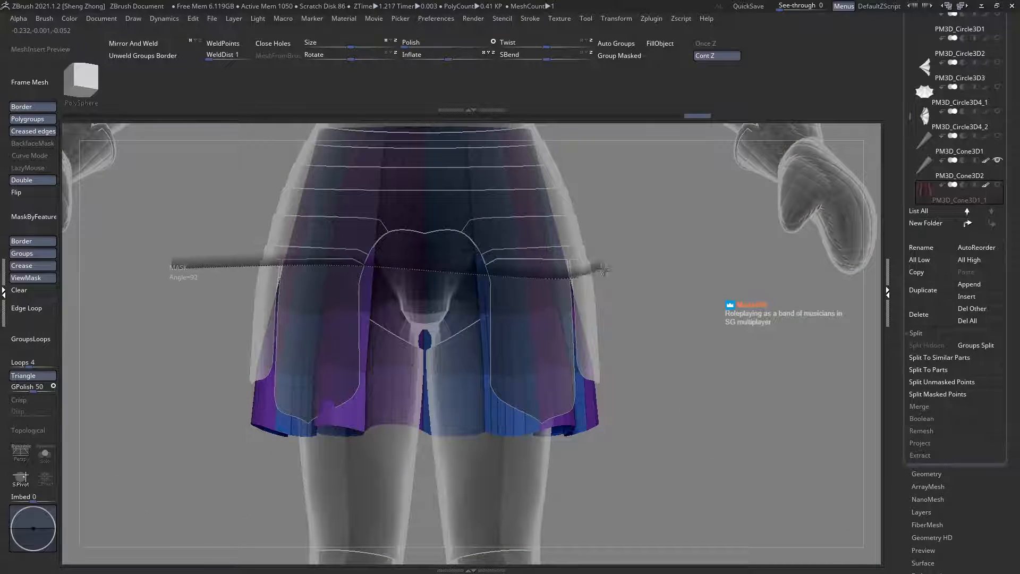
left_click_drag(602, 269, 702, 280, "ctrl")
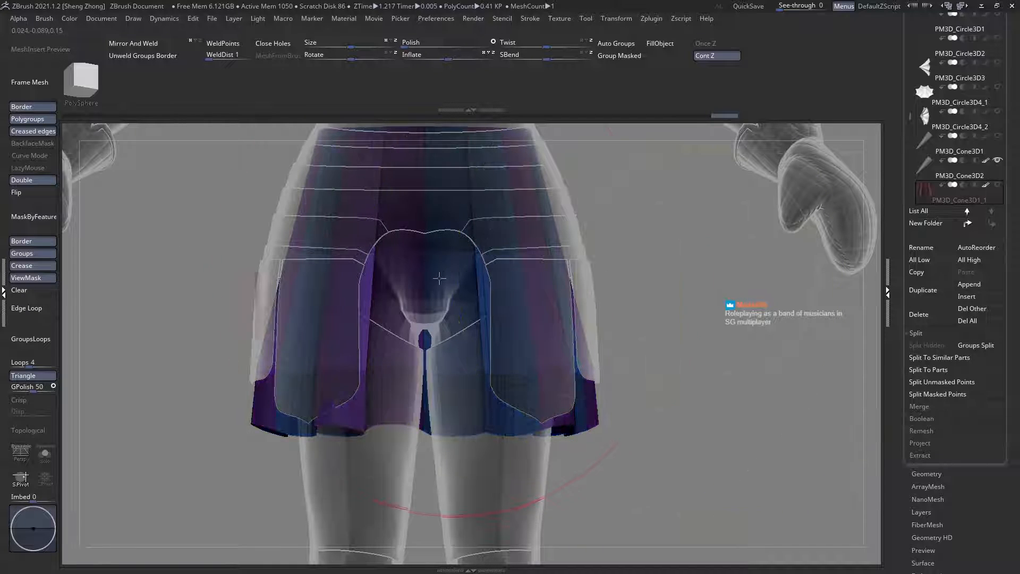
key("w")
left_click_drag(422, 312, 310, 310)
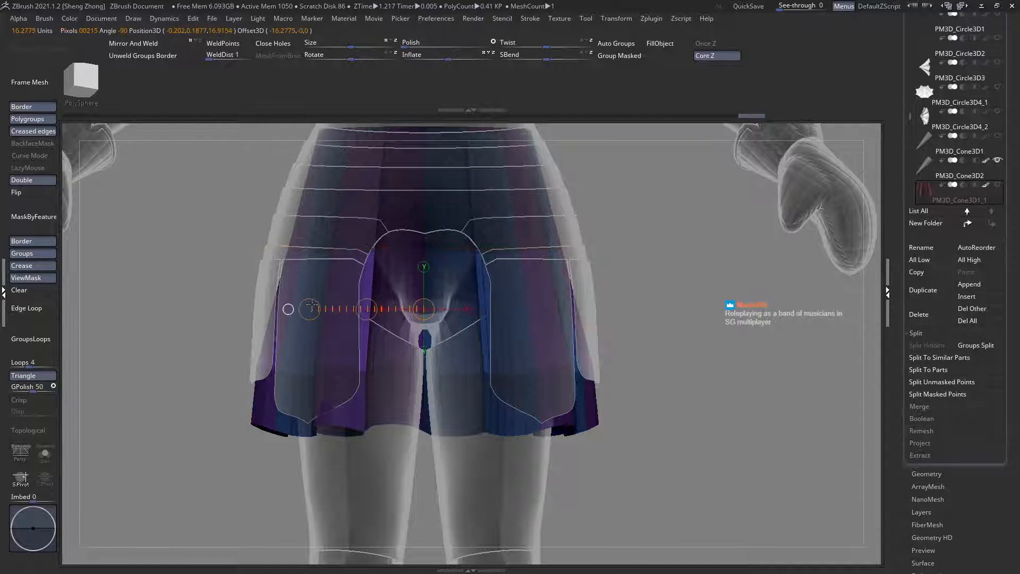
key("q")
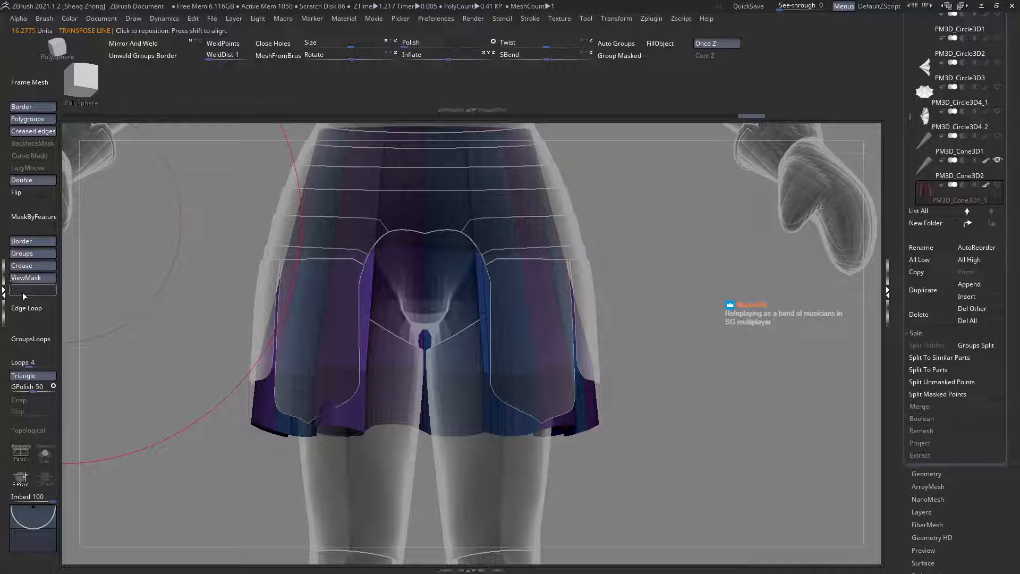
left_click(23, 297)
Step: Undo the recent masking and Transpose changes on the skirt and clear the remaining mask
key("ctrl+z")
key("ctrl+z")
key("ctrl+z")
key("ctrl+z")
key("ctrl+z")
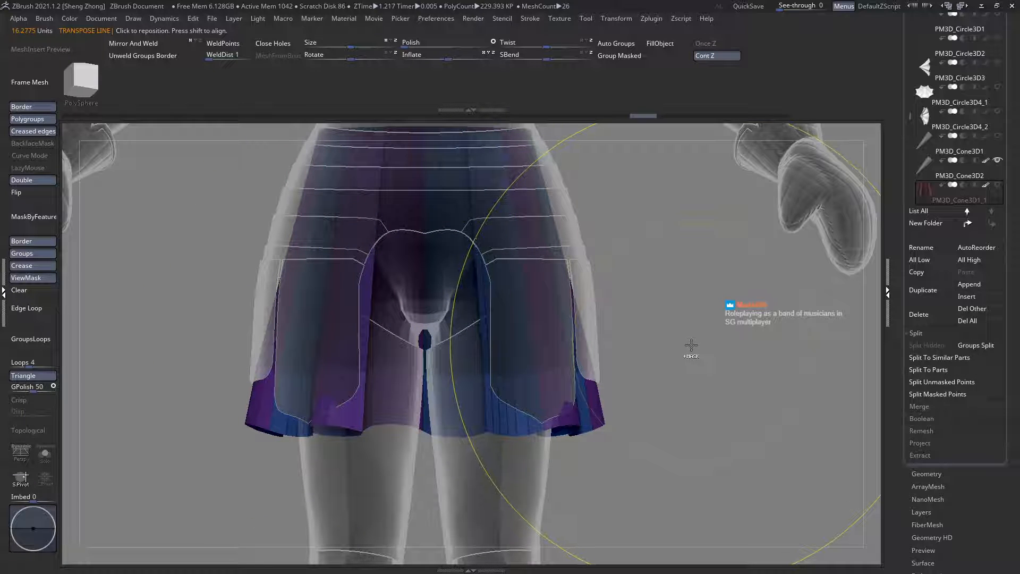
key("ctrl+z")
key("ctrl+z")
key("ctrl+z")
left_click(36, 289)
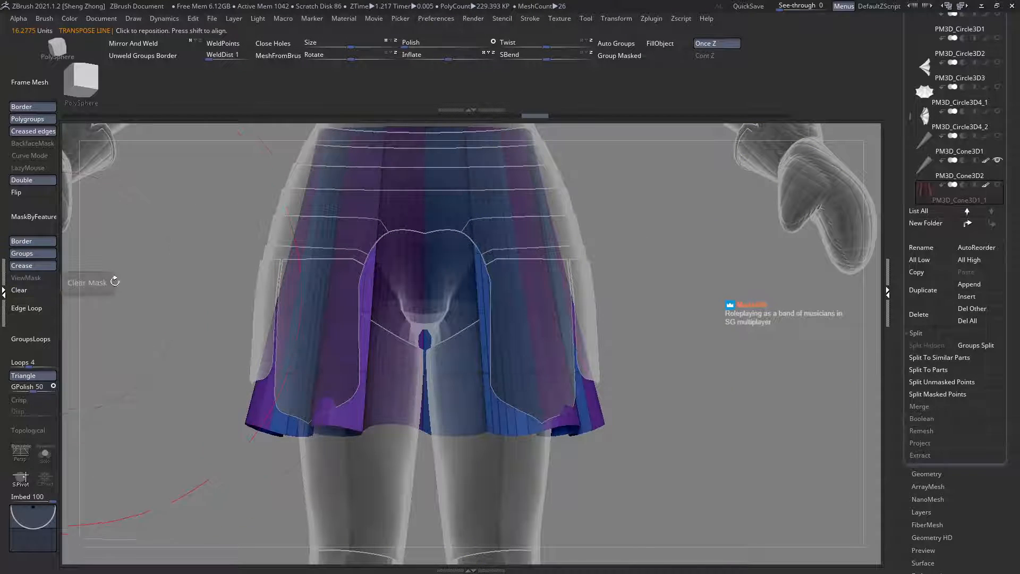
Step: Mask the skirt's hem and waistband with mask curves from the front and slightly inflate the unmasked area between them
left_click_drag(183, 298, 176, 344, "alt")
mouse_move(751, 470)
left_mouse_down("ctrl")
mouse_move(569, 442)
mouse_move(201, 444)
mouse_move(74, 398)
left_mouse_up("ctrl")
left_click_drag(271, 195, 613, 160)
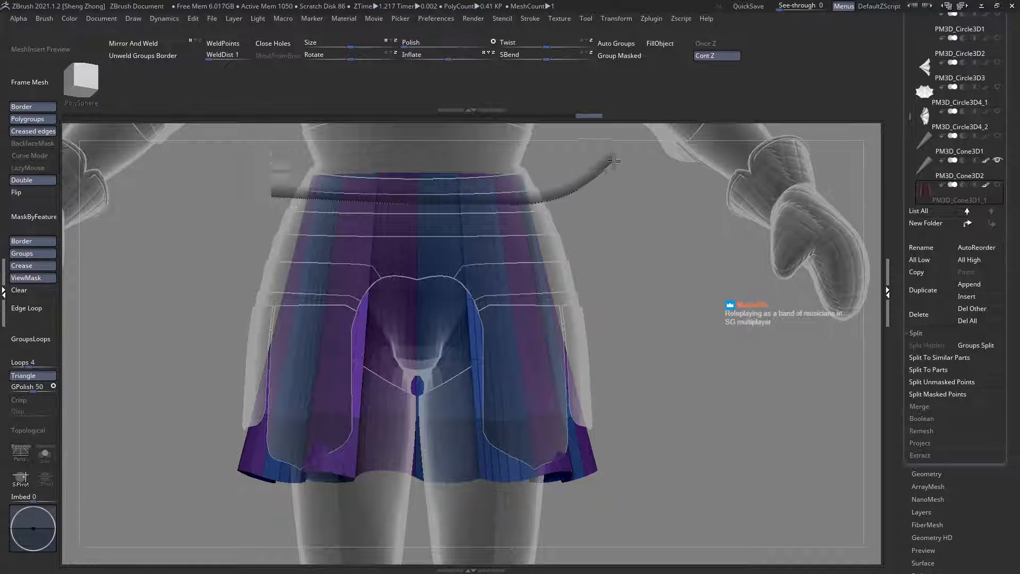
left_click_drag(684, 163, 755, 202, "ctrl")
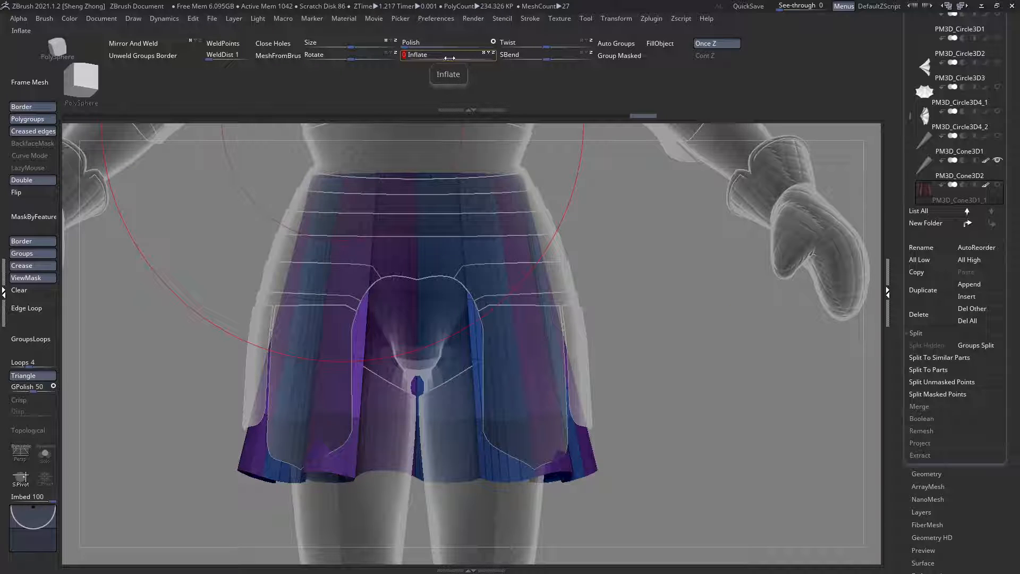
left_click_drag(450, 57, 449, 59)
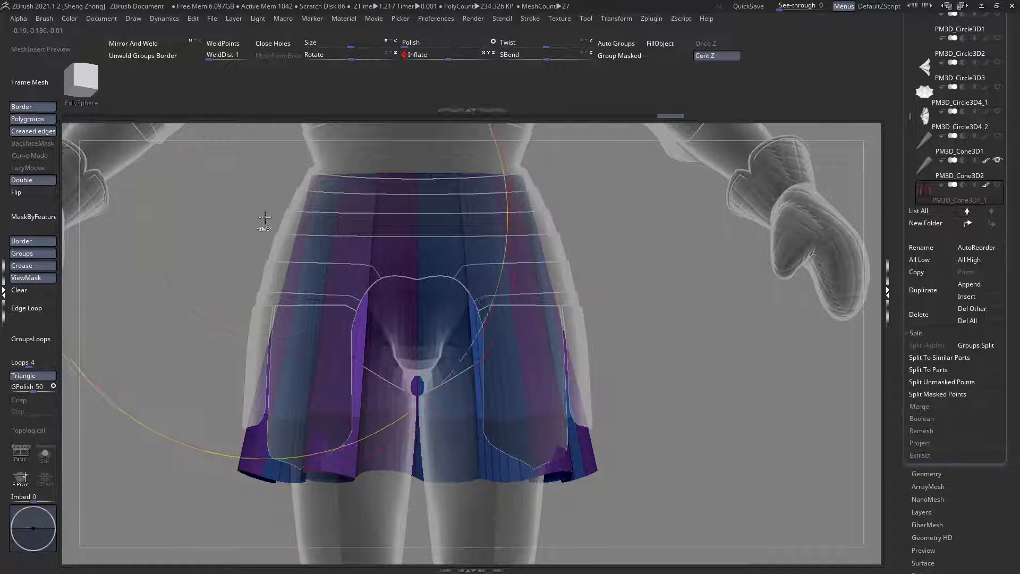
Step: Isolate the skirt and extend the masks inward from the waist and hem, leaving only a narrow middle band unmasked
left_click(44, 451)
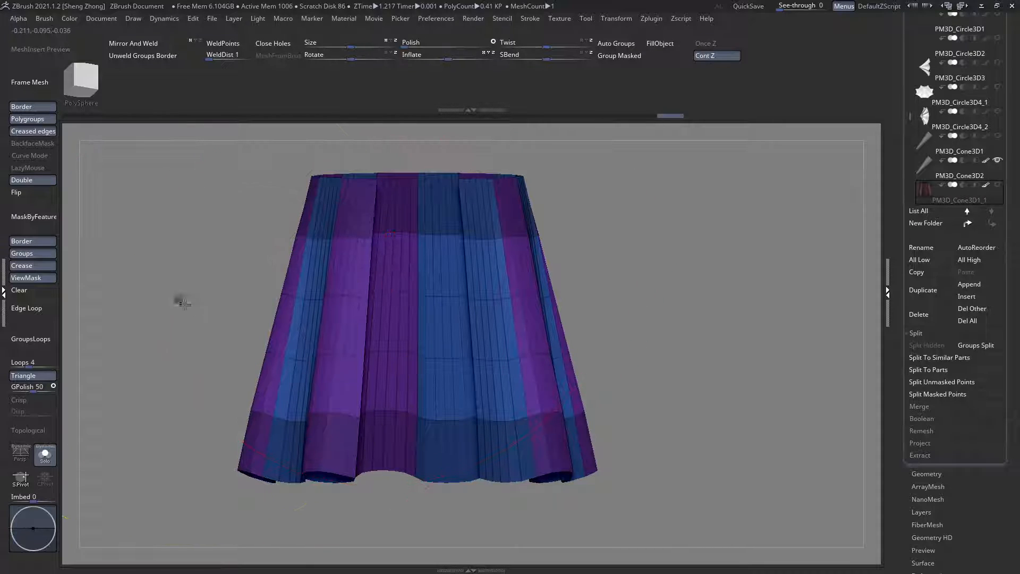
mouse_move(212, 281)
left_mouse_down("ctrl")
mouse_move(398, 319)
mouse_move(739, 265)
mouse_move(733, 237)
mouse_move(758, 269)
left_mouse_up("ctrl")
left_click_drag(728, 399, 79, 356, "ctrl")
key("ctrl+z")
key("ctrl+z")
left_click_drag(215, 257, 757, 229, "ctrl")
mouse_move(648, 334)
left_mouse_down("ctrl")
mouse_move(437, 392)
mouse_move(98, 335)
left_mouse_up("ctrl")
Step: Apply a slight Inflate to the skirt's unmasked middle band and clear the mask
mouse_move(383, 352)
right_mouse_down()
mouse_move(338, 361)
mouse_move(372, 351)
right_mouse_up()
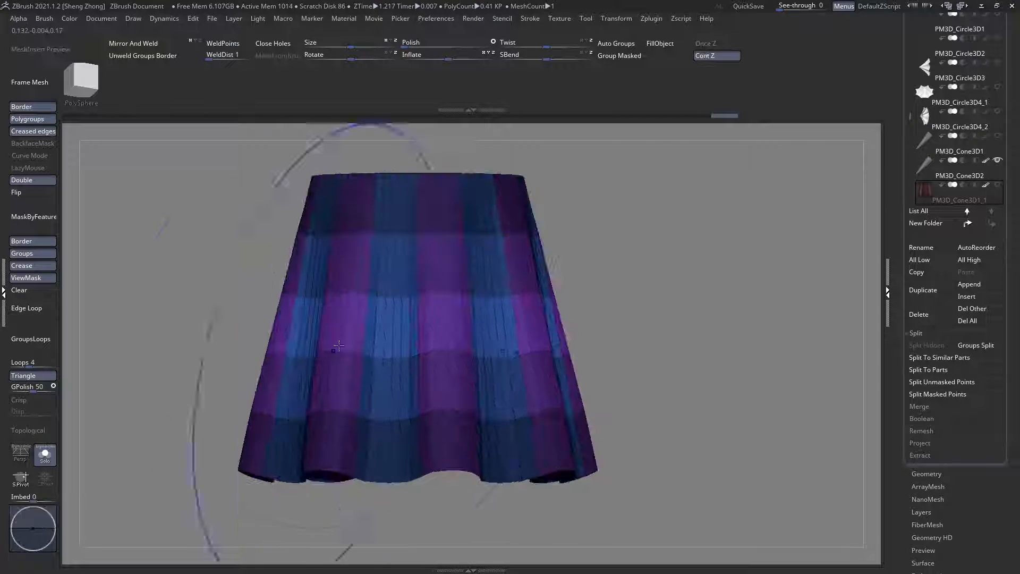
left_click(452, 57)
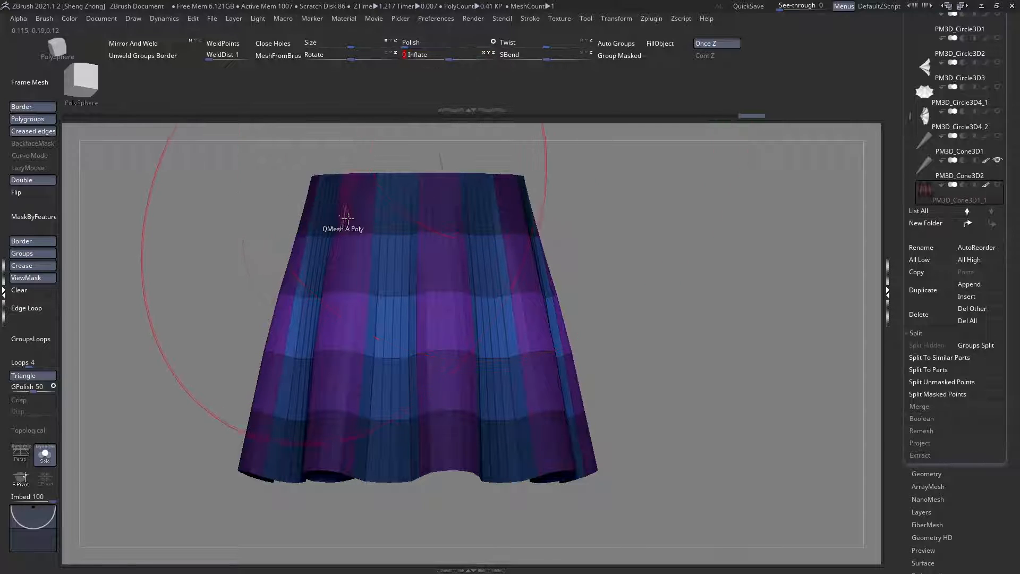
right_click_drag(342, 227, 538, 218)
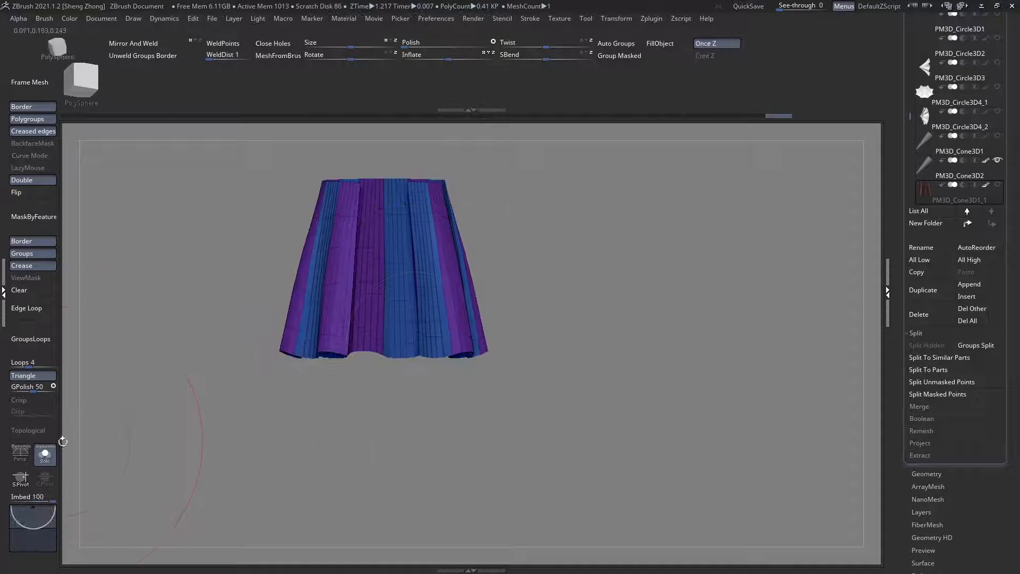
Step: Bring back the surrounding armour and examine how the skirt sits behind the tassets, with and without ghosting
left_click(46, 455)
key("ctrl+t")
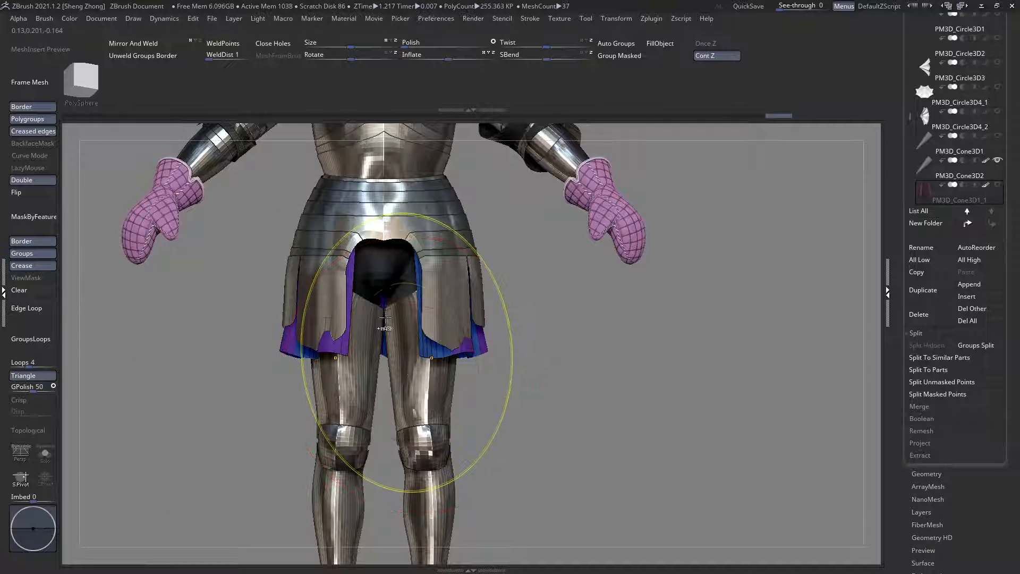
key("ctrl+t")
mouse_move(401, 351)
right_mouse_down("ctrl")
mouse_move(382, 312)
mouse_move(365, 337)
right_mouse_up("ctrl")
key("ctrl+t")
key("ctrl+t")
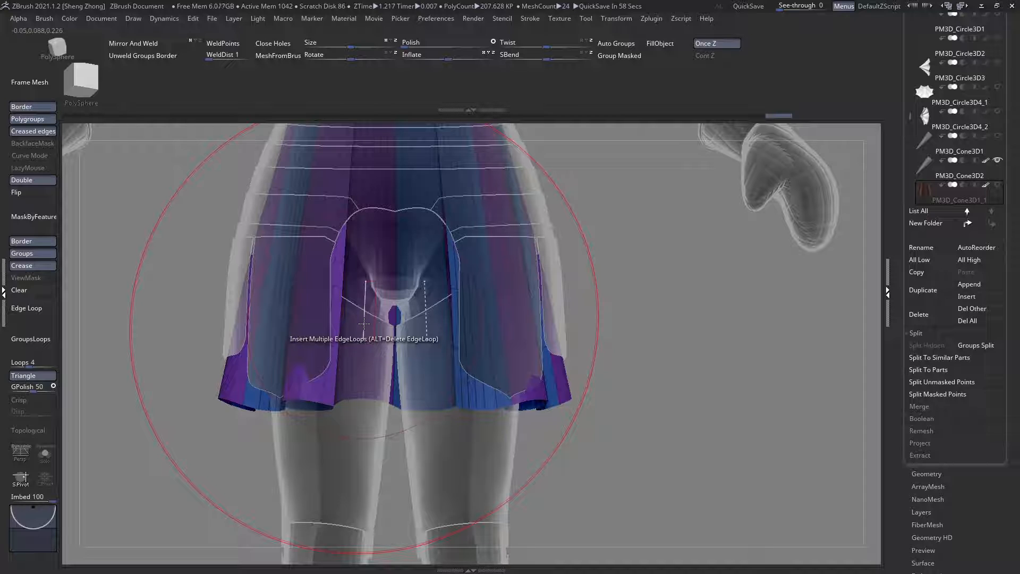
right_click_drag(385, 370, 376, 360, "ctrl")
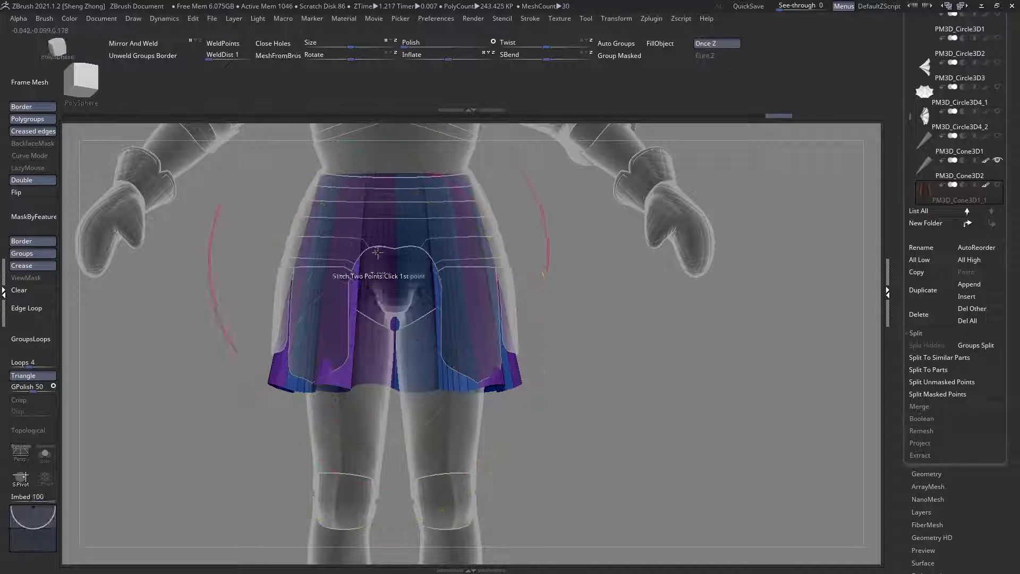
mouse_move(378, 260)
right_mouse_down("ctrl")
mouse_move(389, 286)
mouse_move(351, 299)
mouse_move(421, 321)
right_mouse_up("ctrl")
key("ctrl+t")
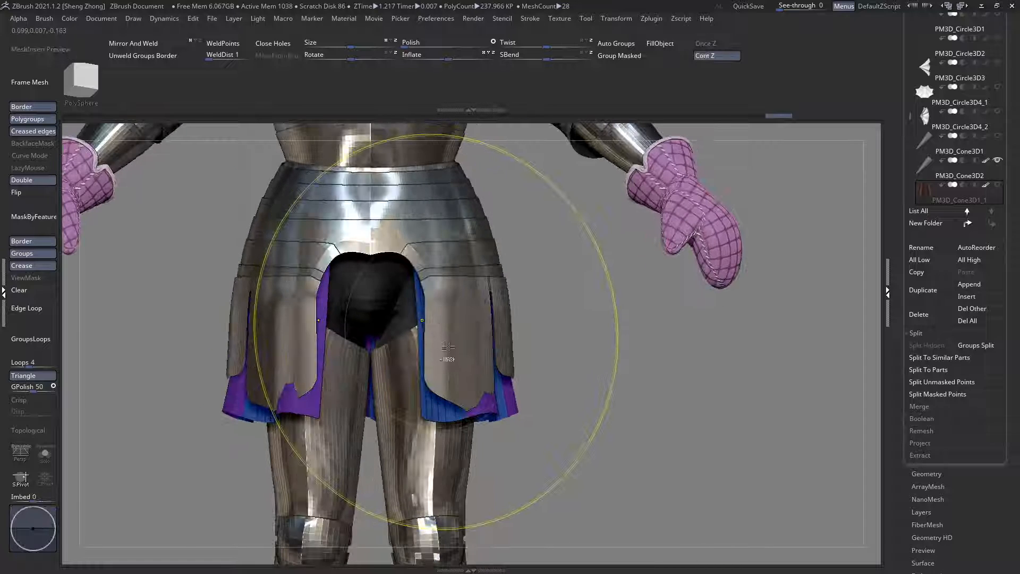
Step: Mask part of the skirt, slightly enlarge the unmasked area with the Size deformation and clear the mask
key("ctrl+t")
left_click_drag(664, 376, 89, 423, "ctrl")
right_click_drag(518, 368, 496, 233)
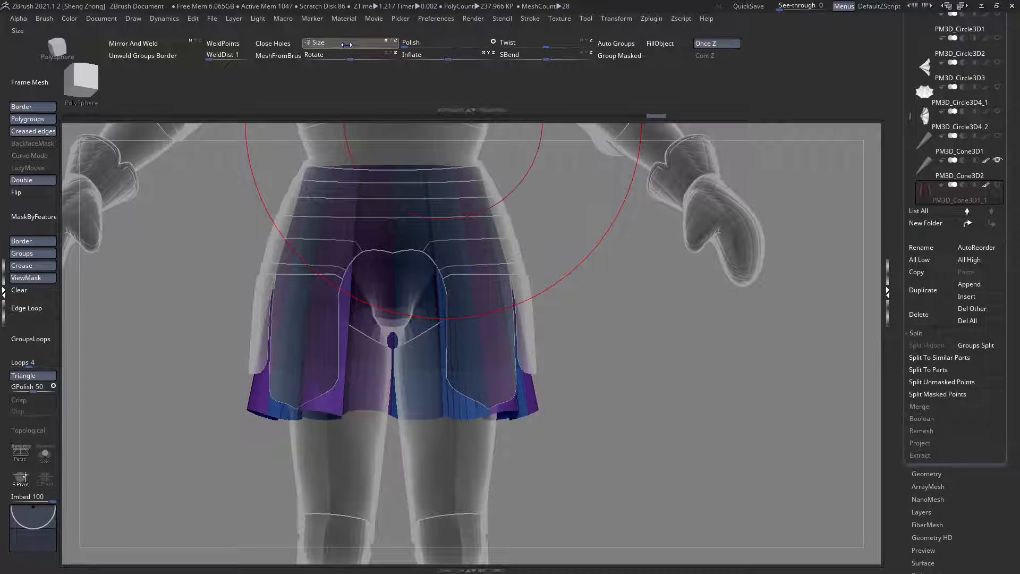
left_click_drag(345, 45, 348, 45)
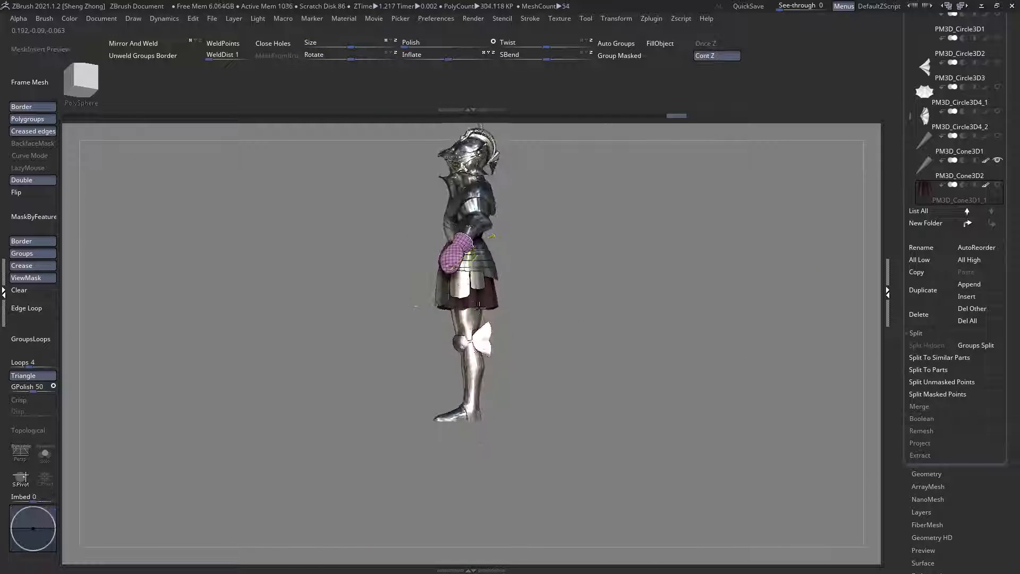
left_click(20, 291)
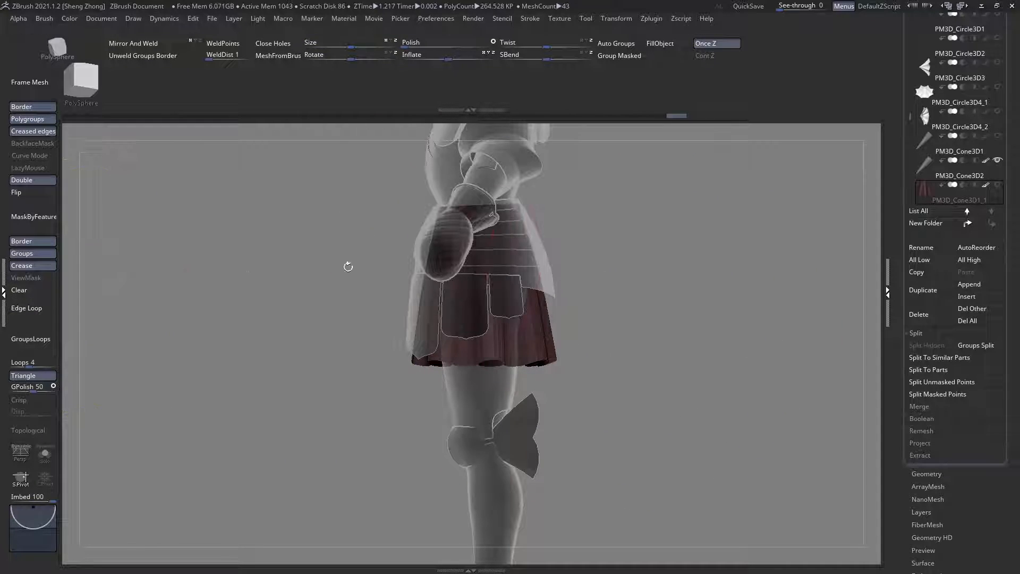
Step: Examine the whole armoured figure from the side and front to judge its silhouette
key("w")
left_click_drag(491, 205, 492, 415, "shift")
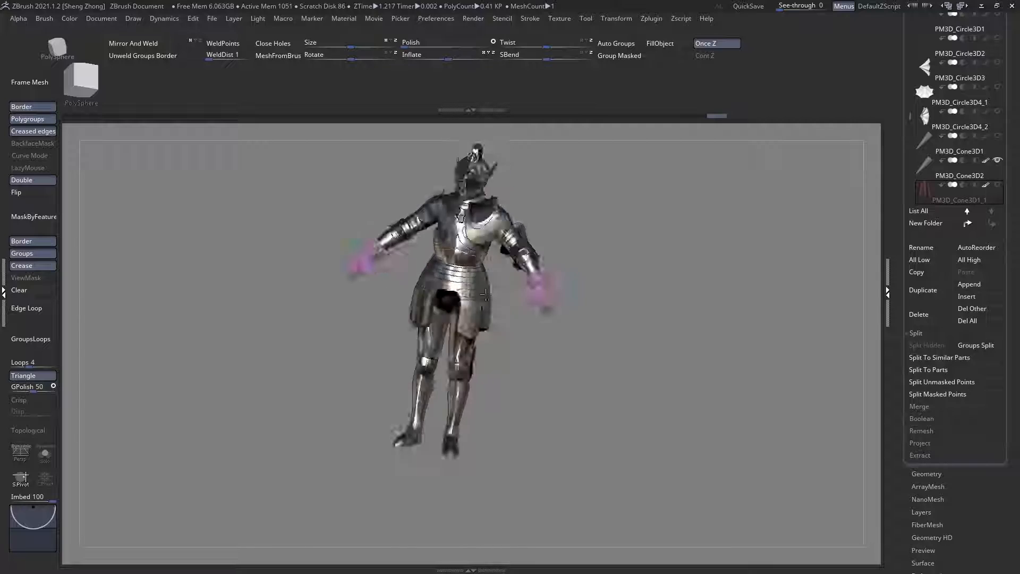
left_click_drag(439, 307, 478, 322)
right_click_drag(456, 302, 370, 286)
right_click_drag(499, 202, 497, 277, "ctrl")
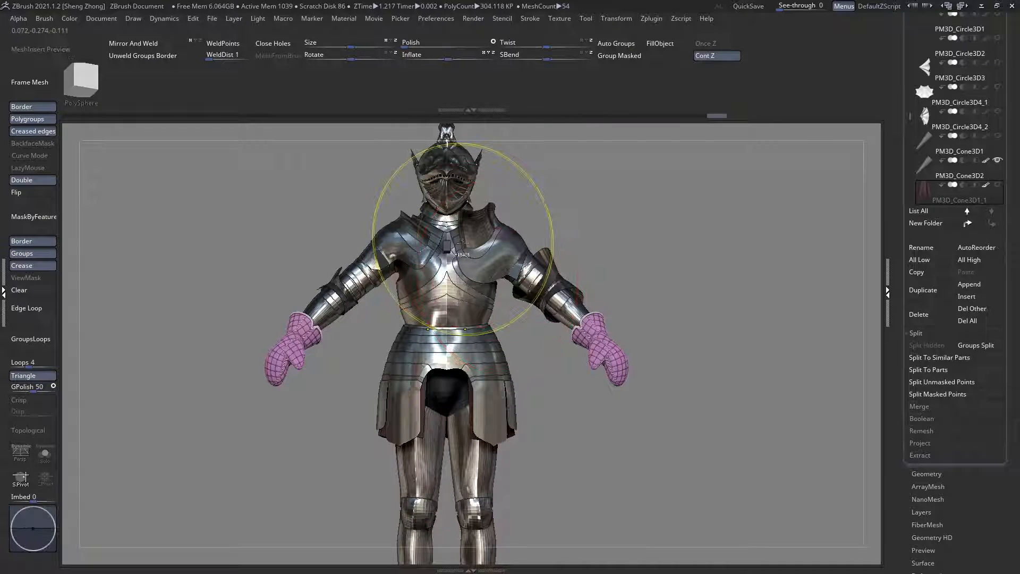
mouse_move(462, 238)
right_mouse_down("ctrl")
mouse_move(526, 258)
mouse_move(487, 317)
mouse_move(438, 315)
mouse_move(444, 268)
mouse_move(457, 260)
mouse_move(485, 379)
mouse_move(450, 325)
right_mouse_up("ctrl")
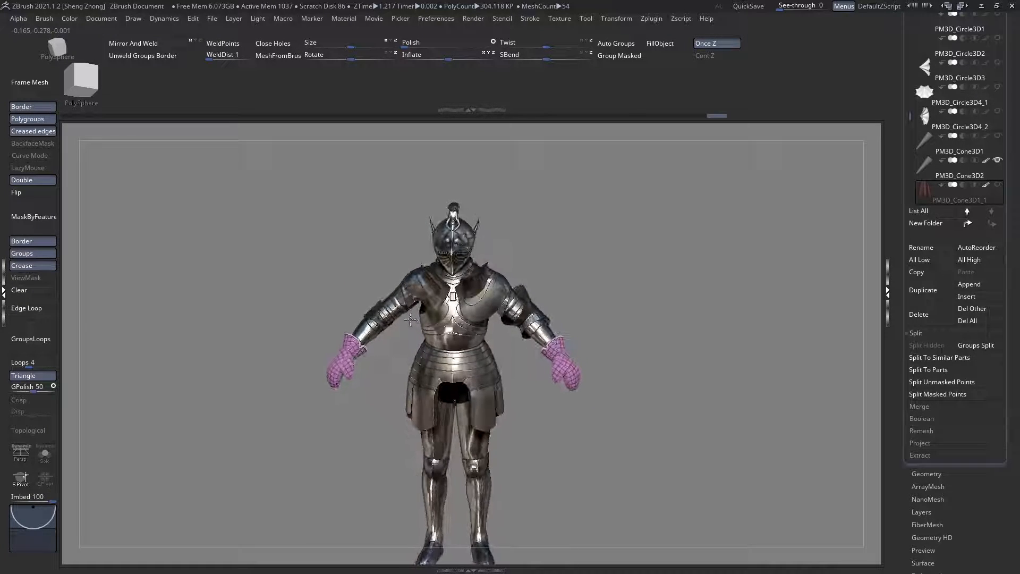
Step: Find the skirt PM3D_Cone3D1_1 in the full subtool list, make it active and turn on its visibility
left_click(922, 218)
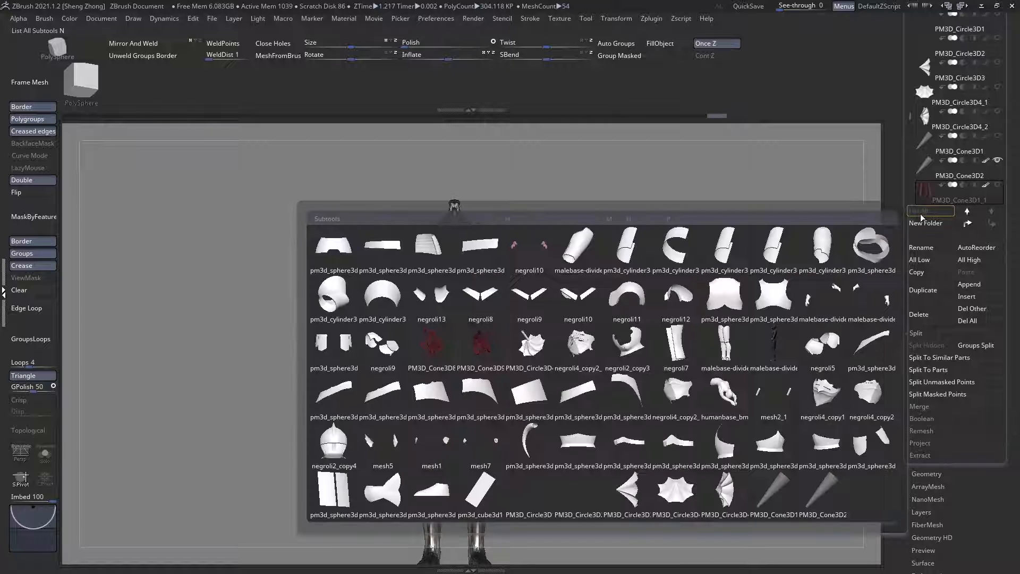
right_click_drag(473, 284, 455, 304)
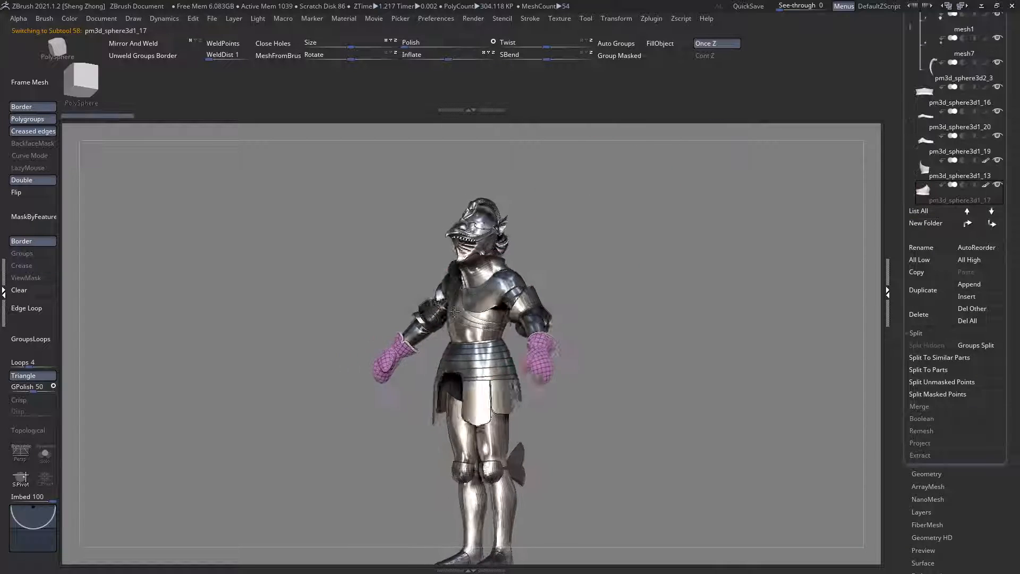
mouse_move(467, 323)
right_mouse_down()
mouse_move(497, 278)
mouse_move(467, 324)
right_mouse_up()
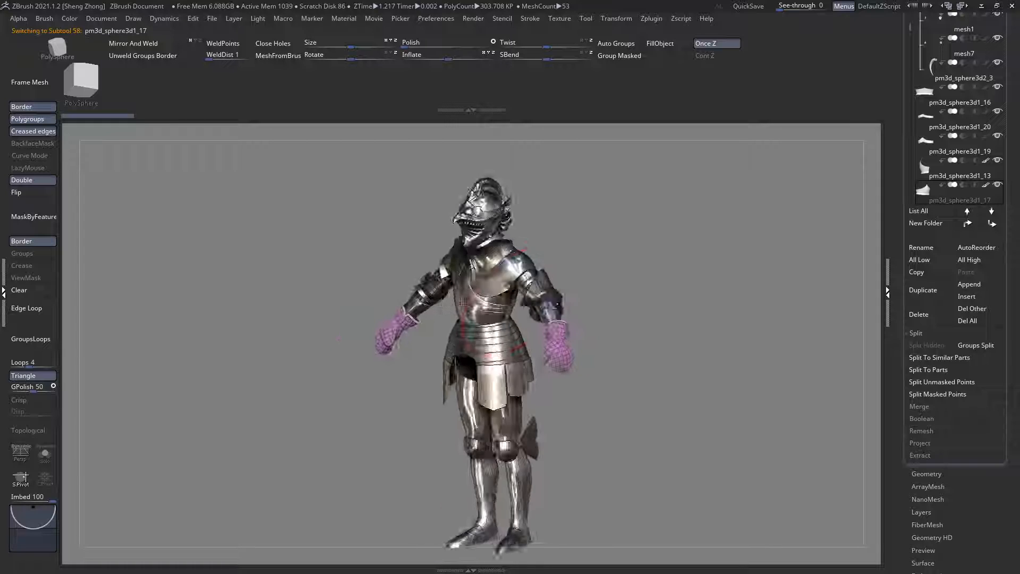
left_click(923, 212)
left_click(812, 496)
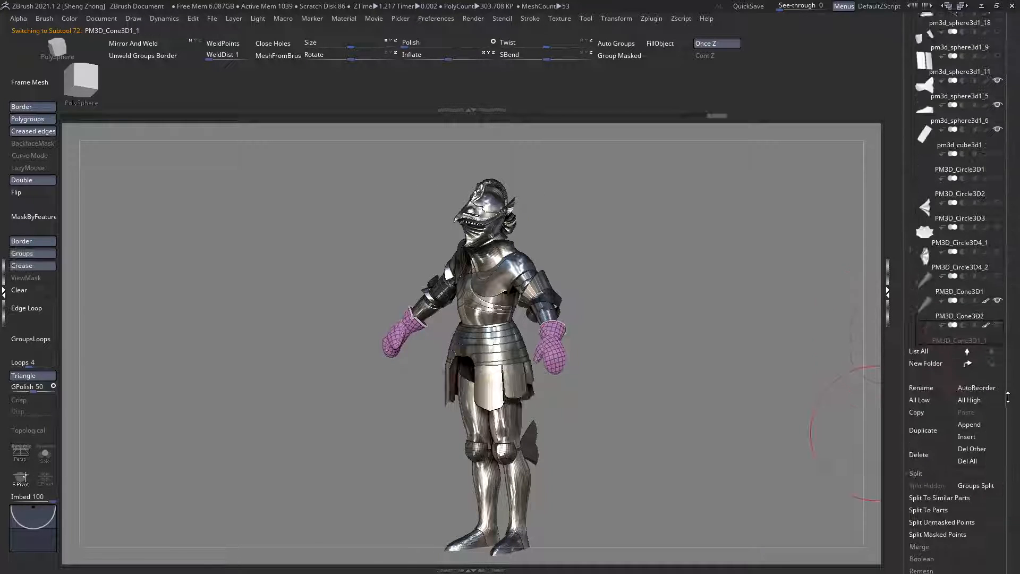
right_click_drag(831, 346, 855, 368)
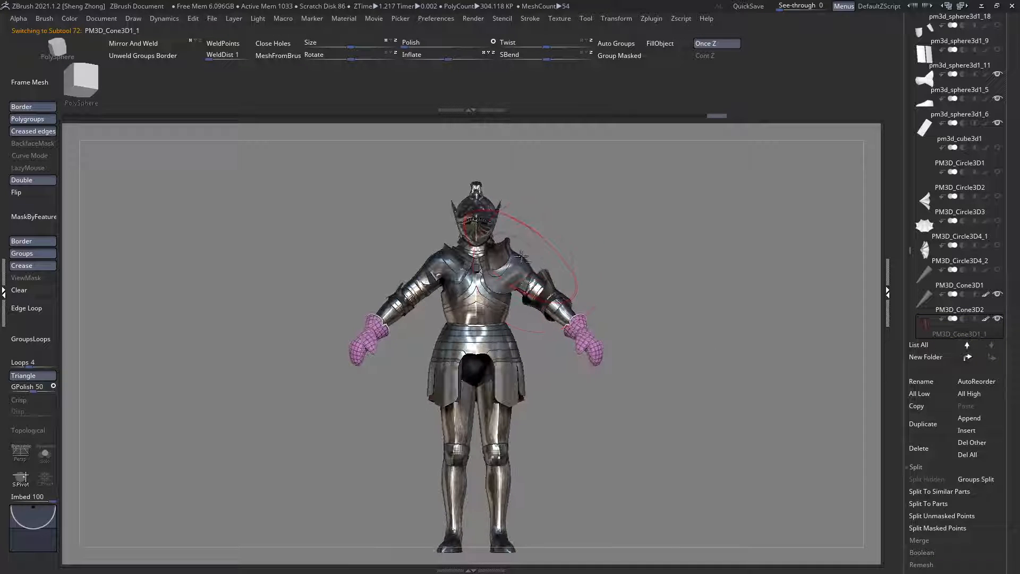
Step: Select the pauldron negroli11 and inspect the armour from front and back, comparing the shoulders, backplate and skirt
left_click(511, 263, "alt")
right_click_drag(513, 436, 444, 392, "alt")
right_click_drag(647, 372, 522, 350, "shift")
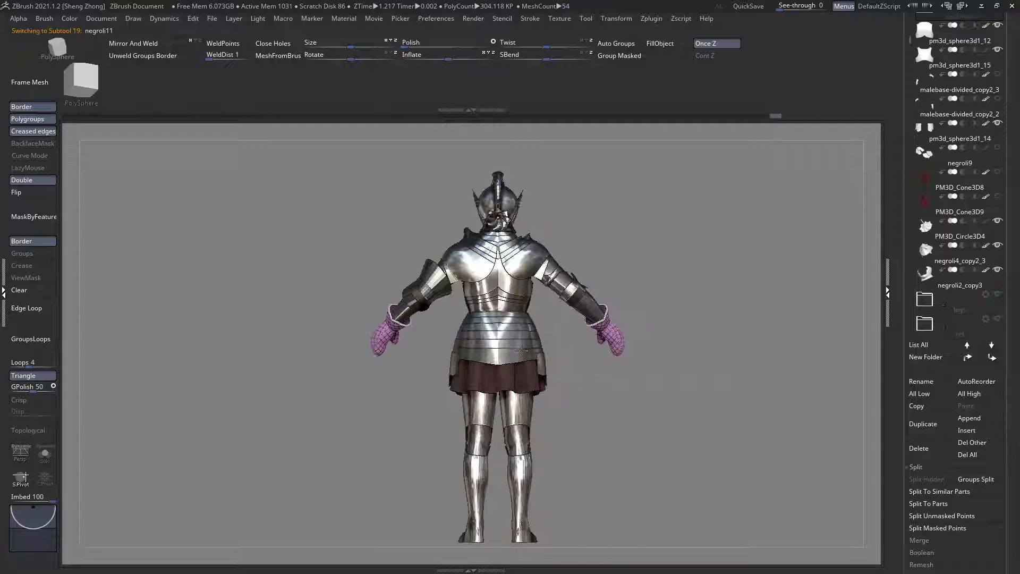
right_click_drag(525, 266, 535, 247, "ctrl")
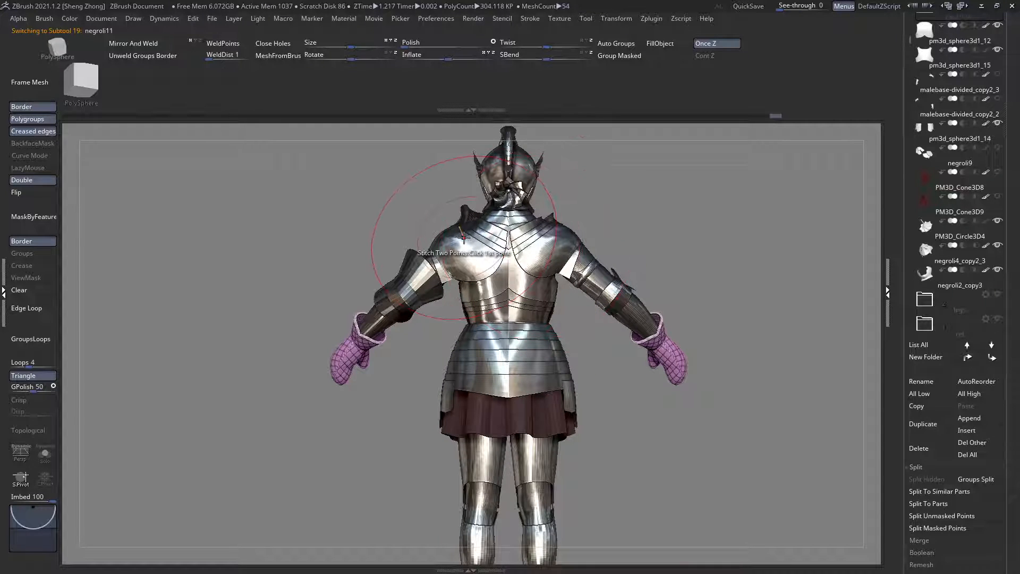
mouse_move(458, 267)
right_mouse_down()
mouse_move(544, 271)
mouse_move(557, 302)
right_mouse_up()
mouse_move(523, 265)
right_mouse_down("ctrl")
mouse_move(499, 286)
mouse_move(478, 266)
right_mouse_up("ctrl")
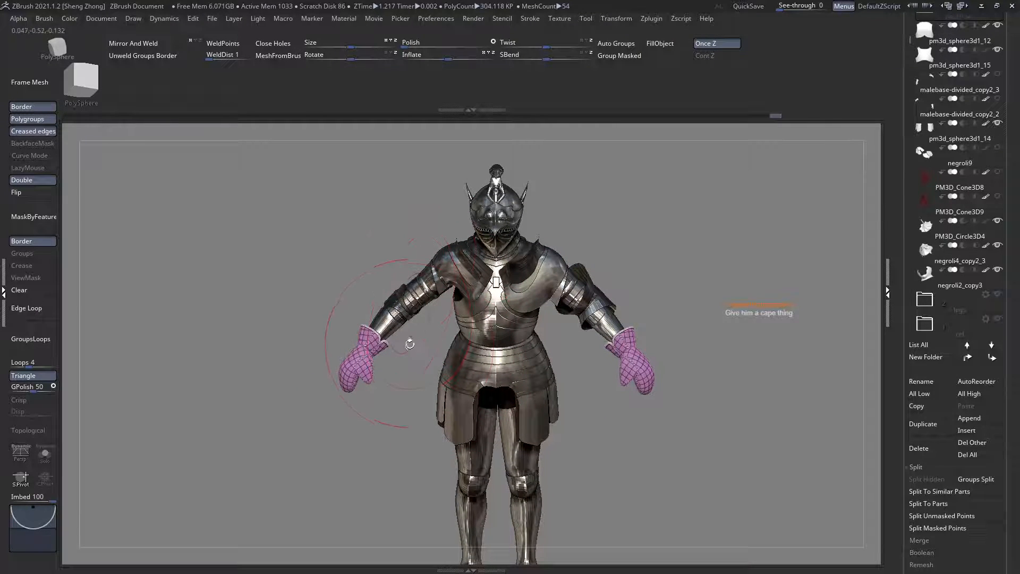
mouse_move(427, 333)
right_mouse_down()
mouse_move(438, 308)
mouse_move(436, 326)
right_mouse_up()
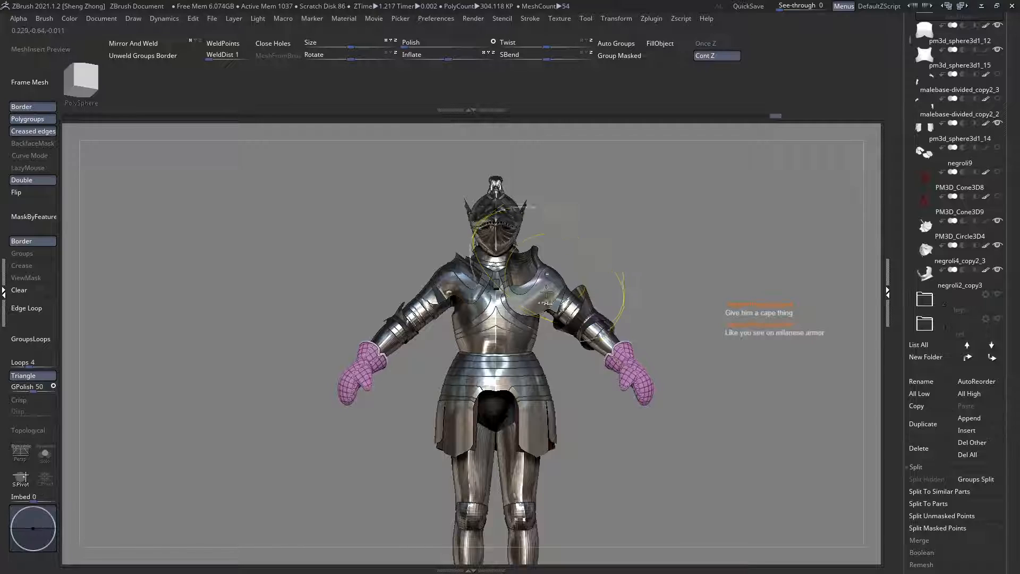
right_click_drag(560, 335, 545, 343, "ctrl")
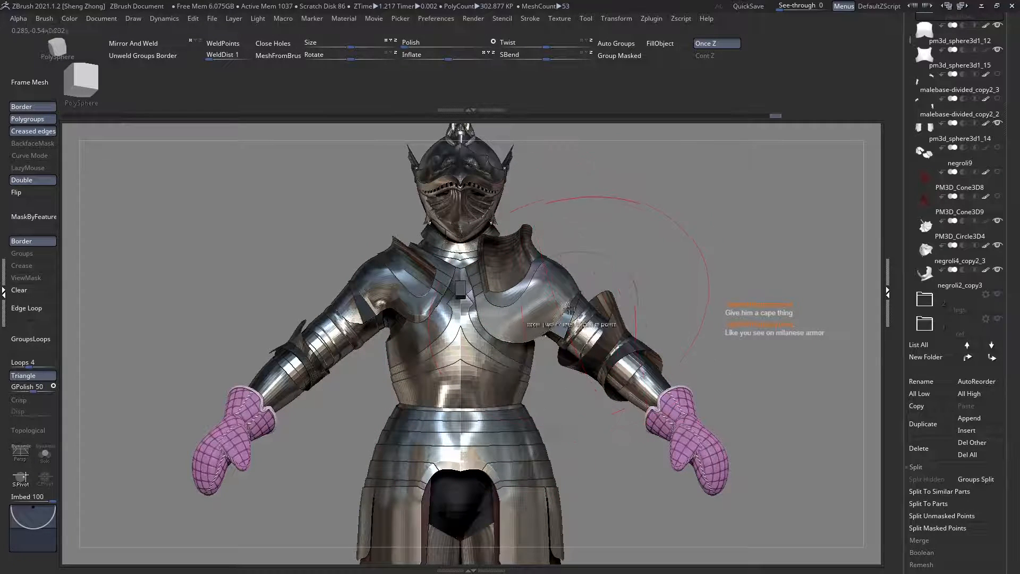
right_click_drag(568, 308, 388, 293)
right_click_drag(538, 284, 539, 282)
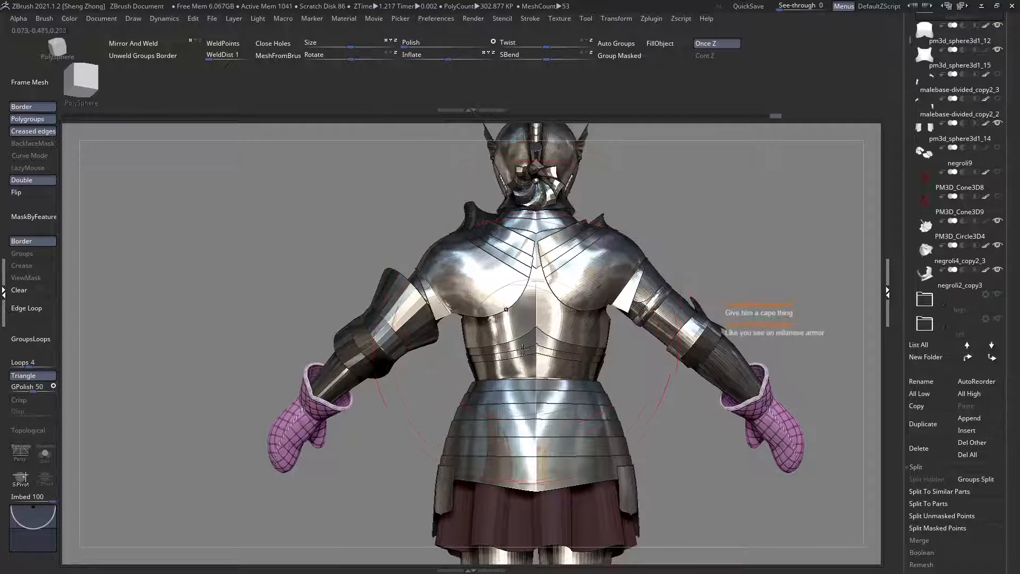
right_click_drag(523, 349, 434, 346)
right_click_drag(424, 311, 443, 354)
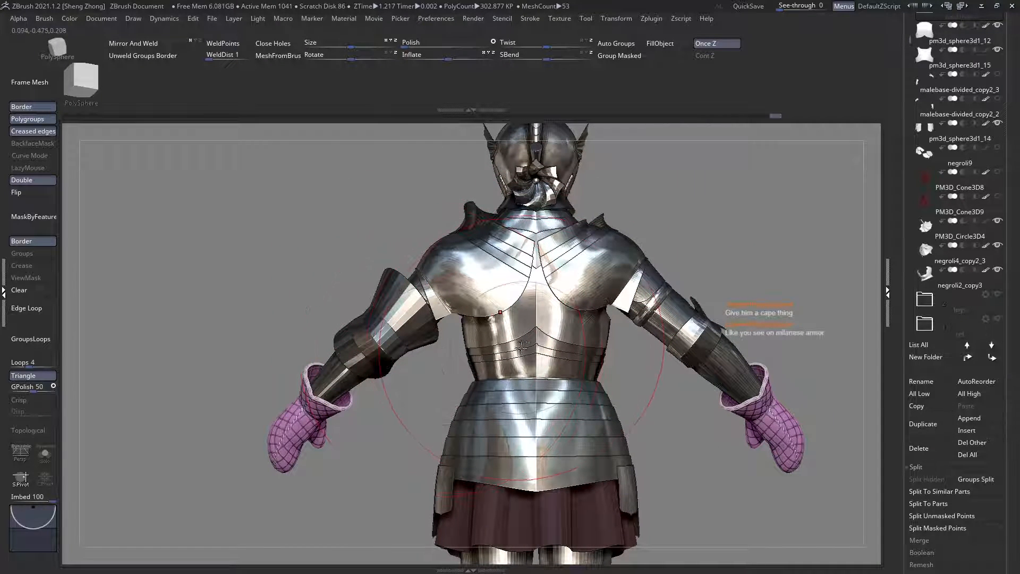
mouse_move(475, 303)
right_mouse_down()
mouse_move(546, 321)
mouse_move(475, 288)
right_mouse_up()
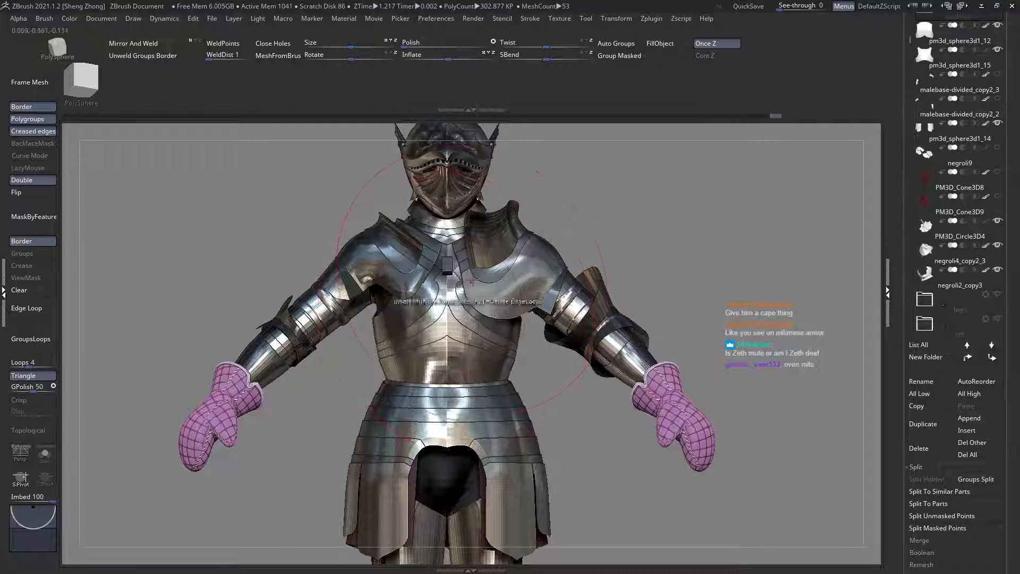
mouse_move(515, 337)
right_mouse_down()
mouse_move(552, 319)
mouse_move(534, 321)
mouse_move(543, 308)
mouse_move(578, 305)
right_mouse_up()
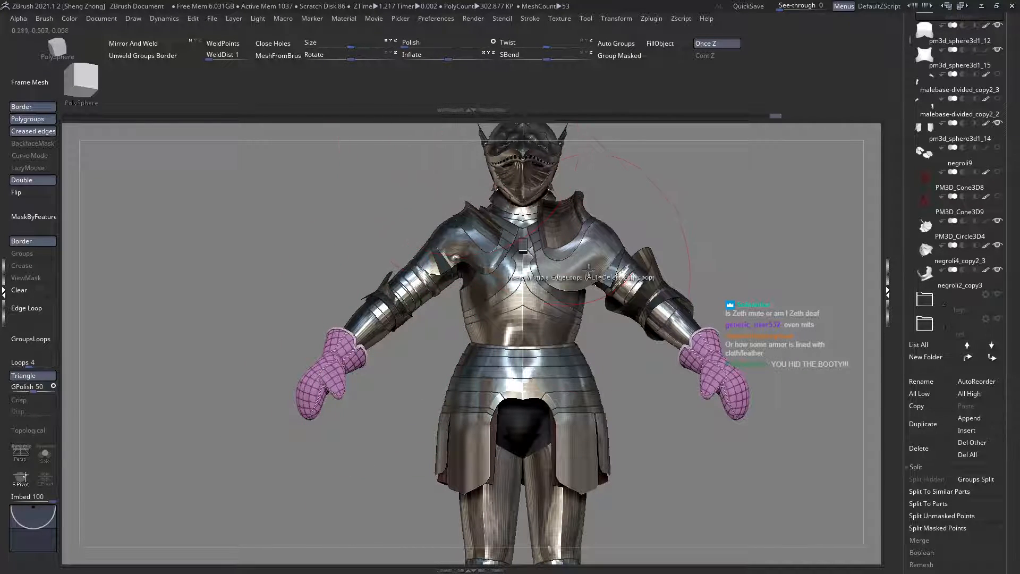
Step: Select the skirt and examine from the side how it fits beneath the waist plates, using polygroup colours and ghosting
right_click_drag(534, 425, 525, 348, "alt")
right_click_drag(525, 348, 556, 385)
left_click(524, 382, "alt")
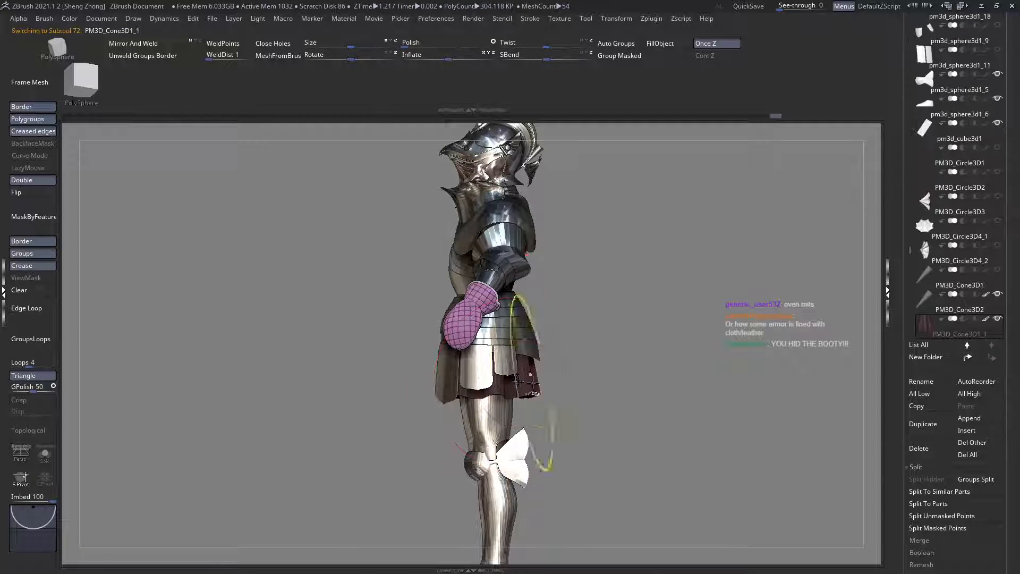
key("ctrl+t")
right_click_drag(494, 375, 556, 430, "ctrl")
key("shift+f")
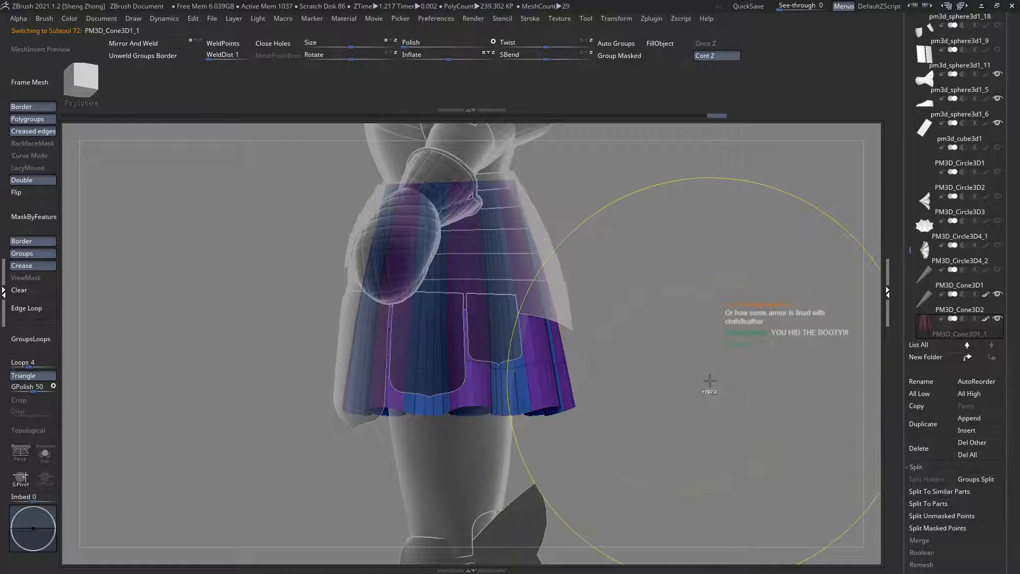
right_click_drag(680, 388, 649, 407)
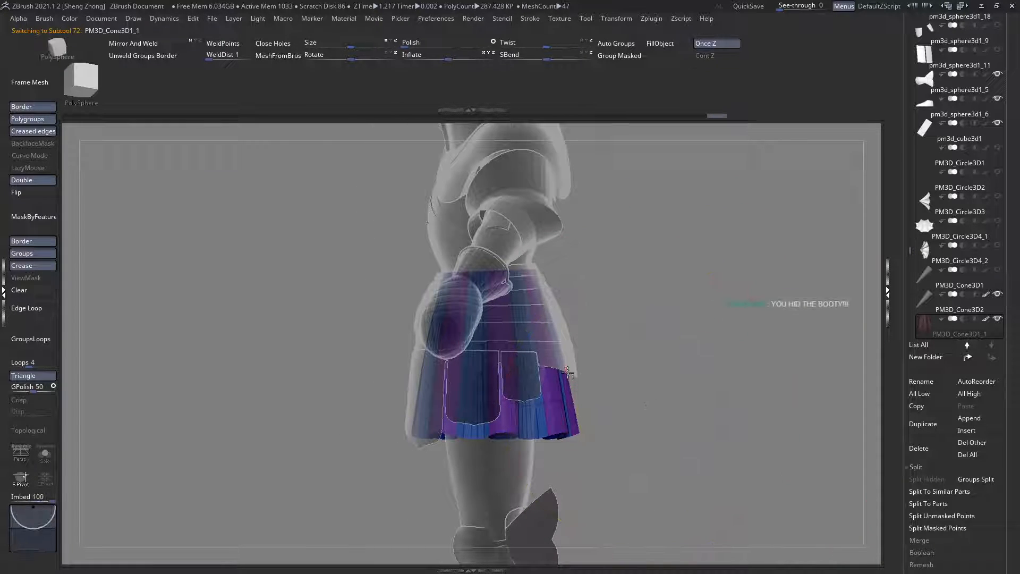
right_click_drag(494, 390, 662, 393)
key("shift+t")
Step: Select the shoulder plate negroli10 and examine the chest and shoulder armour from the front
right_click_drag(601, 295, 563, 357, "alt")
left_click(555, 300, "alt")
right_click_drag(556, 290, 508, 349, "ctrl")
mouse_move(450, 255)
right_mouse_down("alt")
mouse_move(440, 306)
mouse_move(462, 381)
right_mouse_up("alt")
key("shift+f")
key("shift+f")
left_click(455, 283, "alt")
key("ctrl+t")
key("ctrl+t")
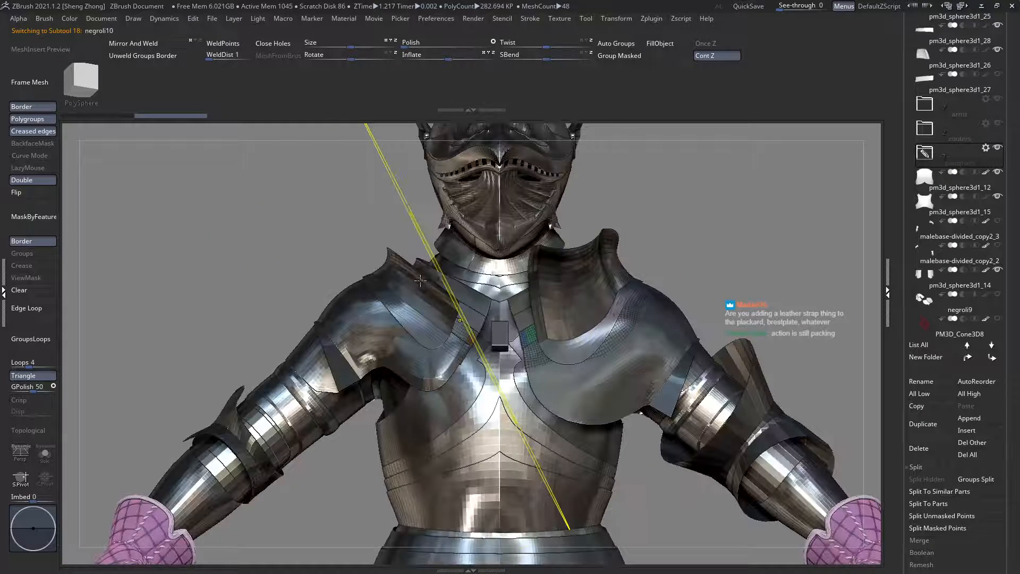
right_click_drag(469, 325, 523, 390, "ctrl")
right_click_drag(445, 363, 440, 328, "alt")
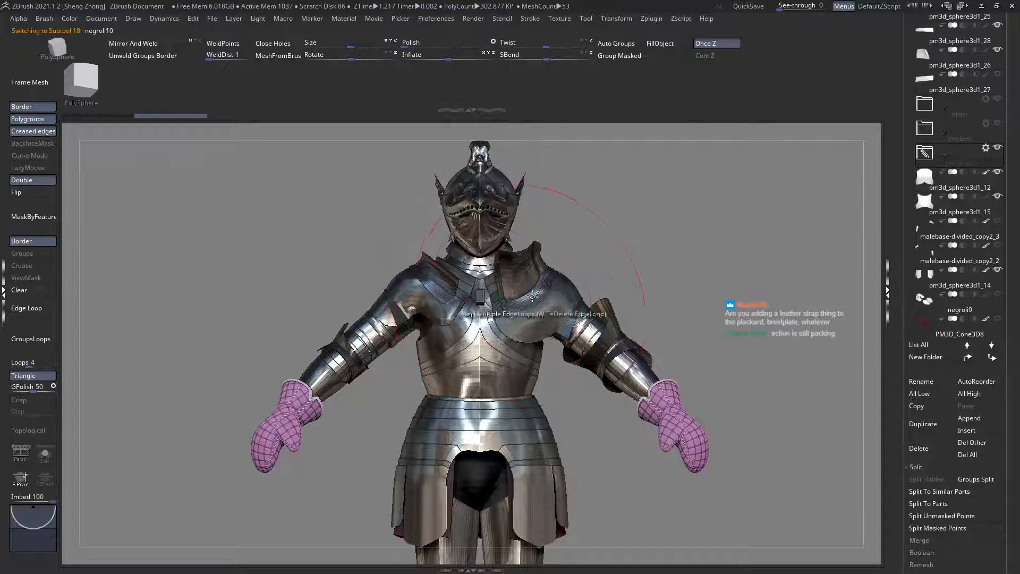
Step: Inspect the back armour and the skirt's rear hem, then compare them with the front of the figure
mouse_move(533, 293)
right_mouse_down()
mouse_move(529, 328)
mouse_move(555, 306)
right_mouse_up()
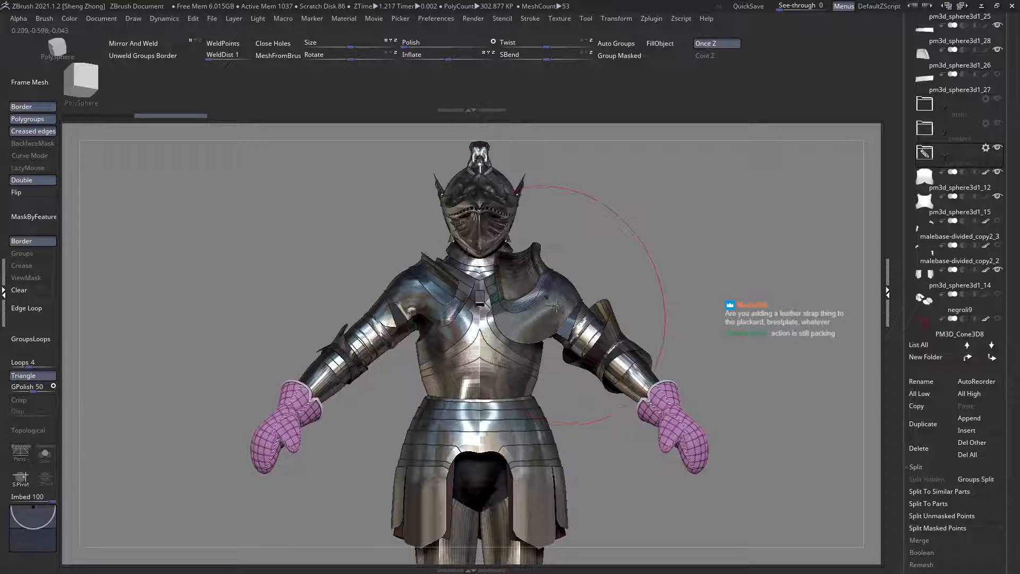
right_click_drag(494, 265, 499, 297)
right_click_drag(563, 289, 513, 310, "alt")
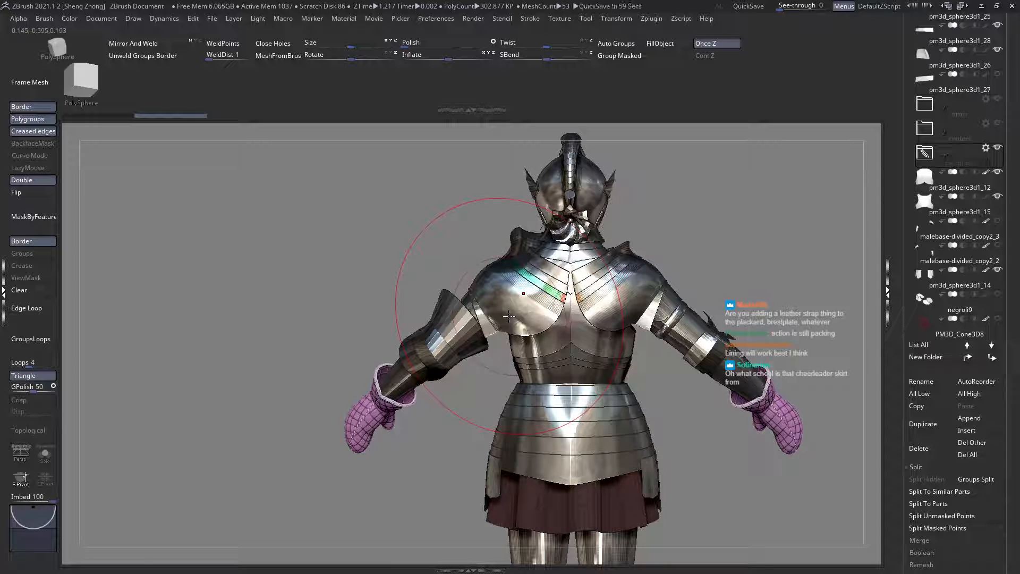
right_click_drag(617, 348, 576, 346, "ctrl")
right_click_drag(582, 382, 494, 340, "alt")
right_click_drag(487, 304, 486, 381, "ctrl")
right_click_drag(486, 381, 482, 317, "alt")
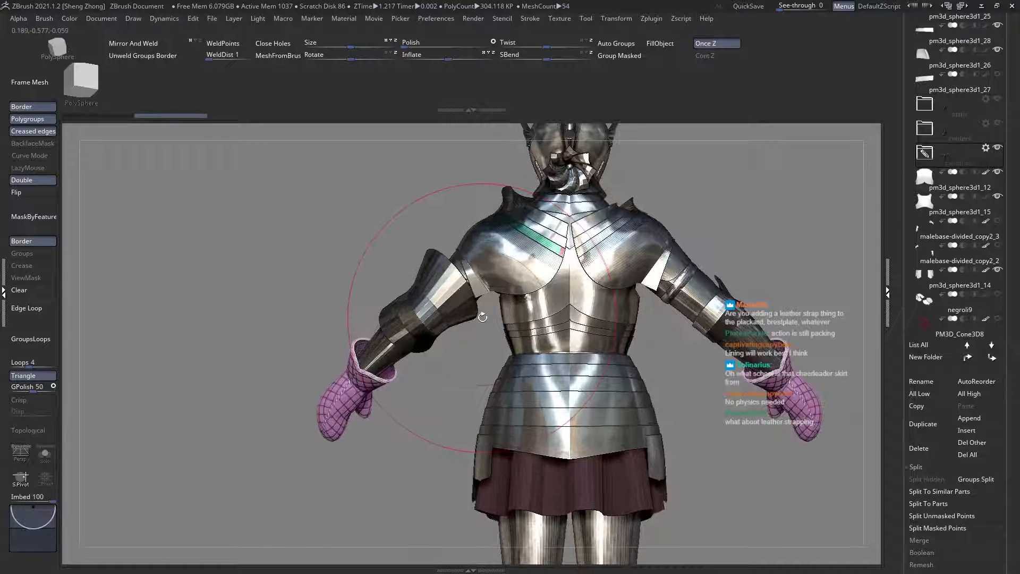
right_click_drag(538, 362, 541, 345)
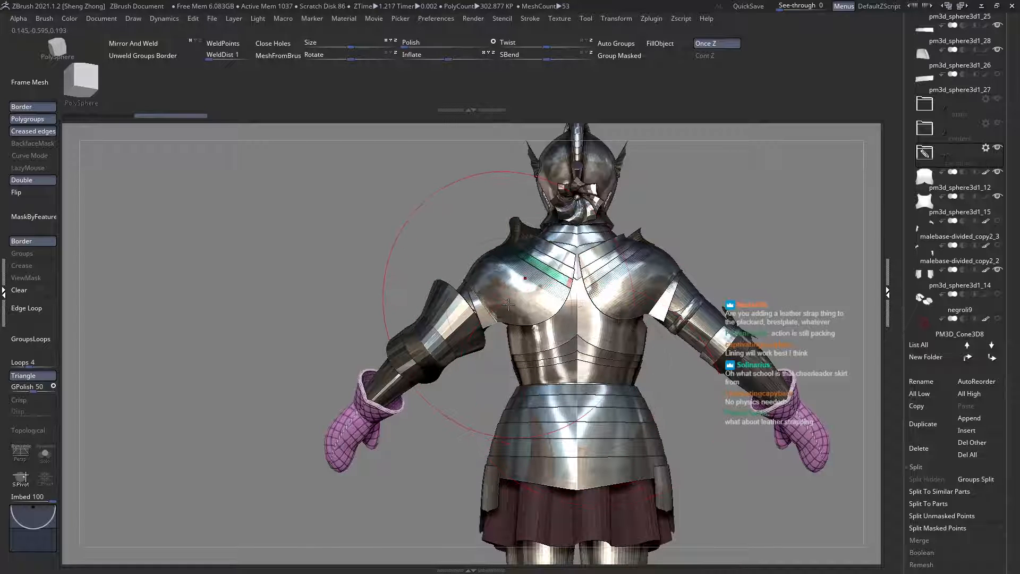
right_click_drag(509, 304, 570, 302)
Step: Select the elbow piece pm3d_cylinder3d1_3, the pauldron negroli11 and the backplate pm3d_sphere3d1_12 in turn to inspect their polygroups
left_click(484, 290, "alt")
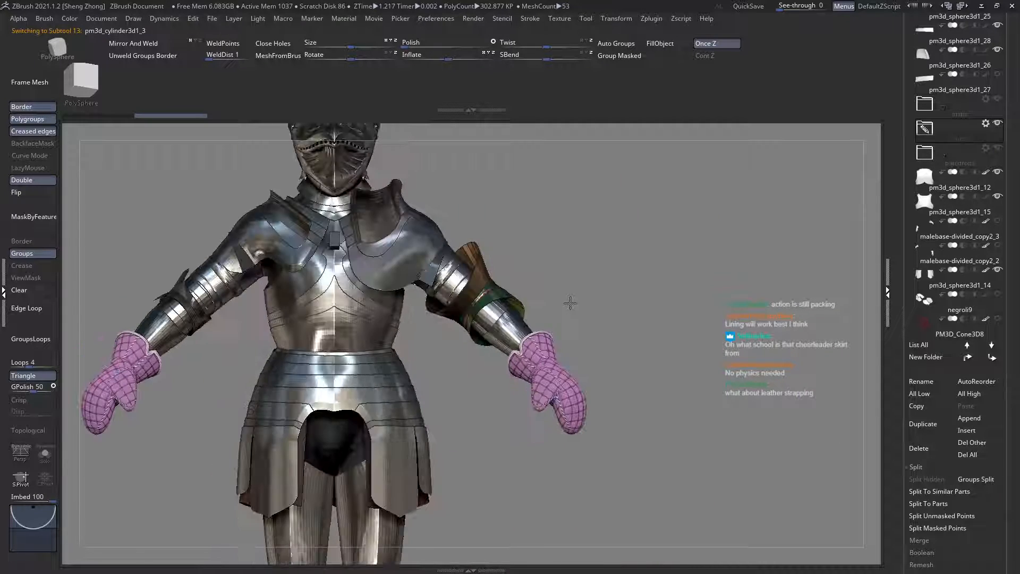
right_click_drag(478, 331, 550, 351)
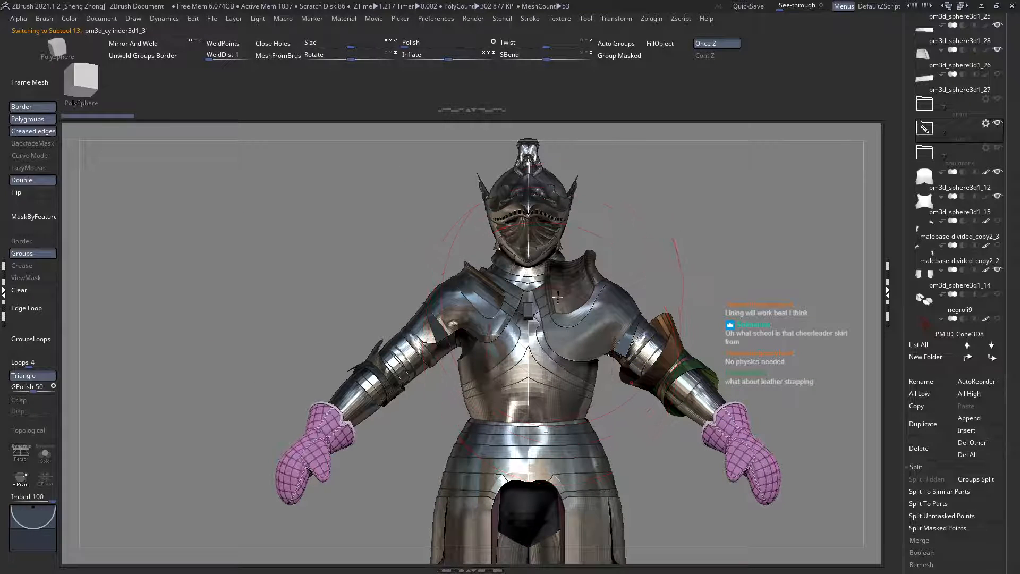
left_click(584, 309, "alt")
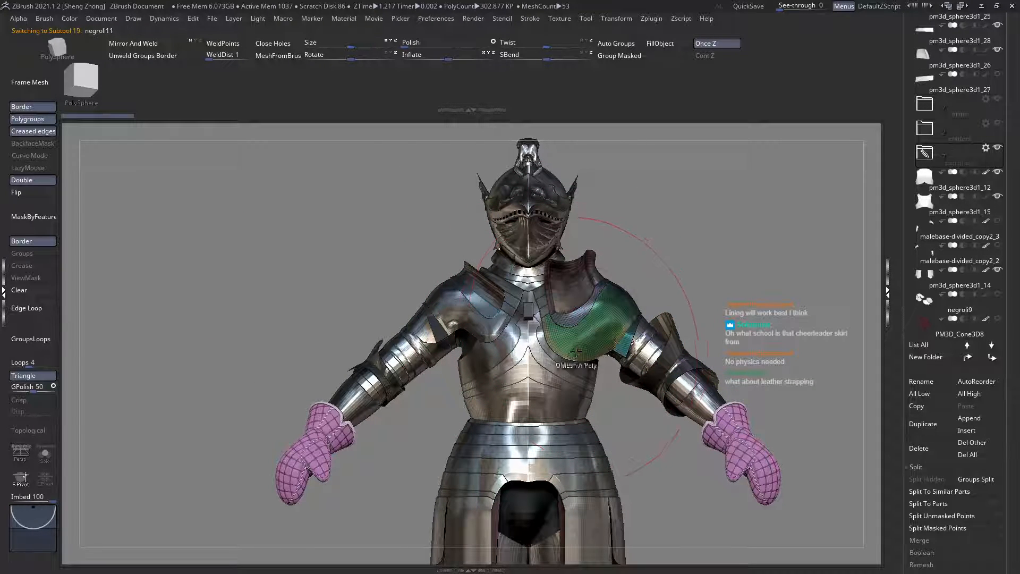
mouse_move(576, 351)
right_mouse_down("ctrl")
mouse_move(589, 398)
mouse_move(563, 365)
right_mouse_up("ctrl")
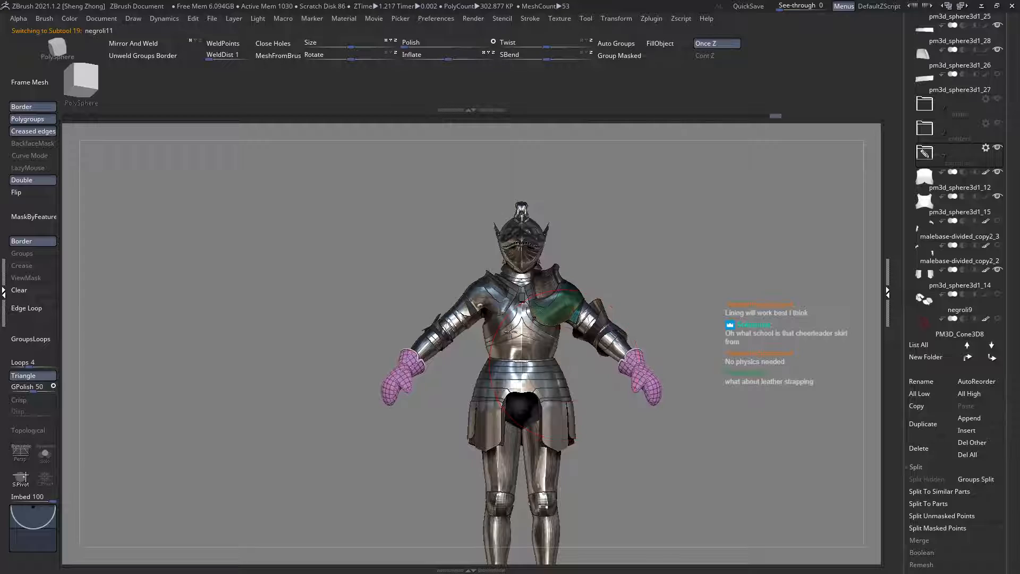
right_click_drag(511, 331, 447, 332, "ctrl")
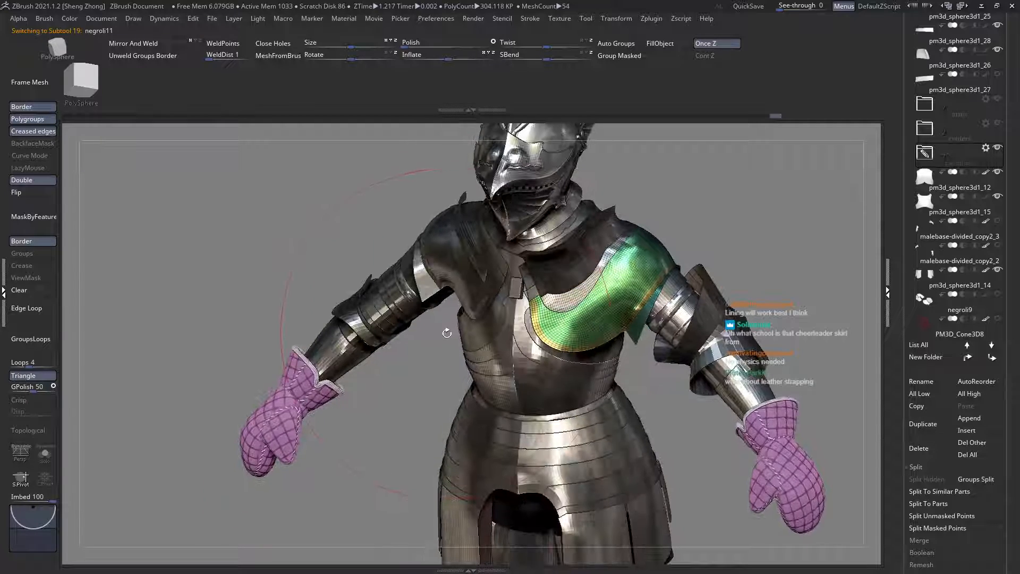
right_click_drag(434, 282, 536, 262)
left_click(590, 368, "alt")
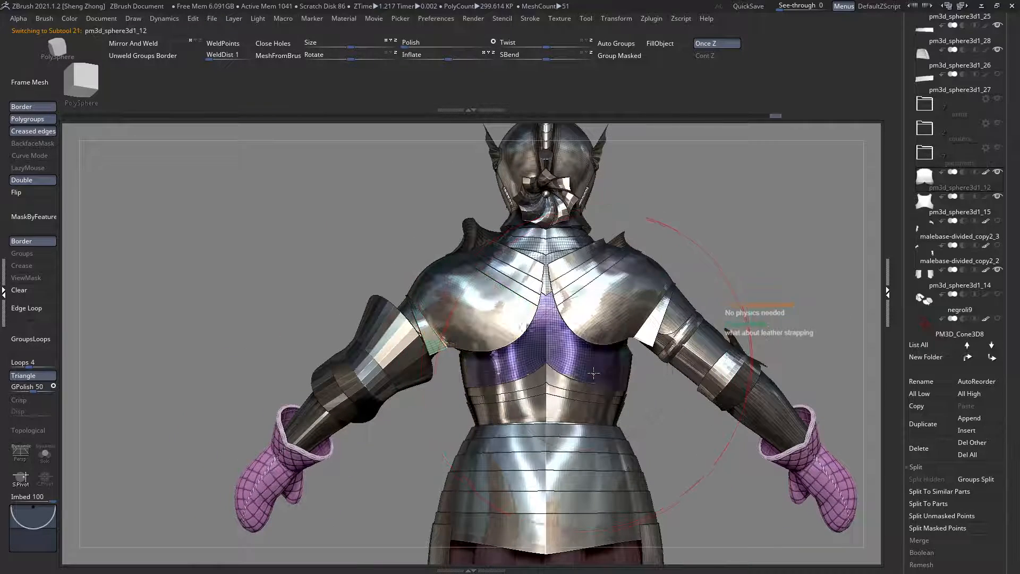
Step: Ghost the other armour and move the backplate pm3d_sphere3d1_12 and back strips pm3d_sphere3d1_19 and pm3d_sphere3d1_20 to the top of the subtool order
right_click_drag(585, 389, 502, 338, "alt")
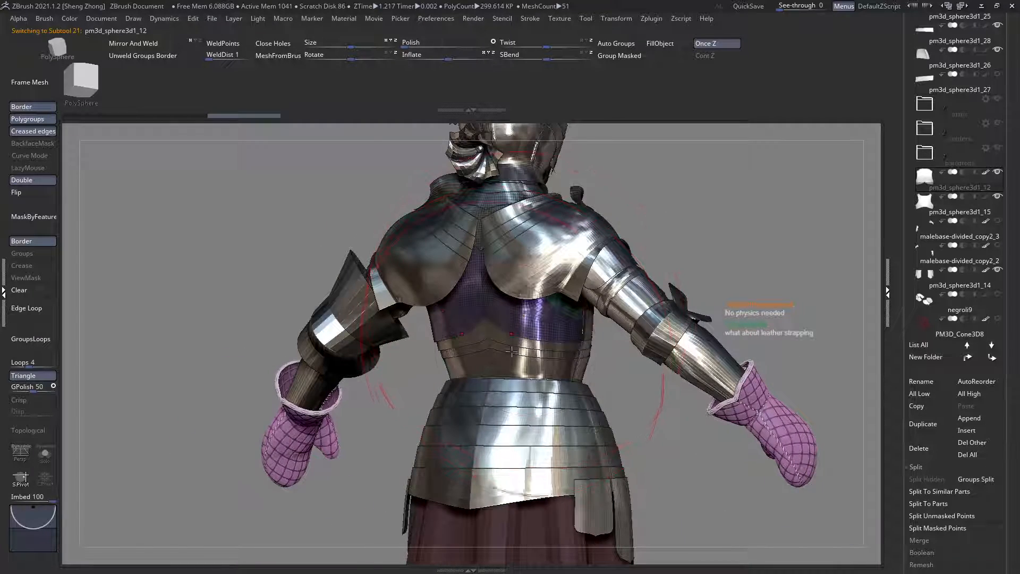
mouse_move(504, 375)
right_mouse_down()
mouse_move(519, 373)
mouse_move(530, 339)
mouse_move(527, 356)
right_mouse_up()
key("ctrl+t")
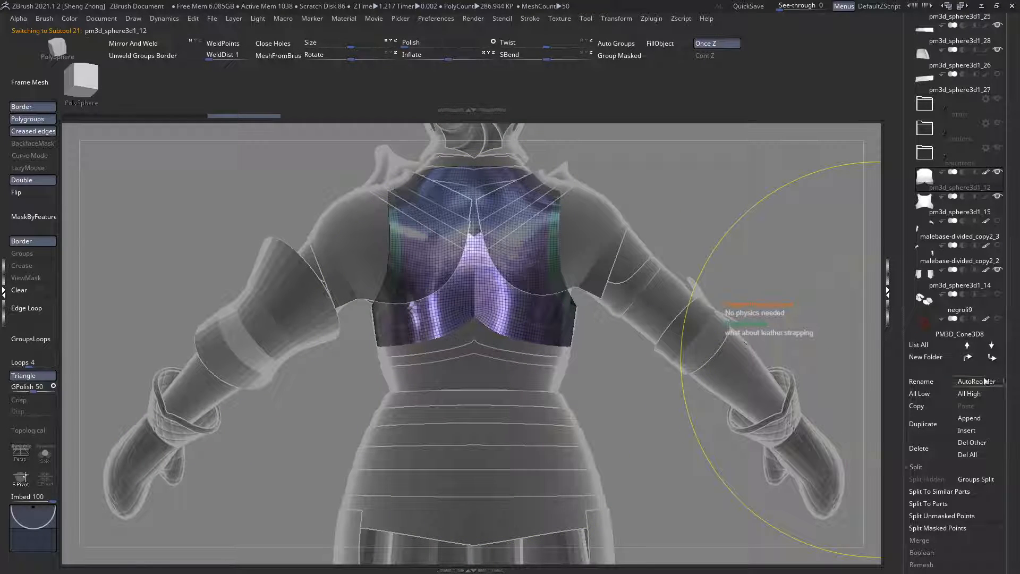
left_click(540, 351, "alt")
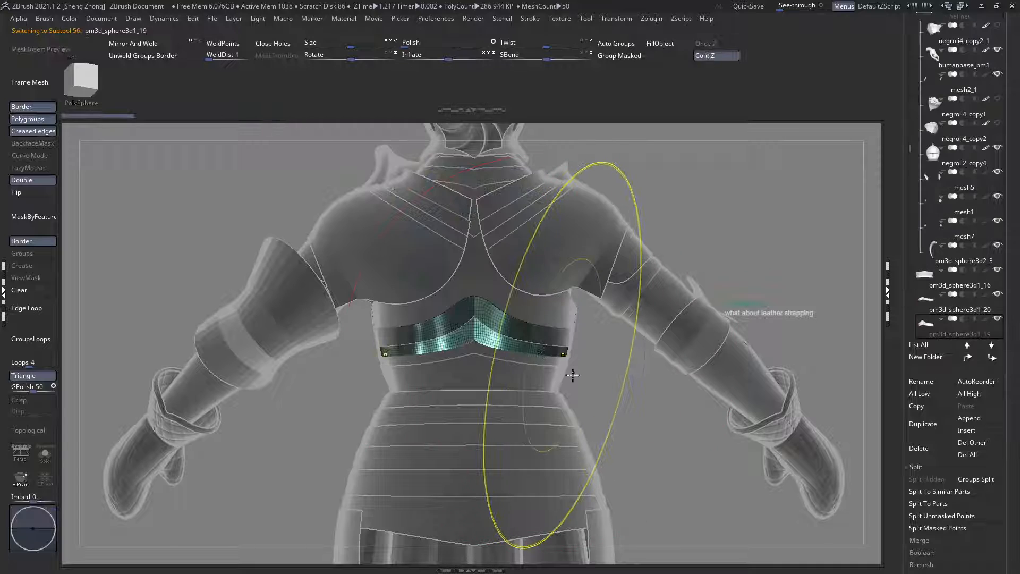
right_click_drag(572, 375, 579, 404, "ctrl")
left_click(967, 358, "shift")
right_click_drag(498, 358, 504, 386, "ctrl")
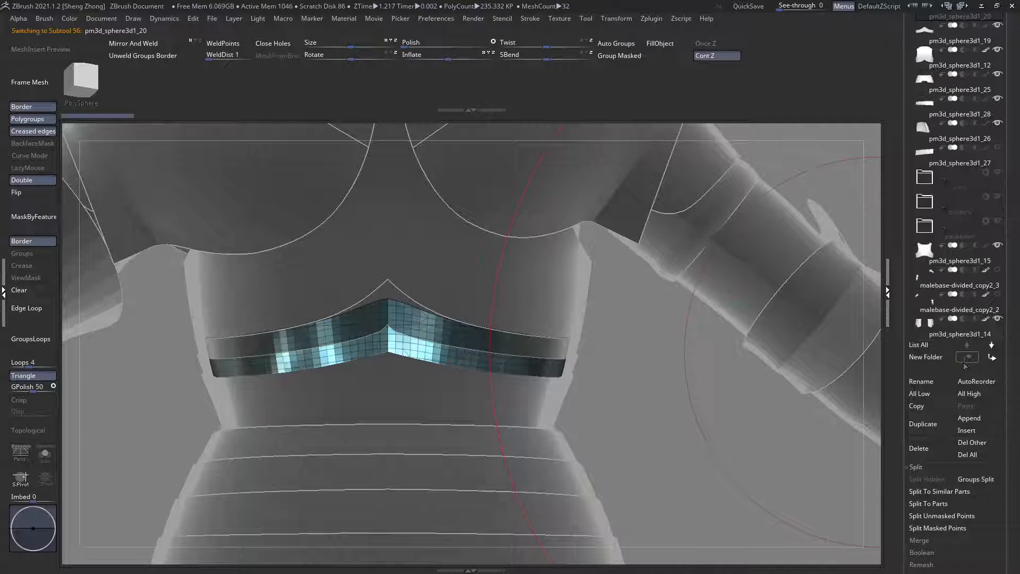
Step: Remesh the lower back strip pm3d_sphere3d1_20 with ZRemesher, using Double density and KeepGroups
left_click(524, 394, "alt")
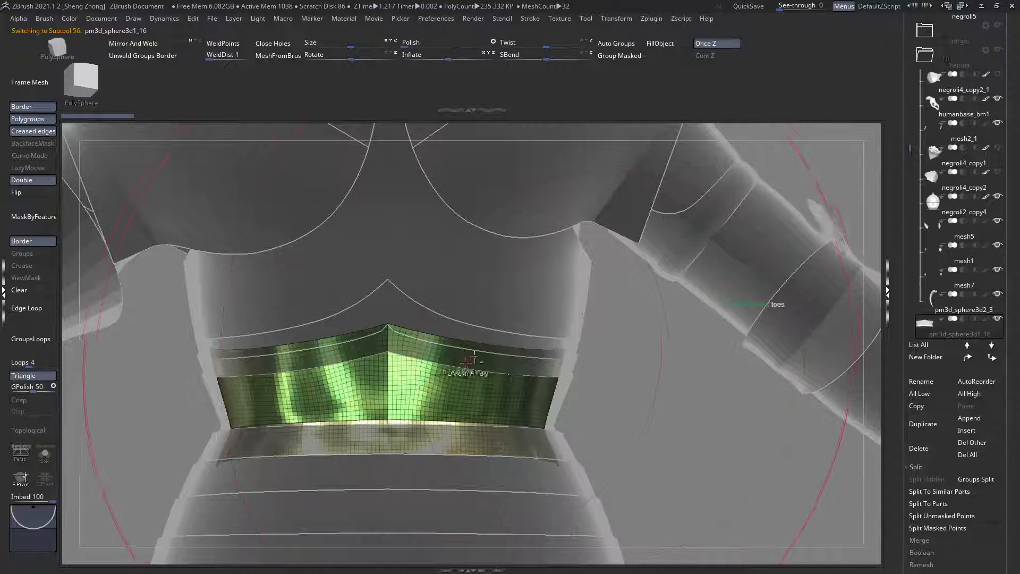
mouse_move(482, 362)
right_mouse_down("ctrl")
mouse_move(489, 392)
mouse_move(494, 337)
mouse_move(489, 347)
right_mouse_up("ctrl")
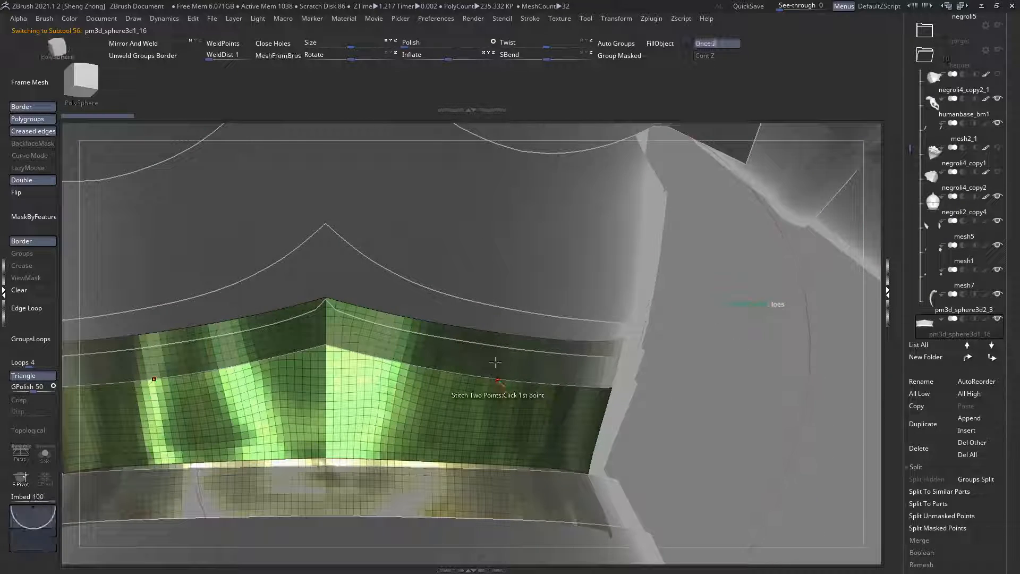
right_click_drag(672, 419, 678, 476, "ctrl")
mouse_move(678, 360)
right_mouse_down()
mouse_move(678, 320)
mouse_move(640, 319)
mouse_move(716, 381)
right_mouse_up()
left_click(679, 334, "alt")
right_click_drag(330, 227, 535, 337, "ctrl")
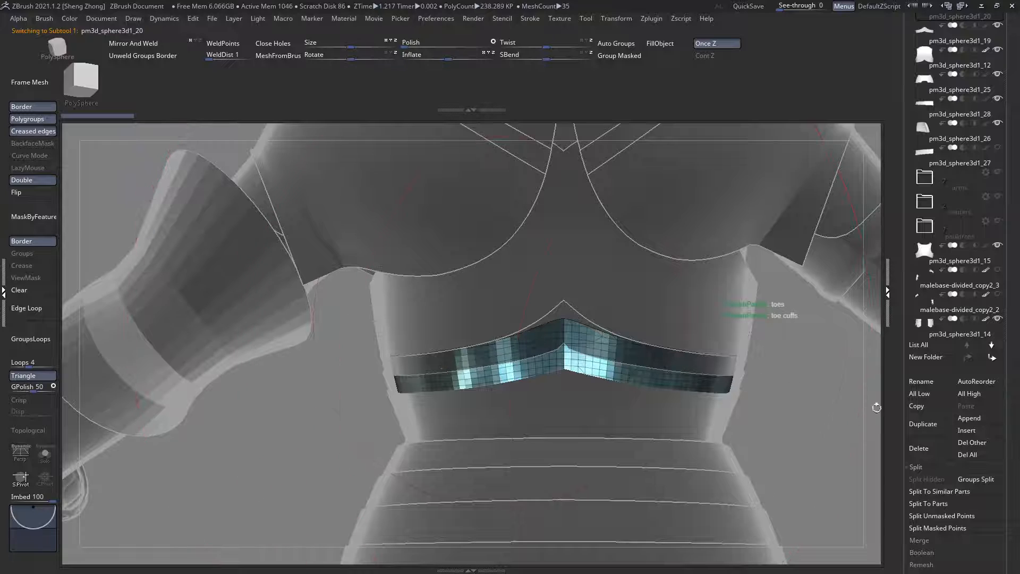
left_click_drag(1003, 546, 930, 463)
left_click(924, 520)
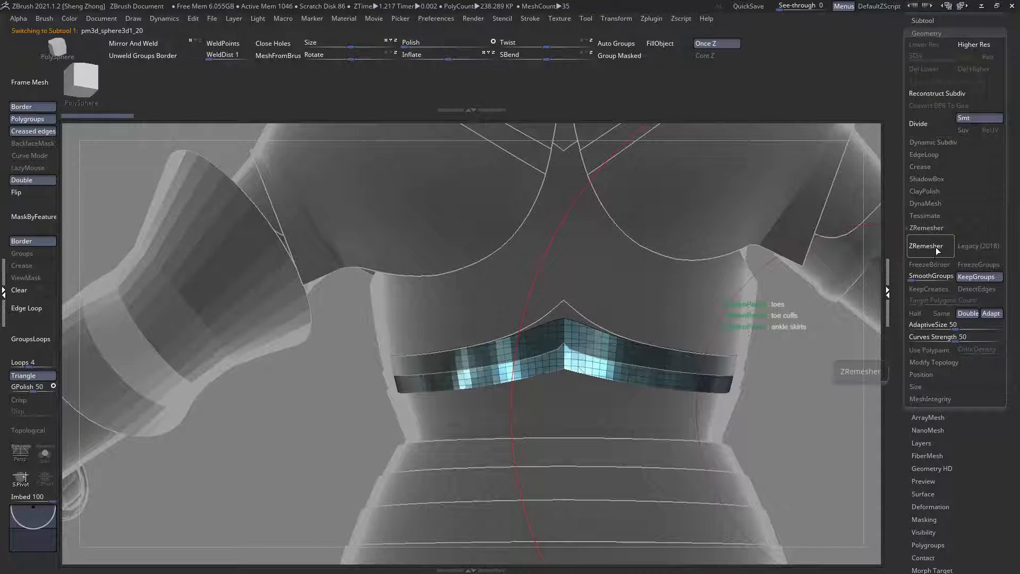
left_click(935, 247)
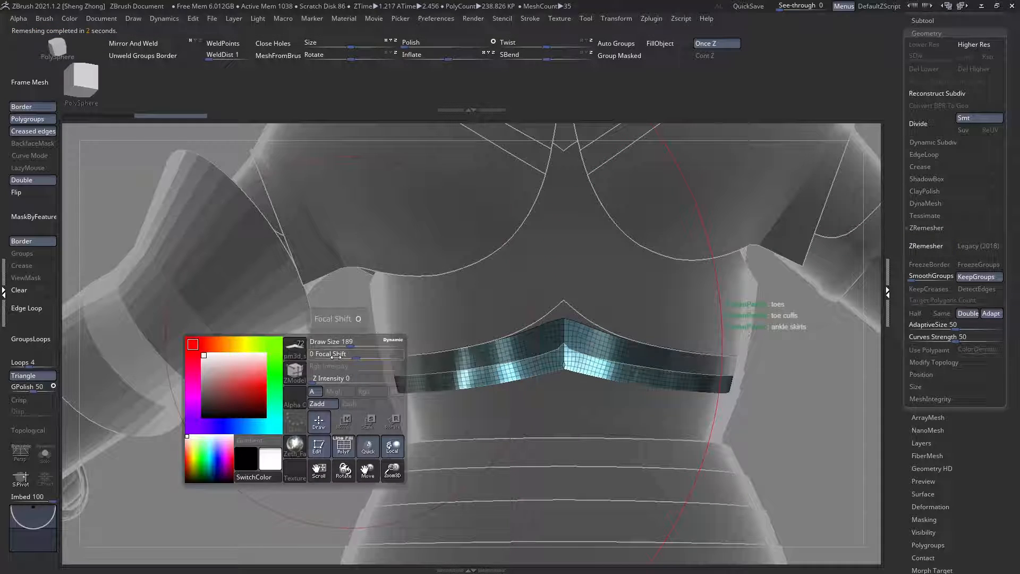
Step: Try to reshape the centre point on the lower edge of the back strip pm3d_sphere3d1_20, then undo the change
left_click(300, 377)
key("m")
key("v")
left_click(606, 397, "alt")
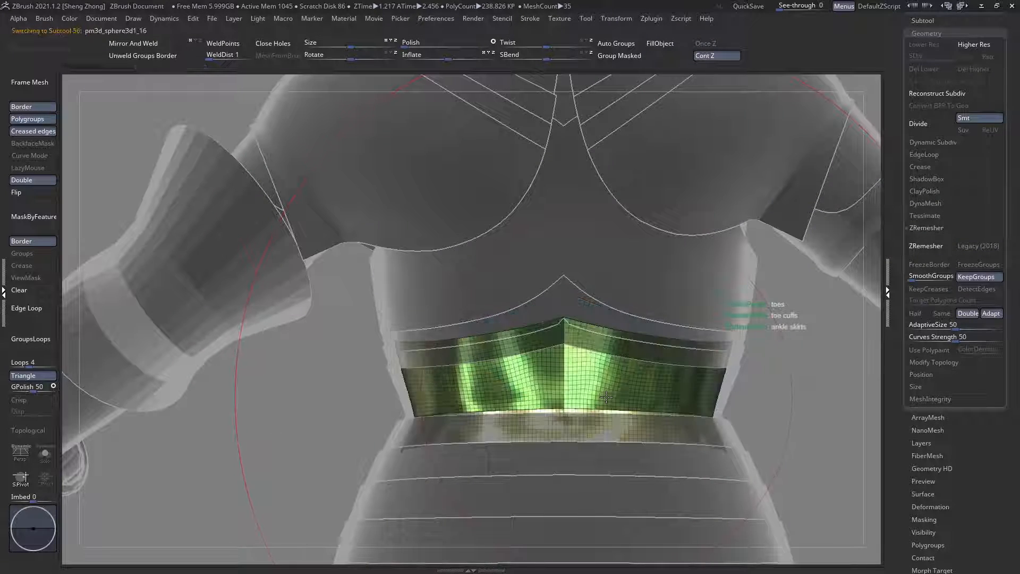
right_click_drag(631, 355, 391, 323, "alt")
left_click(532, 290, "alt")
right_click_drag(453, 317, 349, 399)
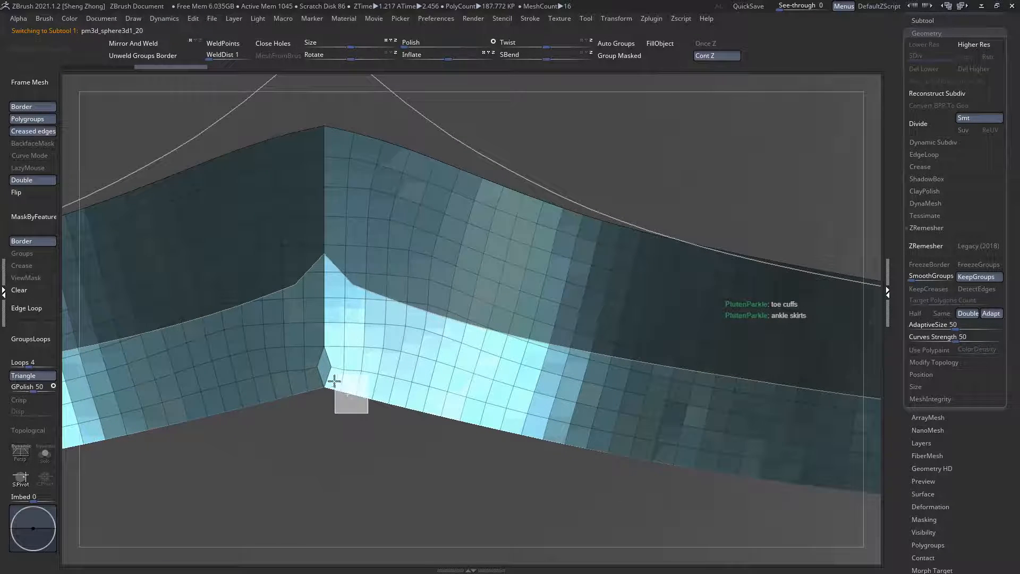
left_click_drag(316, 374, 329, 383)
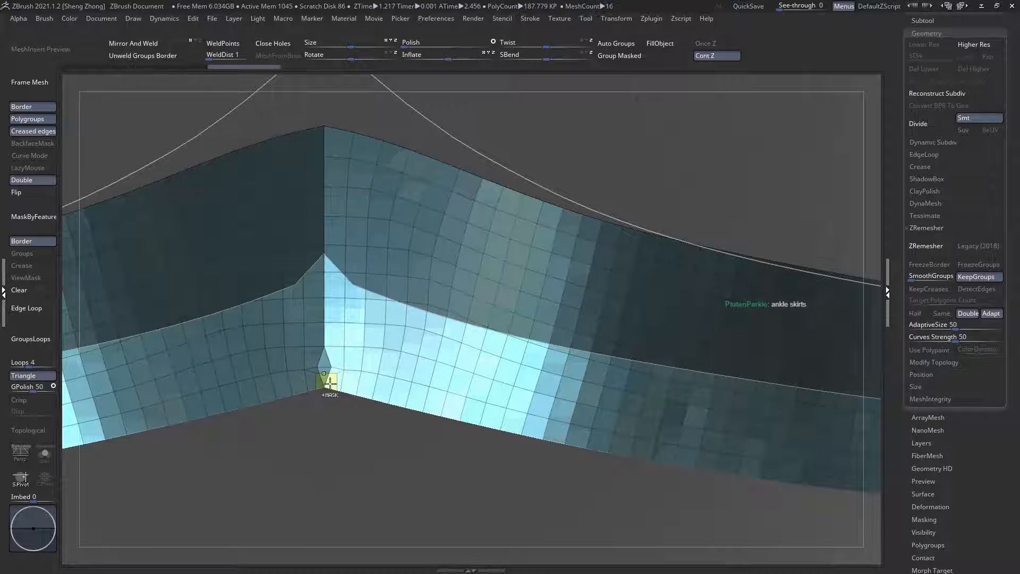
key("ctrl+z")
Step: Cut the lower edge of the back strip pm3d_sphere3d1_20 along a smooth curve peaking at the centre, and mirror and weld it
right_click(316, 399)
right_click(325, 361)
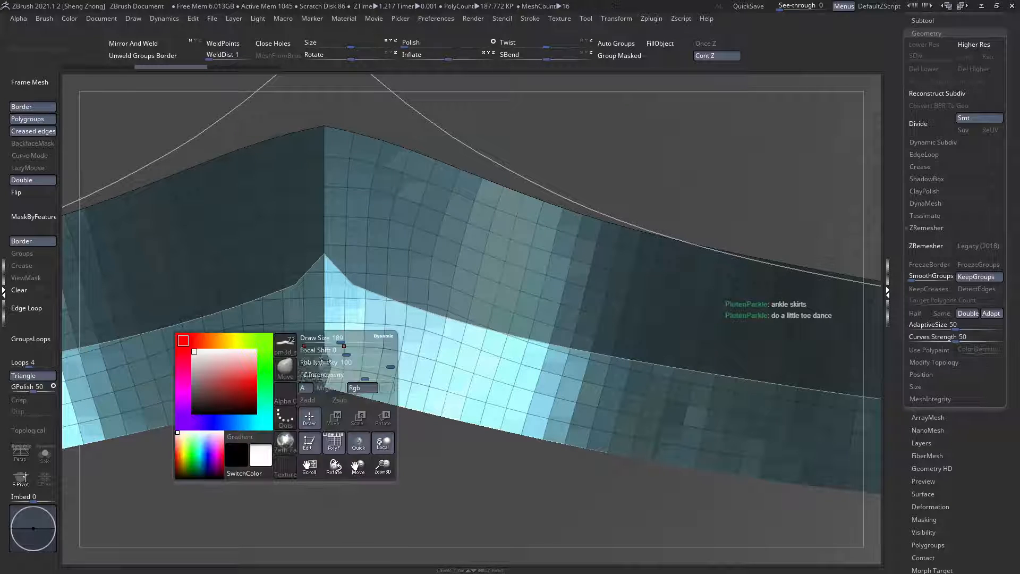
left_click(293, 368)
key("s")
left_click(530, 455)
mouse_move(519, 450)
right_mouse_down("ctrl")
mouse_move(502, 433)
mouse_move(376, 380)
mouse_move(316, 367)
mouse_move(314, 379)
right_mouse_up("ctrl")
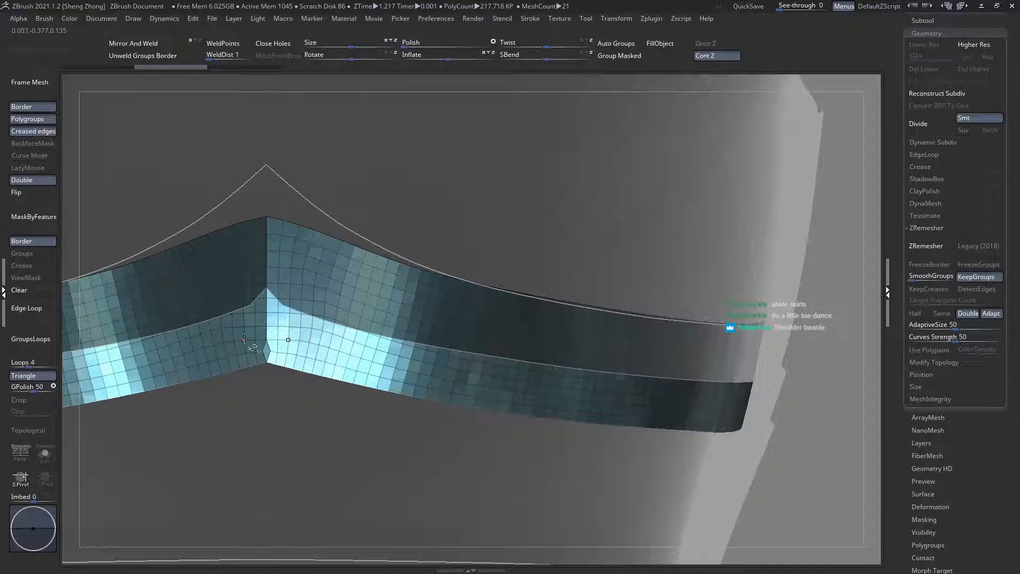
left_click_drag(165, 263, 474, 504)
left_click(128, 45)
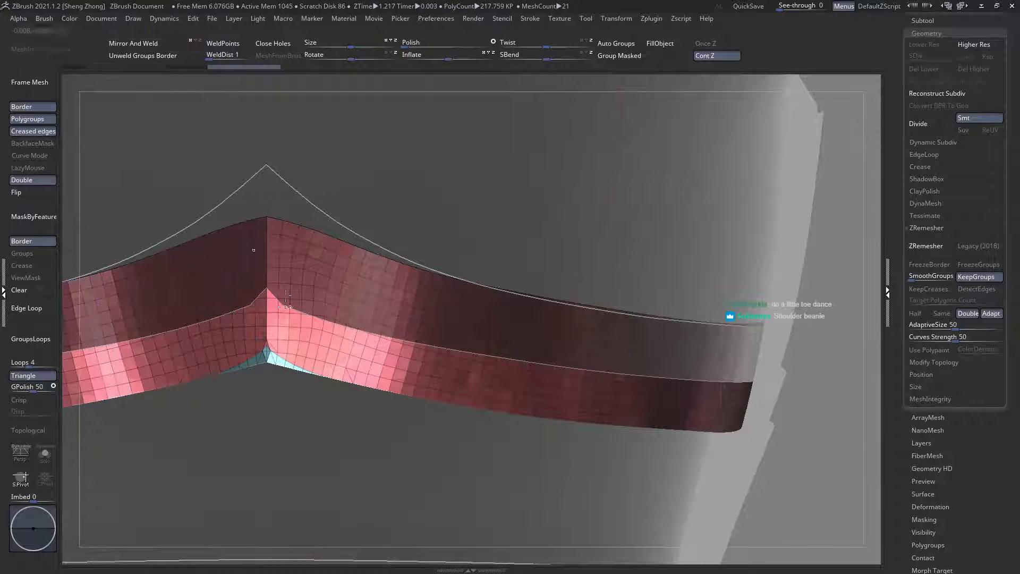
key("shift+f")
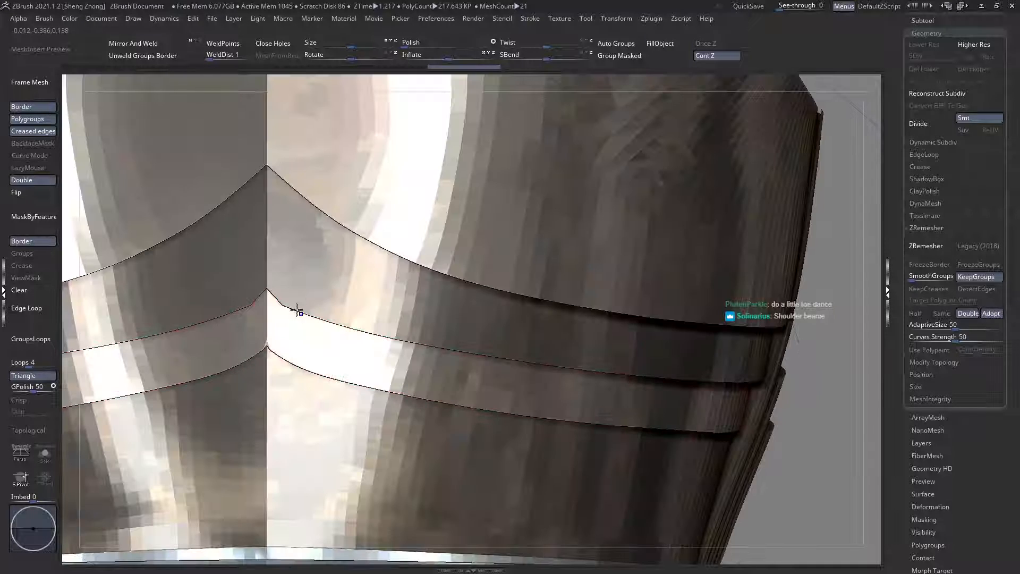
Step: Cut the lower edge of the back strip pm3d_sphere3d1_19 along a smooth curve rising to the centre line
left_click(329, 276, "alt")
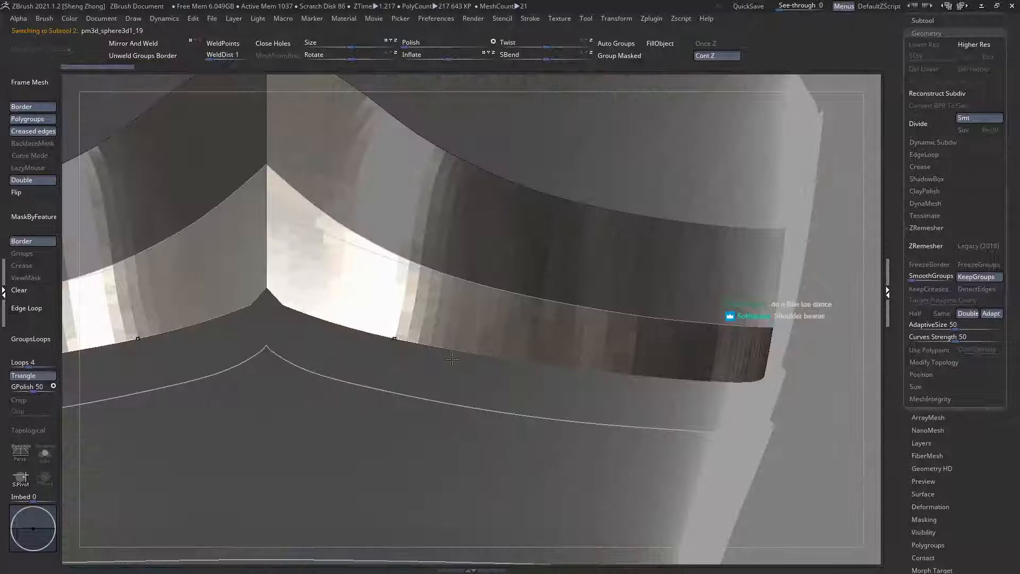
left_click_drag(626, 433, 372, 336, "ctrl+shift")
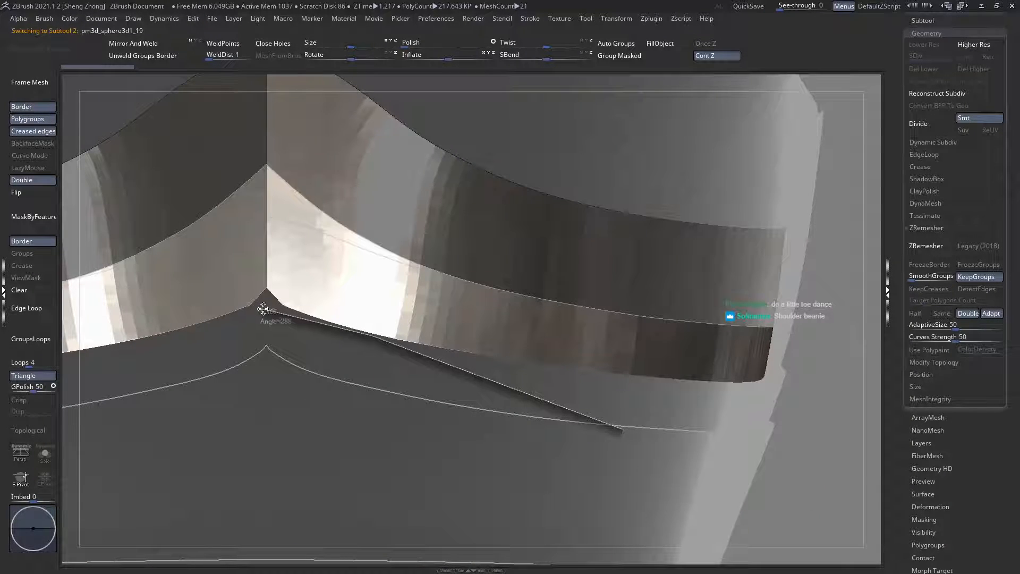
left_click_drag(266, 308, 279, 292, "ctrl+shift")
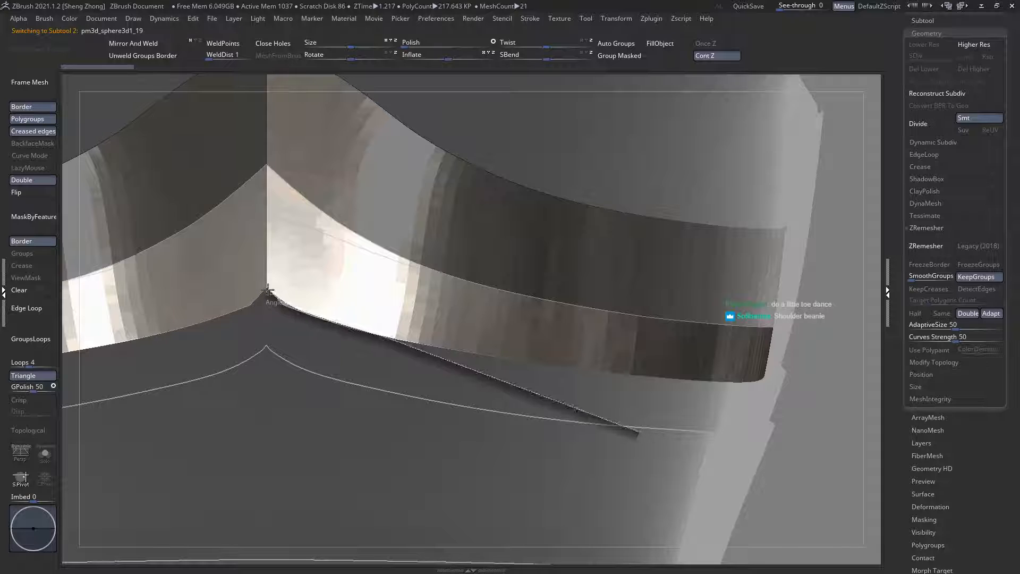
left_click_drag(233, 323, 234, 317, "ctrl+shift")
key("shift+f")
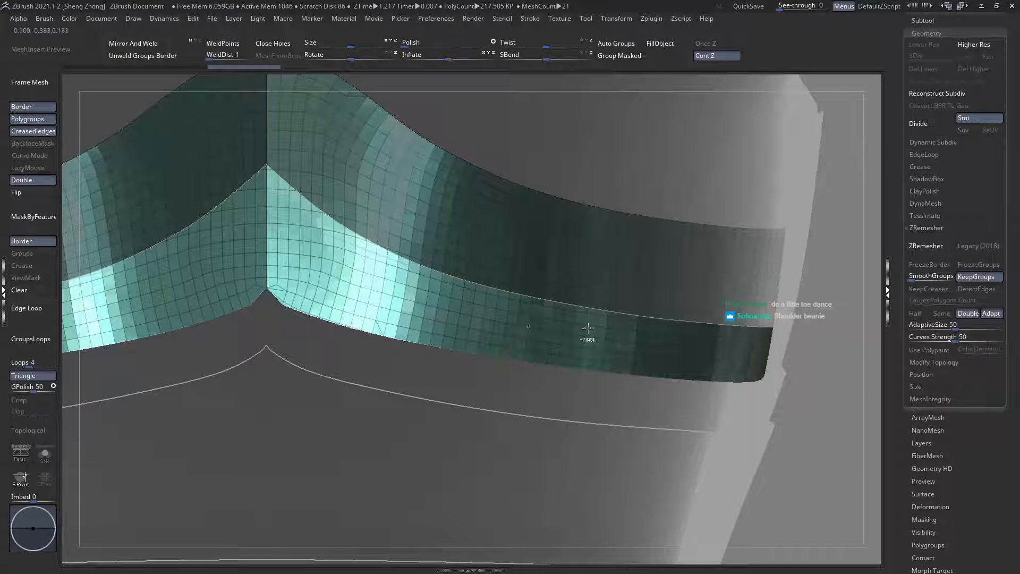
Step: Check the side end of the back strip pm3d_sphere3d1_19 and mirror and weld the strip
right_click_drag(588, 328, 457, 330)
key("ctrl+z")
right_click_drag(660, 333, 425, 291, "alt")
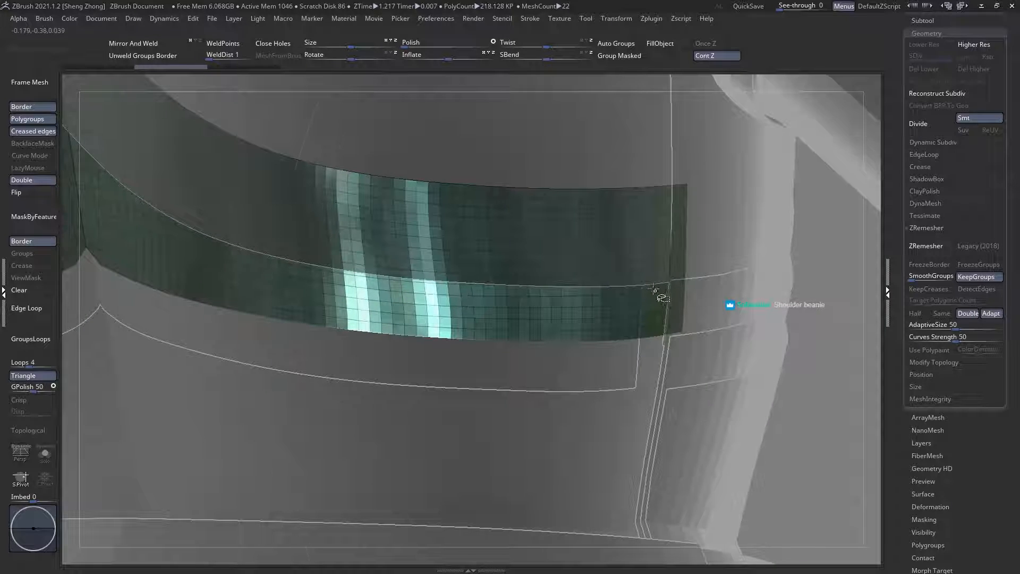
right_click_drag(649, 284, 391, 221, "ctrl")
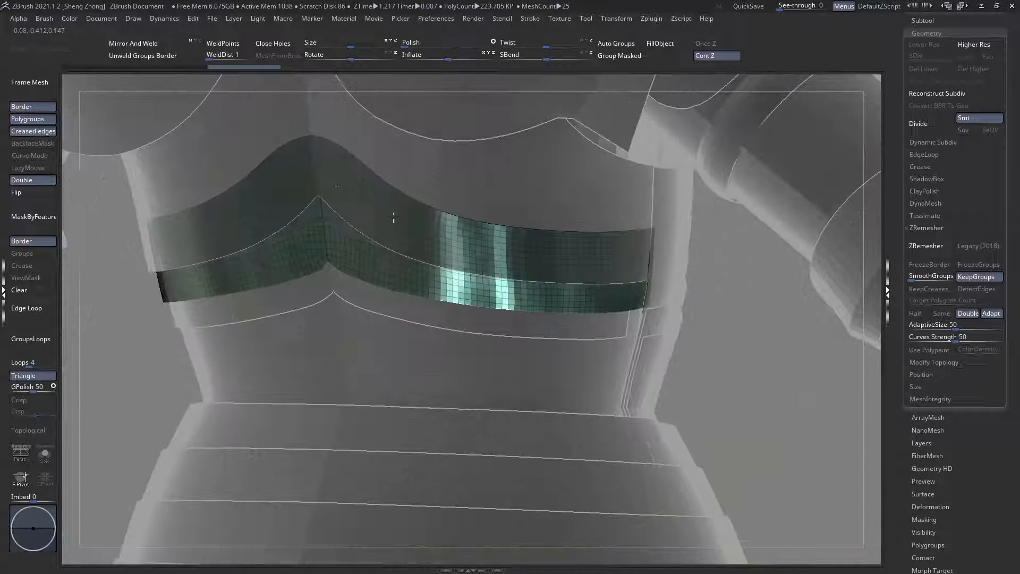
left_click(141, 47)
Step: Undo and redo the last edits on the back strip pm3d_sphere3d1_20 while checking its centre and side end
key("ctrl+z")
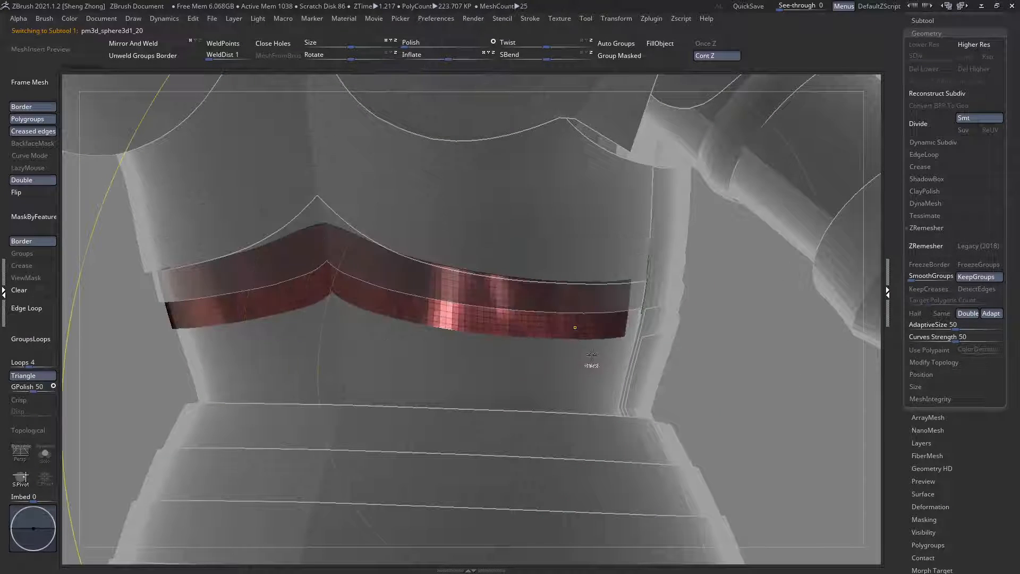
right_click_drag(590, 365, 611, 376, "ctrl")
key("ctrl+z")
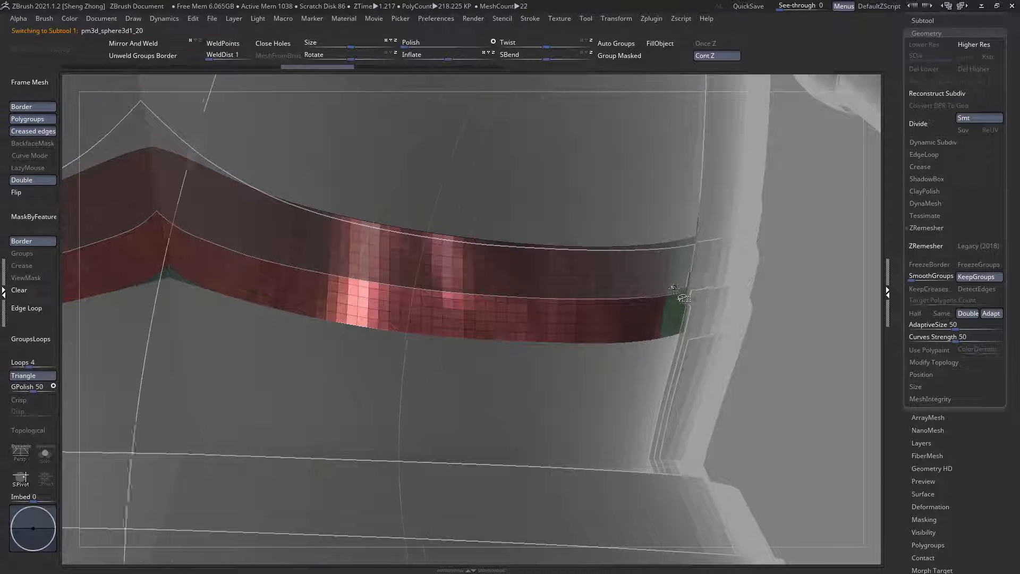
key("ctrl+shift+z")
right_click_drag(676, 287, 766, 339, "ctrl")
right_click_drag(431, 289, 602, 310, "ctrl")
Step: Remesh the back strip pm3d_sphere3d1_20 with ZRemesher at the Same density
left_click(916, 249)
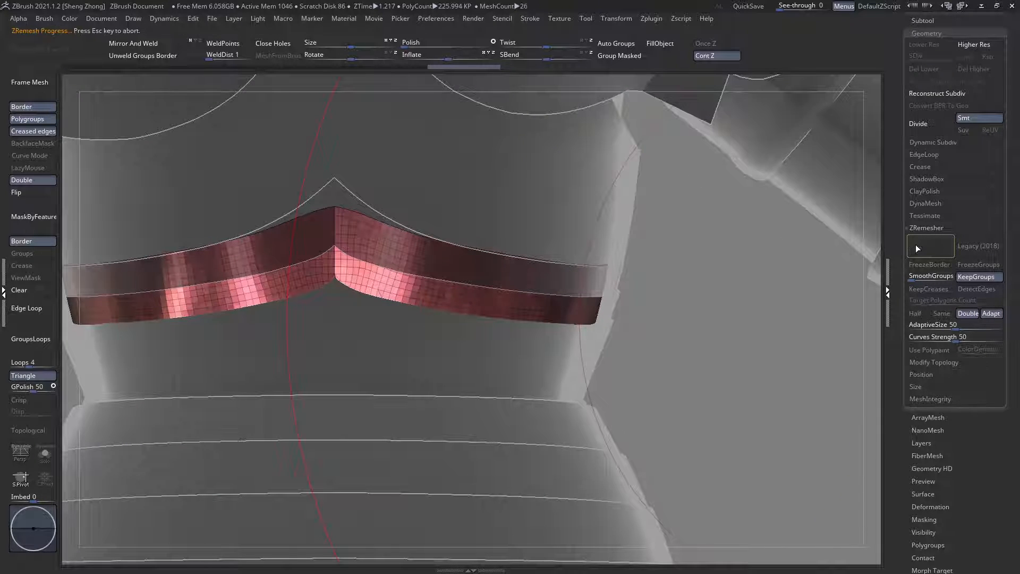
key("Escape")
left_click(937, 313)
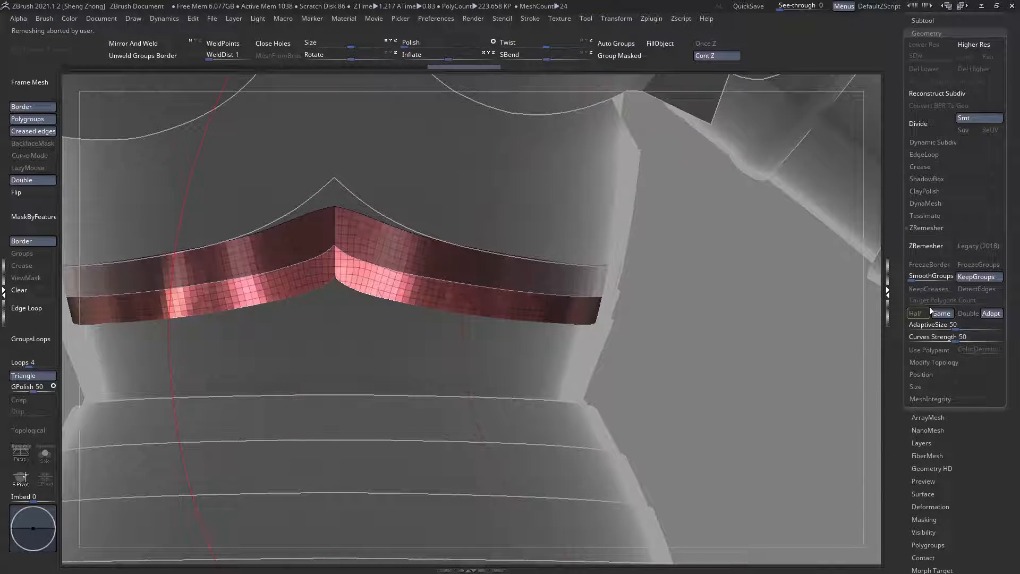
left_click(929, 255)
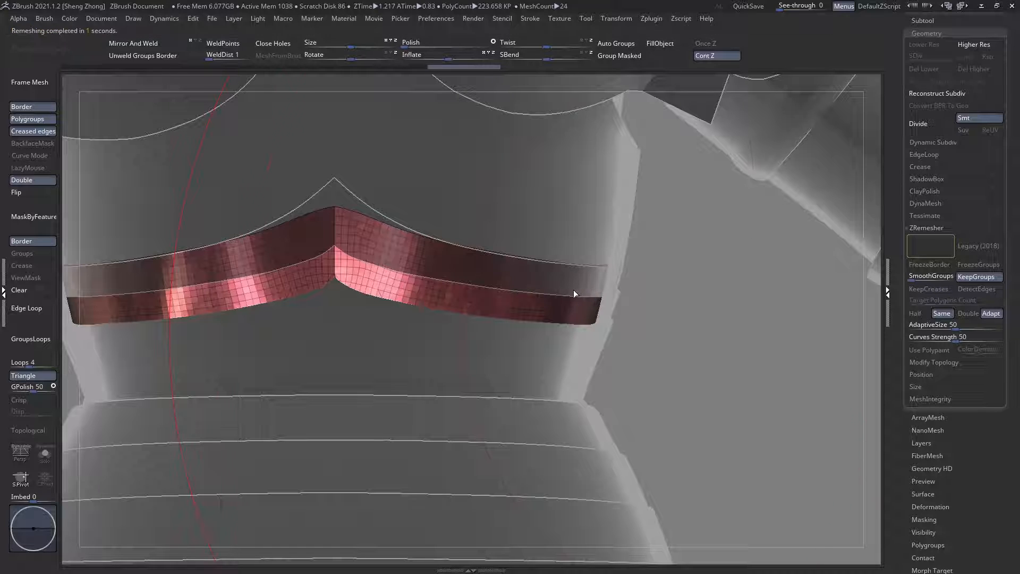
right_click_drag(382, 246, 365, 225)
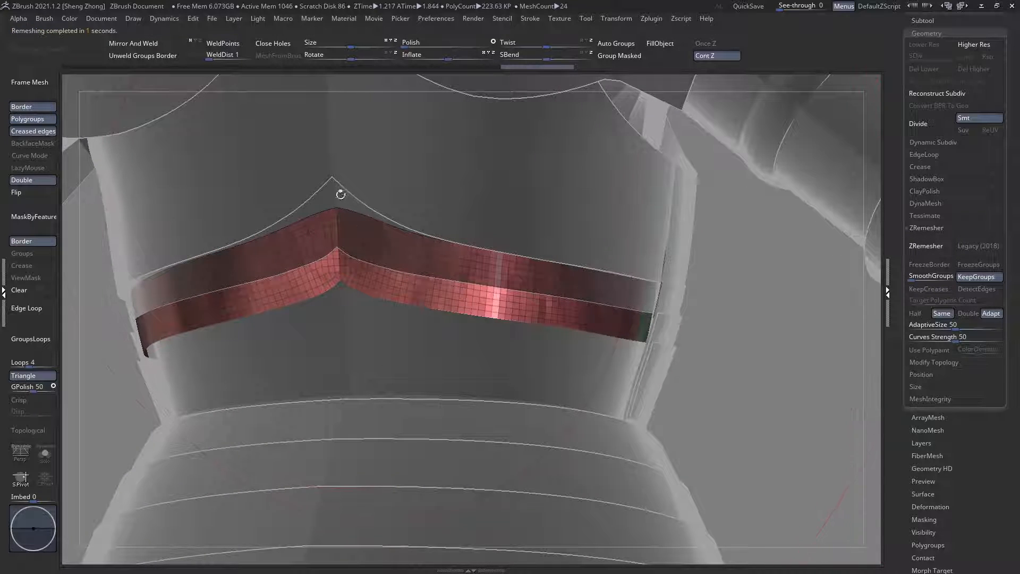
Step: Remesh the back strip pm3d_sphere3d1_19 with ZRemesher at the Same density
left_click(341, 195, "alt")
right_click_drag(644, 289, 764, 320)
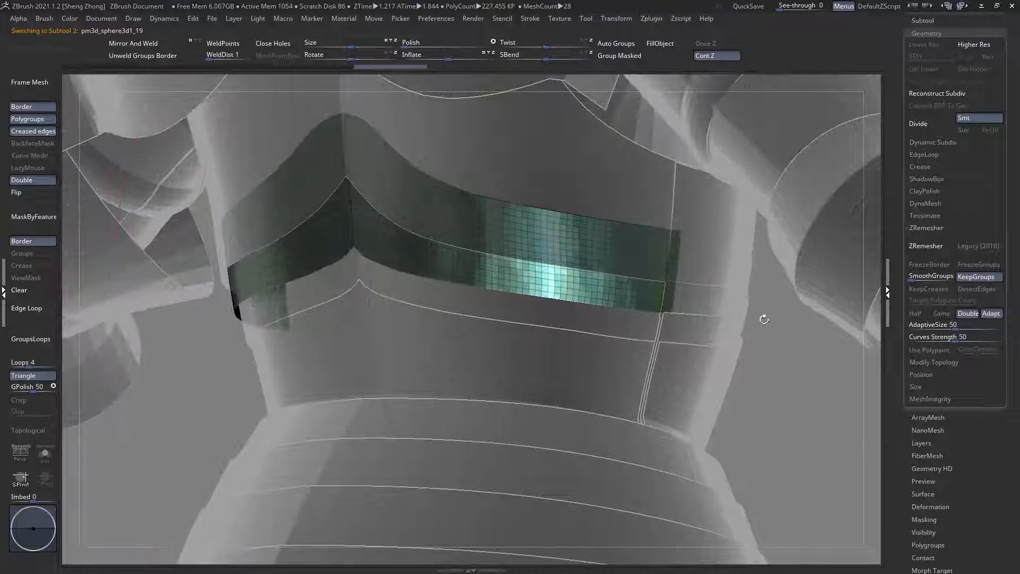
left_click(940, 313)
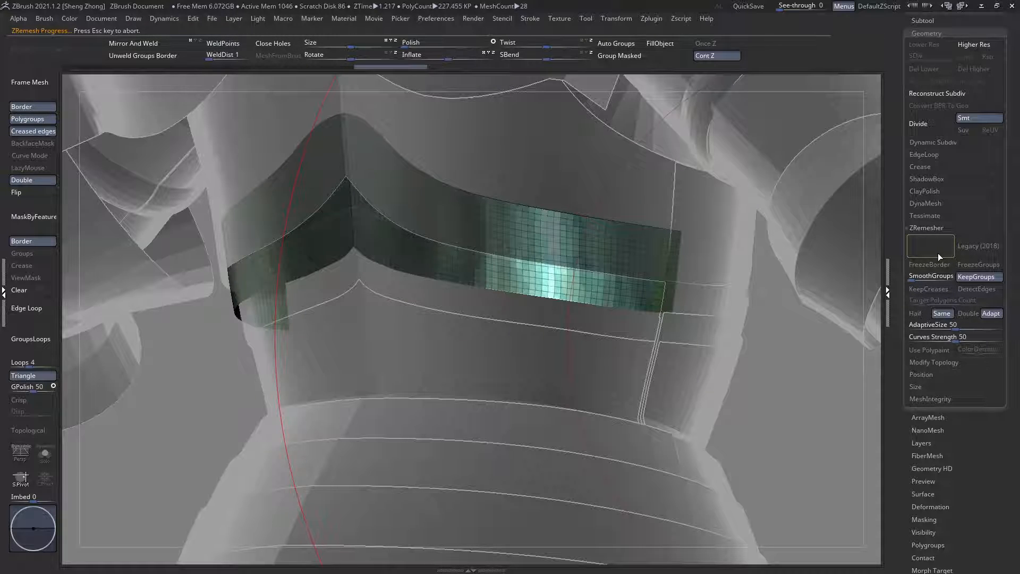
Step: Select the backplate pm3d_sphere3d1_12 and examine from behind how it sits above the waist strips
left_click(469, 187, "alt")
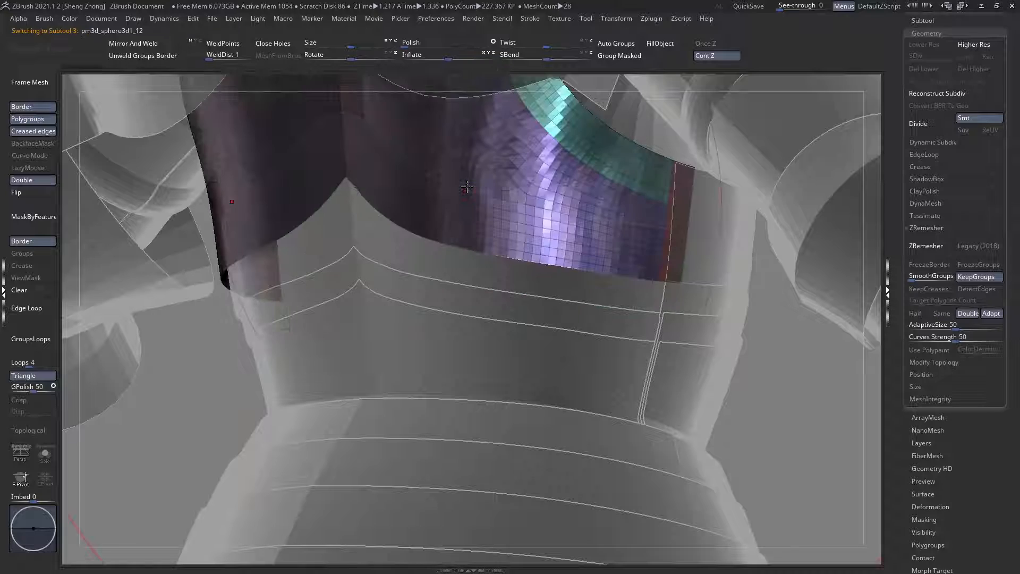
right_click_drag(480, 189, 491, 218)
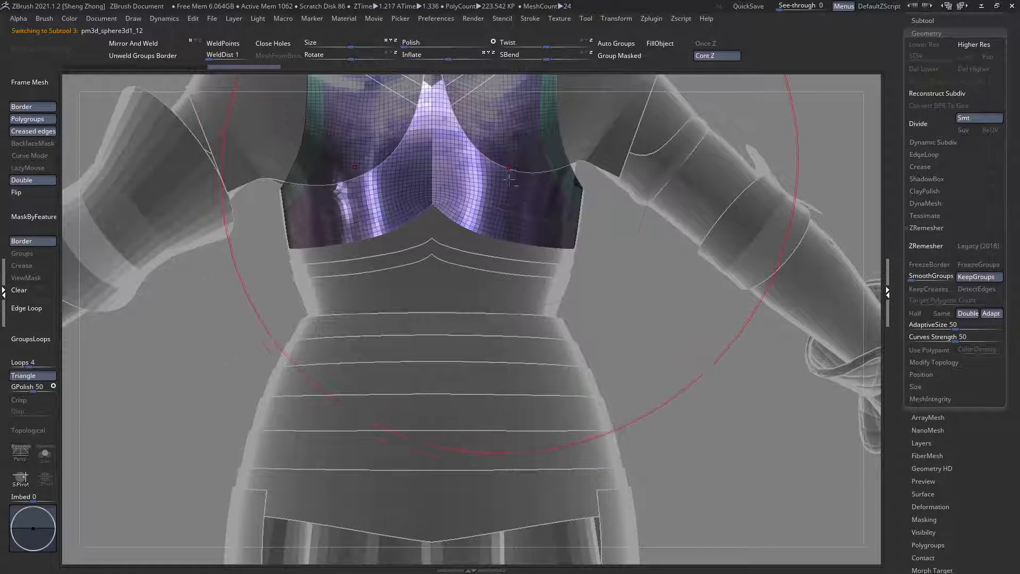
right_click_drag(514, 154, 503, 230, "alt")
right_click_drag(515, 305, 473, 234, "alt")
right_click_drag(553, 287, 574, 351, "ctrl")
right_click_drag(574, 351, 937, 225)
key("shift+f")
Step: Move the backplate pm3d_sphere3d1_12 and the back strip pm3d_sphere3d1_19 to the top of the subtool order
left_click(931, 22)
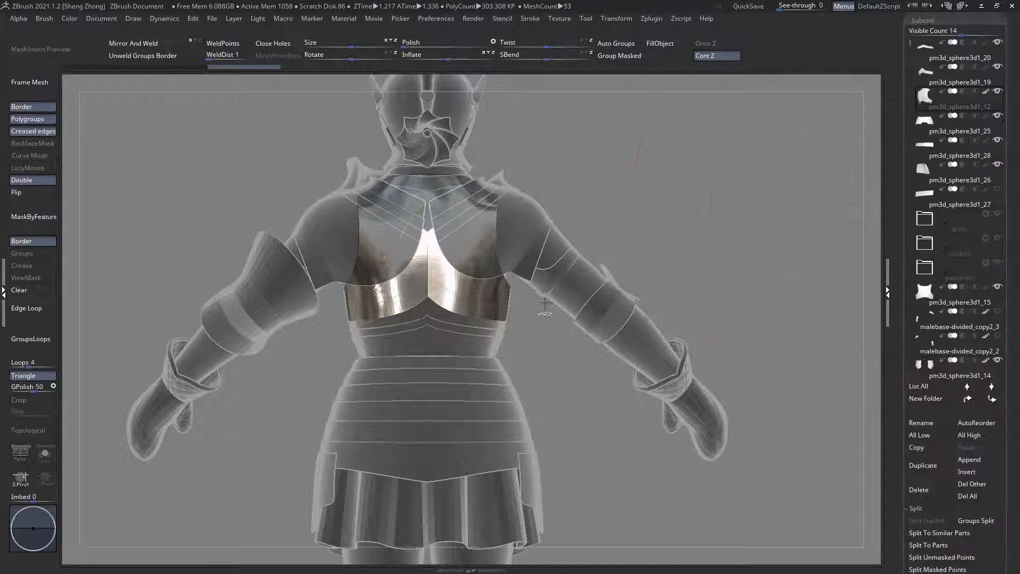
right_click_drag(542, 303, 557, 339, "ctrl")
key("shift+f")
scroll(1018, 446, "down", 1)
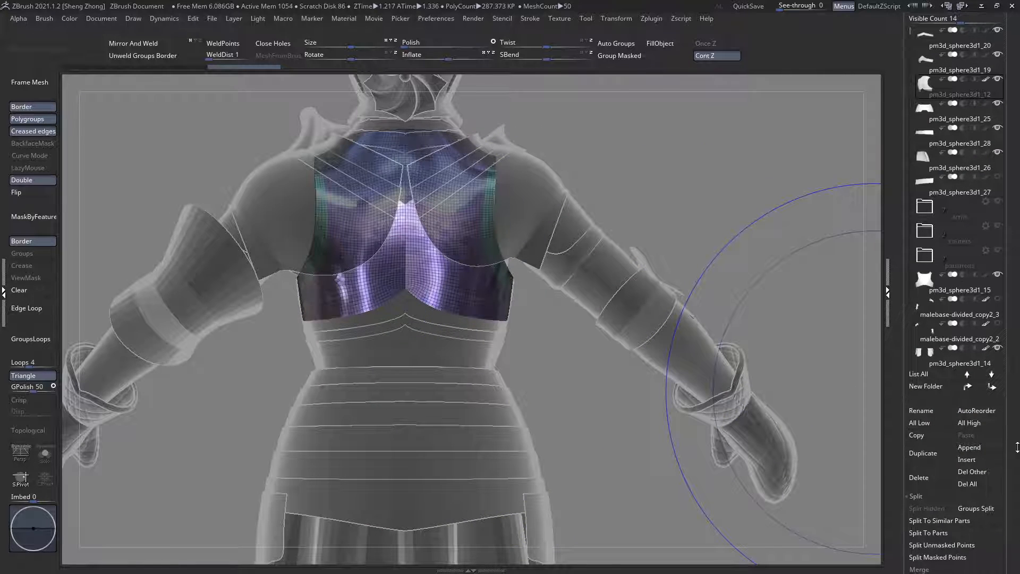
right_click_drag(592, 342, 453, 351)
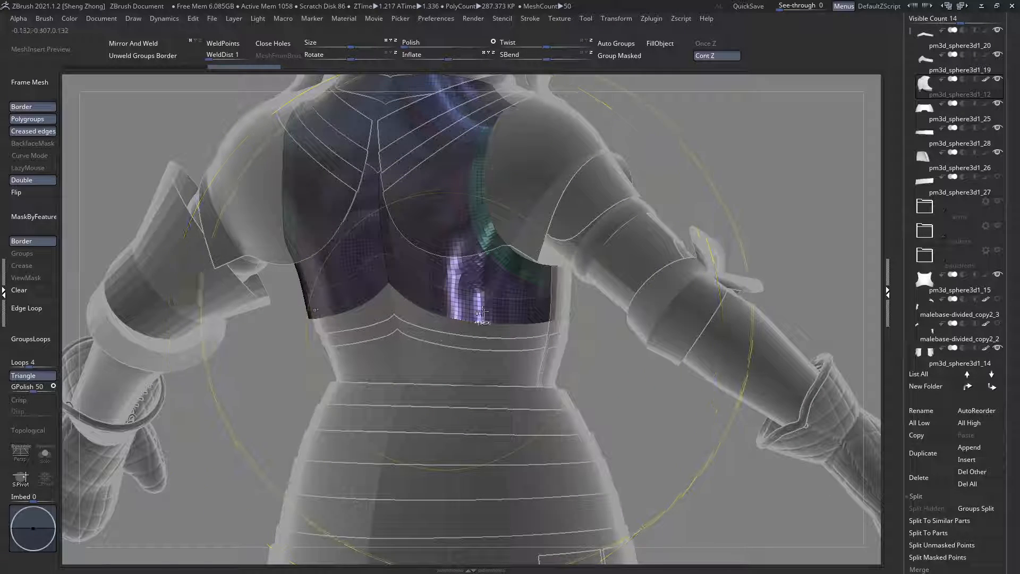
left_click(968, 386)
left_click(968, 386)
left_click(936, 351)
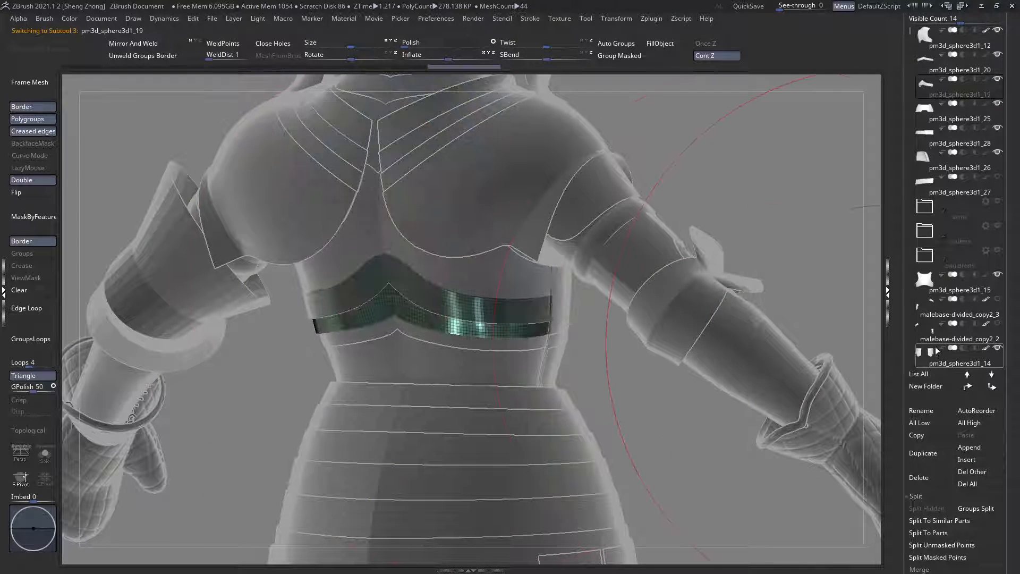
left_click(967, 387)
left_click(967, 386)
right_click_drag(446, 320, 453, 360, "ctrl")
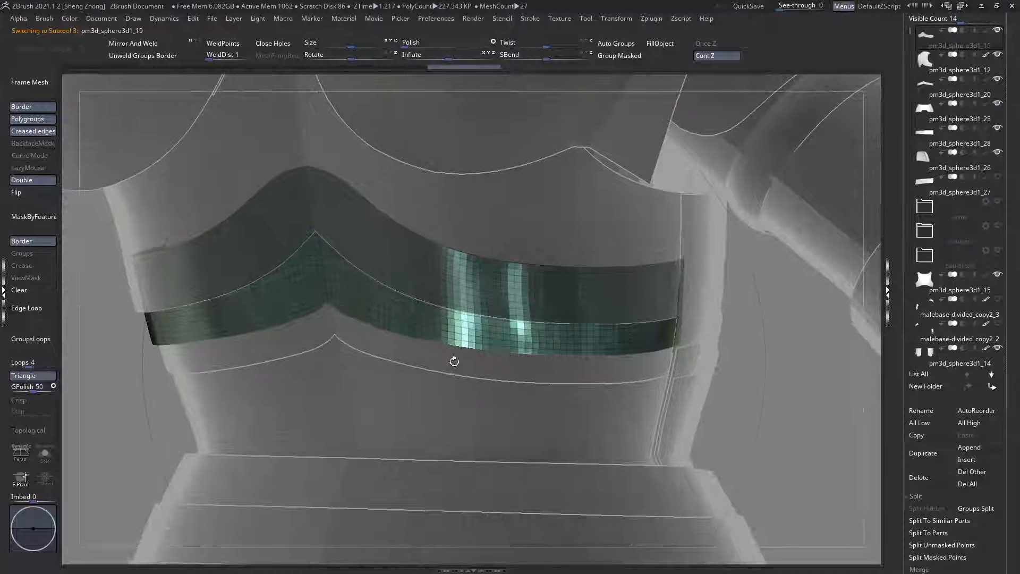
Step: Move the back strip pm3d_sphere3d1_20 to the top of the subtool order
left_click(454, 360, "alt")
left_click(968, 387)
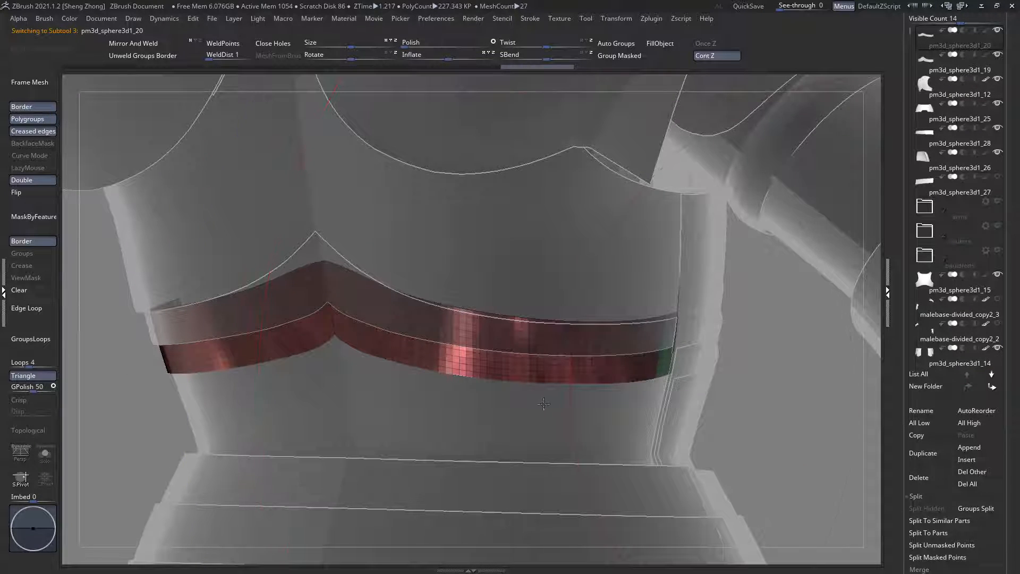
Step: Examine from behind, with and without the polyframe, how the back strips layer between the backplate and the waist plate pm3d_sphere3d1_16
left_click(544, 404, "alt")
right_click_drag(573, 399, 509, 327, "ctrl")
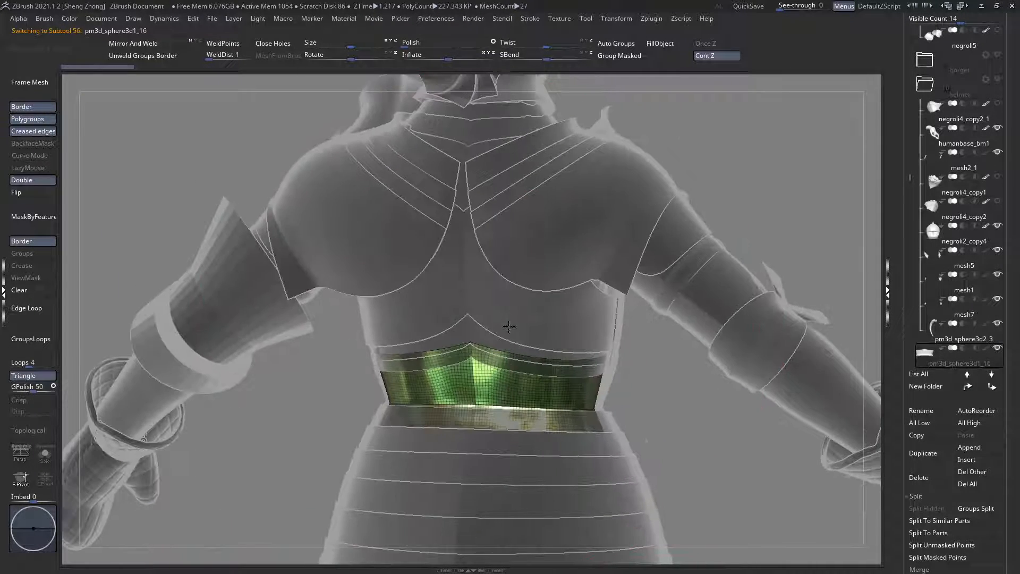
key("f")
right_click_drag(458, 307, 461, 272)
right_click_drag(552, 381, 541, 355, "ctrl")
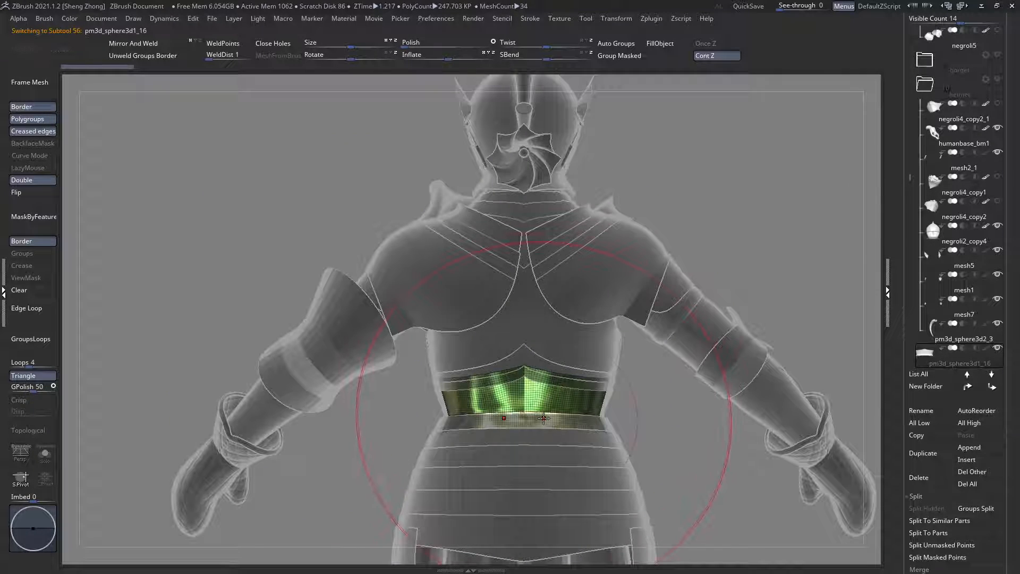
right_click_drag(576, 492, 531, 435, "alt")
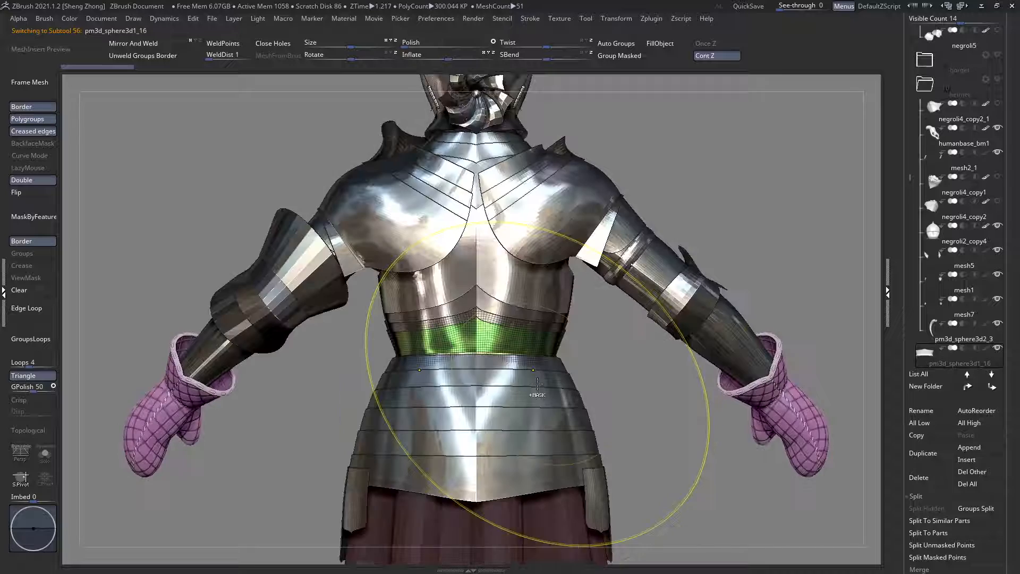
right_click_drag(538, 387, 586, 333)
key("shift+f")
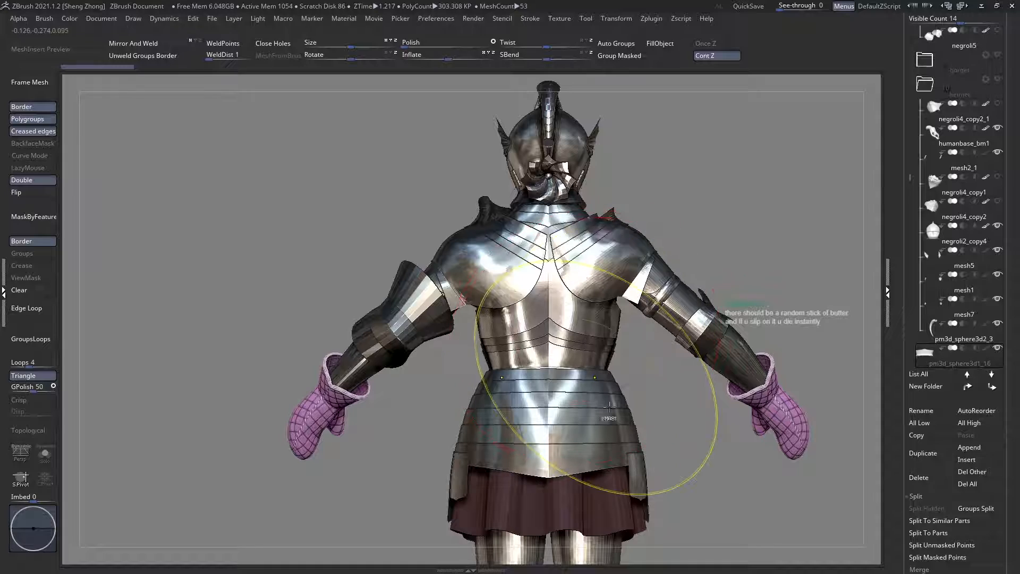
mouse_move(609, 407)
right_mouse_down("ctrl")
mouse_move(608, 426)
mouse_move(526, 392)
mouse_move(551, 317)
mouse_move(557, 330)
right_mouse_up("ctrl")
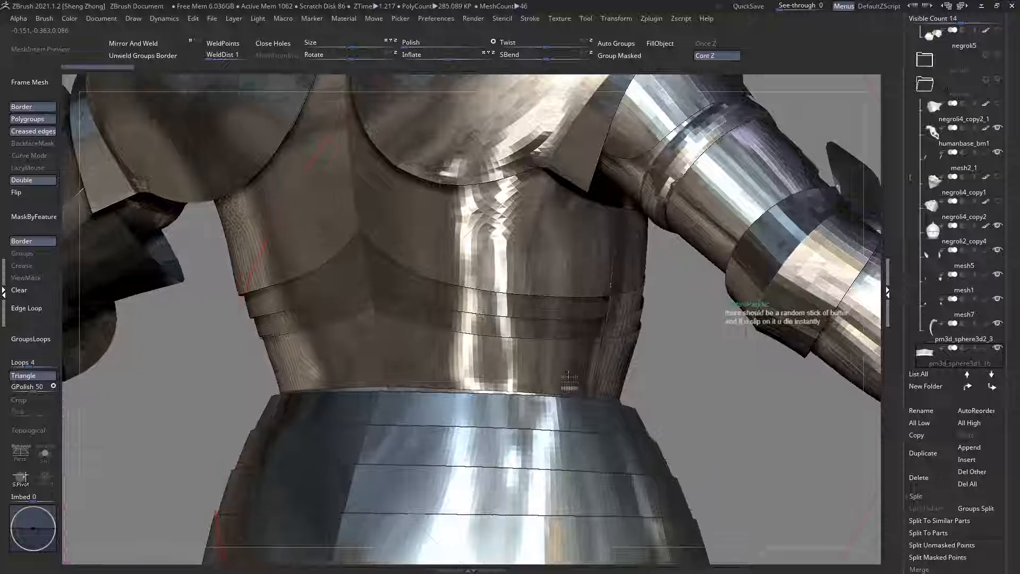
left_click(556, 330, "alt")
left_click_drag(558, 329, 559, 313)
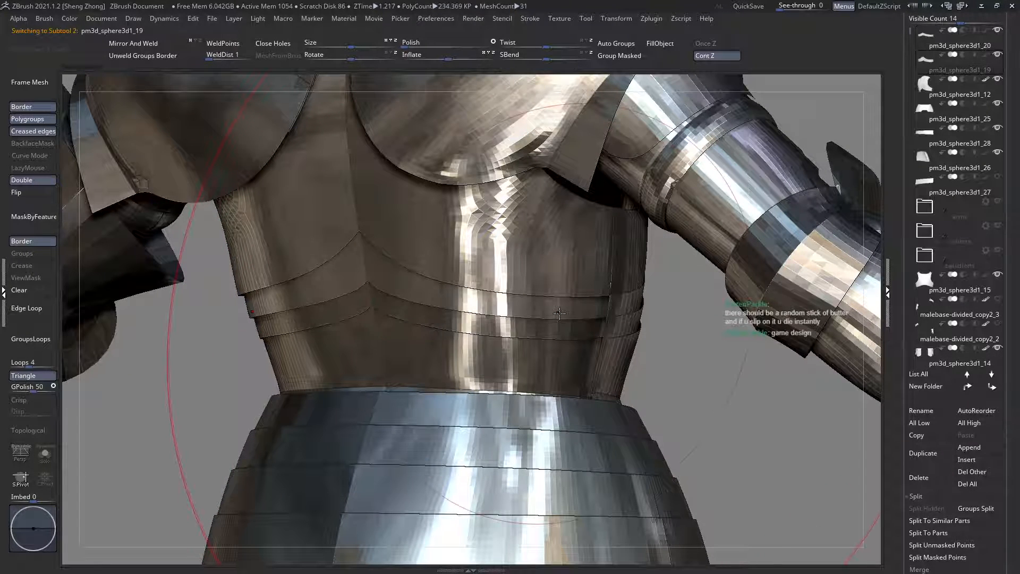
right_click_drag(556, 306, 541, 322, "ctrl")
Step: Move the backplate pm3d_sphere3d1_12 and the strip pm3d_sphere3d1_19 to the top of the subtool order
left_click(528, 292, "alt")
key("shift+f")
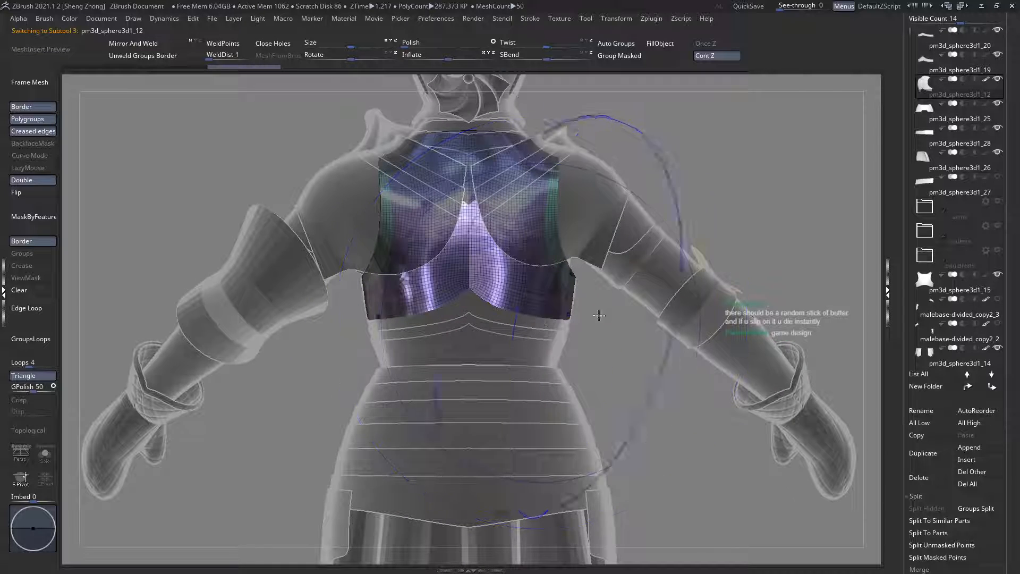
double_click(967, 386)
right_click_drag(572, 325, 594, 395, "ctrl")
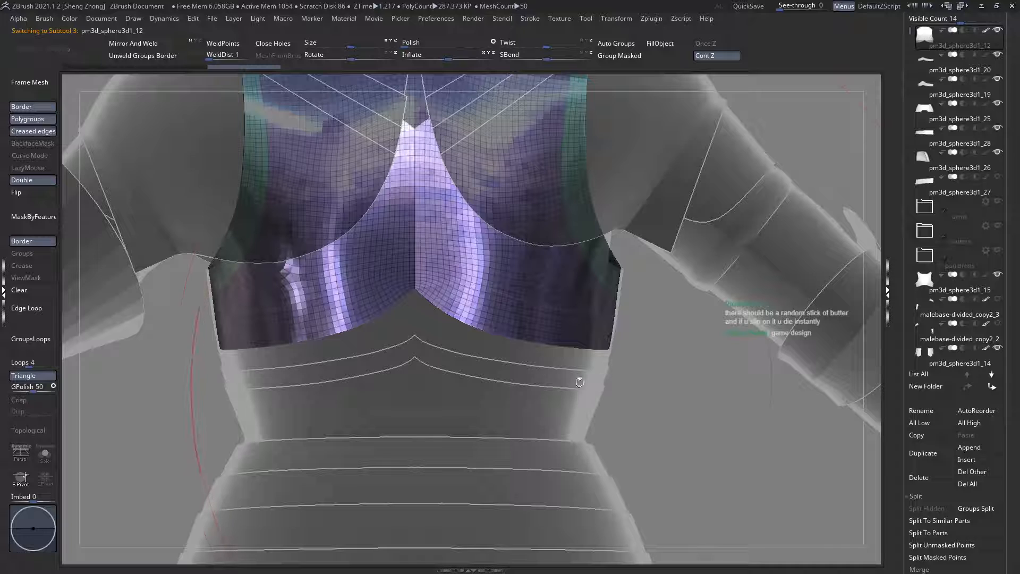
right_click_drag(465, 335, 521, 347, "alt")
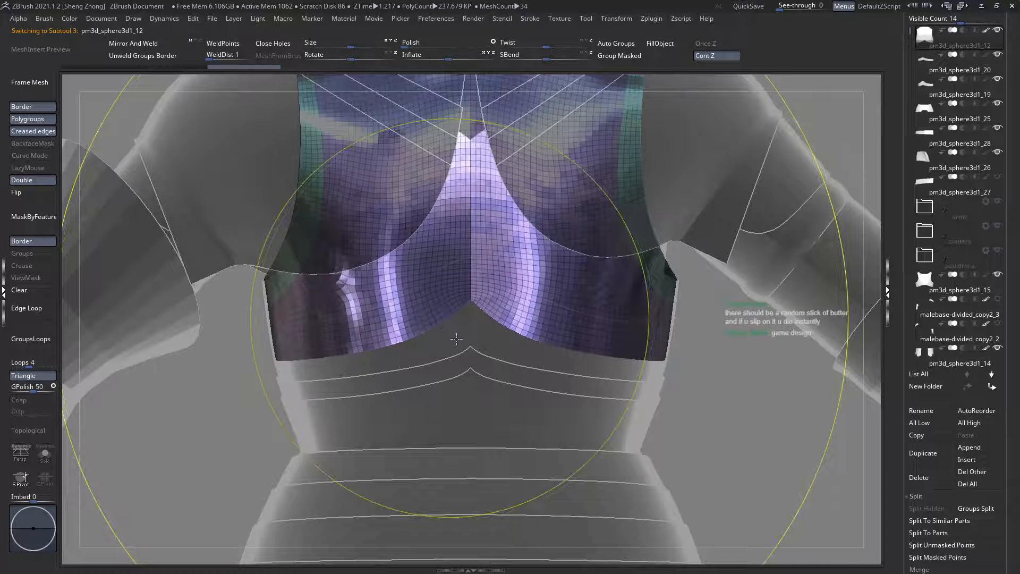
right_click_drag(450, 327, 457, 374, "ctrl")
left_click(946, 365)
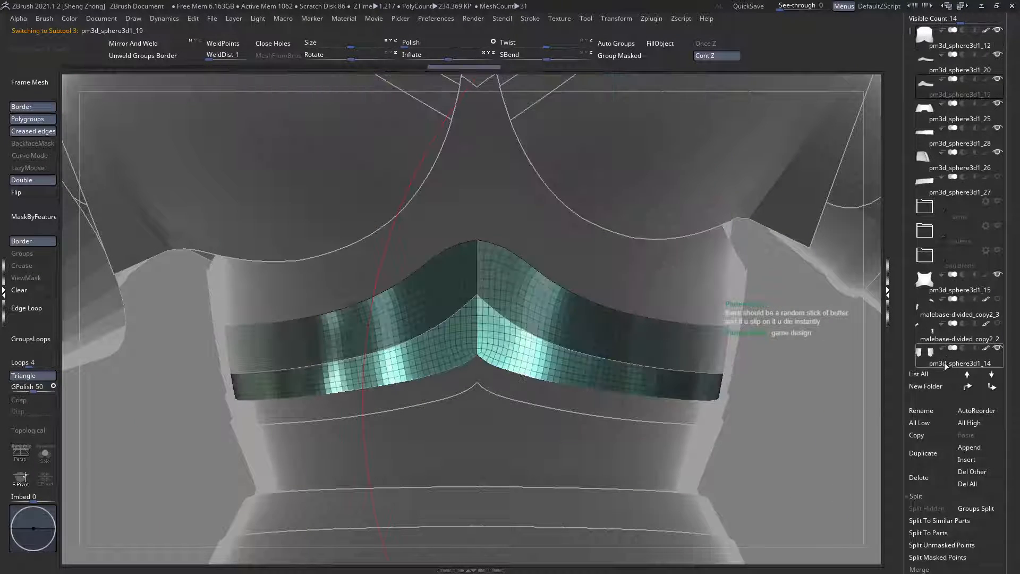
double_click(967, 387)
Step: Put the strip pm3d_sphere3d1_20 at the top of the subtool order and merge it down with the strip pm3d_sphere3d1_19 and the backplate
left_click(550, 403, "alt")
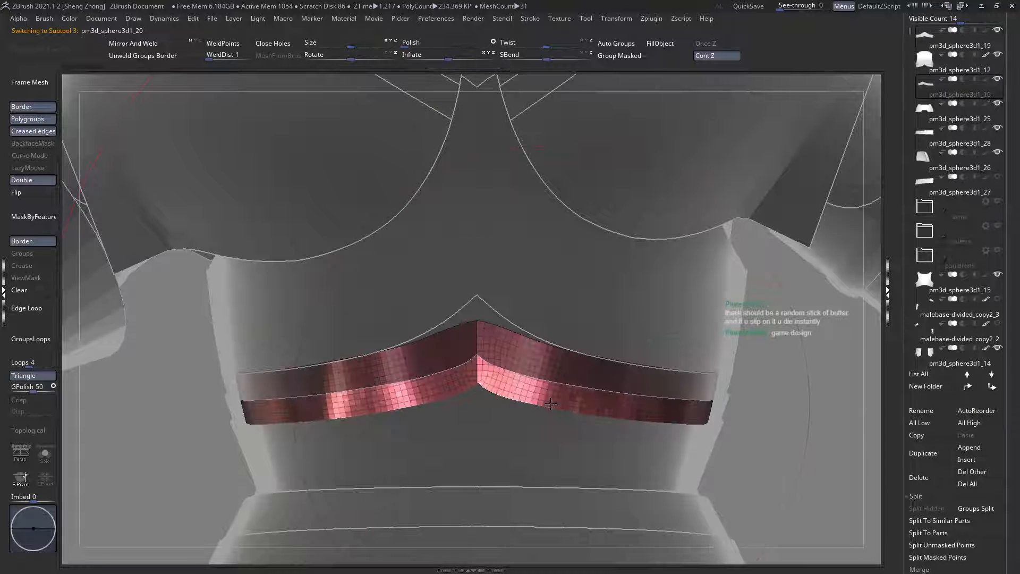
double_click(968, 386)
left_click_drag(958, 528, 958, 442)
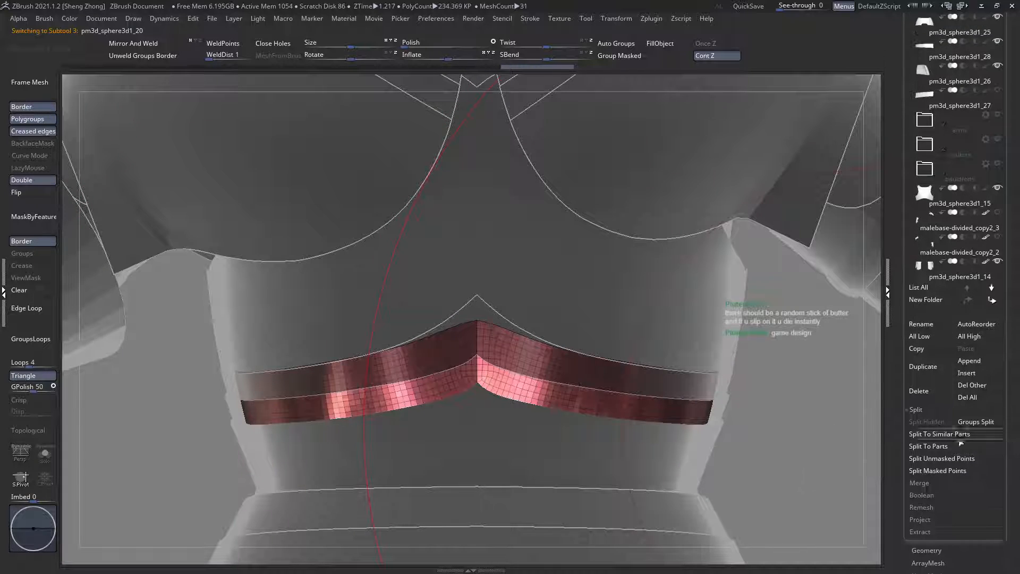
right_click_drag(659, 382, 474, 356, "ctrl")
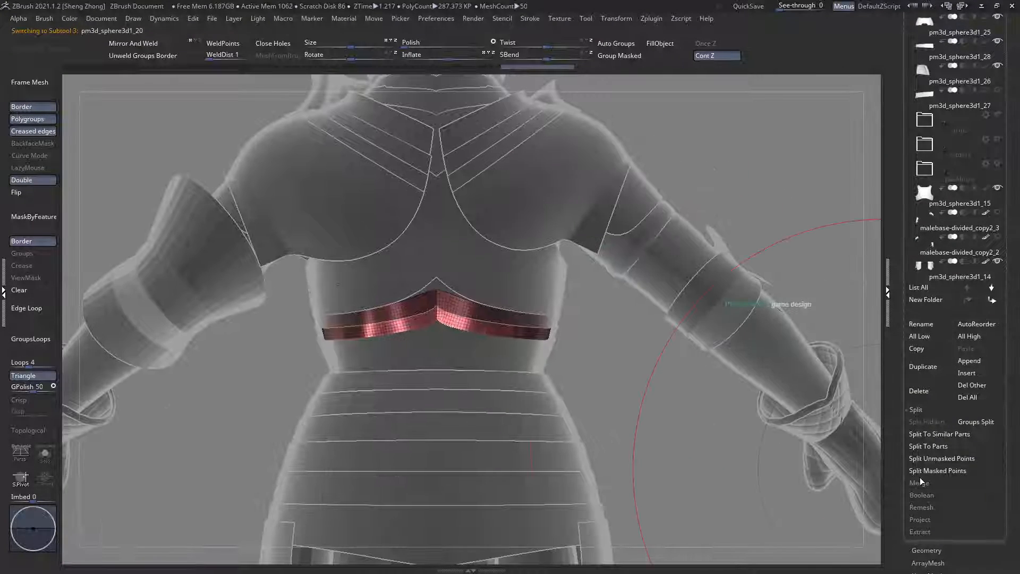
left_click(923, 481)
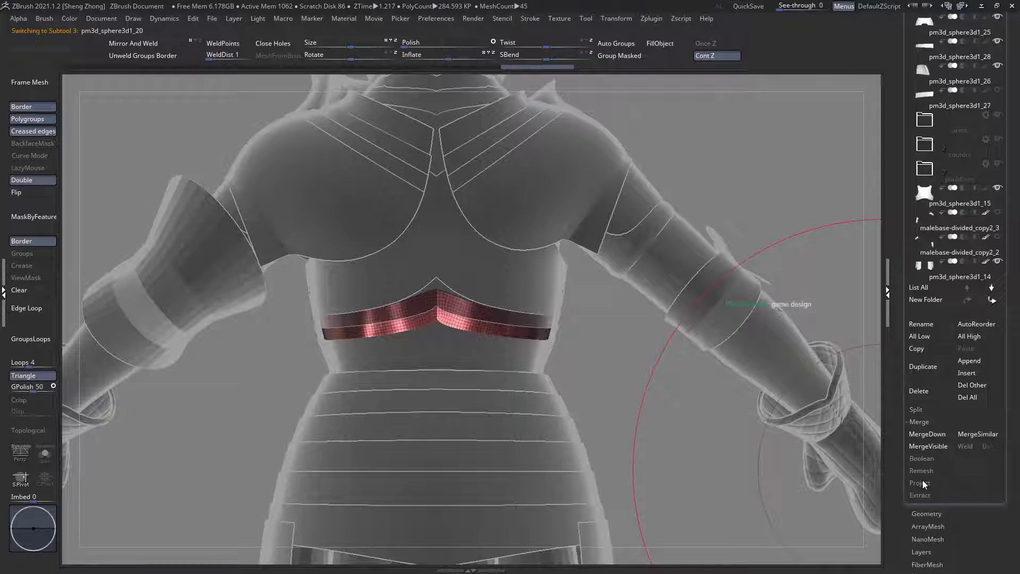
left_click(930, 442)
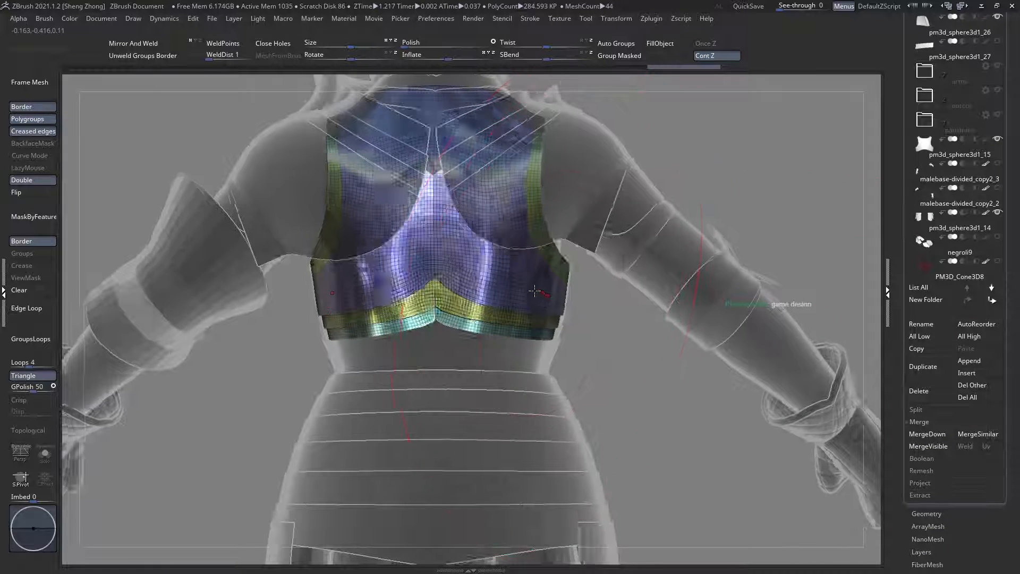
Step: Examine the merged backplate and strips from behind and from the side, with and without the polyframe
key("space")
left_click(187, 271)
left_click(526, 390)
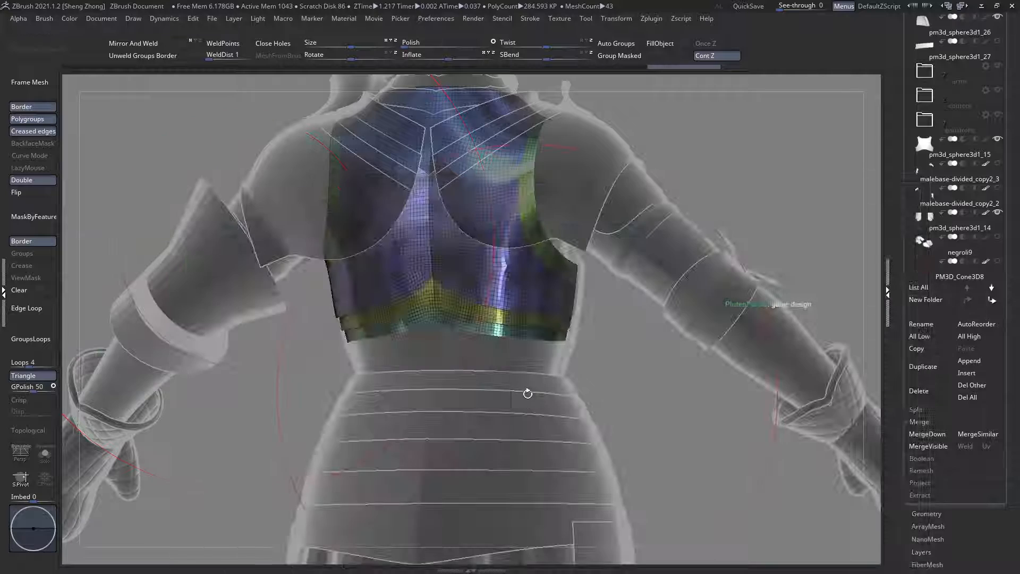
right_click_drag(513, 355, 489, 337, "ctrl")
key("shift+f")
right_click_drag(557, 339, 535, 302)
key("shift+f")
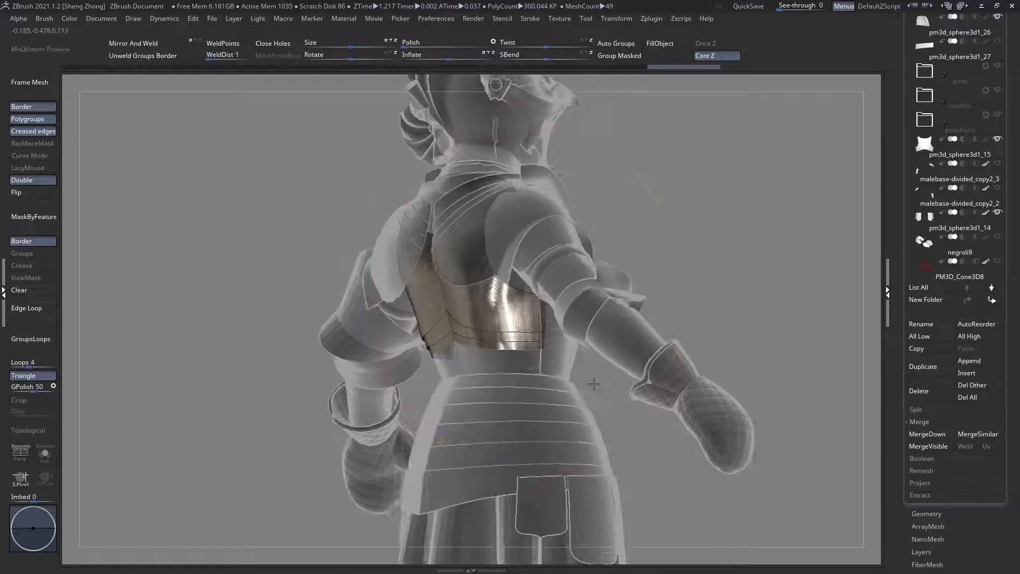
key("f")
key("shift+f")
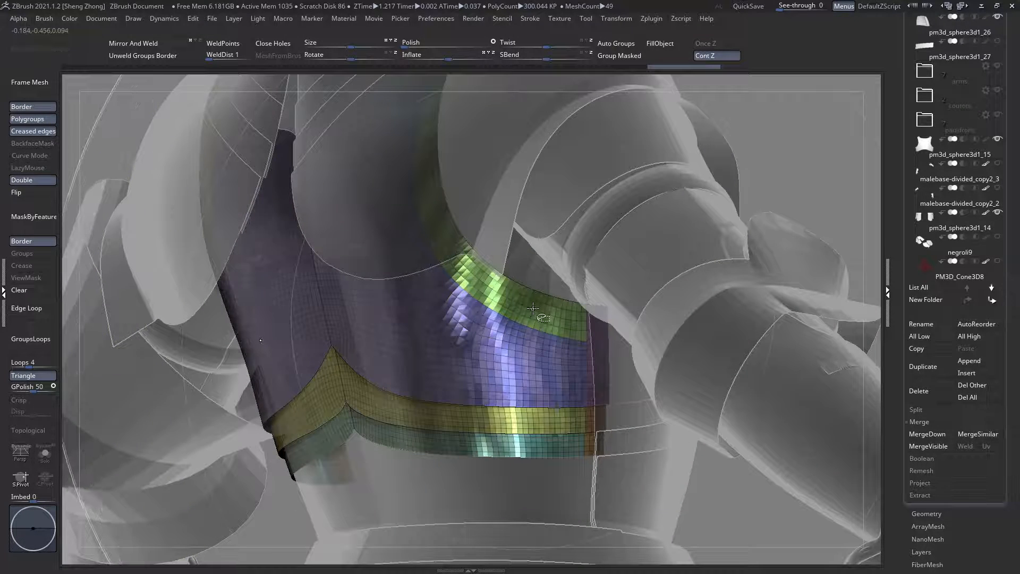
Step: Remove the border polygroup strips along the armhole and side edges of the merged backplate
left_click(584, 319, "ctrl+shift")
left_click(584, 320, "ctrl+shift")
right_click_drag(583, 319, 526, 274, "ctrl")
mouse_move(473, 313)
right_mouse_down()
mouse_move(525, 340)
mouse_move(512, 302)
mouse_move(472, 300)
right_mouse_up()
right_click_drag(598, 345, 615, 363, "ctrl")
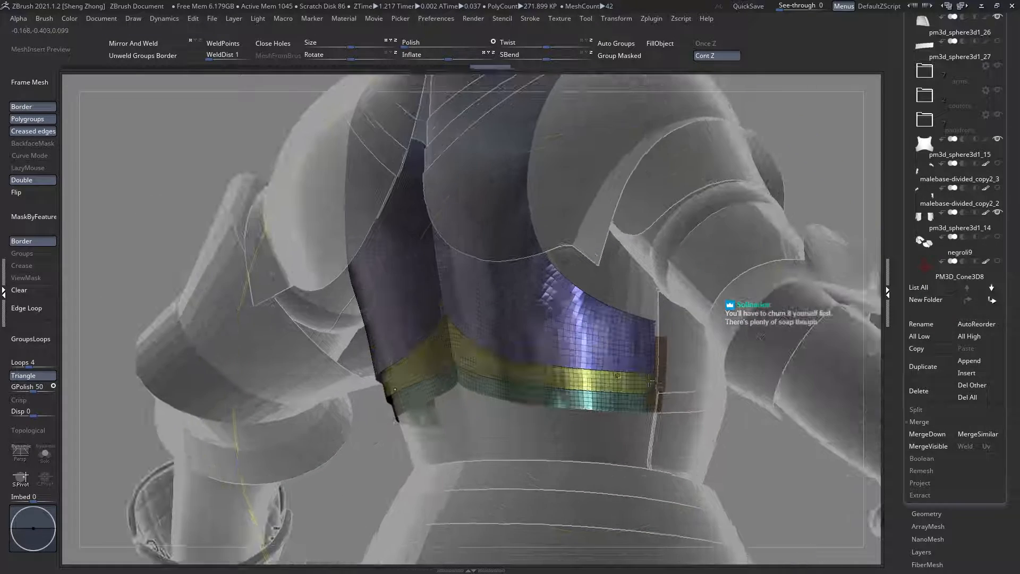
left_click(660, 366, "ctrl+shift")
left_click(659, 397, "ctrl+shift")
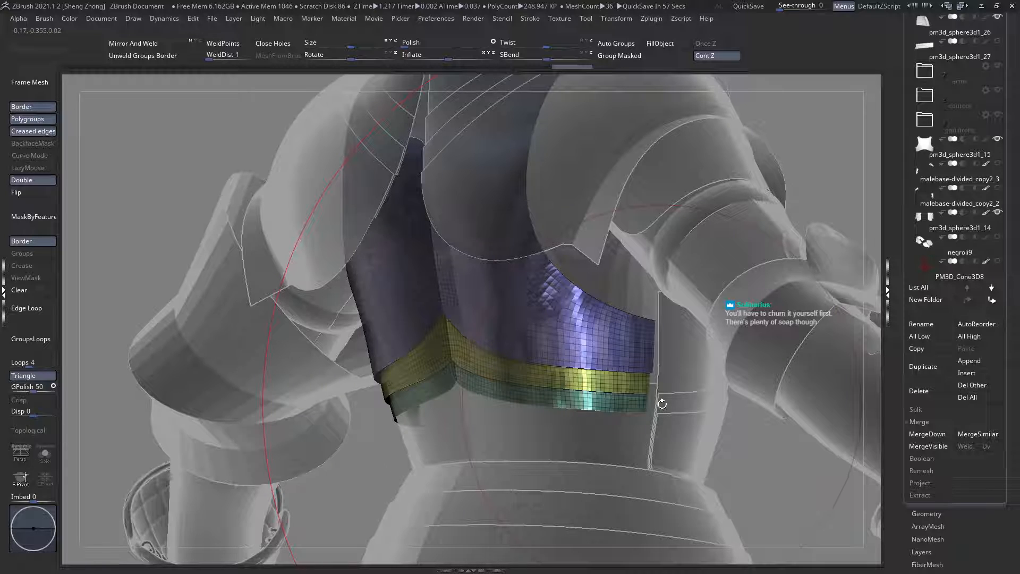
mouse_move(580, 276)
right_mouse_down()
mouse_move(599, 261)
mouse_move(593, 236)
right_mouse_up()
right_click(592, 247)
left_click(546, 264)
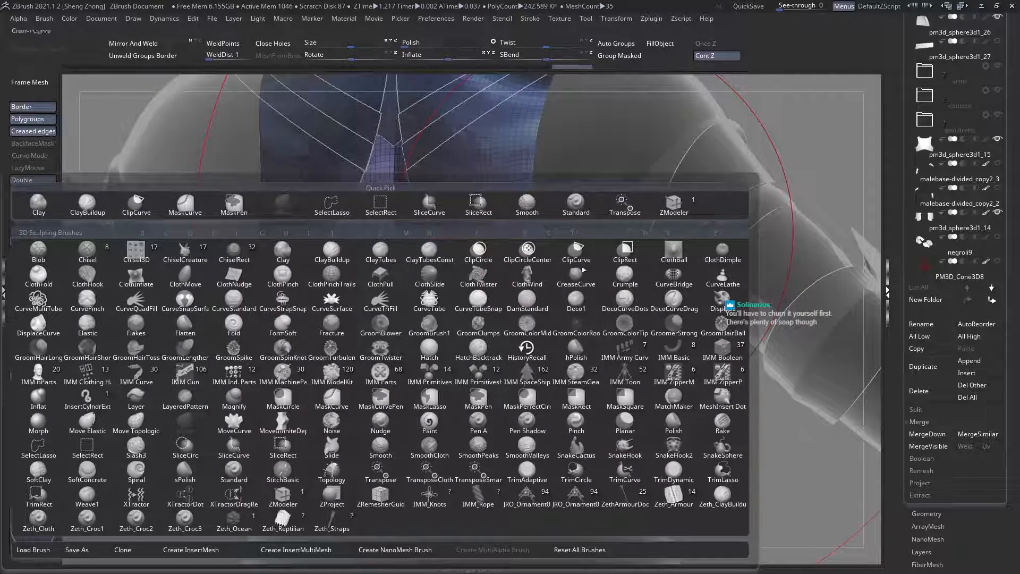
mouse_move(619, 325)
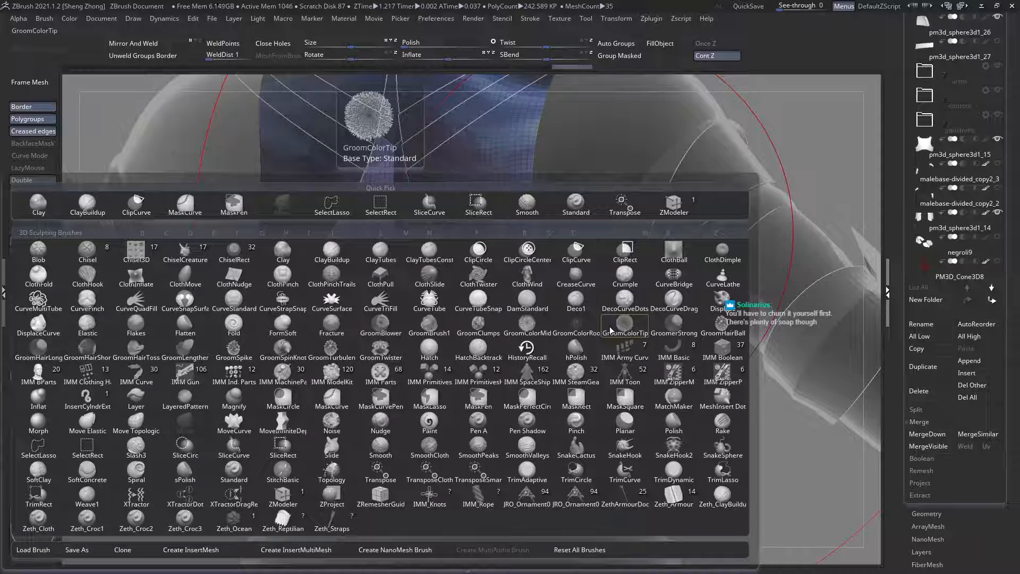
key("s")
key("t")
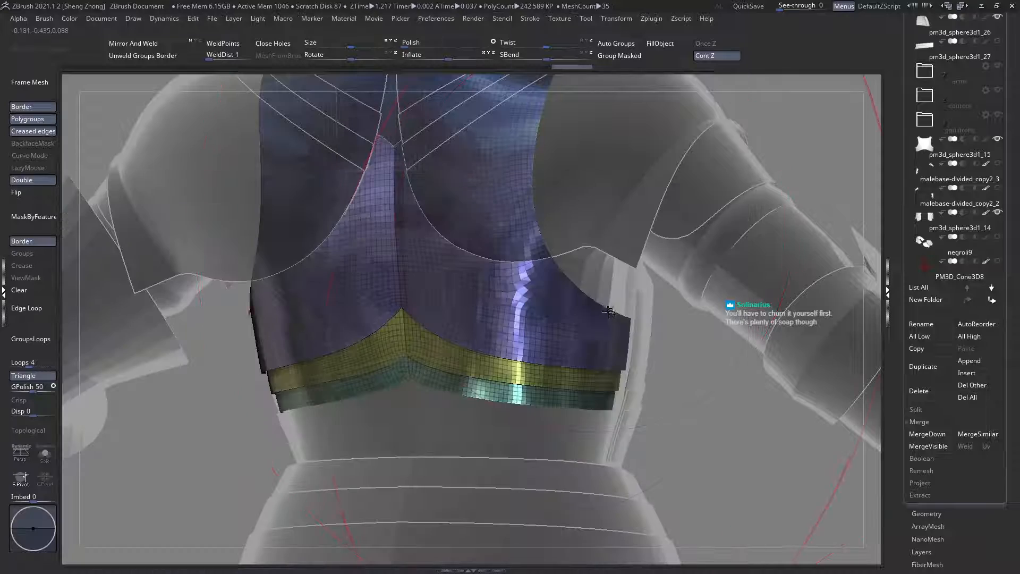
right_click_drag(527, 311, 526, 338)
mouse_move(510, 287)
right_mouse_down("ctrl")
mouse_move(507, 320)
mouse_move(510, 309)
right_mouse_up("ctrl")
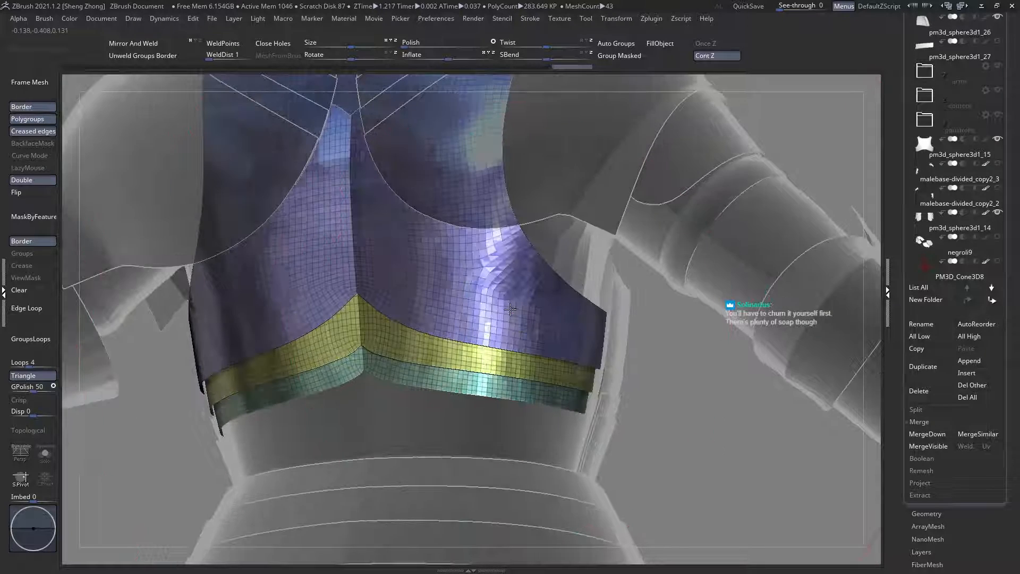
key("space")
left_click(499, 269)
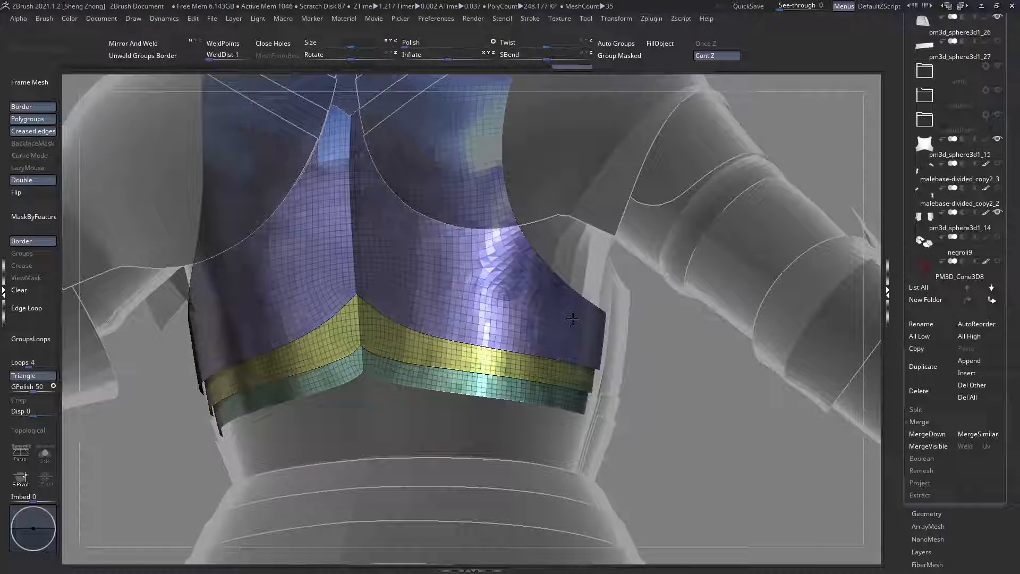
mouse_move(552, 229)
right_mouse_down("alt")
mouse_move(493, 288)
mouse_move(494, 207)
mouse_move(460, 303)
mouse_move(455, 398)
mouse_move(469, 236)
right_mouse_up("alt")
key("space")
key("space")
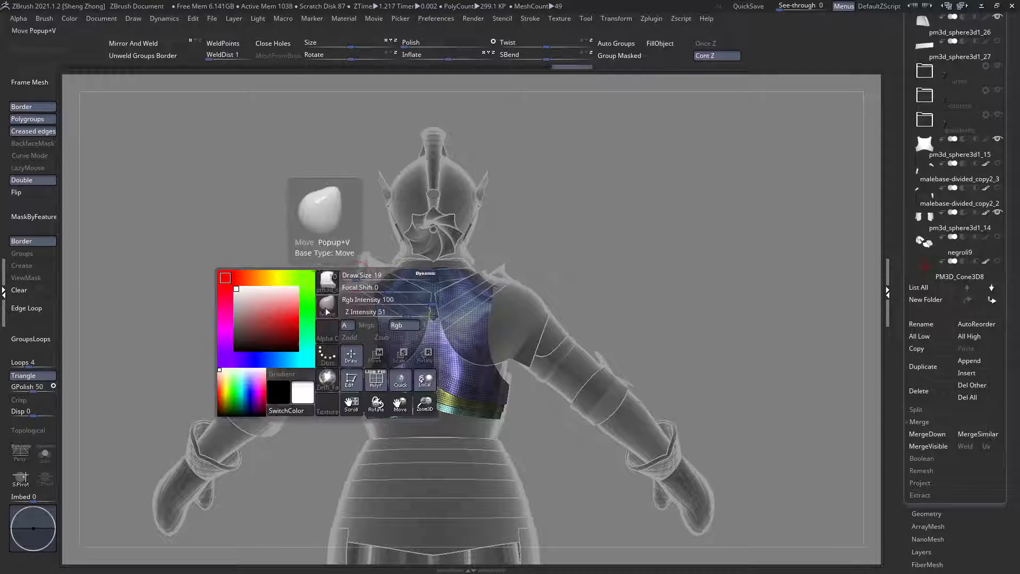
left_click(325, 277)
Step: Try to slice the merged backplate and its strips along a diagonal line from one armhole to the lower edge
right_click_drag(501, 401, 475, 297, "alt")
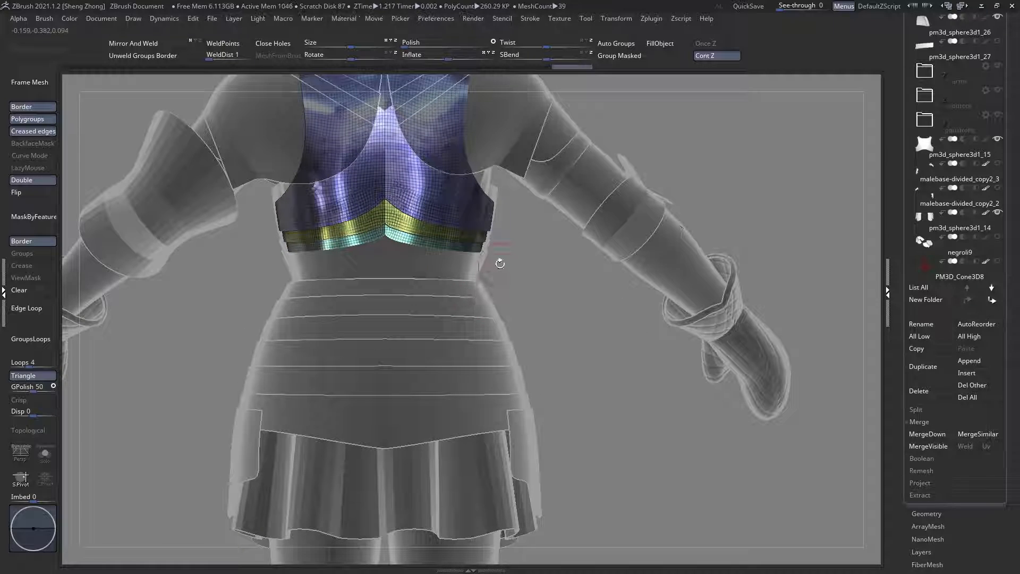
right_click_drag(457, 105, 465, 224, "alt")
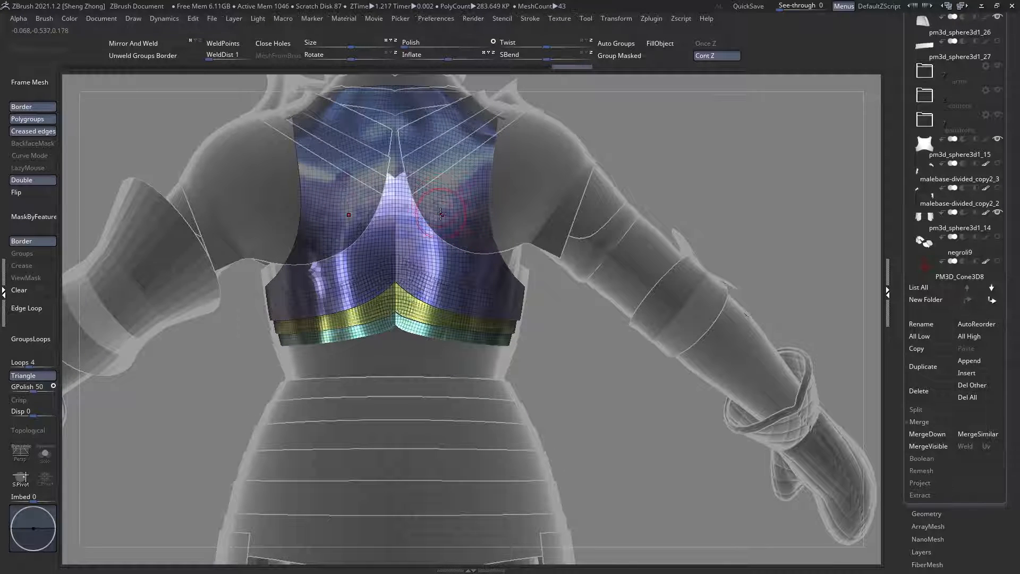
right_click_drag(496, 254, 432, 249)
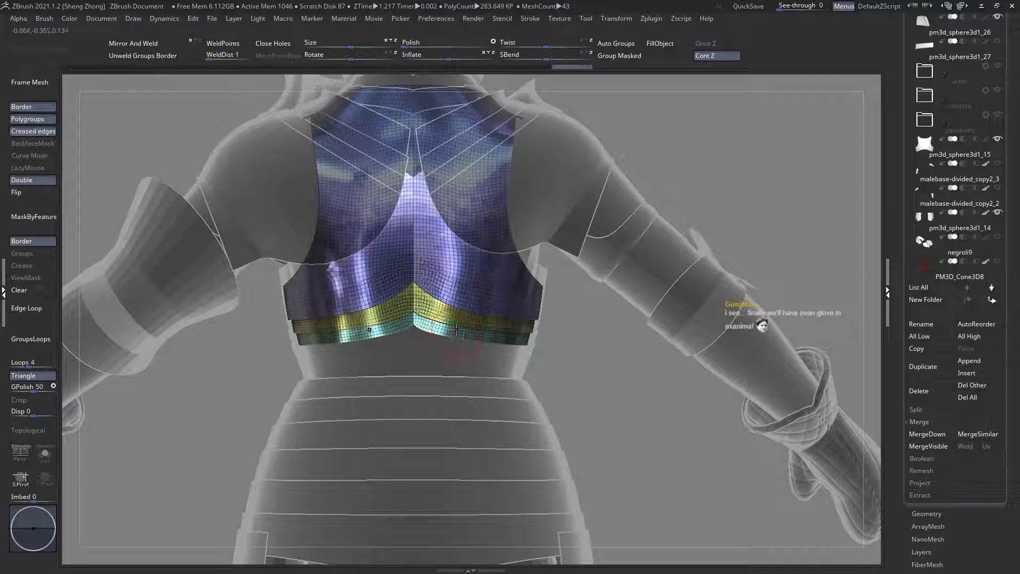
right_click_drag(445, 338, 448, 345, "ctrl")
left_click_drag(521, 169, 444, 396, "ctrl+shift")
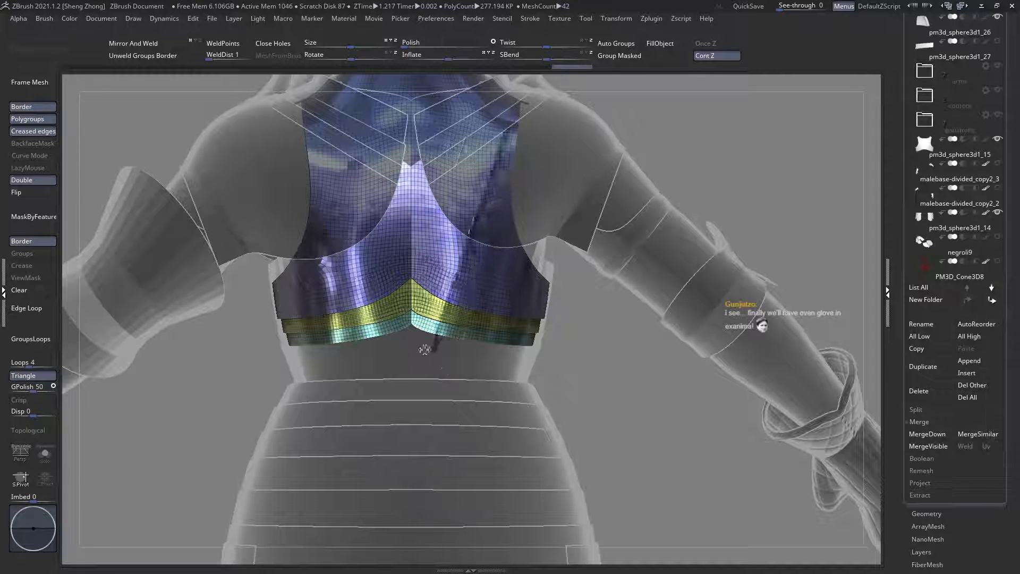
mouse_move(424, 349)
left_mouse_down("ctrl+shift")
mouse_move(429, 361)
mouse_move(431, 343)
mouse_move(448, 333)
mouse_move(439, 348)
left_mouse_up("ctrl+shift")
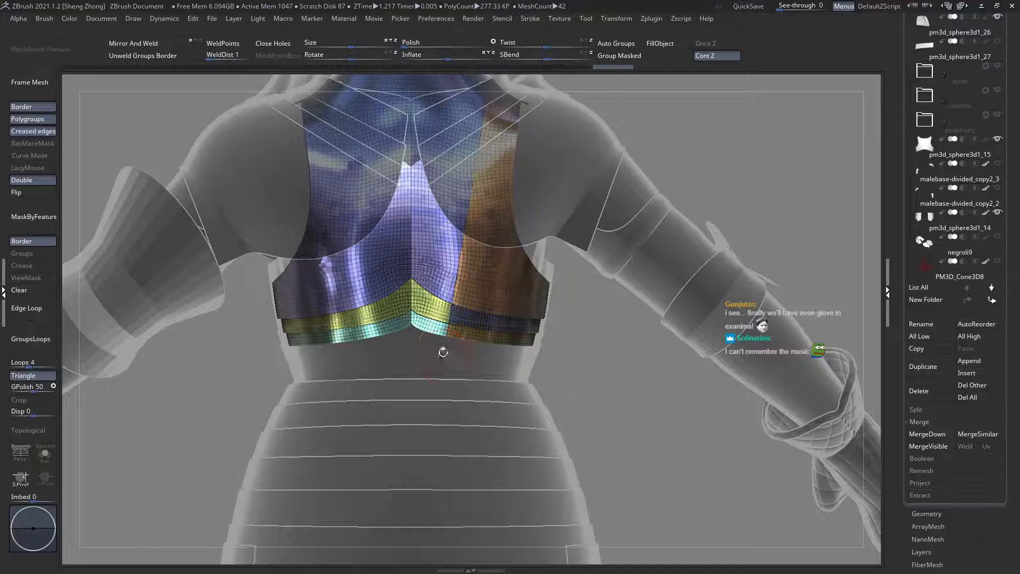
key("f")
key("ctrl+z")
Step: Nudge the merged backplate's edge near the shoulder corner with the Move brush
mouse_move(383, 295)
right_mouse_down("ctrl")
mouse_move(480, 215)
mouse_move(446, 235)
mouse_move(492, 245)
mouse_move(510, 229)
mouse_move(580, 276)
right_mouse_up("ctrl")
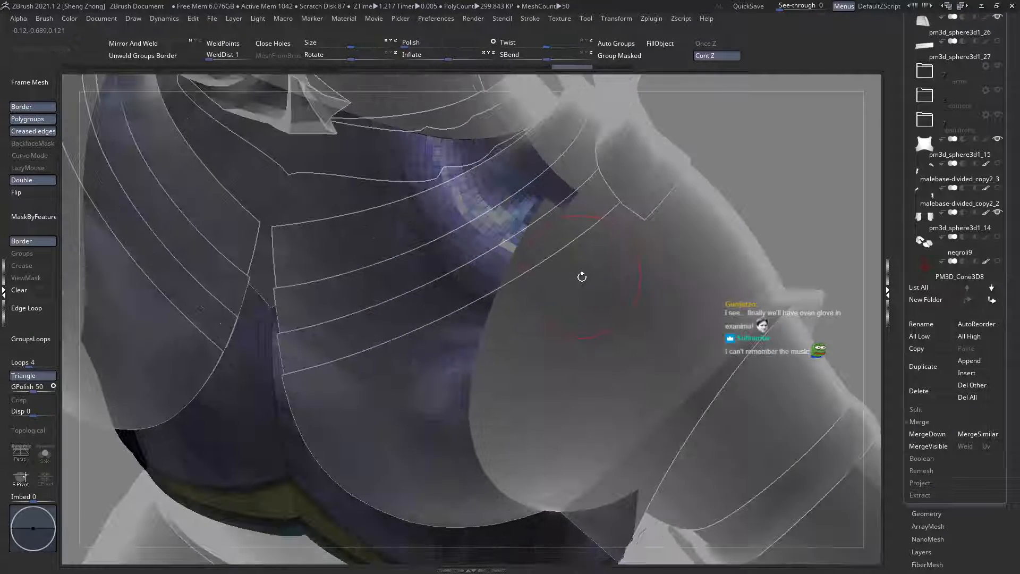
right_click_drag(427, 247, 428, 247)
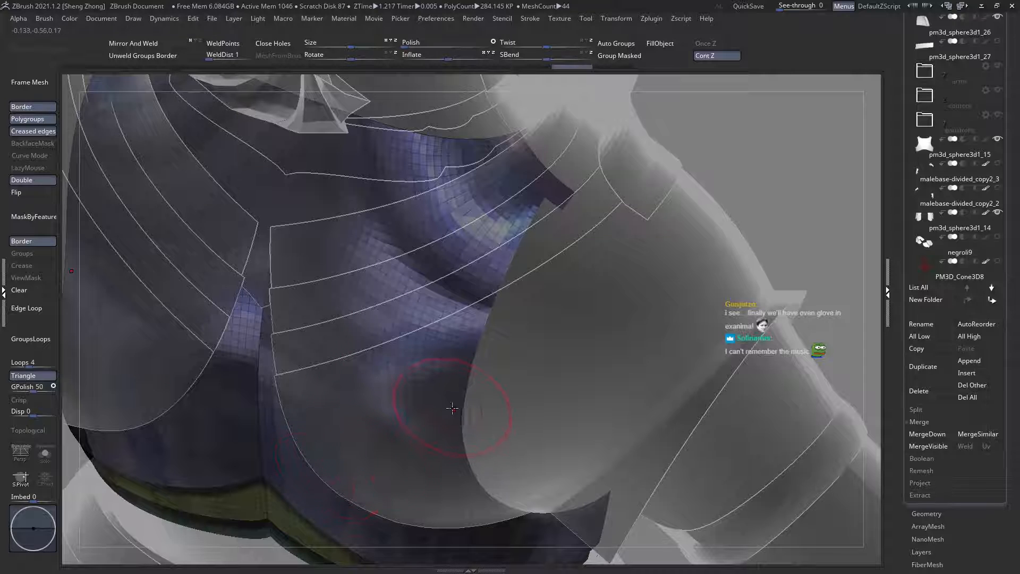
left_click_drag(539, 170, 536, 162, "shift")
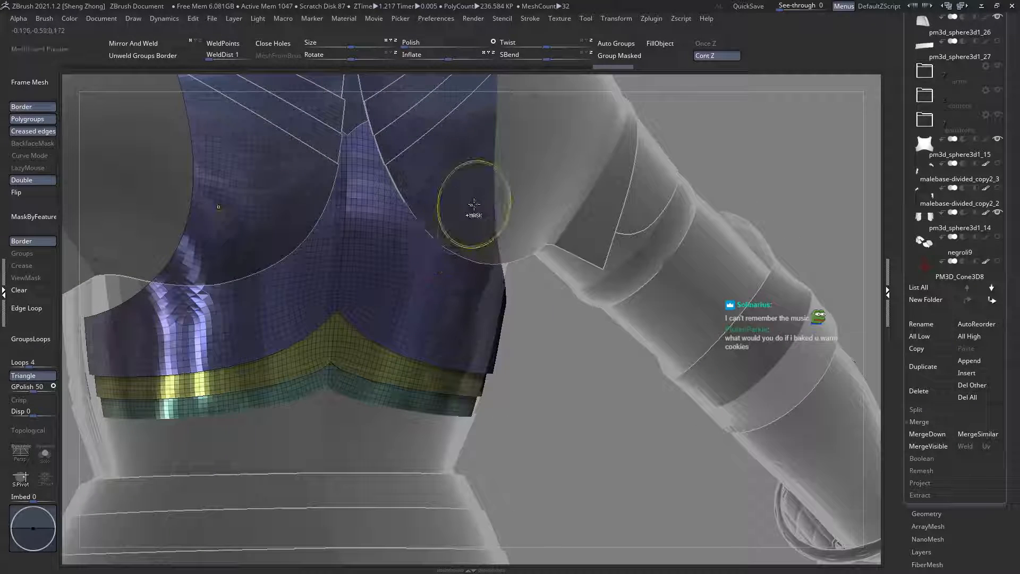
Step: Slice the backplate and its waist strips along a curve from the right-hand armhole edge down to the lowest strip's edge
right_click_drag(474, 205, 466, 204)
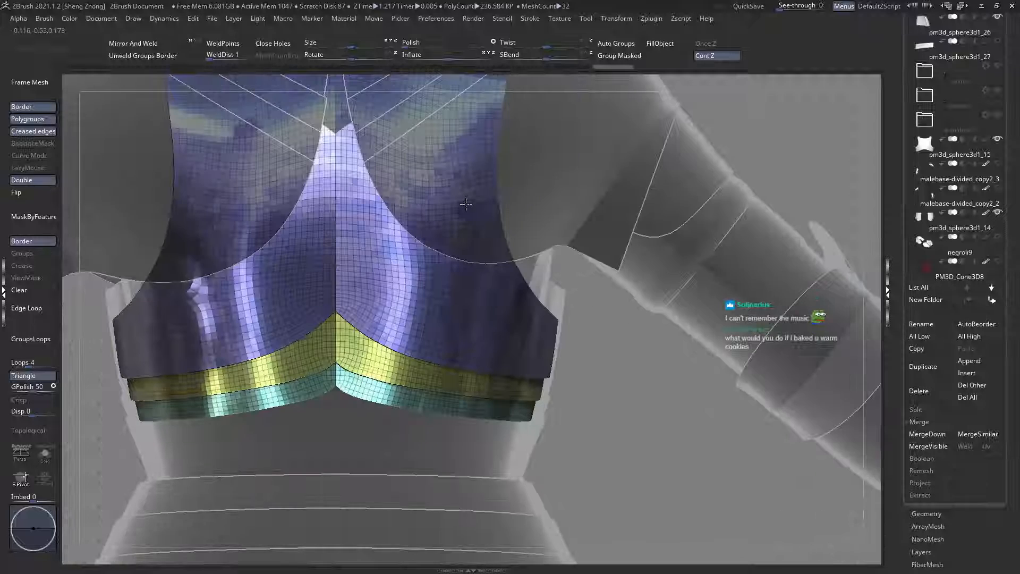
left_click_drag(581, 110, 498, 158, "ctrl+shift")
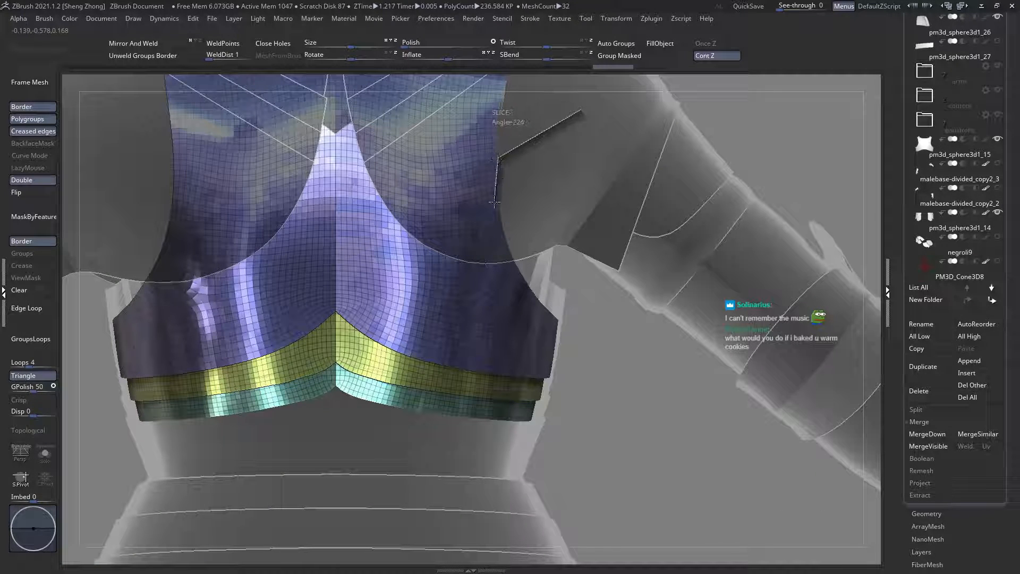
left_click_drag(494, 202, 494, 172, "ctrl+shift")
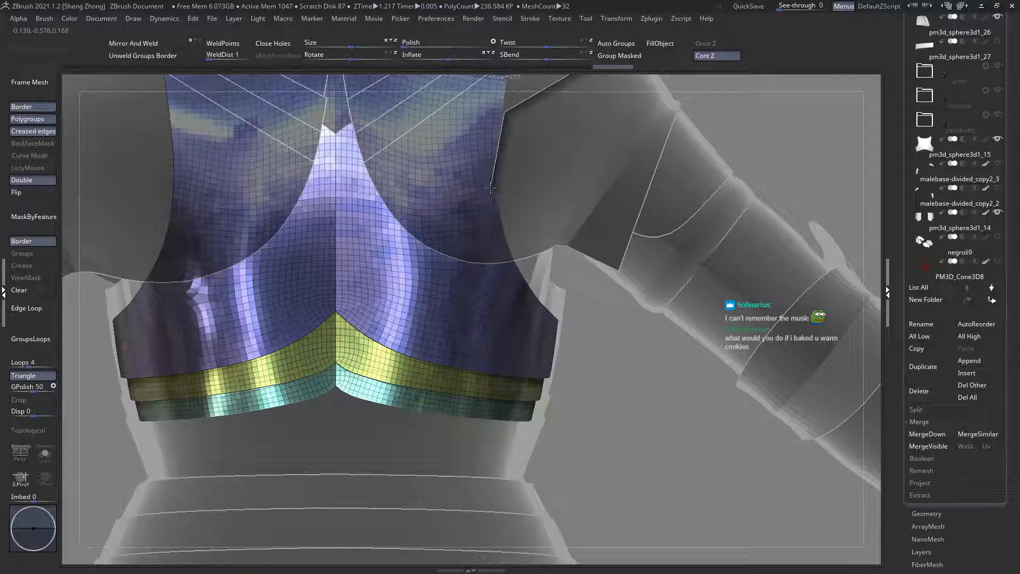
left_click_drag(490, 187, 394, 410, "ctrl+shift")
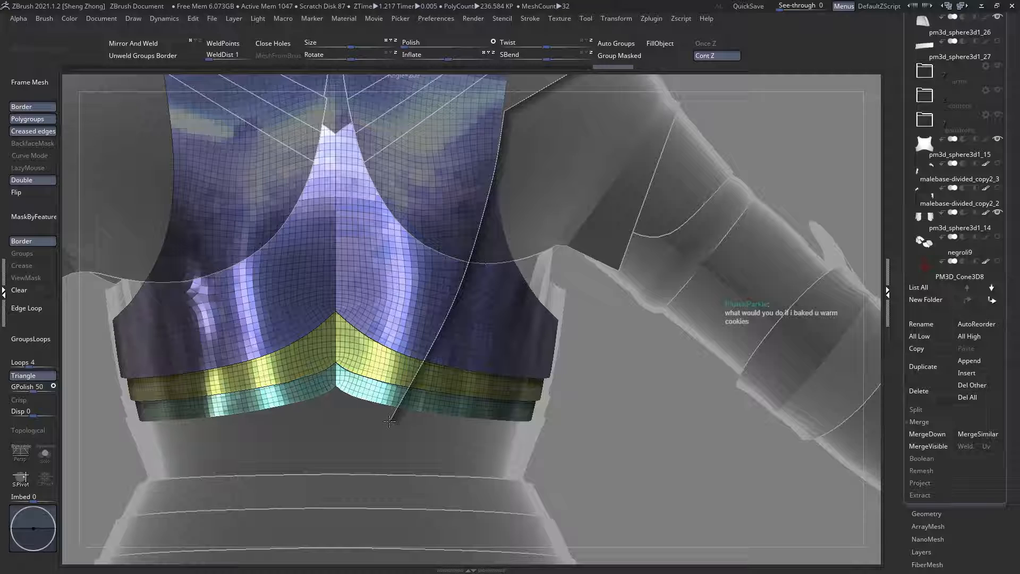
mouse_move(389, 421)
left_mouse_down("ctrl+shift")
mouse_move(392, 394)
mouse_move(379, 416)
left_mouse_up("ctrl+shift")
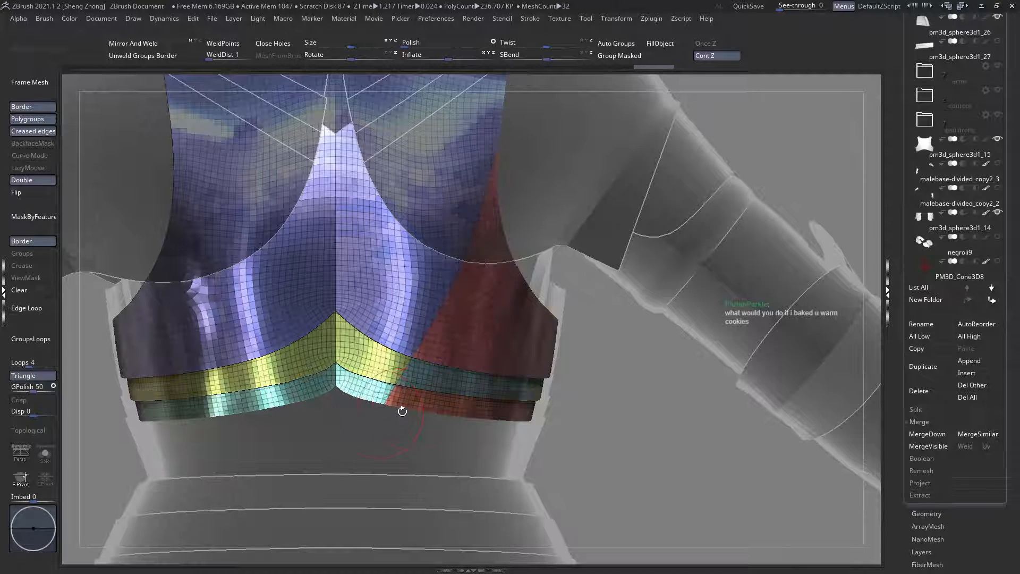
Step: Try another slice from the waist strips up through the newly cut side panel and undo it
mouse_move(443, 394)
right_mouse_down("alt")
mouse_move(401, 318)
mouse_move(423, 318)
mouse_move(436, 377)
right_mouse_up("alt")
left_click_drag(437, 371, 553, 192, "ctrl+shift")
right_click_drag(559, 188, 506, 204, "shift")
key("ctrl+z")
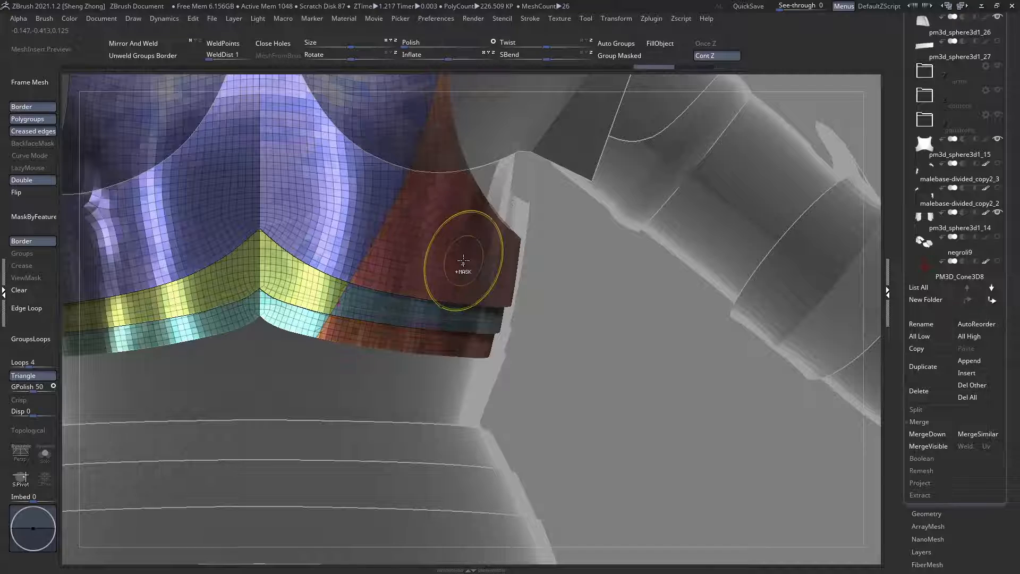
Step: Examine the newly sliced side panel from behind, in overview and close up
left_click_drag(506, 133, 296, 335, "ctrl+shift")
mouse_move(332, 330)
right_mouse_down("ctrl")
mouse_move(351, 238)
mouse_move(385, 312)
right_mouse_up("ctrl")
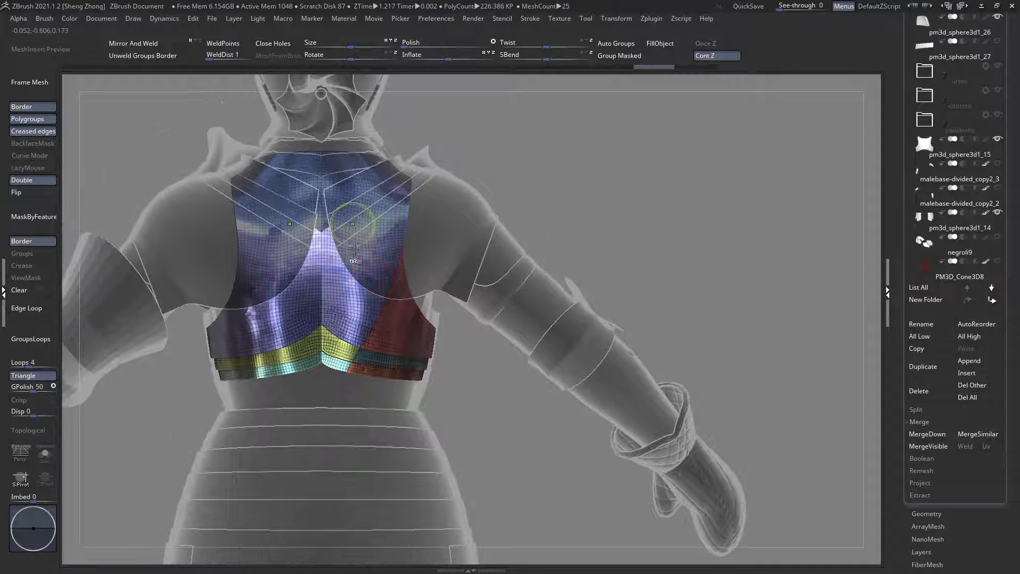
right_click_drag(358, 222, 364, 263, "ctrl")
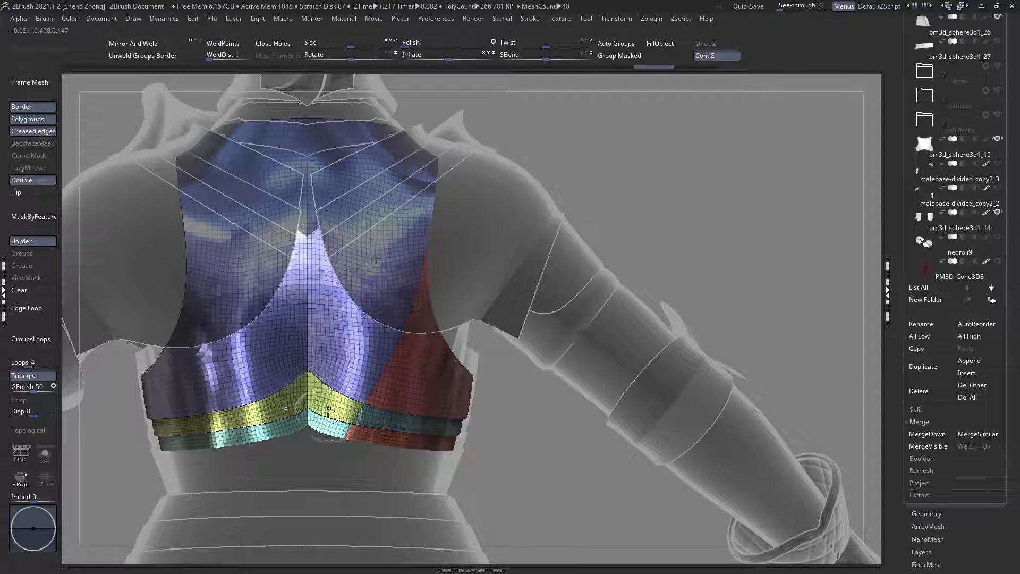
right_click_drag(330, 425, 308, 319, "alt")
right_click_drag(393, 325, 405, 366, "ctrl")
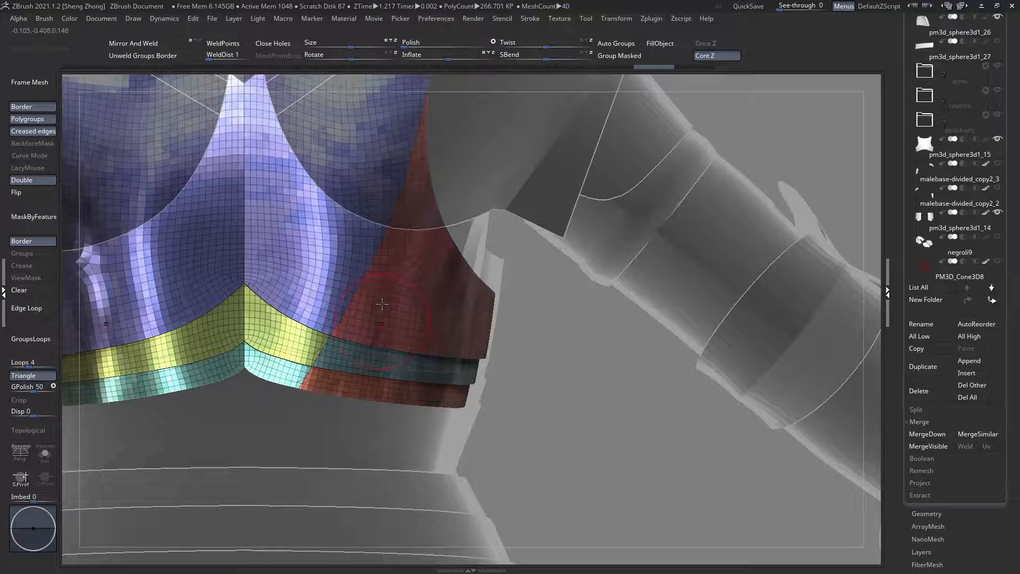
right_click_drag(382, 304, 384, 286, "alt")
right_click_drag(315, 389, 301, 395)
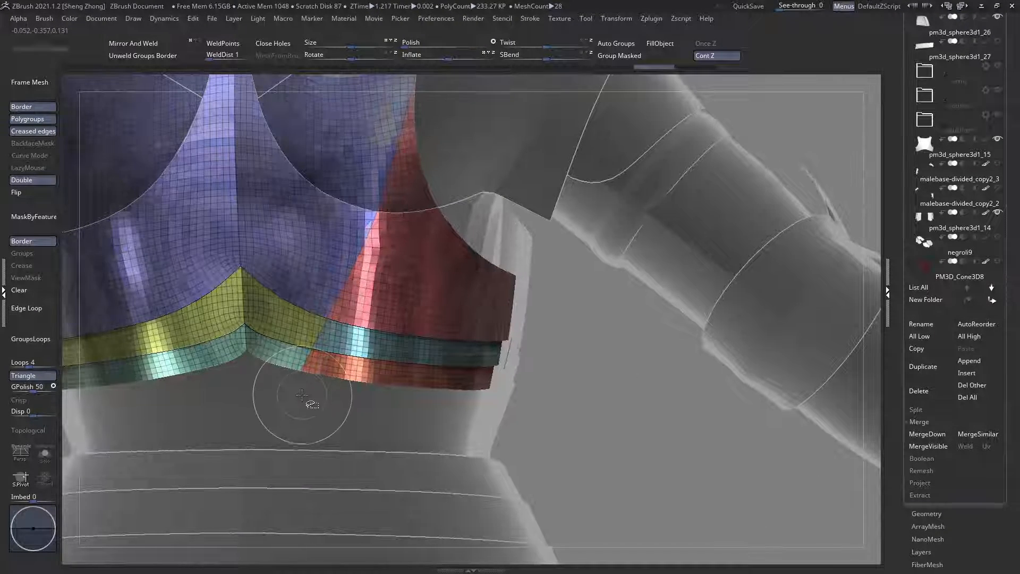
Step: Try to slice the red side panel from the lowest strip's edge up to the backplate's outer corner
left_click_drag(307, 396, 507, 291, "ctrl+shift")
right_click_drag(507, 291, 518, 264, "ctrl")
left_click_drag(519, 251, 448, 311, "ctrl+shift")
left_click_drag(402, 390, 419, 291, "ctrl+shift")
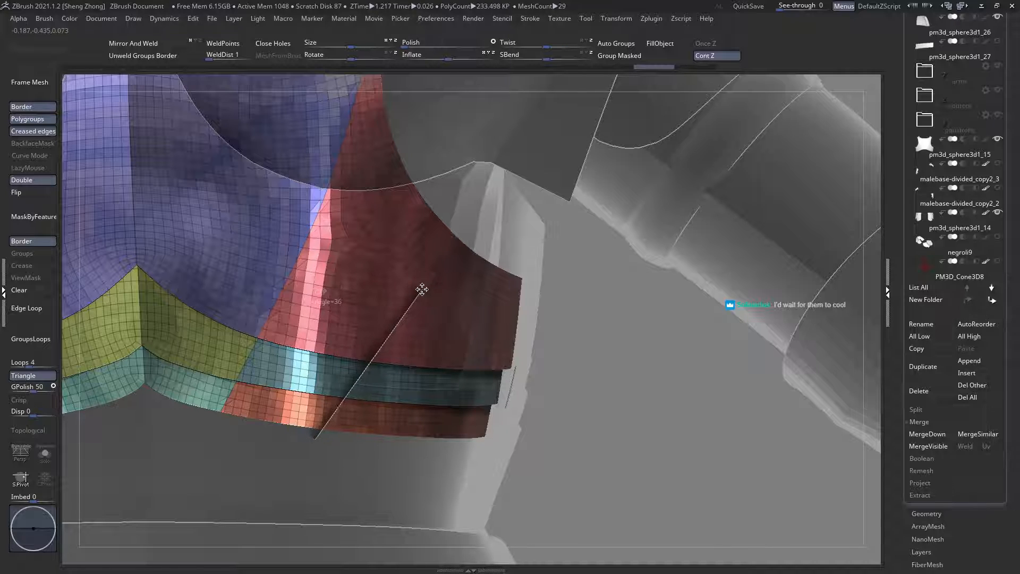
left_click_drag(430, 290, 534, 278, "ctrl+shift")
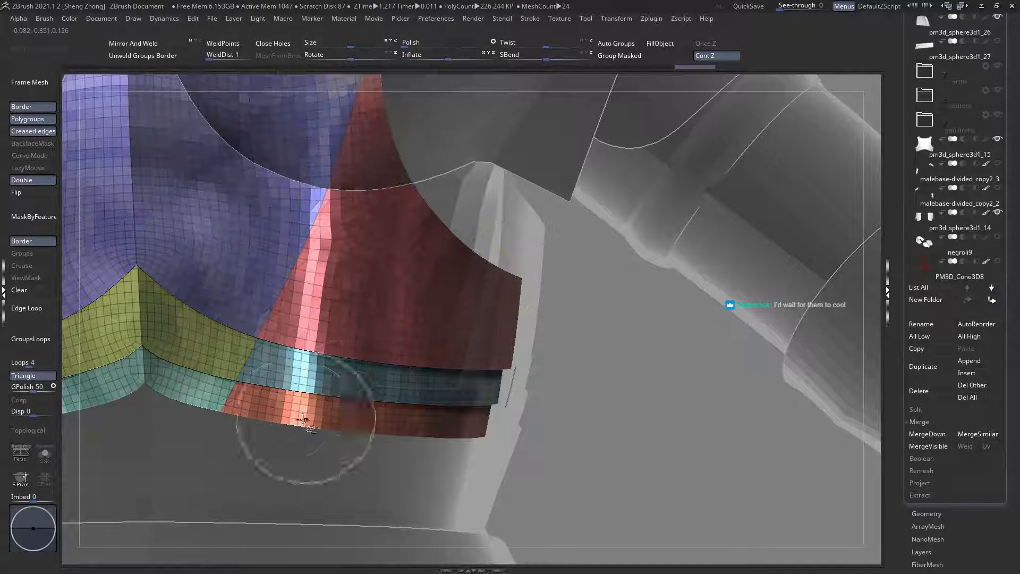
left_click_drag(289, 441, 331, 370, "ctrl+shift")
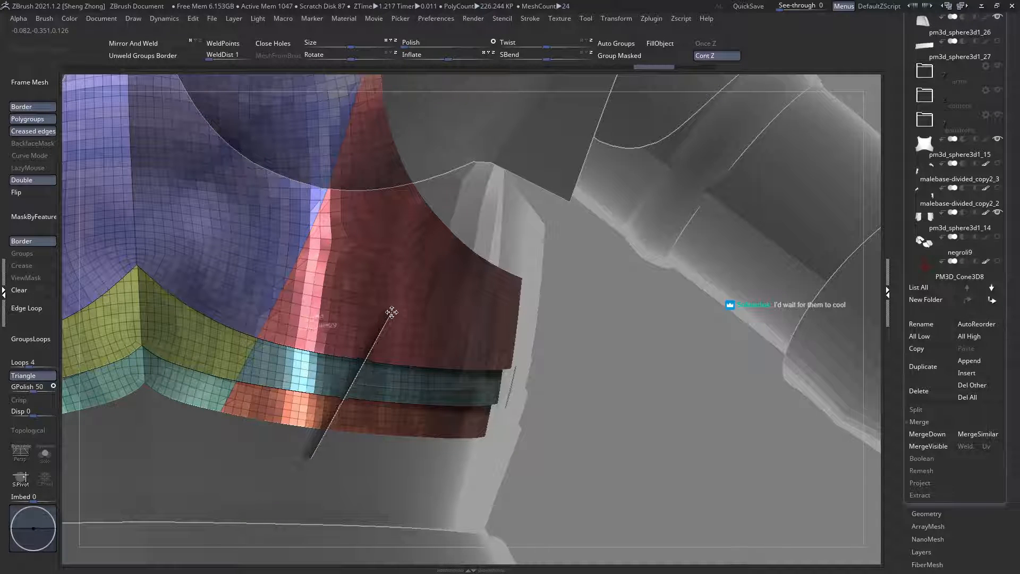
mouse_move(391, 312)
left_mouse_down("ctrl+shift")
mouse_move(480, 273)
mouse_move(499, 276)
left_mouse_up("ctrl+shift")
Step: Slice the red side panel along an arc from the lowest strip's edge to the outer corner below the armhole
left_click_drag(310, 451, 344, 409, "ctrl+shift")
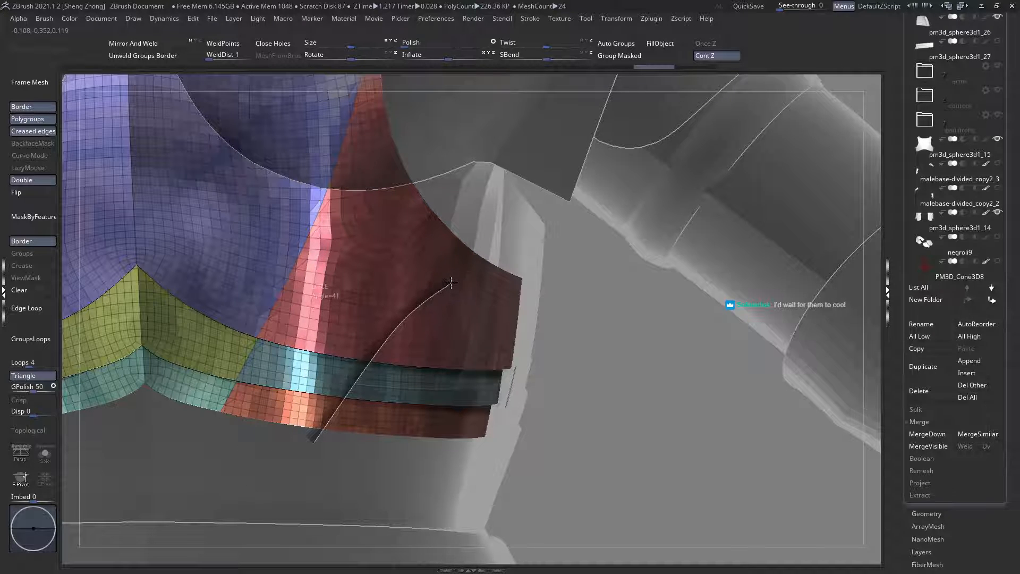
mouse_move(510, 272)
left_mouse_down("ctrl+shift")
mouse_move(605, 289)
mouse_move(579, 272)
mouse_move(573, 289)
left_mouse_up("ctrl+shift")
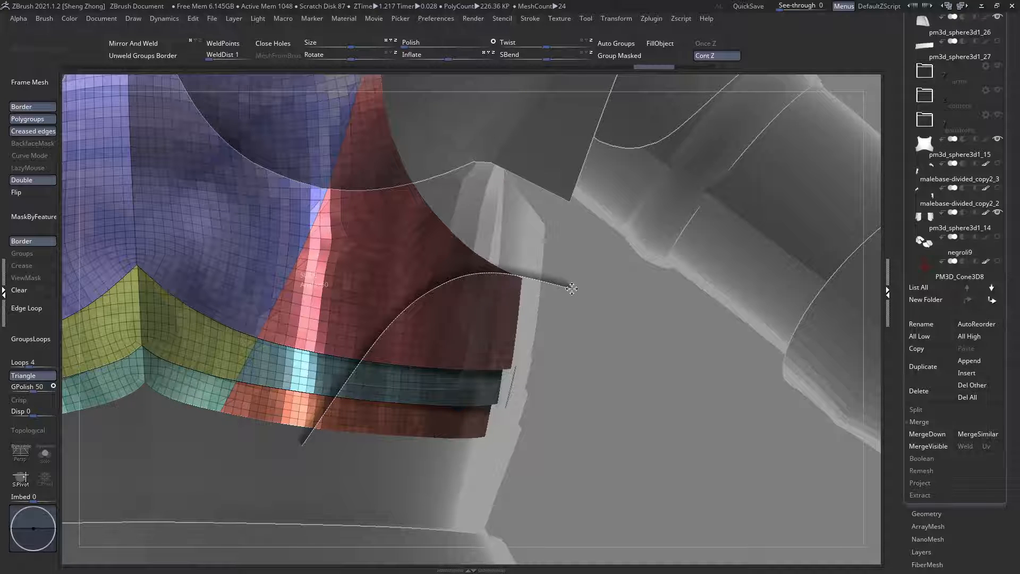
left_click_drag(572, 288, 571, 289, "ctrl+shift")
Step: Slice the panel between the first cut and the arc along a diagonal from the armhole to the lowest strip's edge
right_click_drag(521, 310, 444, 265, "ctrl")
right_click_drag(442, 183, 453, 233, "ctrl")
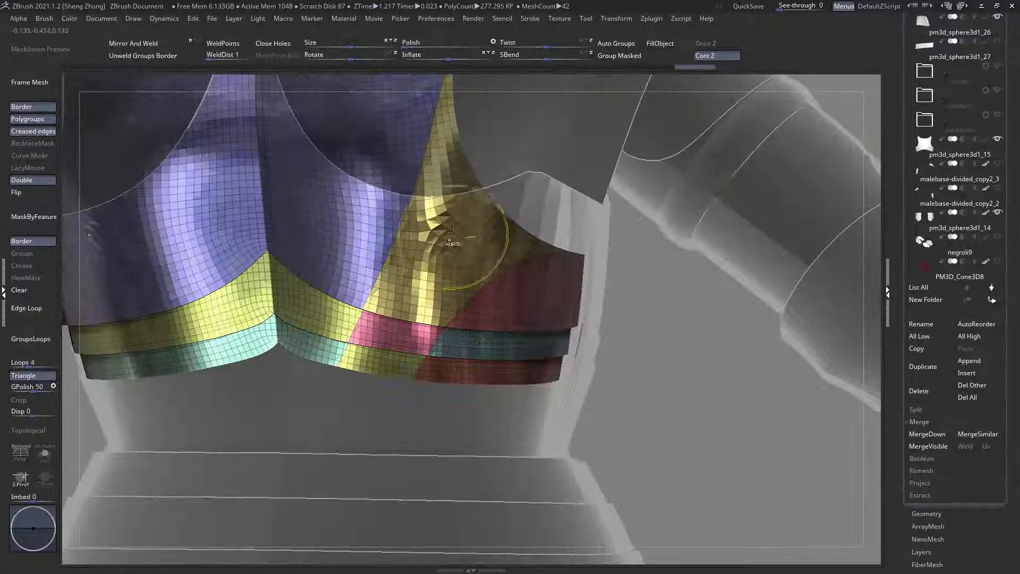
mouse_move(498, 181)
left_mouse_down("ctrl+shift")
mouse_move(349, 388)
mouse_move(372, 372)
left_mouse_up("ctrl+shift")
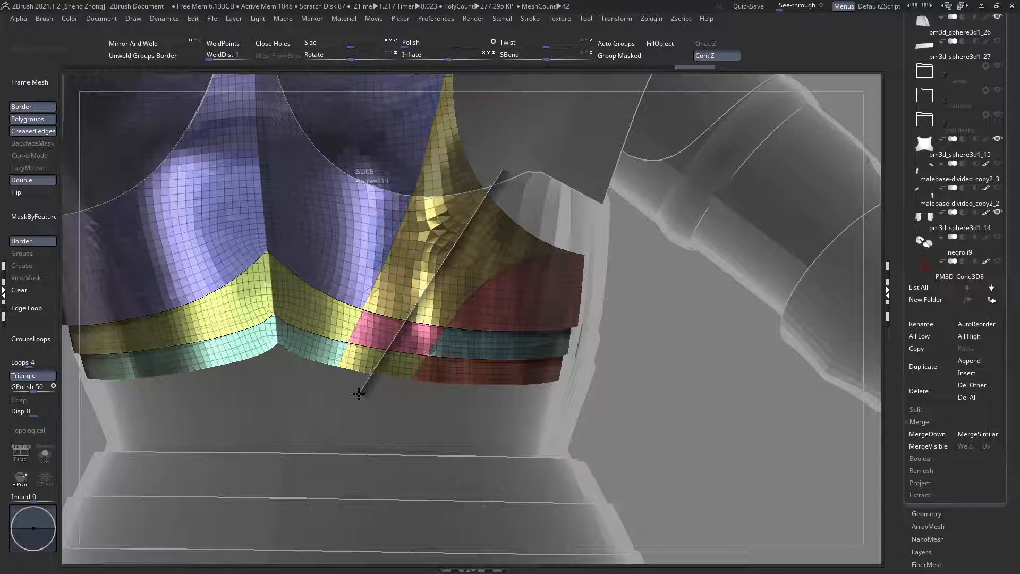
left_click_drag(359, 393, 360, 394, "ctrl+shift")
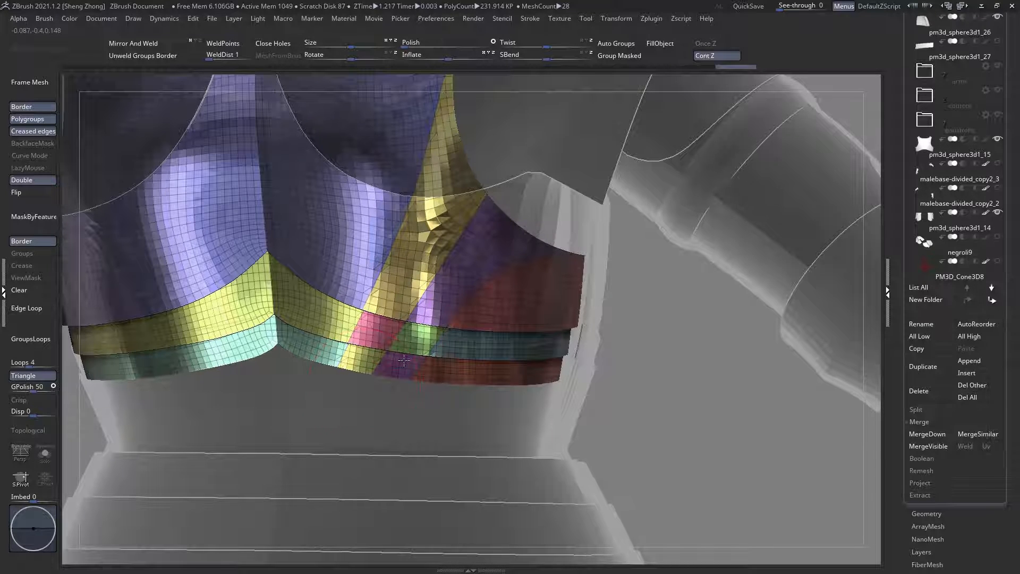
Step: Slice the yellow side panel along a diagonal from the upper armhole edge down to the lowest strip's edge
mouse_move(409, 261)
right_mouse_down("alt")
mouse_move(425, 300)
mouse_move(498, 301)
mouse_move(119, 157)
mouse_move(119, 139)
right_mouse_up("alt")
right_click_drag(563, 282, 494, 340)
mouse_move(490, 285)
right_mouse_down()
mouse_move(514, 281)
mouse_move(508, 340)
mouse_move(444, 243)
mouse_move(412, 251)
mouse_move(433, 248)
mouse_move(471, 287)
right_mouse_up()
mouse_move(468, 338)
right_mouse_down("ctrl")
mouse_move(476, 366)
mouse_move(449, 352)
right_mouse_up("ctrl")
mouse_move(559, 109)
left_mouse_down("ctrl+shift")
mouse_move(509, 136)
mouse_move(470, 202)
mouse_move(476, 212)
left_mouse_up("ctrl+shift")
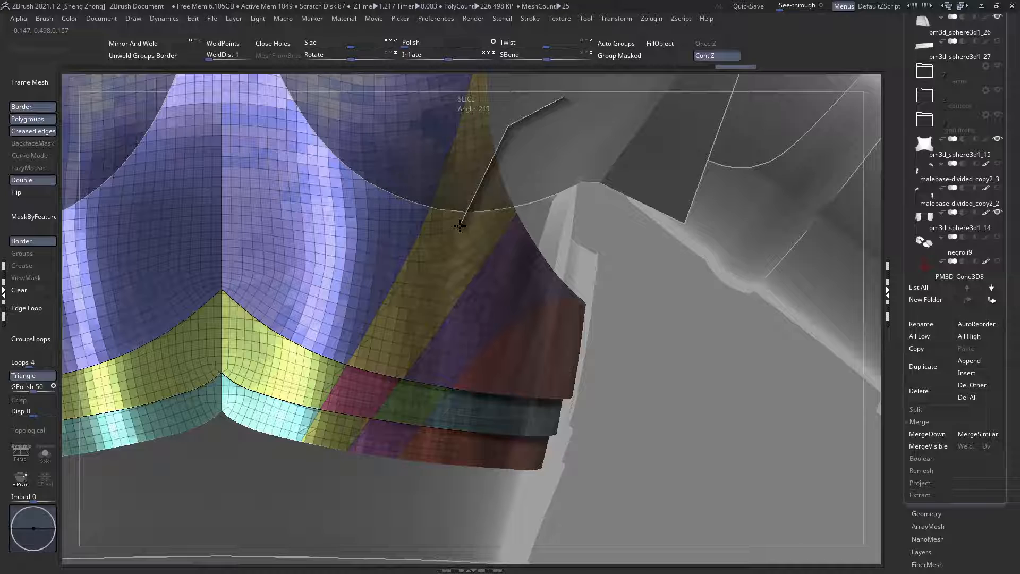
left_click_drag(461, 227, 313, 459, "ctrl+shift")
Step: Slice the purple side panel diagonally from the armhole edge toward the lowest strip's edge, replacing an undone first cut
mouse_move(335, 413)
right_mouse_down("ctrl")
mouse_move(338, 371)
mouse_move(392, 407)
mouse_move(412, 446)
right_mouse_up("ctrl")
mouse_move(523, 231)
left_mouse_down("ctrl+shift")
mouse_move(460, 292)
mouse_move(434, 294)
mouse_move(464, 289)
mouse_move(393, 368)
mouse_move(349, 455)
left_mouse_up("ctrl+shift")
key("ctrl+z")
right_click_drag(397, 407, 382, 404)
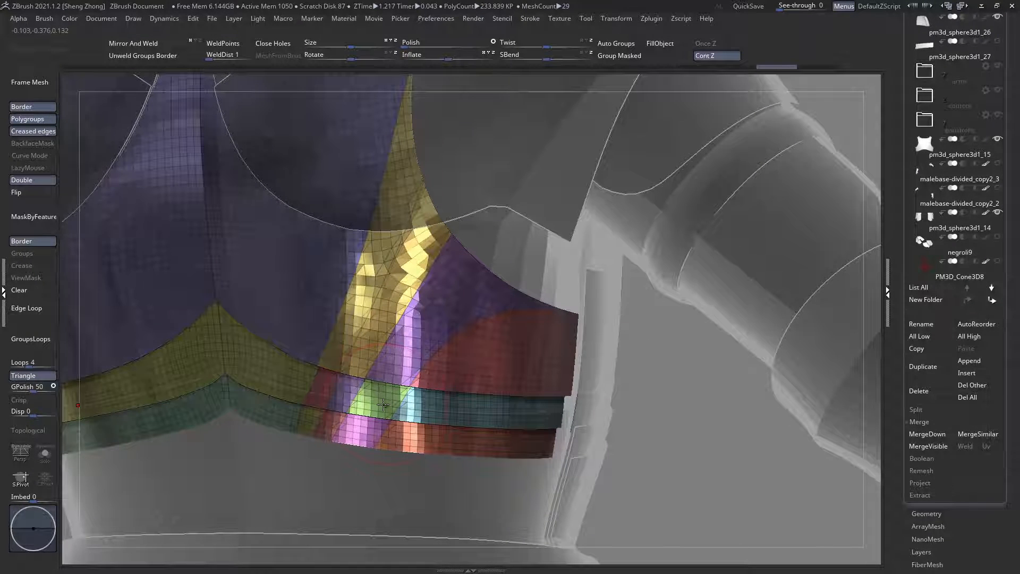
left_click_drag(532, 233, 488, 261, "ctrl+shift")
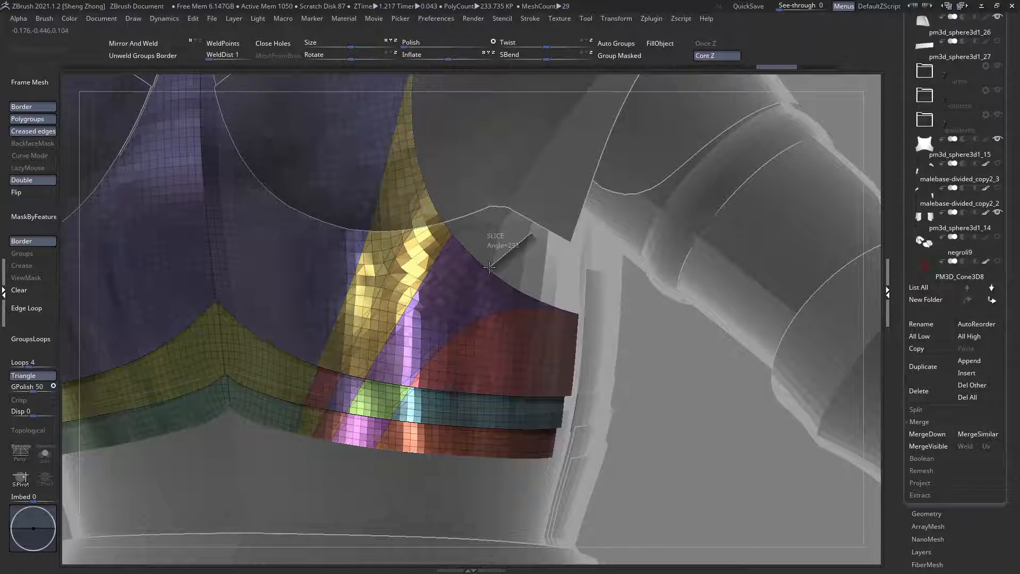
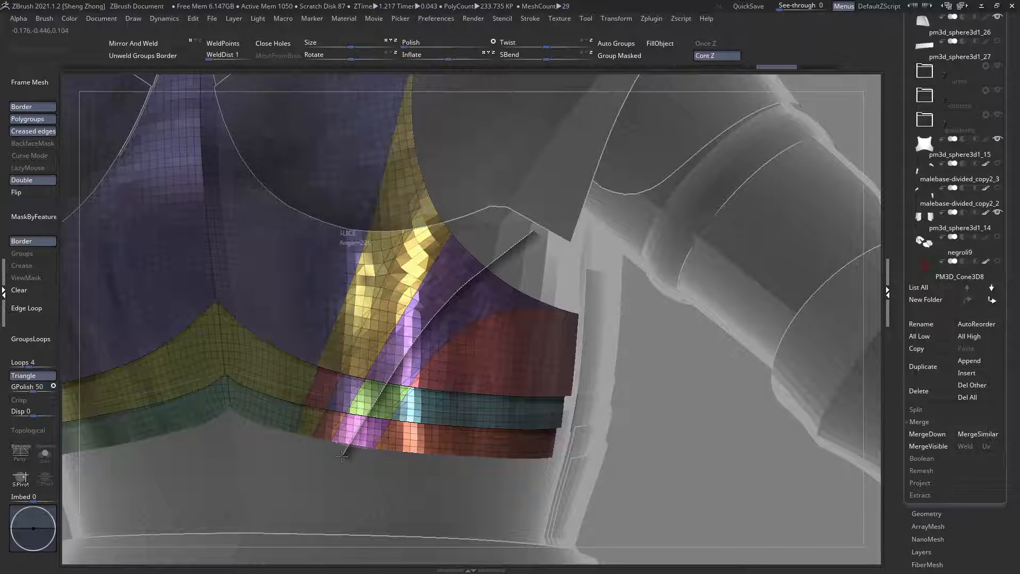
Step: Slice a curved polygroup boundary from the armhole down to the lower edge of the back plate
left_click_drag(344, 460, 348, 452, "ctrl+shift")
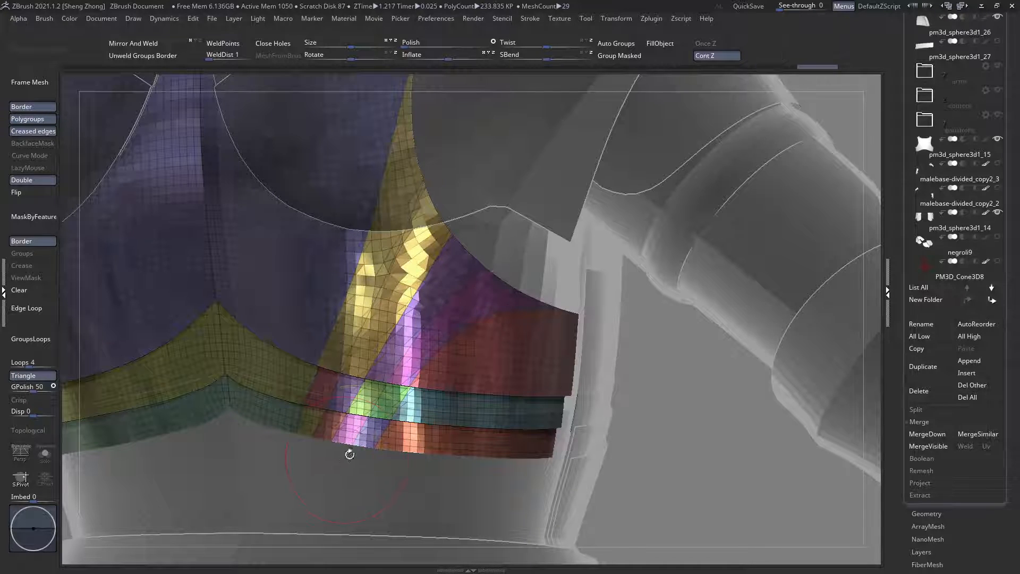
key("f")
left_click_drag(406, 407, 406, 378, "alt")
right_click_drag(407, 325, 406, 316)
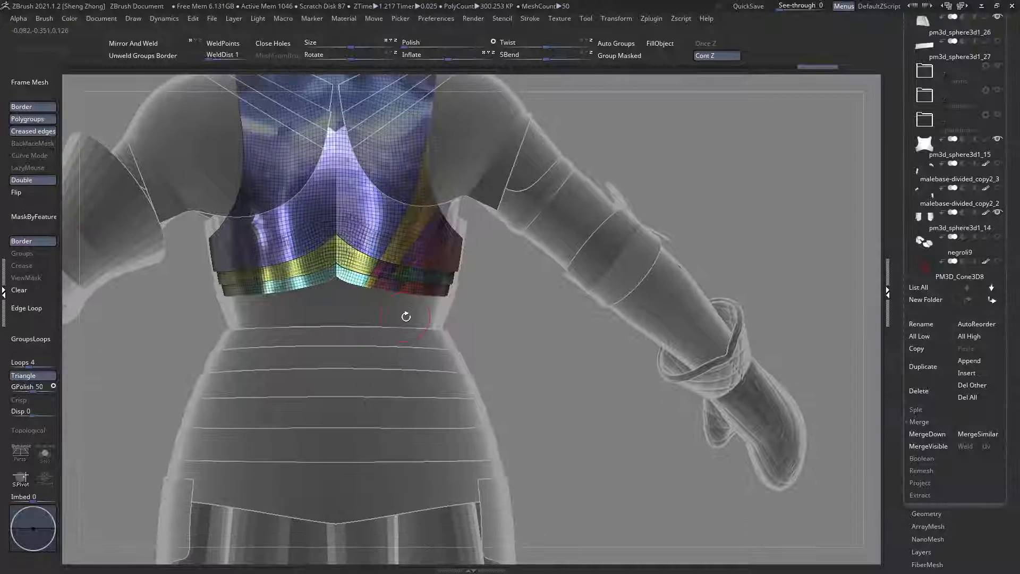
left_click_drag(405, 316, 387, 318)
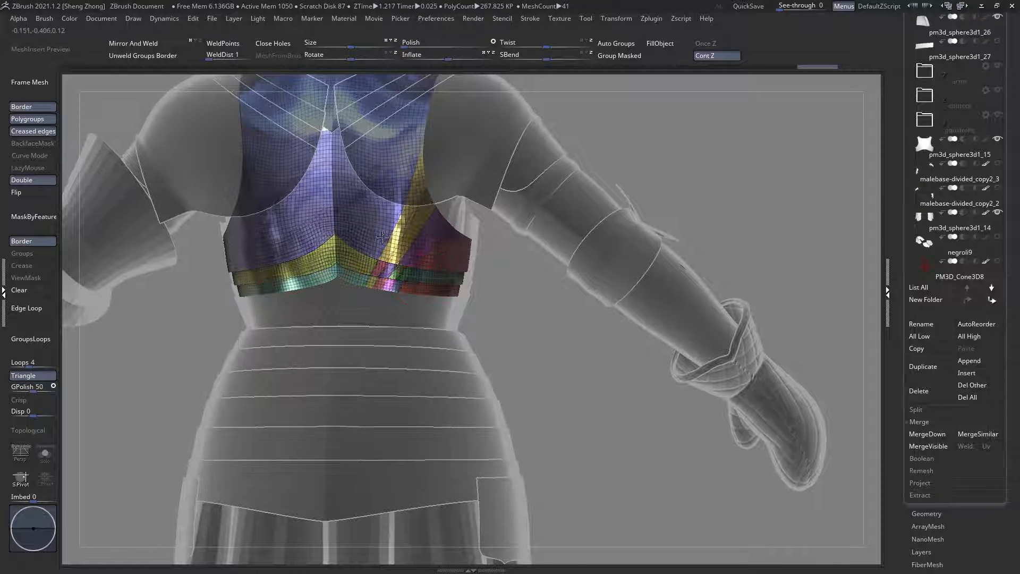
Step: Slice a separate border band polygroup along the armhole edge of the back plate
left_click_drag(472, 338, 452, 247, "alt")
right_click_drag(447, 224, 507, 291, "ctrl")
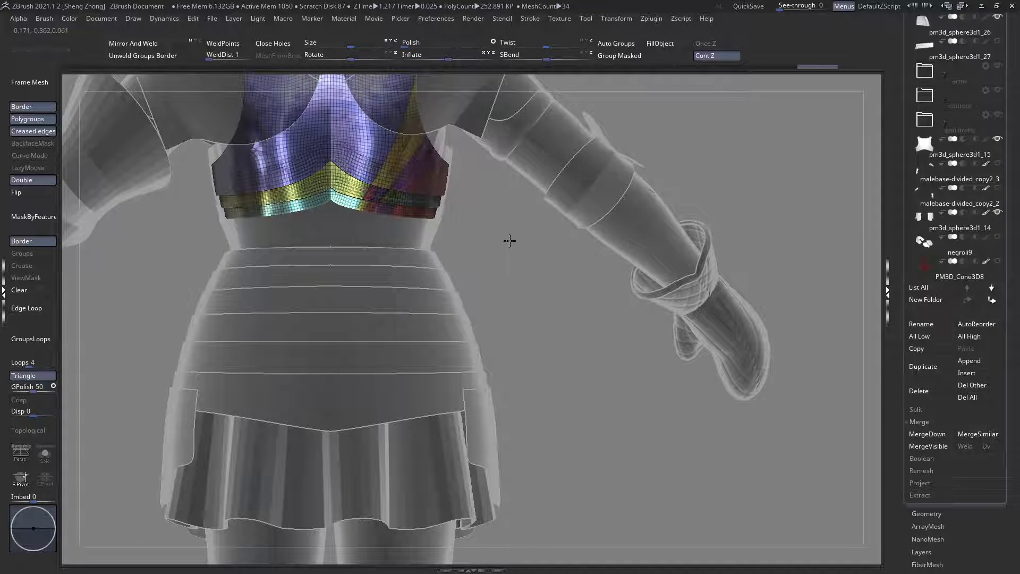
mouse_move(390, 171)
right_mouse_down()
mouse_move(396, 274)
mouse_move(446, 277)
right_mouse_up()
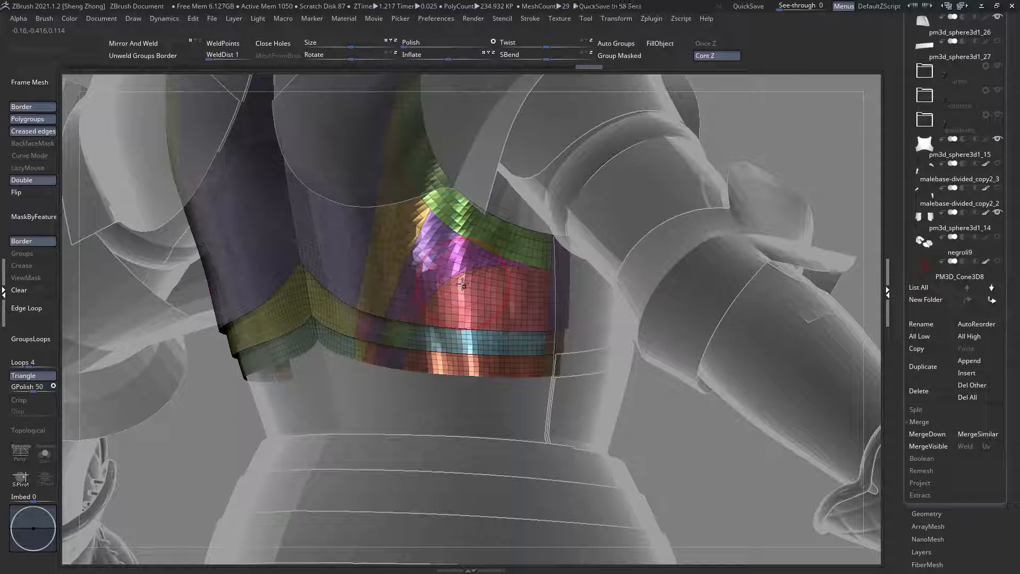
Step: Mirror and weld the sliced back plate so both halves carry the same polygroup pattern
right_click_drag(343, 255, 414, 248)
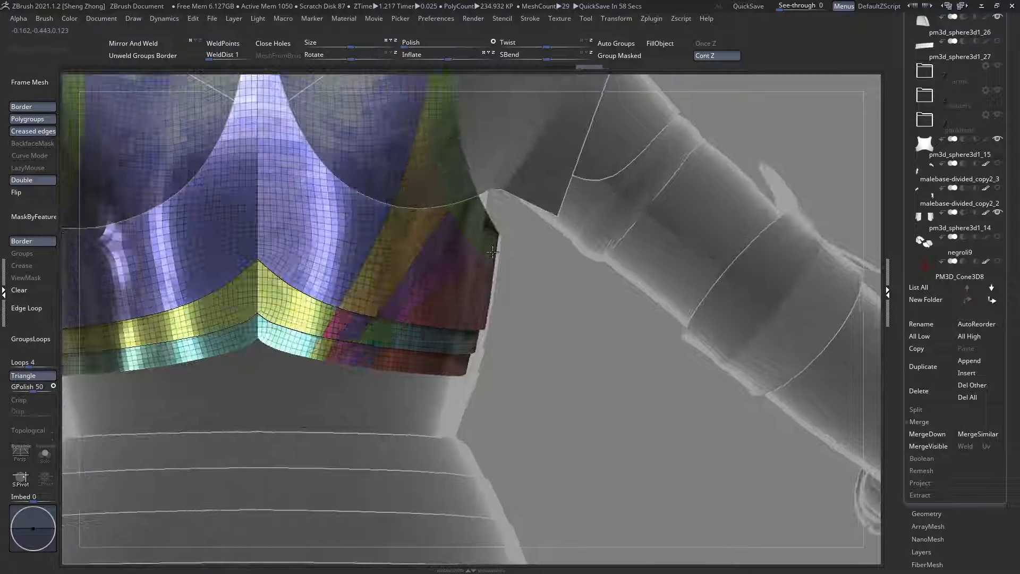
key("f")
left_click(133, 44)
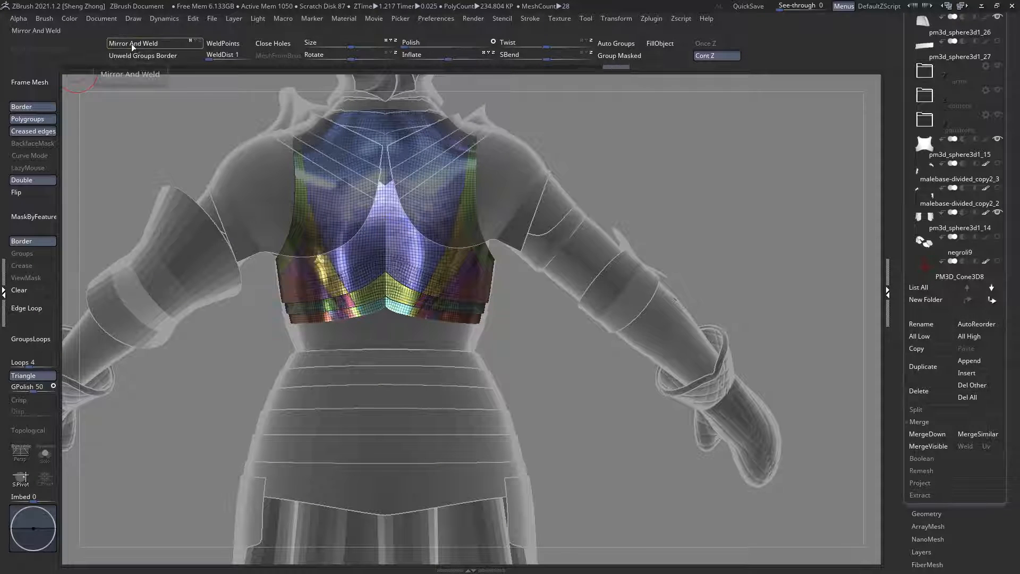
Step: Examine the mirrored panel pattern up close and on the whole armour with the other parts shown solid
right_click_drag(437, 311, 469, 299, "alt")
right_click_drag(388, 228, 363, 335, "alt")
mouse_move(363, 334)
right_mouse_down("ctrl")
mouse_move(358, 276)
mouse_move(422, 249)
mouse_move(399, 302)
mouse_move(382, 302)
right_mouse_up("ctrl")
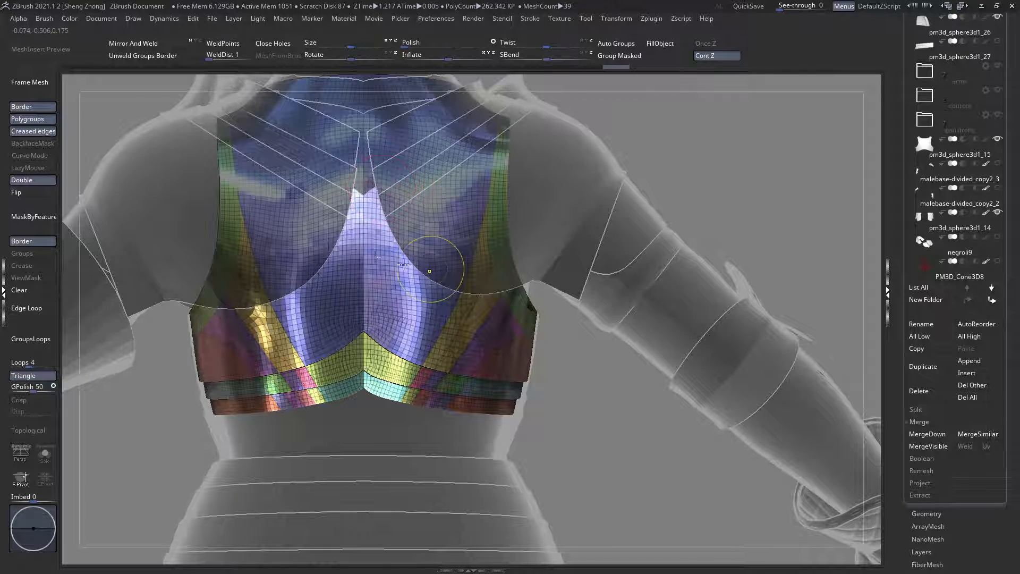
right_click_drag(430, 271, 446, 233, "ctrl")
mouse_move(462, 327)
right_mouse_down("alt")
mouse_move(443, 277)
mouse_move(391, 284)
mouse_move(431, 272)
mouse_move(427, 297)
right_mouse_up("alt")
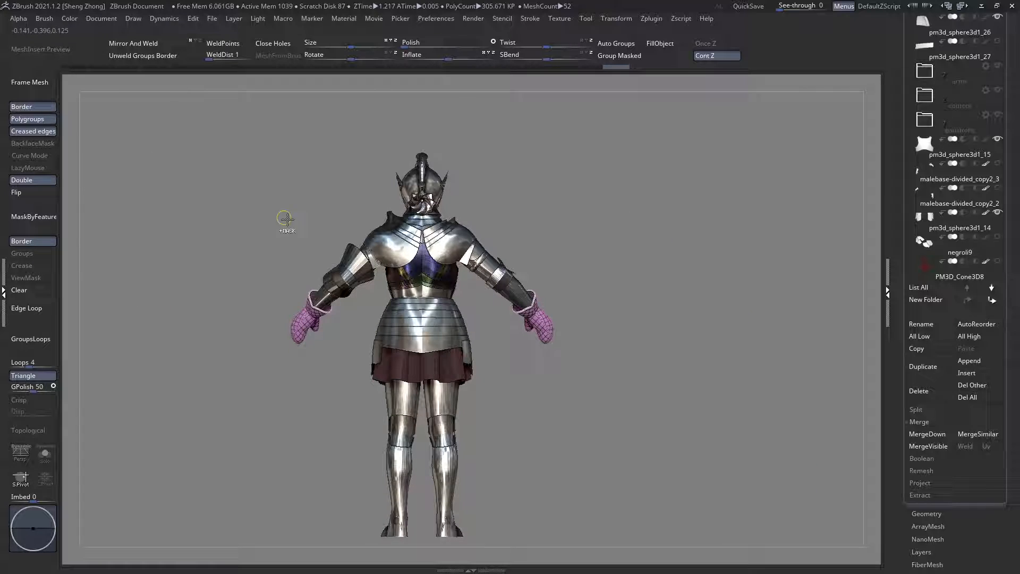
right_click_drag(285, 220, 432, 276)
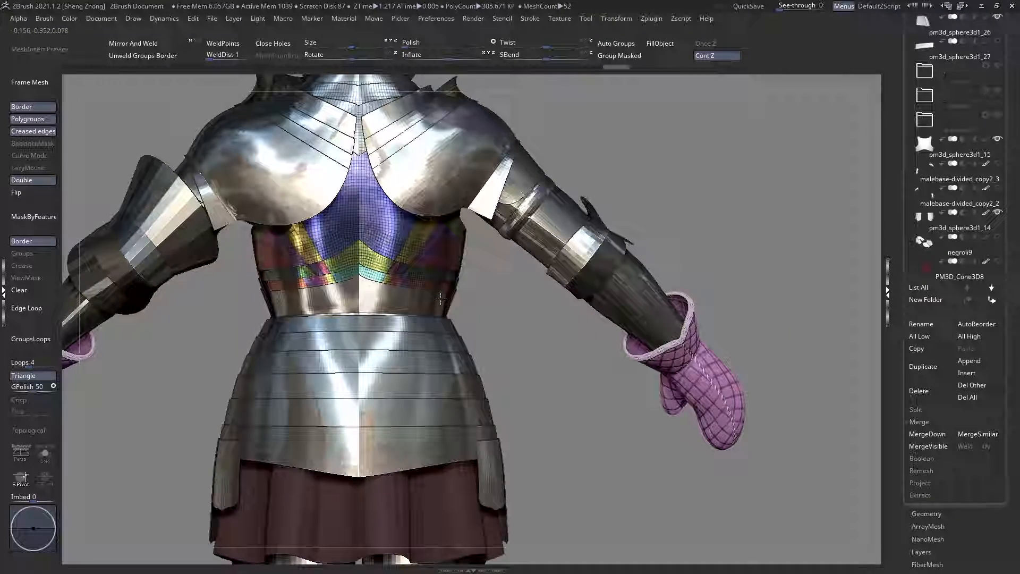
right_click_drag(583, 332, 398, 254)
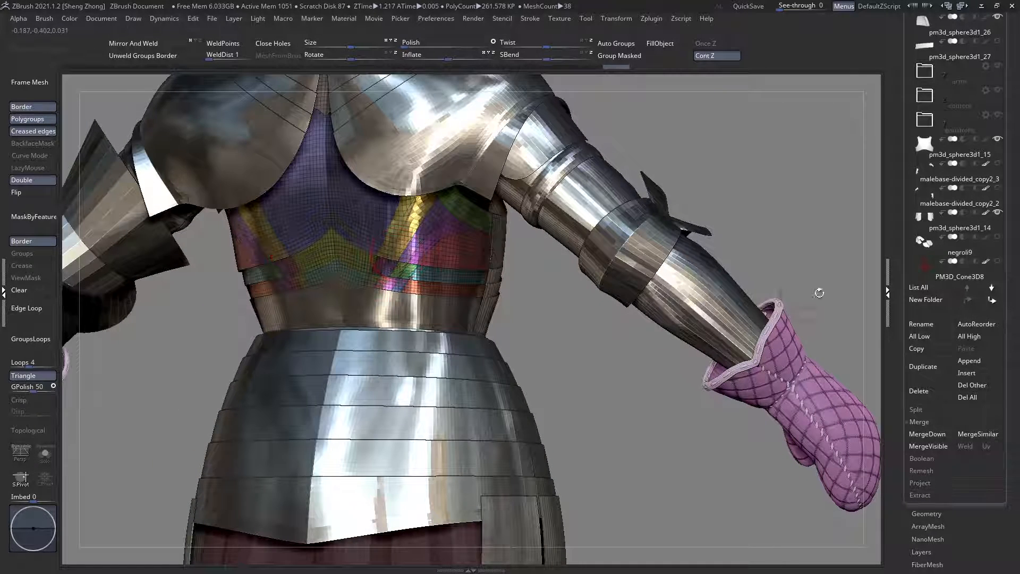
Step: Show the other parts as transparent ghosts, hide the left half of the back plate and delete the hidden geometry
left_click(927, 513)
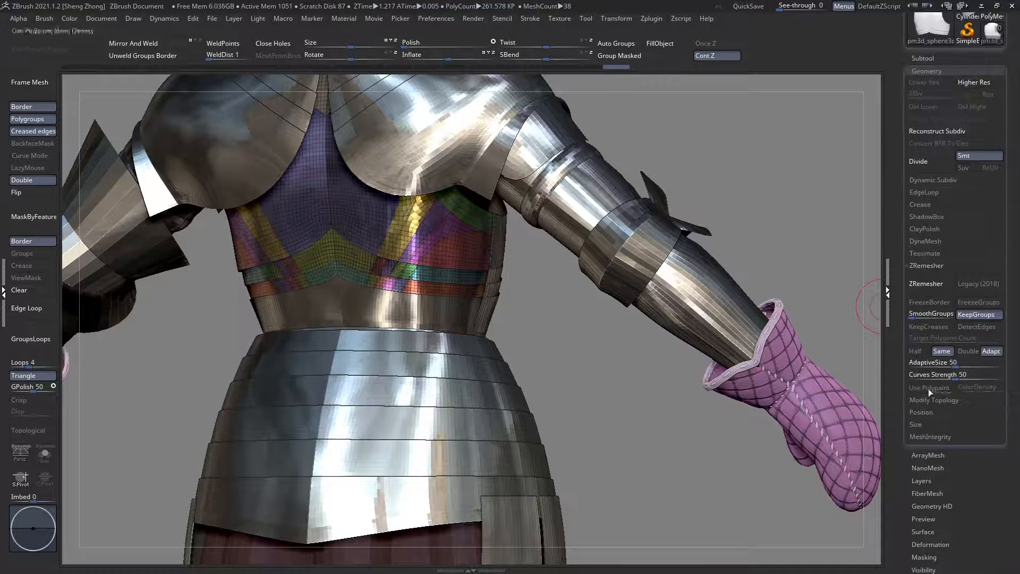
key("shift+t")
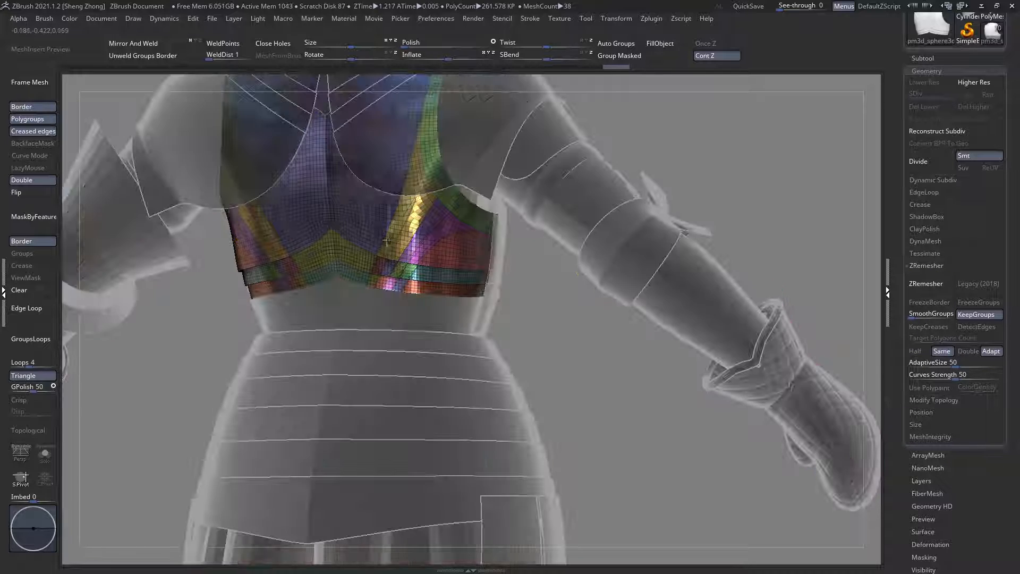
mouse_move(303, 189)
right_mouse_down("shift")
mouse_move(325, 195)
mouse_move(370, 345)
right_mouse_up("shift")
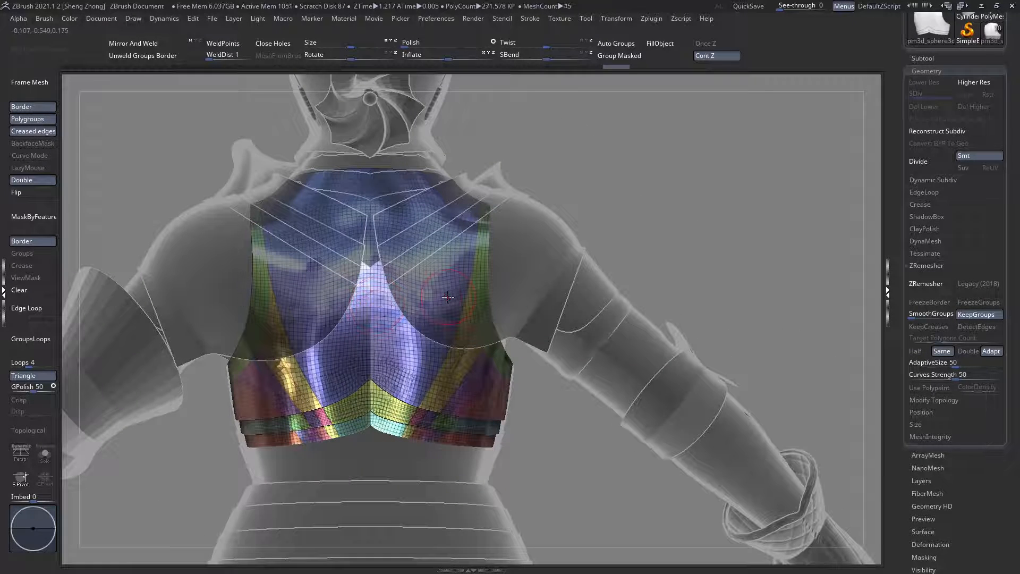
left_click_drag(556, 126, 369, 514, "ctrl+shift")
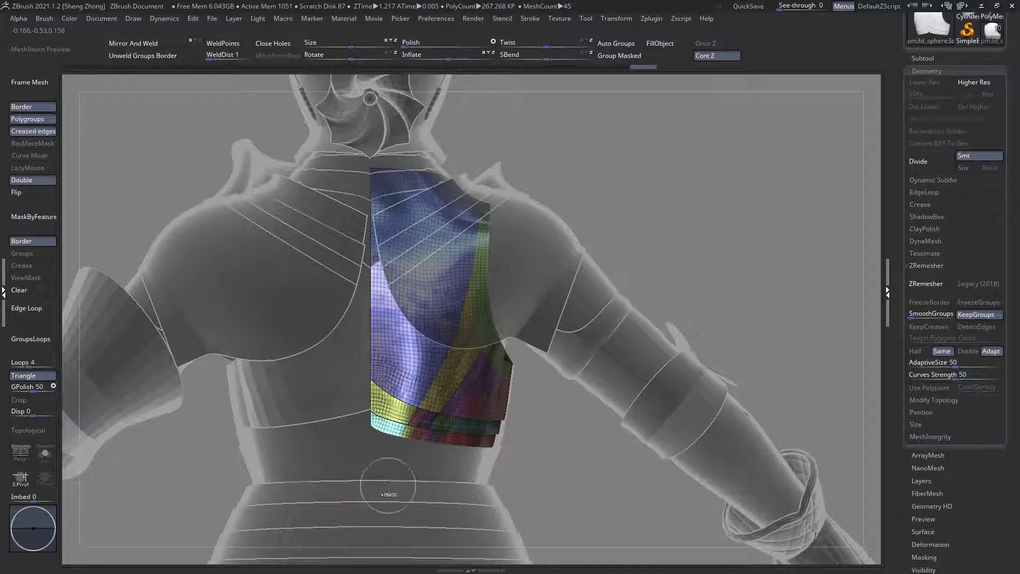
key("Delete")
Step: Try to remesh the remaining half of the back plate with ZRemesher, using KeepGroups and the Same density option
right_click_drag(488, 403, 479, 385, "alt")
right_click_drag(386, 361, 353, 432, "ctrl")
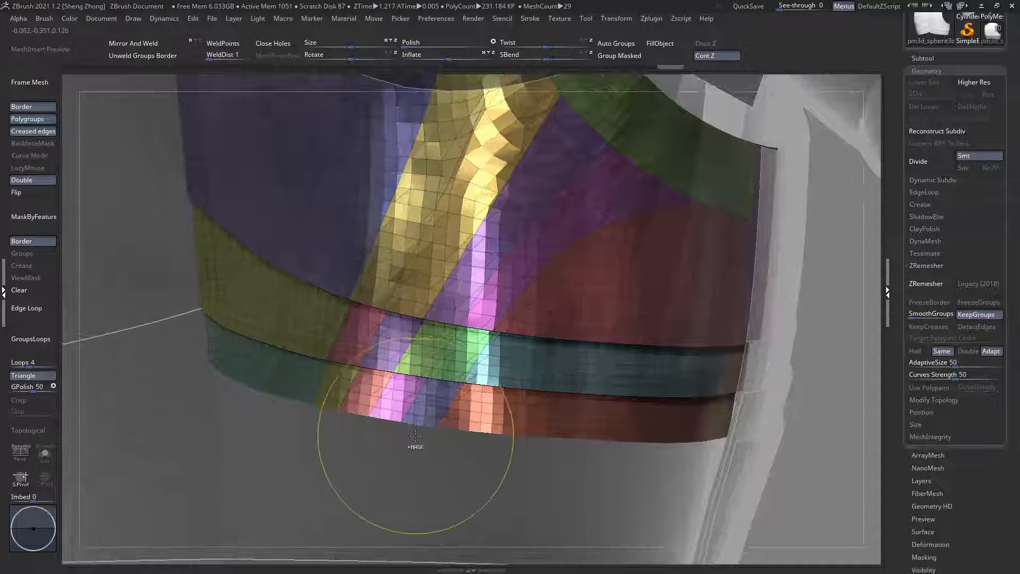
right_click_drag(462, 391, 777, 283, "ctrl")
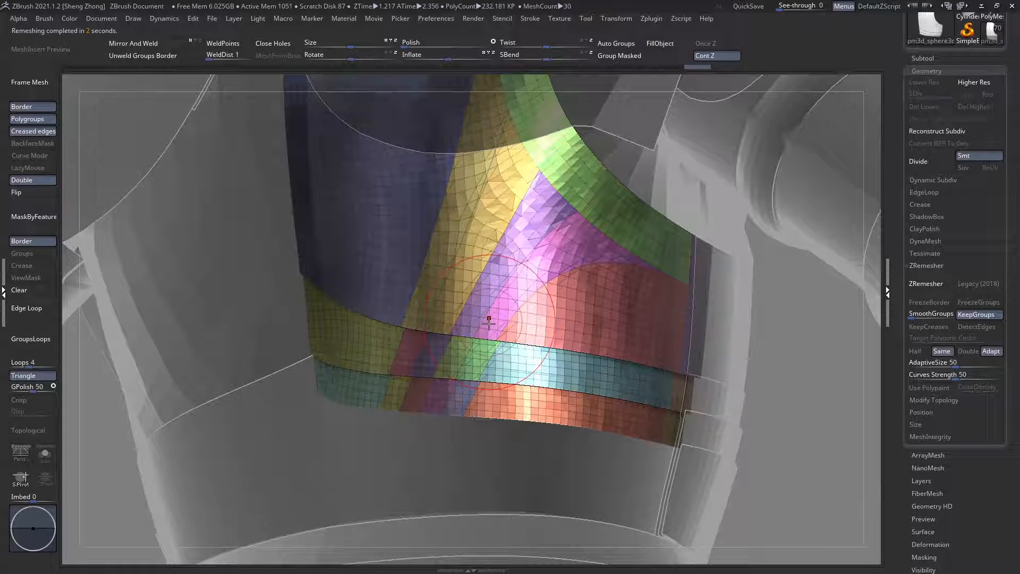
right_click_drag(478, 314, 524, 303)
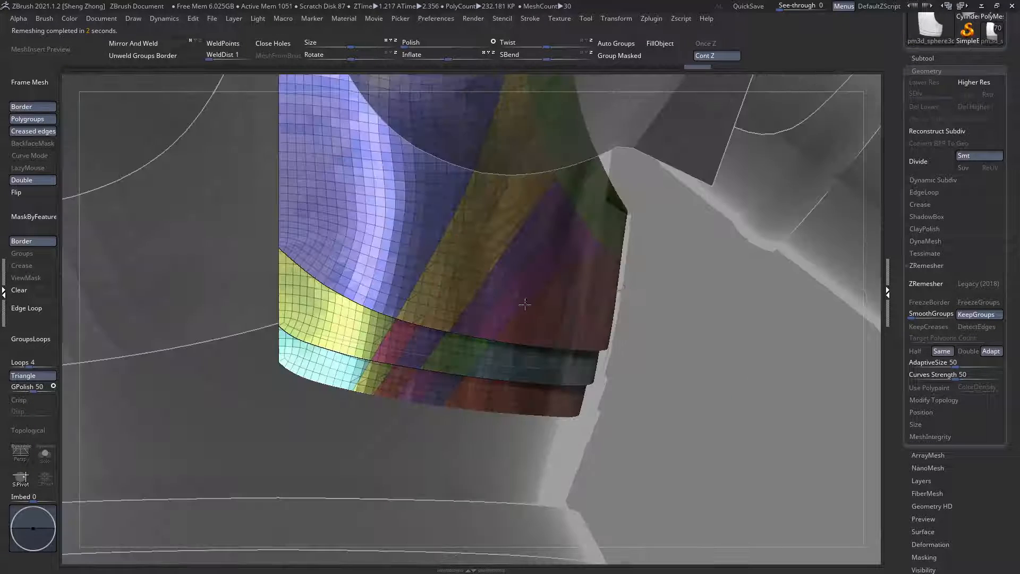
Step: Undo the remesh of the half back plate and expand the subtool list
left_click(937, 59)
right_click_drag(644, 251, 661, 176, "ctrl")
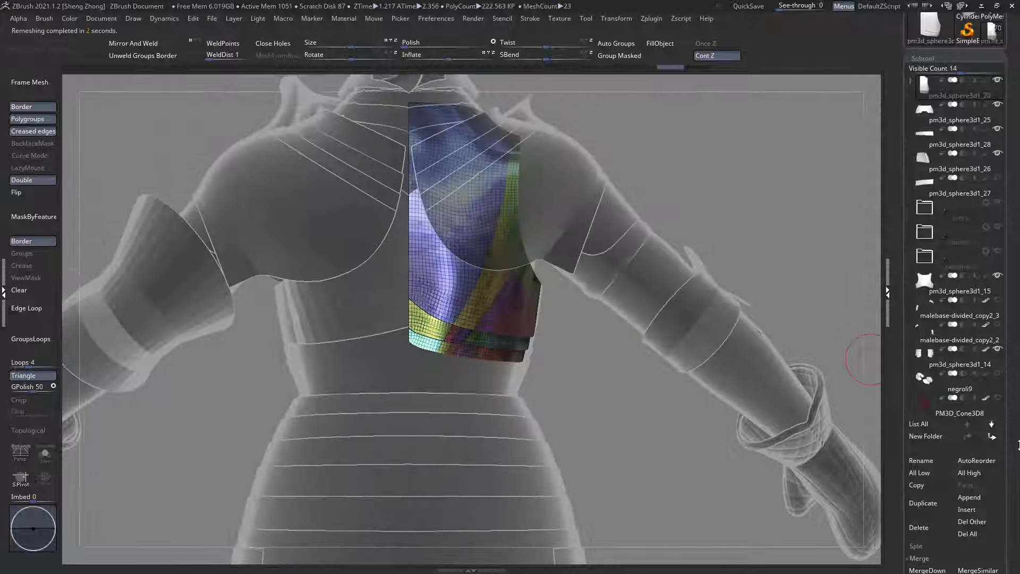
left_click_drag(989, 454, 972, 420)
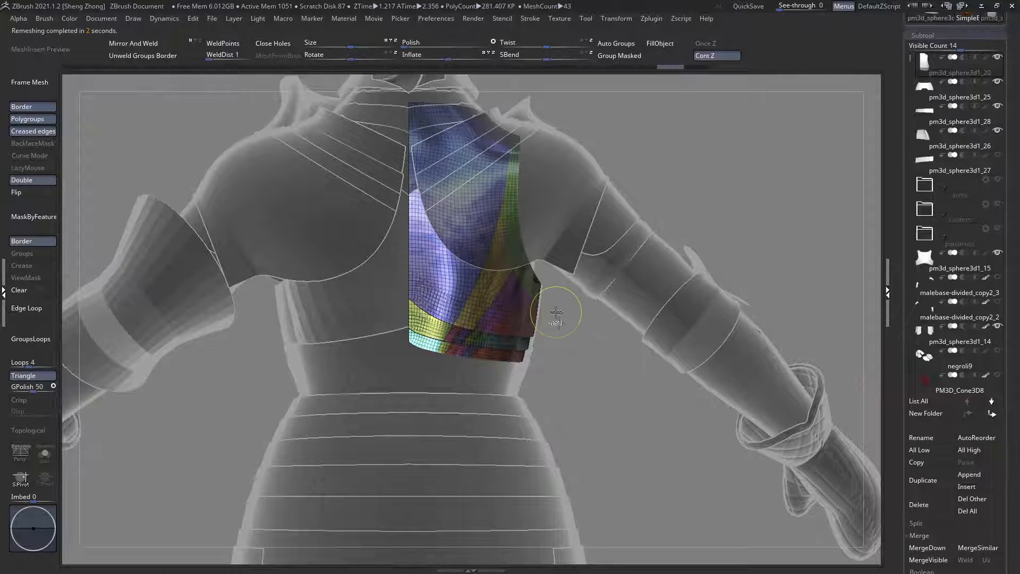
right_click_drag(555, 311, 565, 360, "ctrl")
right_click_drag(441, 367, 469, 375, "ctrl")
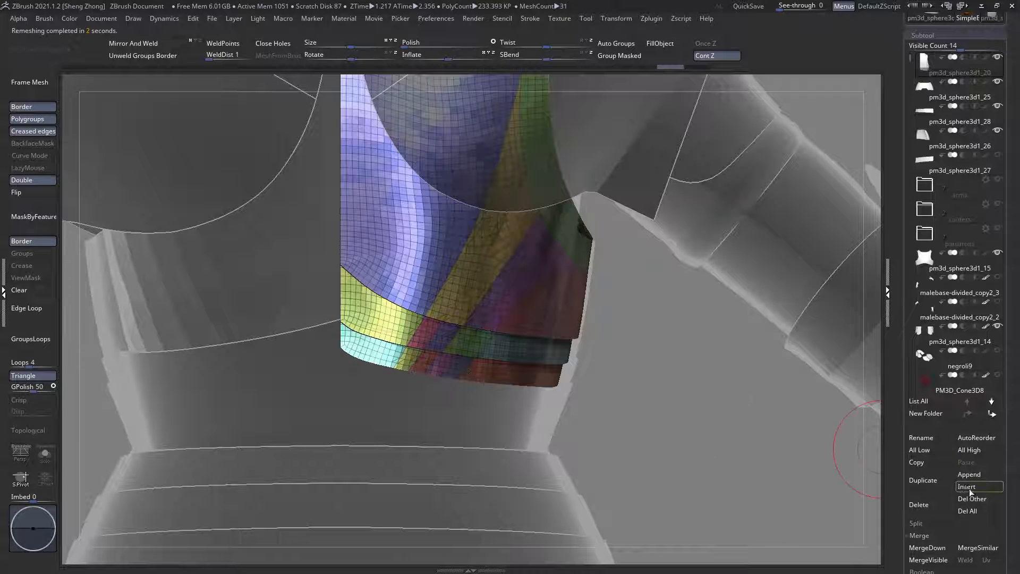
Step: Mask the border edges of the half back plate with MaskByFeature set to Border, and invert the mask
right_click_drag(330, 265, 90, 247)
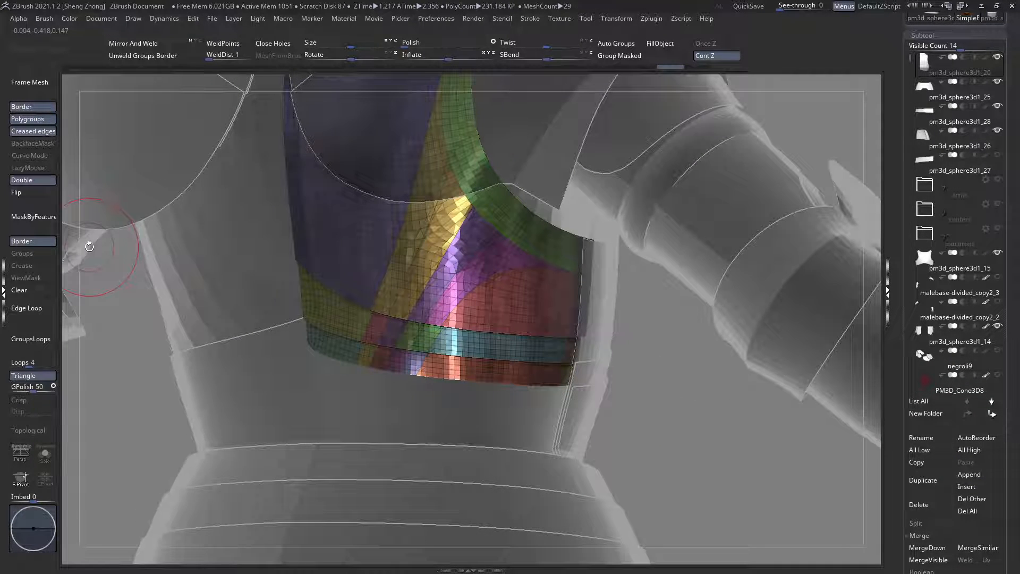
left_click(41, 232)
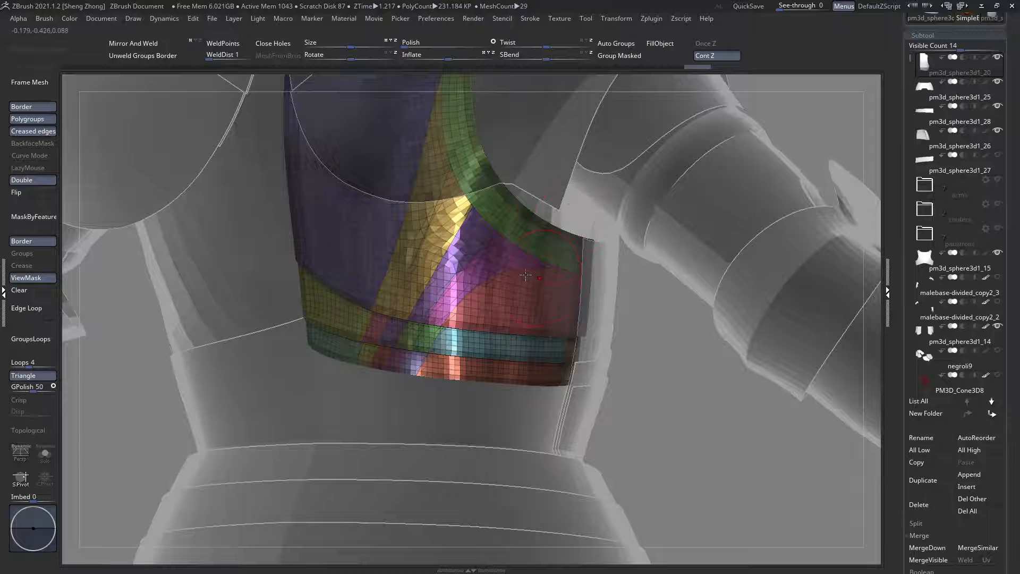
right_click_drag(675, 281, 417, 273)
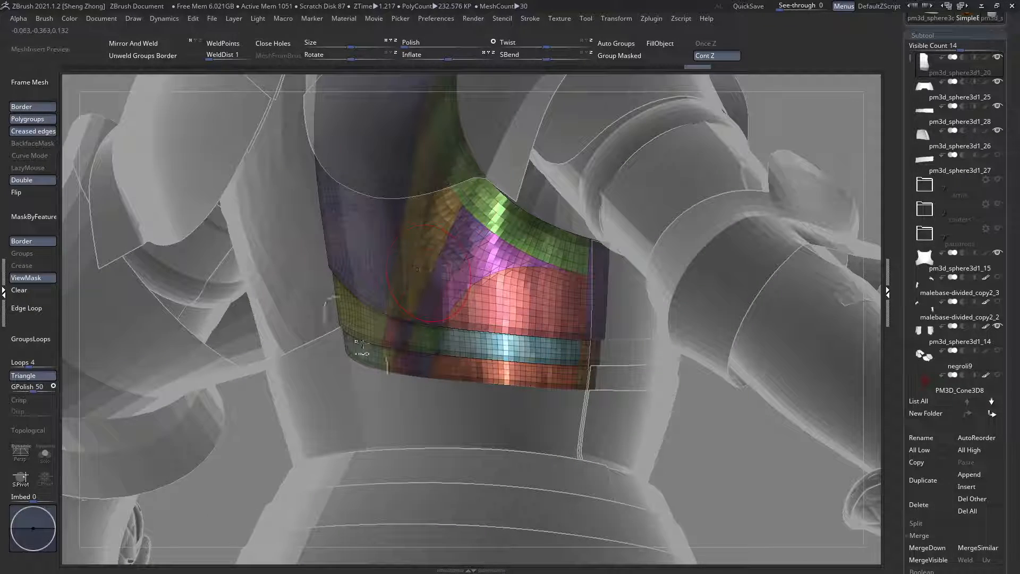
right_click_drag(363, 345, 387, 343, "ctrl")
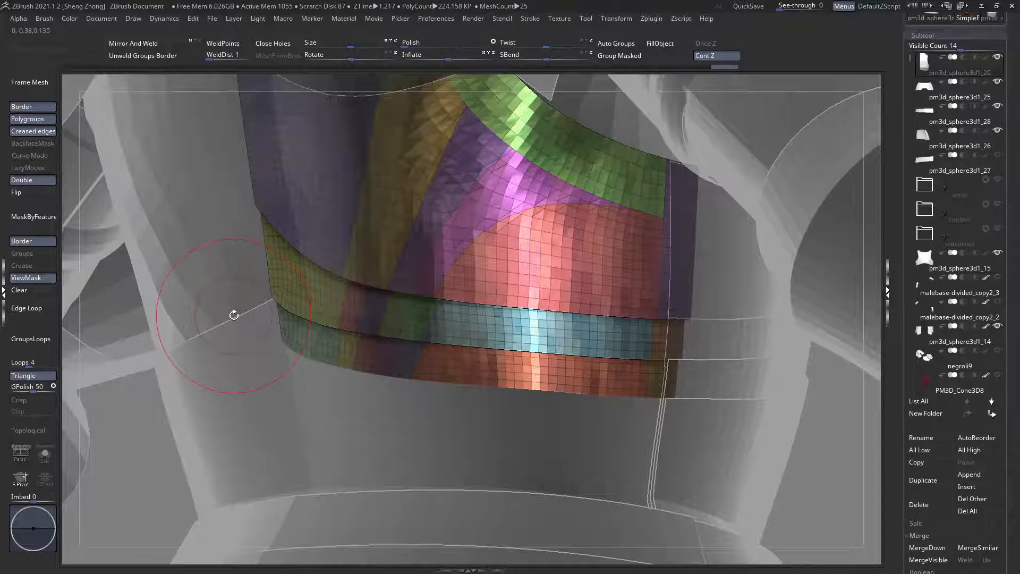
left_click(191, 283, "ctrl")
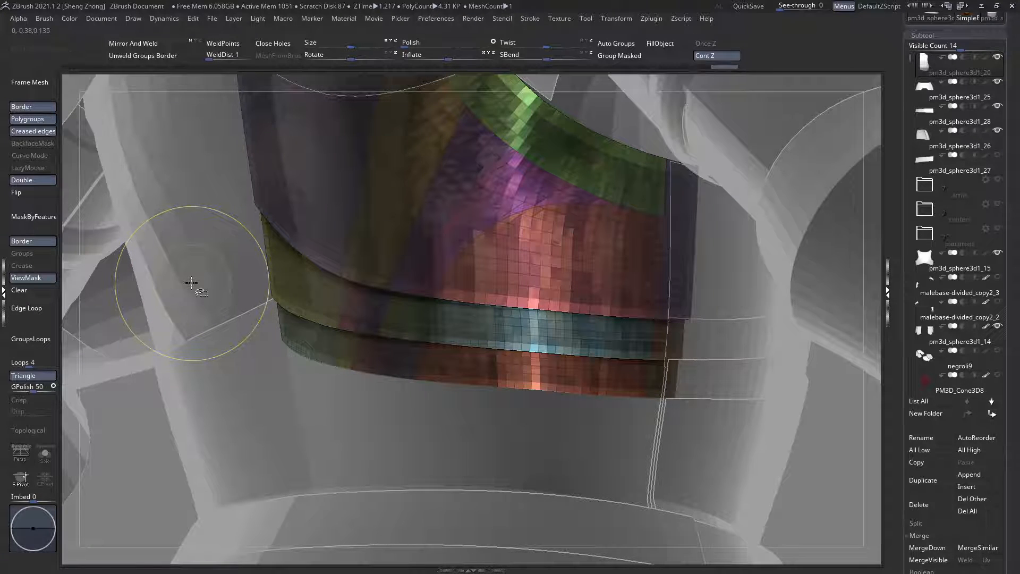
left_click(191, 282, "ctrl")
Step: Clear the mask and hide the teal and yellow polygroups at the centre end of the lowest band
right_click_drag(336, 333, 286, 452, "ctrl")
left_click(32, 290)
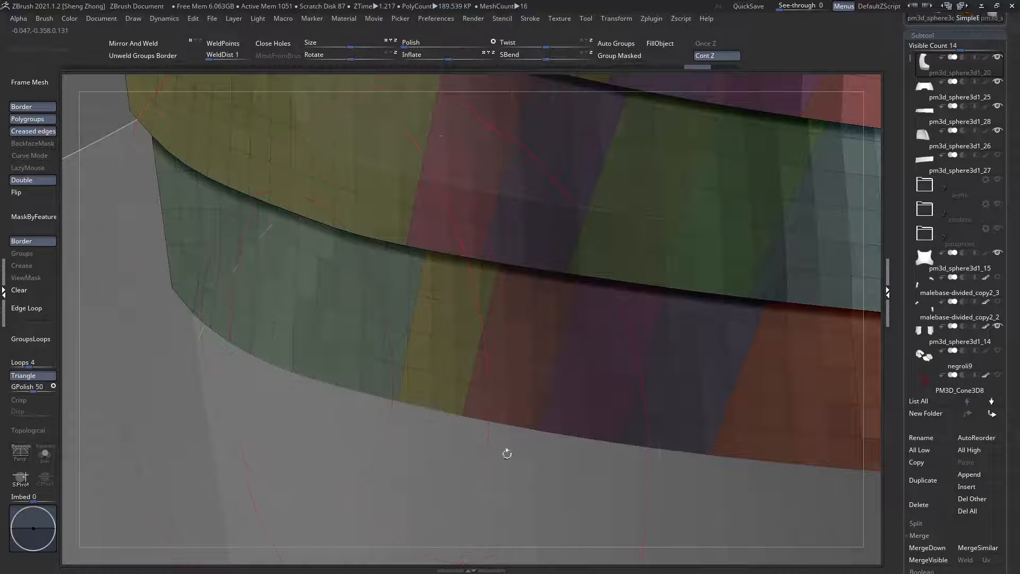
left_click_drag(437, 438, 354, 391, "ctrl+shift")
key("ctrl+z")
left_click(411, 357, "ctrl+shift")
left_click(411, 354, "ctrl+shift")
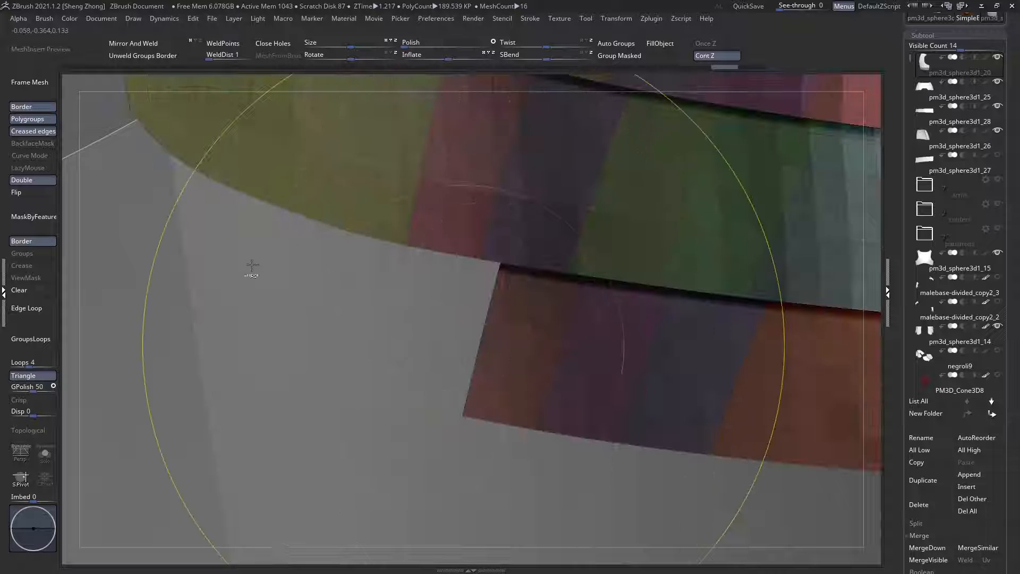
Step: Hide the remaining polygroups of the lowest band one after another
right_click_drag(252, 264, 593, 343, "ctrl")
left_click(446, 350, "ctrl+shift")
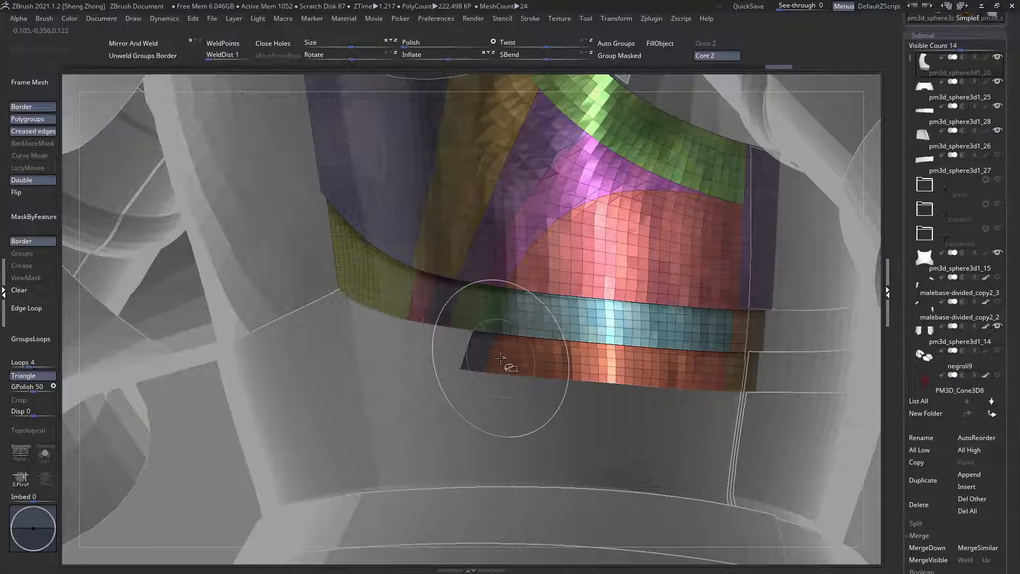
left_click(500, 359, "ctrl+shift")
left_click(481, 351, "ctrl+shift")
left_click(737, 369, "ctrl+shift")
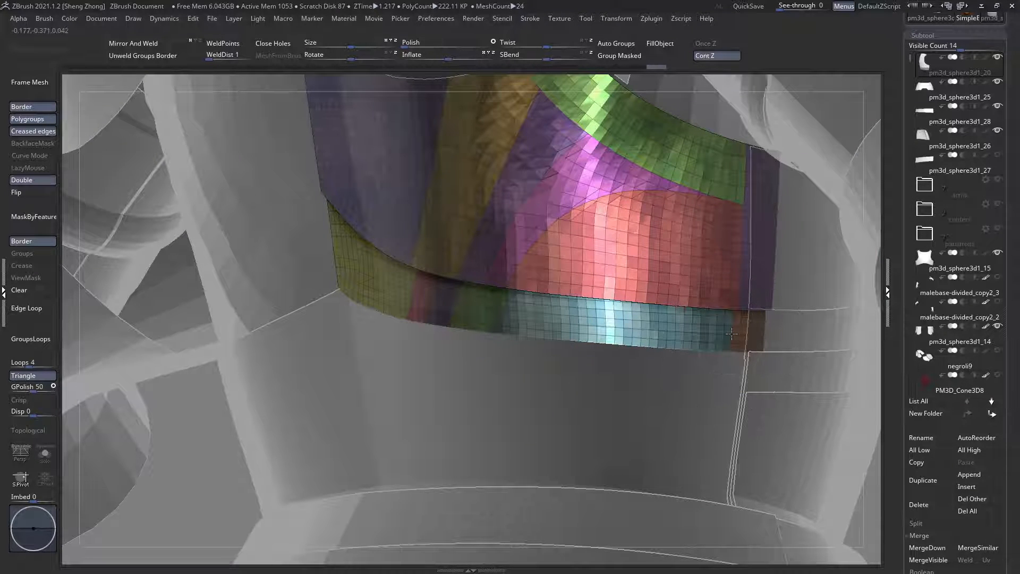
Step: Hide the outer groups of the middle band and all polygroups of the main plate above it
left_click(732, 333, "ctrl+shift")
left_click(690, 244, "ctrl+shift")
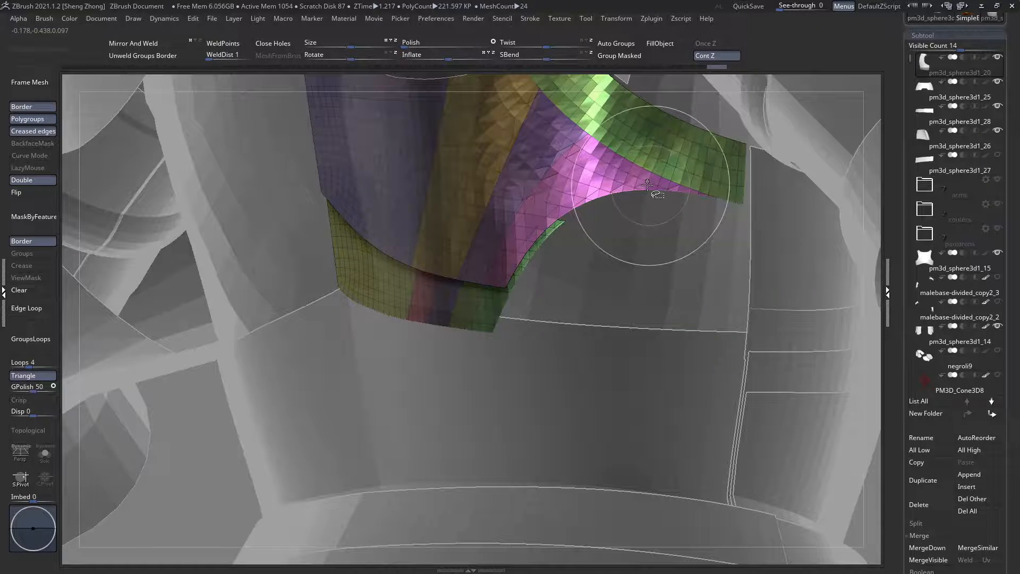
left_click(589, 150, "ctrl+shift")
right_click_drag(521, 97, 540, 224, "alt")
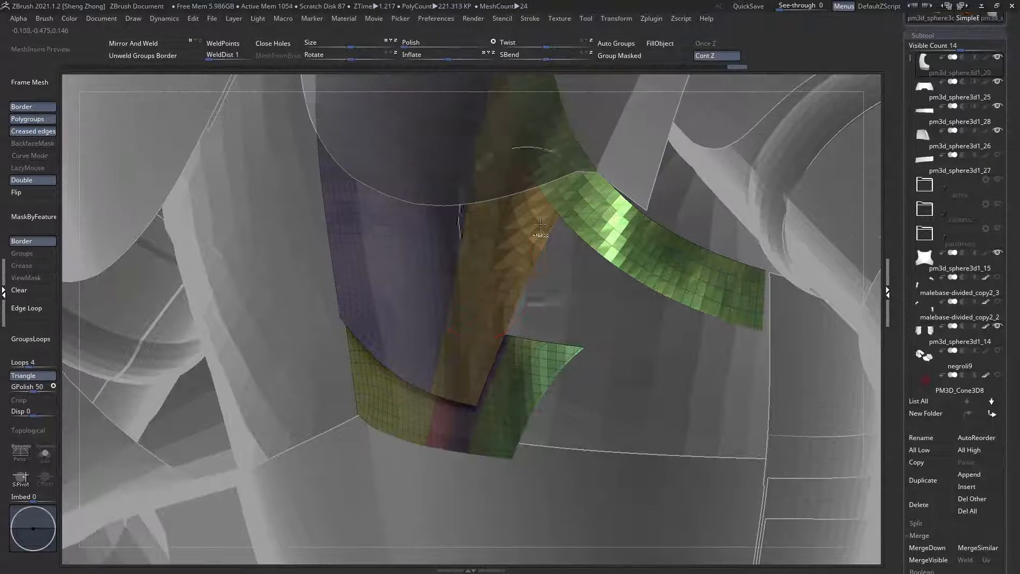
left_click(573, 215, "ctrl+shift")
left_click(500, 209, "ctrl+shift")
left_click(470, 234, "ctrl+shift")
left_click(438, 268, "ctrl+shift")
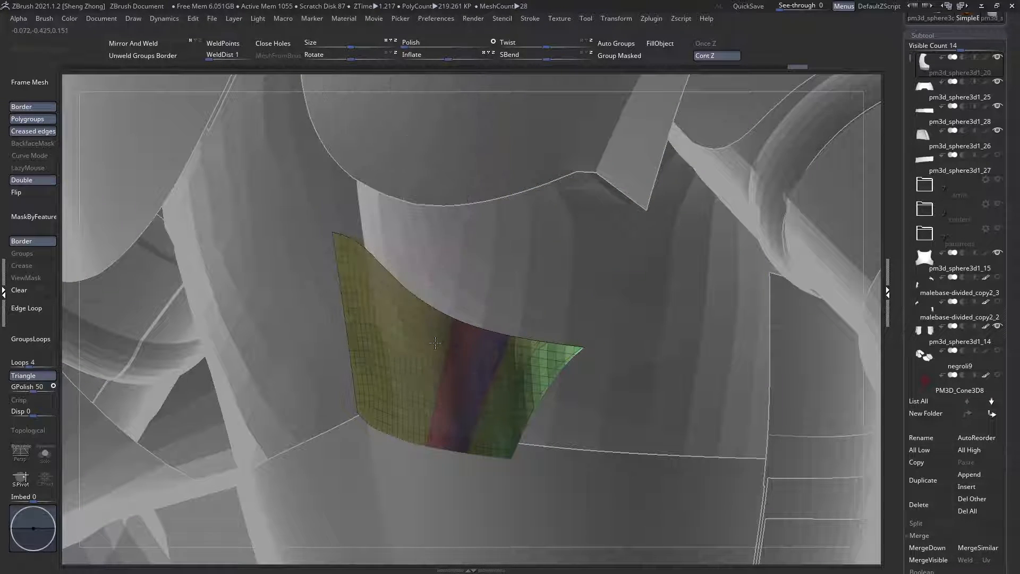
Step: Hide the last polygroups of the middle band and restore the visibility of the whole half plate
left_click(435, 343, "ctrl+shift")
left_click(468, 379, "ctrl+shift")
left_click(395, 330, "ctrl+shift")
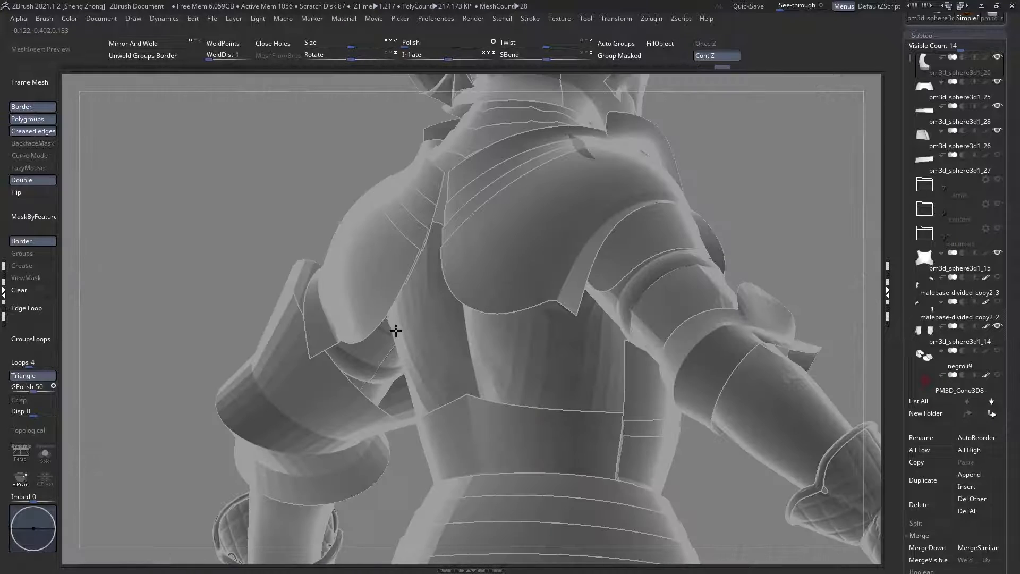
mouse_move(514, 278)
right_mouse_down()
mouse_move(567, 169)
mouse_move(610, 178)
mouse_move(559, 191)
mouse_move(494, 278)
mouse_move(485, 317)
mouse_move(518, 282)
mouse_move(296, 275)
right_mouse_up()
key("ctrl+z")
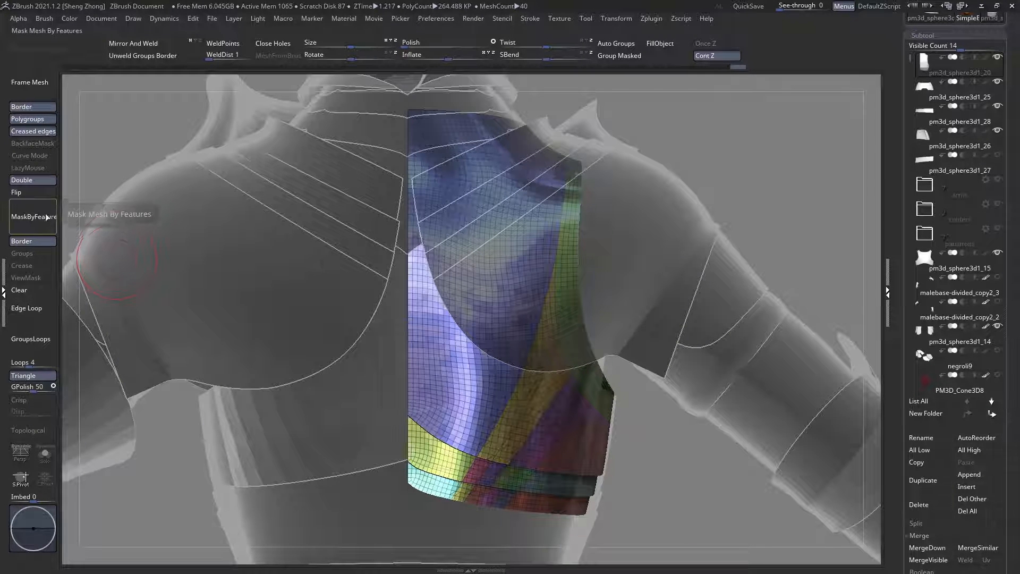
Step: Turn on the selection mask display for the half back plate and clear its mask
left_click(25, 278)
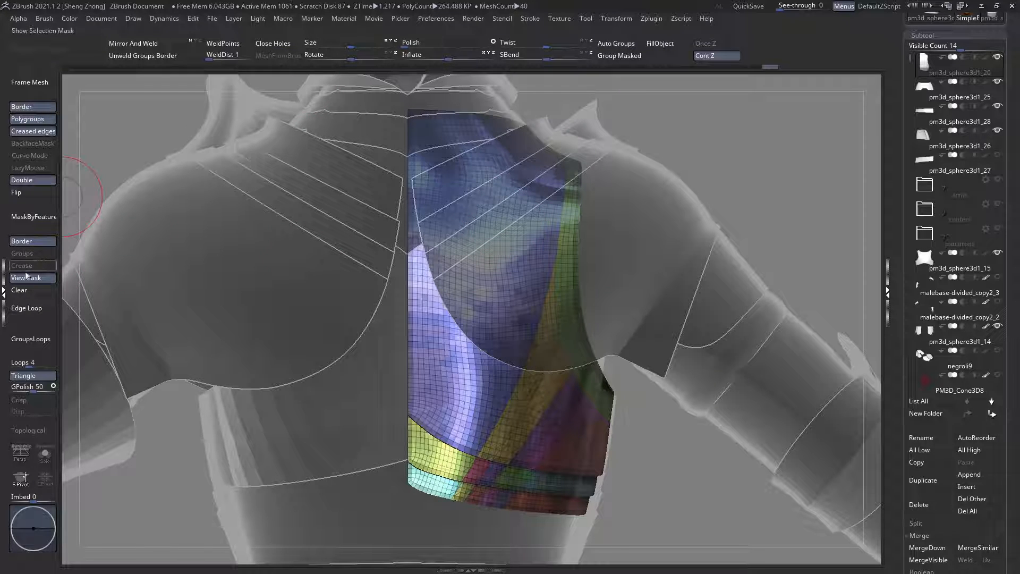
right_click_drag(407, 345, 416, 365, "alt")
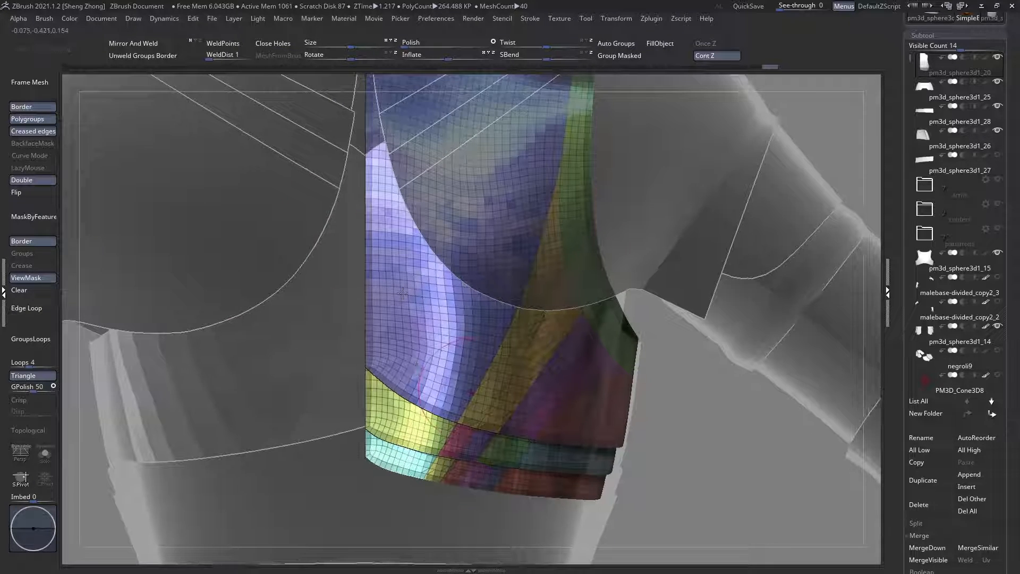
right_click_drag(470, 391, 402, 297, "alt")
left_click(38, 296)
right_click_drag(501, 432, 525, 513, "alt")
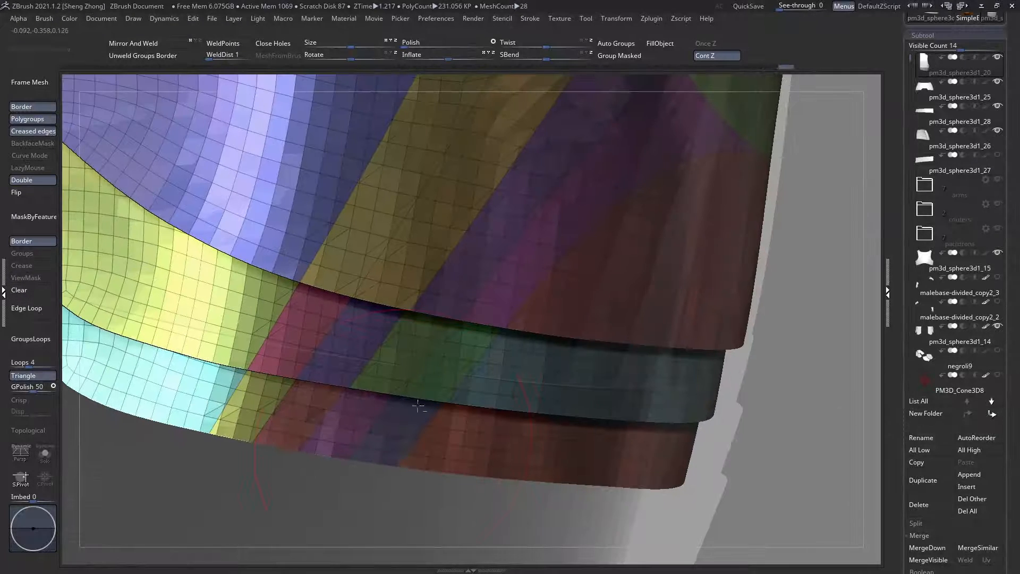
right_click_drag(349, 452, 465, 330, "alt")
right_click_drag(574, 388, 671, 442, "alt")
mouse_move(676, 441)
left_mouse_down("ctrl")
mouse_move(562, 375)
mouse_move(403, 330)
mouse_move(423, 317)
mouse_move(340, 334)
mouse_move(154, 273)
mouse_move(103, 297)
mouse_move(65, 297)
left_mouse_up("ctrl")
key("ctrl+w")
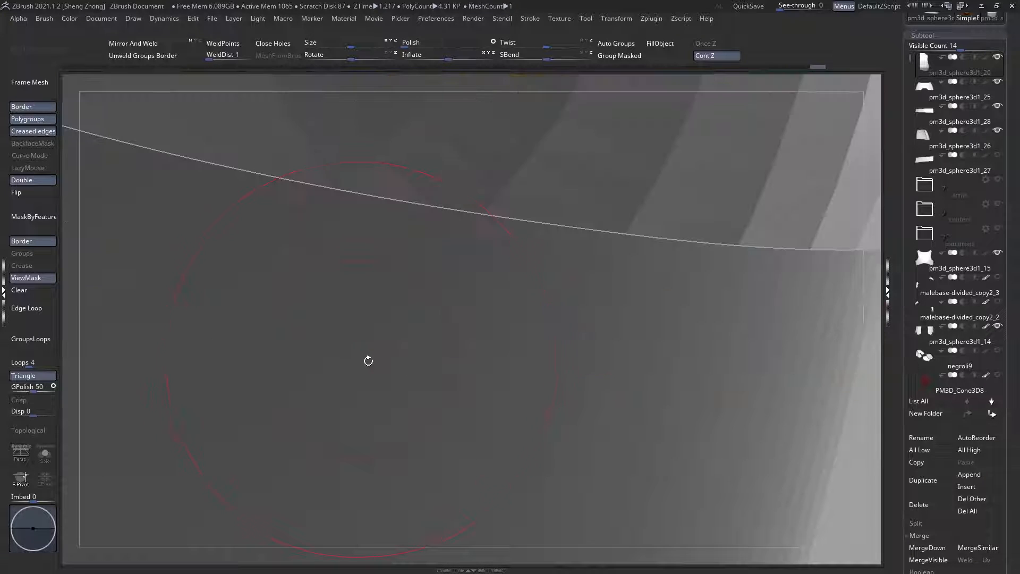
right_click_drag(369, 359, 495, 263, "alt")
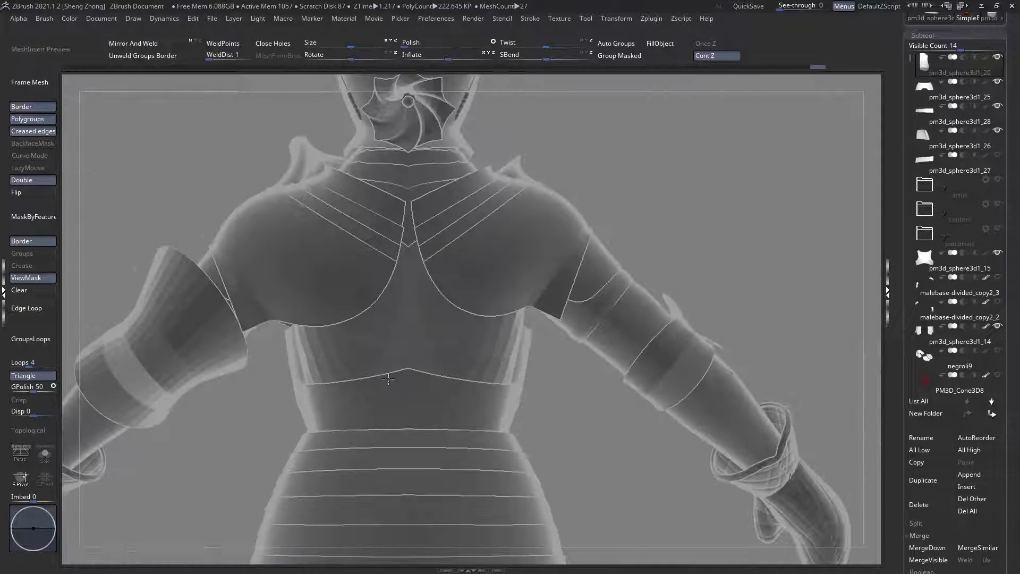
right_click_drag(552, 366, 462, 396)
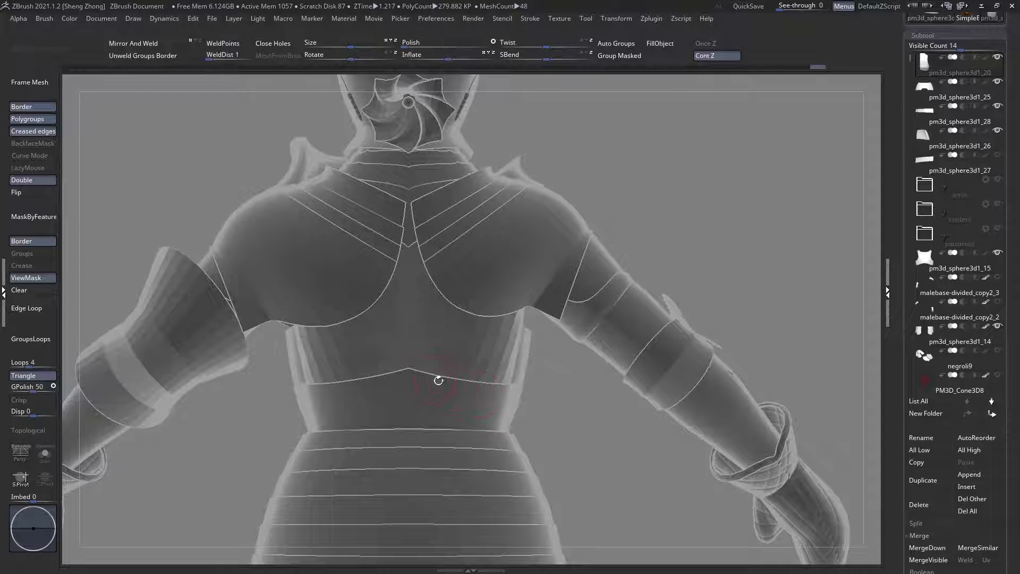
right_click_drag(467, 396, 568, 439, "ctrl")
left_click(772, 376, "ctrl+shift")
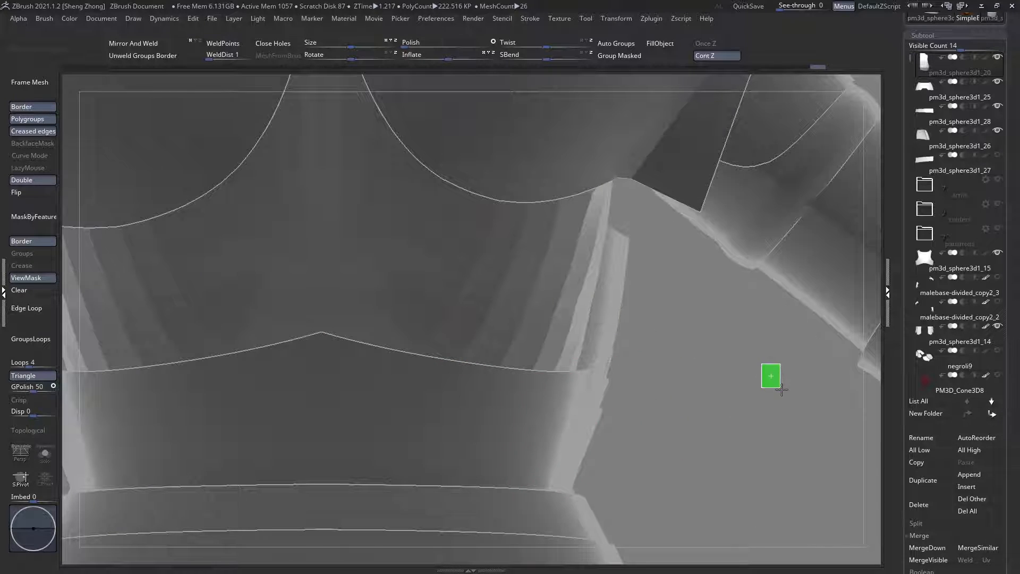
right_click_drag(470, 360, 497, 416, "ctrl")
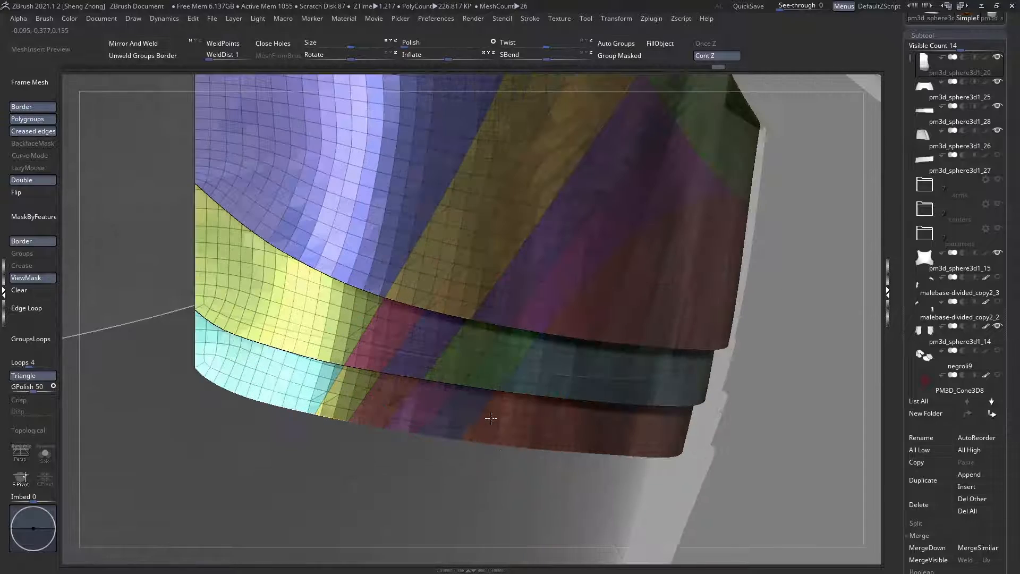
Step: Hide the polygroups of the middle band to examine the overlapping plates, and show the whole half plate again
right_click_drag(453, 361, 368, 323, "ctrl")
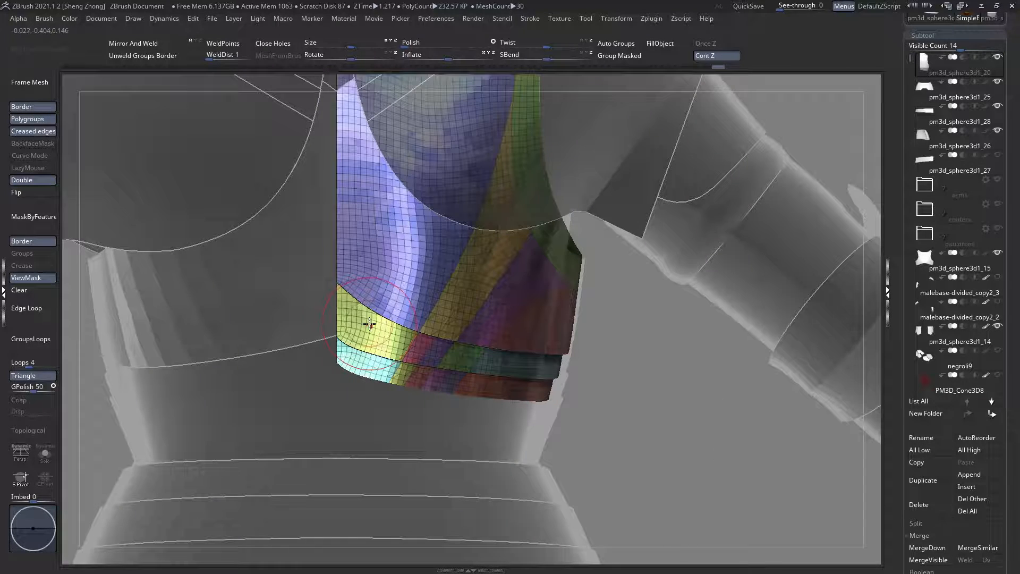
right_click_drag(464, 345, 481, 383, "ctrl")
left_click(481, 383, "ctrl+shift")
left_click(479, 346, "ctrl+shift")
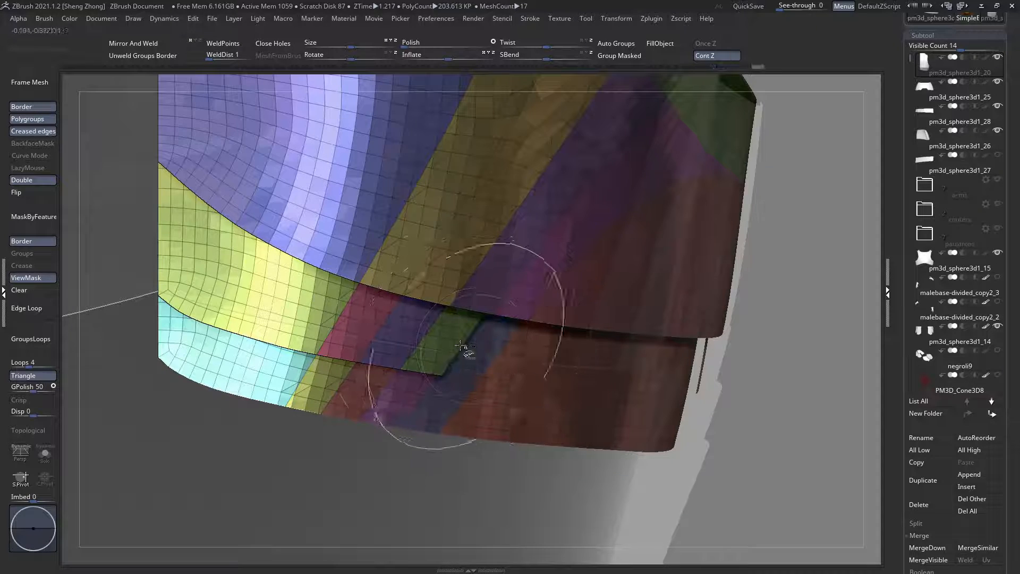
left_click(296, 303, "ctrl+alt+shift")
right_click_drag(121, 253, 118, 252, "ctrl")
right_click_drag(395, 325, 348, 287)
right_click_drag(425, 299, 445, 341, "ctrl")
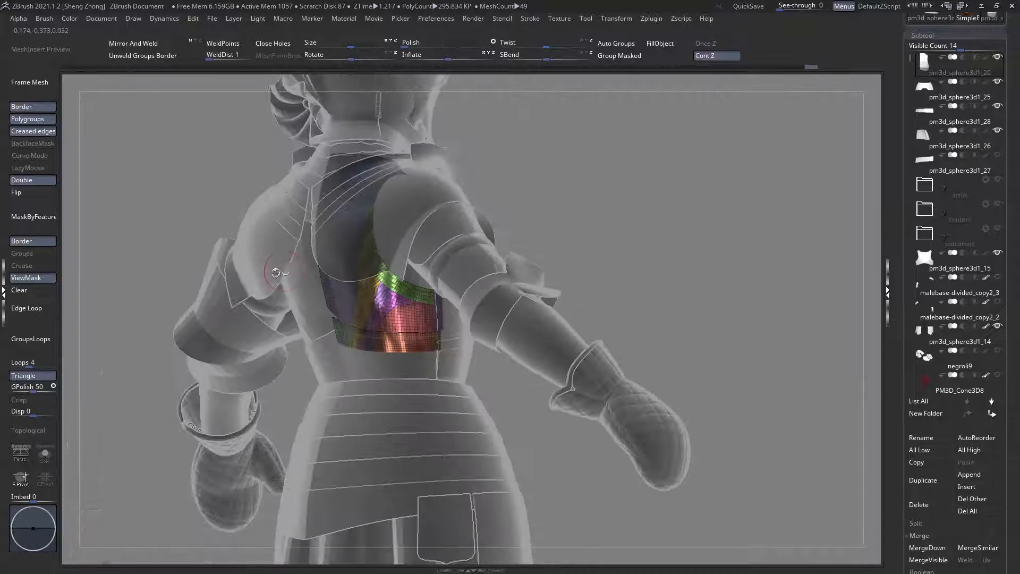
mouse_move(269, 273)
right_mouse_down()
mouse_move(346, 269)
mouse_move(330, 268)
mouse_move(372, 244)
mouse_move(437, 297)
mouse_move(559, 350)
mouse_move(594, 382)
mouse_move(604, 333)
right_mouse_up()
left_click(561, 349, "ctrl+shift")
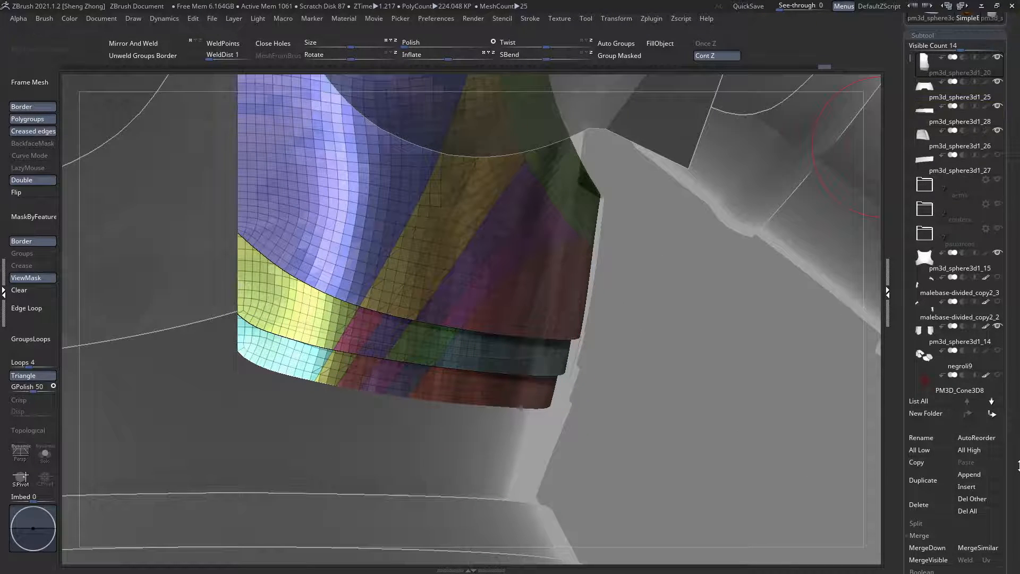
Step: Split the half back plate into separate subtools with Split To Parts and accept the non-undoable operation
left_click_drag(1019, 466, 1017, 415)
left_click(916, 473)
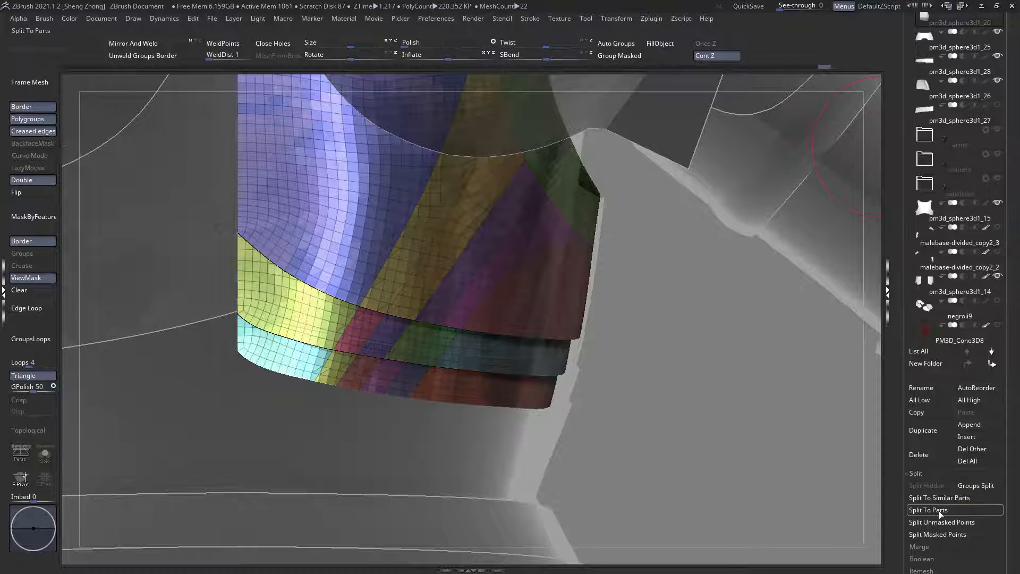
right_click_drag(697, 419, 773, 444)
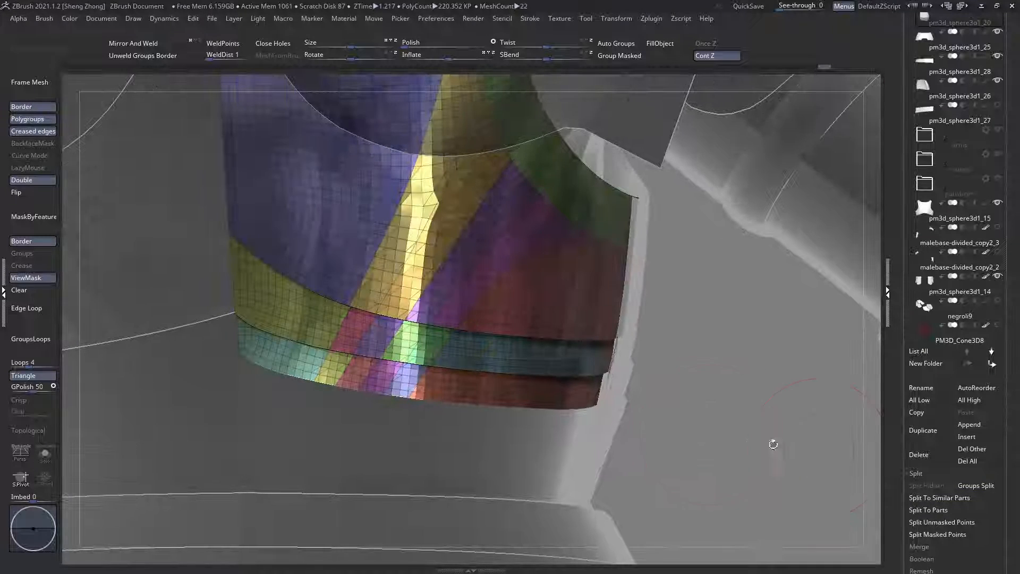
left_click_drag(974, 526, 970, 517)
left_click(939, 501)
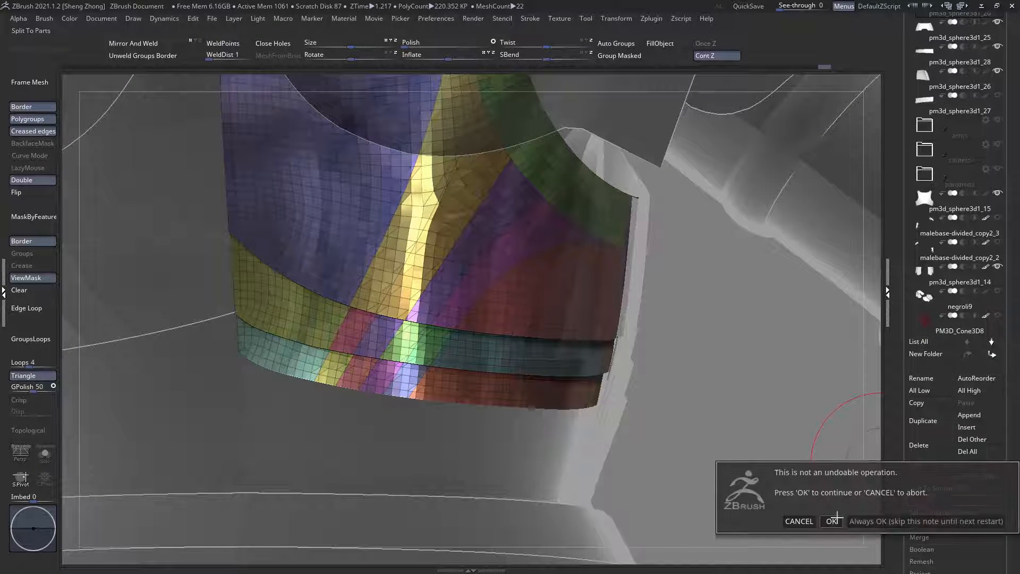
left_click(832, 520)
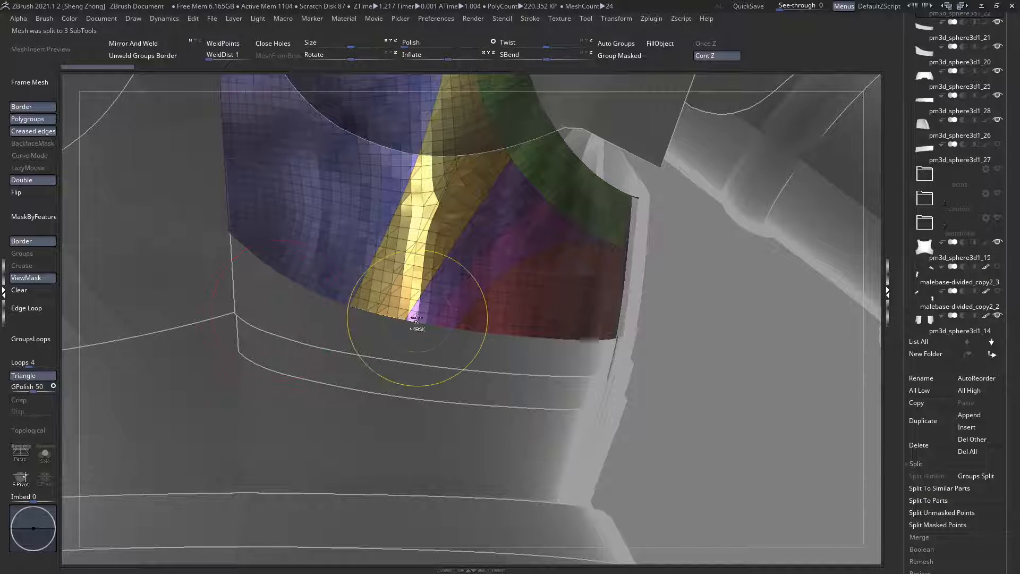
Step: Draw curve masks along the lower edge of the main back plate
right_click_drag(417, 320, 478, 419, "ctrl")
mouse_move(690, 481)
left_mouse_down("ctrl")
mouse_move(520, 352)
mouse_move(383, 312)
left_mouse_up("ctrl")
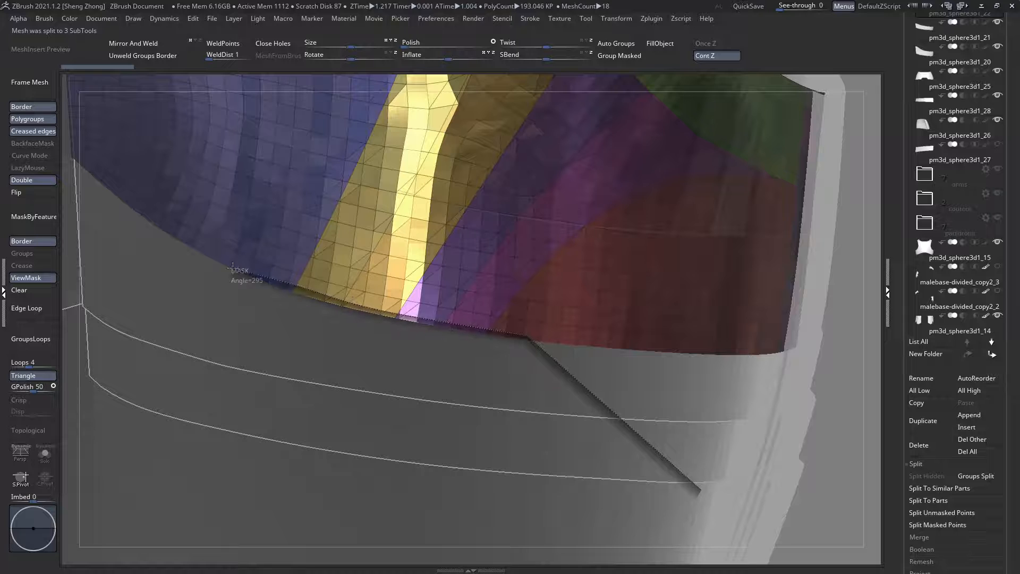
left_click_drag(233, 268, 149, 307, "ctrl")
right_click_drag(509, 389, 498, 392, "ctrl")
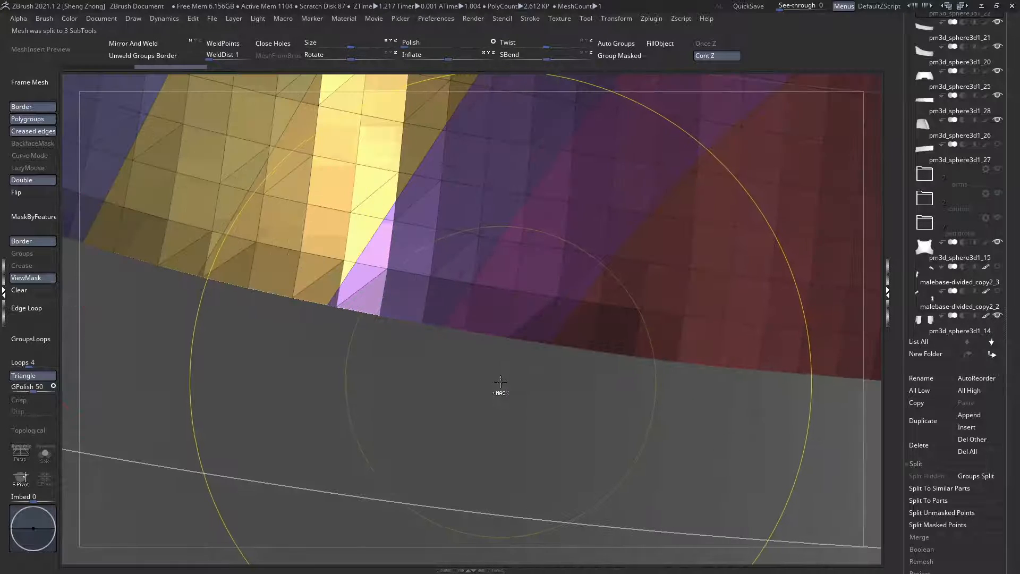
mouse_move(795, 486)
left_mouse_down("ctrl")
mouse_move(604, 372)
mouse_move(520, 335)
mouse_move(370, 318)
mouse_move(5, 217)
left_mouse_up("ctrl")
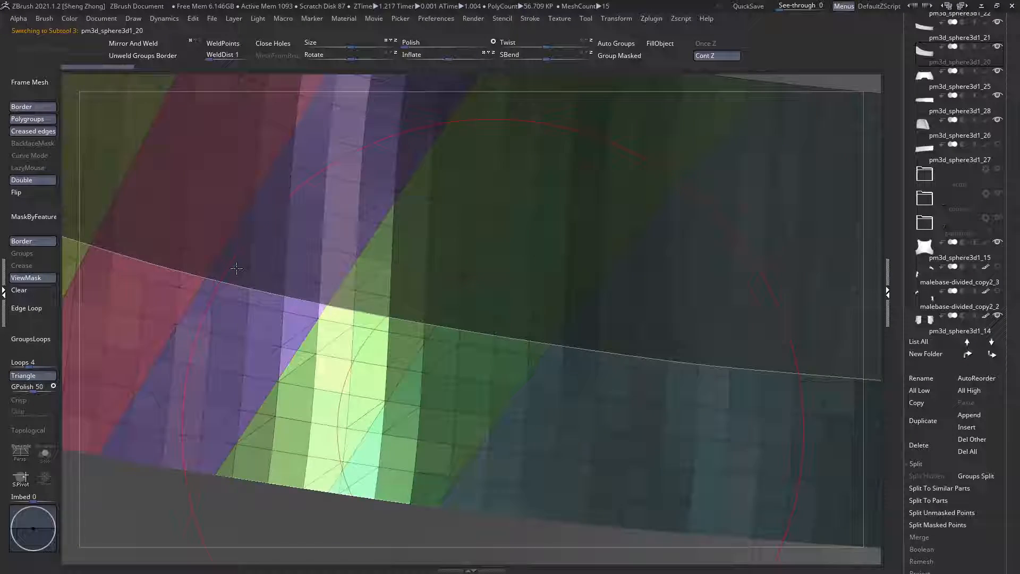
Step: Select the middle band's subtool and draw curve masks along its upper edge
right_click_drag(235, 266, 311, 277, "ctrl")
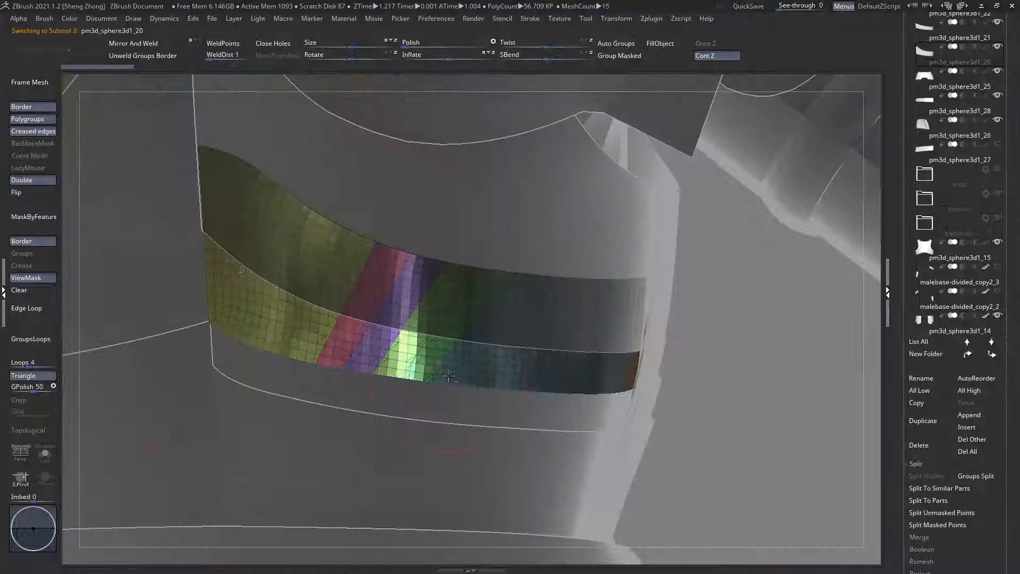
right_click_drag(408, 294, 446, 299, "alt")
right_click_drag(476, 257, 433, 301, "alt")
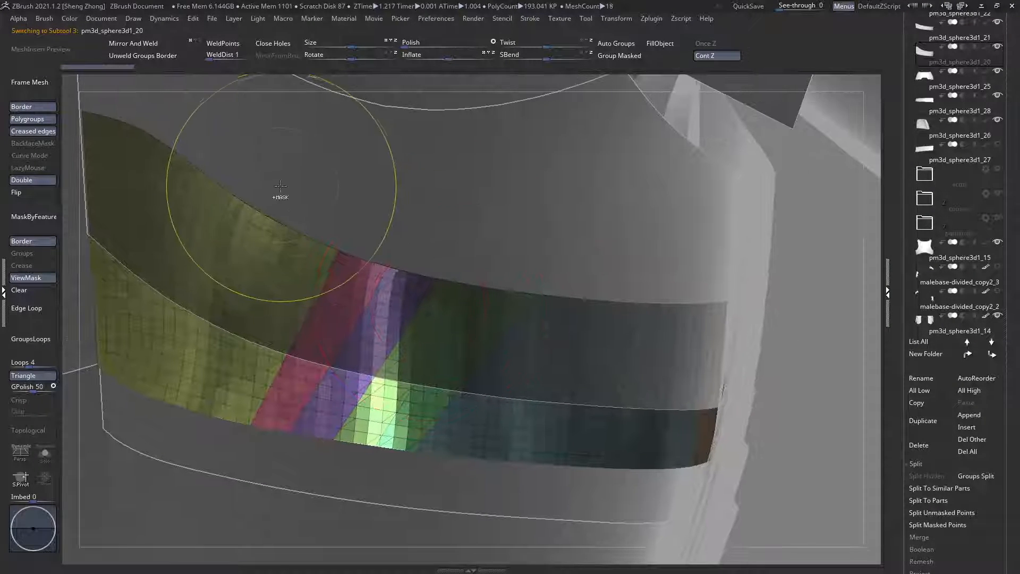
left_click_drag(283, 183, 333, 239, "ctrl")
left_click_drag(403, 279, 391, 269, "ctrl")
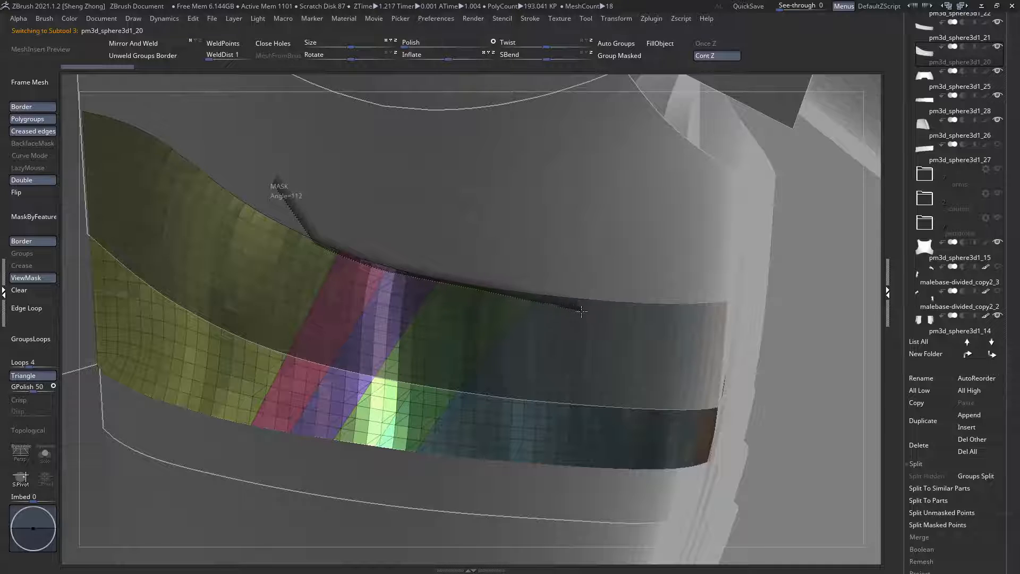
left_click_drag(654, 265, 679, 255, "ctrl")
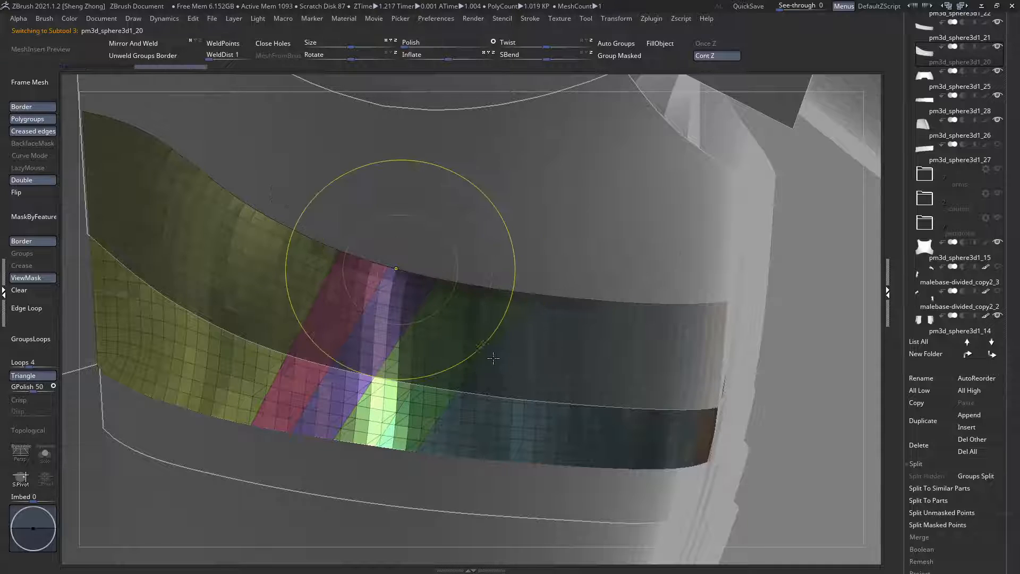
right_click_drag(494, 358, 590, 412, "ctrl")
mouse_move(632, 348)
right_mouse_down("alt")
mouse_move(435, 311)
mouse_move(465, 301)
right_mouse_up("alt")
right_click_drag(656, 338, 691, 372, "ctrl")
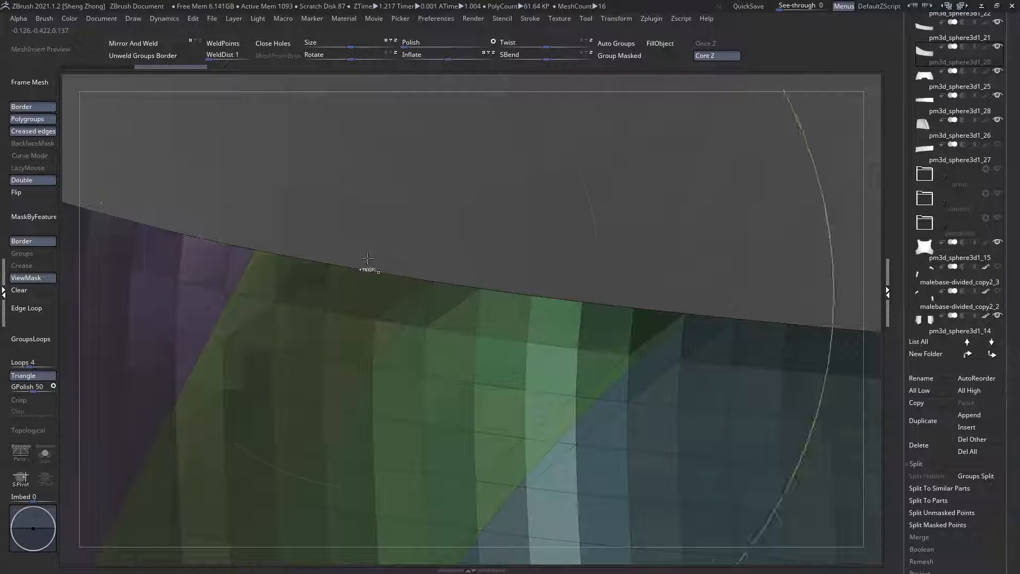
mouse_move(802, 416)
left_mouse_down("ctrl")
mouse_move(626, 354)
mouse_move(345, 276)
mouse_move(174, 278)
left_mouse_up("ctrl")
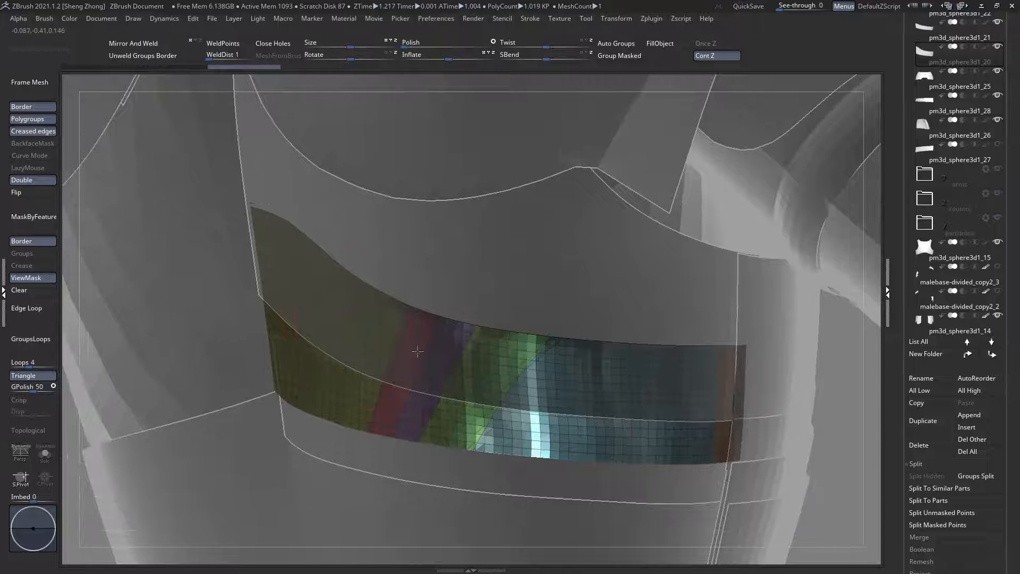
Step: Draw curve masks along the lower edge of the middle band
right_click_drag(417, 351, 403, 311, "alt")
right_click_drag(413, 206, 412, 330, "ctrl")
right_click_drag(390, 440, 474, 390, "alt")
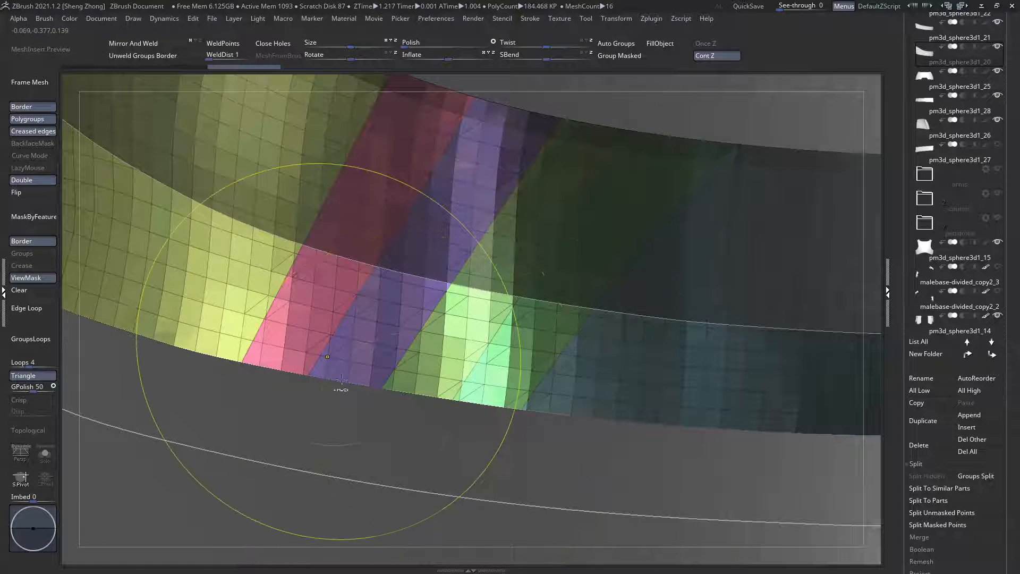
right_click_drag(425, 224, 510, 302, "ctrl")
mouse_move(810, 522)
left_mouse_down("ctrl")
mouse_move(677, 441)
mouse_move(519, 439)
mouse_move(425, 416)
mouse_move(432, 407)
mouse_move(116, 347)
mouse_move(57, 363)
left_mouse_up("ctrl")
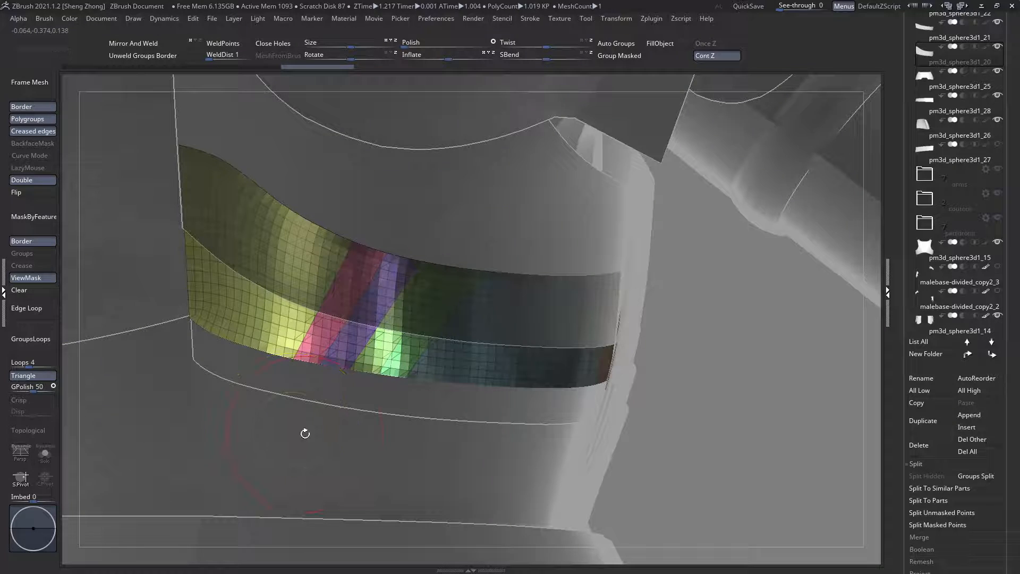
left_click_drag(305, 433, 353, 440, "ctrl+shift")
left_click_drag(563, 433, 488, 424)
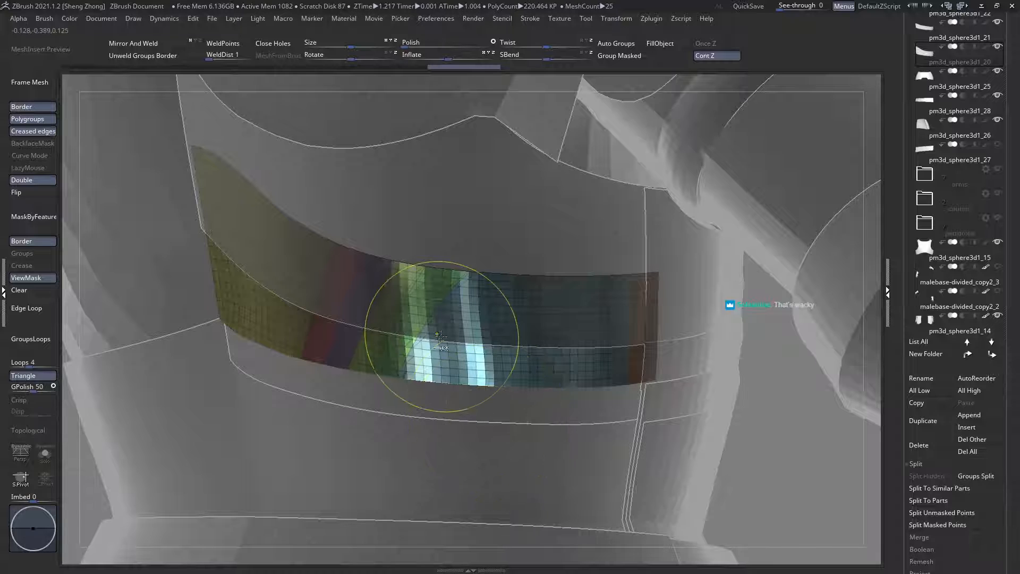
right_click_drag(442, 334, 439, 370, "ctrl")
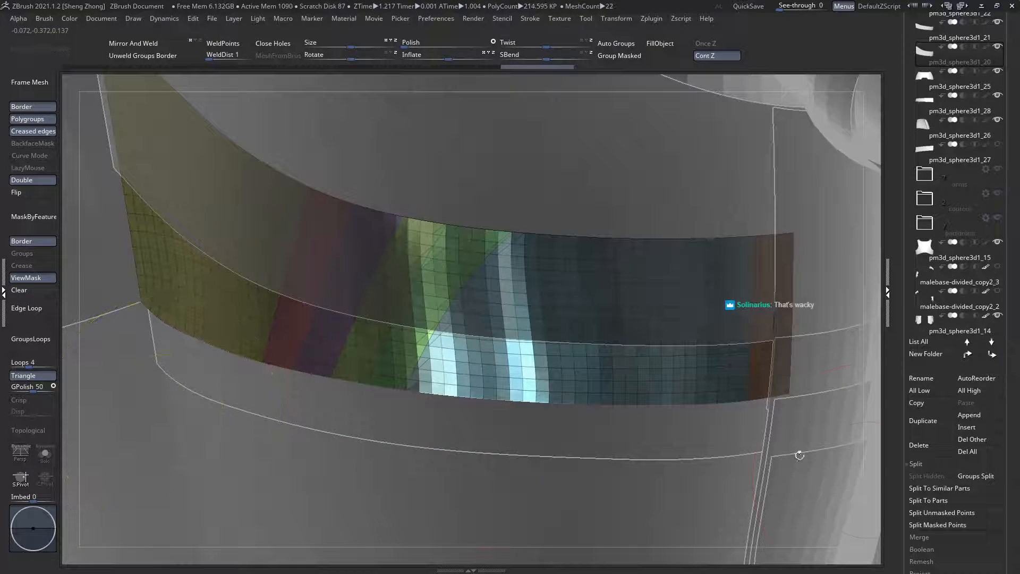
Step: Remesh the middle band with ZRemesher, using the Same polygon count and Keep Groups
scroll(934, 379, "down", 5)
left_click(934, 341)
left_click_drag(968, 415, 975, 551)
right_click_drag(452, 290, 457, 213, "ctrl")
left_click(916, 215)
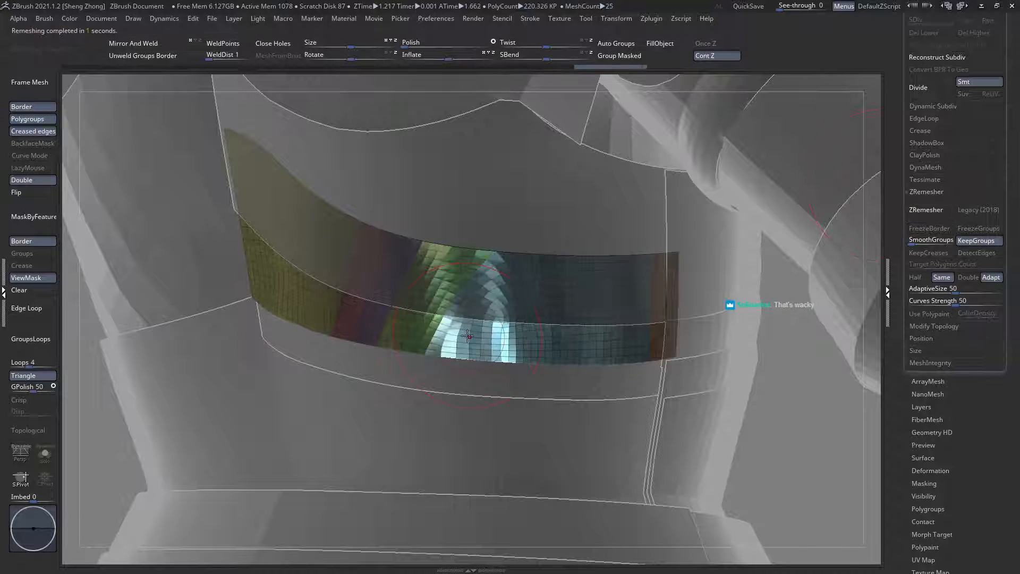
mouse_move(439, 312)
right_mouse_down()
mouse_move(454, 307)
mouse_move(442, 309)
mouse_move(446, 329)
right_mouse_up()
Step: Isolate the middle band, undo the remesh and remesh it with the Double option, and show the other subtools again
left_click(44, 453)
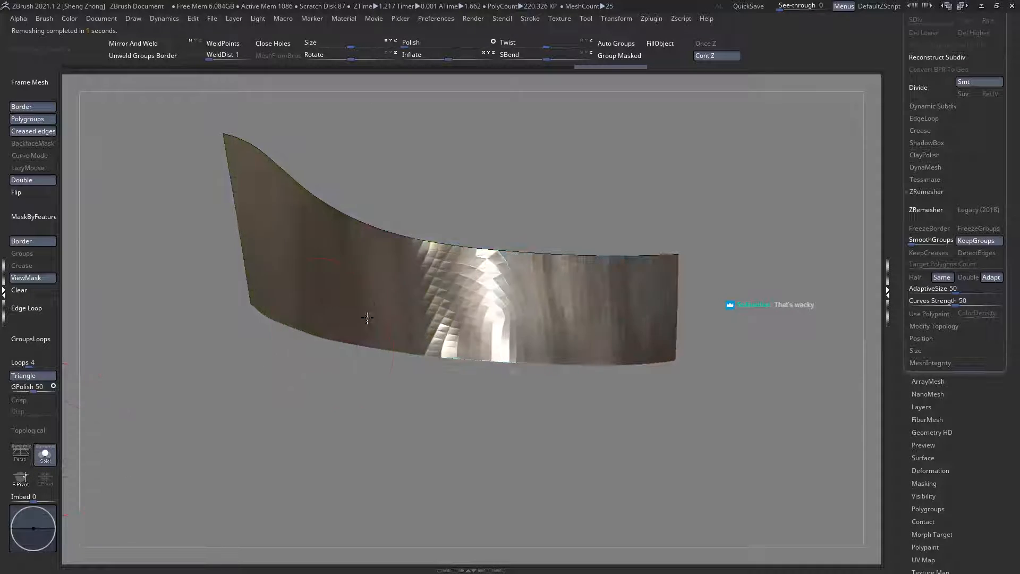
right_click_drag(409, 298, 446, 320)
key("ctrl+z")
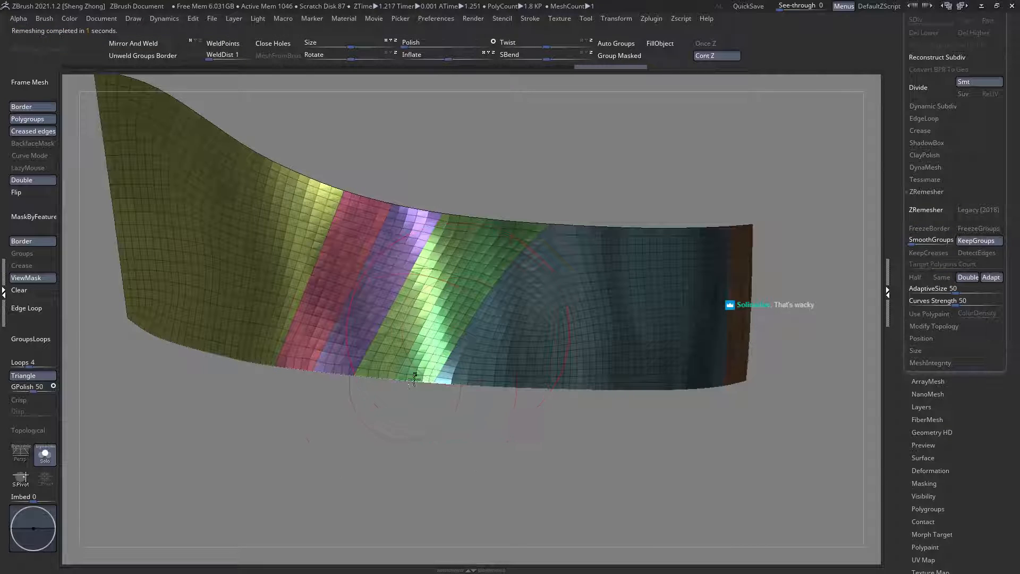
right_click_drag(404, 364, 425, 267)
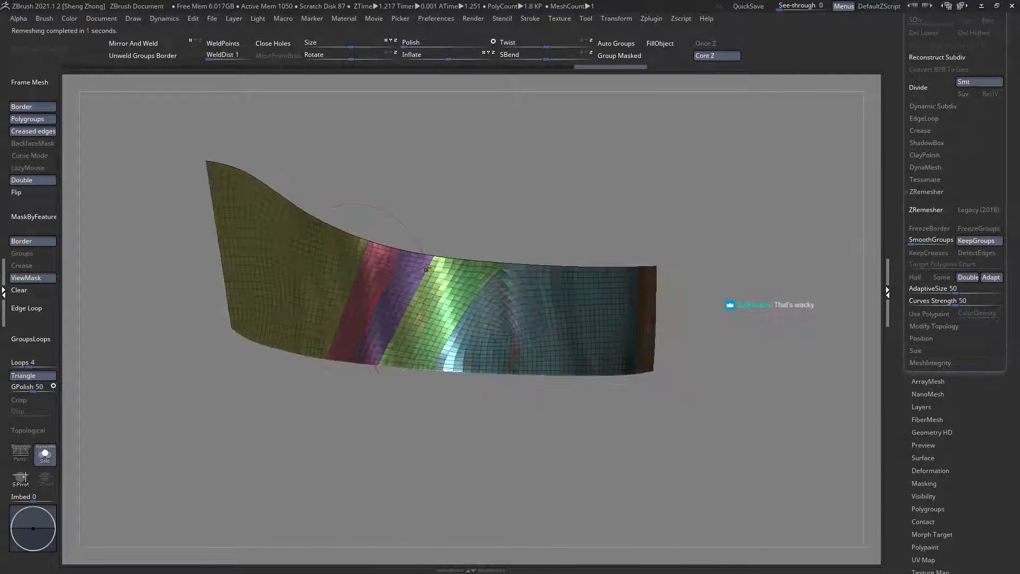
left_click(44, 453)
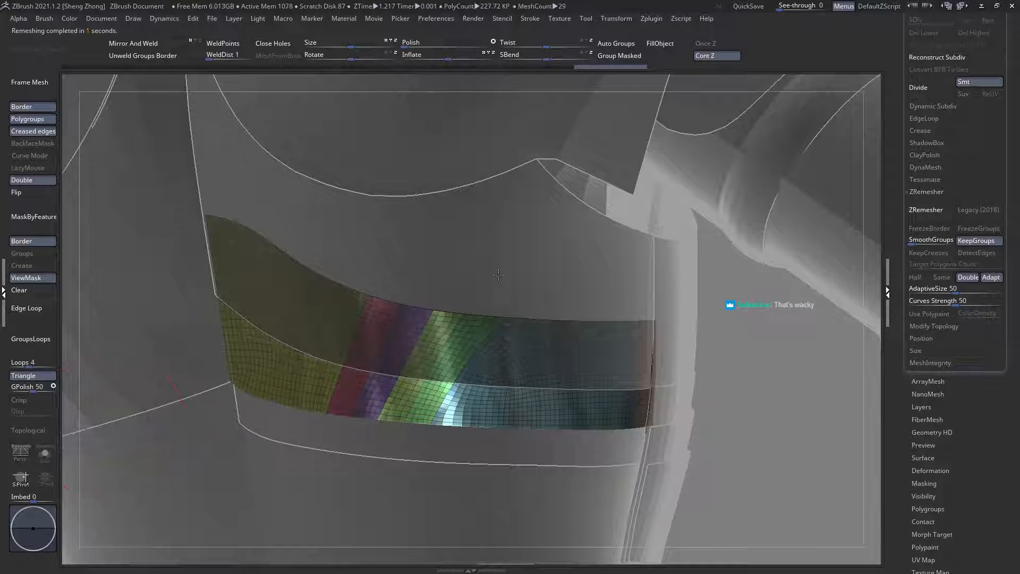
Step: Select the subtool of the main back plate above the bands
left_click(498, 275, "alt")
right_click_drag(485, 330, 188, 431, "ctrl")
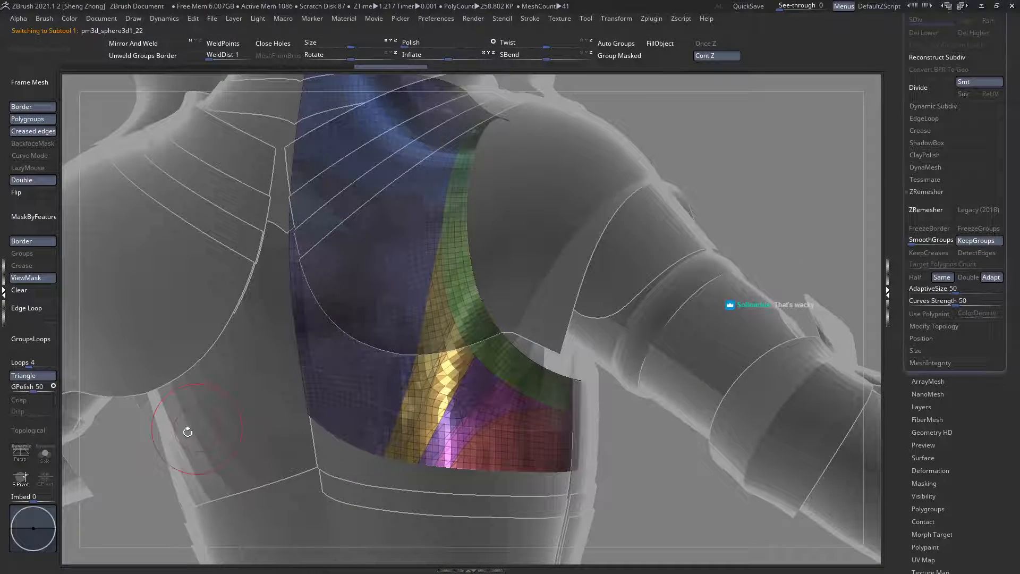
Step: Isolate the main back plate, try remeshing it with the ZRemesher Double option, and undo the remesh
left_click(45, 455)
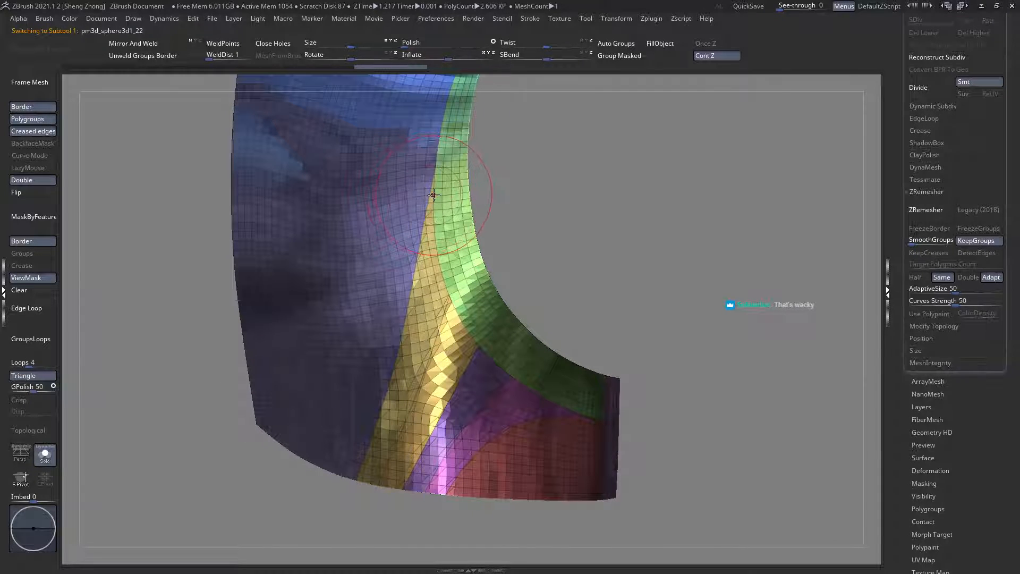
right_click_drag(434, 195, 499, 407)
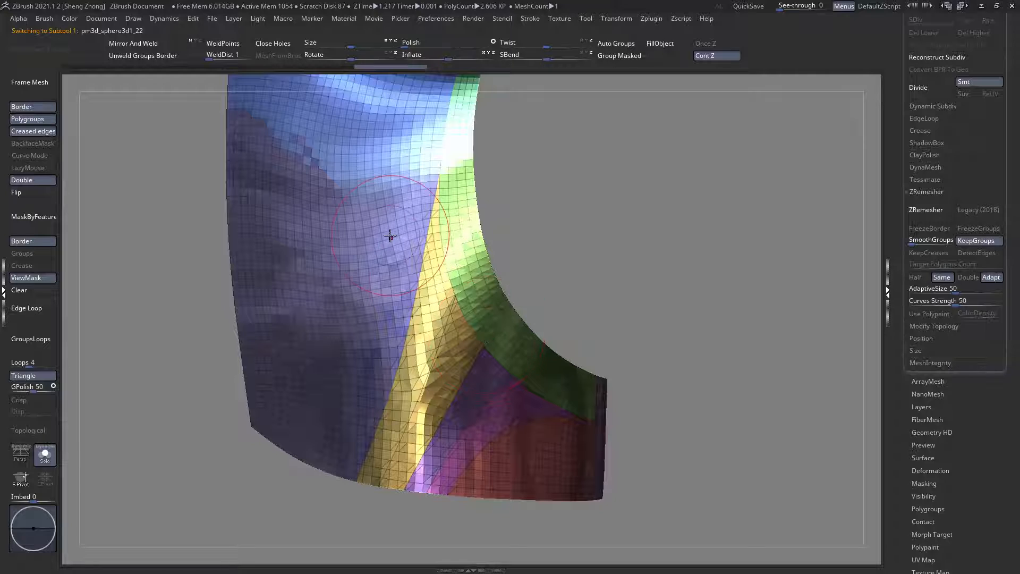
left_click(967, 276)
left_click(926, 209)
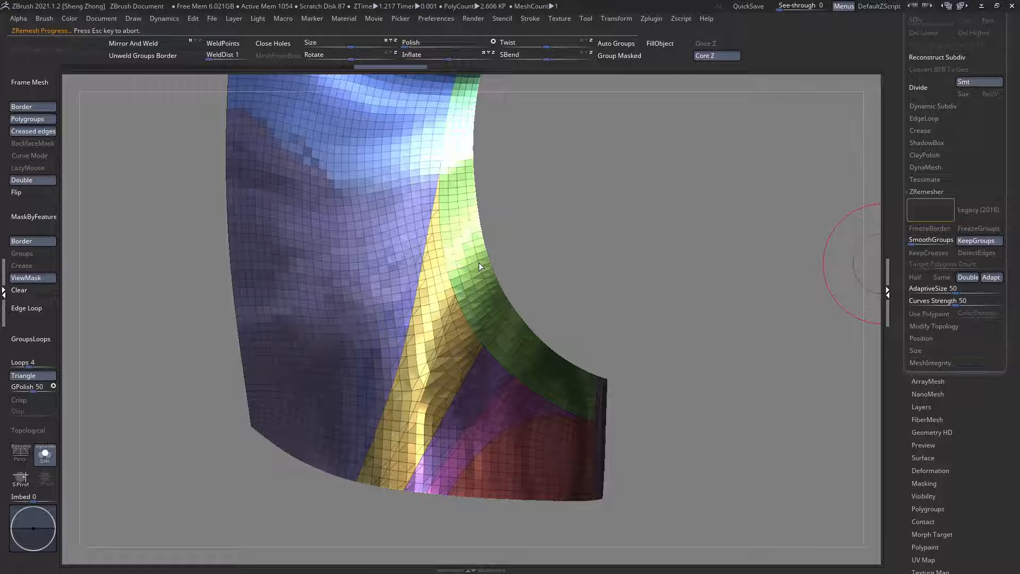
mouse_move(436, 250)
right_mouse_down()
mouse_move(420, 255)
mouse_move(482, 299)
right_mouse_up()
right_click_drag(495, 361, 549, 382)
key("ctrl+z")
Step: Isolate the faces around the thin tip of the pink strip near the side edge and assign them one polygroup
right_click_drag(750, 458, 553, 341)
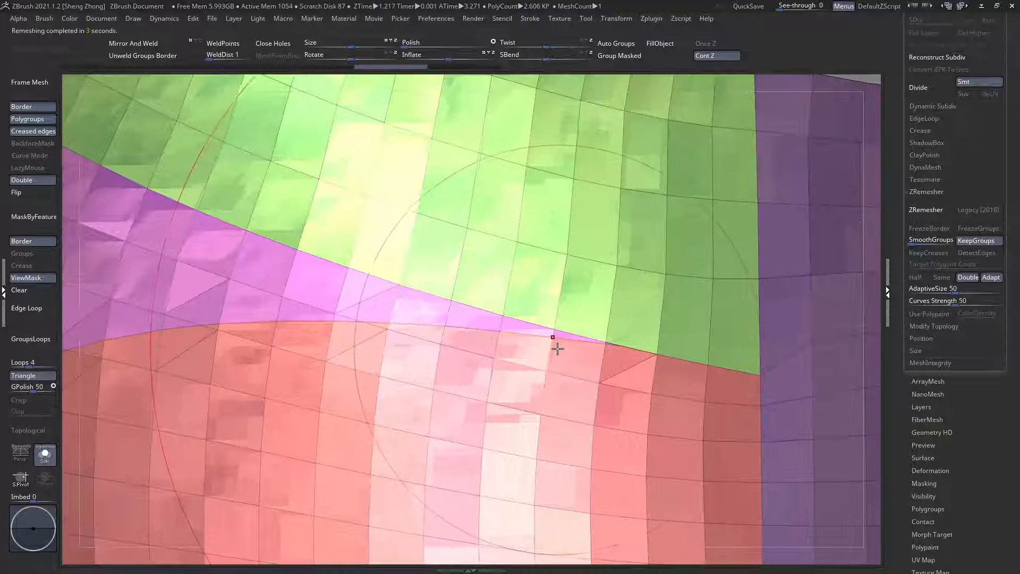
key("space")
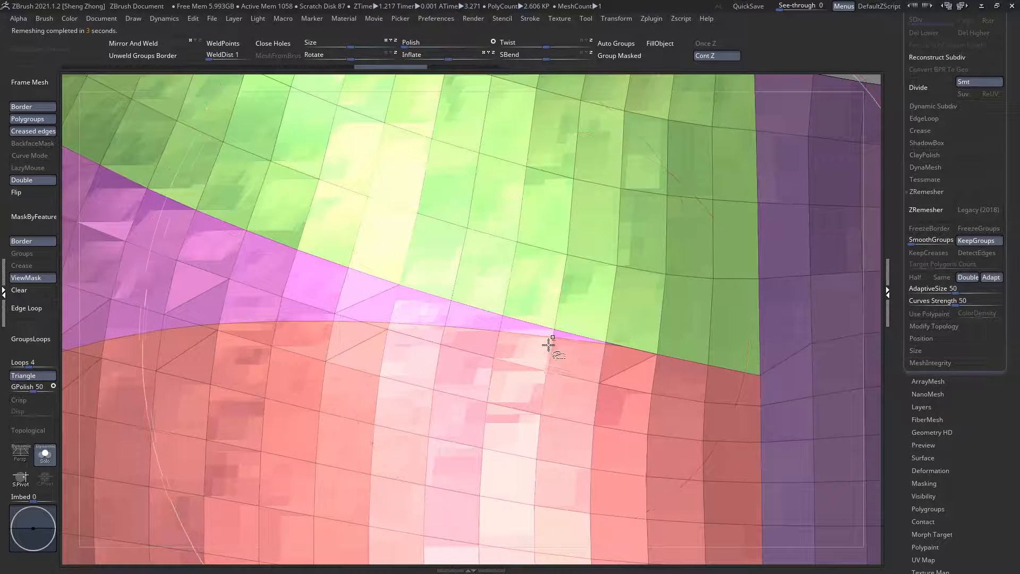
left_click(549, 343, "ctrl+shift")
left_click_drag(539, 269, 801, 427, "ctrl")
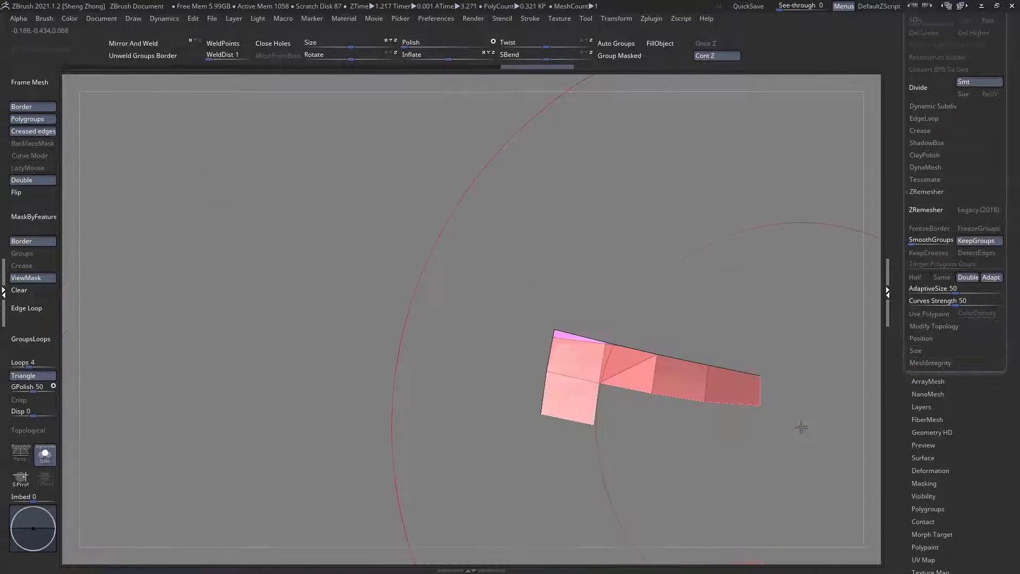
left_click(626, 57)
left_click(662, 228, "ctrl+shift")
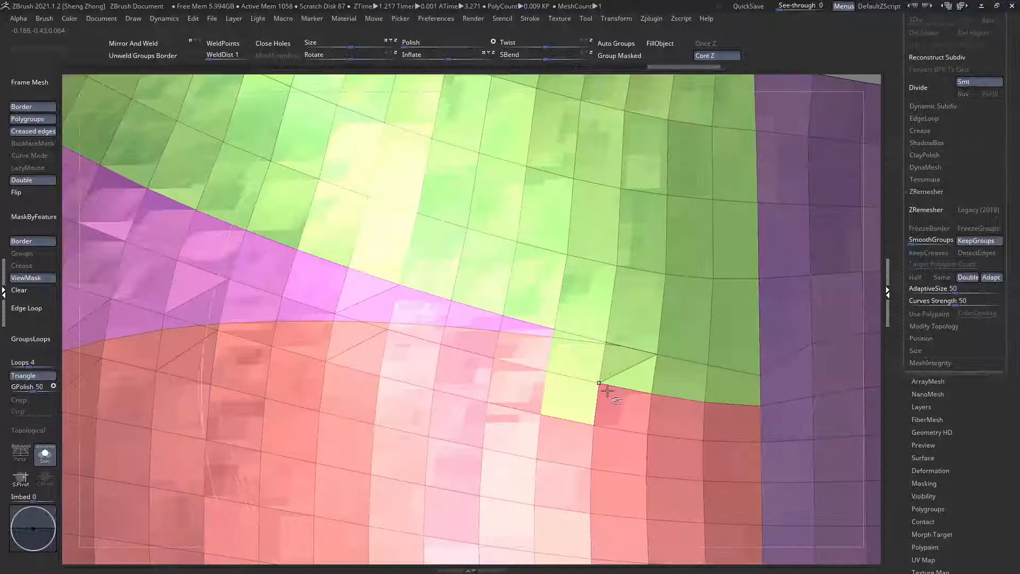
Step: Combine the red side panel and the regrouped tip faces into one polygroup, check its outline, and show the whole plate
left_click(603, 388, "ctrl+shift")
left_click(622, 59)
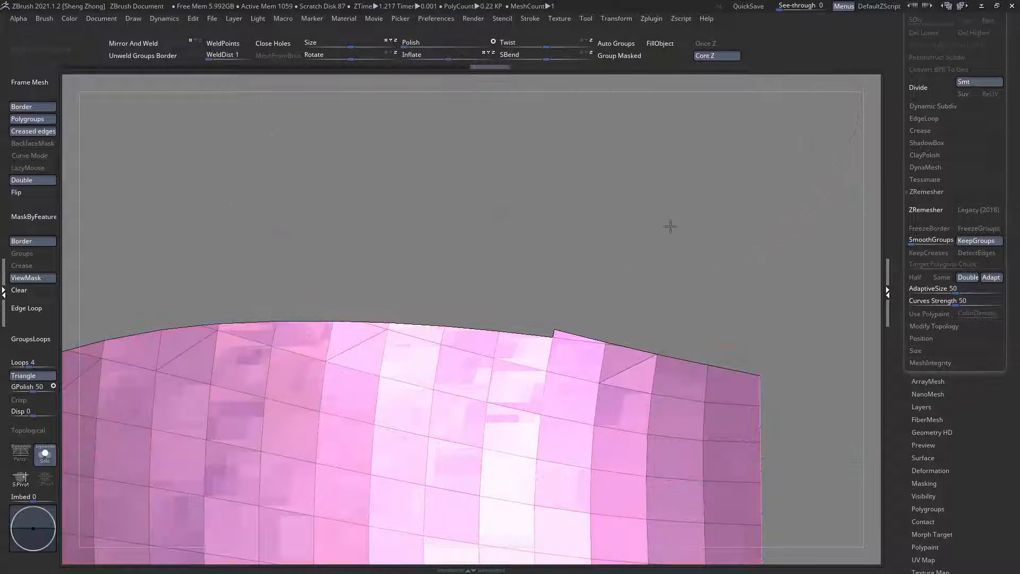
left_click(669, 225, "ctrl+shift")
left_click_drag(669, 225, 632, 175, "alt")
left_click_drag(611, 393, 567, 396)
left_click(568, 396, "ctrl+shift")
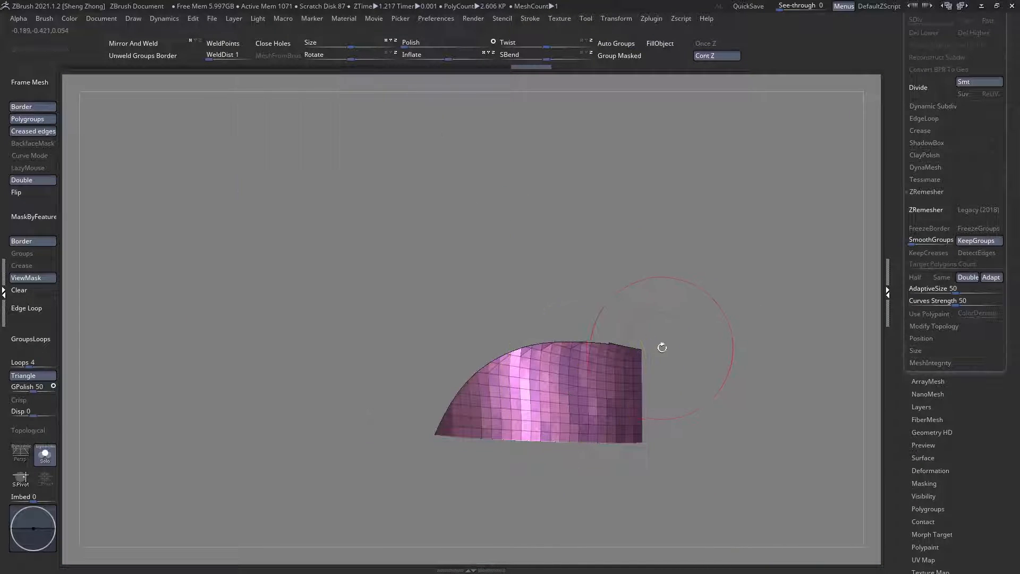
left_click_drag(610, 343, 621, 335)
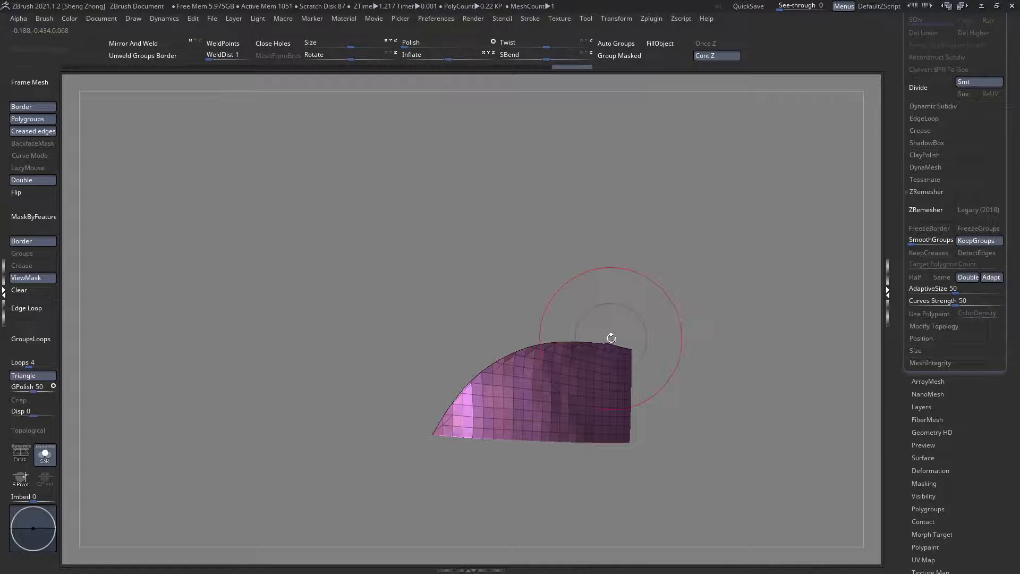
left_click(635, 277, "ctrl+shift")
right_click_drag(568, 355, 618, 337, "ctrl")
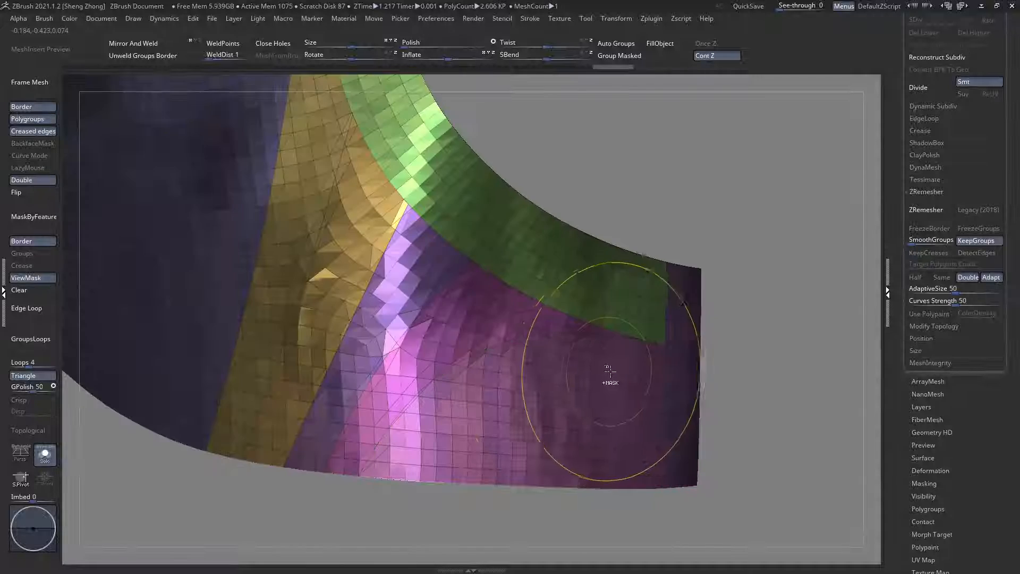
Step: Try remeshing the regrouped back plate with ZRemesher at Double density, and undo the remesh
mouse_move(610, 371)
right_mouse_down()
mouse_move(530, 317)
mouse_move(505, 366)
right_mouse_up()
right_click_drag(462, 234, 440, 269, "ctrl")
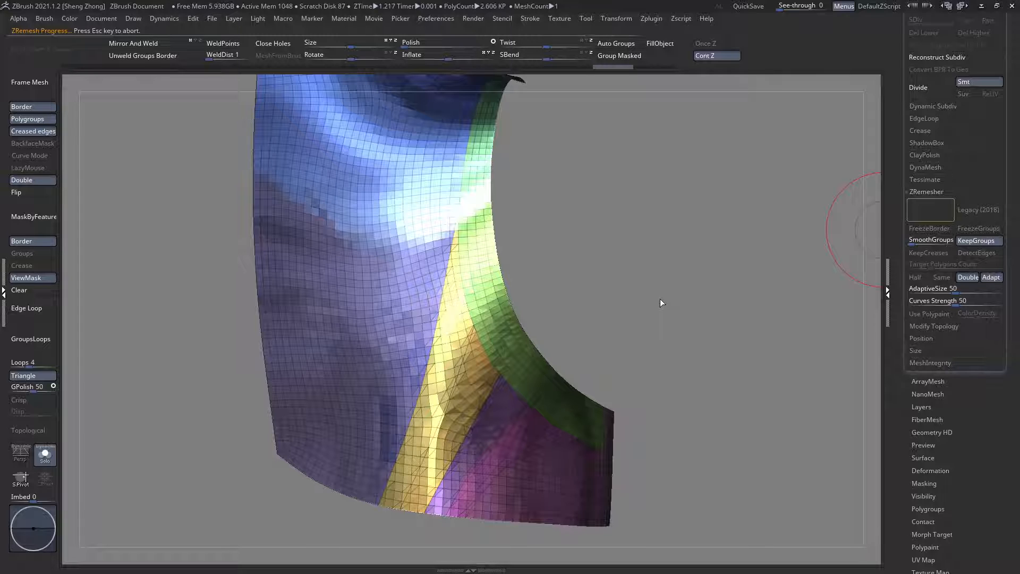
mouse_move(660, 302)
right_mouse_down()
mouse_move(633, 307)
mouse_move(636, 351)
mouse_move(559, 383)
right_mouse_up()
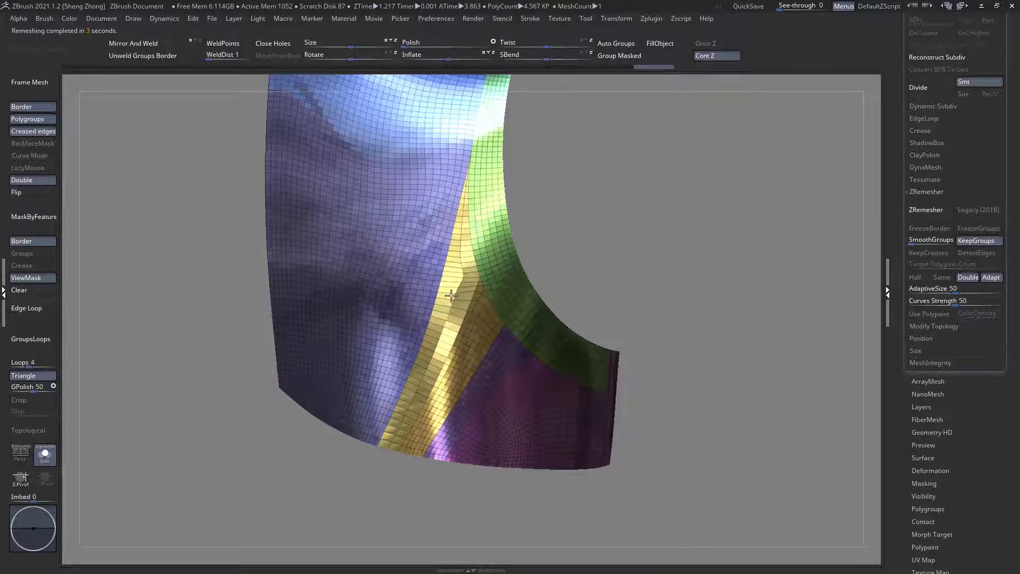
right_click_drag(451, 296, 469, 256)
key("ctrl+z")
Step: Regroup the faces at the upper tip of the orange strip, and combine them with the dark blue main panel as one polygroup
left_click(468, 256, "ctrl+shift")
right_click_drag(483, 119, 469, 234, "ctrl")
left_click(455, 273, "ctrl+shift")
right_click_drag(467, 296, 447, 382, "ctrl")
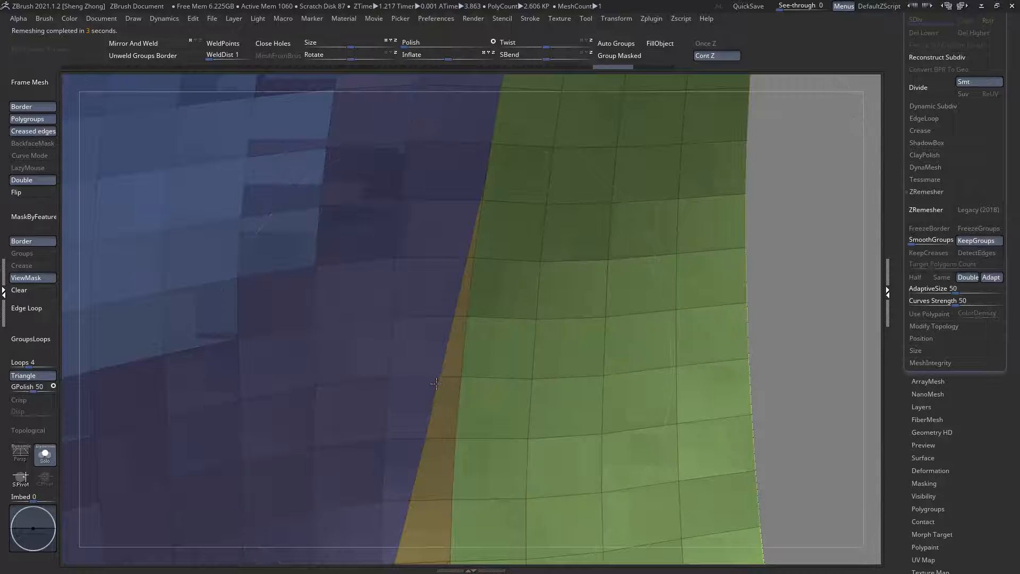
double_click(631, 325, "ctrl+shift")
left_click_drag(649, 390, 341, 145, "ctrl+shift")
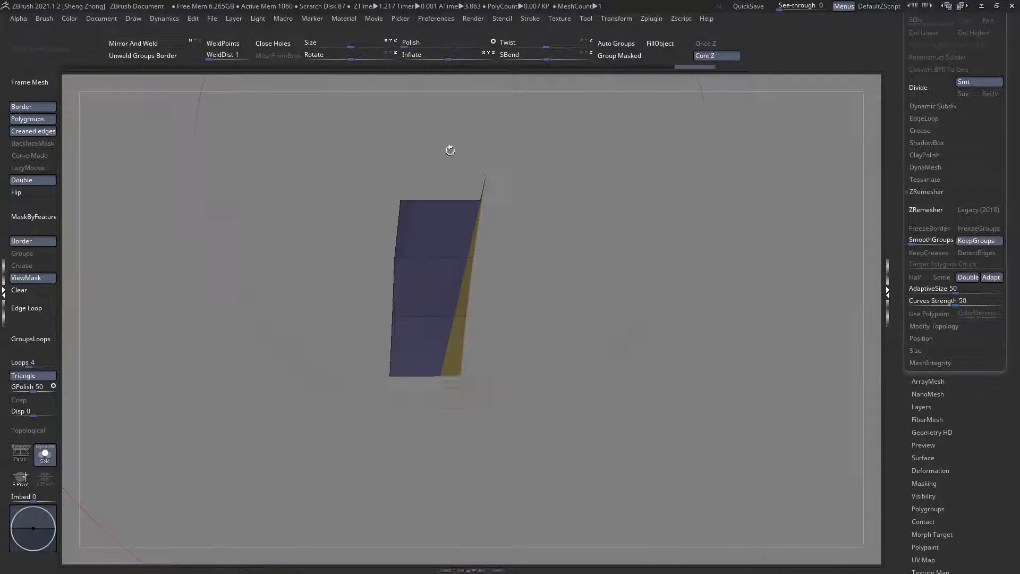
left_click(627, 56)
left_click(692, 237, "ctrl+shift")
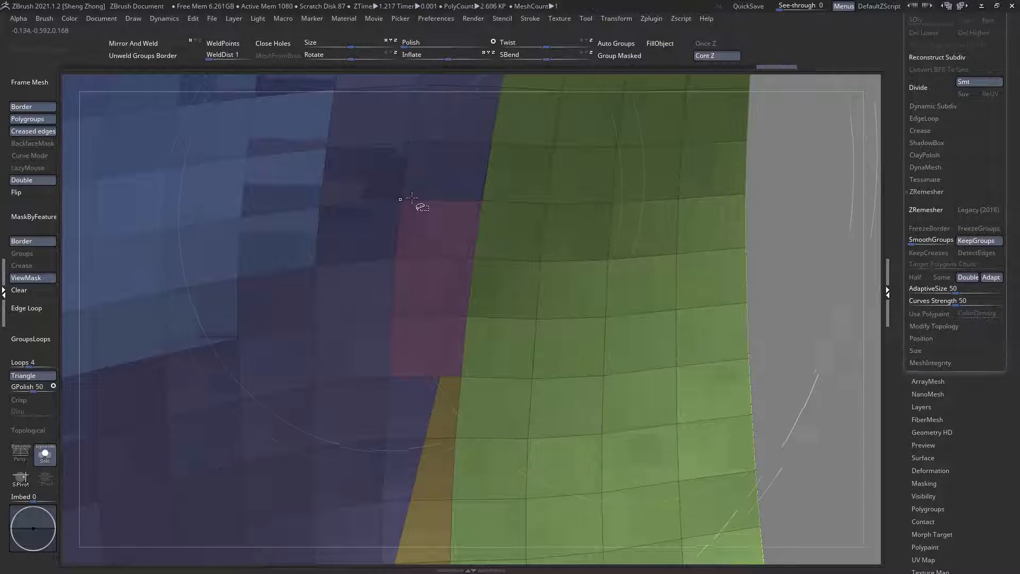
double_click(614, 140, "ctrl+shift")
left_click(650, 58)
left_click(650, 217, "ctrl+shift")
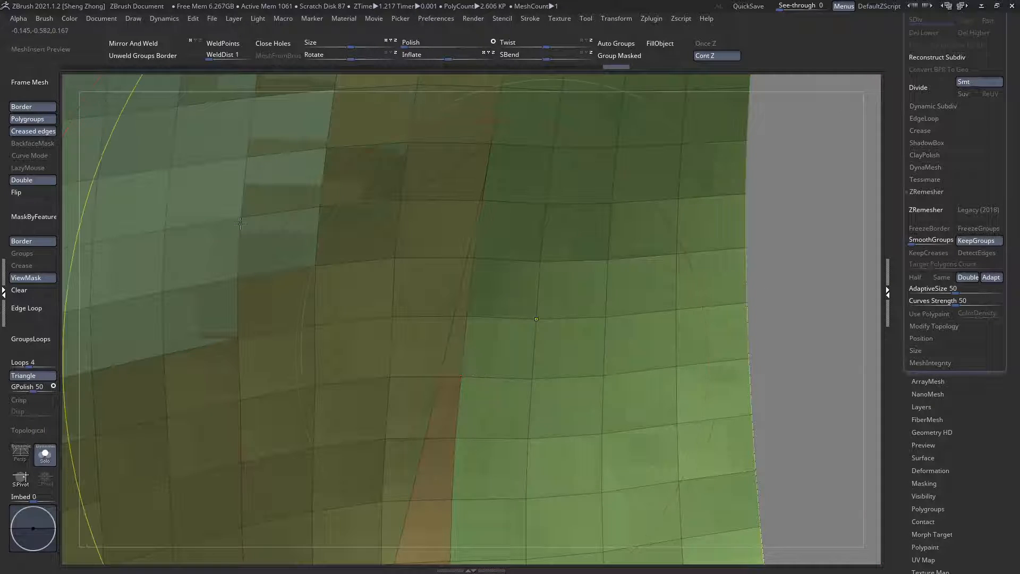
Step: Try remeshing the plate with ZRemesher, check the edge flow along the orange strip, and undo the remesh
right_click_drag(240, 223, 444, 156, "ctrl")
right_click_drag(505, 347, 537, 348)
right_click_drag(440, 205, 545, 299, "alt")
left_click(929, 210)
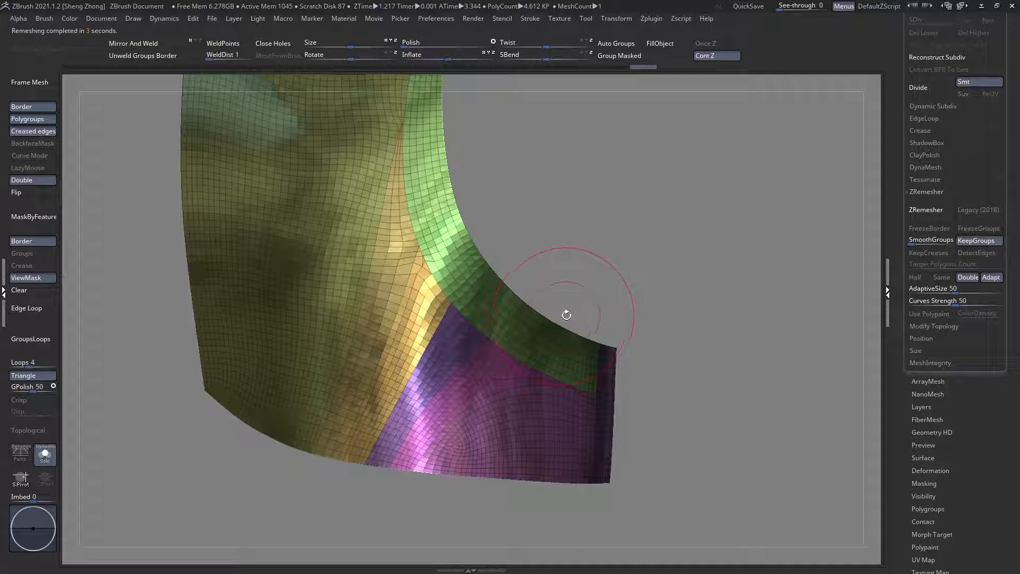
right_click_drag(536, 320, 532, 366)
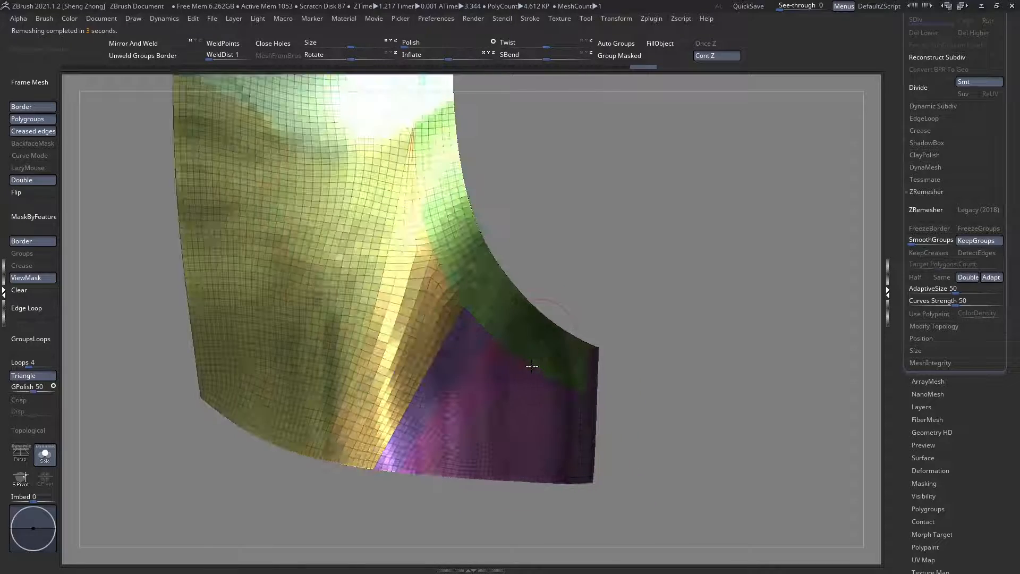
right_click_drag(382, 297, 385, 311)
right_click_drag(383, 264, 403, 253)
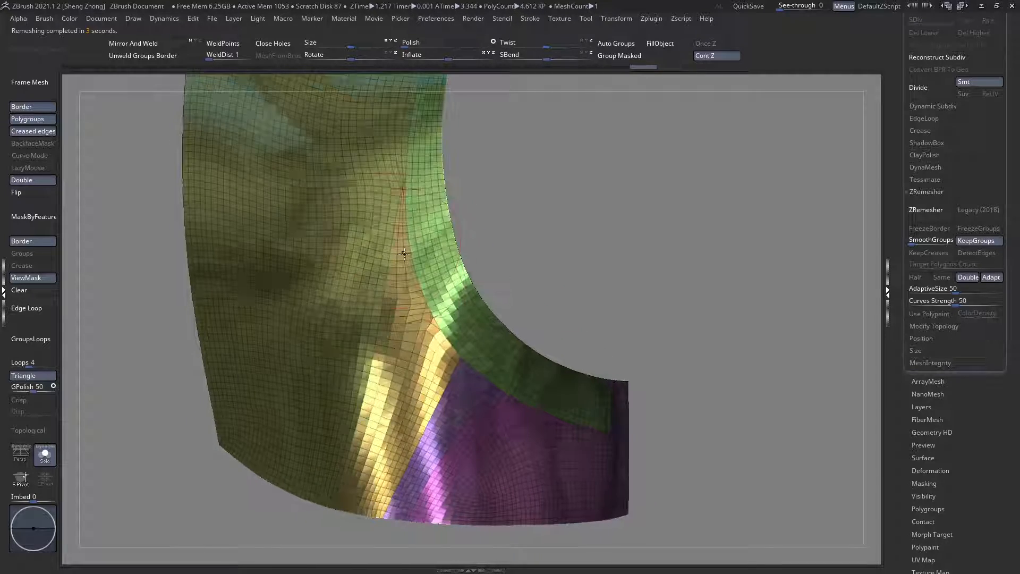
right_click_drag(370, 198, 403, 250, "ctrl")
key("ctrl+z")
key("ctrl+z")
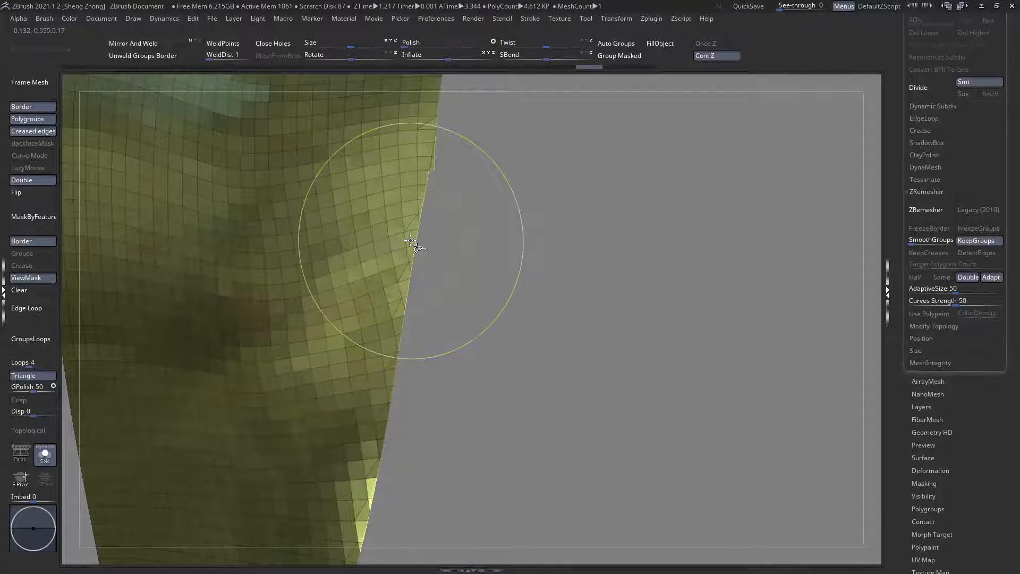
Step: Regroup the stepped faces at the orange strip's tip, and assign them and the olive main panel a single polygroup
key("ctrl+shift+z")
right_click_drag(438, 159, 464, 298, "ctrl")
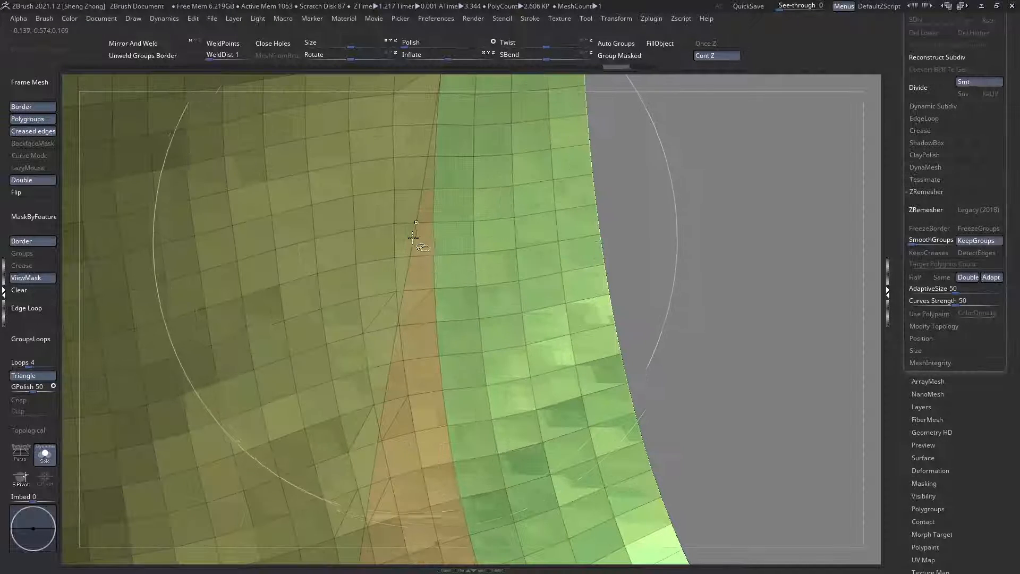
key("ctrl+shift+z")
left_click_drag(366, 167, 368, 166, "ctrl+shift")
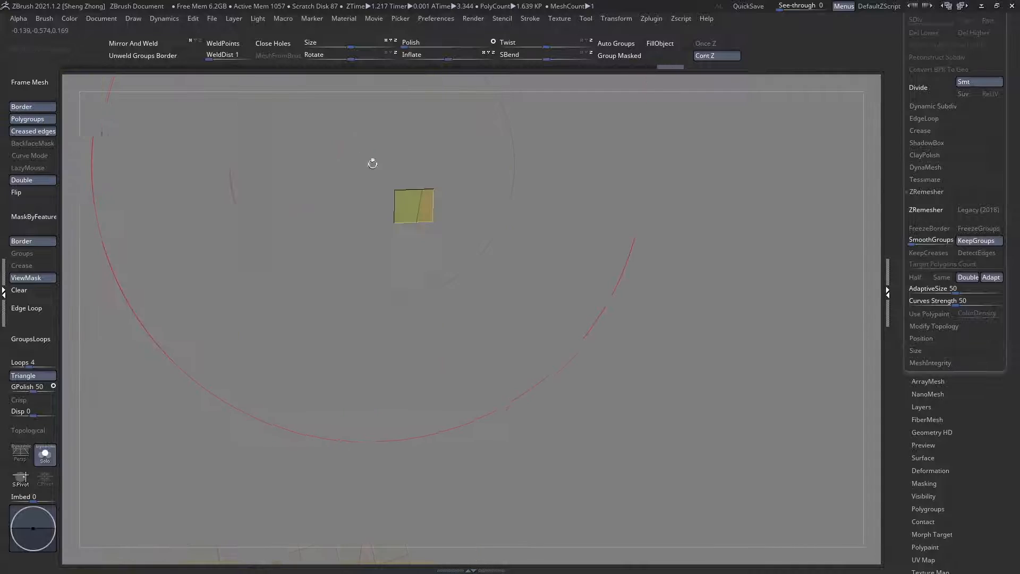
left_click(610, 59)
left_click(644, 208, "ctrl+shift")
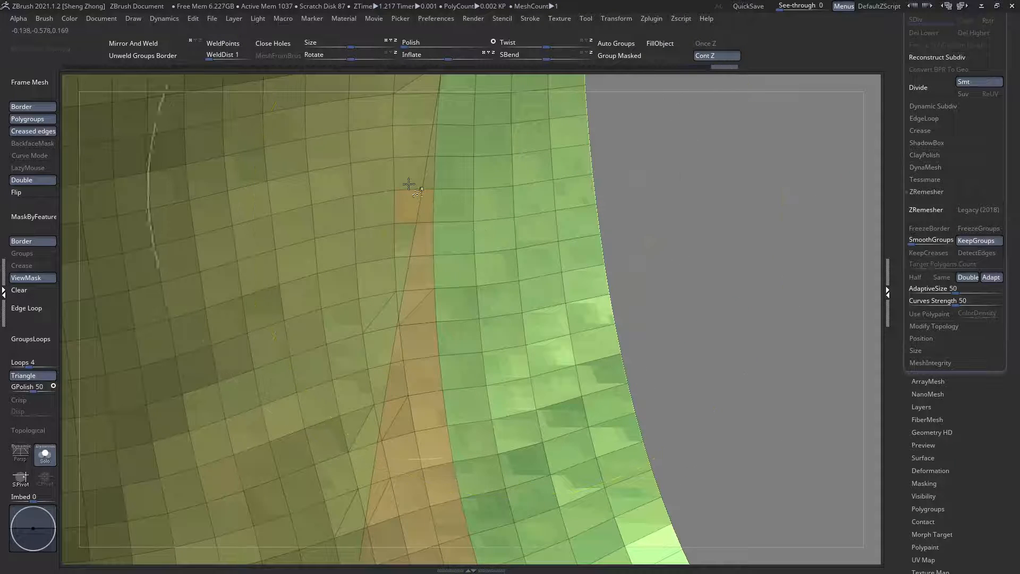
left_click(395, 208, "ctrl+shift")
left_click(612, 55)
left_click(646, 211, "ctrl+shift")
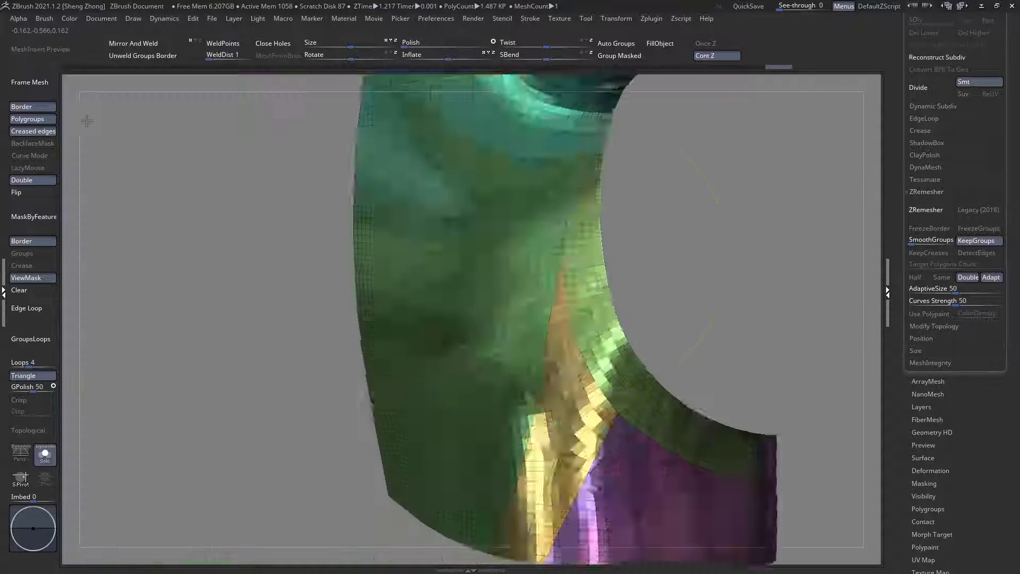
Step: Remesh the back plate with ZRemesher using Double and Keep Groups, and check the topology beside the armhole band
key("f")
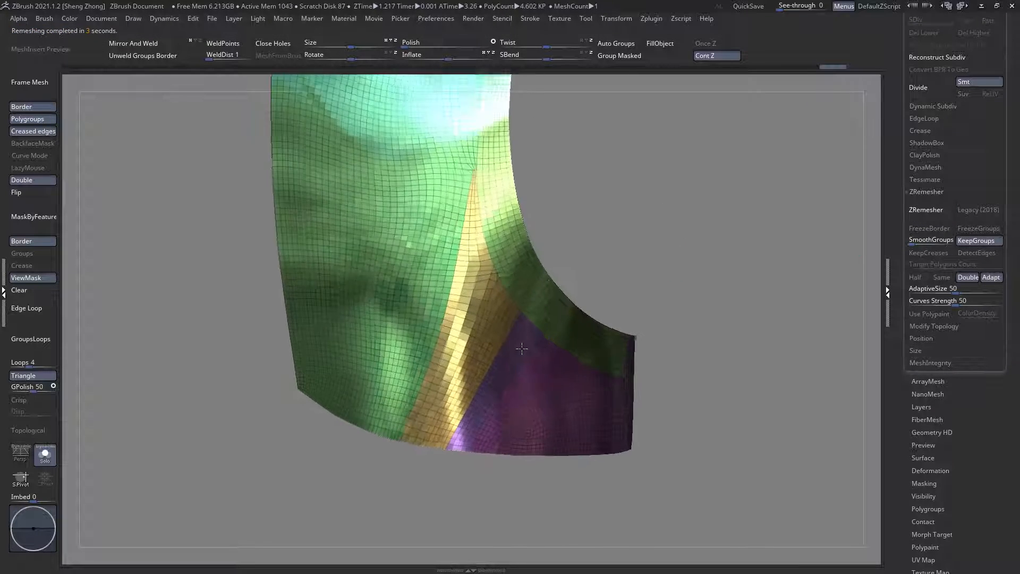
mouse_move(522, 348)
right_mouse_down()
mouse_move(428, 320)
mouse_move(501, 328)
mouse_move(516, 308)
mouse_move(494, 326)
mouse_move(543, 345)
right_mouse_up()
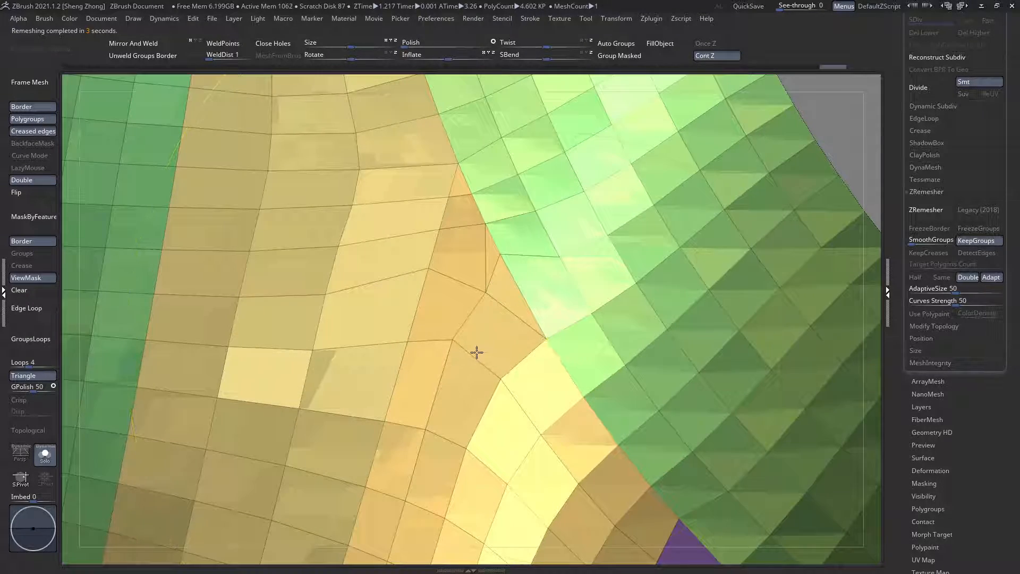
left_click(477, 352, "ctrl+shift")
key("ctrl+z")
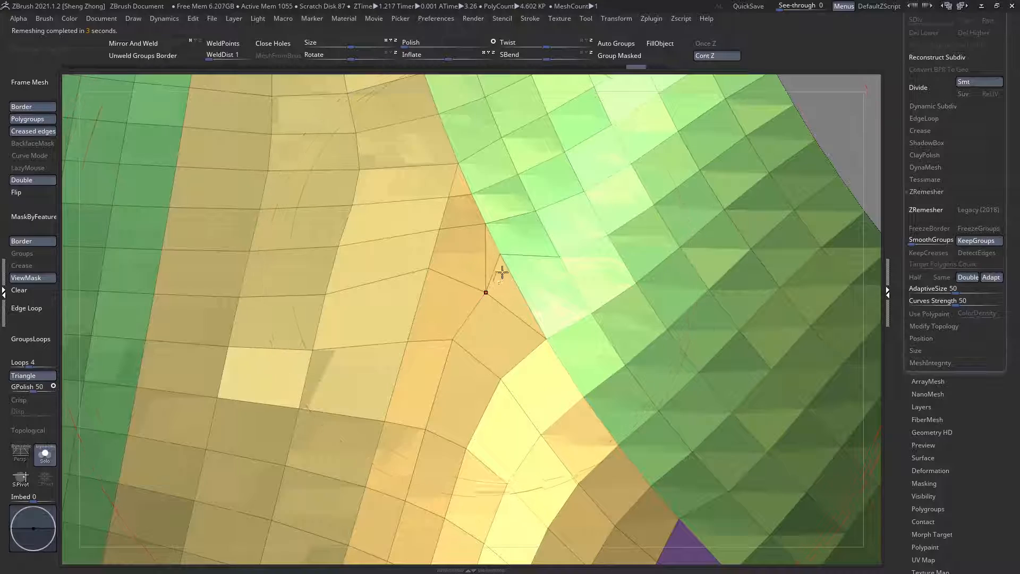
Step: Try GroupsLoops with 4 loops along the back plate's polygroup borders, inspect the panel seams, and undo it
left_click(24, 339)
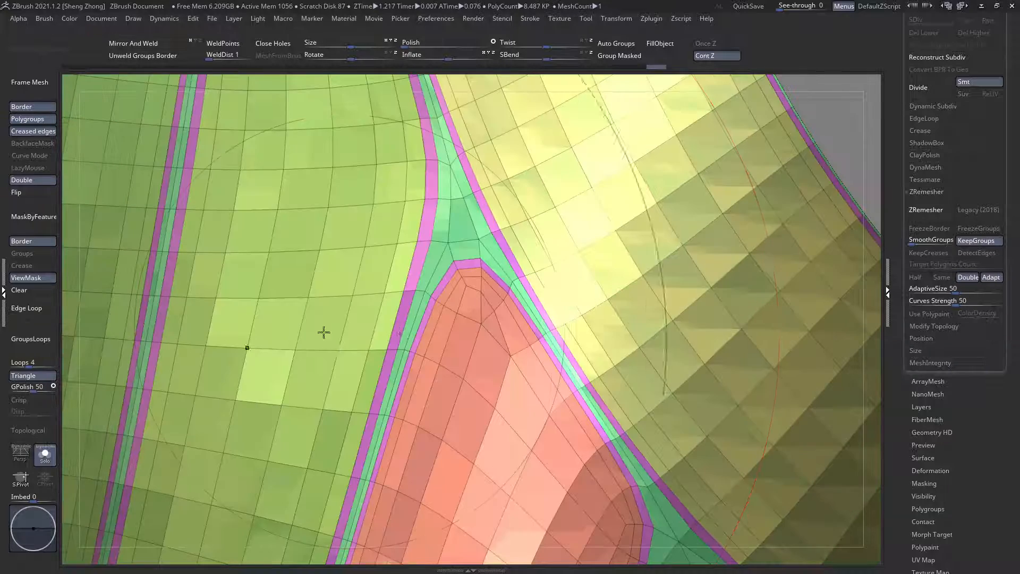
right_click_drag(428, 267, 415, 213, "ctrl")
right_click_drag(512, 357, 394, 372, "alt")
right_click_drag(479, 332, 419, 248)
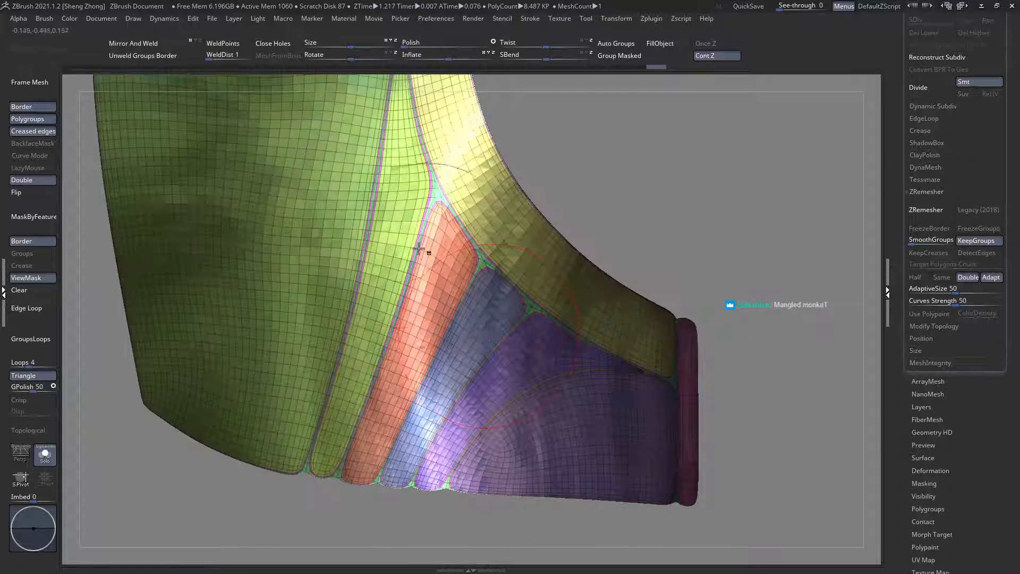
right_click_drag(432, 404, 470, 234)
key("ctrl+z")
key("ctrl+shift+z")
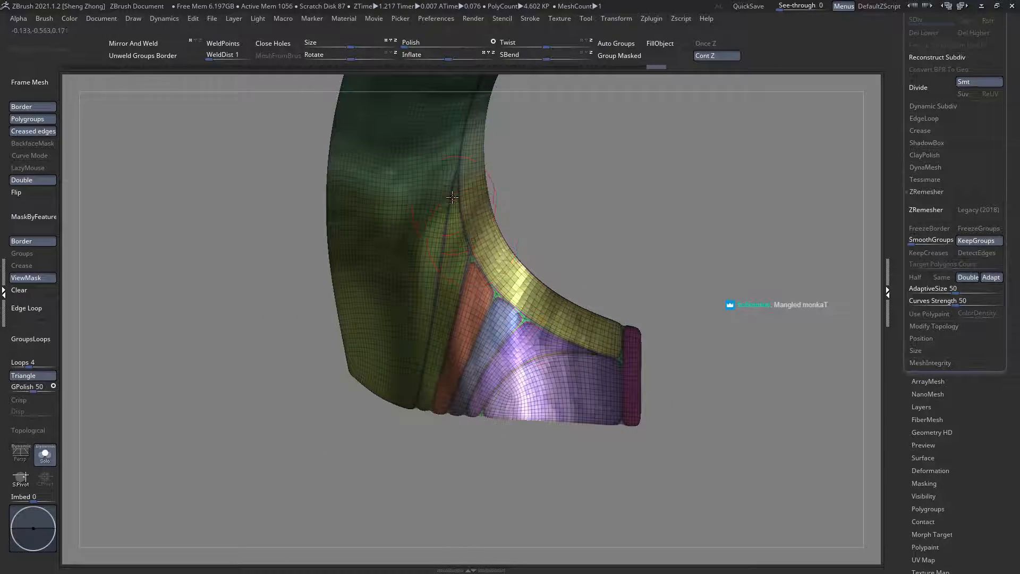
key("ctrl+z")
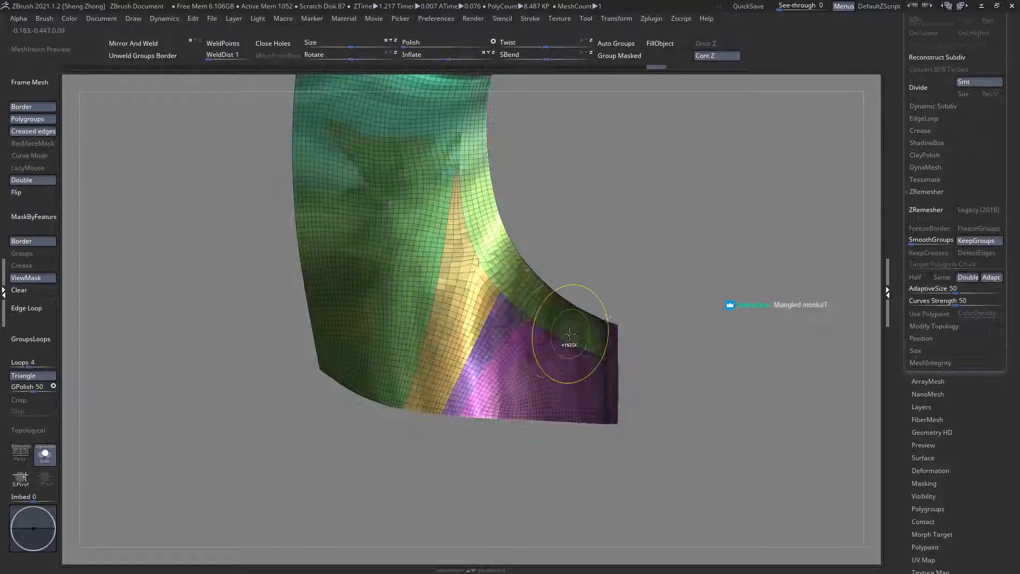
Step: Show the other subtools again and apply Mirror And Weld to the half back plate
right_click_drag(430, 298, 67, 460)
left_click(46, 455)
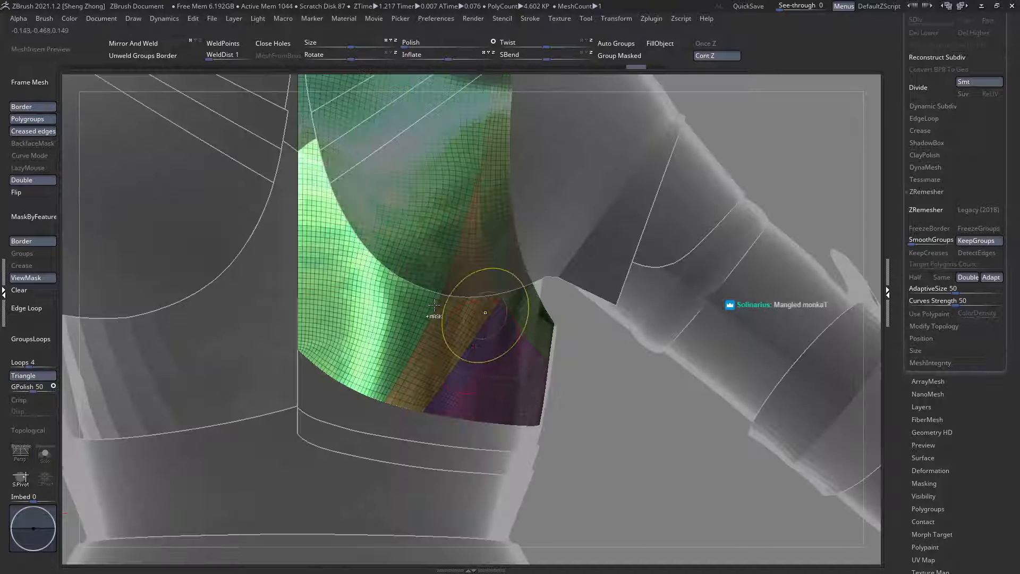
right_click_drag(483, 315, 186, 133, "ctrl")
left_click(158, 45)
Step: Isolate the mirrored back plate to examine its center seam and lower edge, and show all subtools again
right_click_drag(320, 259, 387, 372, "ctrl")
right_click_drag(361, 132, 318, 278, "alt")
left_click(47, 456)
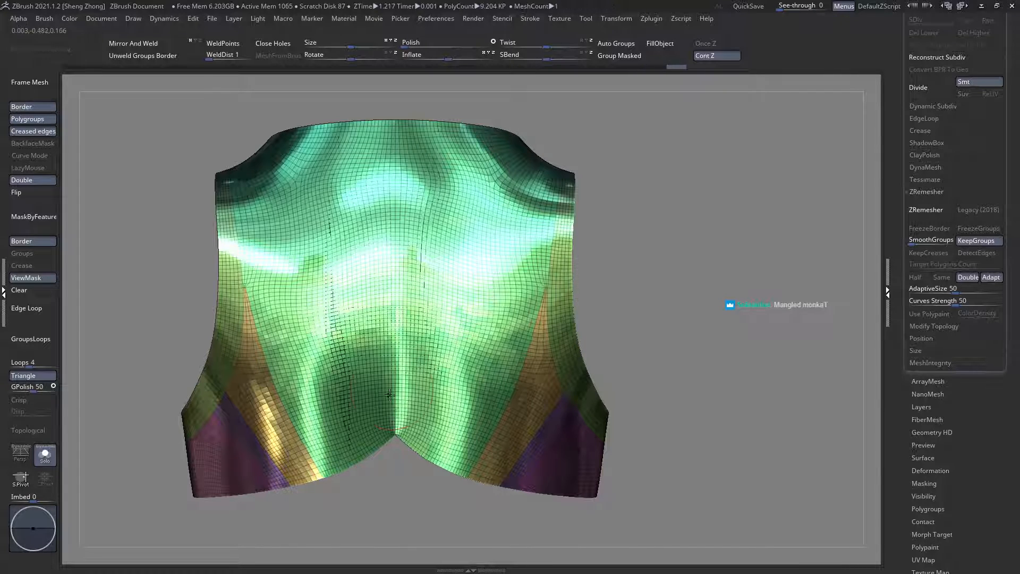
right_click_drag(405, 412, 418, 329, "alt")
left_click(49, 462)
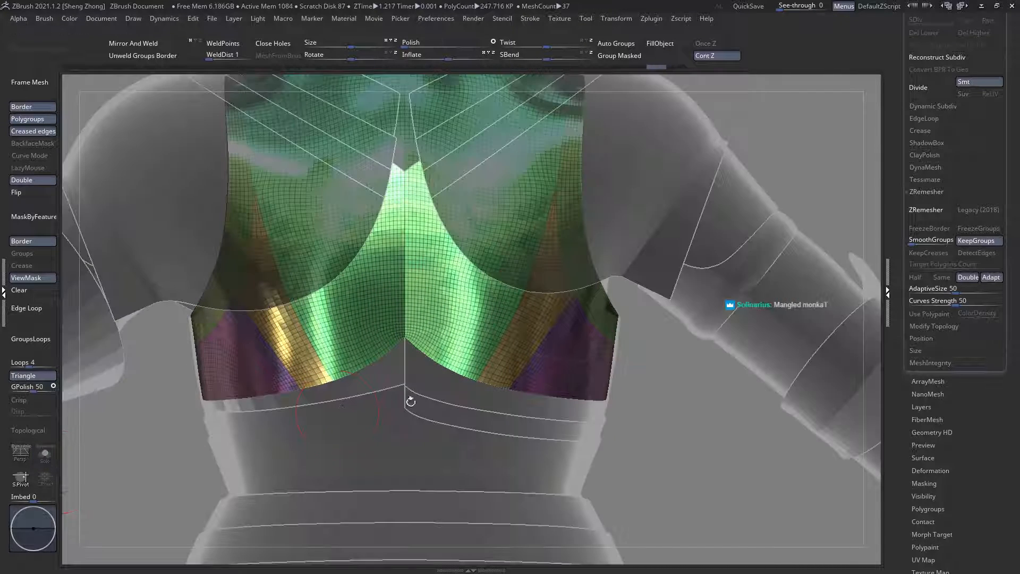
Step: Select the half band directly below the back plate and apply Mirror And Weld to it
left_click(436, 387, "alt")
right_click_drag(383, 382, 264, 353, "ctrl")
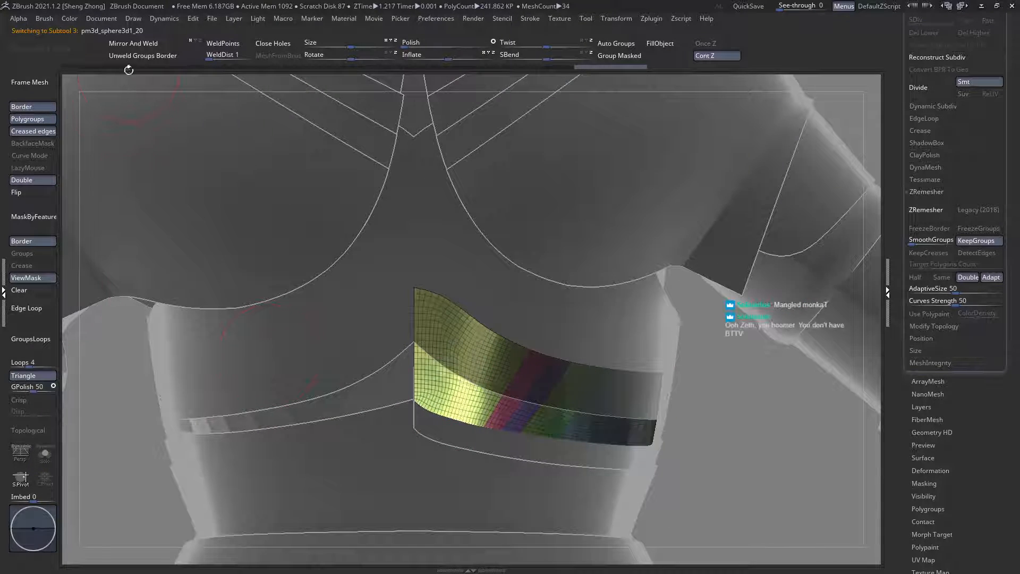
left_click(149, 47)
right_click_drag(408, 357, 364, 235, "ctrl")
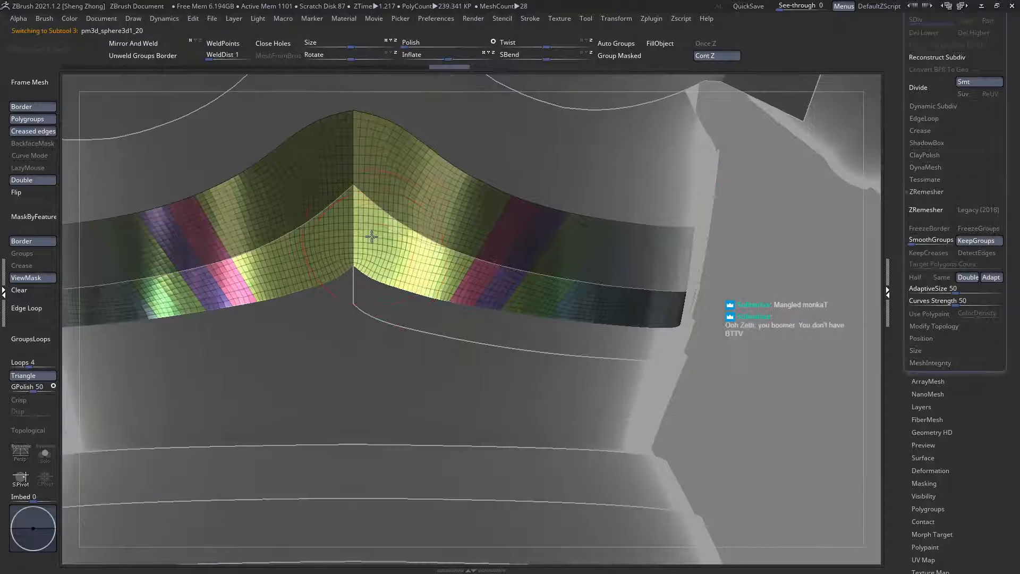
Step: Select the next half band down, above the wide waist plate, and examine its polygroup strips
left_click(374, 298, "alt")
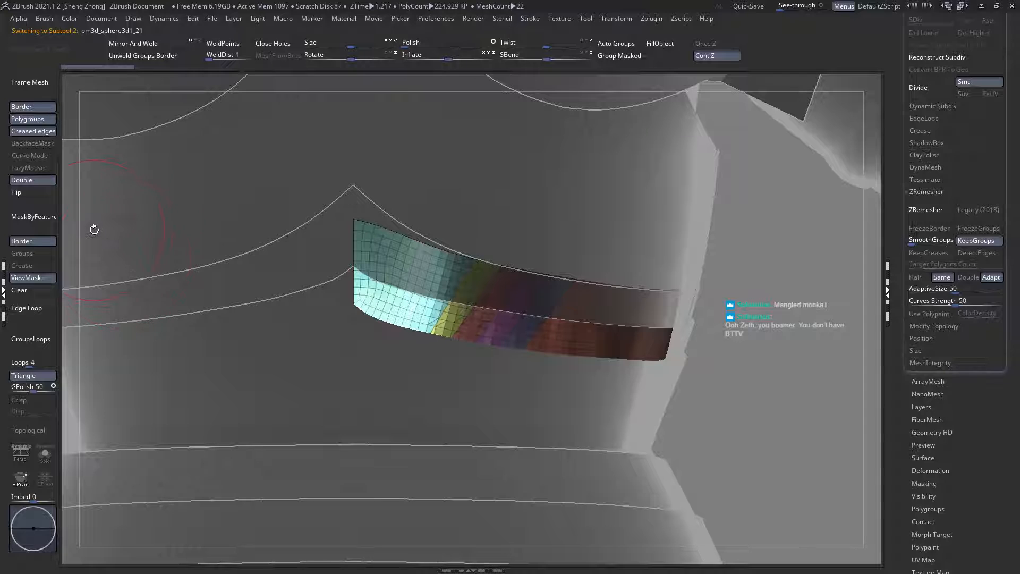
right_click_drag(370, 279, 178, 285)
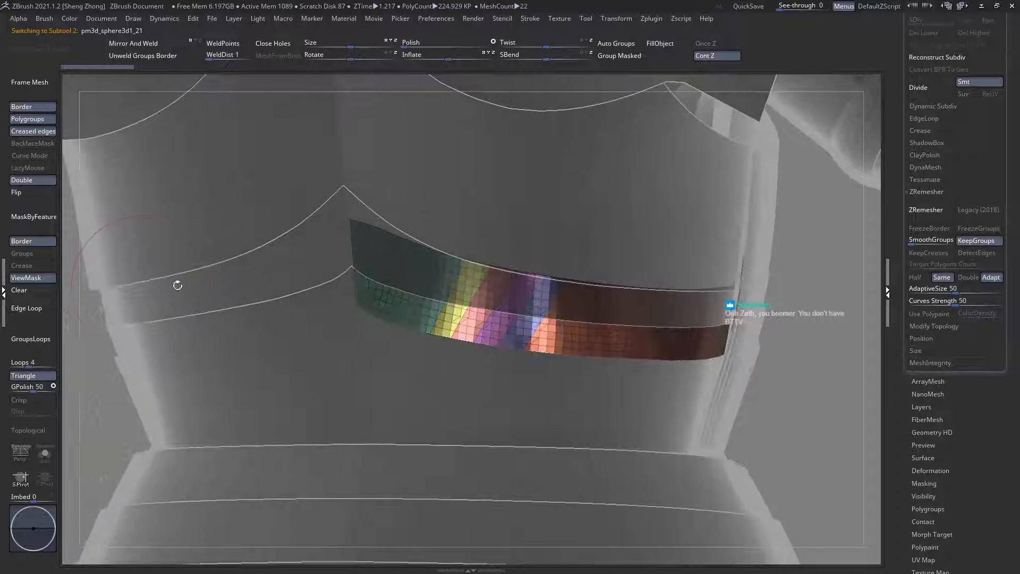
left_click(147, 41)
right_click_drag(298, 356, 344, 359)
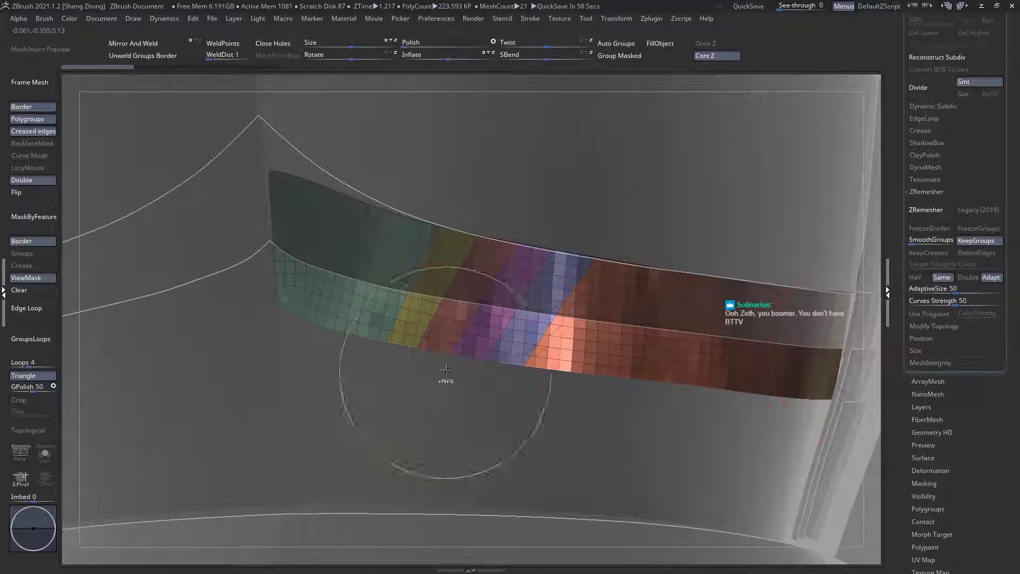
Step: Try ZRemesher with Same and Keep Groups on the lower half band, inspect the mesh in isolation, and undo it
left_click(921, 211)
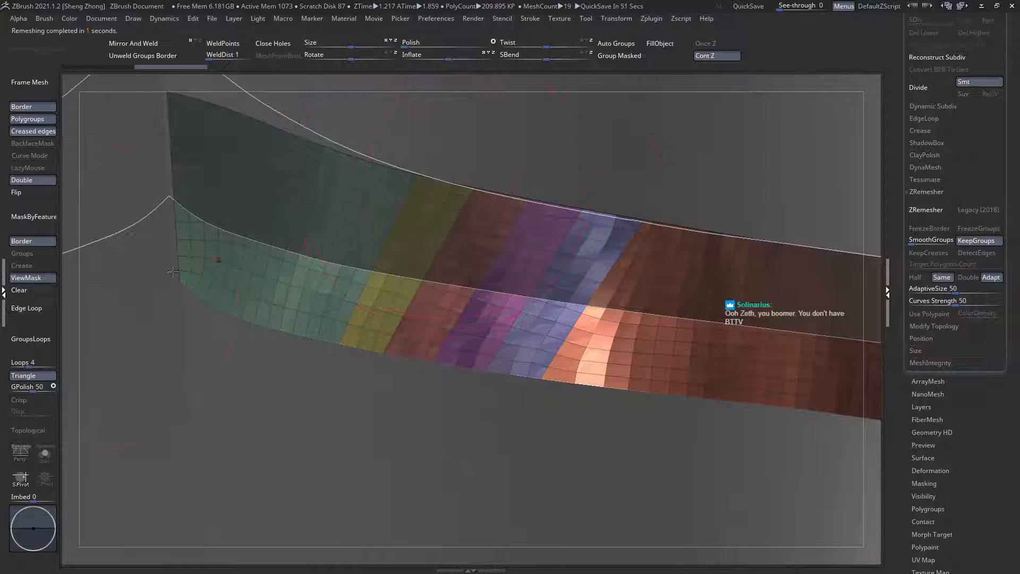
left_click(45, 453)
right_click_drag(409, 226, 357, 266, "alt")
mouse_move(445, 239)
right_mouse_down()
mouse_move(375, 229)
mouse_move(430, 238)
right_mouse_up()
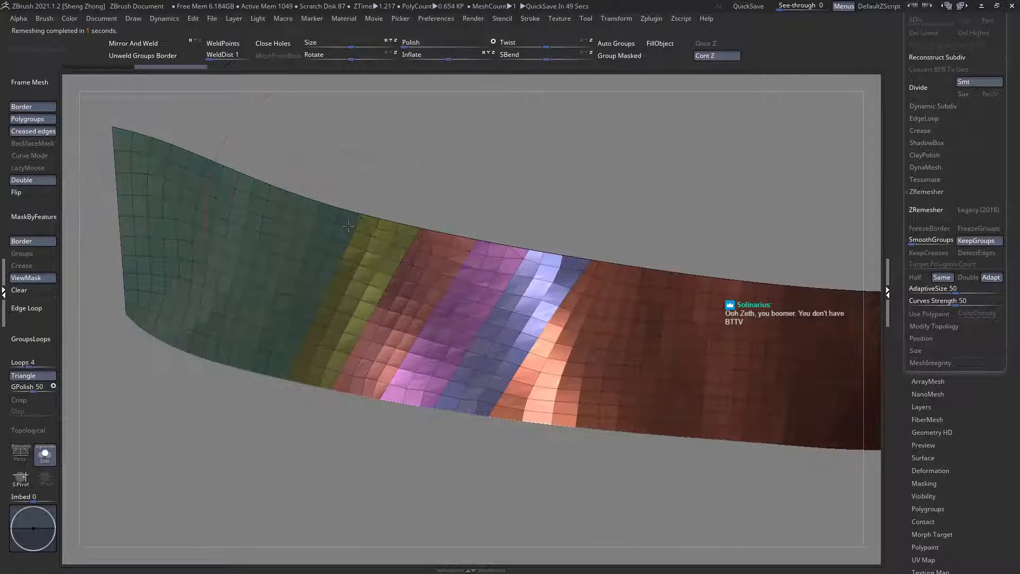
mouse_move(361, 218)
right_mouse_down("ctrl")
mouse_move(384, 269)
mouse_move(334, 235)
right_mouse_up("ctrl")
mouse_move(467, 272)
right_mouse_down()
mouse_move(499, 287)
mouse_move(545, 280)
mouse_move(505, 284)
right_mouse_up()
right_click_drag(421, 405, 390, 402)
key("ctrl+z")
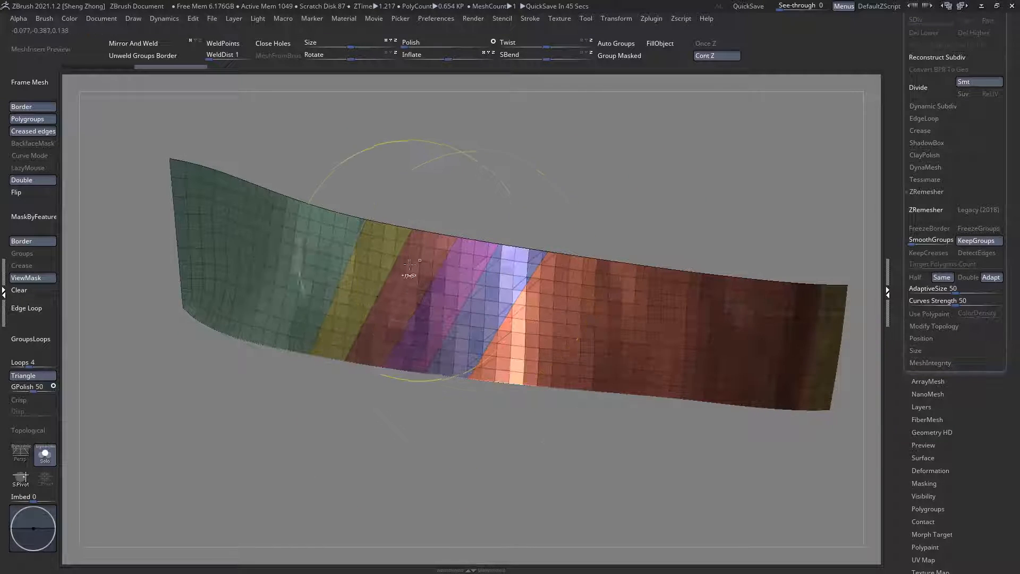
Step: Remesh the isolated half band with ZRemesher using Double and Keep Groups, and check the topology along its diagonal polygroup strips
right_click_drag(412, 276, 452, 300, "ctrl")
right_click_drag(739, 292, 737, 269, "alt")
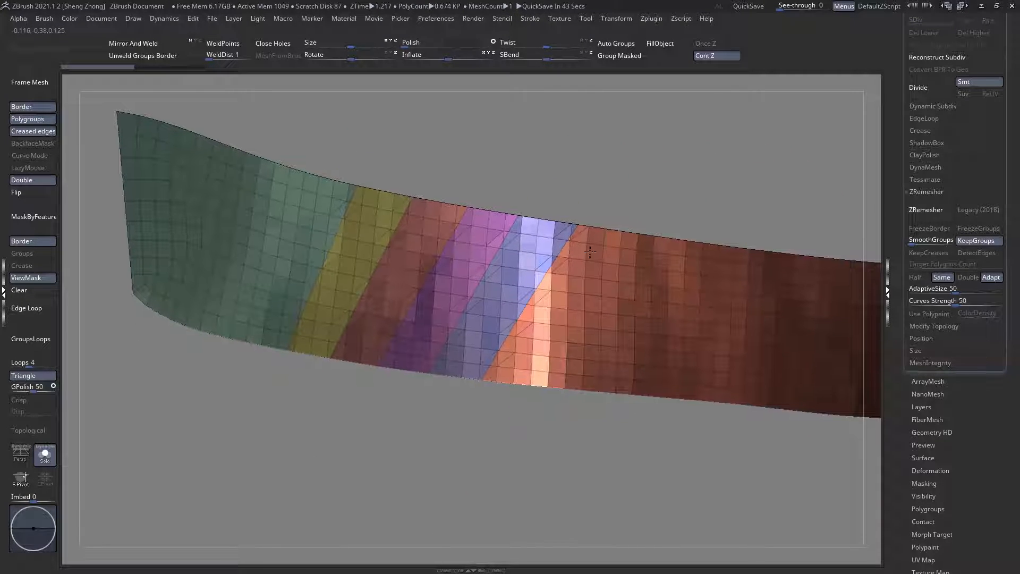
left_click(968, 276)
right_click_drag(512, 285, 548, 329, "ctrl")
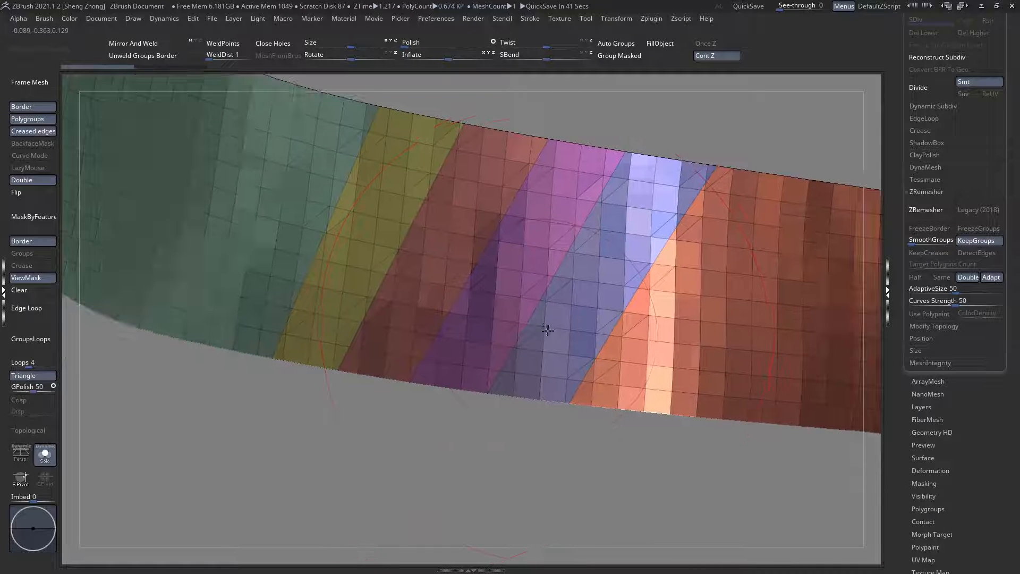
mouse_move(756, 478)
left_mouse_down()
mouse_move(588, 410)
mouse_move(273, 365)
mouse_move(352, 370)
mouse_move(255, 349)
mouse_move(135, 360)
left_mouse_up()
right_click_drag(451, 232, 302, 331, "alt")
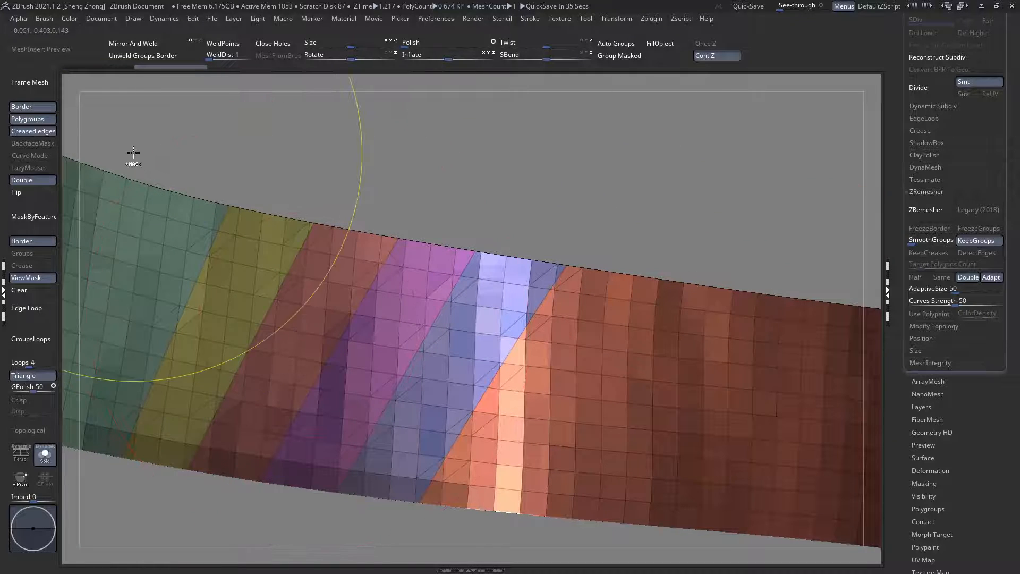
mouse_move(133, 153)
left_mouse_down("ctrl")
mouse_move(166, 186)
mouse_move(598, 277)
mouse_move(788, 244)
left_mouse_up("ctrl")
key("f")
key("ctrl+shift+i")
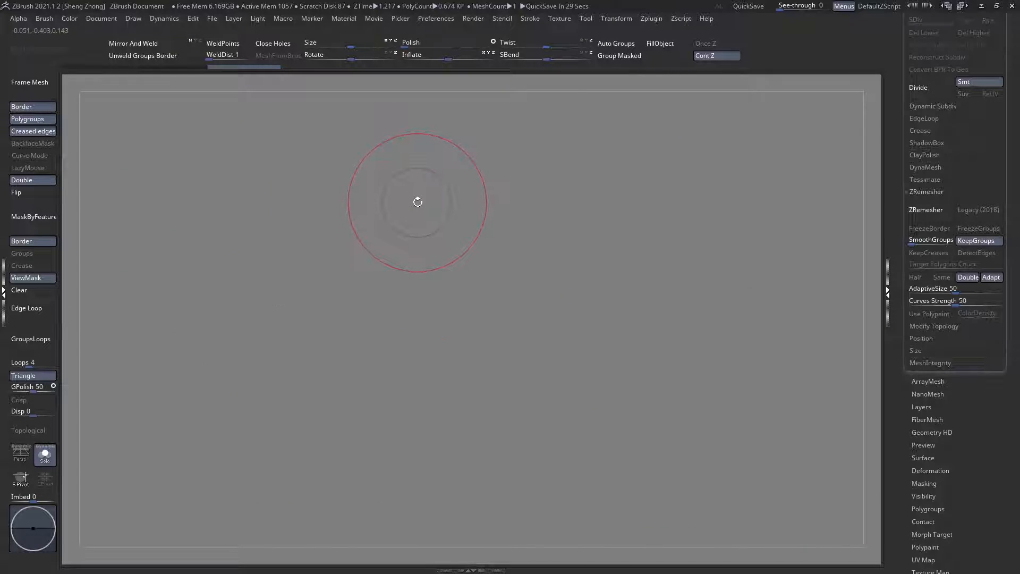
left_click_drag(603, 201, 616, 219, "ctrl+shift")
key("ctrl+shift+d")
left_click_drag(372, 250, 346, 300, "alt")
right_click_drag(346, 301, 526, 309, "alt")
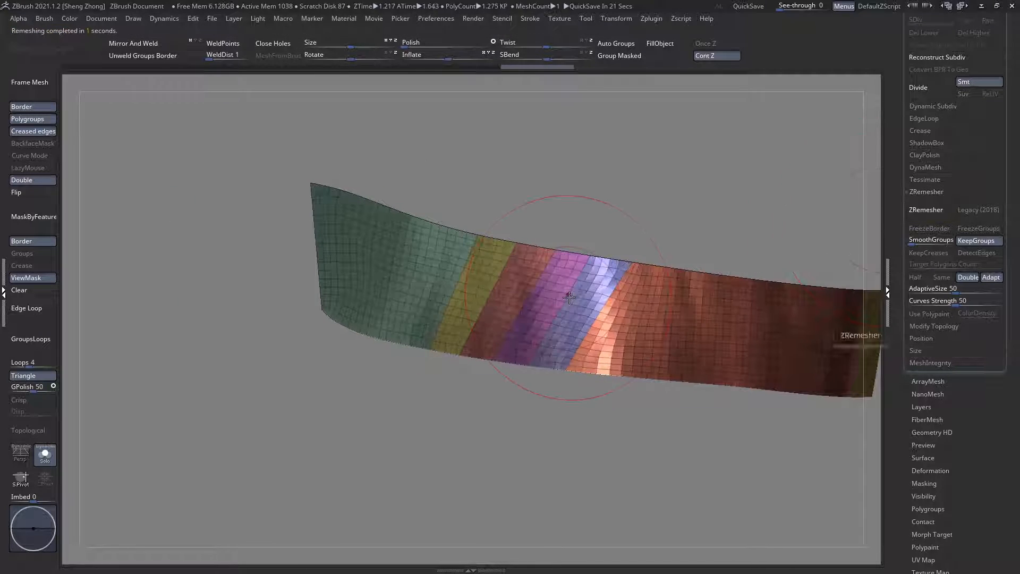
mouse_move(628, 301)
right_mouse_down("alt")
mouse_move(506, 298)
mouse_move(455, 306)
mouse_move(485, 330)
mouse_move(461, 319)
right_mouse_up("alt")
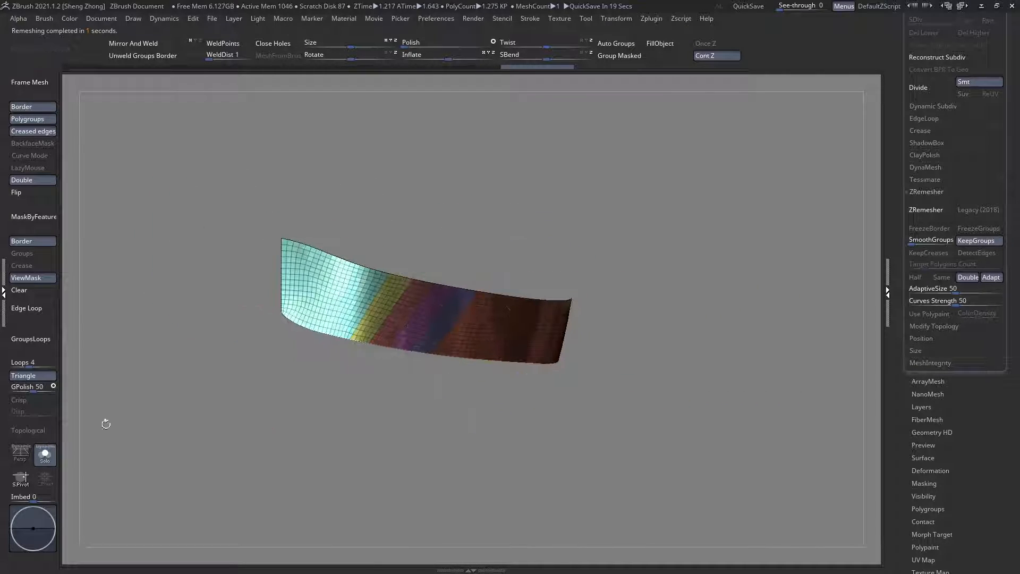
Step: Show the other subtools again, apply Mirror And Weld to the lower half band, and check its center seam
left_click(46, 455)
left_click(128, 47)
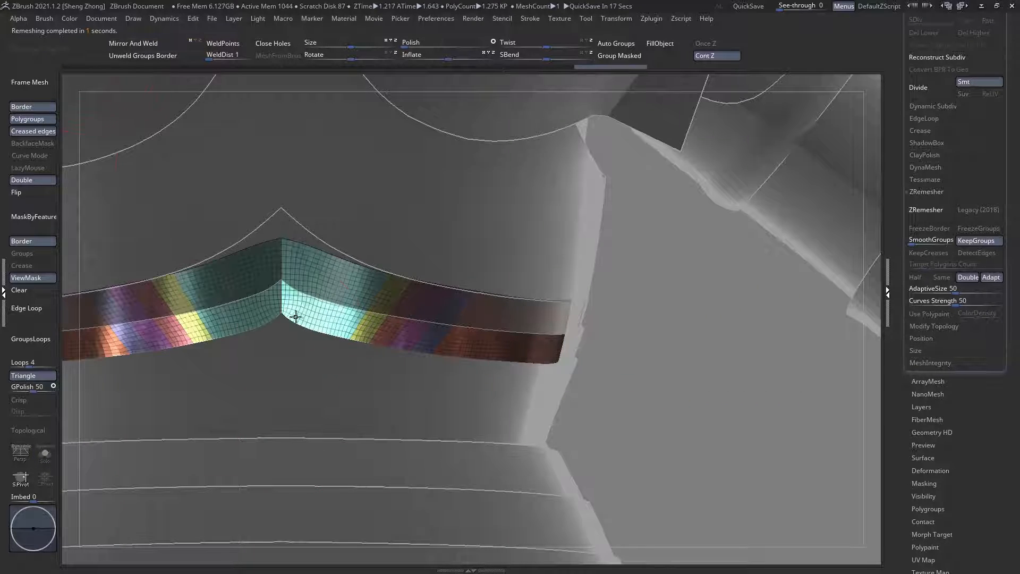
right_click_drag(294, 318, 357, 371, "ctrl")
right_click_drag(410, 319, 234, 219, "ctrl")
right_click_drag(444, 357, 432, 348, "alt")
right_click_drag(478, 376, 483, 276)
right_click_drag(430, 307, 432, 349, "ctrl")
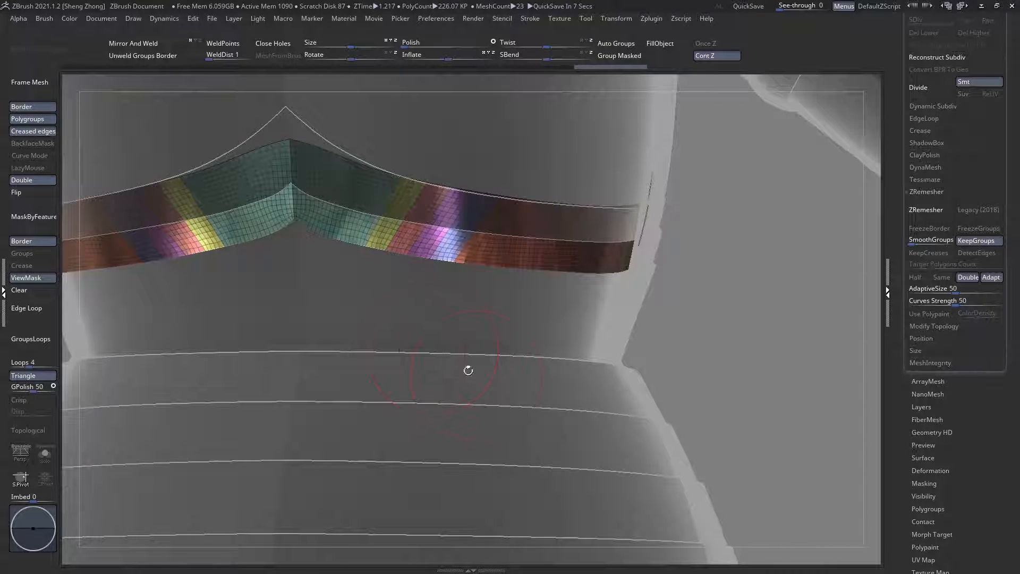
Step: Select the wide waist plate, isolate it to examine its mesh and lower flange, and show all subtools again
left_click(420, 302, "alt")
right_click_drag(489, 307, 465, 268, "ctrl")
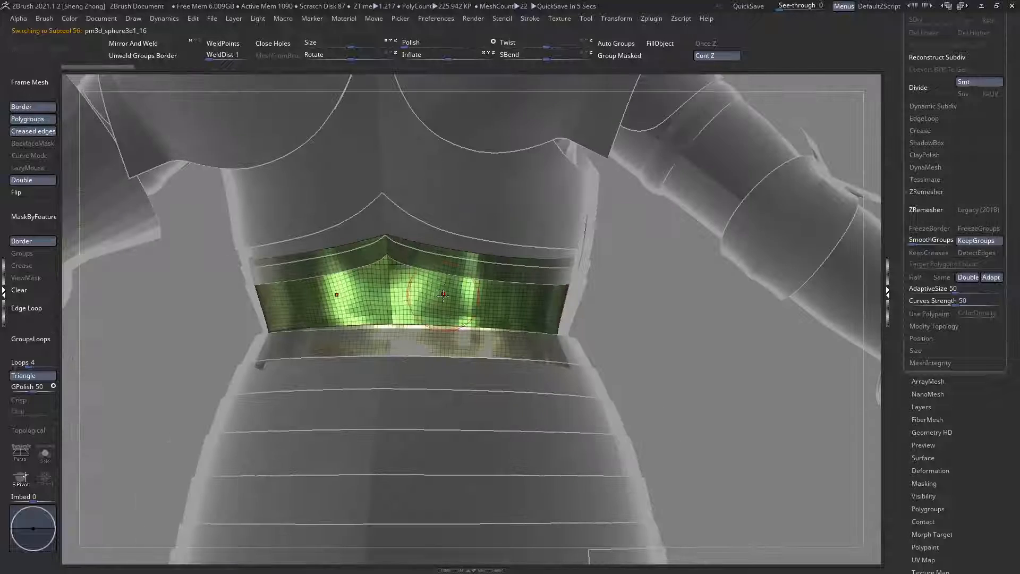
mouse_move(465, 368)
right_mouse_down("ctrl")
mouse_move(465, 393)
mouse_move(564, 336)
mouse_move(478, 358)
right_mouse_up("ctrl")
left_click(45, 453)
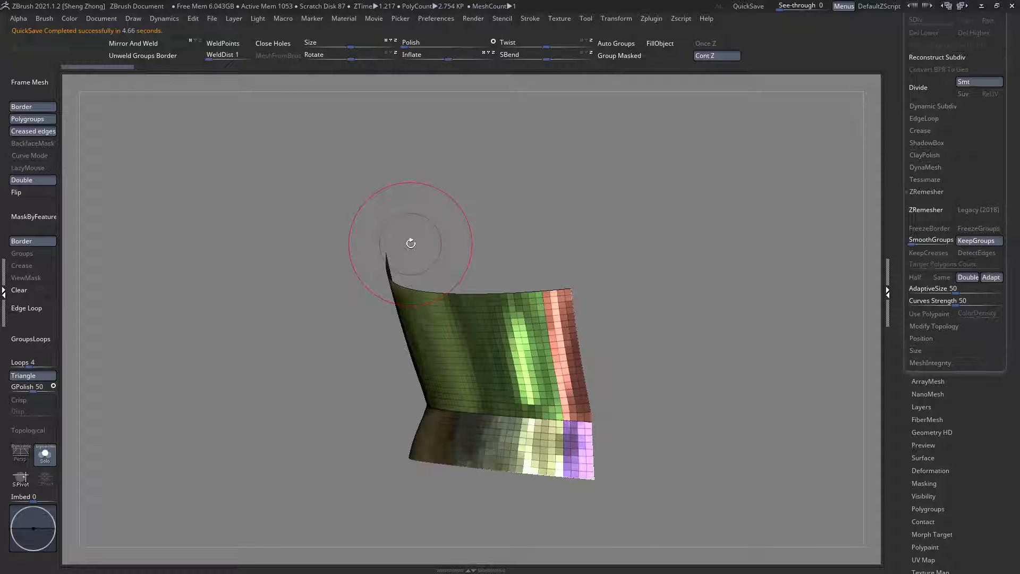
right_click_drag(448, 345, 266, 382)
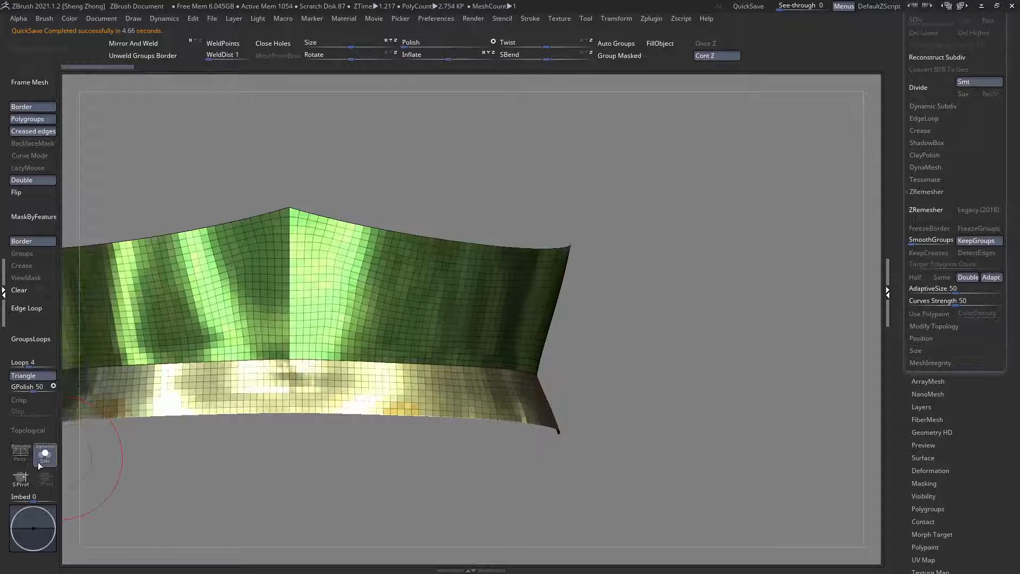
left_click(45, 455)
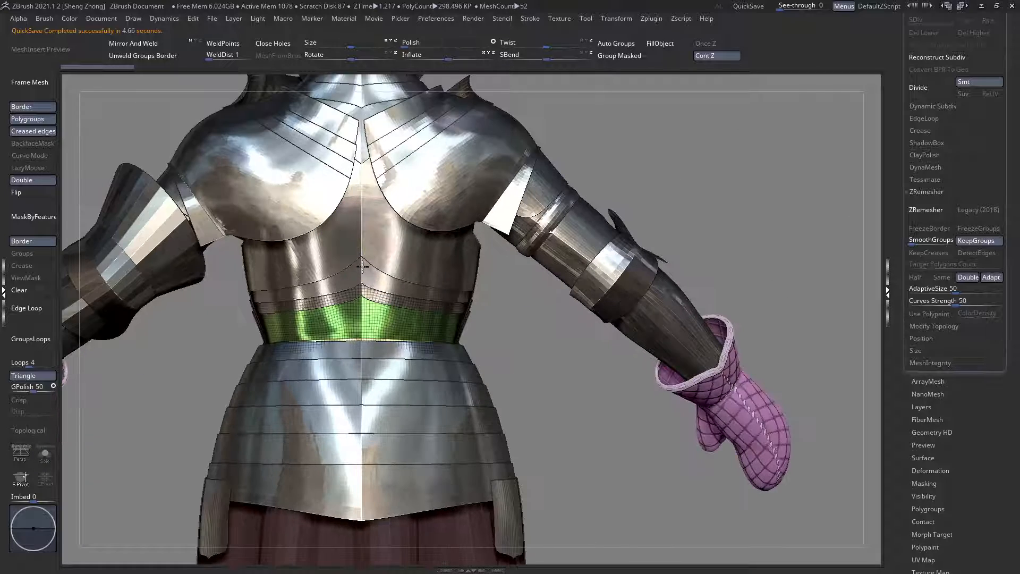
Step: Select the upper back plate and examine how it meets the bands and waist plate with transparency on
right_click_drag(380, 257, 414, 272, "ctrl")
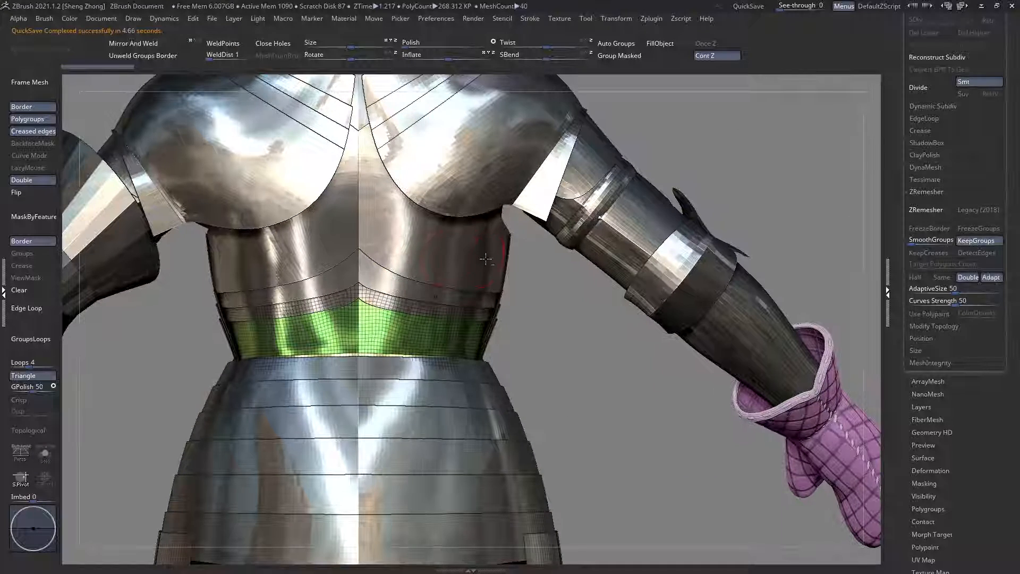
left_click(487, 257, "alt")
right_click_drag(457, 228, 471, 236, "ctrl")
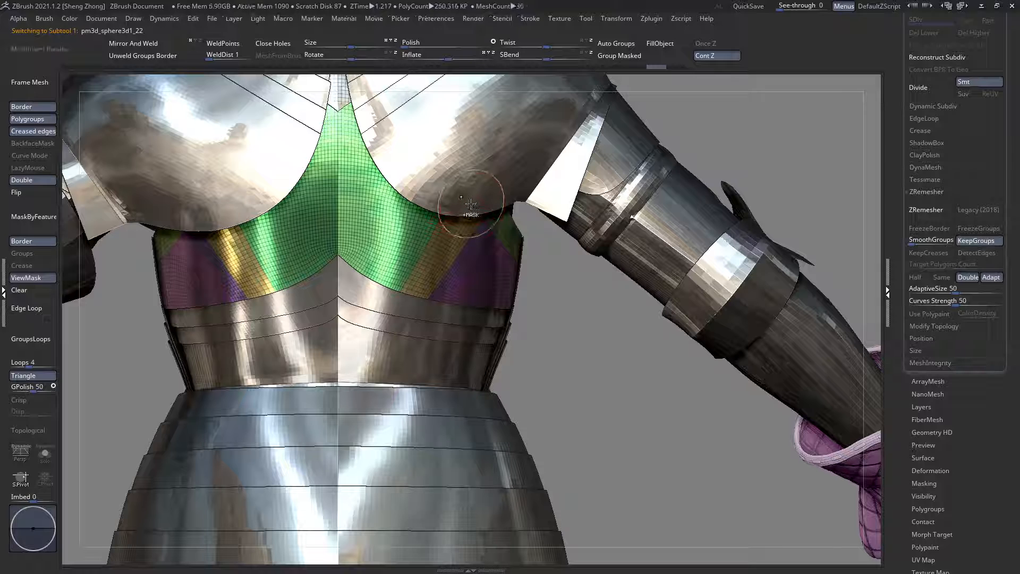
key("shift+t")
right_click_drag(518, 300, 499, 278, "ctrl")
right_click_drag(417, 264, 417, 359, "ctrl")
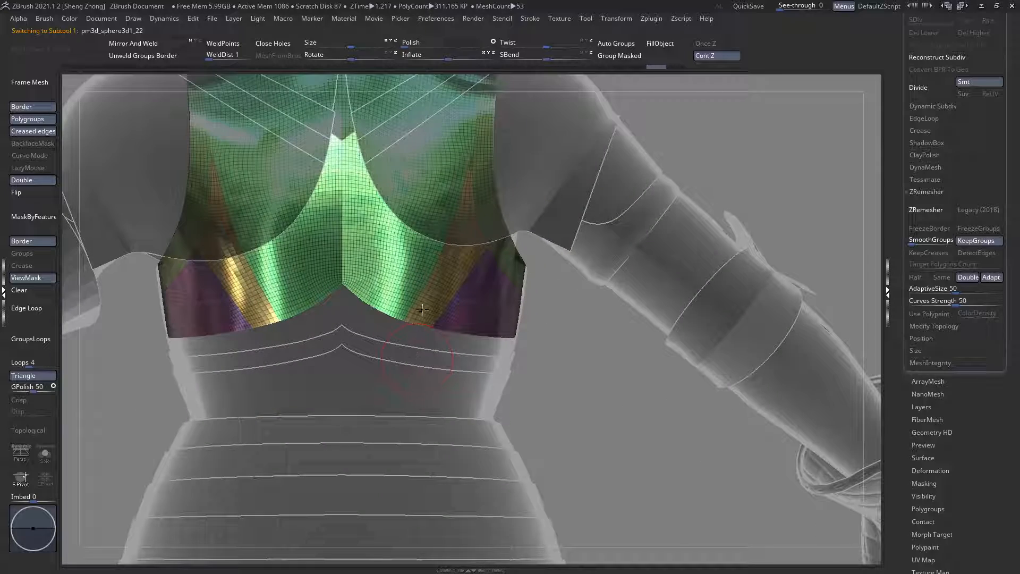
key("space")
left_click(146, 325)
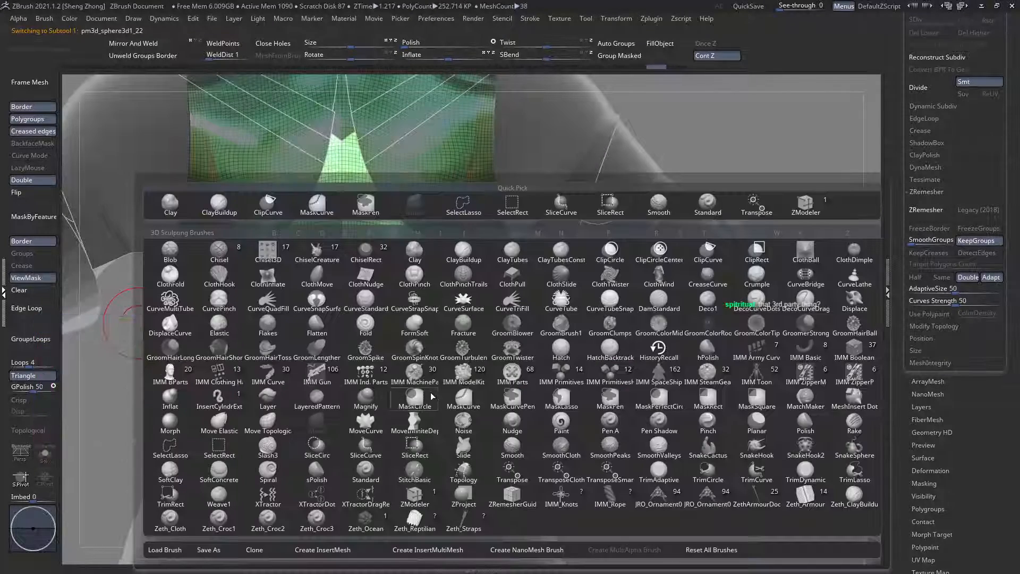
left_click(450, 406)
right_click_drag(386, 279, 384, 272, "ctrl")
key("f")
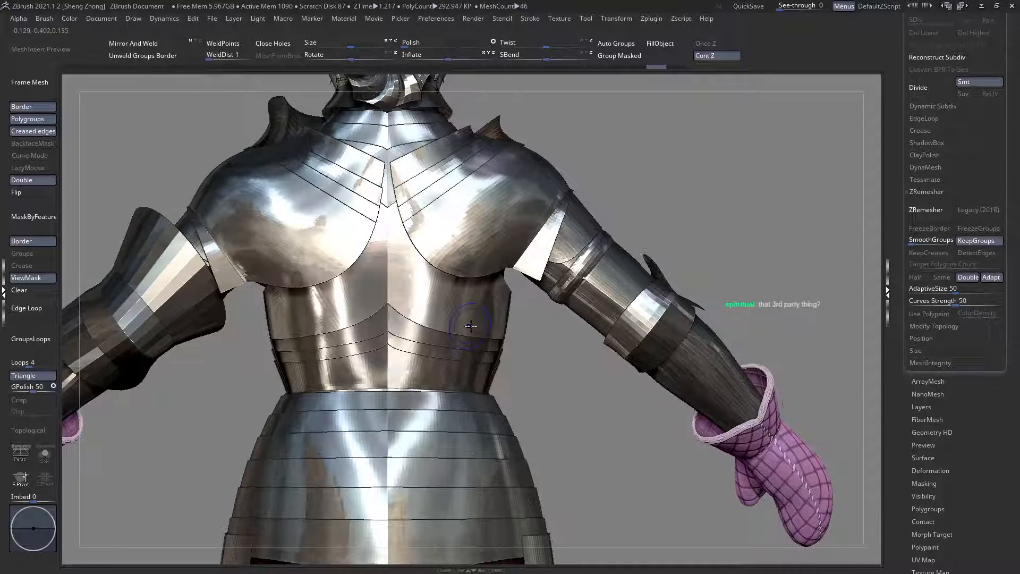
key("shift+f")
Step: Bring up the subtool list and move the band directly below the back plate to its beginning
scroll(975, 228, "up", 5)
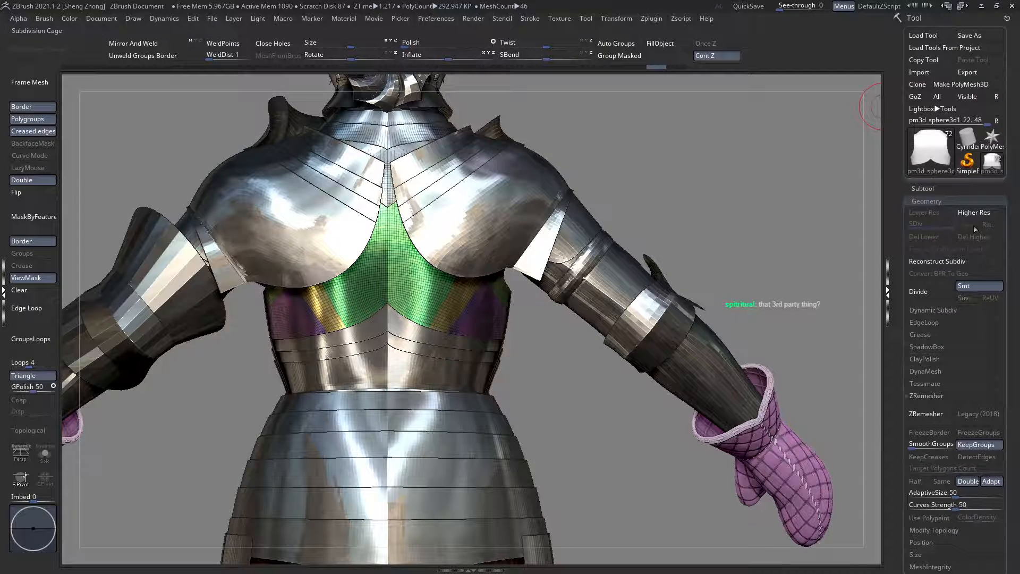
left_click(919, 189)
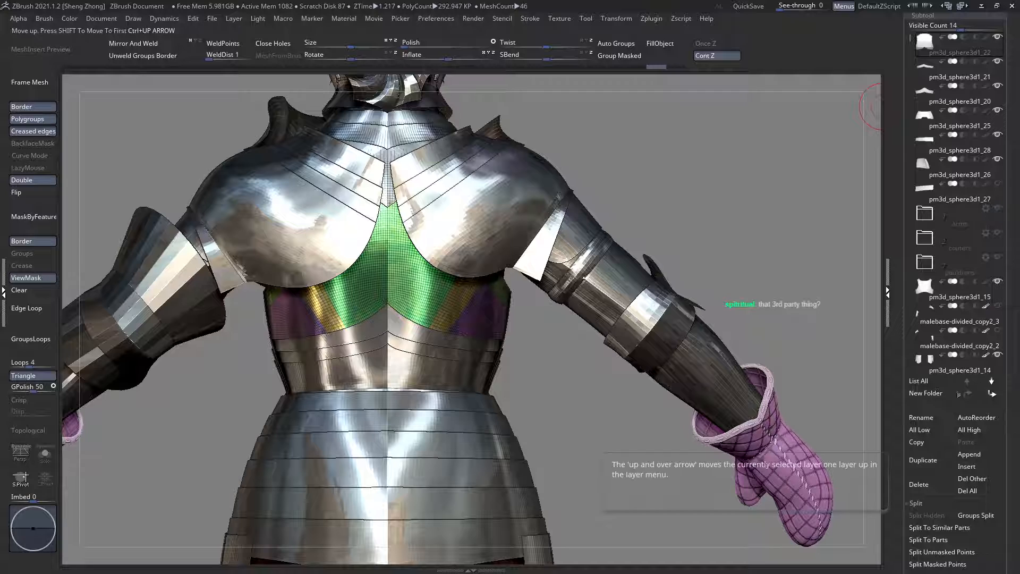
key("shift+t")
left_click_drag(519, 317, 526, 342, "alt")
left_click_drag(987, 409, 986, 371)
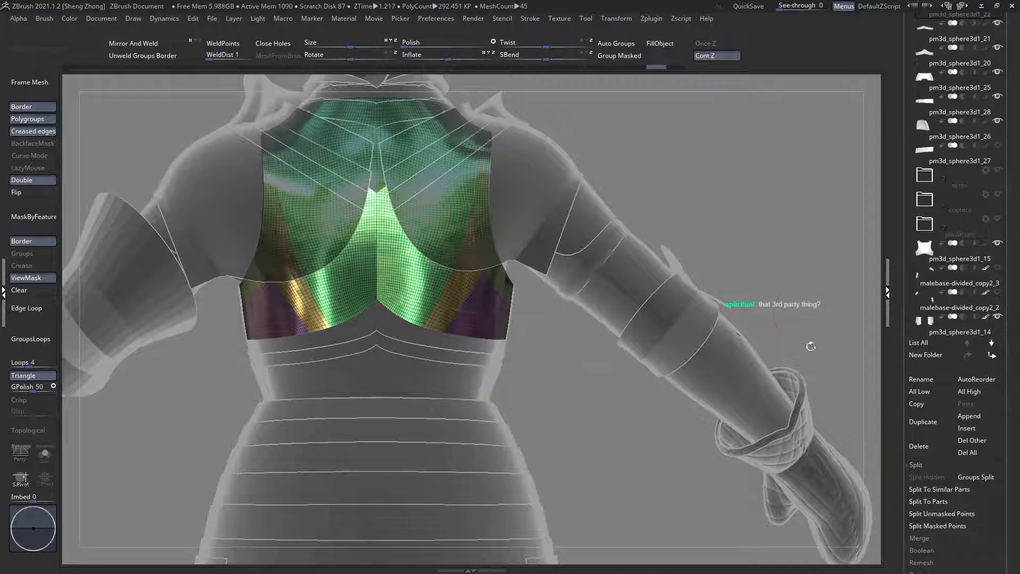
left_click(353, 319, "alt")
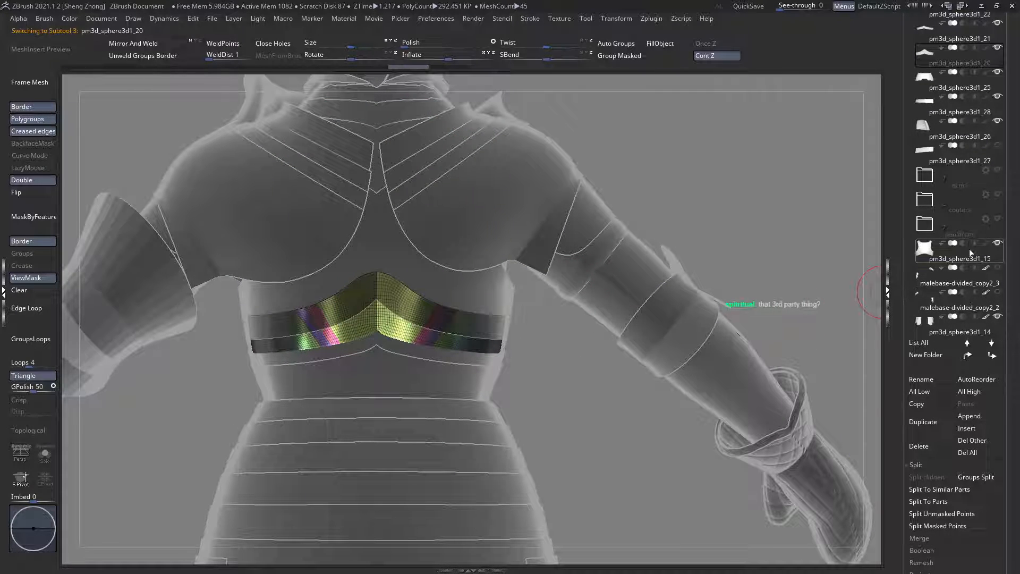
left_click(966, 354)
left_click(967, 354)
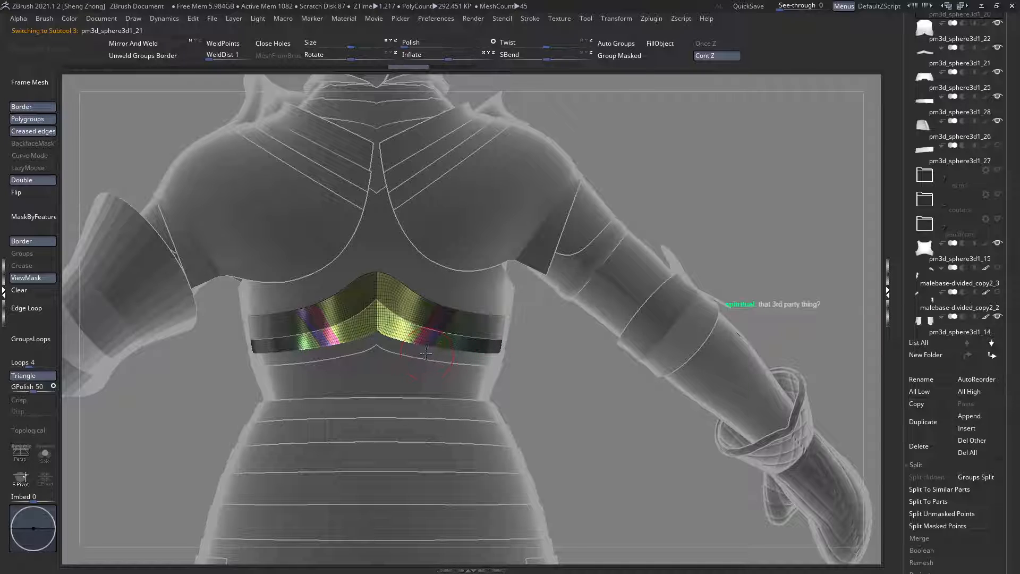
Step: Move the lower band and the wide waist plate to the beginning of the subtool list as well
left_click(425, 353, "alt")
left_click_drag(539, 315, 549, 356, "alt")
left_click(967, 355)
left_click(967, 355)
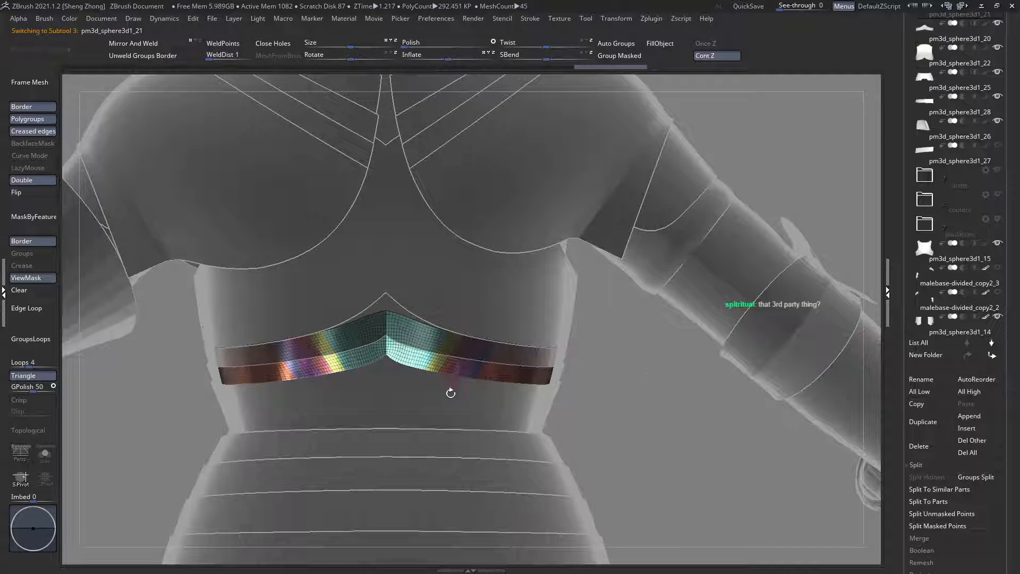
left_click(454, 387, "alt")
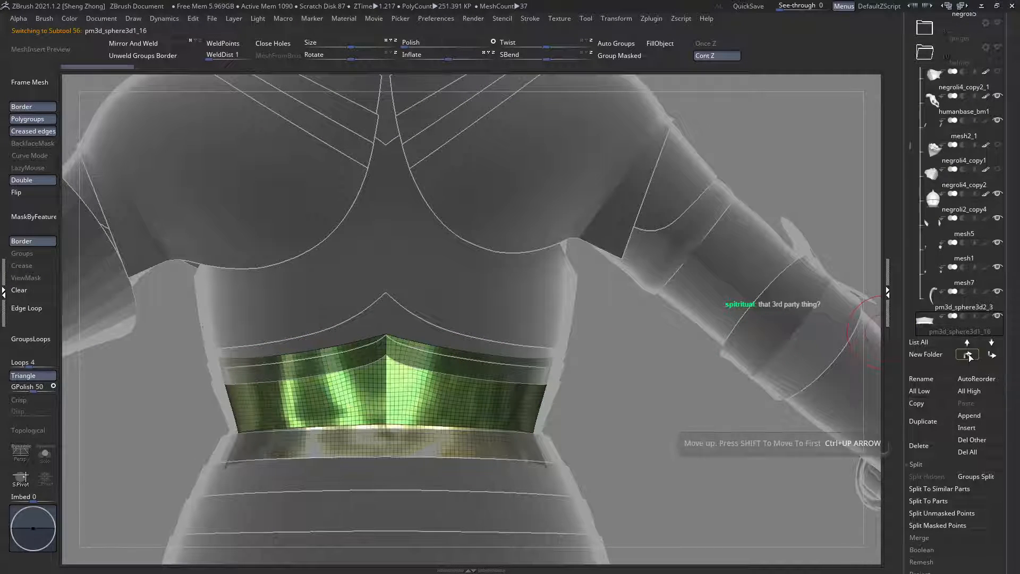
left_click(965, 356, "shift")
Step: Merge the waist plate, both bands and the back plate into one subtool with MergeDown, and check the combined plates
left_click_drag(951, 397, 951, 312)
left_click(929, 454)
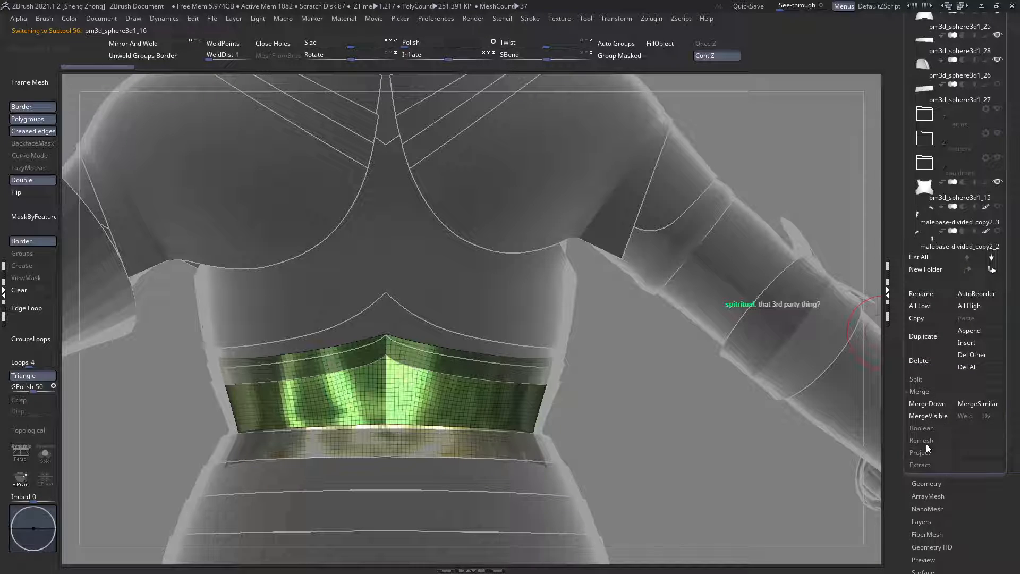
left_click(930, 404)
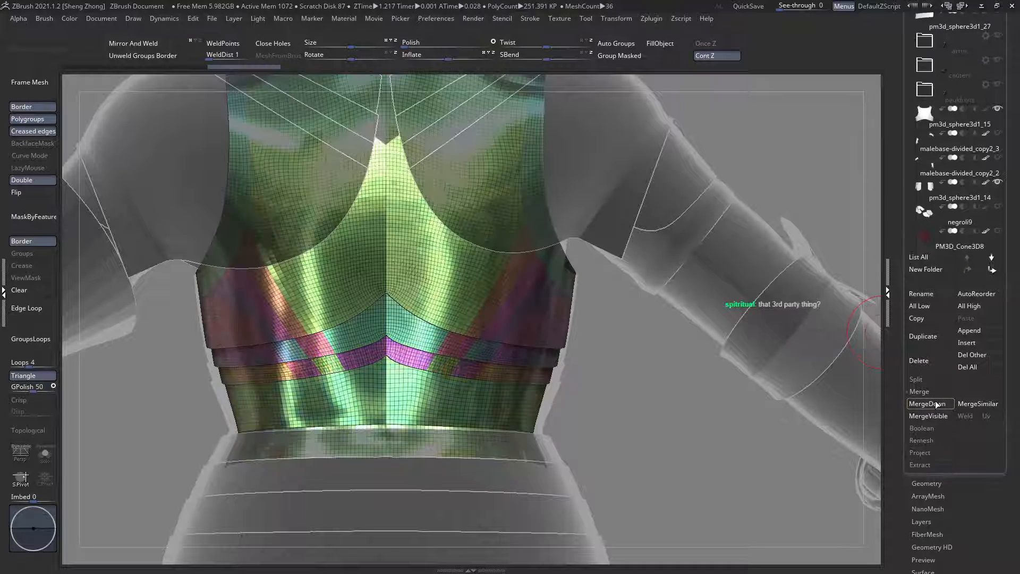
right_click_drag(598, 298, 91, 373, "ctrl")
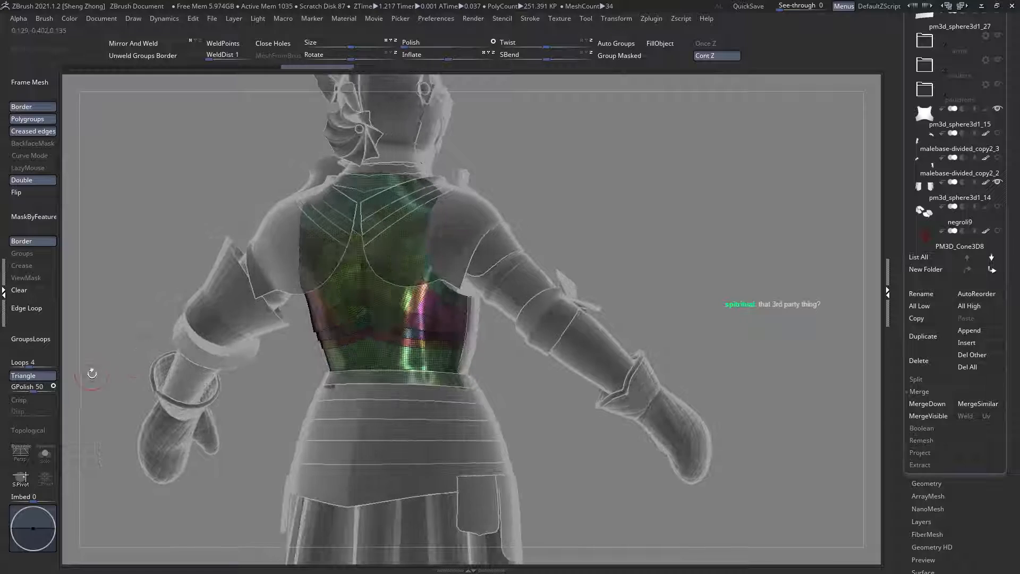
Step: Isolate the merged back plates and turn them to show the polygroup strips along the armhole and side edge
left_click(45, 455)
key("f")
right_click_drag(552, 297, 422, 325)
right_click_drag(256, 286, 280, 319, "alt")
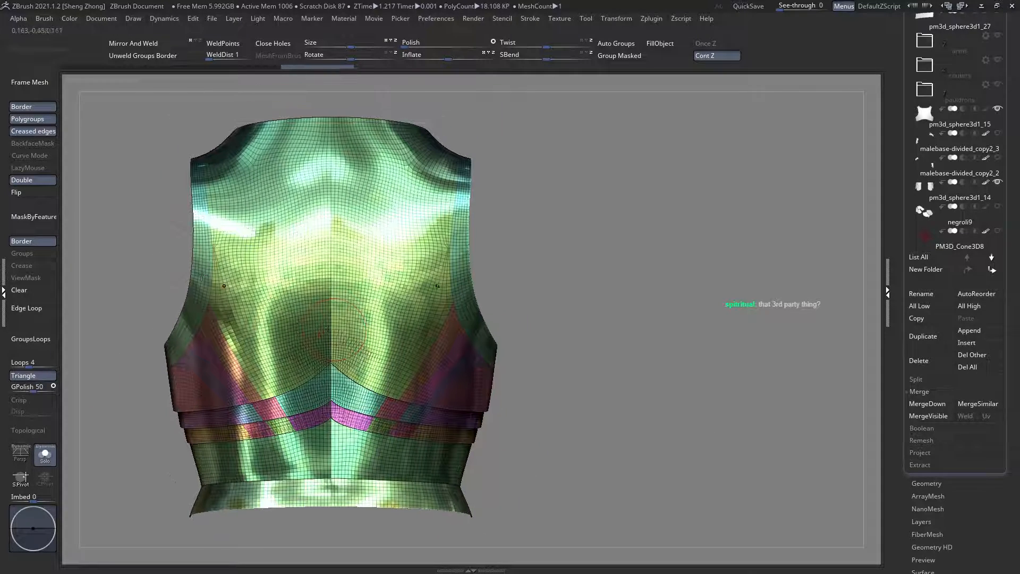
key("space")
left_click(149, 258)
key("s")
key("t")
right_click_drag(480, 321, 370, 304)
Step: Hide the polygroup strips at the shoulder end, around the armholes and down the side edges of the back plates
left_click(469, 152, "ctrl+shift")
left_click(470, 152, "ctrl+shift")
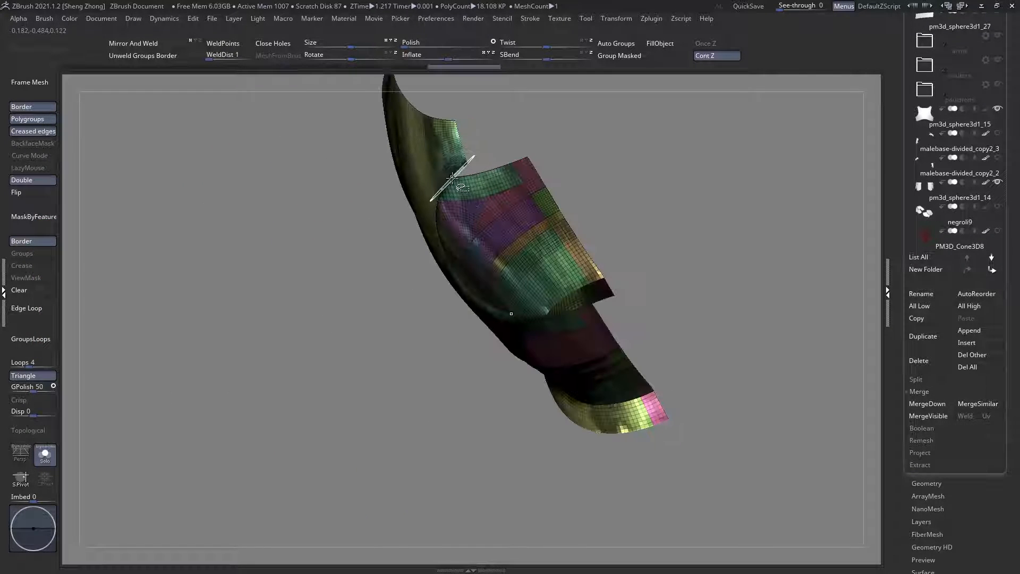
left_click(447, 182, "ctrl+shift")
left_click(447, 182, "ctrl+shift")
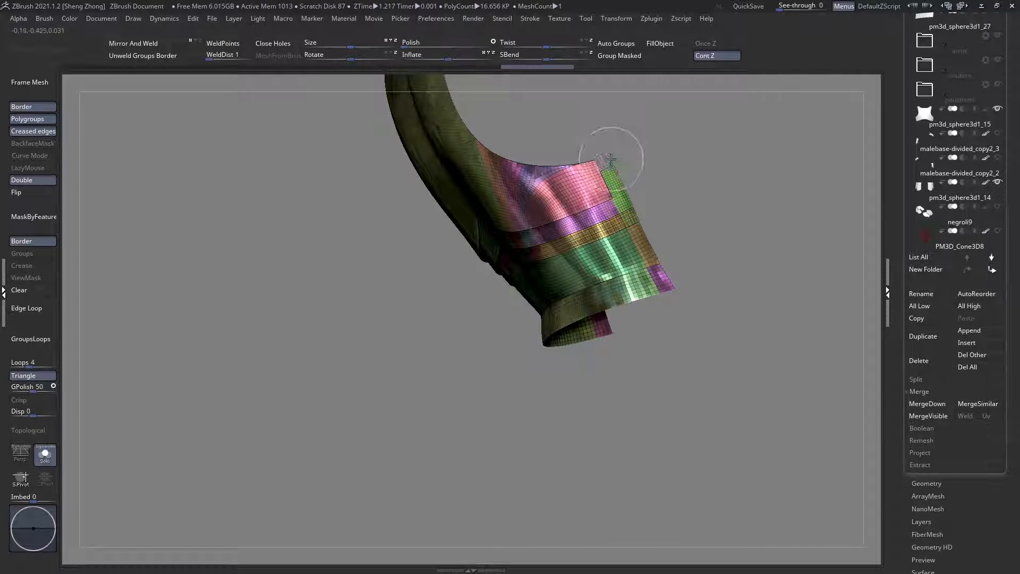
left_click(626, 201, "ctrl+shift")
left_click(640, 232, "ctrl+shift")
left_click(659, 271, "ctrl+shift")
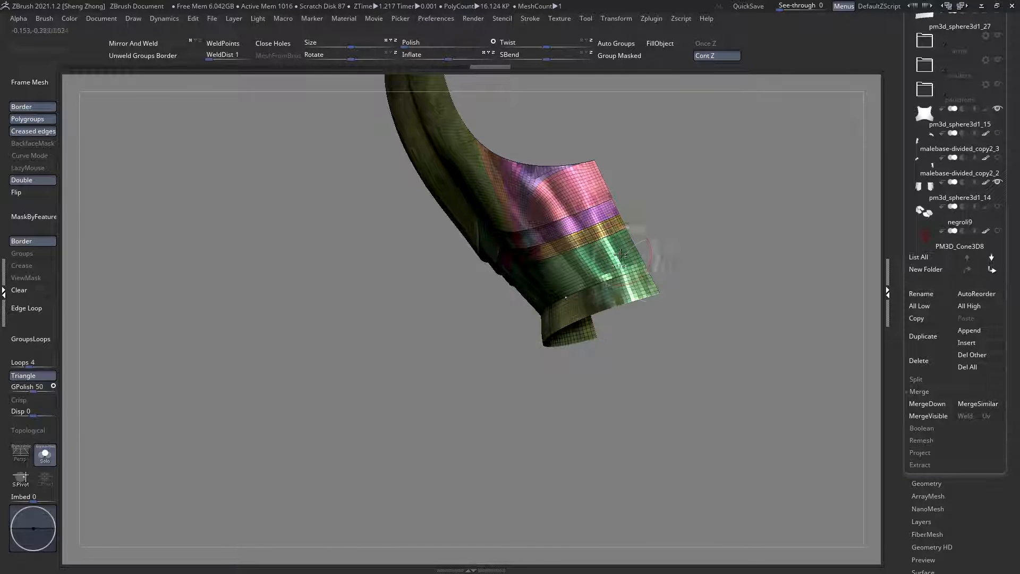
Step: Mask the visible plate areas, unhide the edge strips and raise them with Inflate
right_click_drag(652, 260, 631, 259)
right_click_drag(560, 234, 517, 333, "alt")
left_click(353, 251, "ctrl")
mouse_move(375, 221)
right_mouse_down("alt")
mouse_move(360, 280)
mouse_move(388, 268)
mouse_move(376, 264)
right_mouse_up("alt")
left_click(287, 237, "ctrl")
mouse_move(284, 237)
right_mouse_down()
mouse_move(244, 227)
mouse_move(394, 316)
mouse_move(390, 69)
right_mouse_up()
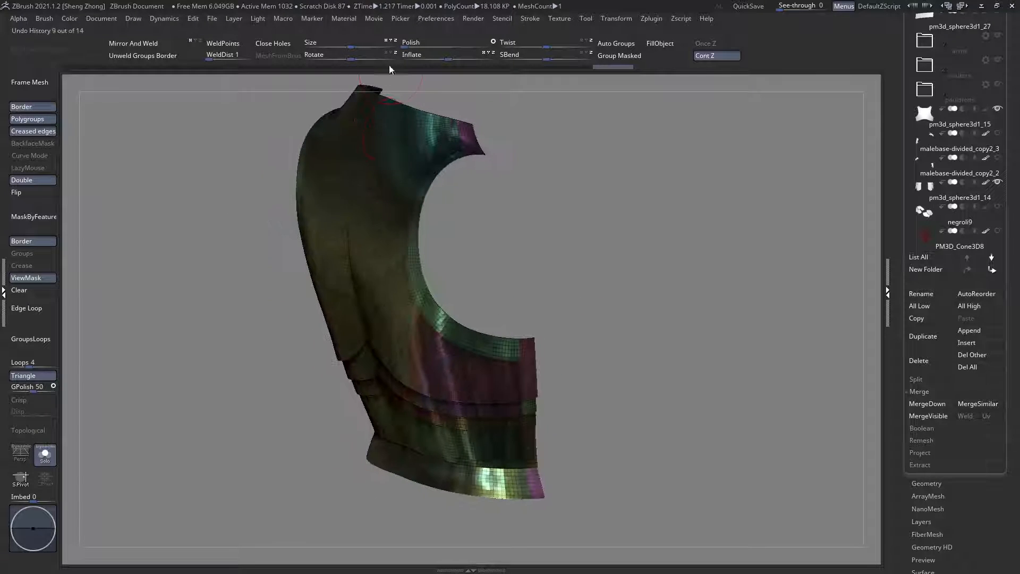
left_click_drag(422, 51, 423, 52)
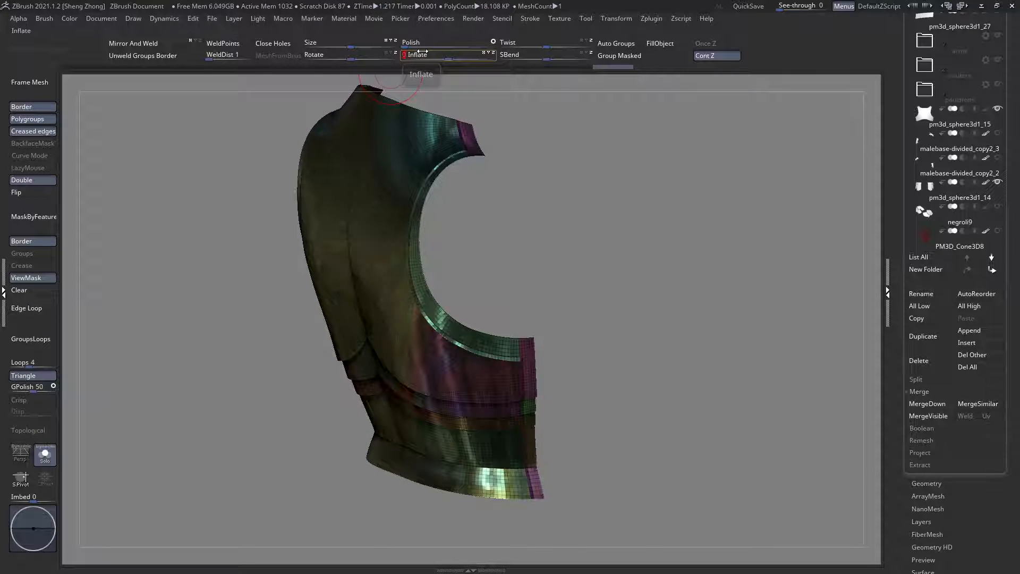
Step: Hide the end strips along the side edges of the back plates, leaving the armhole strips visible
right_click_drag(403, 88, 460, 101)
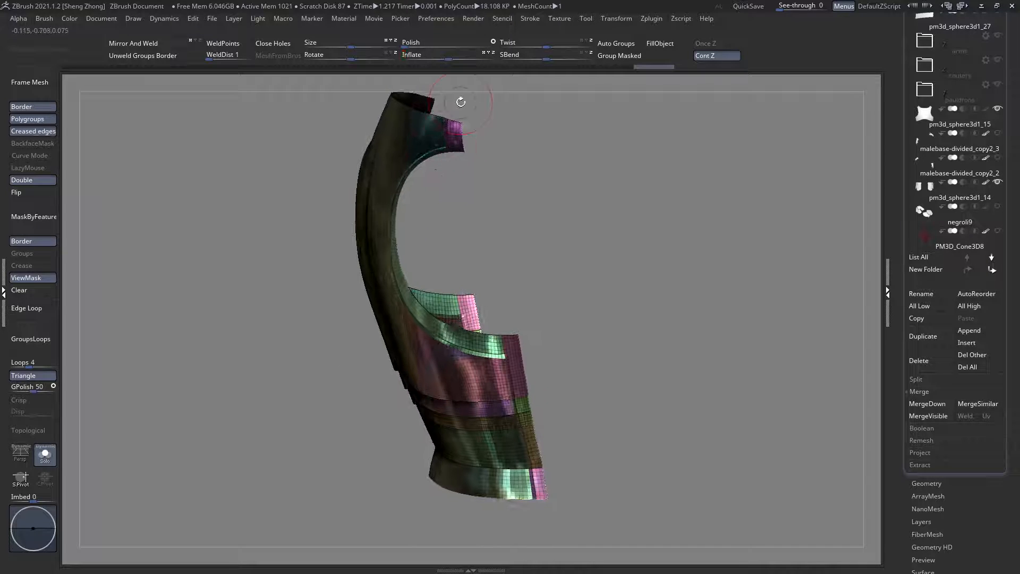
left_click(513, 353, "ctrl+shift")
left_click(523, 429, "ctrl+shift")
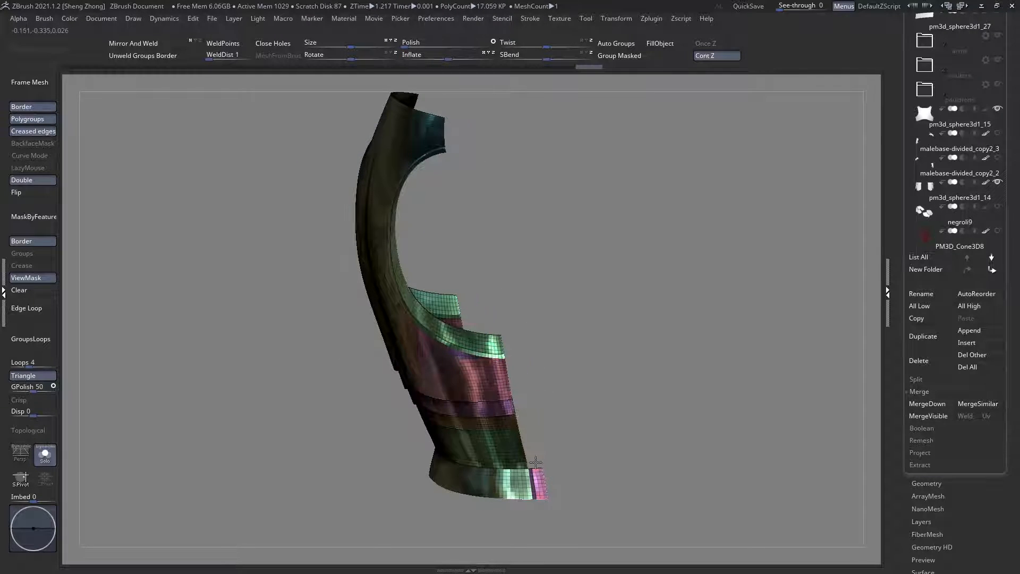
left_click(539, 479, "ctrl+shift")
key("f")
right_click_drag(324, 431, 296, 432)
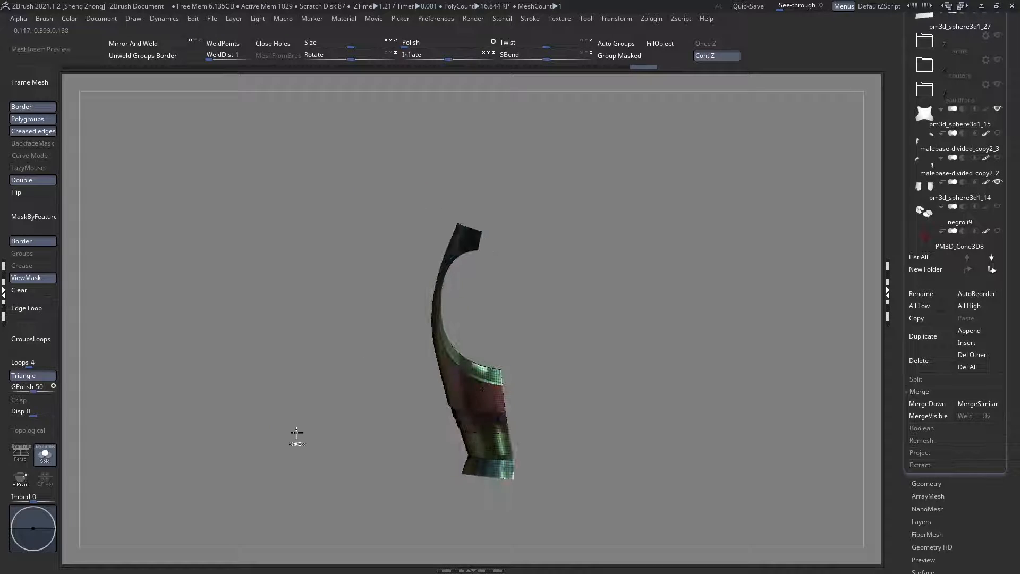
Step: Mask the remaining plates, unhide the side strips and inflate only those strips once more
mouse_move(297, 433)
left_mouse_down("ctrl")
mouse_move(673, 351)
mouse_move(693, 139)
left_mouse_up("ctrl")
mouse_move(600, 281)
right_mouse_down()
mouse_move(547, 283)
mouse_move(497, 308)
right_mouse_up()
right_click_drag(497, 308, 492, 409, "ctrl")
left_click(665, 280, "ctrl+shift")
right_click_drag(664, 282, 592, 295)
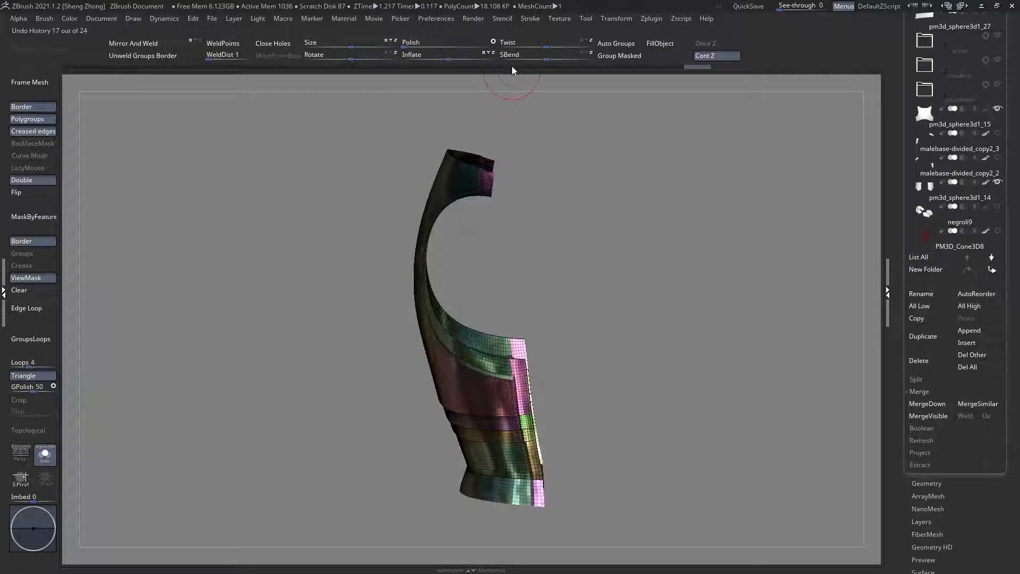
left_click(452, 58)
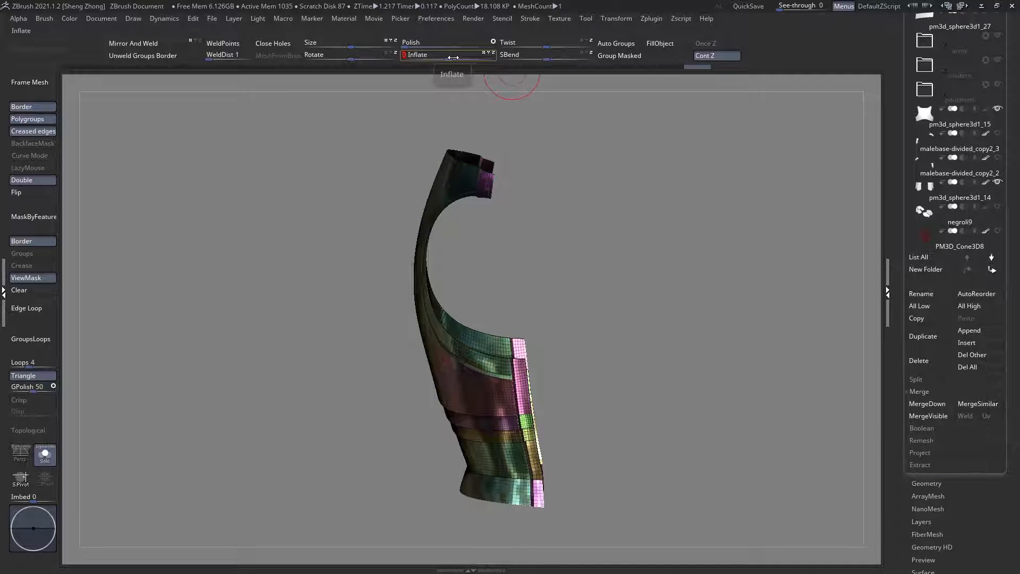
Step: Examine the raised rims at the armholes and side edges, both in isolation and against the full armour
right_click_drag(477, 226, 458, 235)
key("shift+f")
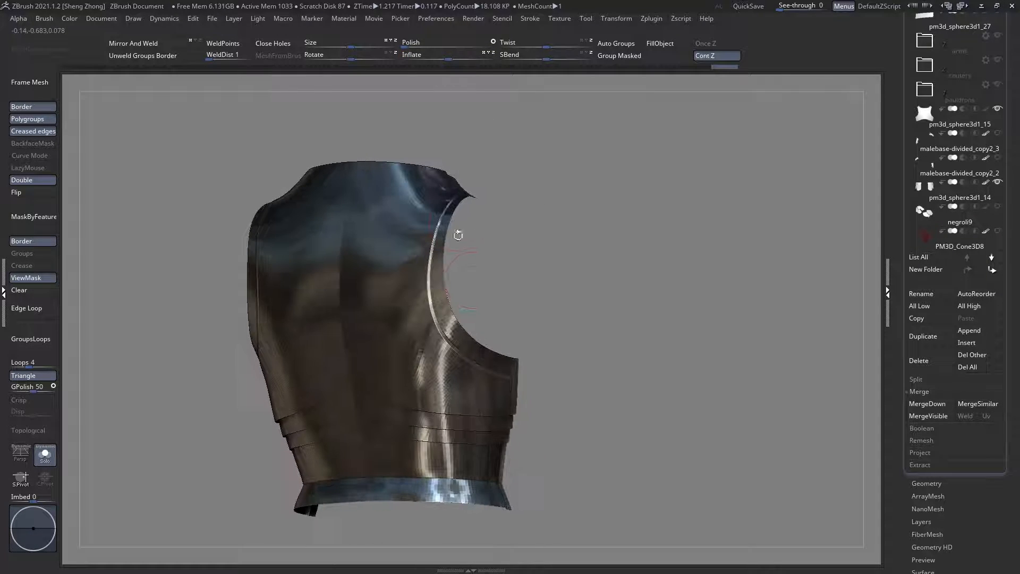
right_click_drag(503, 367, 466, 307)
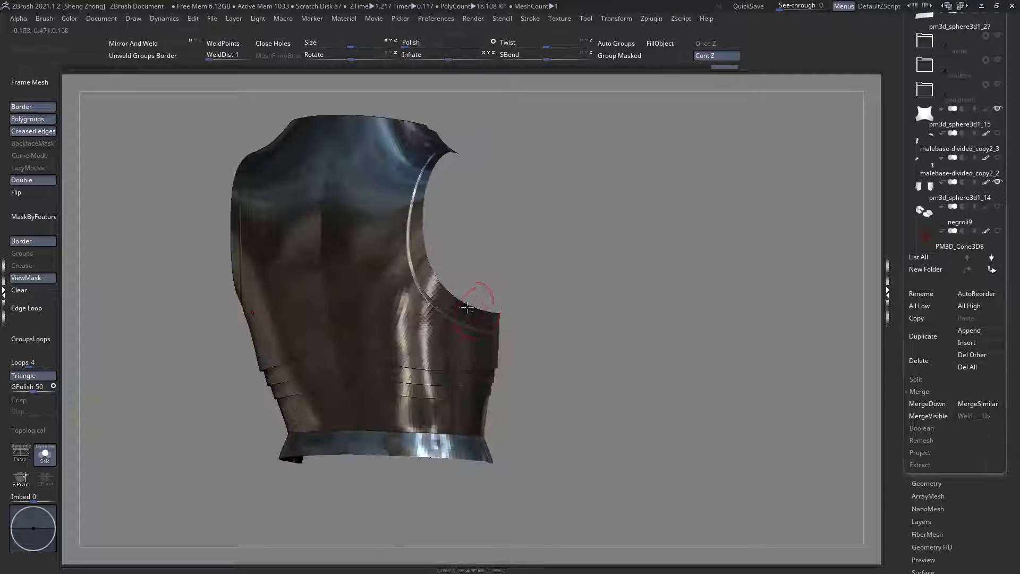
right_click_drag(400, 204, 355, 364)
right_click_drag(392, 174, 402, 397)
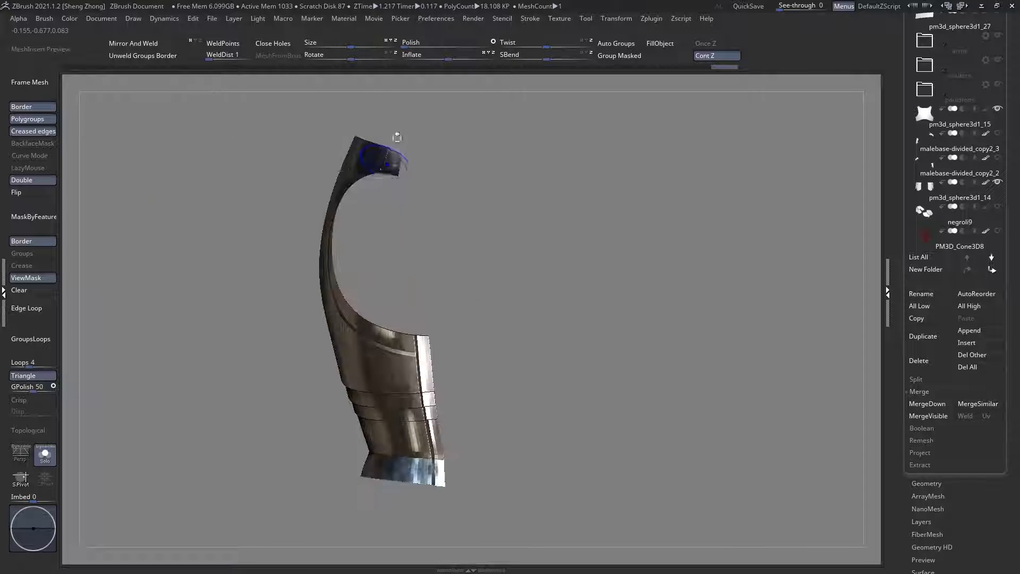
key("shift+f")
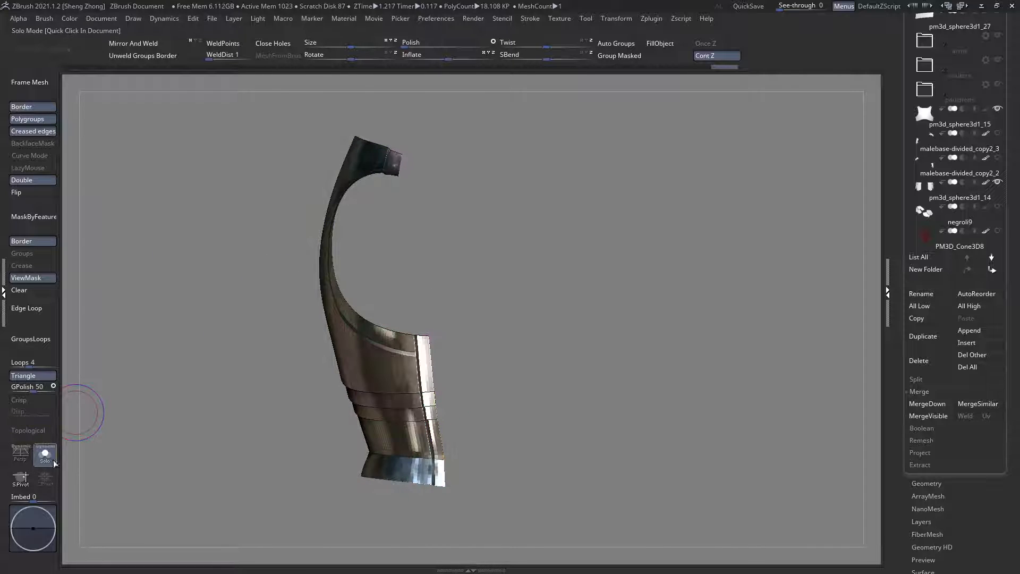
left_click(45, 455)
right_click_drag(172, 409, 491, 394)
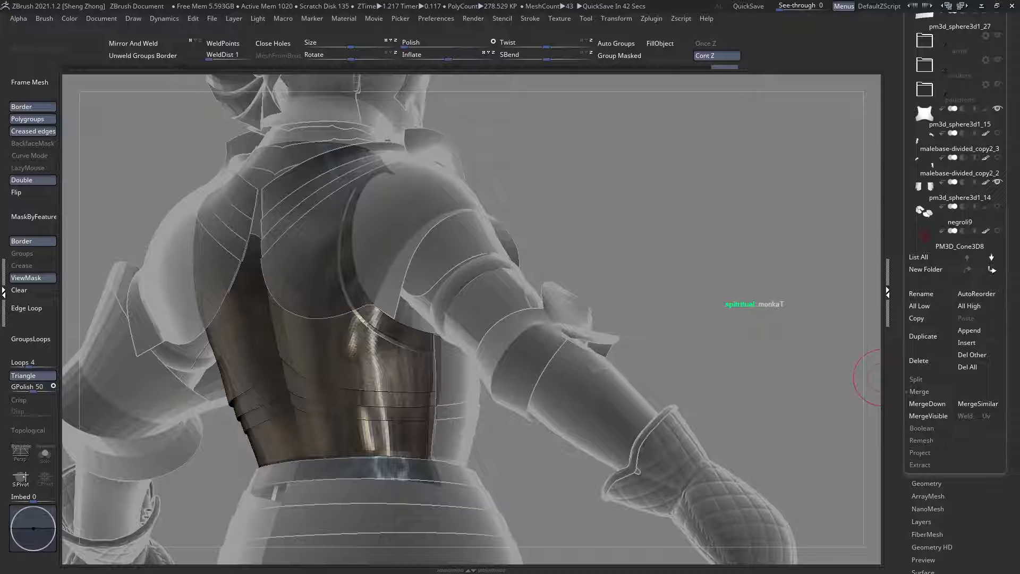
right_click_drag(458, 312, 455, 258, "alt")
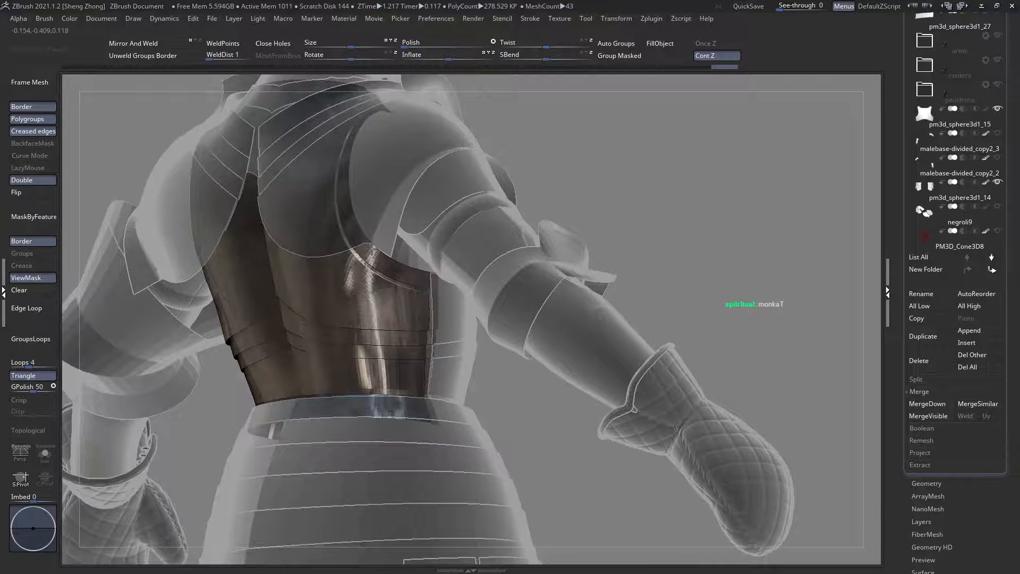
right_click_drag(372, 318, 371, 249, "alt")
Step: Clear the mask on the back plates and check the isolated plates from the side and back
left_click(14, 291)
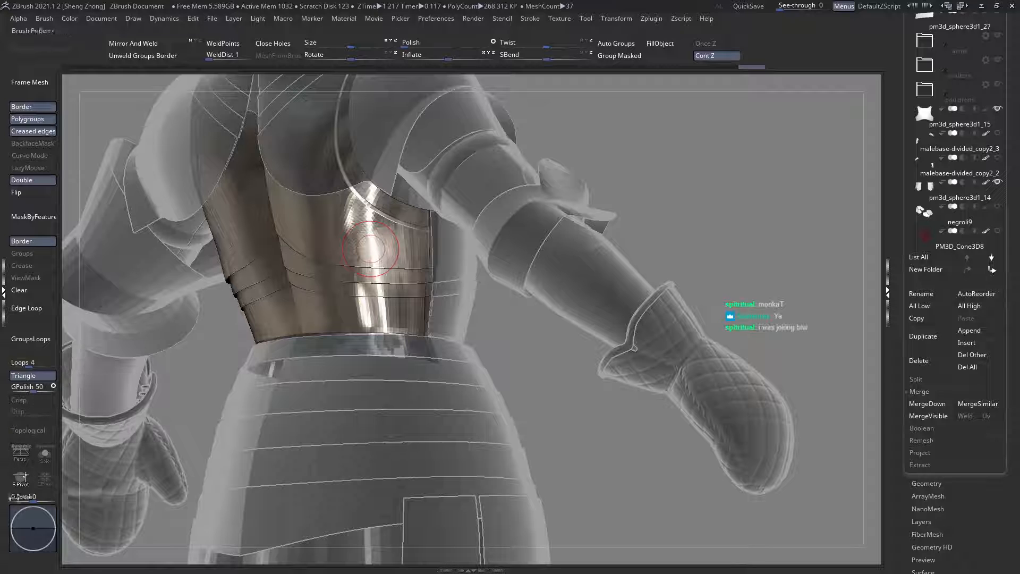
left_click(45, 455)
mouse_move(326, 382)
right_mouse_down()
mouse_move(348, 360)
mouse_move(346, 406)
mouse_move(291, 346)
mouse_move(304, 369)
mouse_move(282, 439)
mouse_move(294, 387)
mouse_move(262, 408)
mouse_move(276, 361)
right_mouse_up()
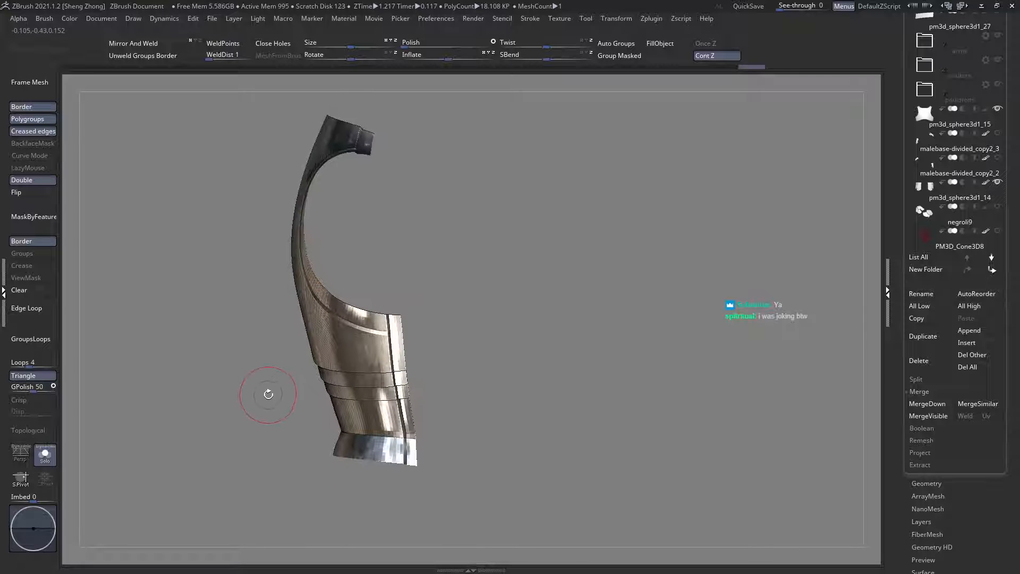
mouse_move(280, 406)
right_mouse_down()
mouse_move(467, 428)
mouse_move(438, 420)
mouse_move(398, 431)
mouse_move(396, 420)
right_mouse_up()
right_click_drag(319, 419, 447, 433)
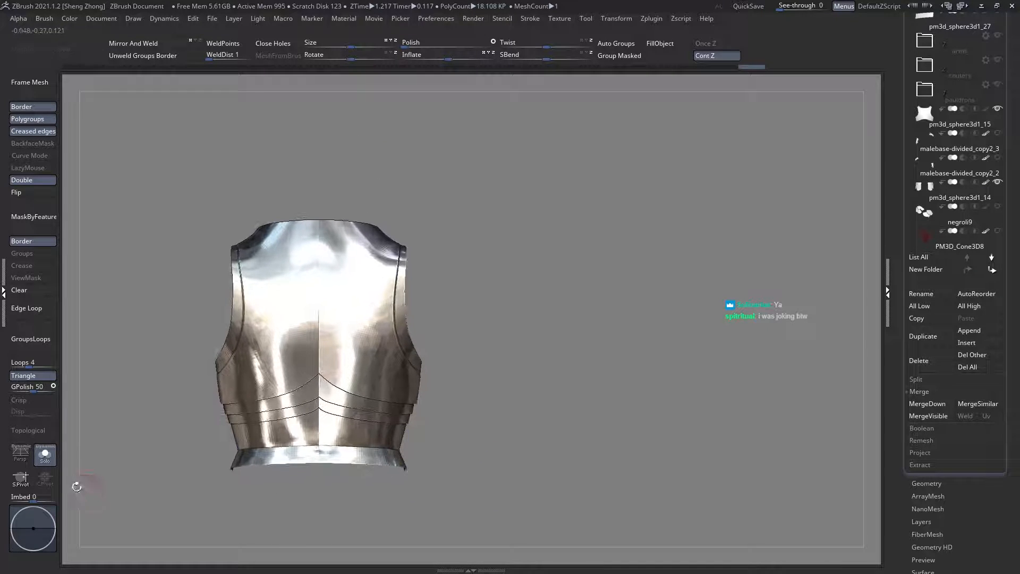
left_click(54, 461)
Step: Select the upper front waist plate, mask it across its mid-height and hide its lower part
right_click_drag(205, 448, 317, 427)
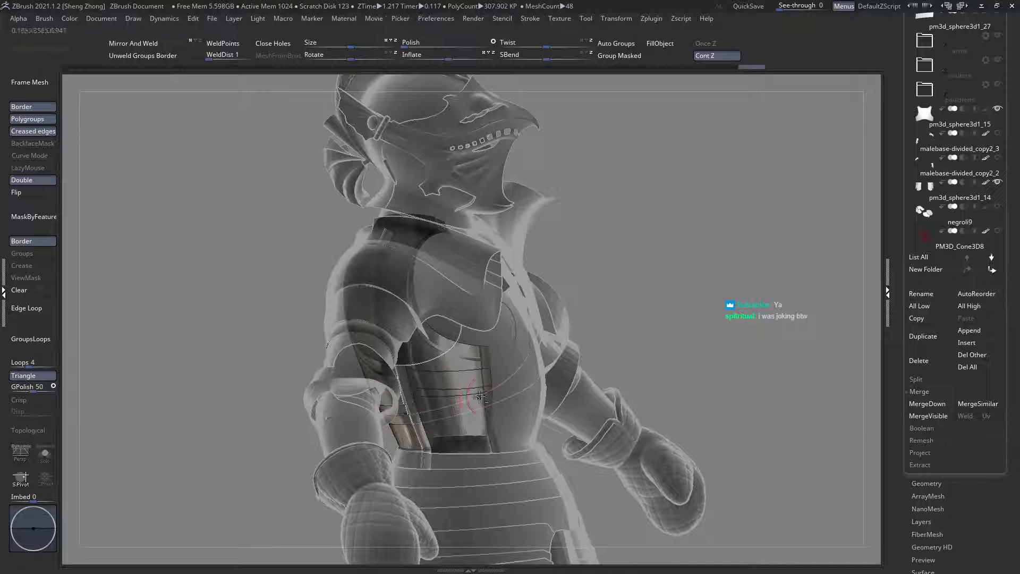
left_click(498, 380, "alt")
right_click_drag(480, 408, 468, 358)
key("shift+f")
mouse_move(414, 401)
right_mouse_down()
mouse_move(406, 412)
mouse_move(449, 420)
mouse_move(421, 397)
right_mouse_up()
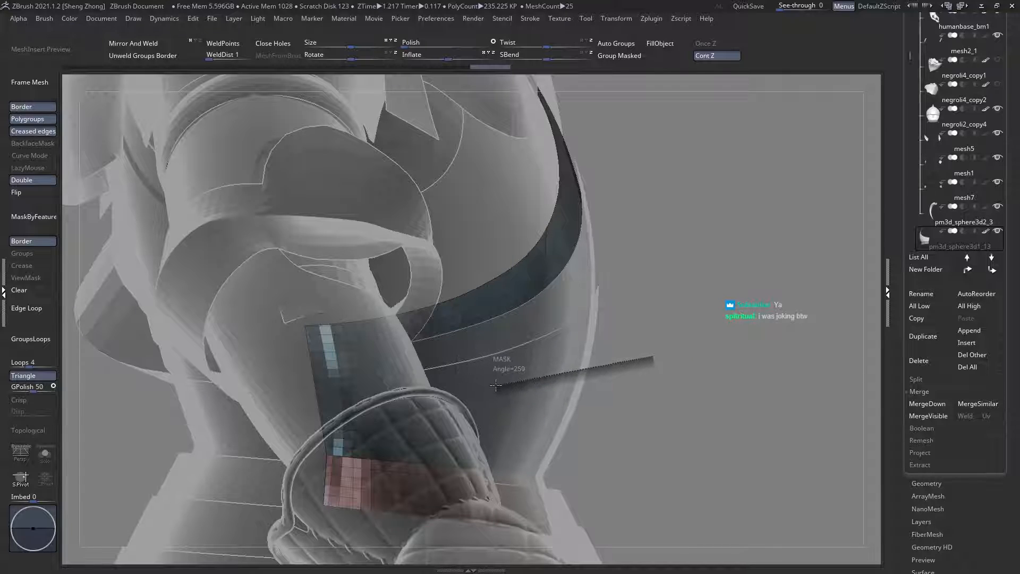
left_click_drag(229, 400, 226, 400, "ctrl")
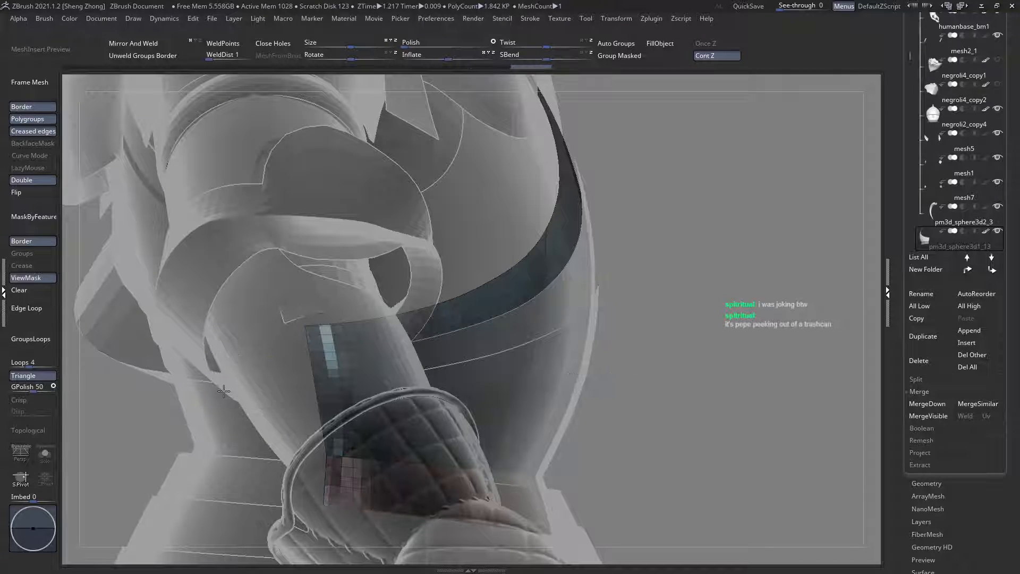
left_click(229, 401, "ctrl")
right_click_drag(478, 398, 335, 392)
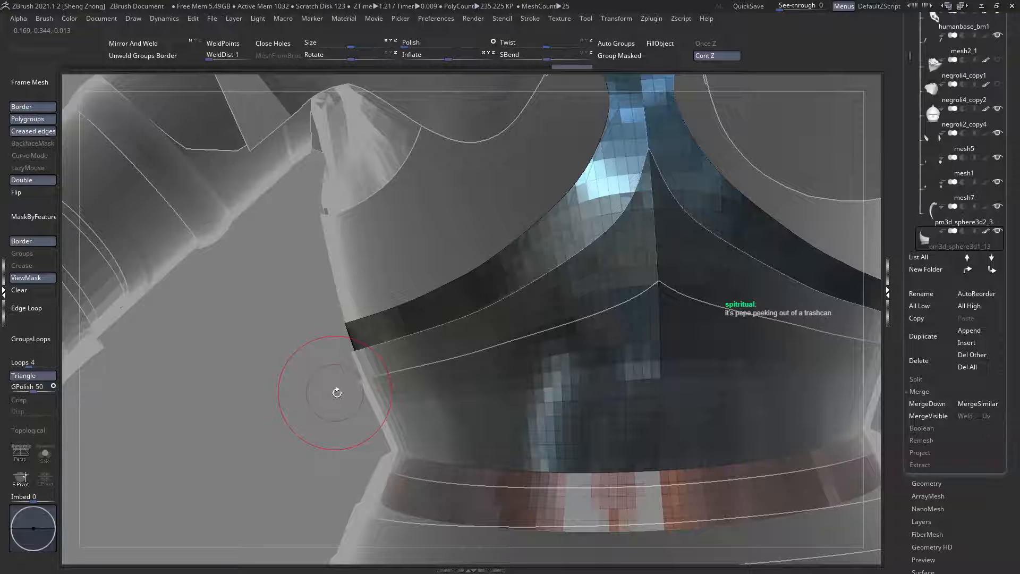
key("ctrl+h")
right_click_drag(440, 364, 470, 360)
key("ctrl+shift+d")
Step: Select the middle front waist plate and try to mask it across its mid-height and hide its lower part
right_click_drag(399, 436, 433, 421)
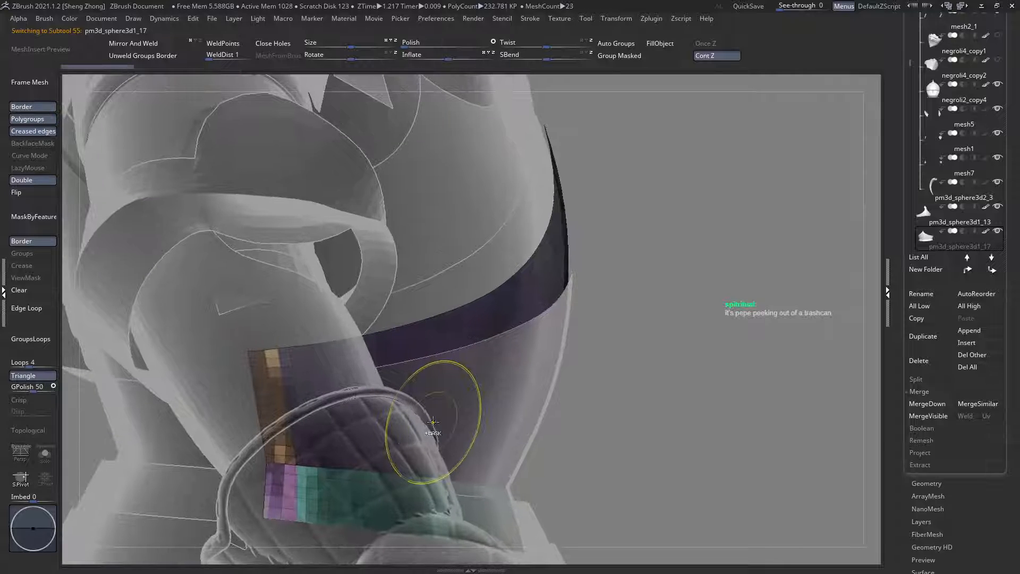
mouse_move(602, 400)
left_mouse_down("ctrl")
mouse_move(338, 414)
mouse_move(347, 406)
left_mouse_up("ctrl")
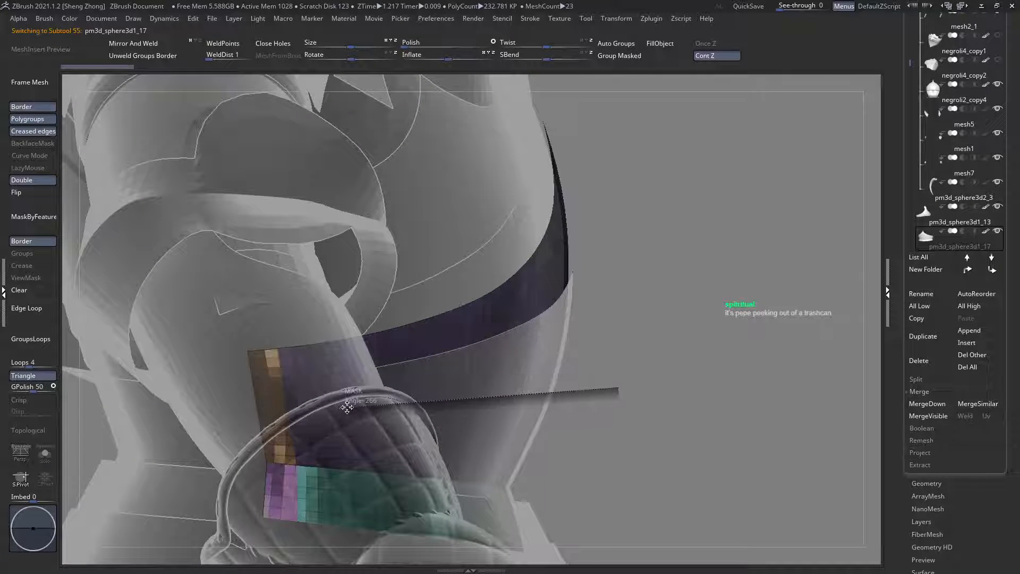
left_click_drag(213, 414, 215, 413, "ctrl")
right_click_drag(367, 406, 270, 404)
left_click(187, 414, "ctrl")
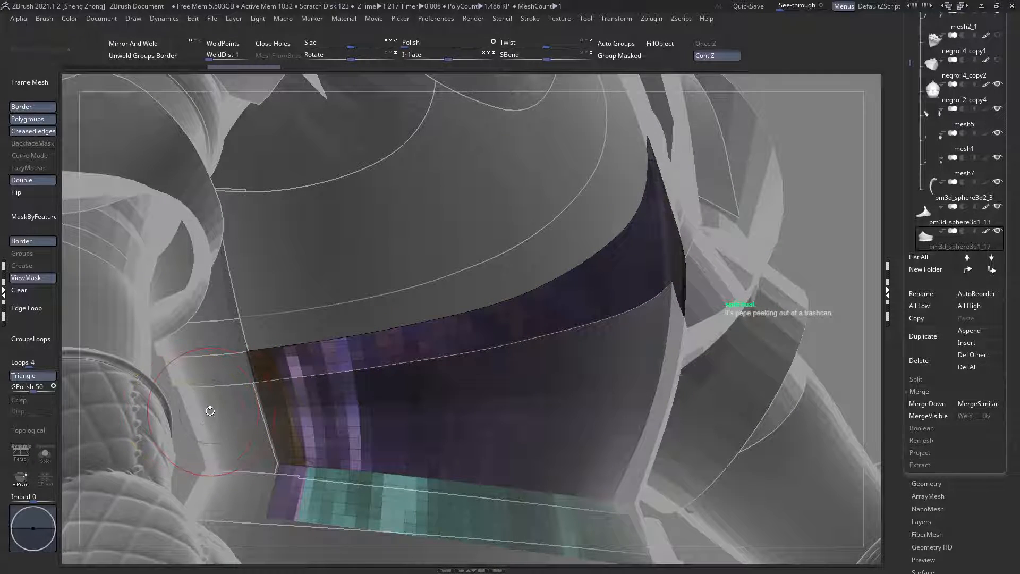
right_click_drag(210, 411, 229, 396)
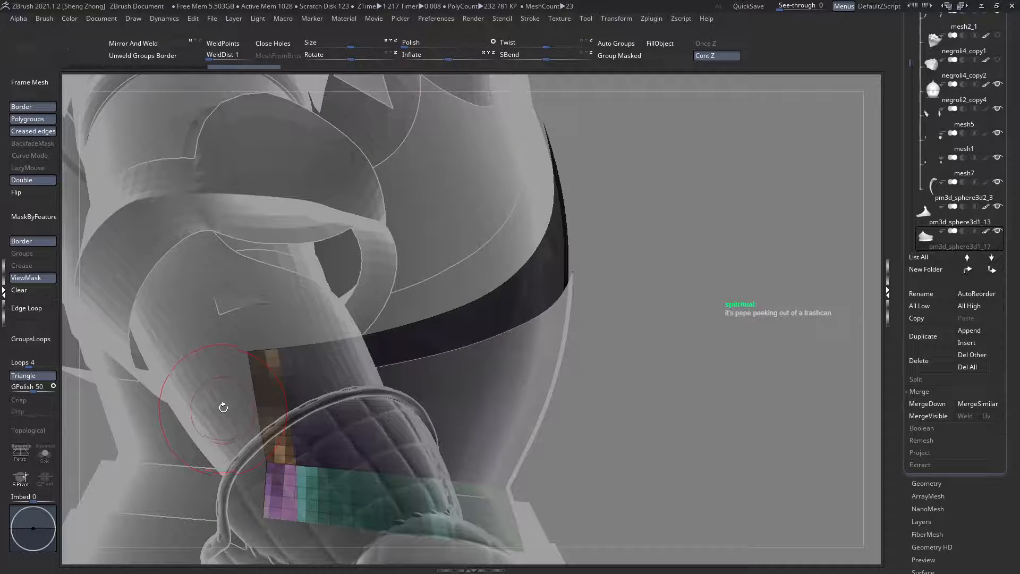
key("h")
right_click_drag(327, 404, 271, 405)
key("ctrl+z")
key("ctrl+z")
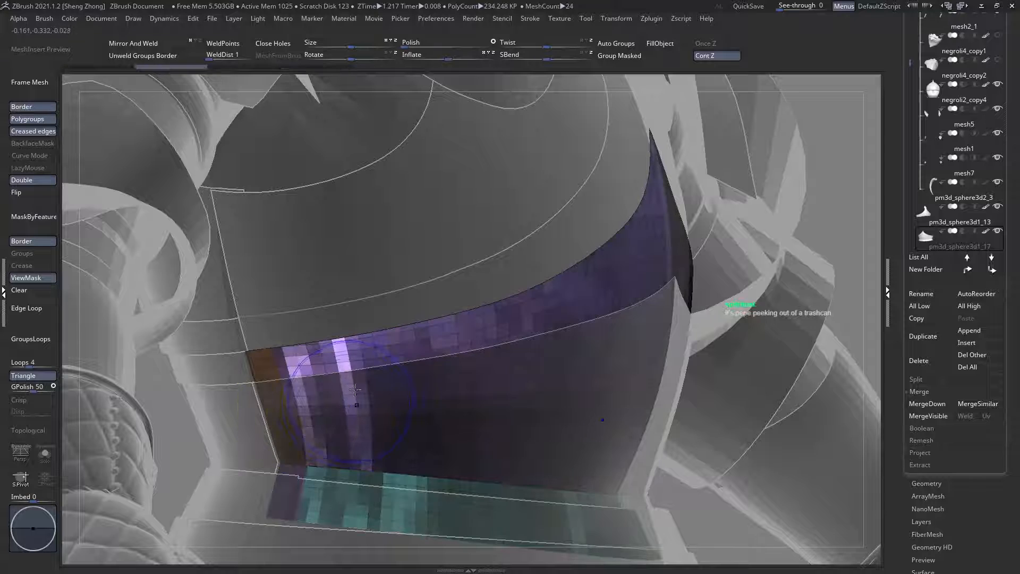
Step: Isolate the middle front waist plate, mask its upper half, hide its lower part and bring back the full armour
right_click_drag(354, 390, 268, 415)
left_click(45, 454)
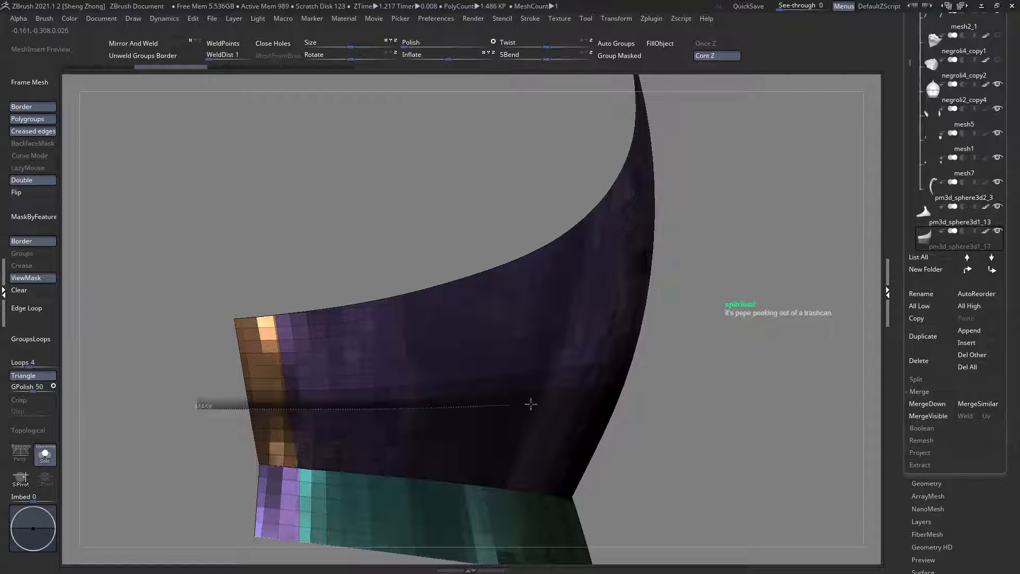
left_click_drag(688, 389, 689, 388, "ctrl")
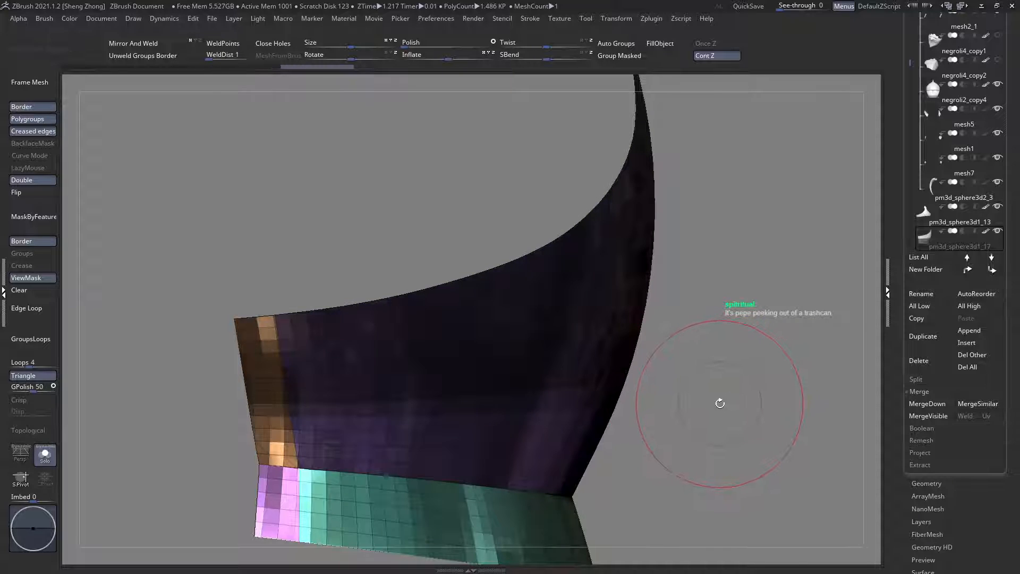
key("h")
right_click_drag(425, 372, 112, 433, "ctrl")
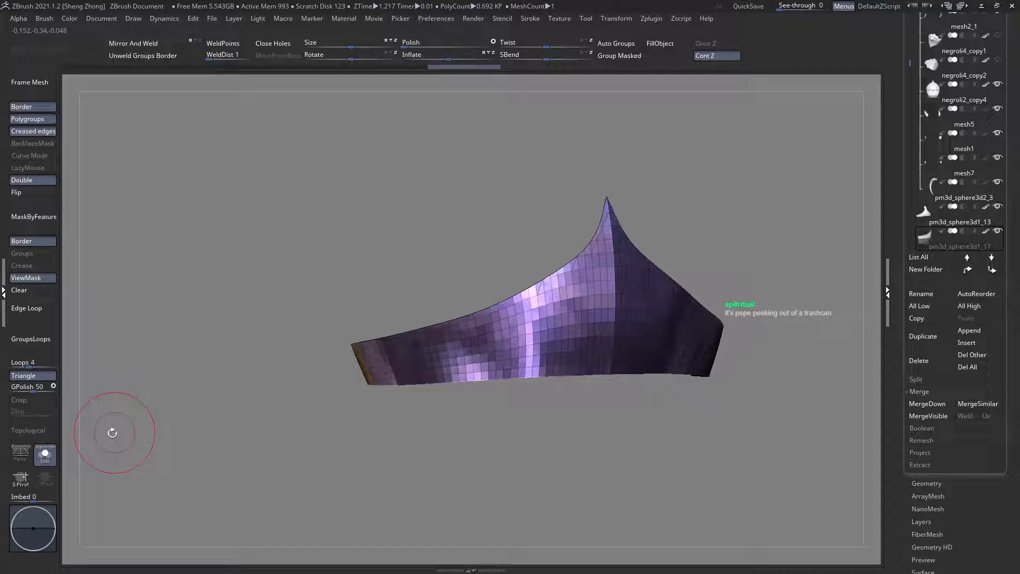
left_click(45, 454)
Step: Select the lowest front waist plate and examine how the front plates meet the back plates at the side with transparency off
left_click(398, 405, "alt")
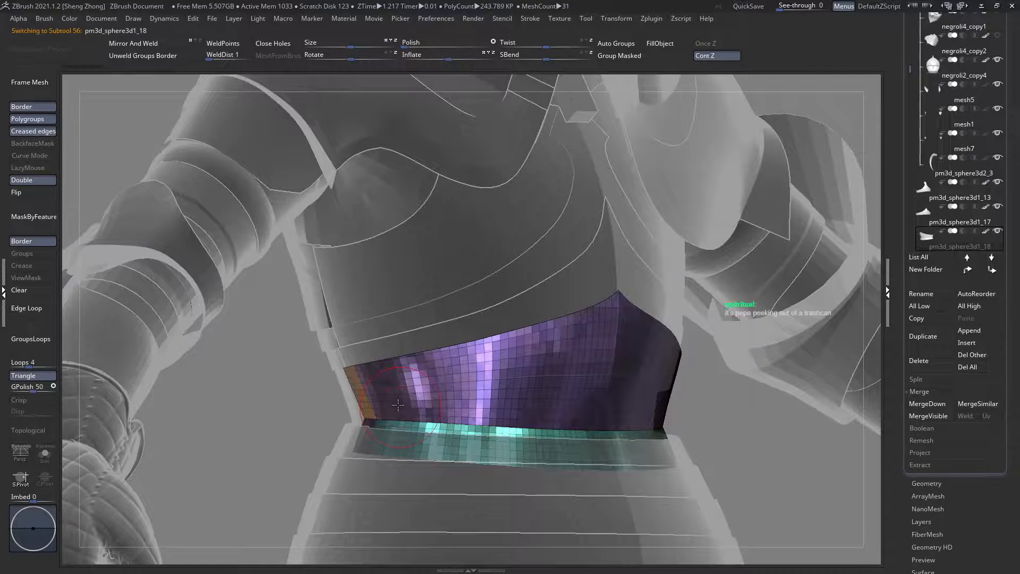
left_click(389, 327, "alt")
left_click(363, 286, "alt")
right_click_drag(276, 316, 376, 292)
right_click_drag(431, 321, 323, 395, "ctrl")
right_click_drag(418, 387, 448, 352)
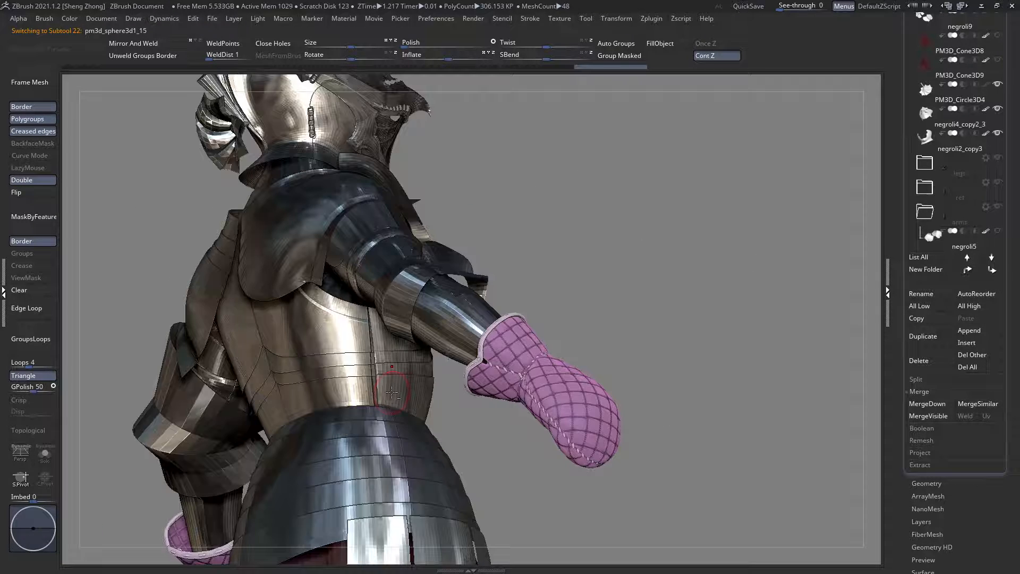
right_click_drag(388, 387, 462, 415)
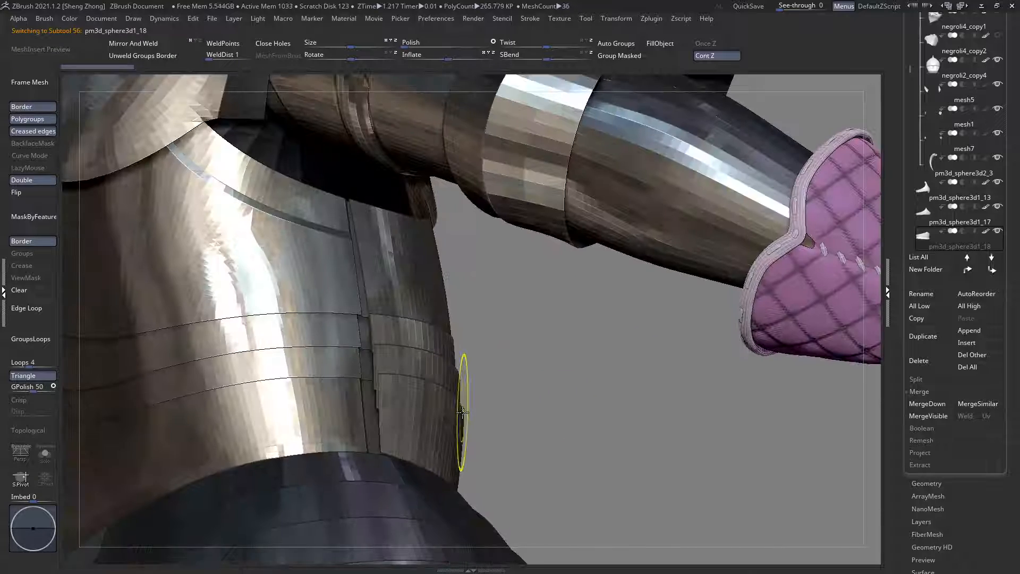
Step: Select the torso back plate subtool, adjust the brush draw size and frame its lower side edge with transparency off
key("shift+t")
right_click_drag(398, 392, 370, 385)
left_click(328, 397, "alt")
key("space")
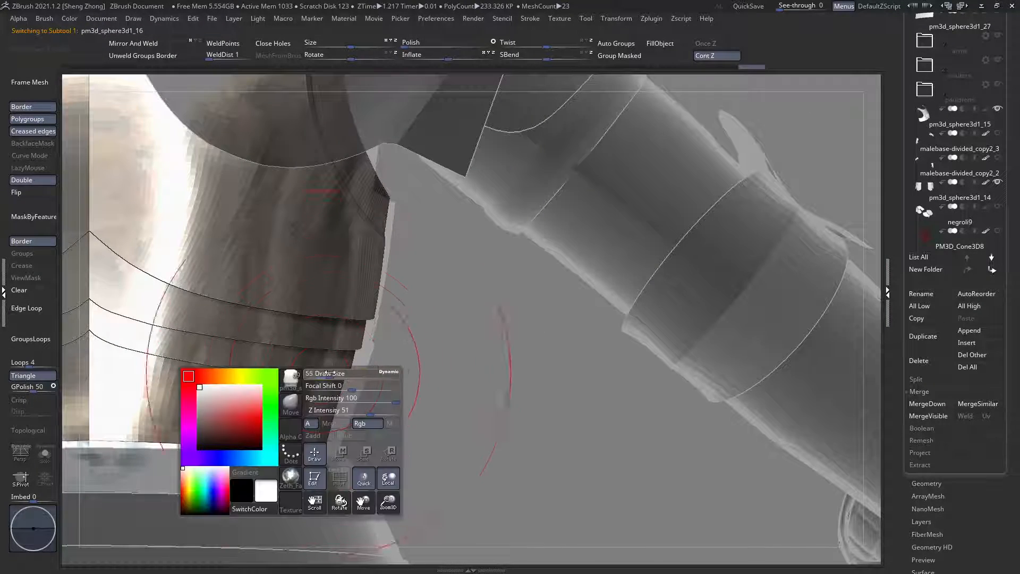
right_click_drag(406, 355, 296, 330, "ctrl")
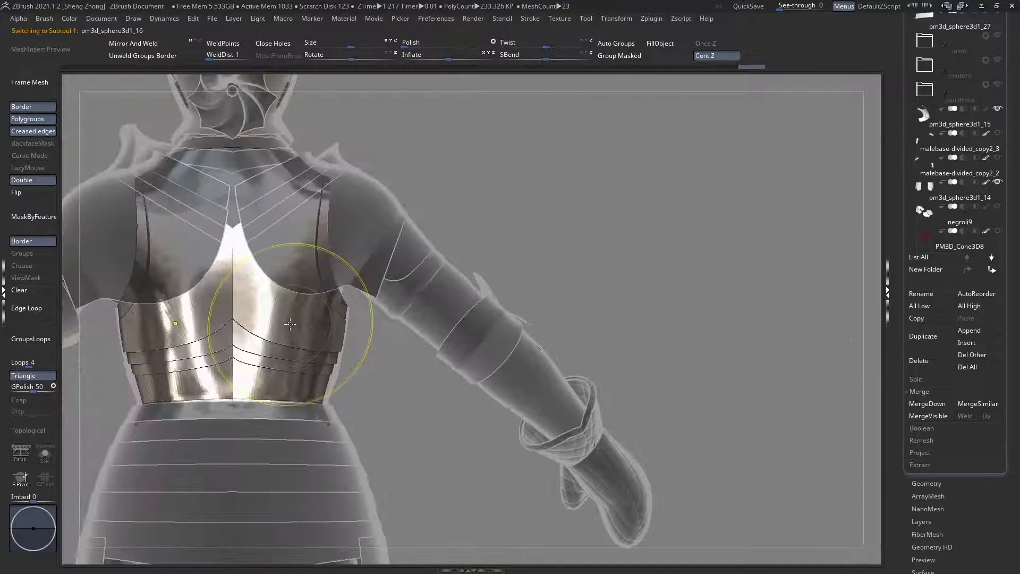
right_click_drag(119, 351, 212, 351, "alt")
right_click_drag(385, 366, 466, 420, "ctrl")
key("ctrl+t")
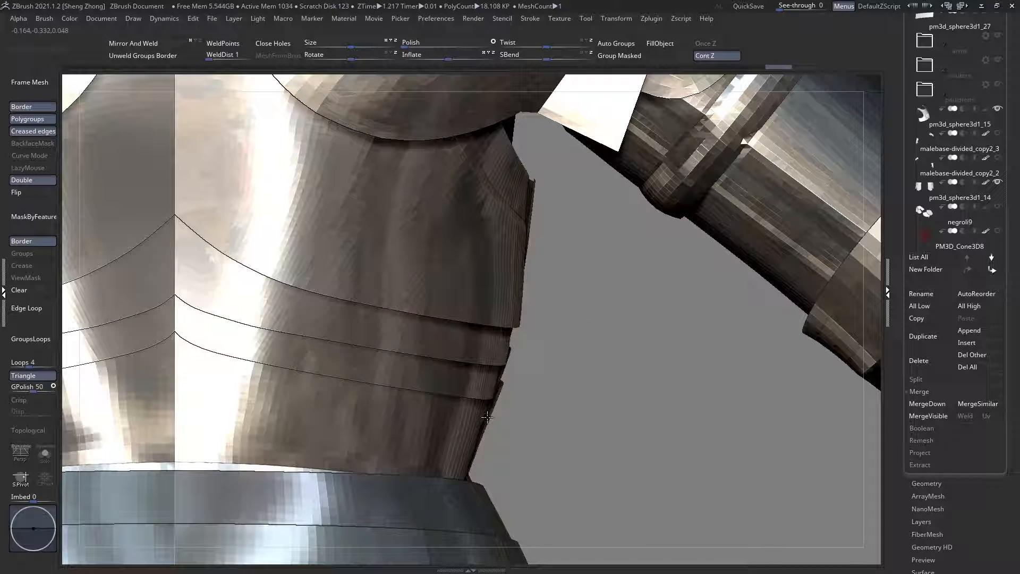
Step: Nudge the outer side edge of the back plate's lowest band slightly inward at the waist
mouse_move(488, 387)
right_mouse_down()
mouse_move(471, 387)
mouse_move(502, 345)
right_mouse_up()
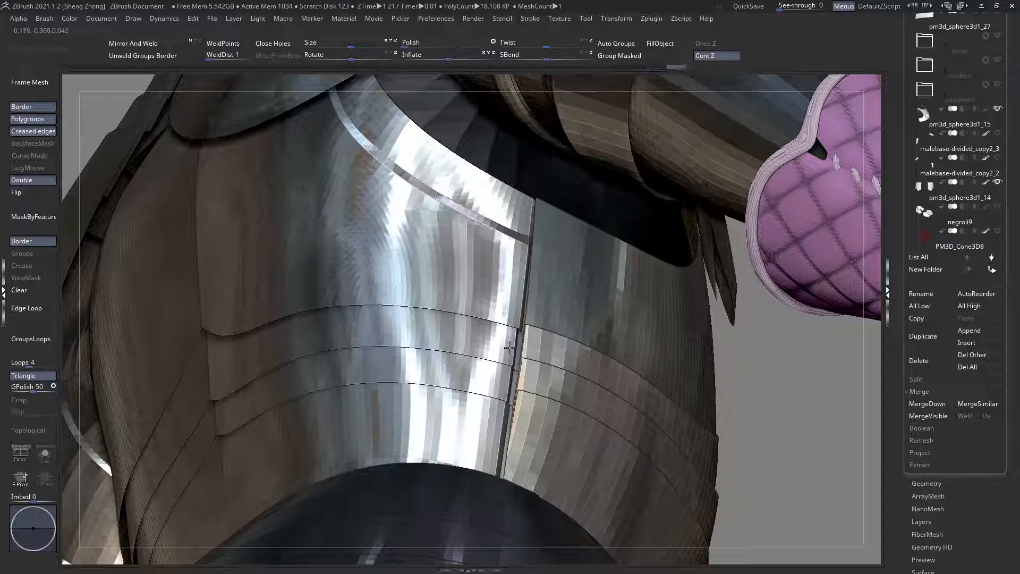
right_click_drag(510, 347, 498, 372)
mouse_move(319, 343)
right_mouse_down()
mouse_move(360, 341)
mouse_move(504, 399)
right_mouse_up()
mouse_move(306, 405)
right_mouse_down()
mouse_move(404, 371)
mouse_move(524, 432)
right_mouse_up()
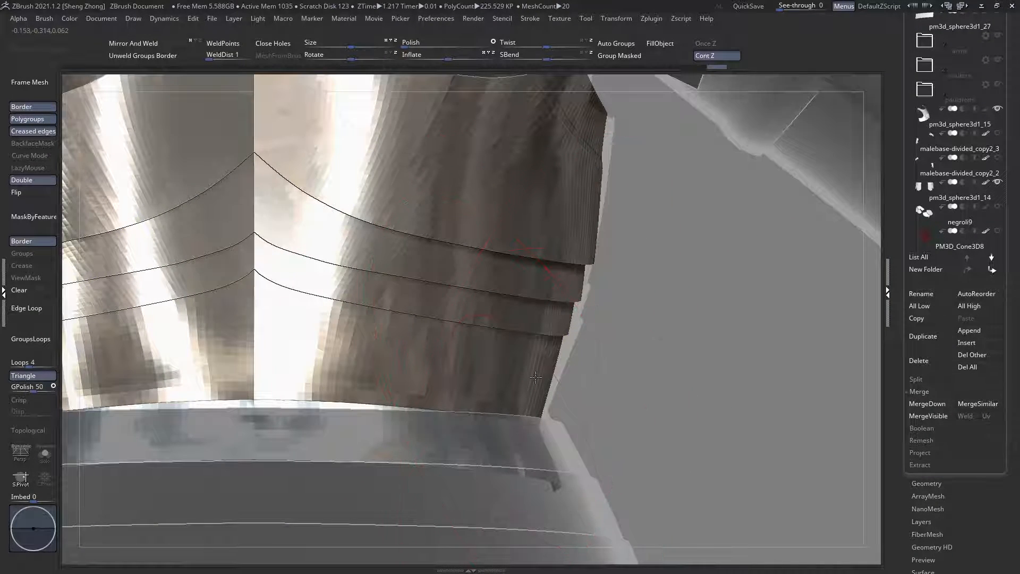
key("space")
left_click_drag(549, 381, 539, 381)
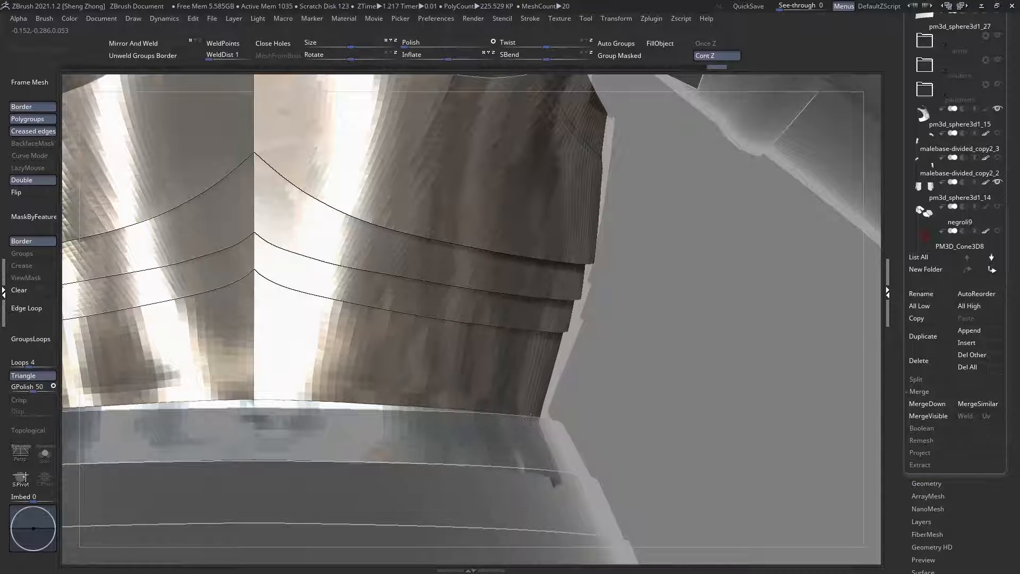
key("ctrl+t")
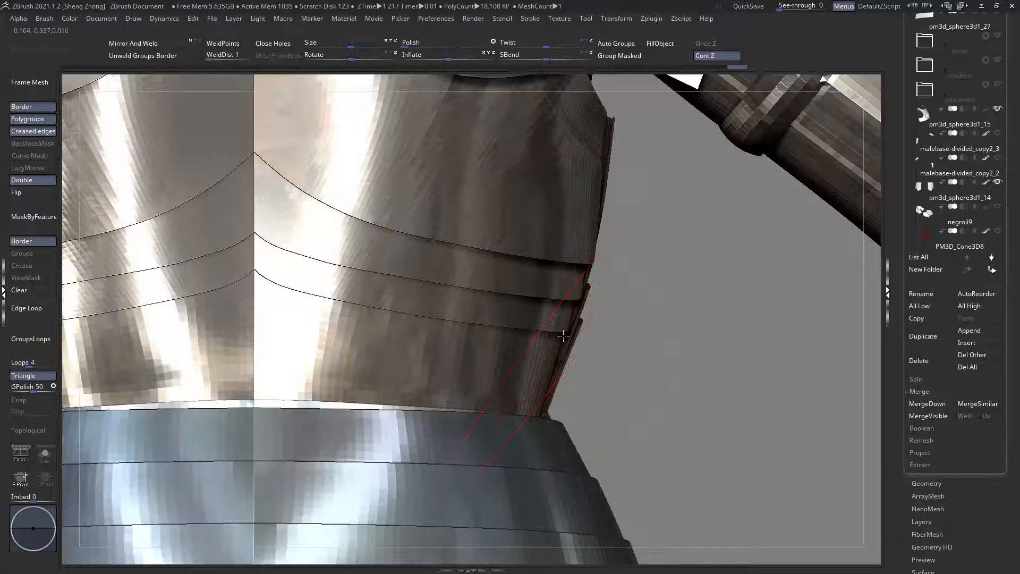
Step: Refine the side contour of the overlapping lower back bands with small inward moves, using transparency to compare the fit
key("space")
left_click_drag(568, 352, 559, 353)
key("ctrl+t")
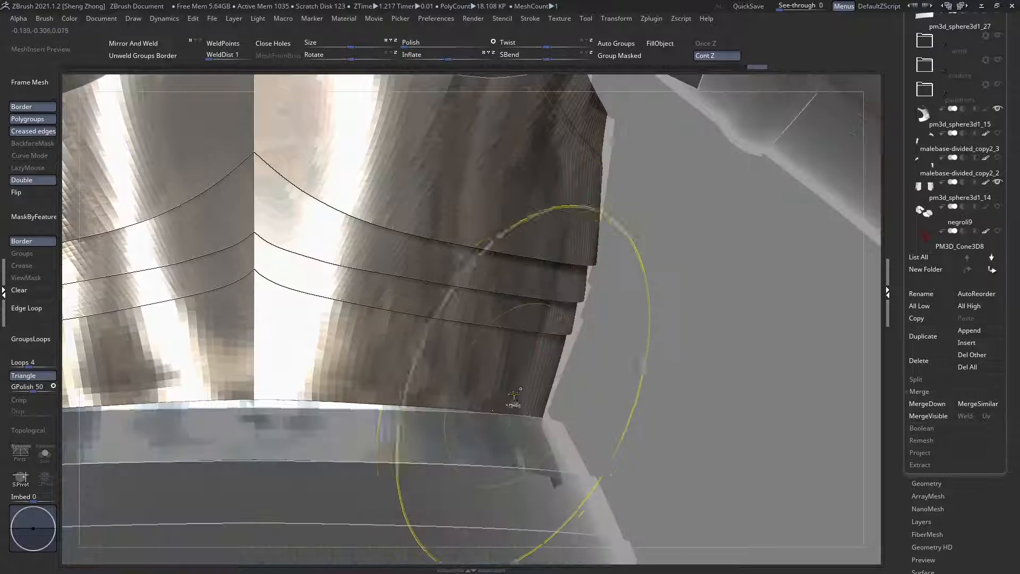
key("space")
left_click_drag(375, 387, 367, 387)
key("ctrl+t")
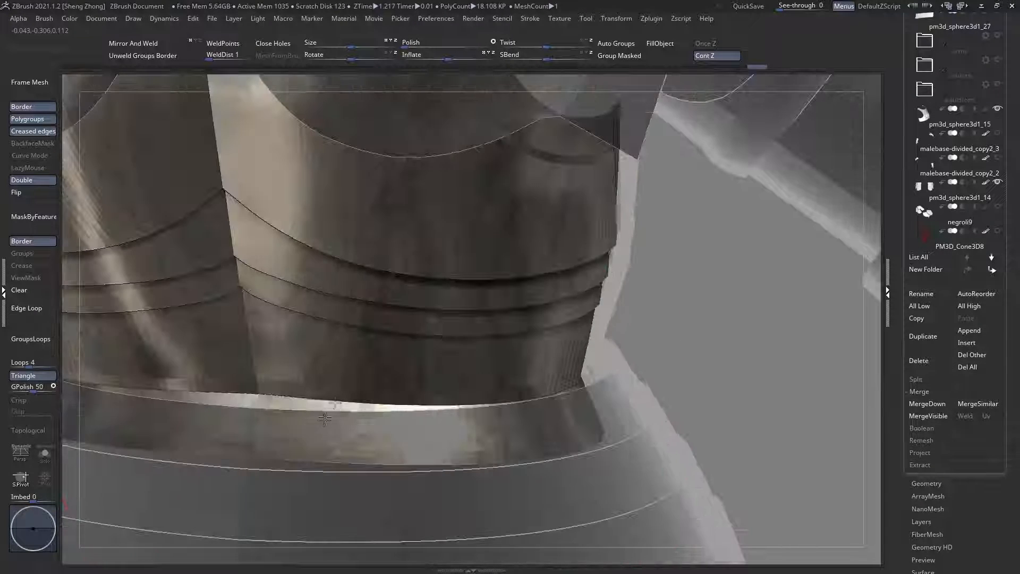
Step: Adjust the central part of the back plate's bottom edge so it sits closer to the flared waist band
key("space")
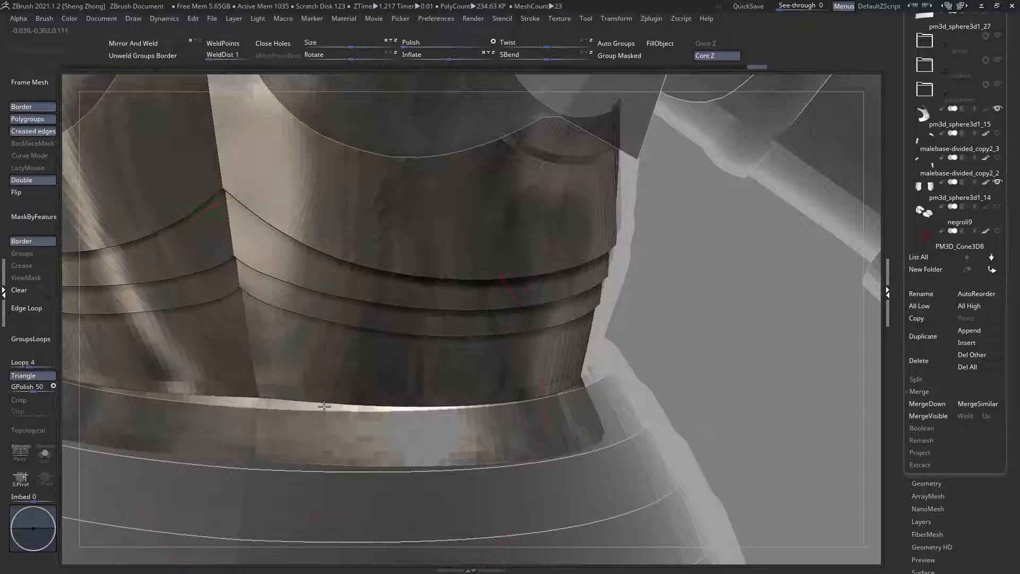
left_click(324, 406)
right_click_drag(324, 407, 325, 407, "shift")
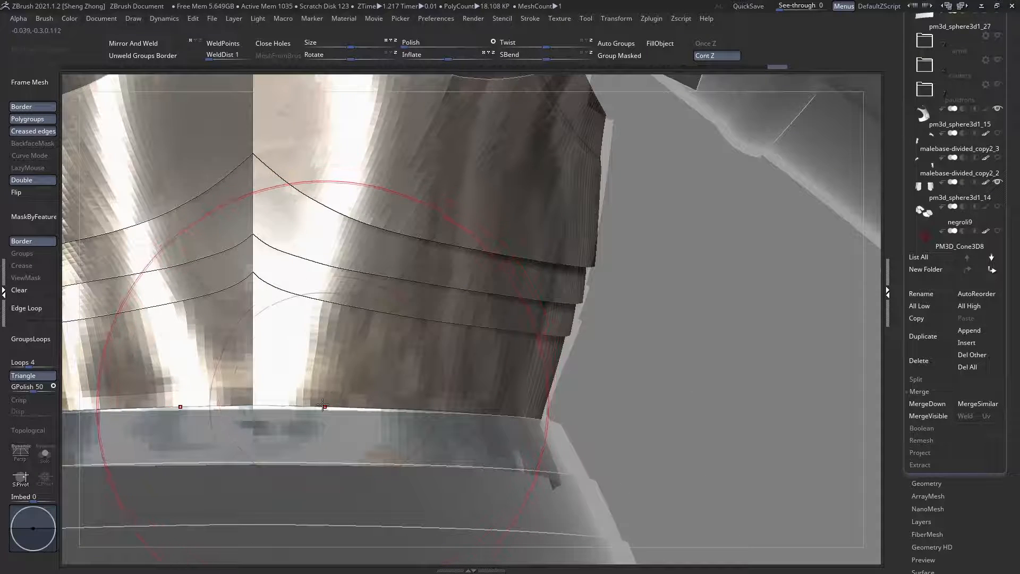
left_click_drag(323, 408, 324, 406)
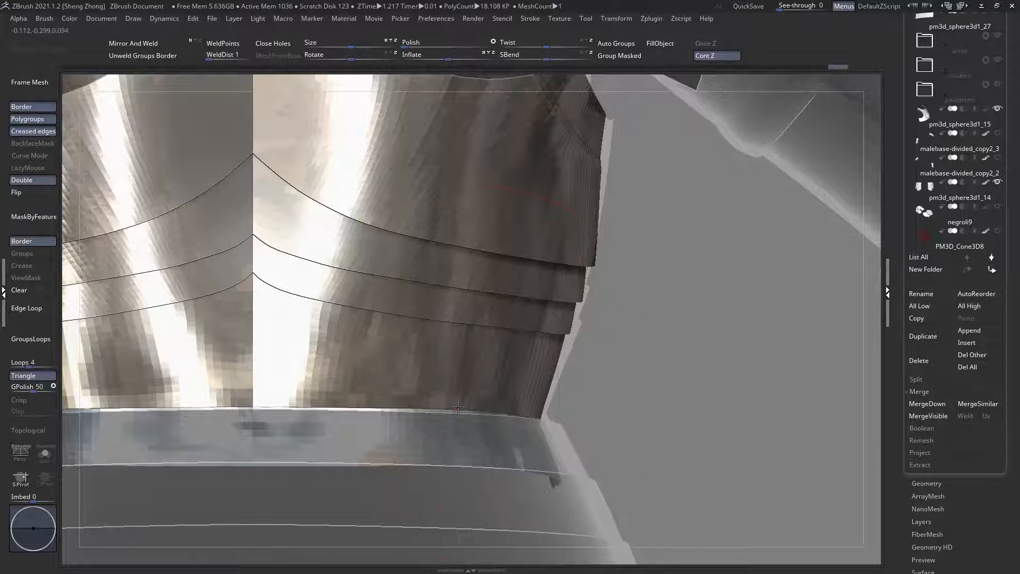
Step: Reshape the outer part of the back plate's bottom edge along the flared waist band
key("space")
left_click_drag(457, 407, 479, 412)
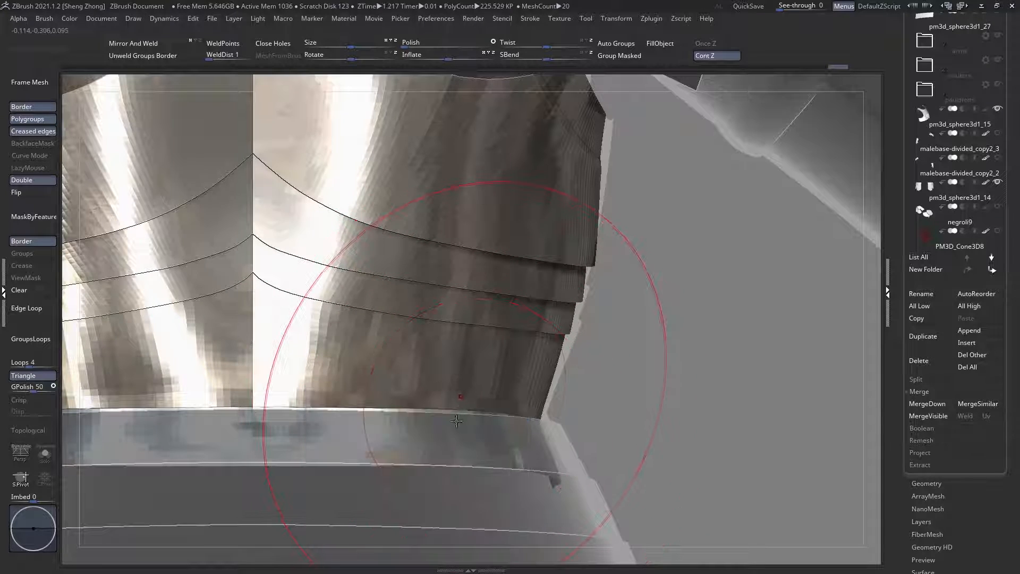
right_click_drag(456, 421, 460, 376)
key("space")
left_click_drag(461, 409, 451, 409)
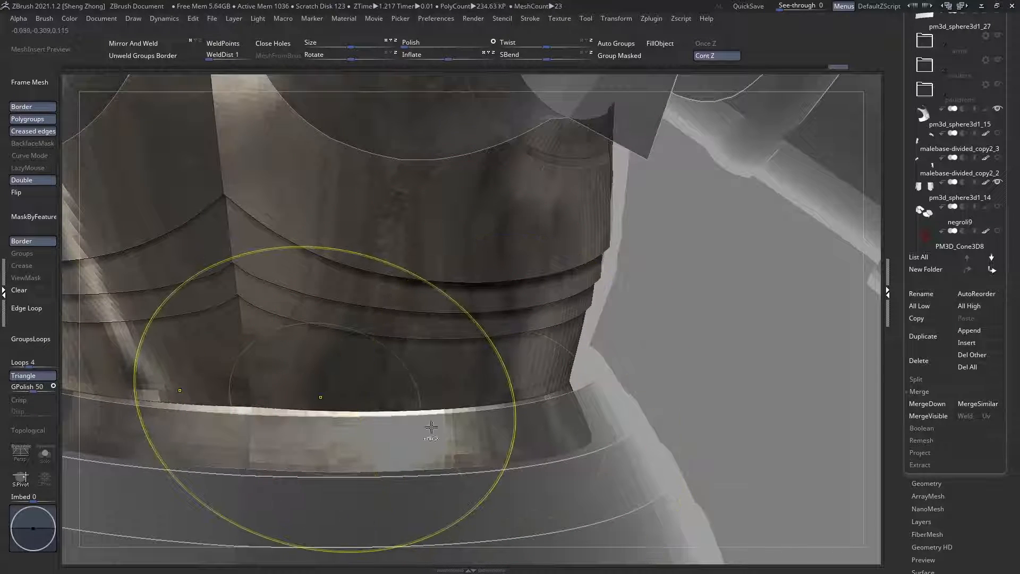
Step: Show the polygroup wireframe, choose the Move brush and isolate the torso back plate in Solo mode
right_click_drag(432, 427, 467, 445, "ctrl")
key("shift+f")
key("space")
key("b")
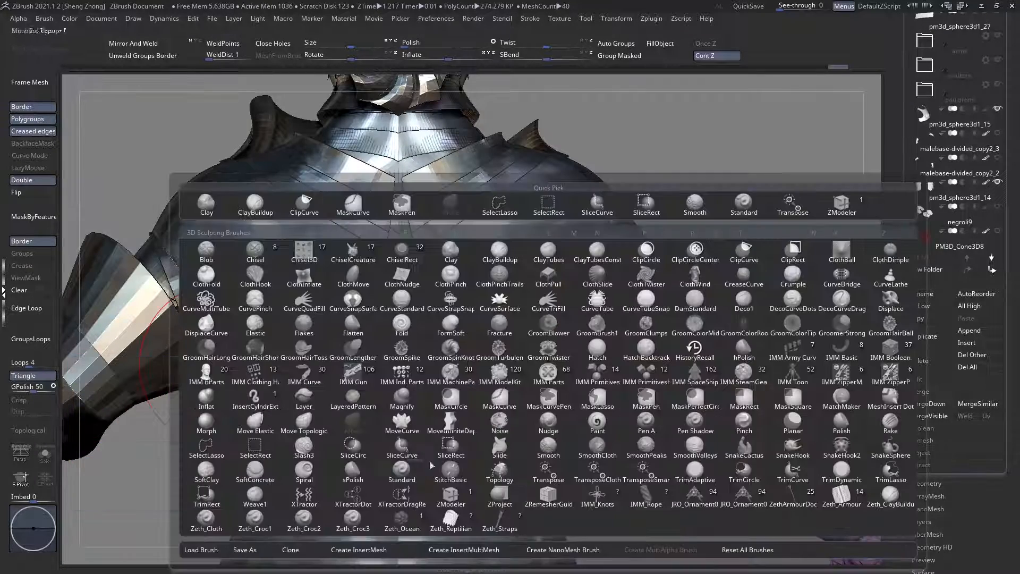
key("m")
key("v")
right_click_drag(432, 434, 63, 488, "ctrl")
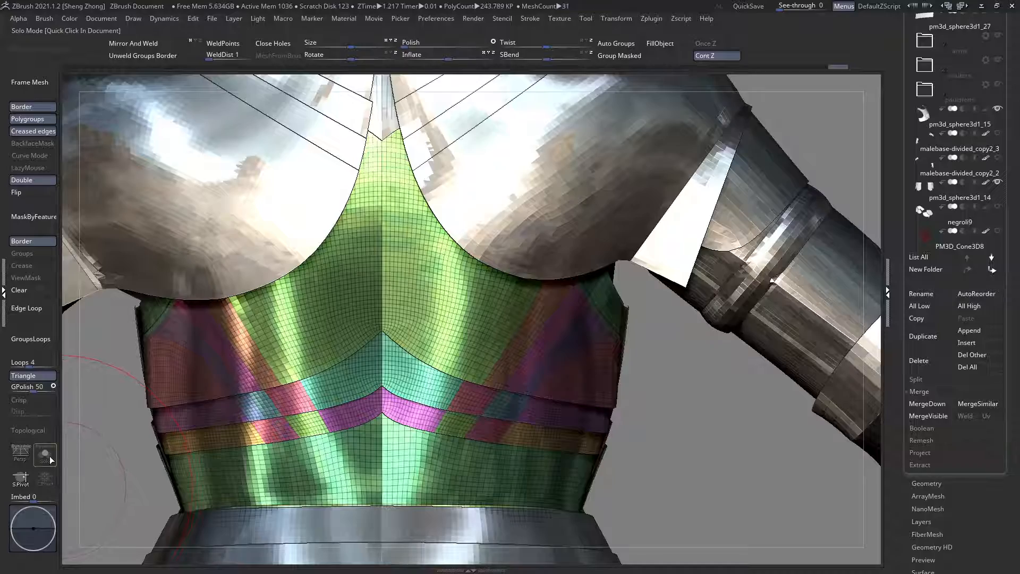
left_click(46, 455)
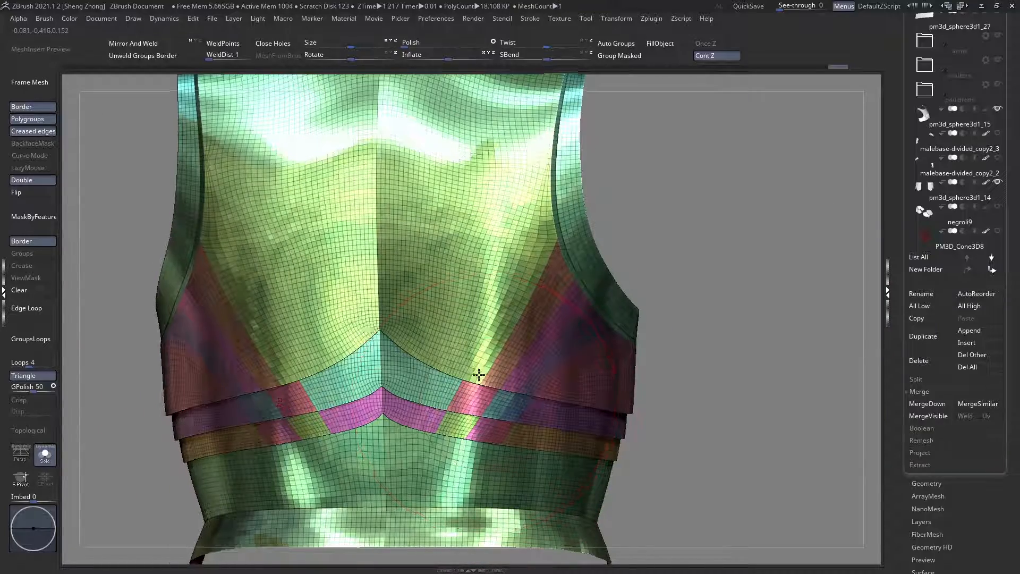
Step: Isolate the narrow diagonal polygroup strips on both sides of the torso back plate
right_click_drag(479, 374, 447, 429, "ctrl")
left_click(447, 429, "ctrl+shift")
left_click(447, 430, "ctrl+shift")
key("ctrl+z")
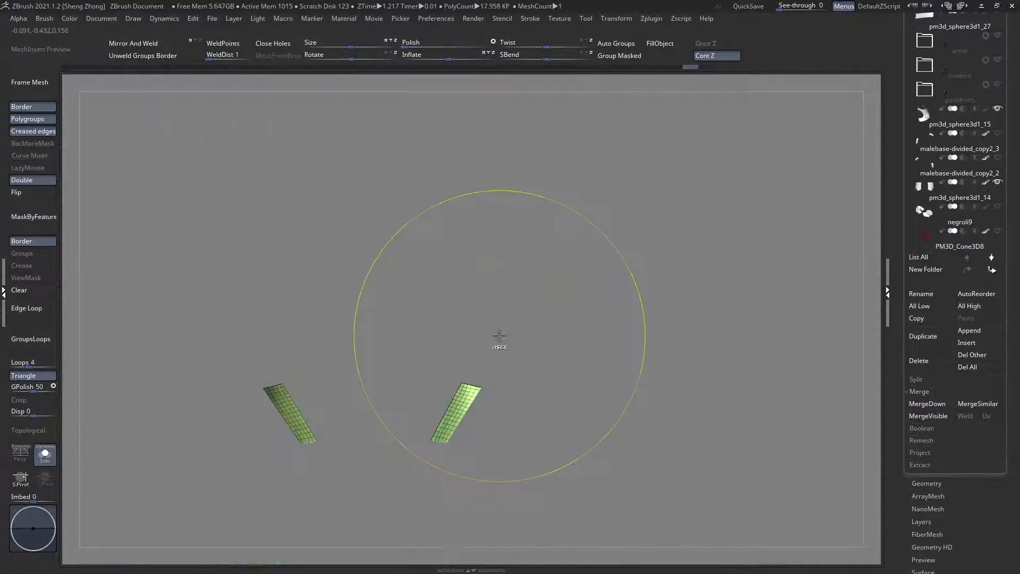
left_click(499, 335, "ctrl+shift")
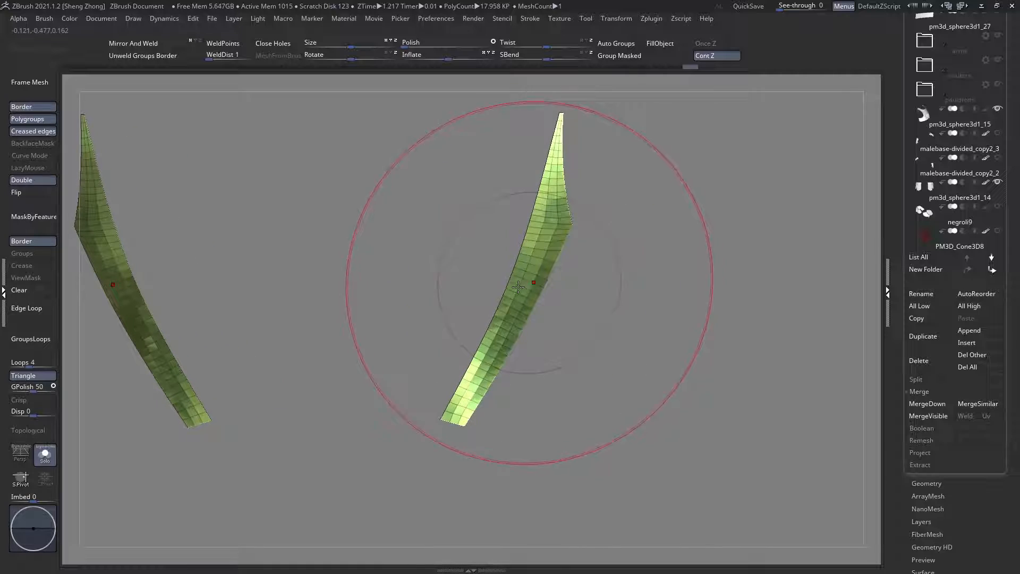
Step: Insert a lengthwise edge loop in the isolated diagonal strip with the ZModeler brush and bring back the full back plate
key("space")
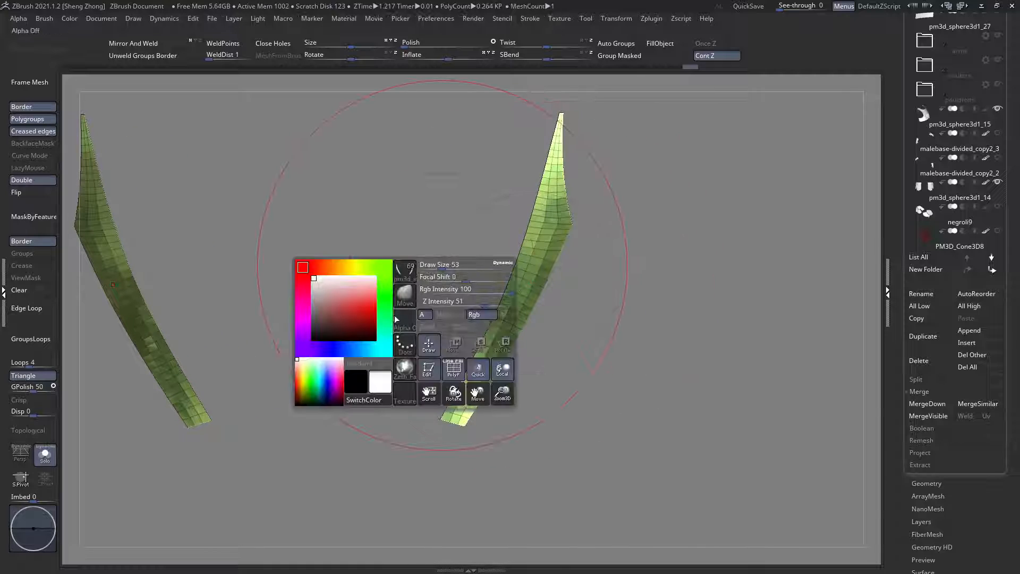
key("b")
key("z")
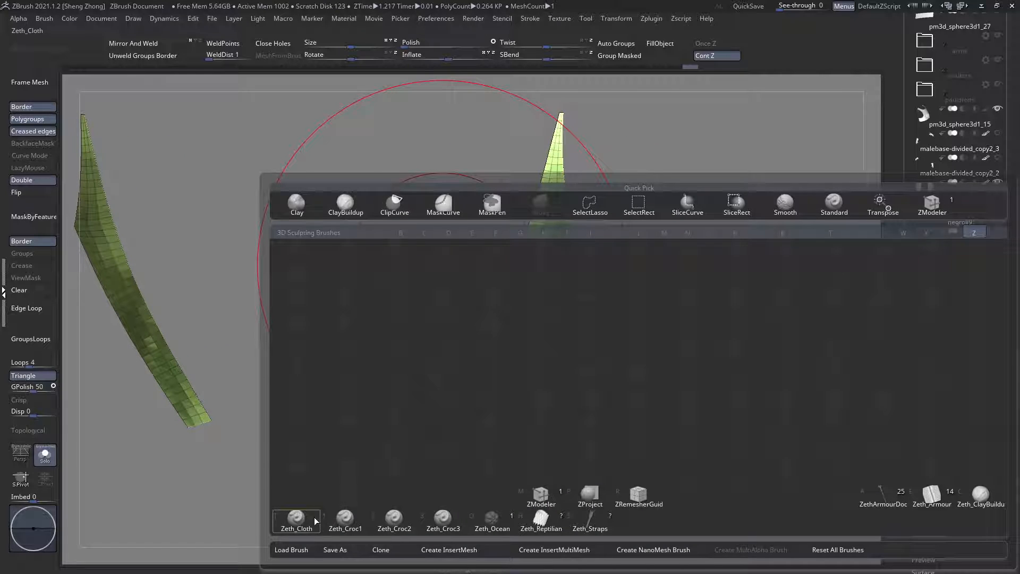
left_click(537, 498)
mouse_move(500, 349)
right_mouse_down("ctrl")
mouse_move(501, 375)
mouse_move(446, 398)
mouse_move(509, 439)
mouse_move(500, 408)
right_mouse_up("ctrl")
left_click(497, 373)
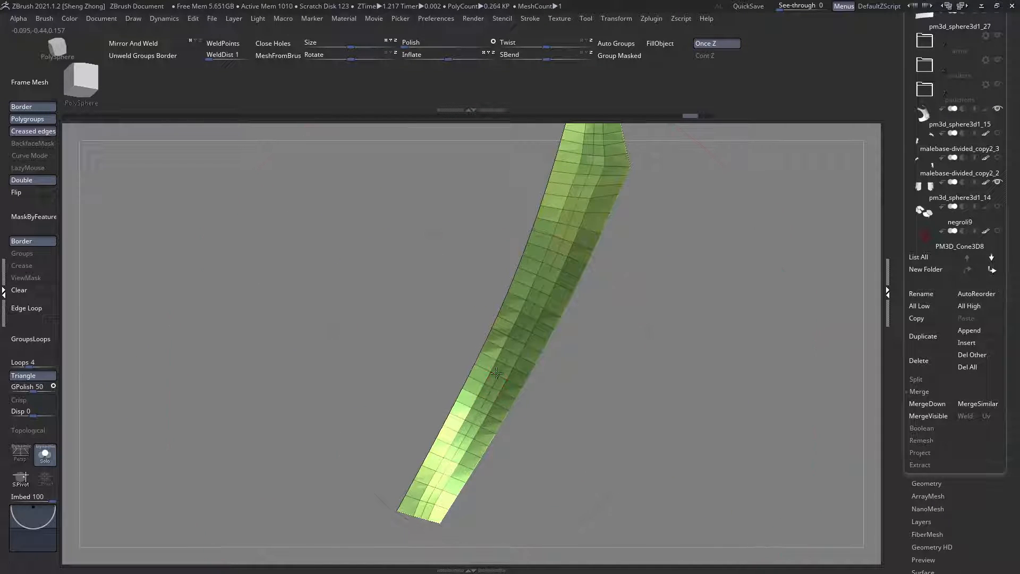
left_click(497, 377)
right_click_drag(498, 380, 398, 372, "ctrl")
left_click(316, 356, "ctrl+shift")
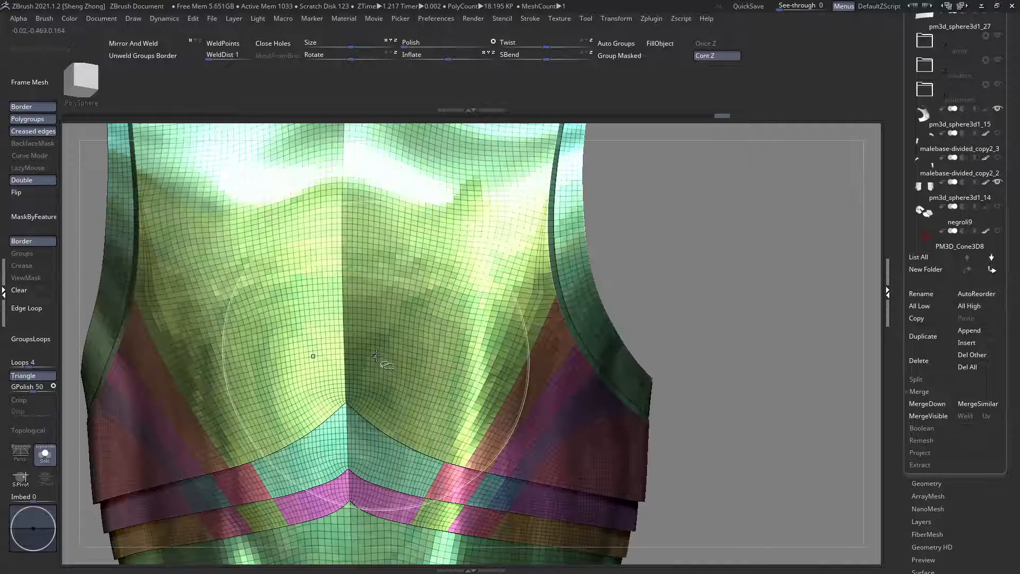
Step: Isolate a diagonal strip again, insert two more lengthwise edge loops with ZModeler and show the whole back plate
mouse_move(450, 477)
right_mouse_down("ctrl")
mouse_move(470, 507)
mouse_move(472, 489)
right_mouse_up("ctrl")
left_click(459, 449, "ctrl+shift")
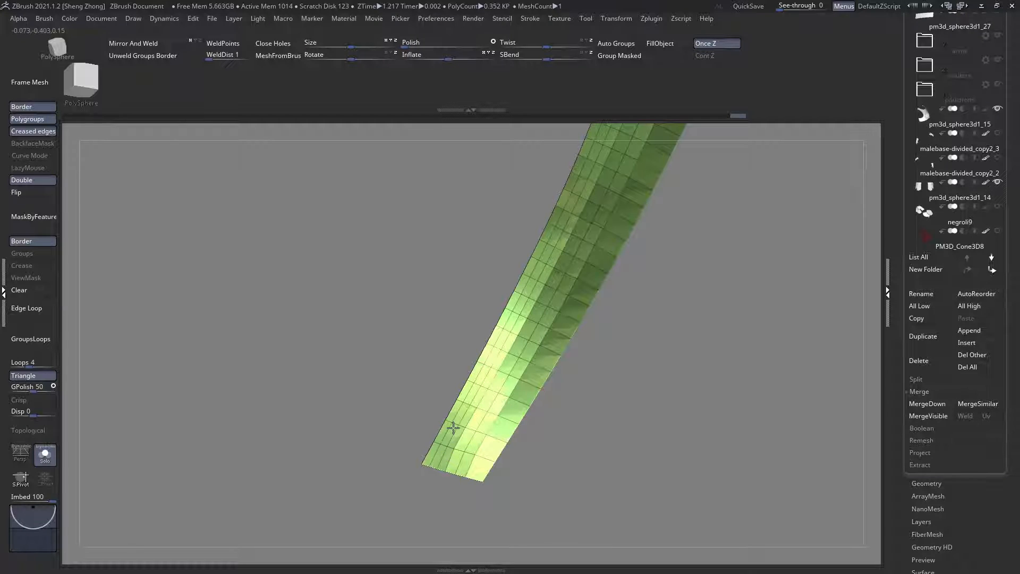
left_click(483, 462)
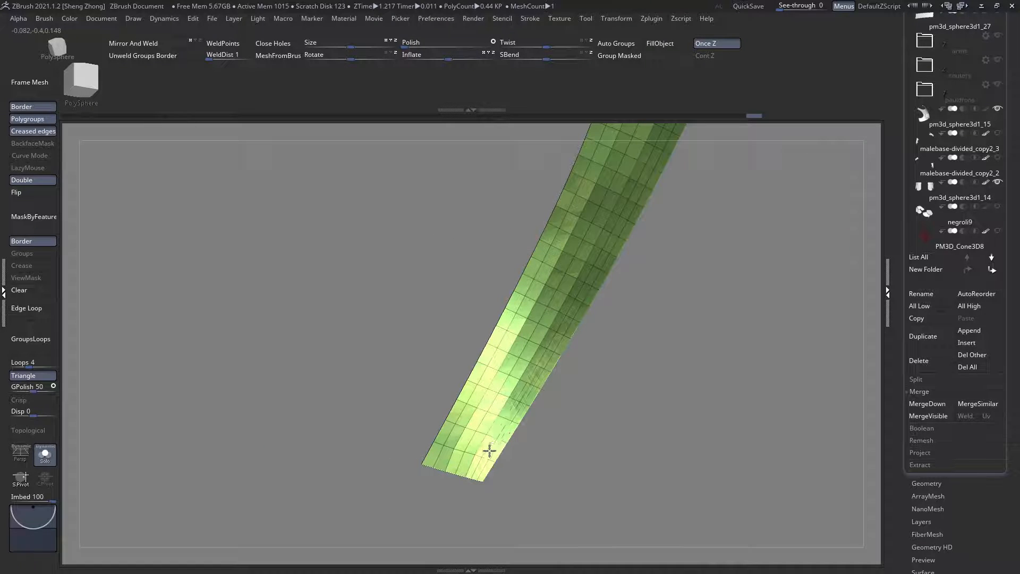
left_click(489, 450)
right_click_drag(425, 420, 278, 334, "ctrl")
left_click(384, 342, "ctrl+shift")
Step: Inspect the edge loops running into the armhole rim and switch back to the Move brush
right_click_drag(516, 299, 526, 345, "ctrl")
right_click_drag(573, 301, 659, 379, "ctrl")
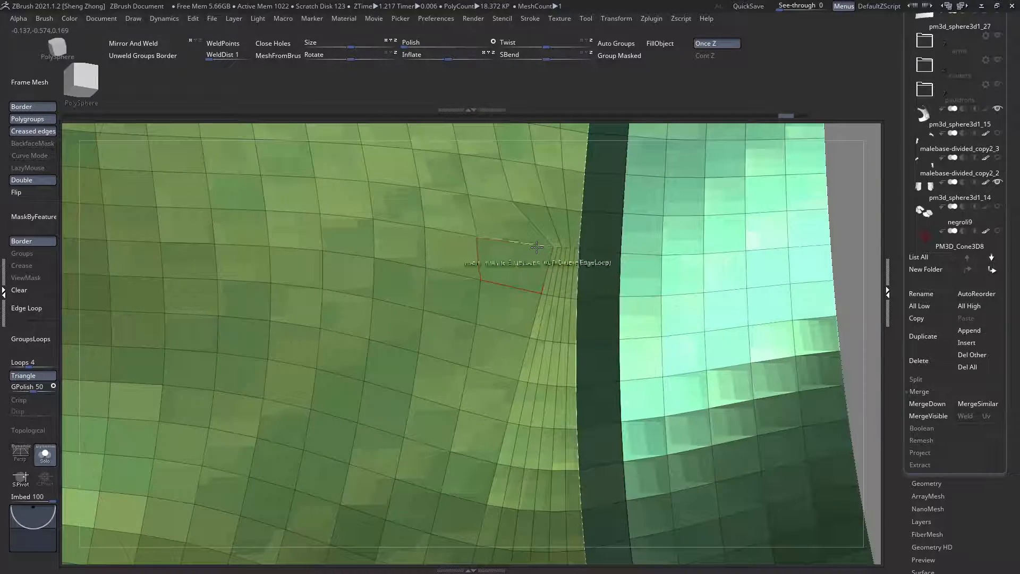
key("space")
key("space")
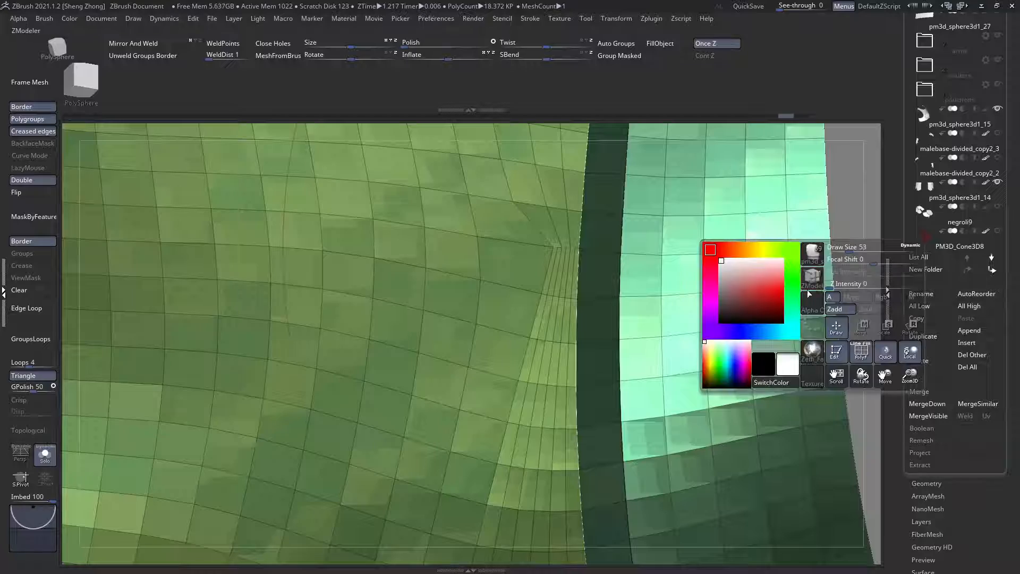
key("b")
key("m")
key("v")
mouse_move(717, 312)
right_mouse_down("ctrl")
mouse_move(500, 319)
mouse_move(383, 366)
right_mouse_up("ctrl")
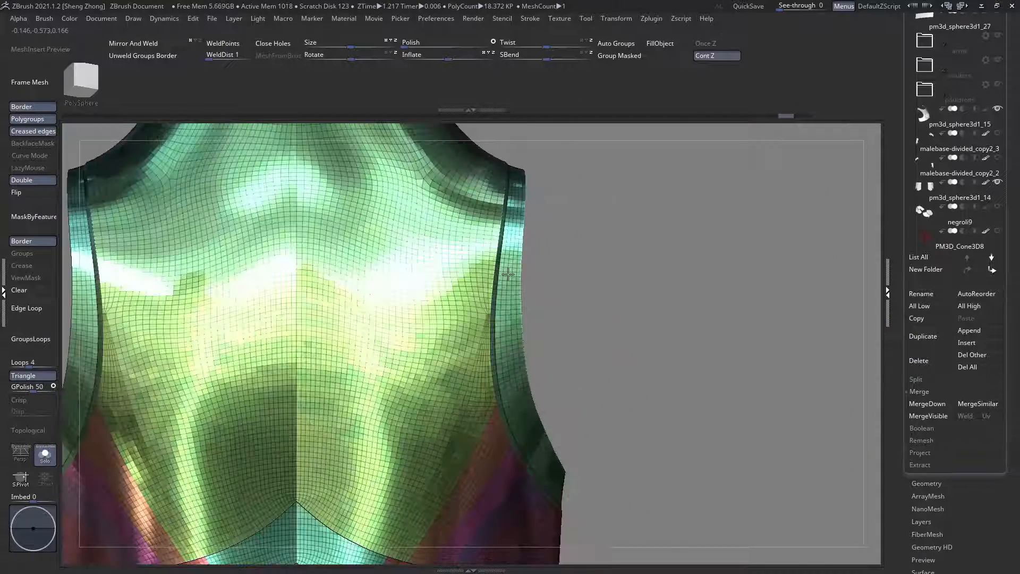
right_click_drag(500, 285, 478, 380, "ctrl")
Step: Merge the torso back plate with the back skirt plates below it into one subtool
scroll(947, 434, "up", 2)
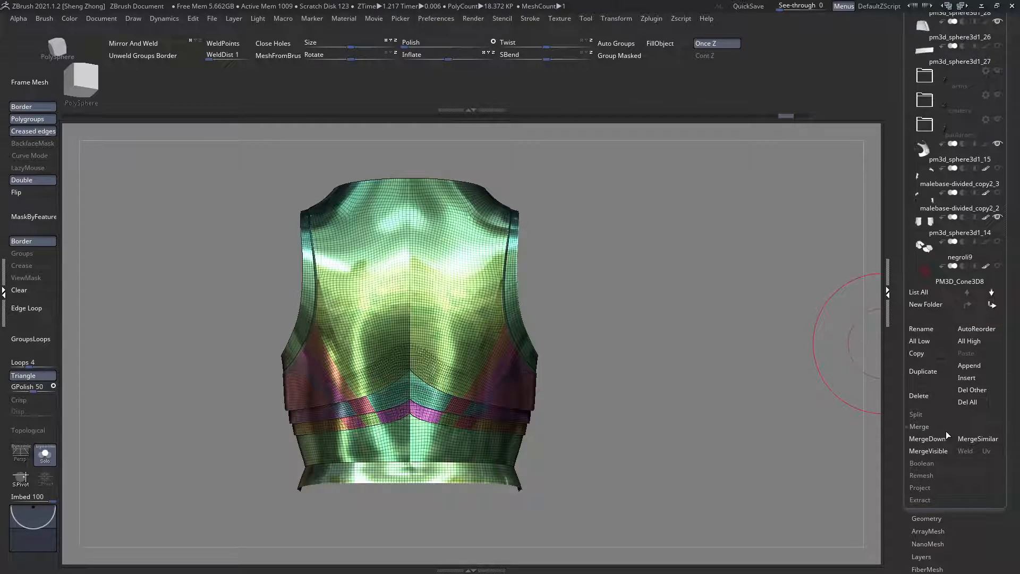
left_click(914, 414)
left_click_drag(1017, 431, 1000, 441)
scroll(951, 328, "down", 2)
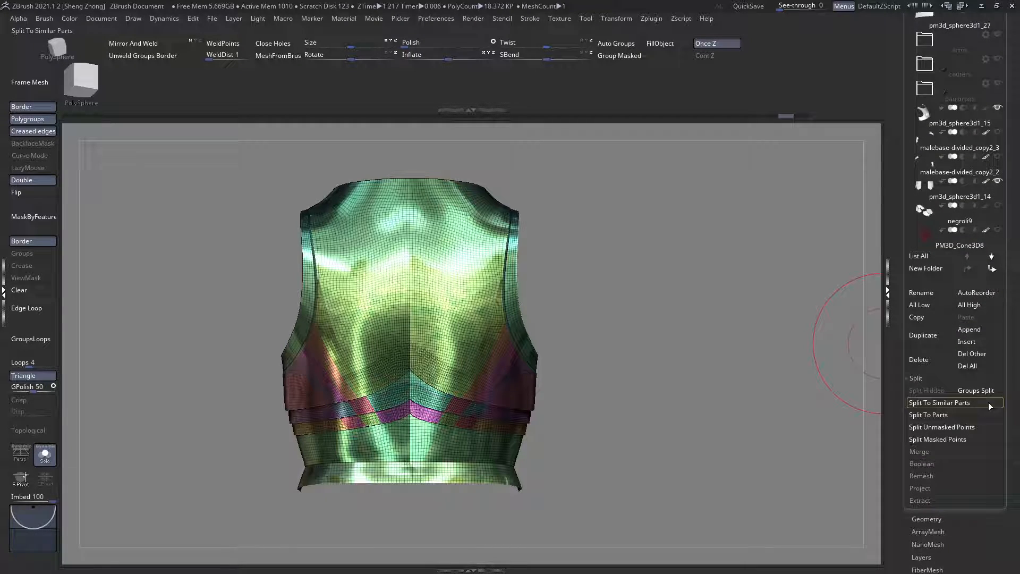
left_click(922, 452)
left_click(917, 415)
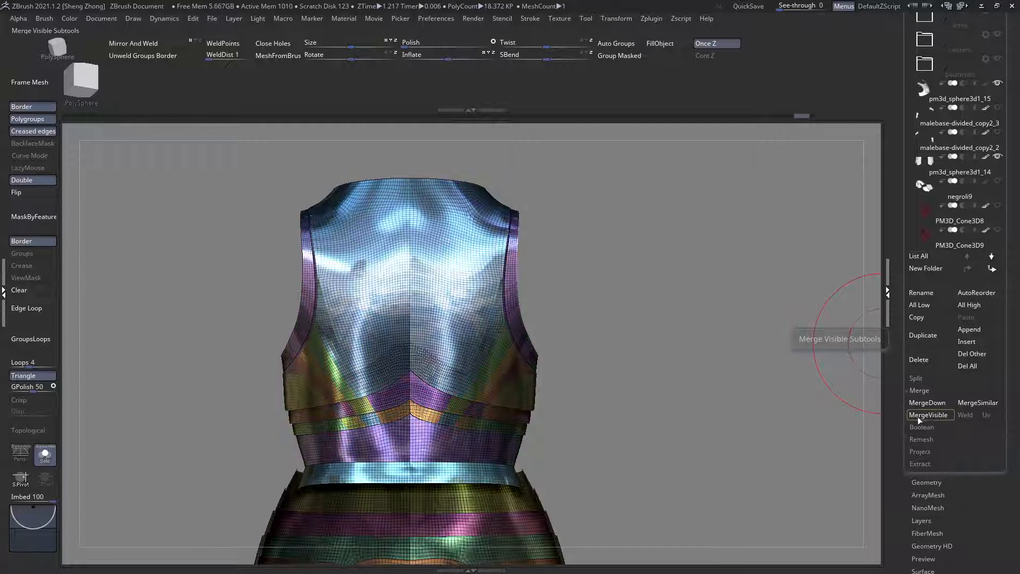
Step: Hide all torso back polygroups of the merged subtool, leaving only the back skirt plates visible
left_click_drag(654, 298, 332, 137)
left_click_drag(342, 179, 607, 426, "ctrl+alt+shift")
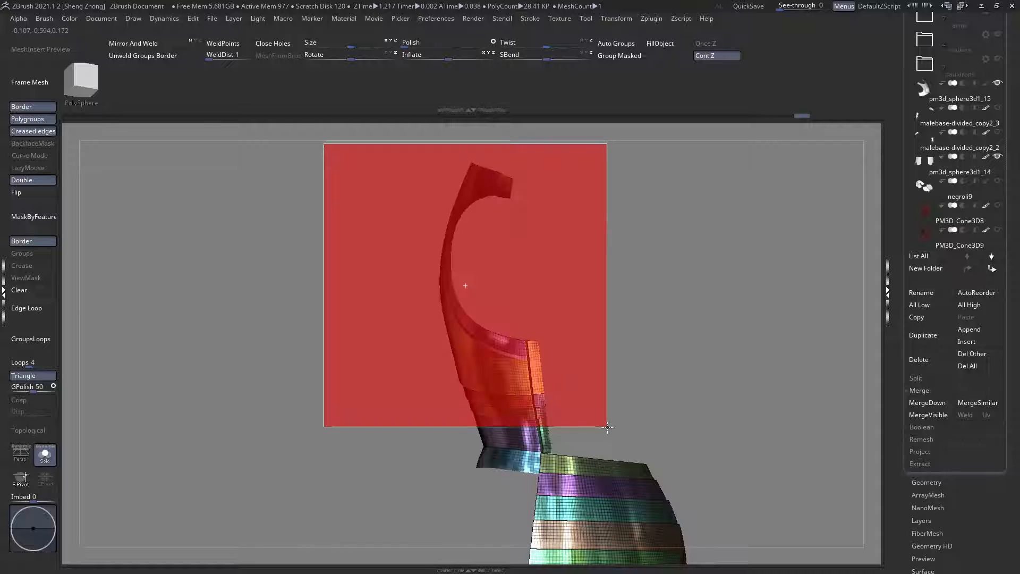
right_click_drag(506, 403, 569, 492)
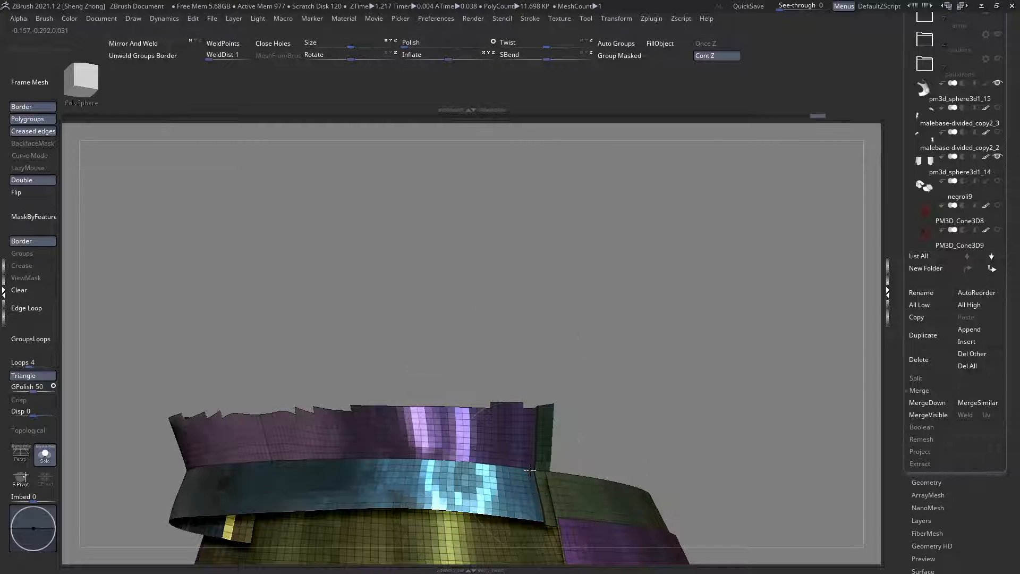
left_click(530, 471, "ctrl+shift")
left_click(542, 477, "ctrl+shift")
right_click_drag(509, 440, 473, 398, "ctrl")
right_click_drag(472, 398, 848, 370)
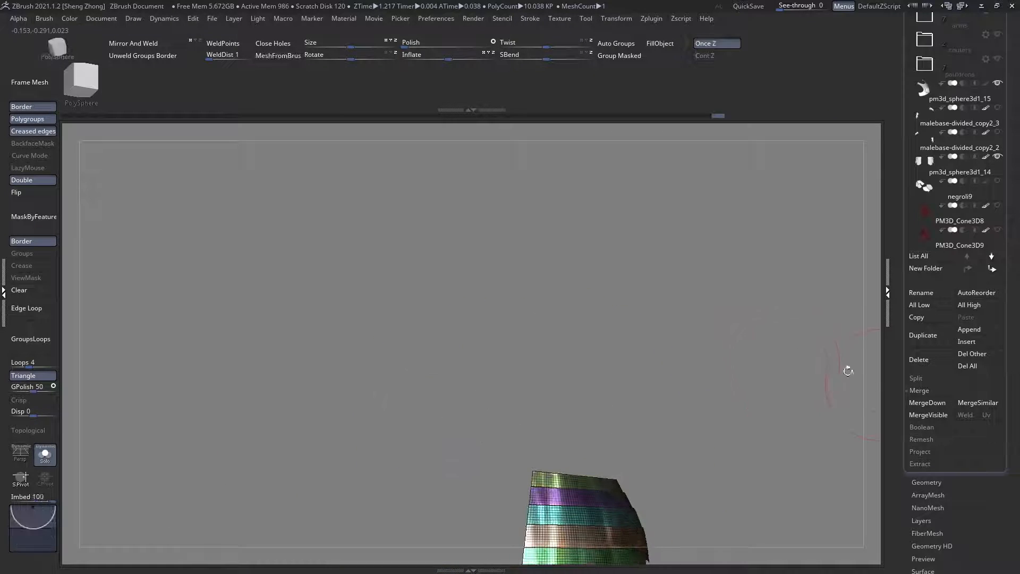
Step: Split the hidden torso back plates into their own subtool and select the pm3d_sphere3d1_19 subtool
left_click(917, 380)
left_click(923, 391)
right_click_drag(578, 461, 581, 365, "alt")
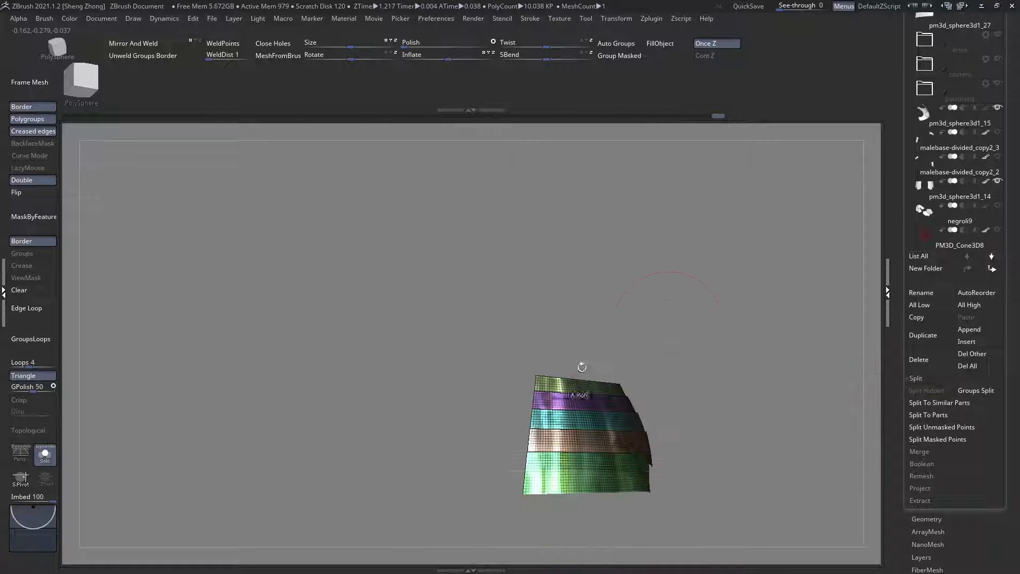
left_click_drag(994, 280, 994, 466)
left_click(921, 239)
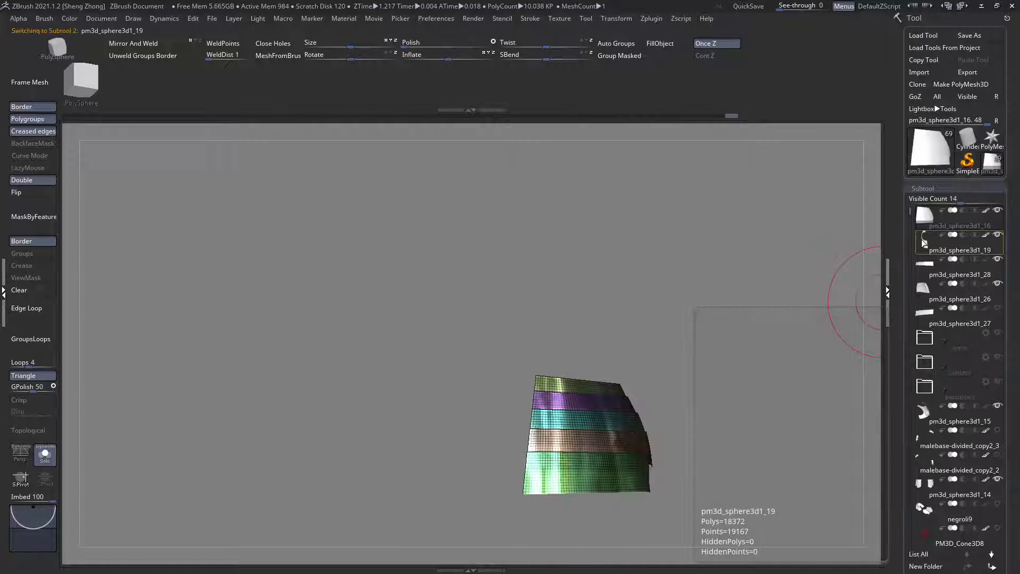
Step: Split the torso back subtool pm3d_sphere3d1_19 into separate subtools using Split To Similar Parts
left_click_drag(728, 325, 617, 302)
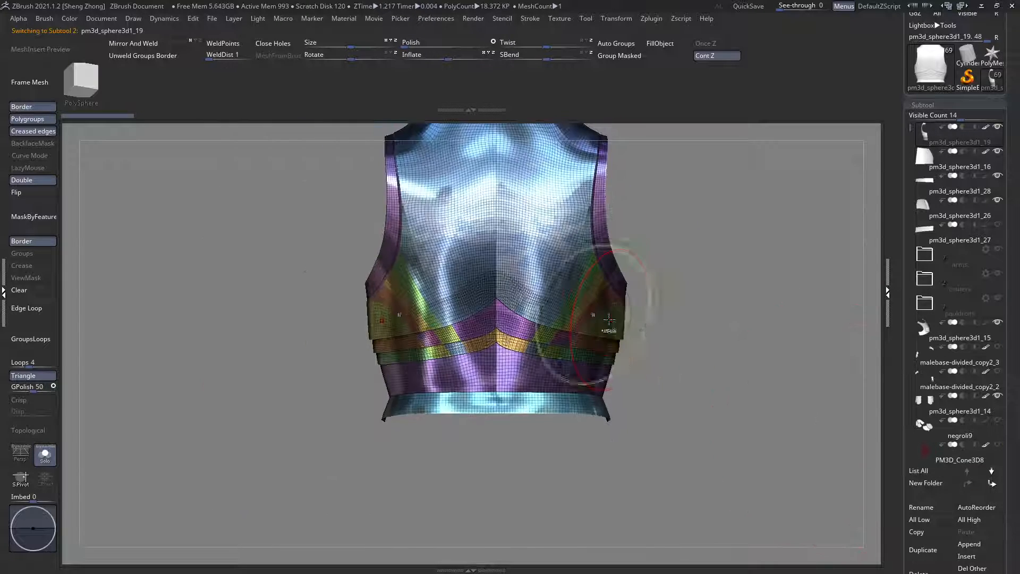
left_click_drag(611, 330, 680, 346)
scroll(951, 372, "down", 5)
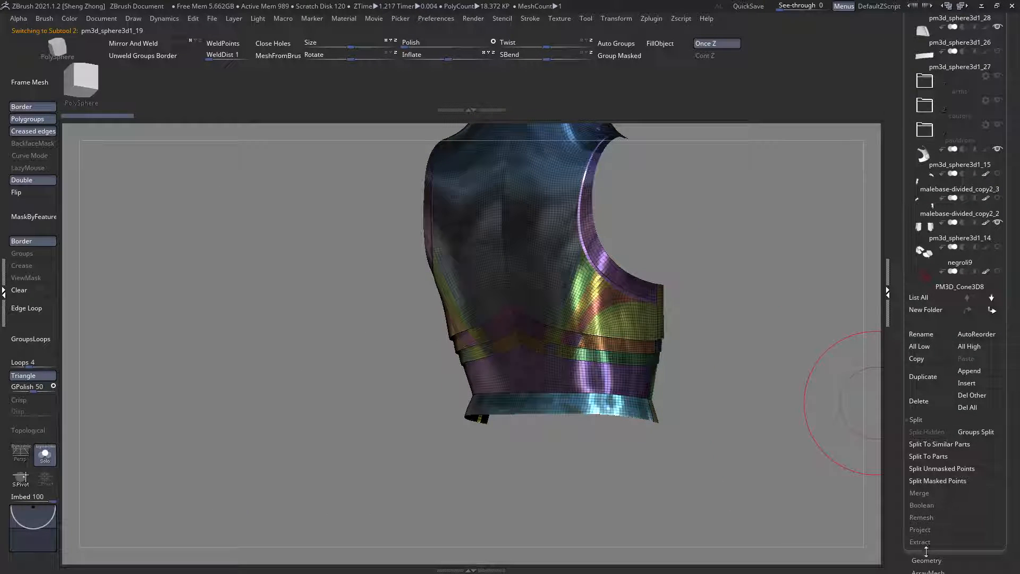
left_click(925, 560)
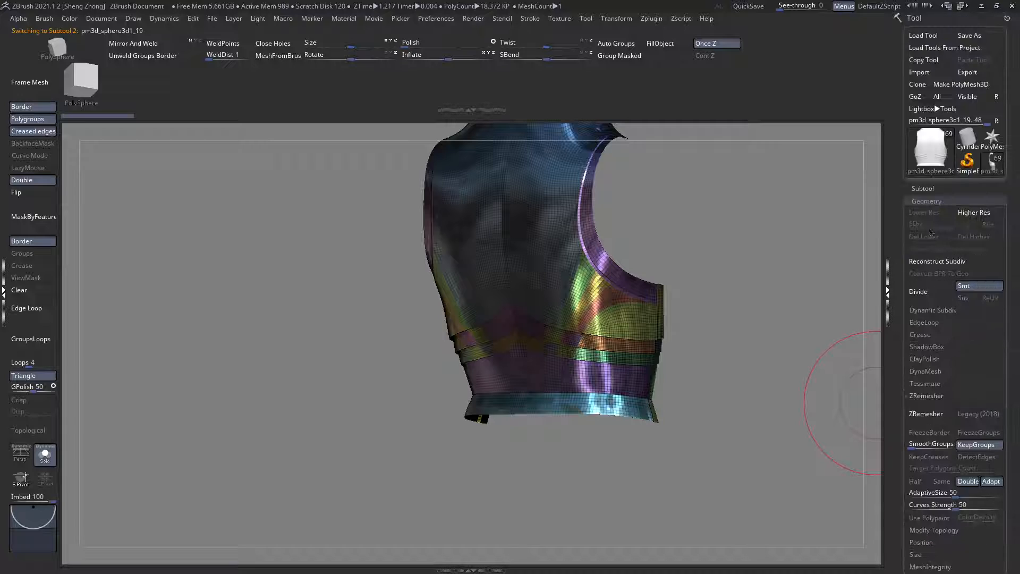
left_click(924, 188)
scroll(951, 372, "down", 5)
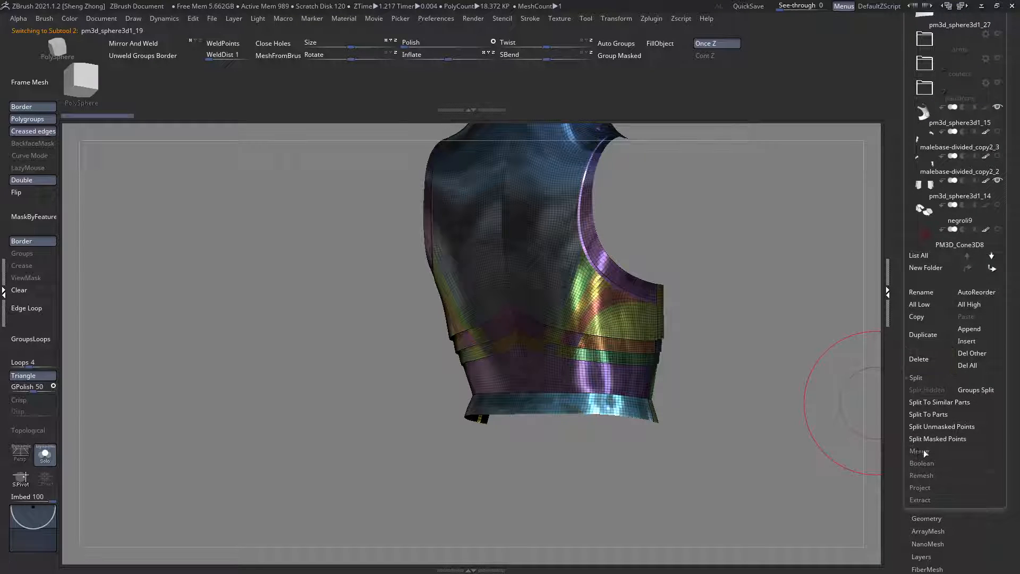
left_click_drag(540, 278, 875, 393)
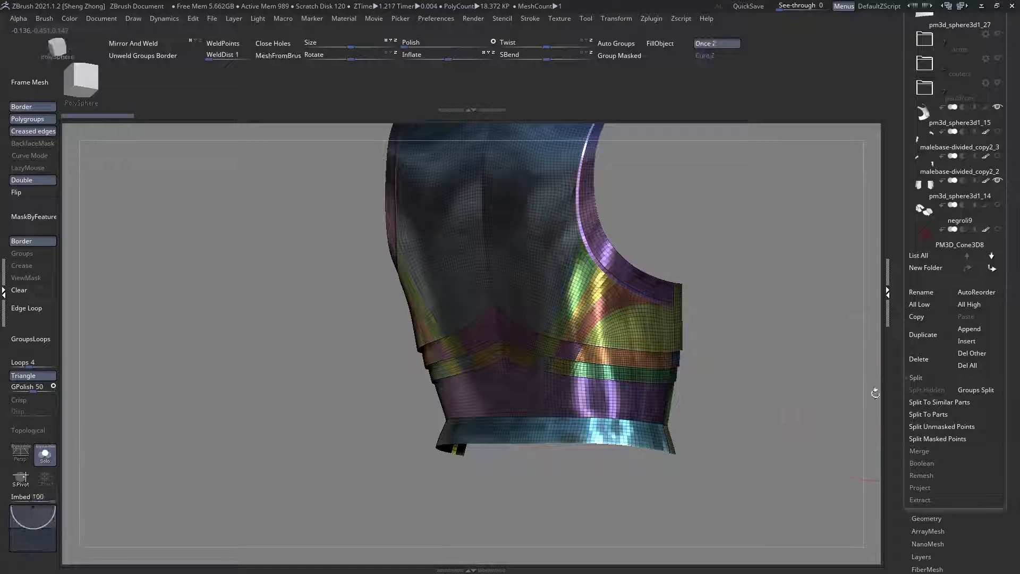
left_click(949, 407)
left_click(832, 436)
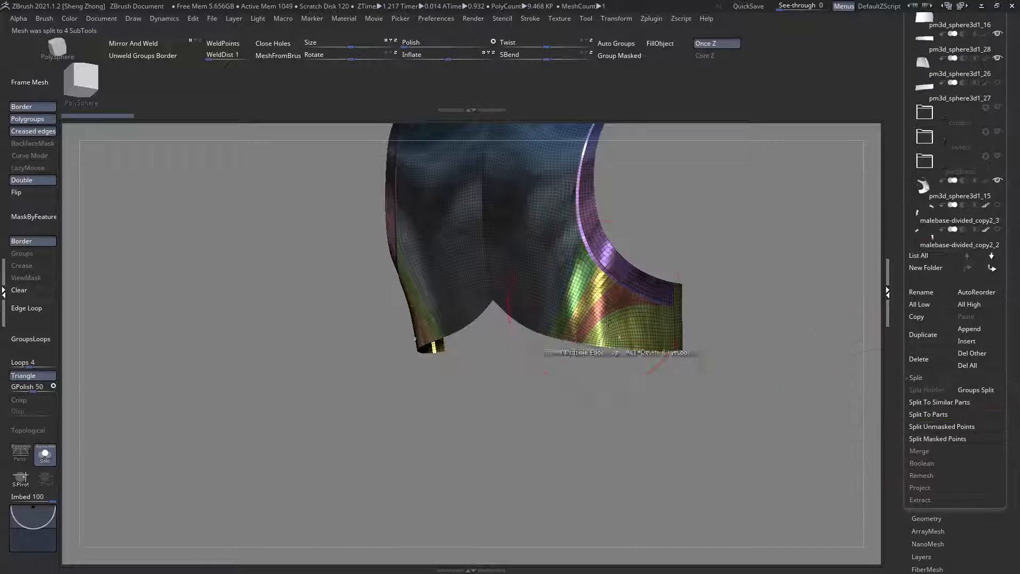
Step: Stitch together the crowded points at the upper tip of the narrow polygroup beside the armhole rim
right_click_drag(720, 427, 723, 499, "ctrl")
right_click_drag(485, 235, 538, 424, "alt")
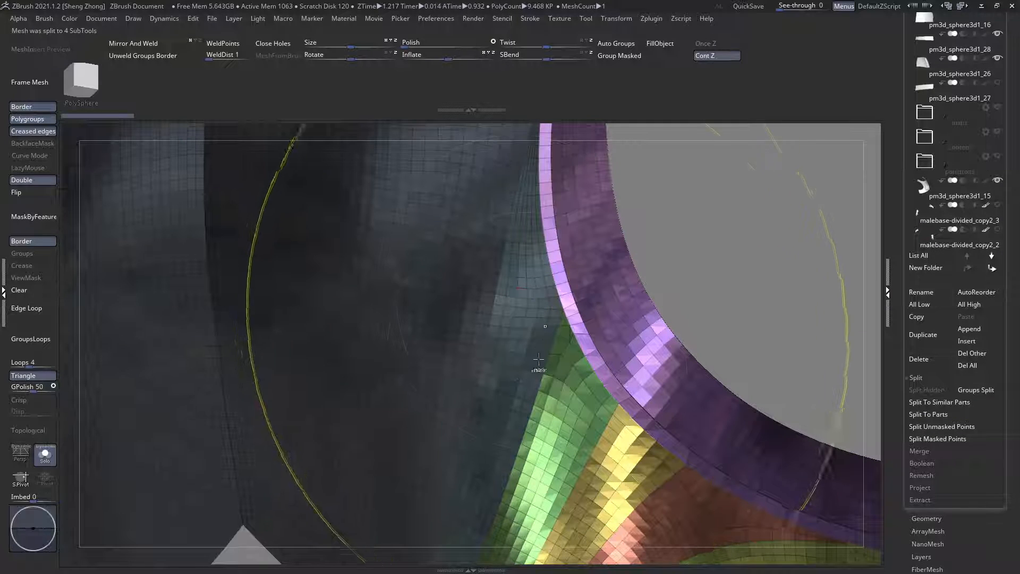
right_click_drag(513, 282, 481, 297, "alt")
right_click_drag(455, 349, 494, 329)
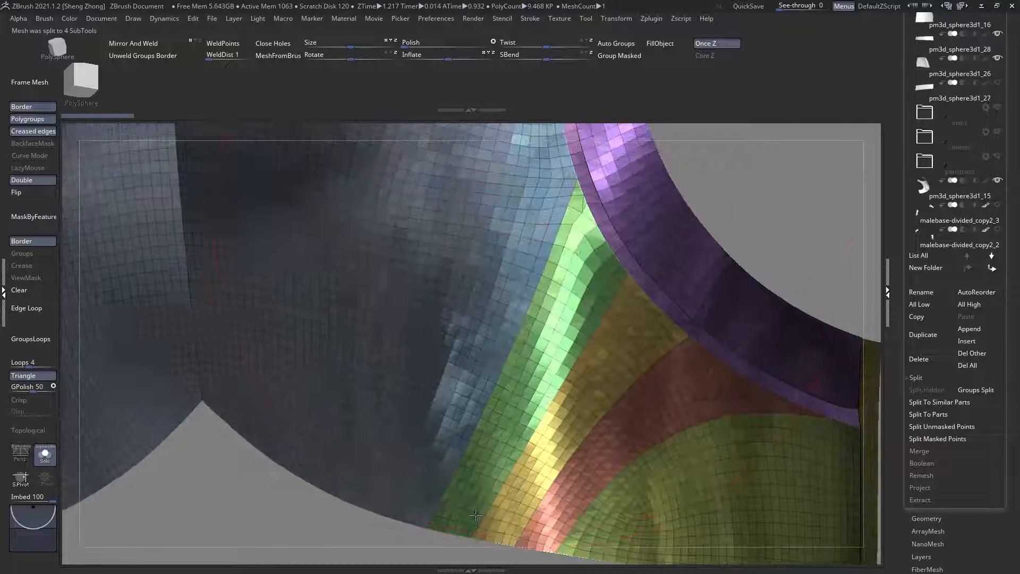
right_click_drag(520, 132, 619, 483, "alt")
right_click_drag(510, 372, 574, 446, "ctrl")
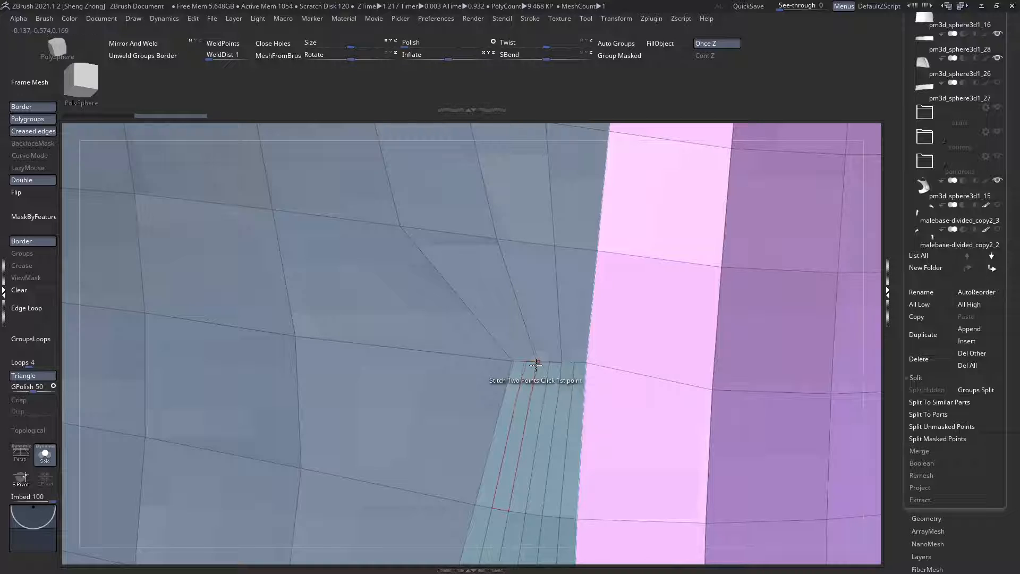
left_click(530, 368)
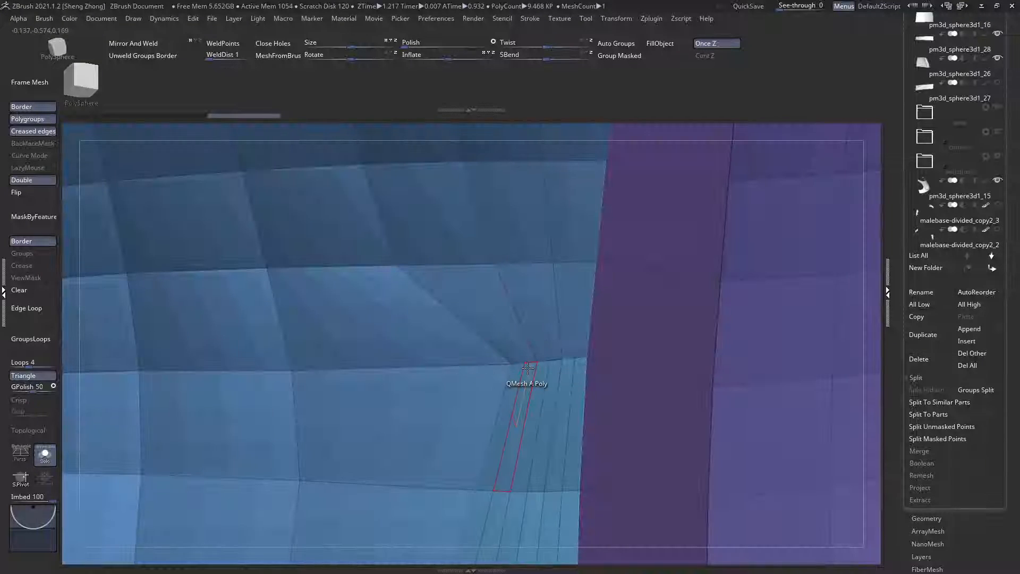
left_click(525, 365)
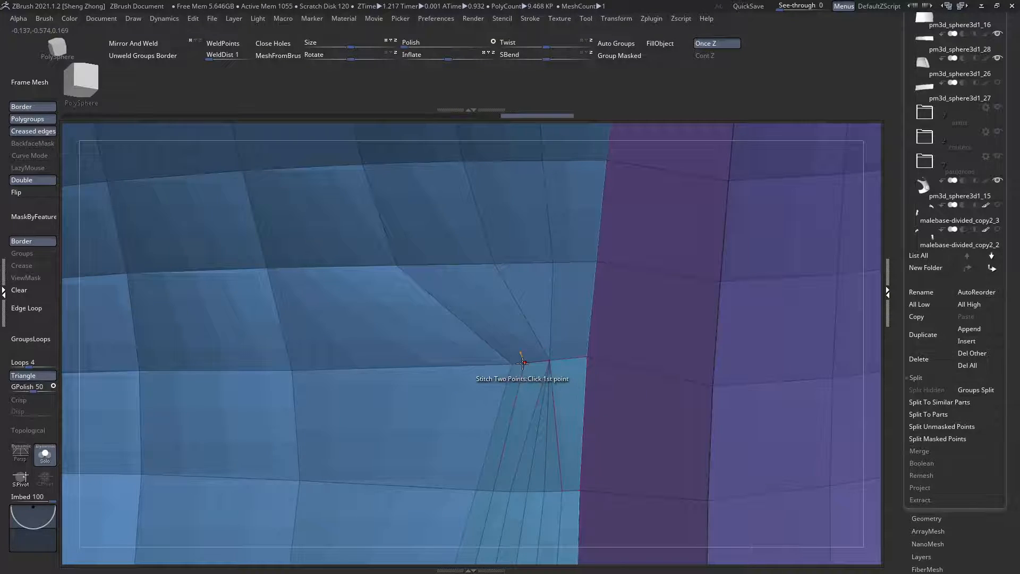
Step: Merge the upper back plate down with the split lower back plates into a single subtool
key("f")
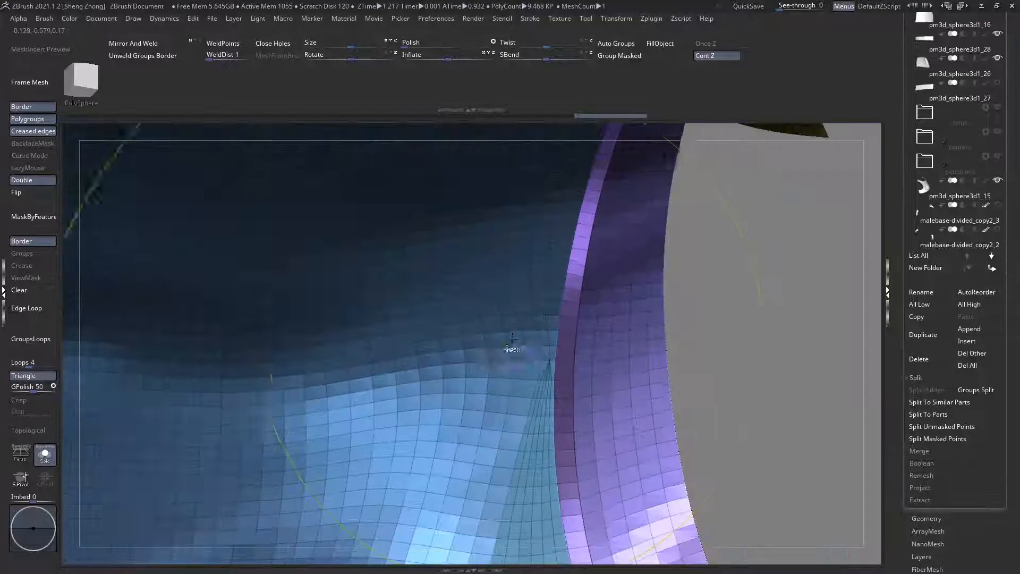
right_click_drag(354, 349, 423, 422, "alt")
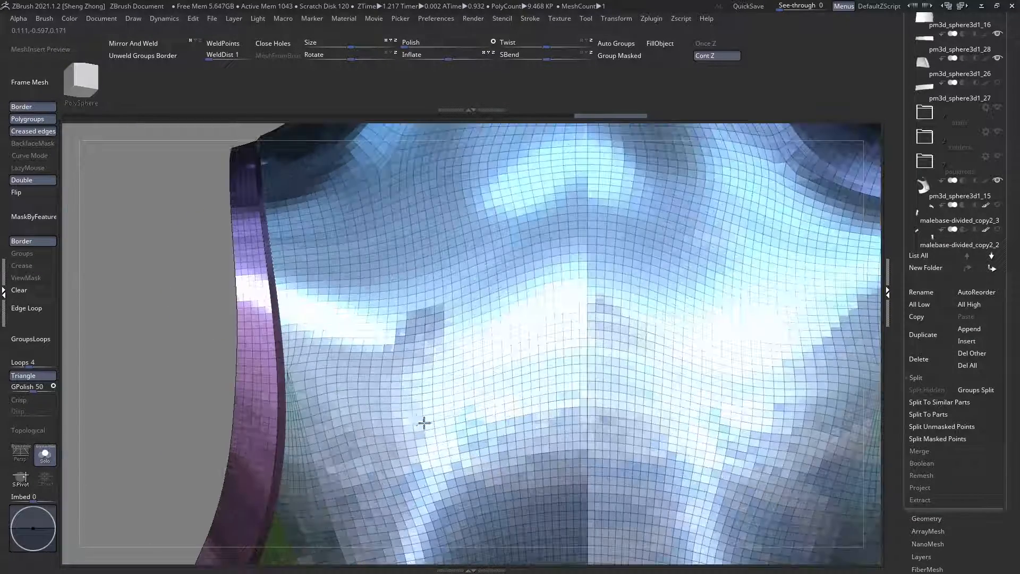
key("f")
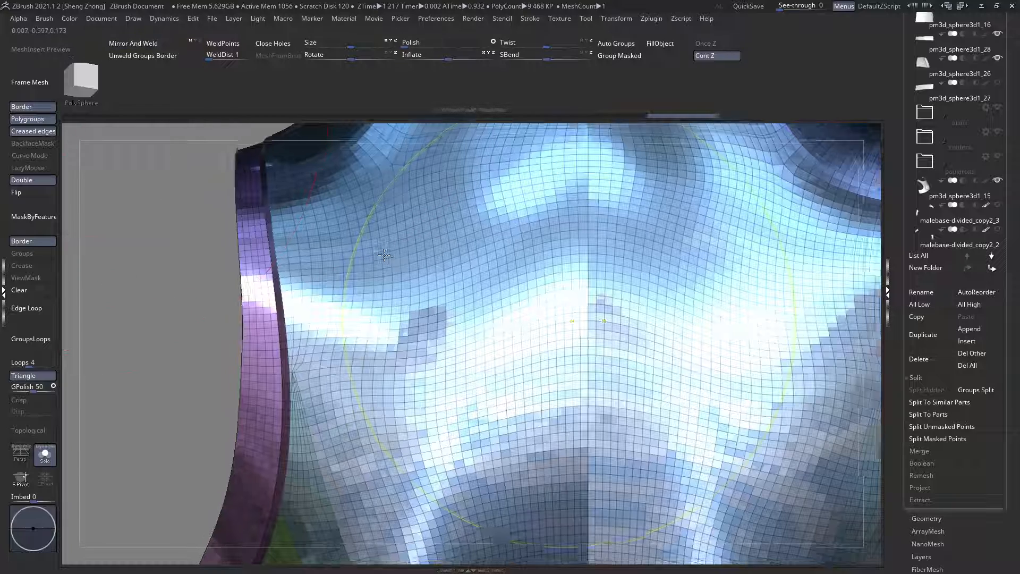
scroll(1018, 219, "up", 3)
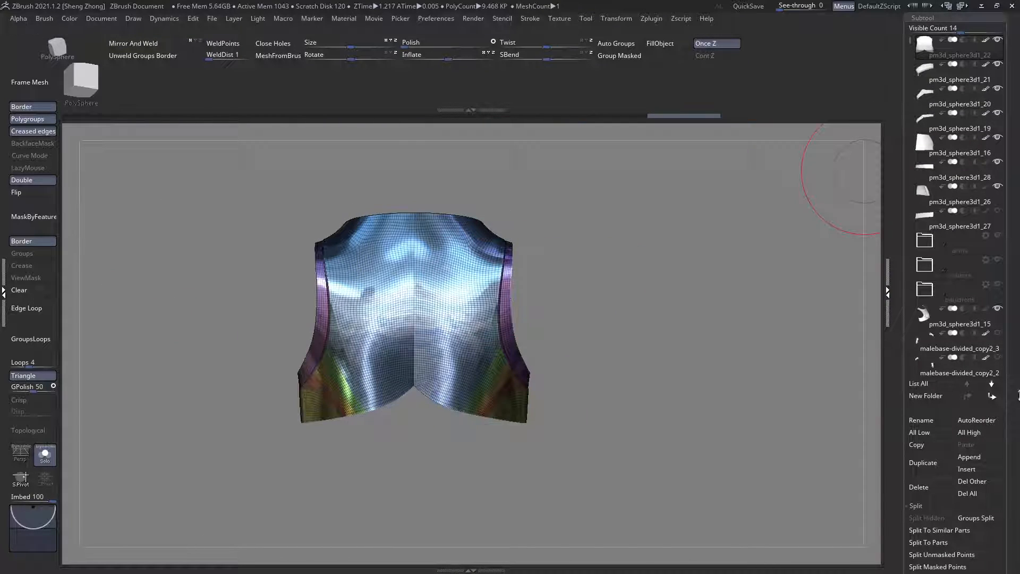
scroll(966, 375, "down", 3)
left_click(926, 448)
left_click(933, 399)
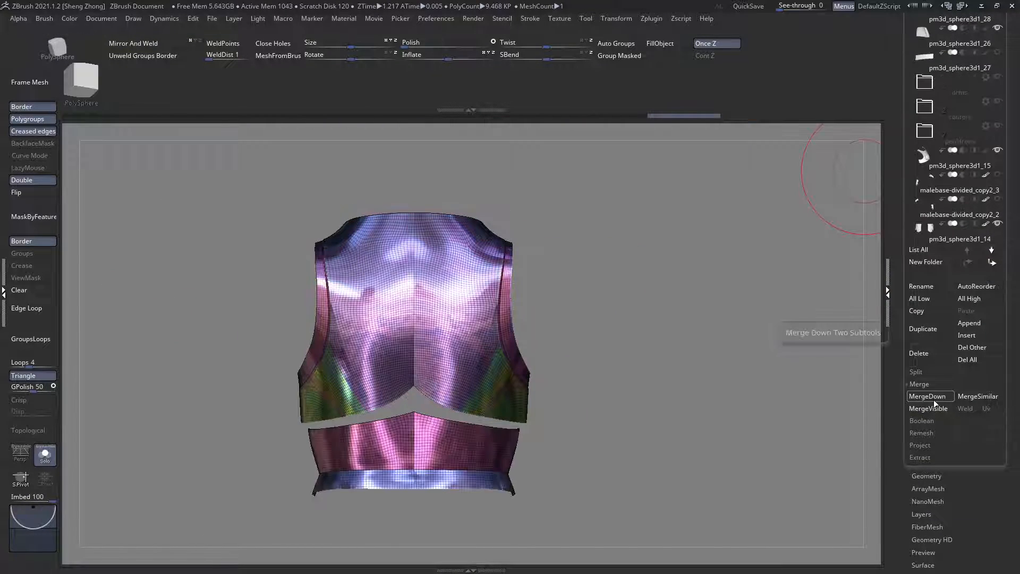
left_click(933, 400)
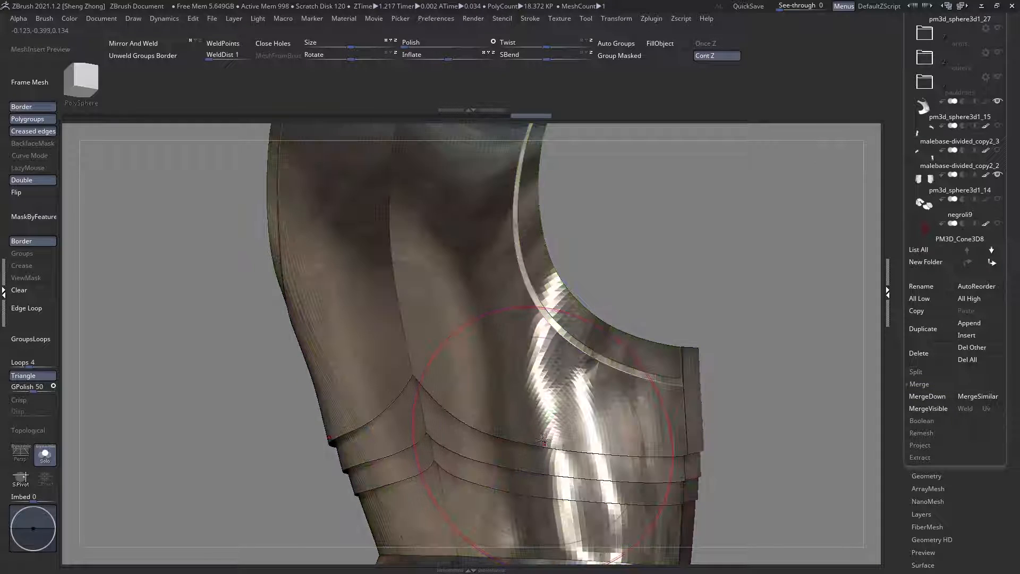
Step: Try inserting four GroupsLoops edge loops around the polygroups of the merged torso back plates
right_click_drag(544, 440, 505, 349, "ctrl")
key("shift+f")
key("b")
key("z")
key("m")
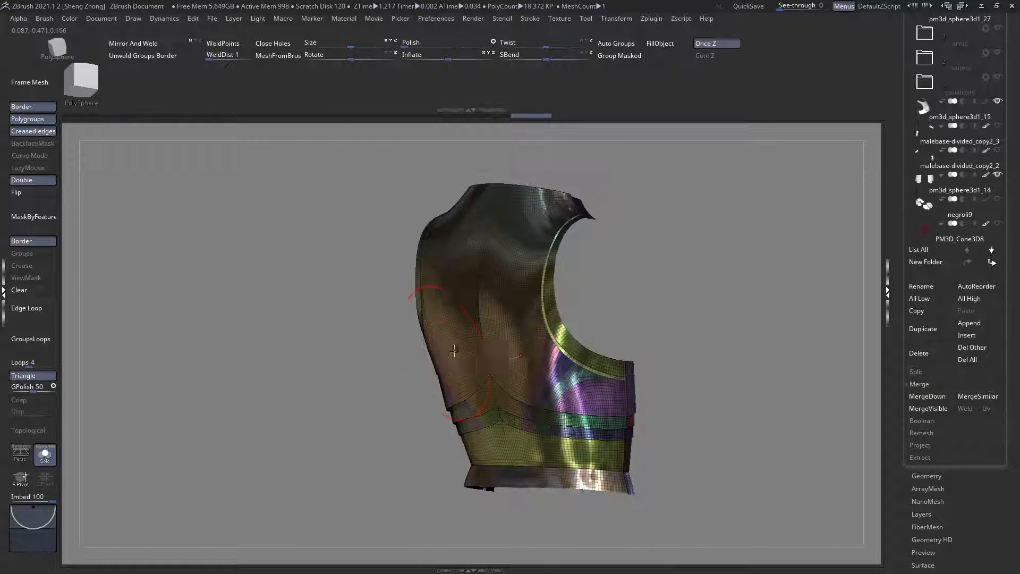
mouse_move(416, 290)
right_mouse_down()
mouse_move(437, 273)
mouse_move(396, 258)
right_mouse_up()
key("shift+f")
left_click(34, 346)
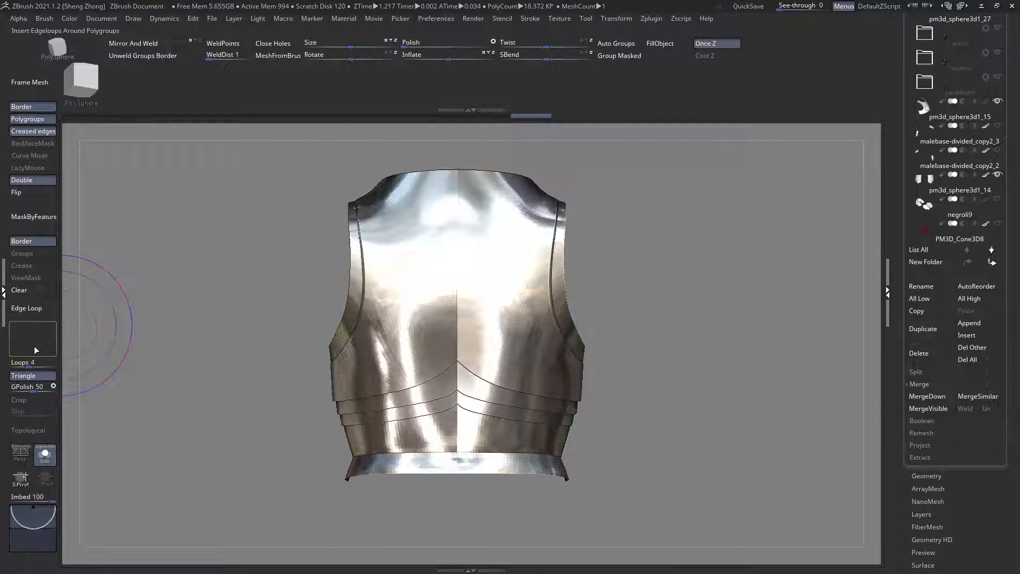
key("shift+f")
right_click_drag(498, 386, 473, 384)
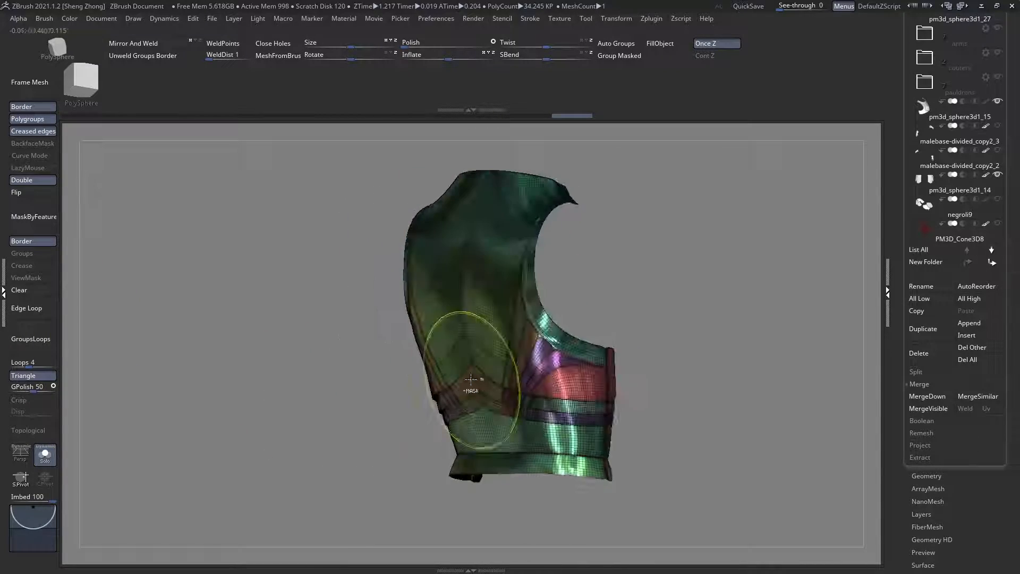
key("shift+f")
mouse_move(538, 413)
right_mouse_down("ctrl")
mouse_move(547, 430)
mouse_move(544, 423)
right_mouse_up("ctrl")
key("ctrl+z")
Step: Hide the small side polygroups between the centre back plate and the armhole rim one after another
right_click(205, 375)
key("b")
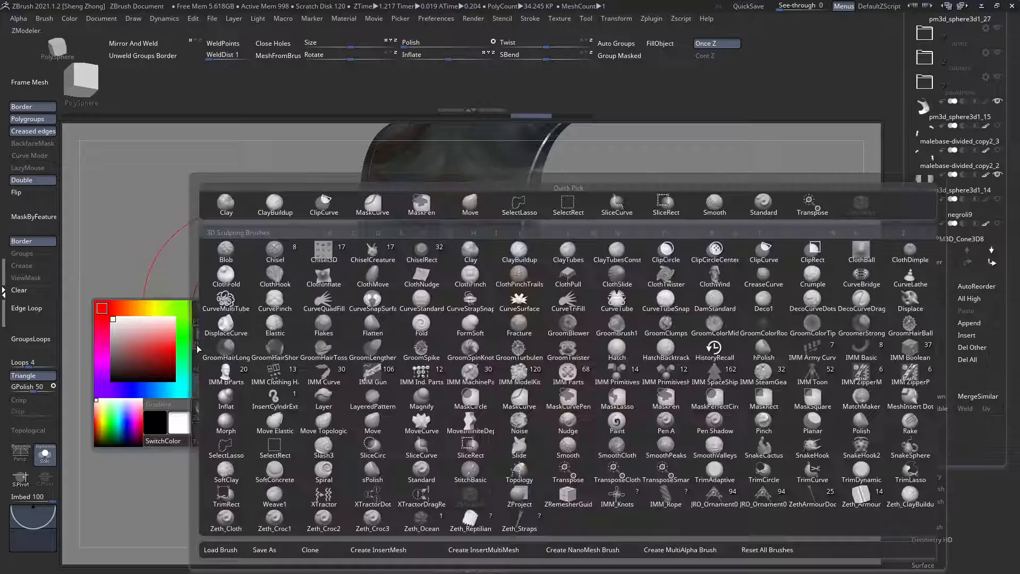
key("s")
key("t")
key("shift+f")
right_click_drag(524, 353, 566, 369, "ctrl")
left_click(562, 343, "ctrl+shift")
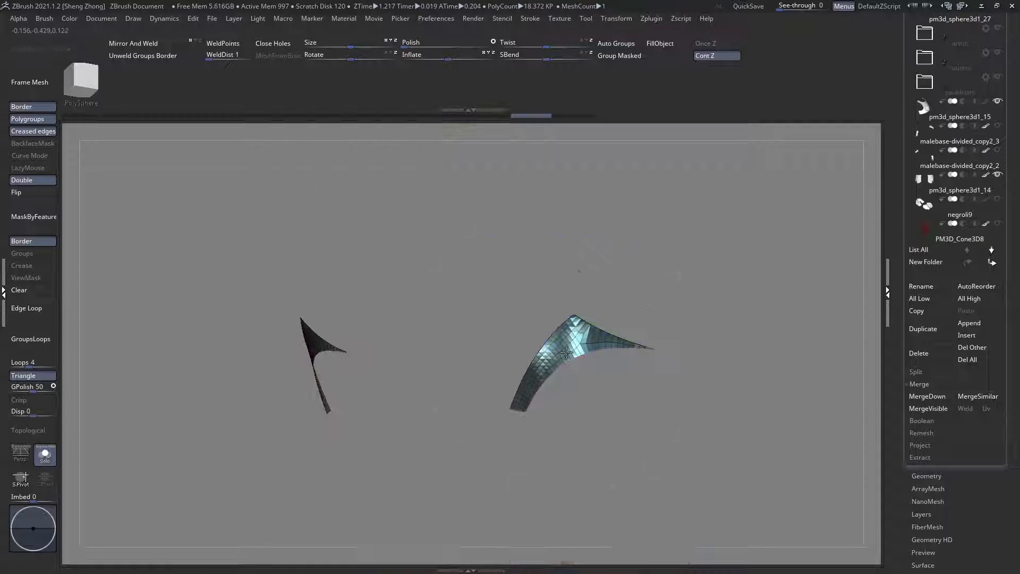
left_click(559, 341, "ctrl+shift")
left_click(516, 327, "ctrl+shift")
left_click(493, 329, "ctrl+shift")
left_click(483, 392, "ctrl+shift")
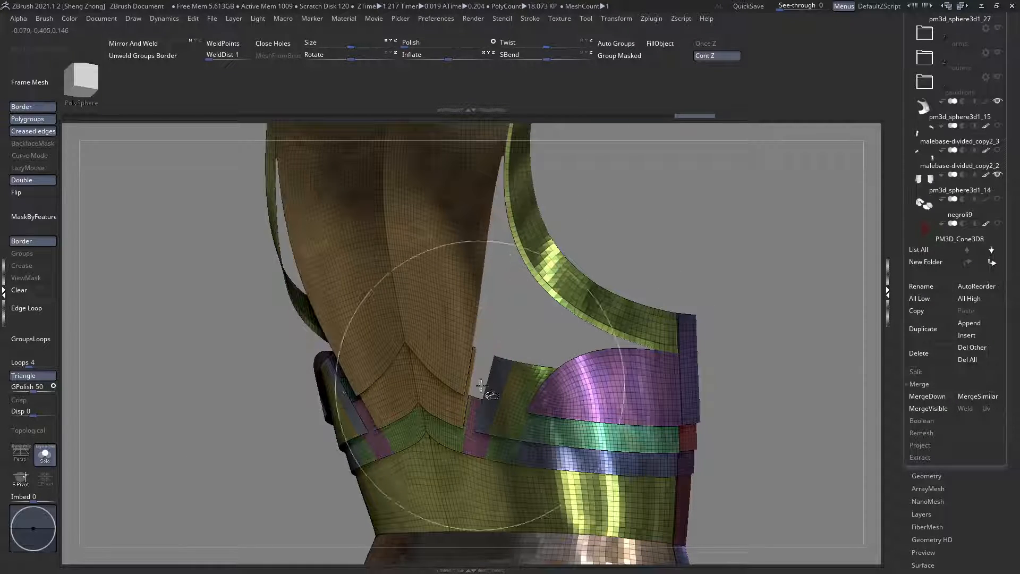
left_click(503, 402, "ctrl+shift")
left_click(520, 405, "ctrl+shift")
left_click(497, 430, "ctrl+shift")
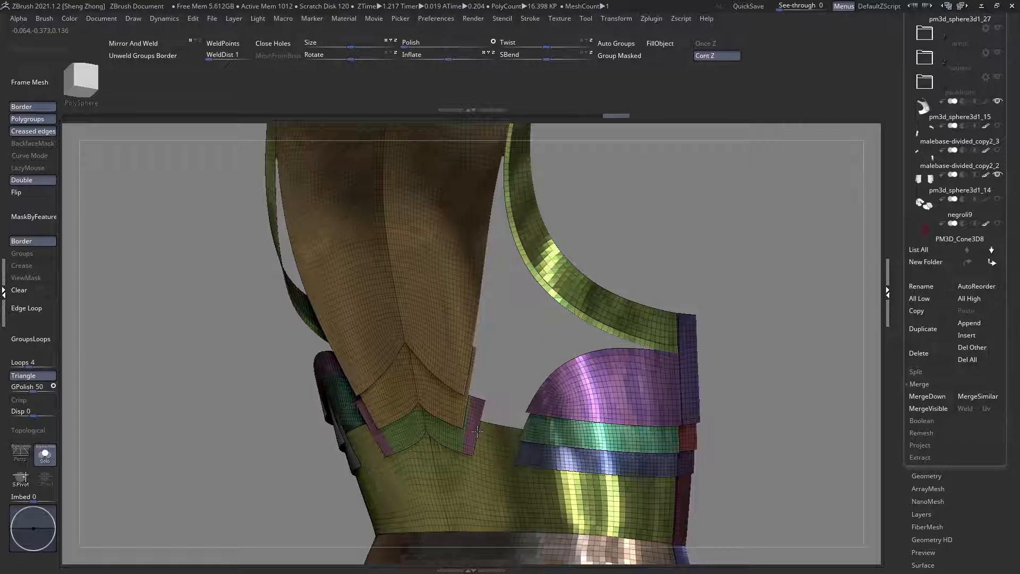
left_click(478, 426, "ctrl+shift")
left_click(516, 362, "ctrl")
left_click(510, 362, "ctrl+shift")
Step: Mask the open borders and polygroup boundaries of the back plates using MaskByFeature with Border and Groups enabled
mouse_move(508, 362)
right_mouse_down()
mouse_move(519, 359)
mouse_move(508, 371)
right_mouse_up()
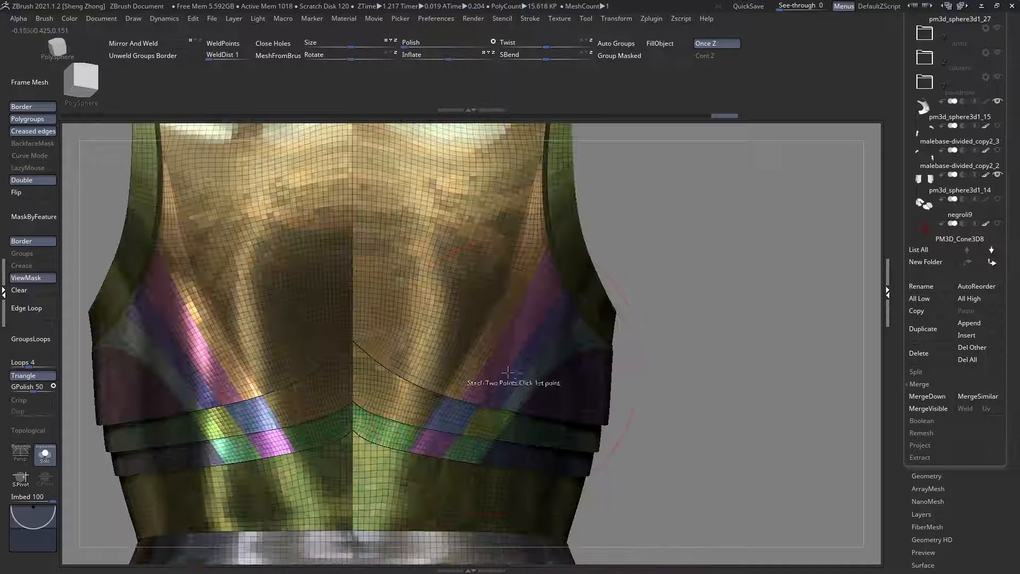
left_click(27, 242)
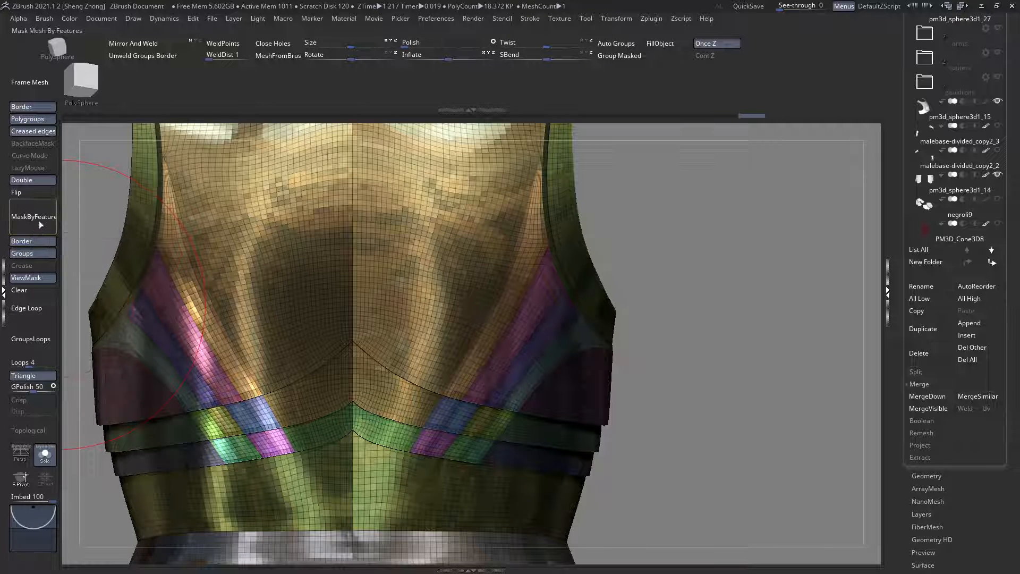
mouse_move(494, 368)
right_mouse_down()
mouse_move(513, 368)
mouse_move(481, 367)
right_mouse_up()
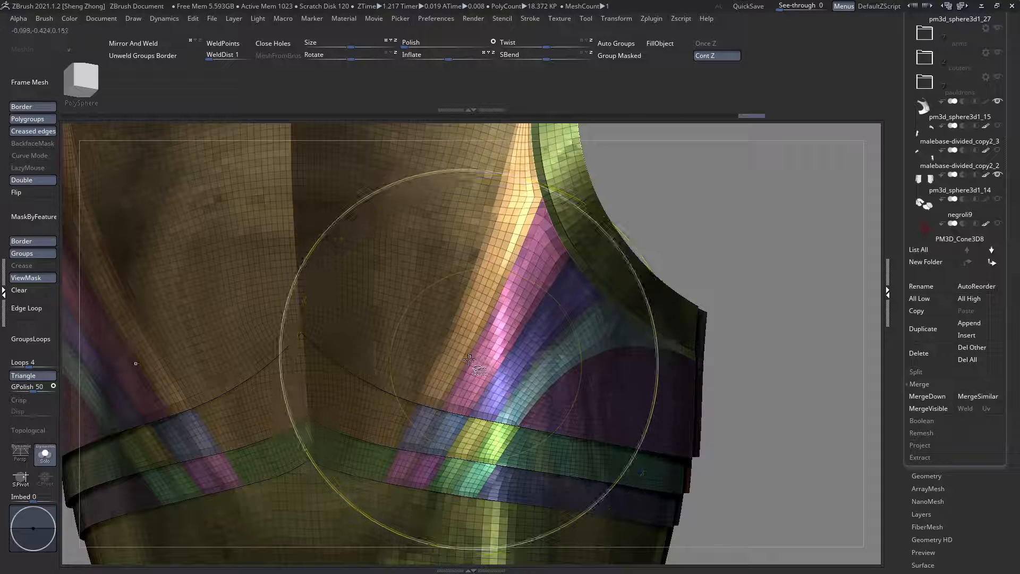
Step: Isolate the four side strips of the upper back plate by hiding their polygroups and inverting the visibility
left_click(469, 359, "ctrl+shift")
key("ctrl+z")
key("ctrl+z")
key("ctrl+z")
key("ctrl+z")
key("ctrl+z")
key("ctrl+z")
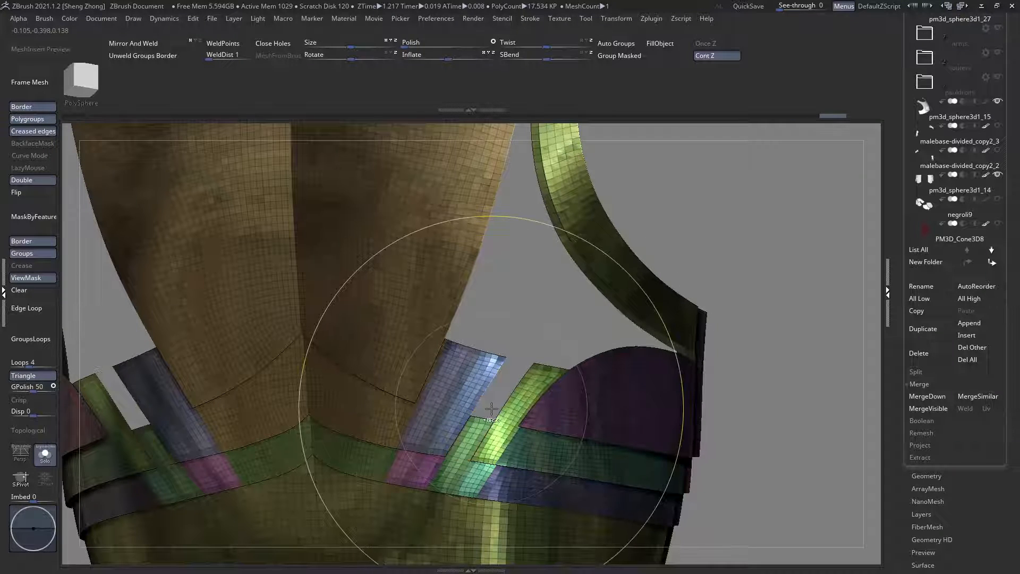
left_click_drag(753, 238, 764, 272, "ctrl+shift")
right_click_drag(542, 470, 415, 388, "alt")
key("space")
left_click(393, 419)
Step: Erase the mask along the lower border of the isolated strips, working from the teal strip across to the brown one
left_click(381, 392)
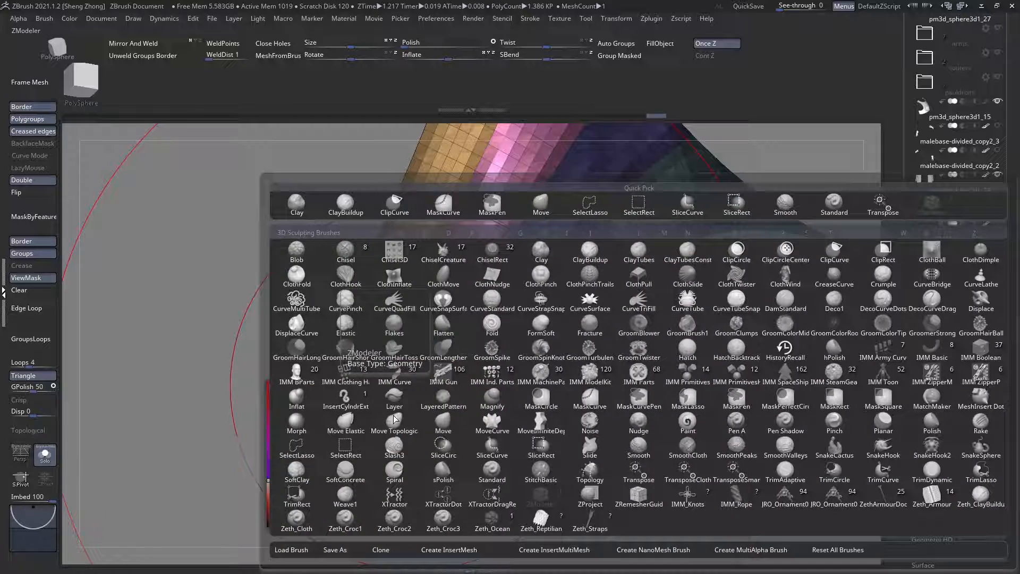
left_click(614, 470)
right_click_drag(535, 429, 531, 448, "ctrl")
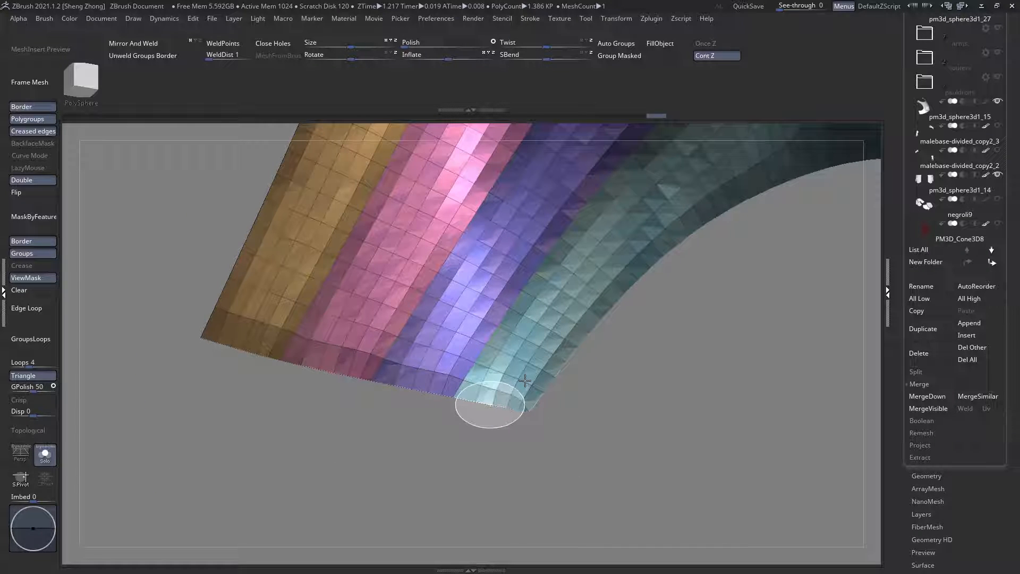
right_click_drag(394, 392, 530, 400, "alt")
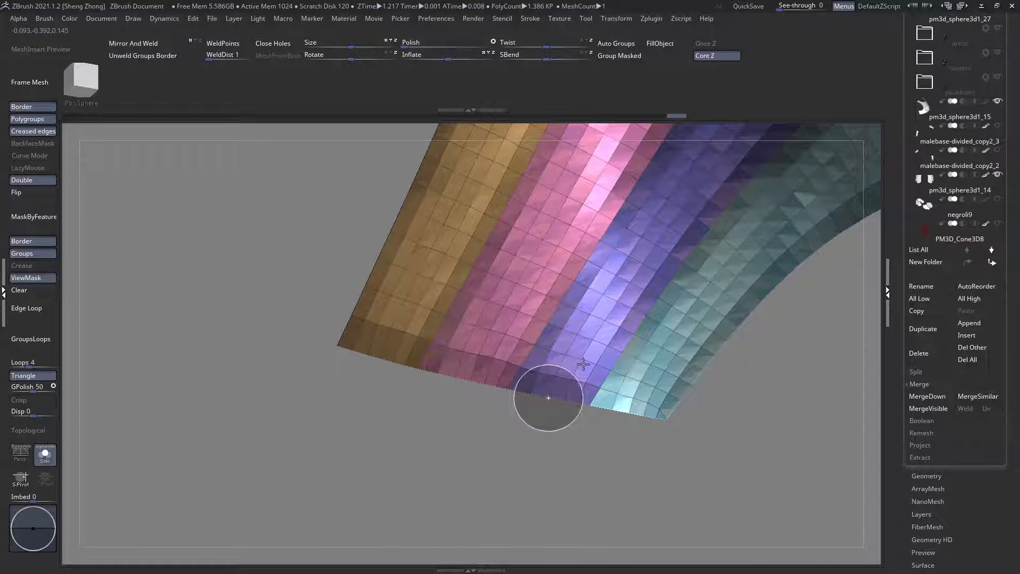
right_click_drag(553, 375, 611, 431, "ctrl")
right_click_drag(506, 394, 612, 443, "ctrl")
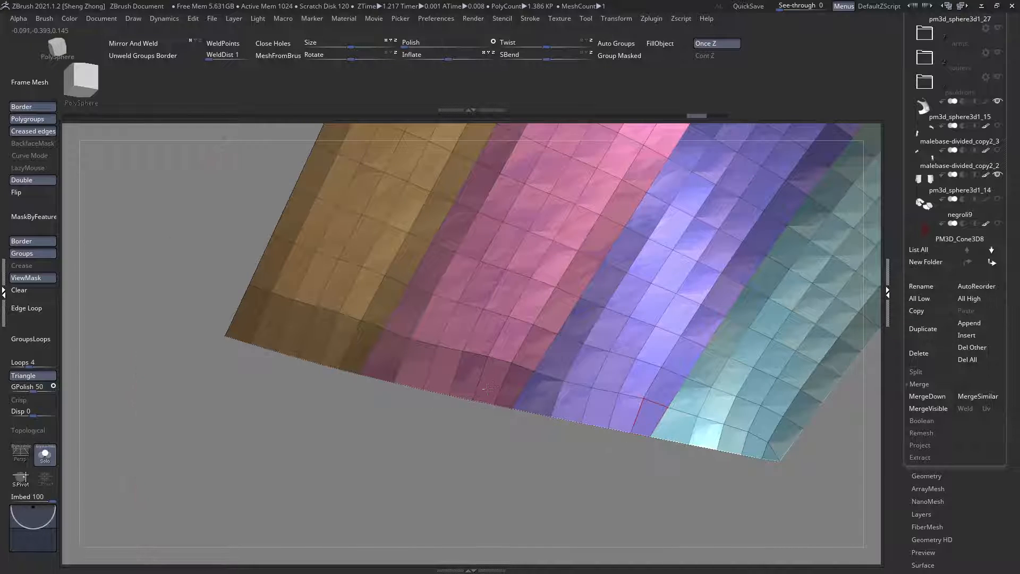
right_click_drag(489, 388, 513, 379, "alt")
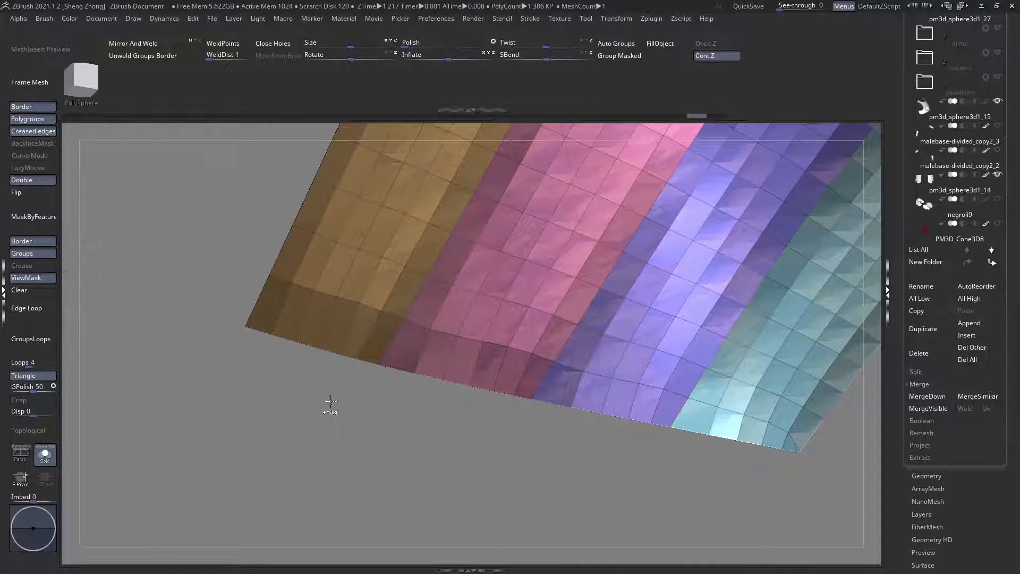
left_click_drag(330, 411, 527, 348, "ctrl")
right_click_drag(502, 365, 550, 401, "alt")
mouse_move(312, 390)
left_mouse_down("ctrl")
mouse_move(424, 350)
mouse_move(414, 354)
left_mouse_up("ctrl")
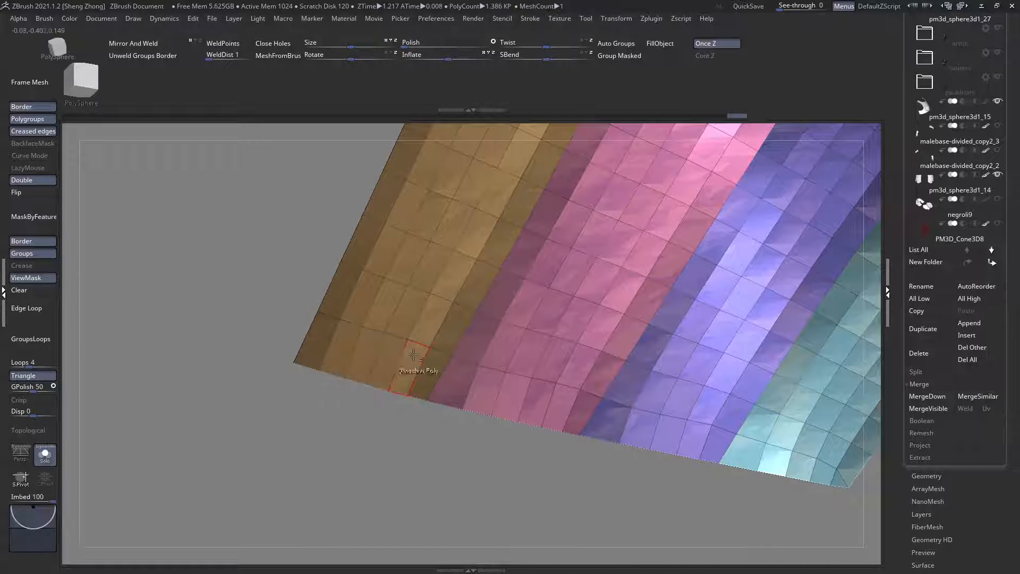
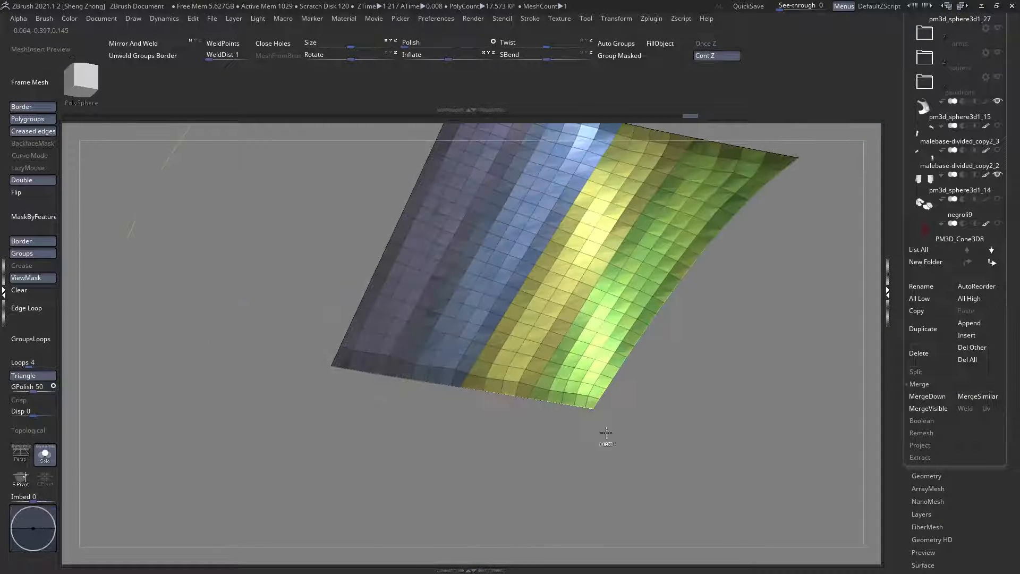
Step: Erase the mask along the lower border of the middle plate's isolated strips and show all back plates again
right_click_drag(562, 395, 582, 454, "ctrl")
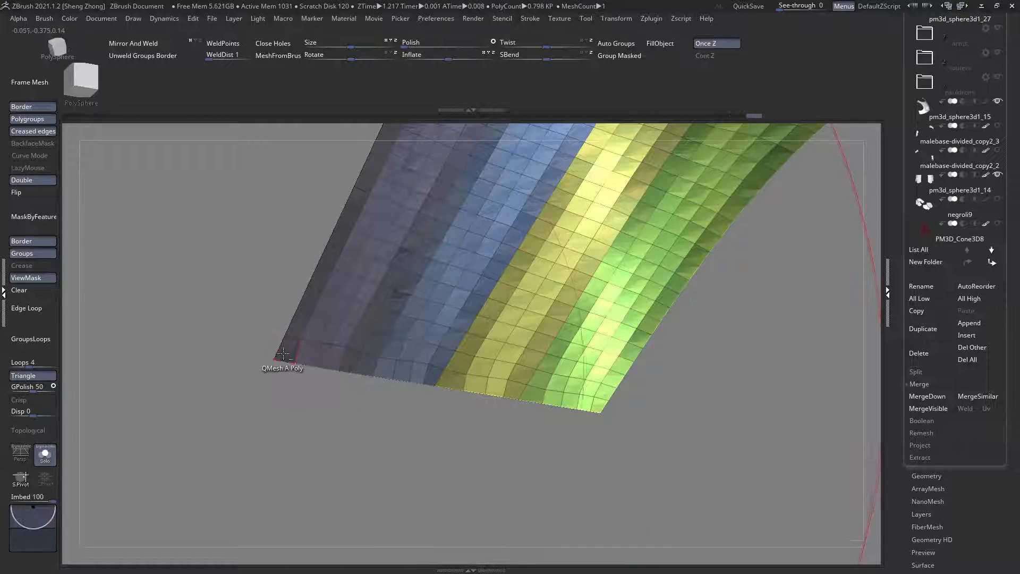
left_click(296, 397, "ctrl+shift")
left_click(488, 487, "ctrl+shift")
left_click(488, 488, "ctrl+shift")
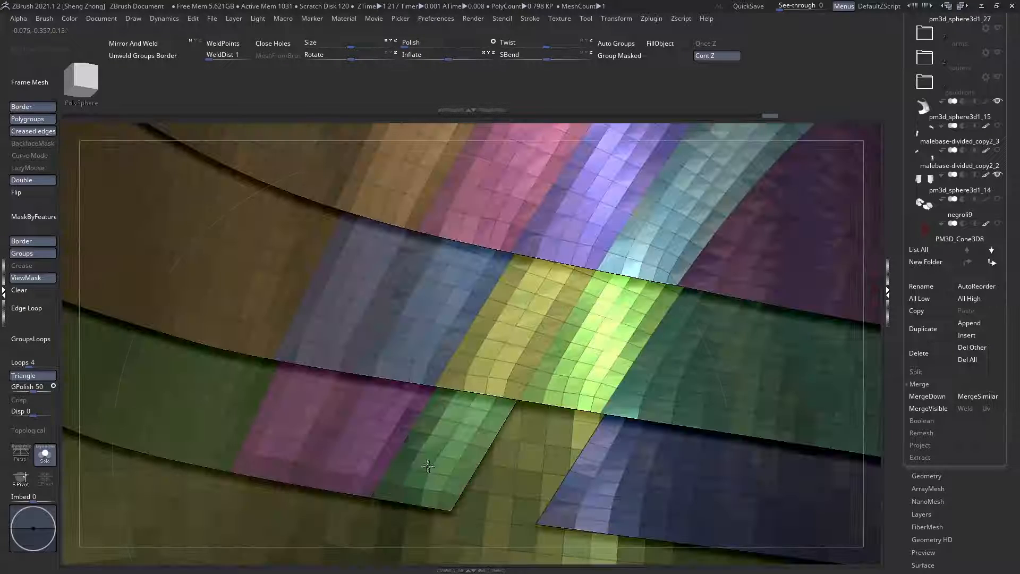
Step: Isolate the side strips of the lowest narrow back plate by hiding their polygroups and inverting the visibility
left_click(427, 467, "ctrl+shift")
left_click(360, 455, "ctrl+shift")
left_click(305, 427, "ctrl+shift")
left_click_drag(106, 305, 685, 438, "alt")
Step: Erase the mask along the lower border of the lowest isolated strips, from the teal strip to the purple one, and show the whole torso
left_click_drag(458, 442, 468, 531, "alt")
left_click_drag(584, 393, 497, 447, "alt")
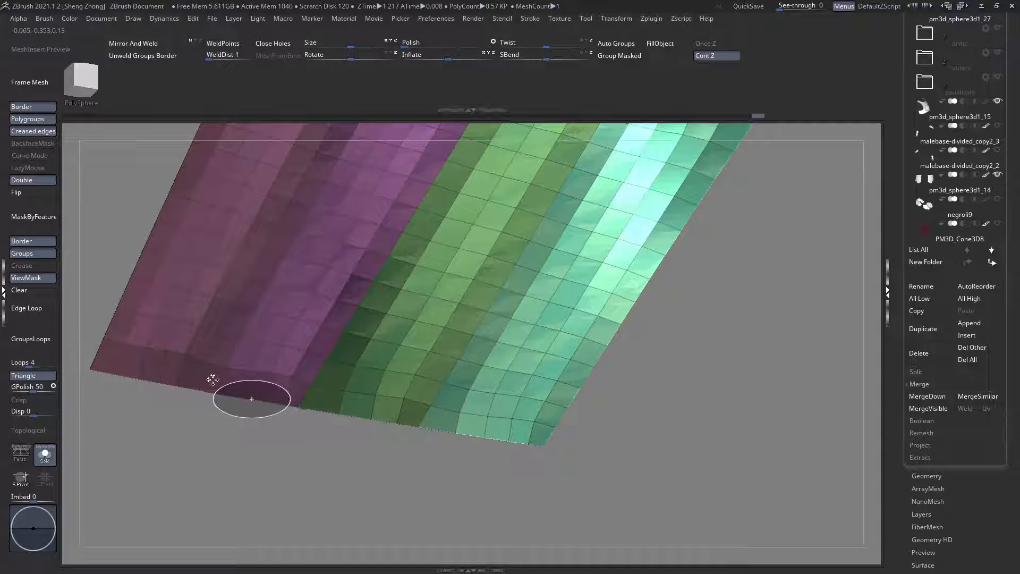
left_click_drag(205, 378, 163, 394, "ctrl+alt")
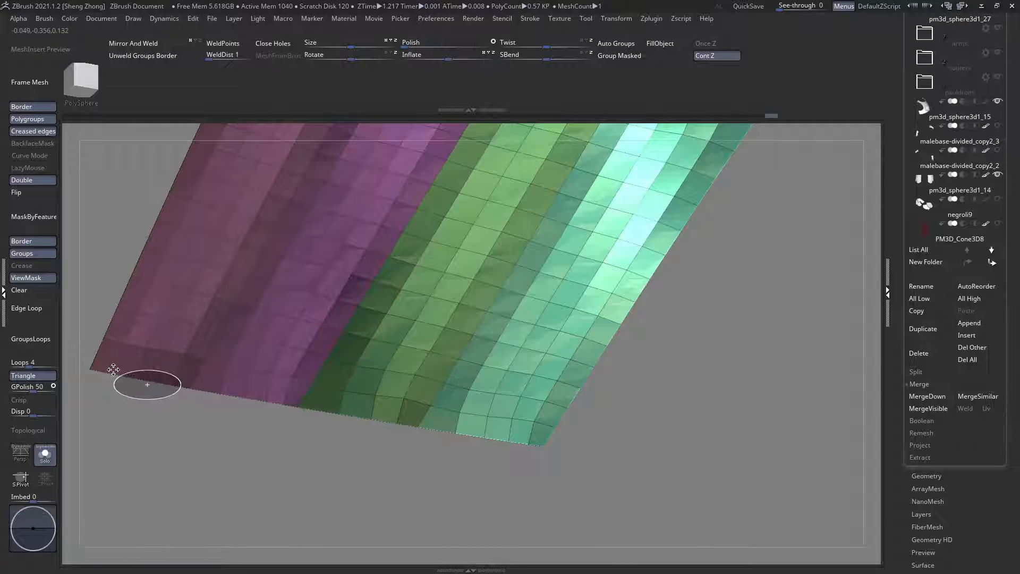
left_click_drag(108, 364, 521, 482, "ctrl")
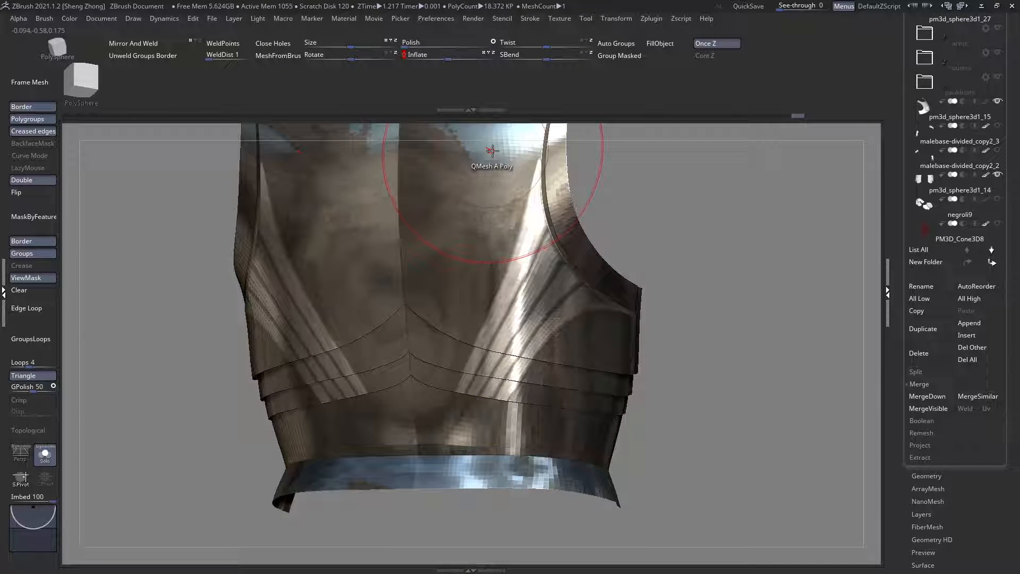
Step: Undo the previous inflation and inflate the unmasked areas of the back plates again to raise the diagonal strips into flutes
key("ctrl+shift+z")
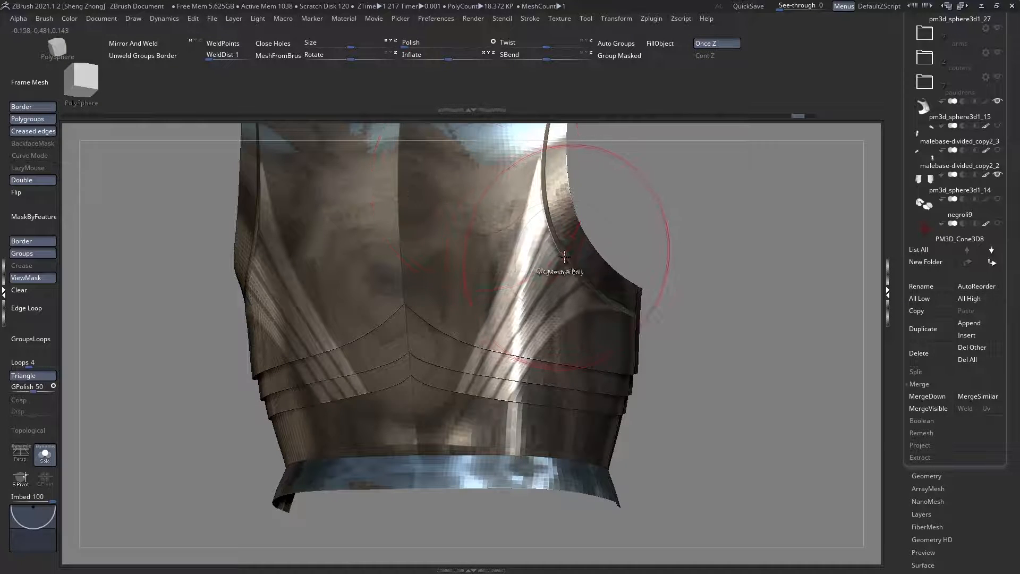
key("ctrl+z")
right_click_drag(525, 236, 442, 260, "ctrl")
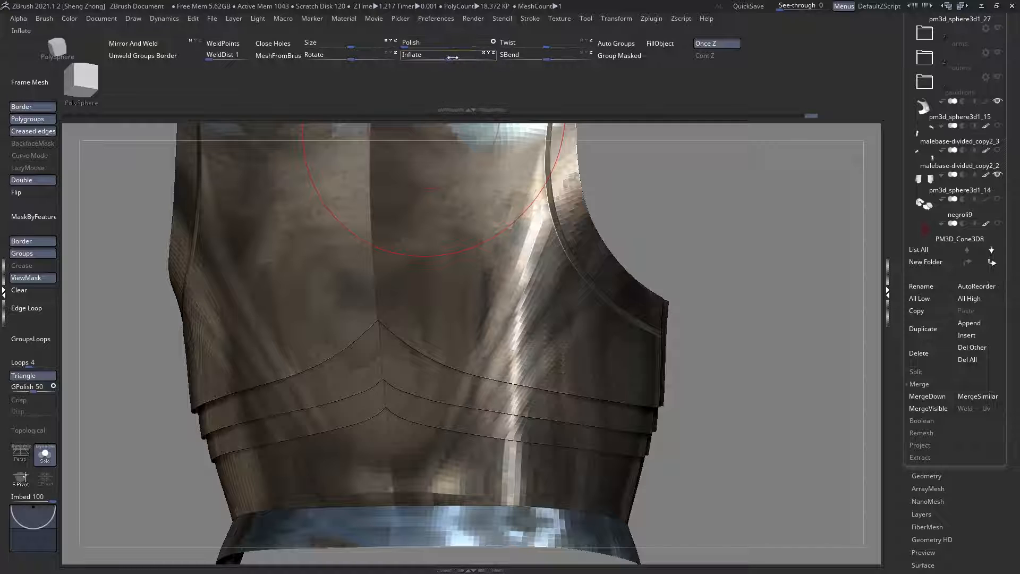
left_click_drag(456, 58, 456, 57)
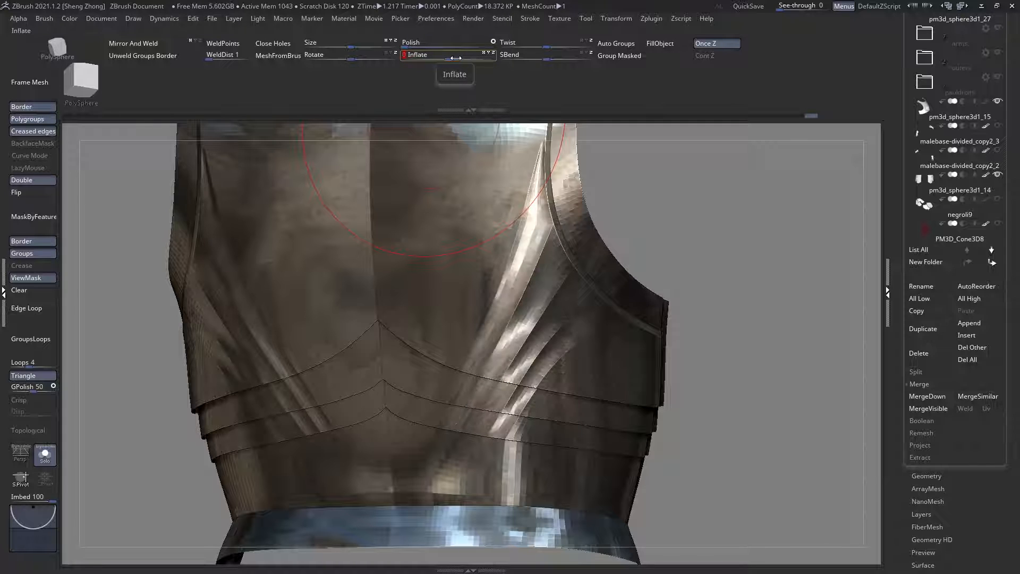
right_click_drag(445, 299, 378, 274)
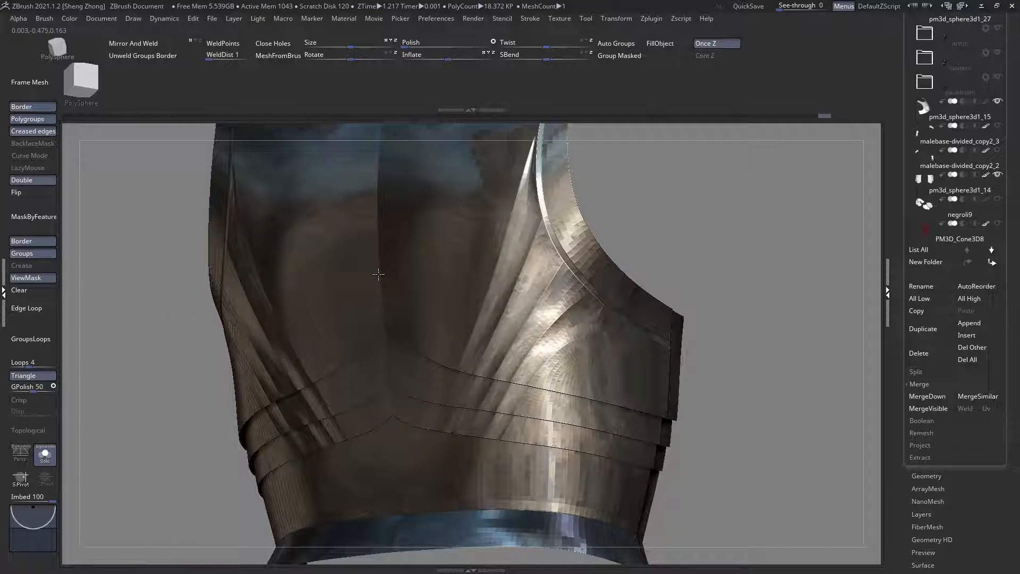
Step: Adjust the brush size and refine the fluted strips around the lower back plates with the Move brush
right_click(153, 237)
left_click(150, 238)
left_click(472, 394)
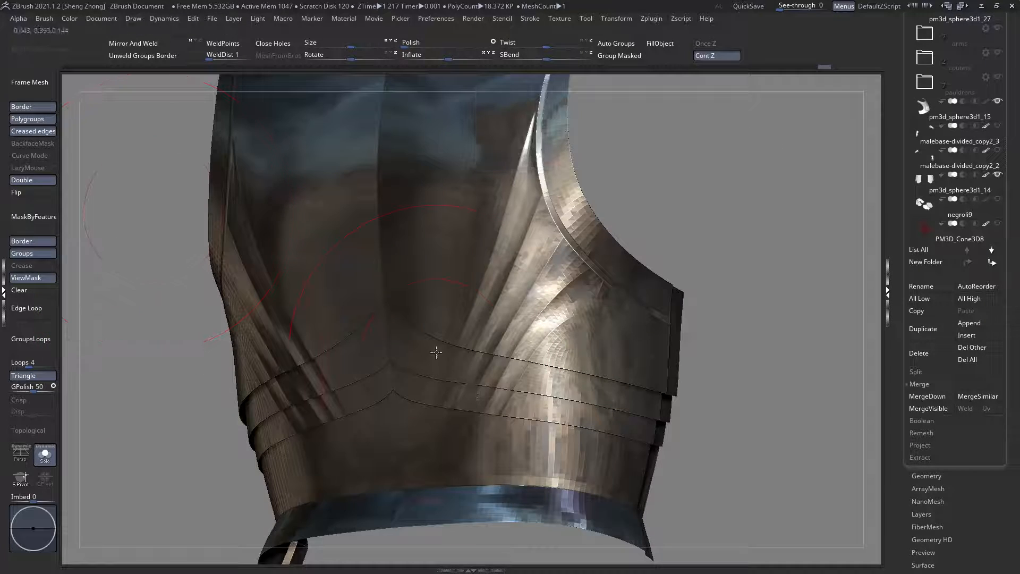
key("s")
left_click_drag(436, 342, 482, 380)
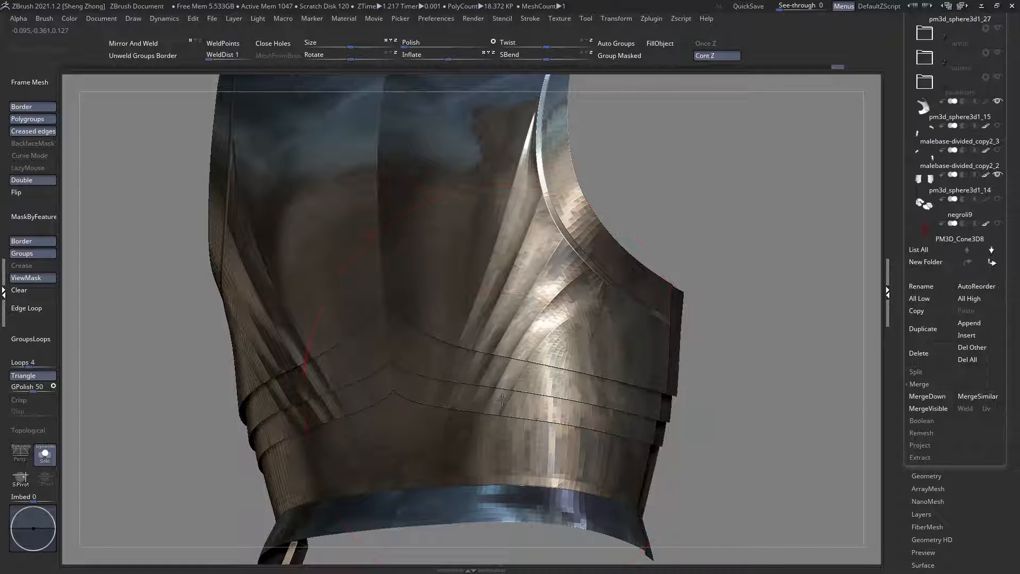
right_click_drag(489, 387, 498, 394, "shift")
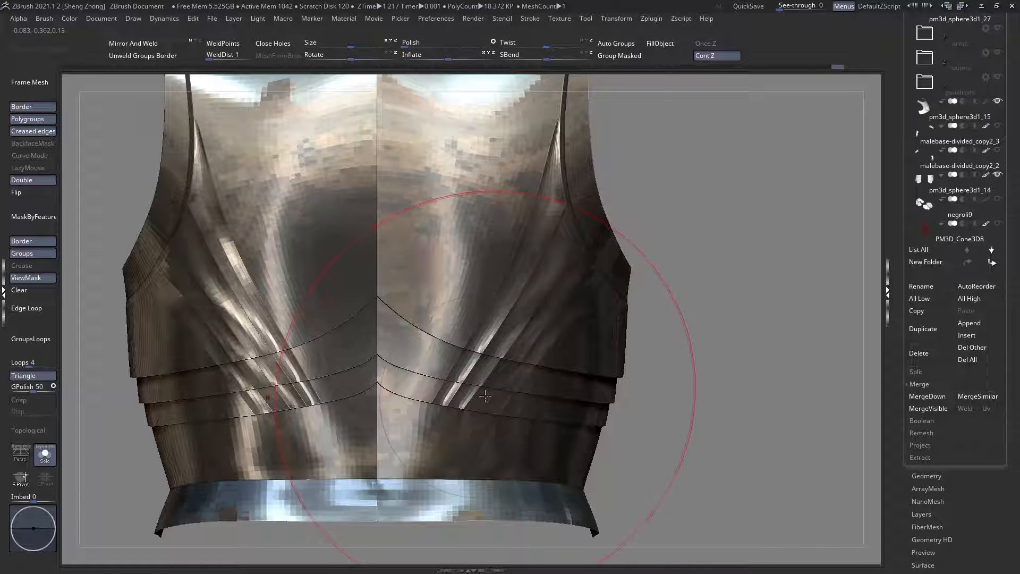
right_click_drag(484, 392, 362, 360, "ctrl")
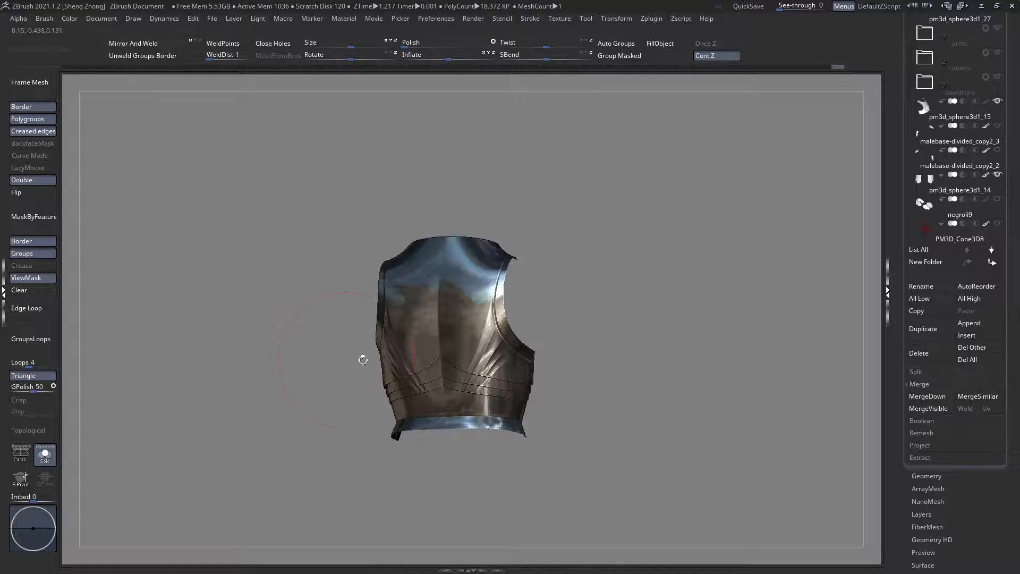
Step: Clear the mask from the back plates and check the surface with the polygroup display switched on and off
left_click(36, 293)
right_click_drag(297, 345, 345, 348, "shift")
key("shift+f")
right_click_drag(409, 361, 499, 403, "ctrl")
key("shift+f")
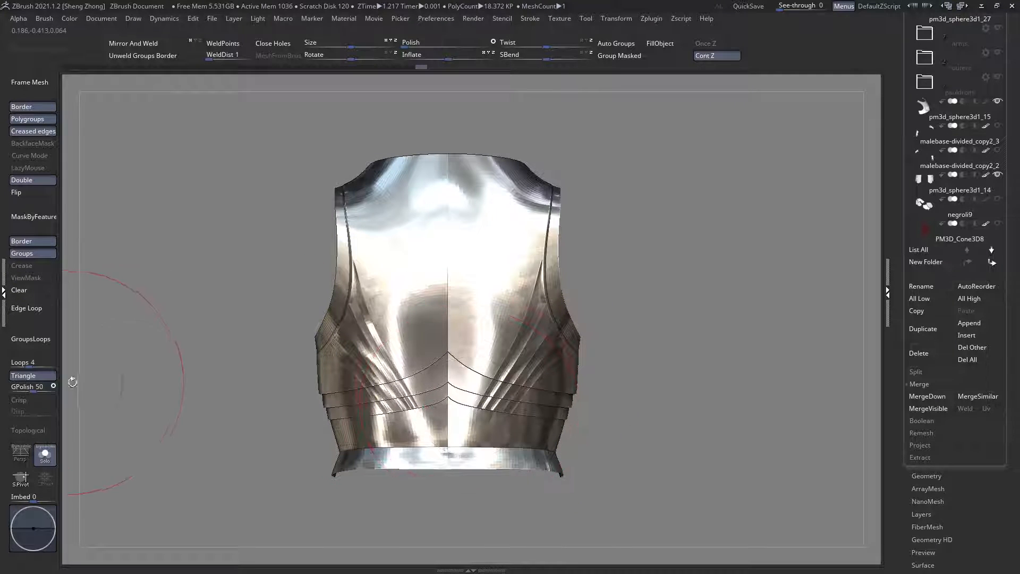
Step: Run GroupsLoops on the back plates with 4 loops, and mask the open borders using MaskByFeature with only Border enabled
left_click(41, 342)
right_click_drag(473, 412, 466, 388)
key("shift+f")
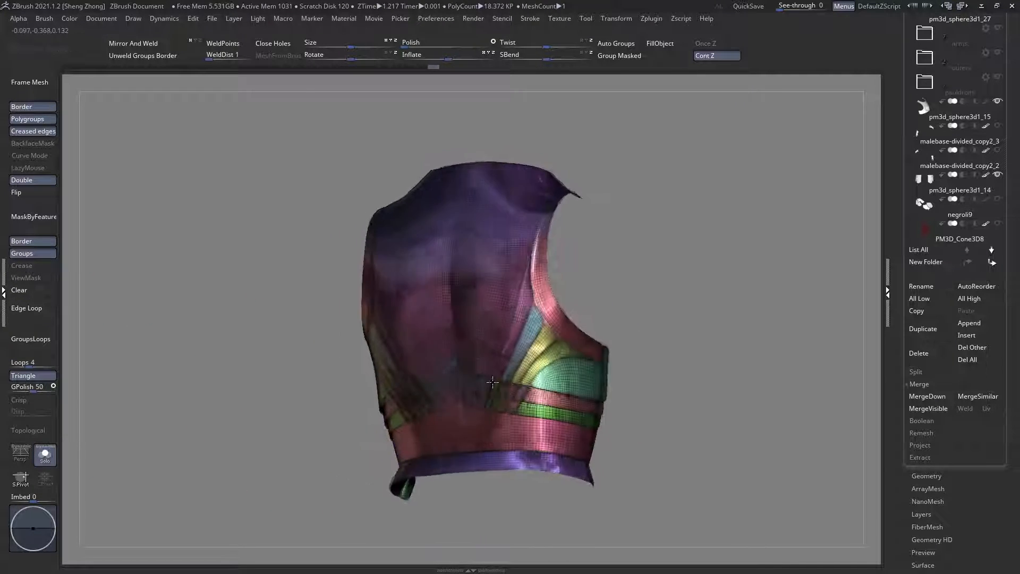
key("shift+f")
right_click_drag(544, 378, 202, 281, "ctrl")
key("shift+f")
left_click(32, 220)
key("shift+f")
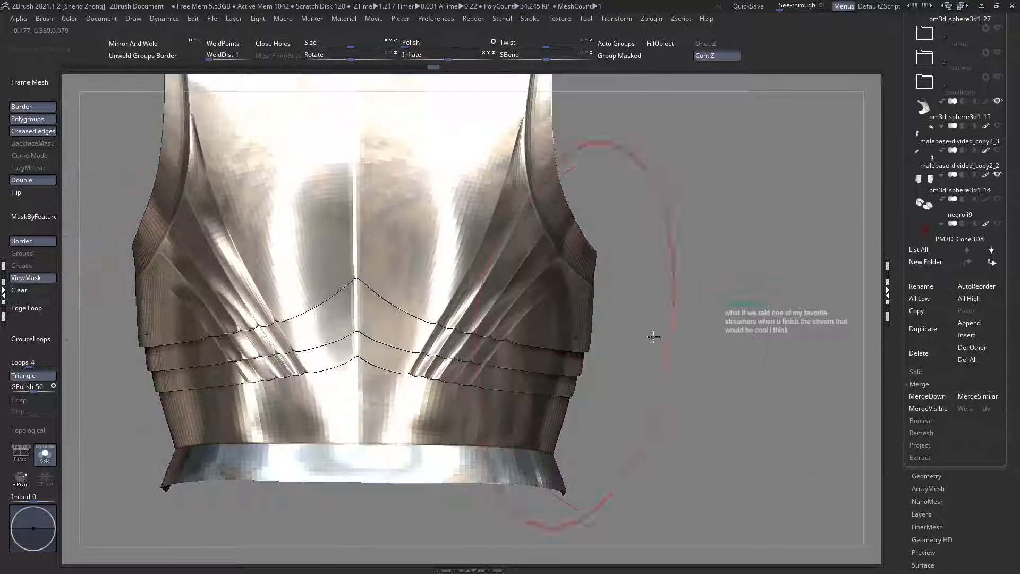
Step: Invert the border mask on the back plates so that only the open borders stay editable
key("shift+f")
right_click_drag(546, 291, 749, 350, "ctrl")
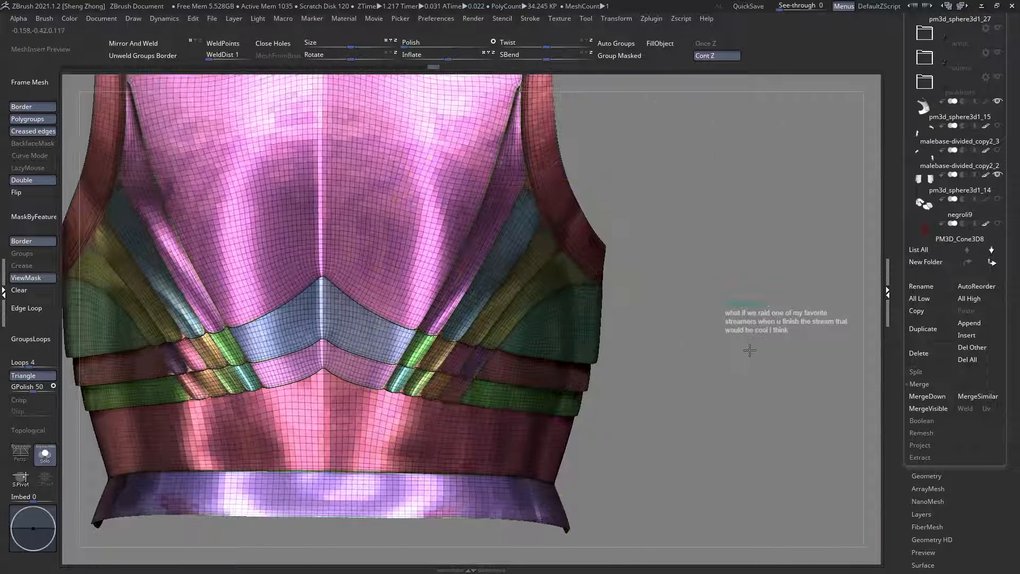
left_click(749, 351, "ctrl")
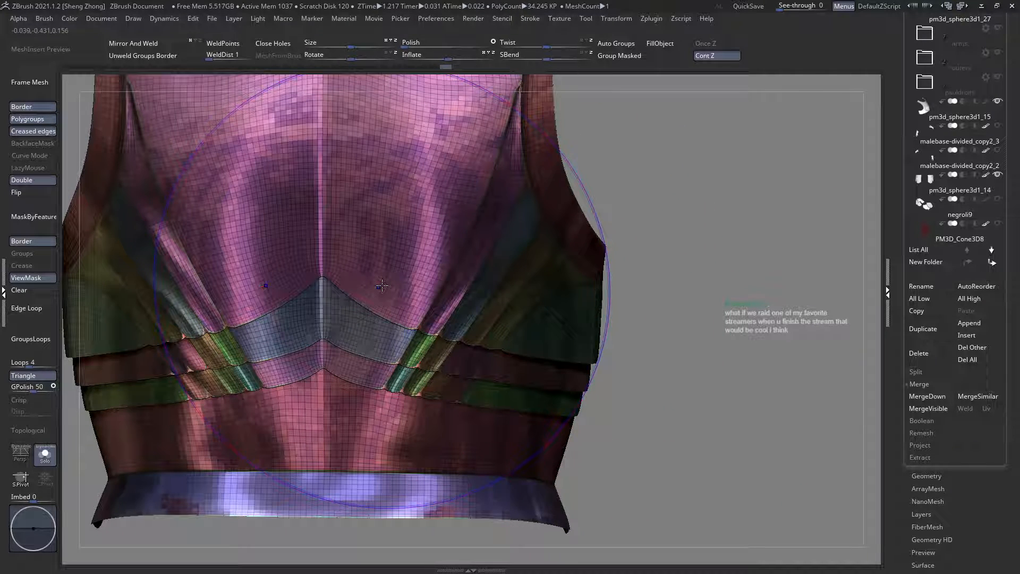
Step: Turn on dynamic subdivision for the back plates and clear their mask
key("shift+f")
key("space")
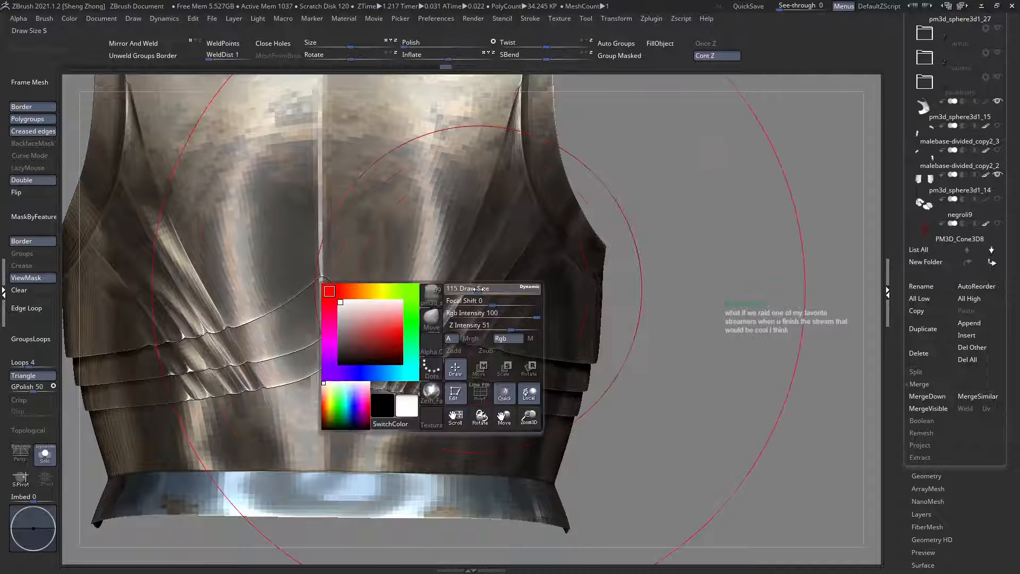
key("d")
right_click_drag(460, 307, 512, 326)
key("shift+f")
key("shift+f")
left_click(46, 279)
right_click_drag(579, 357, 433, 277)
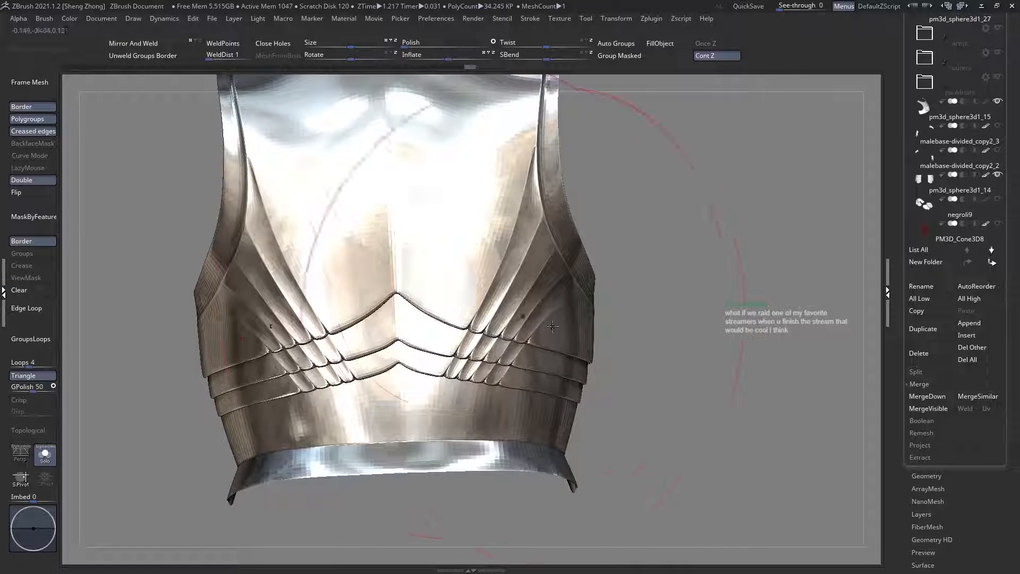
Step: Examine the smoothed back plates from the rear, top, side and below, checking the flutes, overlapping borders and armhole rim
right_click_drag(553, 326, 590, 425)
right_click_drag(553, 393, 538, 467, "alt")
right_click_drag(478, 345, 519, 381, "alt")
mouse_move(433, 291)
right_mouse_down()
mouse_move(537, 209)
mouse_move(476, 273)
mouse_move(505, 217)
mouse_move(510, 232)
right_mouse_up()
key("s")
left_click(485, 241)
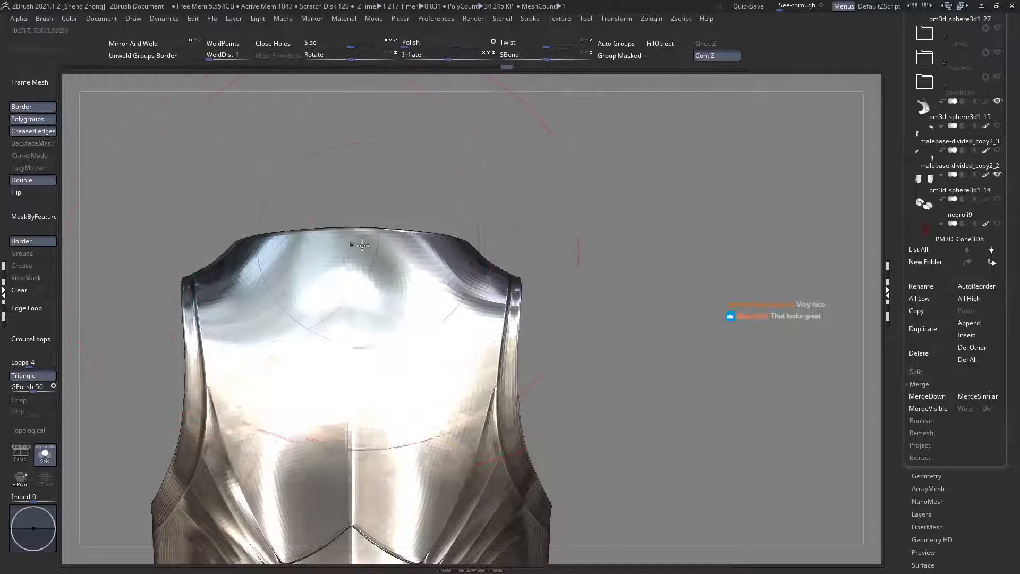
right_click_drag(448, 270, 415, 267)
mouse_move(266, 271)
right_mouse_down("alt")
mouse_move(293, 262)
mouse_move(335, 293)
mouse_move(313, 247)
right_mouse_up("alt")
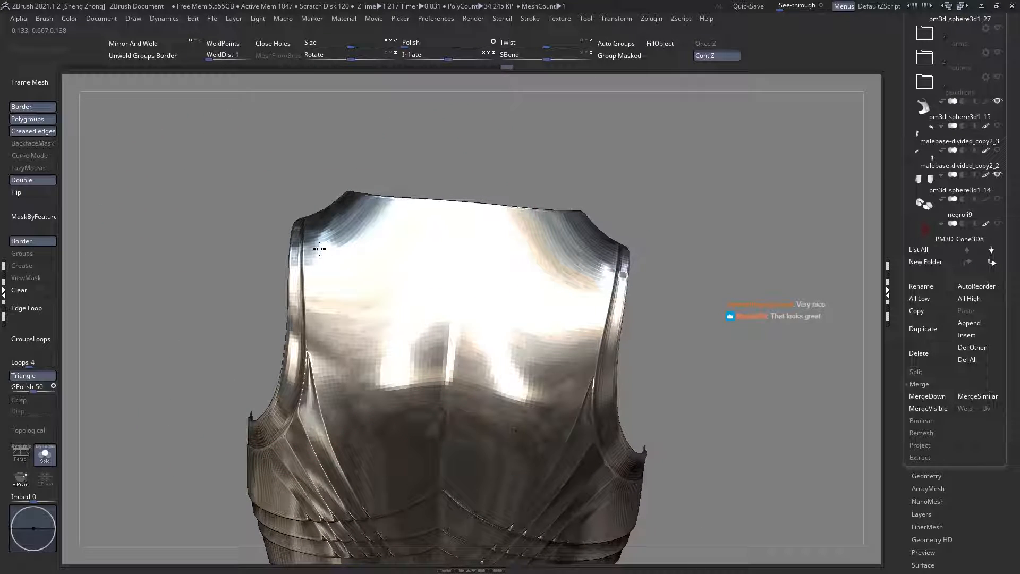
right_click_drag(342, 343, 275, 364)
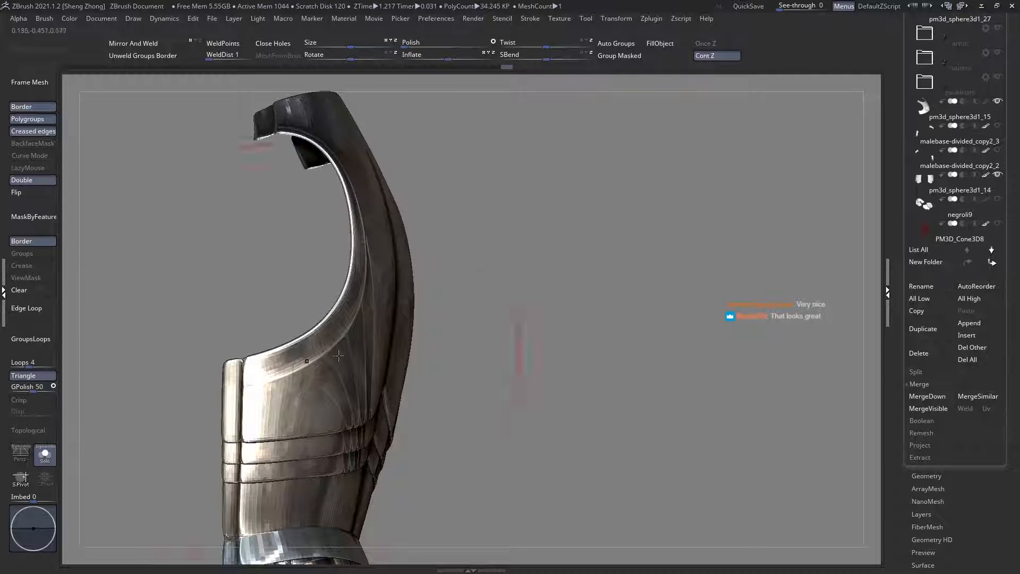
right_click_drag(338, 355, 269, 341)
mouse_move(340, 319)
right_mouse_down("alt")
mouse_move(295, 301)
mouse_move(321, 239)
mouse_move(403, 337)
mouse_move(438, 294)
right_mouse_up("alt")
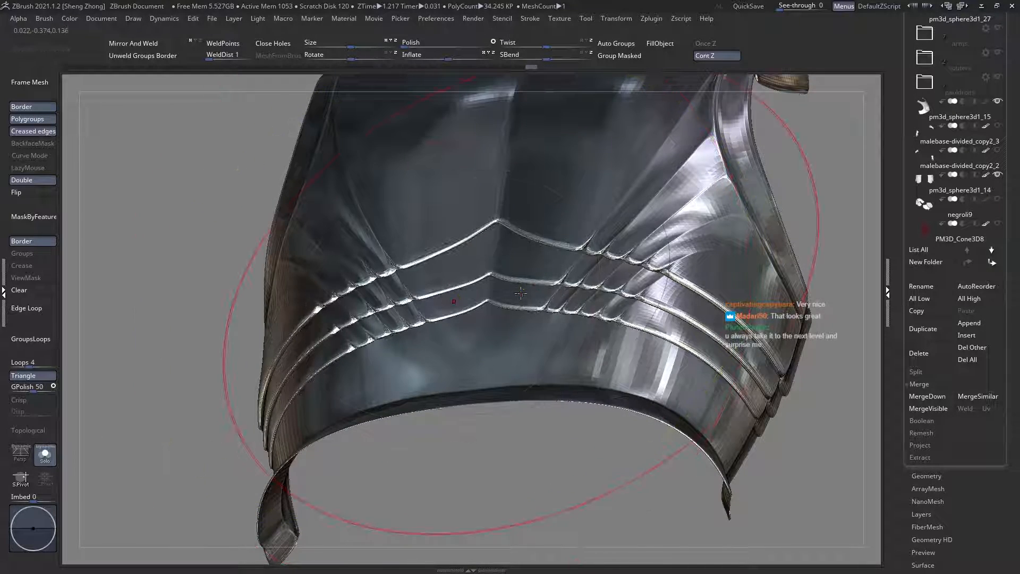
right_click_drag(455, 226, 346, 296)
right_click_drag(527, 290, 414, 319, "alt")
mouse_move(383, 288)
right_mouse_down("alt")
mouse_move(384, 330)
mouse_move(410, 266)
mouse_move(418, 346)
mouse_move(403, 380)
right_mouse_up("alt")
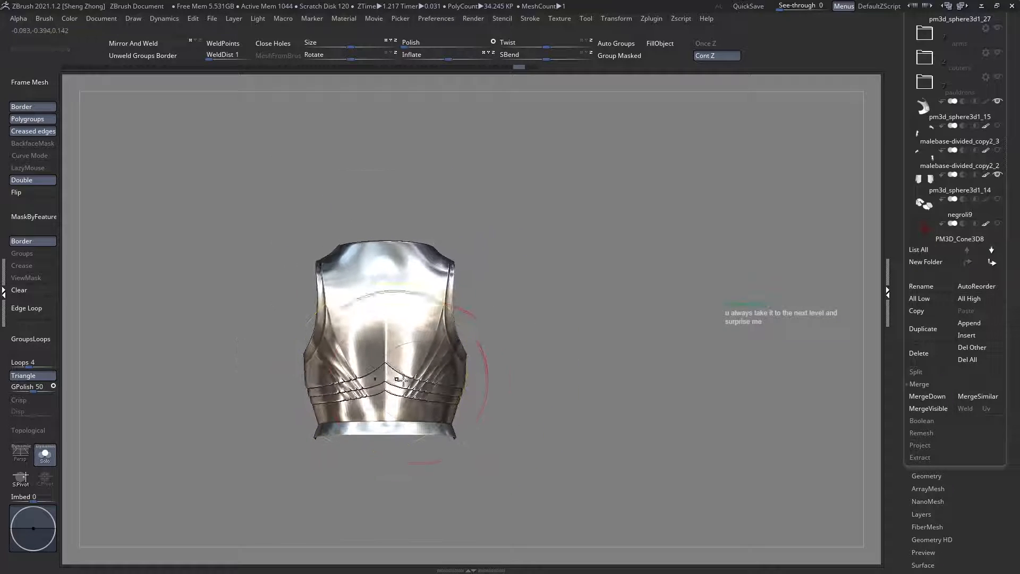
Step: Leave Solo mode to show the full knight and examine the armour from the back and front
left_click(45, 457)
key("f")
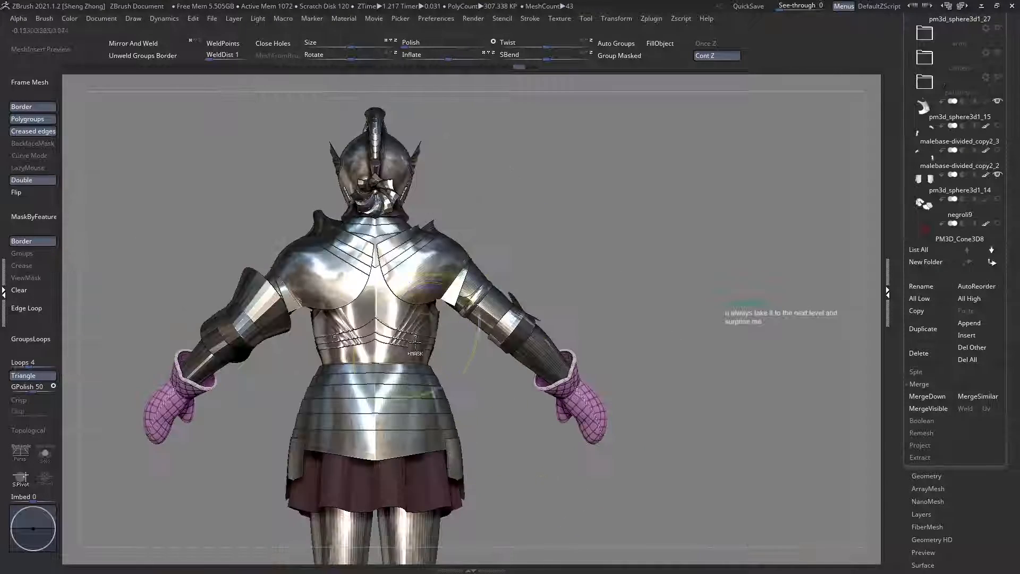
right_click_drag(400, 335, 287, 364)
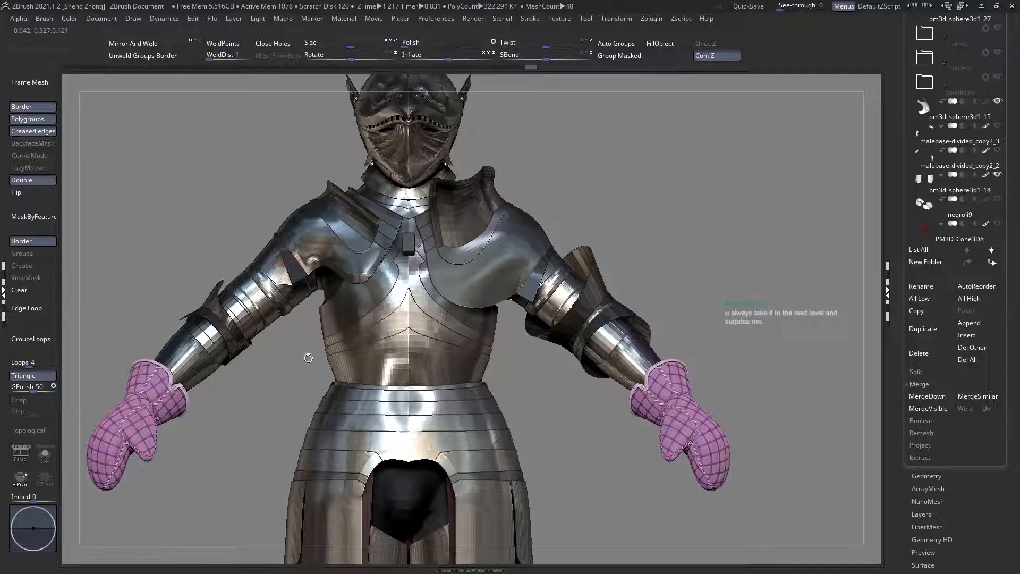
right_click_drag(400, 341, 322, 271, "ctrl")
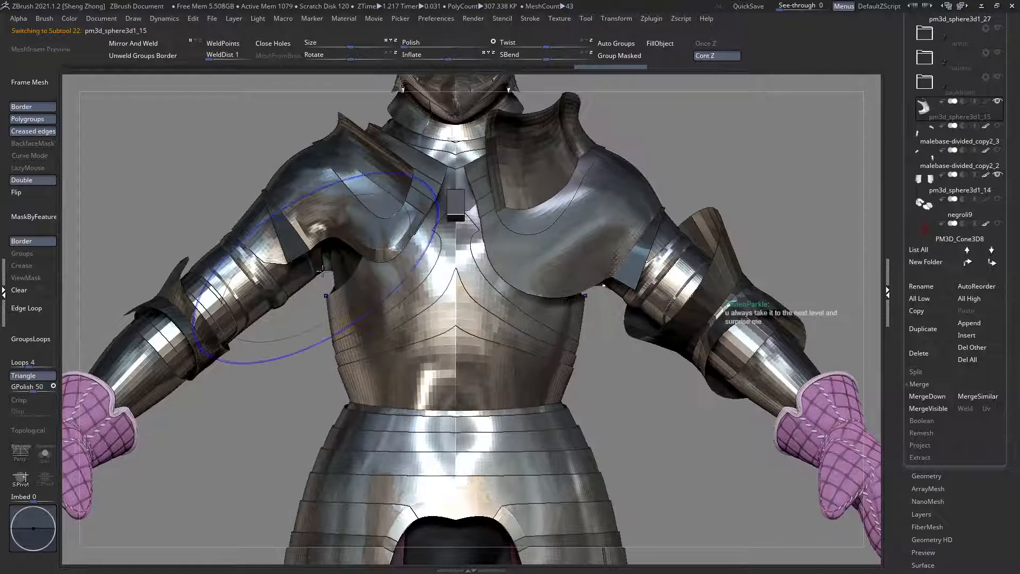
Step: Select the chest subtool pm3d_sphere3d1_15 with its polygroups shown and move it up in the subtool list
key("shift+f")
left_click_drag(1017, 312, 1018, 322)
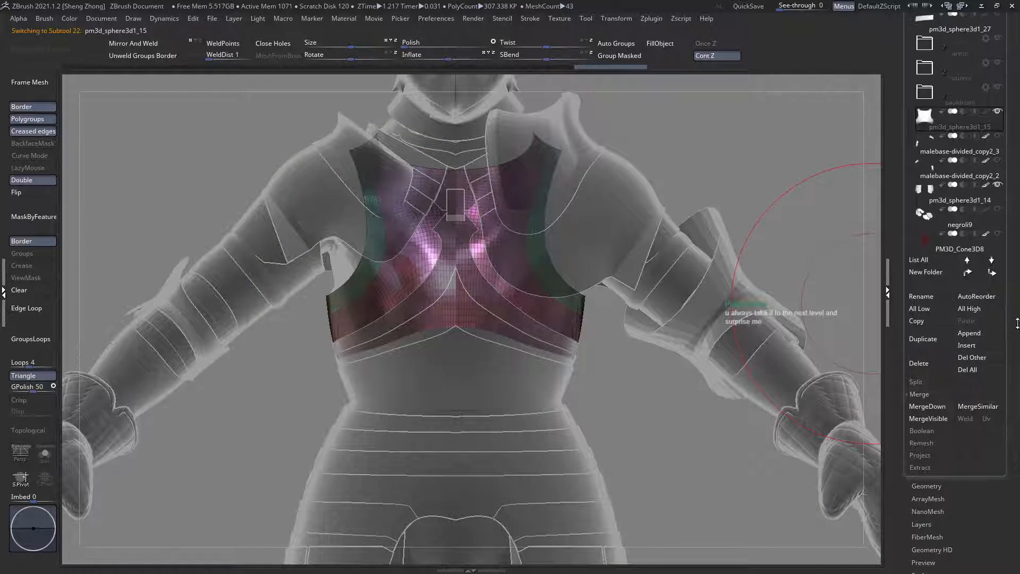
left_click(967, 275)
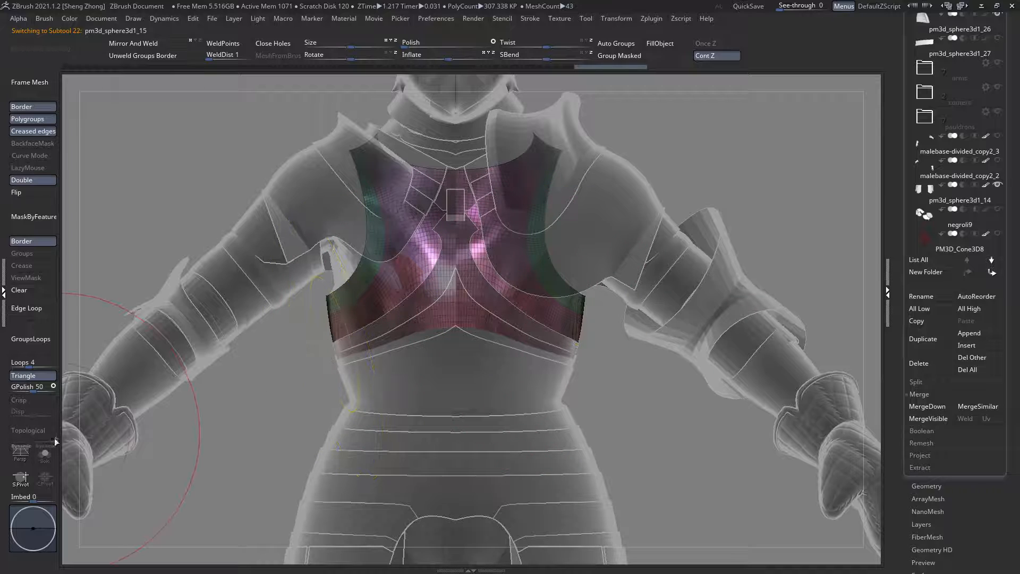
Step: Isolate the chest subtool to examine its shape and polygroups, and bring the rest of the armour back into view
left_click(45, 453)
mouse_move(208, 380)
left_mouse_down()
mouse_move(296, 364)
mouse_move(369, 294)
mouse_move(326, 312)
mouse_move(417, 324)
left_mouse_up()
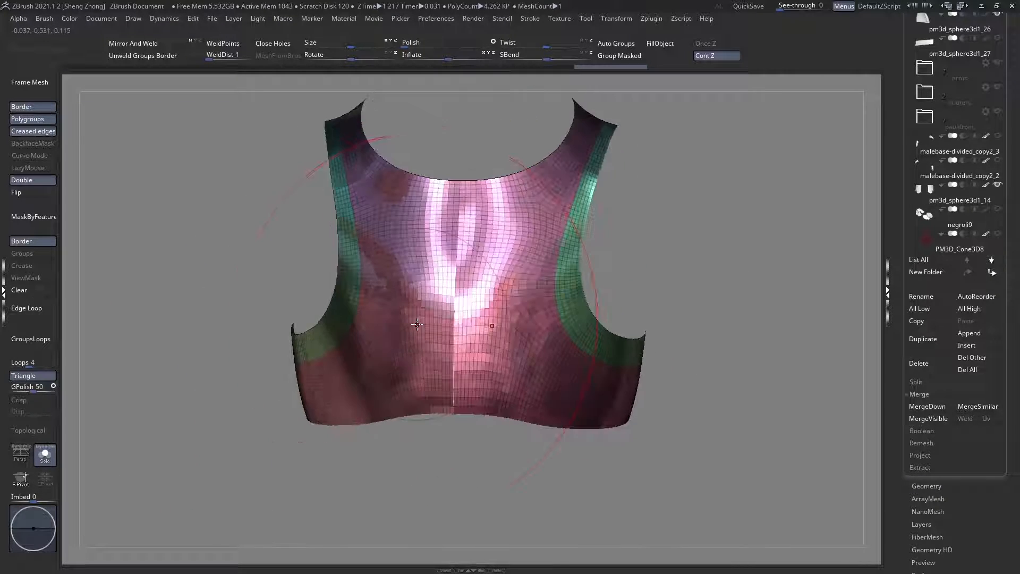
right_click_drag(417, 324, 71, 400)
left_click(45, 454)
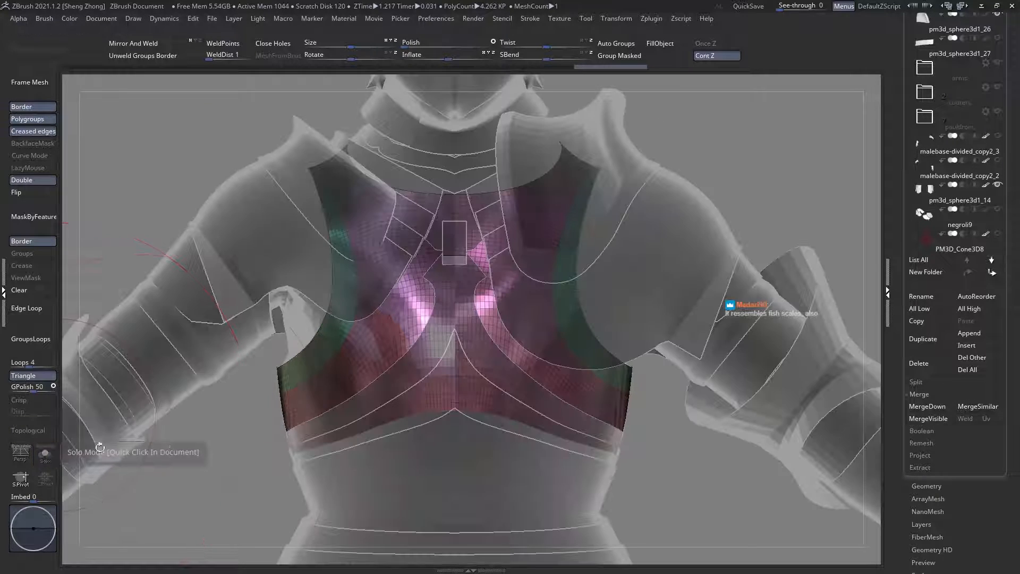
right_click_drag(371, 443, 410, 387)
right_click_drag(307, 402, 279, 401)
Step: ZRemesh the lower chest plate pm3d_sphere3d1_13 with KeepGroups, Double and Adapt enabled
left_click(925, 486)
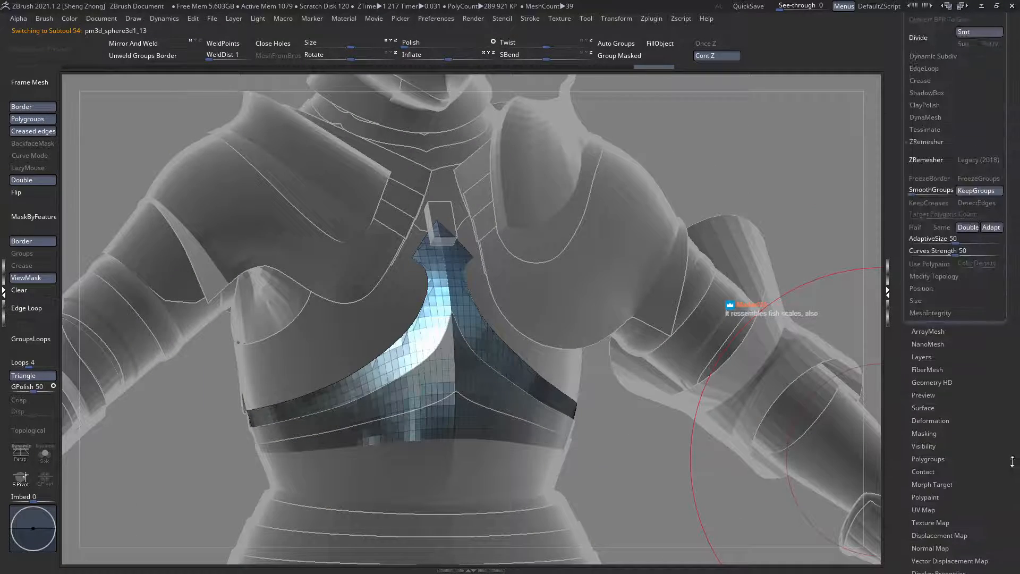
left_click(932, 168)
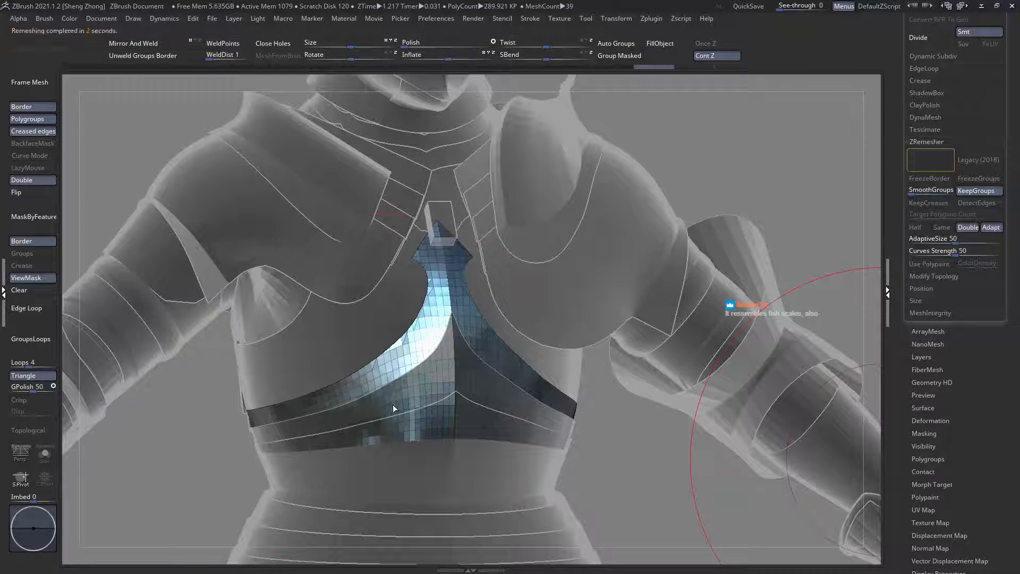
right_click_drag(393, 403, 408, 398)
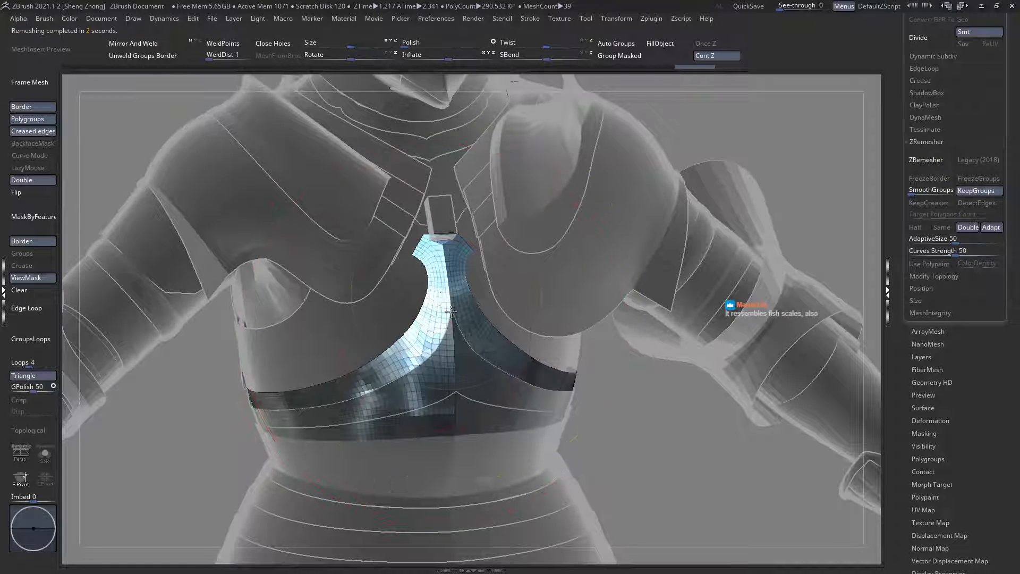
Step: Undo the last remesh of the lower chest plate and ZRemesh it again with KeepGroups, Double and Adapt enabled
right_click_drag(435, 334, 455, 323, "ctrl")
key("ctrl+z")
left_click(931, 162)
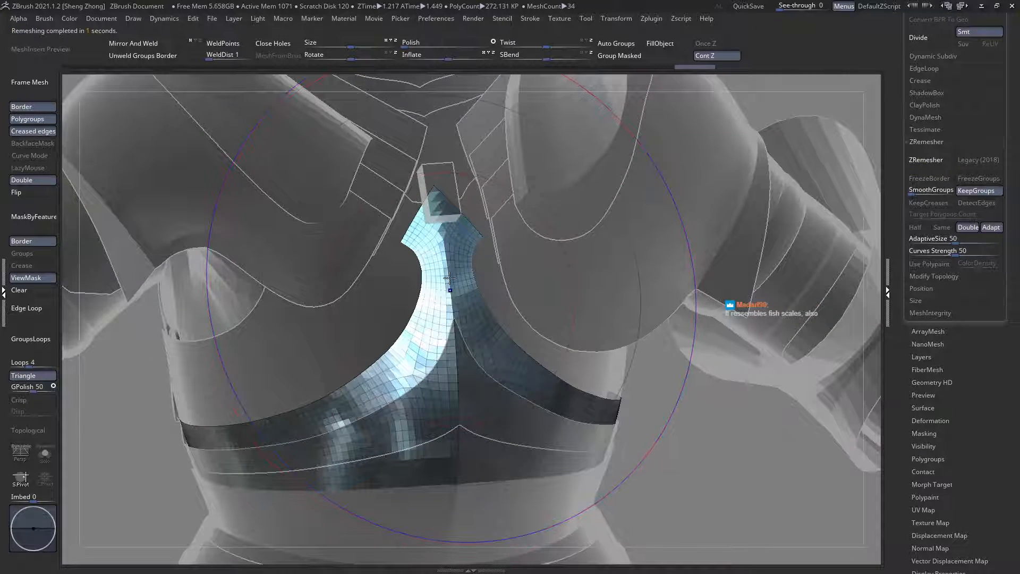
Step: Blunt the upper tip of the lower chest plate slightly and ZRemesh the plate with KeepGroups
right_click_drag(449, 296, 515, 284, "shift")
mouse_move(454, 234)
right_mouse_down("alt")
mouse_move(443, 293)
mouse_move(366, 329)
right_mouse_up("alt")
key("space")
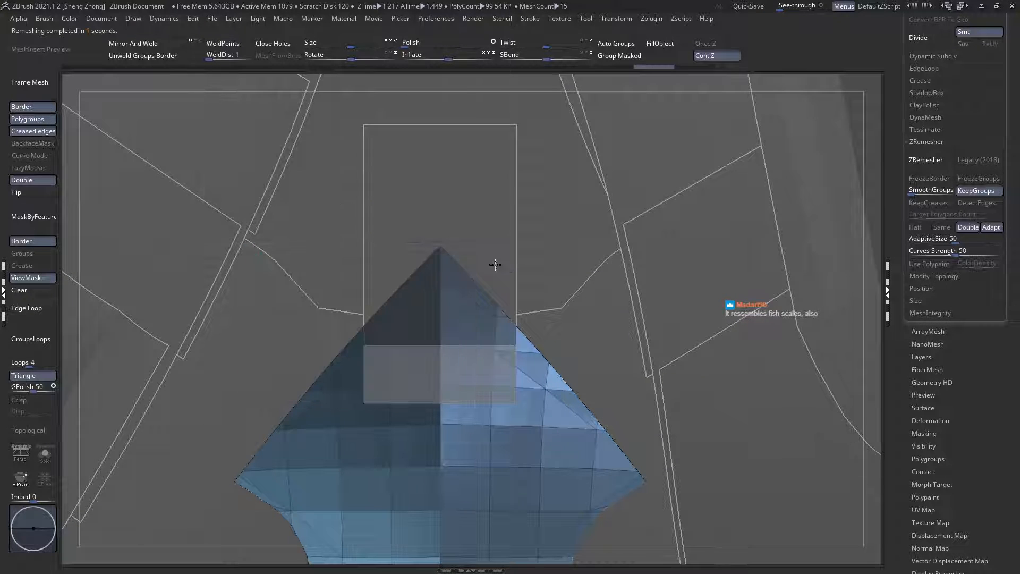
right_click_drag(500, 267, 457, 319, "ctrl")
left_click_drag(393, 207, 484, 251, "ctrl+shift")
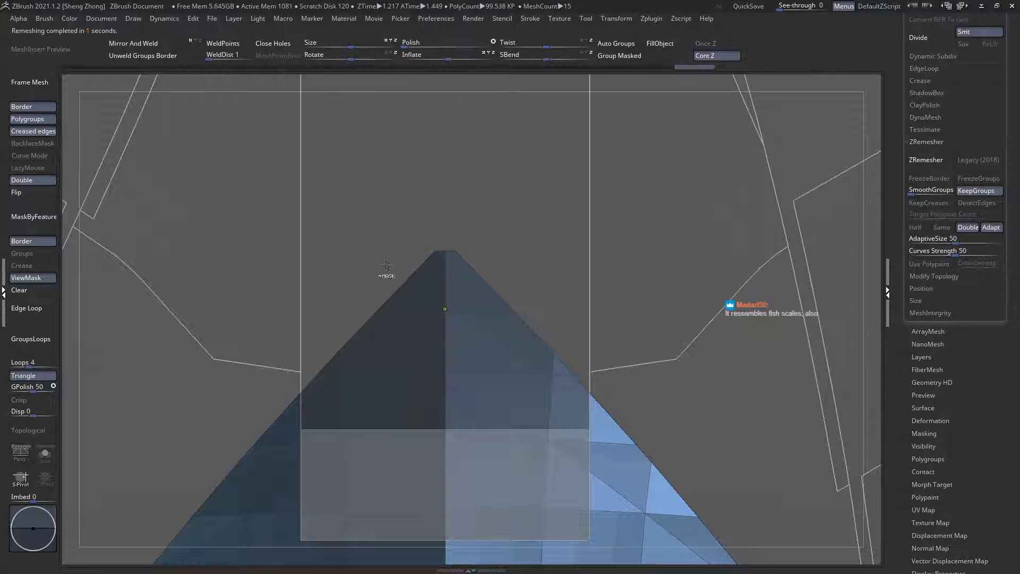
right_click_drag(387, 271, 269, 223, "ctrl")
right_click_drag(446, 494, 425, 347, "ctrl")
left_click(928, 160)
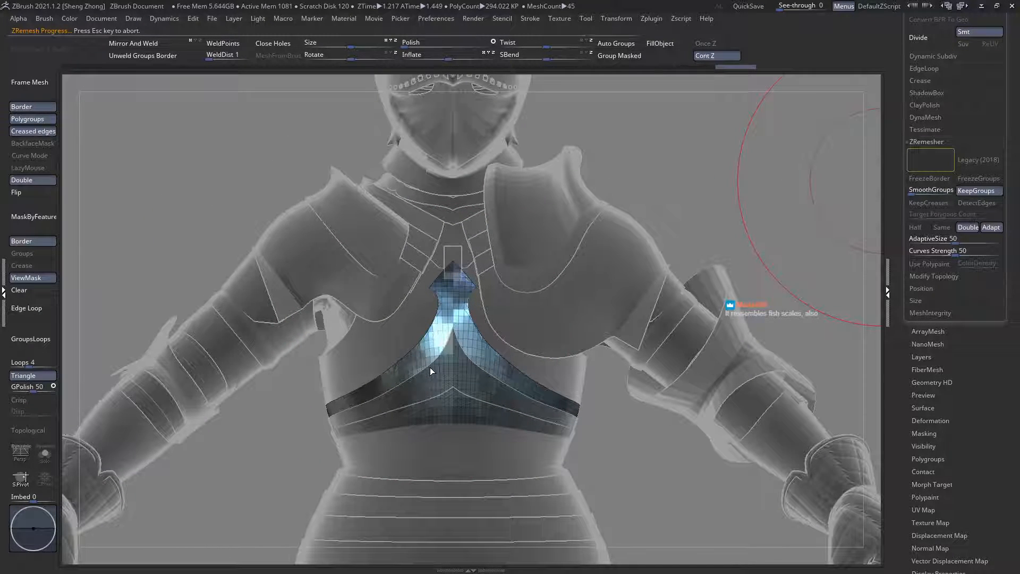
right_click_drag(431, 371, 343, 398)
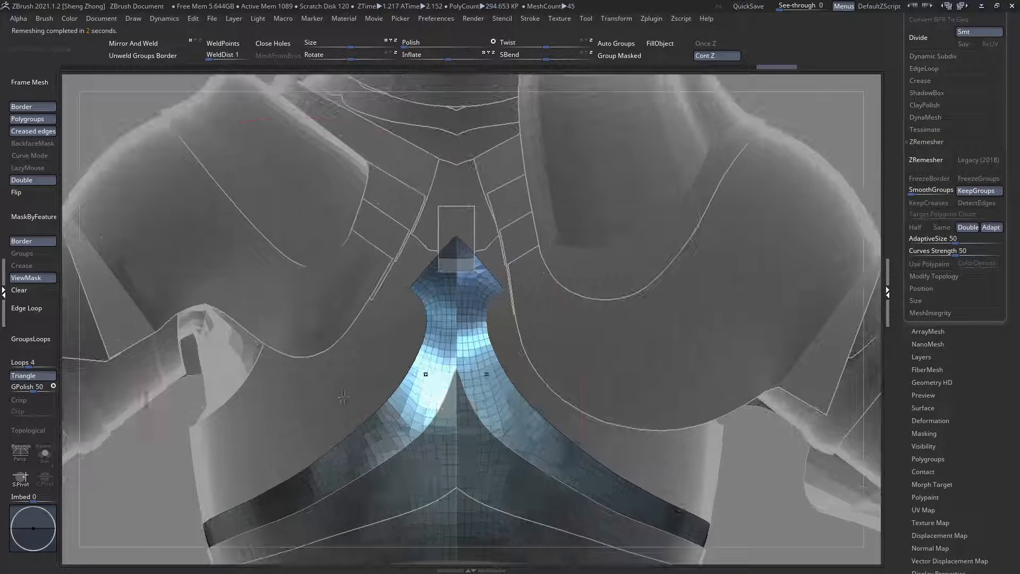
Step: Isolate the chest plate and try cutting its upper end into a narrow central spike with curved, notched sides
left_click(46, 455)
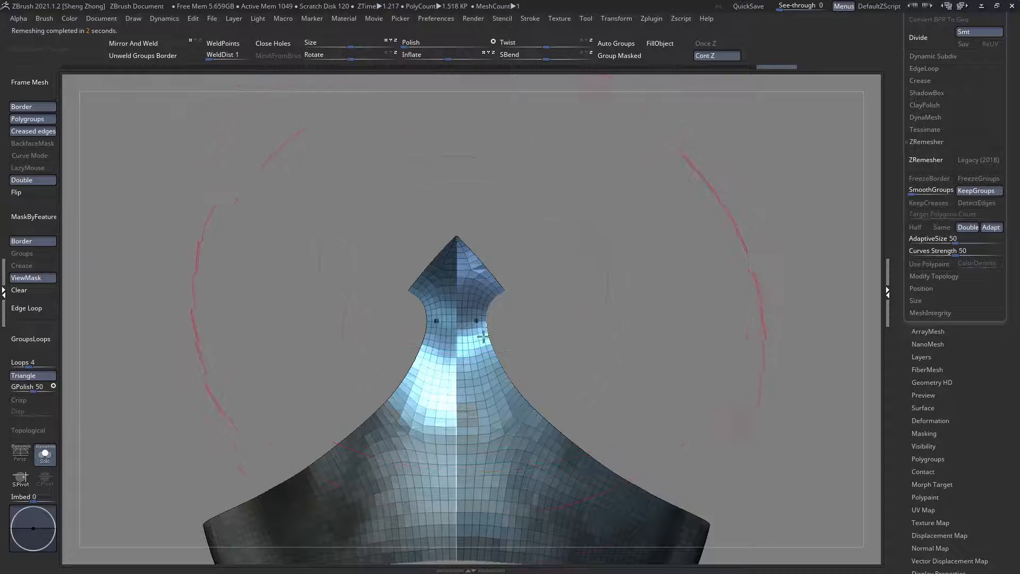
right_click_drag(479, 383, 460, 265, "alt")
right_click_drag(460, 265, 468, 479, "alt")
right_click_drag(371, 280, 400, 310, "ctrl")
left_click_drag(299, 234, 418, 303, "ctrl")
left_click_drag(399, 176, 448, 257, "ctrl+shift")
right_click_drag(473, 237, 494, 266, "ctrl")
left_click_drag(474, 117, 524, 151, "ctrl+shift")
right_click_drag(416, 174, 278, 278, "ctrl")
left_click_drag(278, 275, 379, 328, "ctrl+shift")
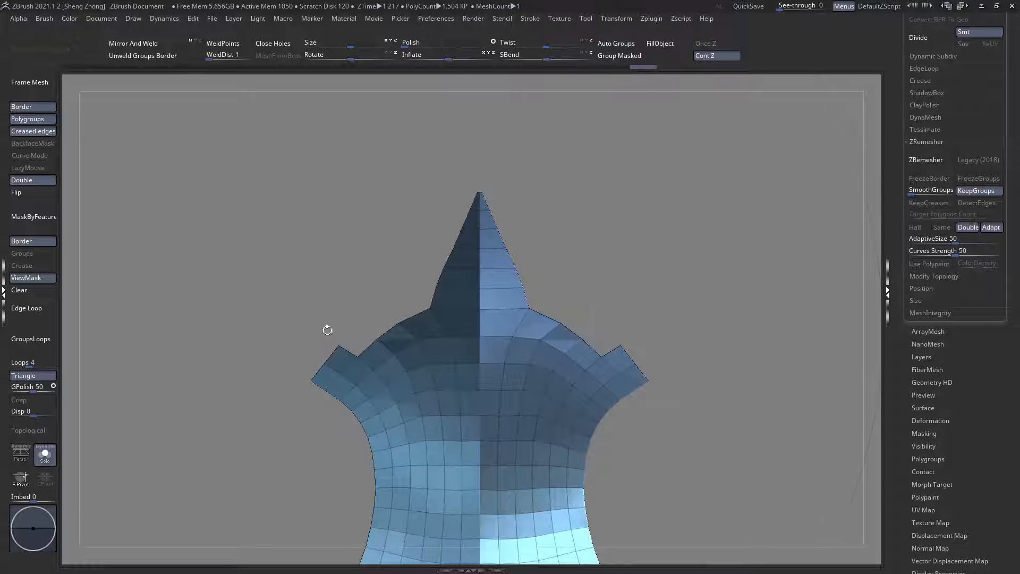
left_click_drag(342, 355, 323, 370, "ctrl+alt+shift")
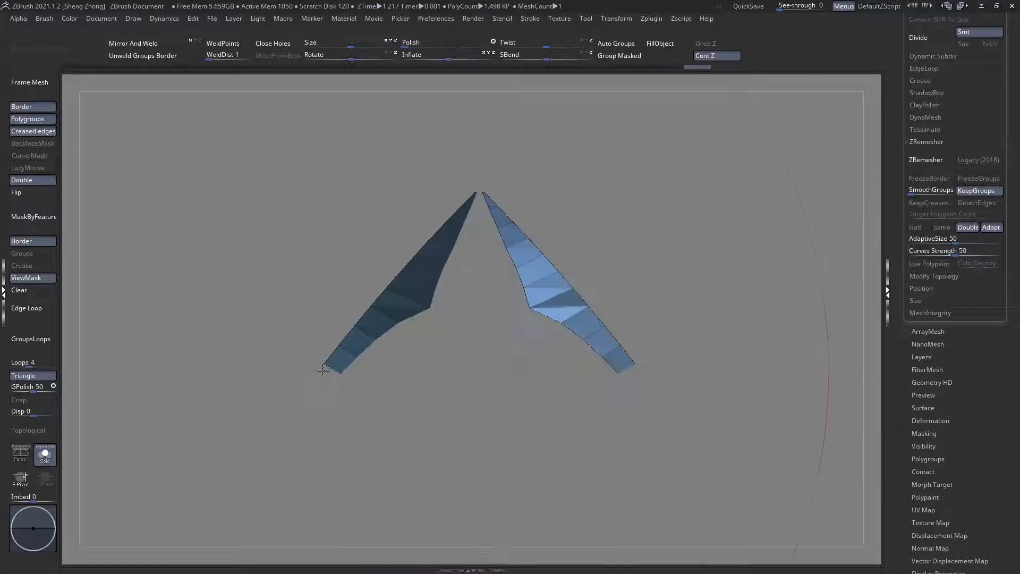
left_click(323, 374, "ctrl+shift")
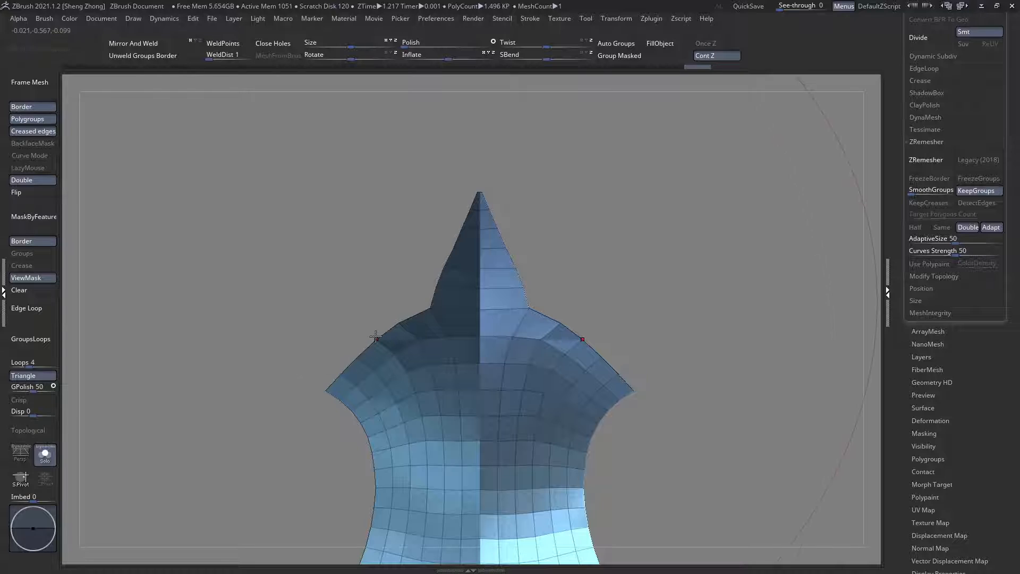
Step: Hide the polyframe and try different cut positions for the notches between the central spike and the side corners
right_click_drag(361, 331, 273, 291, "ctrl")
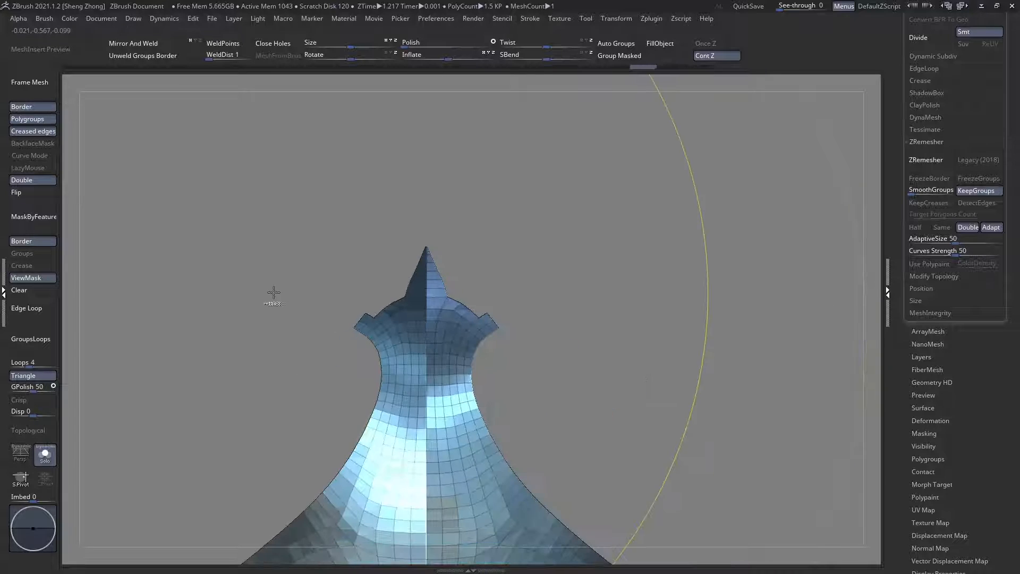
key("shift+f")
right_click_drag(371, 301, 414, 343, "ctrl")
key("ctrl+z")
left_click_drag(355, 264, 384, 312, "ctrl+shift")
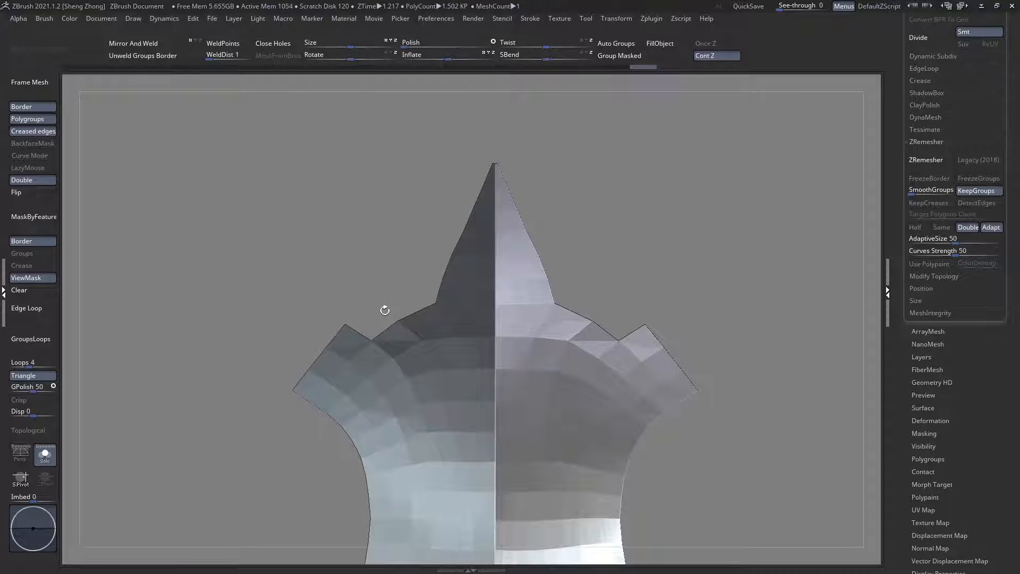
key("ctrl+z")
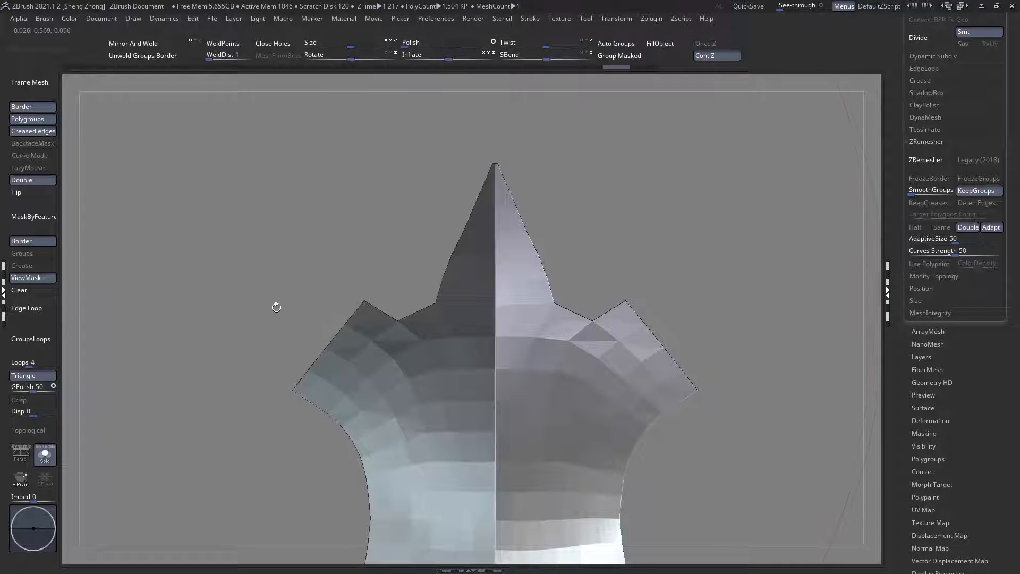
key("ctrl+z")
left_click_drag(352, 333, 354, 336, "ctrl+alt+shift")
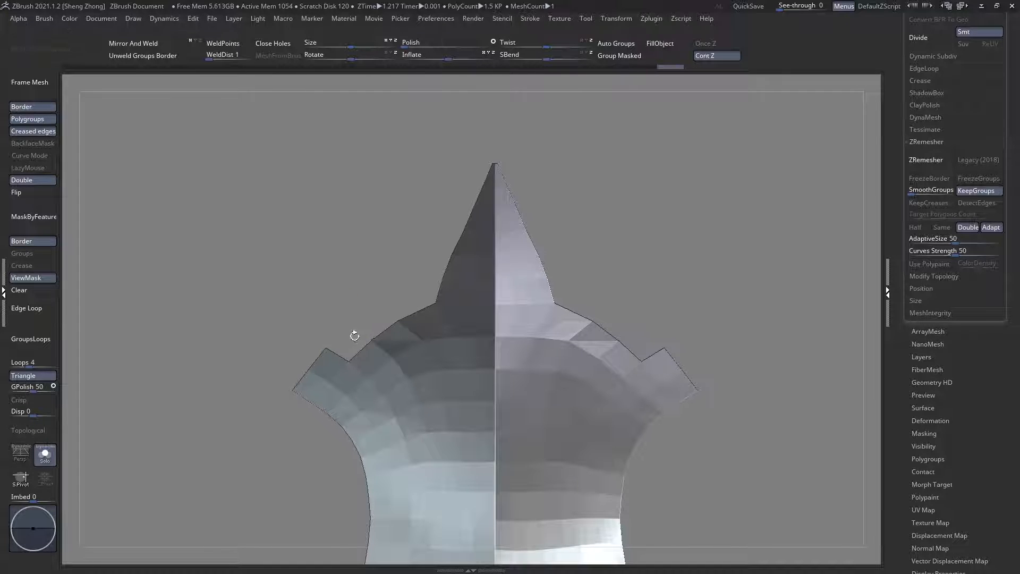
Step: Try pulling the two side prongs at the chest plate's upper end outward into flared points
key("space")
left_click(217, 303)
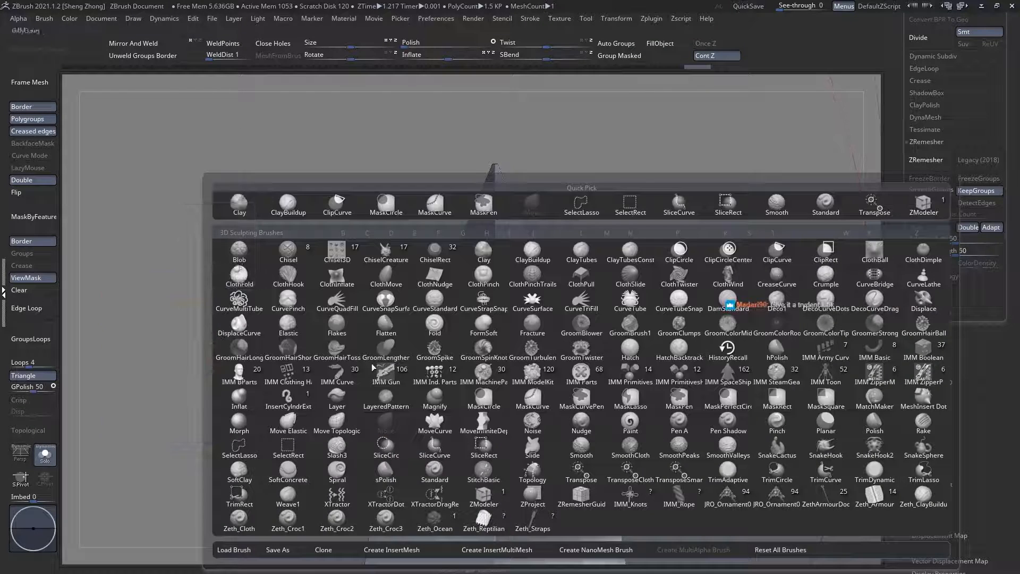
key("space")
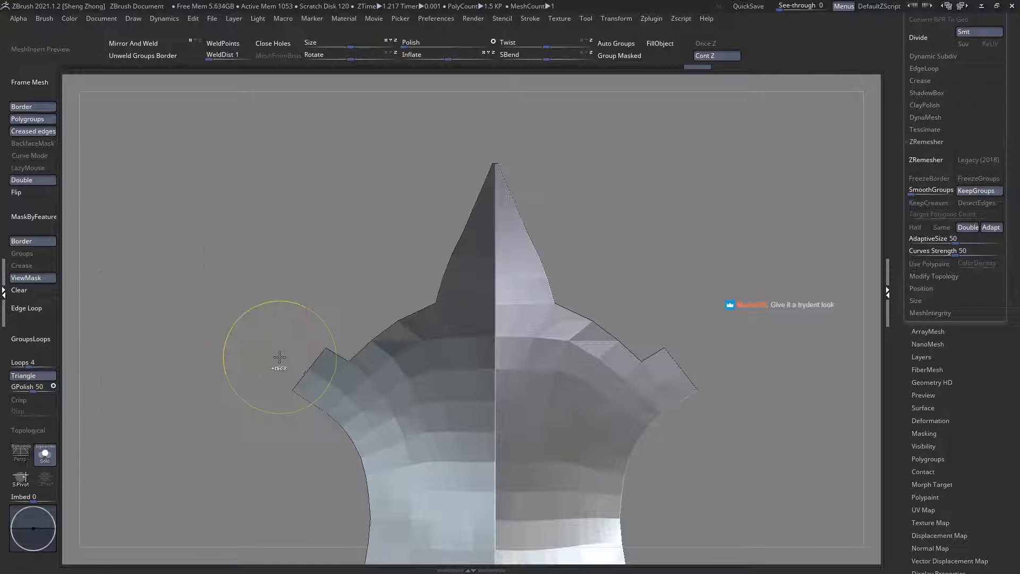
left_click_drag(303, 367, 325, 382, "ctrl")
left_click(295, 360, "ctrl")
right_click_drag(295, 359, 315, 390, "ctrl")
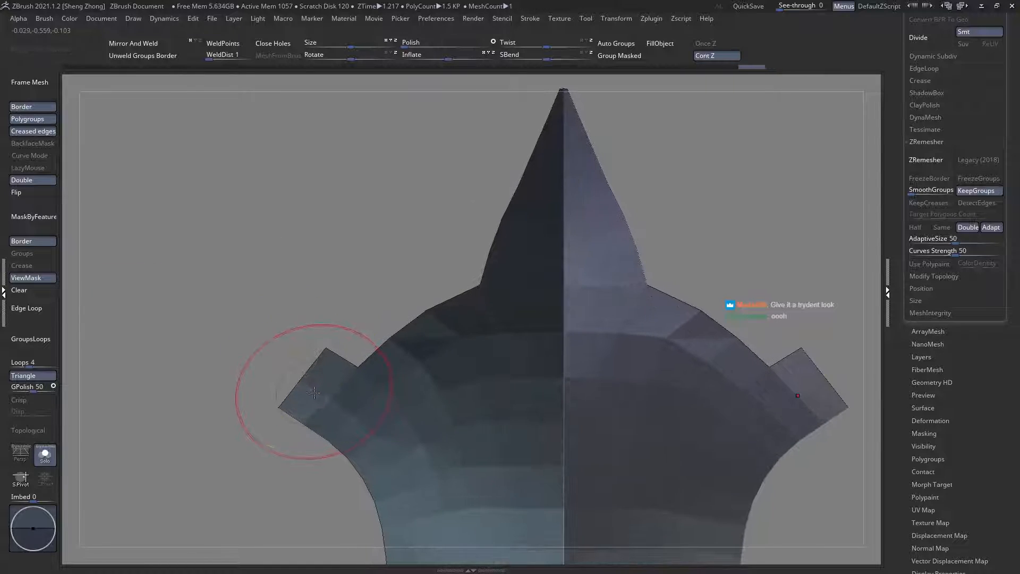
key("w")
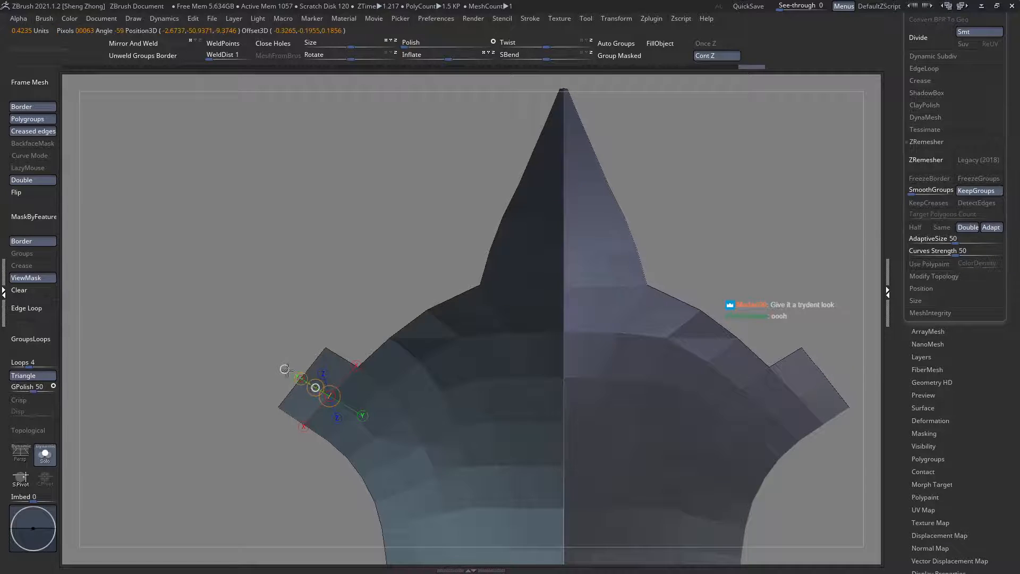
left_click_drag(286, 369, 279, 365)
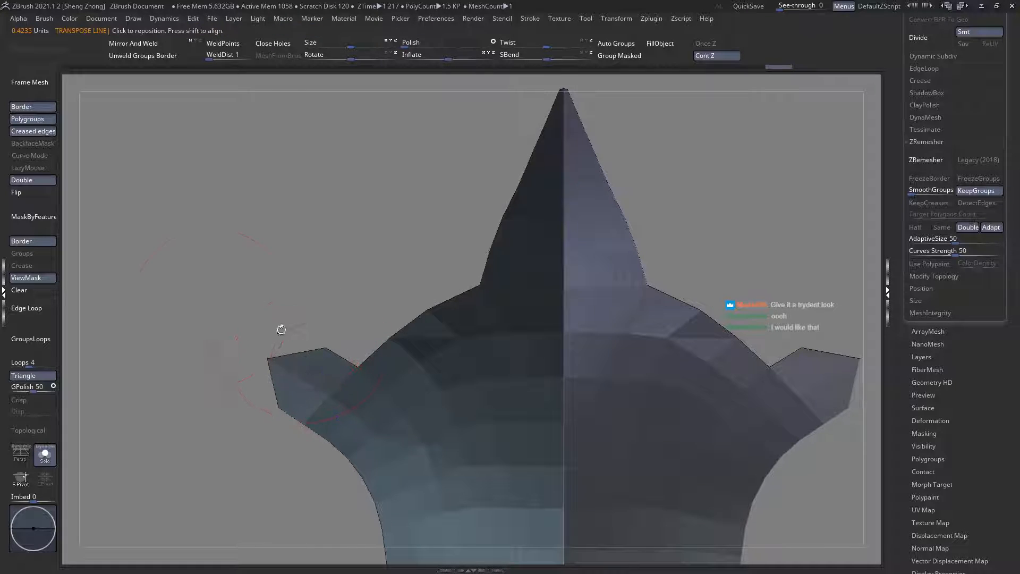
Step: Clear the mask and shift the inner corners of the notches beside the side prongs with the transpose line
left_click(23, 294)
mouse_move(340, 340)
left_mouse_down("ctrl")
mouse_move(376, 381)
mouse_move(358, 367)
left_mouse_up("ctrl")
left_click(341, 284, "ctrl")
key("w")
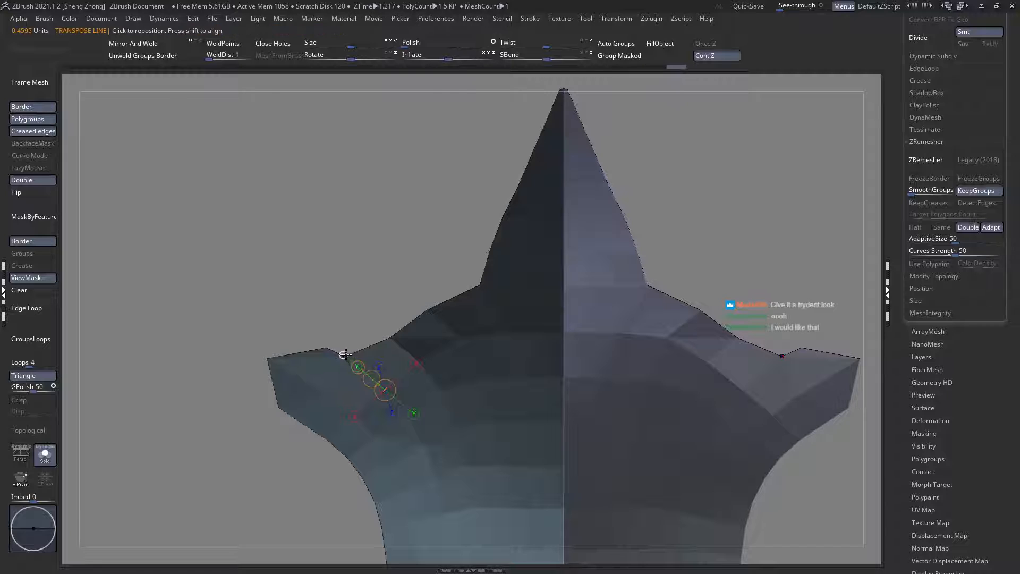
left_click_drag(356, 366, 368, 362)
key("q")
Step: Show the polyframe, examine the trident-shaped plate against the full armour, and isolate the plate again
right_click_drag(422, 357, 106, 262, "ctrl")
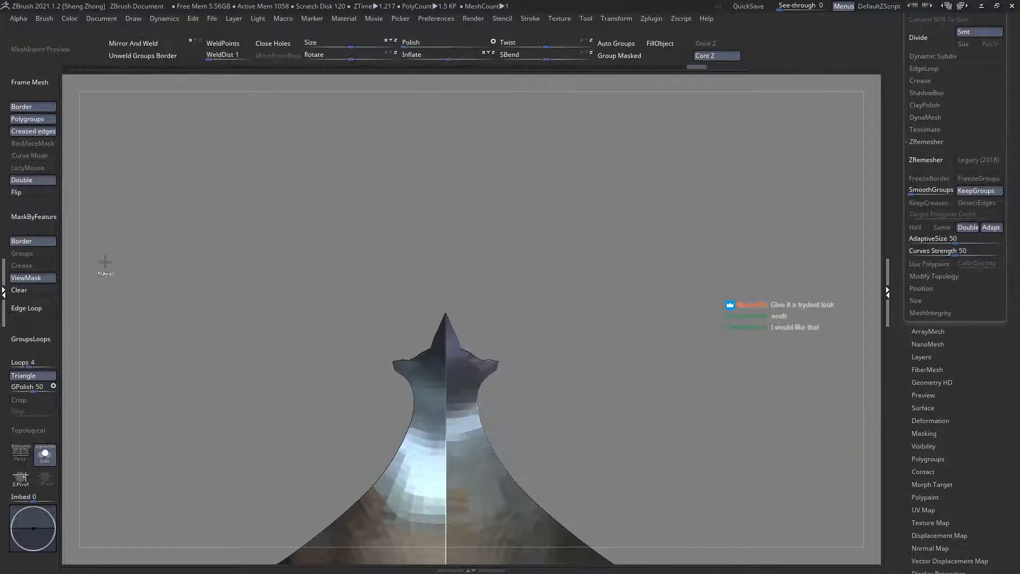
key("shift+f")
right_click_drag(439, 357, 439, 392)
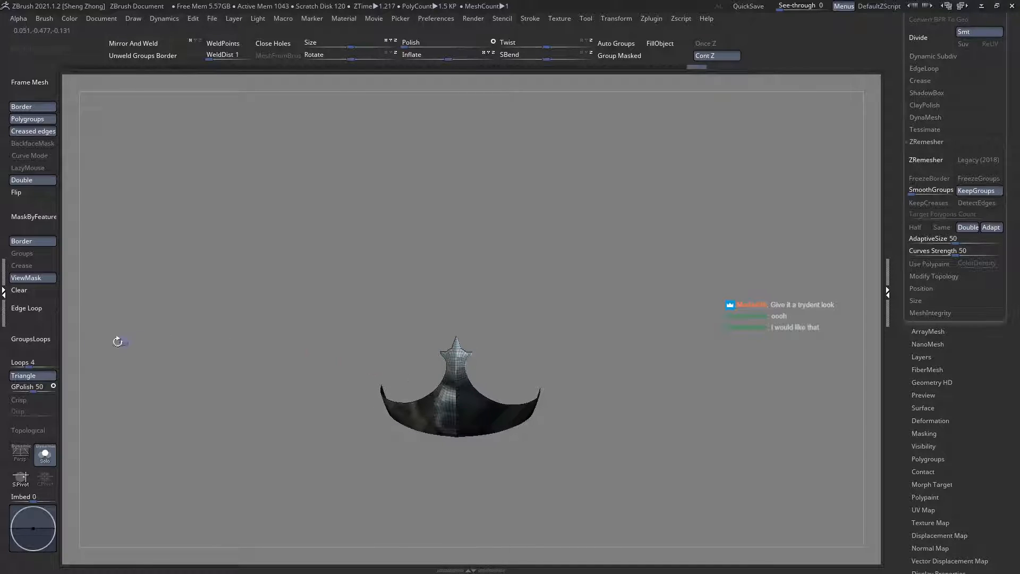
left_click(45, 453)
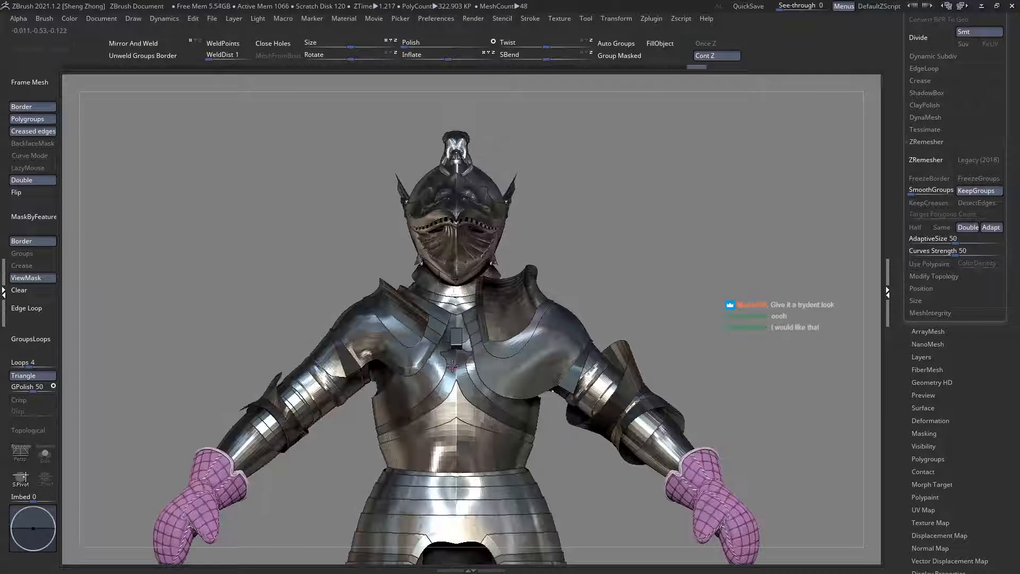
right_click_drag(452, 367, 455, 392)
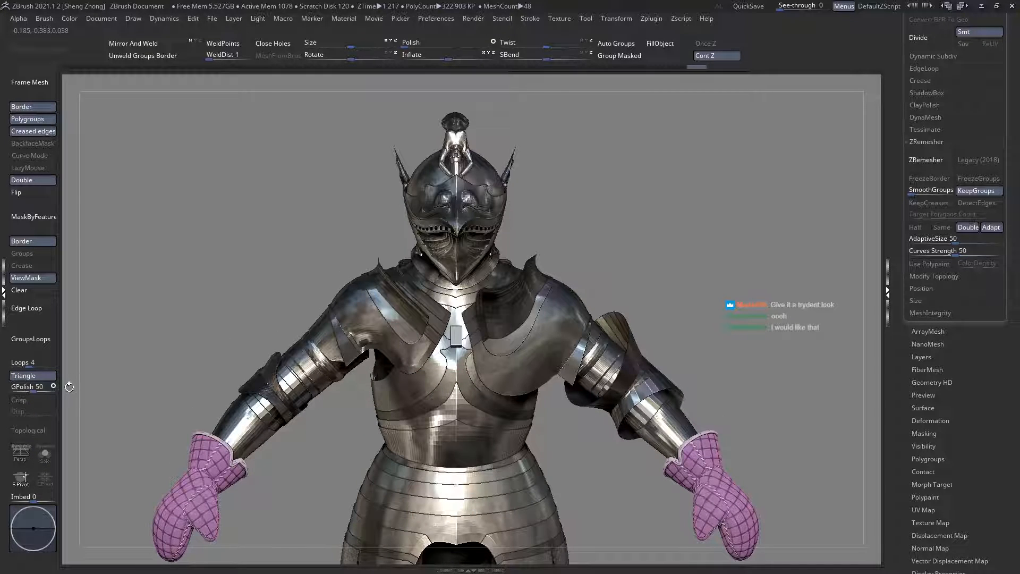
left_click(45, 453)
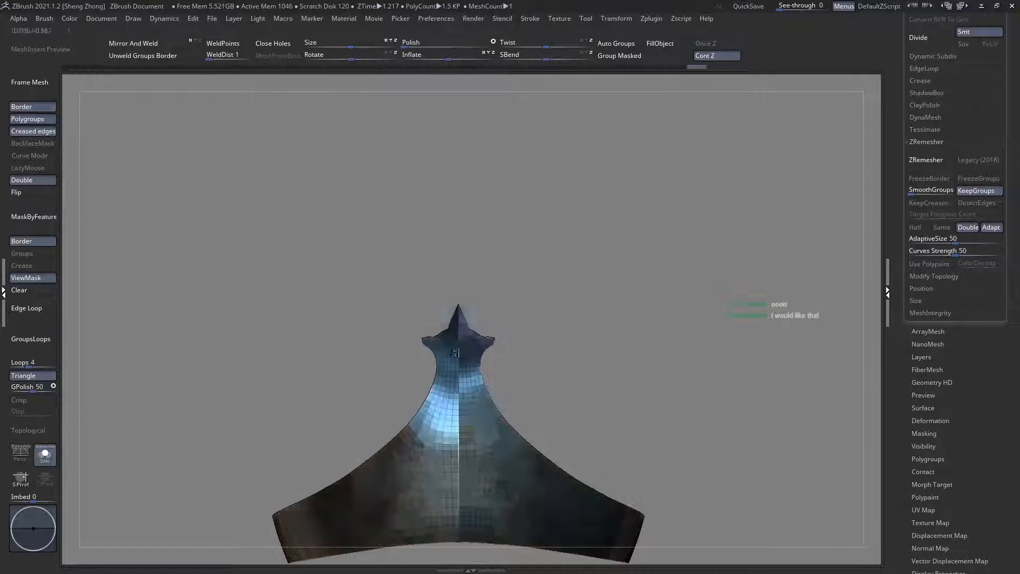
Step: Undo all the trident-shaping edits on the chest plate, back to its plain diamond-shaped upper end
key("ctrl+z")
key("ctrl+z")
key("ctrl+z")
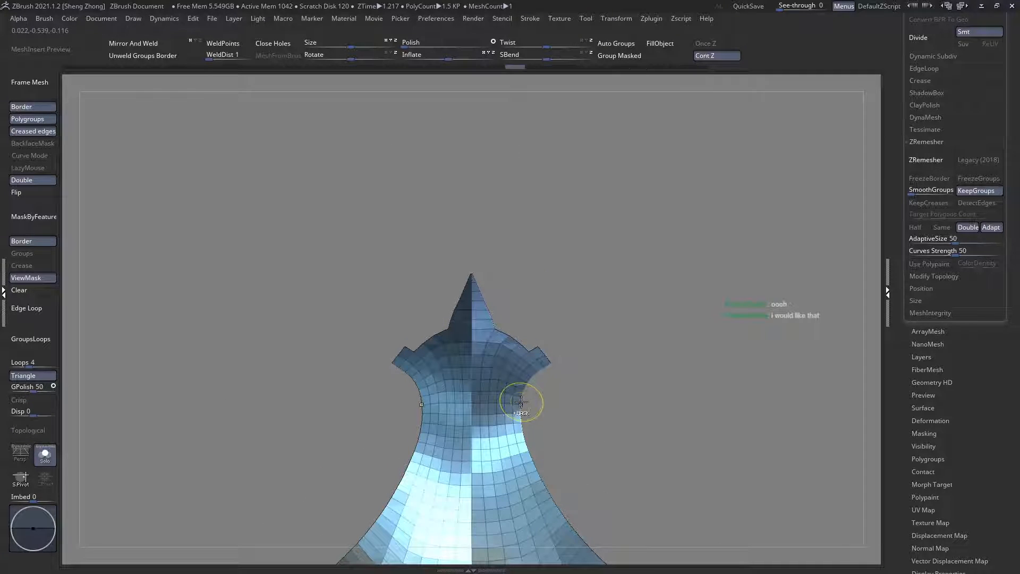
key("ctrl+z")
key("ctrl+z")
key("ctrl+z")
key("ctrl+z")
key("ctrl+z")
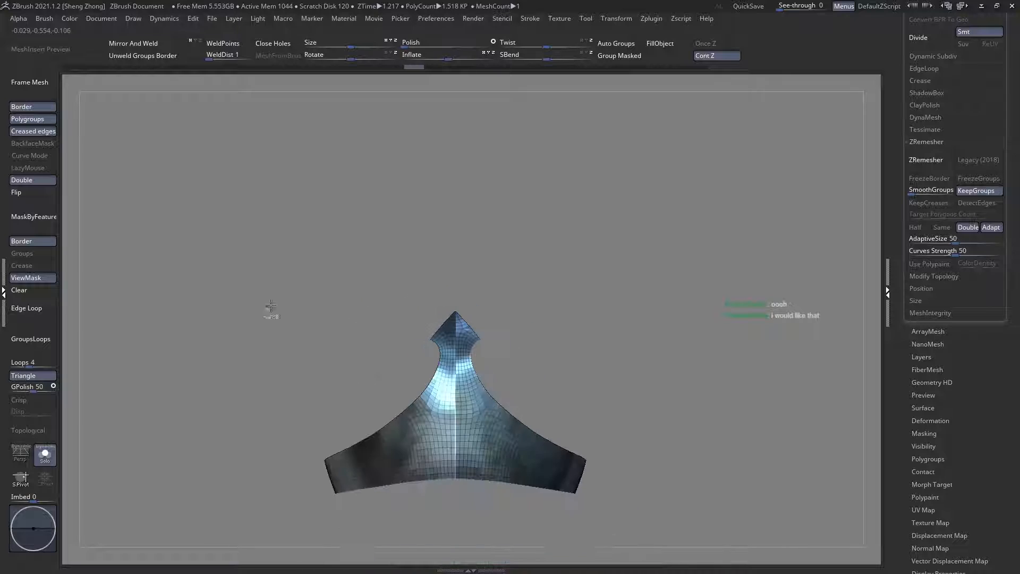
key("ctrl+z")
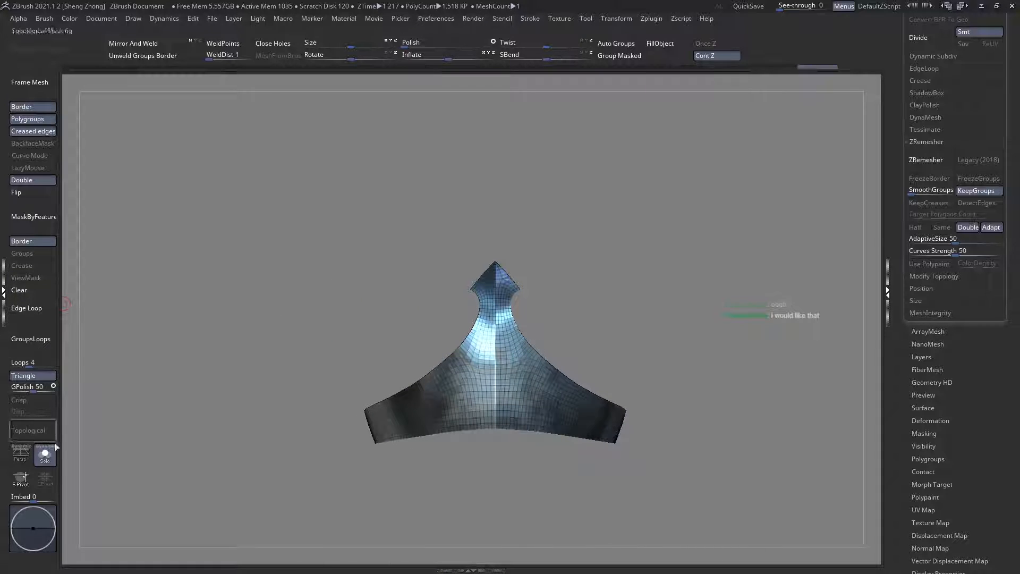
Step: Leave Solo mode, examine the full armour from several angles, and select the shoulder plates negroli13 and negroli12 in turn
left_click(45, 455)
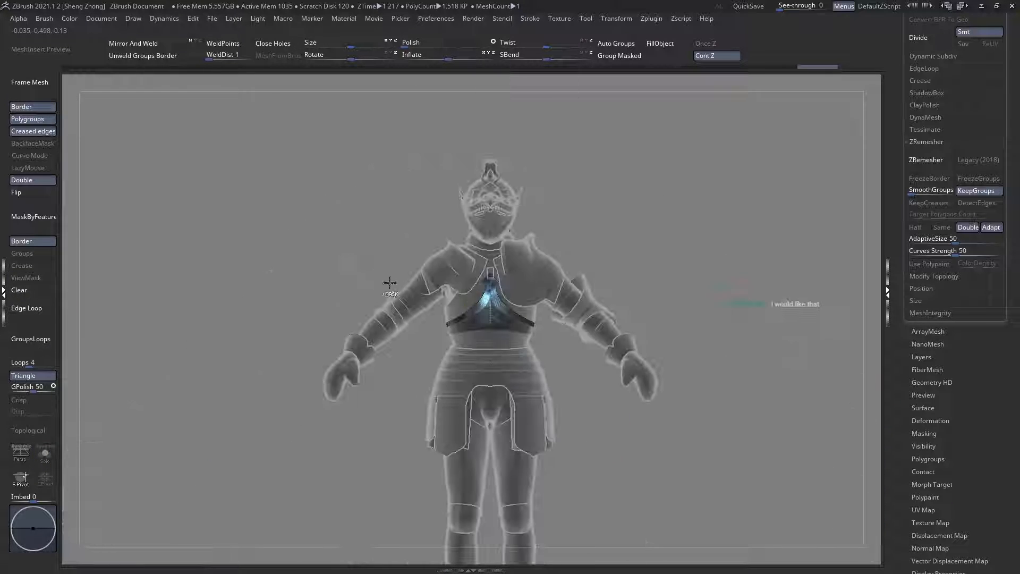
right_click_drag(507, 304, 491, 289, "ctrl")
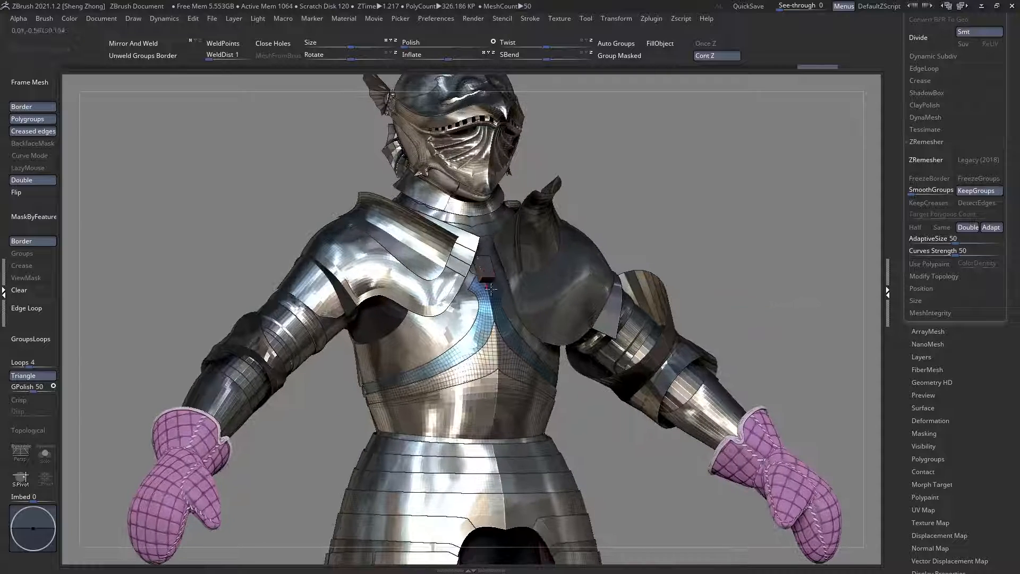
right_click_drag(469, 342, 473, 346, "shift")
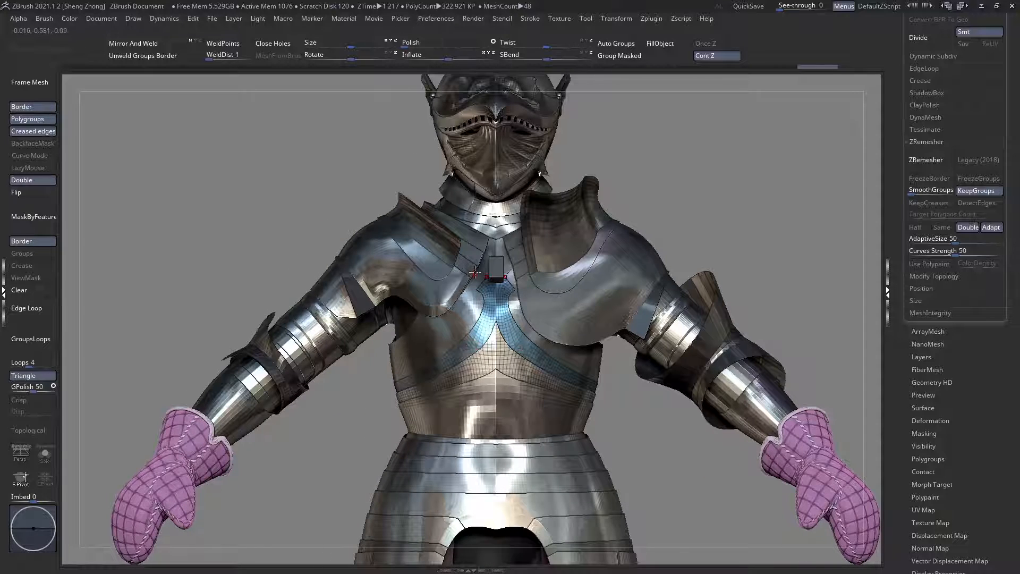
right_click_drag(468, 287, 347, 317, "alt")
left_click(442, 270, "alt")
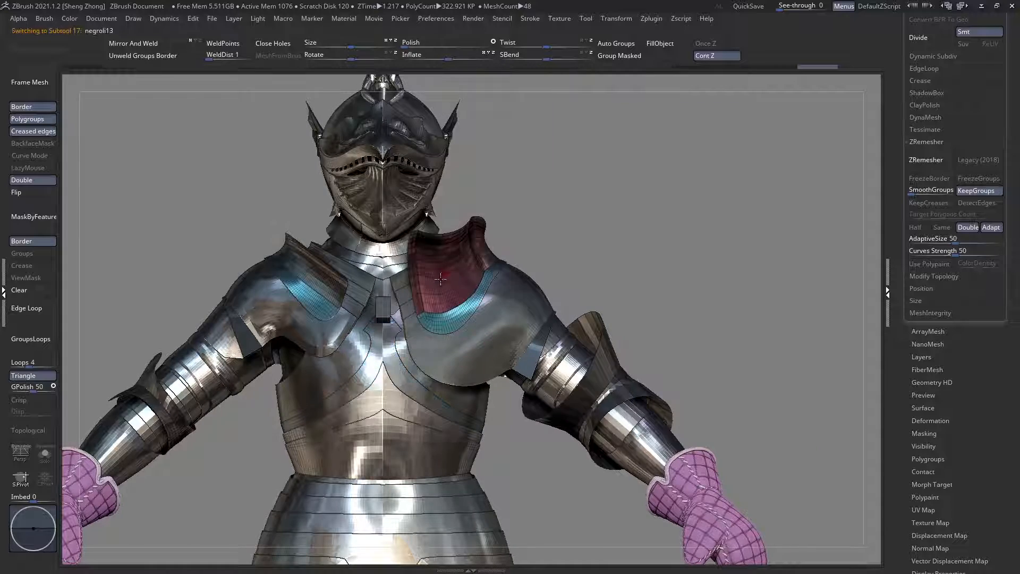
right_click_drag(442, 270, 469, 342)
left_click(511, 308, "alt")
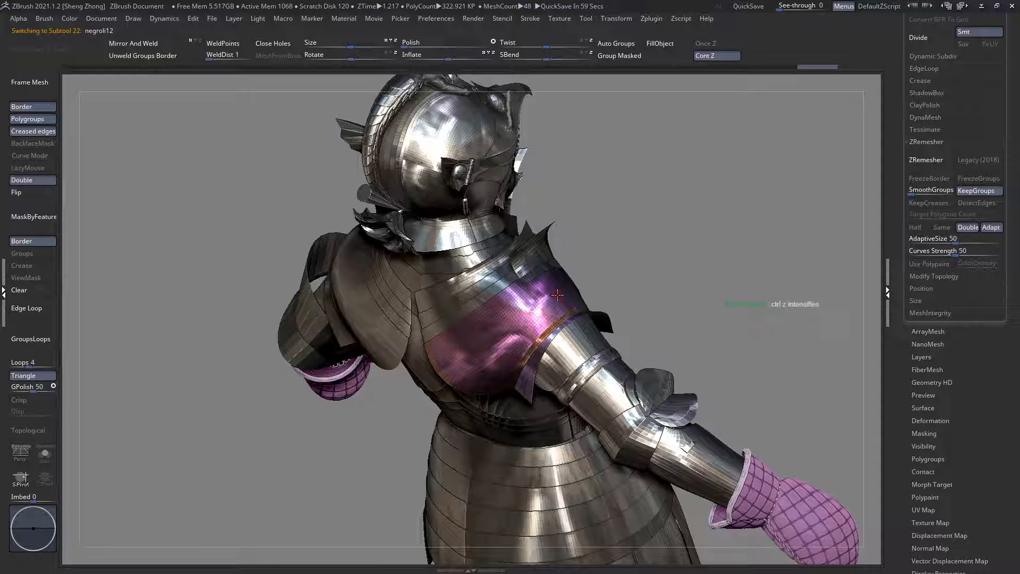
Step: Move the folder containing negroli12 above pm3d_sphere3d1_15 in the subtool list and select the shoulder band negroli10
right_click_drag(615, 313, 682, 364, "alt")
scroll(1001, 334, "up", 3)
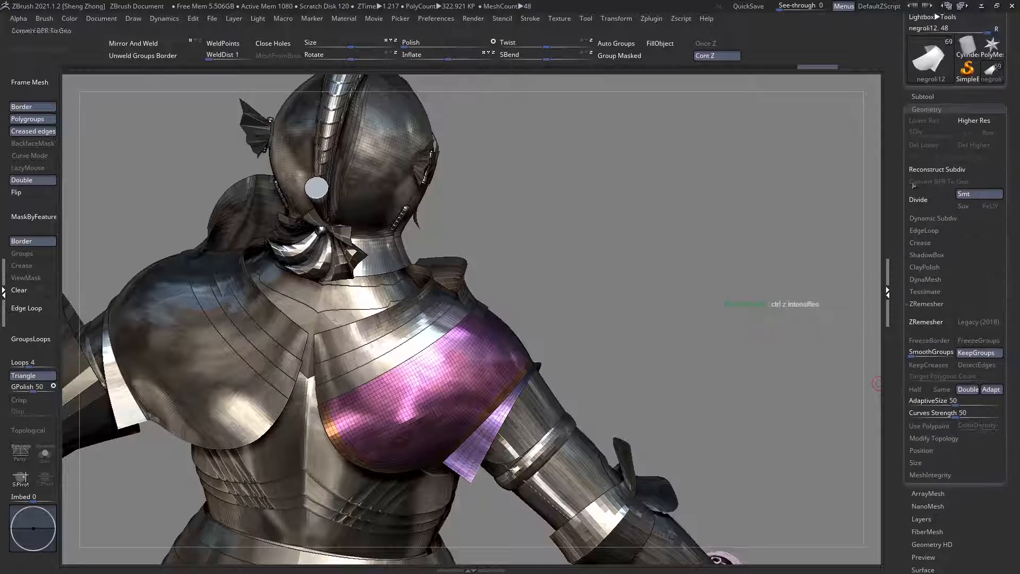
left_click(923, 96)
scroll(956, 213, "down", 3)
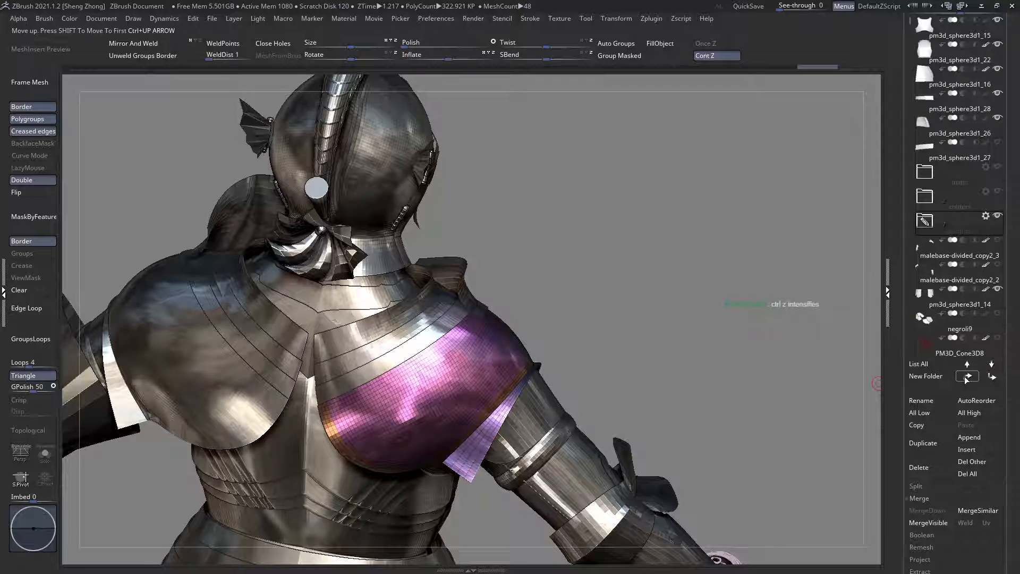
right_click_drag(465, 408, 451, 382, "ctrl")
left_click(421, 317, "alt")
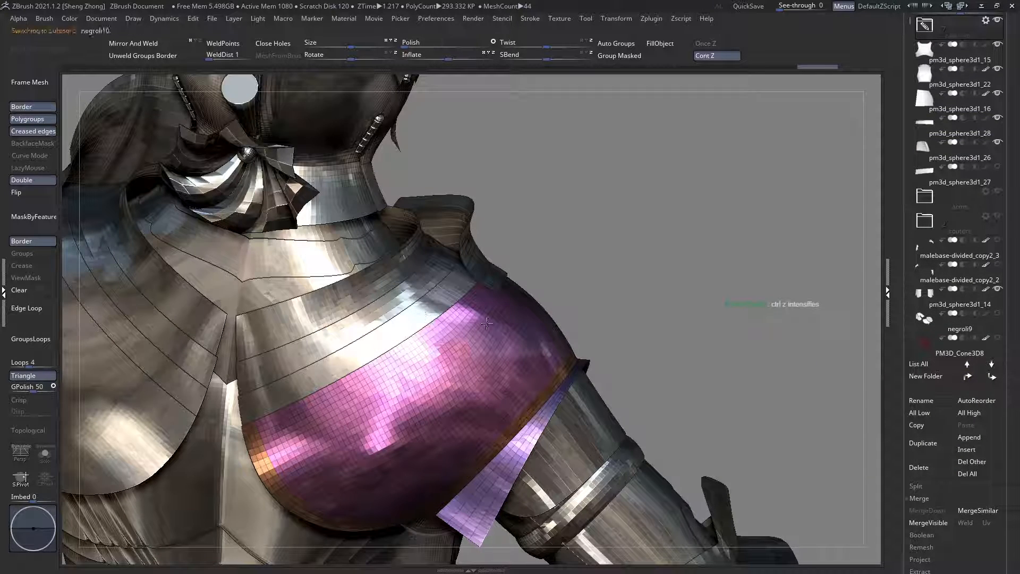
Step: Select the shoulder band negroli8, show the rest of the armour transparent, and merge the band down with the shoulder plate subtools beneath it
left_click(381, 283, "alt")
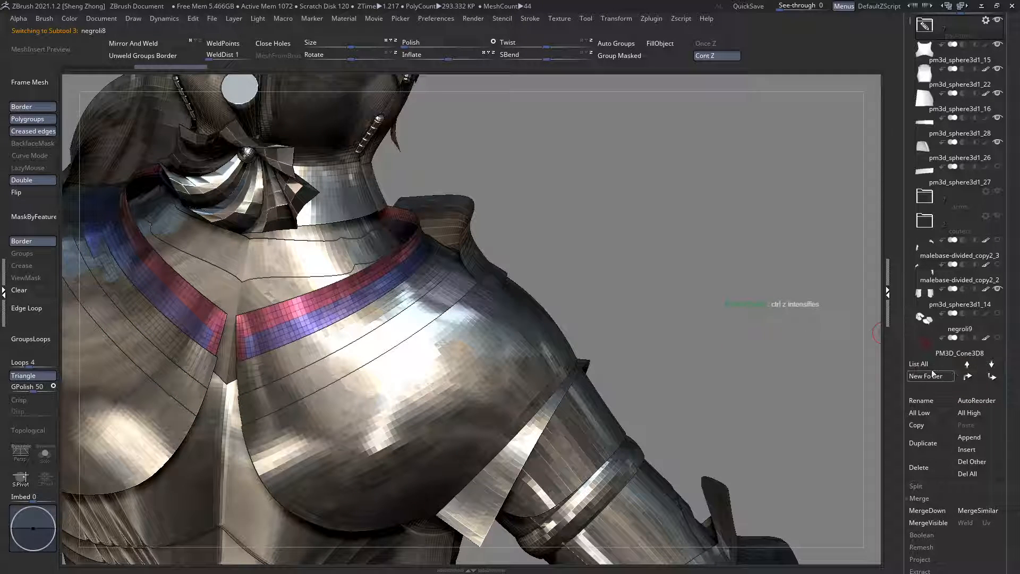
key("shift+t")
right_click_drag(467, 282, 407, 249, "ctrl")
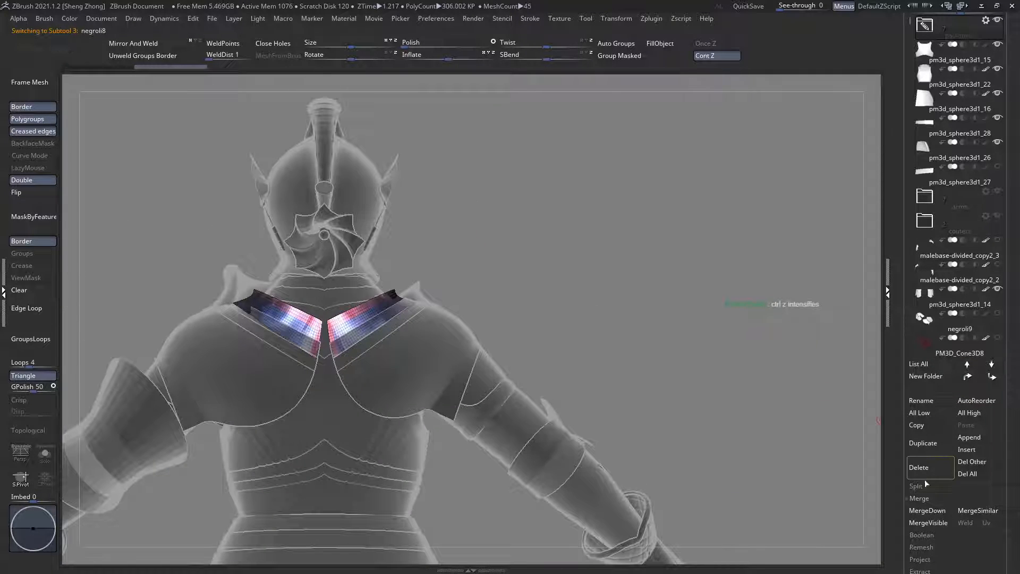
left_click(927, 510)
left_click(927, 510)
left_click(927, 510)
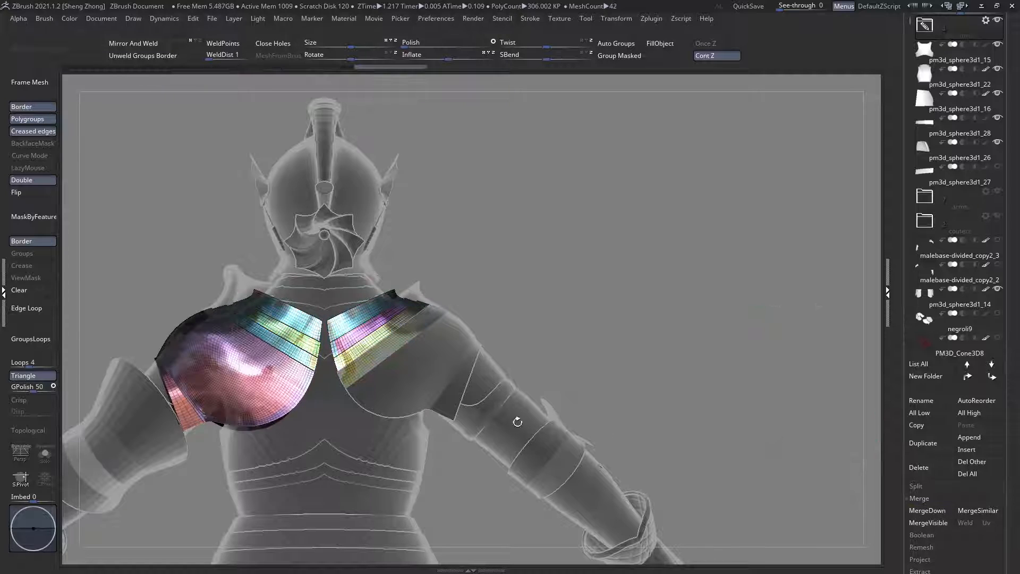
right_click_drag(412, 369, 349, 371, "ctrl")
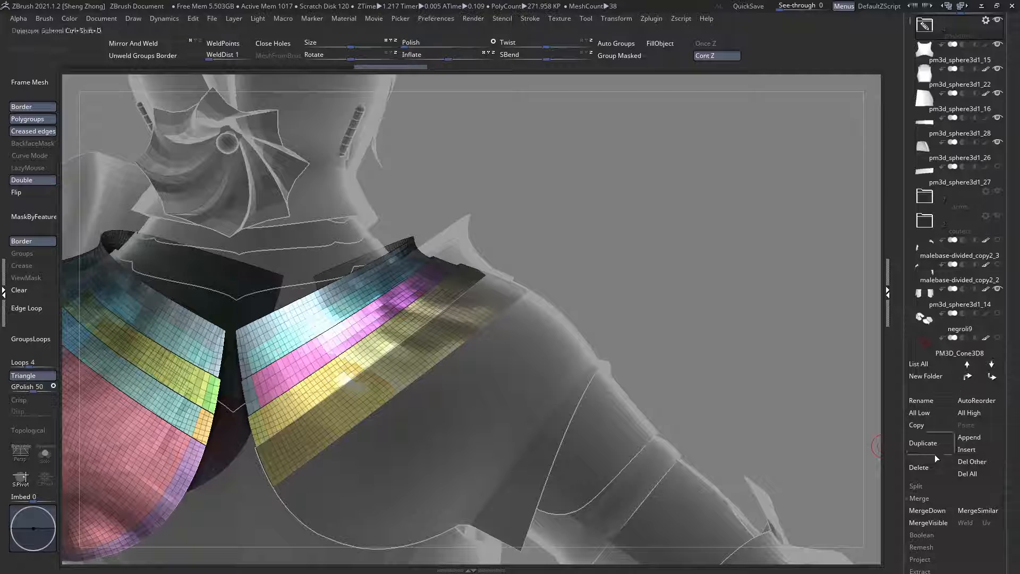
left_click(927, 510)
right_click_drag(599, 408, 404, 281, "ctrl")
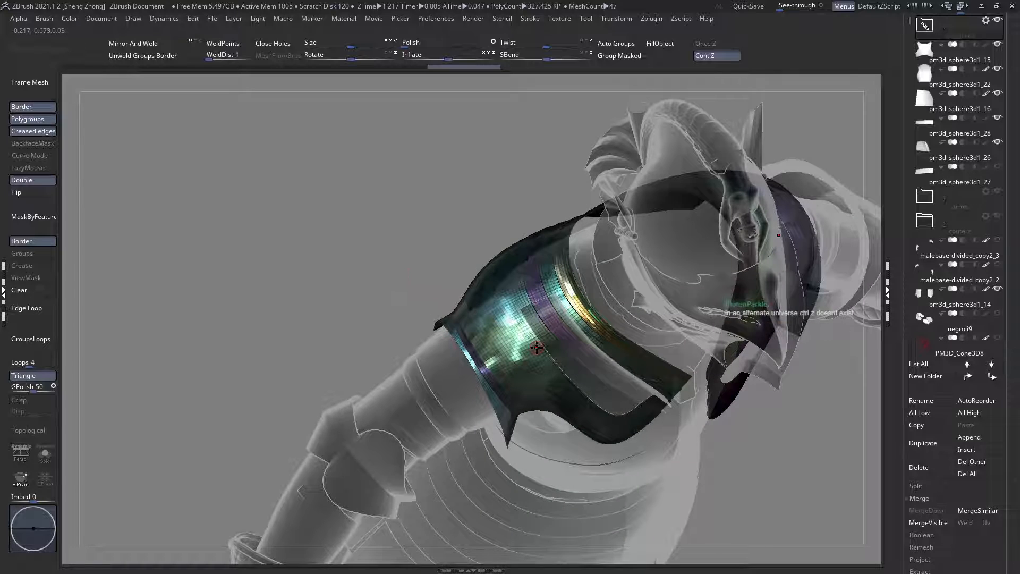
Step: Examine the merged shoulder plates against the full armour, toggling the polyframe and transparency, and bring the shoulder into side view
mouse_move(537, 347)
right_mouse_down()
mouse_move(565, 318)
mouse_move(515, 341)
mouse_move(524, 354)
mouse_move(521, 323)
mouse_move(496, 312)
right_mouse_up()
key("space")
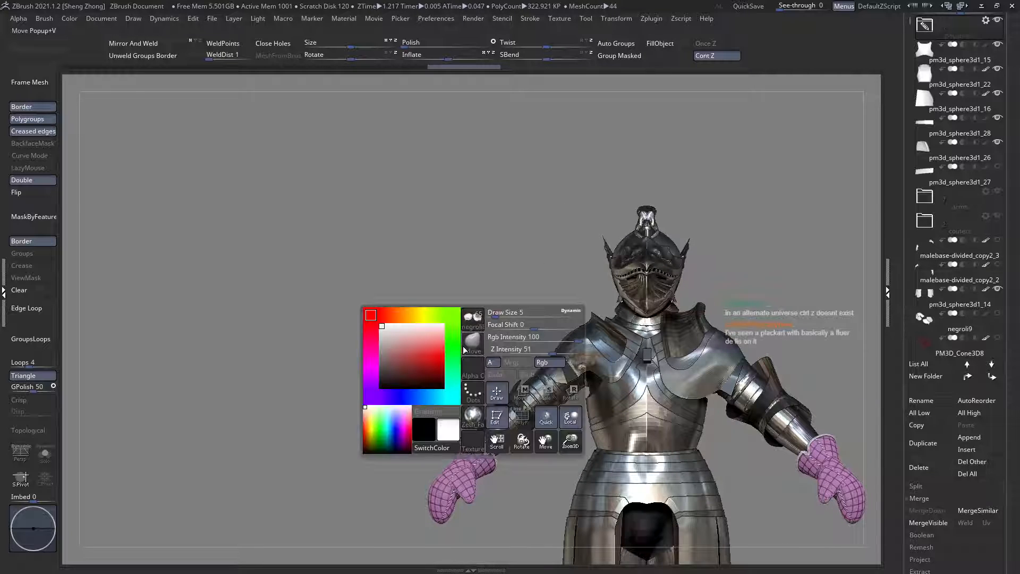
key("v")
key("z")
key("m")
key("shift+f")
mouse_move(649, 350)
right_mouse_down("ctrl")
mouse_move(653, 383)
mouse_move(630, 372)
right_mouse_up("ctrl")
key("shift+f")
key("shift+f")
right_click_drag(554, 352, 450, 313, "ctrl")
key("shift+t")
mouse_move(380, 260)
right_mouse_down()
mouse_move(533, 302)
mouse_move(556, 296)
right_mouse_up()
Step: Slice the merged shoulder plates from the neck down over the top of the shoulder, separating front and back into different polygroups
key("space")
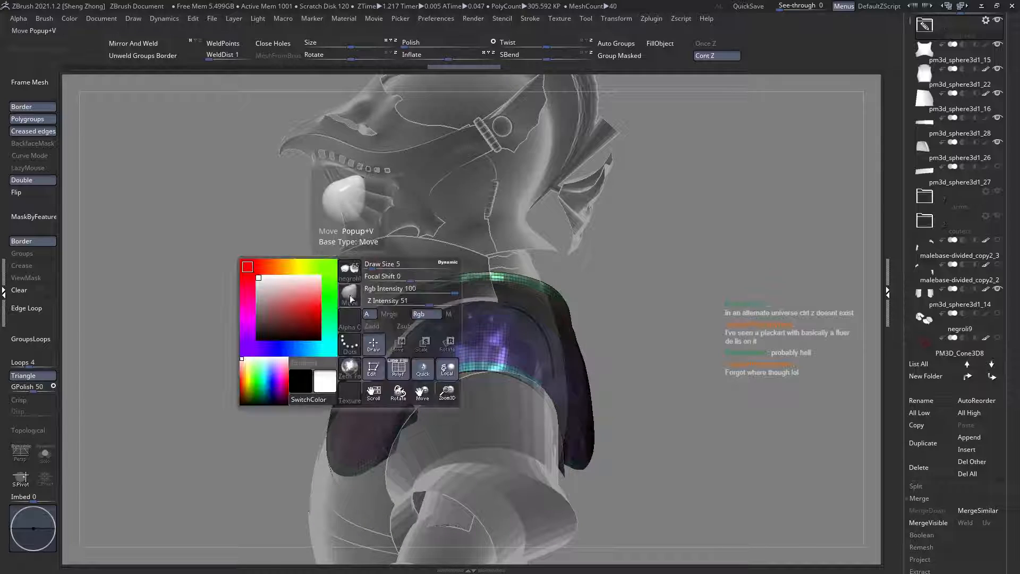
left_click(349, 299)
key("s")
key("t")
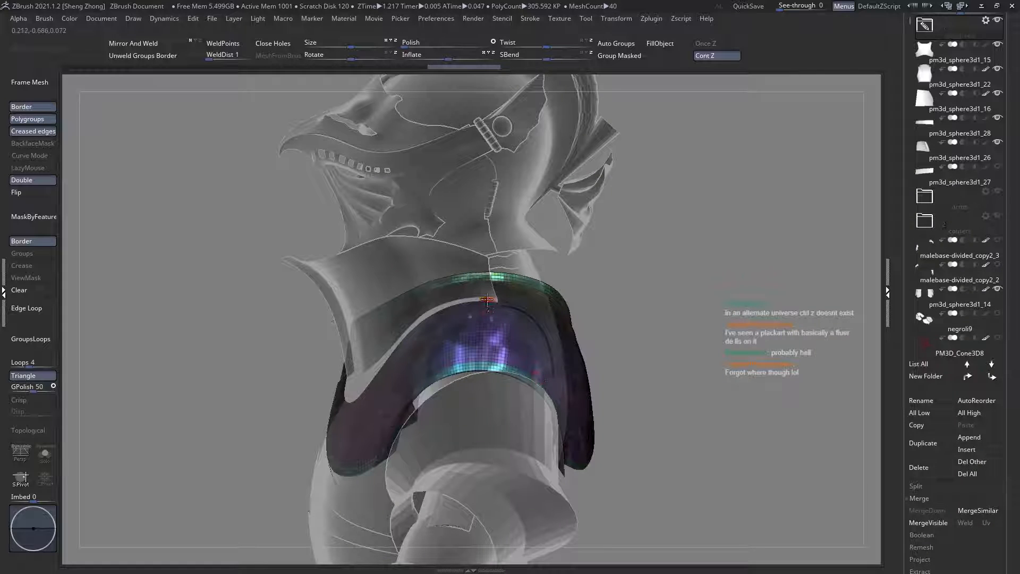
right_click_drag(487, 299, 489, 233, "ctrl")
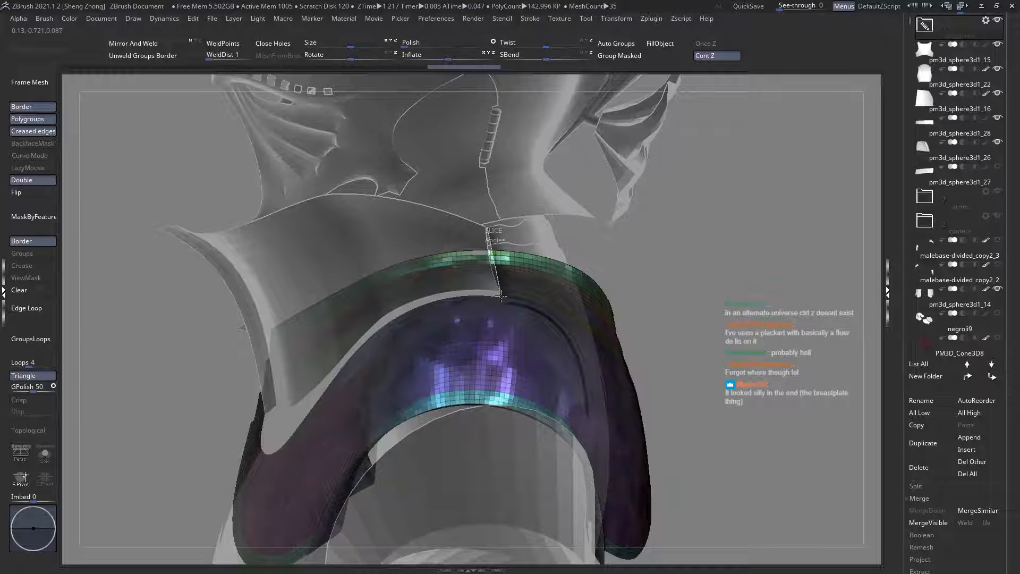
left_click_drag(501, 293, 494, 418, "ctrl+shift")
mouse_move(497, 327)
right_mouse_down()
mouse_move(490, 426)
mouse_move(449, 313)
mouse_move(480, 376)
mouse_move(478, 355)
mouse_move(475, 366)
right_mouse_up()
key("ctrl+z")
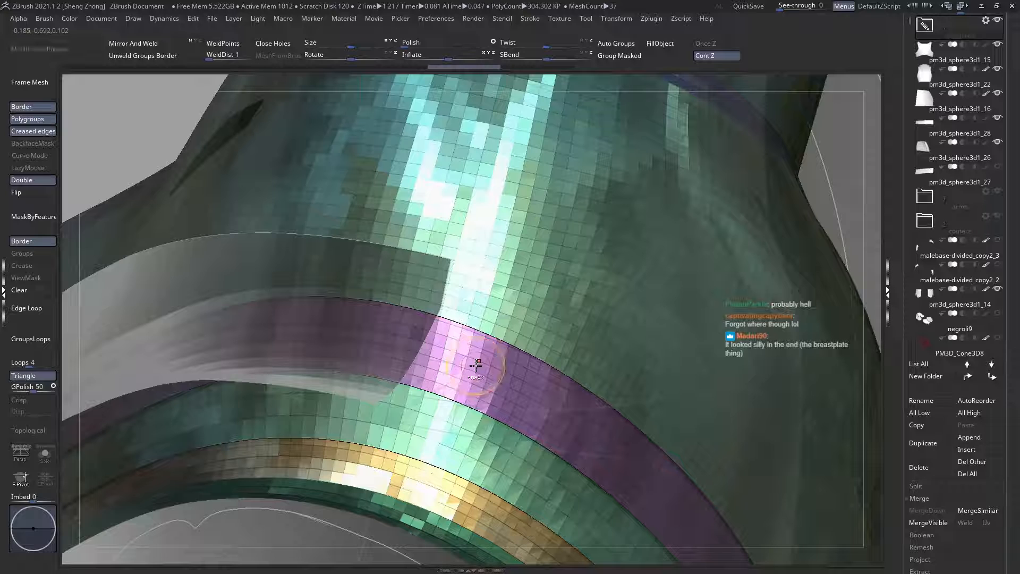
key("ctrl+shift+z")
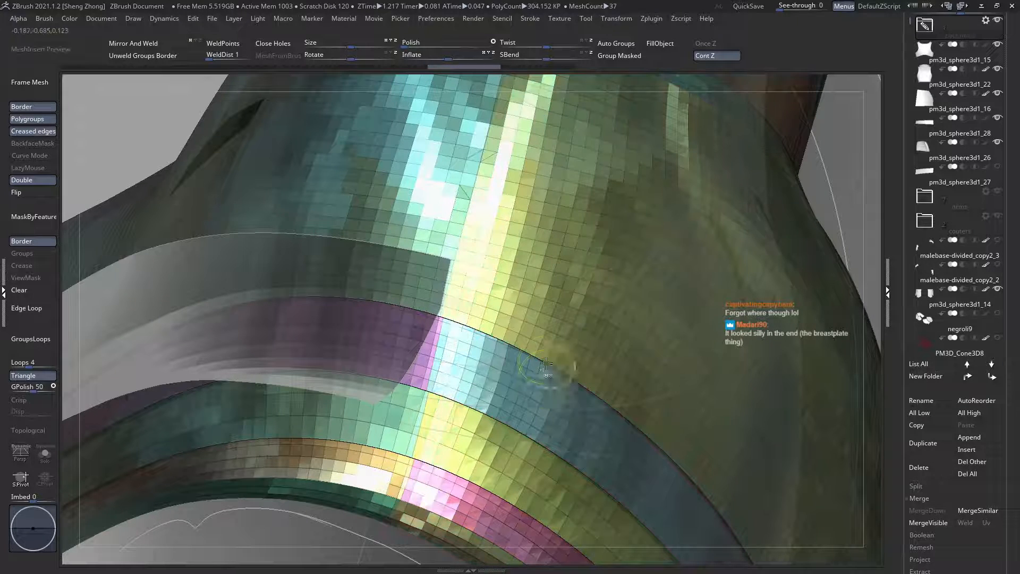
Step: Examine the front and back polygroup split on both shoulders from the side, above and behind
right_click_drag(544, 342, 526, 361, "ctrl")
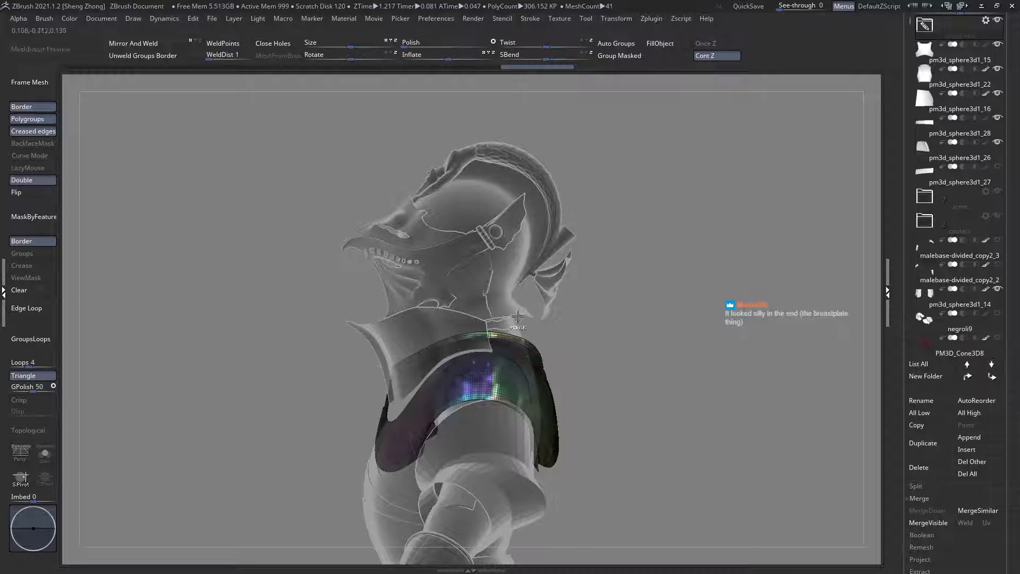
right_click_drag(518, 316, 561, 364, "ctrl")
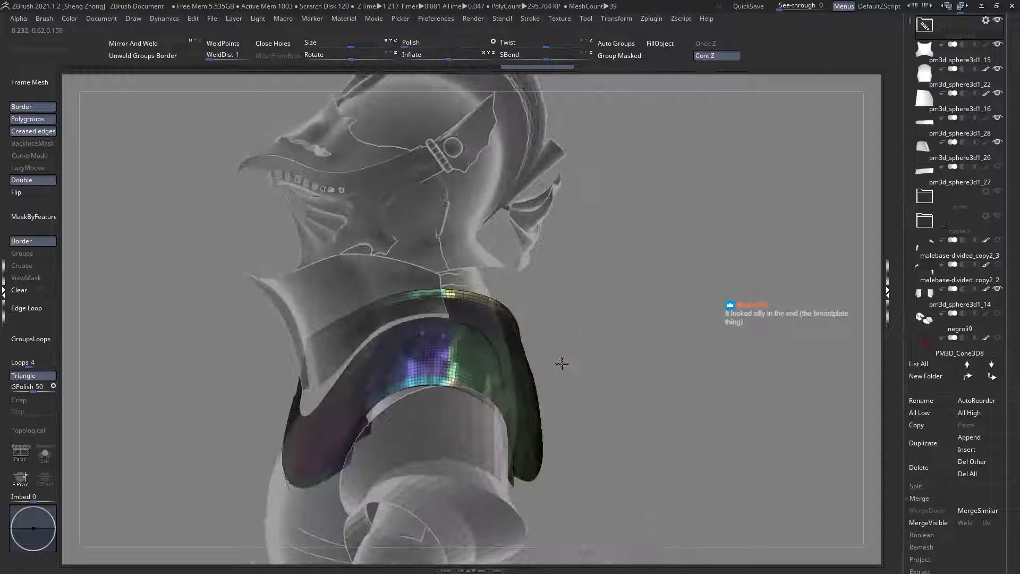
right_click_drag(470, 383, 497, 355)
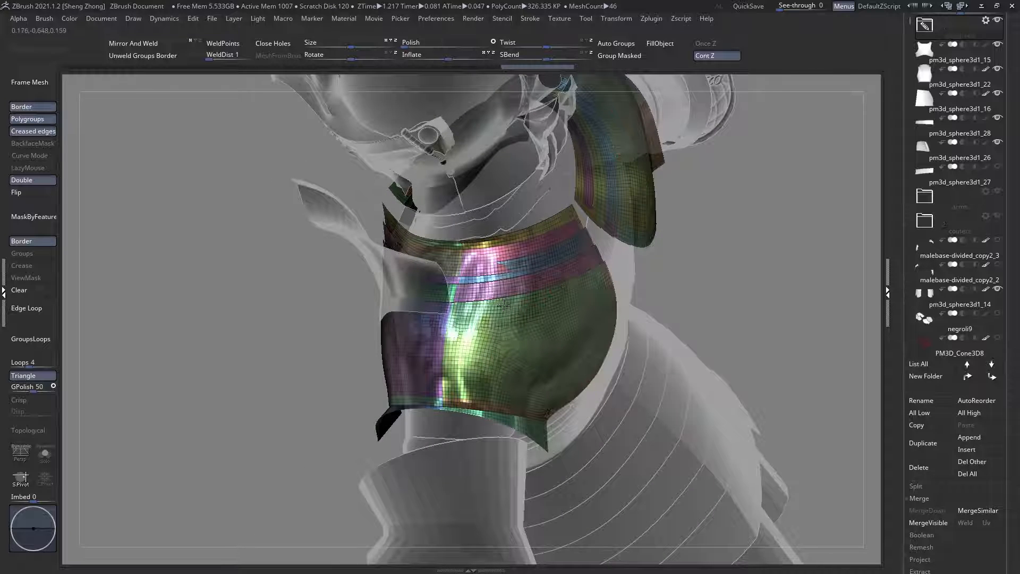
right_click_drag(503, 305, 497, 304)
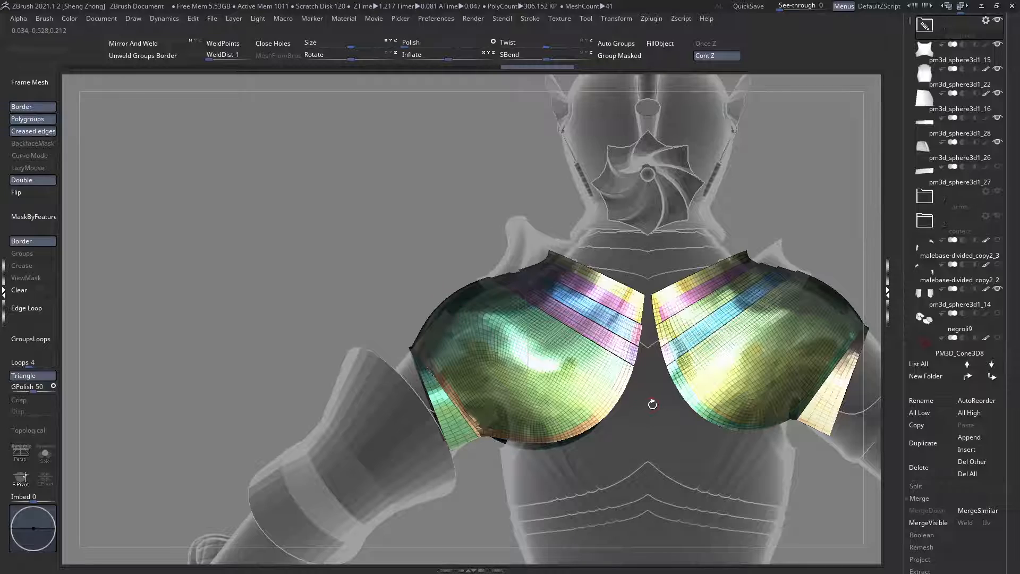
right_click_drag(728, 333, 528, 333, "alt")
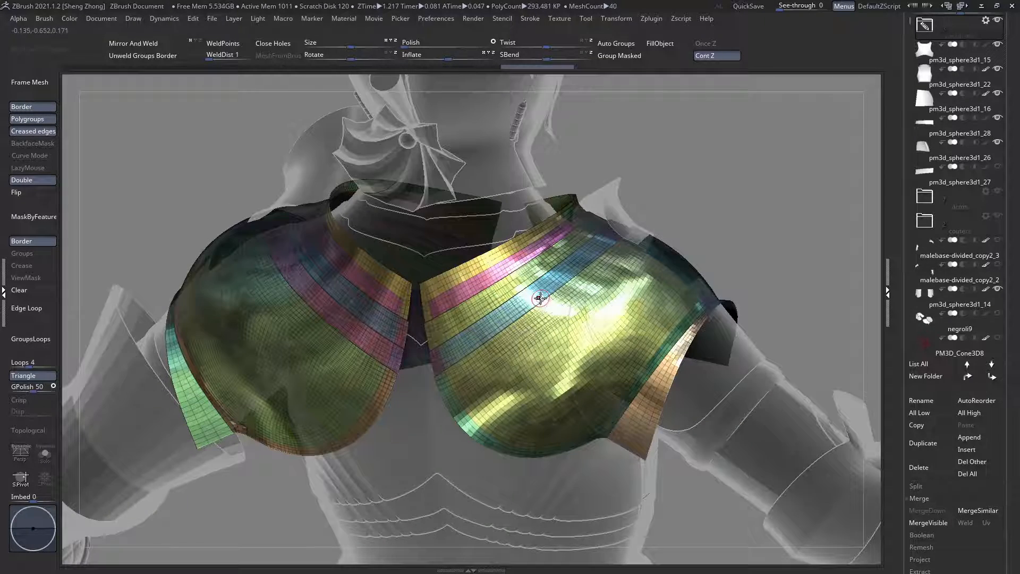
mouse_move(540, 299)
right_mouse_down()
mouse_move(590, 300)
mouse_move(546, 302)
right_mouse_up()
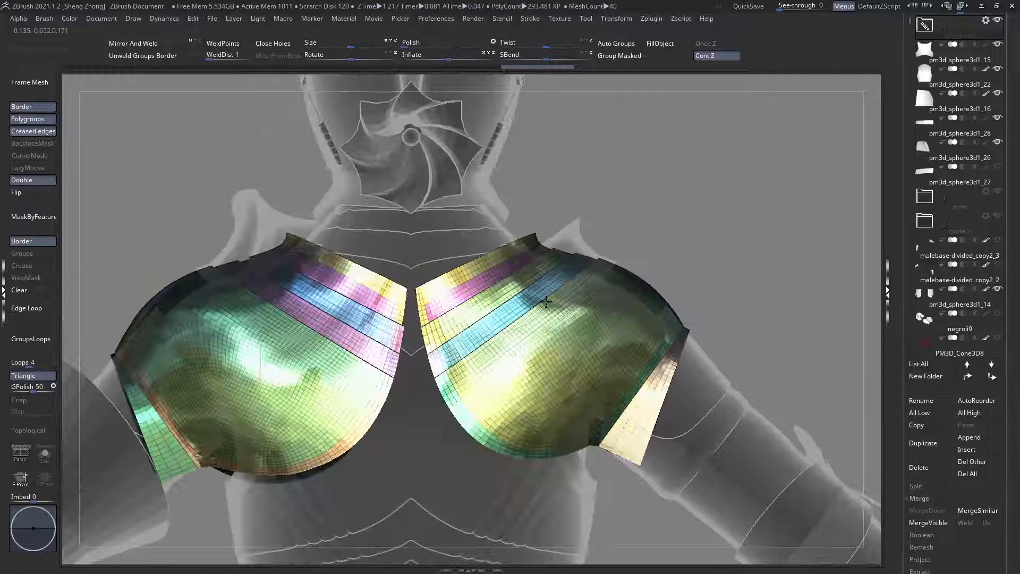
Step: Try to hide the large shoulder plates' polygroups while the armour is transparent, and restore the full shoulder subtool
right_click_drag(601, 335, 678, 281)
left_click(676, 288, "ctrl+shift")
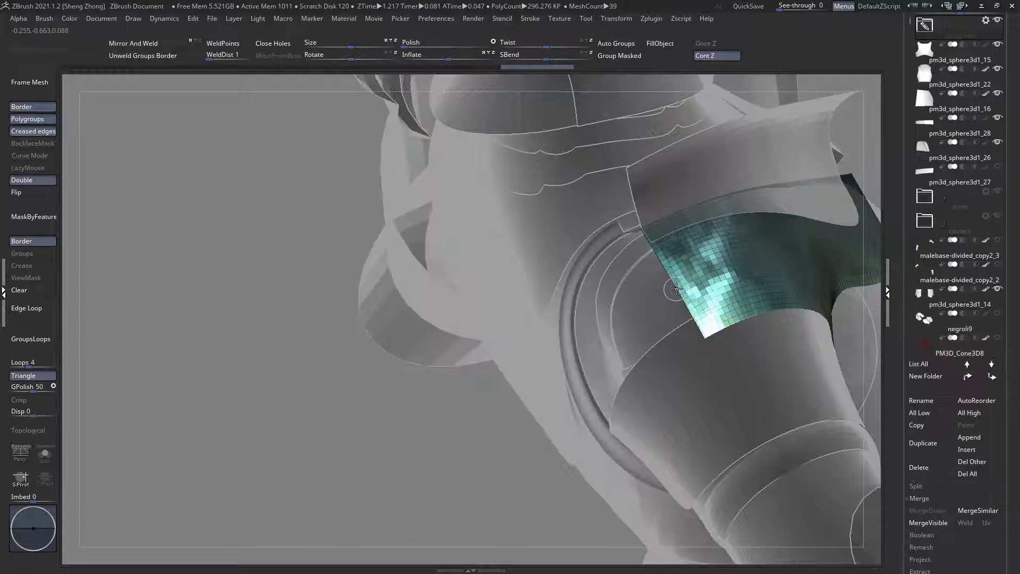
left_click(676, 288, "ctrl+shift")
left_click(607, 336, "ctrl+shift")
right_click_drag(603, 337, 563, 234, "ctrl")
left_click(470, 212, "ctrl+shift")
left_click(443, 157, "ctrl+shift")
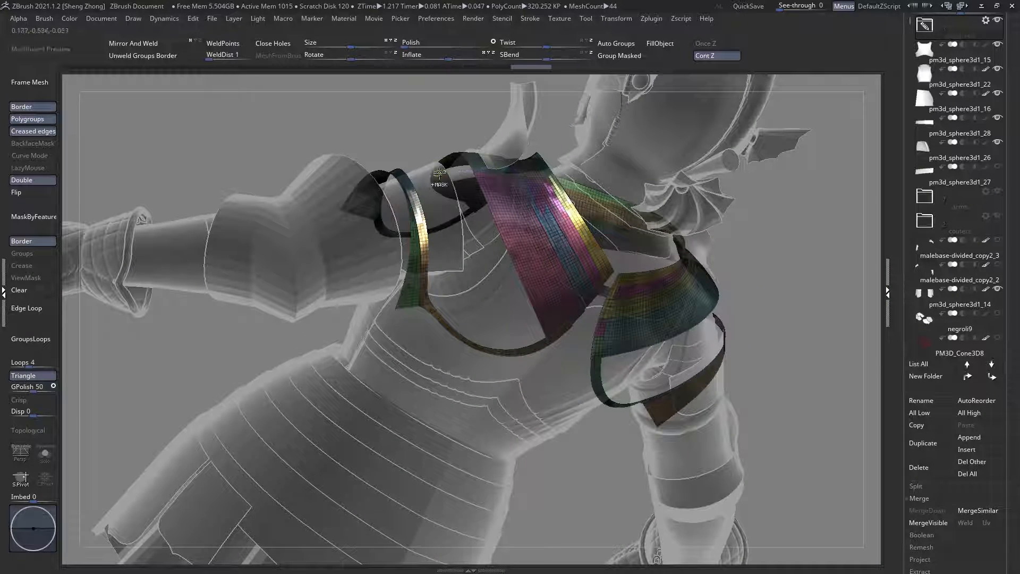
right_click_drag(443, 157, 223, 146)
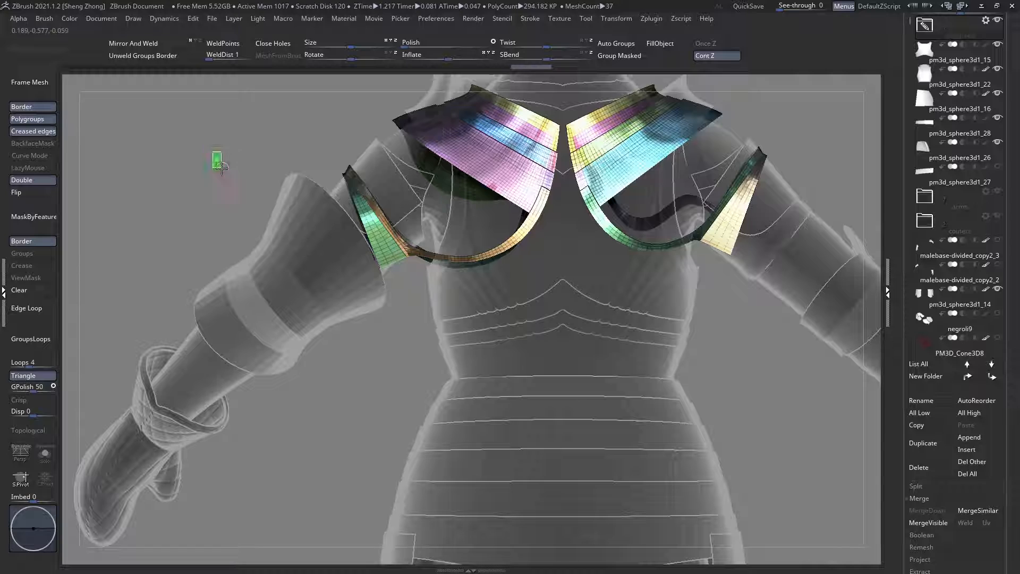
left_click_drag(221, 168, 223, 169, "ctrl+shift")
right_click_drag(562, 170, 524, 298, "alt")
left_click_drag(564, 389, 575, 404, "ctrl+shift")
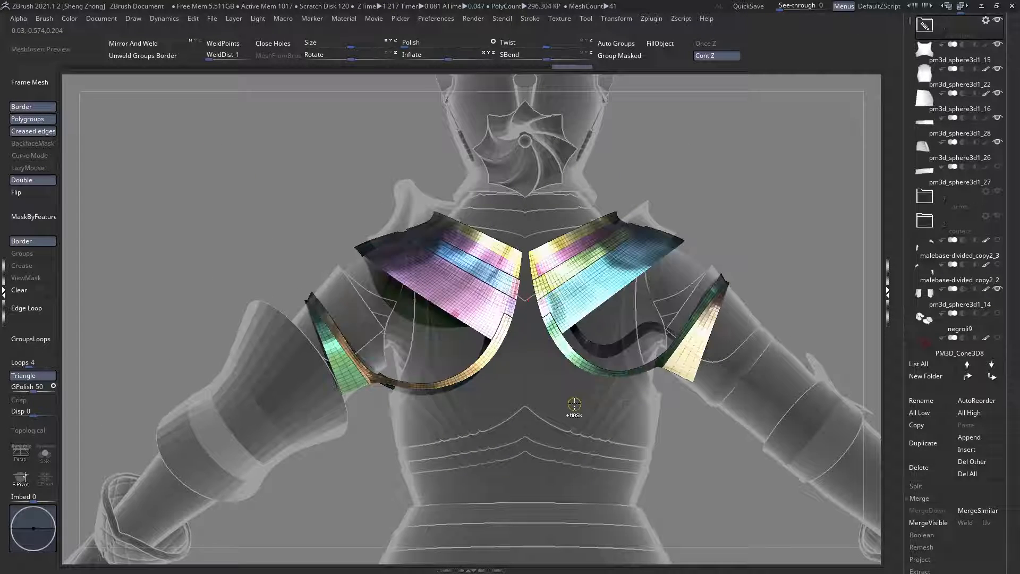
key("ctrl+z")
key("f")
left_click(561, 389, "ctrl+shift")
right_click_drag(563, 387, 530, 369)
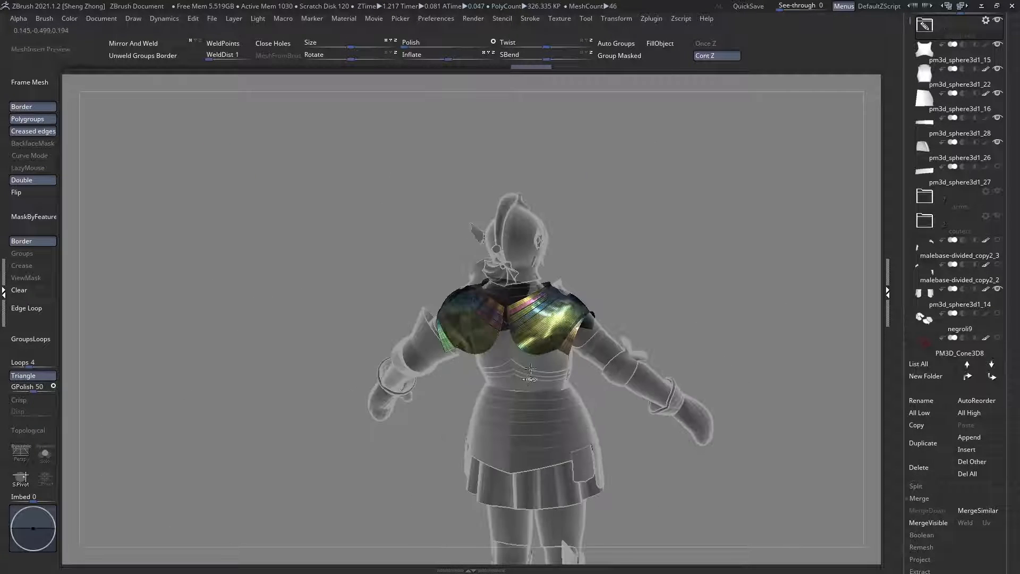
Step: Turn off transparency and hide the back polygroups of both large shoulder plates
key("ctrl+t")
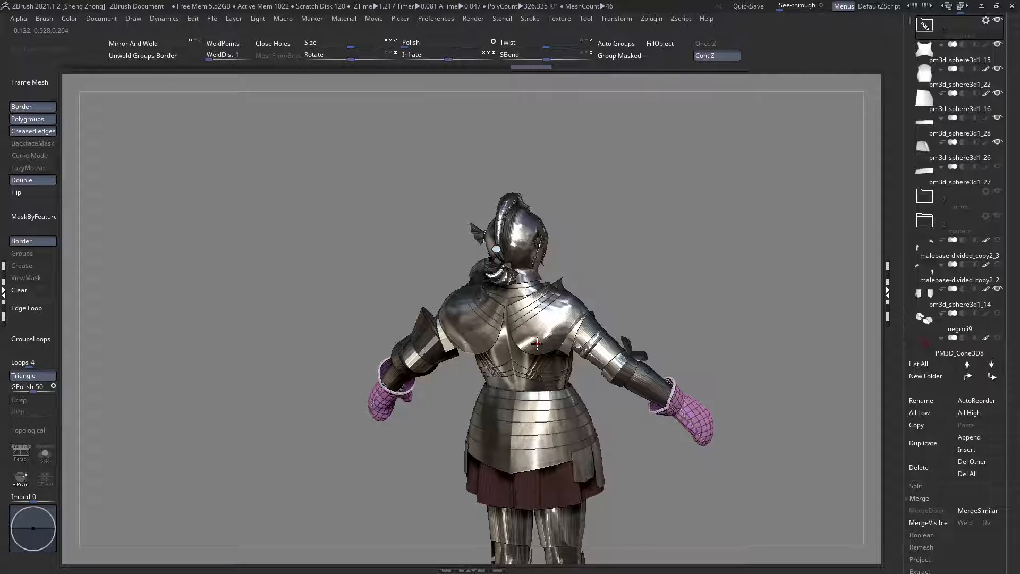
left_click(535, 345, "alt")
right_click_drag(535, 345, 519, 292, "ctrl")
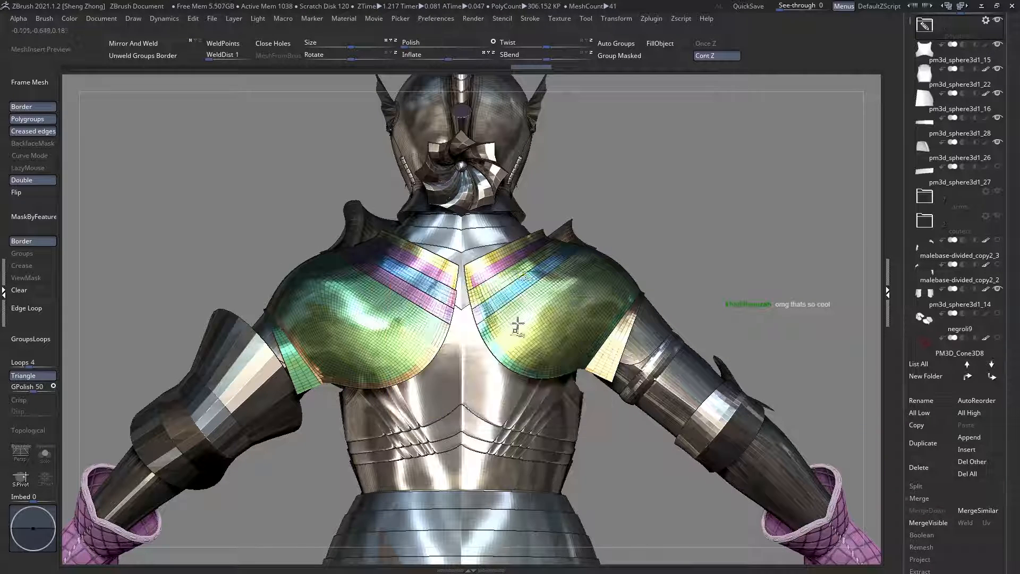
right_click_drag(521, 372, 518, 368, "ctrl")
left_click(523, 353, "ctrl+shift")
left_click(528, 348, "ctrl+shift")
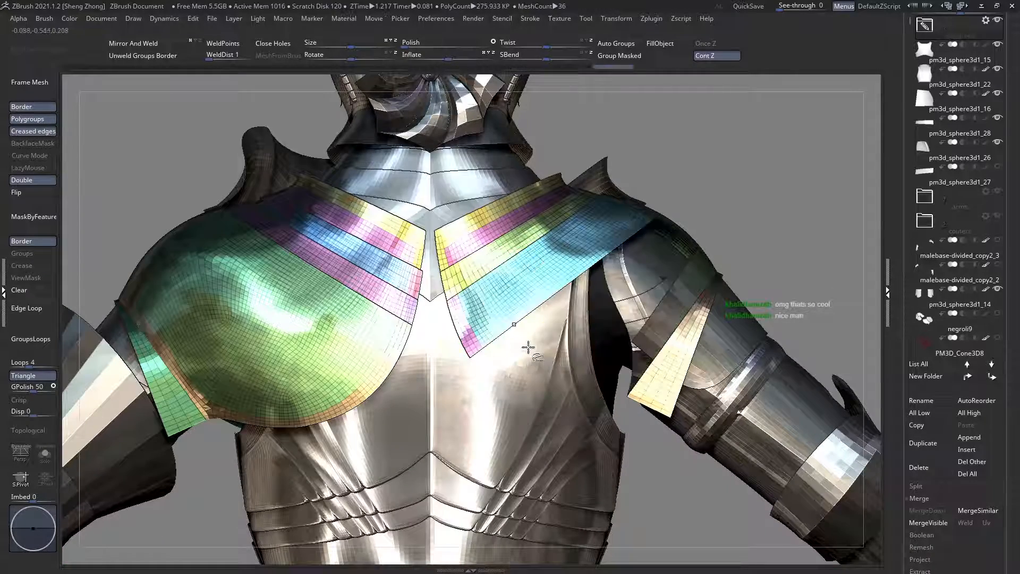
left_click(346, 405, "ctrl+shift")
left_click(368, 349, "ctrl+shift")
mouse_move(379, 329)
right_mouse_down("ctrl")
mouse_move(402, 313)
mouse_move(377, 314)
right_mouse_up("ctrl")
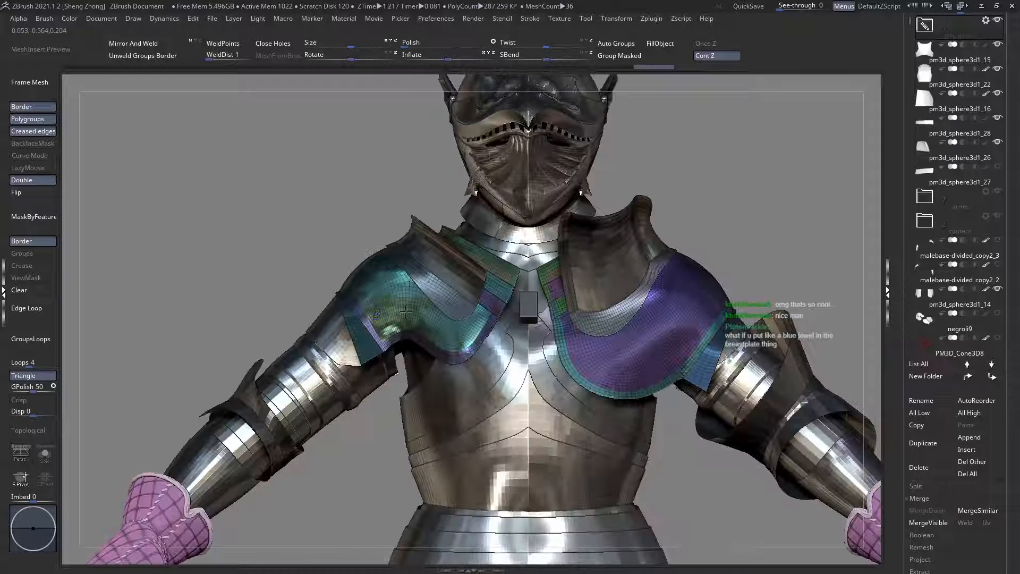
Step: Hide the front polygroups and rim of the large shoulder plates, and invert the visibility so only those large plates remain
left_click(416, 334, "ctrl+shift")
left_click(419, 336, "ctrl+shift")
left_click(627, 376, "ctrl+shift")
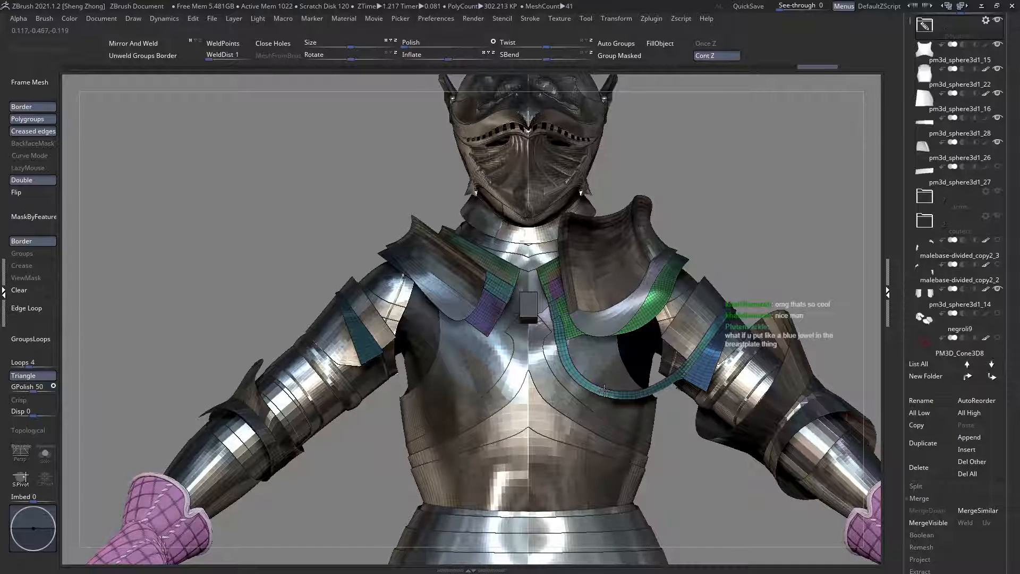
left_click(616, 395, "ctrl+shift")
right_click_drag(593, 388, 375, 346, "ctrl")
left_click(241, 446, "ctrl+shift")
Step: Show the armour transparent again and slice diagonally across the back of the large right shoulder plate, from its outer top toward the inner lower edge
key("space")
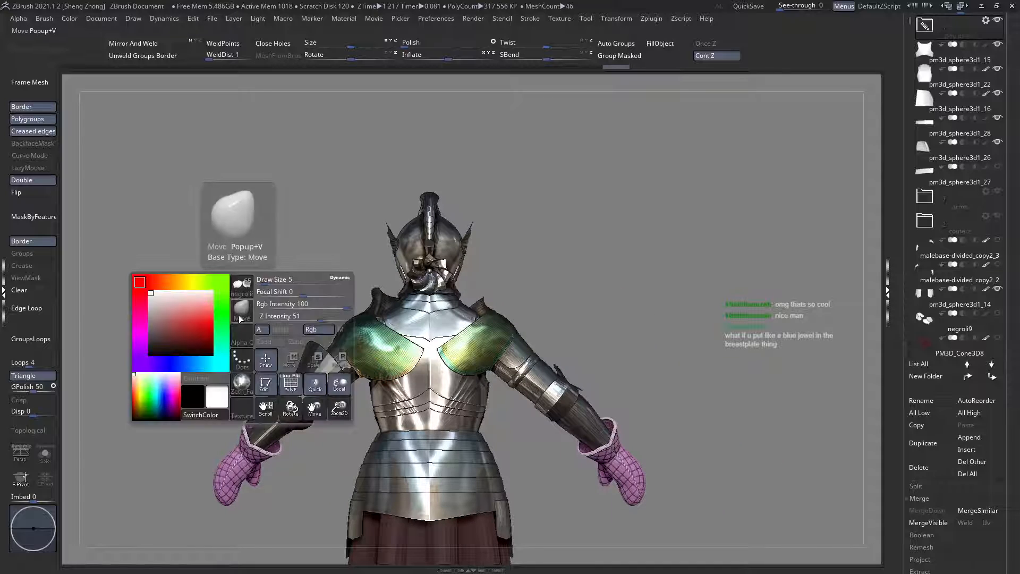
key("b")
key("s")
key("t")
key("shift+f")
right_click_drag(497, 375, 480, 437, "ctrl")
key("shift+f")
right_click_drag(431, 346, 441, 387, "ctrl")
right_click_drag(473, 344, 524, 347, "alt")
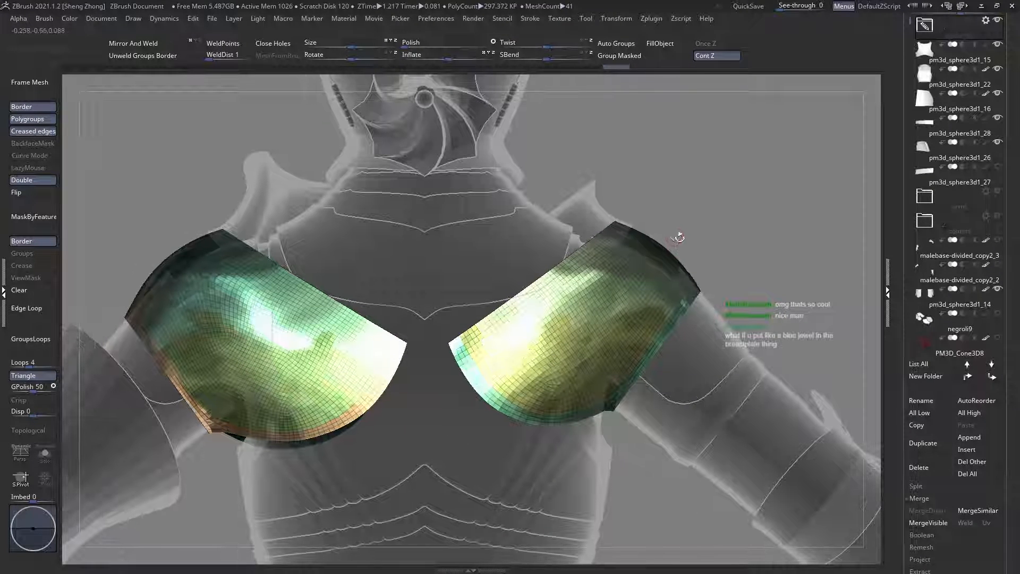
mouse_move(643, 223)
left_mouse_down("ctrl+shift")
mouse_move(446, 404)
mouse_move(466, 438)
mouse_move(486, 432)
left_mouse_up("ctrl+shift")
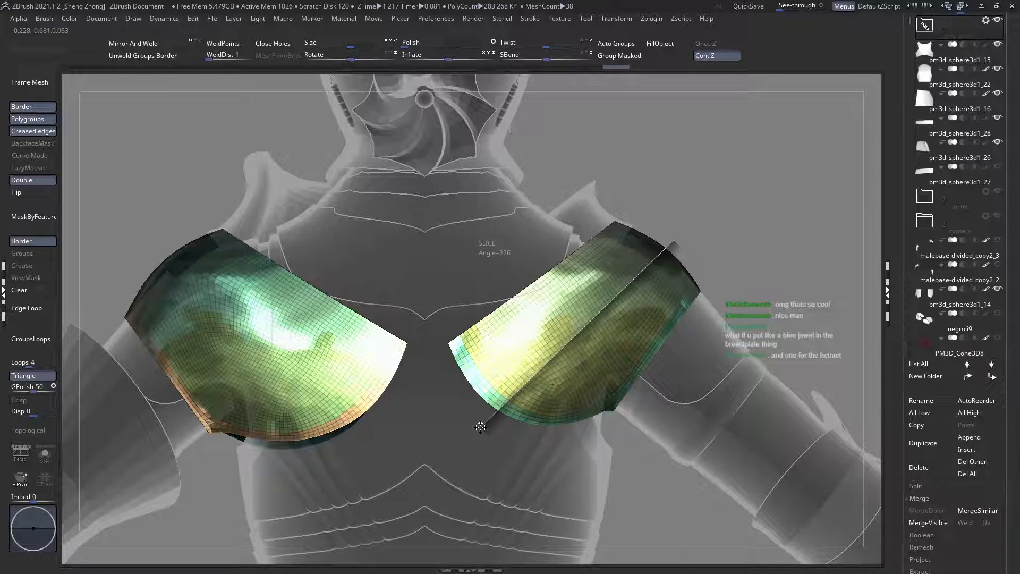
left_click_drag(492, 422, 578, 333, "ctrl+shift")
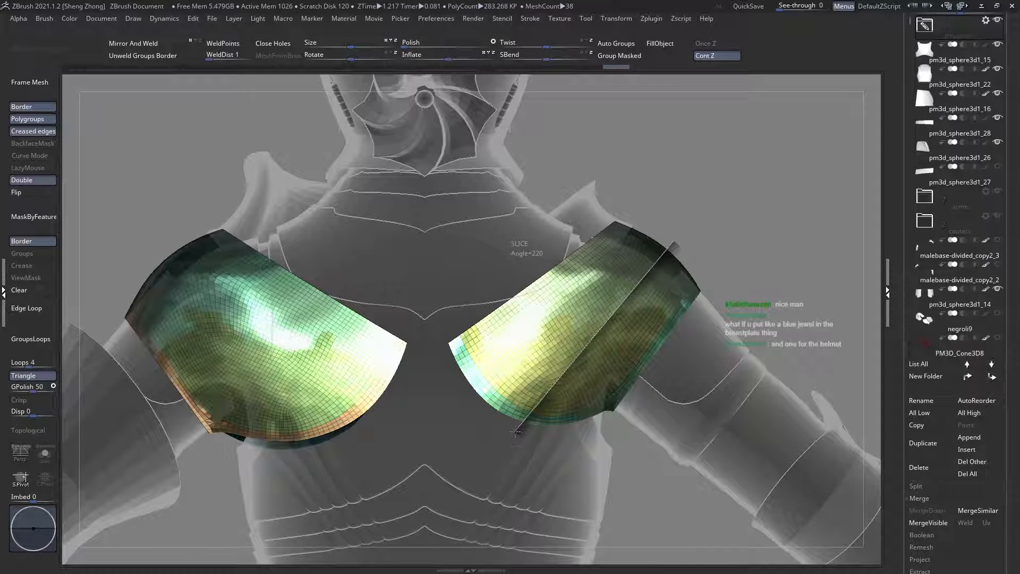
left_click_drag(515, 431, 511, 409, "ctrl+shift")
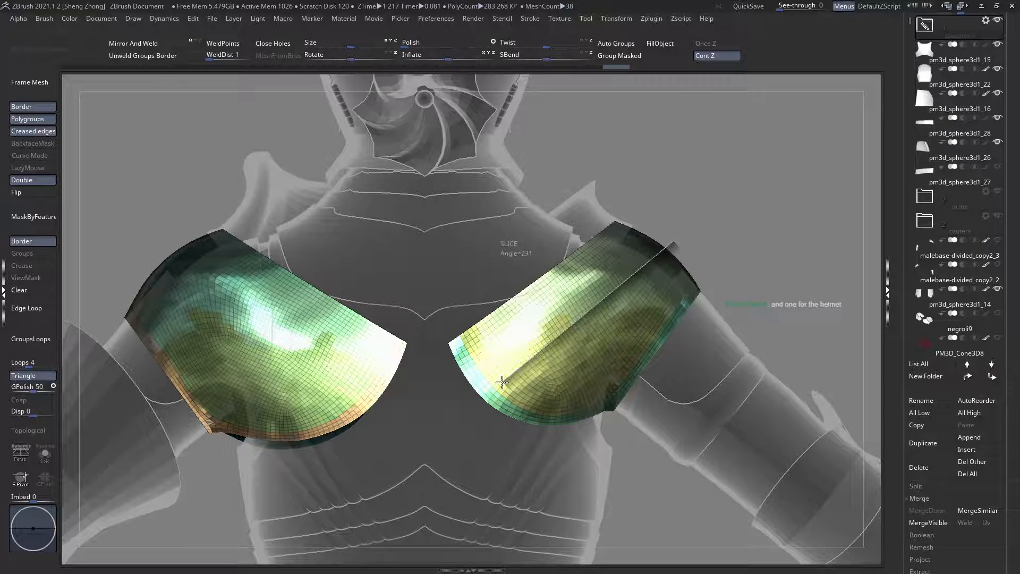
left_click_drag(500, 381, 455, 389, "ctrl+shift")
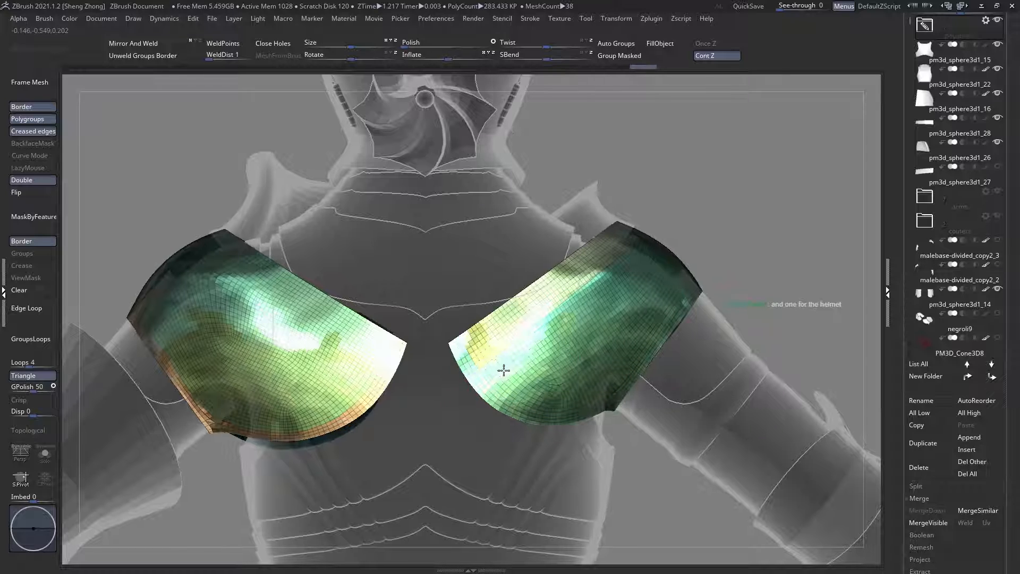
Step: Slice the front of the large right shoulder plate diagonally from the top of the shoulder toward the chest
right_click_drag(503, 369, 460, 368)
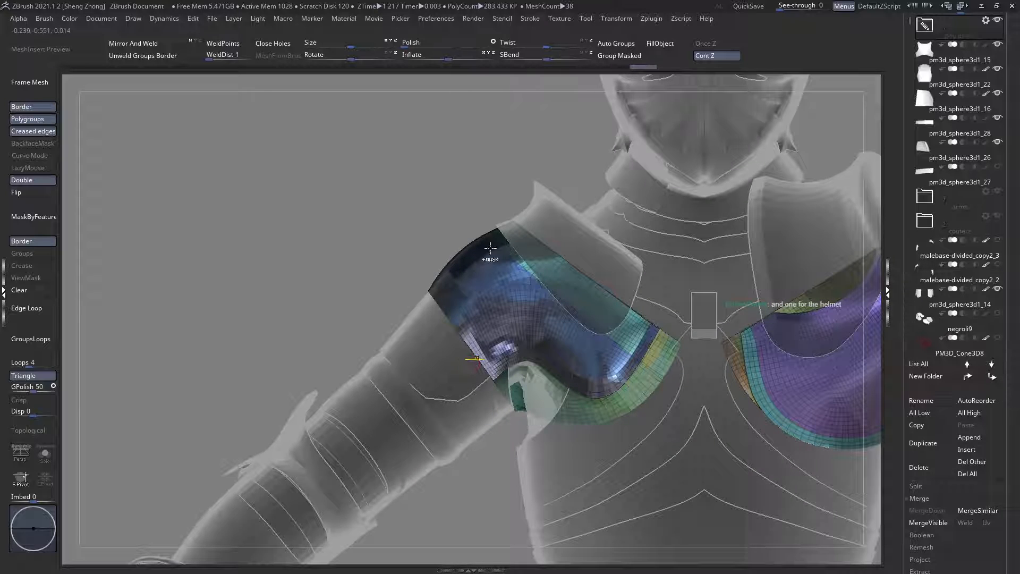
left_click_drag(491, 230, 661, 424, "ctrl+shift")
right_click_drag(629, 419, 646, 396)
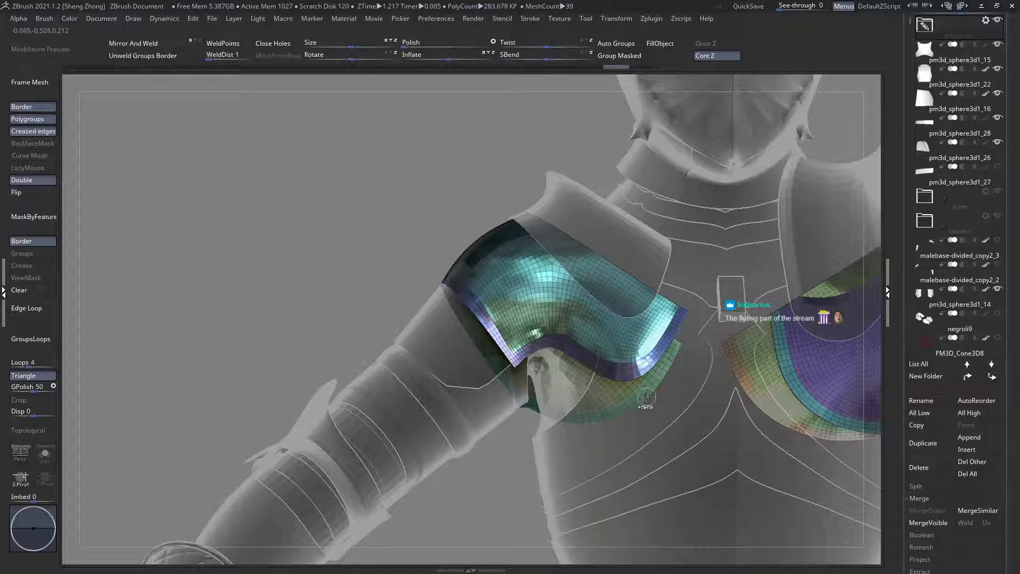
Step: Try to slice the front of the large right shoulder plate diagonally from the top of the shoulder toward the chest again
left_click_drag(494, 215, 492, 217)
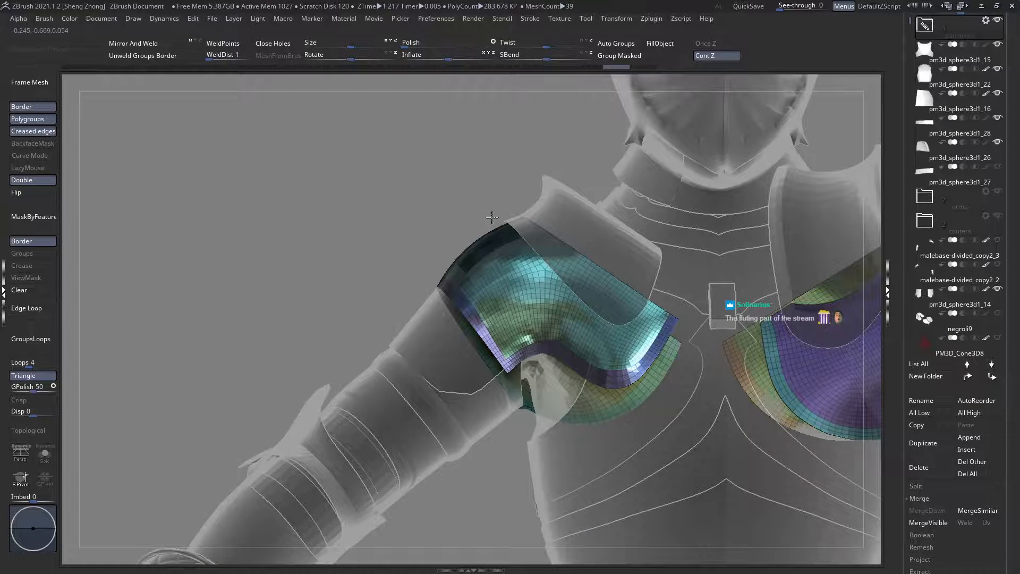
left_click_drag(667, 388, 686, 421, "ctrl+shift")
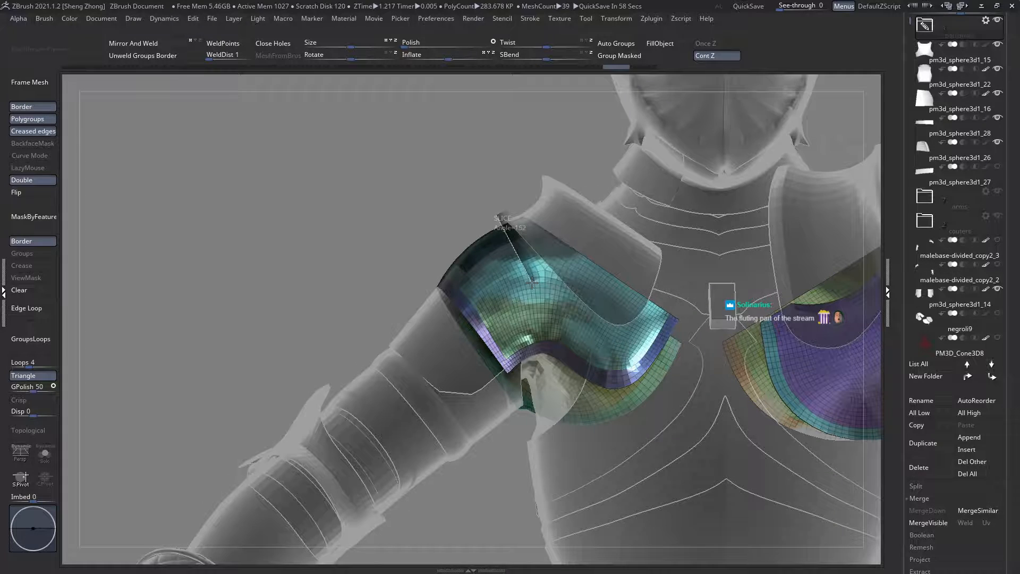
left_click_drag(497, 251, 571, 302, "ctrl+shift")
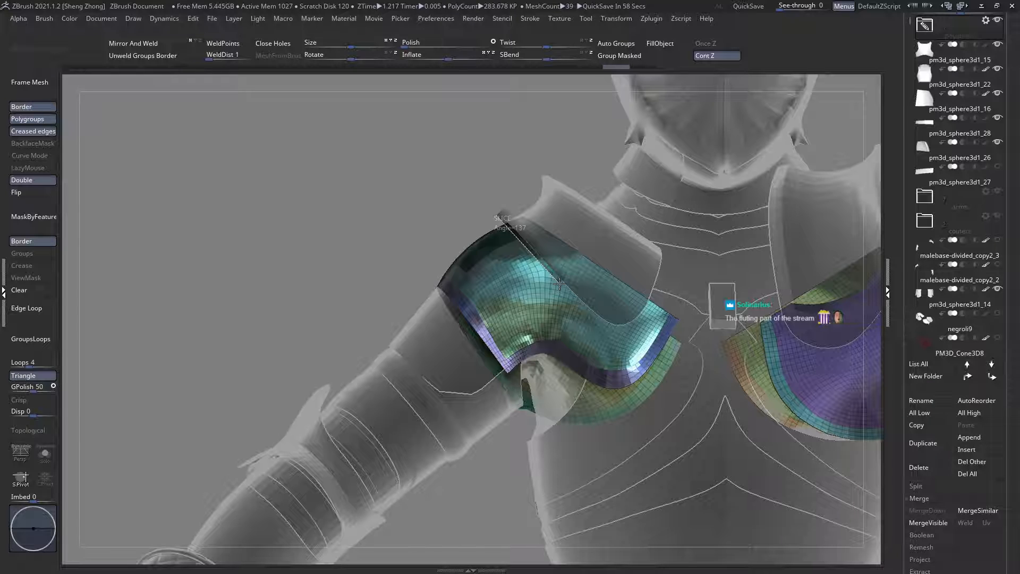
left_click_drag(559, 284, 560, 284, "ctrl+shift")
mouse_move(518, 276)
right_mouse_down()
mouse_move(613, 267)
mouse_move(517, 289)
right_mouse_up()
key("ctrl+z")
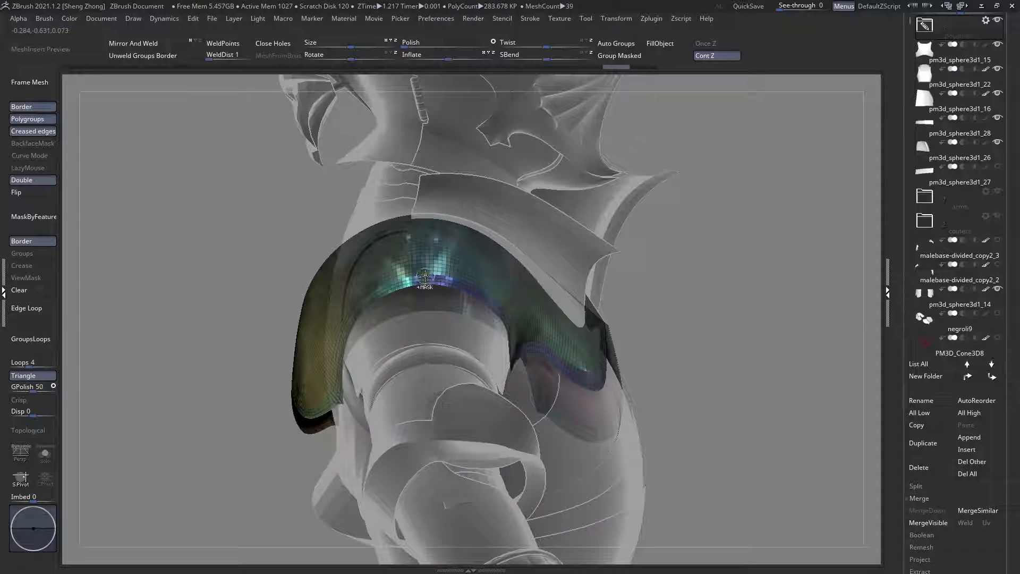
Step: Hide the front polygroups of the large right shoulder plate so only its back section remains
right_click_drag(425, 276, 444, 299, "ctrl")
left_click(445, 284, "ctrl+shift")
left_click(443, 265, "ctrl+shift")
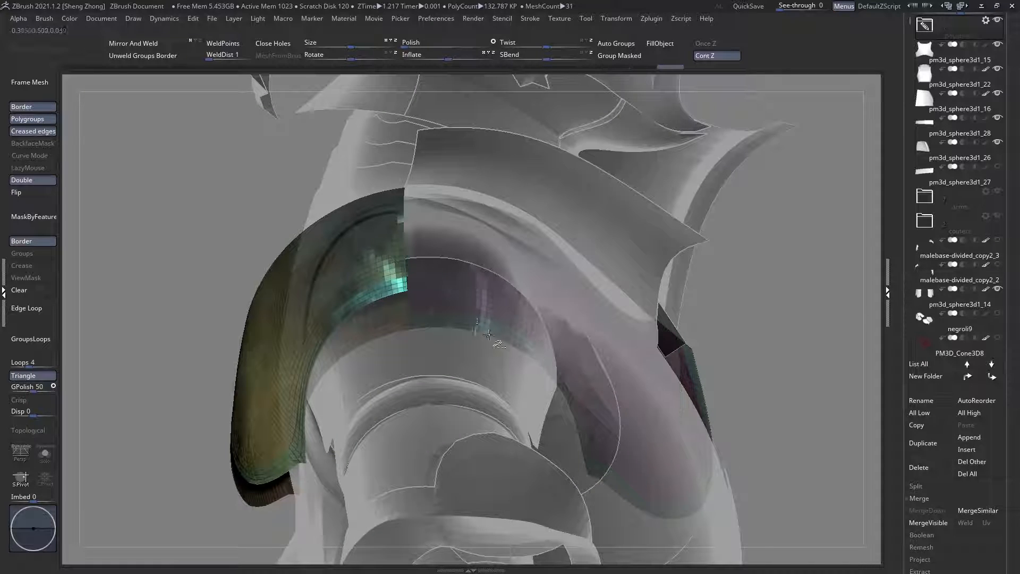
left_click(489, 335, "ctrl+shift")
mouse_move(539, 274)
right_mouse_down()
mouse_move(435, 266)
mouse_move(521, 275)
right_mouse_up()
right_click_drag(494, 282, 533, 274, "ctrl")
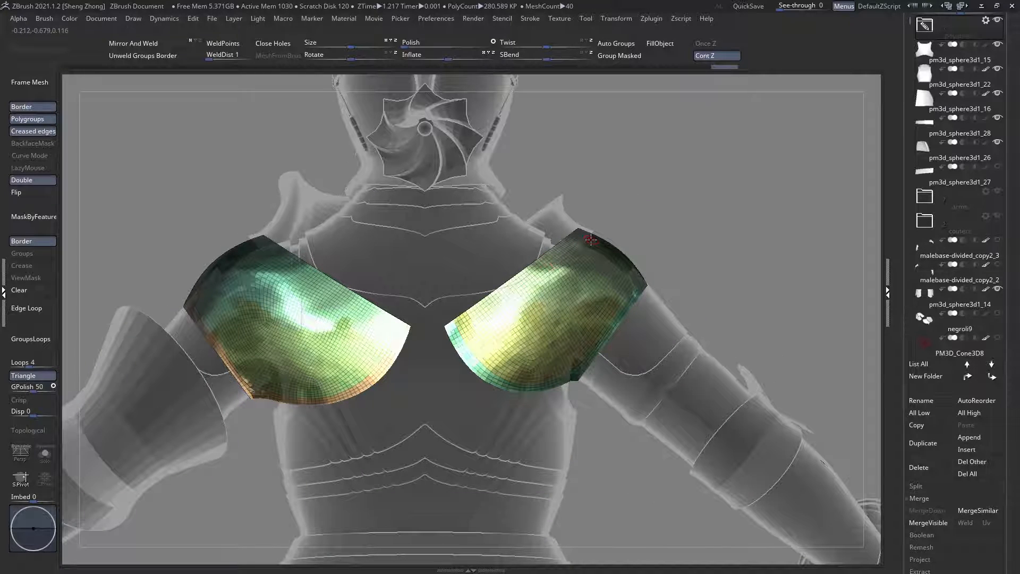
Step: Slice a long strip along the upper edge of the right shoulder plate's back, from the outer top to the inner edge
right_click_drag(504, 324, 665, 206, "ctrl")
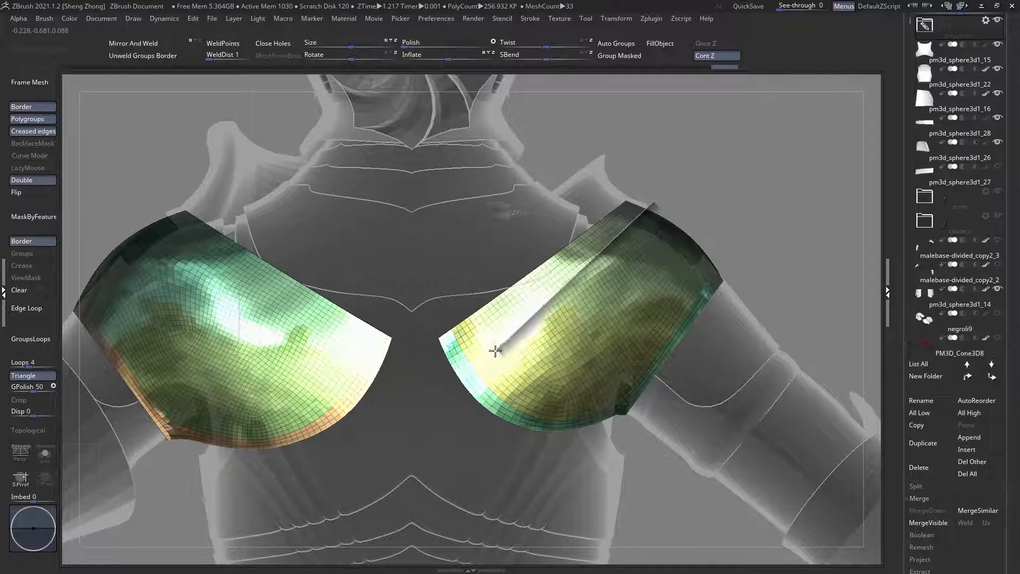
left_click_drag(452, 379, 451, 384, "ctrl+shift")
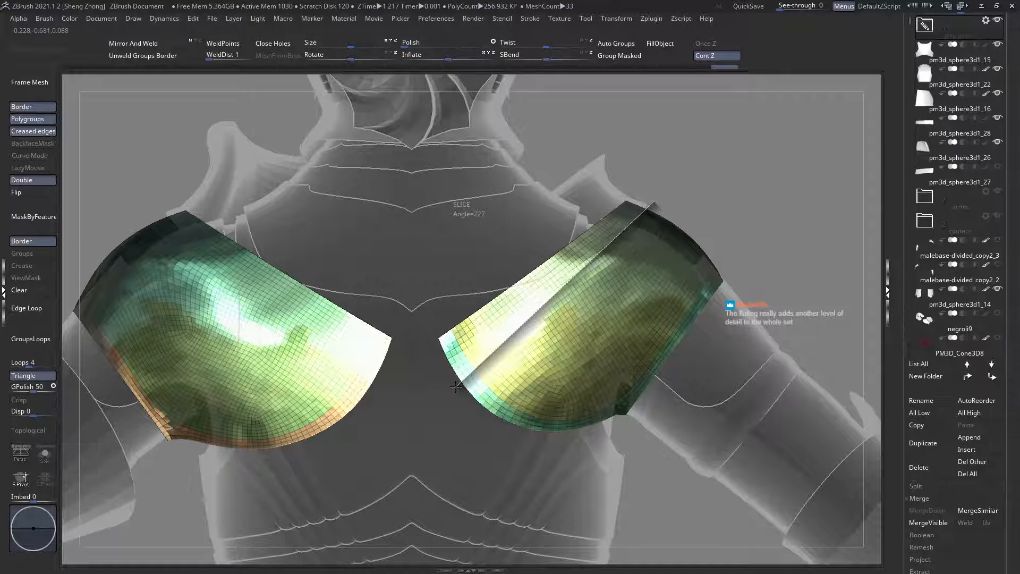
left_click_drag(455, 386, 444, 367, "ctrl+shift")
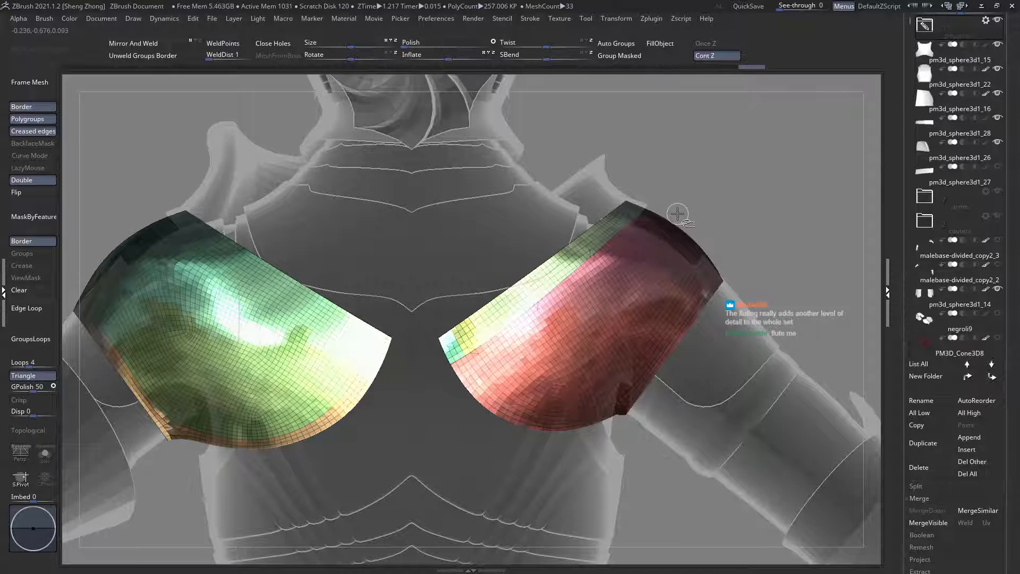
left_click_drag(711, 232, 599, 367, "ctrl+shift")
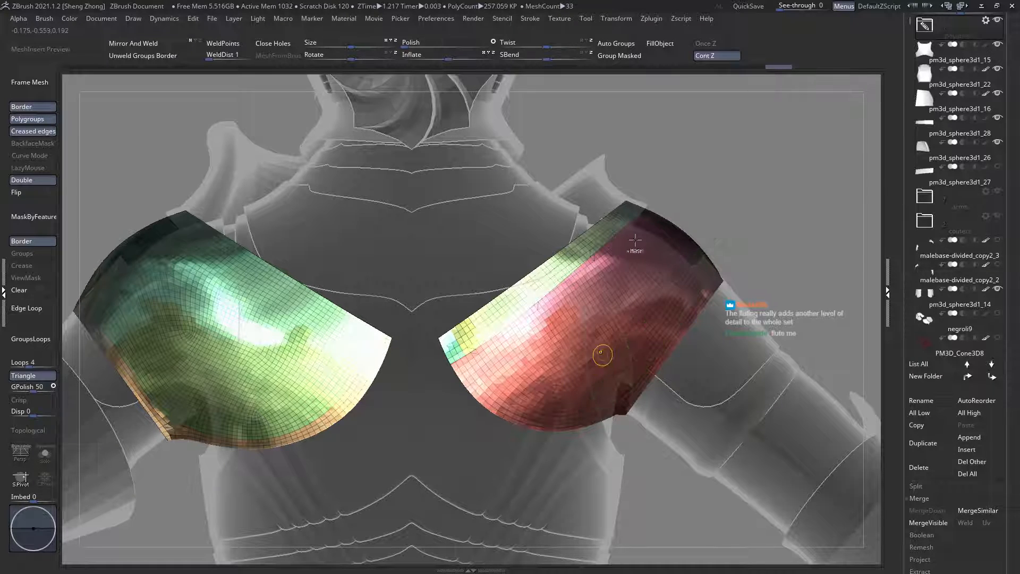
left_click_drag(667, 209, 443, 372, "ctrl+shift")
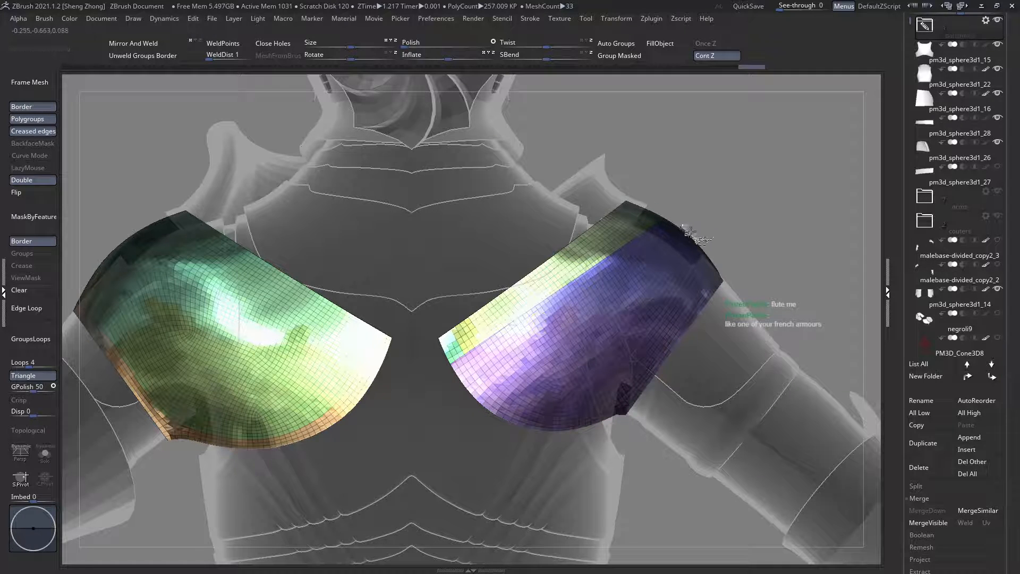
Step: Try slicing a narrow band along the outer arm edge of the right plate's back and another cut through its middle
left_click_drag(690, 234, 578, 443, "ctrl+shift")
right_click_drag(590, 375, 594, 386, "ctrl")
key("ctrl+z")
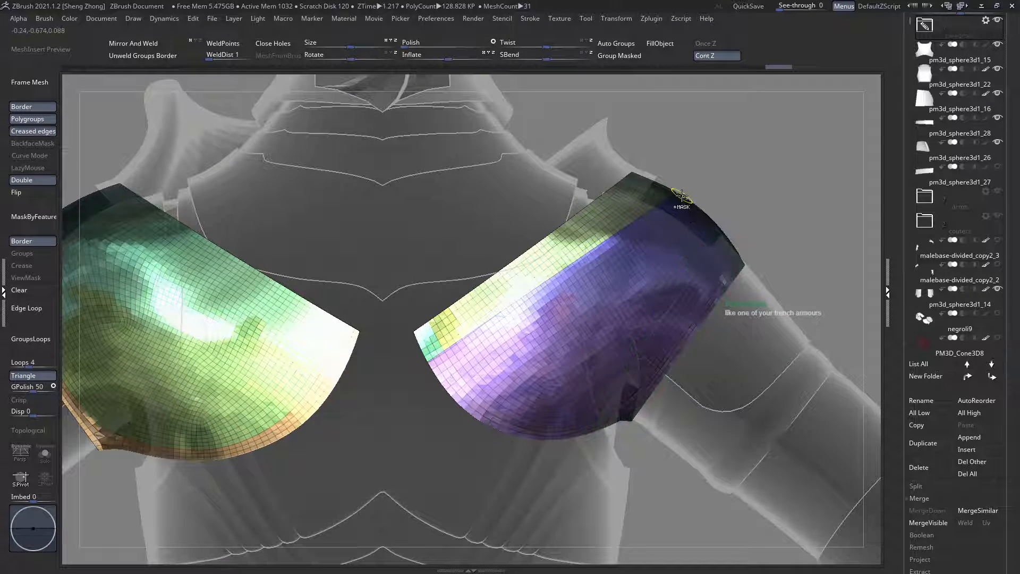
key("ctrl+shift+z")
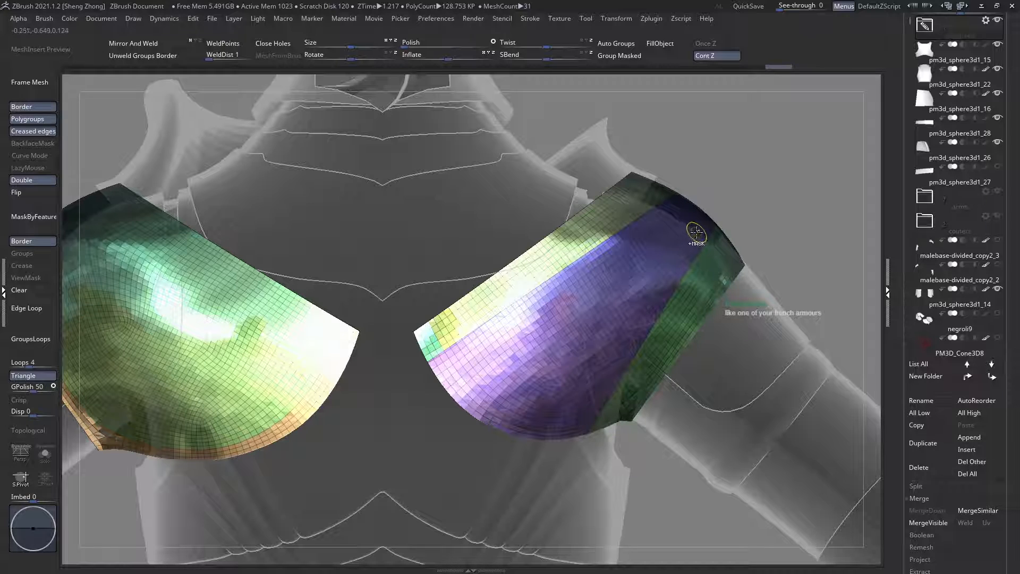
mouse_move(704, 203)
left_mouse_down("ctrl+shift")
mouse_move(545, 379)
mouse_move(462, 451)
left_mouse_up("ctrl+shift")
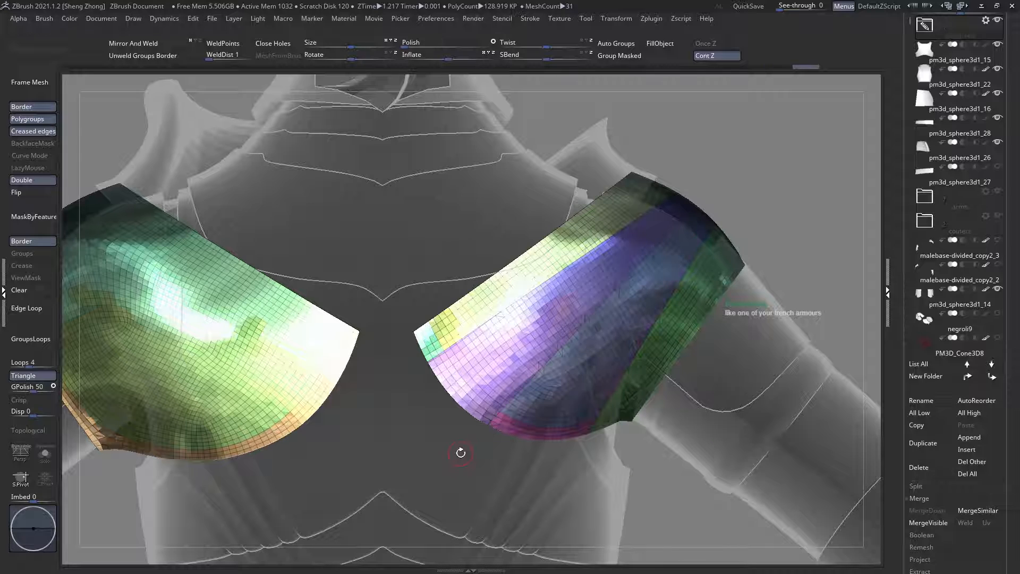
left_click_drag(722, 219, 616, 322, "ctrl+shift")
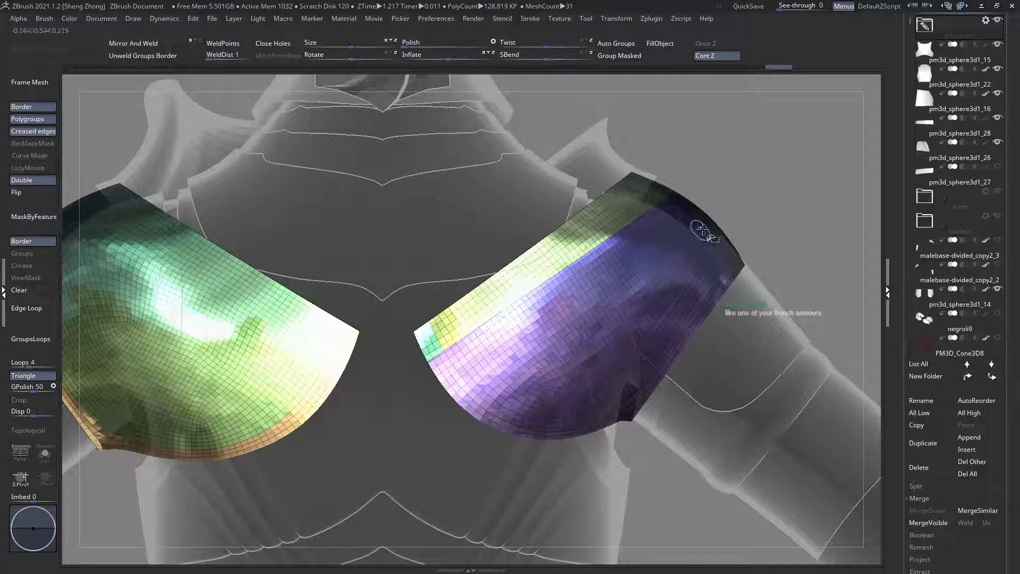
Step: Try separating the outer part of the right plate's back with a curved slice from the outer top to the lower edge
mouse_move(722, 222)
left_mouse_down("ctrl+shift")
mouse_move(618, 295)
mouse_move(570, 356)
mouse_move(614, 323)
mouse_move(574, 380)
mouse_move(563, 481)
mouse_move(580, 447)
mouse_move(569, 460)
left_mouse_up("ctrl+shift")
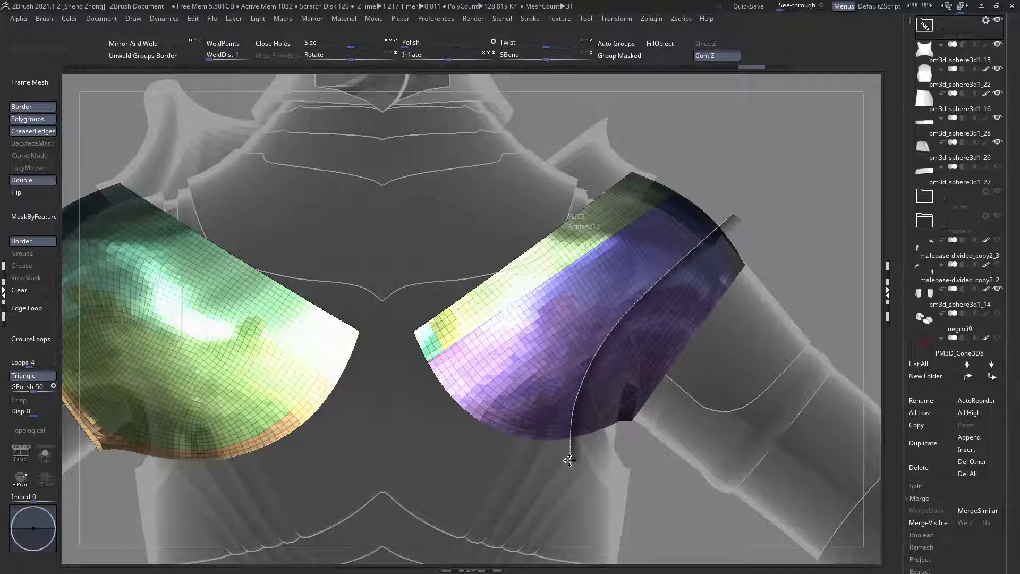
left_click_drag(569, 460, 570, 460, "ctrl+shift")
key("ctrl+z")
mouse_move(723, 221)
left_mouse_down("ctrl+shift")
mouse_move(644, 330)
mouse_move(606, 356)
mouse_move(602, 346)
mouse_move(577, 405)
left_mouse_up("ctrl+shift")
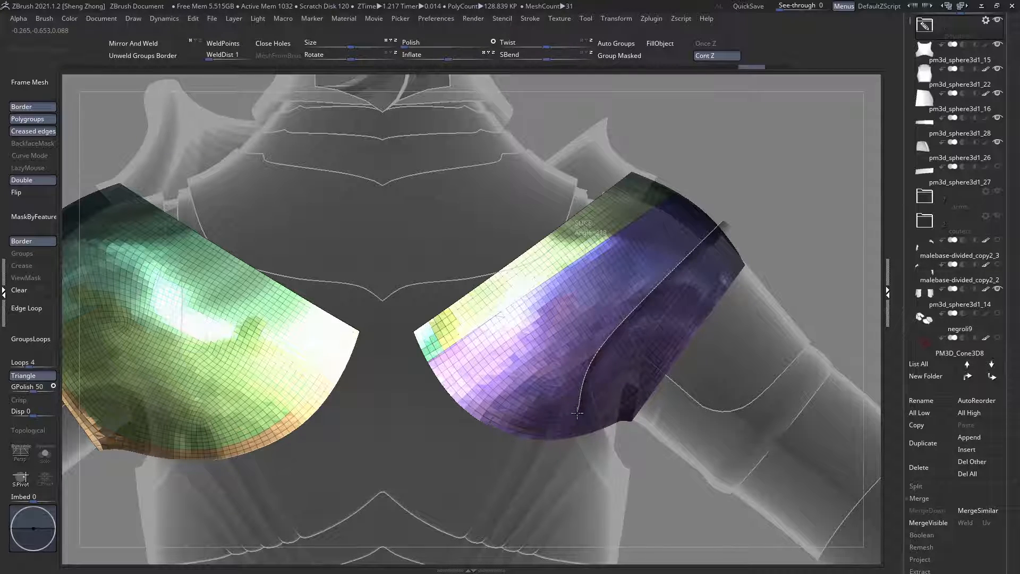
left_click_drag(581, 456, 583, 492, "ctrl+shift")
key("ctrl+z")
Step: Slice the rest of the right plate's back into five bands with four curved cuts fanning from the outer top to the lower edge
mouse_move(720, 220)
left_mouse_down("ctrl+shift")
mouse_move(596, 371)
mouse_move(581, 433)
mouse_move(589, 487)
left_mouse_up("ctrl+shift")
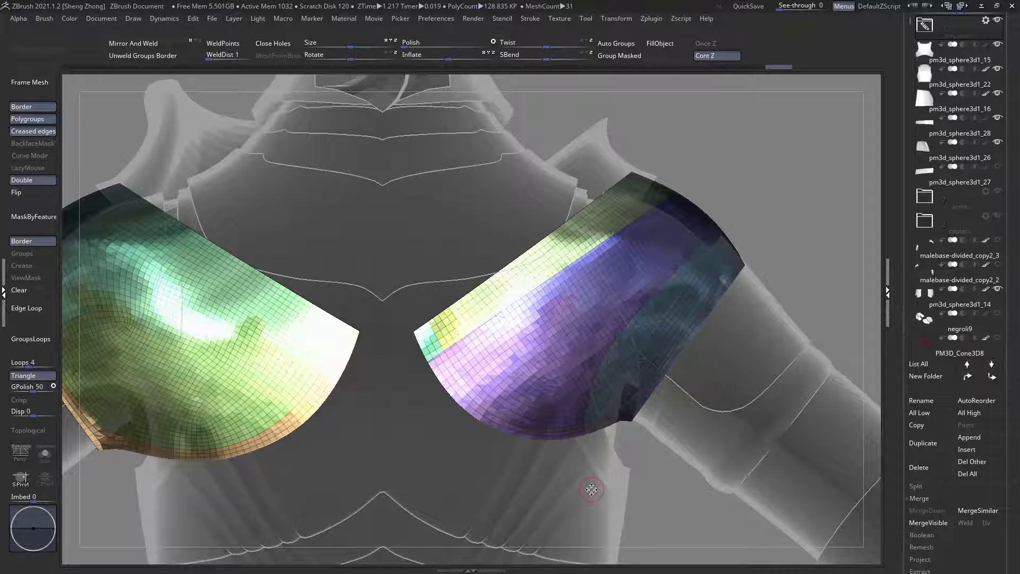
left_click_drag(706, 227, 485, 431, "ctrl+shift")
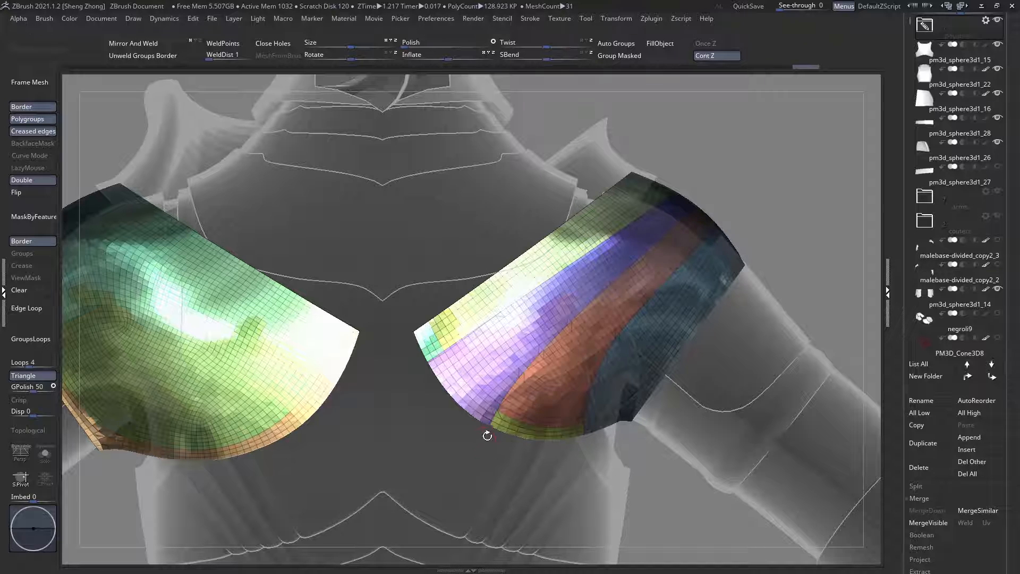
right_click_drag(531, 387, 525, 417, "alt")
right_click_drag(568, 316, 631, 276, "ctrl")
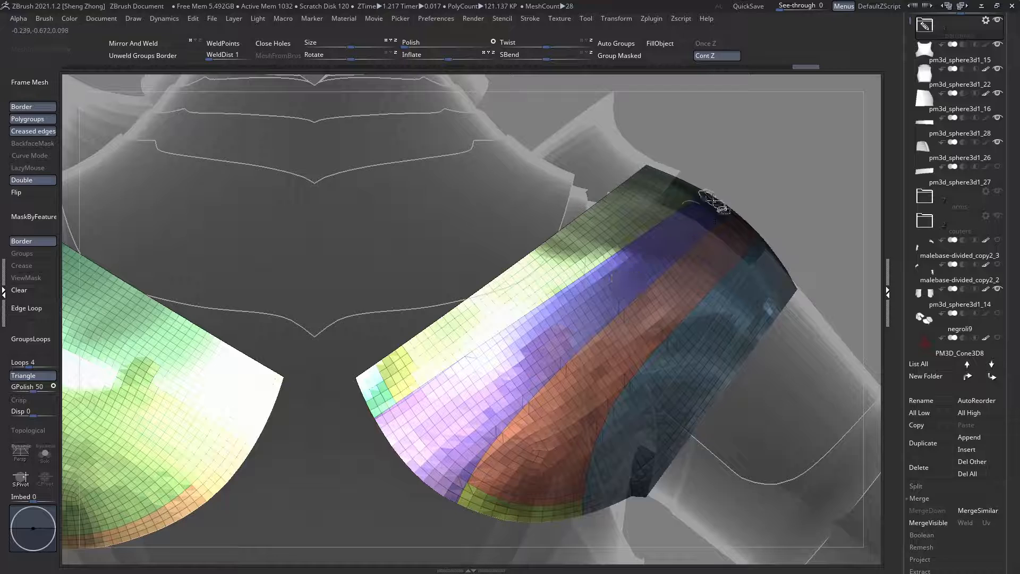
left_click_drag(713, 200, 573, 317, "ctrl+shift")
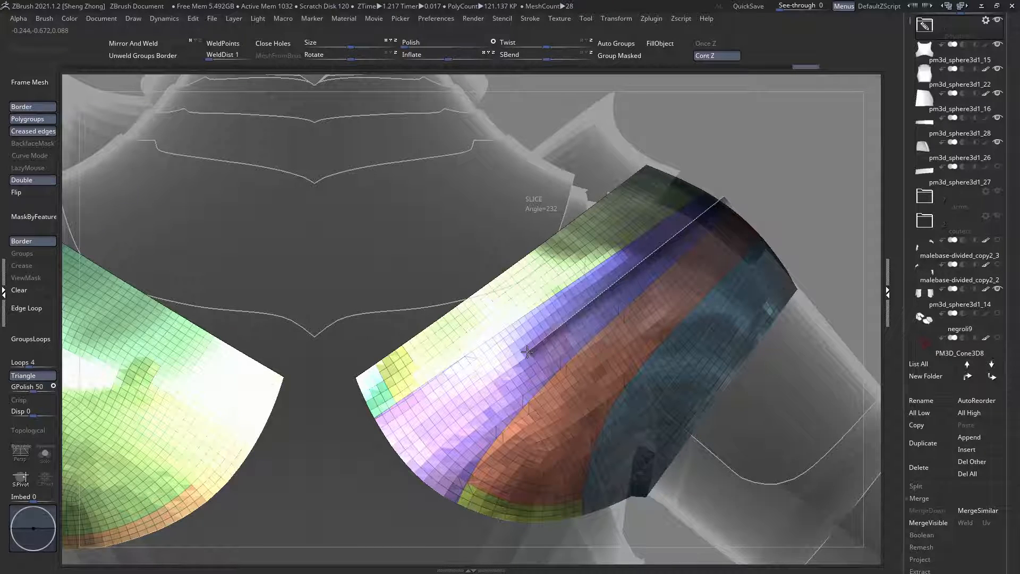
left_click_drag(526, 351, 402, 473, "ctrl+shift")
right_click_drag(500, 419, 487, 353, "alt")
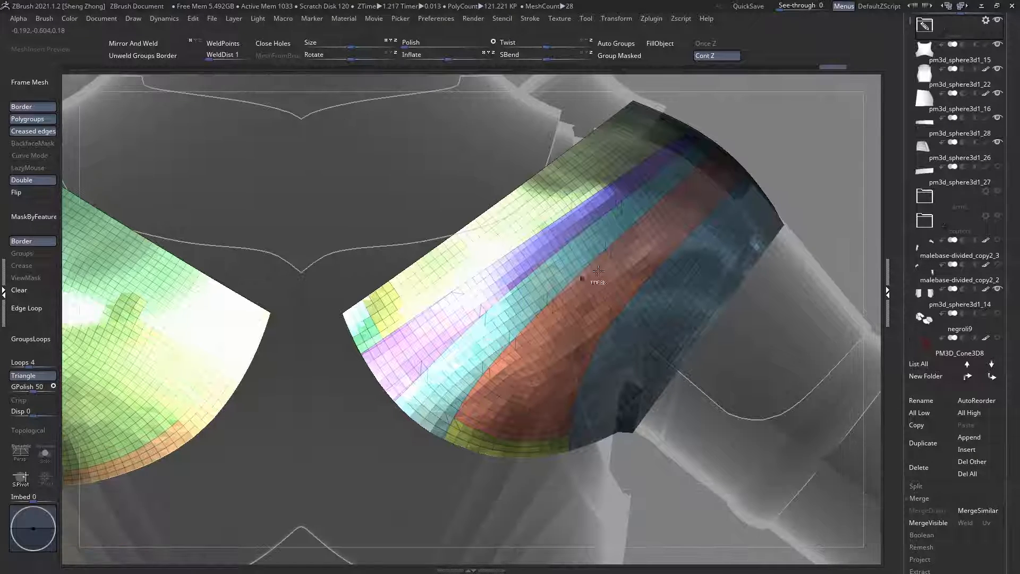
mouse_move(739, 156)
left_mouse_down("ctrl+shift")
mouse_move(568, 325)
mouse_move(498, 466)
left_mouse_up("ctrl+shift")
right_click_drag(539, 435, 428, 228, "ctrl")
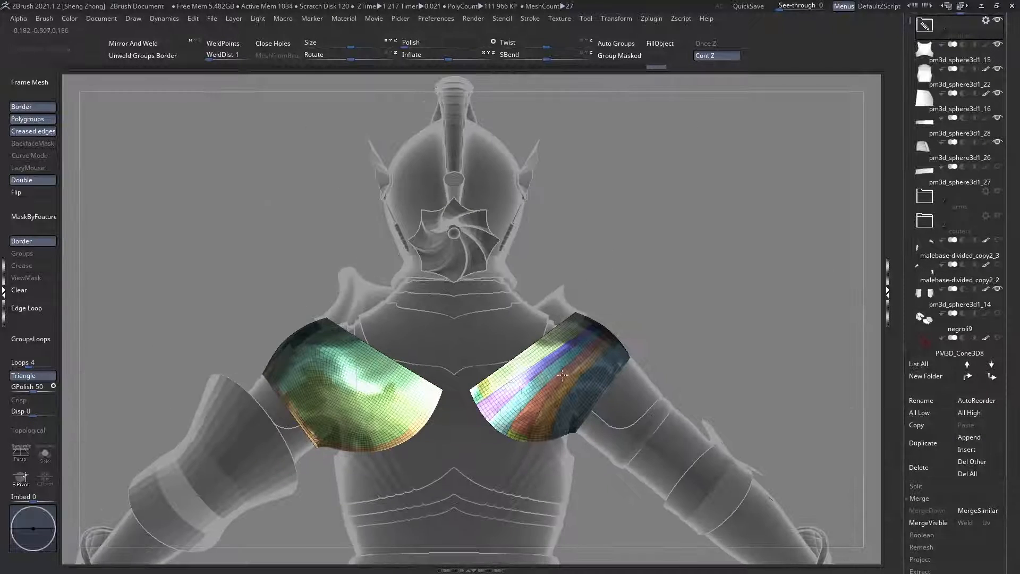
Step: Slice a matching strip along the upper edge of the left shoulder plate's back, from the outer top to the inner edge
right_click_drag(632, 340, 603, 374)
right_click_drag(451, 385, 499, 353, "alt")
right_click_drag(498, 353, 498, 357, "ctrl")
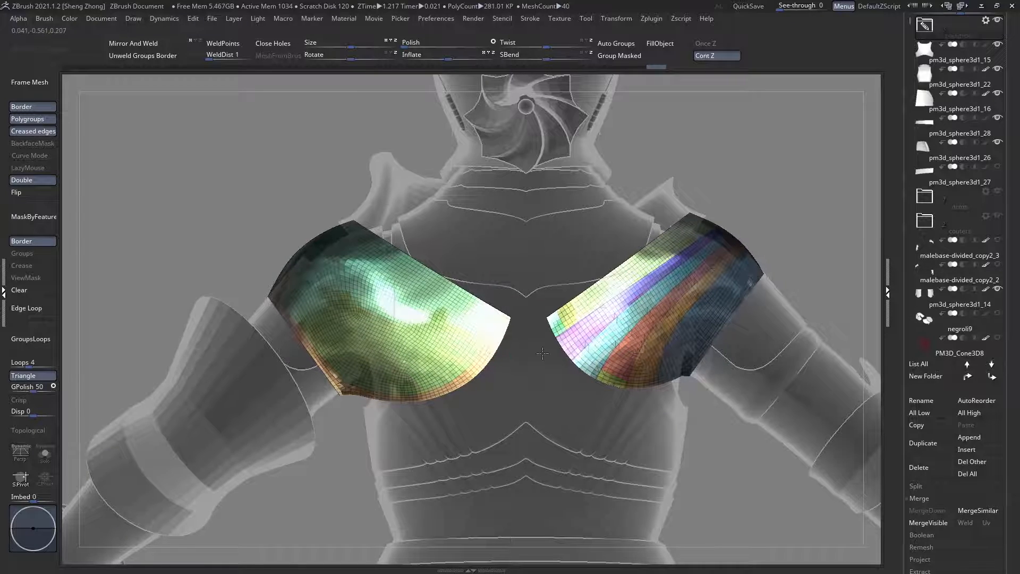
right_click_drag(431, 342, 552, 348, "alt")
right_click_drag(551, 348, 528, 350, "alt")
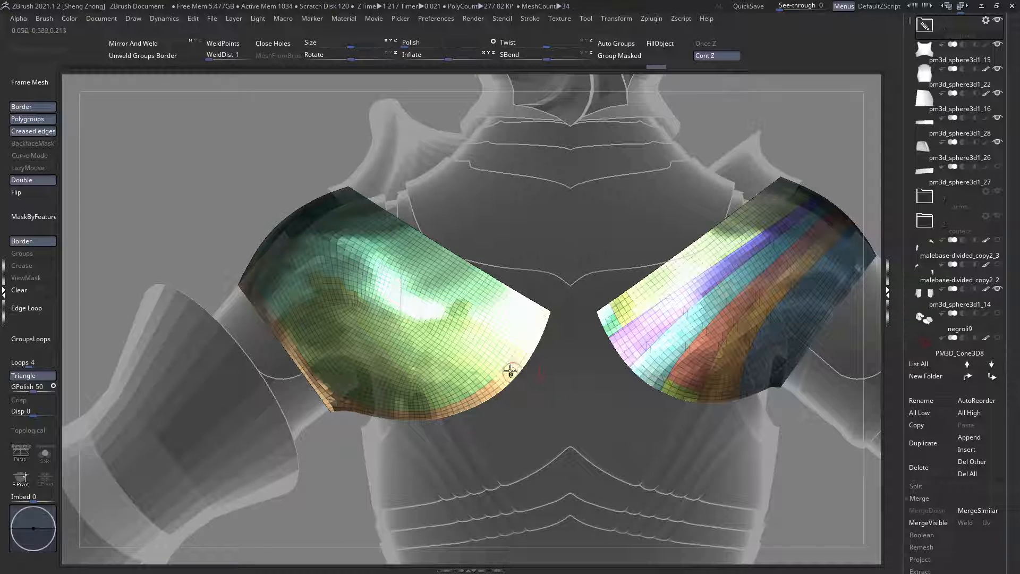
right_click_drag(540, 331, 433, 371, "alt")
mouse_move(278, 171)
left_mouse_down("ctrl+shift")
mouse_move(450, 336)
mouse_move(484, 327)
left_mouse_up("ctrl+shift")
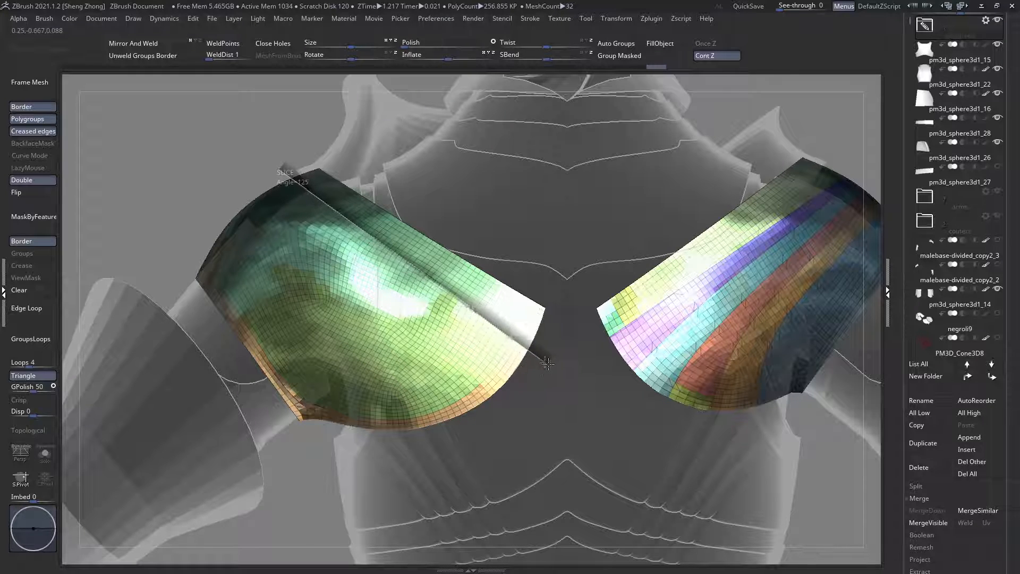
left_click_drag(533, 360, 544, 341, "ctrl+shift")
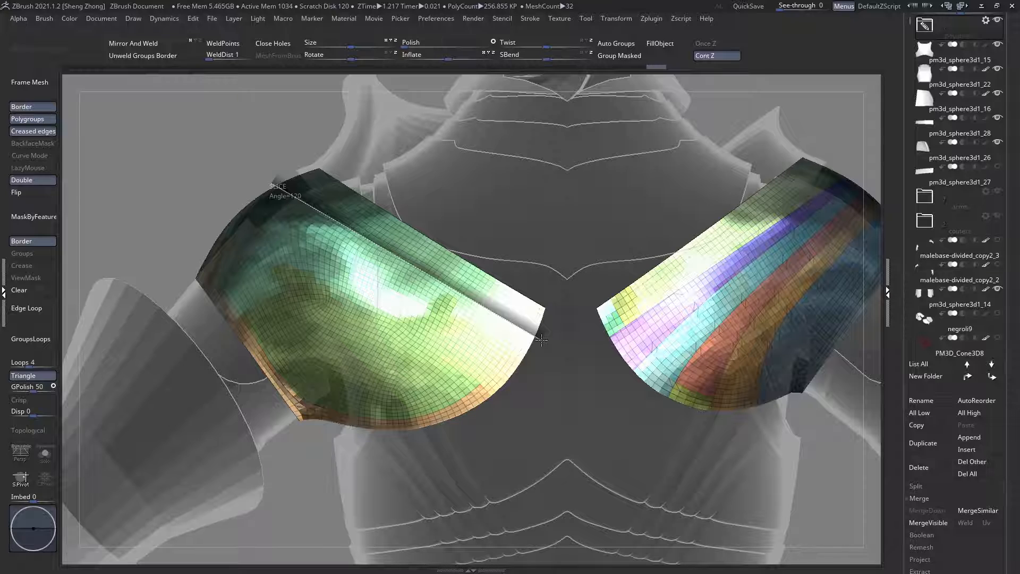
left_click_drag(541, 340, 541, 340, "ctrl+shift")
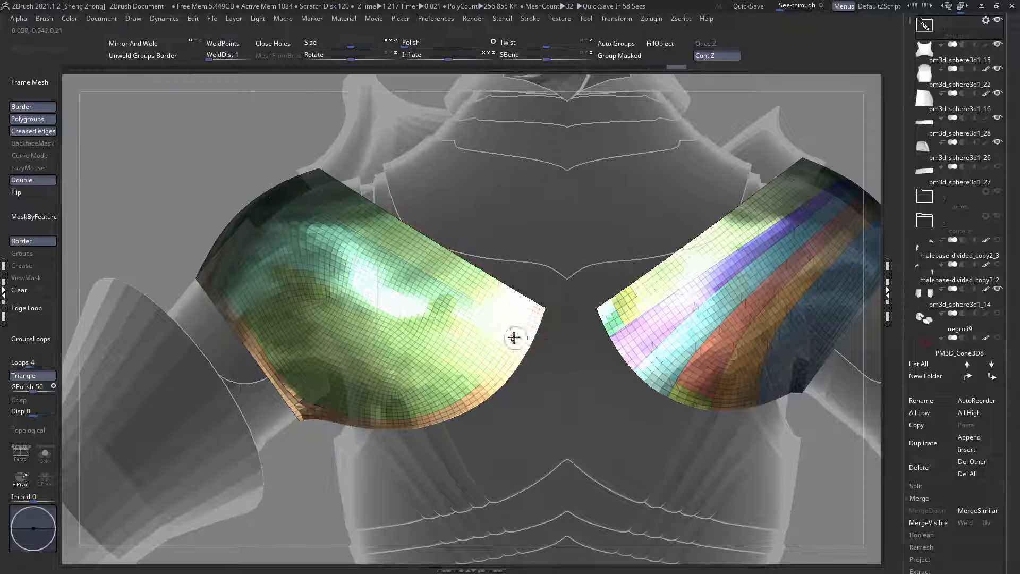
Step: Slice the remaining back of the left shoulder plate with two curved cuts, separating the outer part and a middle band
left_click_drag(217, 233, 352, 444, "ctrl+shift")
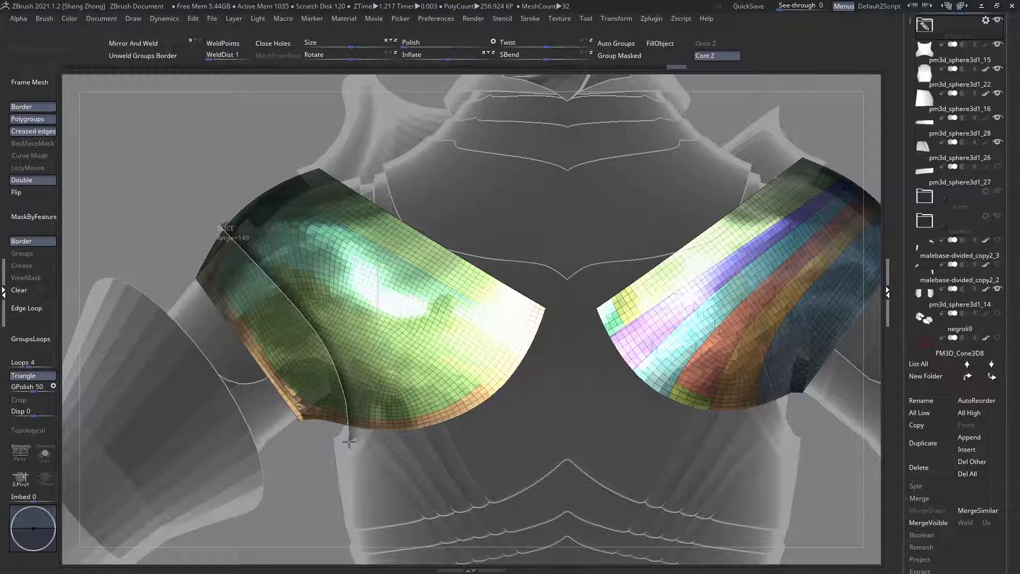
left_click_drag(349, 438, 348, 439, "ctrl+shift")
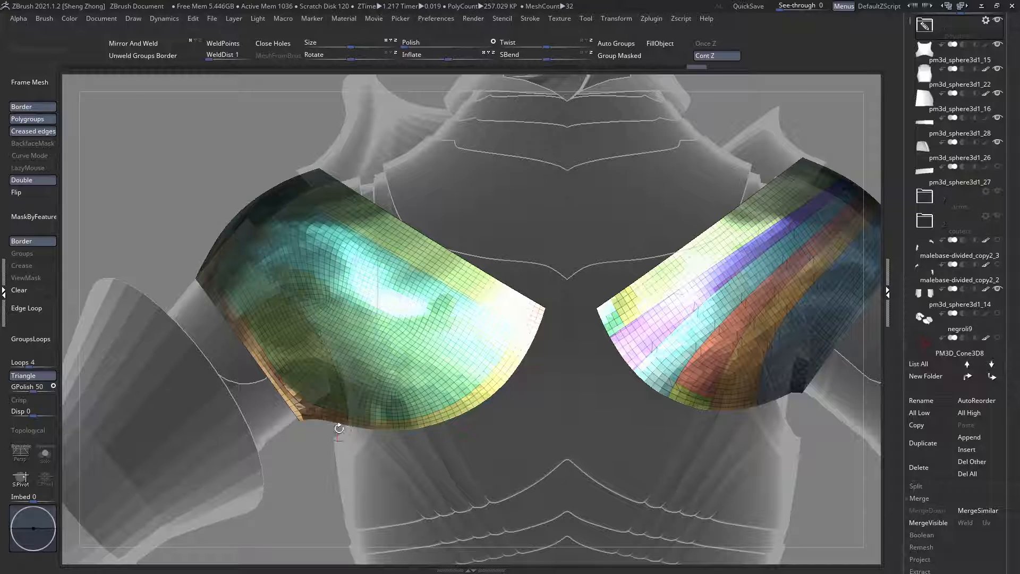
left_click_drag(243, 212, 471, 446, "ctrl+shift")
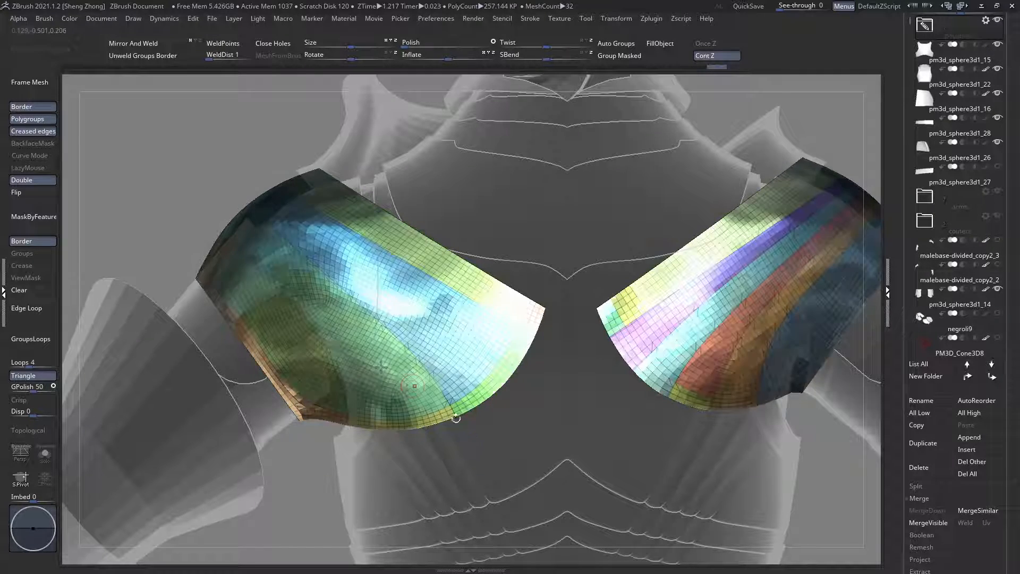
Step: Change the material to MatCap Gray
key("space")
left_click(149, 303)
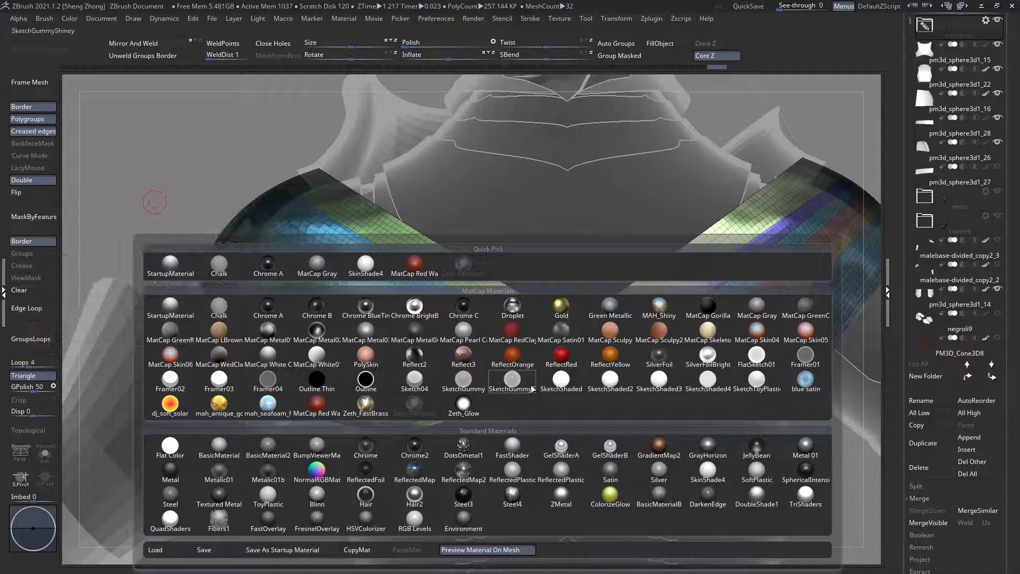
left_click(316, 264)
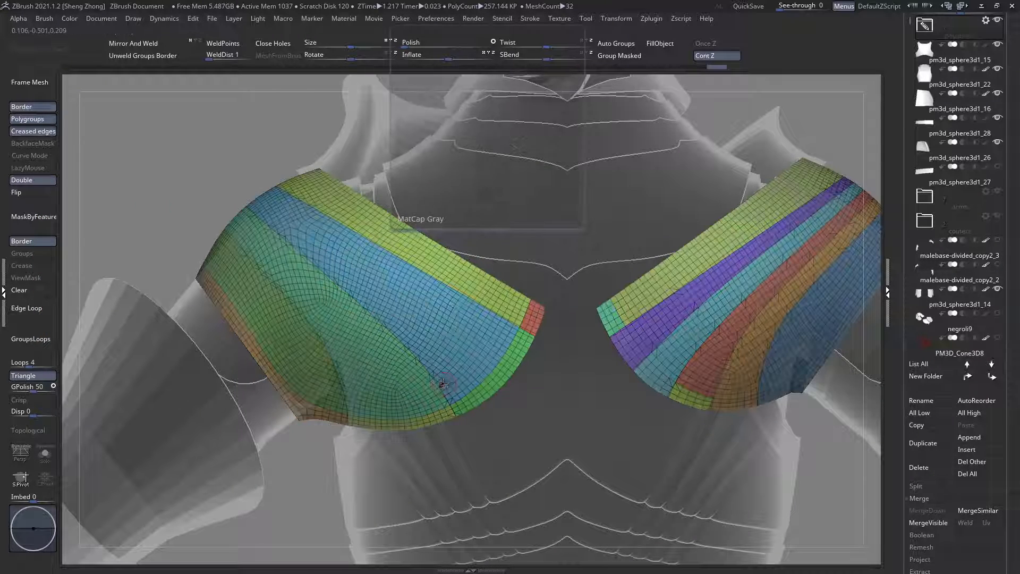
Step: Recut the middle curve on the left shoulder plate's back and split the bands on both sides of it lengthwise
key("ctrl+z")
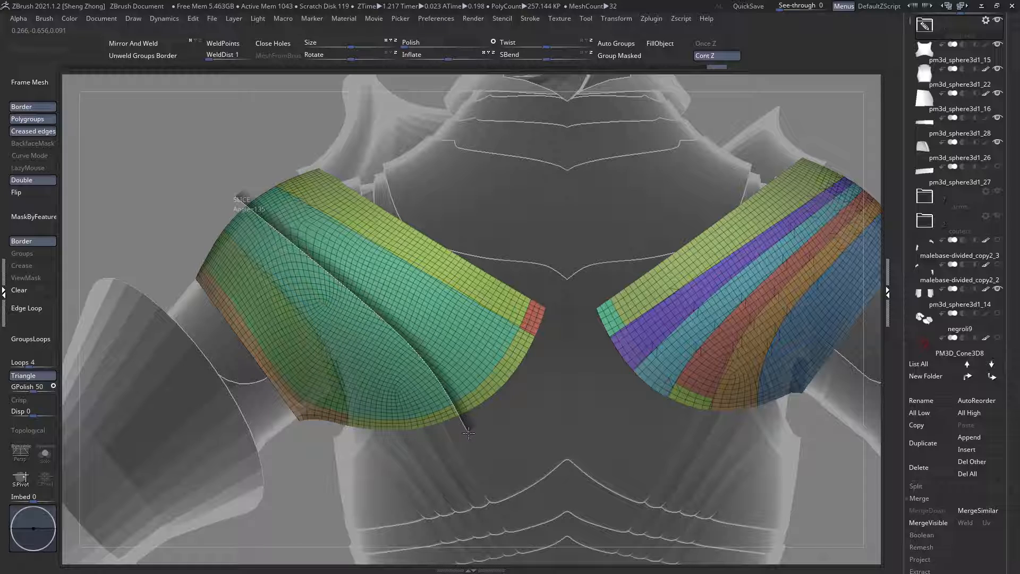
left_click_drag(467, 433, 470, 432, "ctrl+shift")
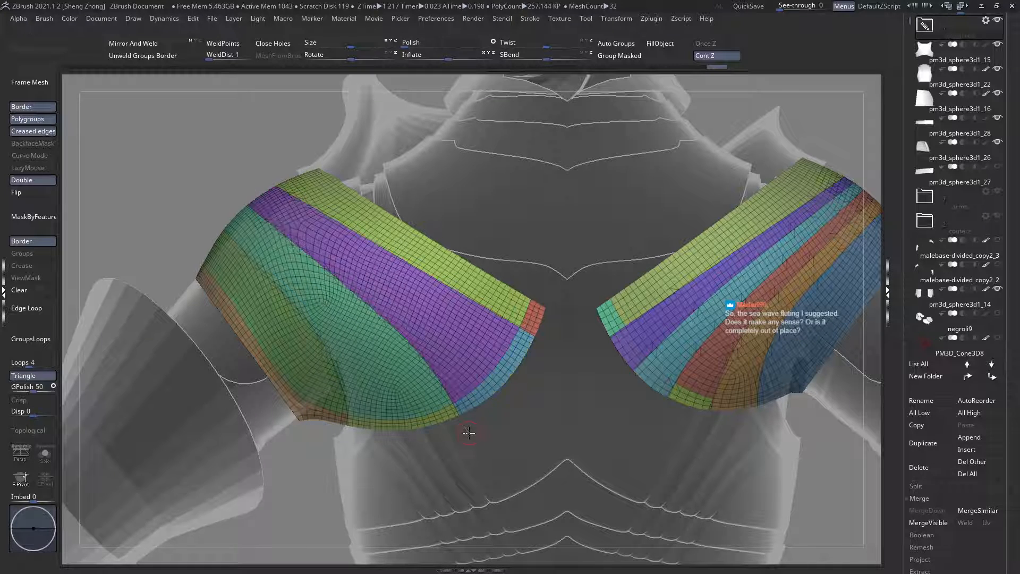
mouse_move(246, 190)
left_mouse_down("ctrl+shift")
mouse_move(375, 287)
mouse_move(465, 338)
mouse_move(456, 330)
mouse_move(468, 344)
mouse_move(419, 308)
mouse_move(513, 388)
left_mouse_up("ctrl+shift")
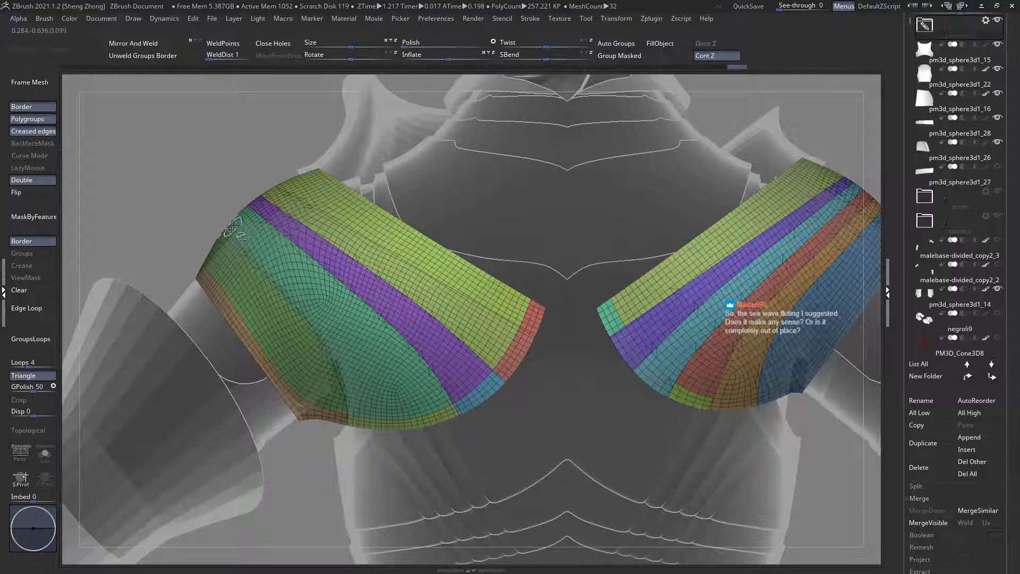
mouse_move(237, 223)
left_mouse_down("ctrl+shift")
mouse_move(345, 325)
mouse_move(338, 316)
mouse_move(389, 385)
mouse_move(404, 441)
mouse_move(405, 430)
mouse_move(413, 438)
left_mouse_up("ctrl+shift")
right_click_drag(420, 424, 373, 393, "ctrl")
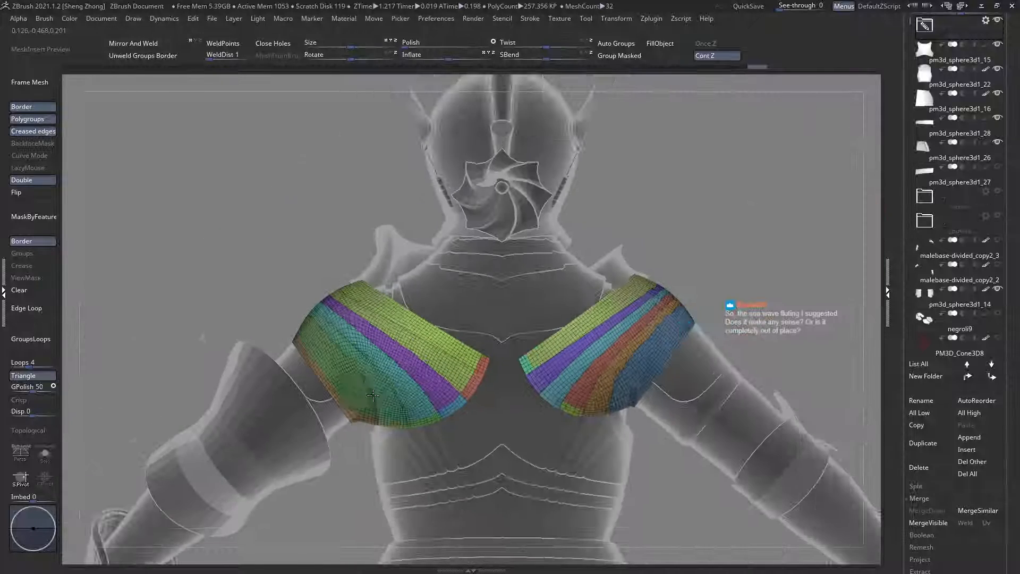
right_click_drag(470, 375, 454, 373, "alt")
right_click_drag(407, 345, 414, 364, "ctrl")
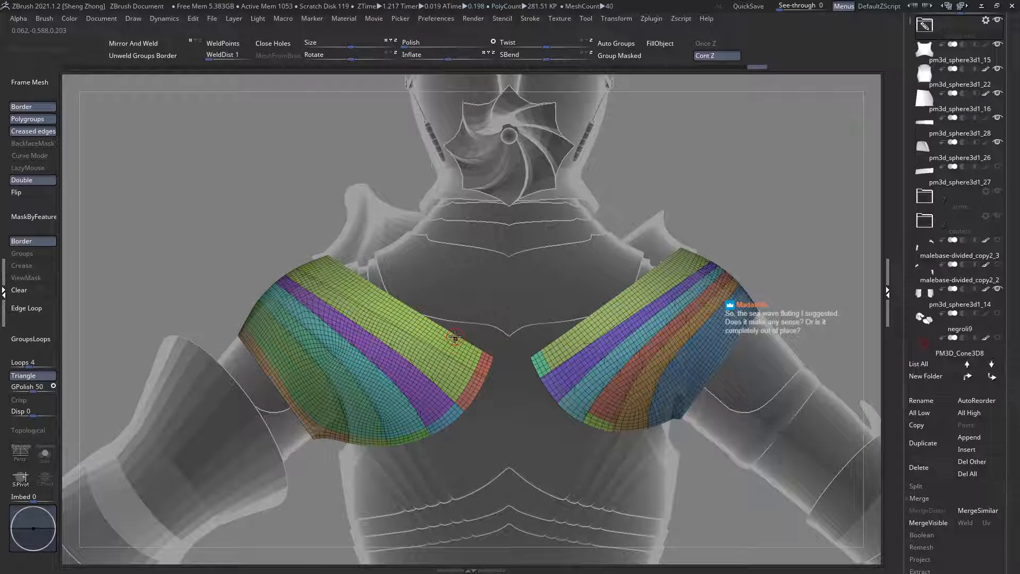